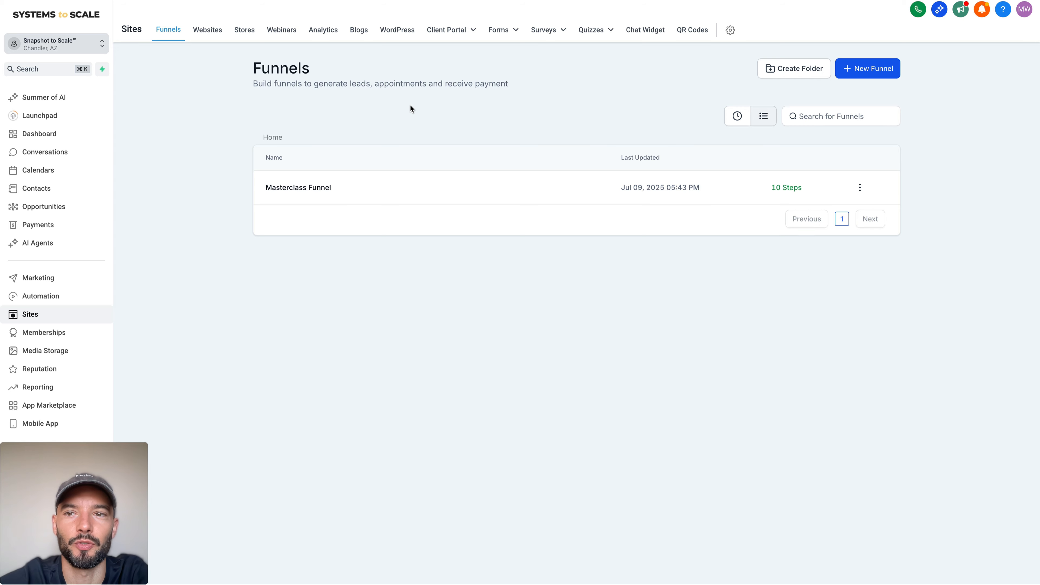
Step: Create a new funnel from blank named "Workshop Funnel"
{"action": "left_click_drag", "start_coordinate": [247, 76], "coordinate": [556, 80]}
{"action": "left_click", "coordinate": [567, 85]}
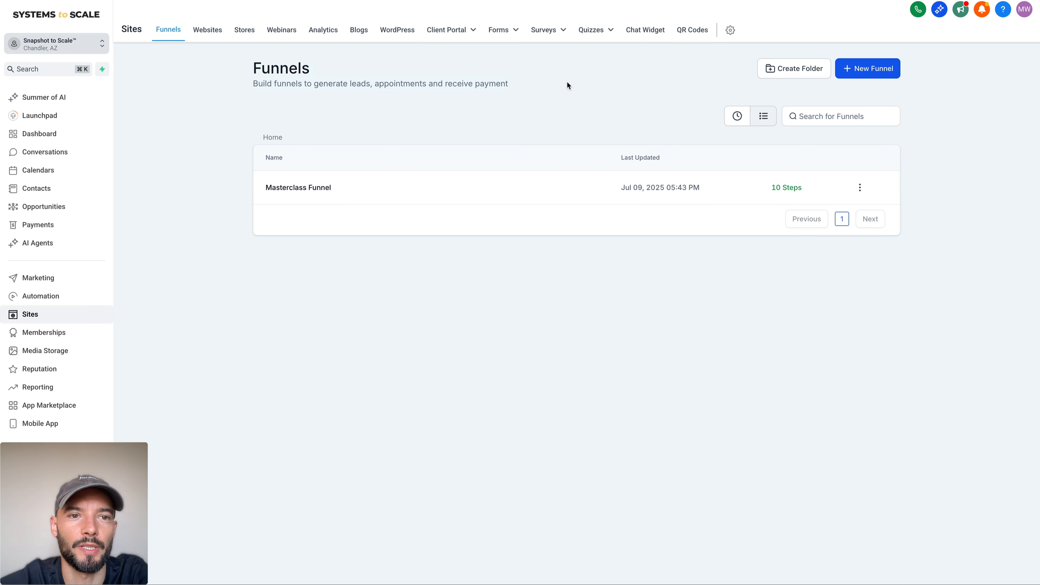
{"action": "left_click", "coordinate": [872, 70]}
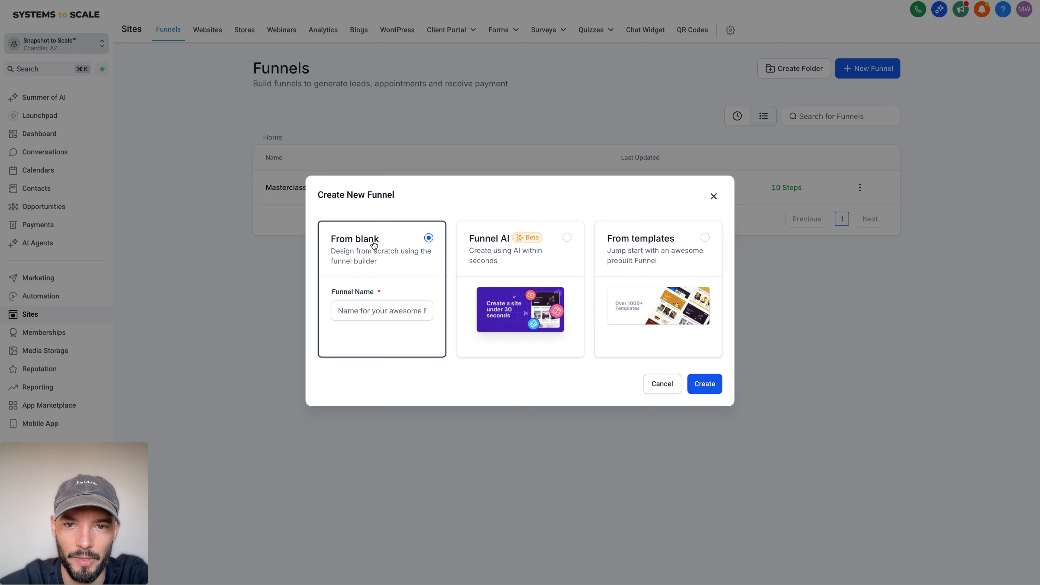
{"action": "left_click", "coordinate": [385, 314]}
{"action": "type", "text": "Workshop Funnel"}
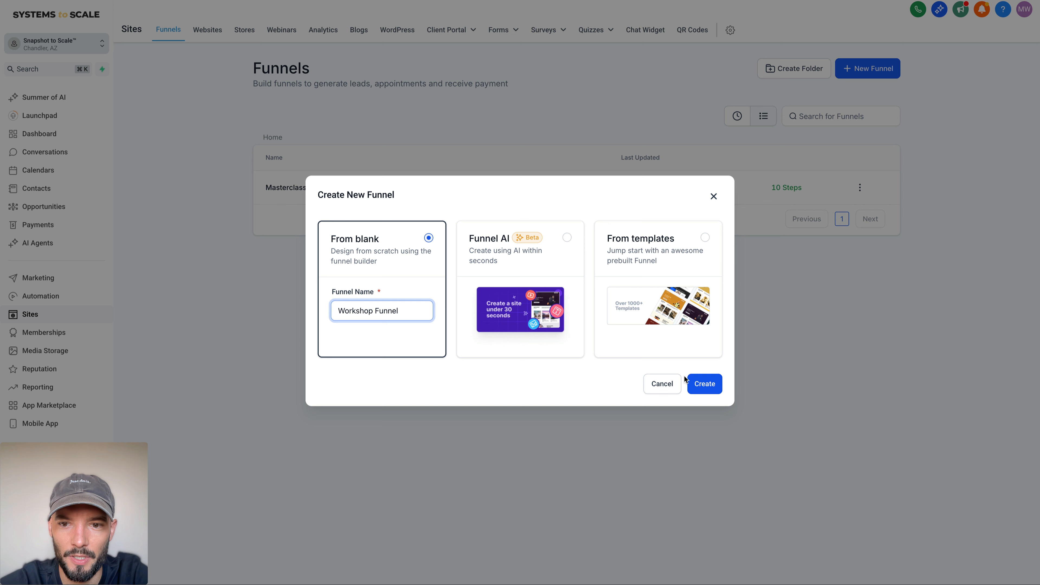
{"action": "left_click", "coordinate": [697, 384]}
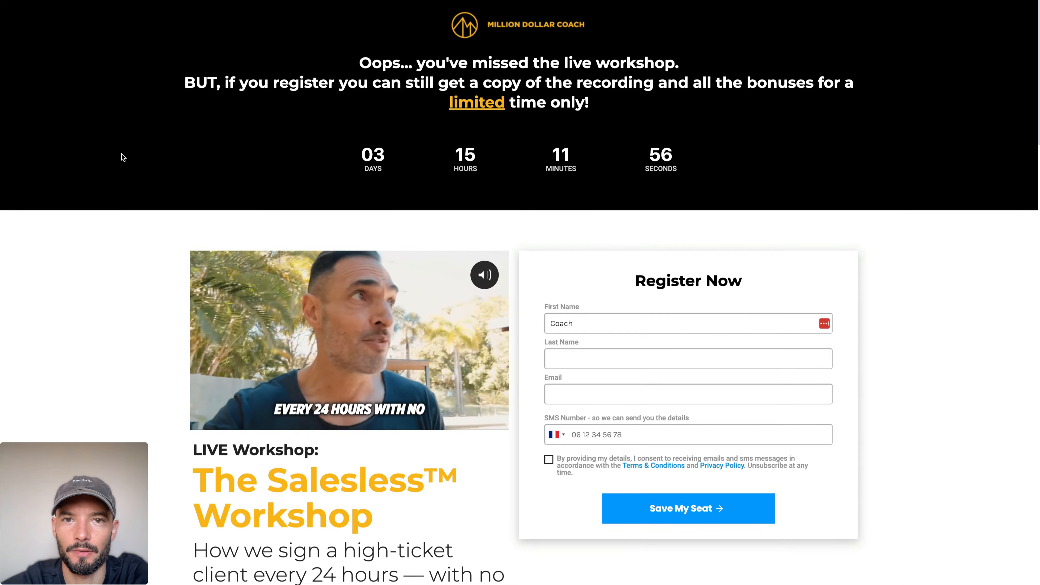
Step: Switch to the Million Dollar Coach workshop page and examine its countdown header, video, sales copy, bonuses and registration form
{"action": "scroll", "coordinate": [122, 157], "scroll_direction": "down", "scroll_amount": 20}
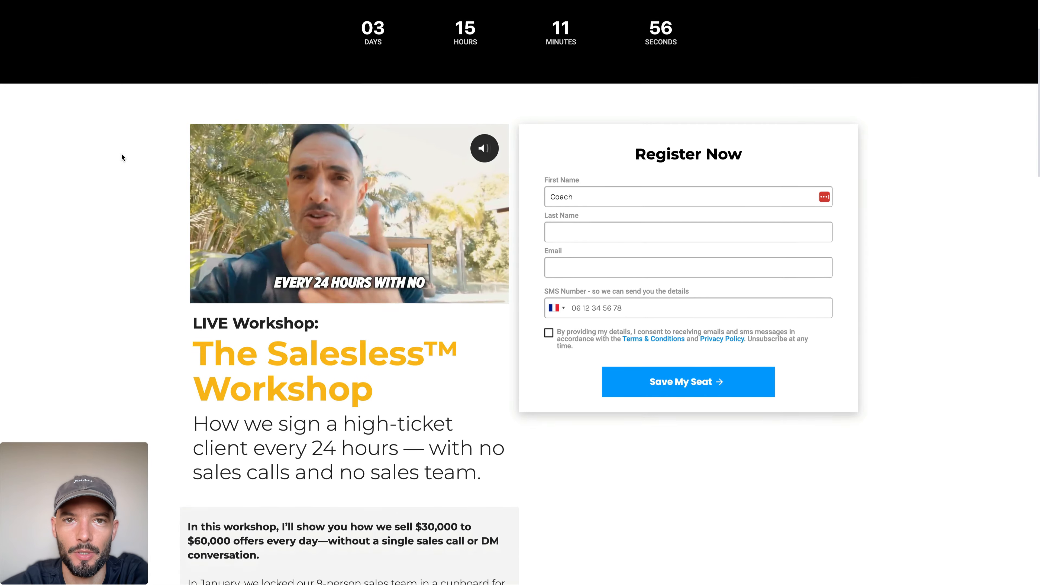
{"action": "scroll", "coordinate": [122, 157], "scroll_direction": "down", "scroll_amount": 16}
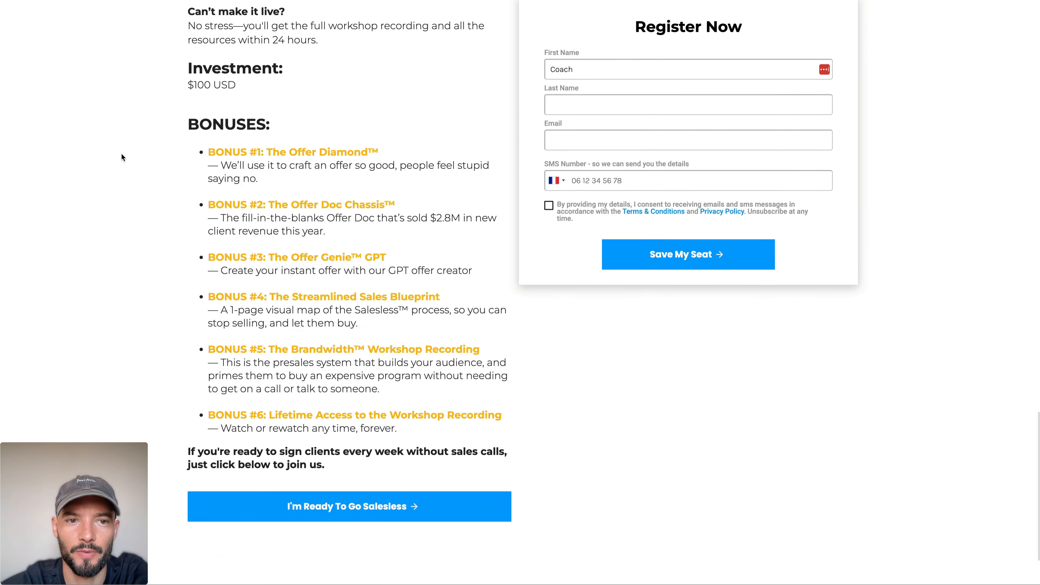
{"action": "scroll", "coordinate": [121, 156], "scroll_direction": "up", "scroll_amount": 20}
{"action": "scroll", "coordinate": [121, 157], "scroll_direction": "up", "scroll_amount": 6}
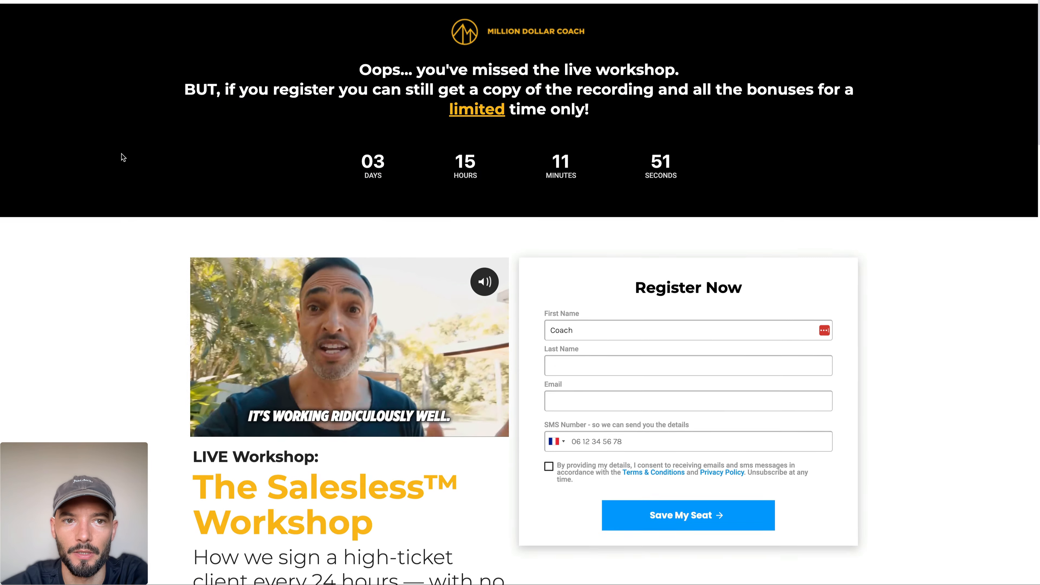
{"action": "scroll", "coordinate": [122, 226], "scroll_direction": "down", "scroll_amount": 20}
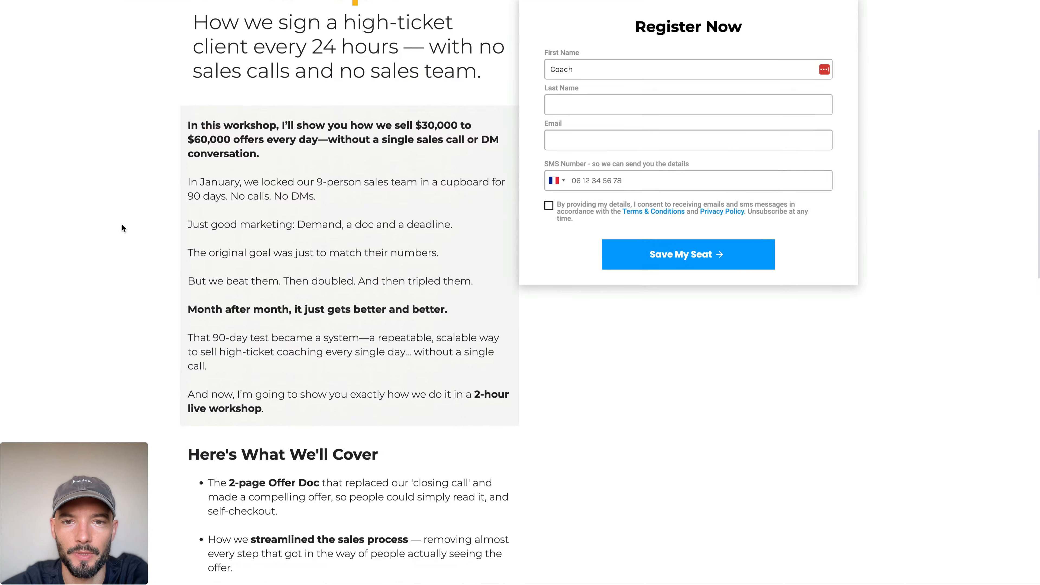
{"action": "scroll", "coordinate": [123, 225], "scroll_direction": "up", "scroll_amount": 20}
{"action": "scroll", "coordinate": [123, 229], "scroll_direction": "up", "scroll_amount": 10}
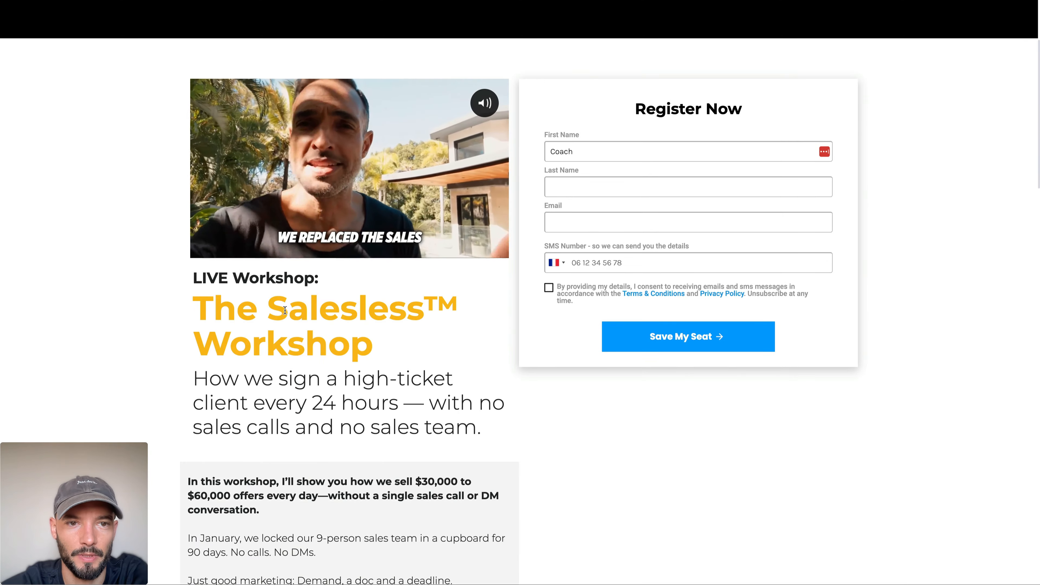
{"action": "triple_click", "coordinate": [668, 111]}
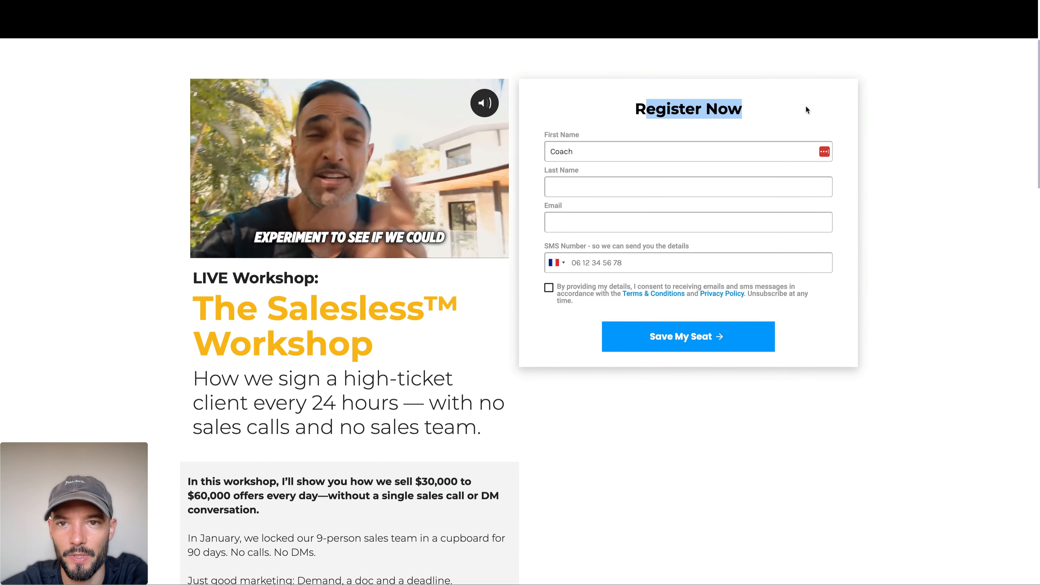
{"action": "left_click", "coordinate": [806, 107]}
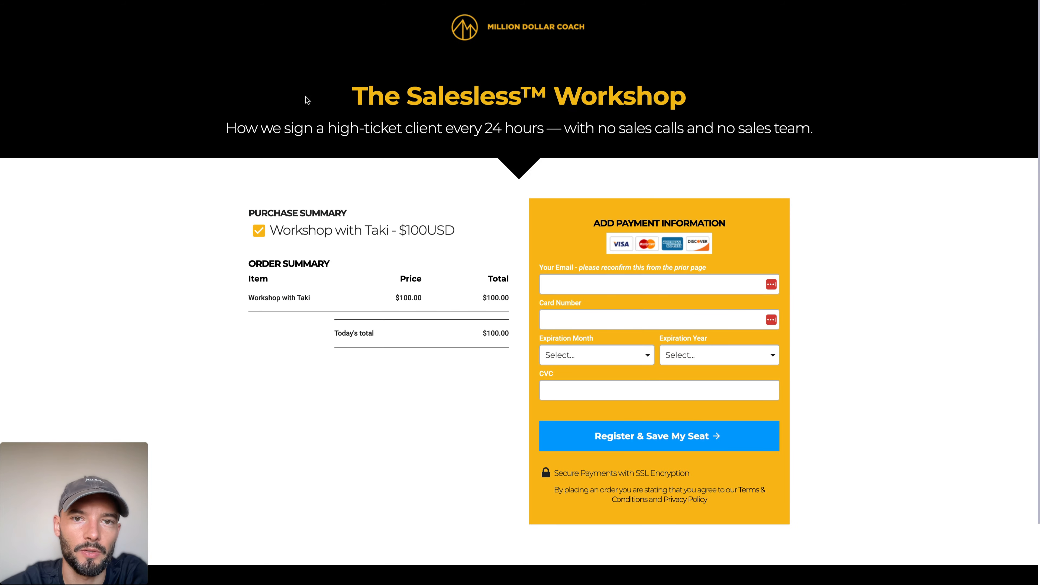
Step: Examine the example funnel's checkout page, including its purchase summary, order summary and payment information form
{"action": "scroll", "coordinate": [307, 94], "scroll_direction": "down", "scroll_amount": 2}
{"action": "left_click_drag", "start_coordinate": [226, 59], "coordinate": [434, 303]}
{"action": "left_click", "coordinate": [469, 271]}
{"action": "left_click_drag", "start_coordinate": [543, 169], "coordinate": [766, 437]}
{"action": "left_click", "coordinate": [766, 437]}
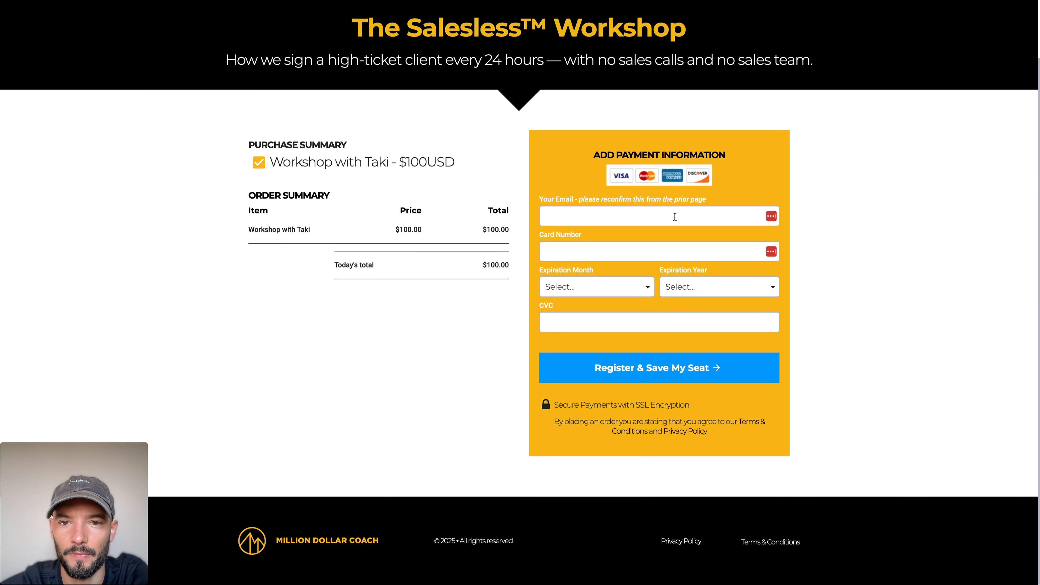
{"action": "scroll", "coordinate": [559, 154], "scroll_direction": "up", "scroll_amount": 2}
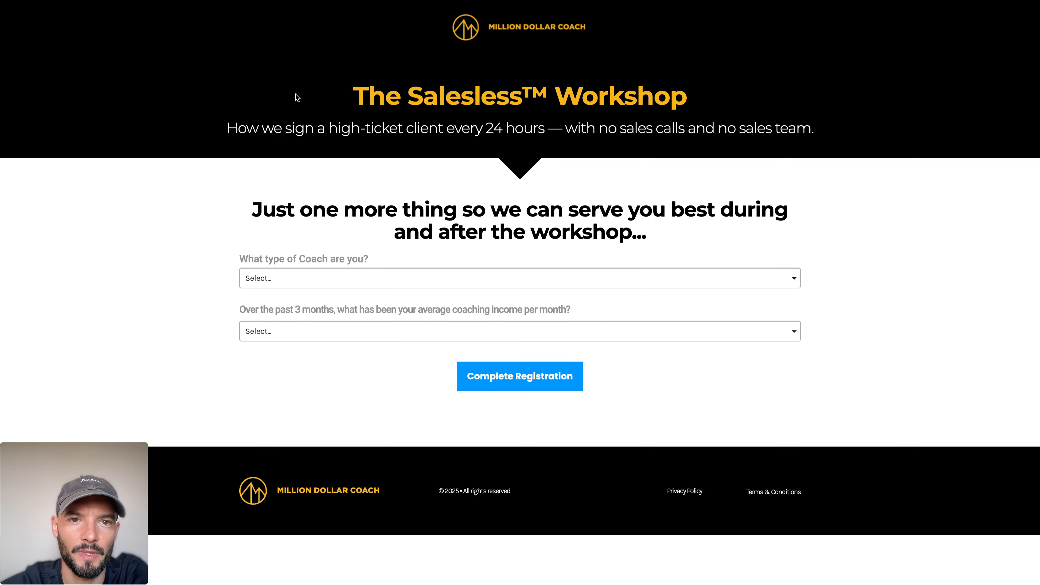
Step: Examine the example funnel's post-purchase survey page, including its headline and the coach type and monthly income questions
{"action": "left_click_drag", "start_coordinate": [297, 97], "coordinate": [675, 234]}
{"action": "left_click", "coordinate": [674, 234]}
{"action": "left_click_drag", "start_coordinate": [236, 212], "coordinate": [727, 229]}
{"action": "left_click", "coordinate": [727, 230]}
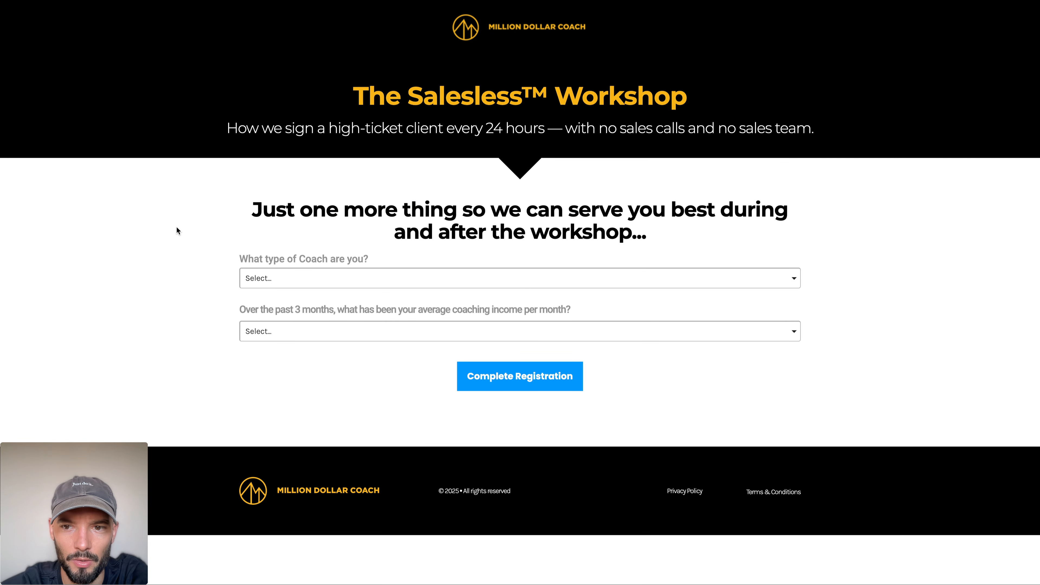
{"action": "left_click", "coordinate": [270, 286]}
{"action": "left_click", "coordinate": [307, 287]}
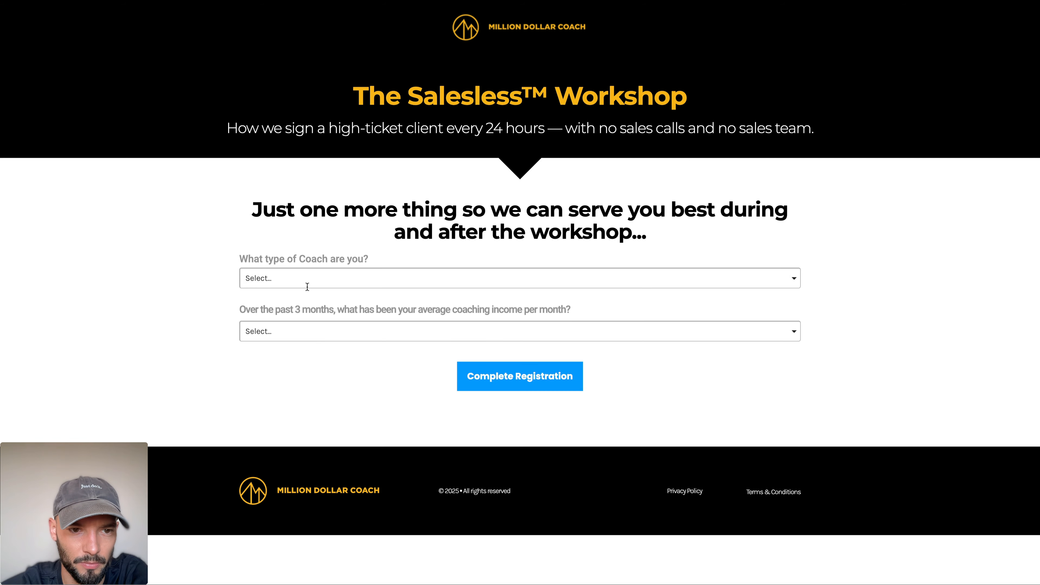
{"action": "left_click", "coordinate": [281, 340]}
{"action": "left_click", "coordinate": [205, 313]}
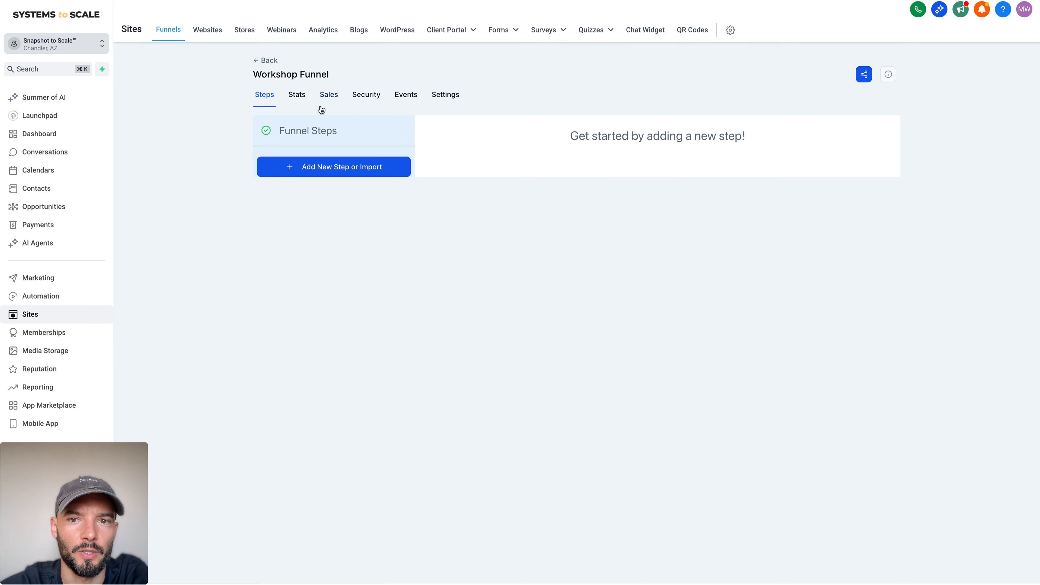
Step: Return to the Workshop Funnel and add a funnel step named "1. Registration Page" with the path /registration
{"action": "left_click", "coordinate": [350, 166]}
{"action": "left_click", "coordinate": [460, 233]}
{"action": "type", "text": "1. Registration Page"}
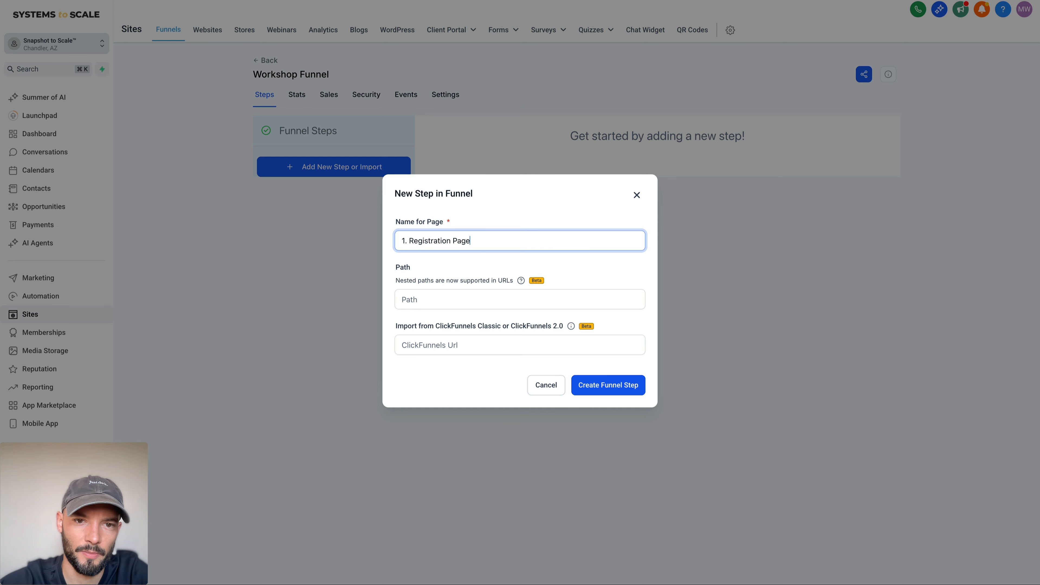
{"action": "left_click", "coordinate": [442, 297]}
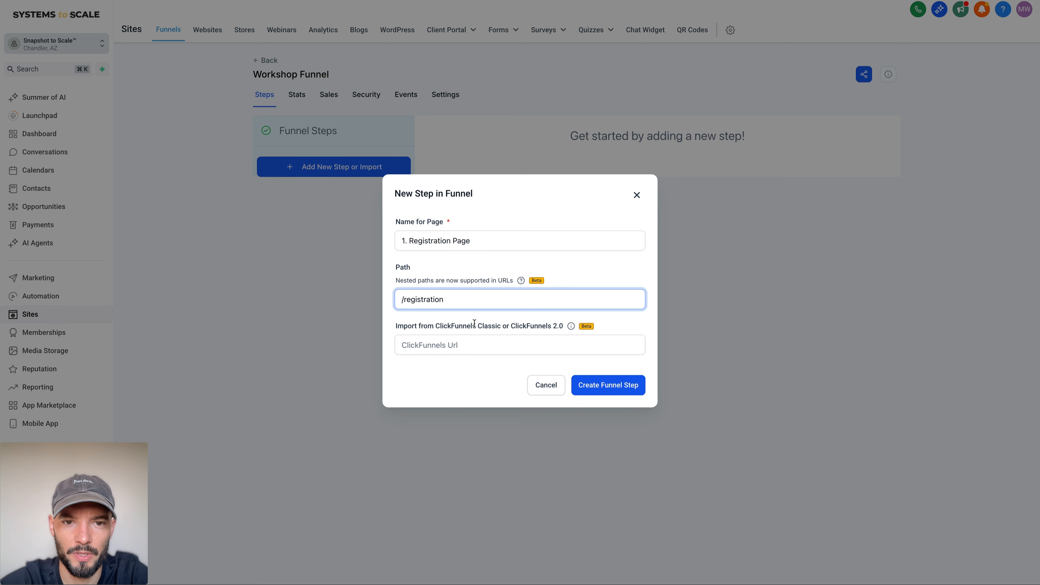
{"action": "double_click", "coordinate": [443, 304]}
{"action": "left_click", "coordinate": [586, 384]}
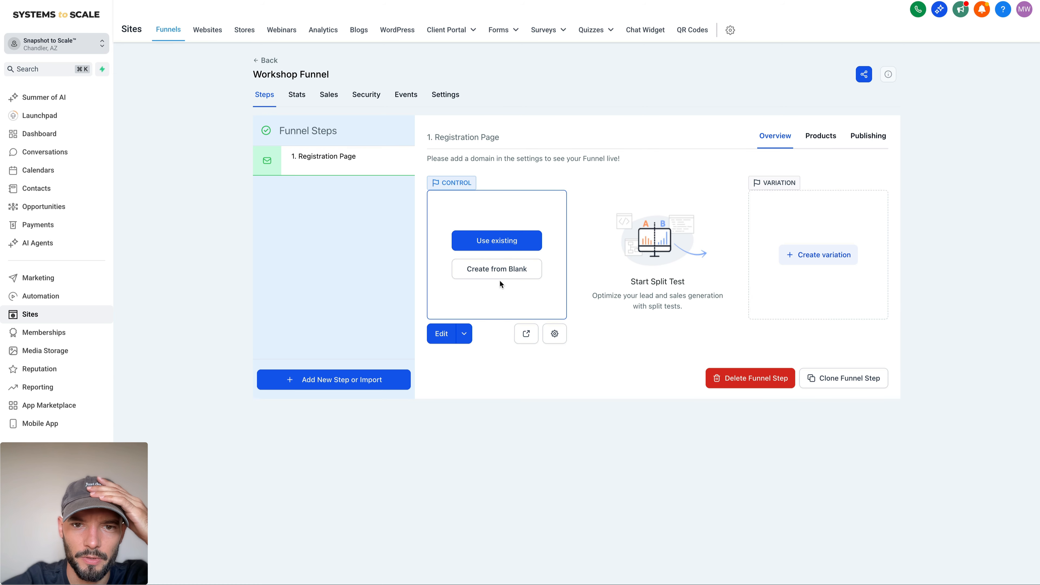
Step: Create the registration page from blank and add a full-width section containing a one-column row
{"action": "left_click", "coordinate": [510, 277]}
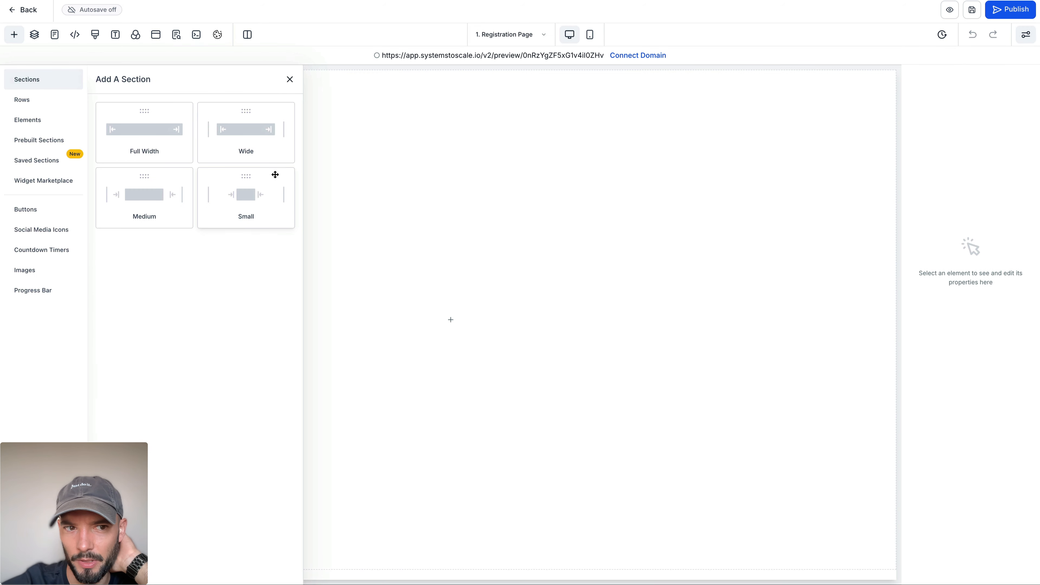
{"action": "left_click", "coordinate": [144, 139]}
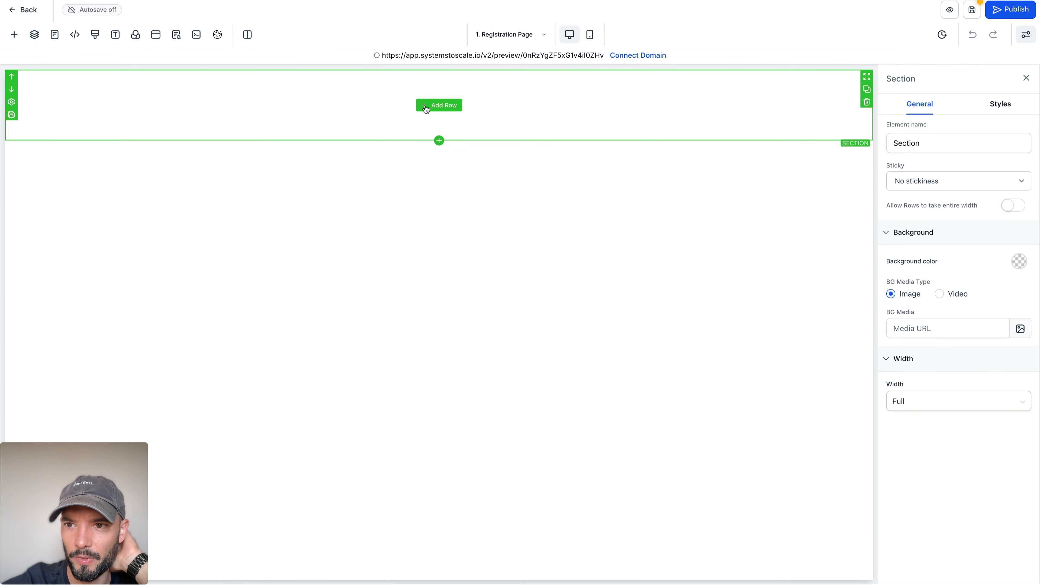
{"action": "left_click", "coordinate": [432, 108]}
{"action": "left_click", "coordinate": [139, 136]}
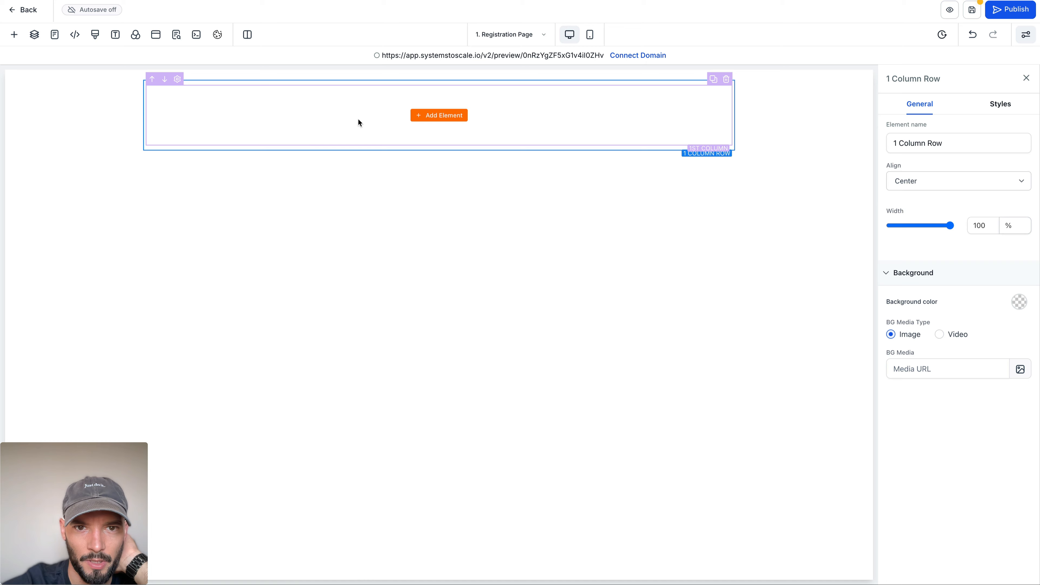
Step: Add an image element to the row's column and clear its placeholder image URL
{"action": "left_click", "coordinate": [431, 118]}
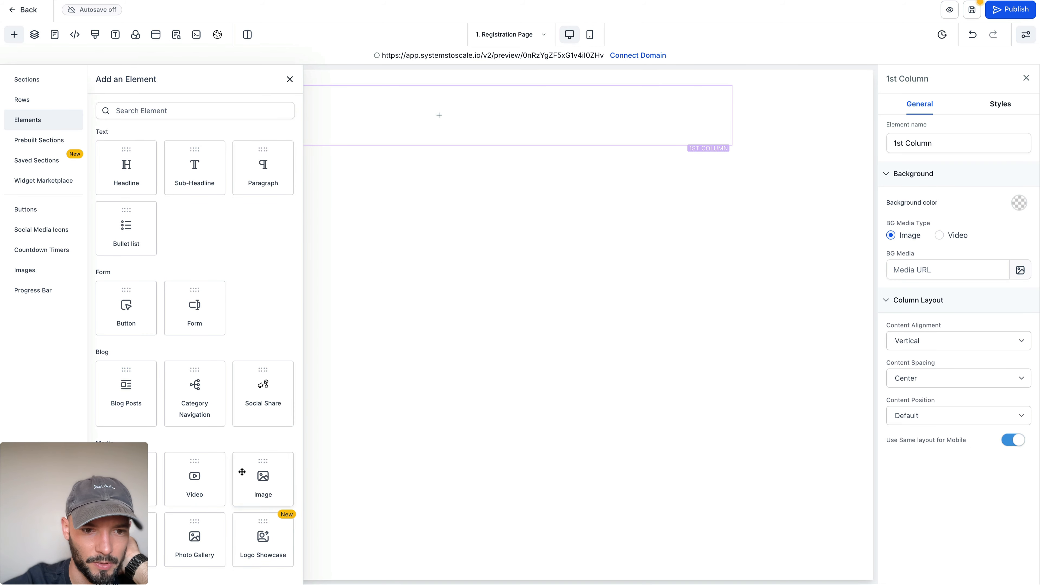
{"action": "left_click", "coordinate": [249, 476]}
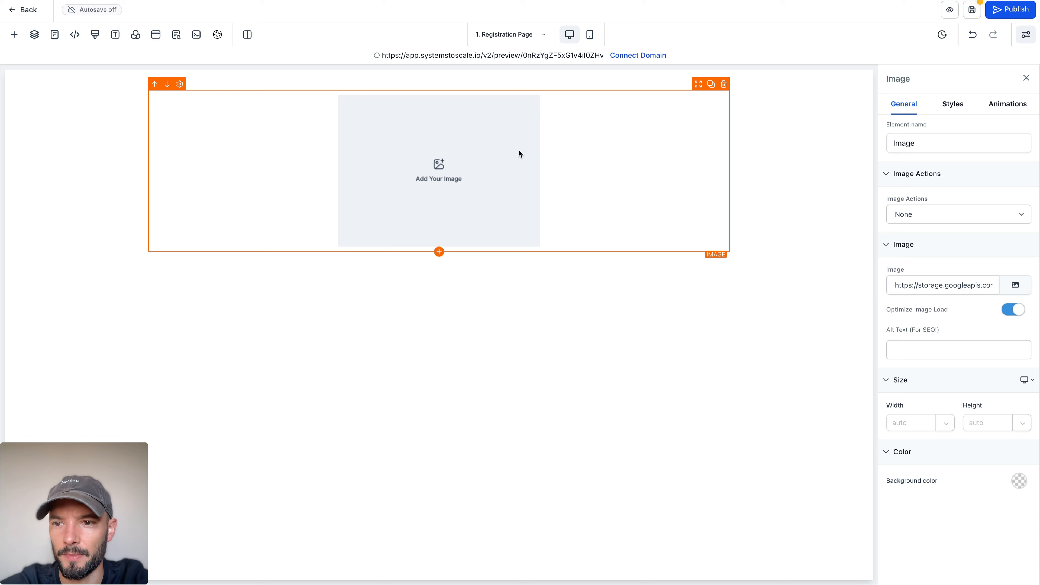
{"action": "left_click", "coordinate": [942, 284]}
{"action": "key", "text": "ctrl+a"}
{"action": "key", "text": "BackSpace"}
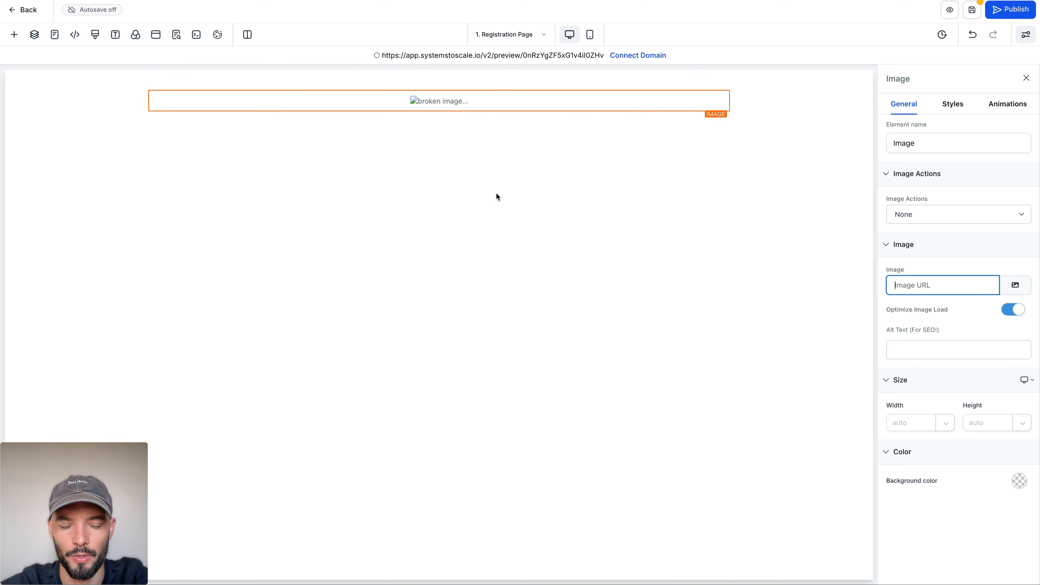
Step: Check the media storage for a logo image, close it without choosing one, and save the page before leaving the editor
{"action": "left_click", "coordinate": [1014, 285]}
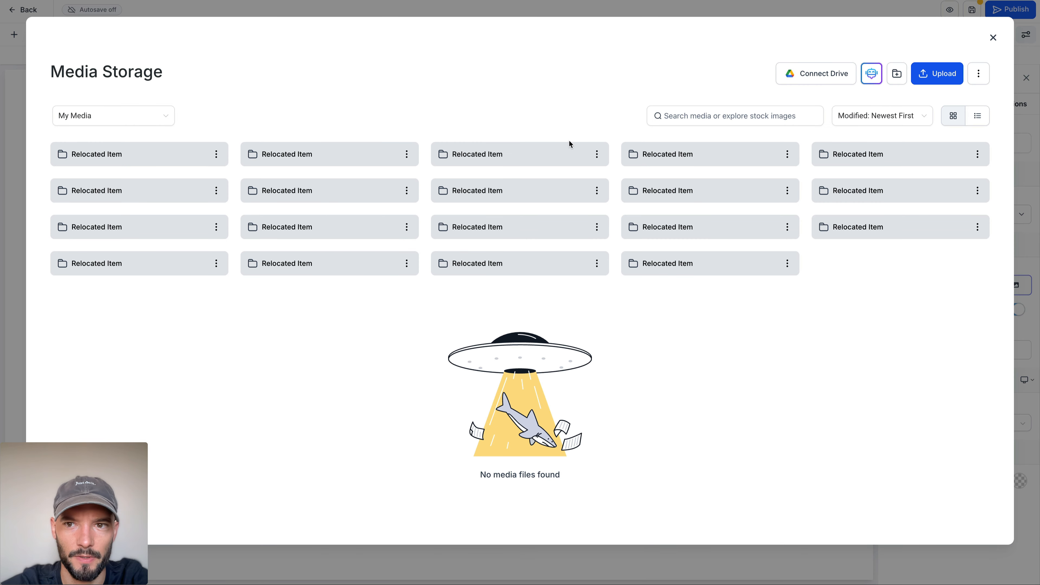
{"action": "left_click", "coordinate": [992, 37]}
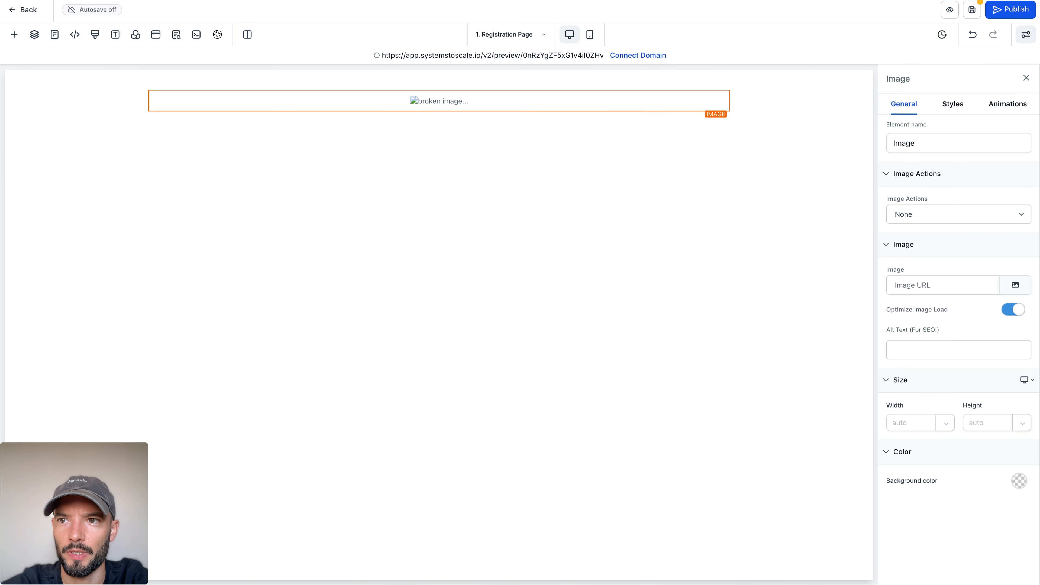
{"action": "left_click", "coordinate": [973, 12]}
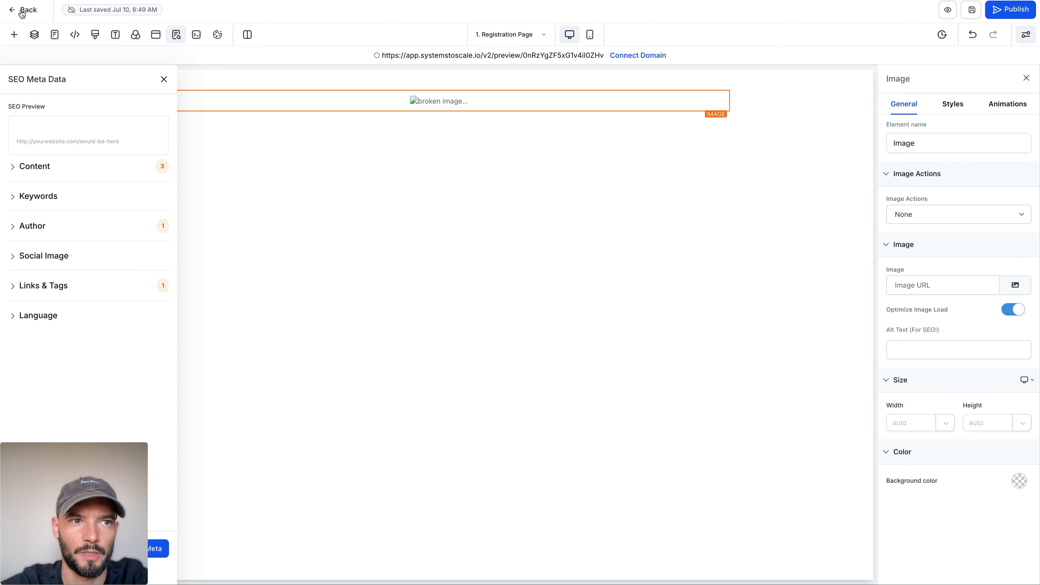
{"action": "left_click", "coordinate": [22, 10]}
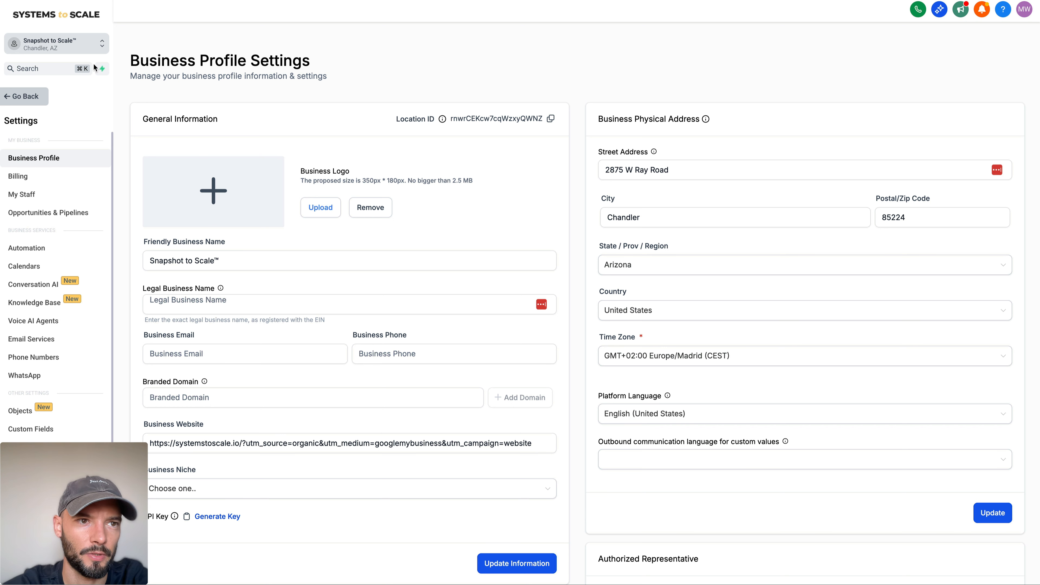
Step: Copy the image address of the Systems to Scale logo from the business profile settings page and leave the settings
{"action": "right_click", "coordinate": [48, 17]}
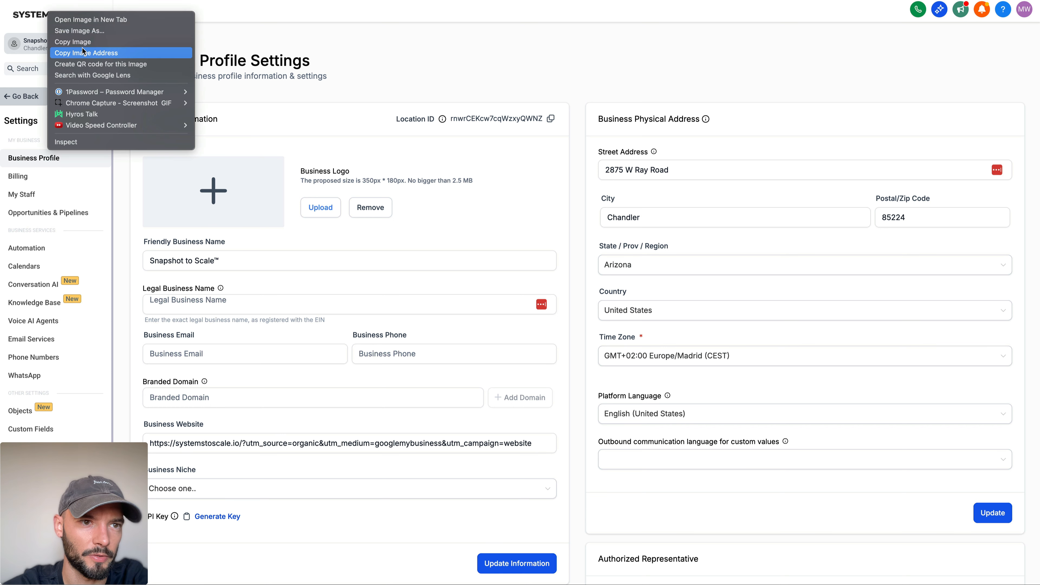
{"action": "left_click", "coordinate": [88, 50]}
{"action": "left_click", "coordinate": [39, 99]}
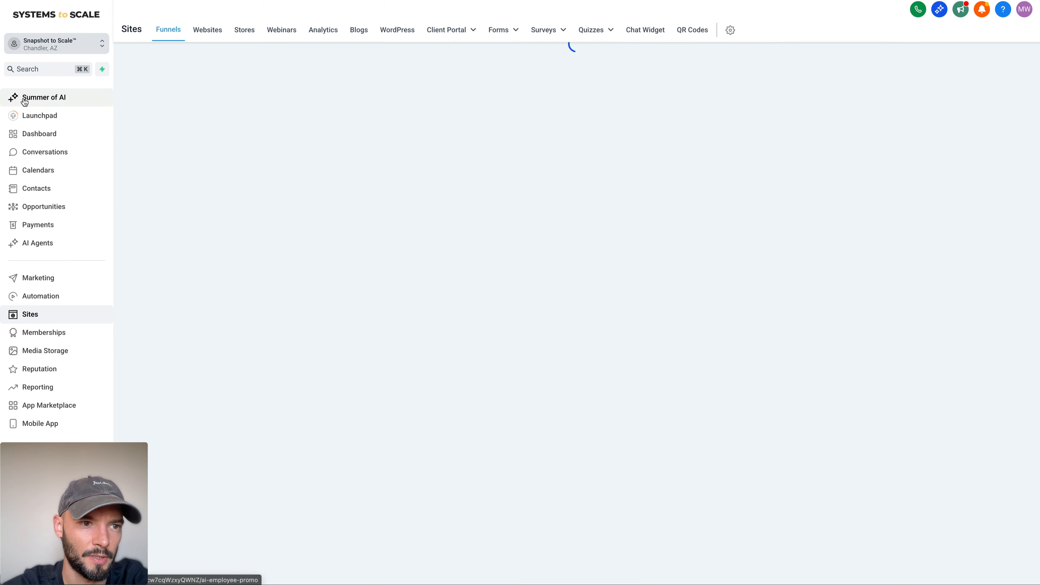
Step: Reopen the registration page for editing and set the empty image element's URL to the copied logo address
{"action": "left_click", "coordinate": [445, 334]}
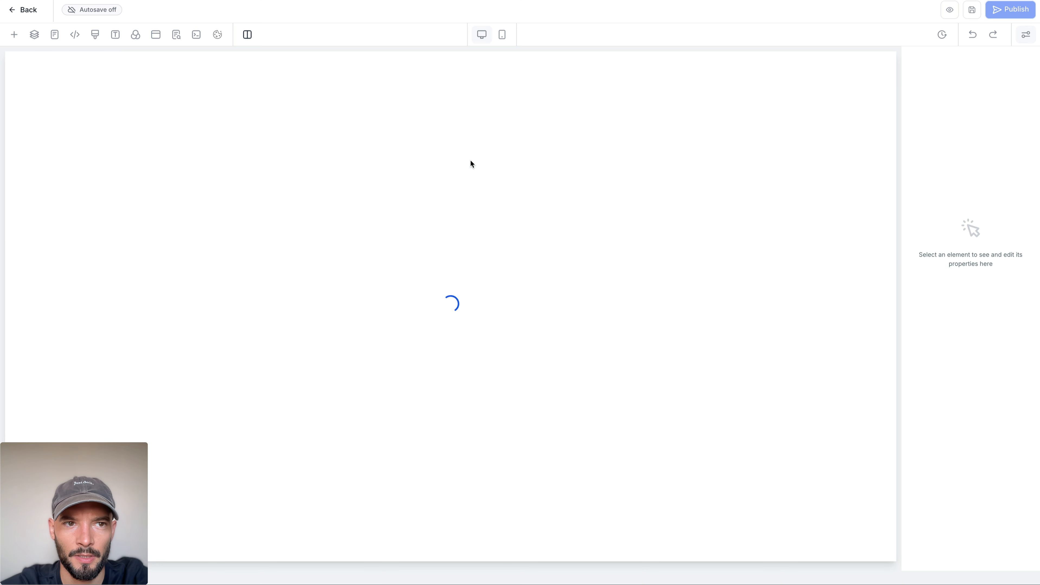
{"action": "left_click", "coordinate": [450, 103]}
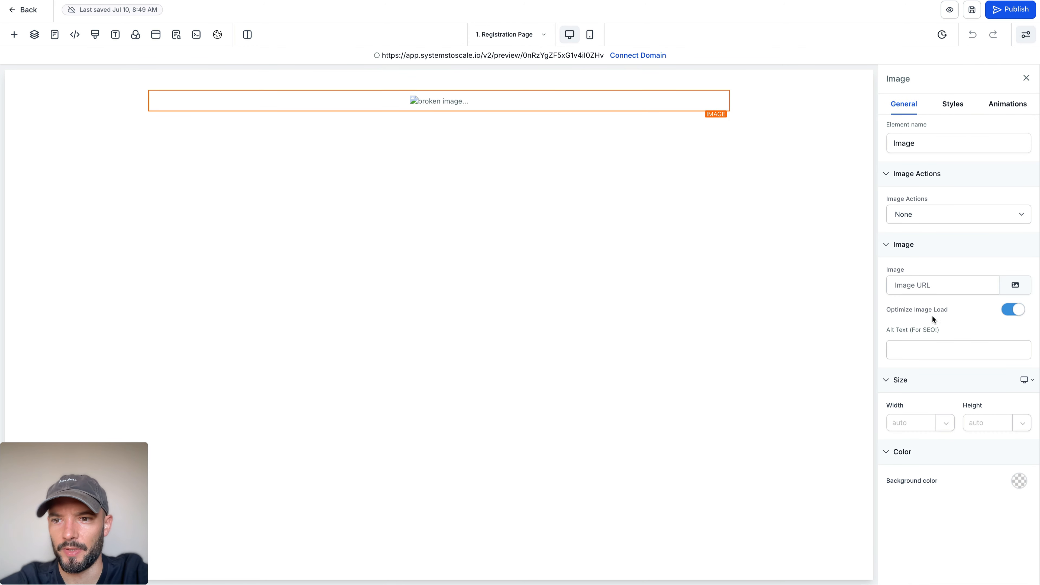
{"action": "key", "text": "ctrl+v"}
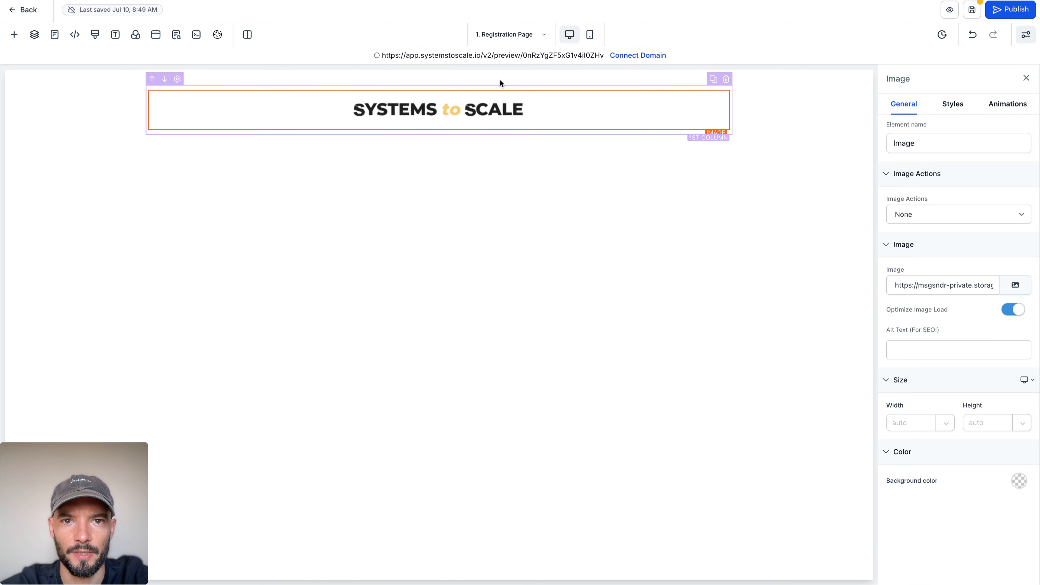
{"action": "left_click", "coordinate": [501, 75]}
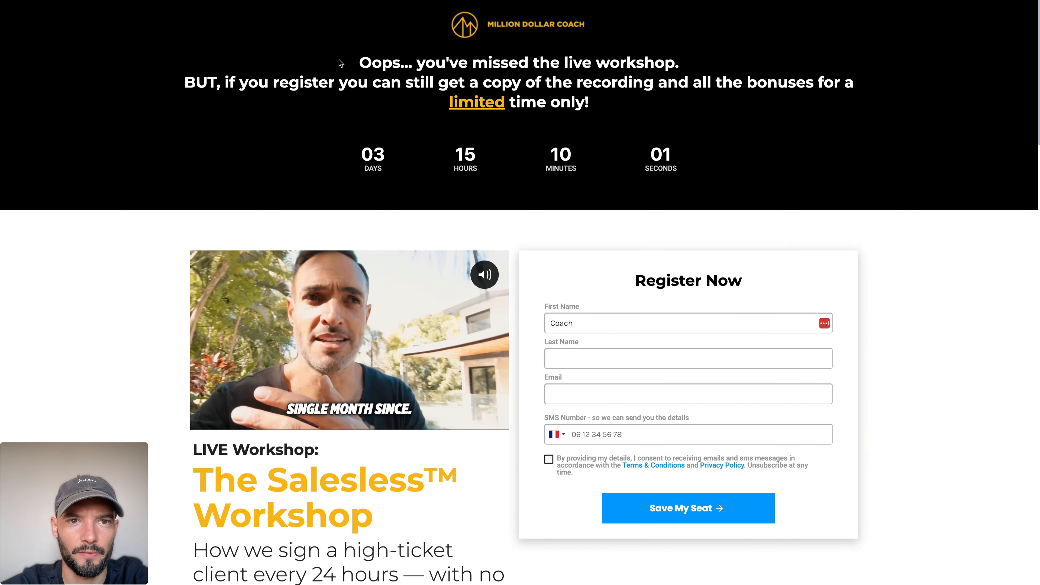
{"action": "triple_click", "coordinate": [620, 101]}
{"action": "left_click_drag", "start_coordinate": [357, 62], "coordinate": [689, 125]}
{"action": "left_click", "coordinate": [690, 125]}
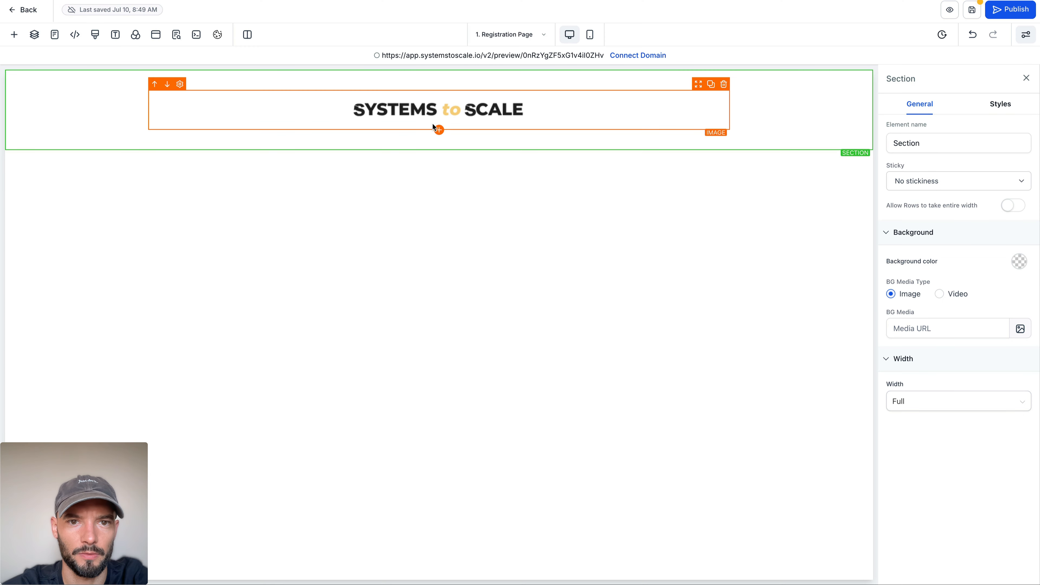
Step: Add a headline element below the logo image and set its text to "The Workshop Starts In..."
{"action": "left_click", "coordinate": [435, 125]}
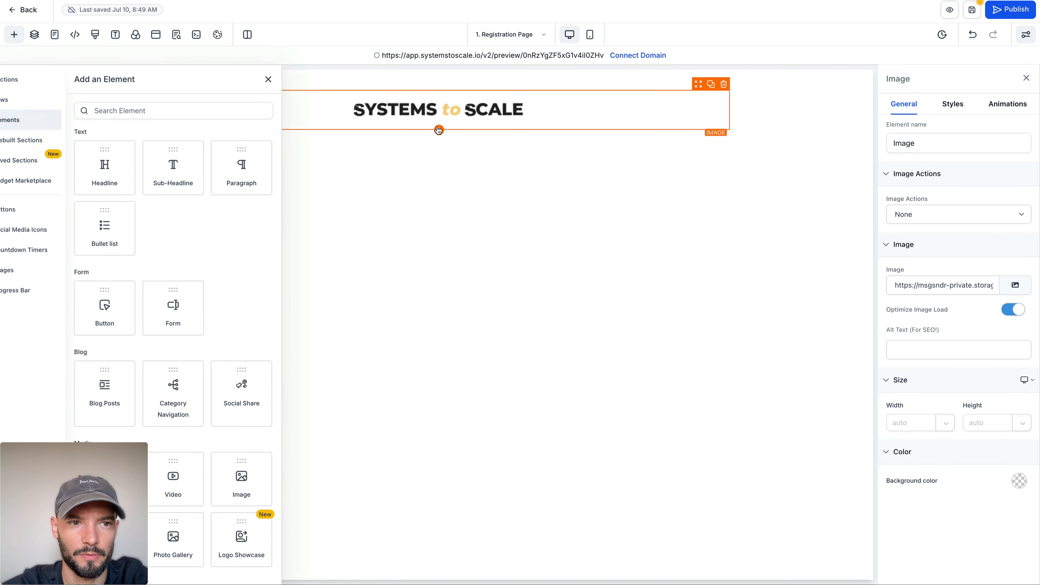
{"action": "left_click_drag", "start_coordinate": [155, 180], "coordinate": [378, 165]}
{"action": "left_click", "coordinate": [367, 141]}
{"action": "triple_click", "coordinate": [367, 141]}
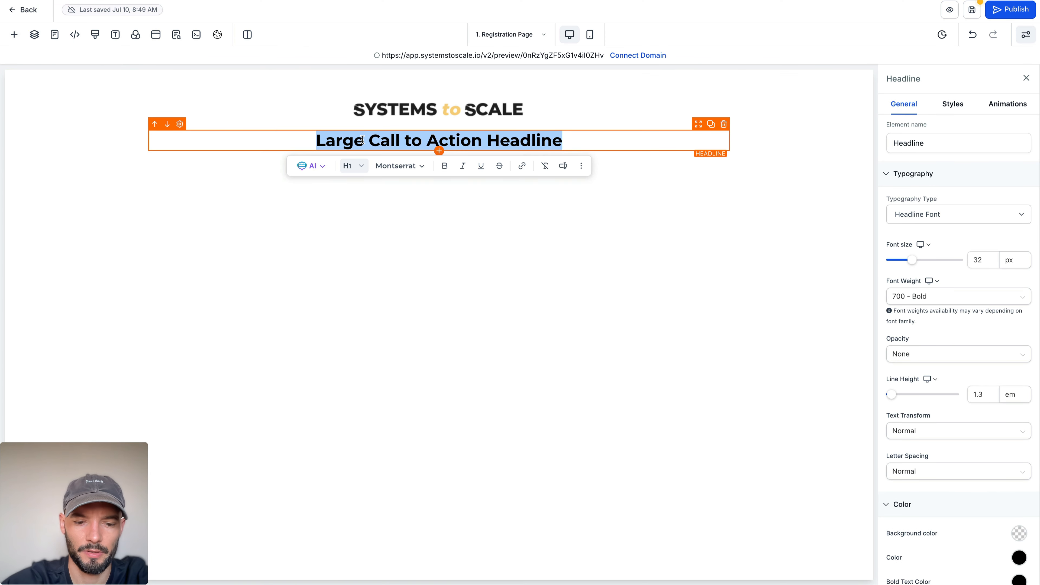
{"action": "key", "text": "BackSpace"}
{"action": "type", "text": "Th"}
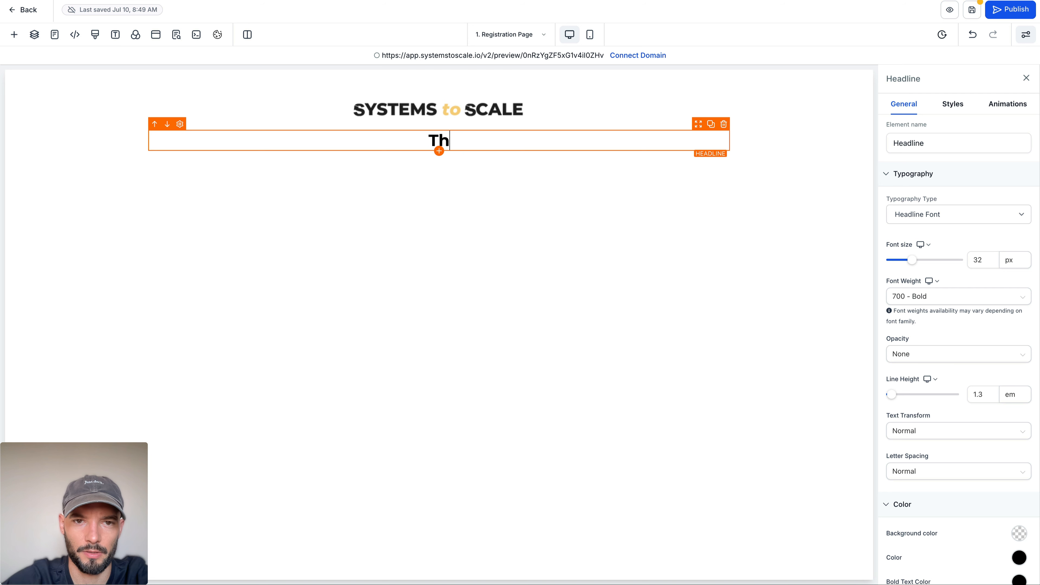
{"action": "type", "text": "e Workshop S"}
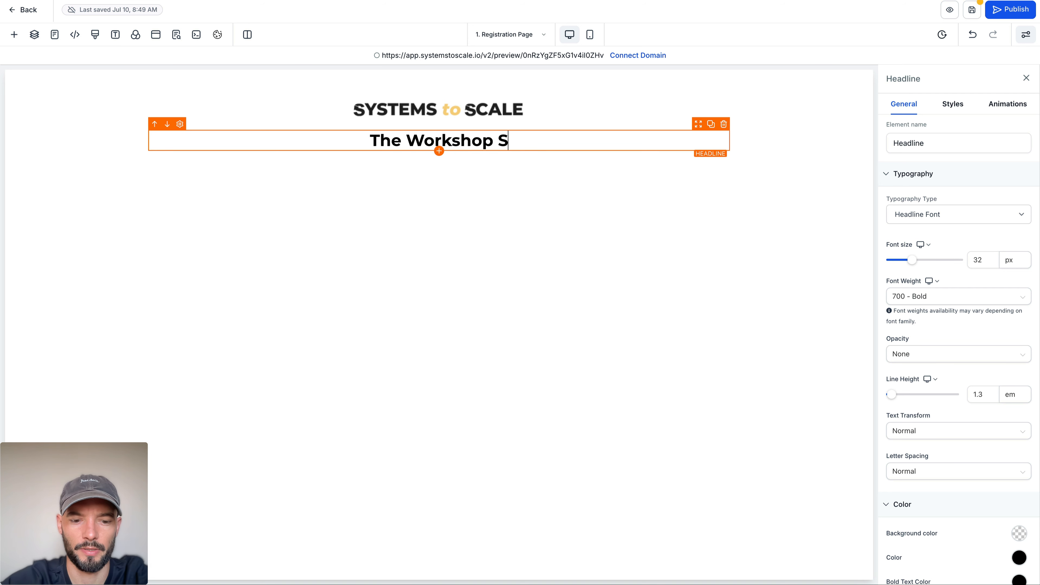
{"action": "type", "text": "tarts In..."}
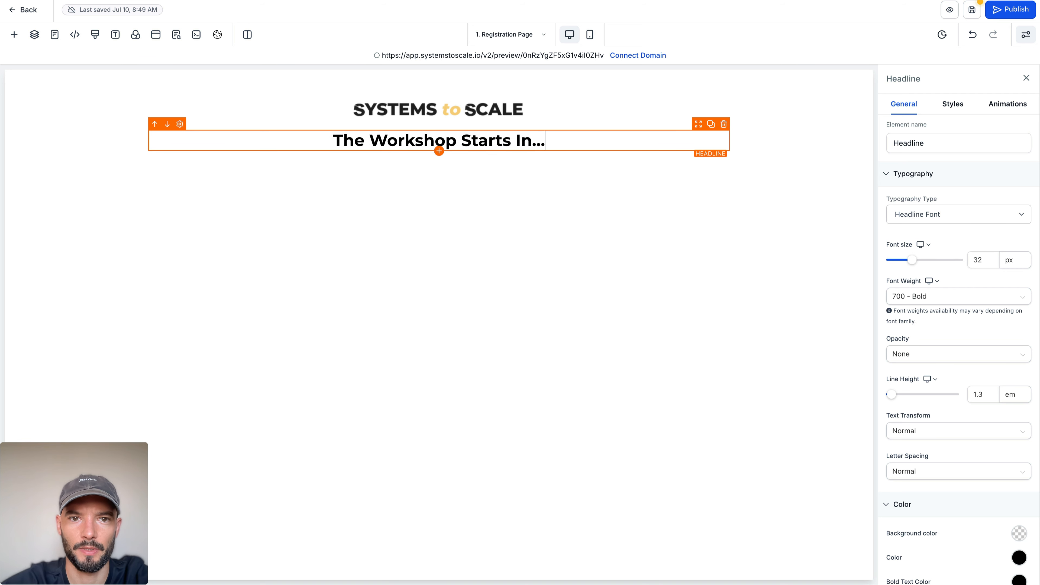
Step: Make the whole headline text below the logo bold and deselect it
{"action": "left_click", "coordinate": [564, 156]}
{"action": "left_click", "coordinate": [564, 148]}
{"action": "triple_click", "coordinate": [564, 148]}
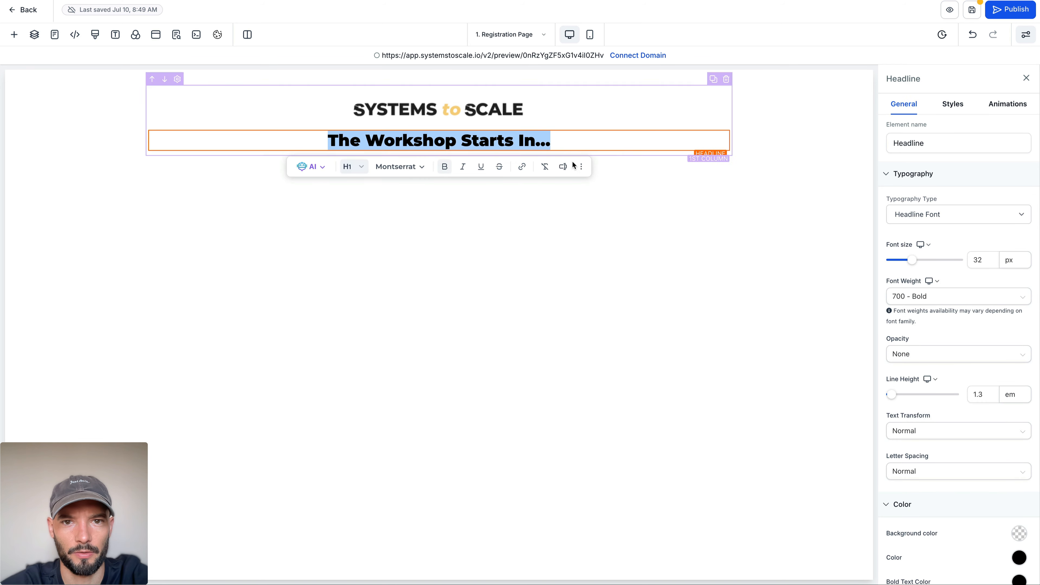
{"action": "left_click", "coordinate": [564, 201]}
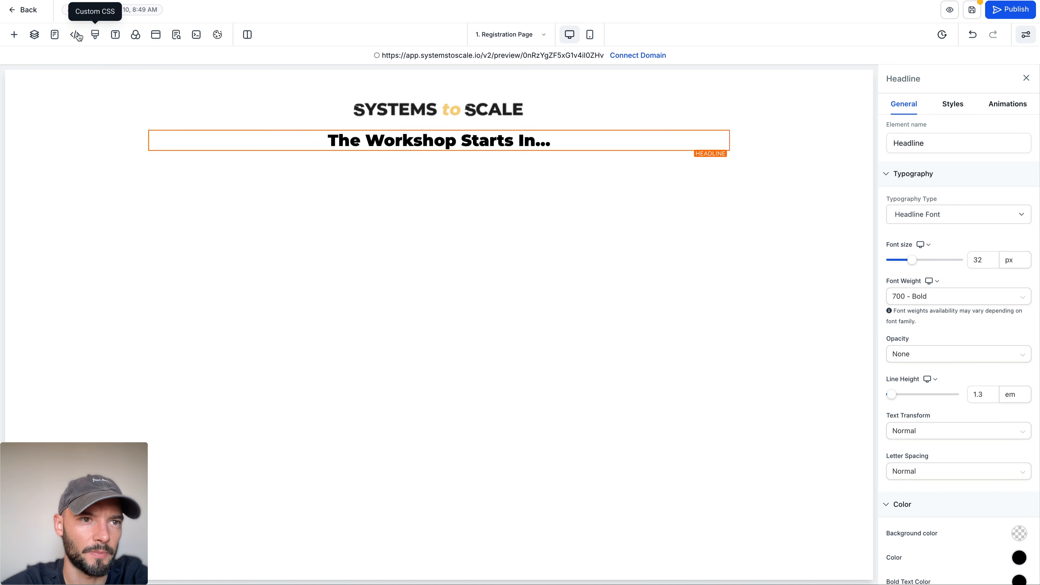
Step: Set the page's background colour to a new custom colour, #eeeeee, and close the background settings
{"action": "left_click", "coordinate": [137, 36]}
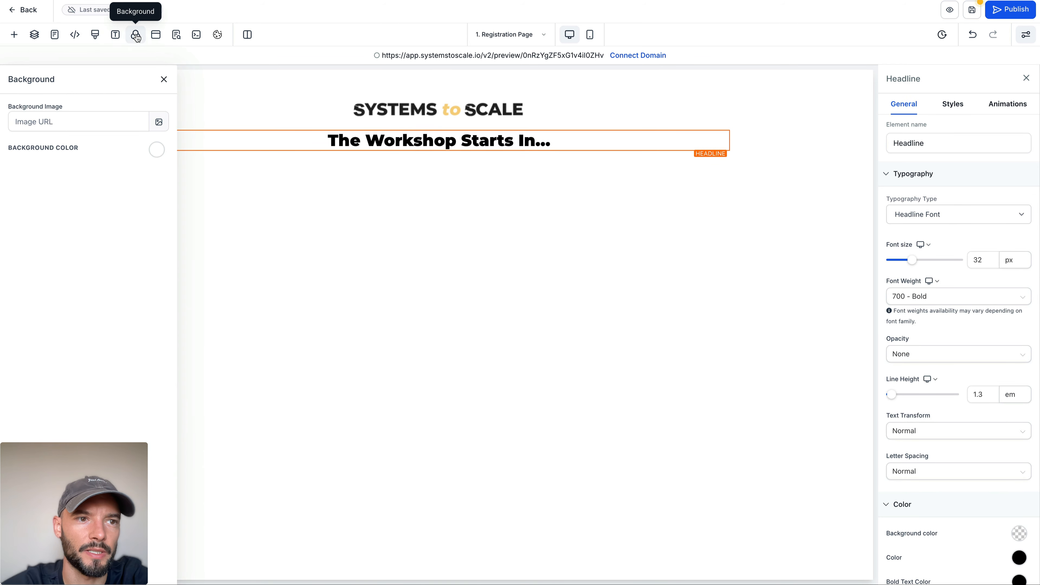
{"action": "left_click", "coordinate": [156, 152]}
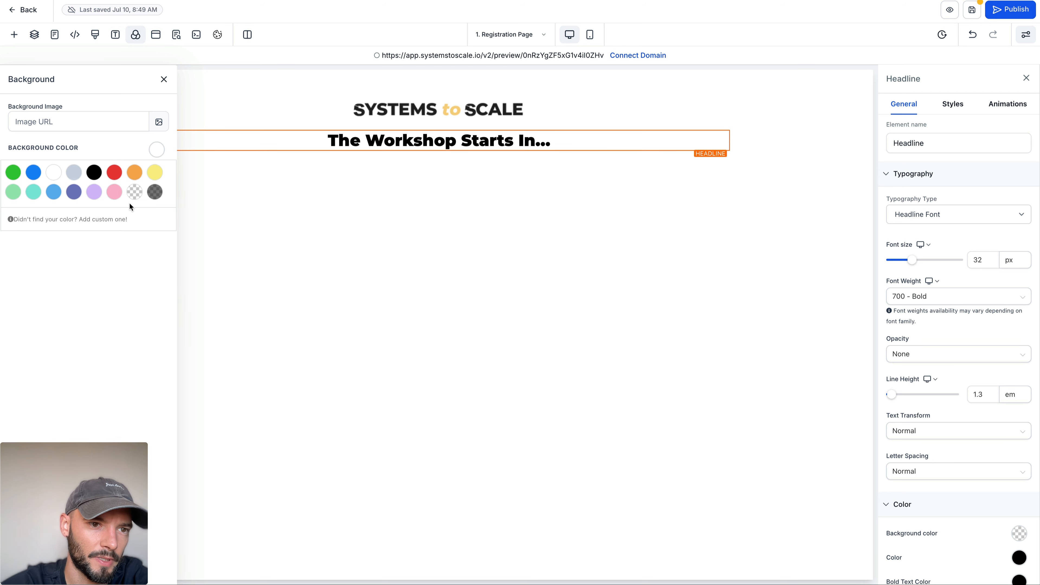
{"action": "left_click", "coordinate": [101, 129]}
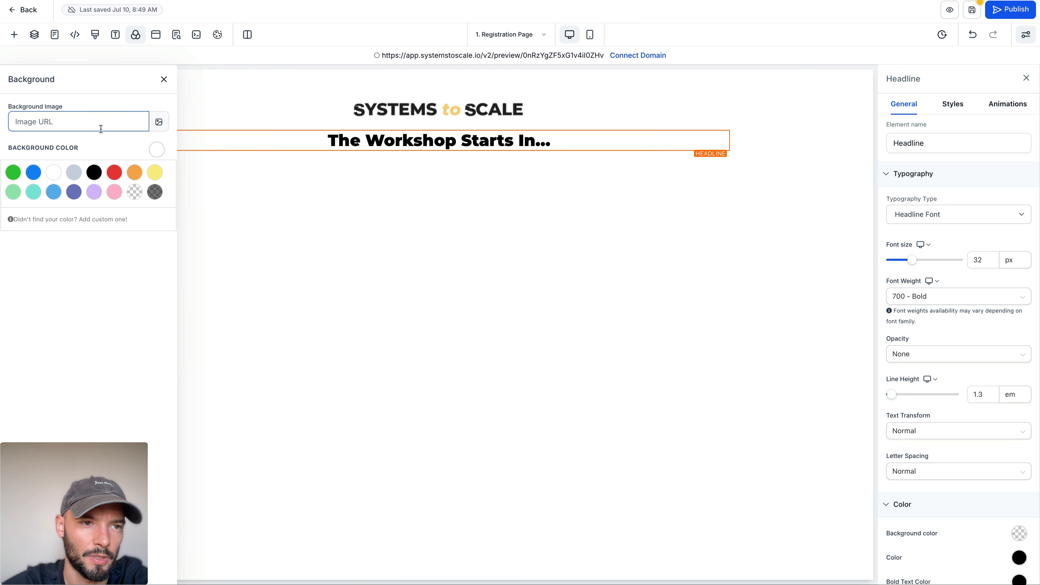
{"action": "left_click", "coordinate": [153, 148]}
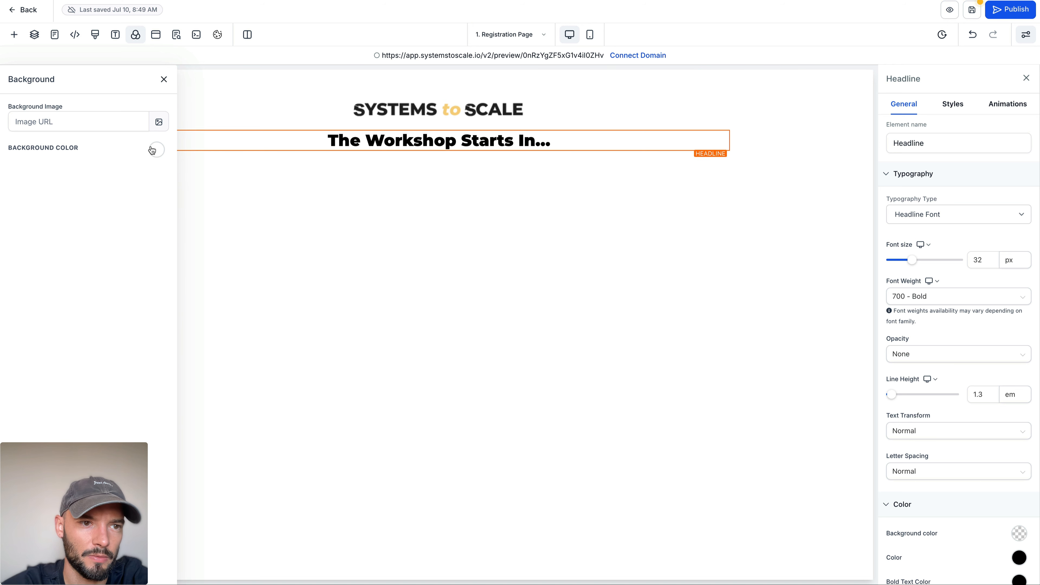
{"action": "left_click", "coordinate": [153, 148]}
{"action": "left_click", "coordinate": [121, 220]}
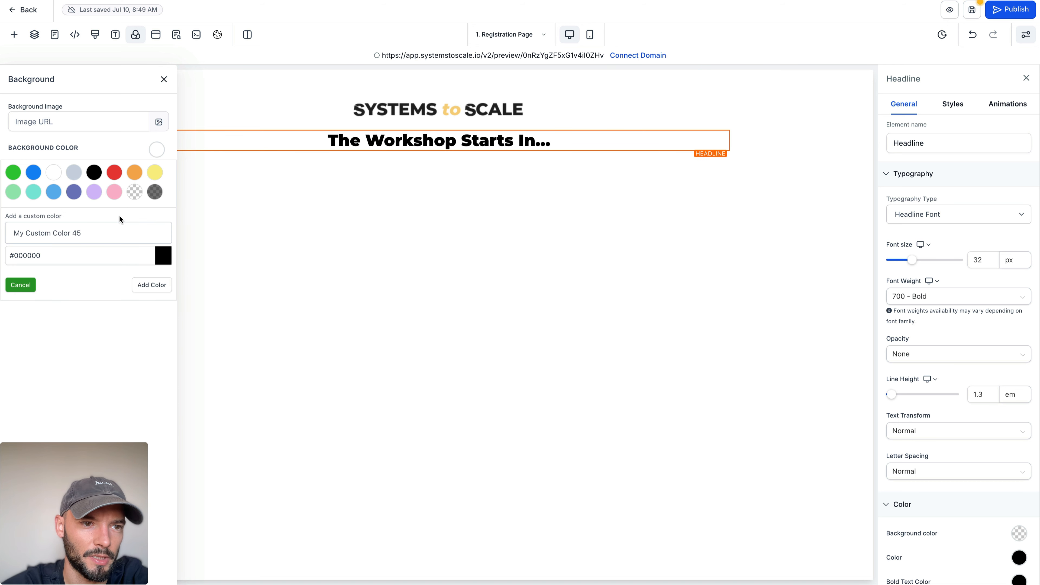
{"action": "double_click", "coordinate": [34, 257]}
{"action": "type", "text": "eeeeee"}
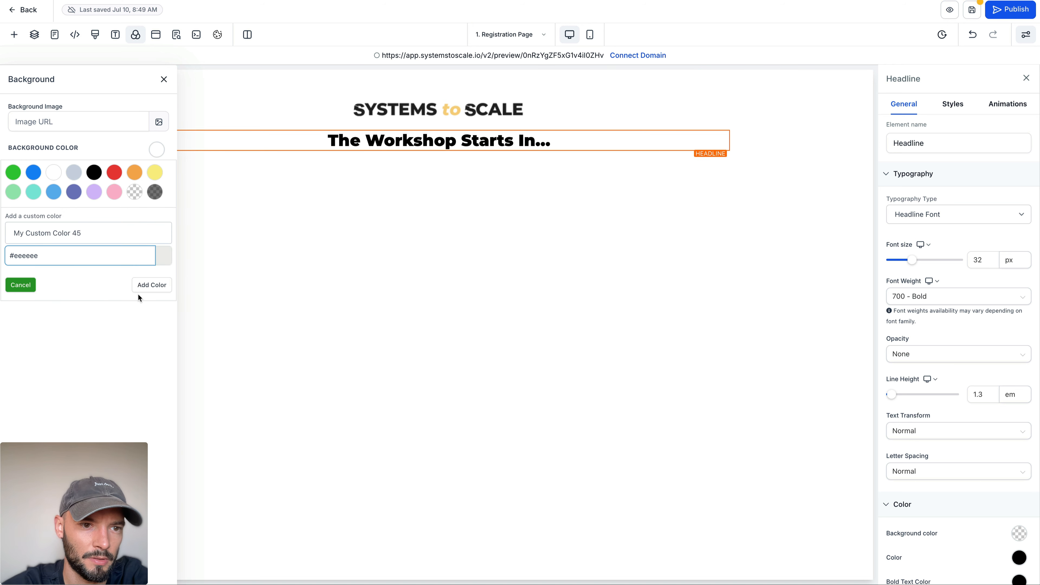
{"action": "left_click", "coordinate": [139, 287]}
{"action": "left_click", "coordinate": [163, 79]}
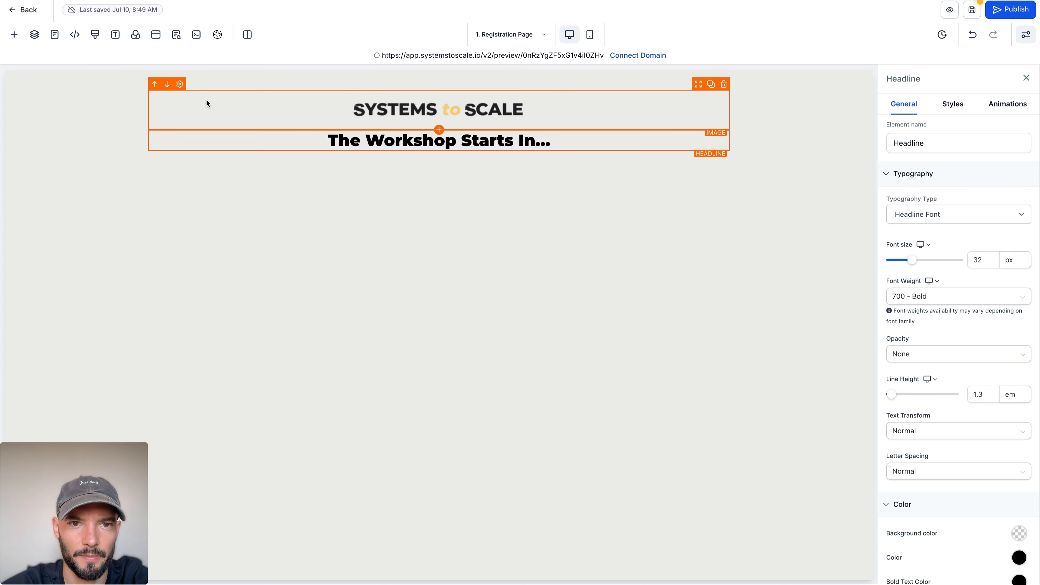
Step: Save the registration page and leave the page editor for the Workshop Funnel overview
{"action": "left_click", "coordinate": [215, 75]}
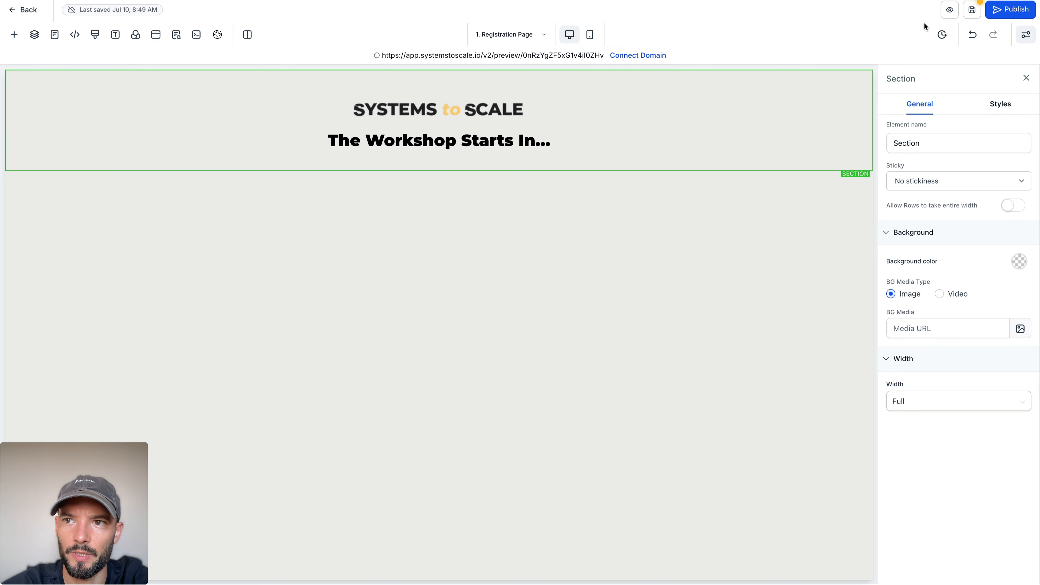
{"action": "left_click", "coordinate": [176, 35]}
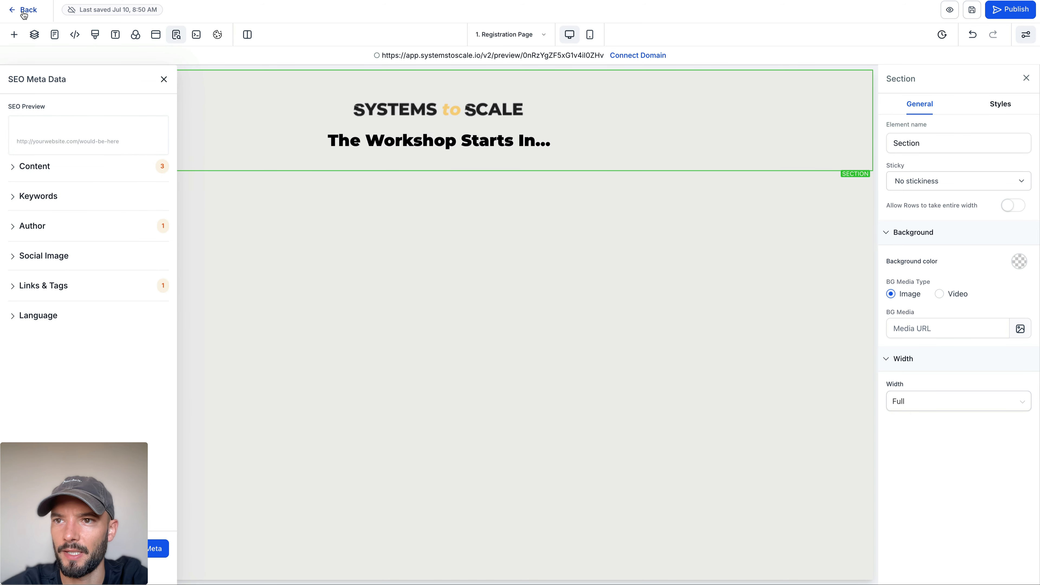
{"action": "left_click", "coordinate": [23, 10]}
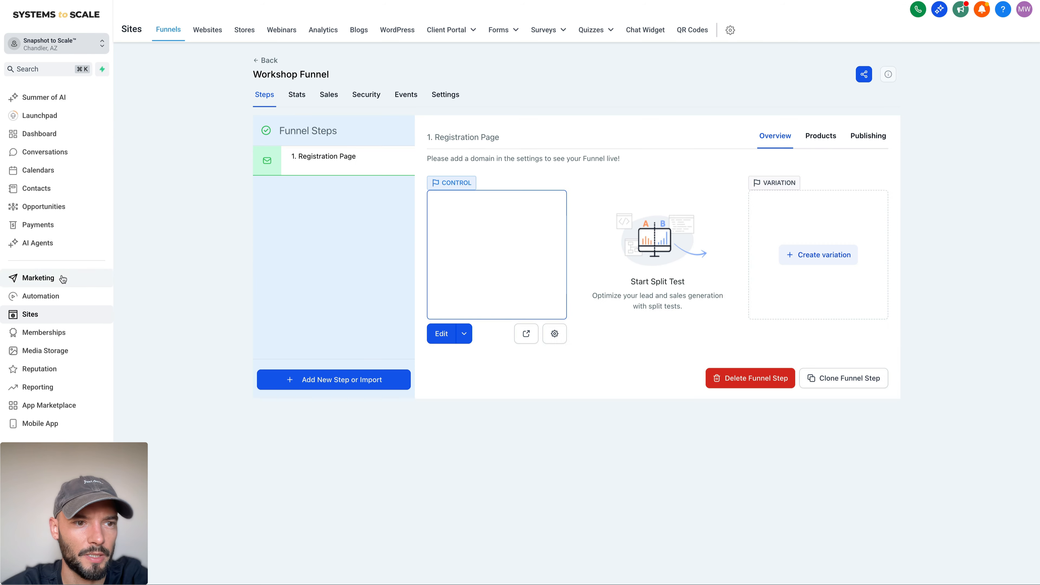
Step: Open the marketing countdown timers and delete the existing untitled countdown timer
{"action": "left_click", "coordinate": [58, 278]}
{"action": "left_click", "coordinate": [338, 29]}
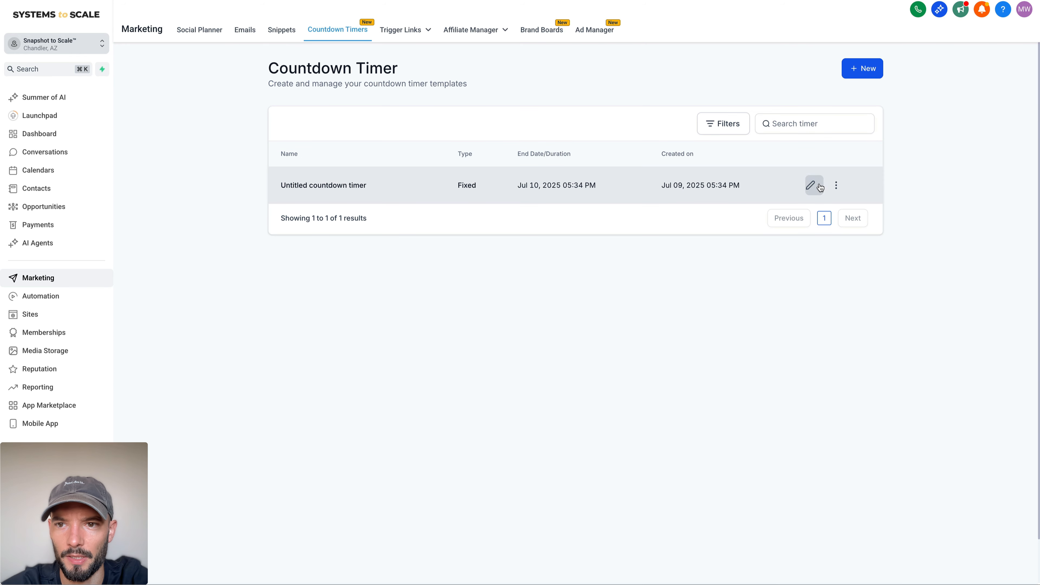
{"action": "left_click", "coordinate": [836, 185]}
{"action": "left_click", "coordinate": [835, 165]}
{"action": "left_click", "coordinate": [649, 304]}
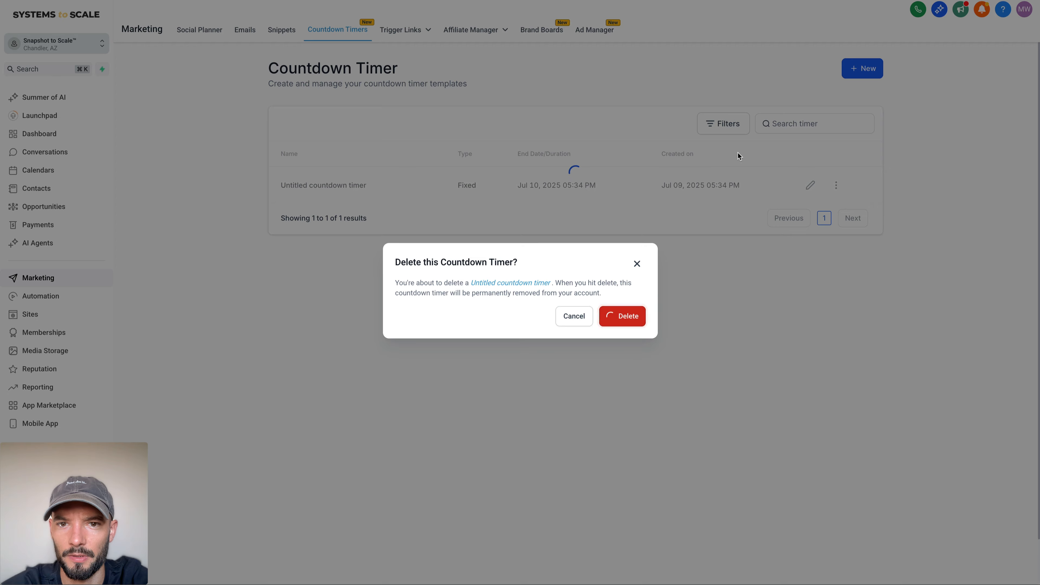
Step: Create a new countdown timer from the Progress Timer template
{"action": "left_click", "coordinate": [863, 72]}
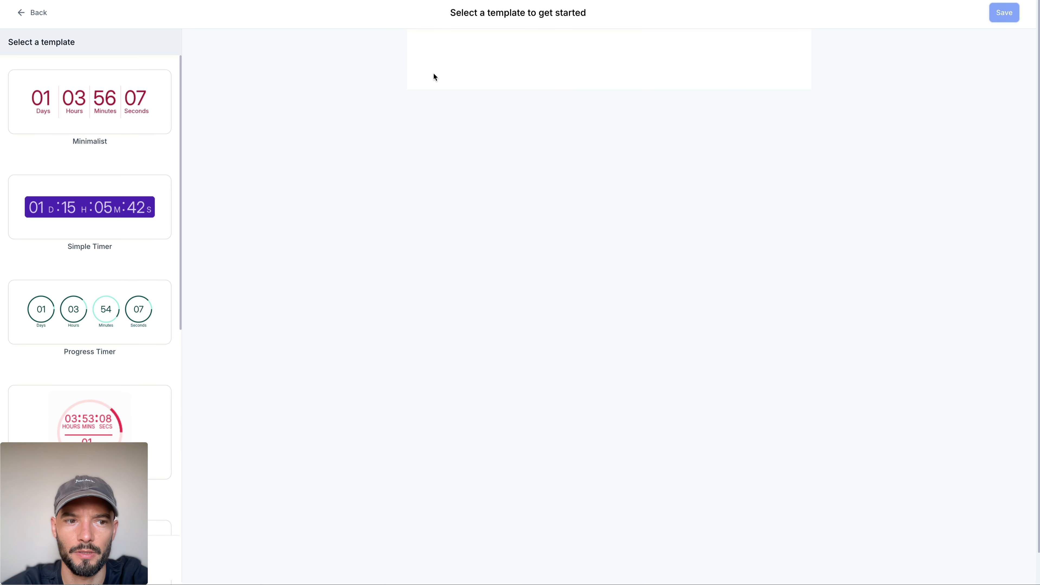
{"action": "scroll", "coordinate": [76, 156], "scroll_direction": "down", "scroll_amount": 10}
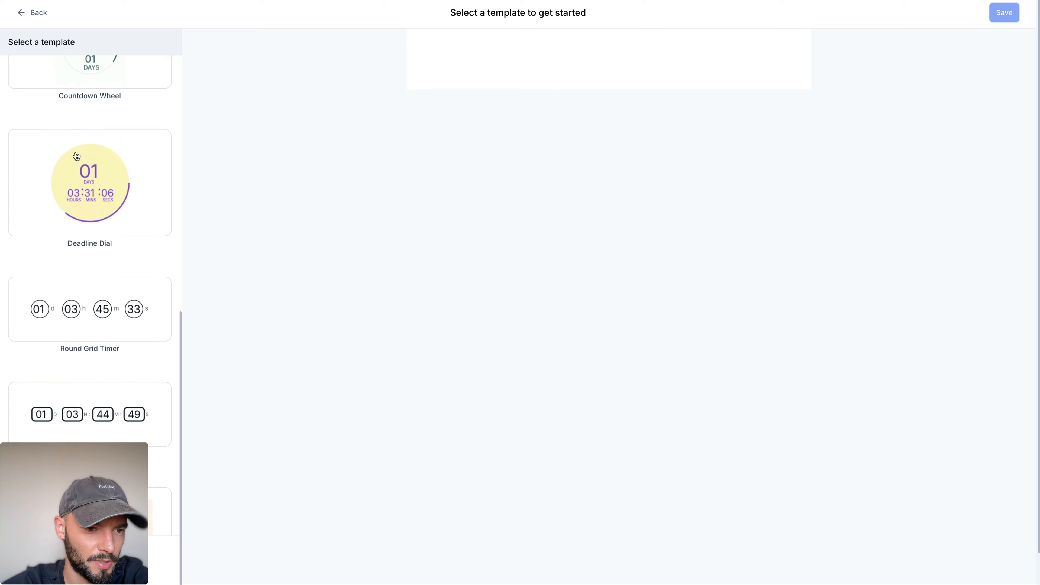
{"action": "scroll", "coordinate": [76, 156], "scroll_direction": "down", "scroll_amount": 3}
{"action": "scroll", "coordinate": [76, 156], "scroll_direction": "up", "scroll_amount": 10}
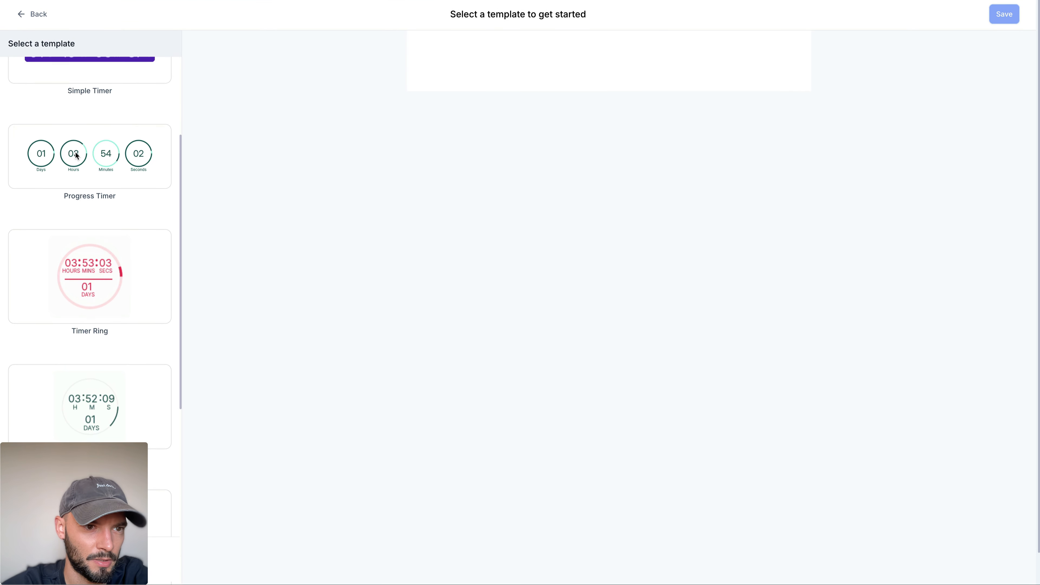
{"action": "left_click", "coordinate": [76, 155]}
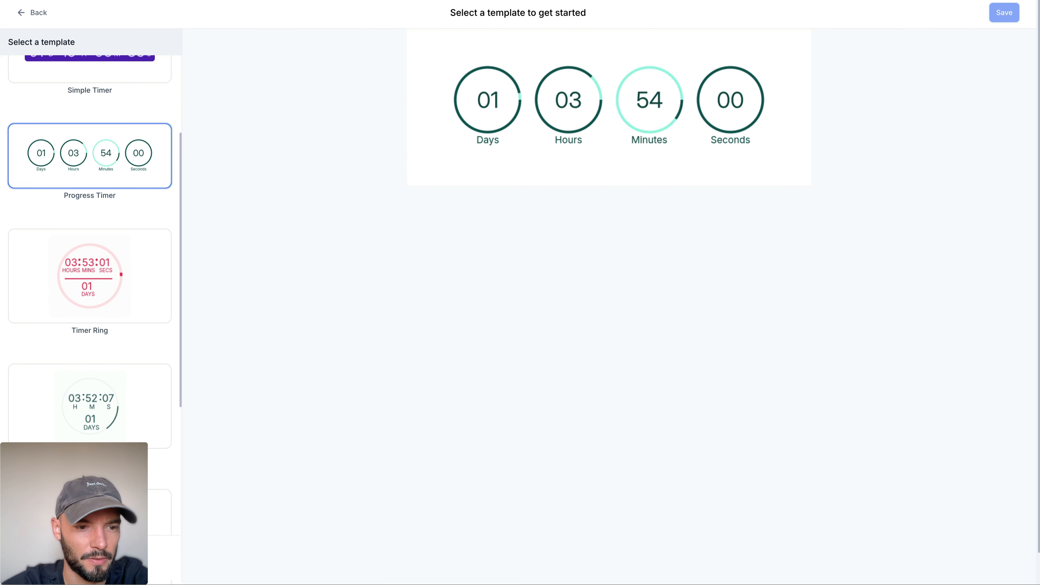
{"action": "left_click", "coordinate": [133, 558]}
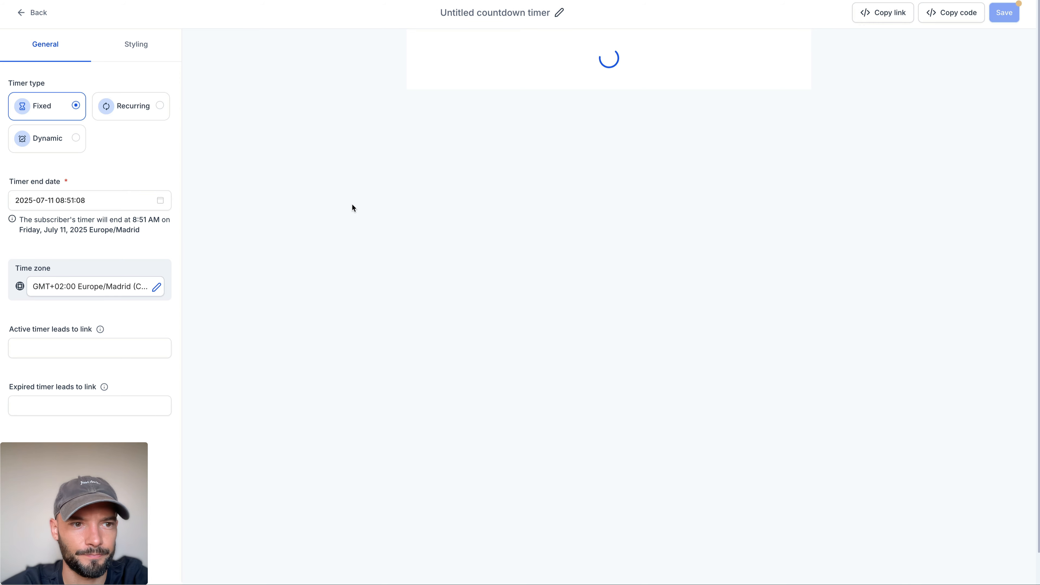
Step: Set the fixed timer's end date to 2025-07-17 at 18:00:00 and confirm it
{"action": "left_click", "coordinate": [85, 201]}
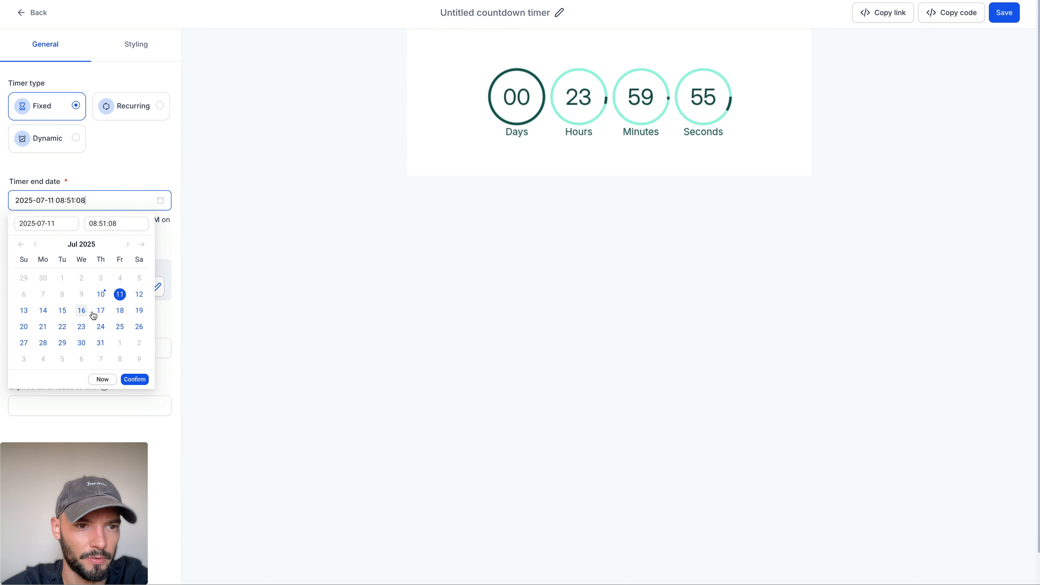
{"action": "left_click", "coordinate": [100, 312]}
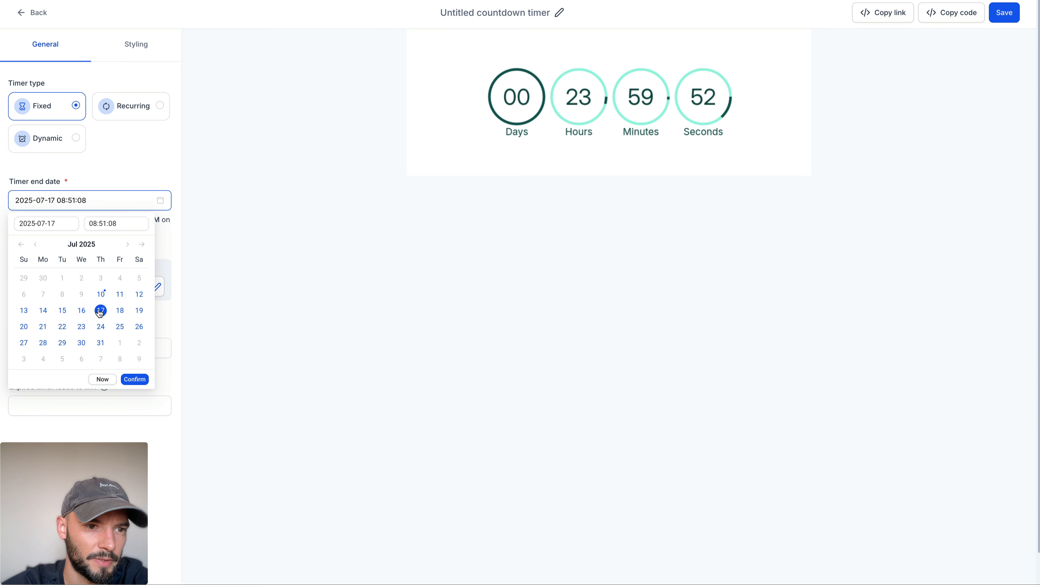
{"action": "left_click", "coordinate": [104, 224]}
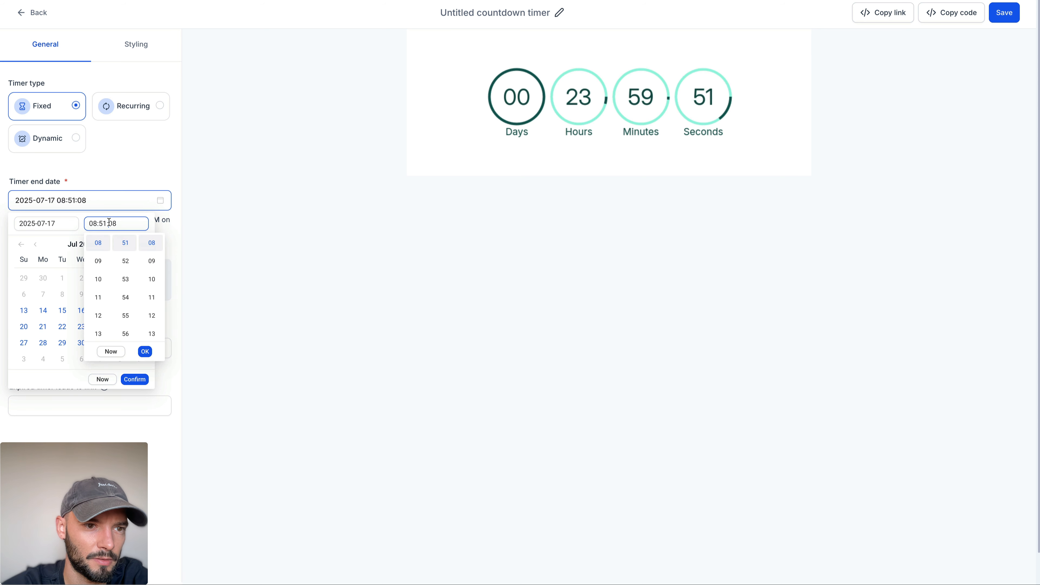
{"action": "scroll", "coordinate": [100, 285], "scroll_direction": "up", "scroll_amount": 2}
{"action": "left_click", "coordinate": [98, 283]}
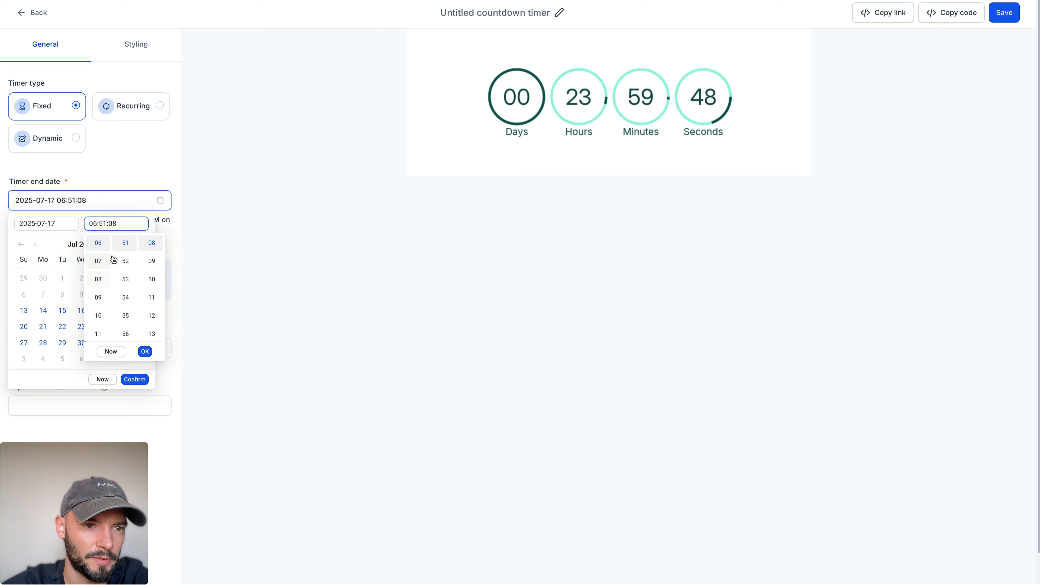
{"action": "scroll", "coordinate": [120, 258], "scroll_direction": "up", "scroll_amount": 15}
{"action": "left_click", "coordinate": [121, 258]}
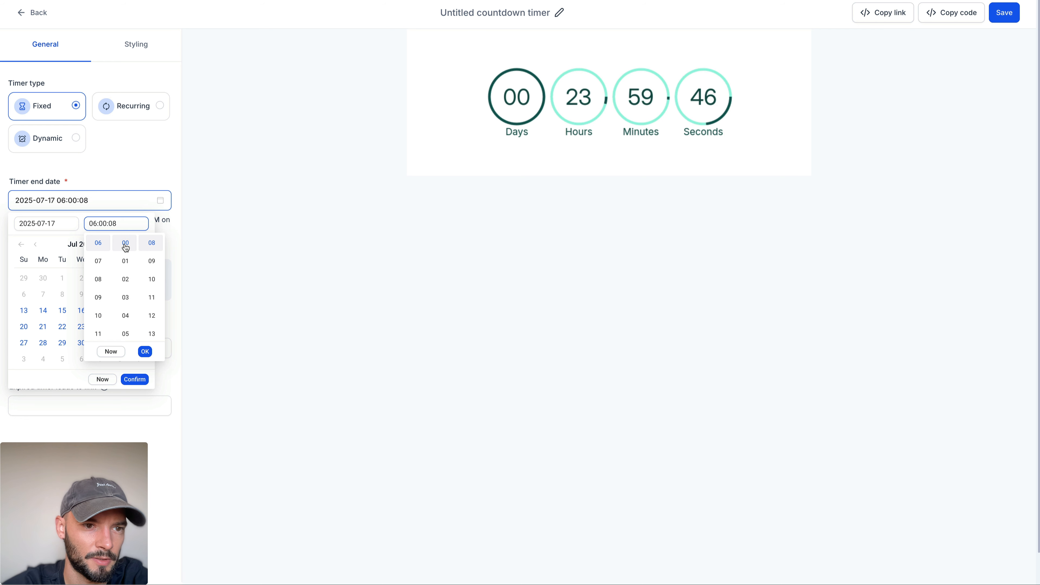
{"action": "scroll", "coordinate": [152, 255], "scroll_direction": "up", "scroll_amount": 3}
{"action": "left_click", "coordinate": [156, 244]}
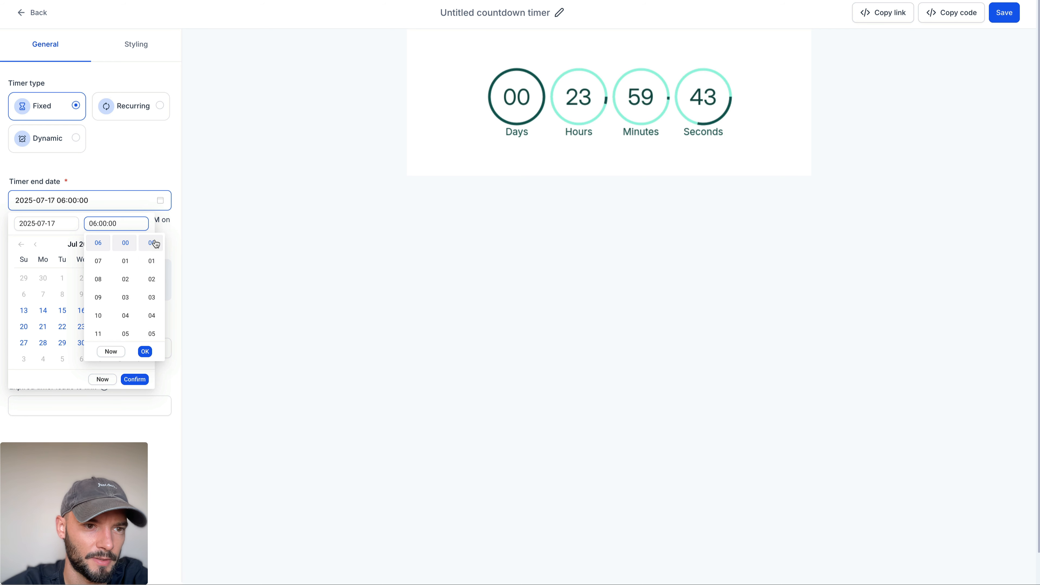
{"action": "scroll", "coordinate": [96, 266], "scroll_direction": "down", "scroll_amount": 3}
{"action": "left_click", "coordinate": [99, 297]}
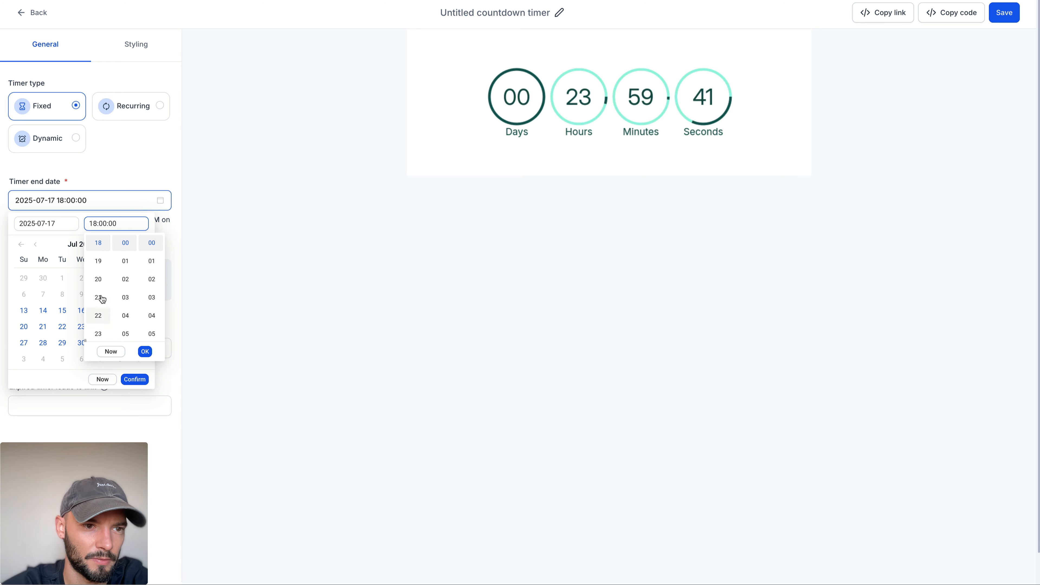
{"action": "left_click", "coordinate": [144, 352]}
{"action": "left_click", "coordinate": [135, 379]}
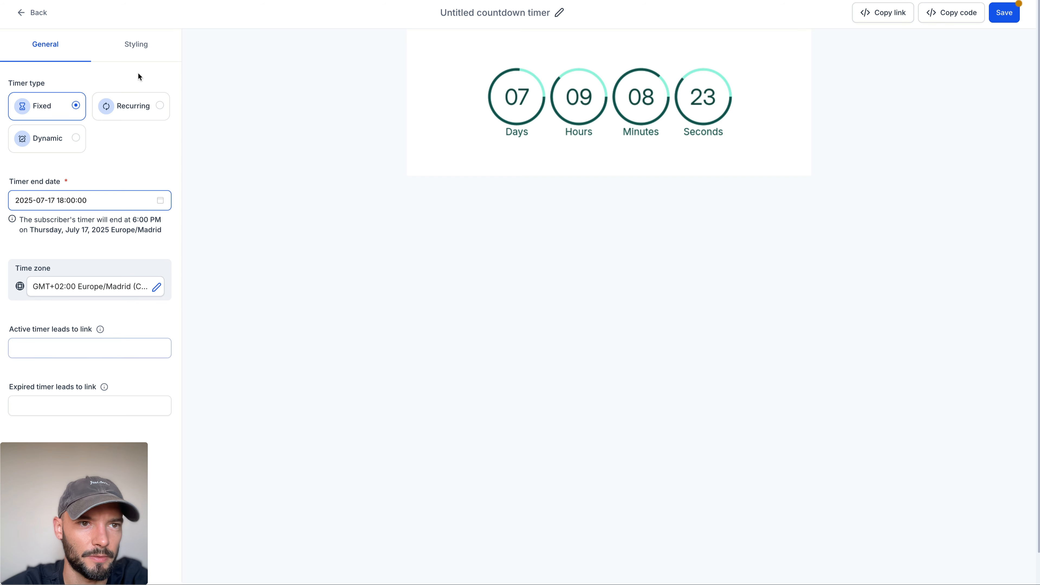
Step: Examine the countdown timer's styling options, including the fonts available for the counter
{"action": "left_click", "coordinate": [137, 44]}
{"action": "scroll", "coordinate": [131, 148], "scroll_direction": "down", "scroll_amount": 2}
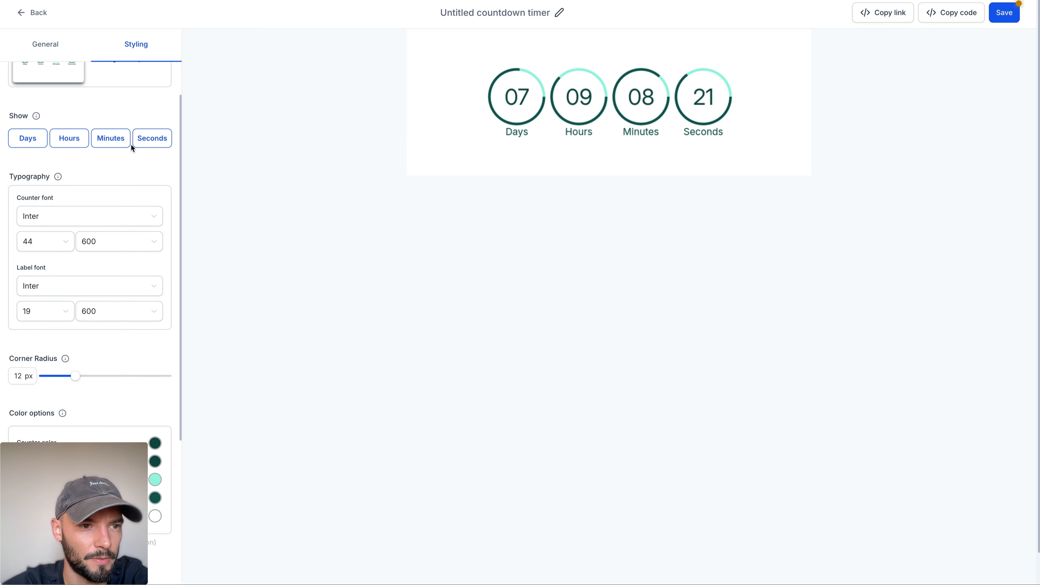
{"action": "left_click", "coordinate": [87, 221]}
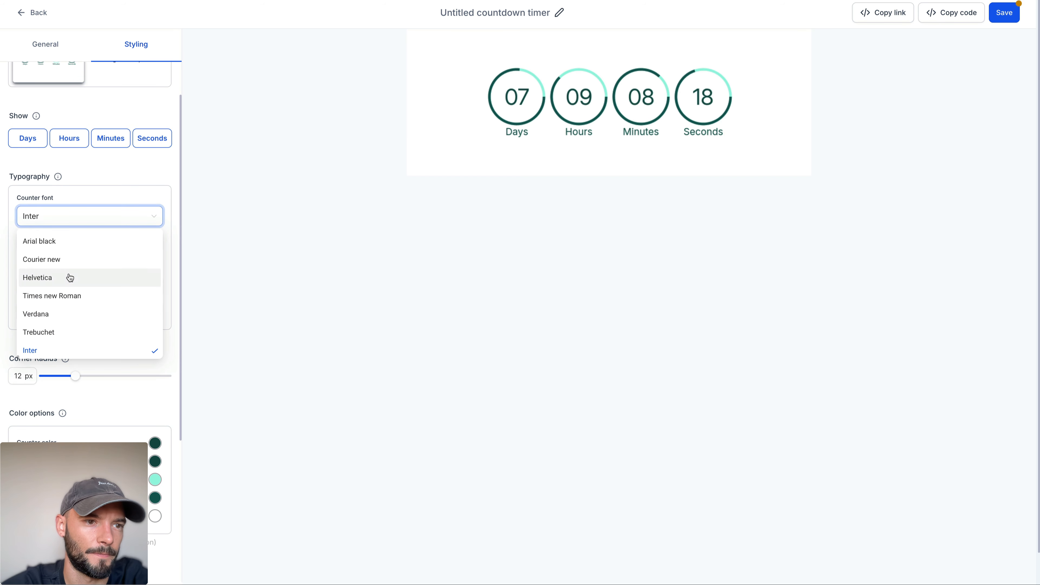
{"action": "scroll", "coordinate": [71, 278], "scroll_direction": "down", "scroll_amount": 1}
{"action": "scroll", "coordinate": [69, 276], "scroll_direction": "up", "scroll_amount": 2}
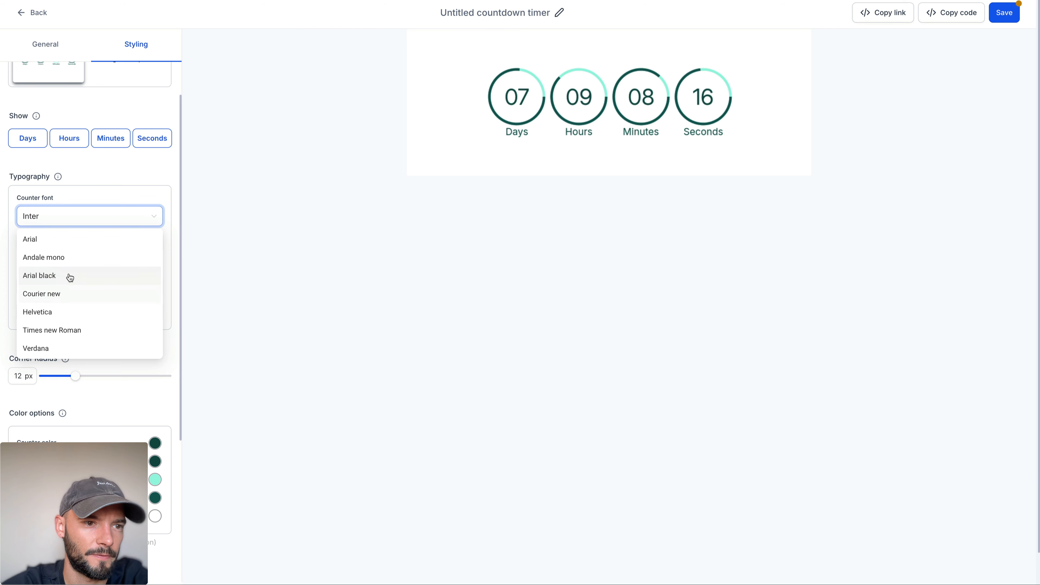
{"action": "scroll", "coordinate": [69, 276], "scroll_direction": "down", "scroll_amount": 2}
{"action": "left_click", "coordinate": [119, 165]}
{"action": "scroll", "coordinate": [119, 168], "scroll_direction": "down", "scroll_amount": 4}
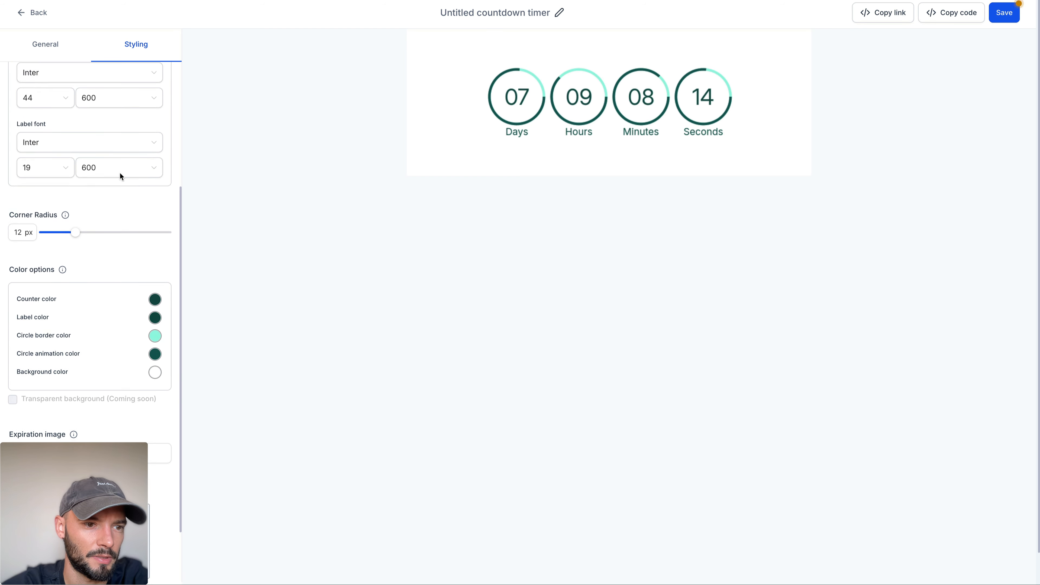
{"action": "scroll", "coordinate": [80, 214], "scroll_direction": "down", "scroll_amount": 1}
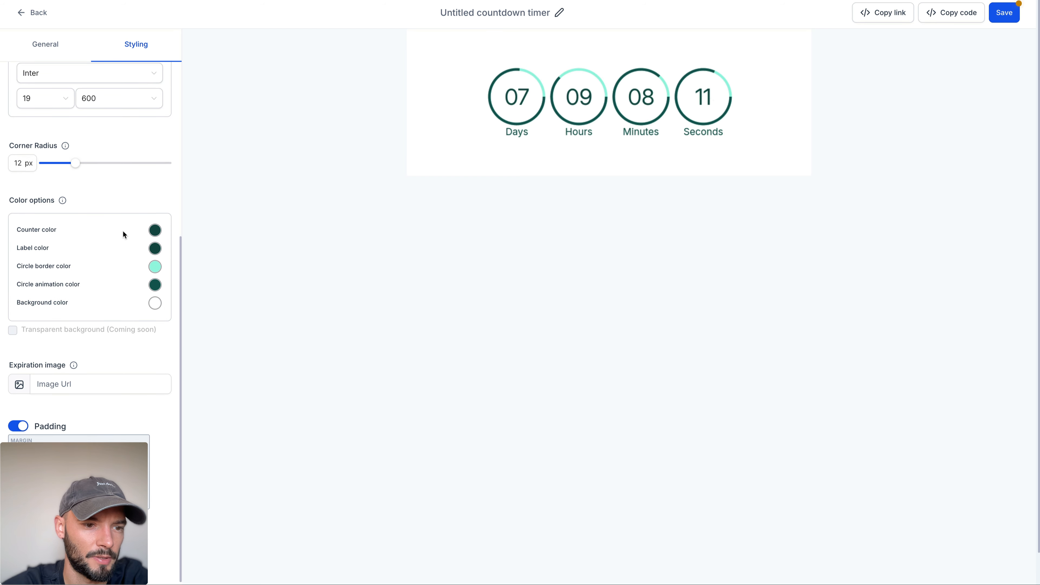
Step: Set the timer's counter color and label color to the dark grey #333333FF
{"action": "left_click", "coordinate": [155, 230]}
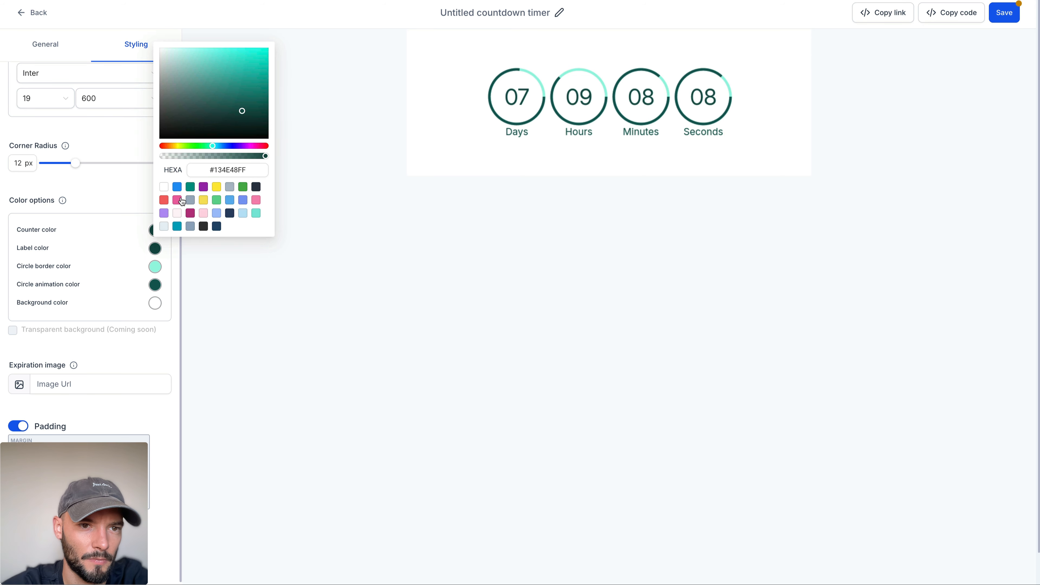
{"action": "left_click", "coordinate": [203, 227]}
{"action": "left_click", "coordinate": [155, 249]}
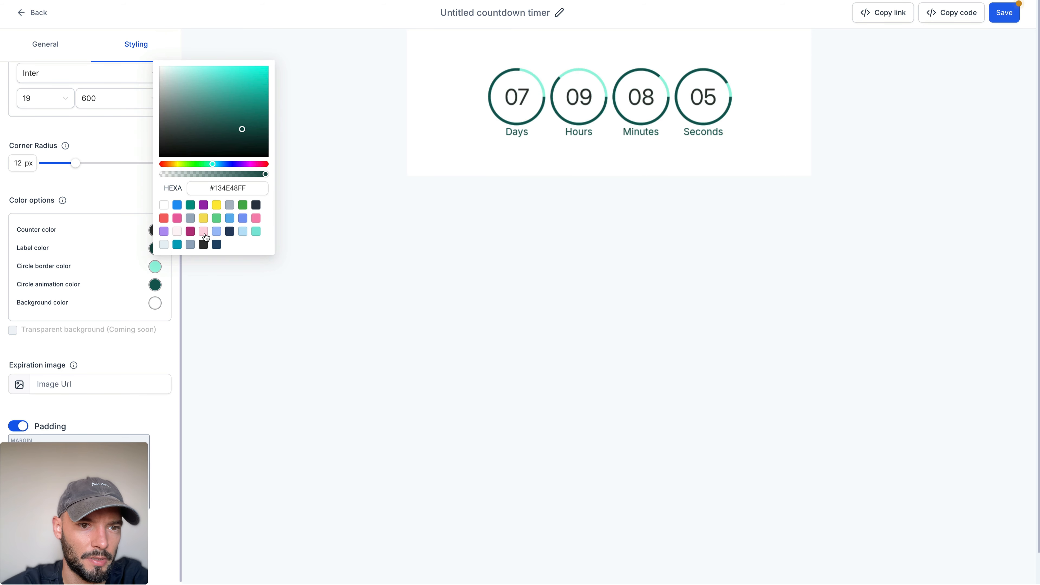
{"action": "left_click", "coordinate": [203, 244]}
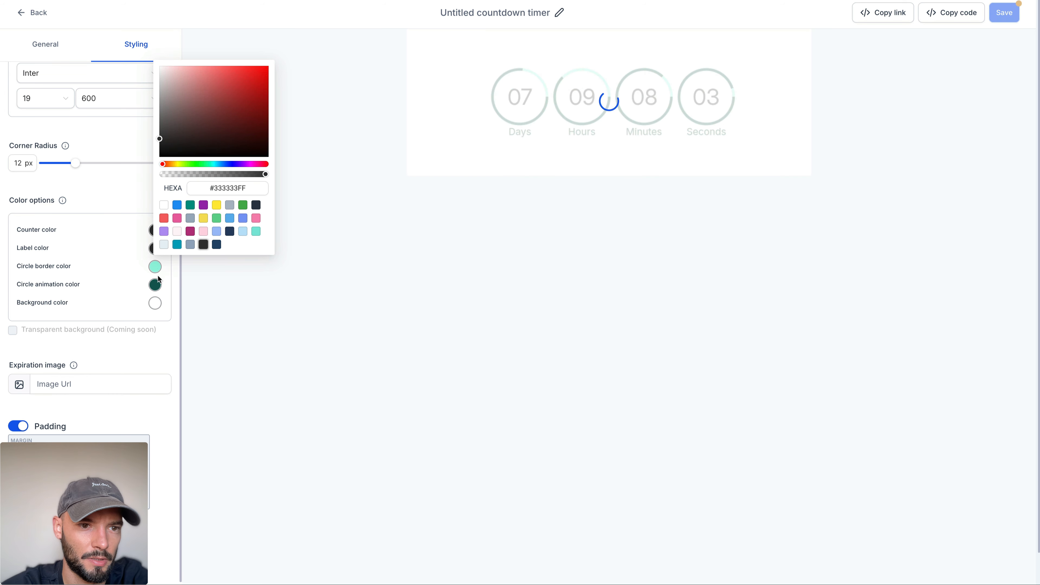
Step: Set the timer's circle border color to the golden yellow swatch and its circle animation color to #333333FF
{"action": "left_click", "coordinate": [155, 267]}
{"action": "double_click", "coordinate": [232, 204]}
{"action": "type", "text": "99F6E0FF"}
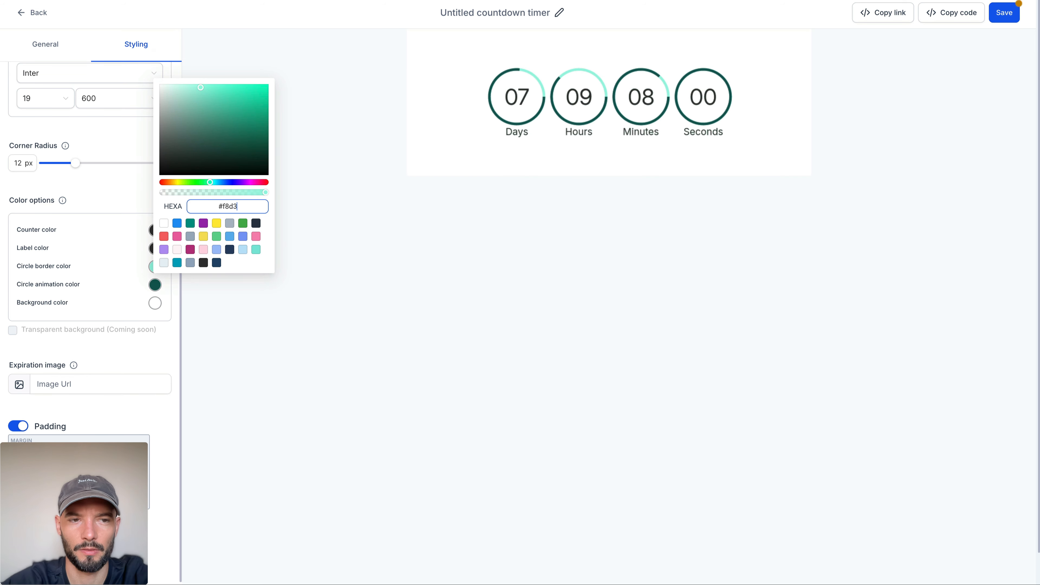
{"action": "left_click", "coordinate": [204, 236]}
{"action": "left_click", "coordinate": [155, 285]}
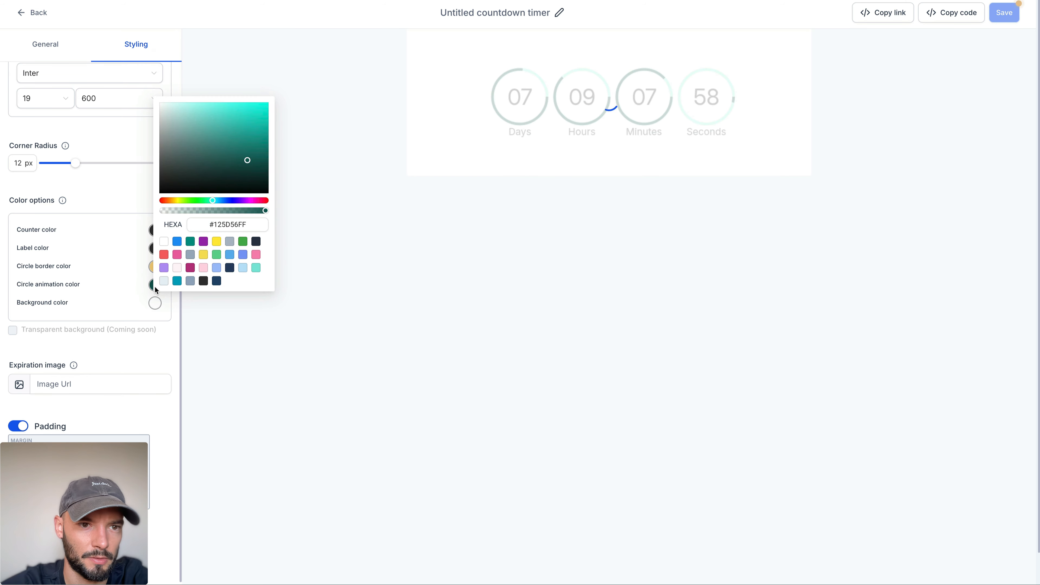
{"action": "left_click", "coordinate": [203, 281]}
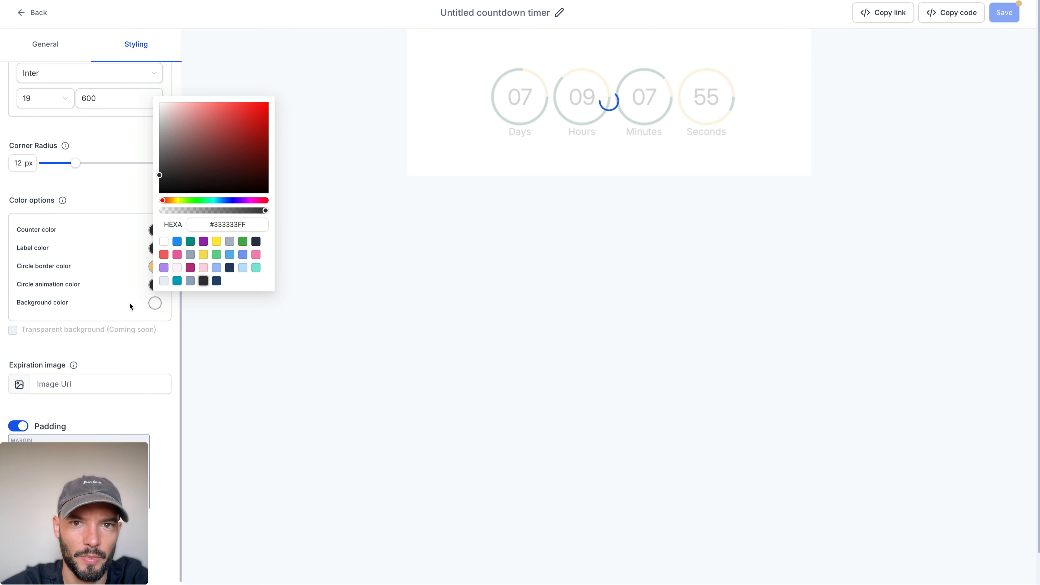
{"action": "left_click", "coordinate": [175, 315]}
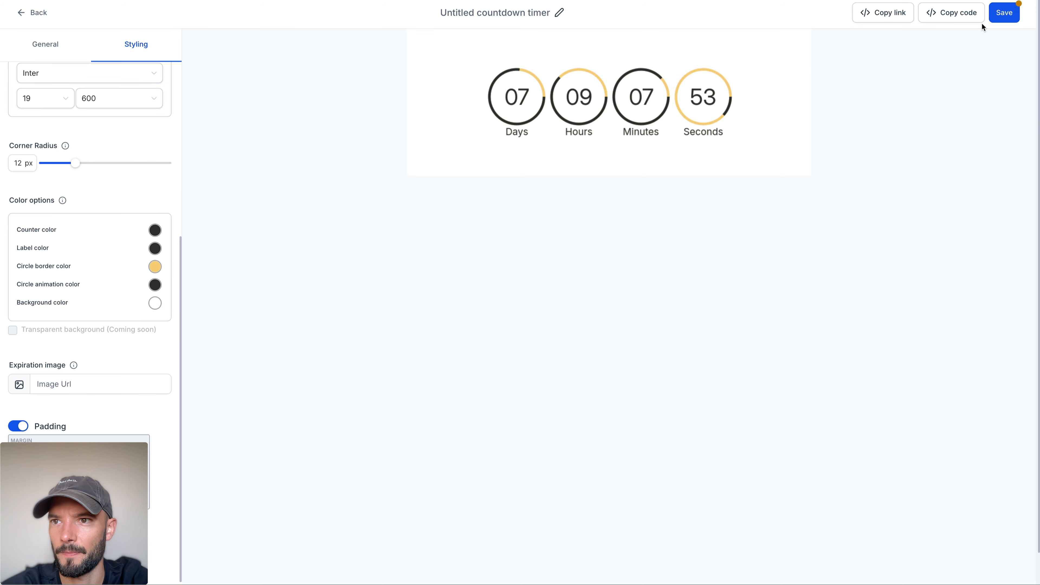
Step: Rename the countdown timer as Workshop Timer and save it
{"action": "left_click", "coordinate": [1004, 13]}
{"action": "left_click", "coordinate": [541, 12]}
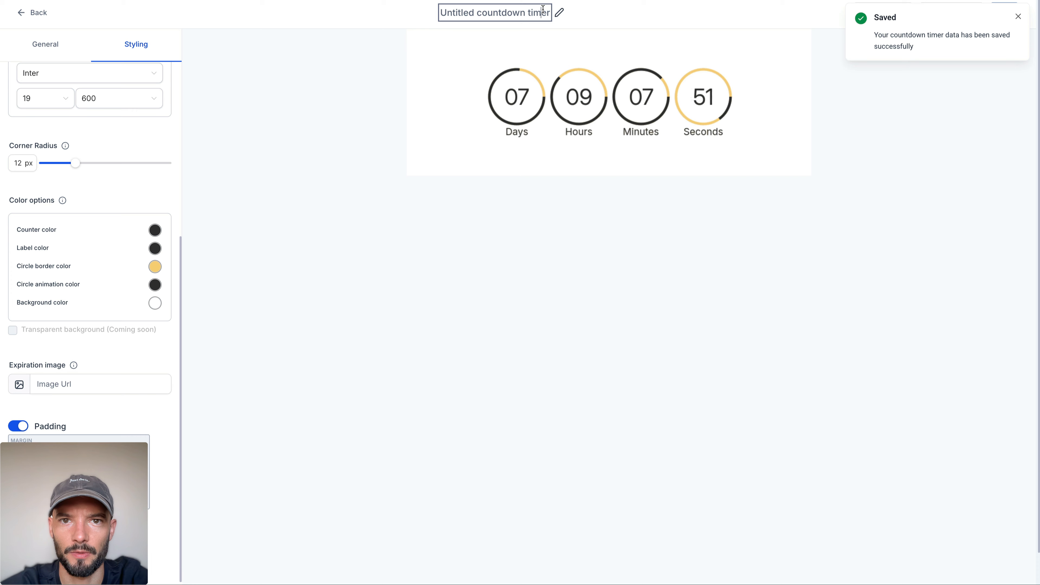
{"action": "key", "text": "ctrl+a"}
{"action": "type", "text": "Workshop"}
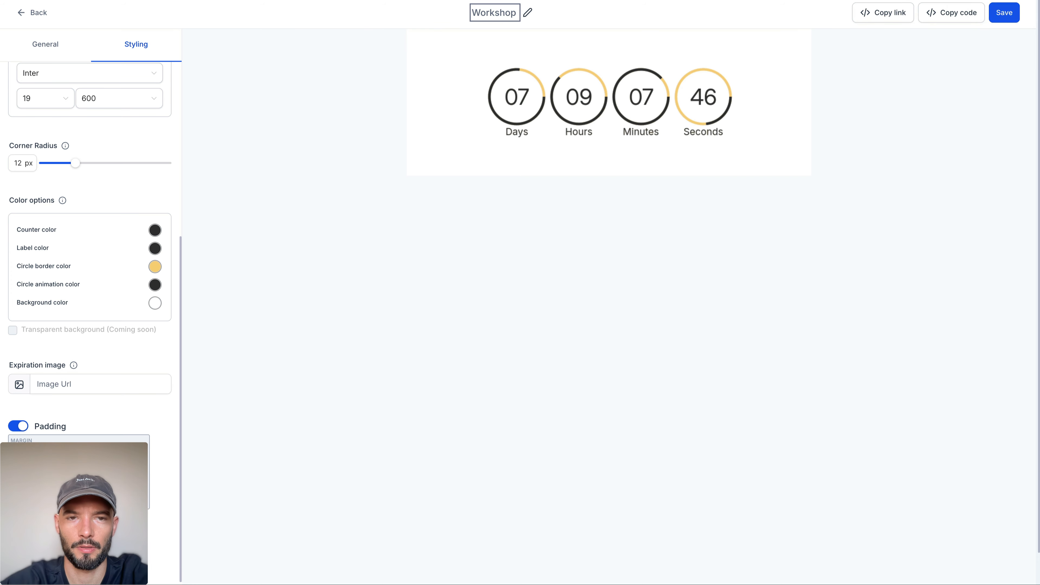
{"action": "type", "text": " Timer"}
{"action": "left_click", "coordinate": [923, 202]}
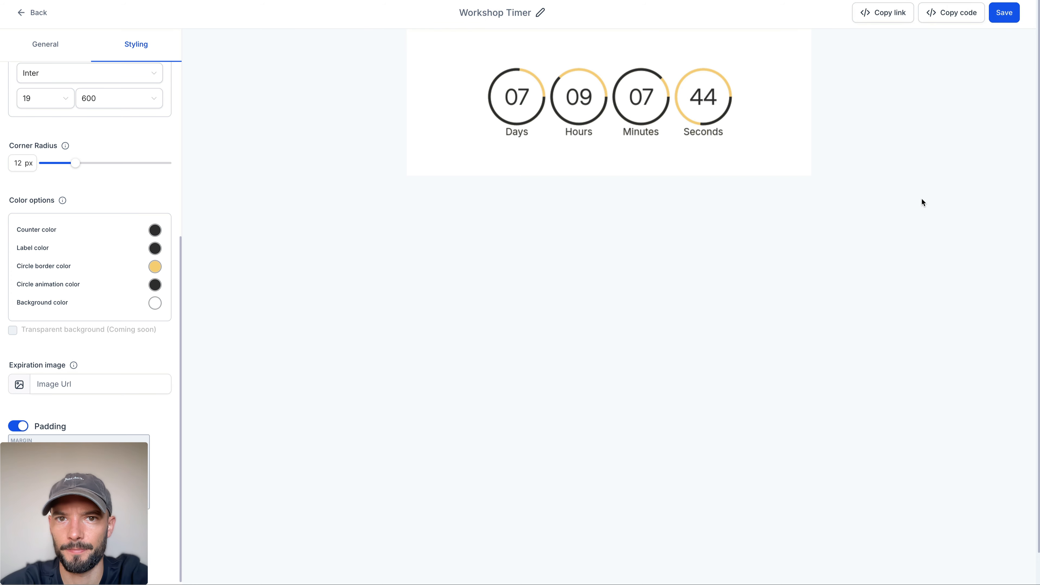
{"action": "left_click", "coordinate": [1004, 13]}
Step: Leave the timer and open the Workshop Funnel's registration page for editing
{"action": "left_click", "coordinate": [32, 13]}
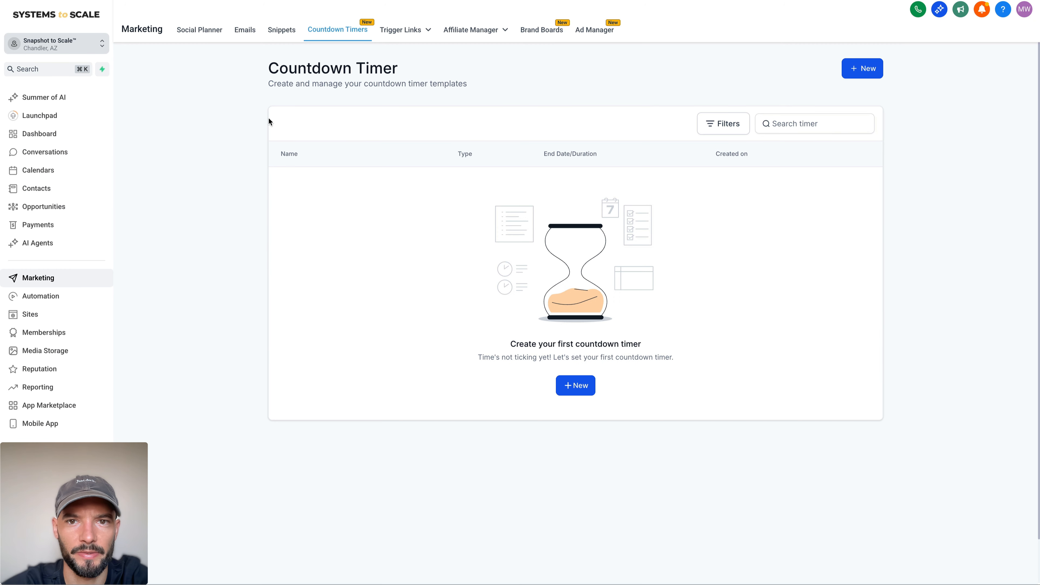
{"action": "left_click", "coordinate": [61, 314]}
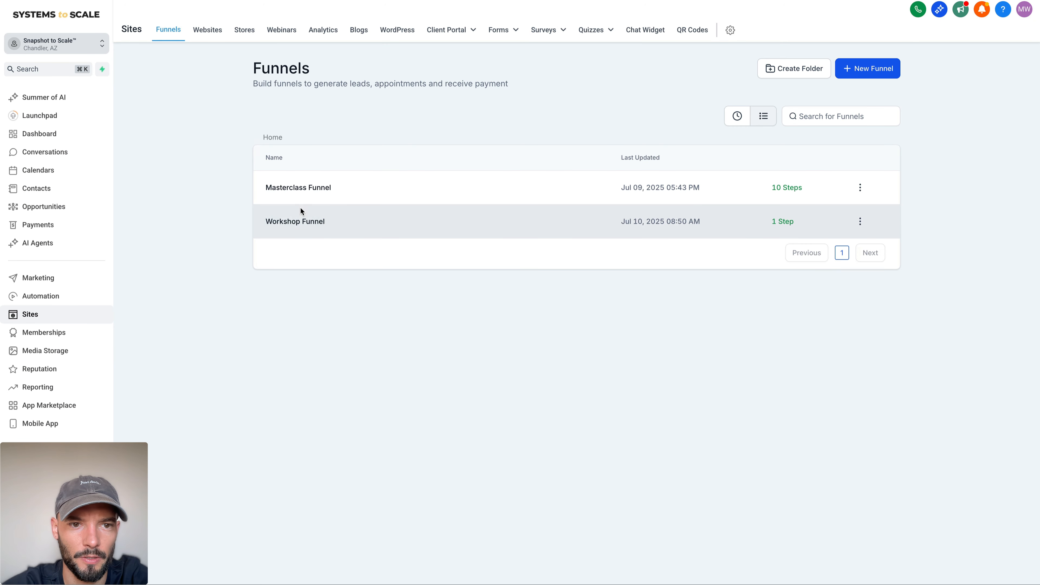
{"action": "left_click", "coordinate": [300, 209]}
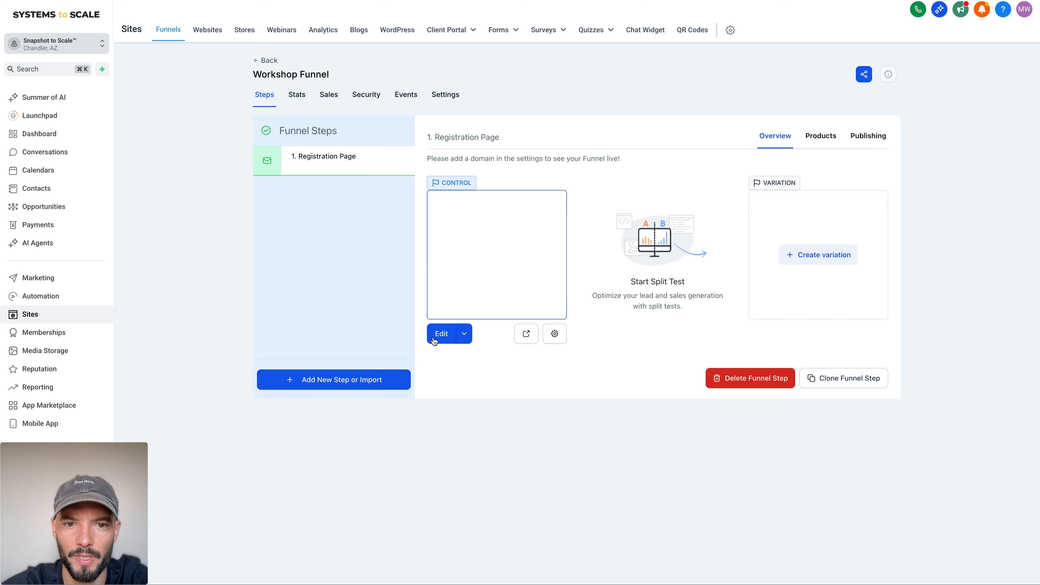
{"action": "left_click", "coordinate": [439, 334]}
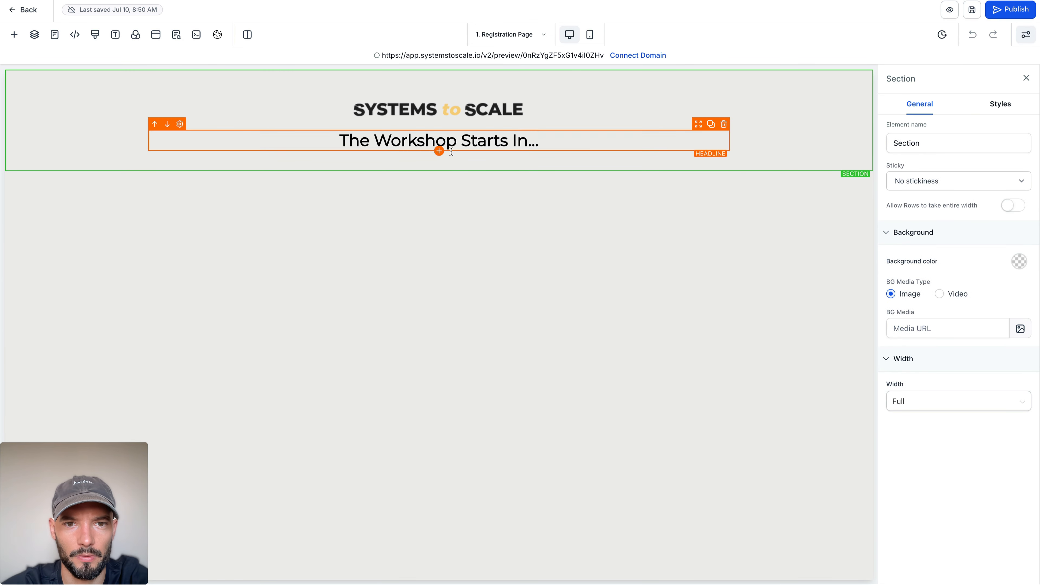
Step: Insert the Workshop Timer below the "The Workshop Starts In..." headline and save the page
{"action": "left_click", "coordinate": [439, 151]}
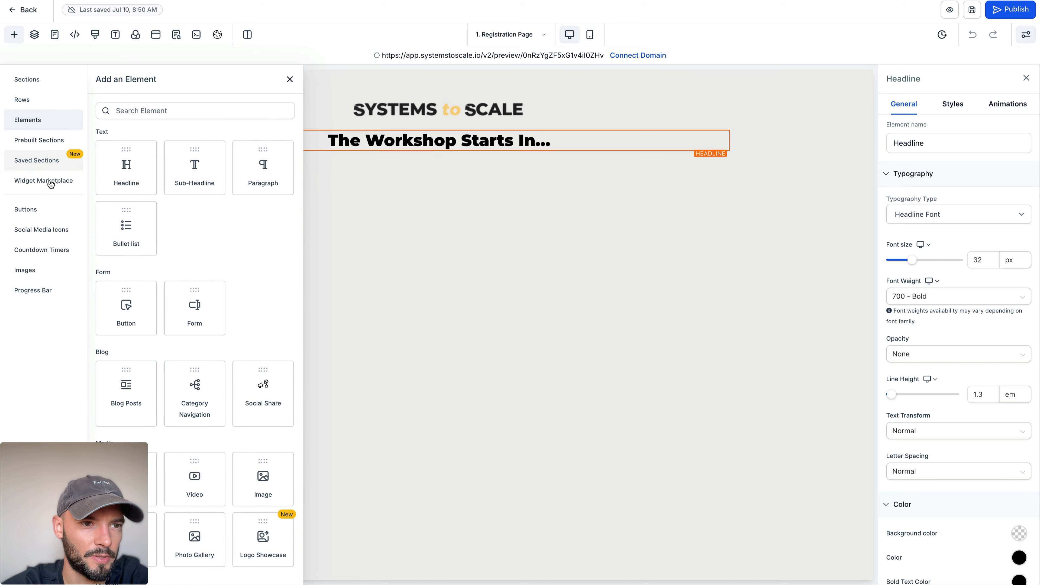
{"action": "left_click", "coordinate": [44, 250]}
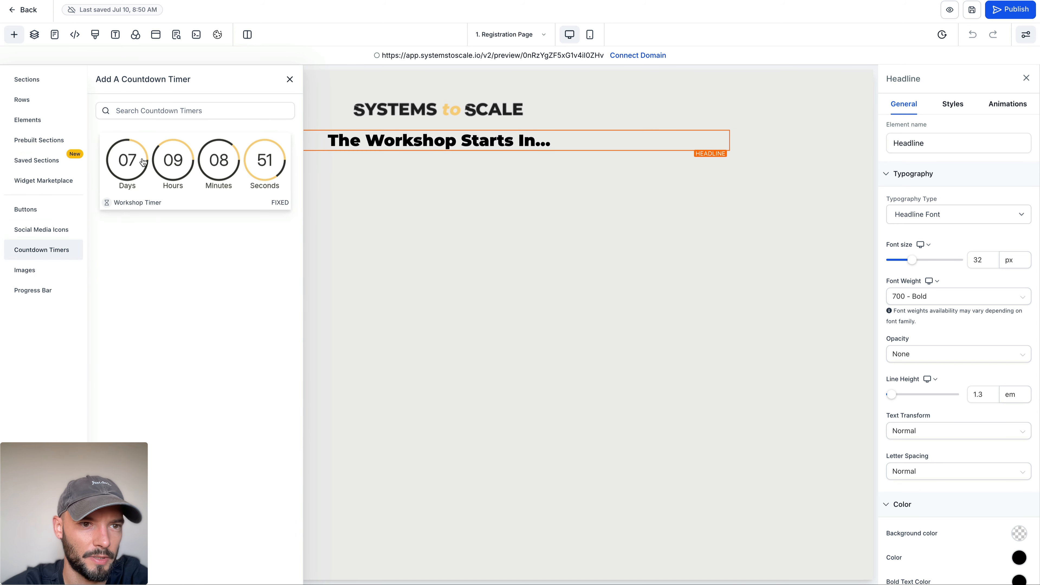
{"action": "left_click", "coordinate": [142, 161]}
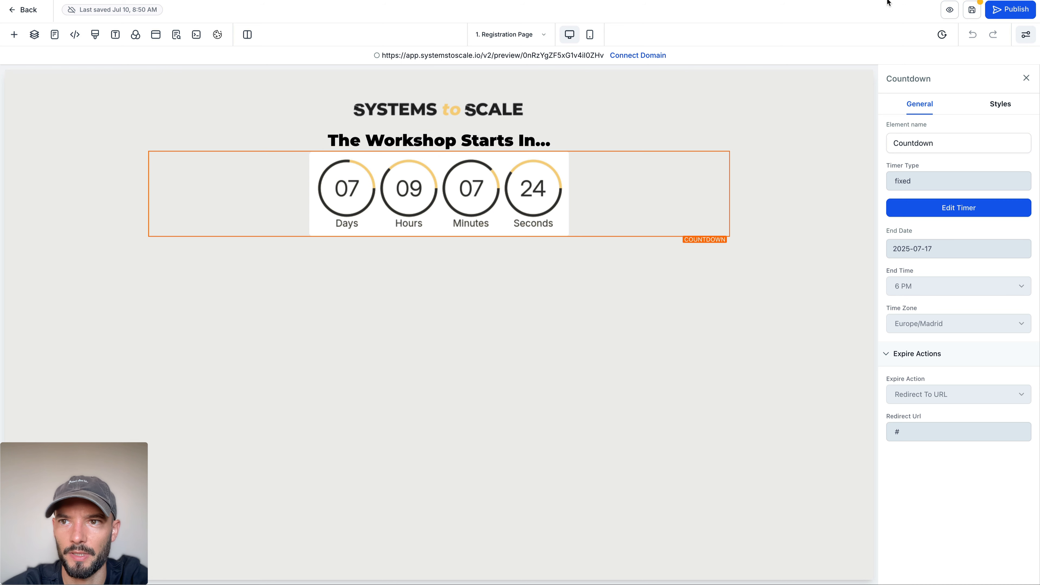
{"action": "left_click", "coordinate": [969, 14]}
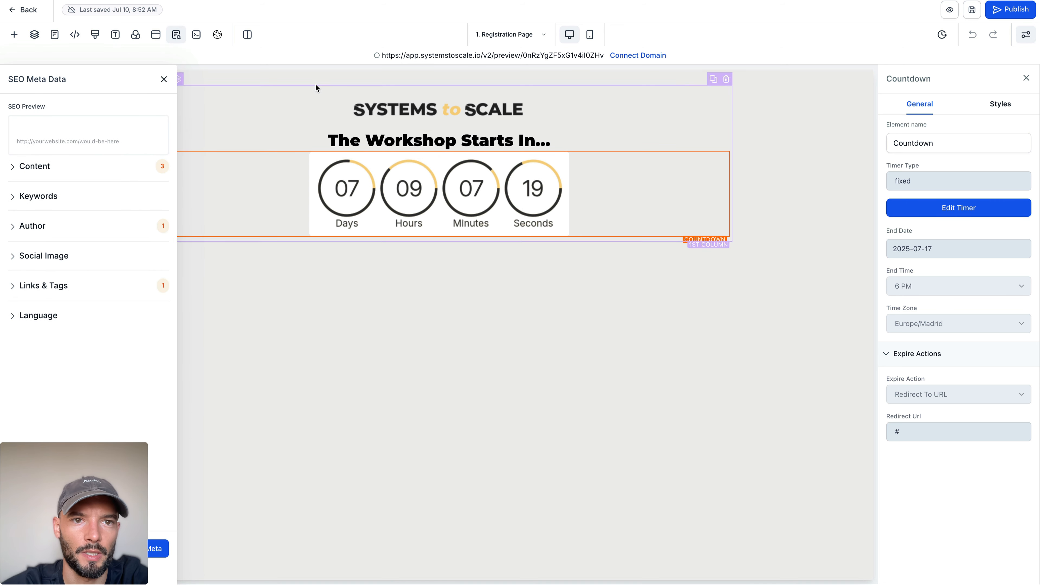
Step: Set the top padding of the section holding the logo, headline and timer to 0 px
{"action": "left_click", "coordinate": [323, 78]}
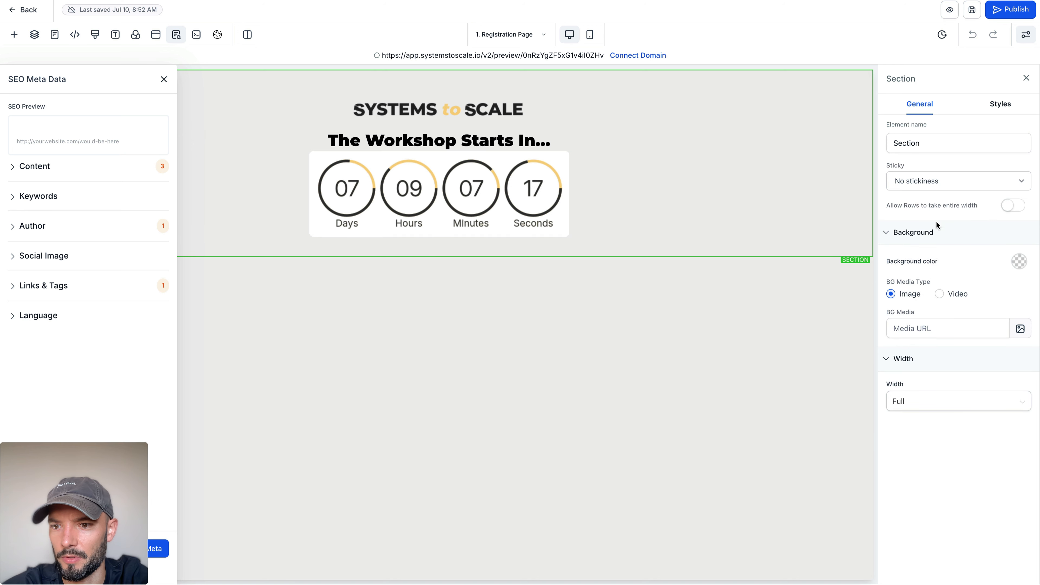
{"action": "left_click", "coordinate": [1000, 104]}
{"action": "left_click", "coordinate": [962, 173]}
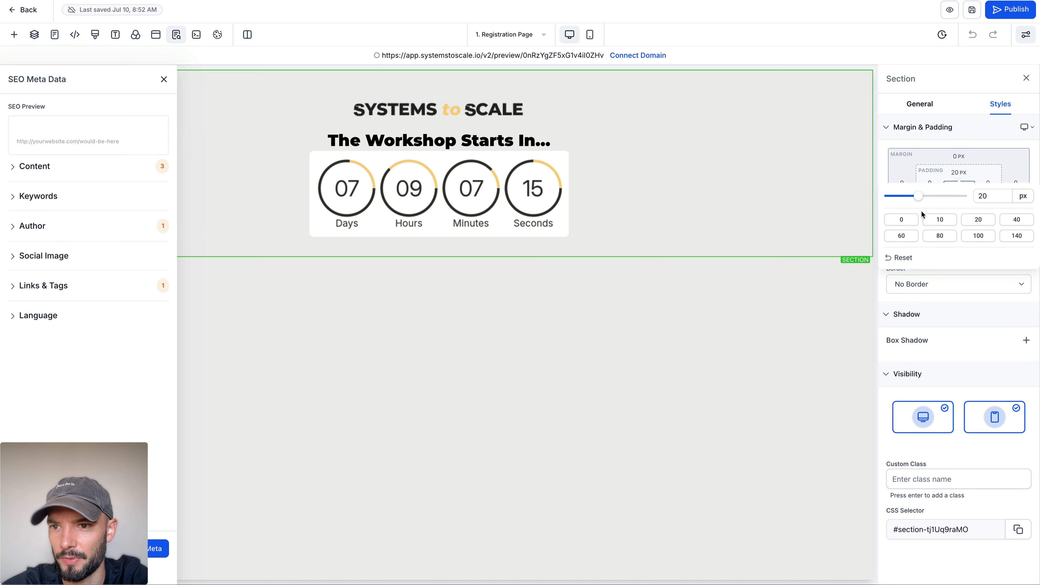
{"action": "left_click", "coordinate": [913, 219]}
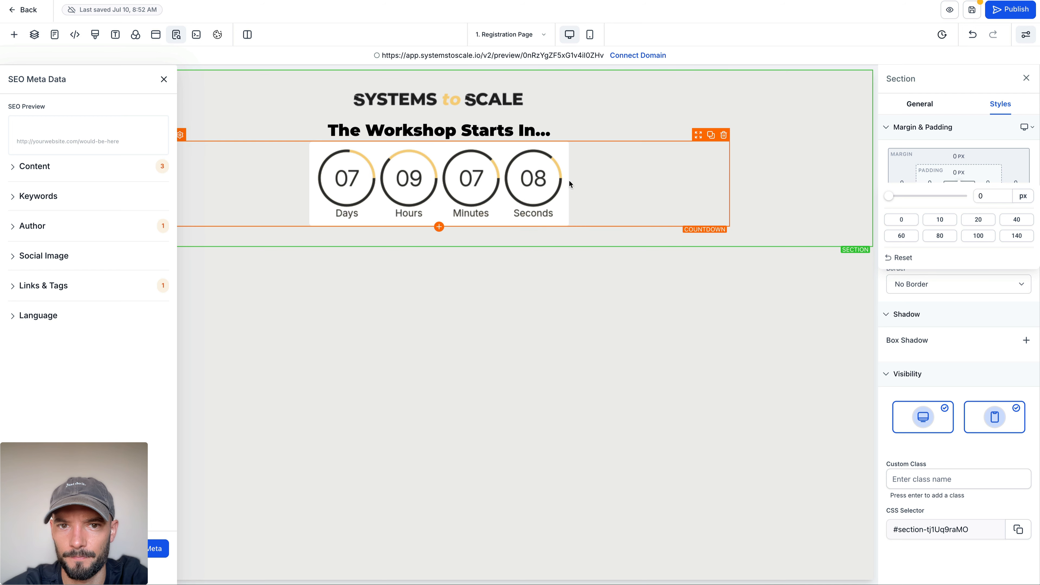
Step: Change the section's background color to black
{"action": "left_click", "coordinate": [917, 110]}
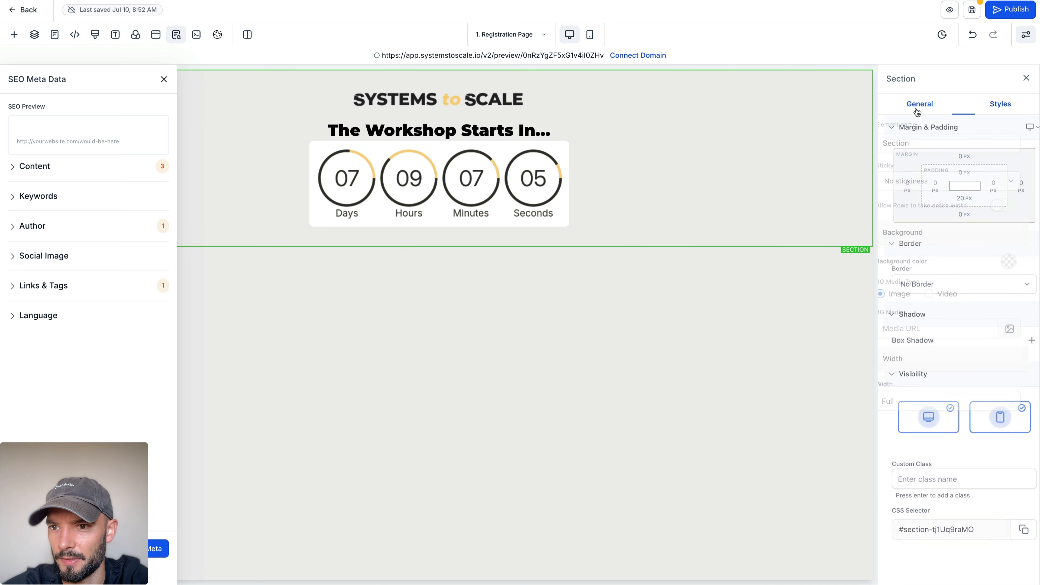
{"action": "left_click", "coordinate": [1020, 262]}
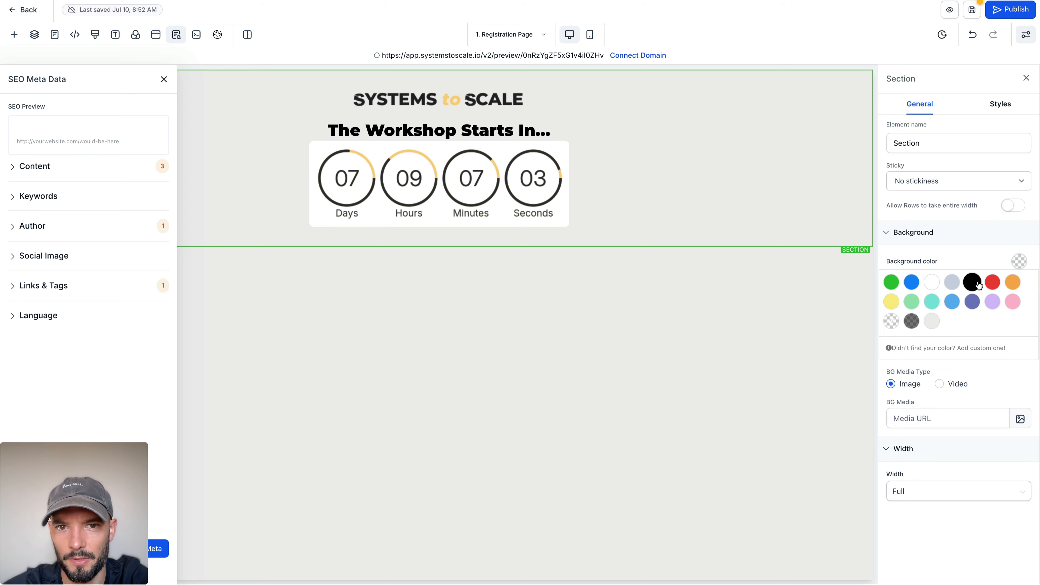
{"action": "left_click", "coordinate": [978, 284]}
Step: Upload SYSTEMS to SCALE - WHITE.svg from the Marketing > Logo > SYSTEMS folder and try it as the header logo image
{"action": "left_click", "coordinate": [491, 123]}
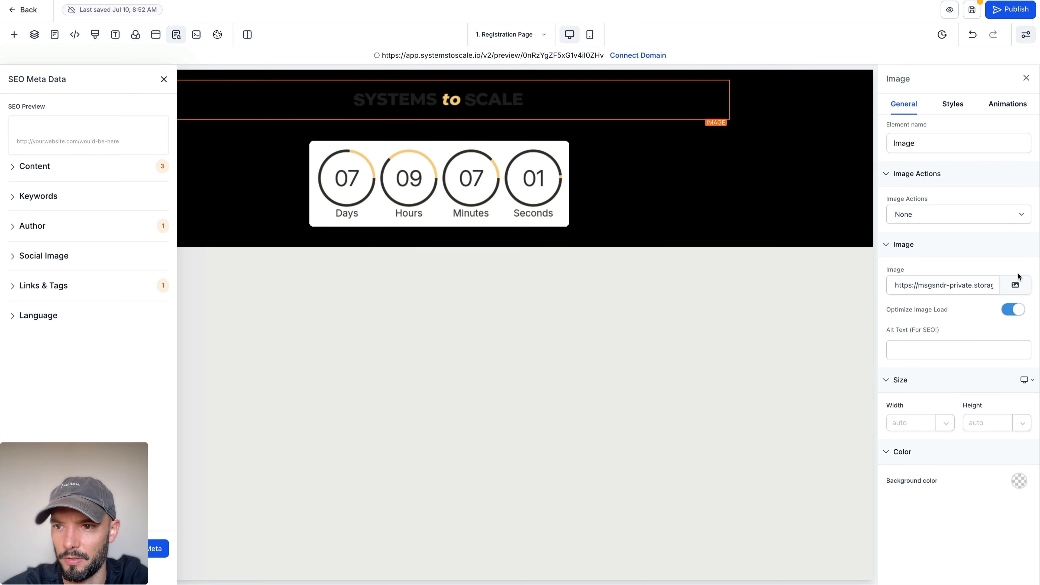
{"action": "left_click", "coordinate": [1015, 285]}
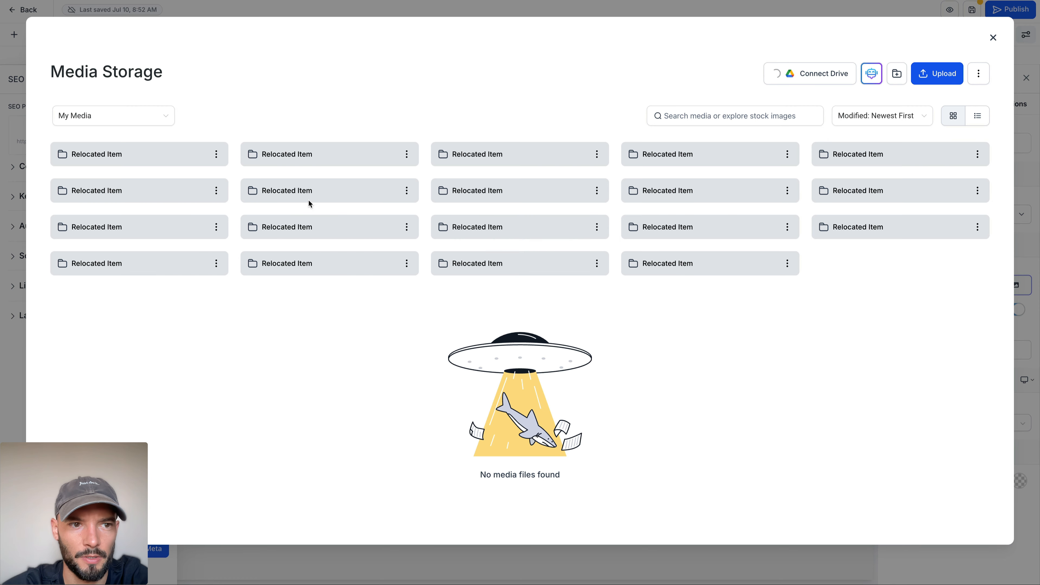
{"action": "left_click", "coordinate": [936, 84]}
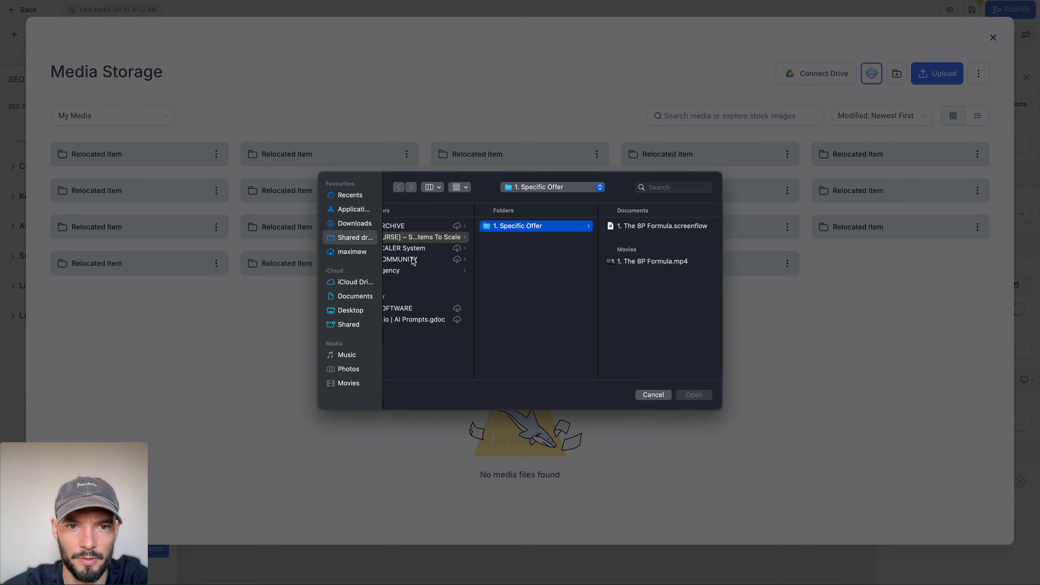
{"action": "scroll", "coordinate": [413, 260], "scroll_direction": "left", "scroll_amount": 5}
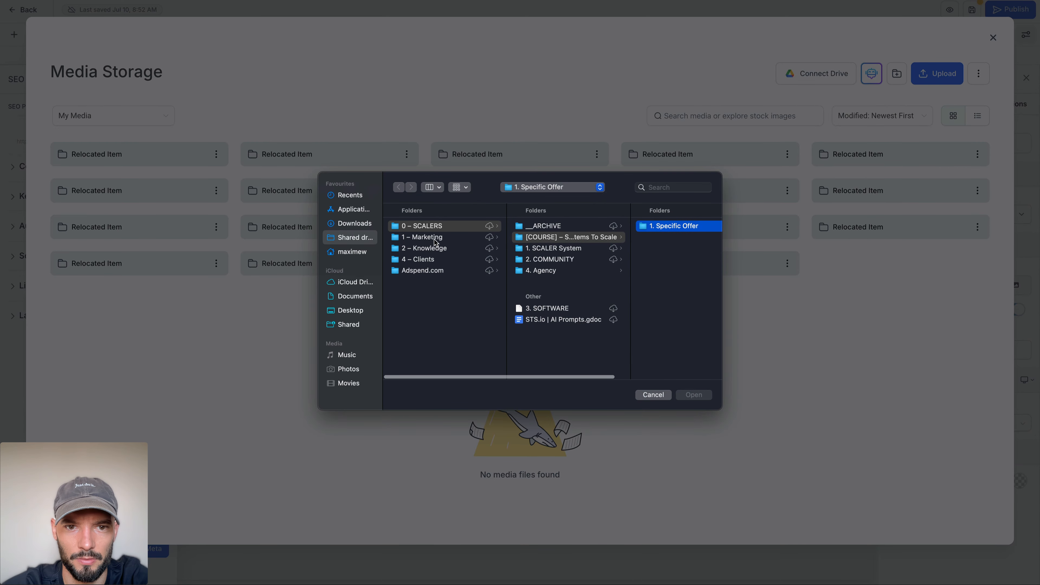
{"action": "left_click", "coordinate": [422, 237]}
{"action": "left_click", "coordinate": [548, 305]}
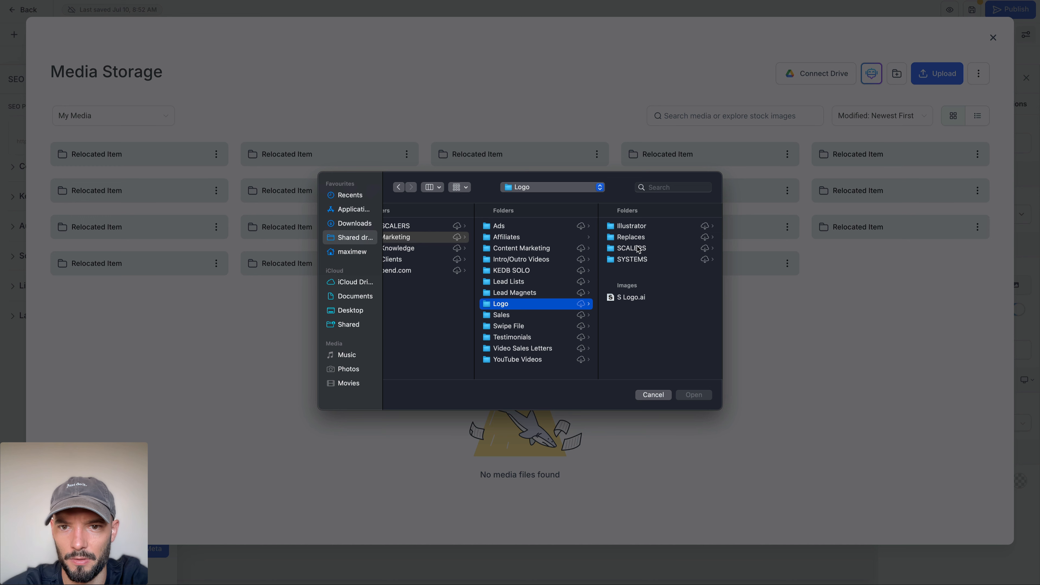
{"action": "left_click", "coordinate": [639, 259]}
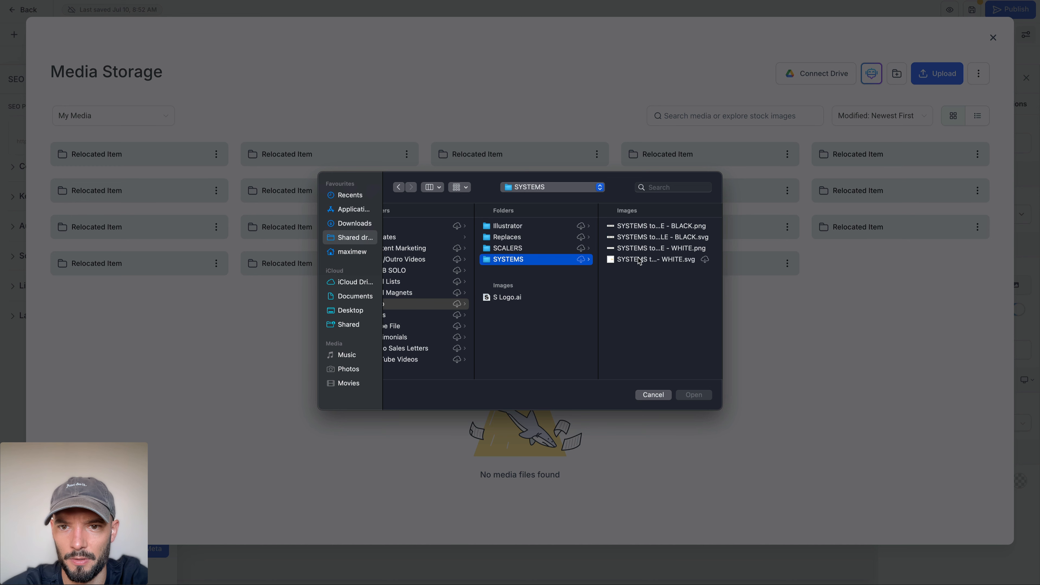
{"action": "left_click", "coordinate": [664, 249]}
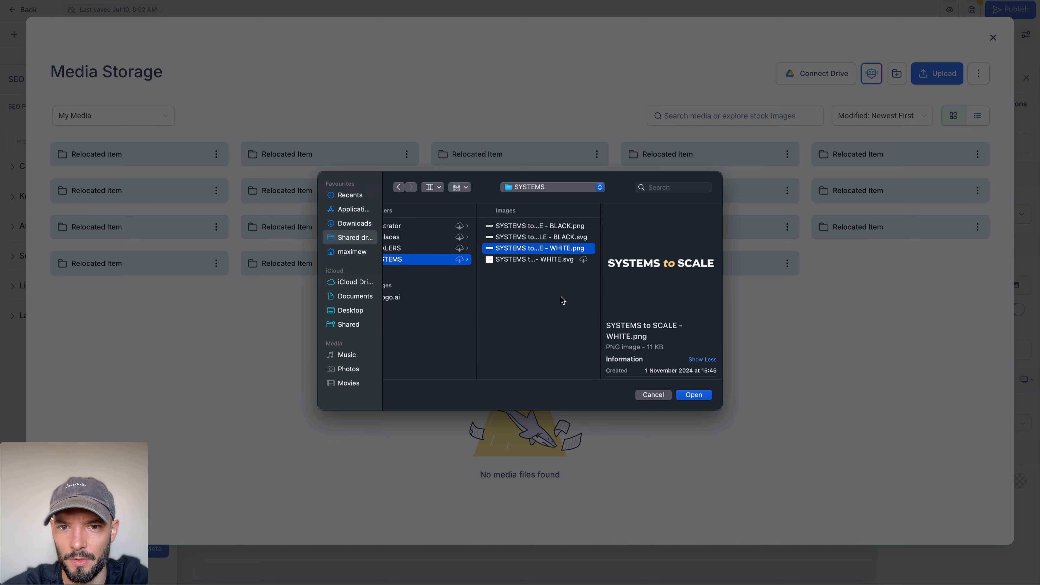
{"action": "left_click", "coordinate": [533, 260]}
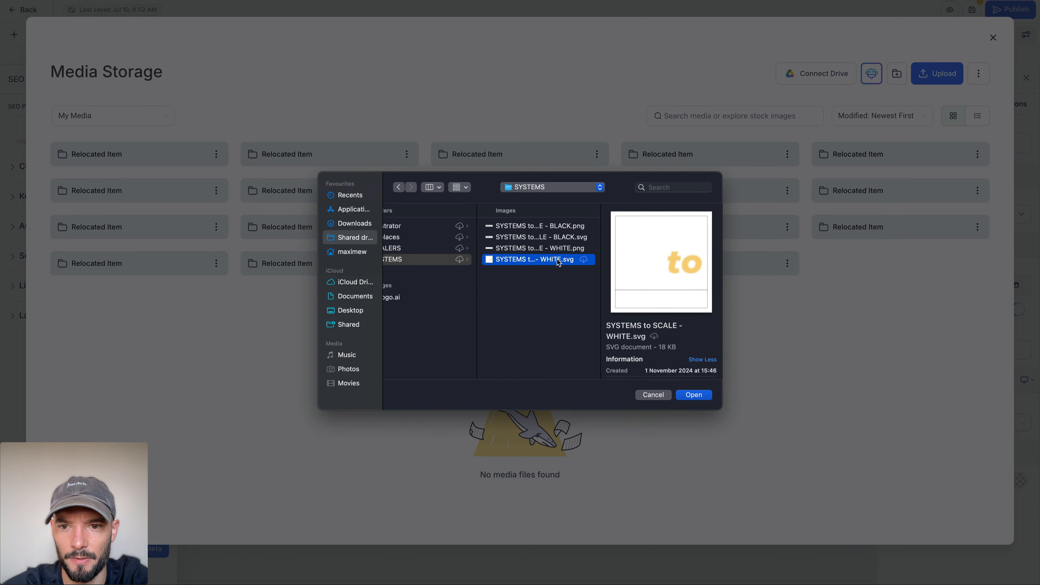
{"action": "left_click", "coordinate": [694, 395]}
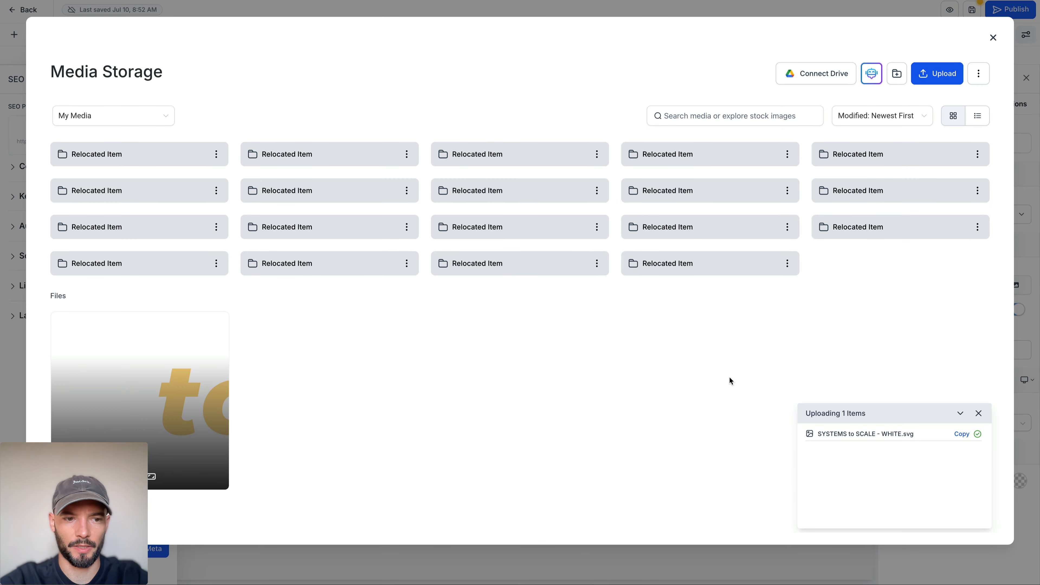
{"action": "left_click", "coordinate": [152, 405]}
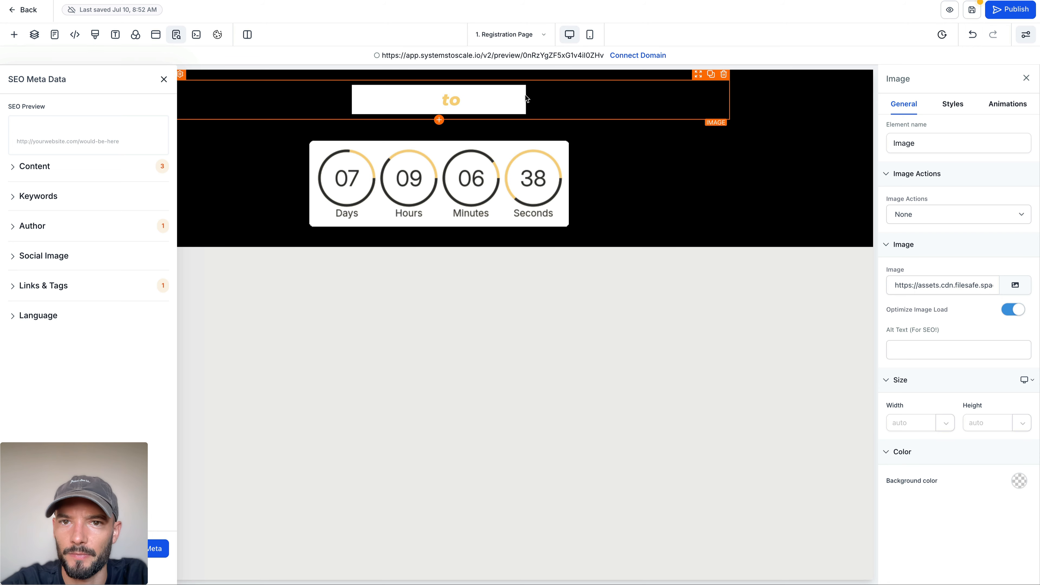
Step: Upload SYSTEMS to SCALE - WHITE.png to the media storage and use it as the header logo image
{"action": "left_click", "coordinate": [1014, 284]}
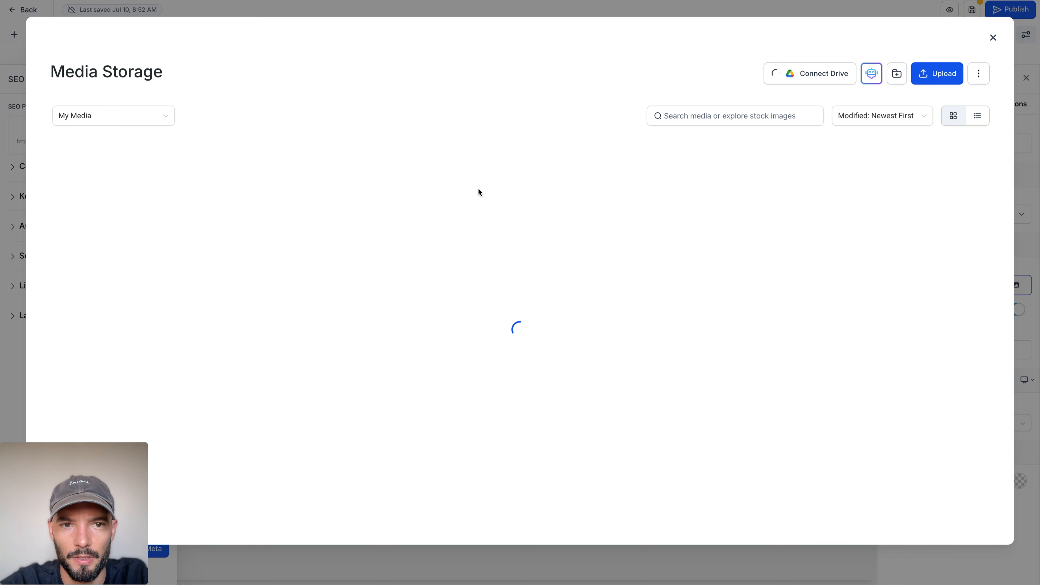
{"action": "left_click", "coordinate": [936, 73]}
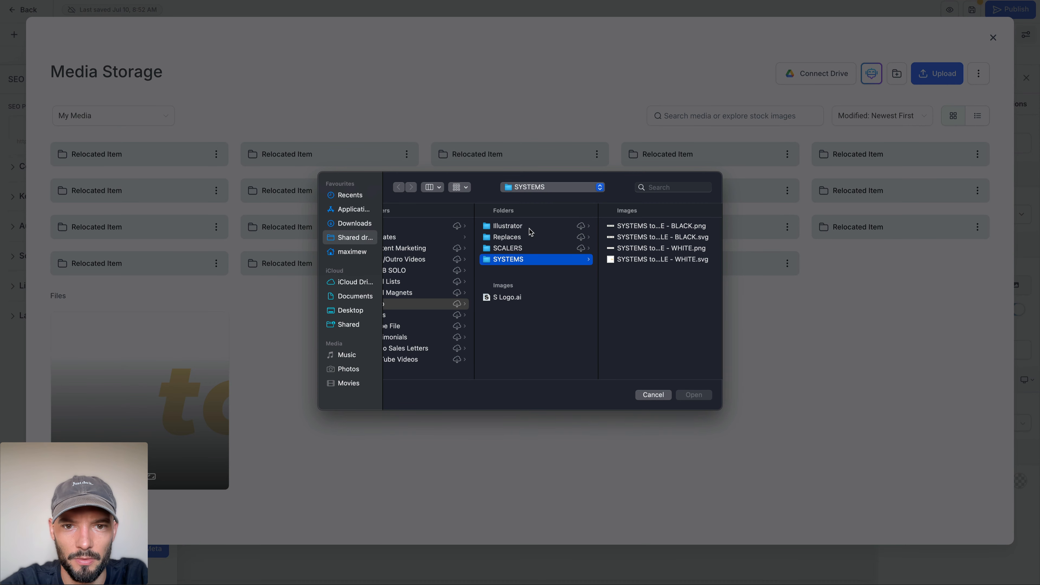
{"action": "left_click", "coordinate": [651, 248]}
{"action": "left_click", "coordinate": [694, 395]}
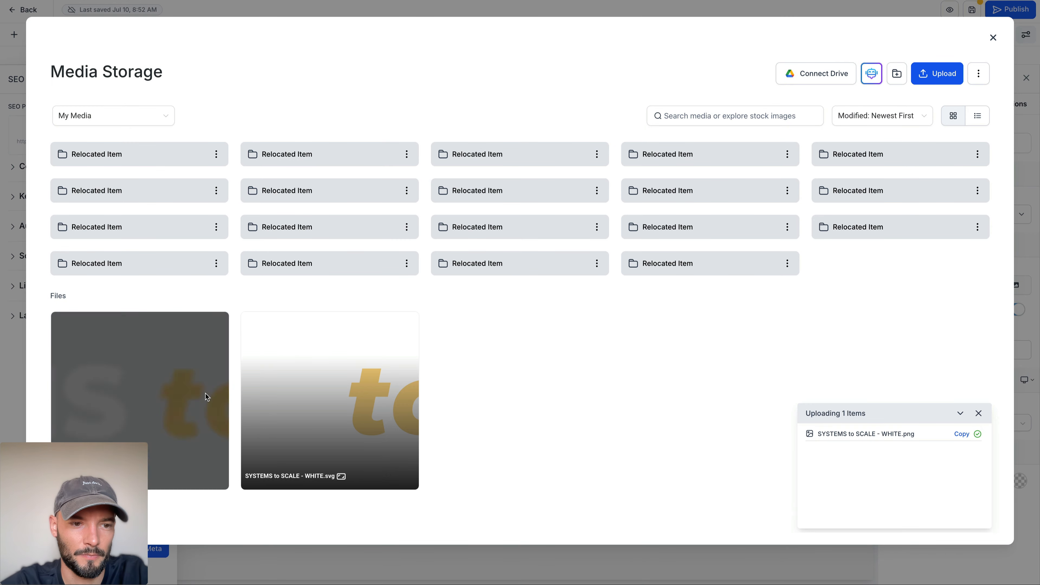
{"action": "left_click", "coordinate": [167, 388]}
{"action": "left_click", "coordinate": [167, 389]}
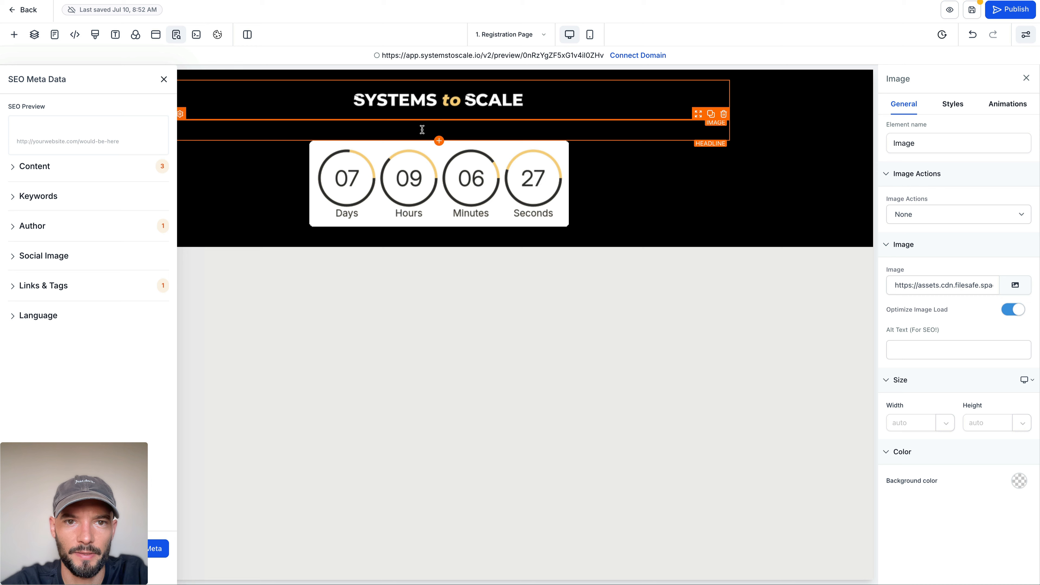
Step: Set the text color and bold text color of the "The Workshop Starts In..." headline to white and save the page
{"action": "left_click", "coordinate": [422, 130]}
{"action": "scroll", "coordinate": [900, 277], "scroll_direction": "down", "scroll_amount": 5}
{"action": "left_click", "coordinate": [1019, 374]}
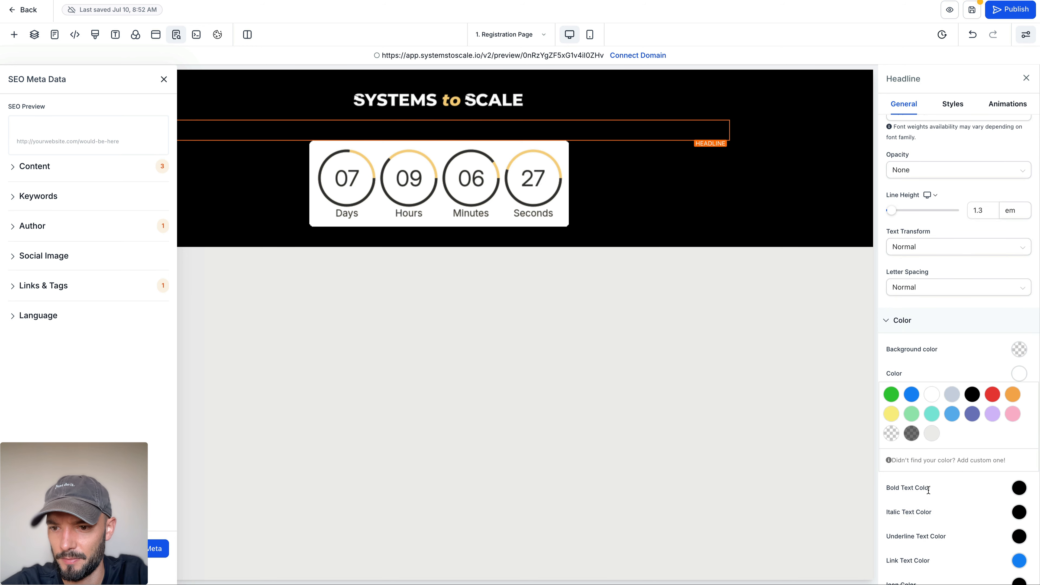
{"action": "left_click", "coordinate": [928, 490]}
{"action": "left_click", "coordinate": [931, 509]}
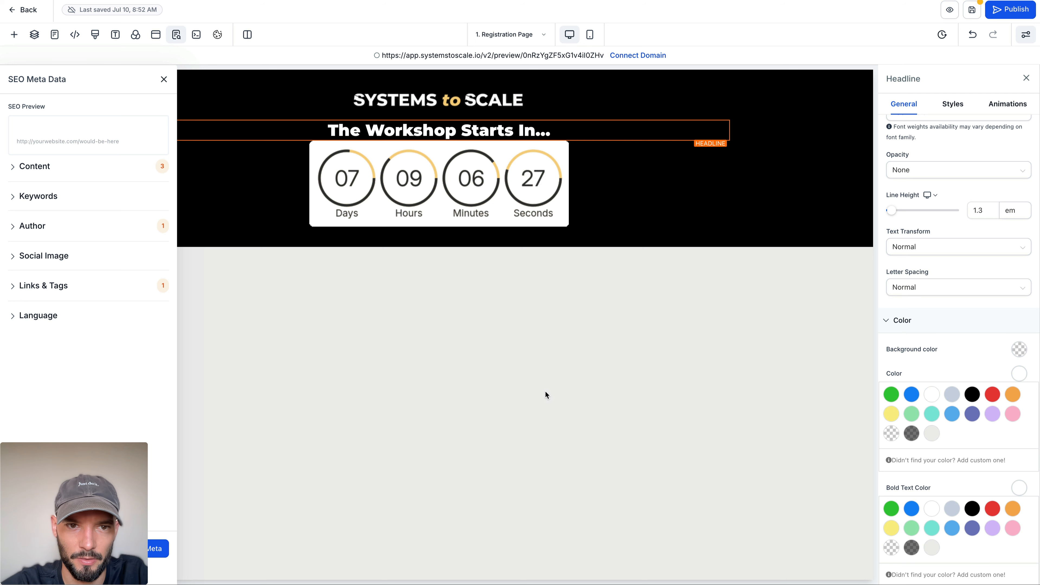
{"action": "left_click", "coordinate": [970, 14]}
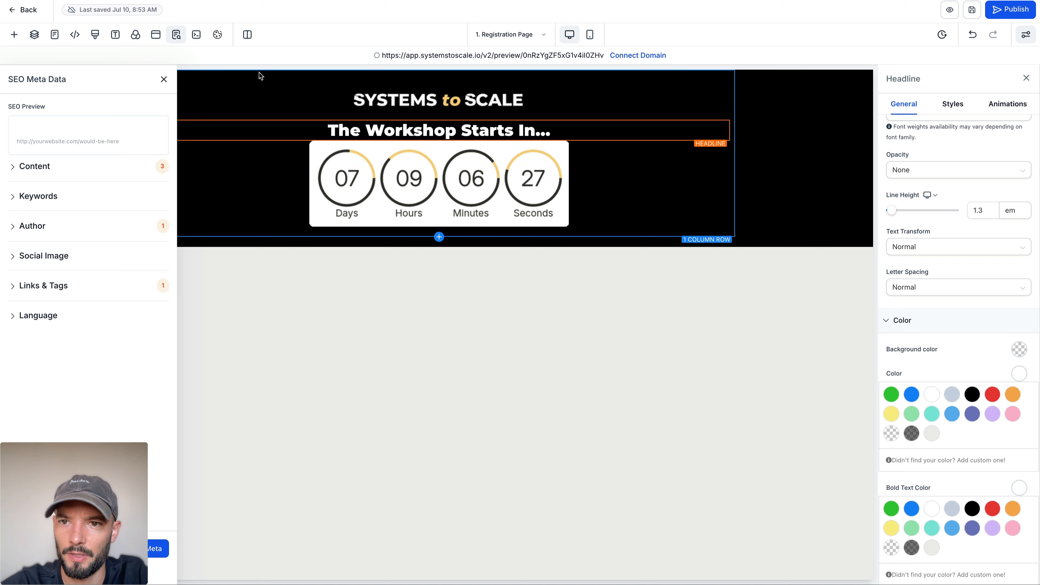
Step: Leave the page editor and open the Workshop Timer from the marketing countdown timers for editing
{"action": "left_click", "coordinate": [15, 11]}
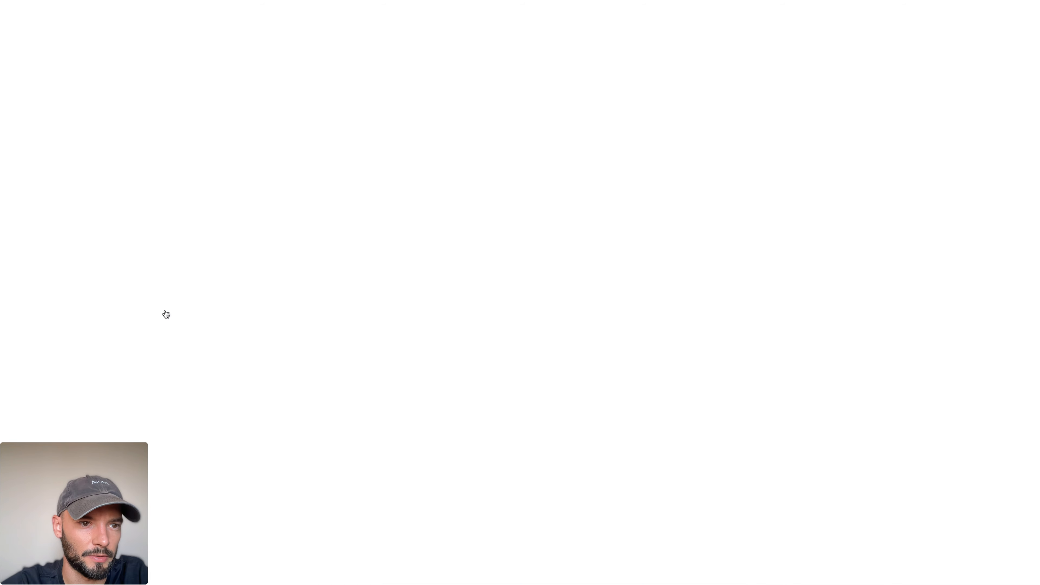
{"action": "left_click", "coordinate": [57, 283]}
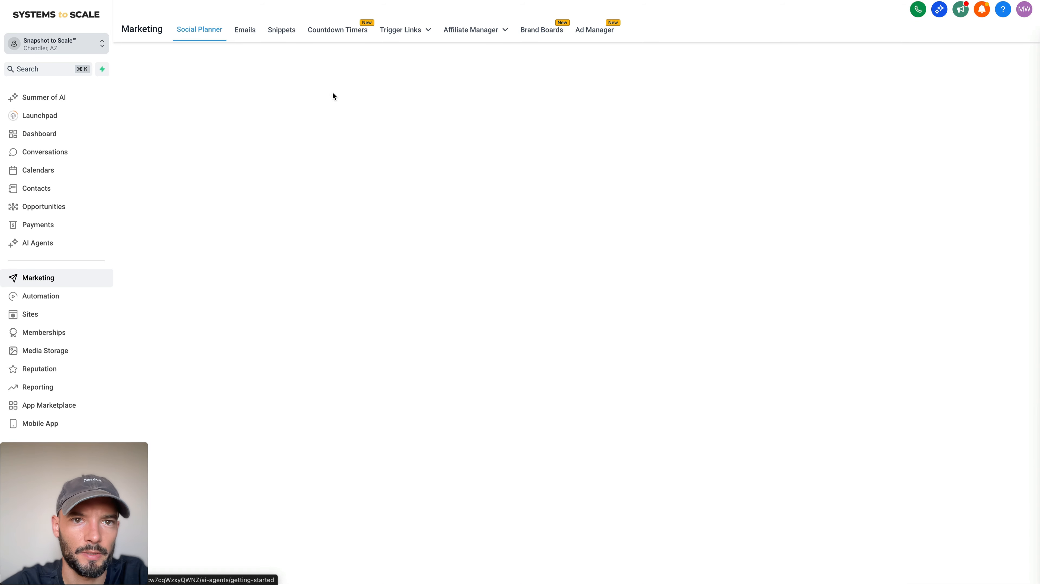
{"action": "left_click", "coordinate": [345, 30]}
{"action": "left_click", "coordinate": [329, 186]}
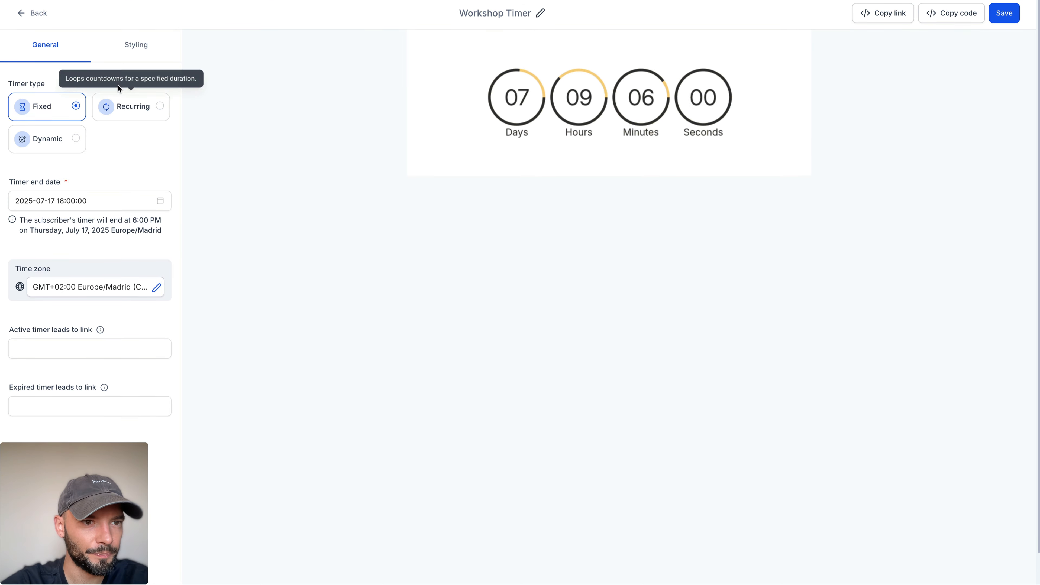
Step: Set the Workshop Timer's background color to black, #000000FF
{"action": "left_click", "coordinate": [135, 45]}
{"action": "scroll", "coordinate": [106, 183], "scroll_direction": "down", "scroll_amount": 6}
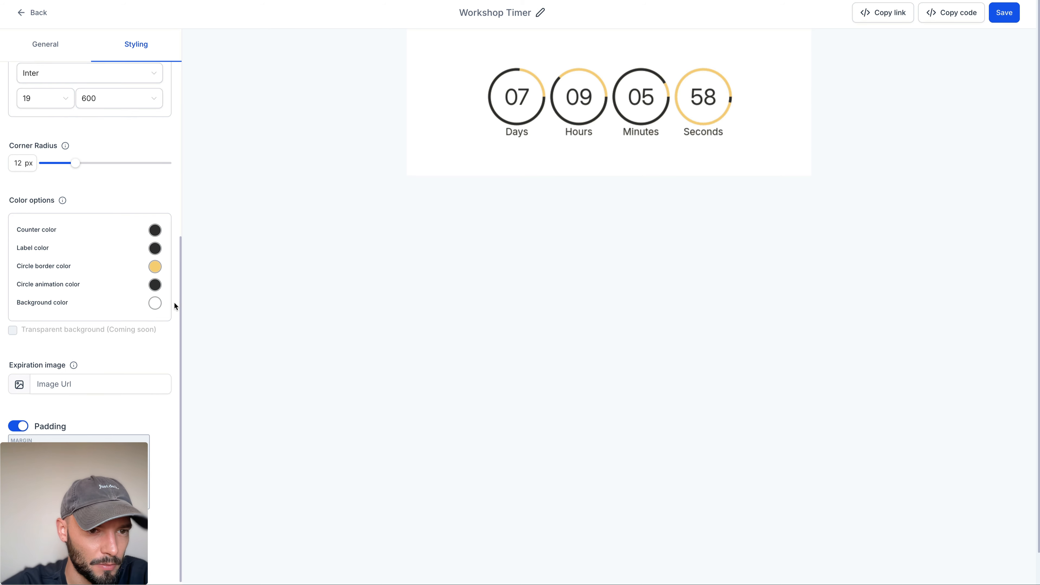
{"action": "left_click", "coordinate": [155, 303]}
{"action": "left_click", "coordinate": [228, 243]}
{"action": "key", "text": "ctrl+a"}
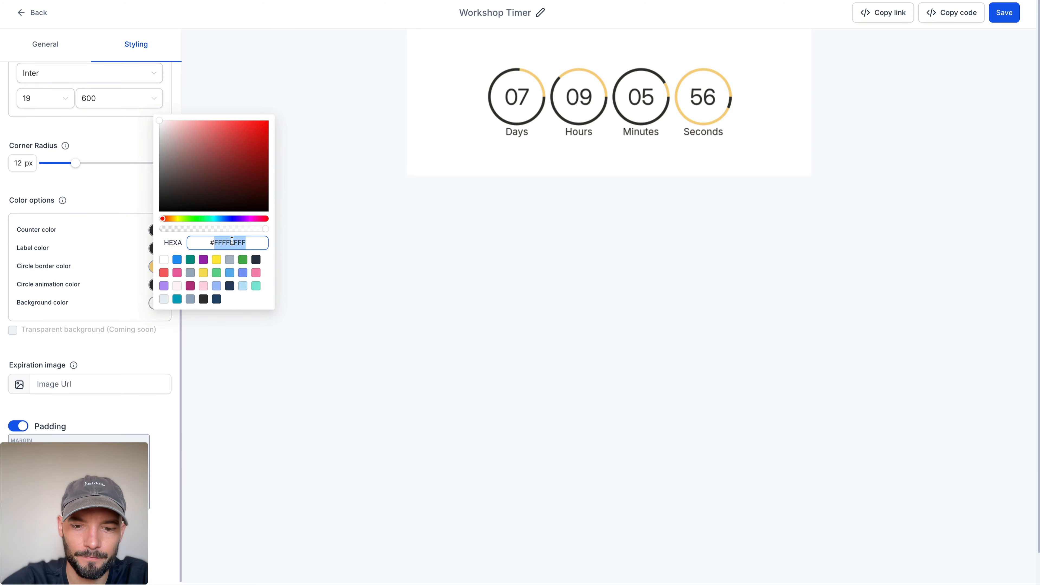
{"action": "type", "text": "#000000FF"}
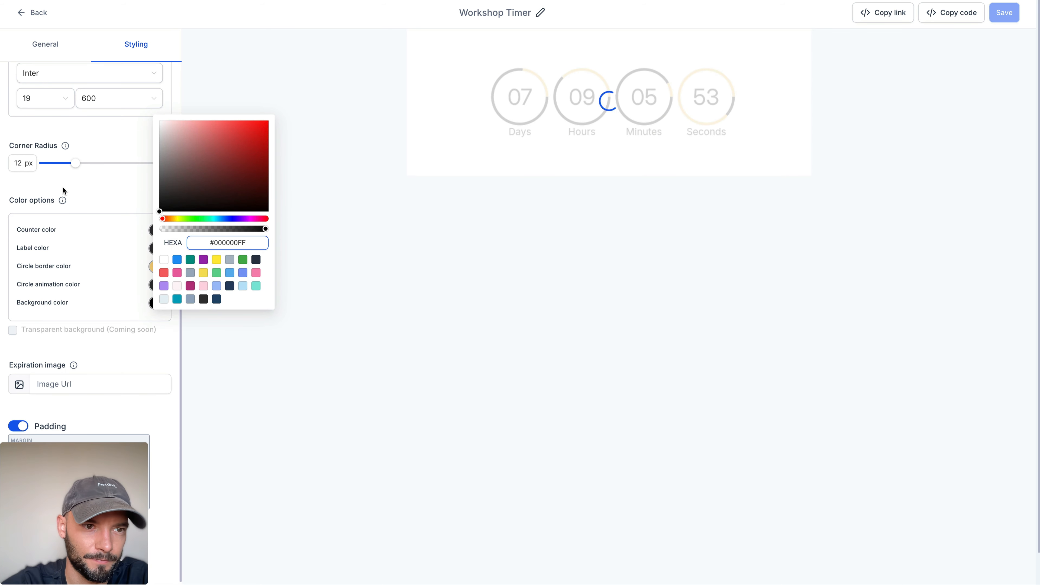
{"action": "left_click", "coordinate": [86, 186]}
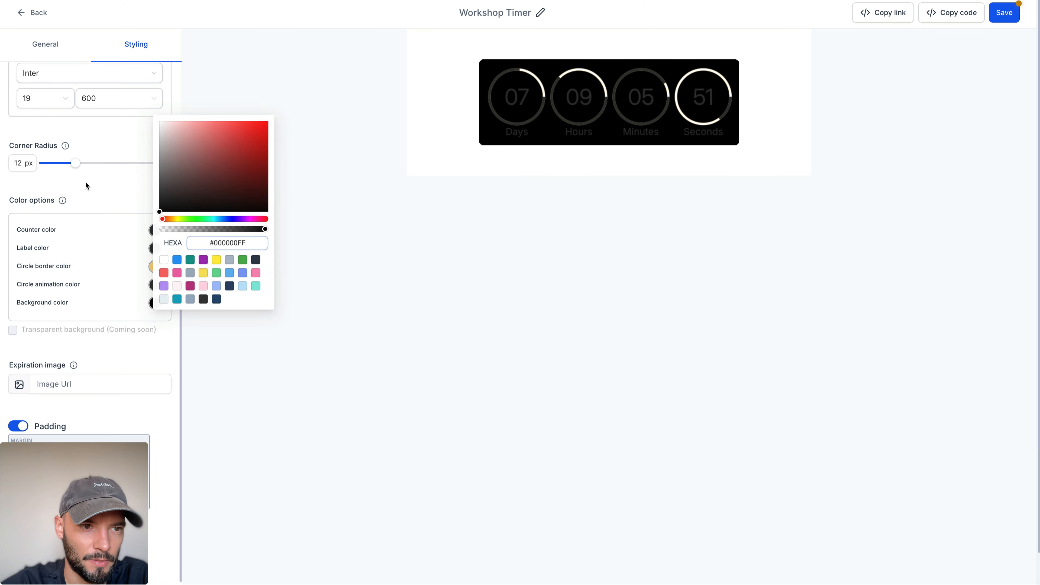
Step: Set the timer's counter, label and circle animation colors to white
{"action": "left_click", "coordinate": [154, 230]}
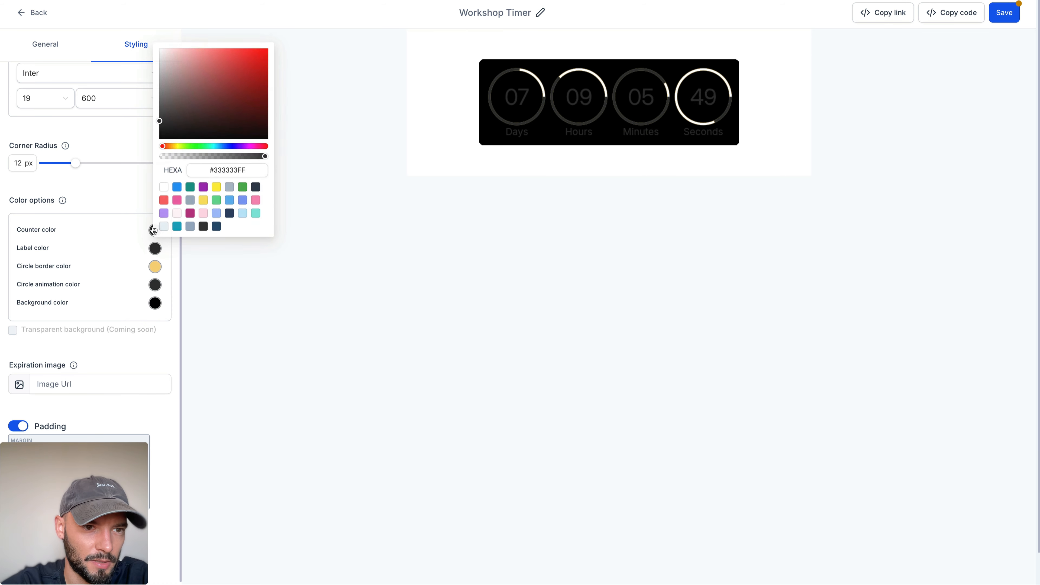
{"action": "left_click", "coordinate": [163, 187]}
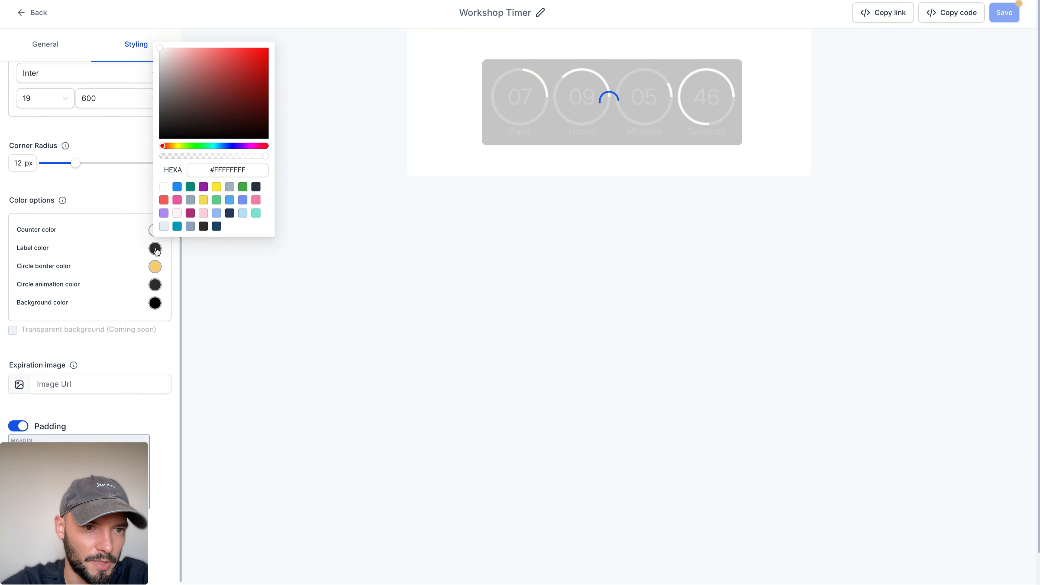
{"action": "left_click", "coordinate": [155, 249]}
{"action": "left_click", "coordinate": [164, 205]}
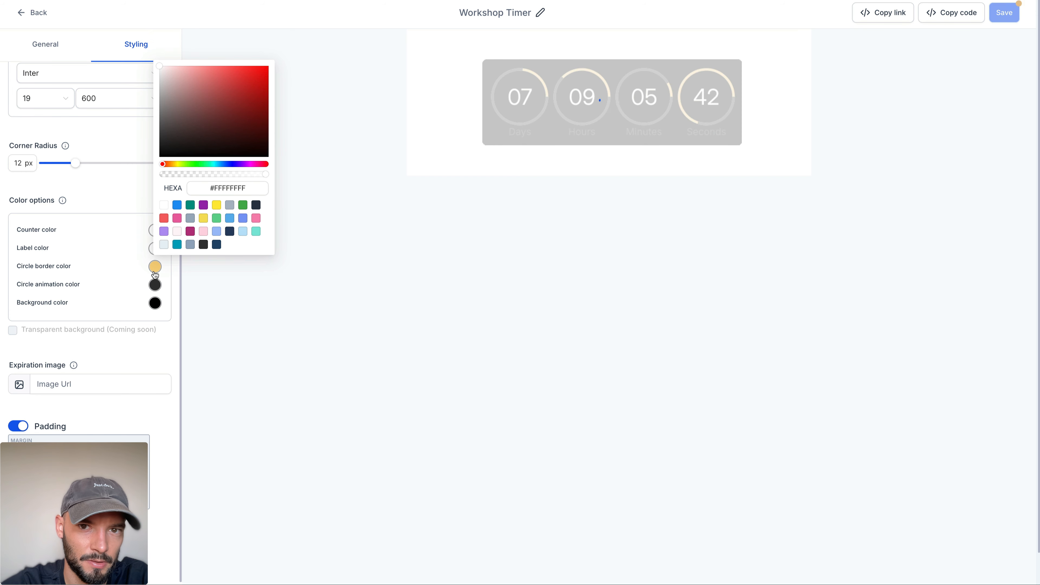
{"action": "left_click", "coordinate": [156, 286]}
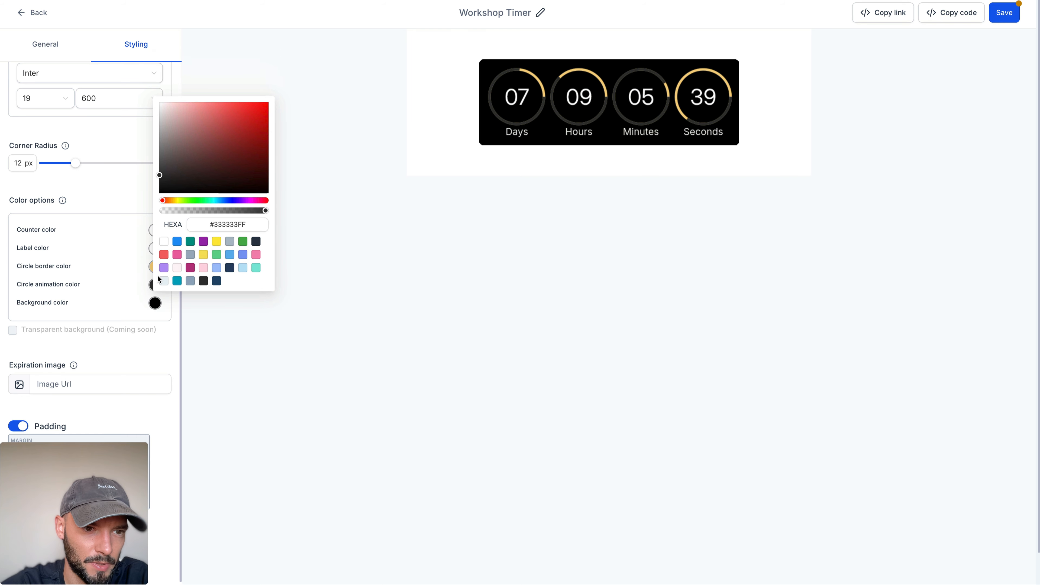
{"action": "left_click", "coordinate": [164, 242]}
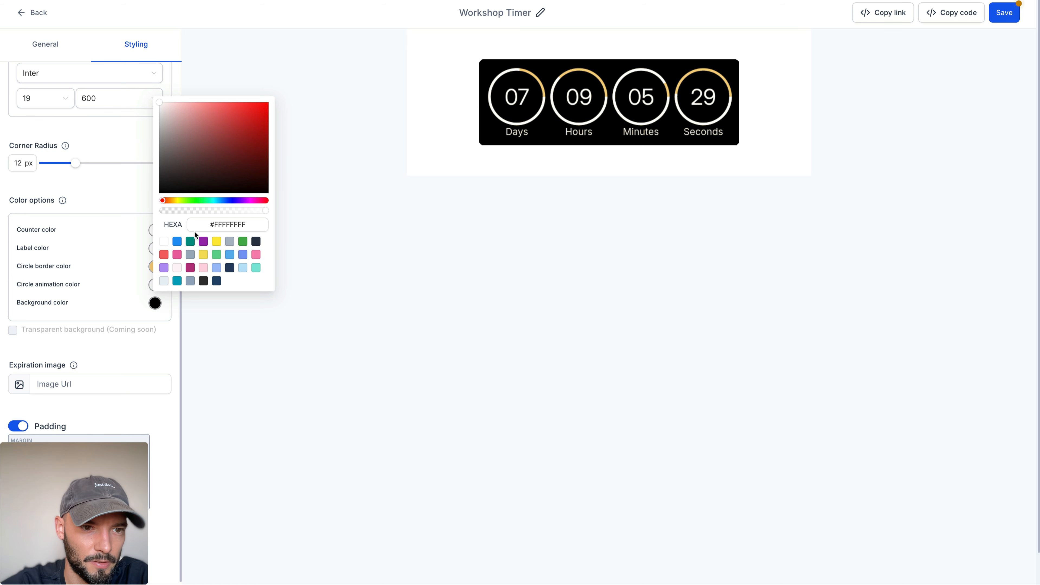
Step: Copy the circle border's color code #F8D380FF and apply it to the timer's circle animation color
{"action": "left_click", "coordinate": [152, 272]}
{"action": "double_click", "coordinate": [236, 207]}
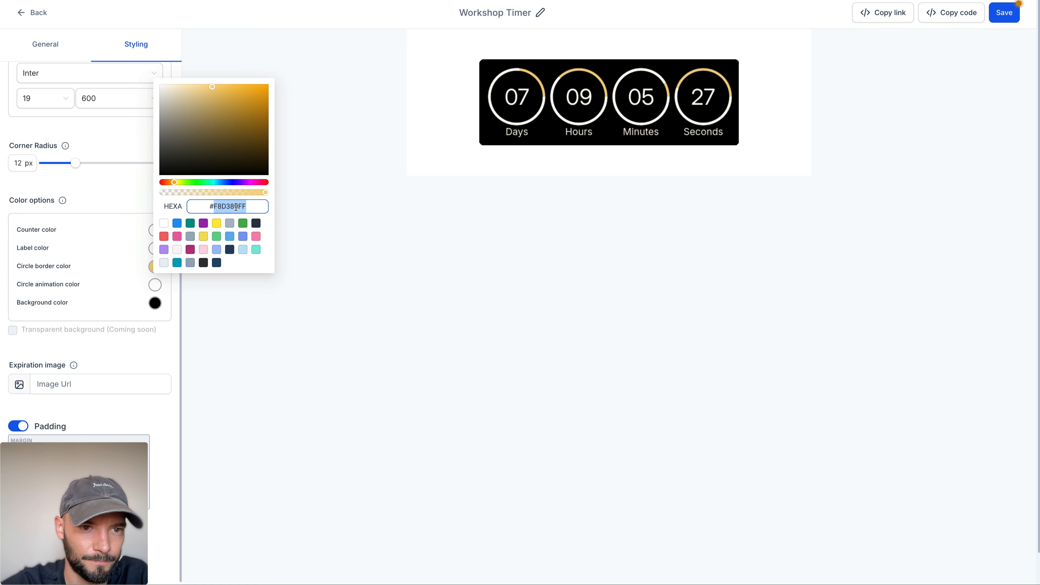
{"action": "left_click", "coordinate": [156, 286]}
{"action": "triple_click", "coordinate": [225, 226]}
{"action": "key", "text": "super+v"}
{"action": "key", "text": "Return"}
{"action": "double_click", "coordinate": [219, 225]}
{"action": "key", "text": "super+v"}
{"action": "key", "text": "Return"}
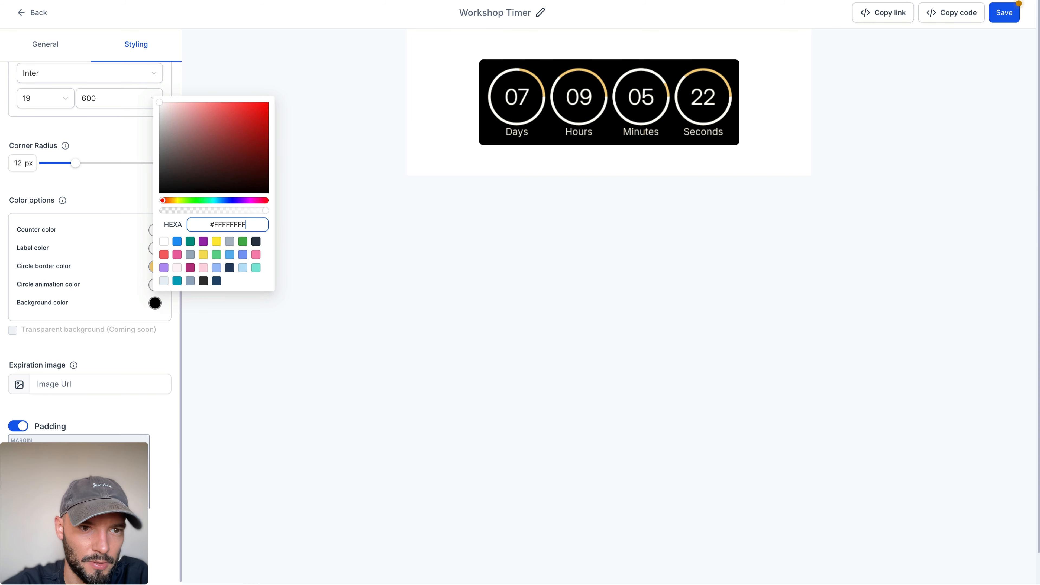
Step: Set the timer's label and counter colors to the copied #F8D380FF and the circle border color to white
{"action": "left_click", "coordinate": [154, 249]}
{"action": "double_click", "coordinate": [231, 188]}
{"action": "type", "text": "F8D380FF"}
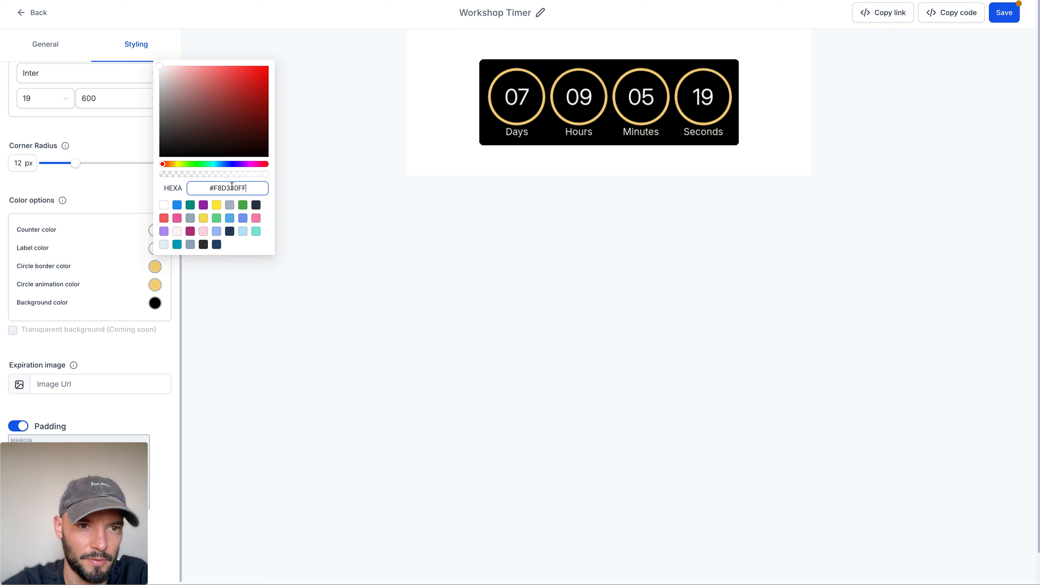
{"action": "key", "text": "Return"}
{"action": "left_click", "coordinate": [154, 230]}
{"action": "double_click", "coordinate": [220, 169]}
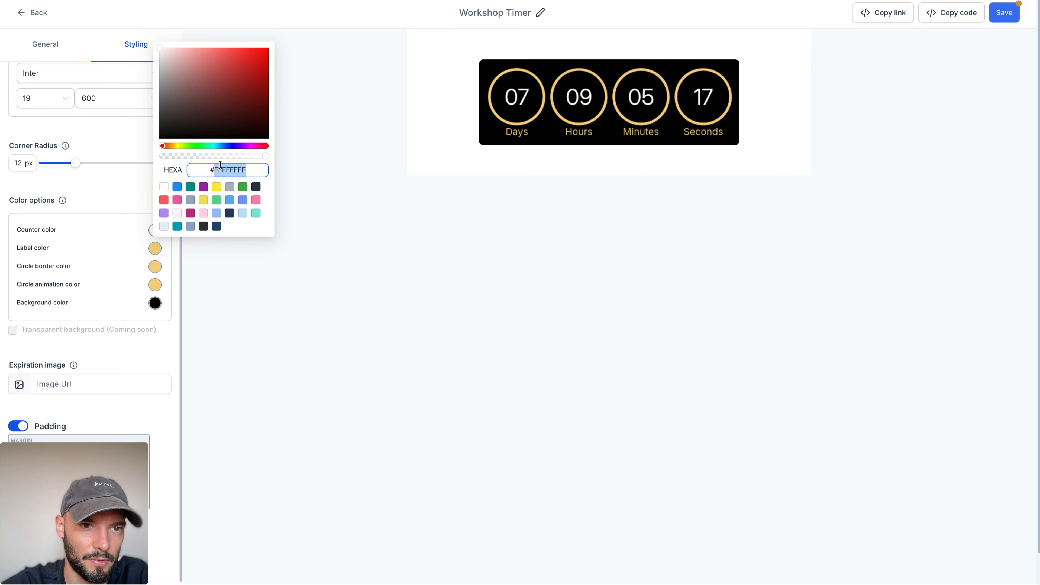
{"action": "type", "text": "F8D380FF"}
{"action": "key", "text": "Return"}
{"action": "left_click", "coordinate": [155, 265]}
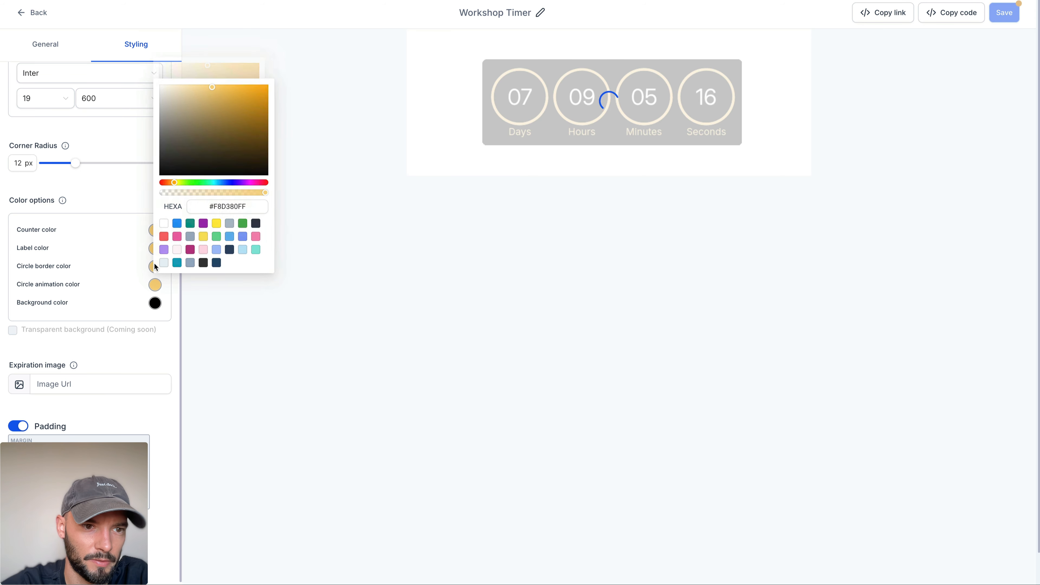
{"action": "left_click", "coordinate": [165, 224]}
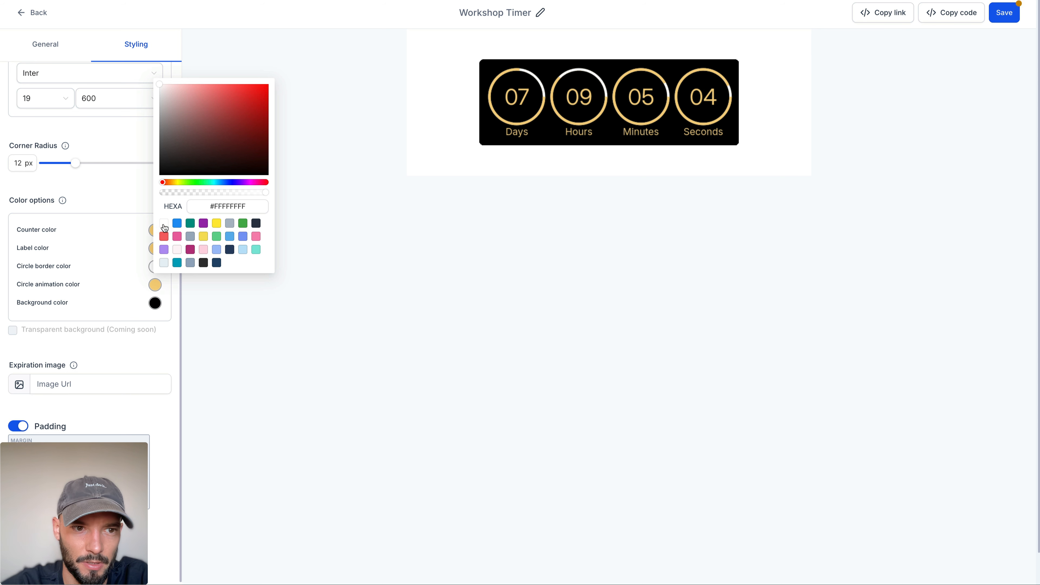
Step: Set the timer's counter and label colors to white, #FFFFFFFF, and save the timer
{"action": "left_click", "coordinate": [125, 234]}
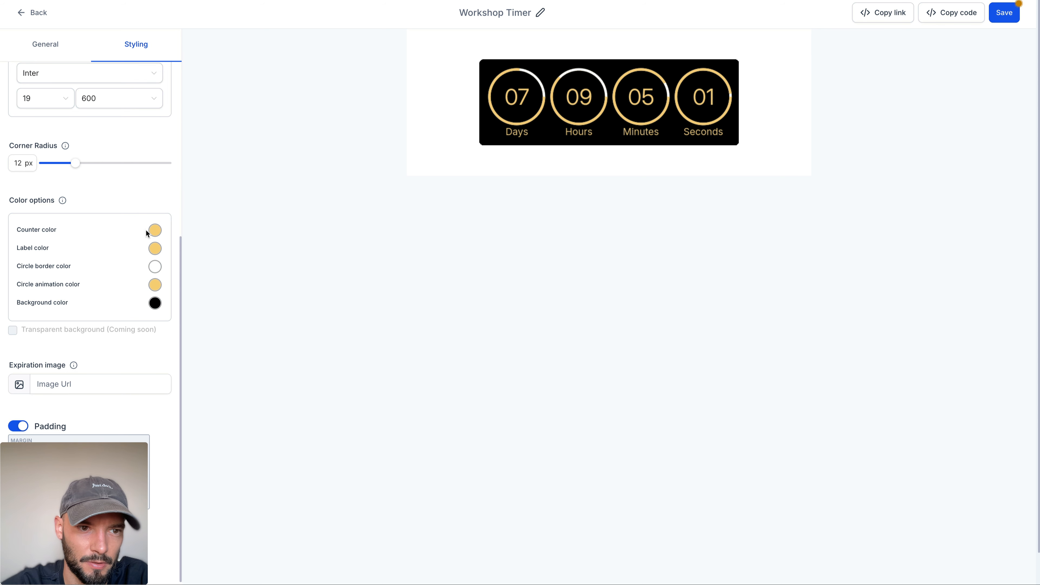
{"action": "left_click", "coordinate": [155, 230]}
{"action": "left_click", "coordinate": [164, 187]}
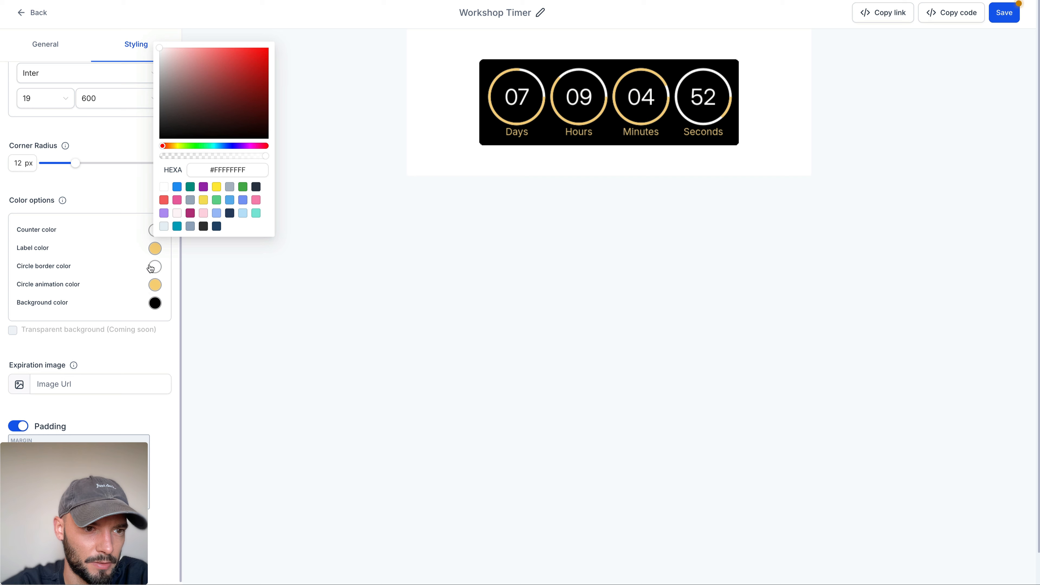
{"action": "left_click", "coordinate": [155, 249]}
{"action": "left_click", "coordinate": [164, 205]}
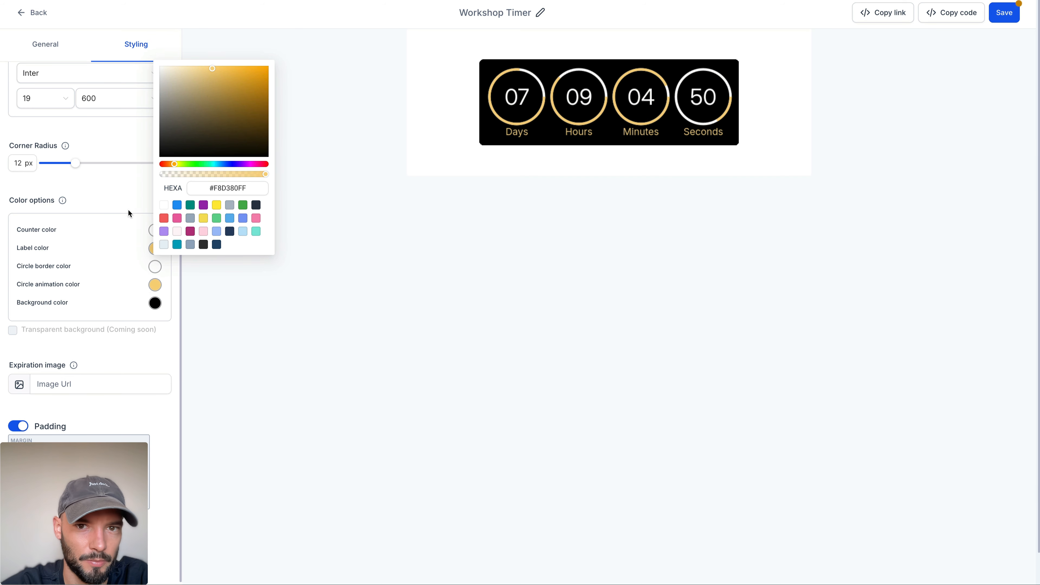
{"action": "left_click", "coordinate": [110, 206]}
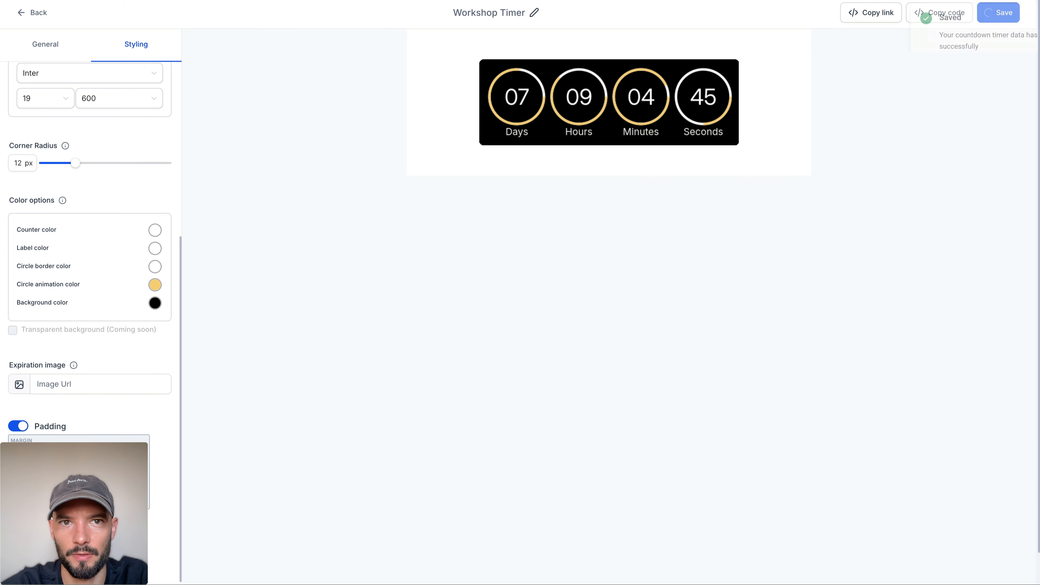
Step: Leave the timer editor and open the Workshop Funnel's Registration Page for editing
{"action": "left_click", "coordinate": [32, 12]}
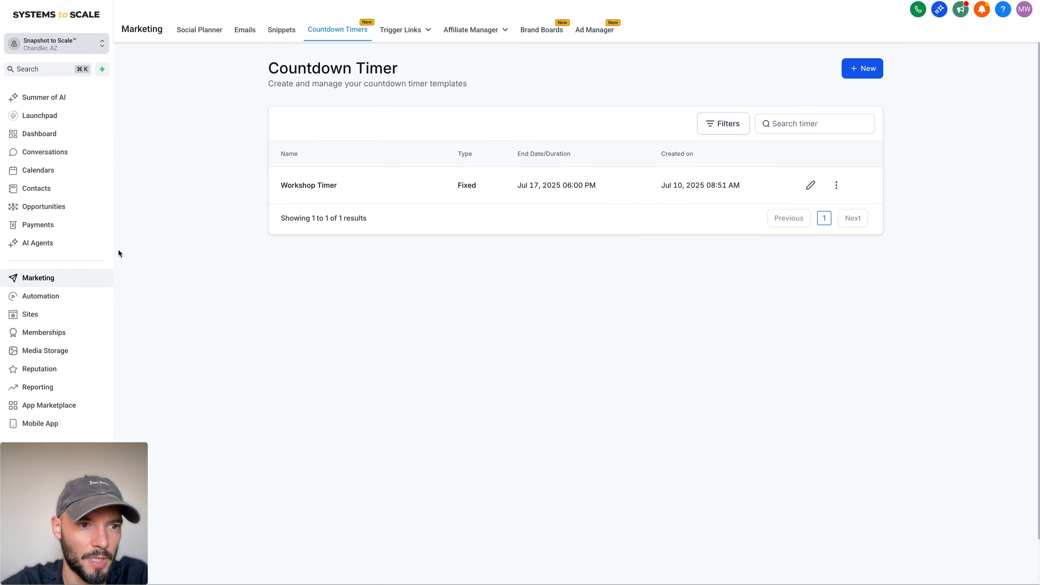
{"action": "left_click", "coordinate": [32, 314]}
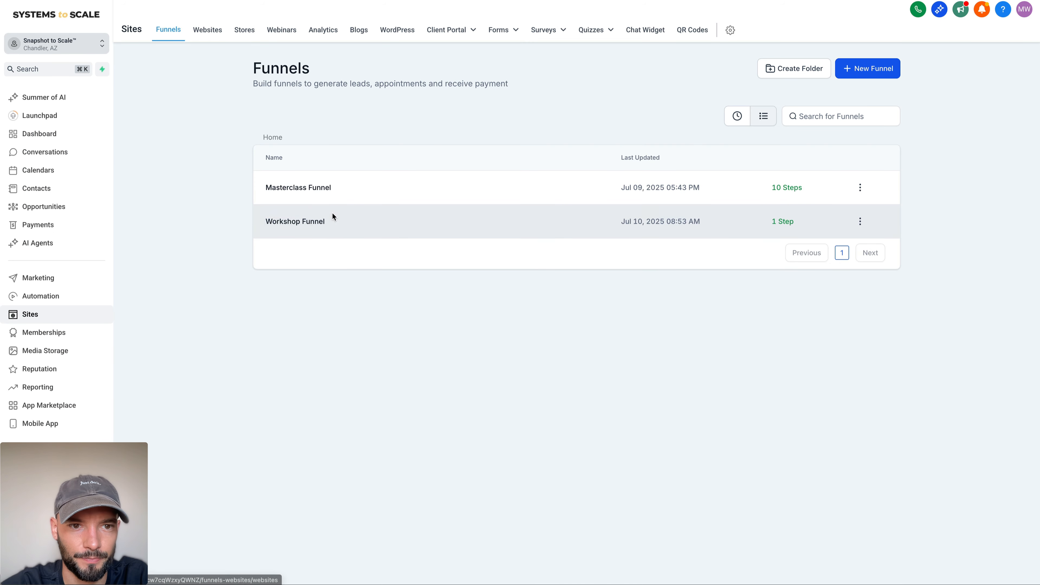
{"action": "left_click", "coordinate": [324, 218]}
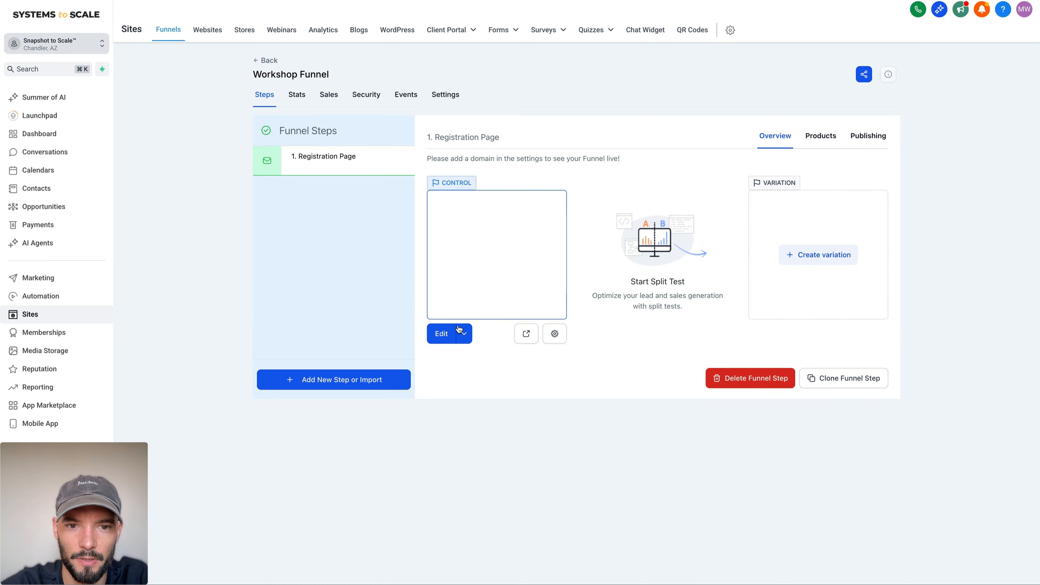
{"action": "left_click", "coordinate": [448, 334]}
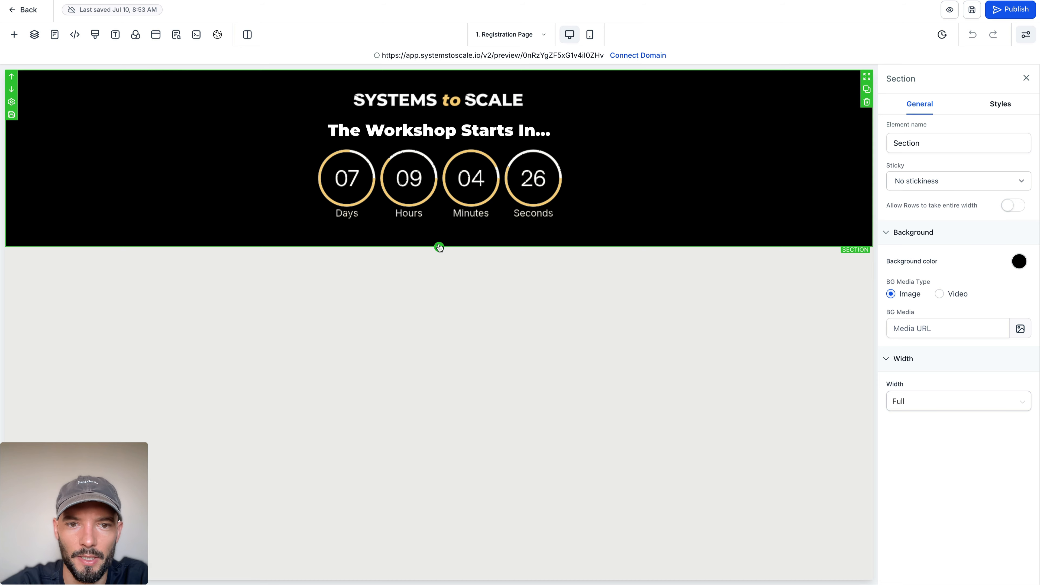
Step: Add a full-width section below the black header containing a two-column row, and check the Million Dollar Coach layout
{"action": "left_click", "coordinate": [439, 247]}
{"action": "left_click", "coordinate": [160, 135]}
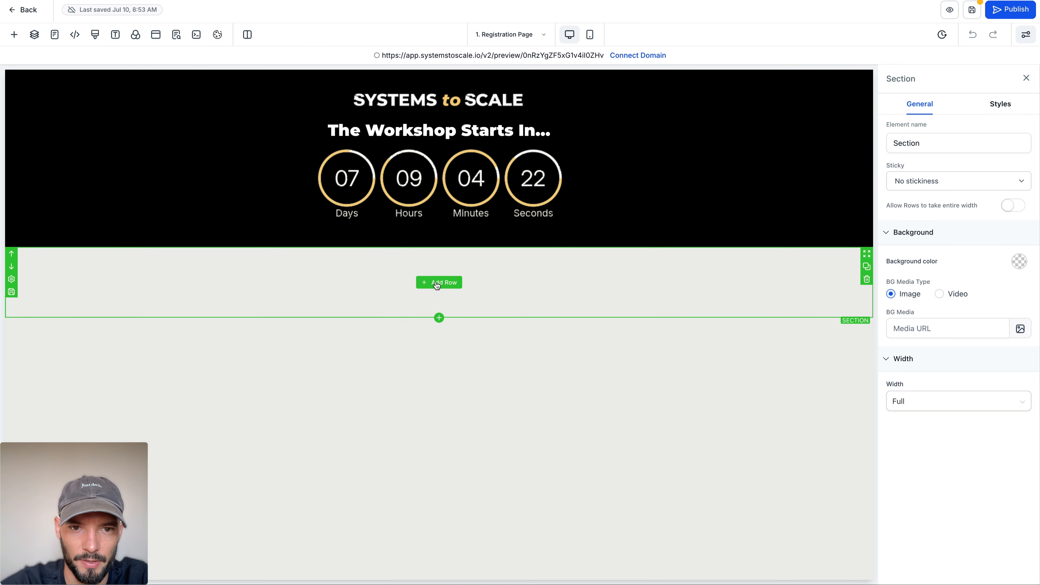
{"action": "left_click", "coordinate": [436, 285]}
{"action": "left_click", "coordinate": [266, 144]}
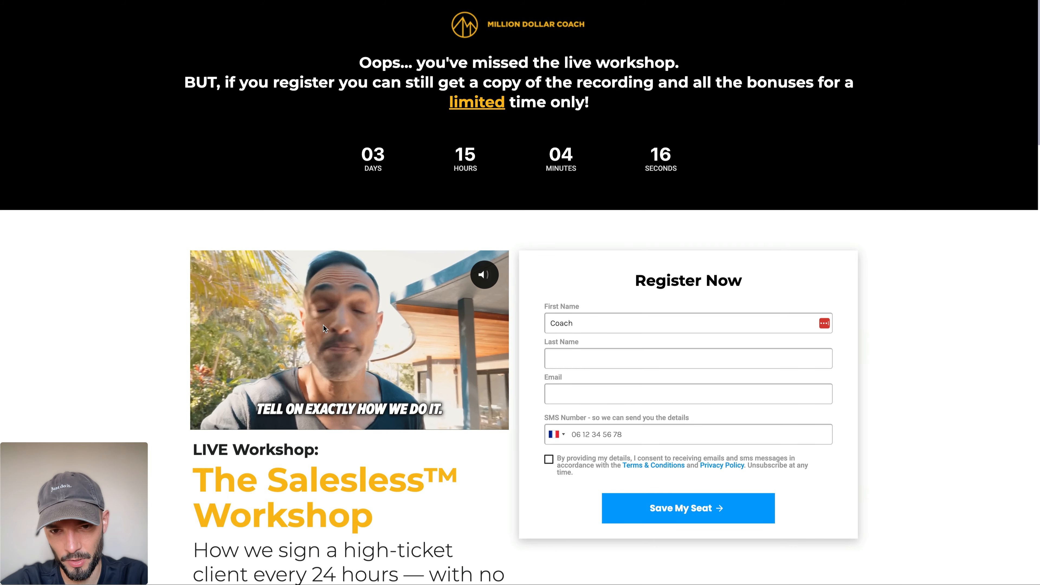
{"action": "left_click_drag", "start_coordinate": [634, 282], "coordinate": [753, 280]}
{"action": "left_click", "coordinate": [753, 281]}
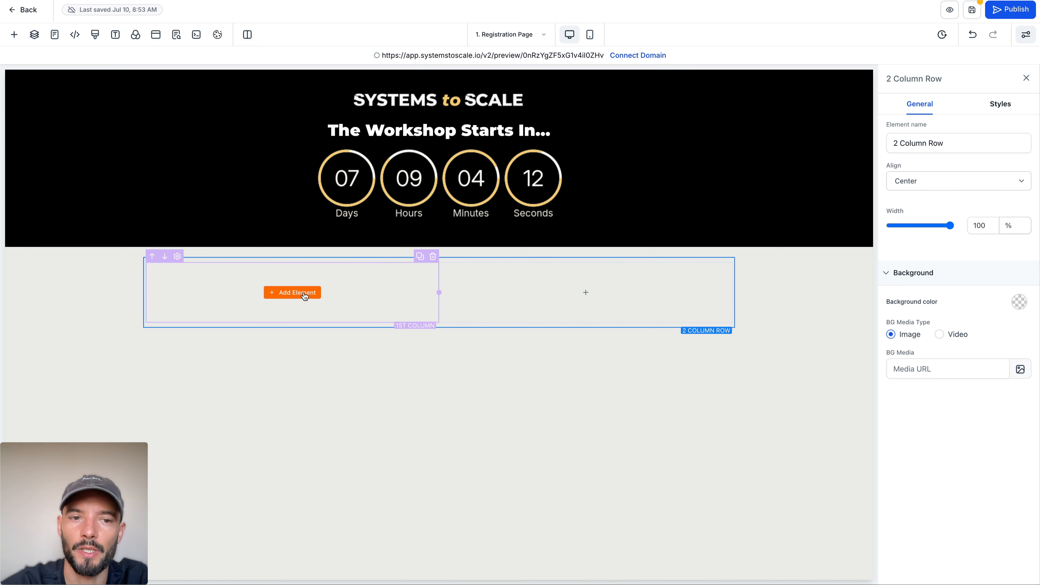
Step: Add a Video element to the first column of the new row
{"action": "left_click", "coordinate": [304, 296]}
{"action": "type", "text": "vi"}
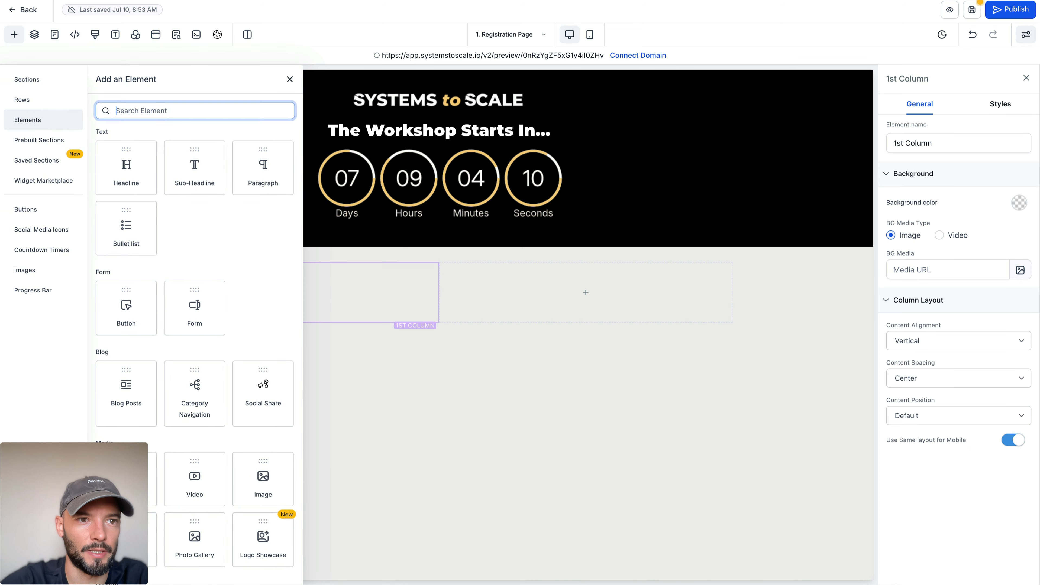
{"action": "left_click", "coordinate": [127, 269]}
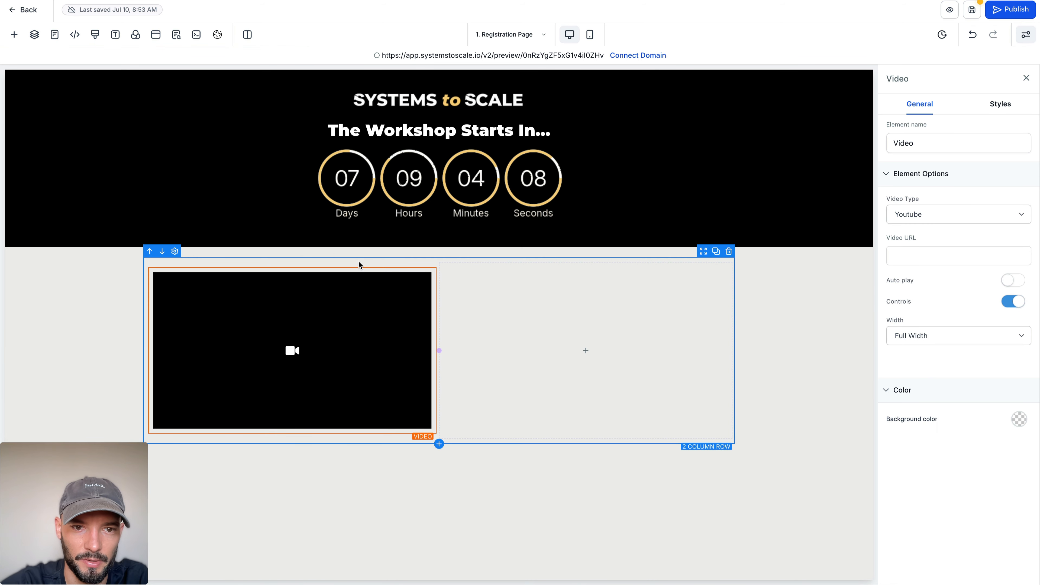
Step: Add a Form element to the second column and close the form picker without choosing a form
{"action": "left_click", "coordinate": [585, 351]}
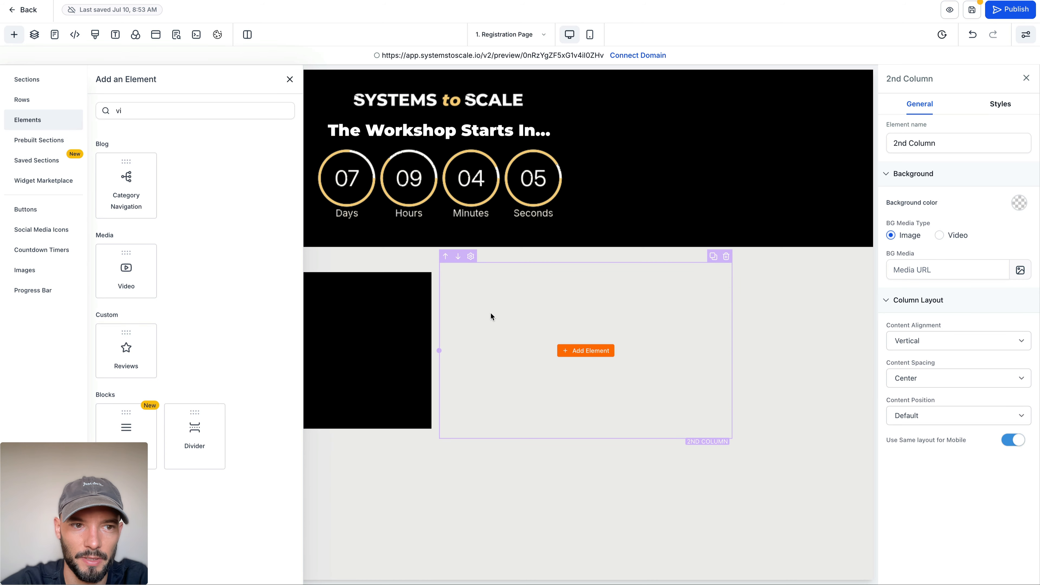
{"action": "key", "text": "ctrl+a"}
{"action": "type", "text": "form"}
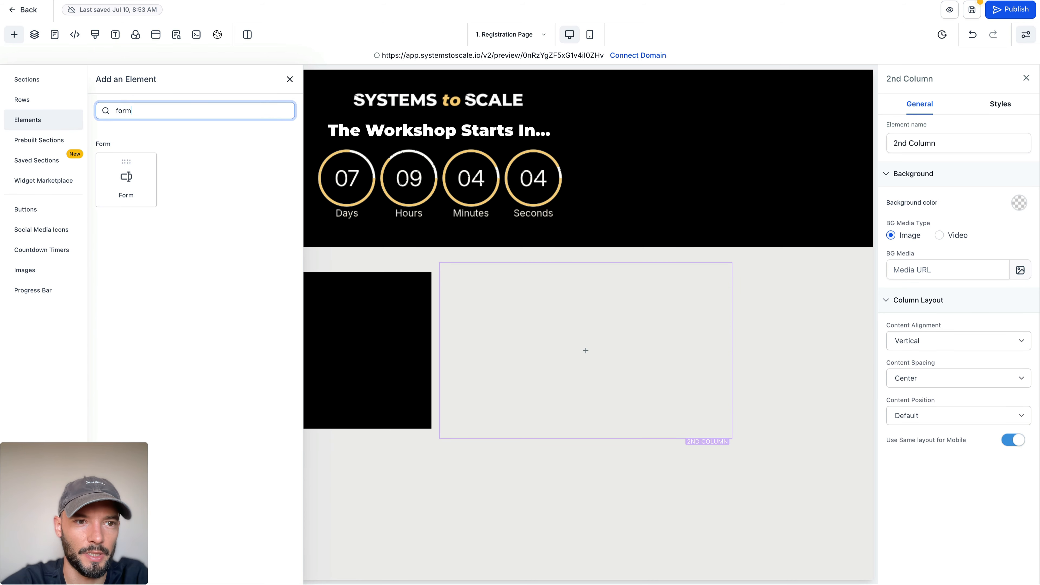
{"action": "left_click", "coordinate": [126, 183]}
{"action": "left_click", "coordinate": [504, 249]}
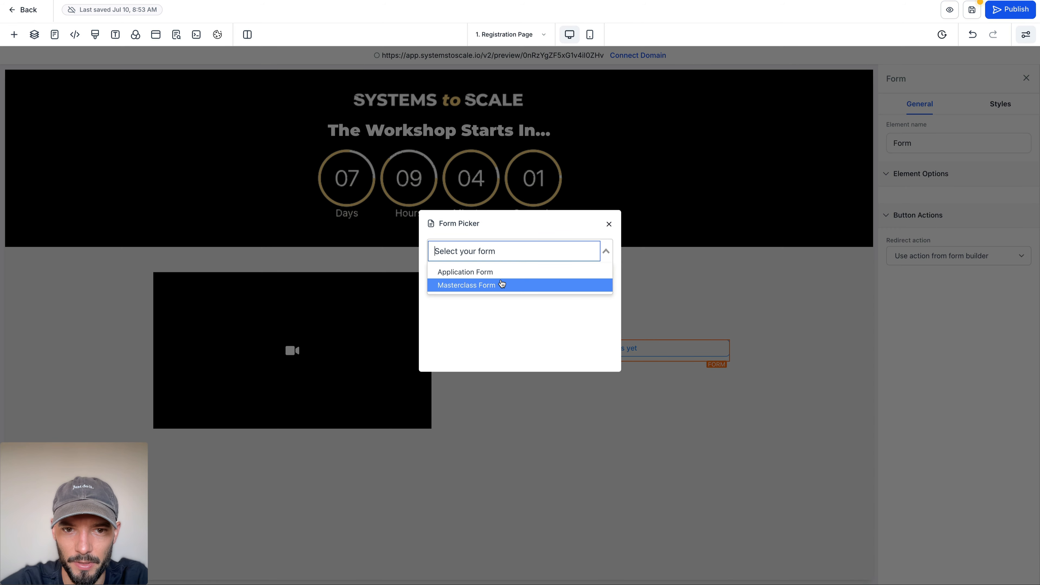
{"action": "left_click", "coordinate": [671, 279]}
{"action": "left_click", "coordinate": [609, 224]}
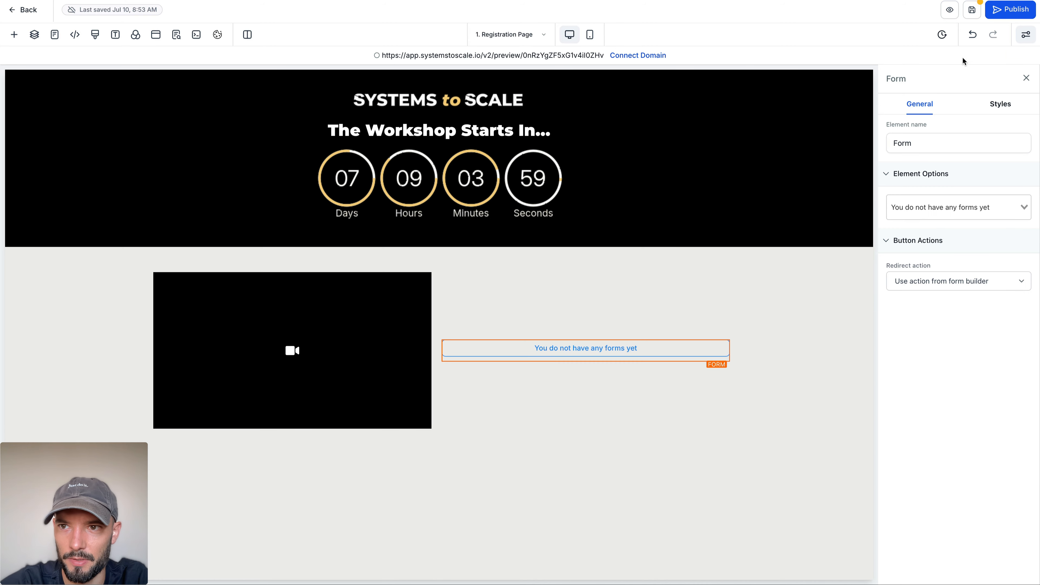
Step: Leave the page editor and open the list of forms under Sites
{"action": "left_click", "coordinate": [26, 10]}
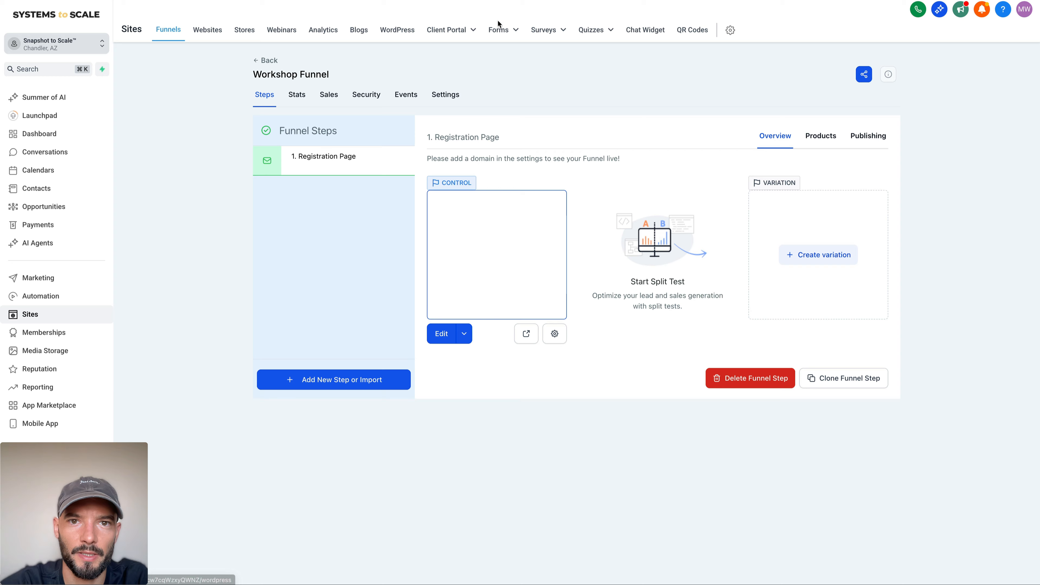
{"action": "left_click", "coordinate": [500, 30]}
{"action": "left_click", "coordinate": [481, 51]}
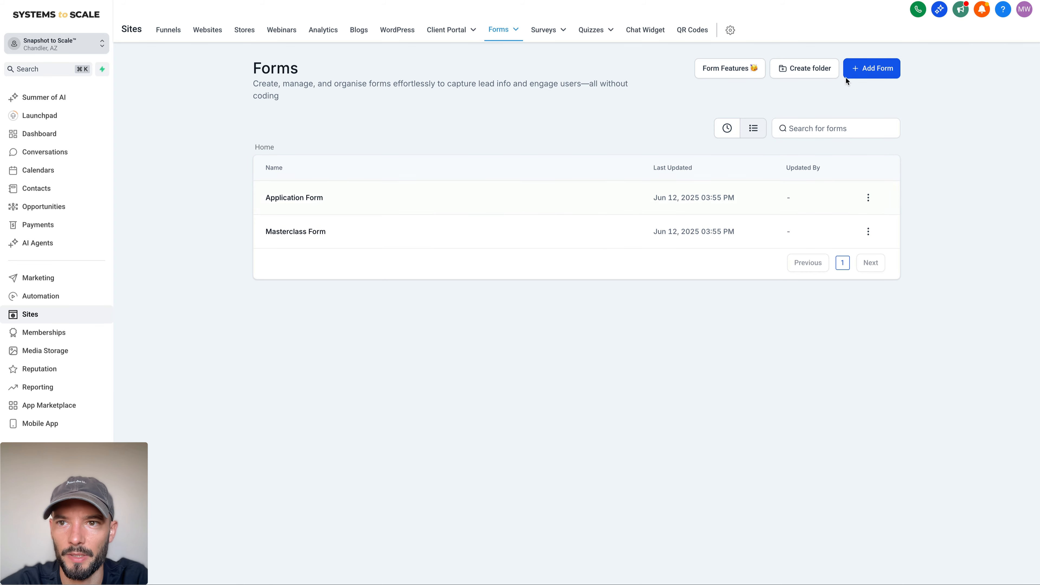
Step: Examine the Masterclass Form's fields and return to the forms list
{"action": "left_click", "coordinate": [874, 68]}
{"action": "left_click", "coordinate": [666, 190]}
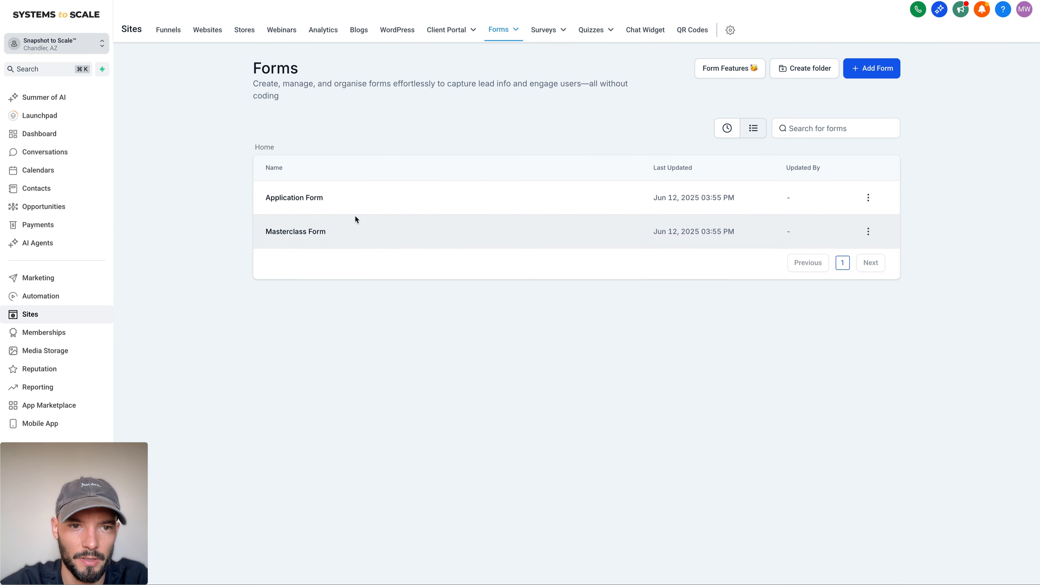
{"action": "left_click", "coordinate": [316, 232]}
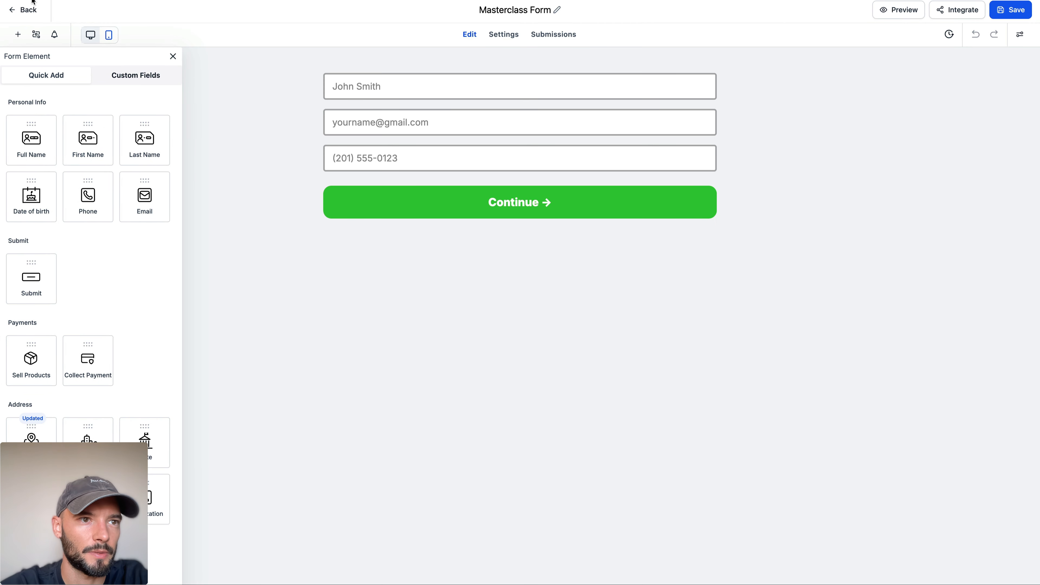
{"action": "left_click", "coordinate": [22, 11]}
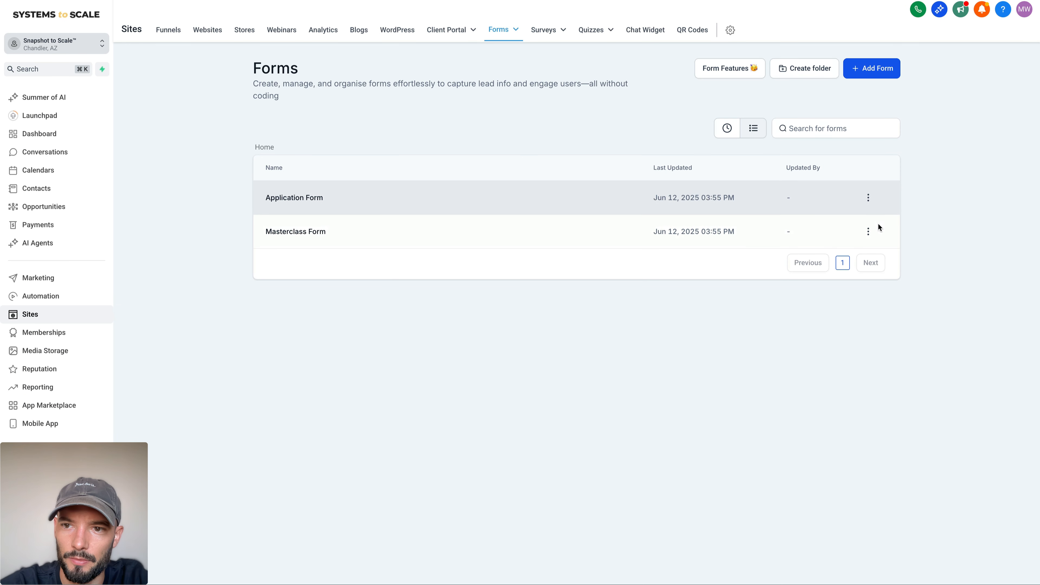
Step: Duplicate the Masterclass Form under the name Workshop Form
{"action": "left_click", "coordinate": [868, 232]}
{"action": "left_click", "coordinate": [848, 140]}
{"action": "double_click", "coordinate": [471, 308]}
{"action": "key", "text": "BackSpace"}
{"action": "key", "text": "BackSpace"}
{"action": "key", "text": "BackSpace"}
{"action": "key", "text": "BackSpace"}
{"action": "double_click", "coordinate": [420, 311]}
{"action": "type", "text": "Workshop"}
{"action": "left_click", "coordinate": [621, 354]}
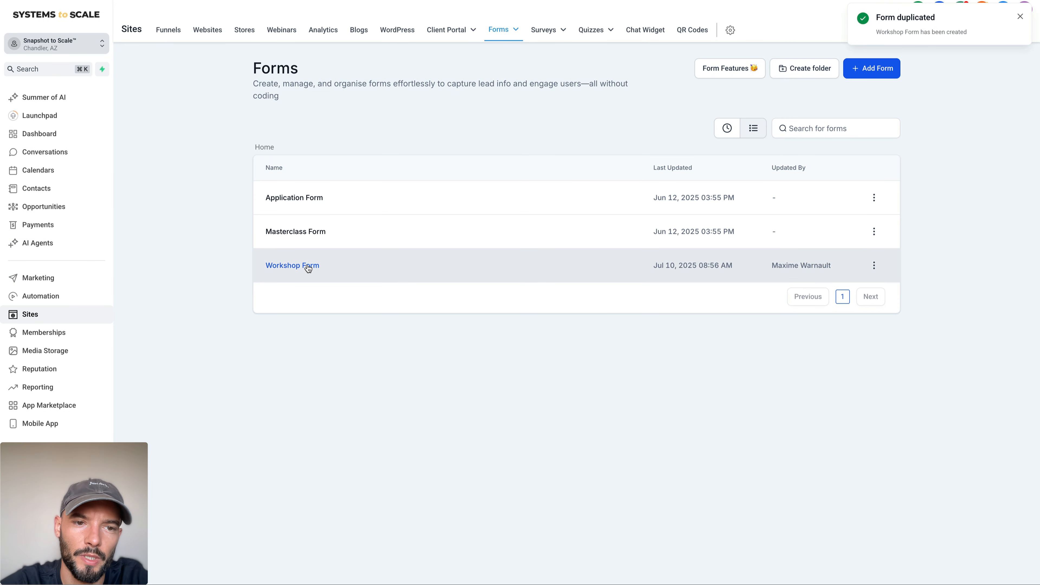
Step: Open the Workshop Form and set its background color to opaque white, #FFFFFFFF
{"action": "left_click", "coordinate": [283, 265]}
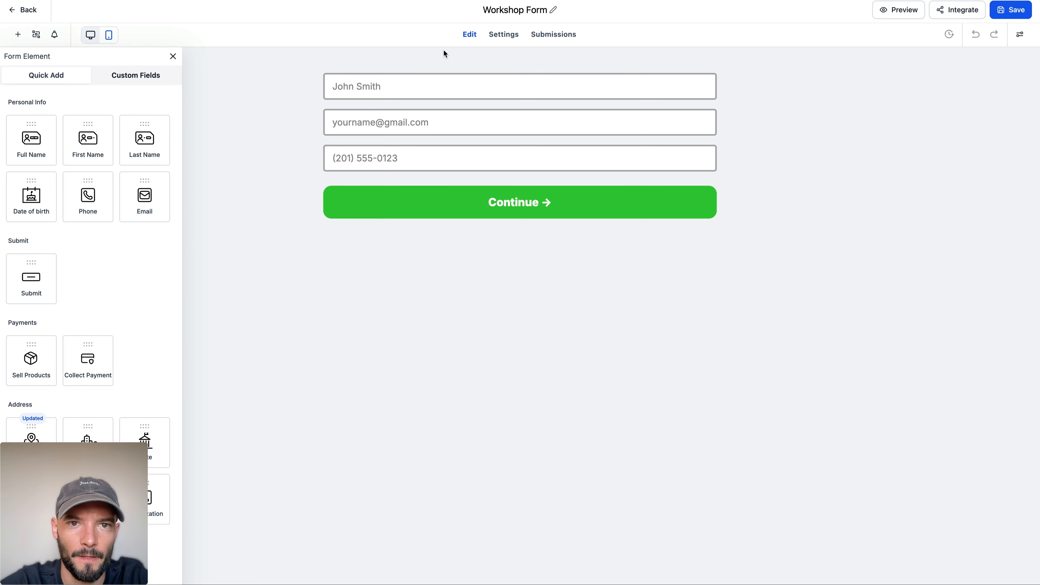
{"action": "left_click", "coordinate": [1020, 37]}
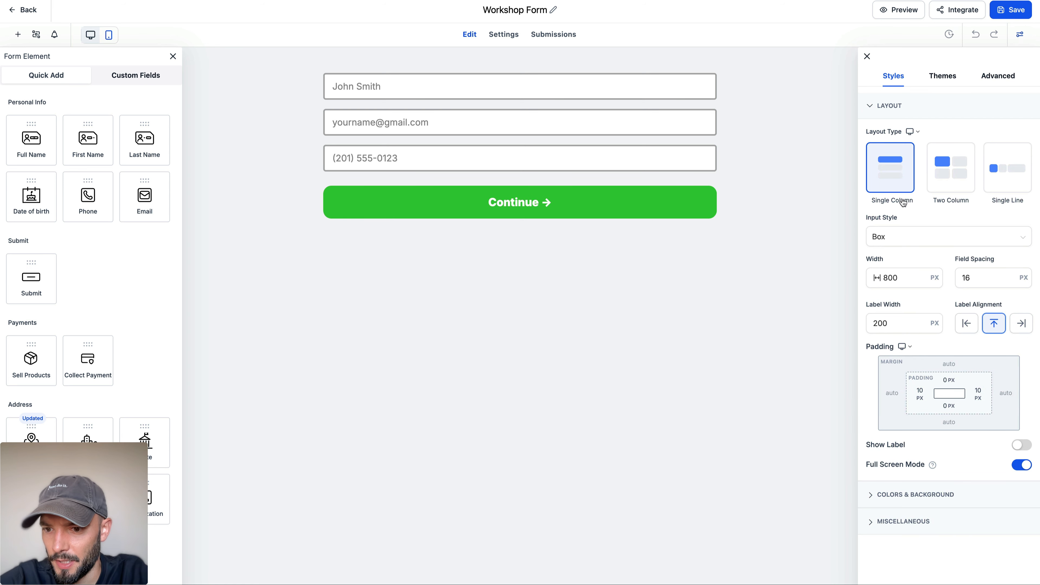
{"action": "left_click", "coordinate": [871, 498]}
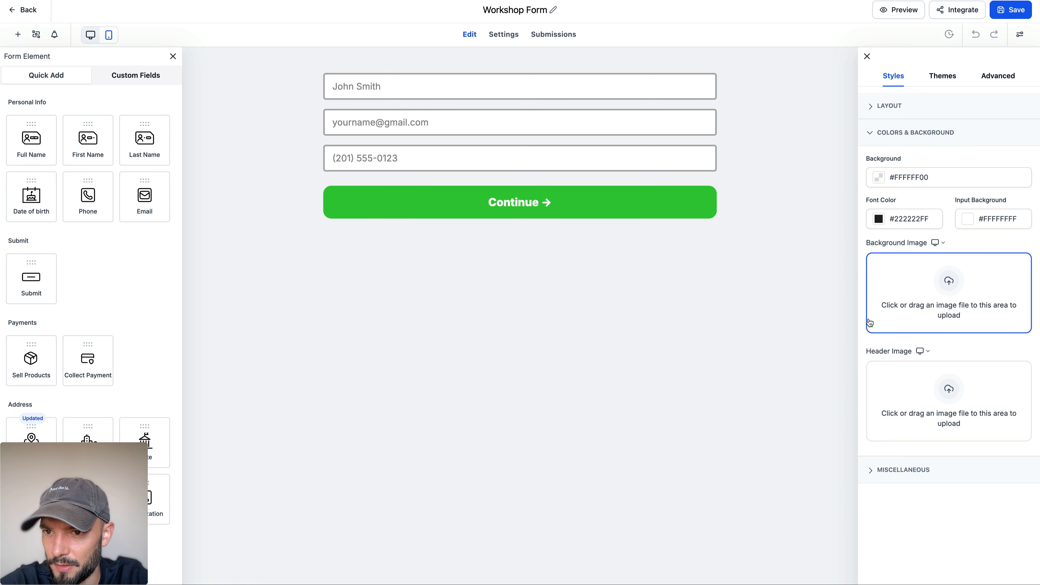
{"action": "left_click", "coordinate": [879, 177]}
{"action": "left_click_drag", "start_coordinate": [836, 304], "coordinate": [952, 303]}
{"action": "left_click", "coordinate": [962, 157]}
Step: Set the form's shadow to 0 px vertical offset, 10 px blur and 2 px spread
{"action": "left_click", "coordinate": [881, 470]}
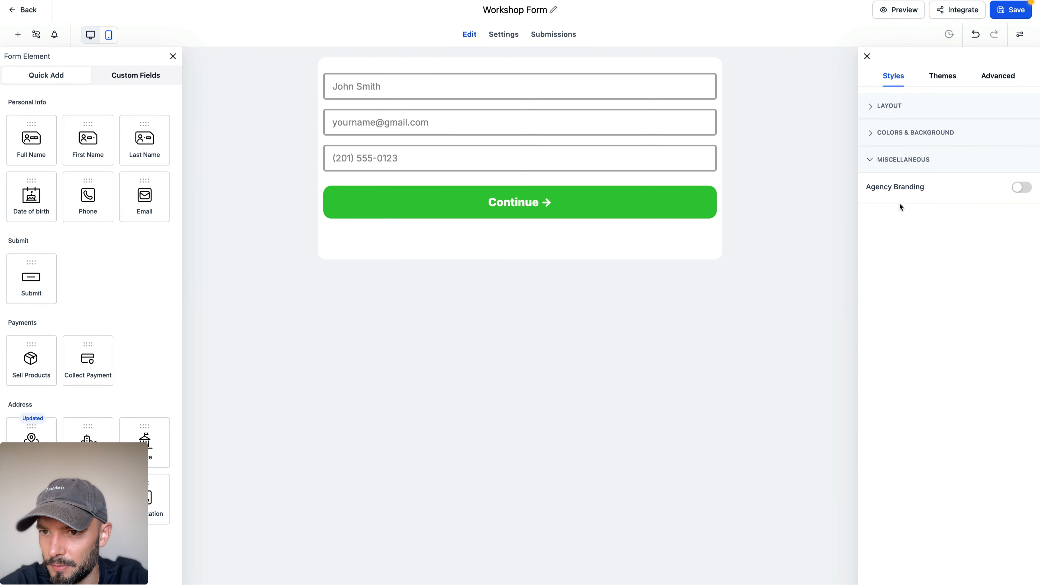
{"action": "left_click", "coordinate": [876, 133]}
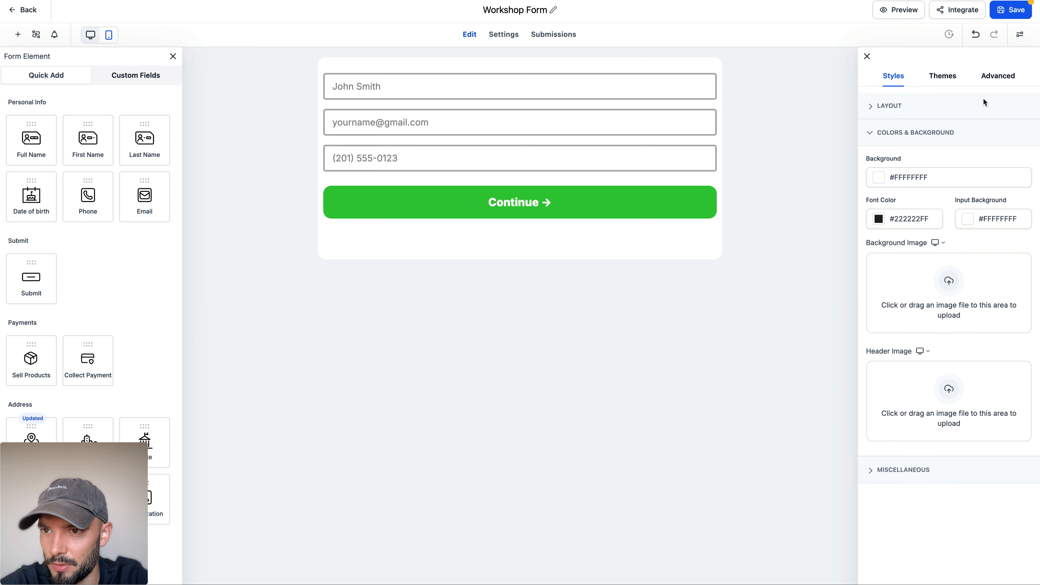
{"action": "left_click", "coordinate": [992, 81]}
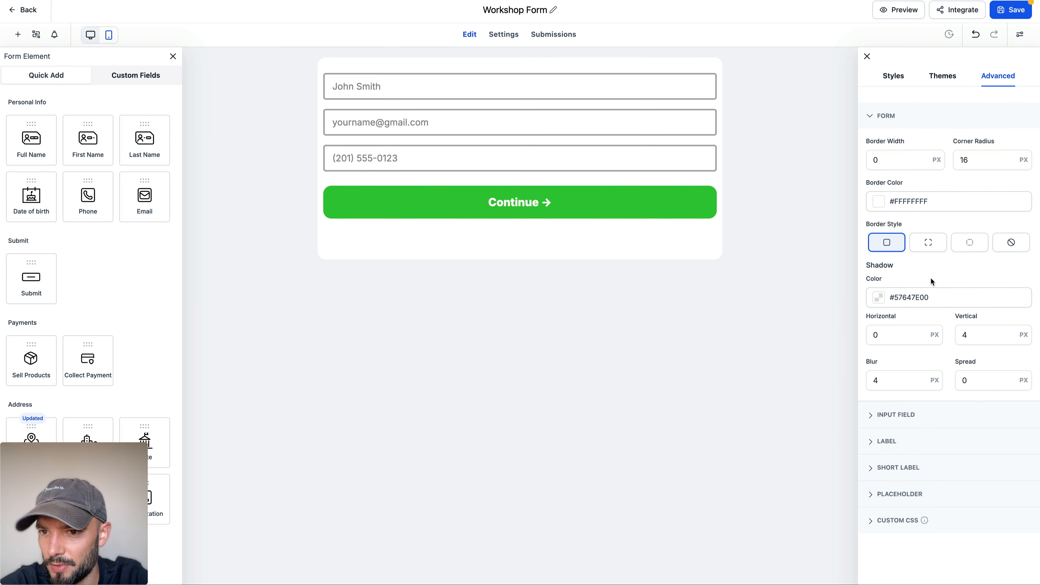
{"action": "left_click", "coordinate": [971, 331]}
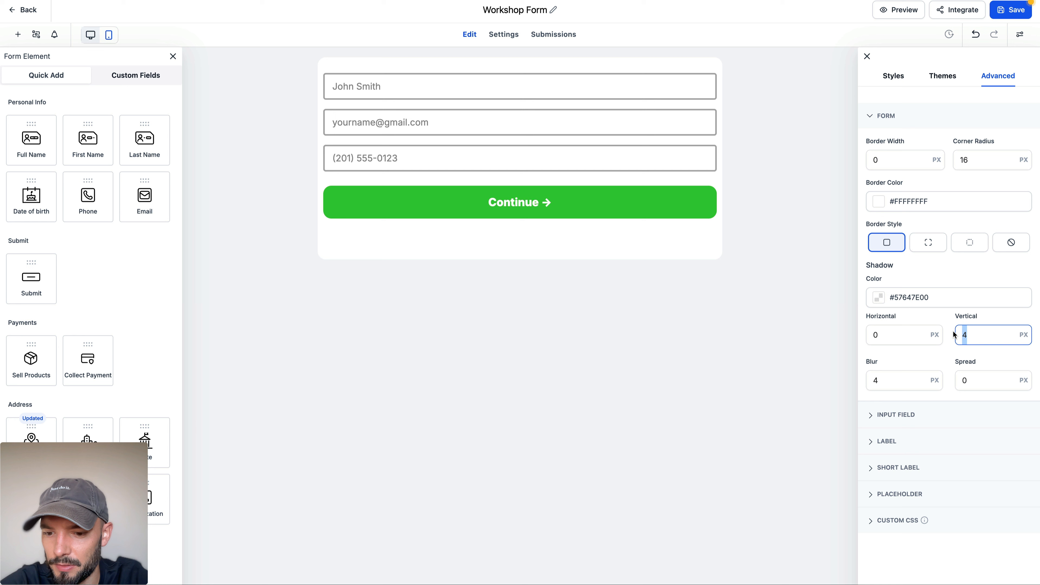
{"action": "key", "text": "Tab"}
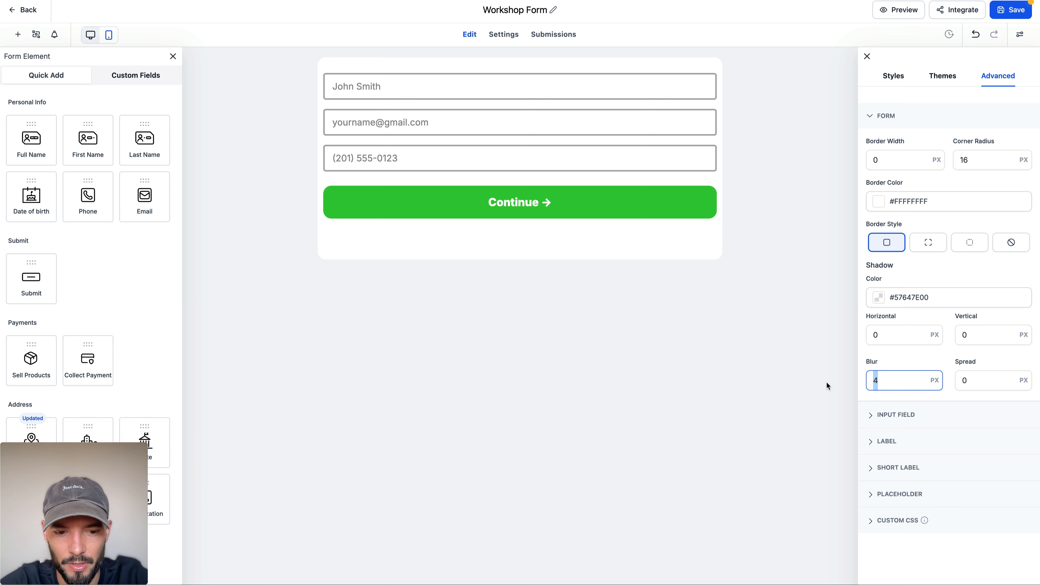
{"action": "type", "text": "10"}
{"action": "left_click", "coordinate": [966, 380]}
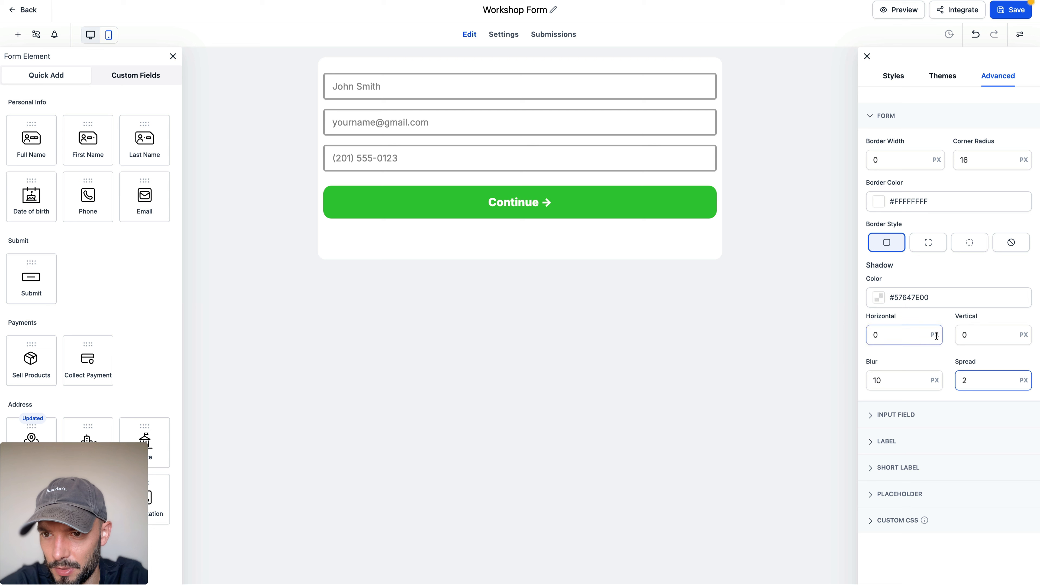
Step: Set the form's shadow color to #CCCCCCFF and its corner radius to 5 px
{"action": "left_click", "coordinate": [884, 301]}
{"action": "left_click", "coordinate": [893, 434]}
{"action": "type", "text": "#ccccccFF"}
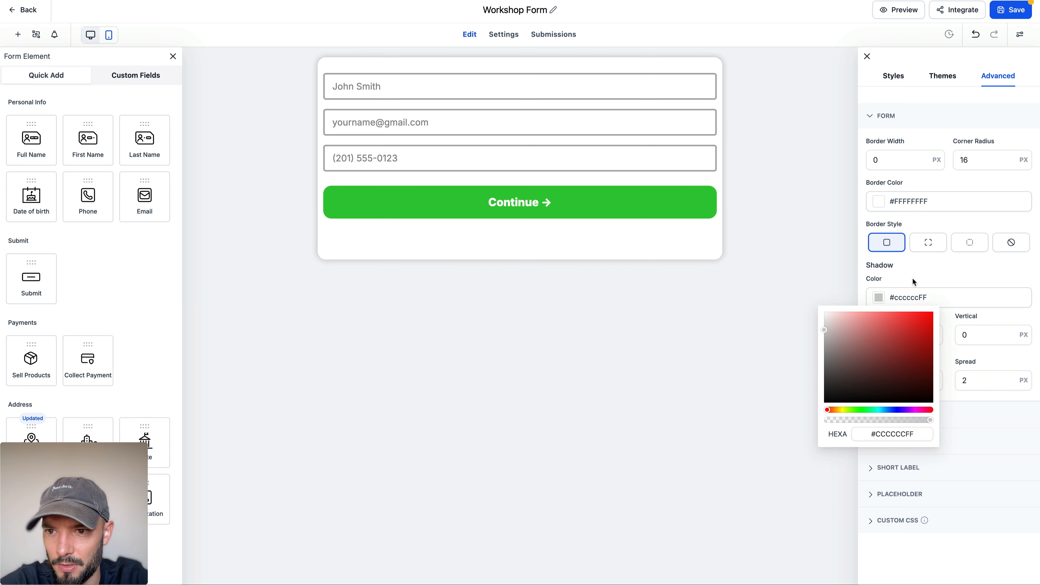
{"action": "left_click", "coordinate": [868, 250]}
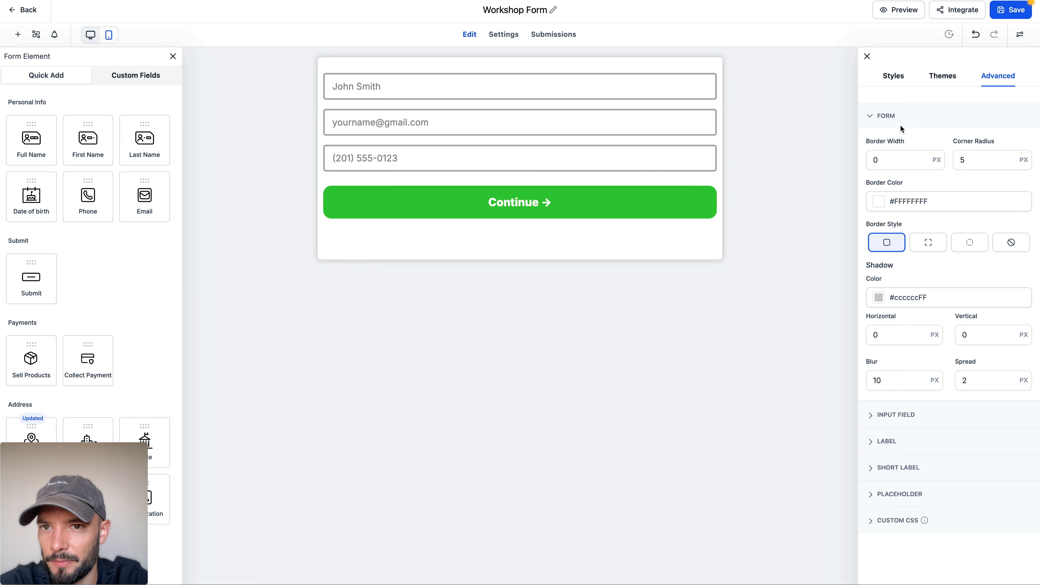
{"action": "left_click", "coordinate": [881, 123]}
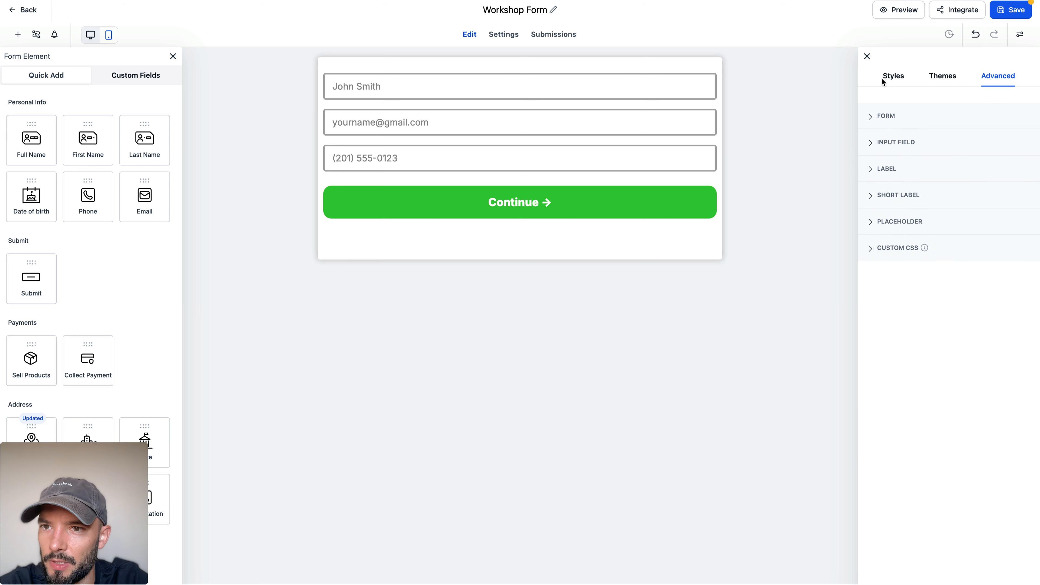
Step: Set the form's left and right padding to 20 px
{"action": "left_click", "coordinate": [894, 80]}
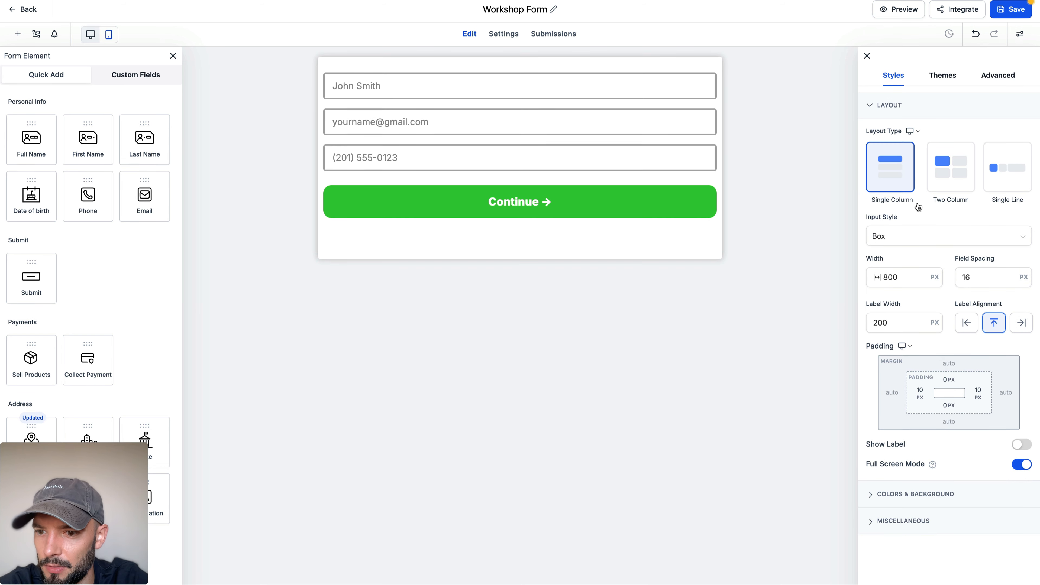
{"action": "left_click", "coordinate": [872, 495]}
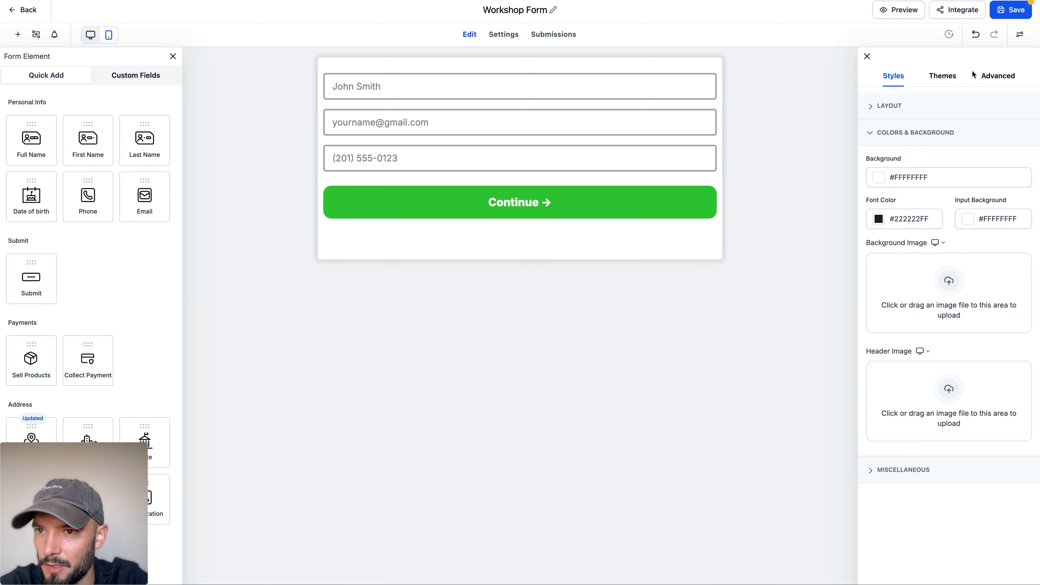
{"action": "left_click", "coordinate": [992, 78]}
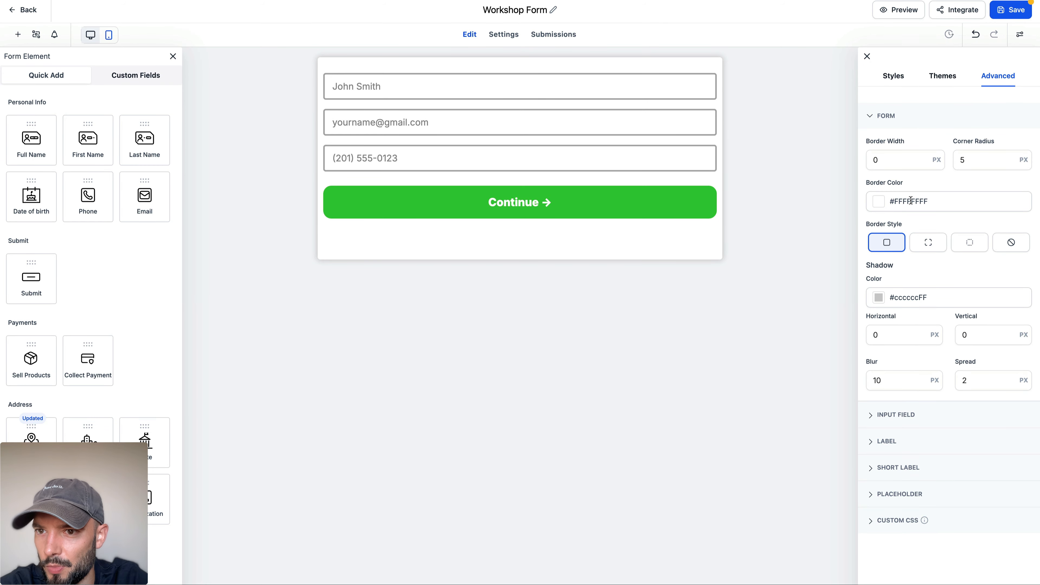
{"action": "left_click", "coordinate": [890, 82]}
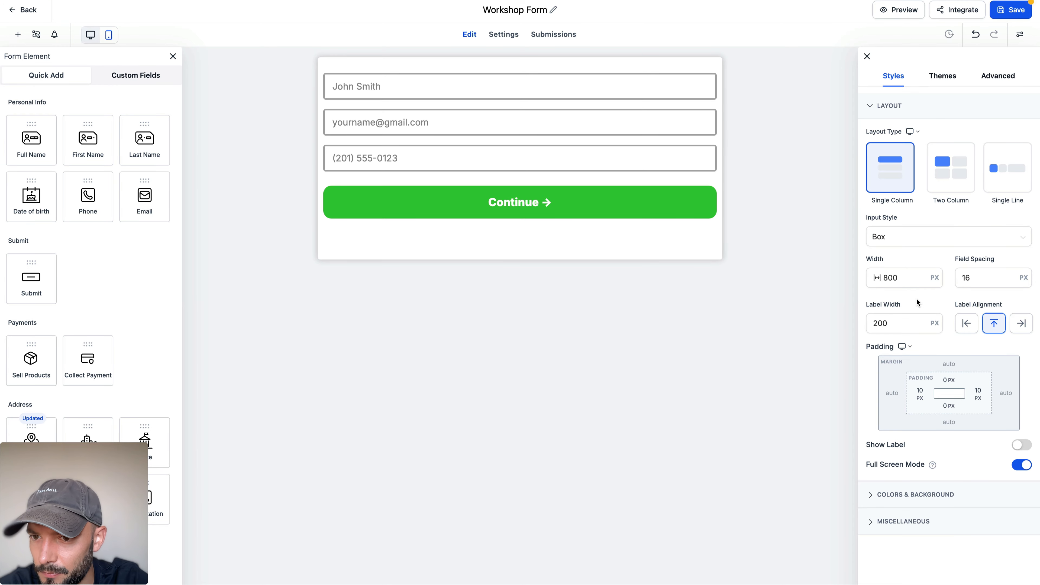
{"action": "left_click", "coordinate": [920, 397]}
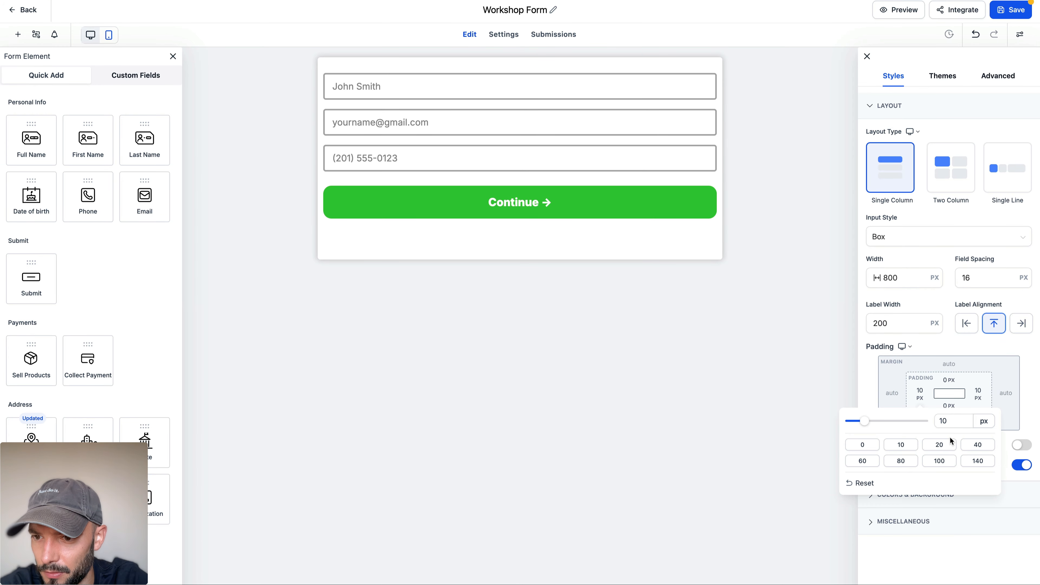
{"action": "left_click", "coordinate": [939, 445]}
{"action": "left_click", "coordinate": [978, 394]}
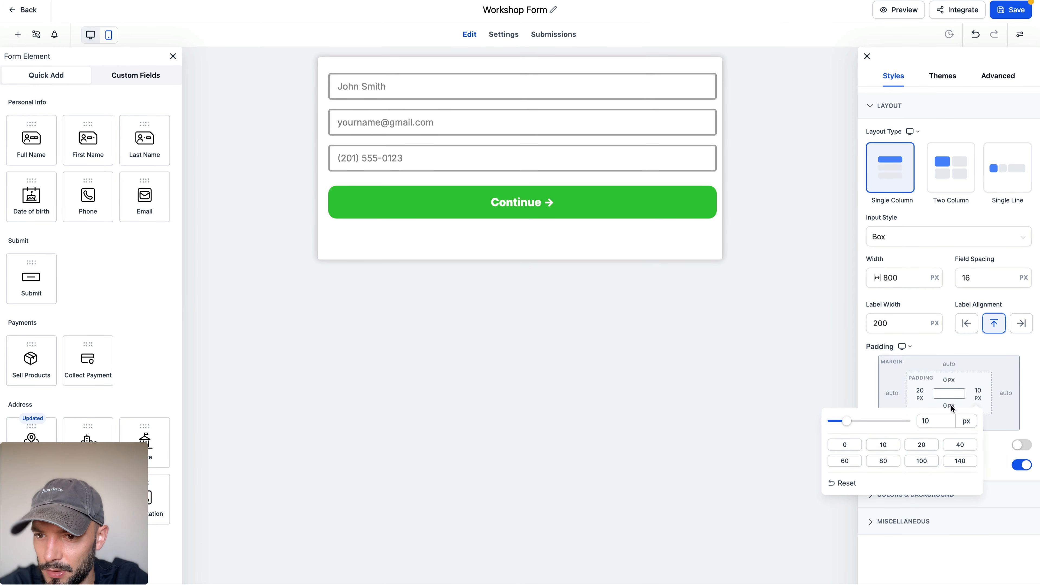
{"action": "left_click", "coordinate": [912, 445]}
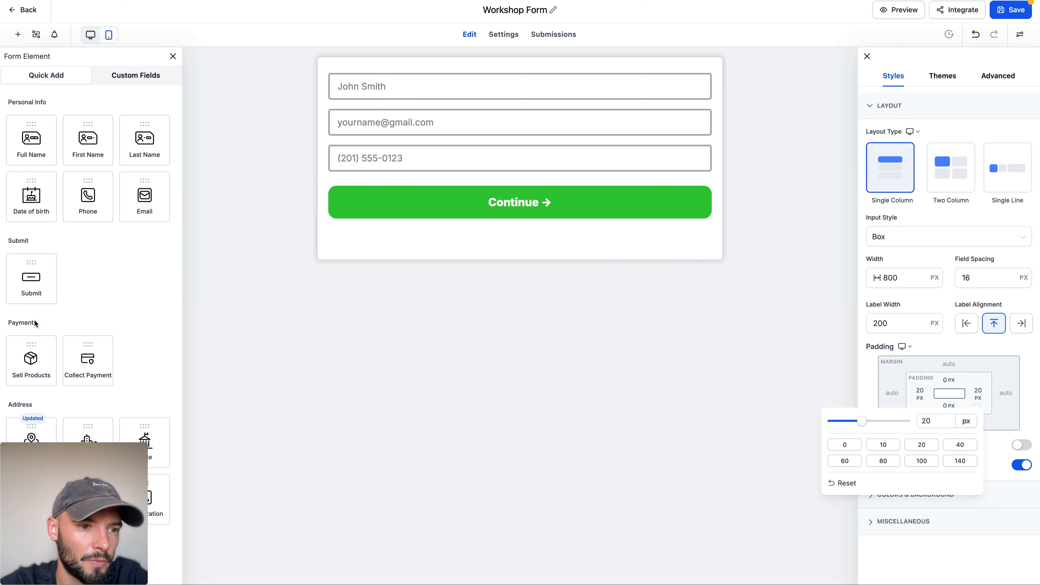
Step: Add a text element above the name field and make it read "Register Now"
{"action": "scroll", "coordinate": [30, 297], "scroll_direction": "down", "scroll_amount": 10}
{"action": "left_click_drag", "start_coordinate": [32, 312], "coordinate": [502, 91]}
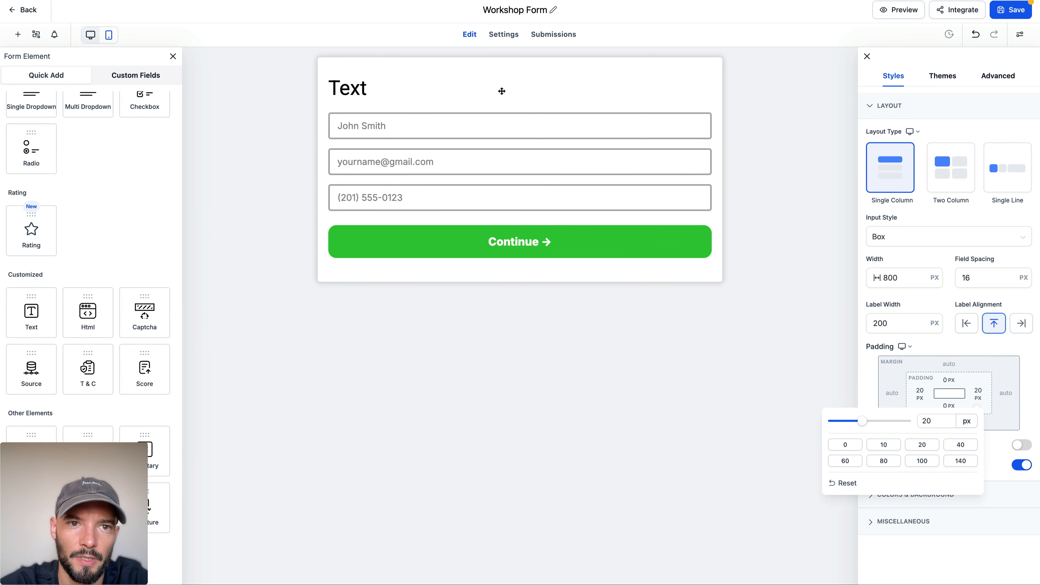
{"action": "left_click", "coordinate": [371, 90]}
{"action": "key", "text": "ctrl+a"}
{"action": "type", "text": "Register Now"}
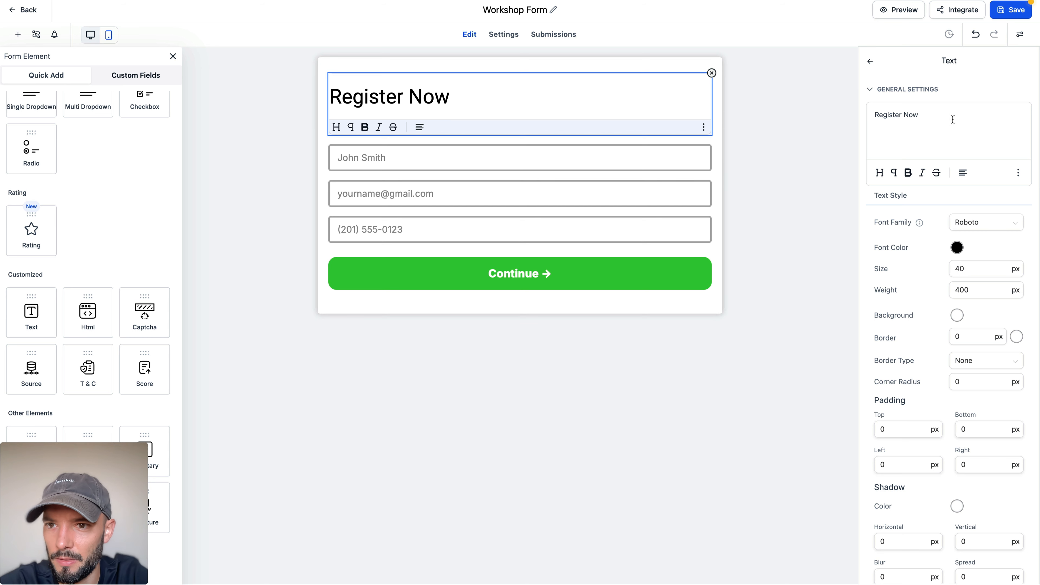
Step: Center the "Register Now" heading and set its font family to Poppins
{"action": "left_click", "coordinate": [962, 174]}
{"action": "left_click", "coordinate": [963, 120]}
{"action": "left_click", "coordinate": [983, 222]}
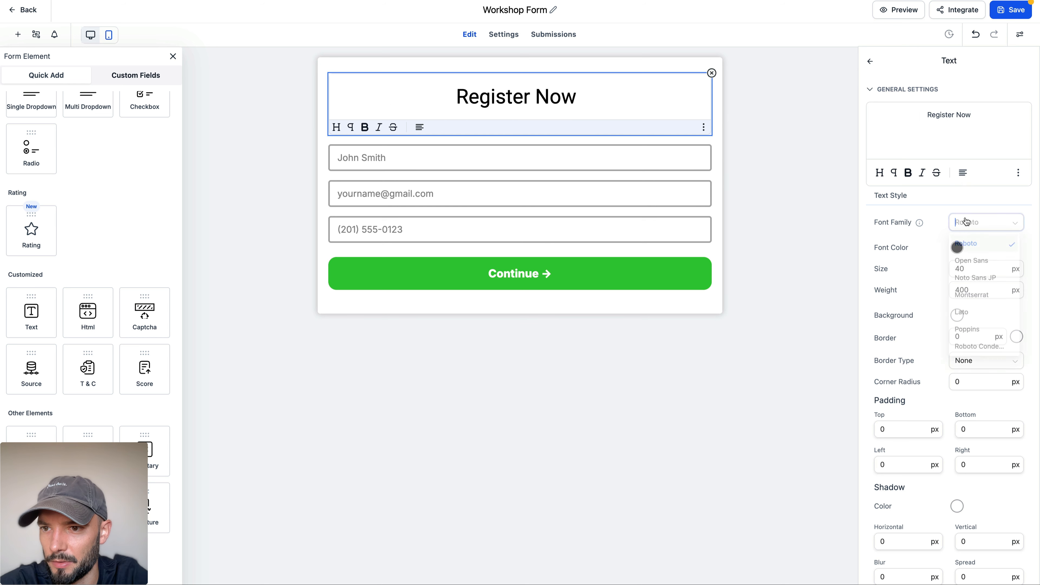
{"action": "left_click", "coordinate": [976, 335]}
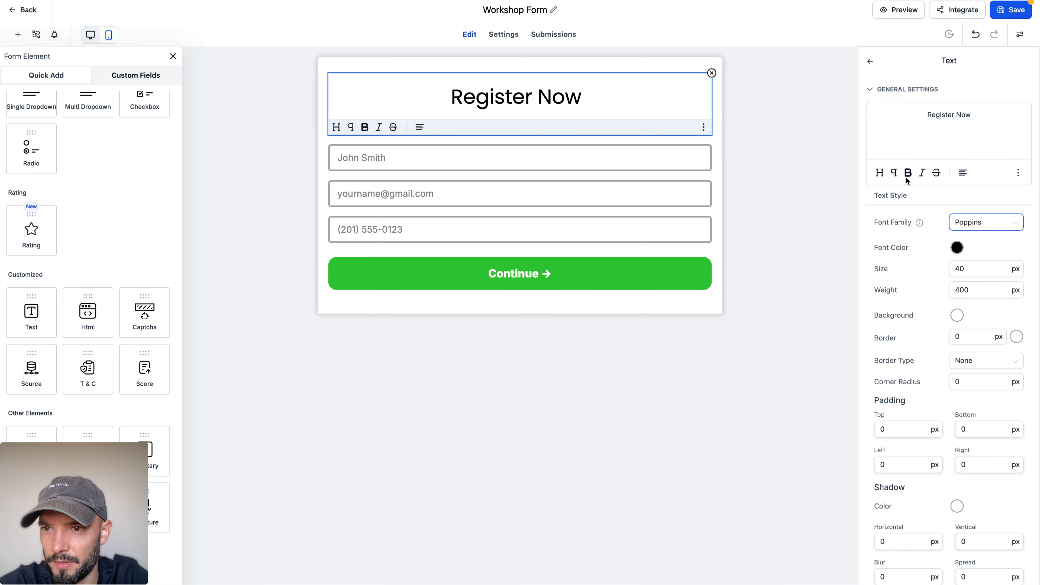
Step: Set the "Register Now" heading's size to 30 px and weight to 700, and save the form
{"action": "left_click", "coordinate": [961, 270]}
{"action": "type", "text": "3"}
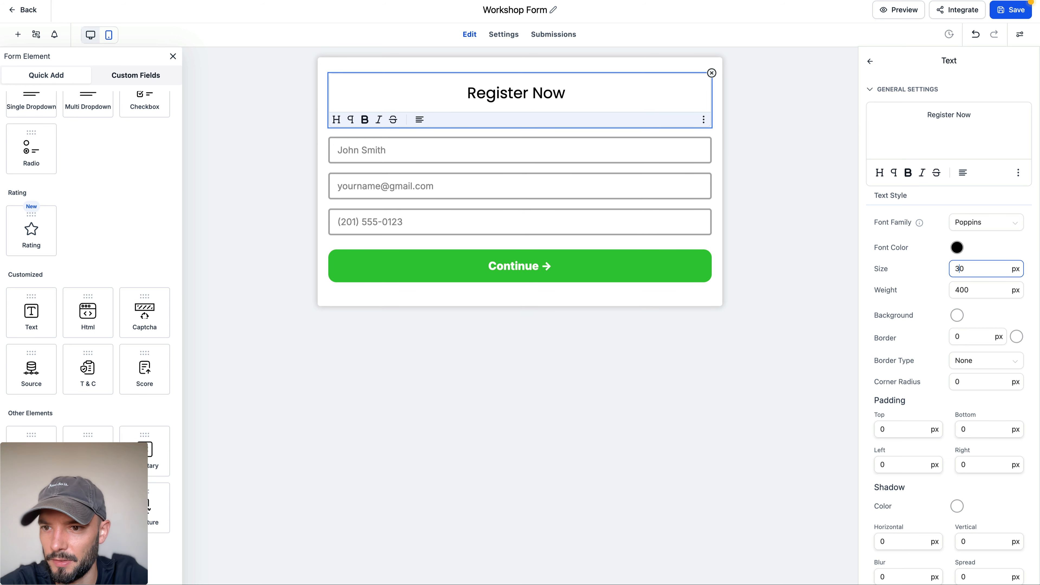
{"action": "left_click_drag", "start_coordinate": [953, 290], "coordinate": [959, 289]}
{"action": "type", "text": "7"}
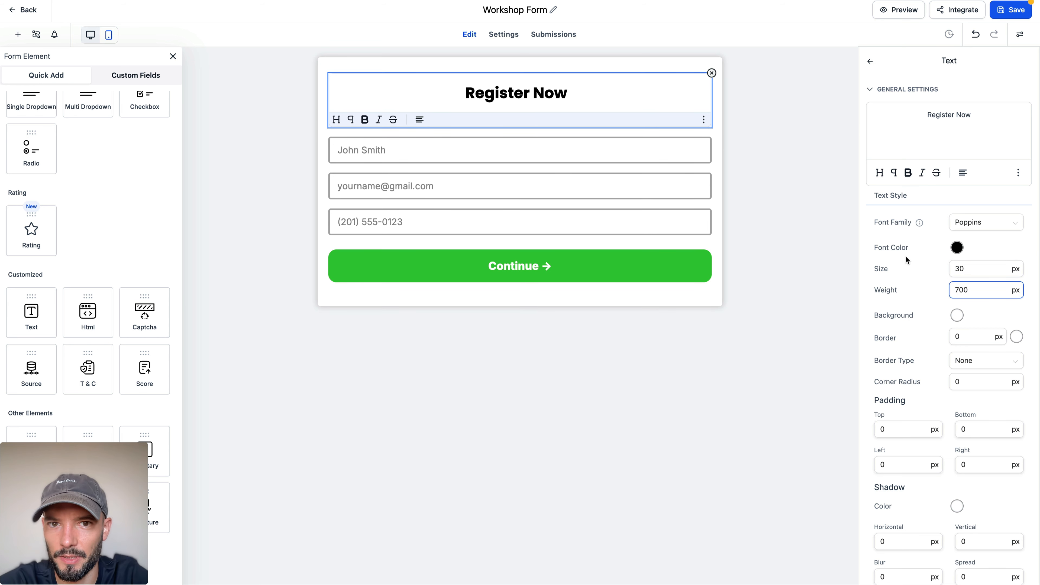
{"action": "left_click", "coordinate": [911, 265]}
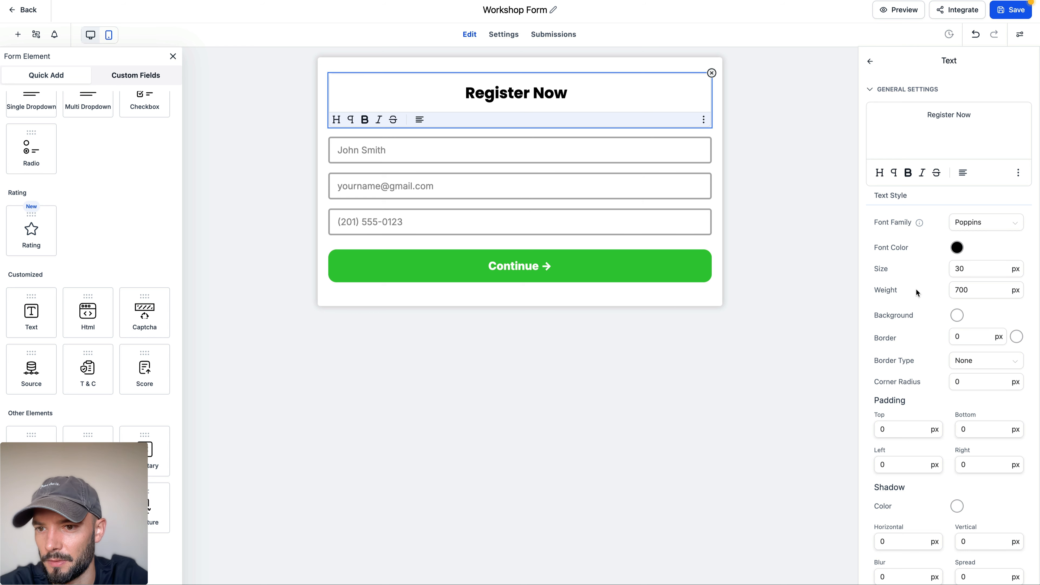
{"action": "left_click", "coordinate": [798, 294]}
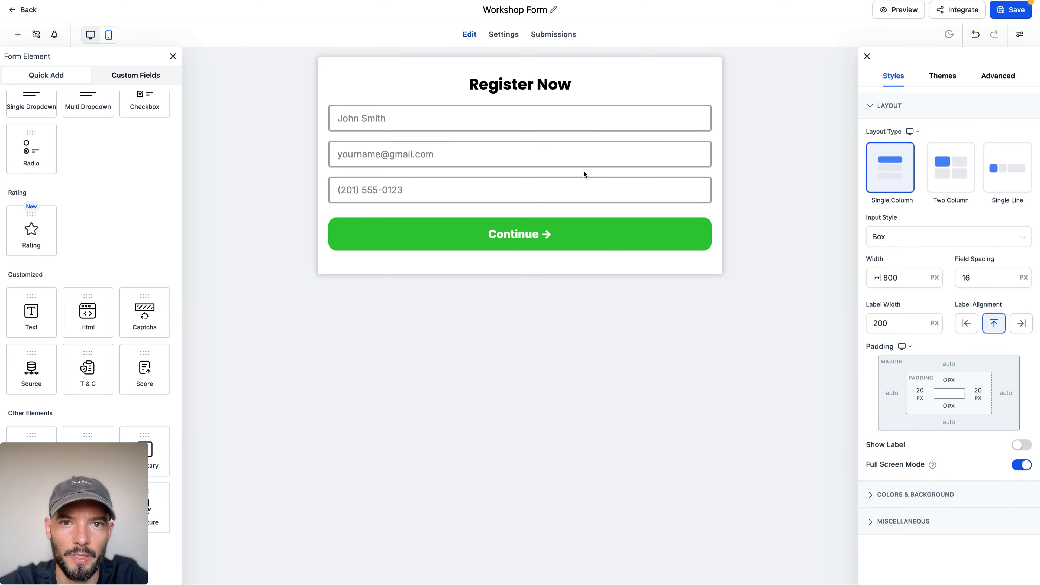
{"action": "left_click", "coordinate": [1013, 11]}
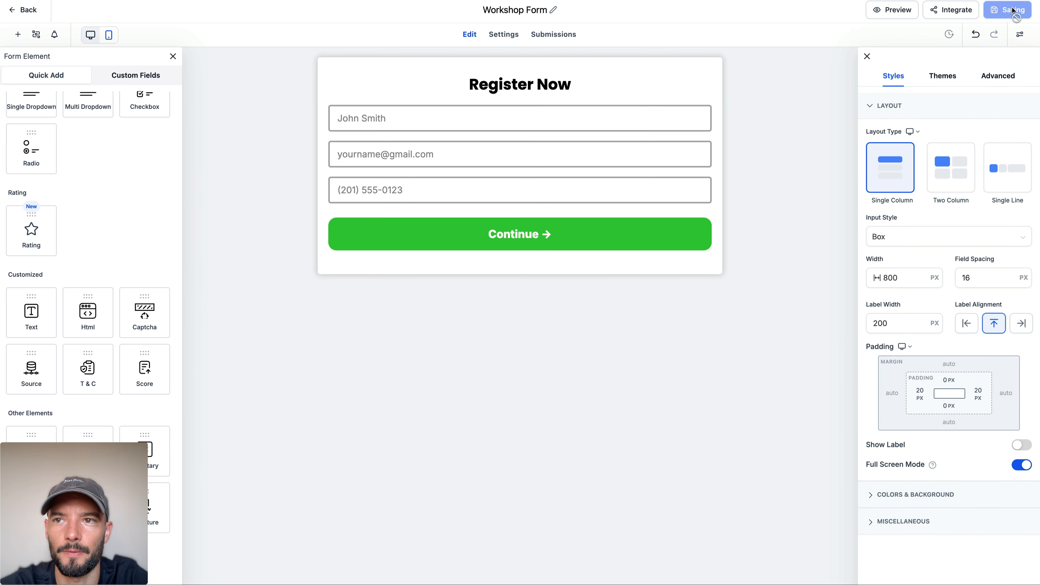
Step: Change the submit button's text to "Save My Seat →" and save the form
{"action": "left_click", "coordinate": [526, 242]}
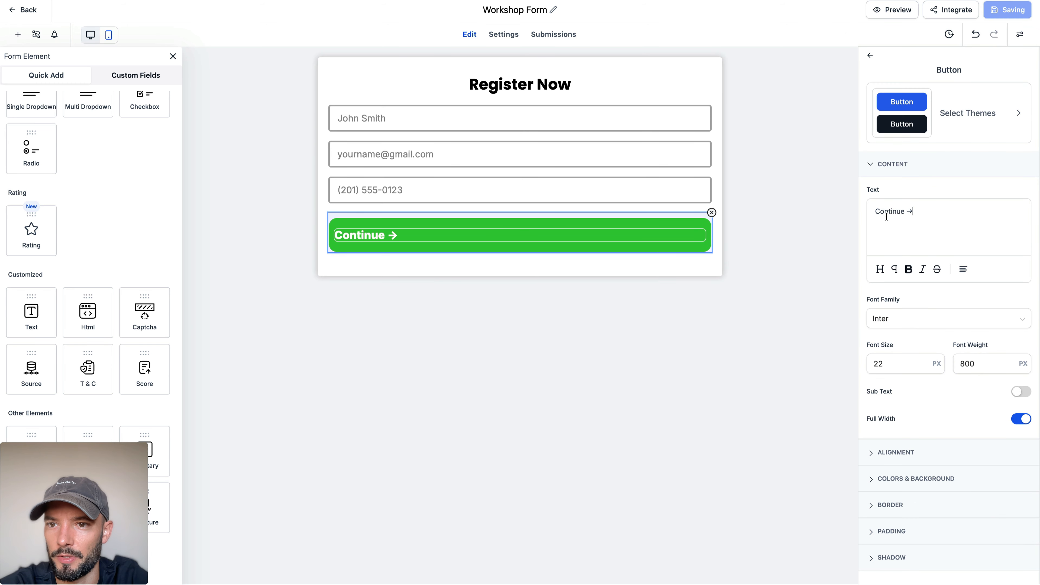
{"action": "double_click", "coordinate": [886, 213]}
{"action": "type", "text": "Save My"}
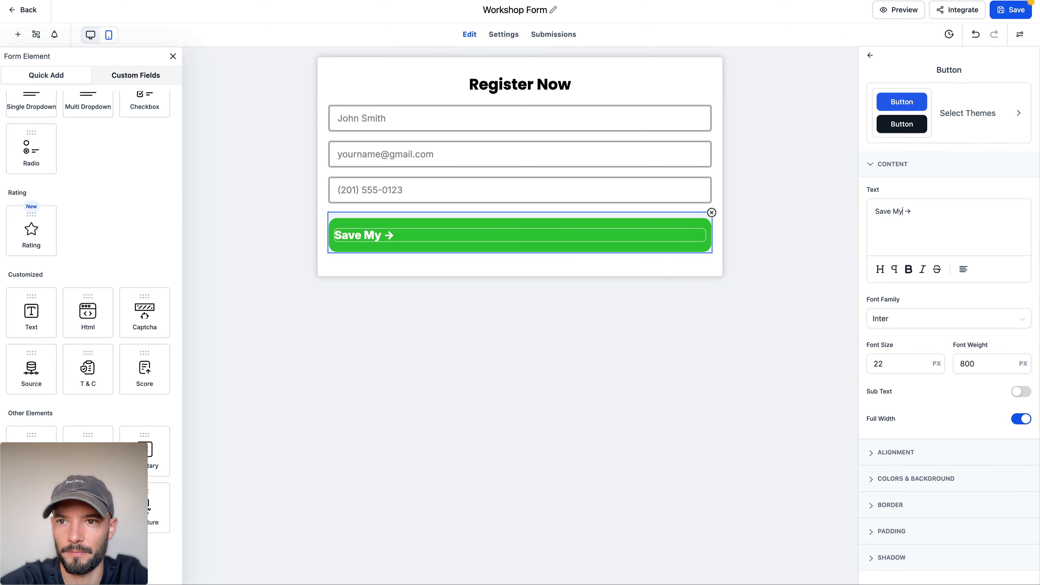
{"action": "type", "text": " Seat"}
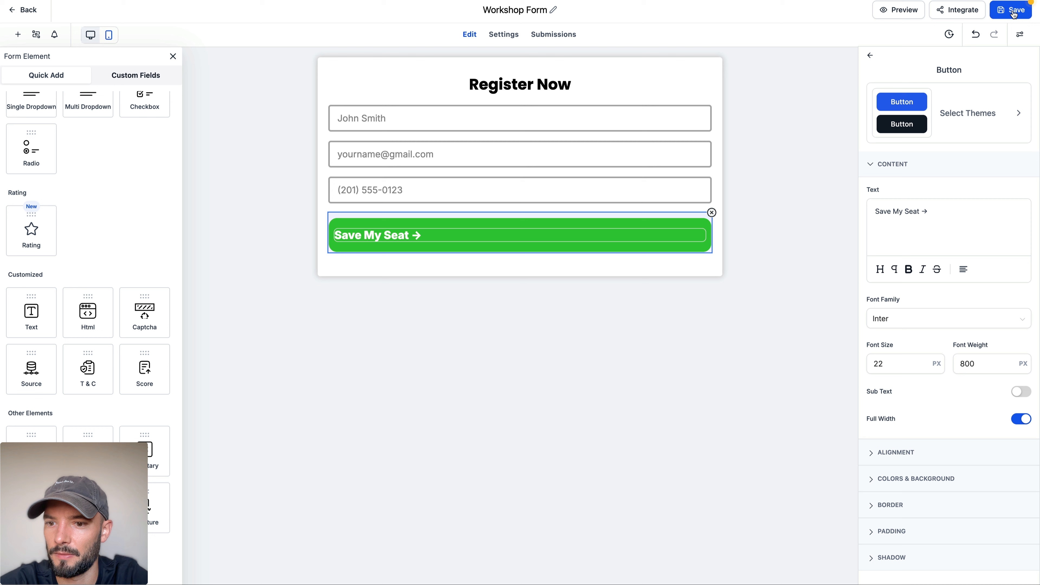
{"action": "left_click", "coordinate": [1012, 12]}
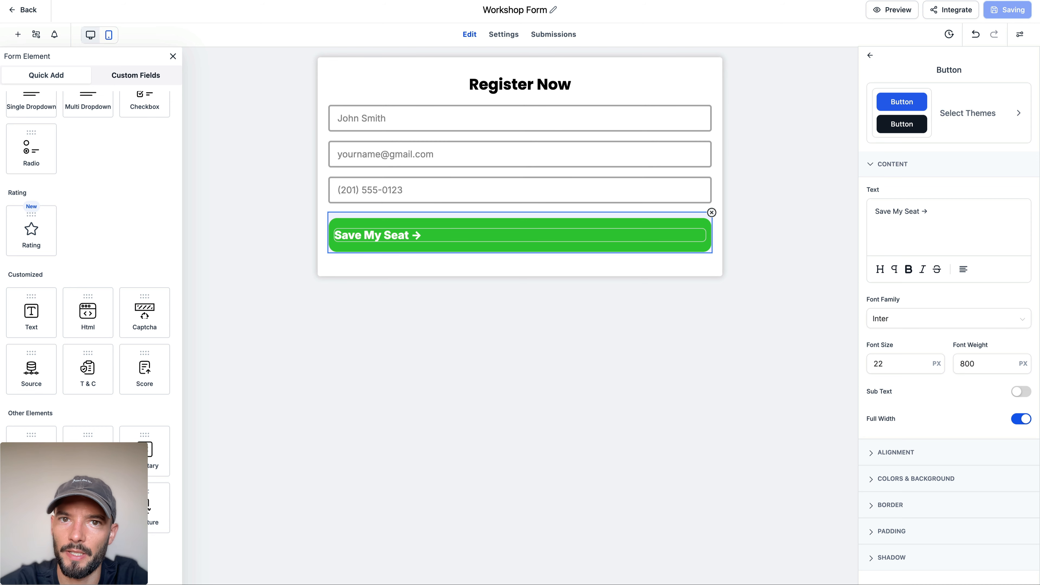
Step: Leave the form builder and reopen the Workshop Funnel's registration page in the page editor
{"action": "left_click", "coordinate": [28, 12]}
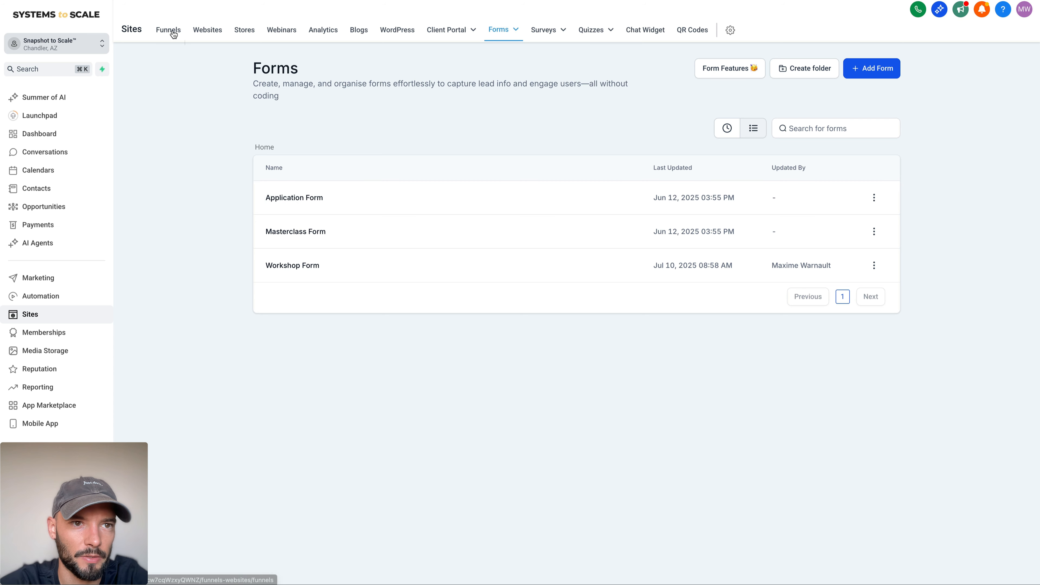
{"action": "left_click", "coordinate": [168, 30]}
{"action": "left_click", "coordinate": [301, 221]}
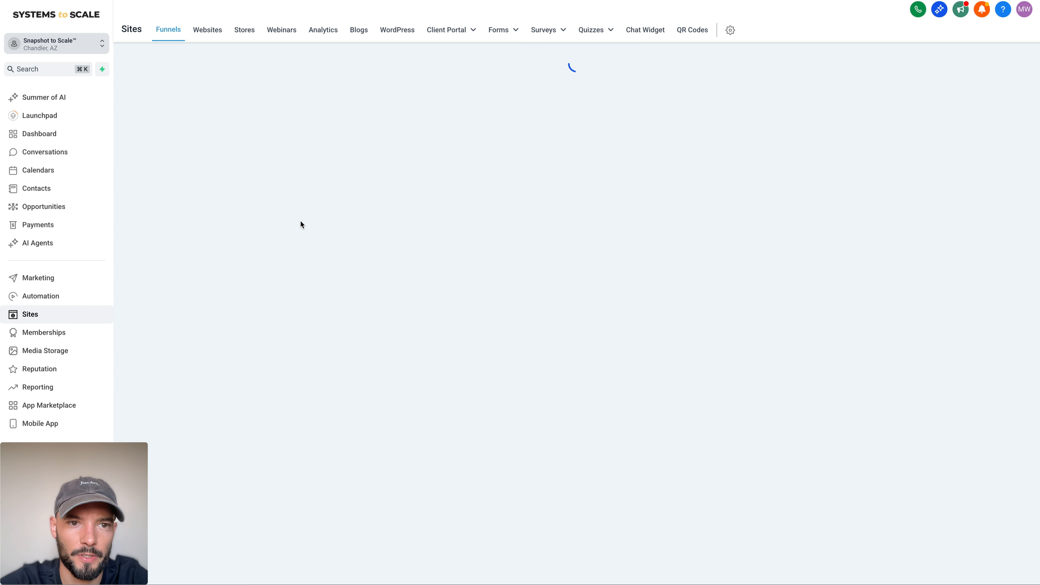
{"action": "left_click", "coordinate": [444, 335]}
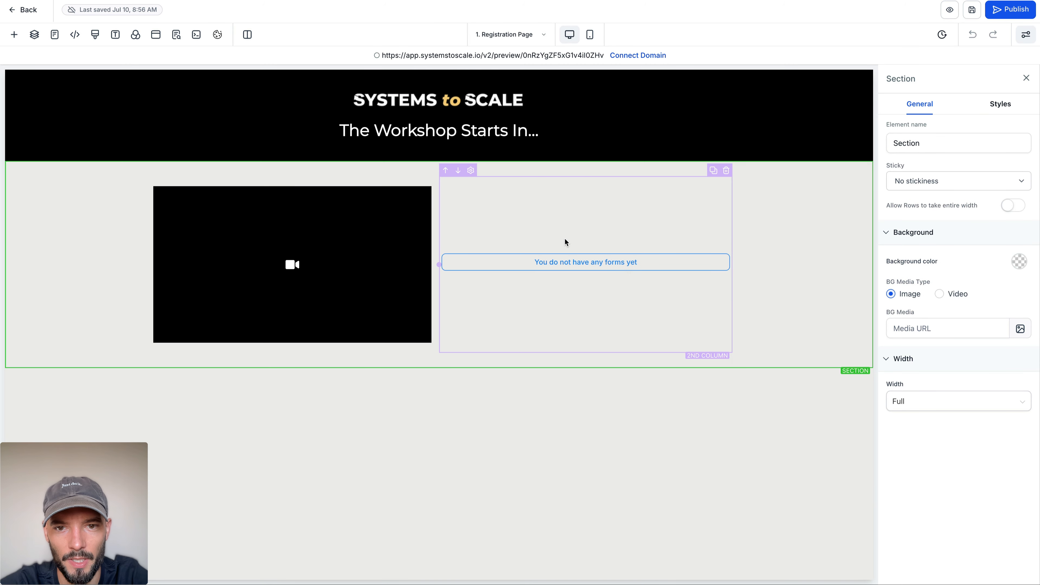
Step: Assign the Workshop Form to the empty form element beside the video
{"action": "left_click", "coordinate": [566, 265]}
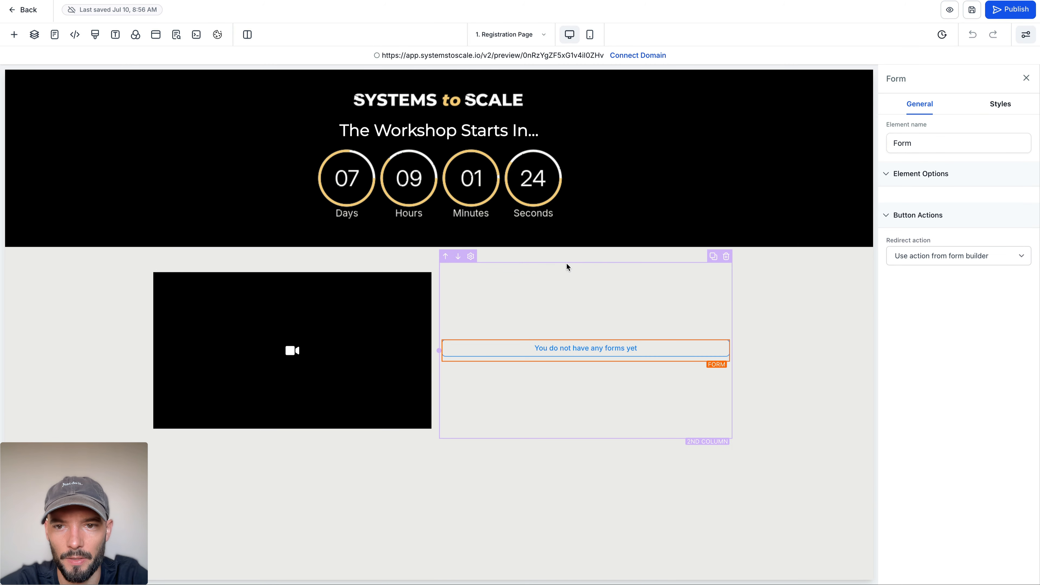
{"action": "left_click", "coordinate": [950, 204]}
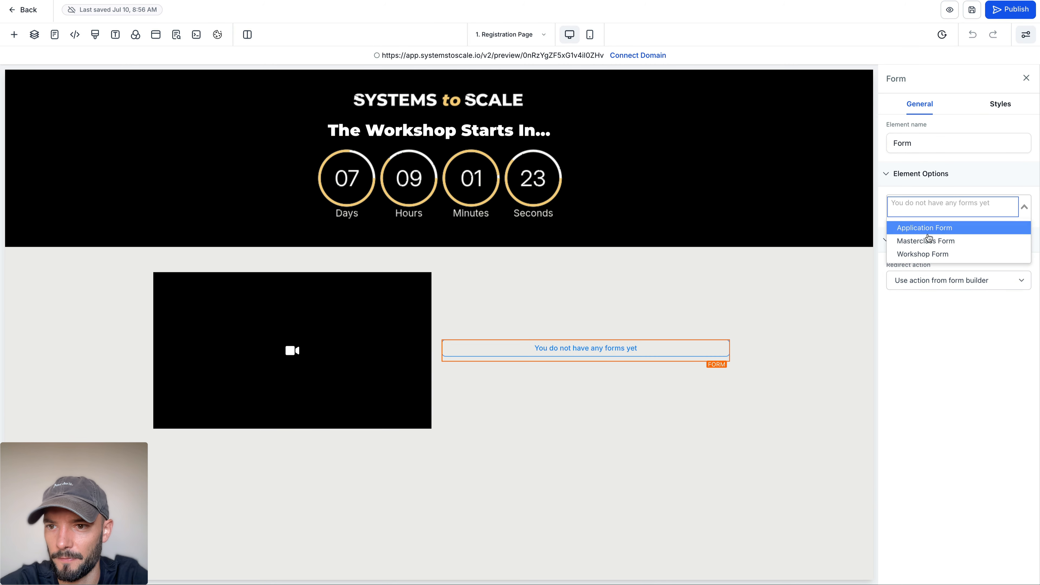
{"action": "left_click", "coordinate": [924, 254]}
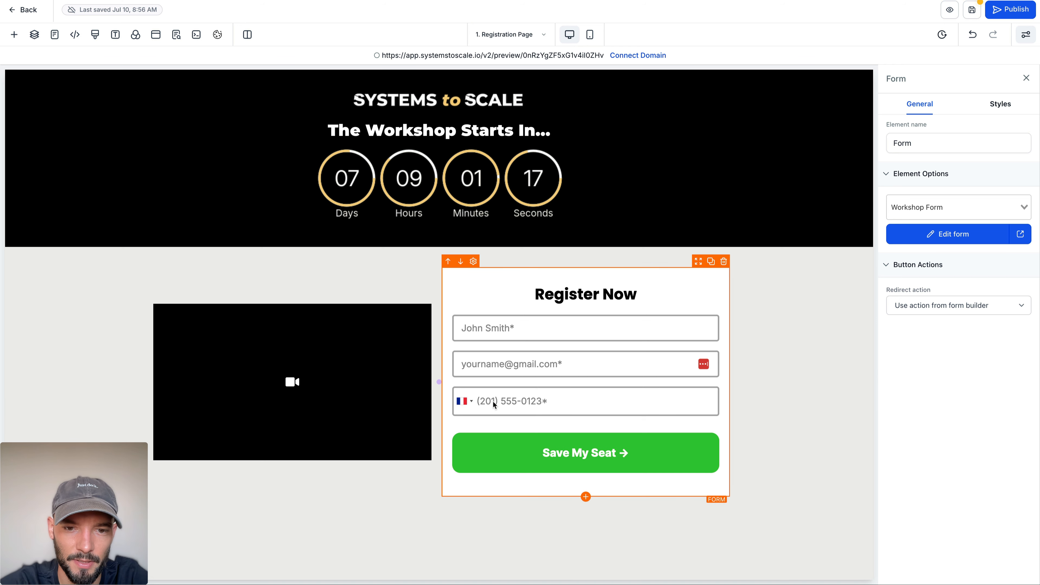
Step: Select the column holding the video and look through the section, row and element types available to add
{"action": "left_click", "coordinate": [108, 346]}
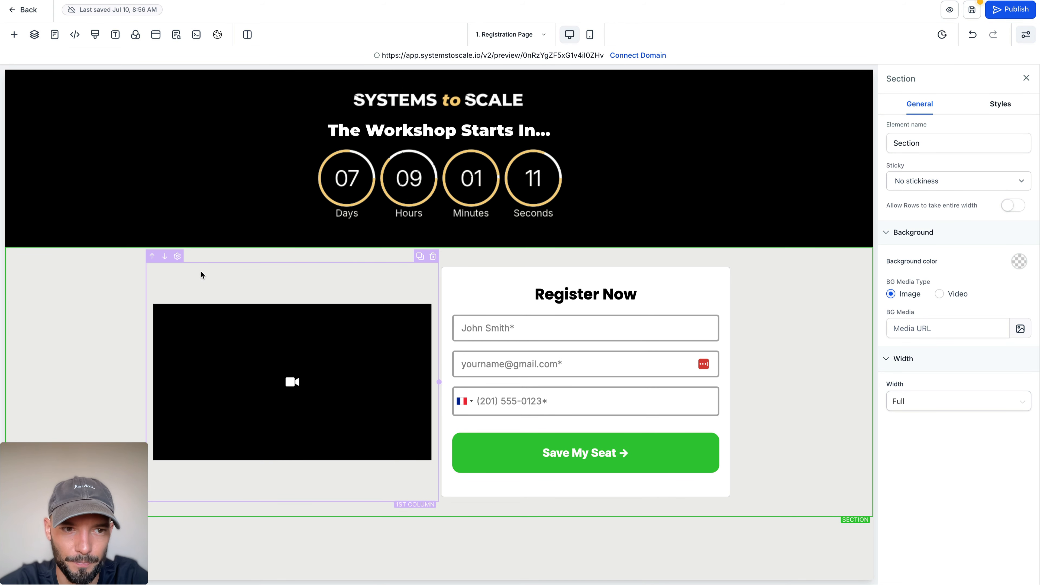
{"action": "left_click", "coordinate": [193, 270]}
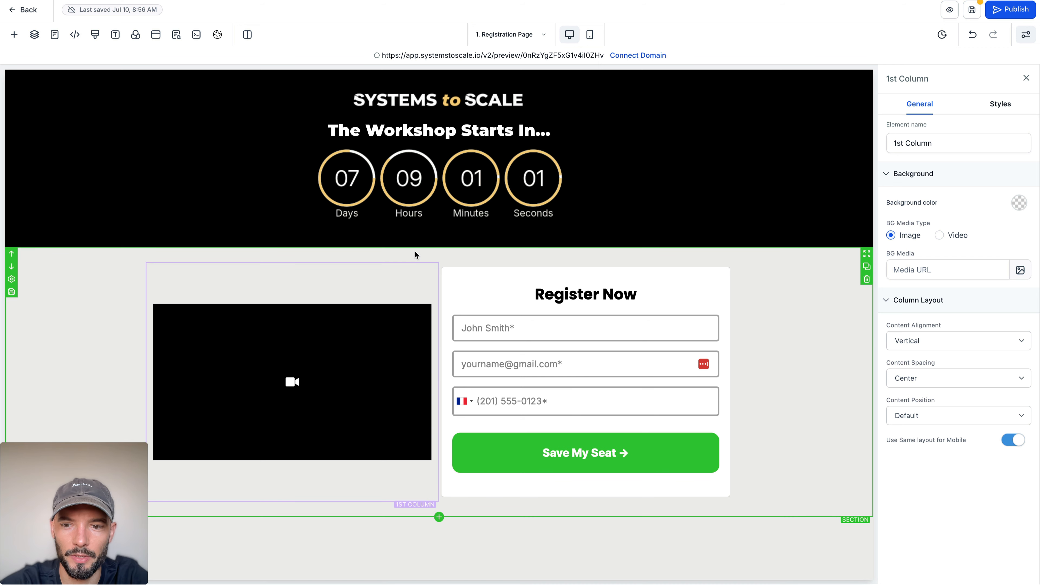
{"action": "left_click", "coordinate": [14, 34]}
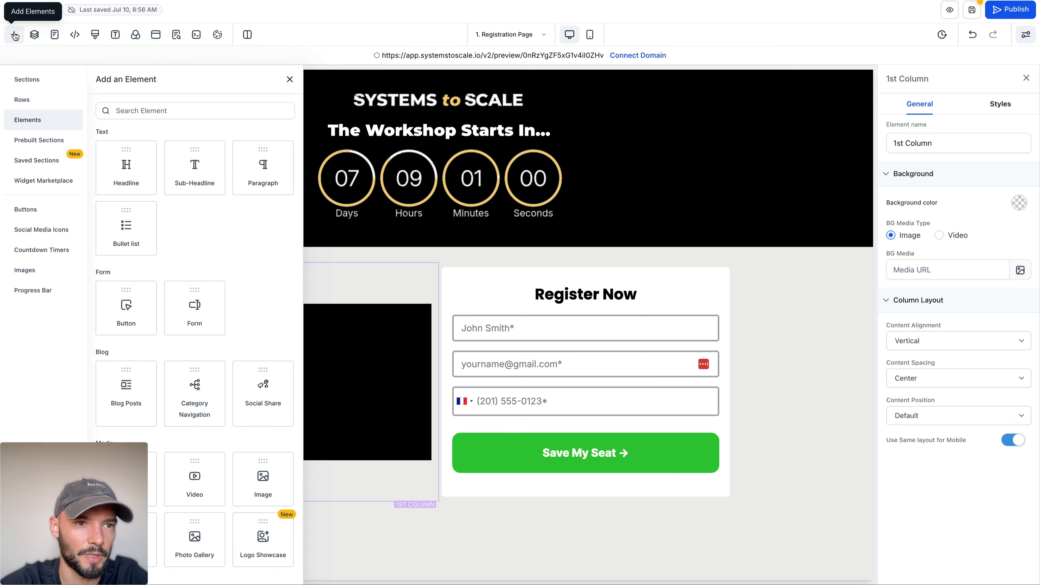
{"action": "left_click", "coordinate": [41, 82]}
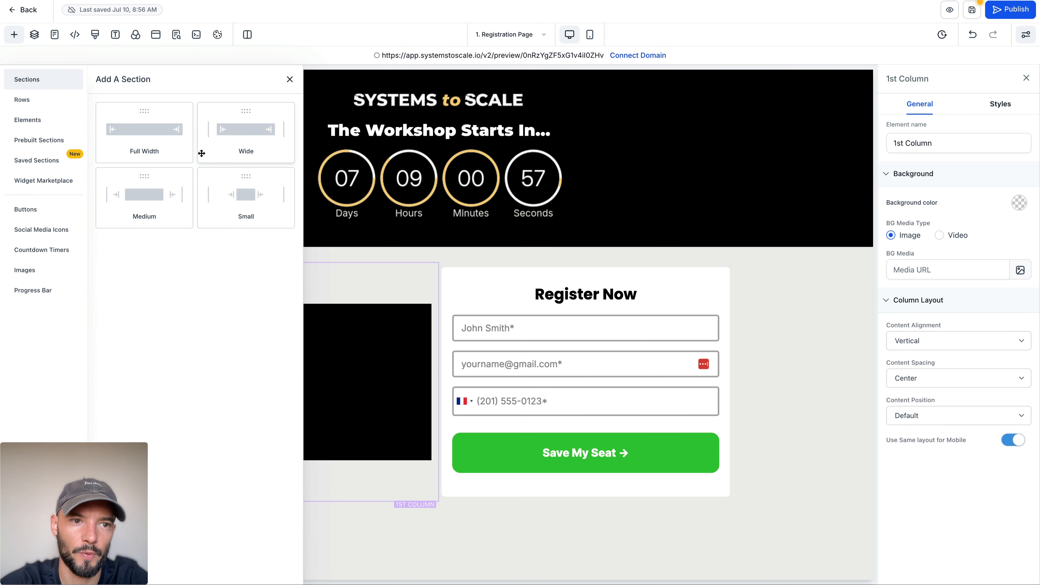
{"action": "left_click", "coordinate": [48, 107]}
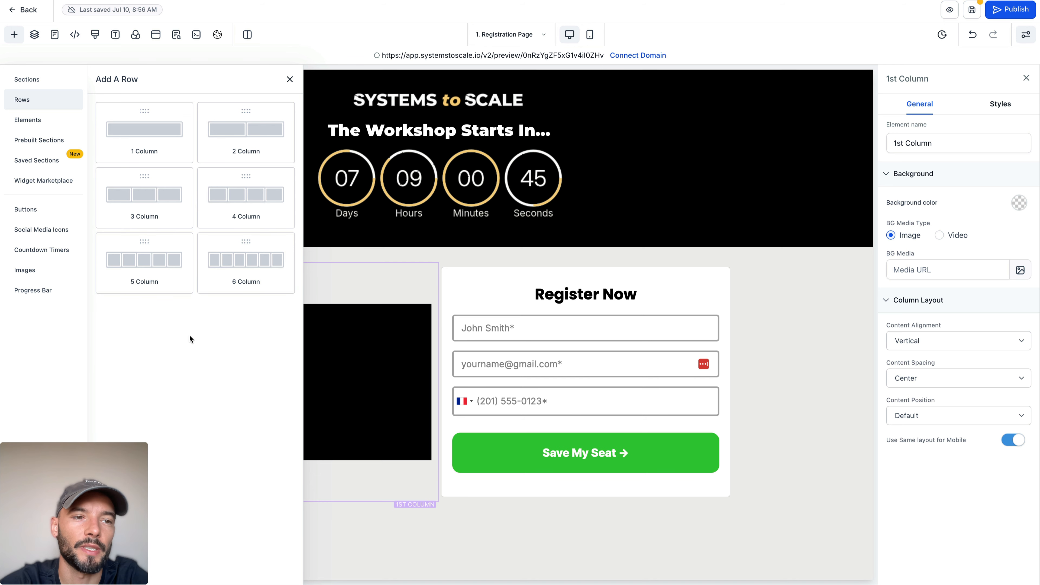
{"action": "left_click", "coordinate": [43, 129]}
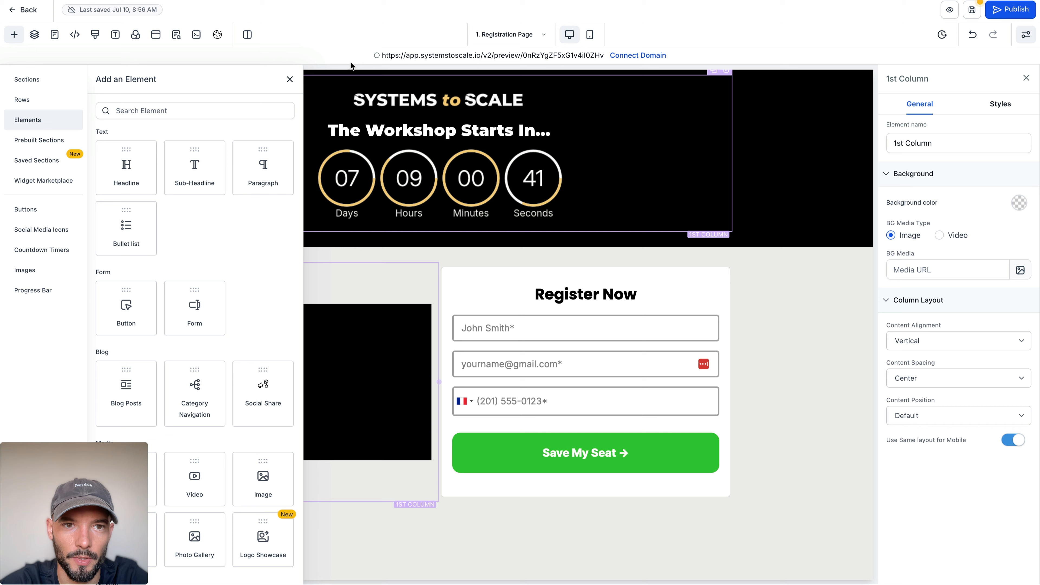
{"action": "left_click", "coordinate": [290, 79]}
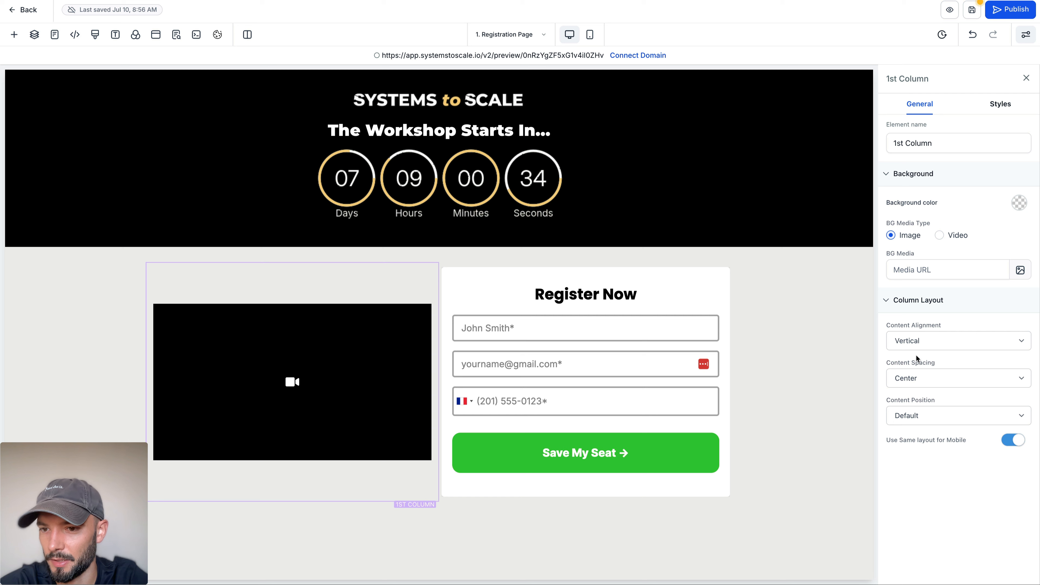
Step: Set the content spacing of the video's column to Left
{"action": "double_click", "coordinate": [907, 363]}
{"action": "left_click", "coordinate": [931, 376]}
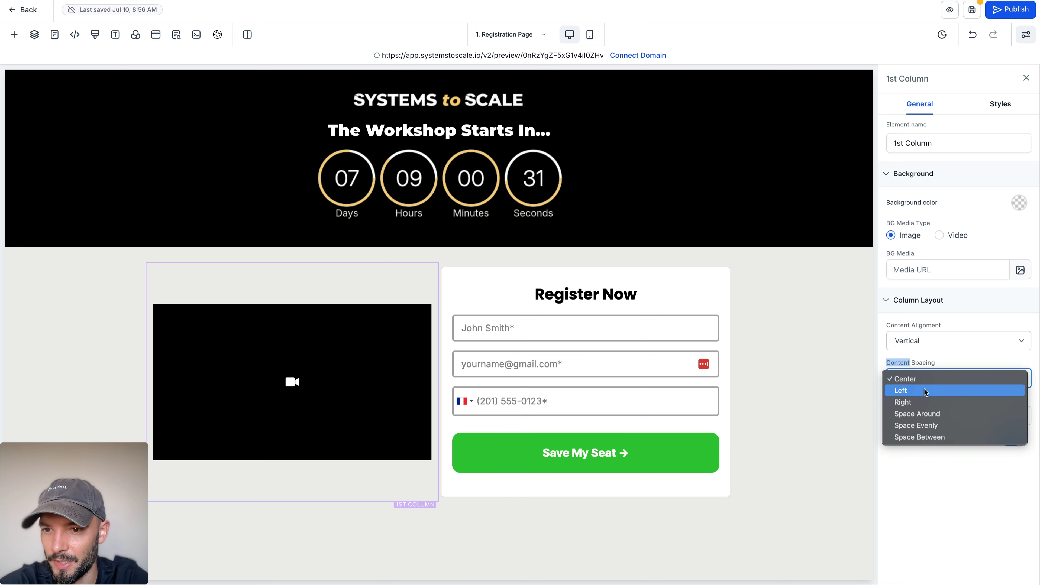
{"action": "left_click", "coordinate": [924, 390]}
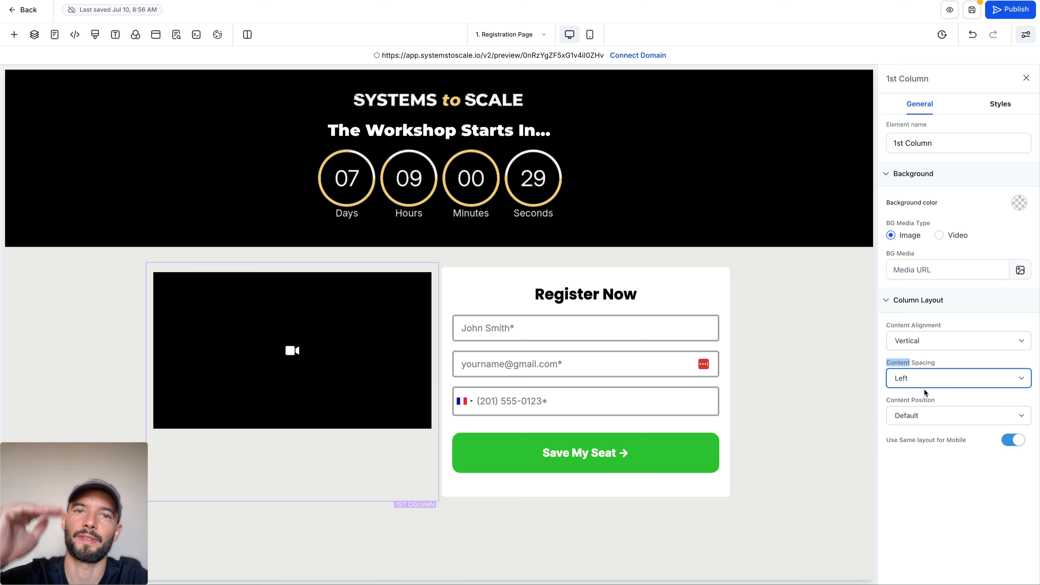
Step: Set the content spacing of the column holding the registration form to Left and save the page
{"action": "left_click", "coordinate": [682, 266]}
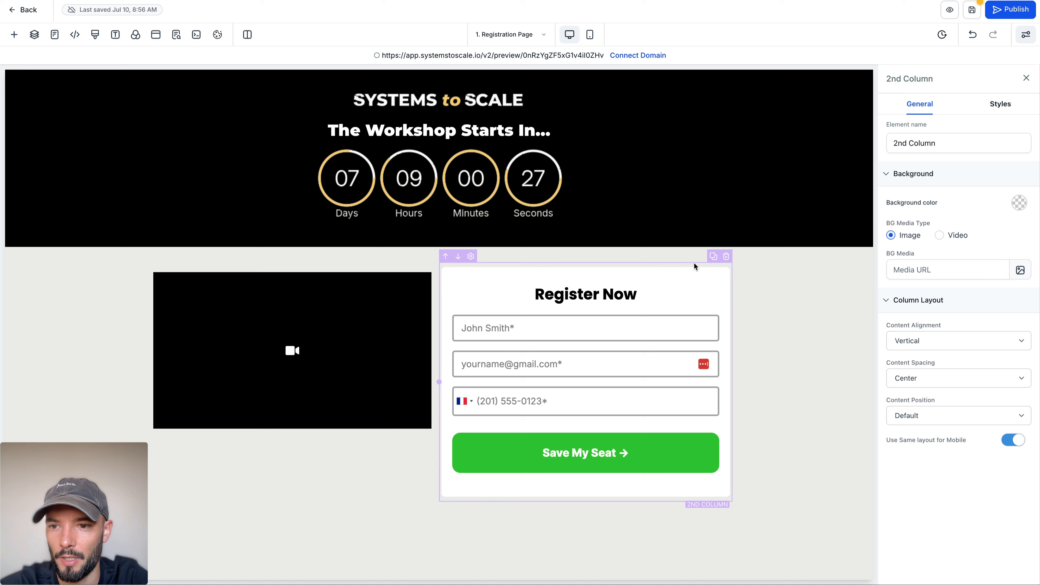
{"action": "left_click", "coordinate": [958, 378]}
{"action": "left_click", "coordinate": [924, 388]}
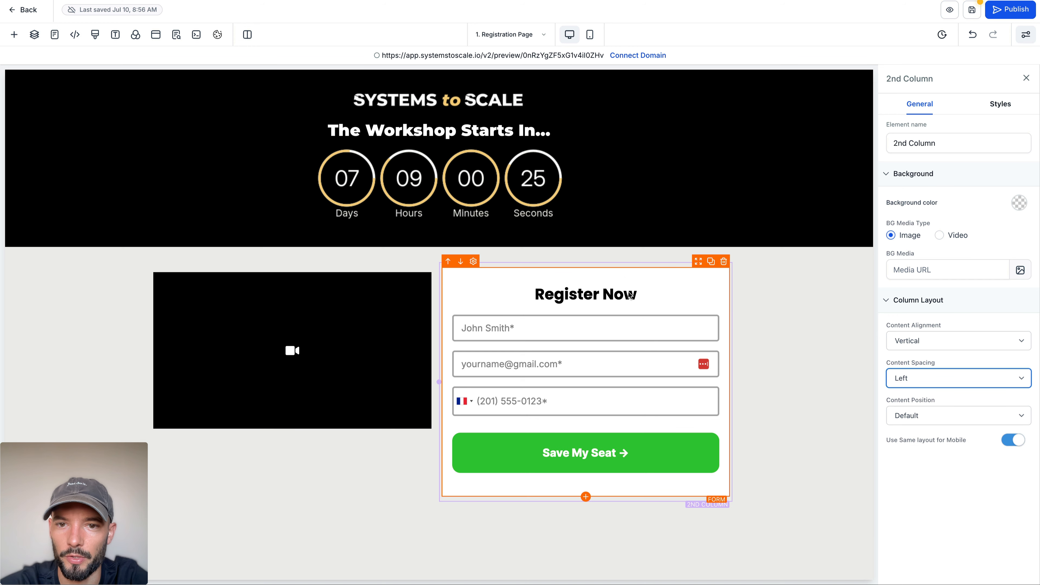
{"action": "left_click", "coordinate": [111, 286]}
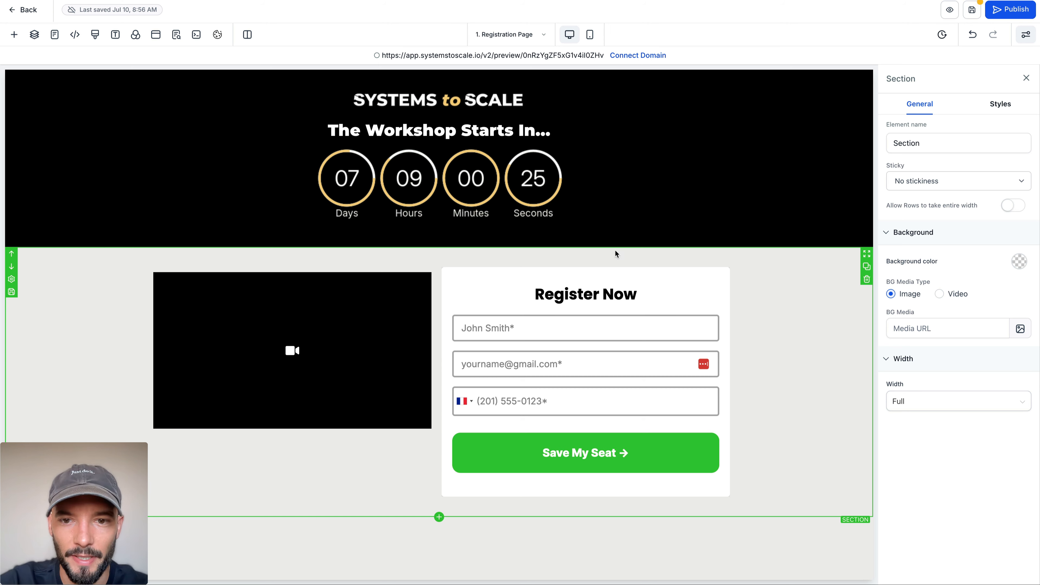
{"action": "left_click", "coordinate": [969, 14]}
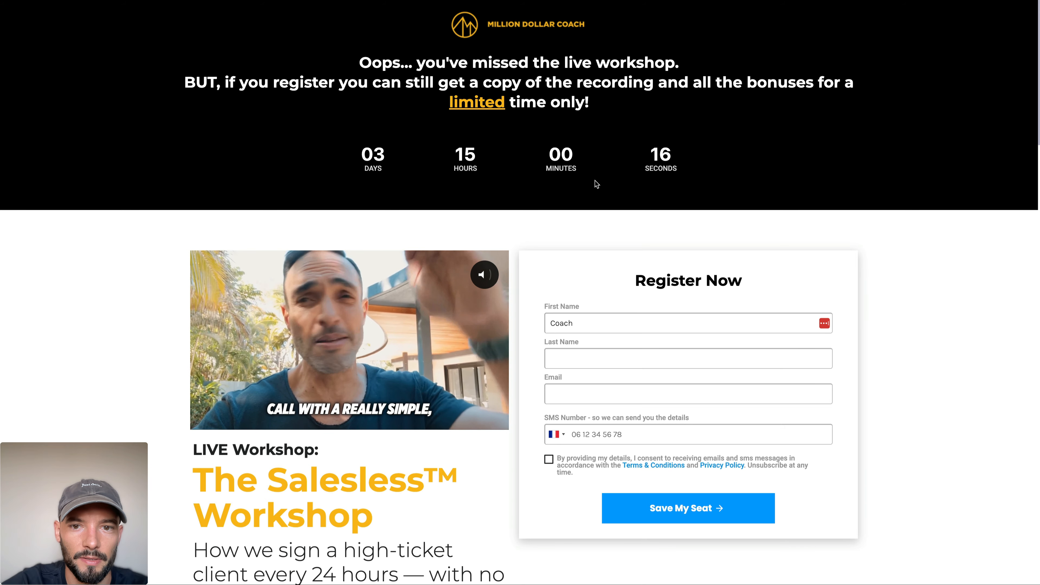
Step: Examine the headings and text placed below the video on the Million Dollar Coach registration page
{"action": "scroll", "coordinate": [595, 181], "scroll_direction": "down", "scroll_amount": 15}
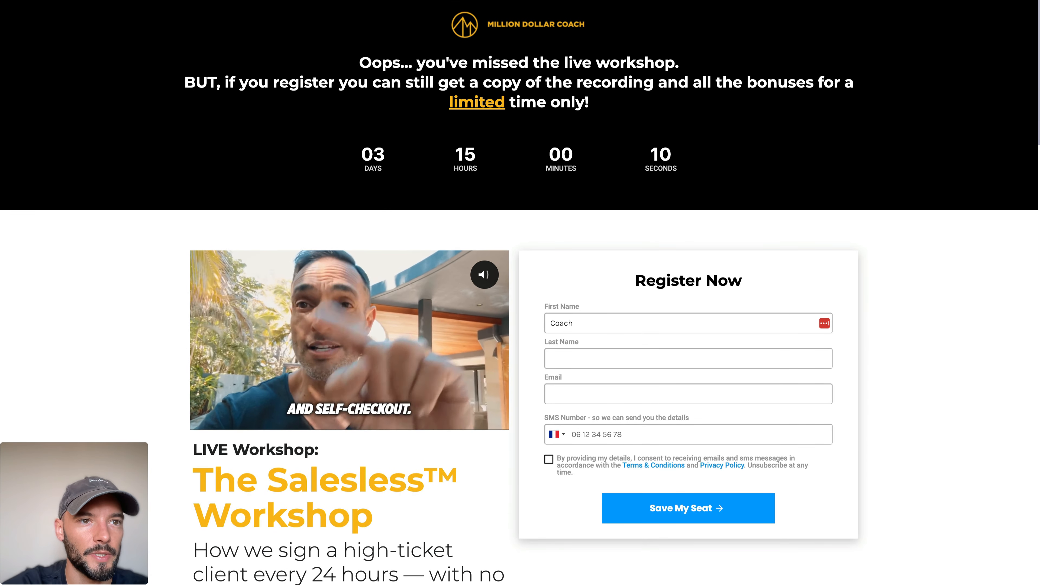
{"action": "scroll", "coordinate": [255, 207], "scroll_direction": "down", "scroll_amount": 6}
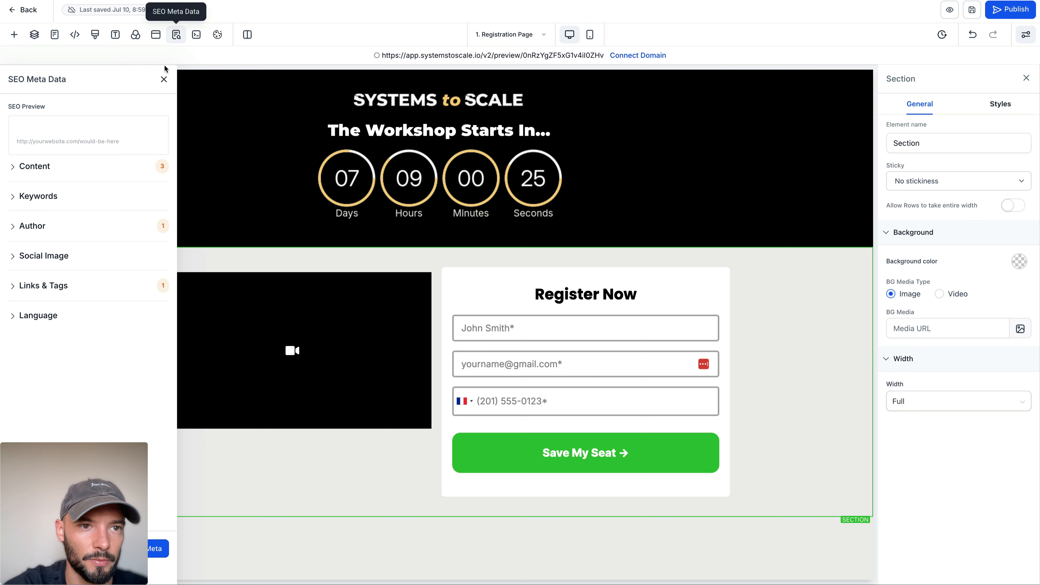
{"action": "left_click", "coordinate": [163, 79]}
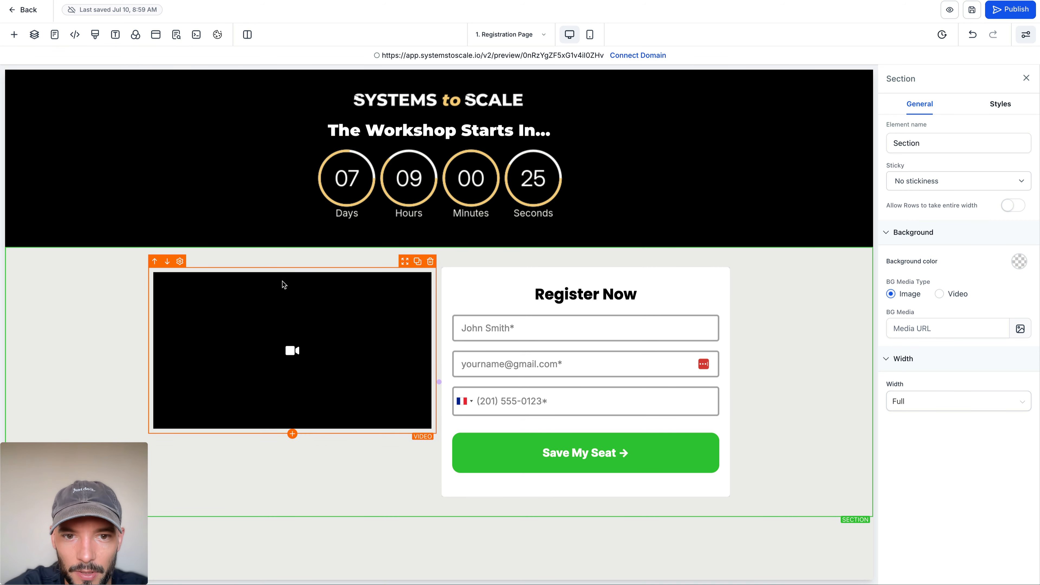
Step: Set the video element's top padding to 0 px
{"action": "left_click", "coordinate": [481, 281]}
{"action": "left_click", "coordinate": [386, 273]}
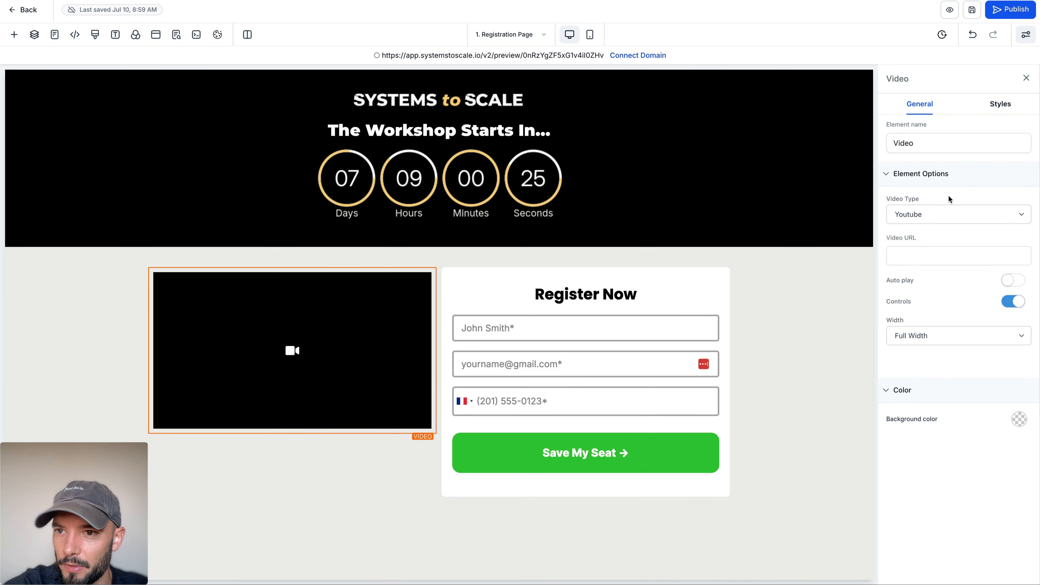
{"action": "left_click", "coordinate": [998, 105]}
{"action": "left_click", "coordinate": [902, 182]}
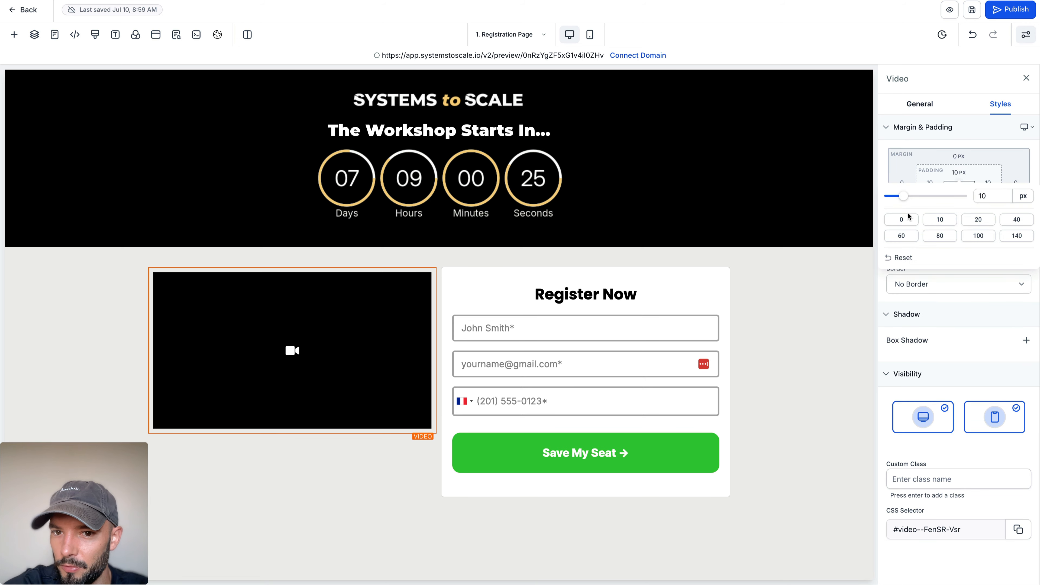
{"action": "left_click", "coordinate": [441, 349]}
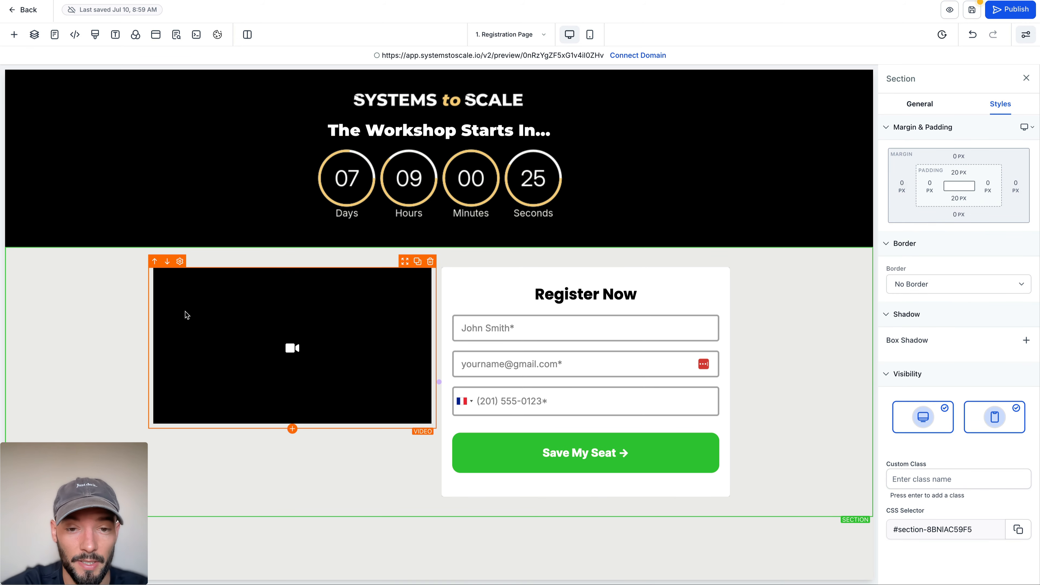
Step: Add a Sub-Headline element directly below the video and align its text left
{"action": "left_click", "coordinate": [292, 430]}
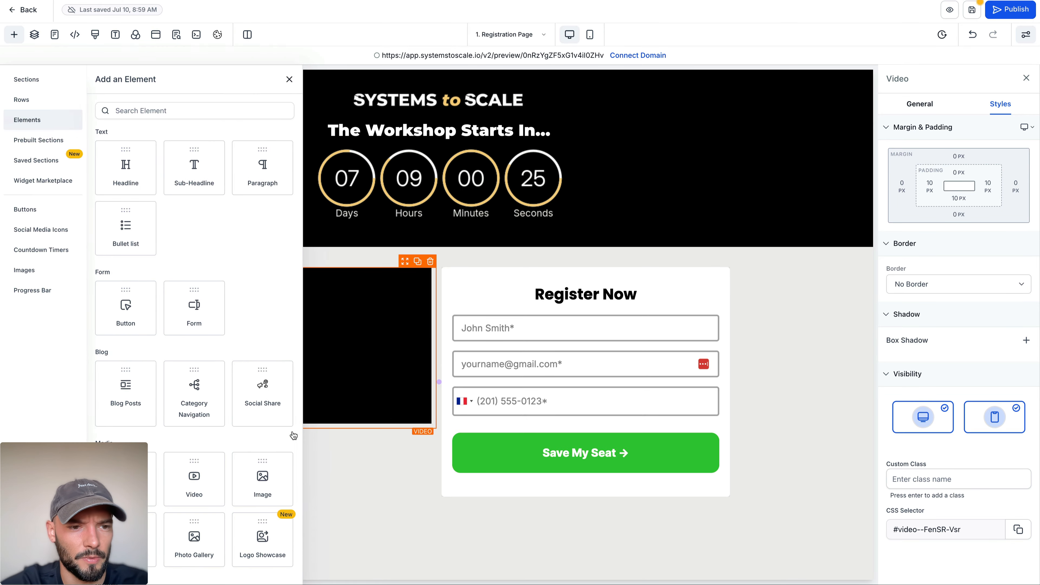
{"action": "left_click", "coordinate": [187, 175]}
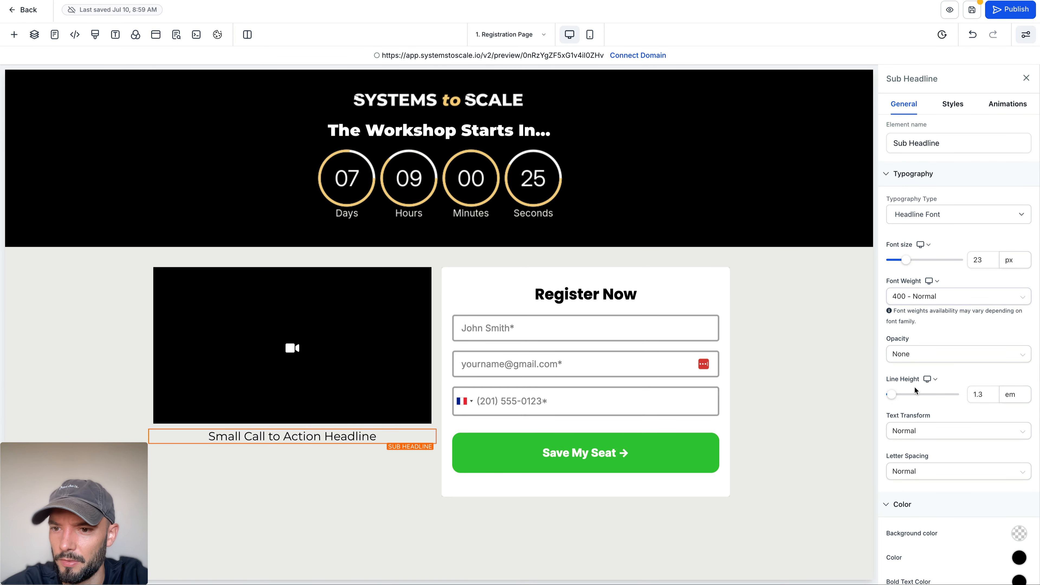
{"action": "left_click", "coordinate": [953, 104]}
{"action": "left_click", "coordinate": [901, 360]}
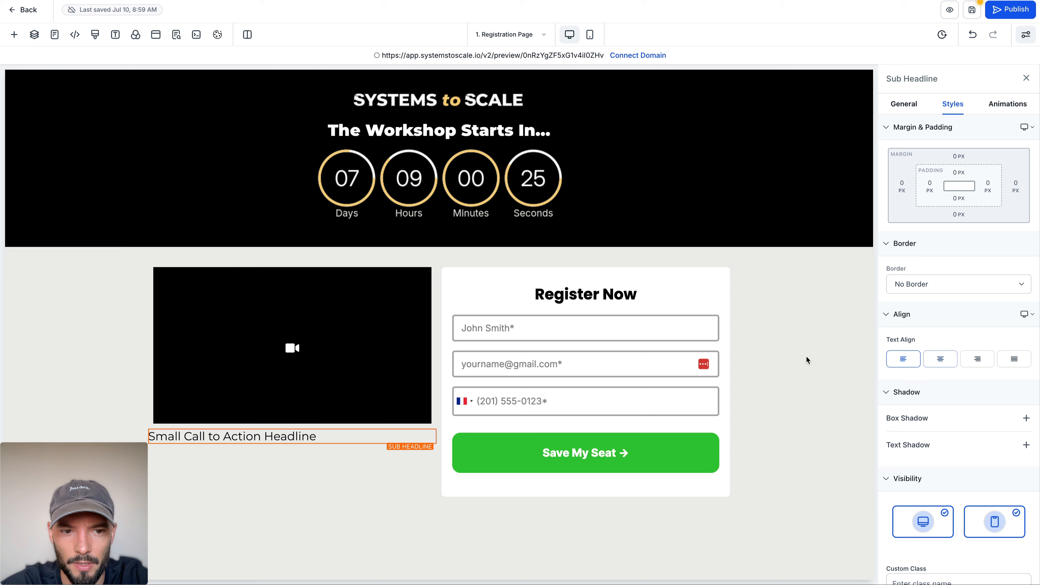
Step: Set the video element's left and right padding to 0 px
{"action": "left_click", "coordinate": [258, 371]}
{"action": "left_click", "coordinate": [929, 186]}
{"action": "left_click", "coordinate": [872, 236]}
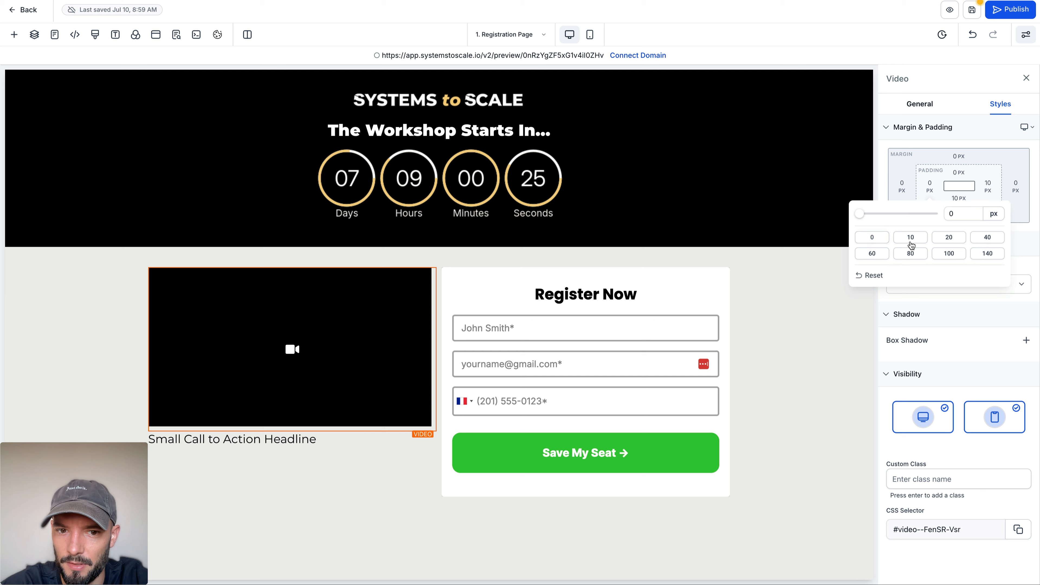
{"action": "left_click", "coordinate": [988, 187]}
{"action": "left_click", "coordinate": [857, 238]}
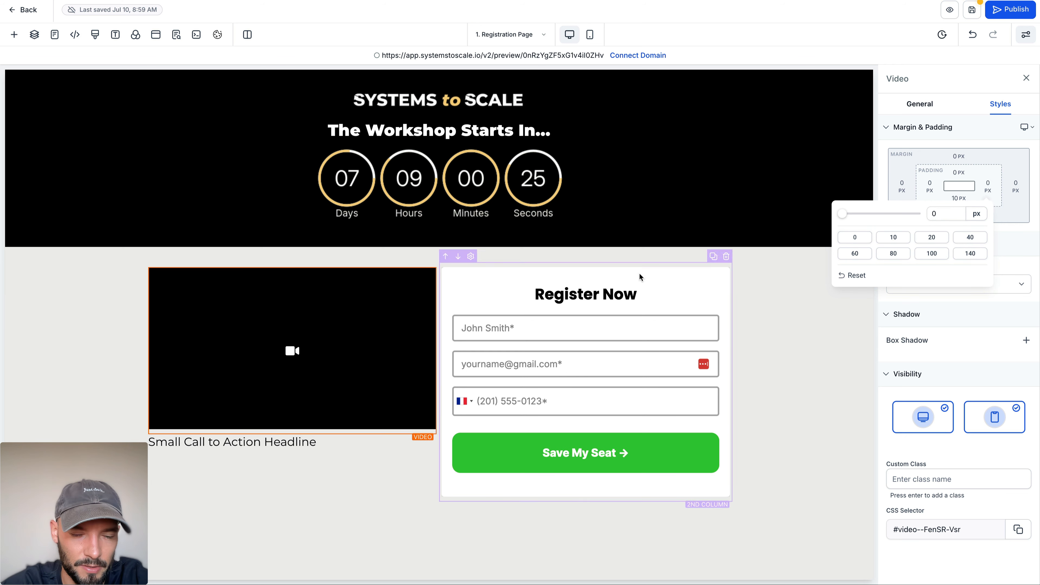
{"action": "left_click", "coordinate": [106, 323]}
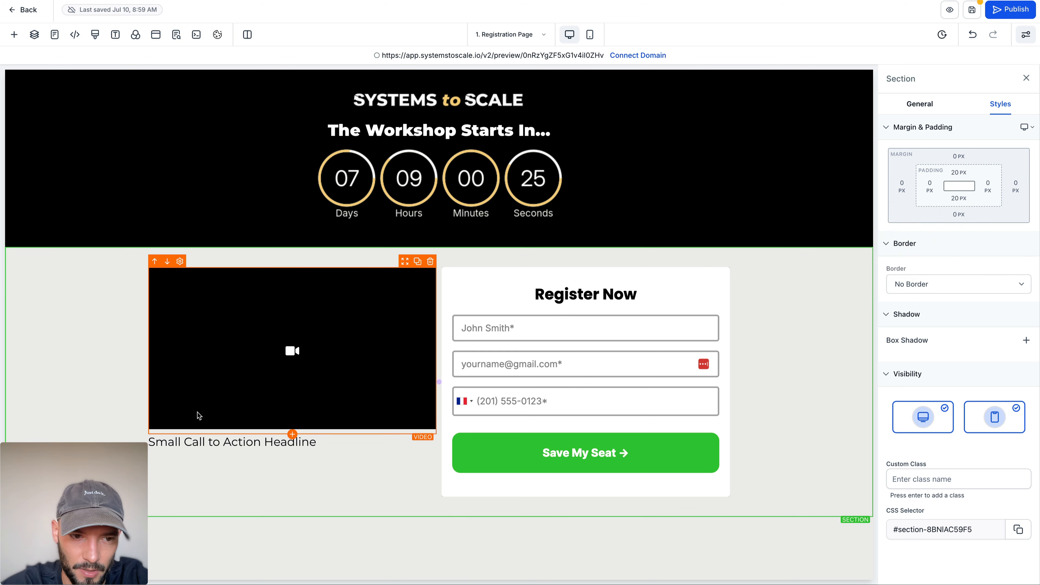
Step: Replace the sub-headline text below the video with "LIVE WORKSHOP" and make it bold
{"action": "left_click", "coordinate": [224, 443]}
{"action": "triple_click", "coordinate": [224, 443]}
{"action": "type", "text": "LIV"}
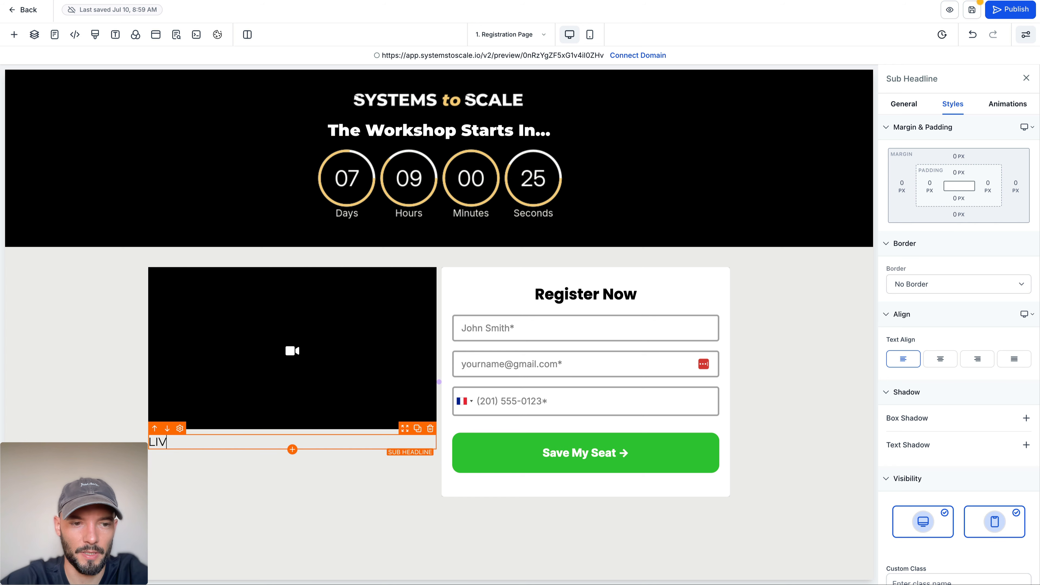
{"action": "type", "text": "E WORKSHOP"}
{"action": "key", "text": "ctrl+a"}
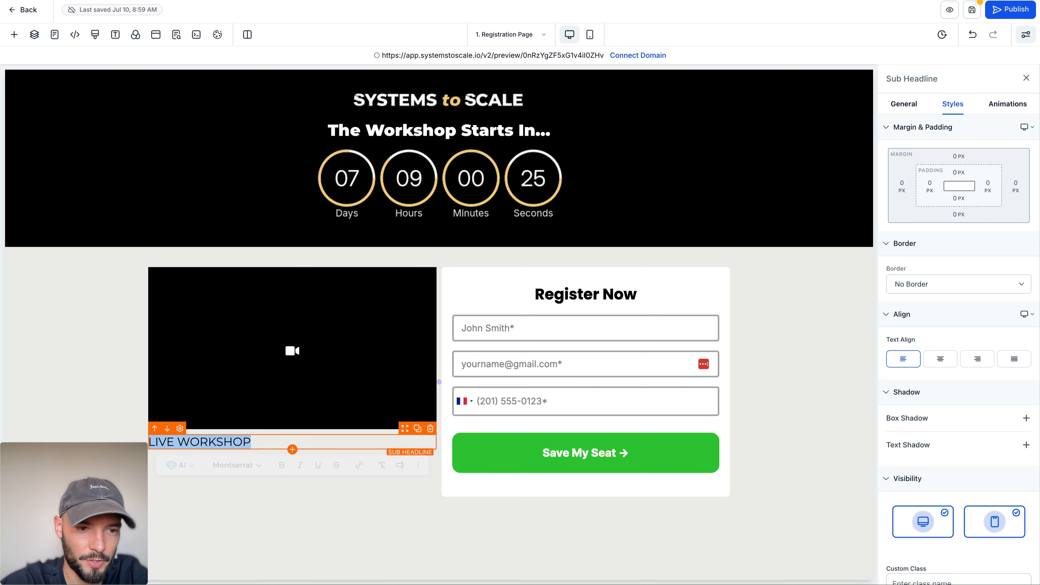
{"action": "key", "text": "ctrl+b"}
{"action": "left_click", "coordinate": [95, 354]}
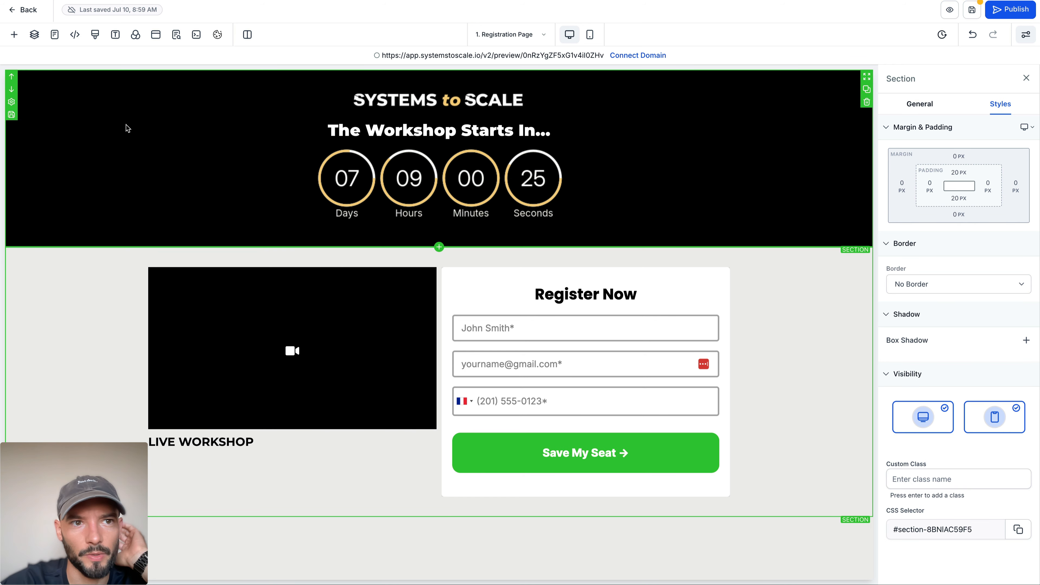
Step: Set the page's headline font to Poppins and its content font to Roboto
{"action": "left_click", "coordinate": [115, 35]}
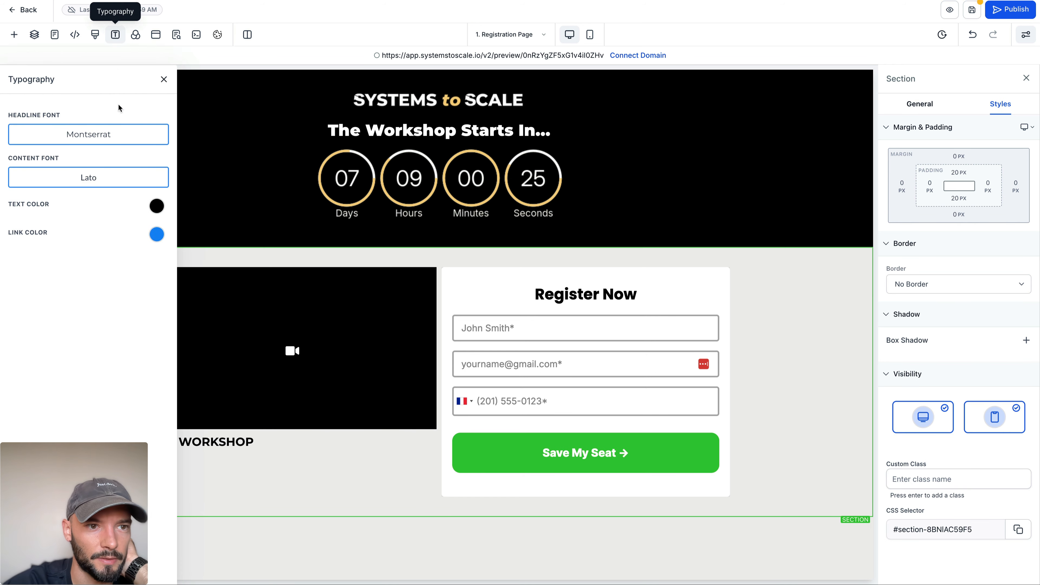
{"action": "left_click", "coordinate": [101, 144]}
{"action": "left_click", "coordinate": [482, 255]}
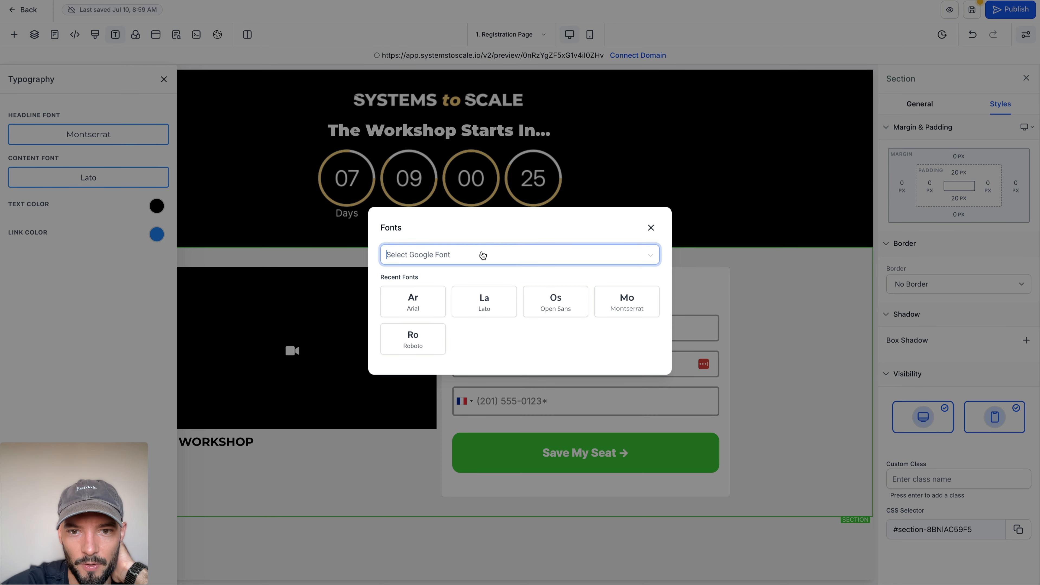
{"action": "left_click", "coordinate": [433, 384]}
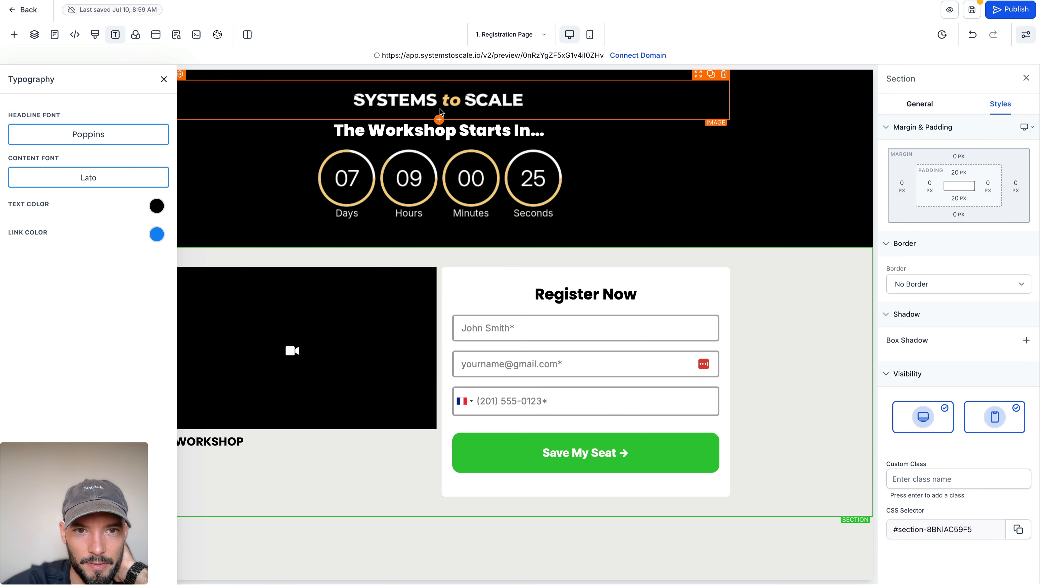
{"action": "left_click", "coordinate": [99, 178]}
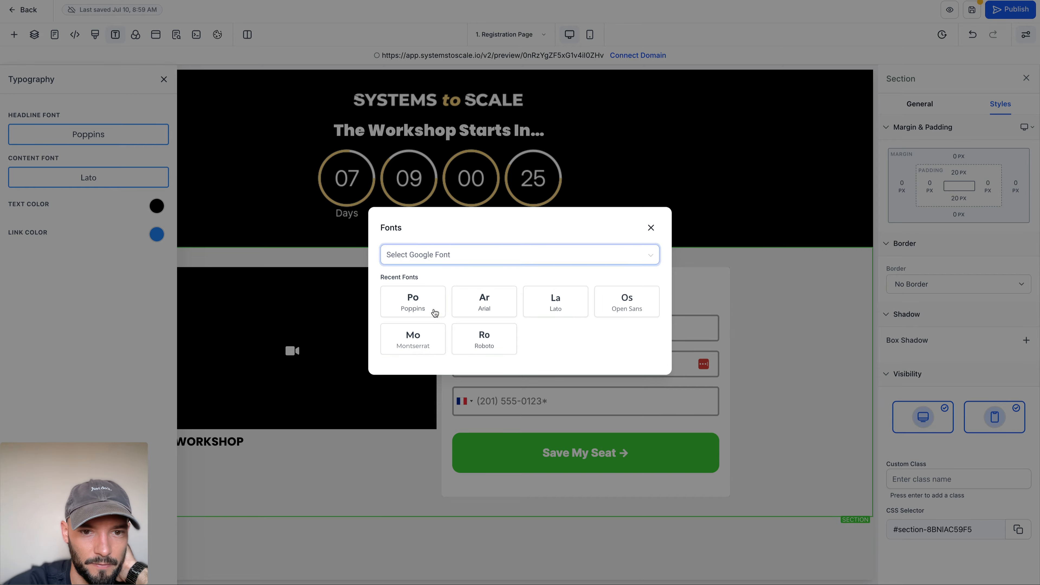
{"action": "left_click", "coordinate": [414, 336]}
{"action": "left_click", "coordinate": [95, 175]}
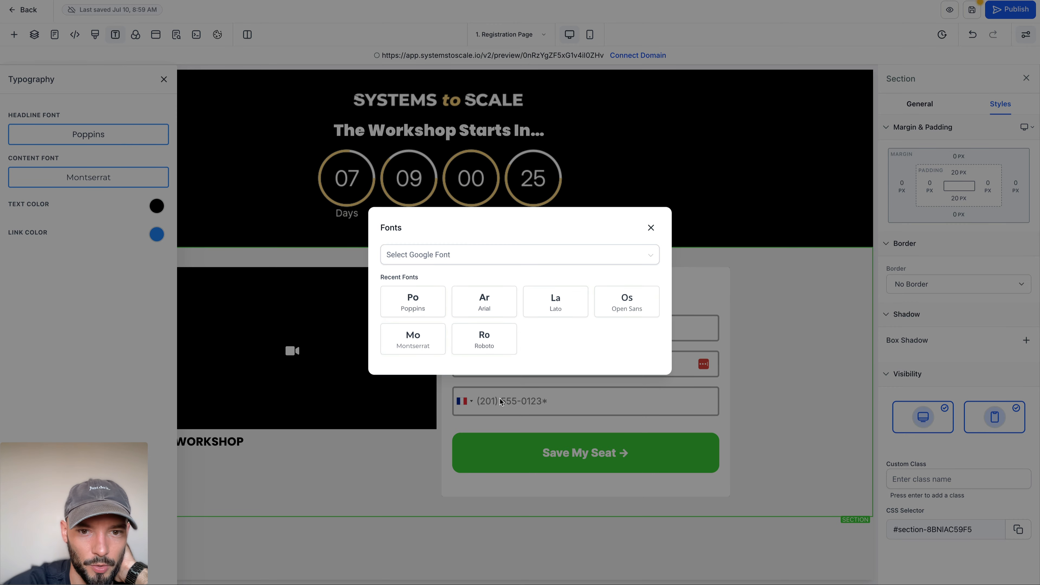
{"action": "left_click", "coordinate": [505, 351]}
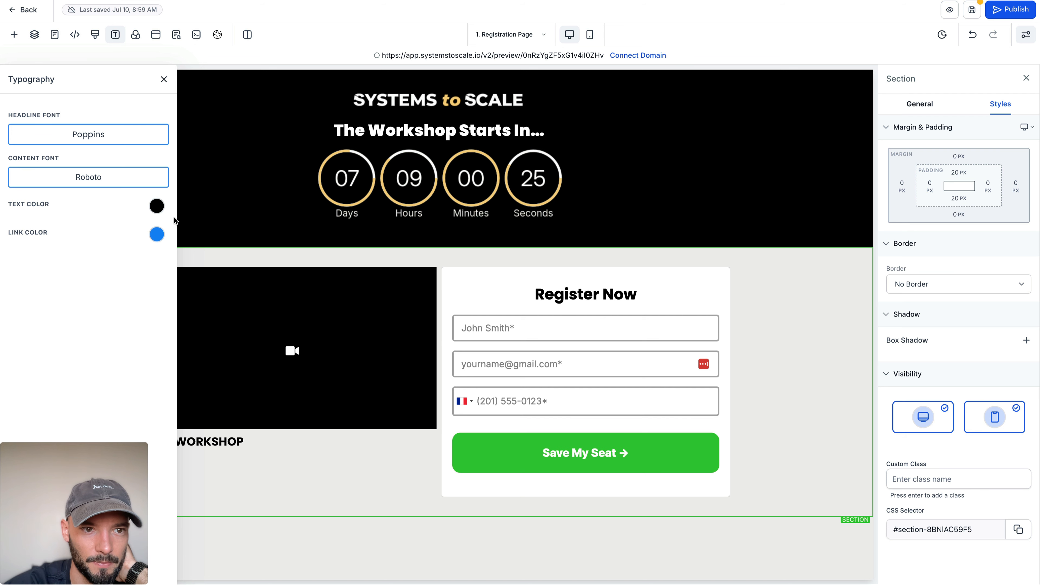
Step: Add a custom colour named Dark with hex value #333333 as the page's text colour
{"action": "left_click", "coordinate": [156, 208]}
{"action": "left_click", "coordinate": [102, 296]}
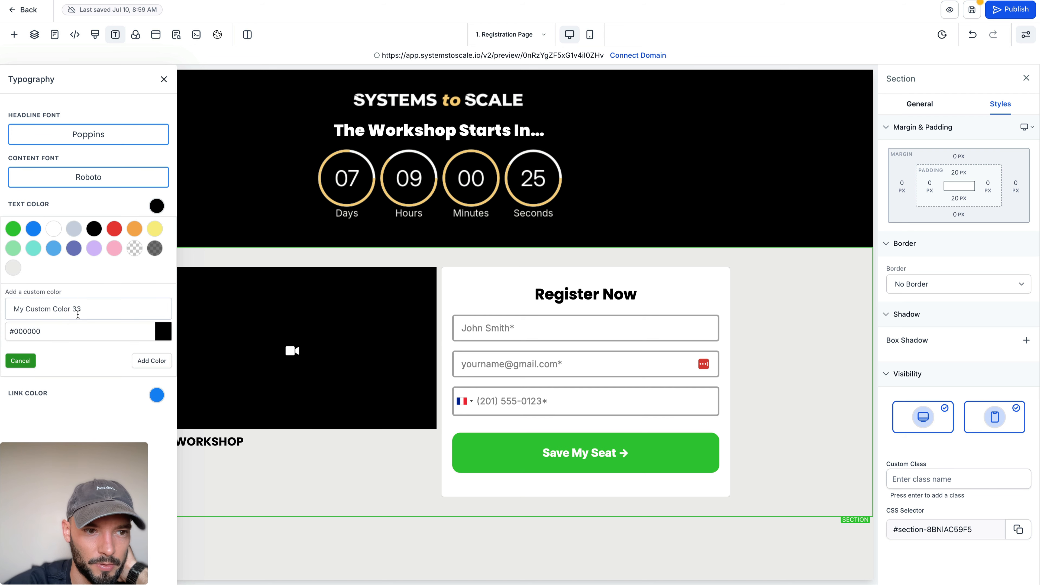
{"action": "double_click", "coordinate": [42, 331]}
{"action": "type", "text": "333333"}
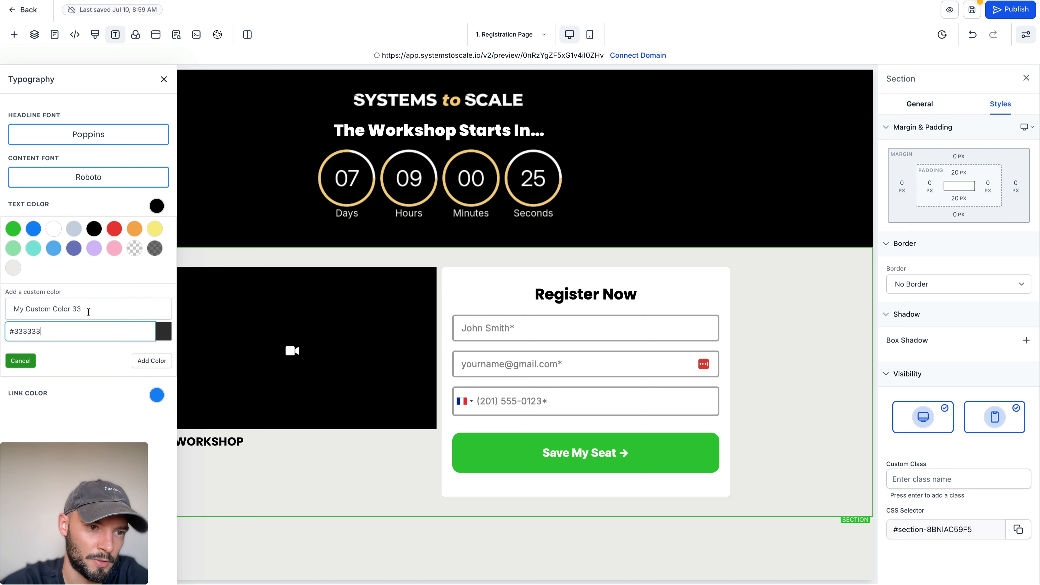
{"action": "triple_click", "coordinate": [89, 312]}
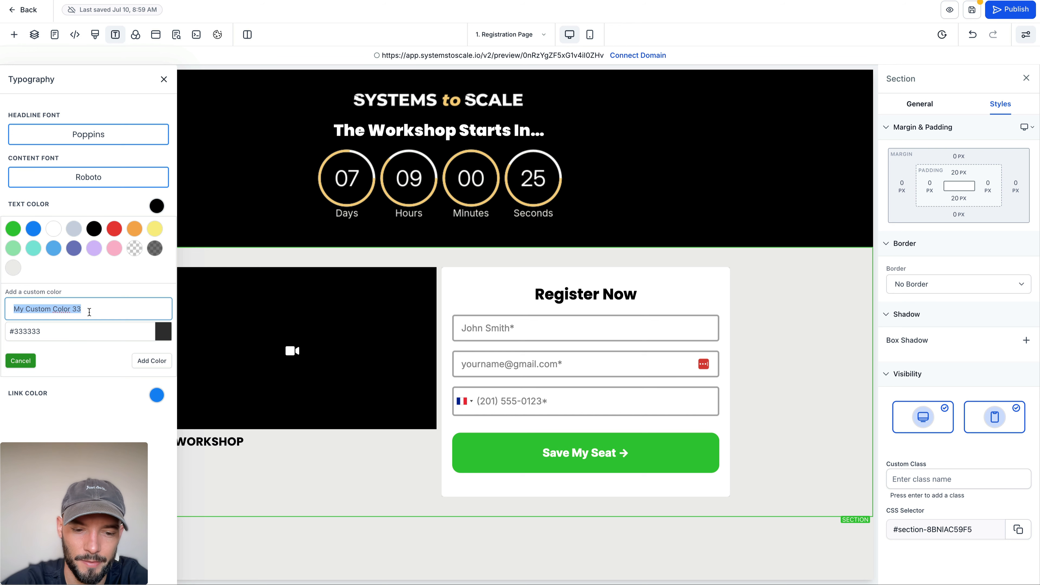
{"action": "type", "text": "Dark"}
{"action": "left_click", "coordinate": [151, 360]}
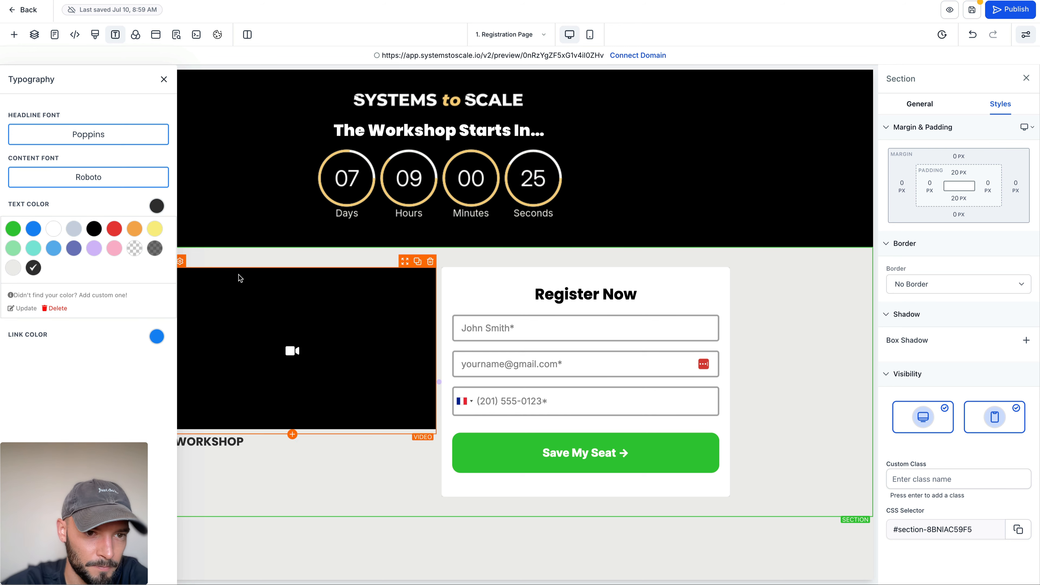
{"action": "left_click", "coordinate": [247, 258]}
{"action": "left_click", "coordinate": [115, 35]}
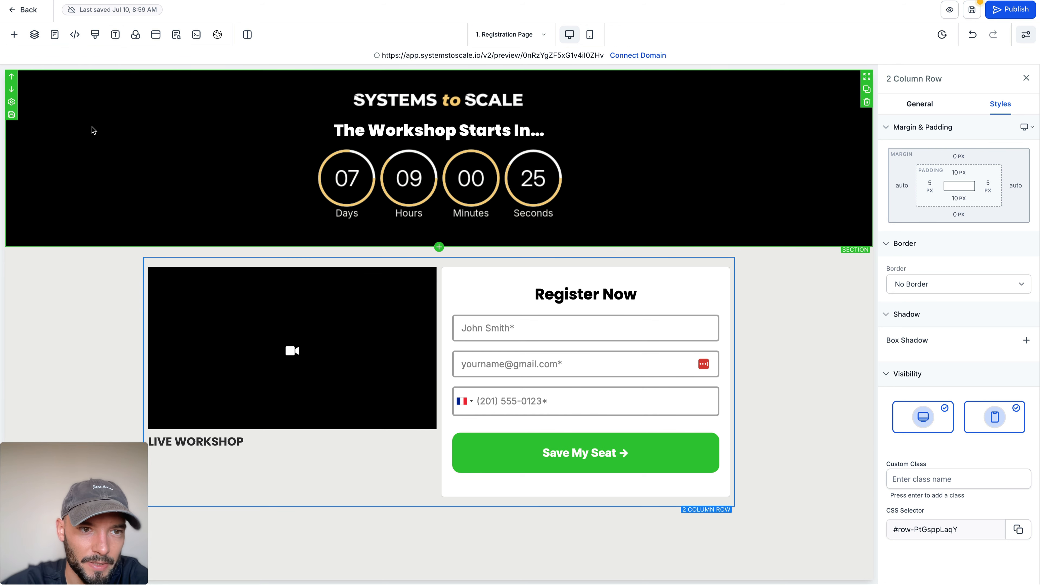
Step: Try the custom Dark colour as the countdown header section's background and return it to black
{"action": "left_click", "coordinate": [108, 131]}
{"action": "left_click", "coordinate": [920, 104]}
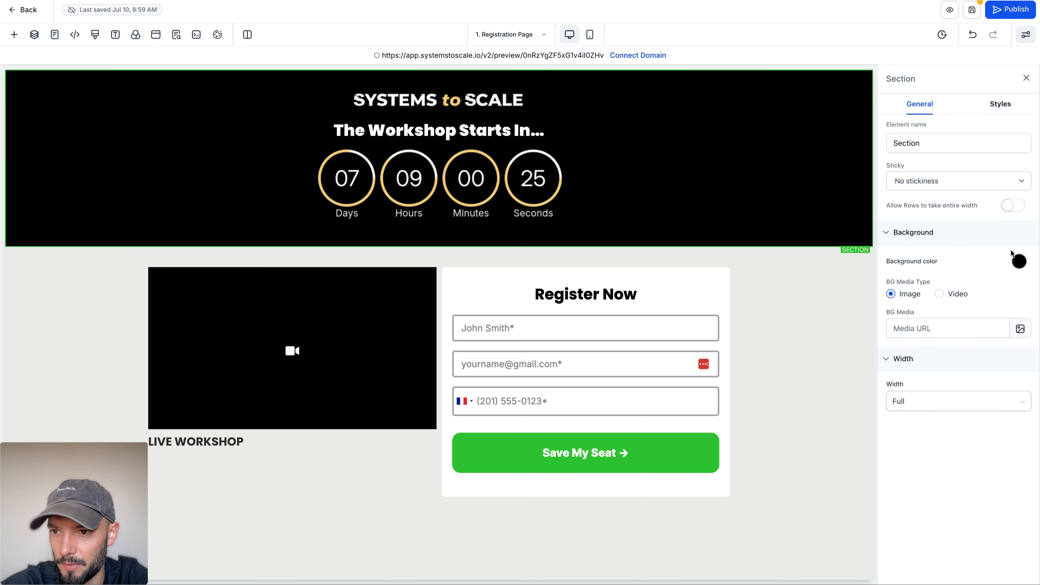
{"action": "left_click", "coordinate": [1019, 262]}
{"action": "left_click", "coordinate": [952, 321]}
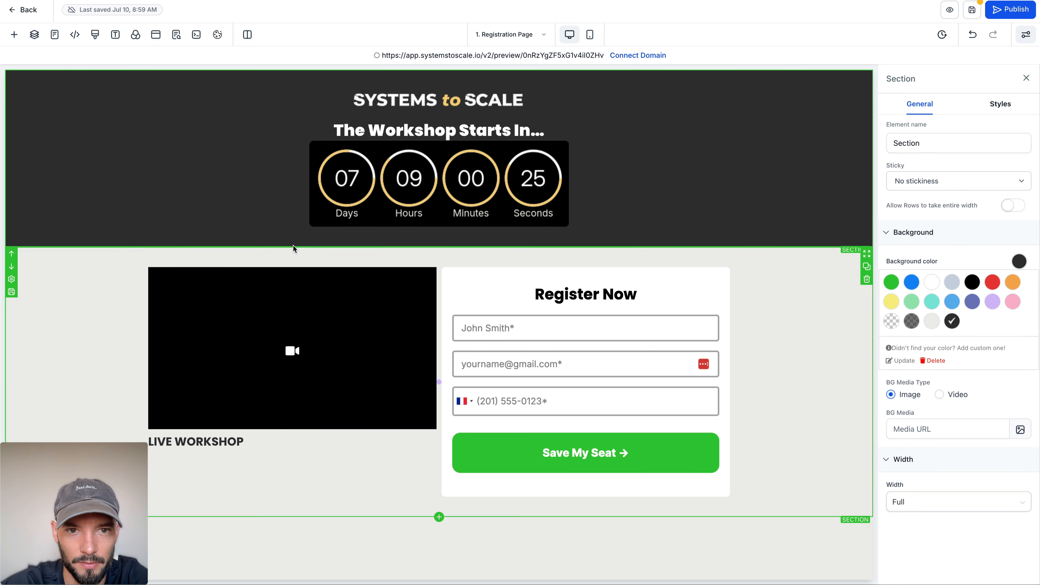
{"action": "left_click", "coordinate": [978, 285]}
{"action": "left_click", "coordinate": [93, 344]}
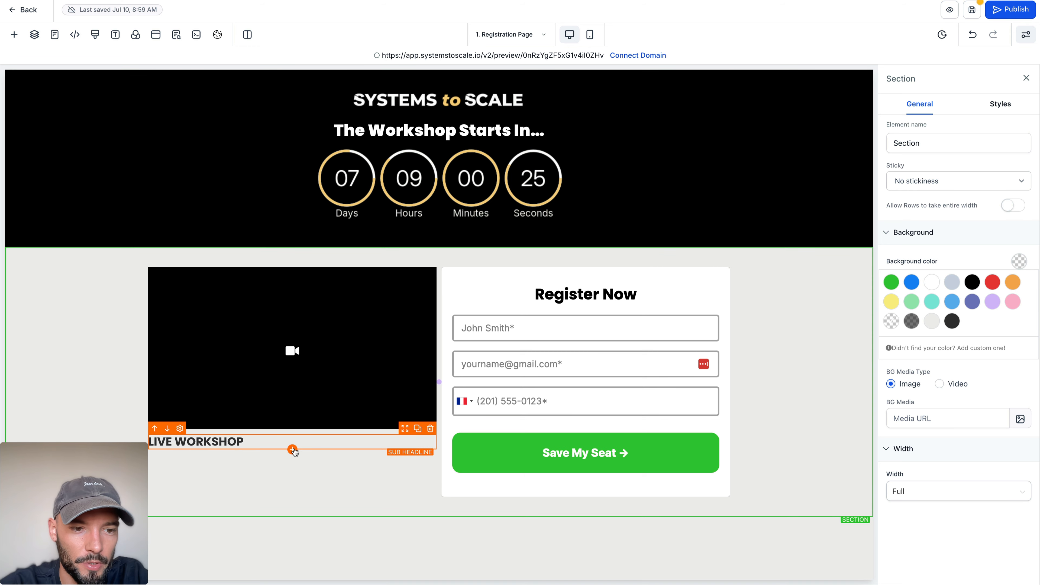
Step: Add a headline element directly below the "LIVE WORKSHOP" sub-headline and left-align its text
{"action": "left_click", "coordinate": [294, 452]}
{"action": "left_click", "coordinate": [130, 171]}
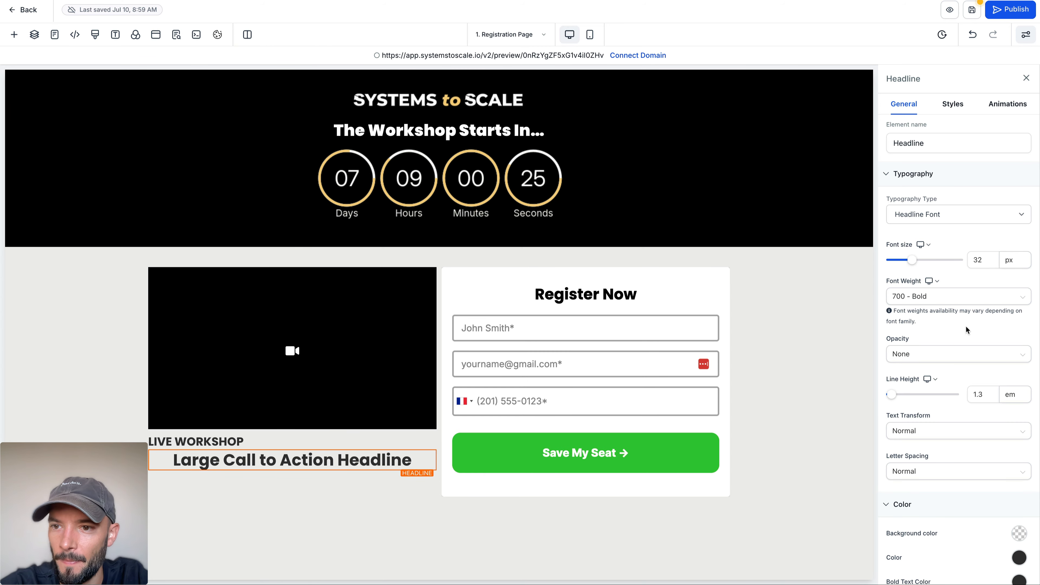
{"action": "left_click", "coordinate": [952, 103]}
{"action": "left_click", "coordinate": [904, 104]}
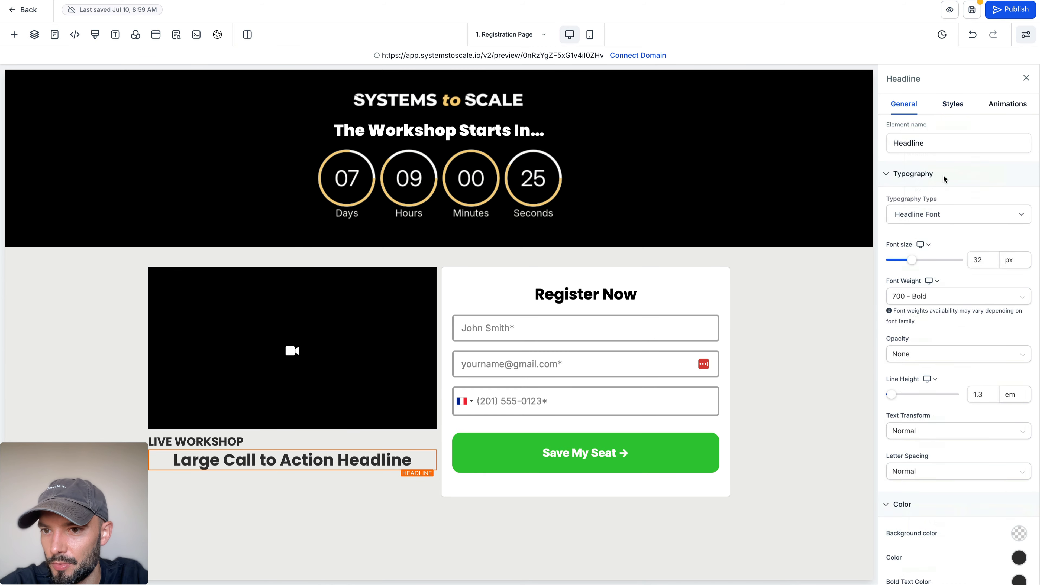
{"action": "scroll", "coordinate": [948, 218], "scroll_direction": "down", "scroll_amount": 5}
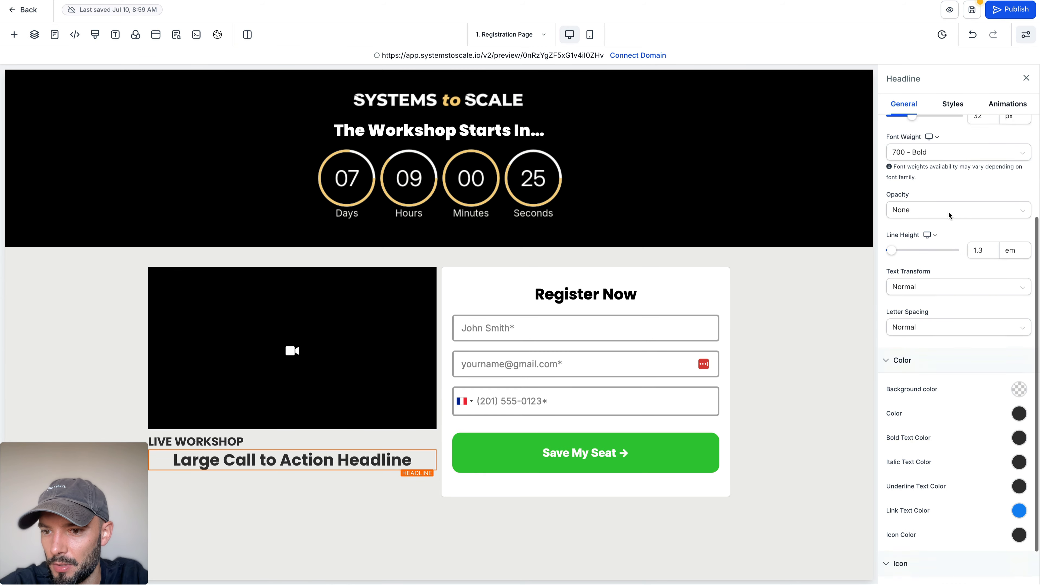
{"action": "left_click", "coordinate": [952, 105]}
{"action": "left_click", "coordinate": [908, 359]}
Step: Replace the new headline's placeholder text with "The Headline Of Your Workshop"
{"action": "double_click", "coordinate": [328, 462]}
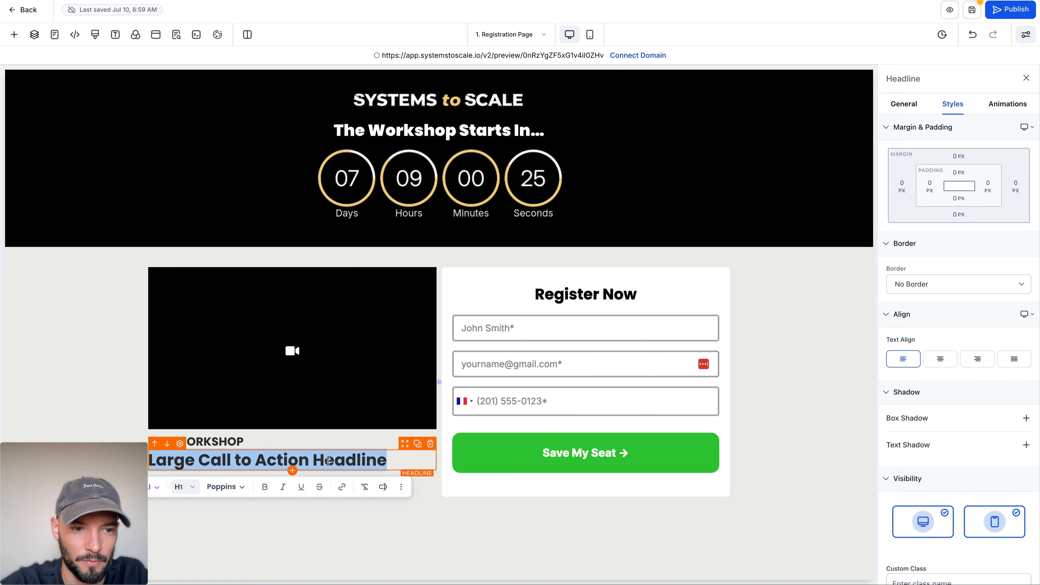
{"action": "type", "text": "The"}
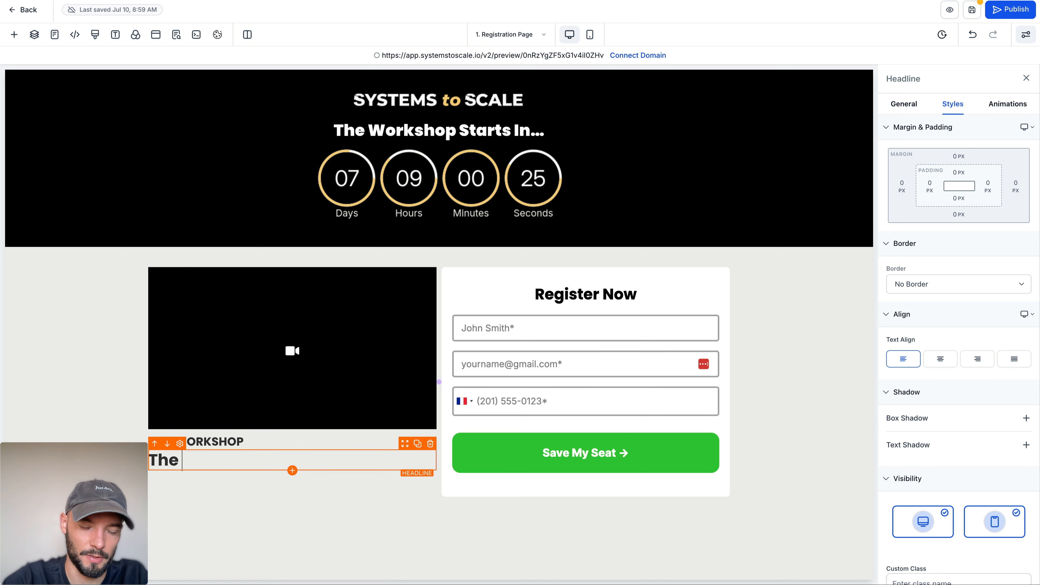
{"action": "type", "text": " Headline"}
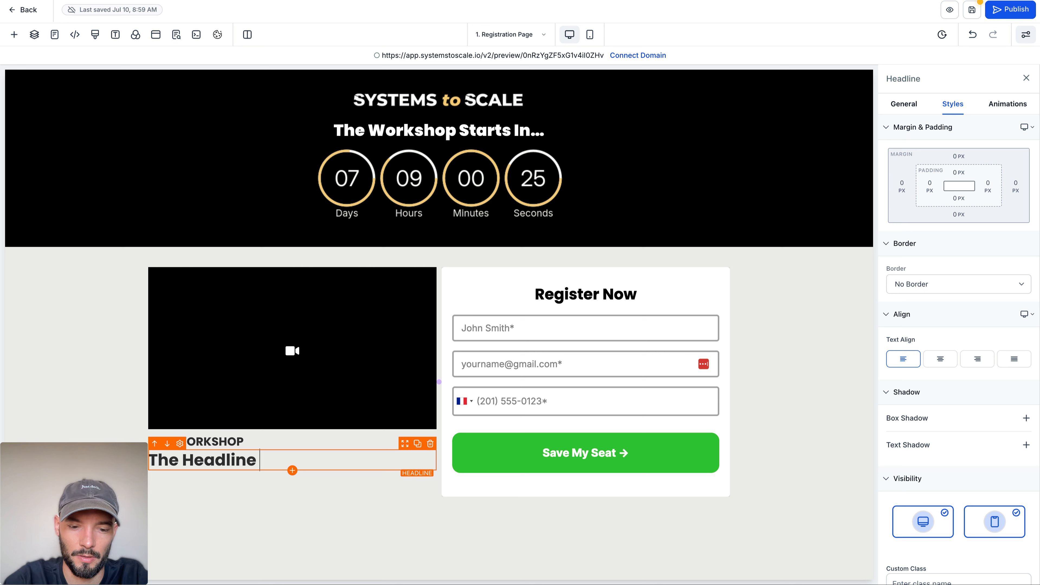
{"action": "type", "text": "Of Your Workshop"}
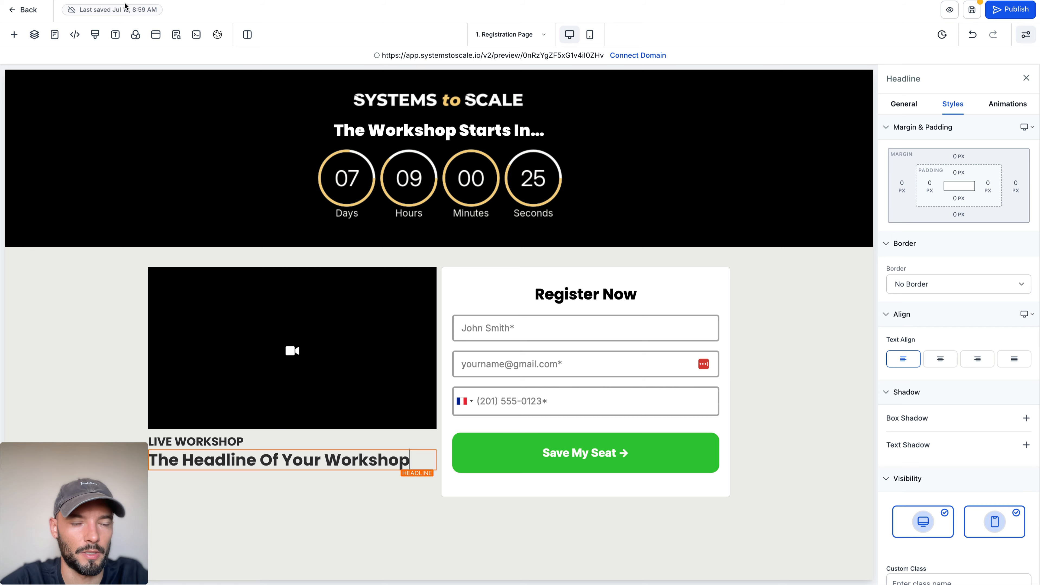
Step: Search Google for the trademark symbol and add ™ to the end of the workshop headline
{"action": "key", "text": "super+t"}
{"action": "type", "text": "trademark"}
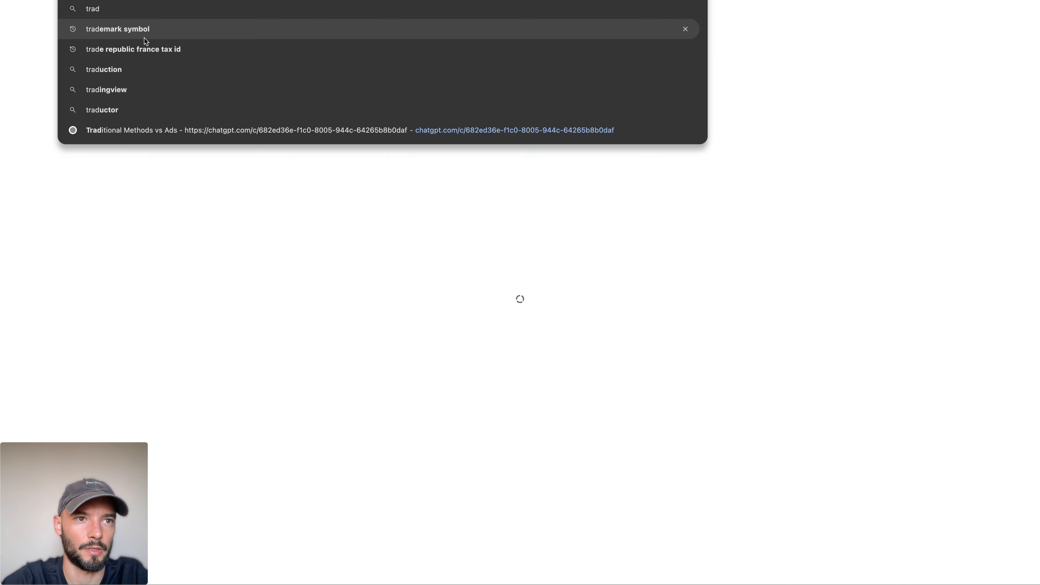
{"action": "key", "text": "Return"}
{"action": "left_click", "coordinate": [164, 24]}
{"action": "type", "text": "sy"}
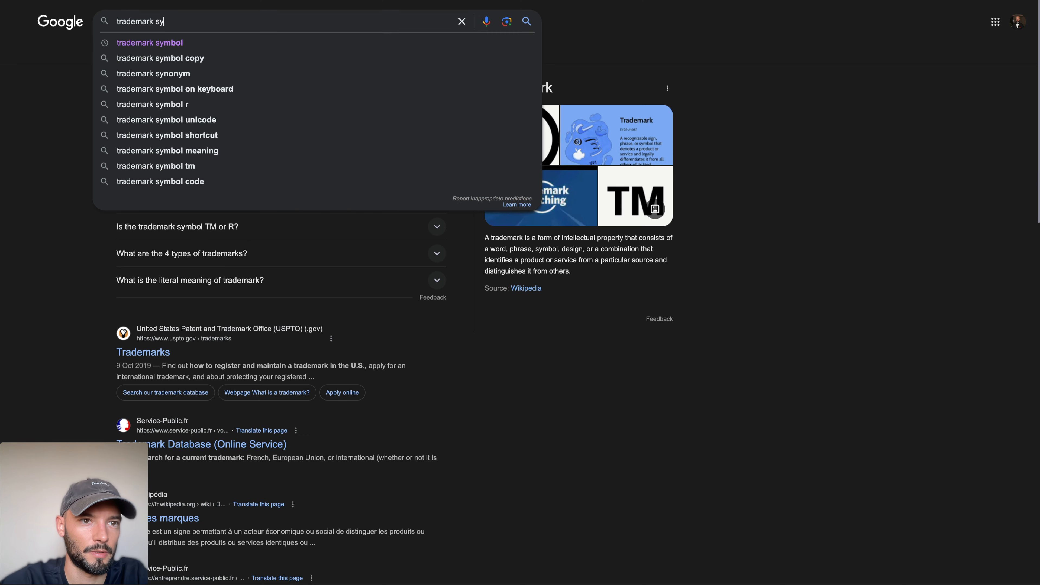
{"action": "key", "text": "Down"}
{"action": "key", "text": "Return"}
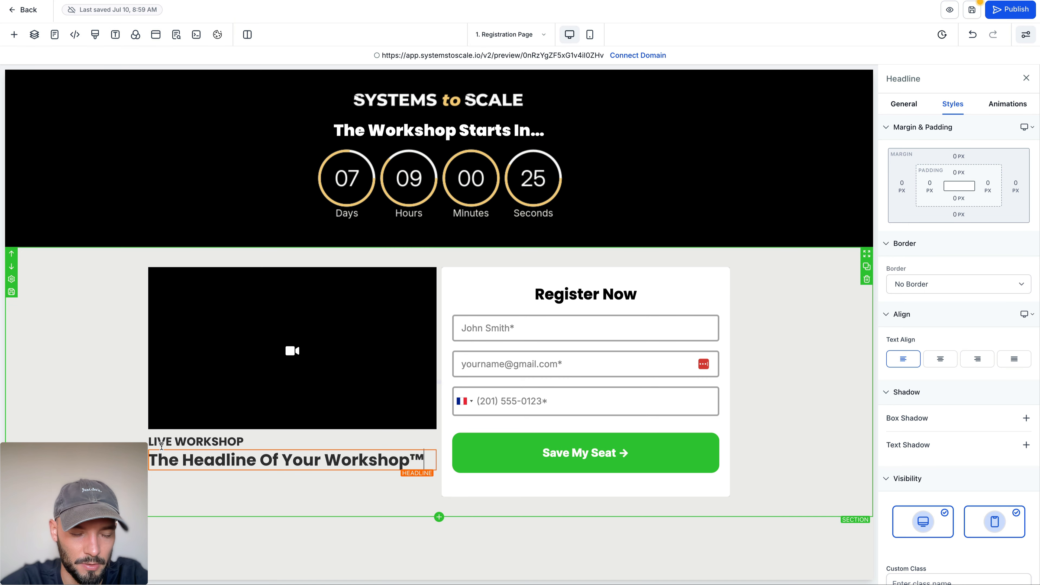
{"action": "left_click", "coordinate": [76, 367]}
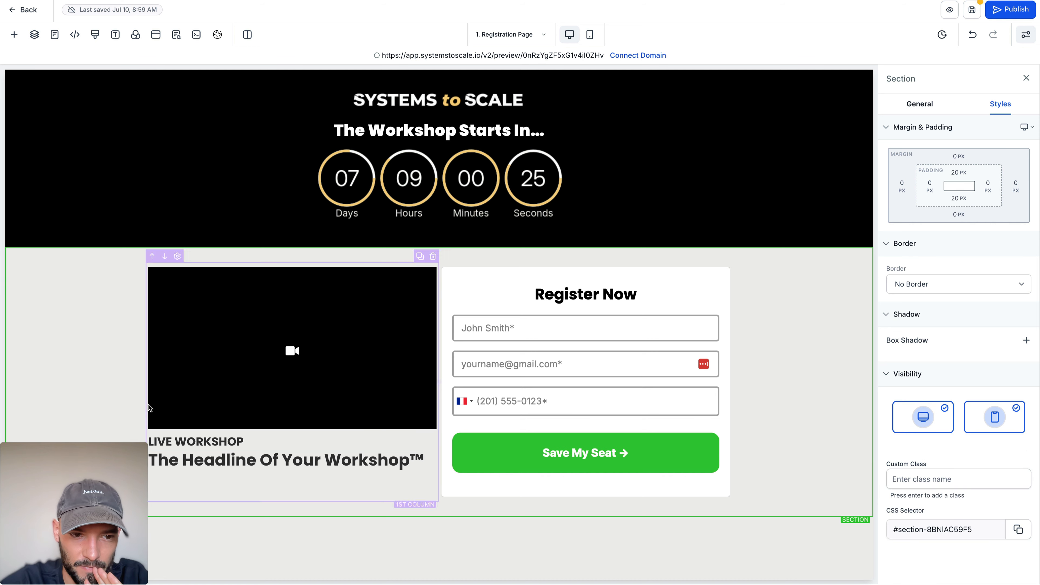
Step: Change the word "Headline" to "Title" in the headline below "LIVE WORKSHOP"
{"action": "double_click", "coordinate": [209, 462]}
{"action": "double_click", "coordinate": [208, 462]}
{"action": "type", "text": "Title"}
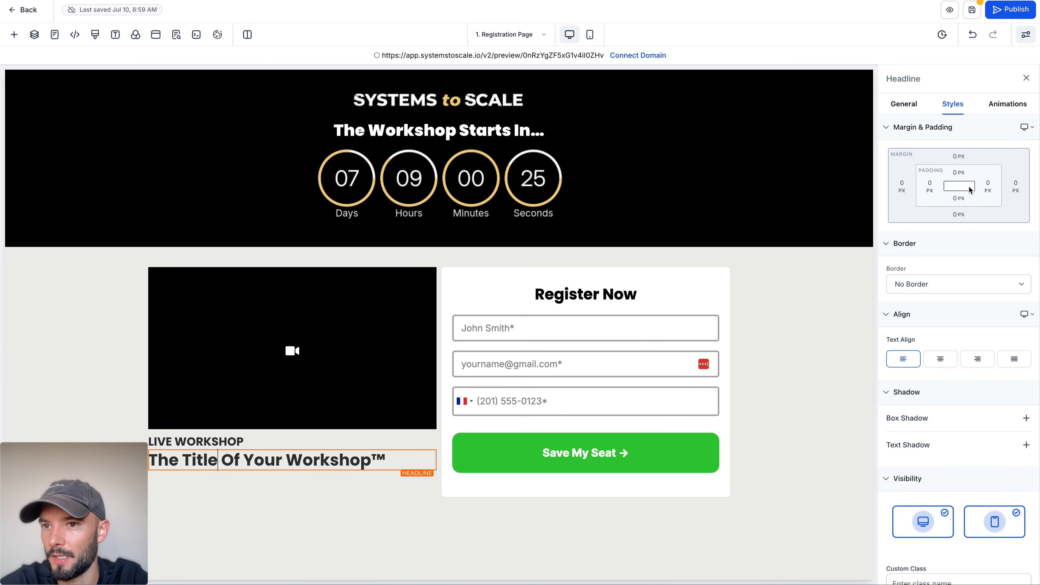
Step: Set the workshop title headline's font size to 50 px and make its text bold
{"action": "left_click", "coordinate": [903, 103]}
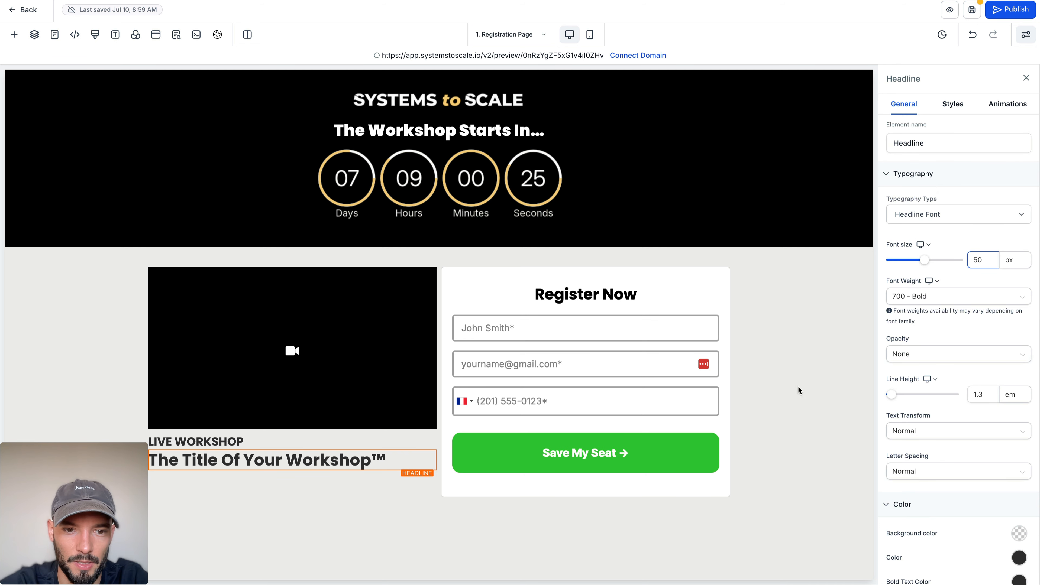
{"action": "left_click", "coordinate": [137, 376]}
{"action": "triple_click", "coordinate": [236, 509]}
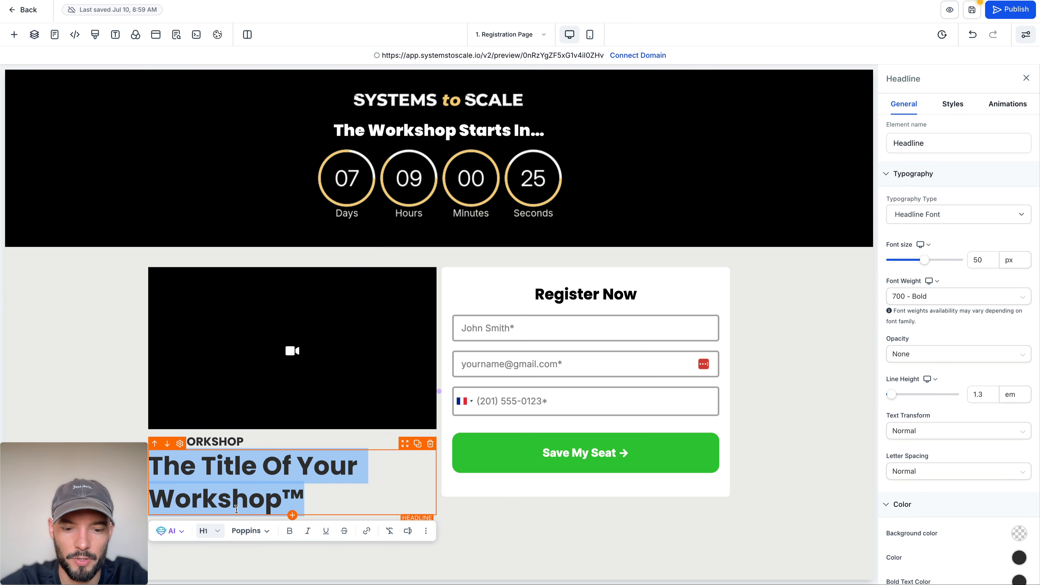
{"action": "left_click", "coordinate": [99, 402]}
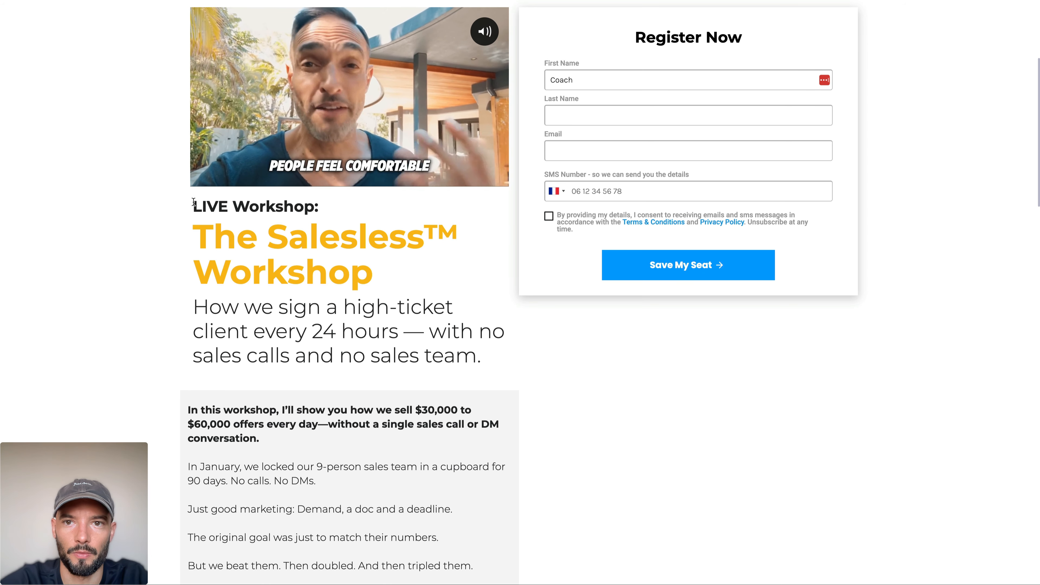
Step: Switch to the reference Salesless Workshop registration page and review its copy from the headline down to the bonuses
{"action": "left_click_drag", "start_coordinate": [634, 37], "coordinate": [456, 476]}
{"action": "scroll", "coordinate": [455, 474], "scroll_direction": "down", "scroll_amount": 9}
{"action": "right_click", "coordinate": [456, 477]}
{"action": "left_click", "coordinate": [411, 336]}
{"action": "scroll", "coordinate": [360, 263], "scroll_direction": "up", "scroll_amount": 5}
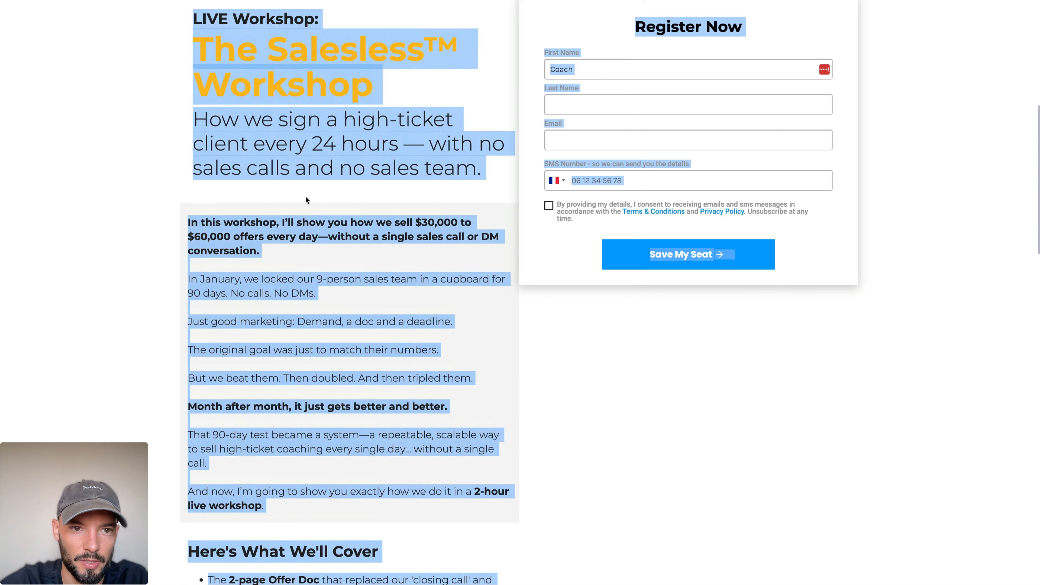
{"action": "left_click", "coordinate": [307, 200]}
{"action": "left_click_drag", "start_coordinate": [196, 19], "coordinate": [339, 405]}
{"action": "scroll", "coordinate": [272, 462], "scroll_direction": "down", "scroll_amount": 15}
{"action": "scroll", "coordinate": [339, 405], "scroll_direction": "up", "scroll_amount": 15}
{"action": "left_click", "coordinate": [340, 403]}
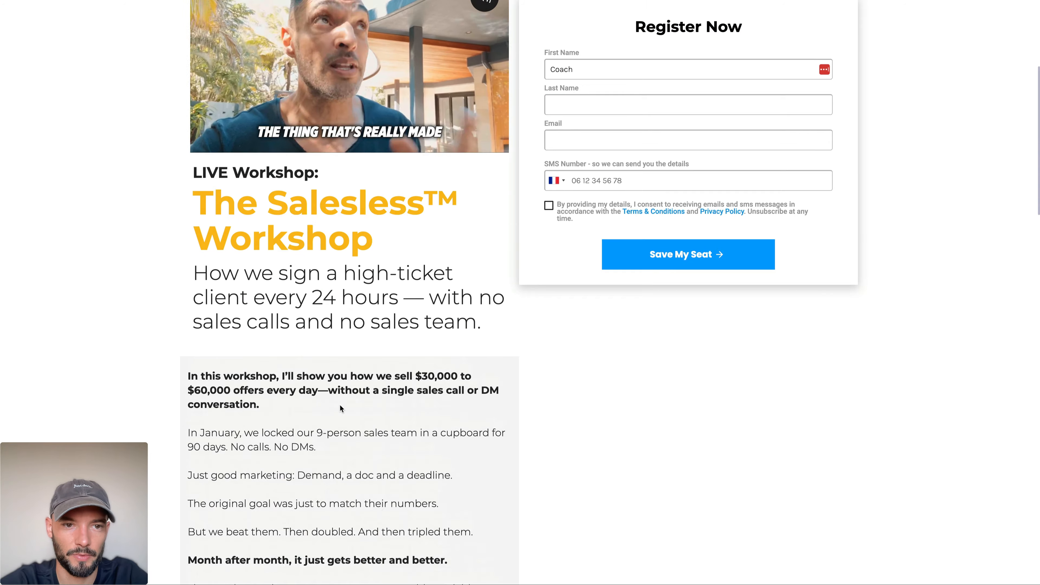
{"action": "left_click_drag", "start_coordinate": [197, 236], "coordinate": [371, 307]}
{"action": "scroll", "coordinate": [372, 332], "scroll_direction": "down", "scroll_amount": 15}
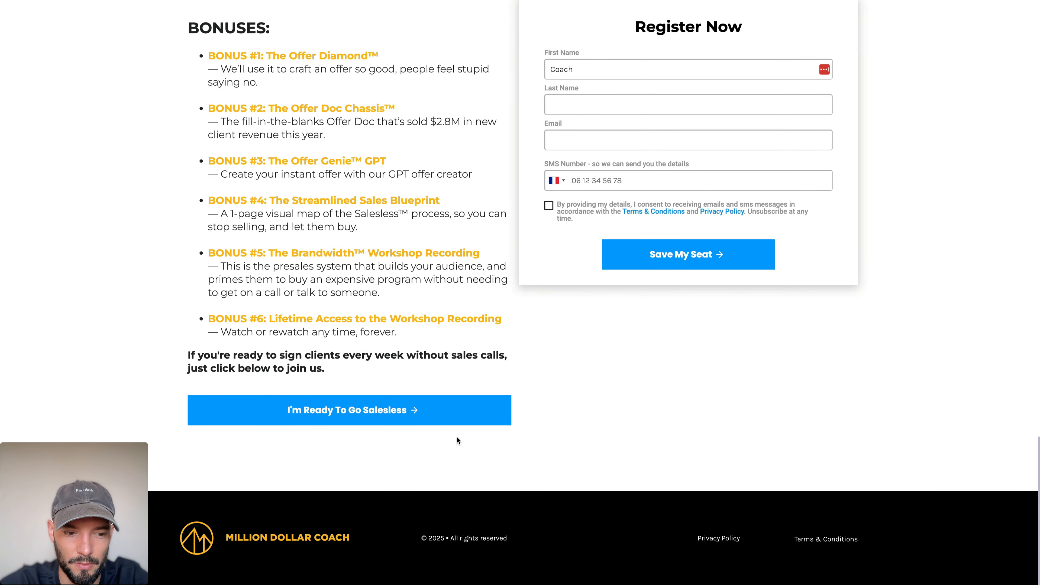
{"action": "left_click_drag", "start_coordinate": [444, 445], "coordinate": [280, 243]}
{"action": "scroll", "coordinate": [279, 243], "scroll_direction": "up", "scroll_amount": 12}
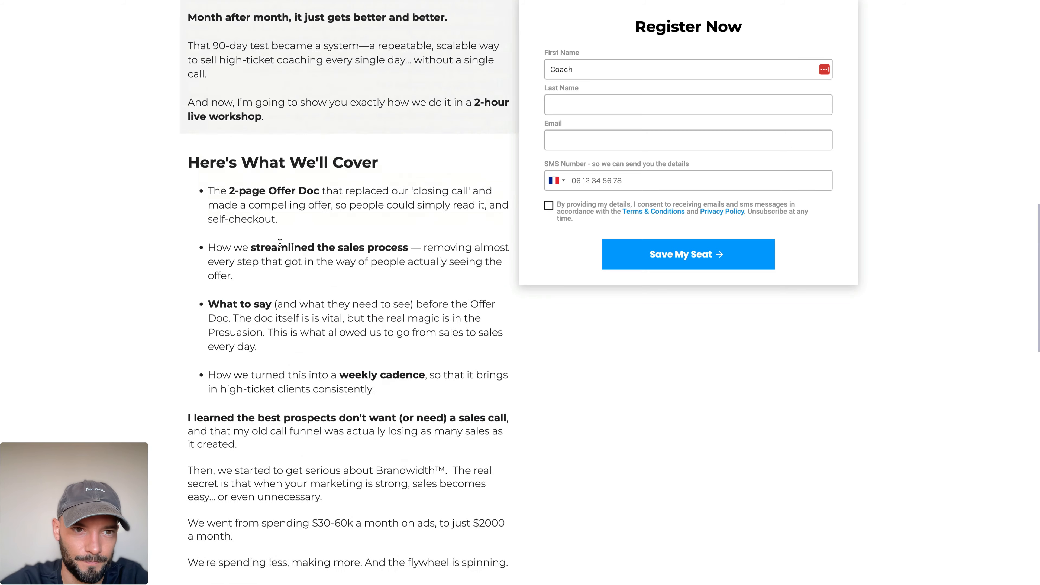
Step: Copy all the text of the reference registration page and open ChatGPT in a new browser tab
{"action": "key", "text": "super+a"}
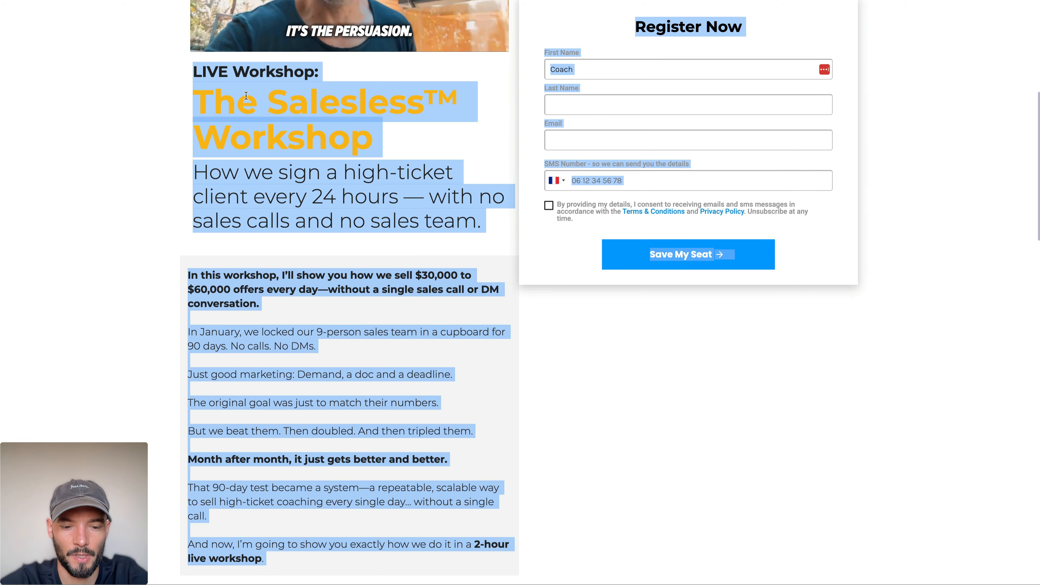
{"action": "key", "text": "super+t"}
{"action": "type", "text": "gpt"}
{"action": "key", "text": "Return"}
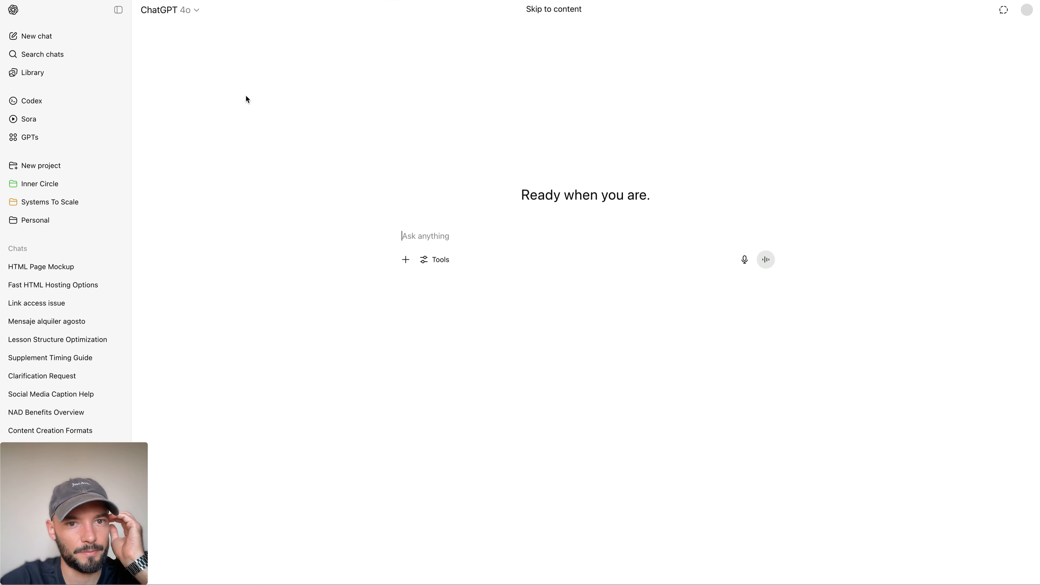
Step: Collapse the chat sidebar and begin a prompt reading "Please turn this text into a"
{"action": "left_click", "coordinate": [118, 10]}
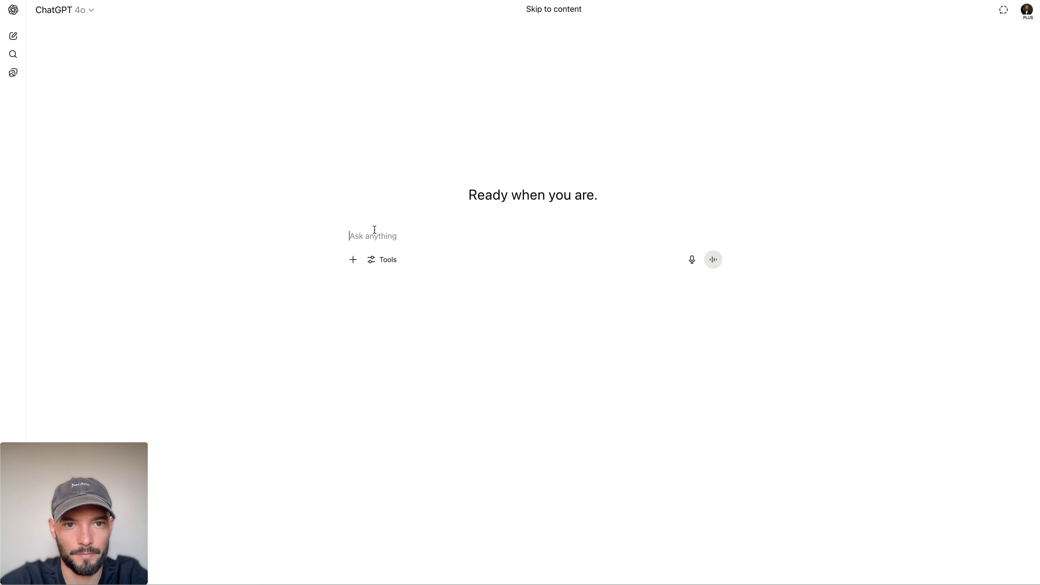
{"action": "type", "text": "Please turn this"}
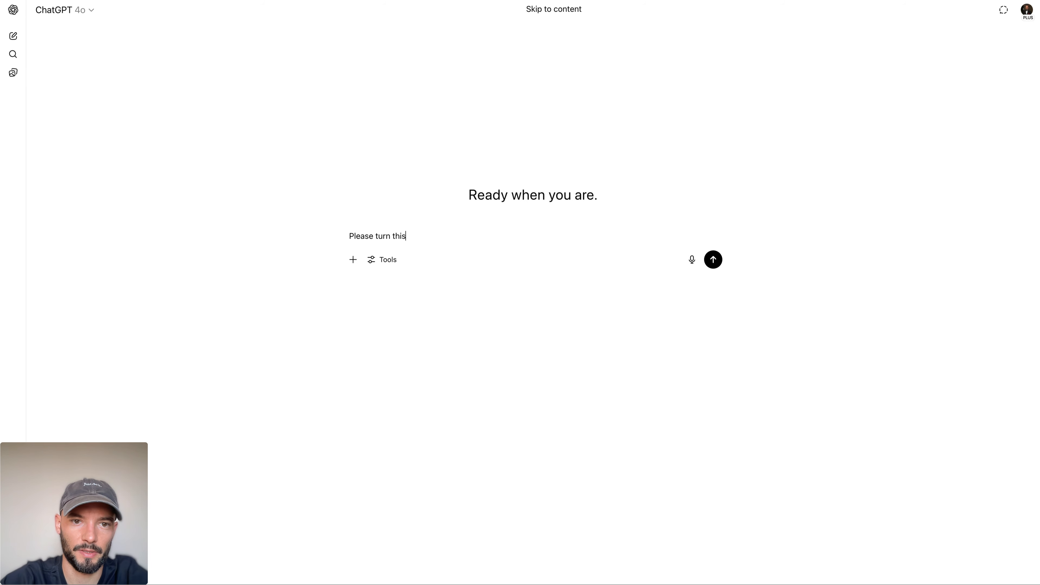
{"action": "type", "text": " text into a template with [brackets] to fill for any workshop."}
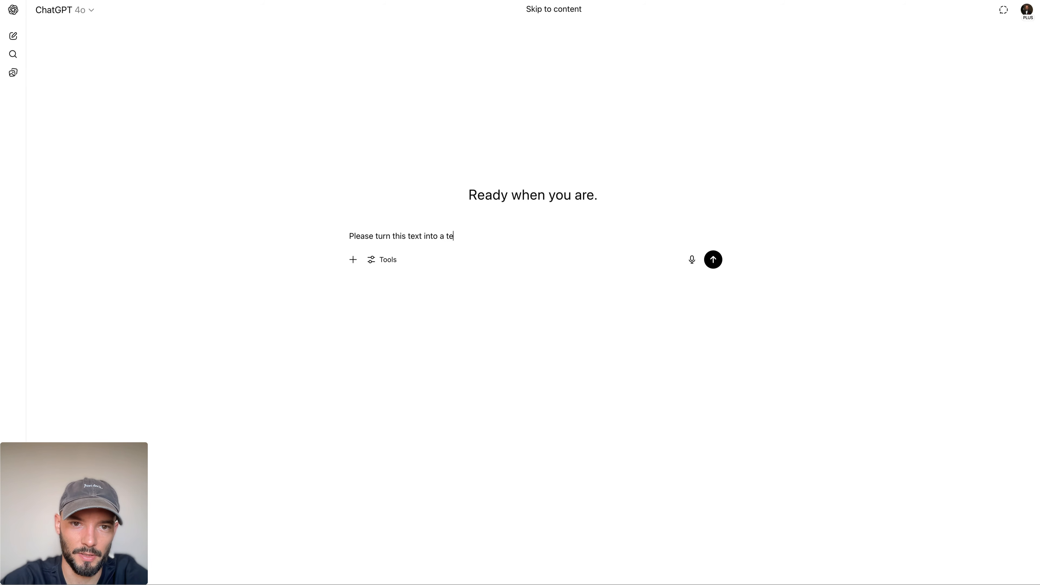
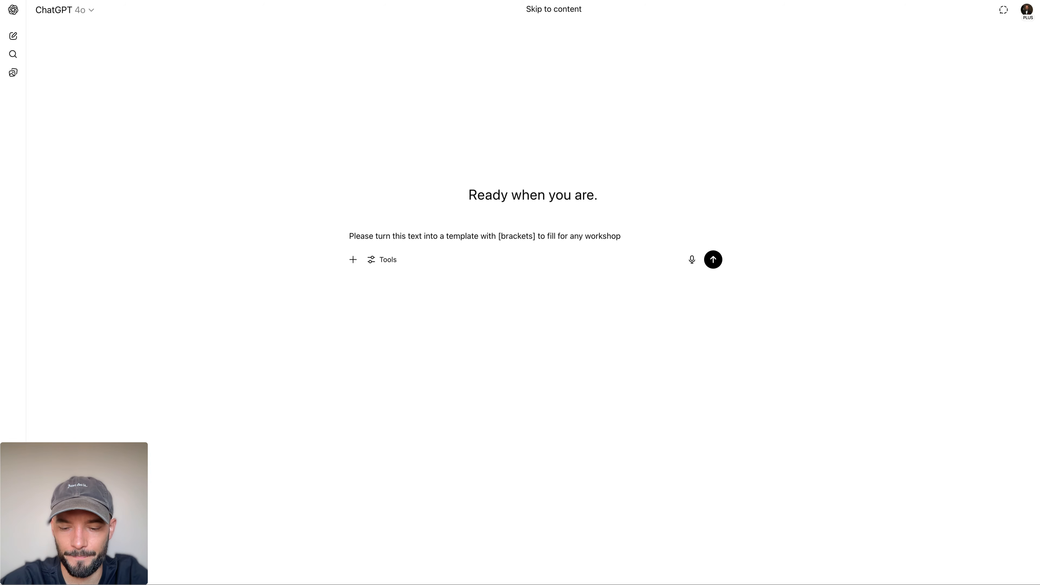
Step: Paste the copied registration page text below the prompt asking for a template with [brackets] for any workshop, and send it
{"action": "key", "text": "shift+Return"}
{"action": "key", "text": "super+v"}
{"action": "key", "text": "Return"}
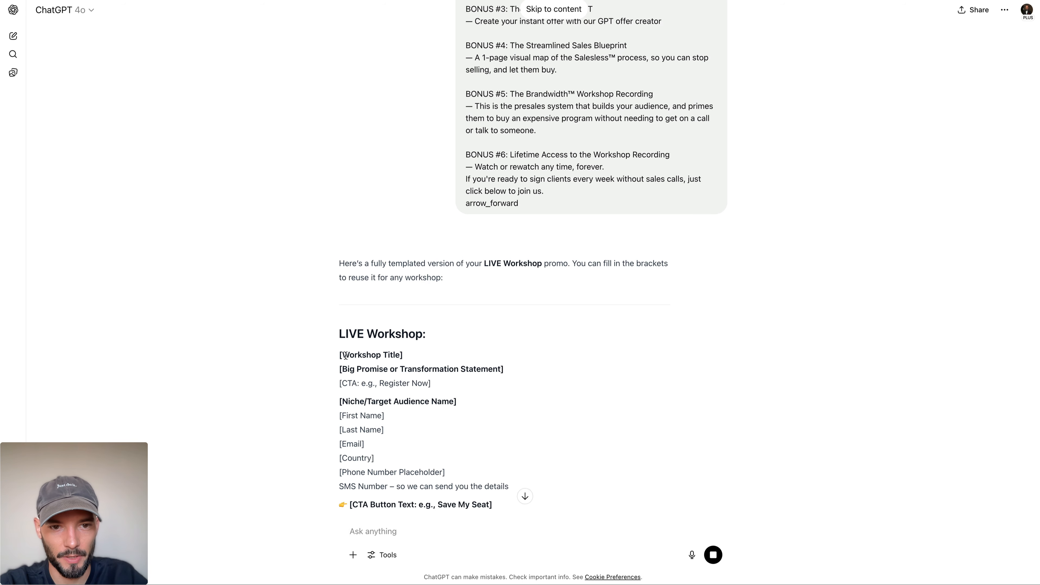
Step: Copy the "[Big Promise or Transformation Statement]" and "[CTA: e.g., Register Now]" lines from ChatGPT's template
{"action": "left_click_drag", "start_coordinate": [340, 266], "coordinate": [418, 269]}
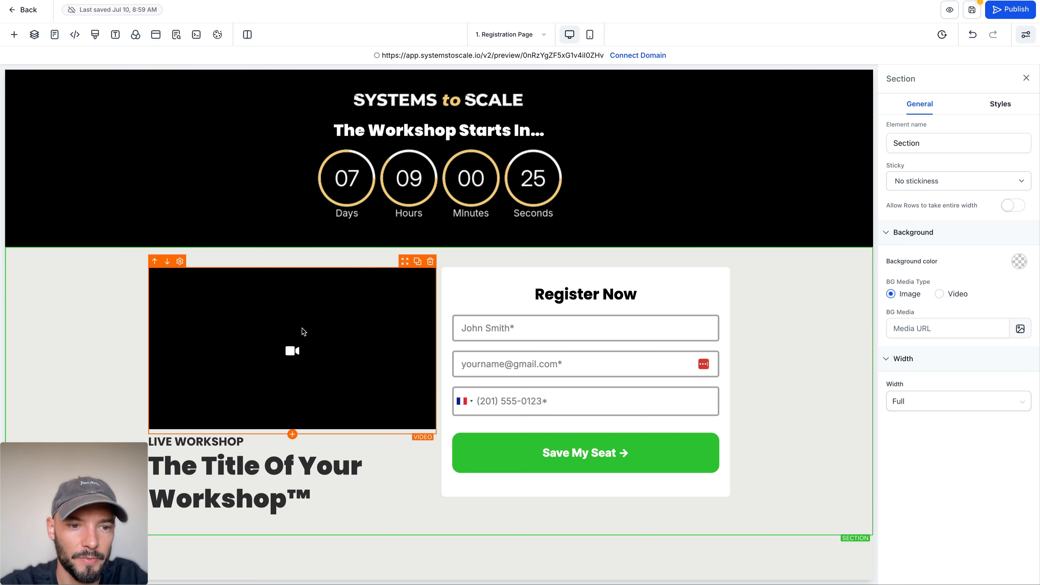
{"action": "left_click", "coordinate": [255, 476]}
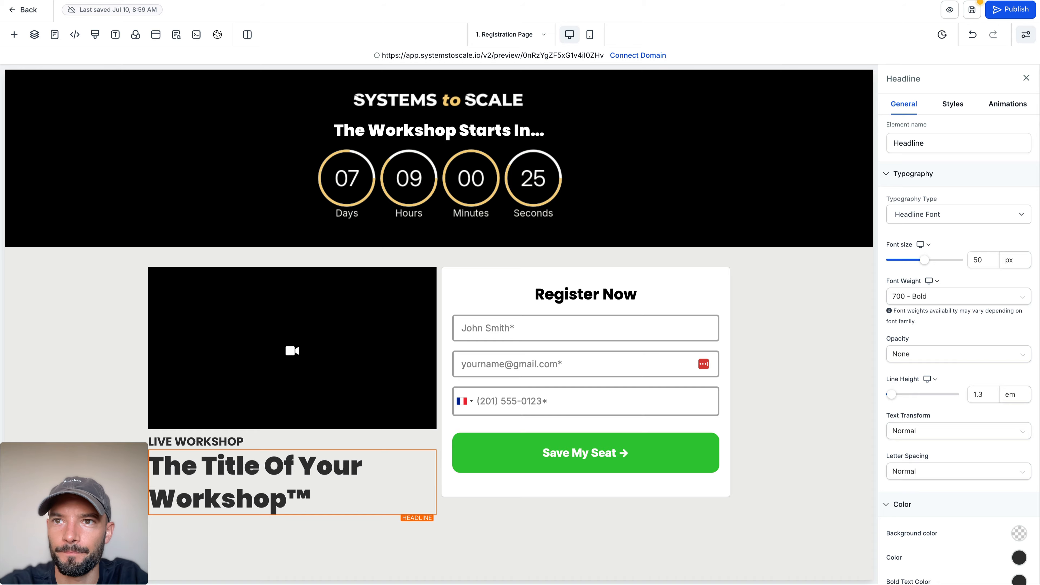
{"action": "key", "text": "ctrl+Tab"}
{"action": "scroll", "coordinate": [328, 267], "scroll_direction": "down", "scroll_amount": 5}
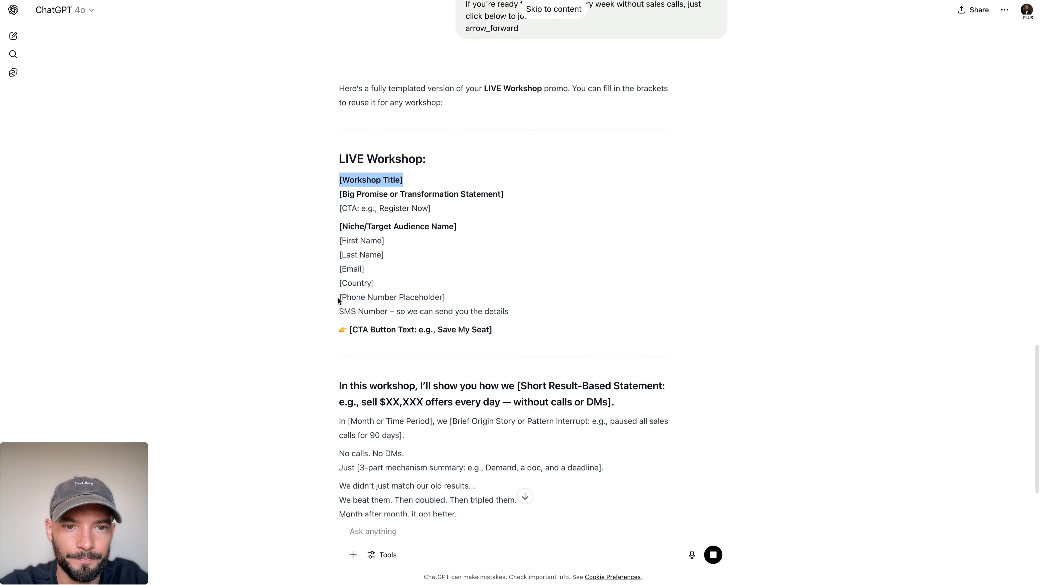
{"action": "left_click_drag", "start_coordinate": [338, 174], "coordinate": [461, 191]}
{"action": "key", "text": "ctrl+c"}
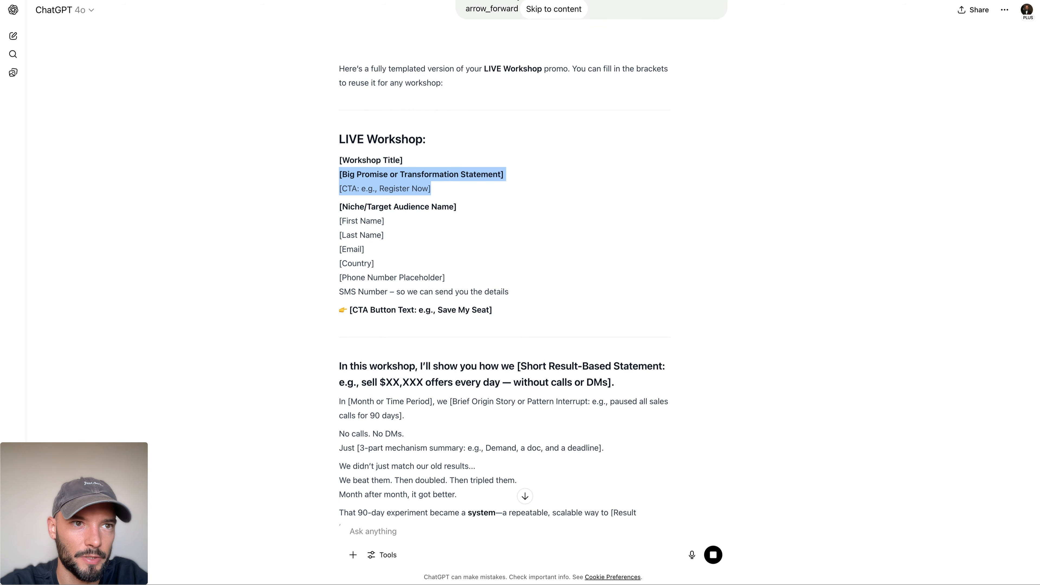
Step: Switch to the page builder, add a paragraph element below the workshop title headline and left-align its text
{"action": "key", "text": "ctrl+Tab"}
{"action": "left_click", "coordinate": [292, 516]}
{"action": "left_click", "coordinate": [267, 180]}
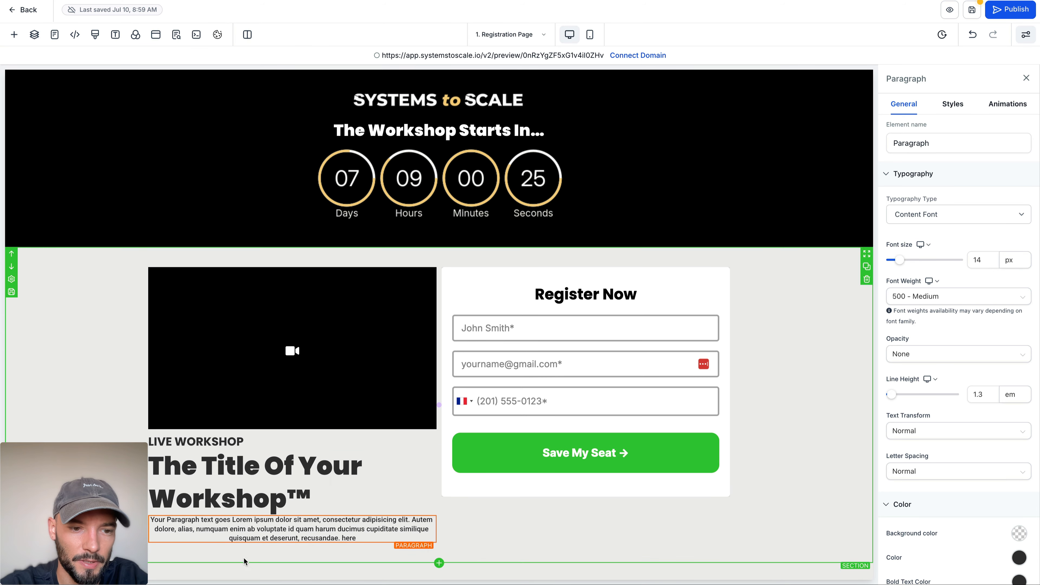
{"action": "left_click", "coordinate": [116, 35]}
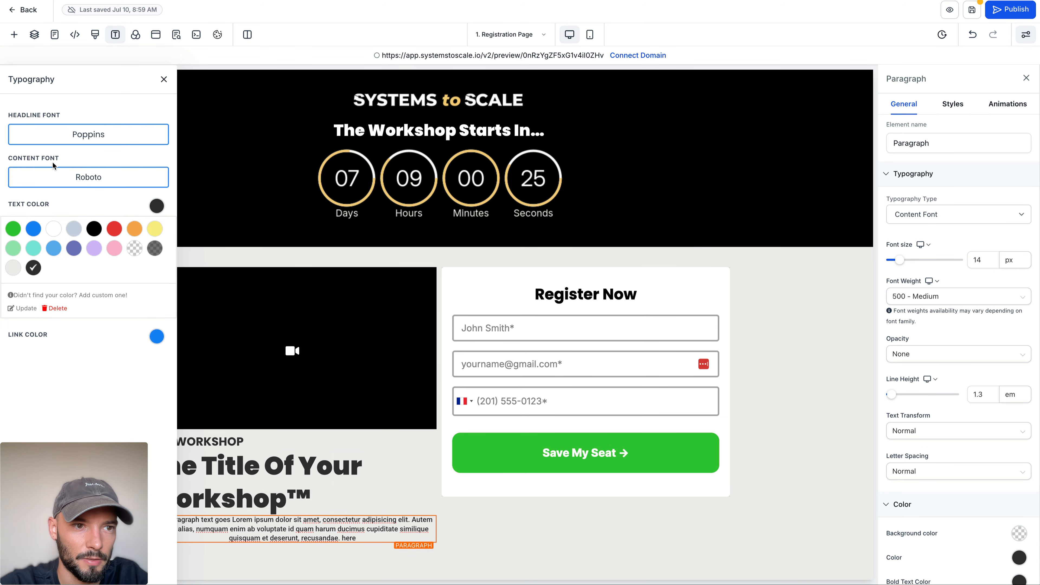
{"action": "left_click", "coordinate": [164, 79]}
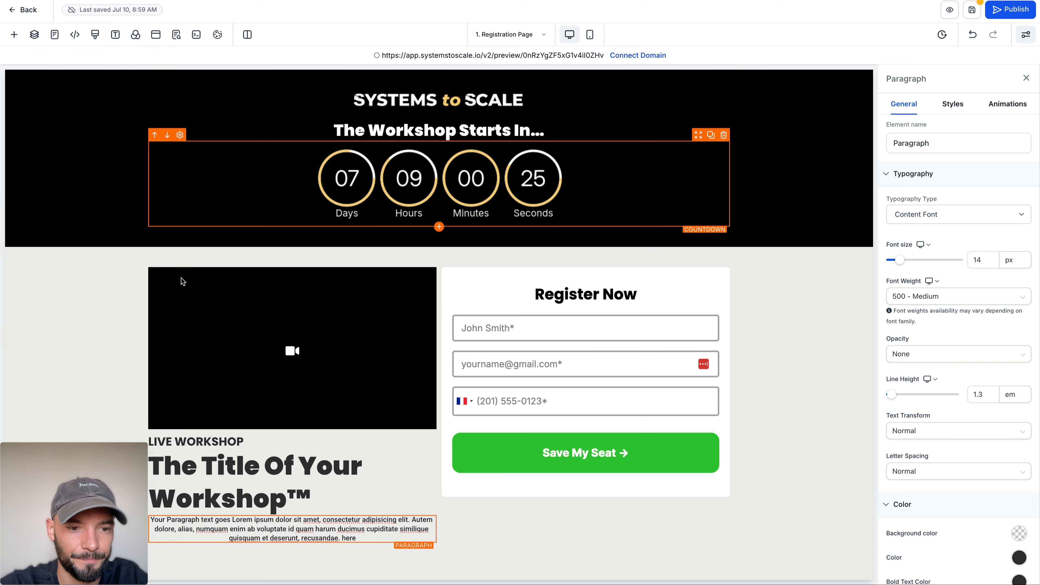
{"action": "left_click", "coordinate": [953, 103]}
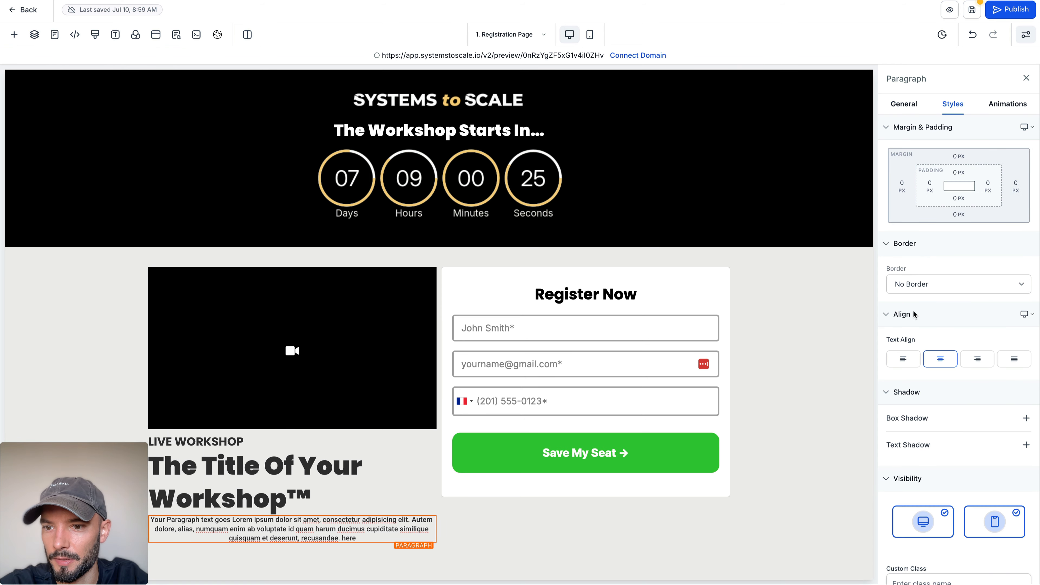
{"action": "left_click", "coordinate": [904, 359]}
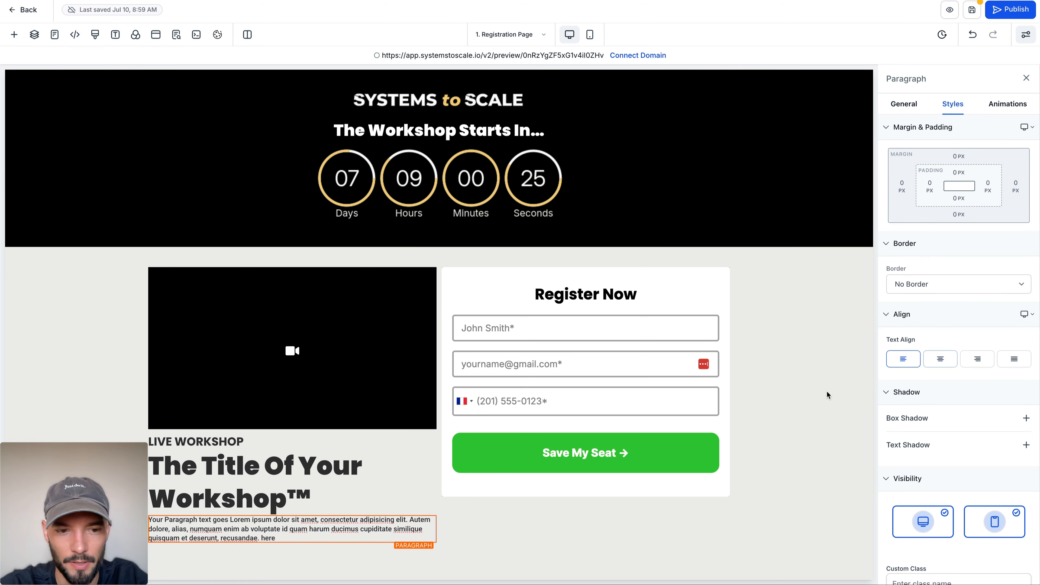
Step: Set the new paragraph's font size to 24 px
{"action": "left_click", "coordinate": [905, 105]}
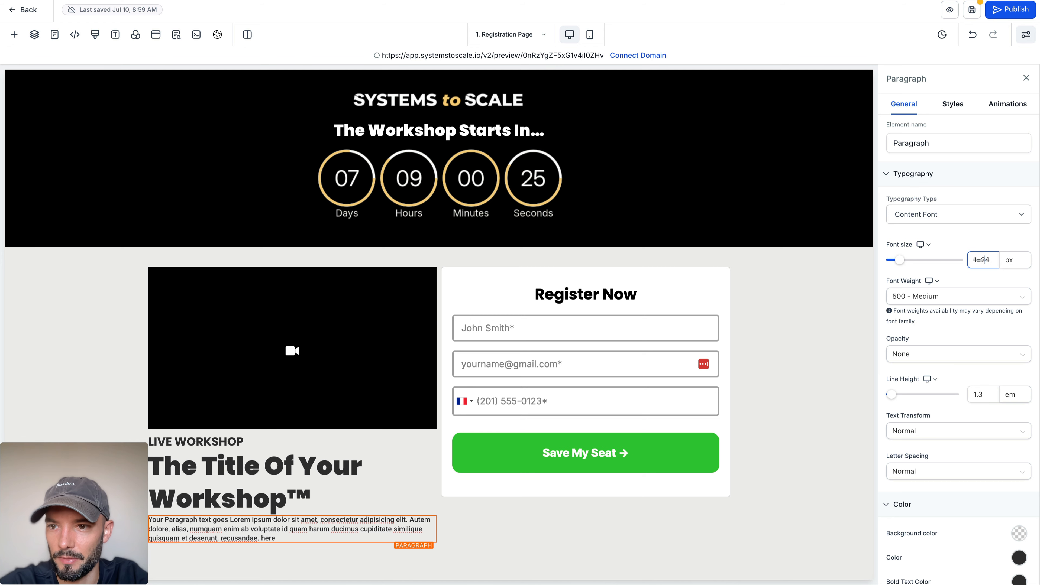
{"action": "key", "text": "BackSpace"}
{"action": "key", "text": "BackSpace"}
{"action": "key", "text": "BackSpace"}
{"action": "key", "text": "BackSpace"}
{"action": "type", "text": "24"}
{"action": "left_click", "coordinate": [989, 247]}
Step: Give the paragraph below the workshop title a top padding of 20 px
{"action": "scroll", "coordinate": [216, 398], "scroll_direction": "down", "scroll_amount": 1}
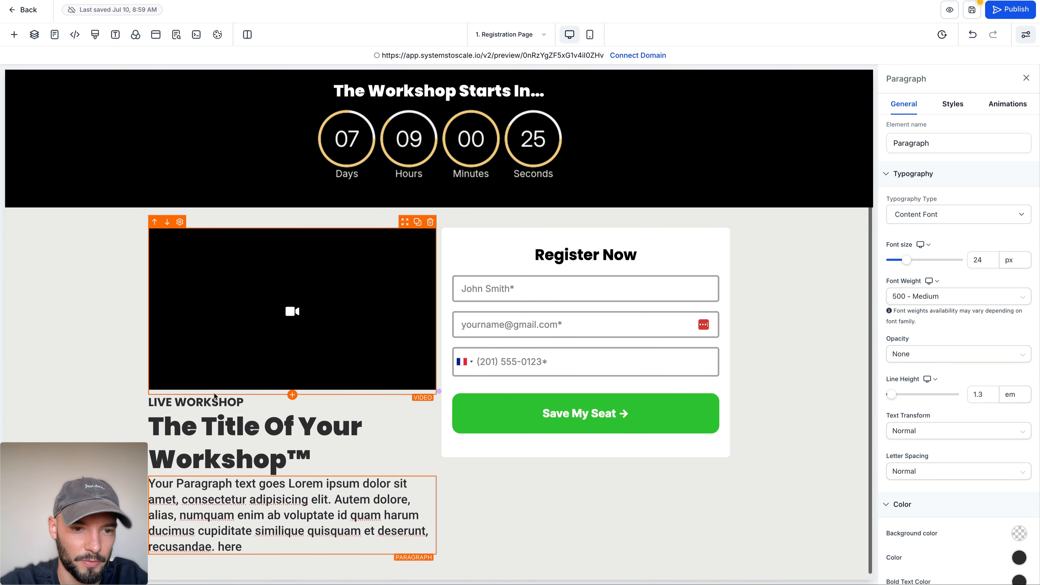
{"action": "left_click", "coordinate": [953, 104]}
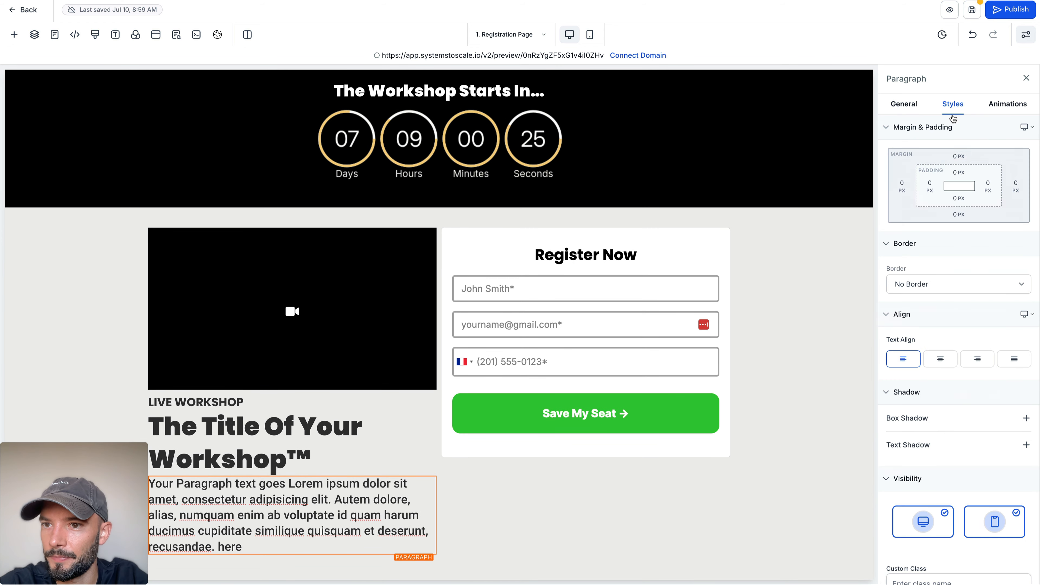
{"action": "left_click", "coordinate": [958, 172]}
{"action": "left_click", "coordinate": [977, 219]}
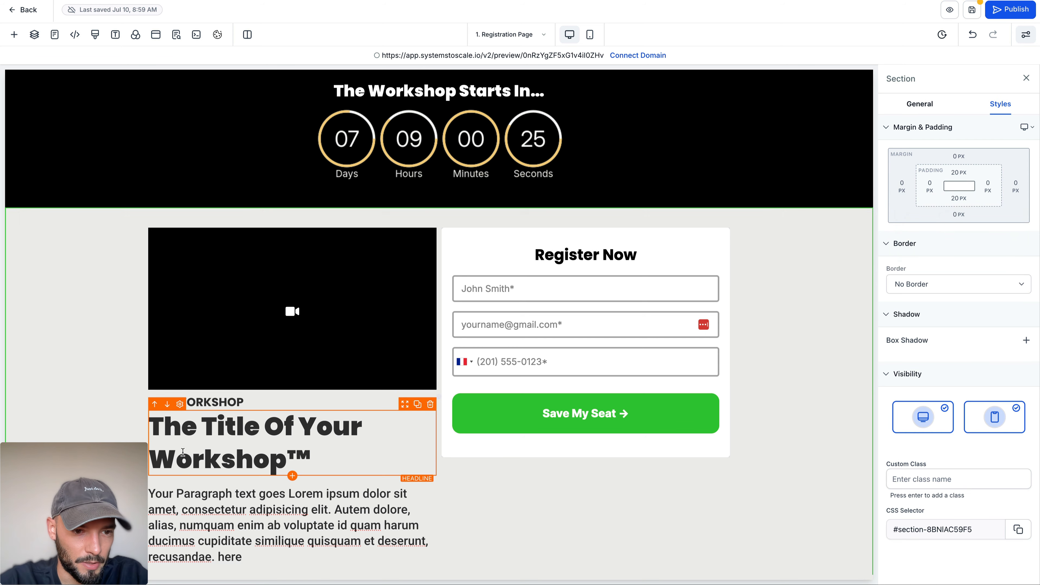
Step: Replace the paragraph's placeholder text with the copied promise and CTA lines, separated by a blank line
{"action": "scroll", "coordinate": [255, 492], "scroll_direction": "down", "scroll_amount": 1}
{"action": "triple_click", "coordinate": [255, 518]}
{"action": "key", "text": "ctrl+v"}
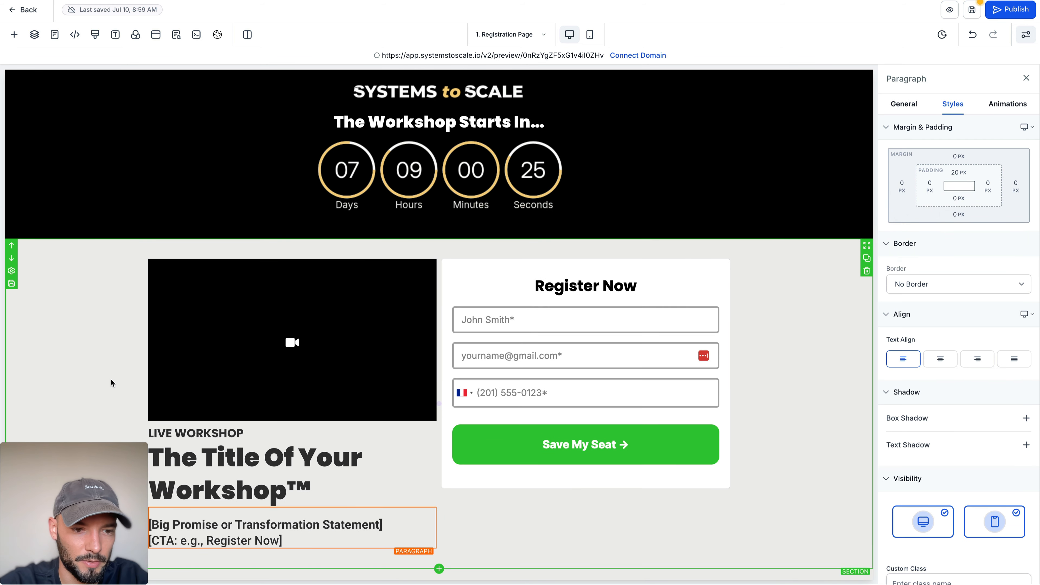
{"action": "left_click", "coordinate": [396, 525]}
{"action": "key", "text": "Return"}
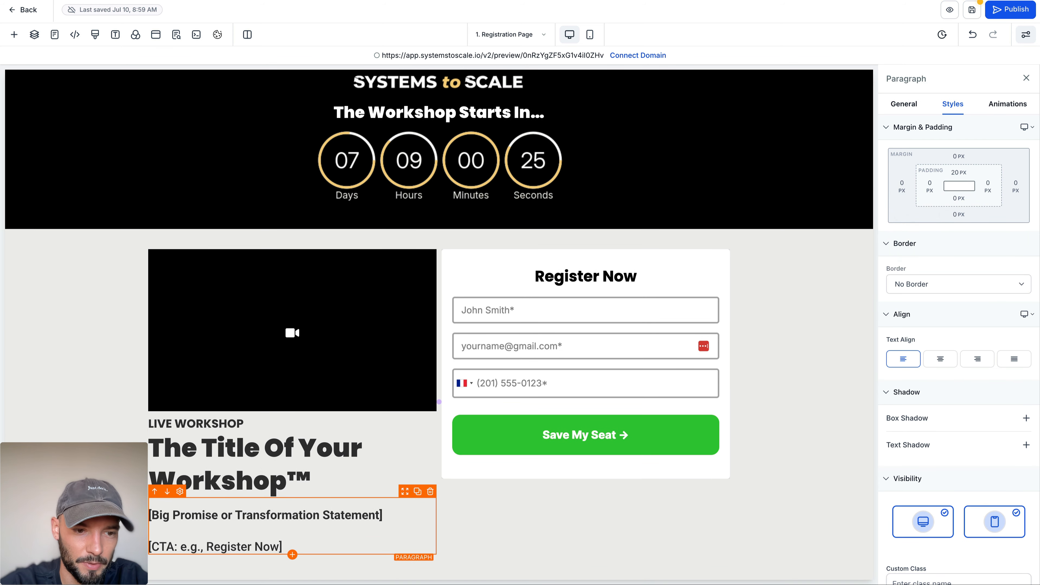
Step: Replace the paragraph's text with ChatGPT's template section from "In this workshop, I'll show you how we" through "[X]-hour live workshop."
{"action": "left_click", "coordinate": [204, 0]}
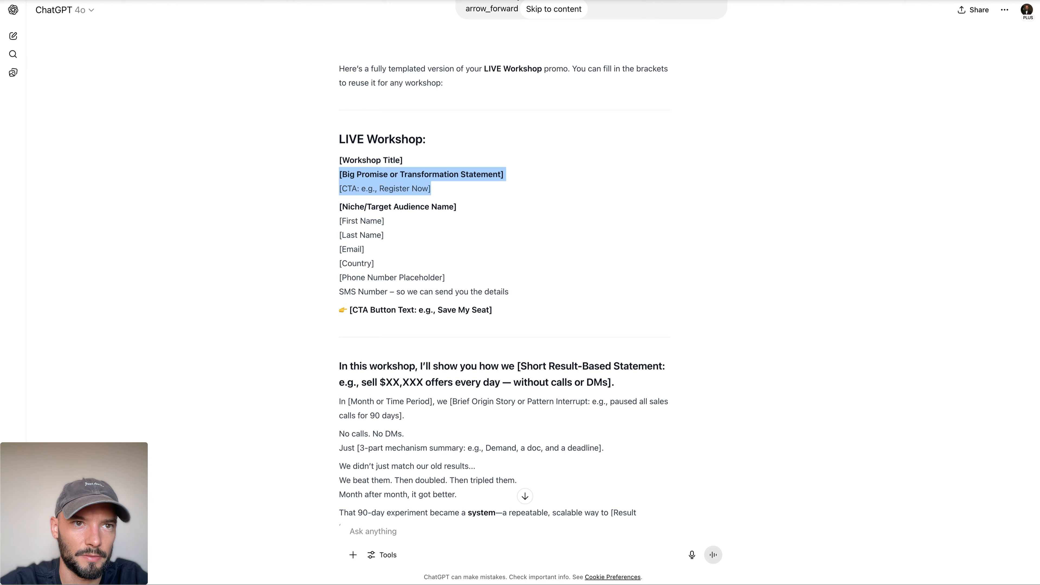
{"action": "scroll", "coordinate": [301, 176], "scroll_direction": "down", "scroll_amount": 3}
{"action": "left_click", "coordinate": [337, 95]}
{"action": "left_click_drag", "start_coordinate": [337, 95], "coordinate": [525, 176]}
{"action": "left_click", "coordinate": [367, 88]}
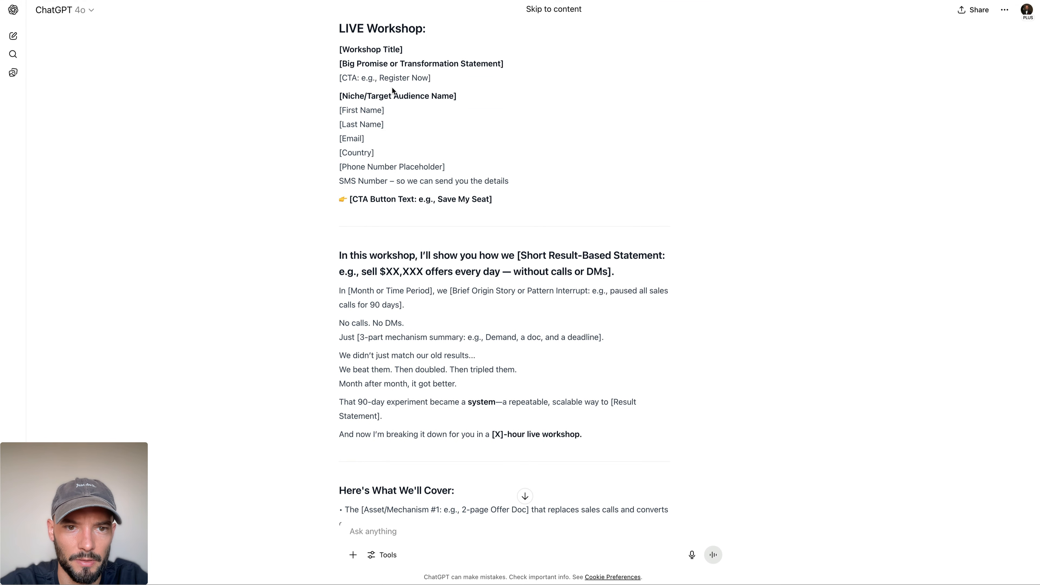
{"action": "scroll", "coordinate": [393, 91], "scroll_direction": "down", "scroll_amount": 3}
{"action": "left_click_drag", "start_coordinate": [339, 184], "coordinate": [603, 376]}
{"action": "left_click", "coordinate": [143, 1]}
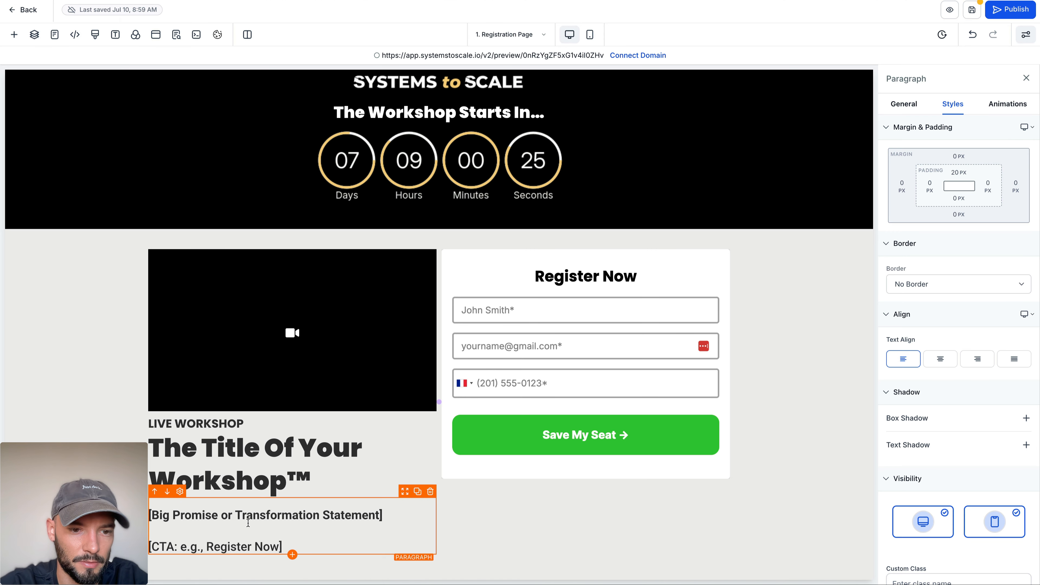
{"action": "key", "text": "ctrl+a"}
{"action": "type", "text": "In this workshop, I’ll show you how we [Short Result-Based Statement: e.g., sell $XX,XXX offers every day — without calls or DMs]. In [Month or Time Period], we [Brief Origin Story or Pattern Interrupt: e.g., paused all sales calls for 90 days]. No calls. No DMs. Just [3-part mechanism summary: e.g., Demand, a doc, and a deadline]. We didn’t just match our old results... We beat them. Then doubled. Then tripled them. Month after month, it got better. That 90-day experiment became a system—a repeatable, scalable way to [Result Statement]. And now I’m breaking it down for you in a [X]-hour live workshop."}
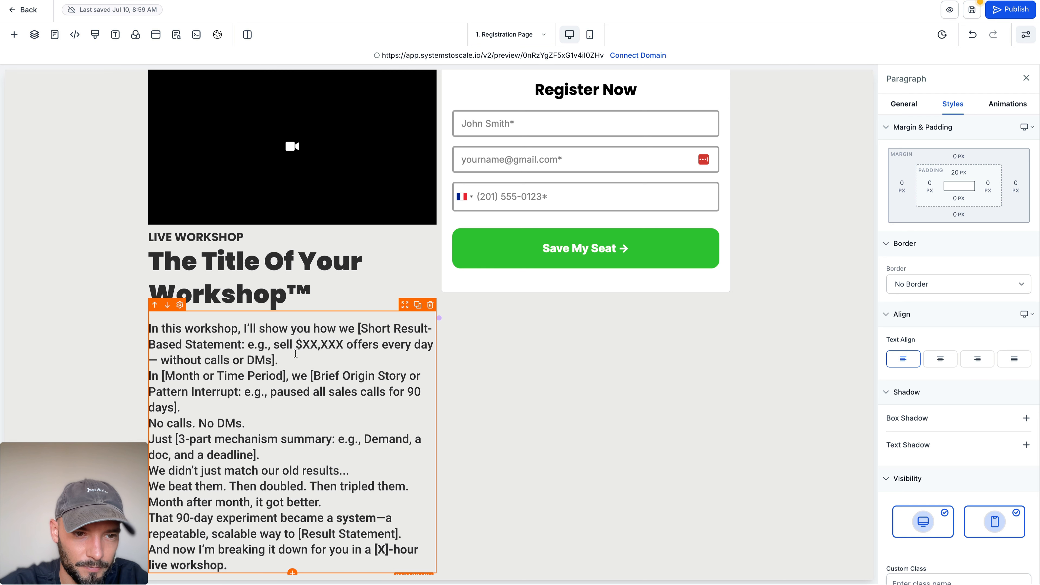
Step: Insert blank lines between the pasted paragraph's sentences, from the opening statement down to "We beat them. Then doubled. Then tripled them."
{"action": "left_click", "coordinate": [333, 355]}
{"action": "key", "text": "Return"}
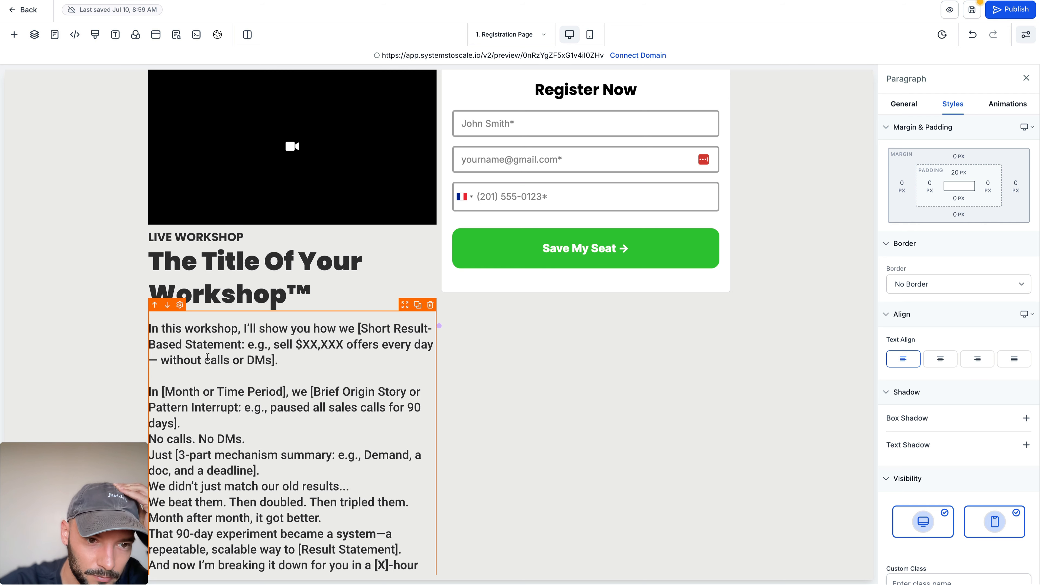
{"action": "scroll", "coordinate": [269, 362], "scroll_direction": "down", "scroll_amount": 1}
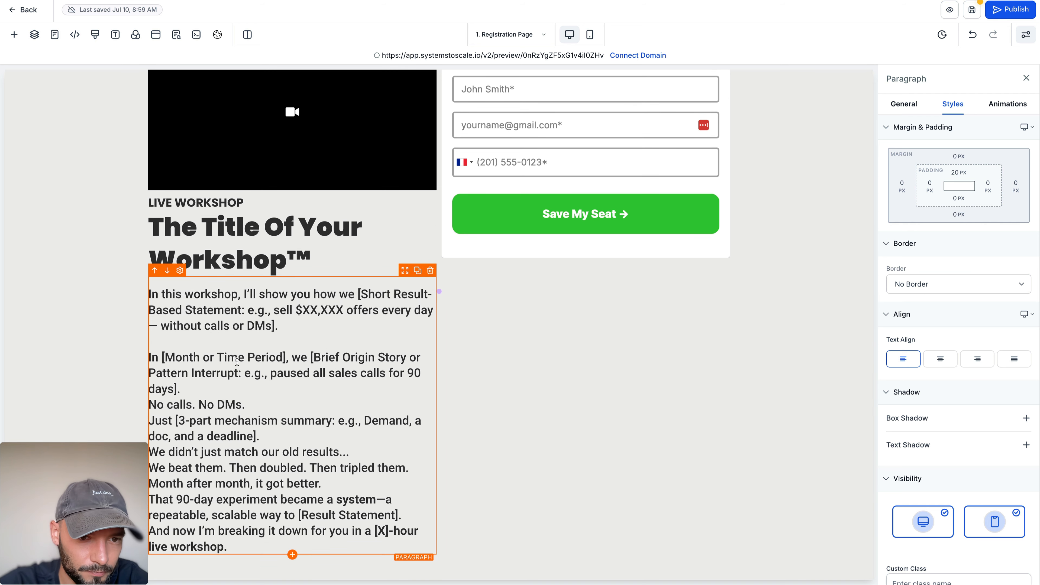
{"action": "key", "text": "Return"}
{"action": "left_click", "coordinate": [261, 422]}
{"action": "key", "text": "Return"}
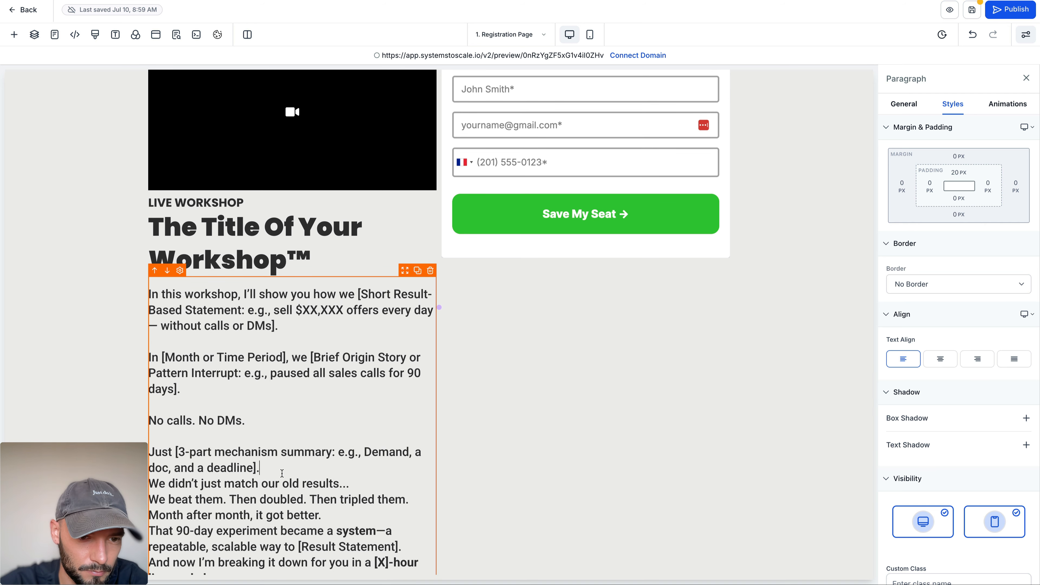
{"action": "key", "text": "Return"}
{"action": "scroll", "coordinate": [282, 474], "scroll_direction": "down", "scroll_amount": 1}
{"action": "left_click", "coordinate": [350, 452]}
{"action": "key", "text": "Return"}
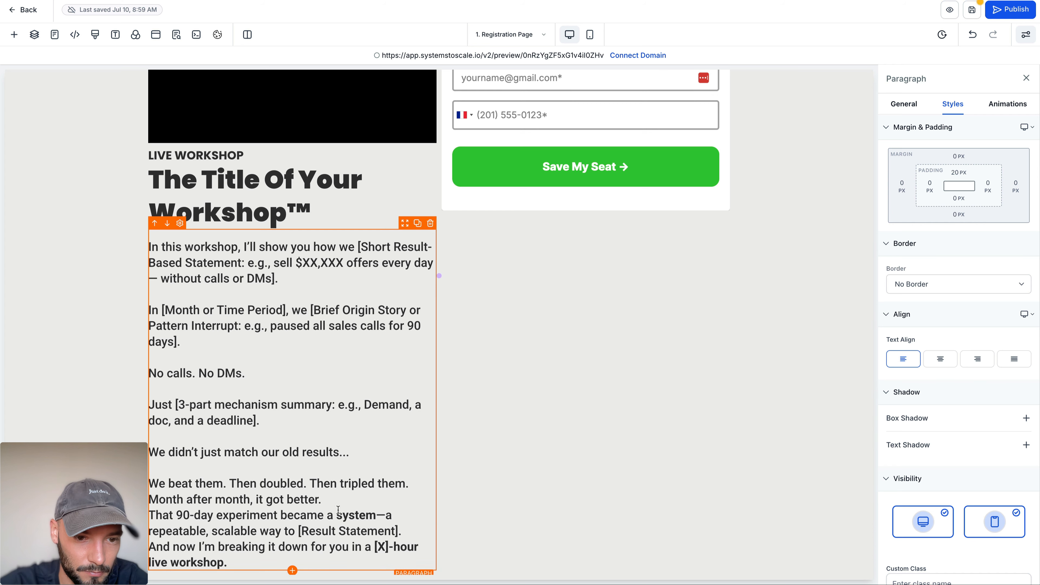
{"action": "scroll", "coordinate": [310, 490], "scroll_direction": "down", "scroll_amount": 1}
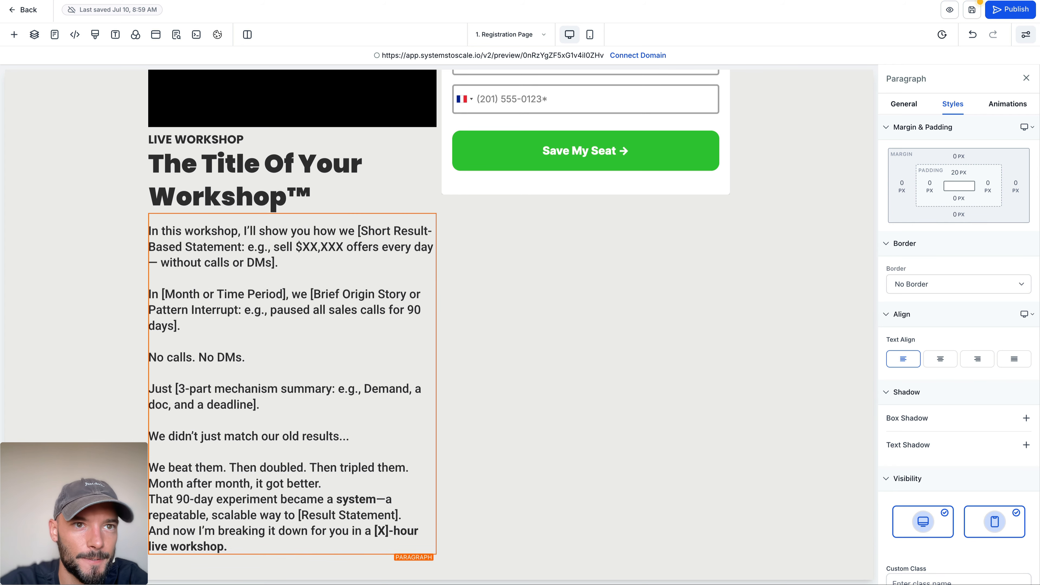
Step: Switch to ChatGPT and ask it to make the template generic to any niche (health, wealth, relationships)
{"action": "left_click", "coordinate": [422, 0]}
{"action": "left_click", "coordinate": [407, 529]}
{"action": "type", "text": "Please make it generic to any niche (health, wealth, realtionships) not ju"}
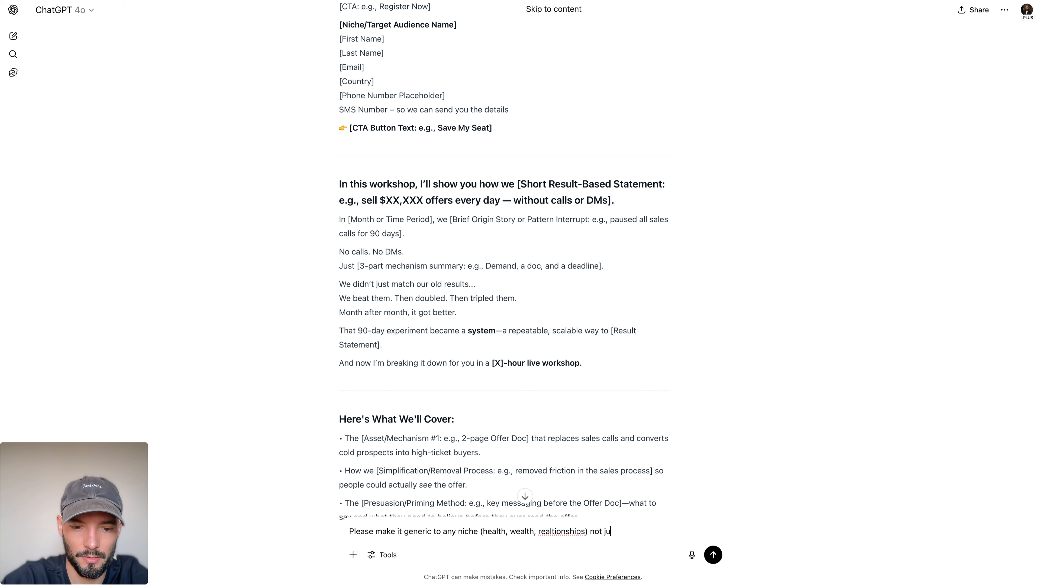
{"action": "key", "text": "Return"}
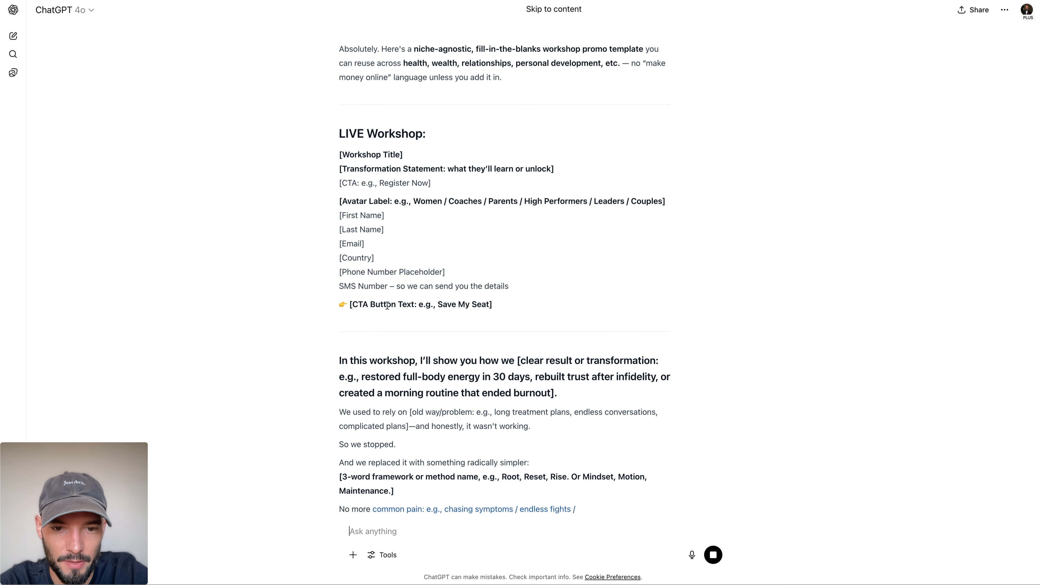
Step: Copy the "In this workshop" section of ChatGPT's niche-generic template and paste it over the registration page paragraph's text
{"action": "scroll", "coordinate": [418, 257], "scroll_direction": "up", "scroll_amount": 1}
{"action": "scroll", "coordinate": [417, 257], "scroll_direction": "down", "scroll_amount": 3}
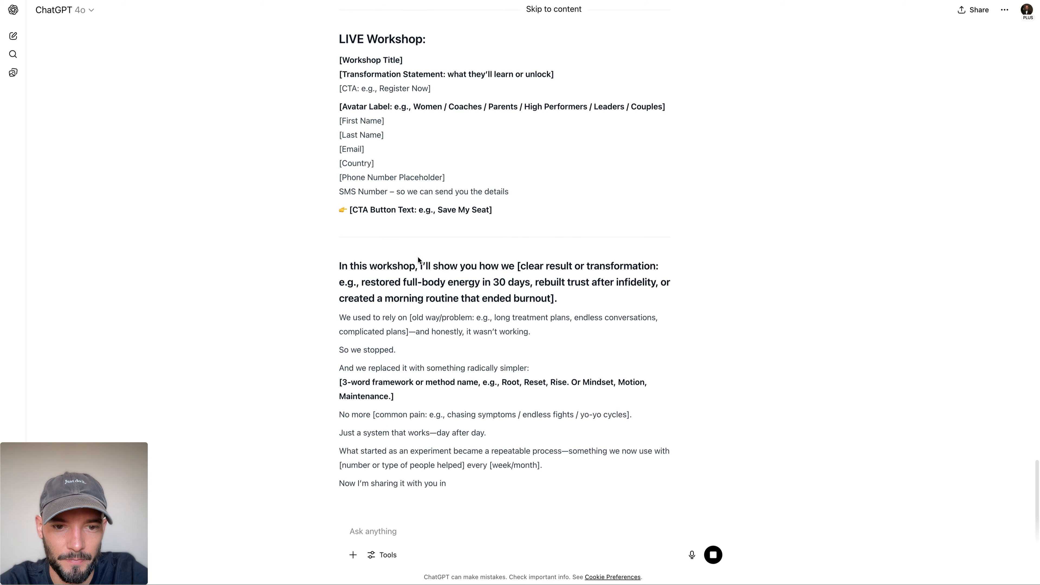
{"action": "left_click_drag", "start_coordinate": [550, 433], "coordinate": [325, 210]}
{"action": "key", "text": "super+c"}
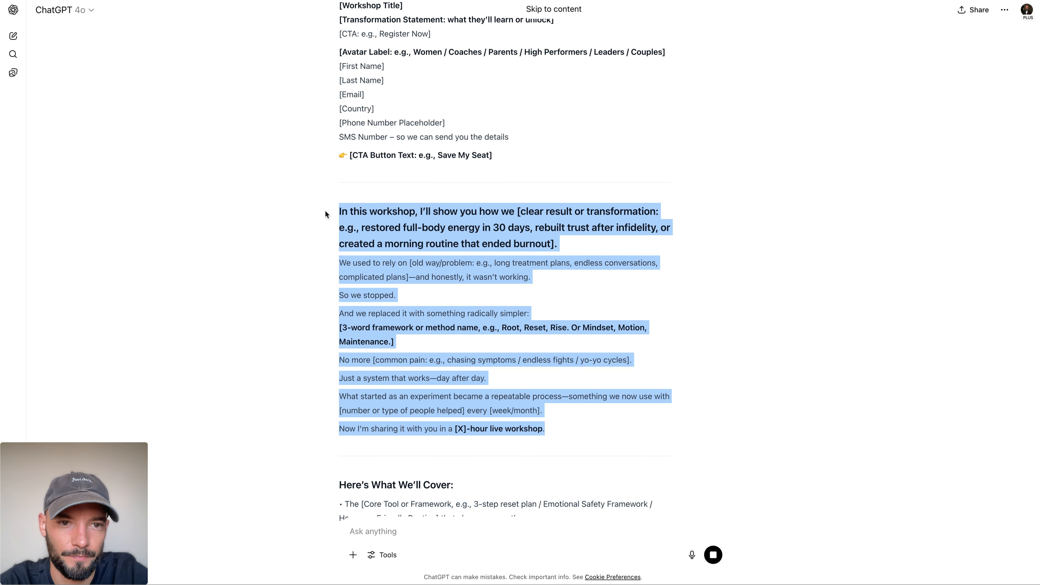
{"action": "key", "text": "super+Tab"}
{"action": "key", "text": "super+a"}
{"action": "key", "text": "super+v"}
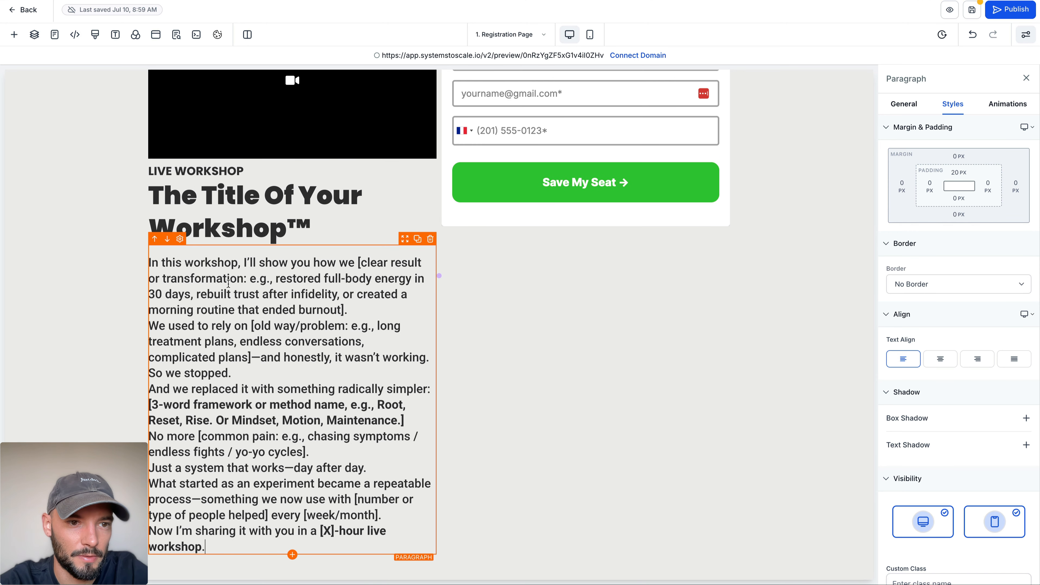
Step: Insert blank lines in the paragraph before "We used to rely on", "So we stopped." and "And we replaced it with something radically simpler:"
{"action": "key", "text": "super+a"}
{"action": "left_click", "coordinate": [318, 278]}
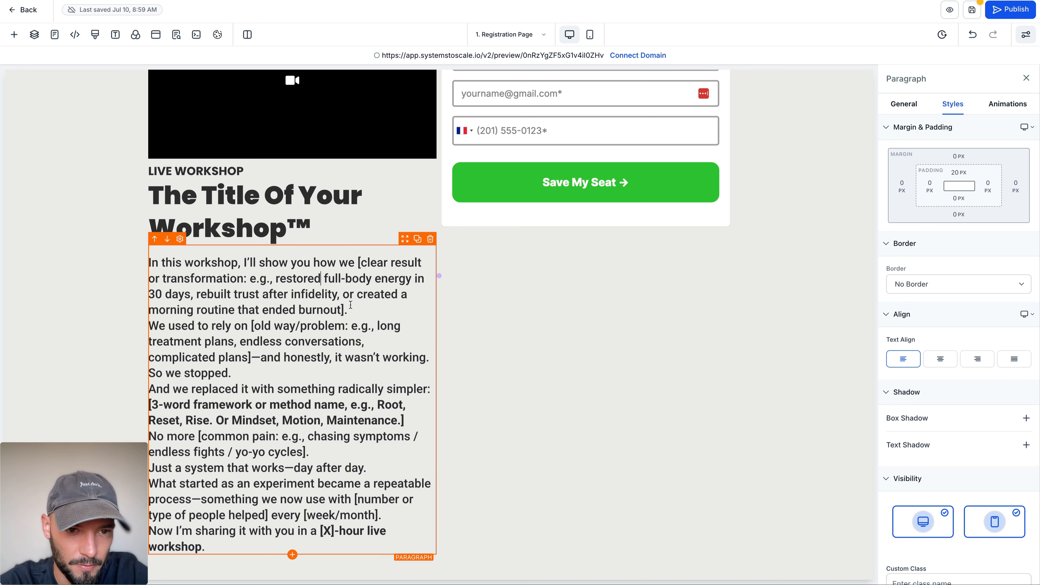
{"action": "left_click", "coordinate": [352, 310]}
{"action": "key", "text": "Return"}
{"action": "key", "text": "Return"}
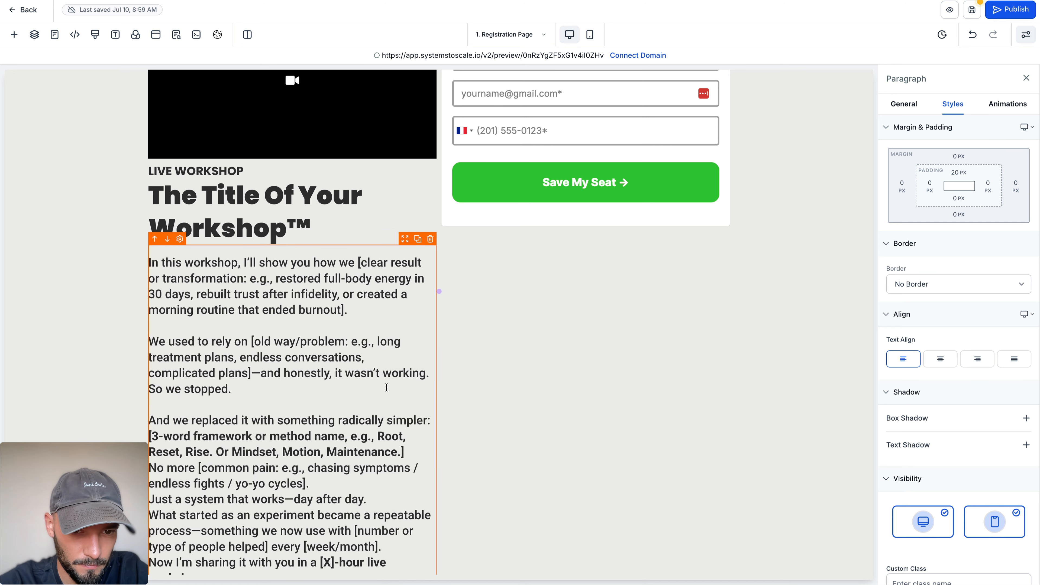
{"action": "left_click", "coordinate": [430, 373]}
{"action": "key", "text": "Return"}
{"action": "scroll", "coordinate": [266, 417], "scroll_direction": "down", "scroll_amount": 1}
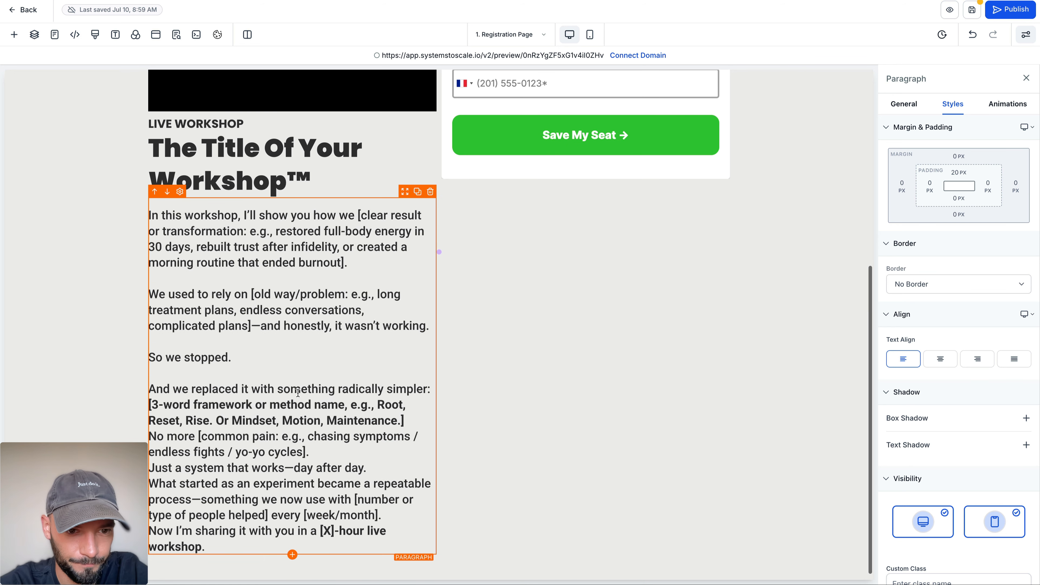
Step: Replace the paragraph's dashes with "and" before "honestly" and a comma after "works", setting off "Just a system that works, day after day." with blank lines
{"action": "left_click", "coordinate": [261, 325]}
{"action": "key", "text": "BackSpace"}
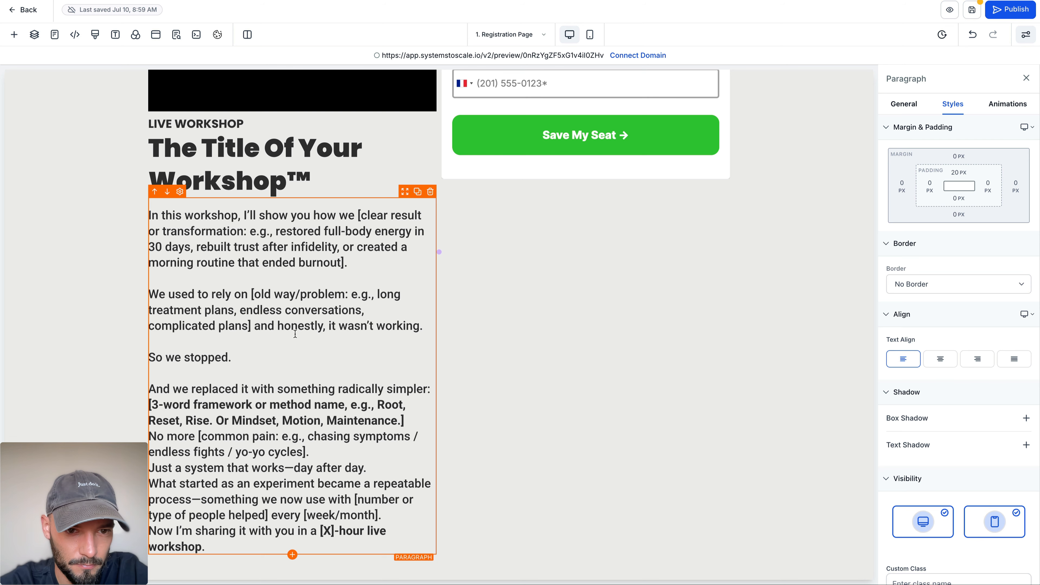
{"action": "key", "text": "Return"}
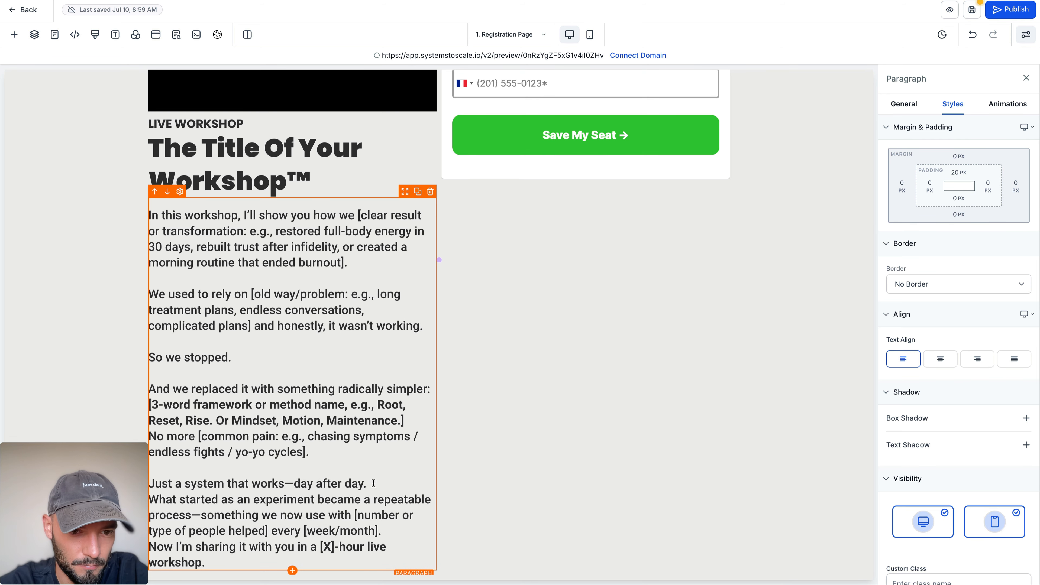
{"action": "left_click", "coordinate": [374, 483]}
{"action": "key", "text": "Return"}
{"action": "left_click", "coordinate": [293, 484]}
{"action": "key", "text": "BackSpace"}
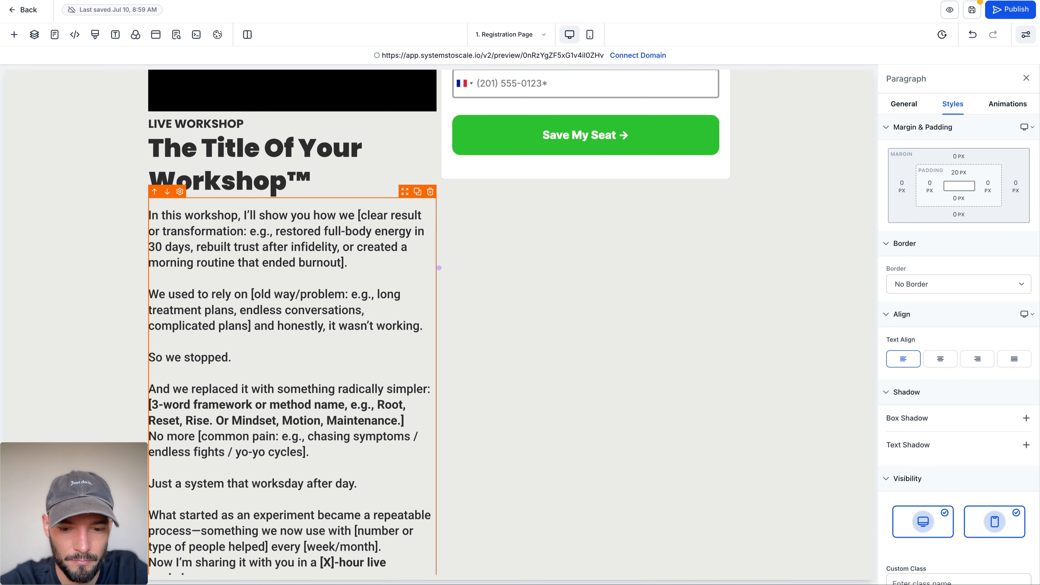
{"action": "type", "text": ","}
Step: Insert blank lines in the paragraph before "Now I'm sharing it with you" and before "No more [common pain"
{"action": "scroll", "coordinate": [293, 484], "scroll_direction": "down", "scroll_amount": 1}
{"action": "left_click", "coordinate": [393, 521]}
{"action": "key", "text": "Return"}
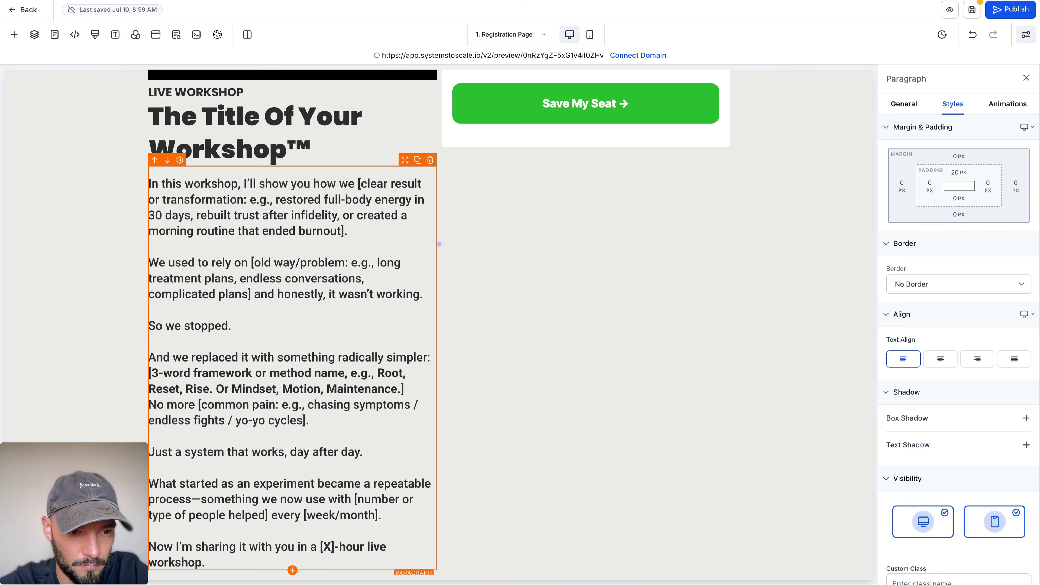
{"action": "scroll", "coordinate": [287, 376], "scroll_direction": "down", "scroll_amount": 1}
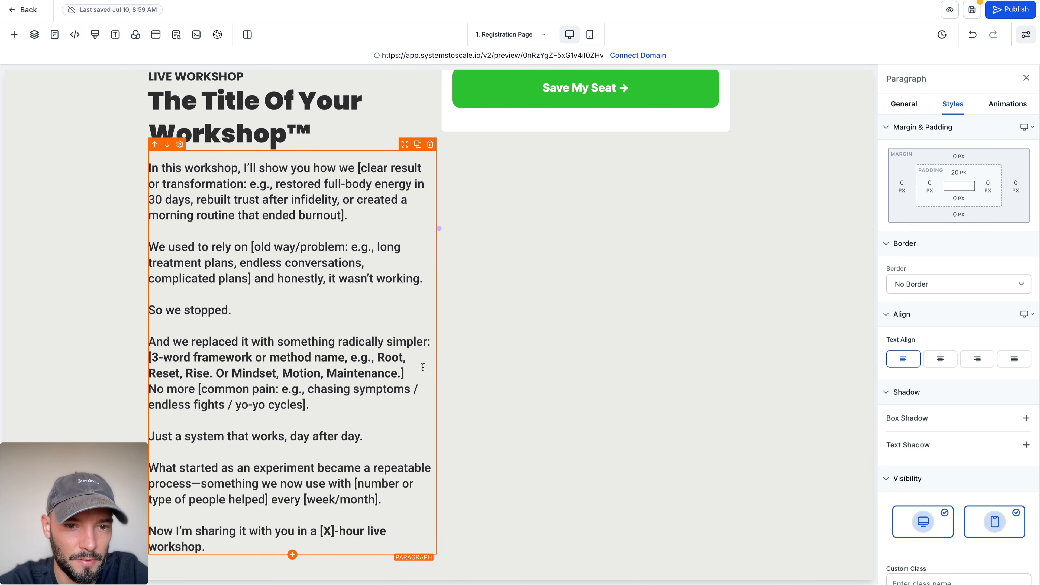
{"action": "left_click", "coordinate": [150, 389]}
{"action": "key", "text": "Return"}
{"action": "scroll", "coordinate": [295, 365], "scroll_direction": "down", "scroll_amount": 1}
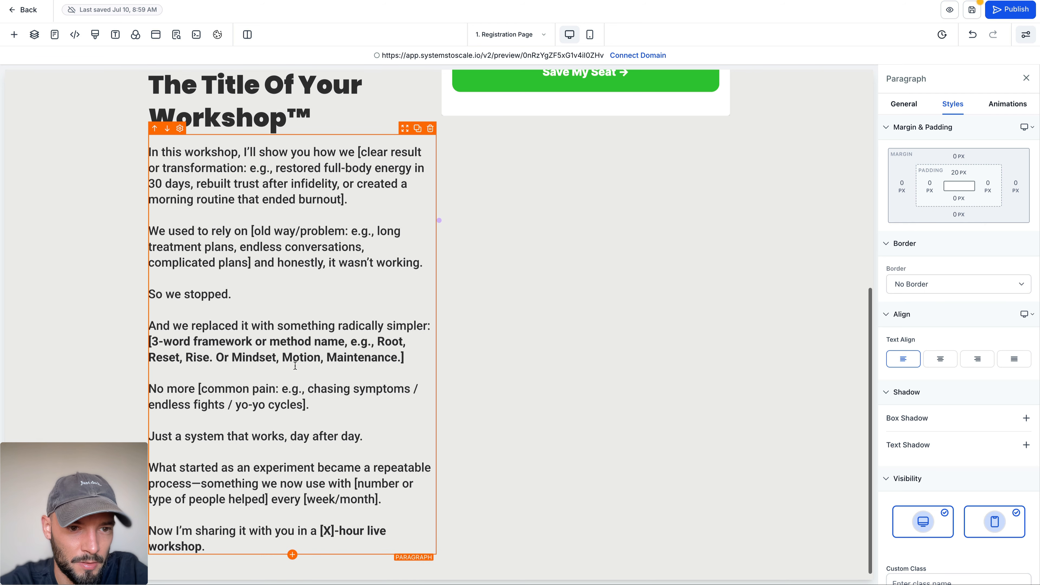
Step: Copy the heading "Here's What We'll Cover:" from ChatGPT and add a sub-headline element below the registration page paragraph
{"action": "key", "text": "ctrl+Tab"}
{"action": "scroll", "coordinate": [394, 189], "scroll_direction": "down", "scroll_amount": 7}
{"action": "left_click_drag", "start_coordinate": [341, 181], "coordinate": [453, 181]}
{"action": "key", "text": "ctrl+c"}
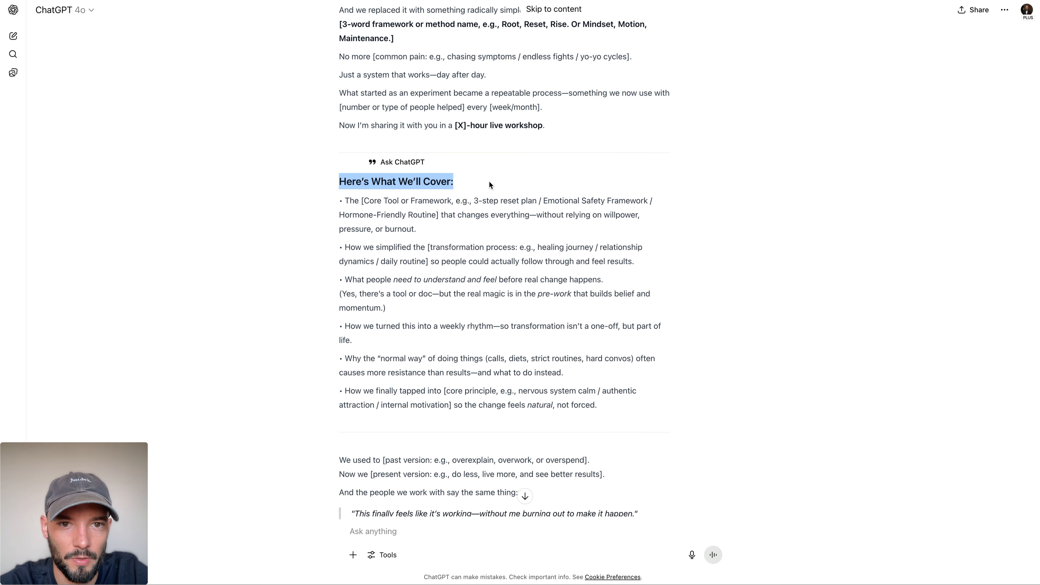
{"action": "key", "text": "ctrl+Tab"}
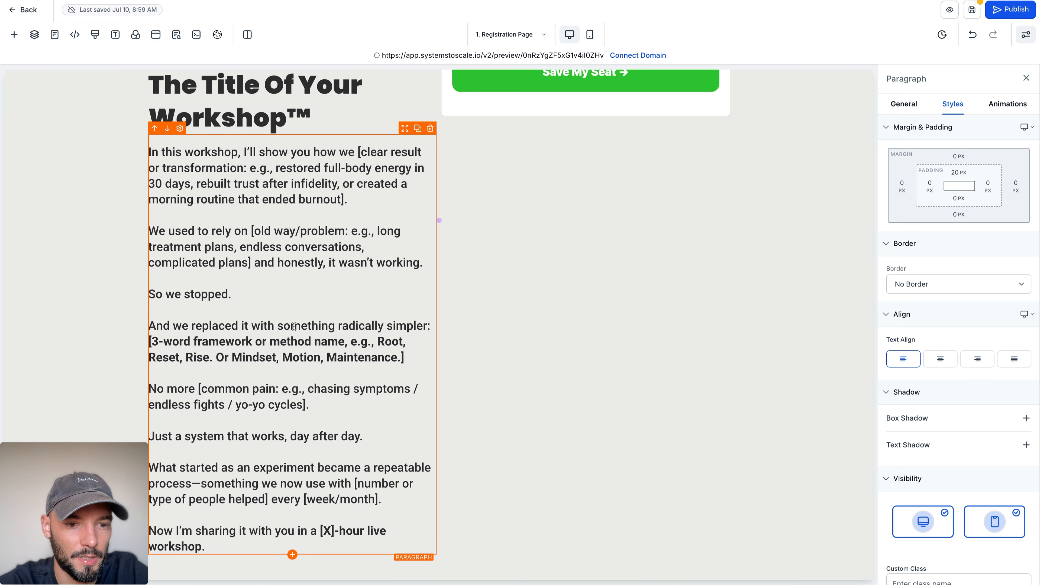
{"action": "left_click", "coordinate": [292, 555]}
{"action": "left_click", "coordinate": [193, 182]}
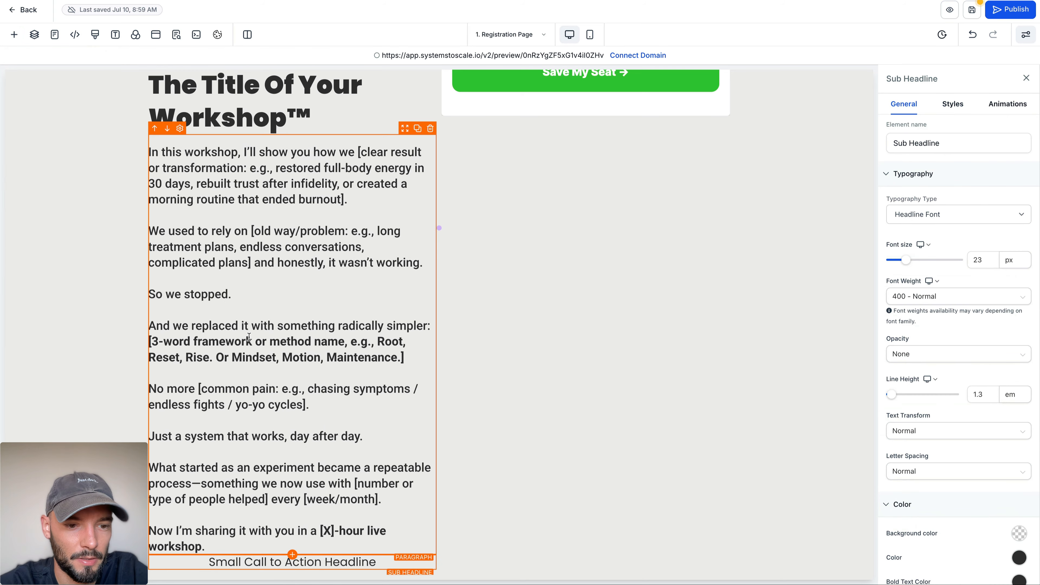
Step: Give the new sub-headline 20 px of top and bottom padding and align its text left
{"action": "left_click", "coordinate": [953, 104]}
{"action": "left_click", "coordinate": [952, 175]}
{"action": "left_click", "coordinate": [977, 219]}
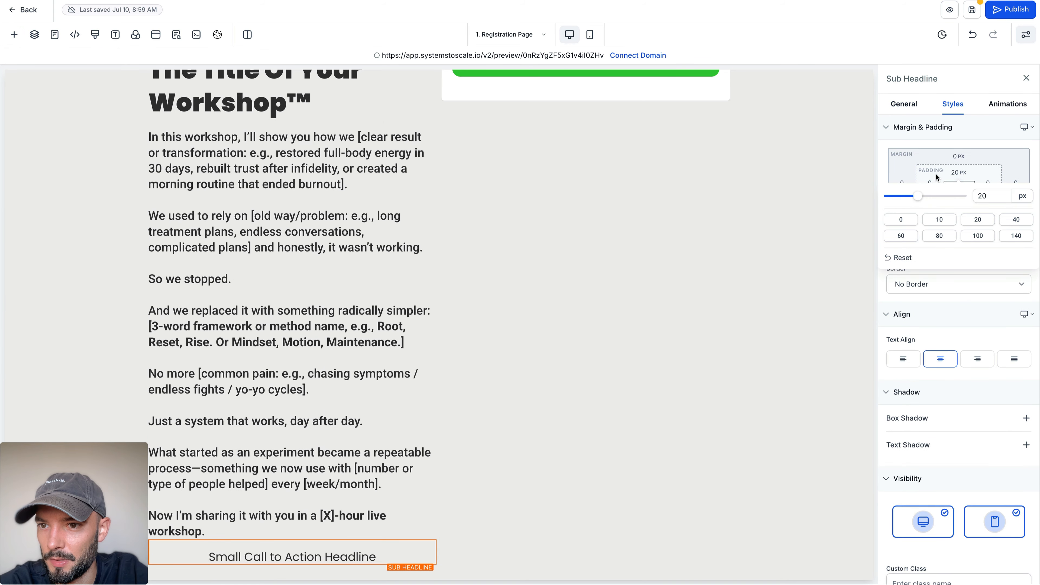
{"action": "left_click", "coordinate": [958, 199]}
{"action": "left_click", "coordinate": [975, 247]}
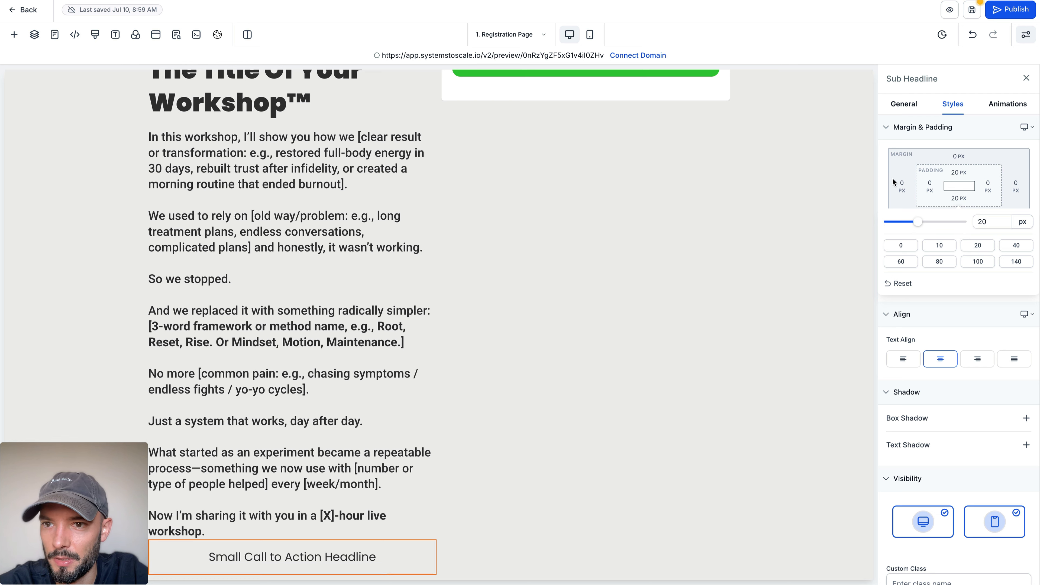
{"action": "left_click", "coordinate": [904, 105]}
{"action": "left_click", "coordinate": [953, 105]}
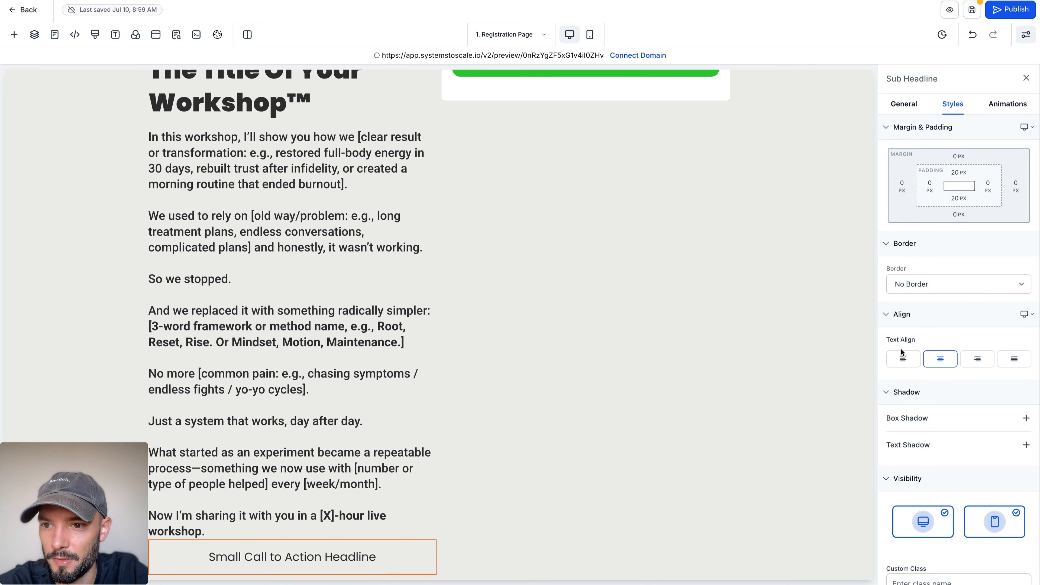
{"action": "left_click", "coordinate": [903, 358]}
Step: Replace the sub-headline's placeholder text with "Here's What We'll Cover:" and make it bold
{"action": "double_click", "coordinate": [284, 554]}
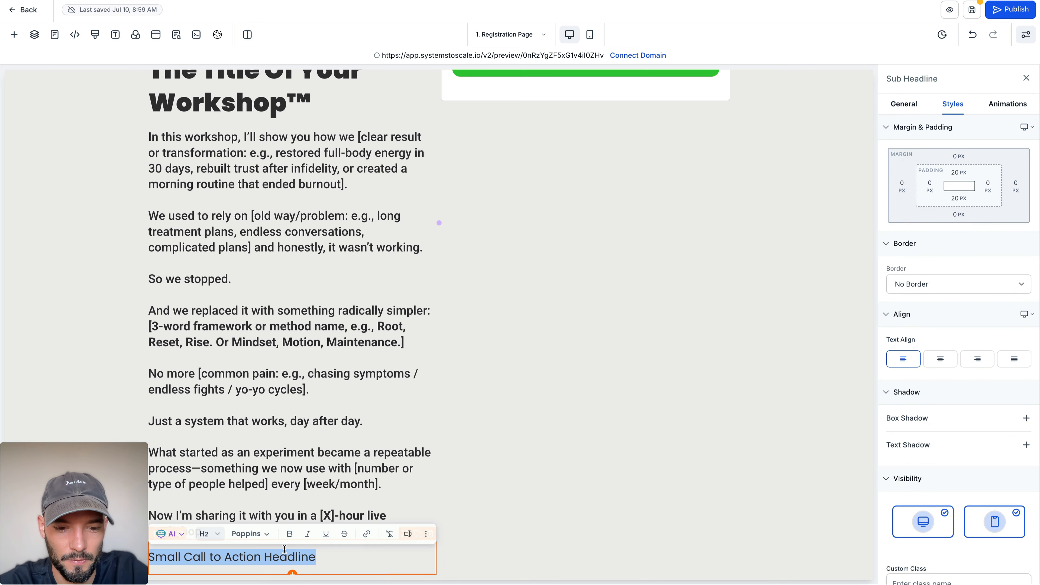
{"action": "key", "text": "ctrl+v"}
{"action": "key", "text": "ctrl+a"}
{"action": "key", "text": "ctrl+b"}
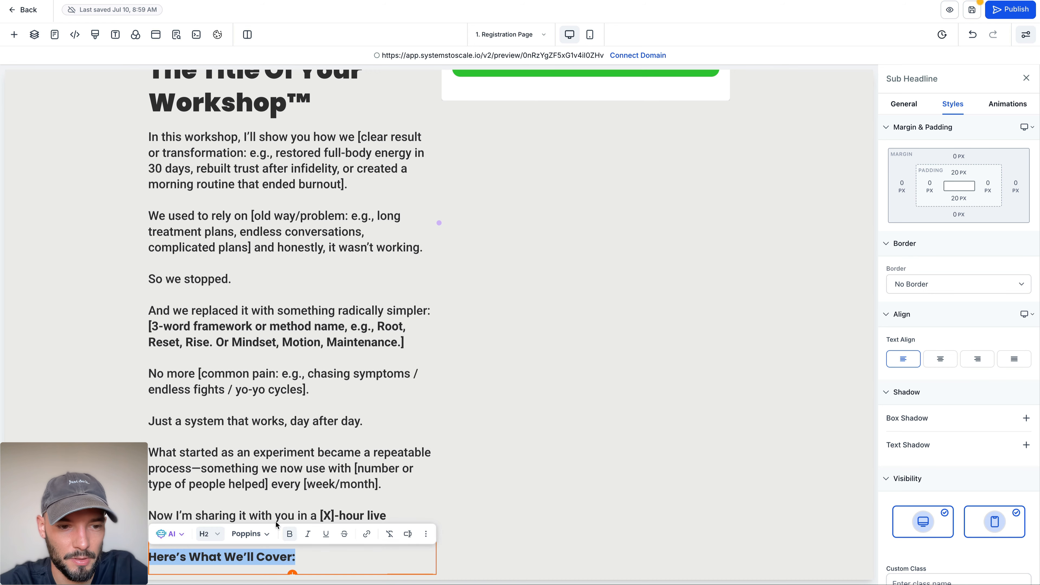
{"action": "left_click", "coordinate": [264, 485]}
{"action": "scroll", "coordinate": [264, 485], "scroll_direction": "down", "scroll_amount": 1}
{"action": "left_click", "coordinate": [417, 94]}
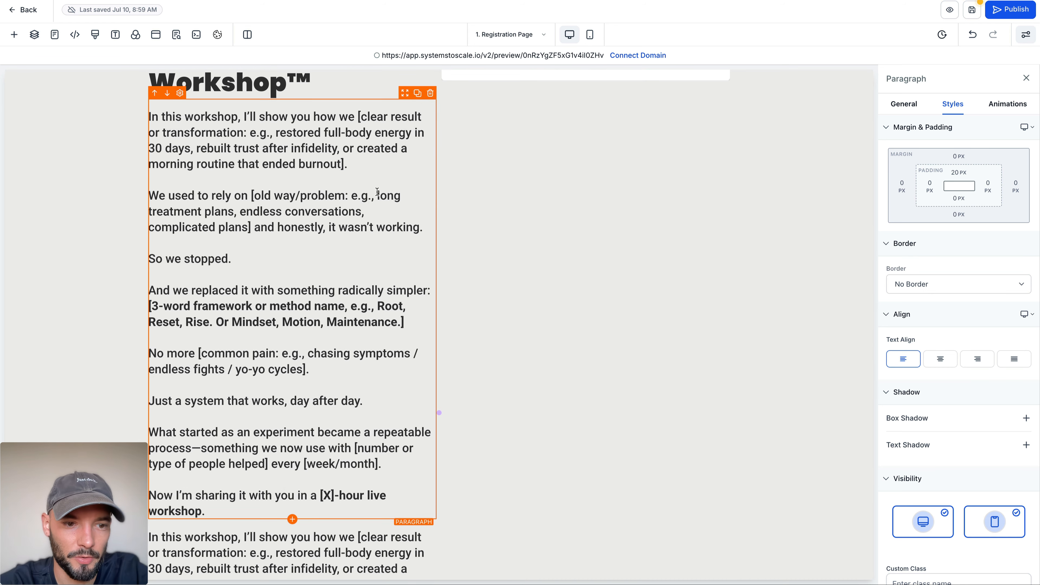
{"action": "scroll", "coordinate": [378, 192], "scroll_direction": "down", "scroll_amount": 5}
{"action": "left_click", "coordinate": [168, 140]}
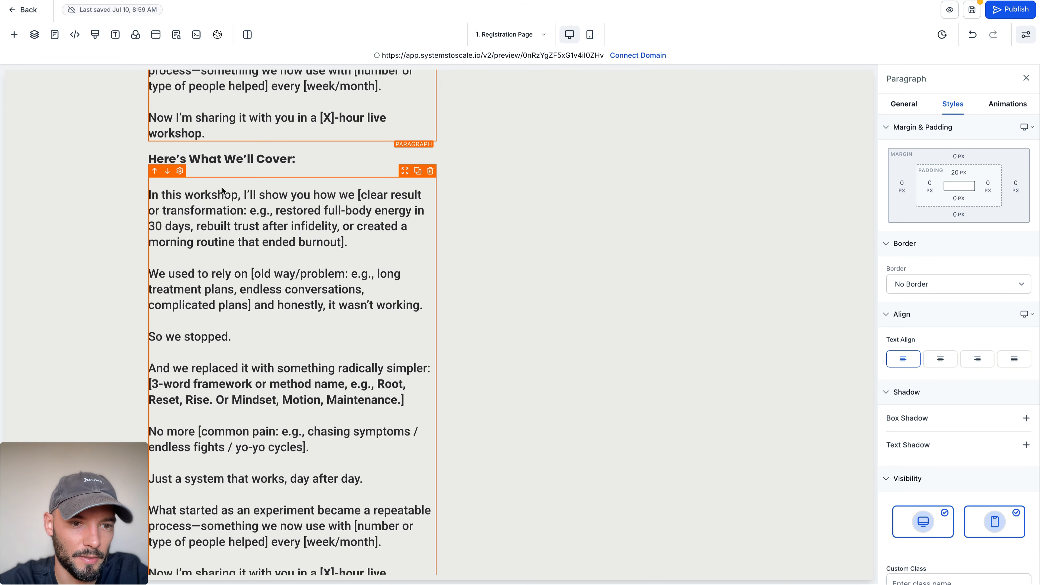
{"action": "scroll", "coordinate": [226, 183], "scroll_direction": "down", "scroll_amount": 1}
{"action": "key", "text": "ctrl+Tab"}
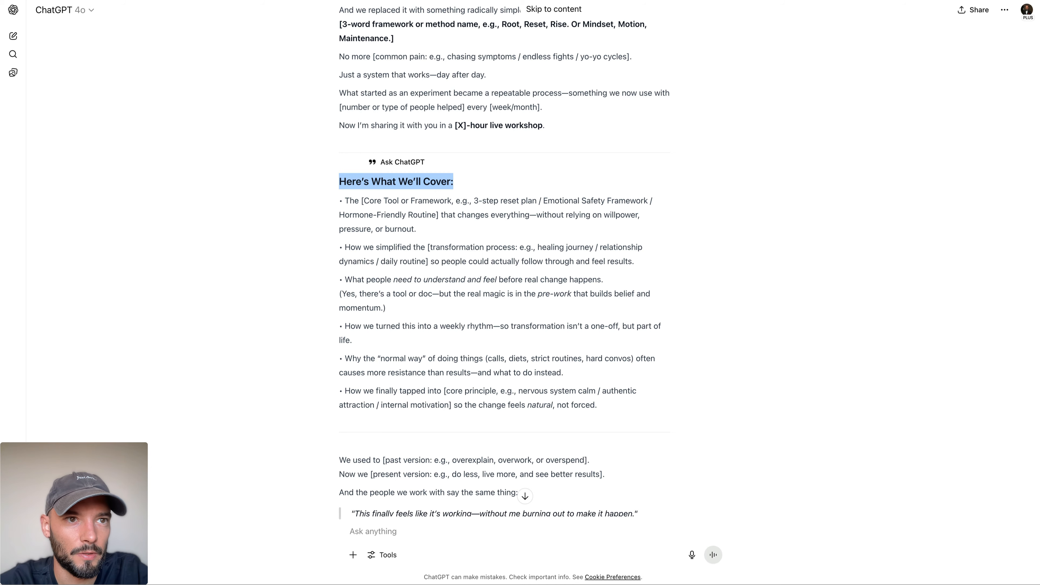
{"action": "key", "text": "ctrl+shift+Tab"}
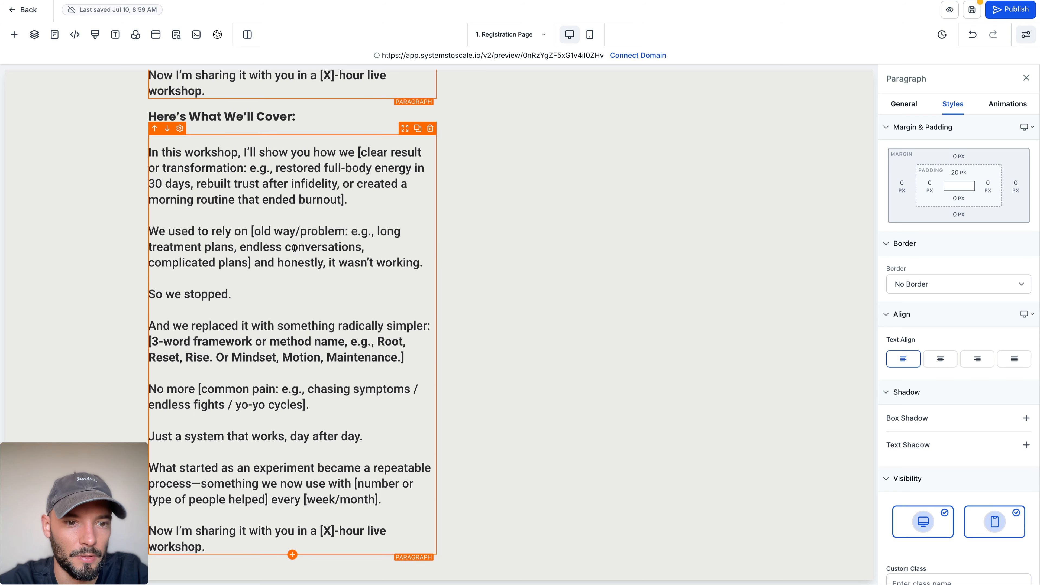
{"action": "left_click", "coordinate": [432, 129]}
Step: Add a bullet list element below the "Here's What We'll Cover:" heading and set its font size to 24 px
{"action": "left_click", "coordinate": [245, 539]}
{"action": "left_click", "coordinate": [292, 556]}
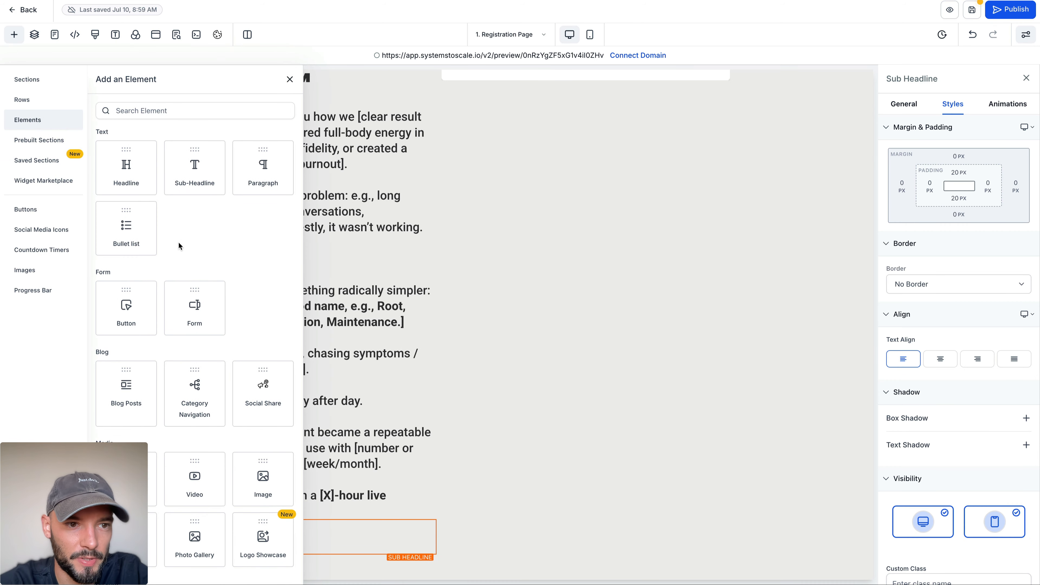
{"action": "left_click", "coordinate": [143, 232]}
{"action": "left_click", "coordinate": [983, 259]}
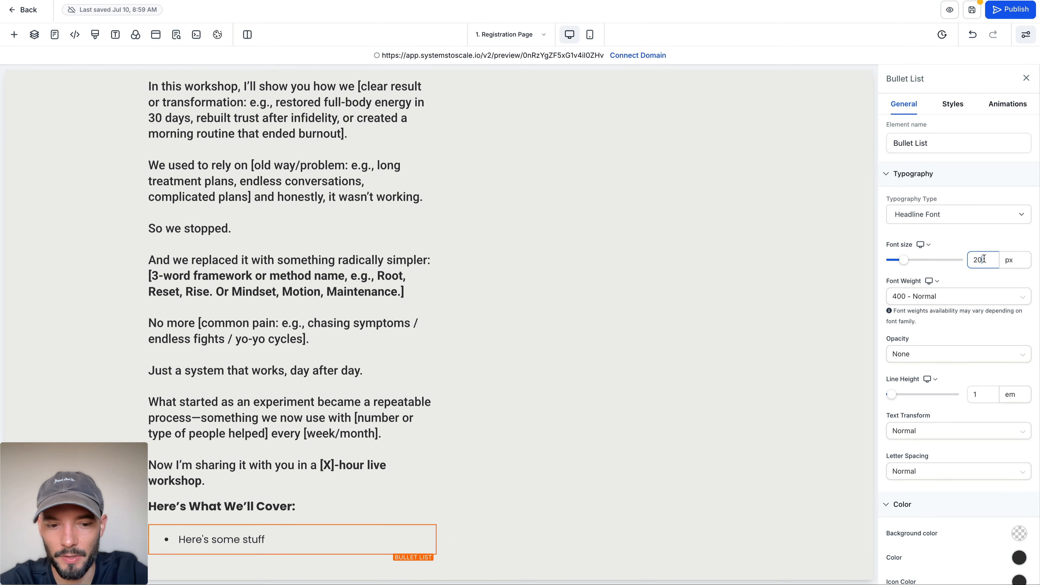
{"action": "key", "text": "BackSpace"}
{"action": "type", "text": "4"}
{"action": "scroll", "coordinate": [951, 287], "scroll_direction": "down", "scroll_amount": 5}
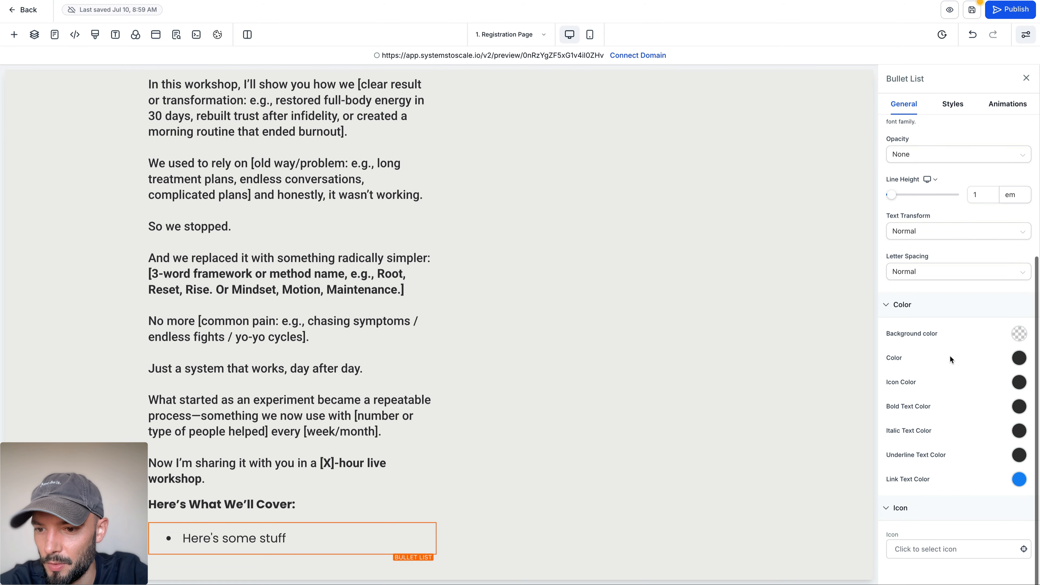
Step: Change the bullet list's icon to check-circle
{"action": "left_click", "coordinate": [918, 549]}
{"action": "left_click", "coordinate": [917, 569]}
{"action": "type", "text": "chekc"}
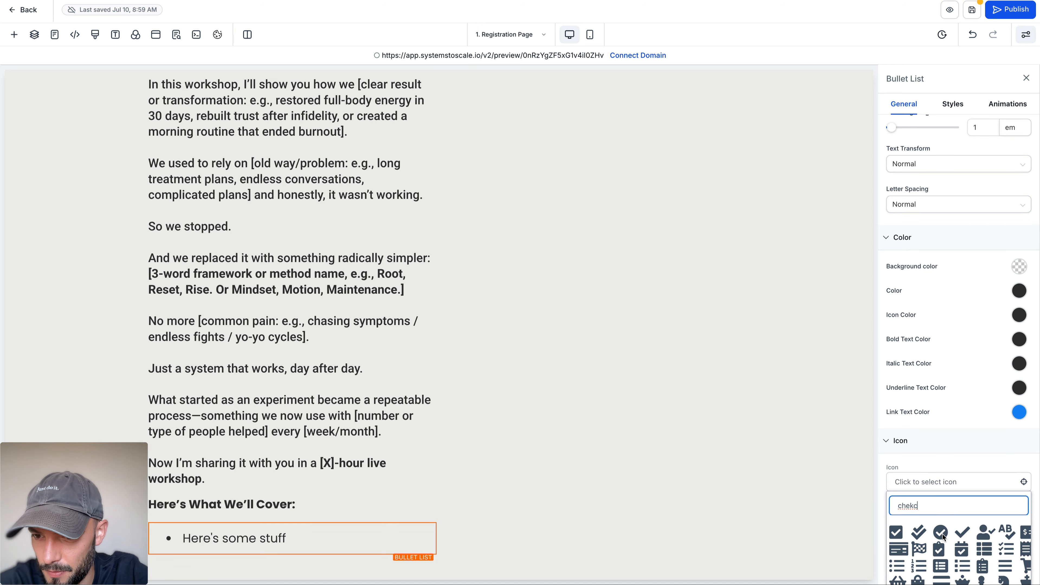
{"action": "left_click", "coordinate": [941, 533]}
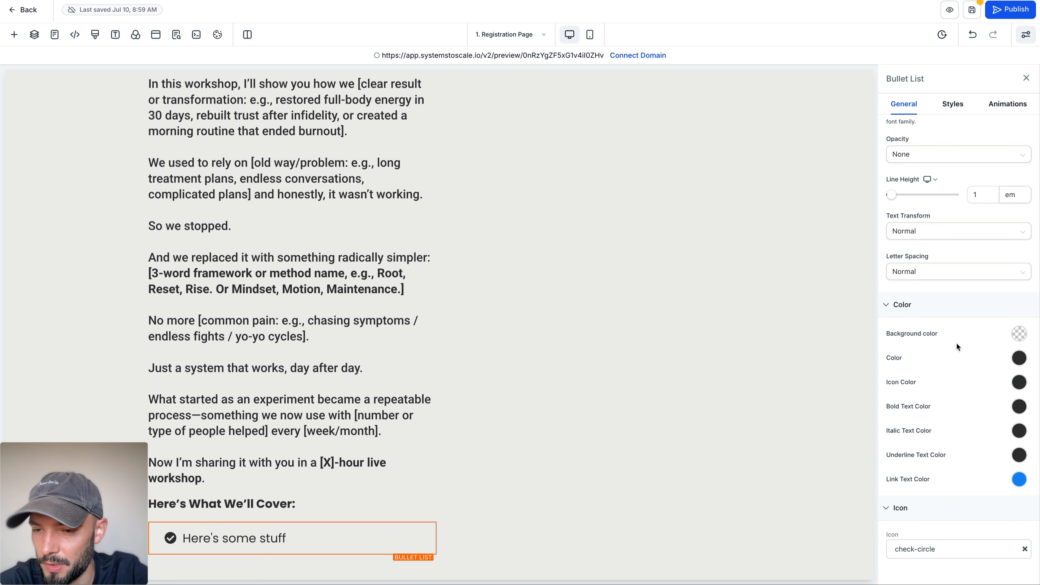
Step: Set the bullet list's text color to black and its icon color to green
{"action": "left_click", "coordinate": [1019, 359]}
{"action": "left_click", "coordinate": [891, 311]}
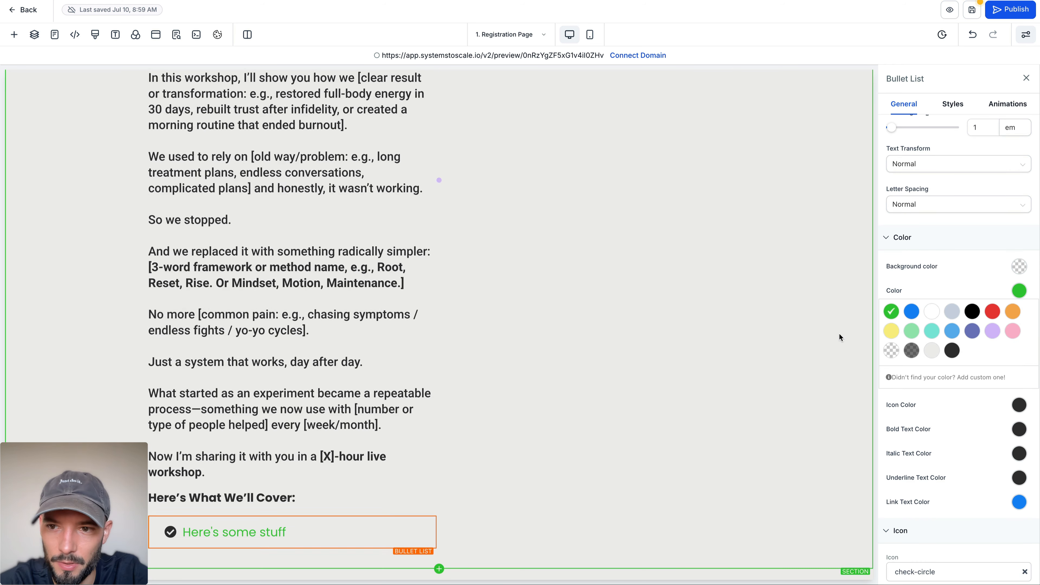
{"action": "left_click", "coordinate": [972, 311]}
{"action": "left_click", "coordinate": [1019, 405]}
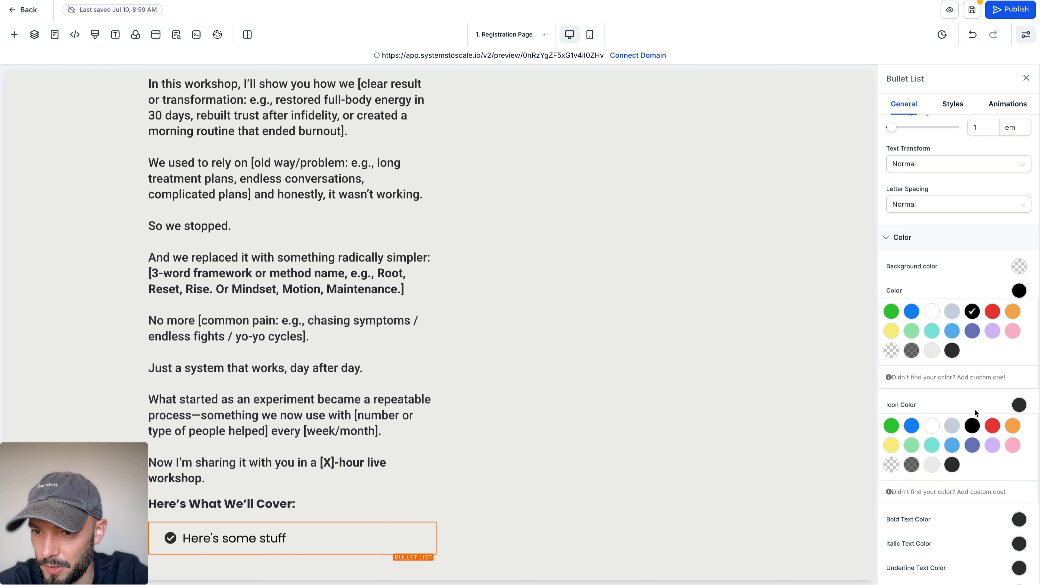
{"action": "left_click", "coordinate": [891, 426]}
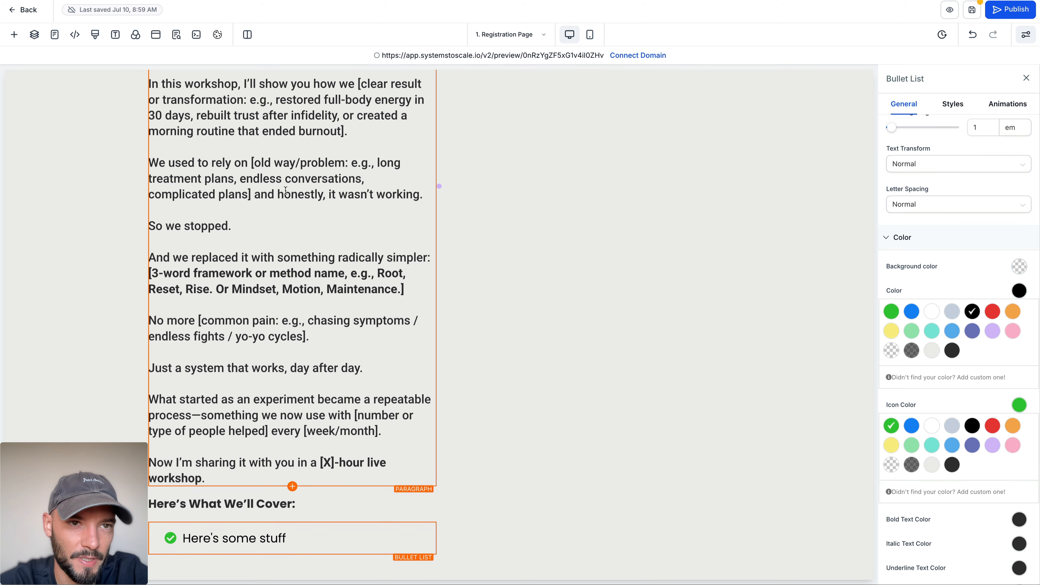
Step: Copy all the "Here's What We'll Cover" points from ChatGPT and paste them over the bullet list's placeholder text
{"action": "key", "text": "super+Tab"}
{"action": "left_click_drag", "start_coordinate": [339, 201], "coordinate": [614, 407]}
{"action": "key", "text": "super+Tab"}
{"action": "left_click_drag", "start_coordinate": [287, 539], "coordinate": [186, 538]}
{"action": "type", "text": "The [Core Tool or Framework, e.g., 3-step reset plan / Emotional Safety Framework / Hormone-Friendly Routine] that changes everything—without relying on willpower, pressure, or burnout. • How we simplified the [transformation process: e.g., healing journey / relationship dynamics / daily routine] so people could actually follow through and feel results. • What people need to understand and feel before real change happens. (Yes, there’s a tool or doc—but the real magic is in the pre-work that builds belief and momentum.) • How we turned this into a weekly rhythm—so transformation isn’t a one-off, but part of life. • Why the \"normal way\" of doing things (calls, diets, strict routines, hard convos) often causes more resistance than results—and what to do instead. • How we finally tapped into [core principle, e.g., nervous system calm / authentic attraction / internal motivation] so the change feels natural, not forced."}
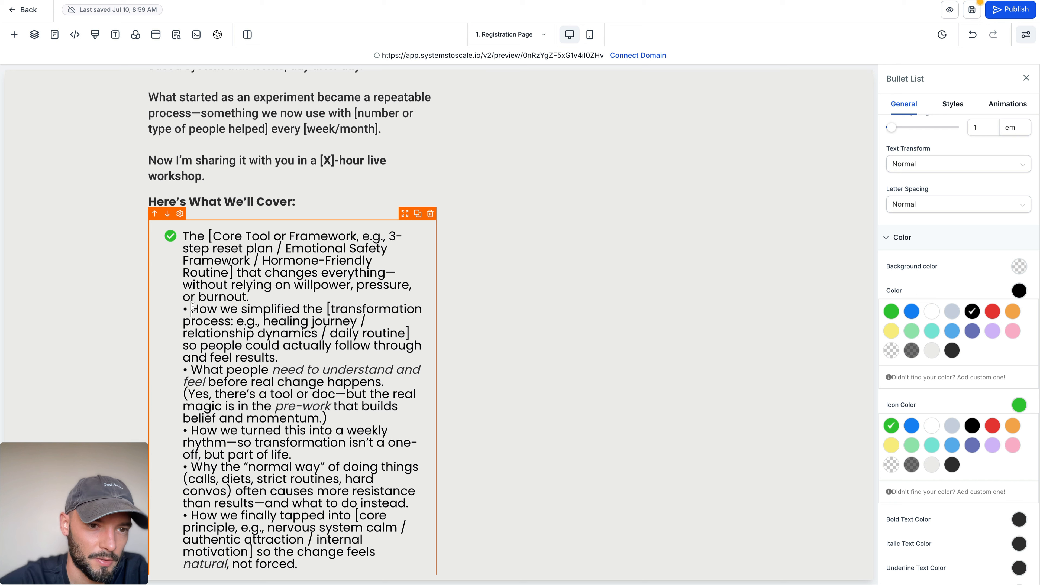
Step: Split "How we simplified", "What people" and "How we turned this" into separate spaced bullets, removing their pasted bullet characters
{"action": "key", "text": "BackSpace"}
{"action": "key", "text": "BackSpace"}
{"action": "key", "text": "Return"}
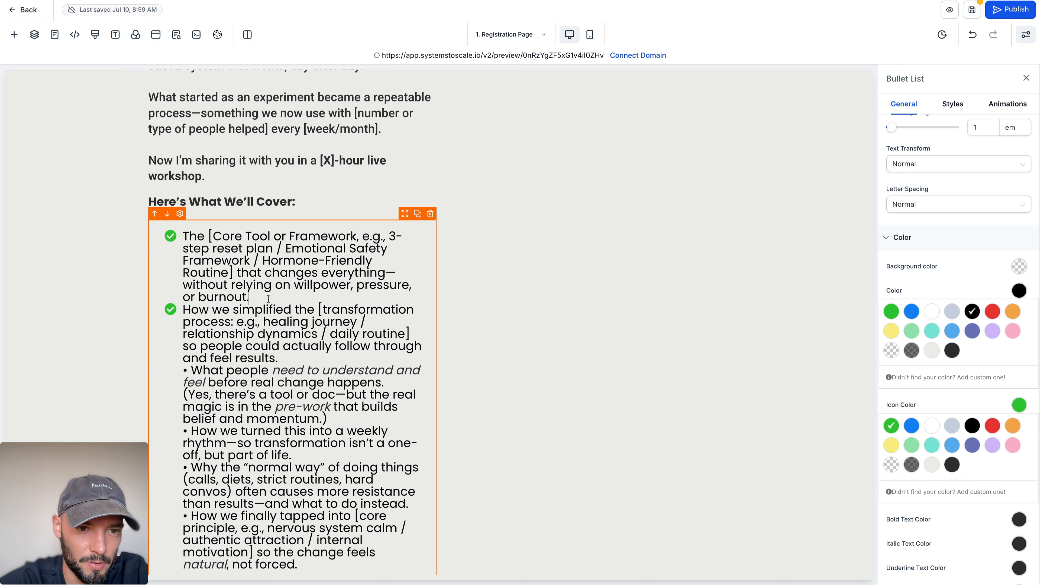
{"action": "key", "text": "shift+Return"}
{"action": "left_click", "coordinate": [192, 382]}
{"action": "key", "text": "BackSpace"}
{"action": "key", "text": "BackSpace"}
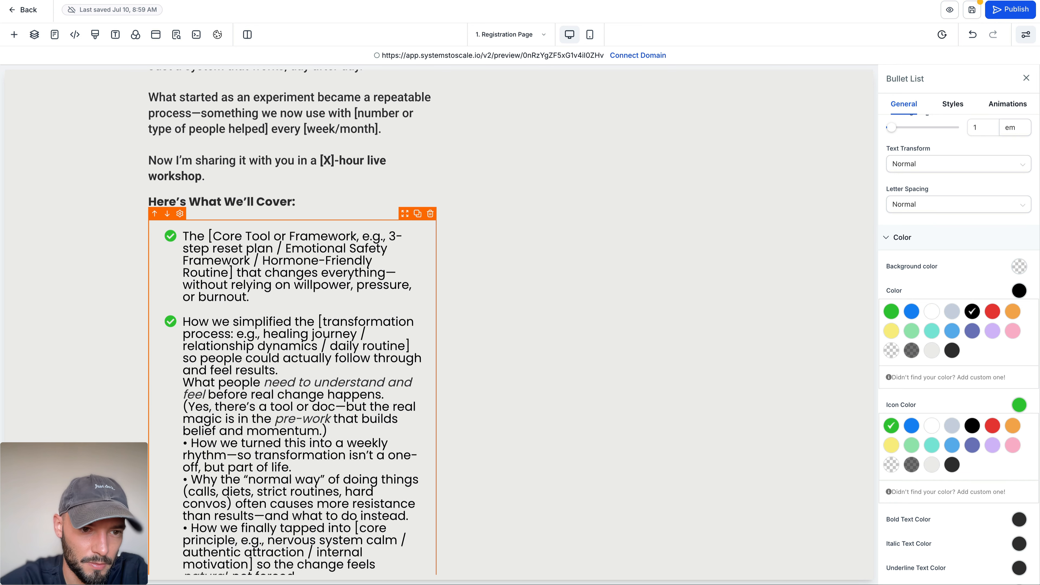
{"action": "key", "text": "Return"}
{"action": "left_click", "coordinate": [193, 456]}
{"action": "key", "text": "BackSpace"}
{"action": "key", "text": "BackSpace"}
{"action": "key", "text": "Return"}
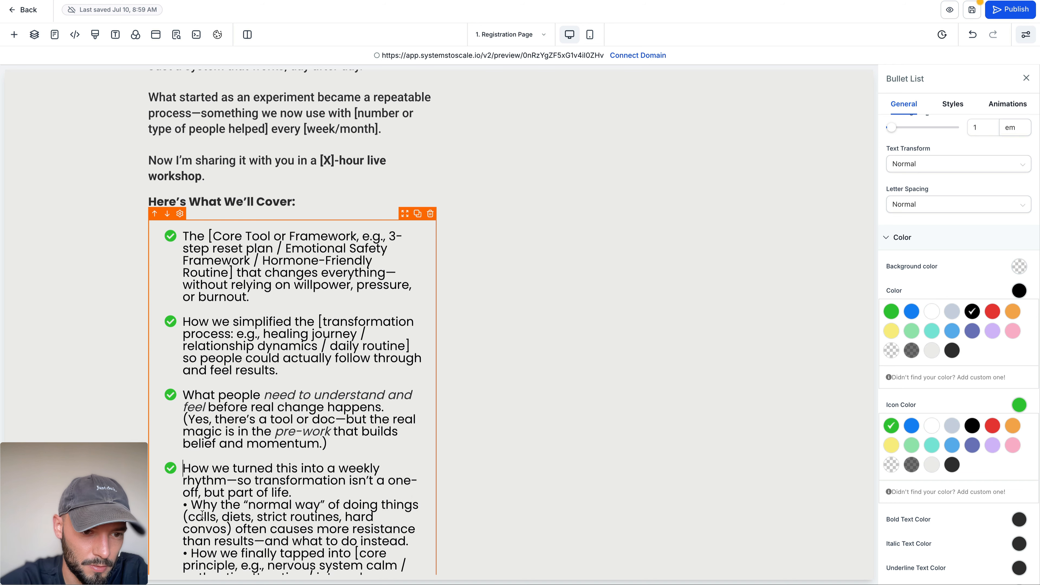
Step: Make "Why the 'normal way'" and "How we finally tapped into" separate bullets, removing their pasted bullet characters
{"action": "left_click", "coordinate": [191, 506]}
{"action": "key", "text": "BackSpace"}
{"action": "key", "text": "BackSpace"}
{"action": "key", "text": "Return"}
{"action": "scroll", "coordinate": [191, 500], "scroll_direction": "down", "scroll_amount": 2}
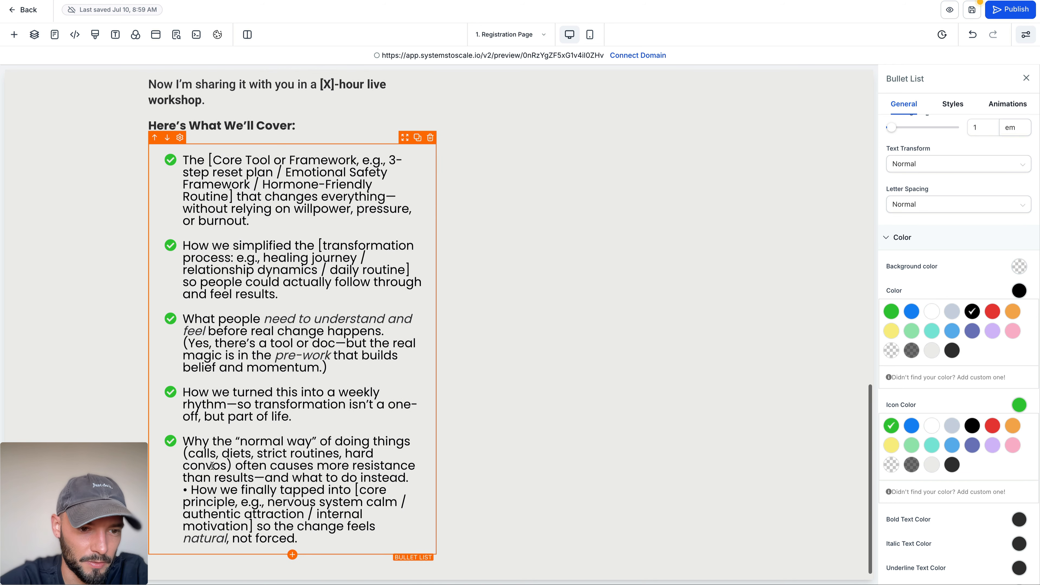
{"action": "left_click", "coordinate": [192, 494]}
{"action": "key", "text": "BackSpace"}
{"action": "key", "text": "BackSpace"}
{"action": "key", "text": "Return"}
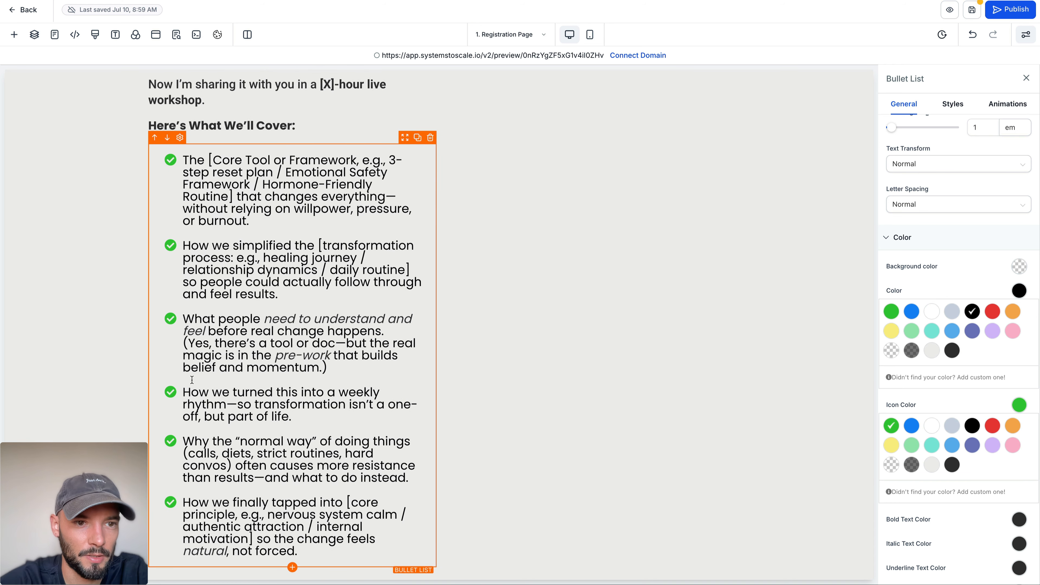
Step: Bold the first bullet's opening phrase, from "The [Core Tool or Framework" through "Hormone-Friendly Routine]"
{"action": "left_click_drag", "start_coordinate": [185, 160], "coordinate": [231, 197]}
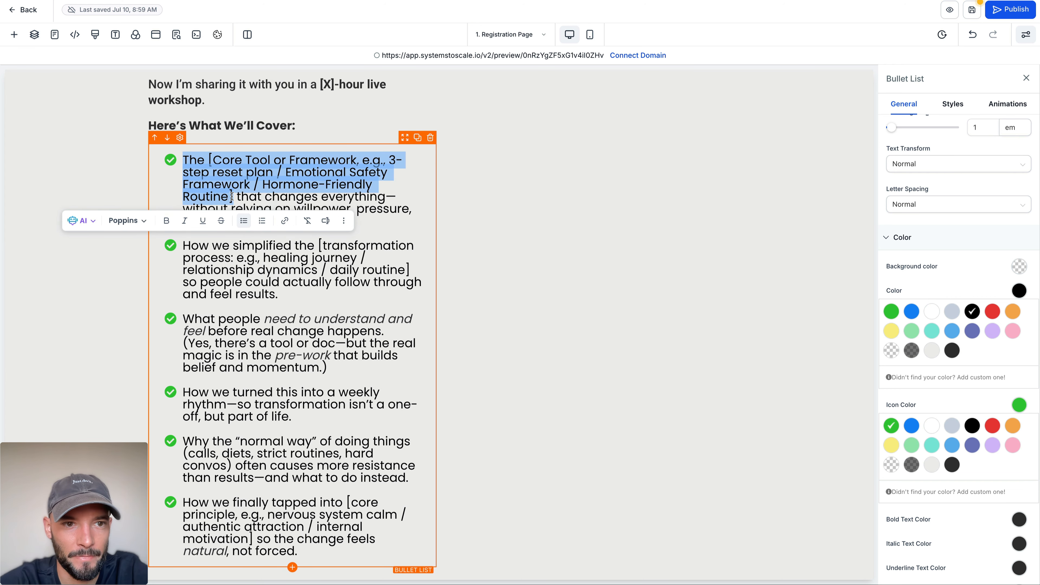
{"action": "key", "text": "ctrl+b"}
{"action": "left_click", "coordinate": [279, 184]}
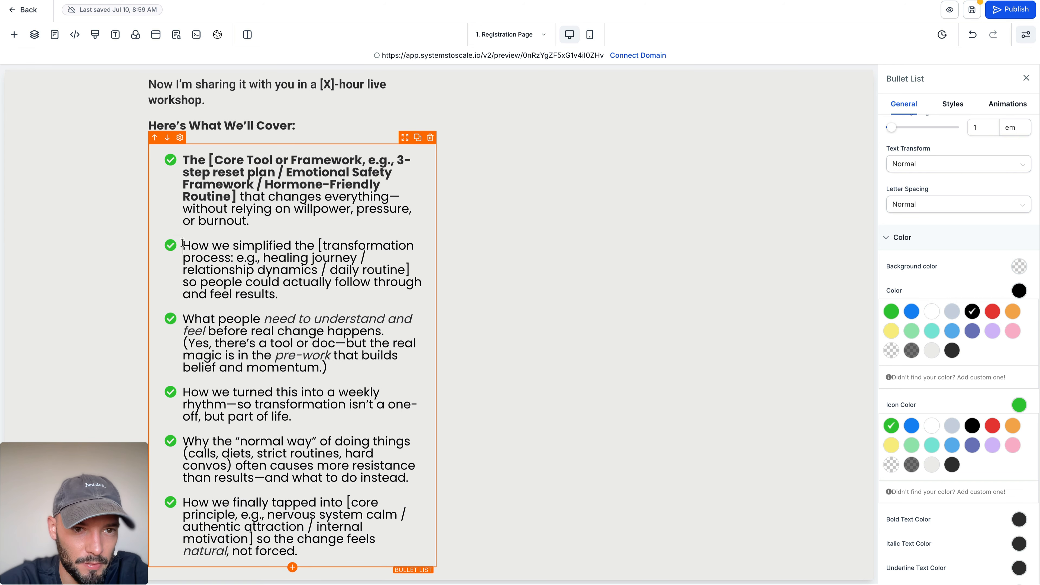
{"action": "left_click_drag", "start_coordinate": [182, 245], "coordinate": [297, 246]}
{"action": "left_click", "coordinate": [299, 246]}
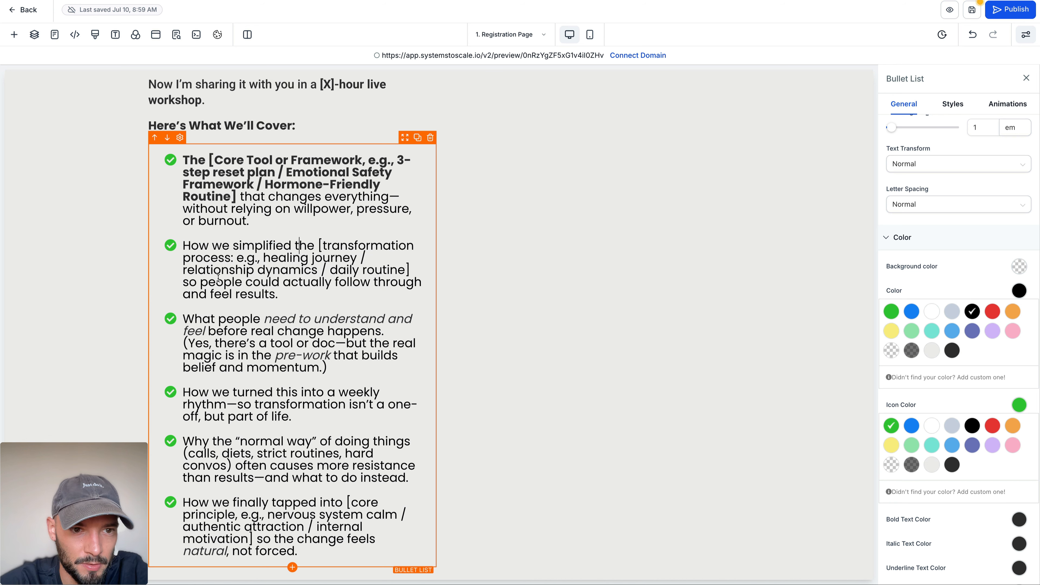
Step: Bold the opening phrases of bullets two to four, through "[transformation process", "before real change happens" and "weekly rhythm"
{"action": "left_click_drag", "start_coordinate": [185, 246], "coordinate": [230, 258]}
{"action": "key", "text": "ctrl+b"}
{"action": "left_click", "coordinate": [312, 231]}
{"action": "scroll", "coordinate": [286, 283], "scroll_direction": "down", "scroll_amount": 1}
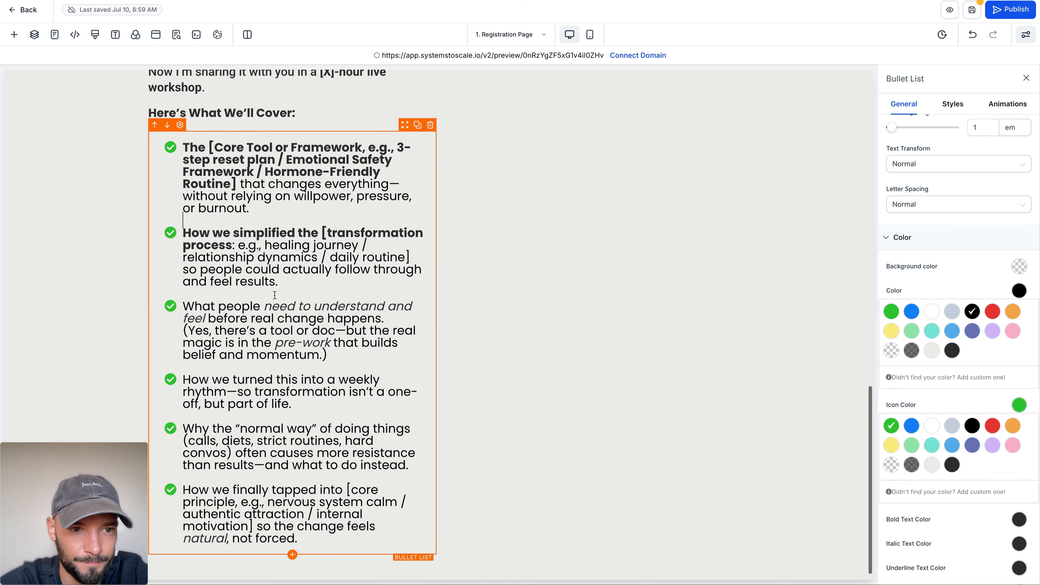
{"action": "left_click_drag", "start_coordinate": [183, 308], "coordinate": [383, 318]}
{"action": "key", "text": "ctrl+b"}
{"action": "left_click", "coordinate": [282, 319]}
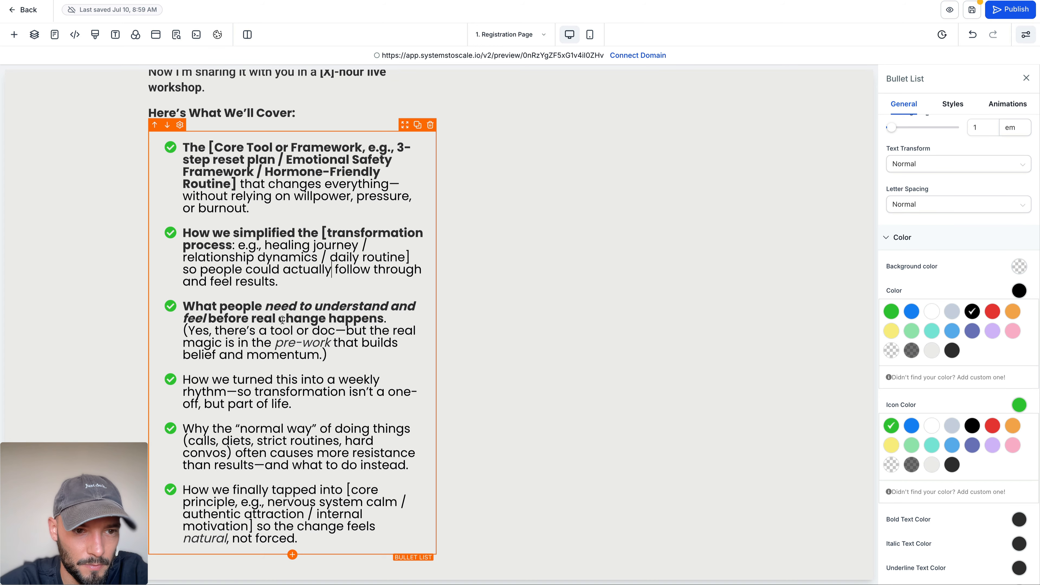
{"action": "left_click_drag", "start_coordinate": [183, 381], "coordinate": [229, 394]}
{"action": "key", "text": "ctrl+b"}
{"action": "left_click", "coordinate": [324, 377]}
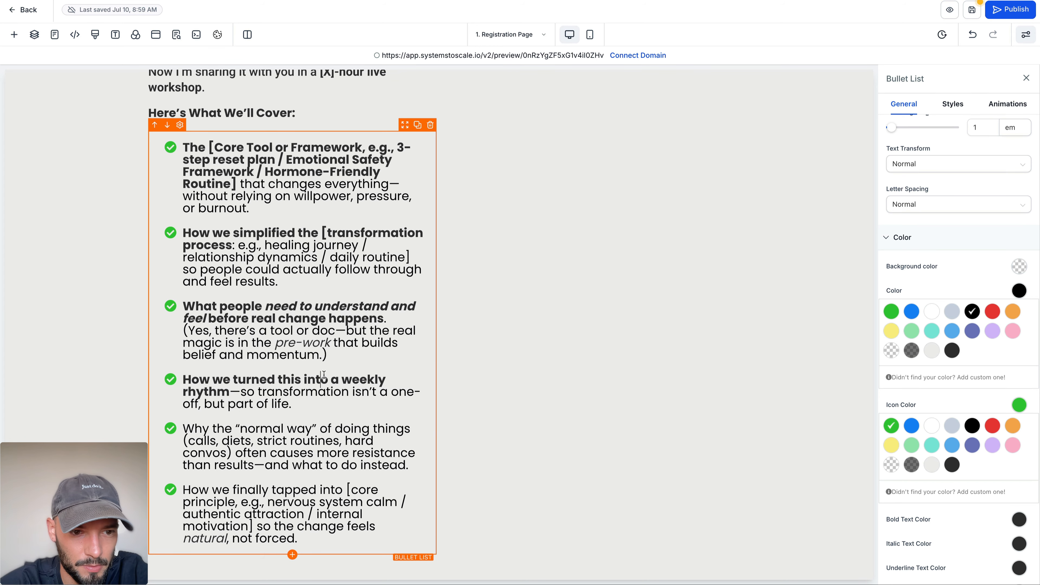
Step: Replace the dash after "results" in the "normal way" bullet with a space and bold its opening through "hard convos)"
{"action": "left_click_drag", "start_coordinate": [184, 428], "coordinate": [404, 428]}
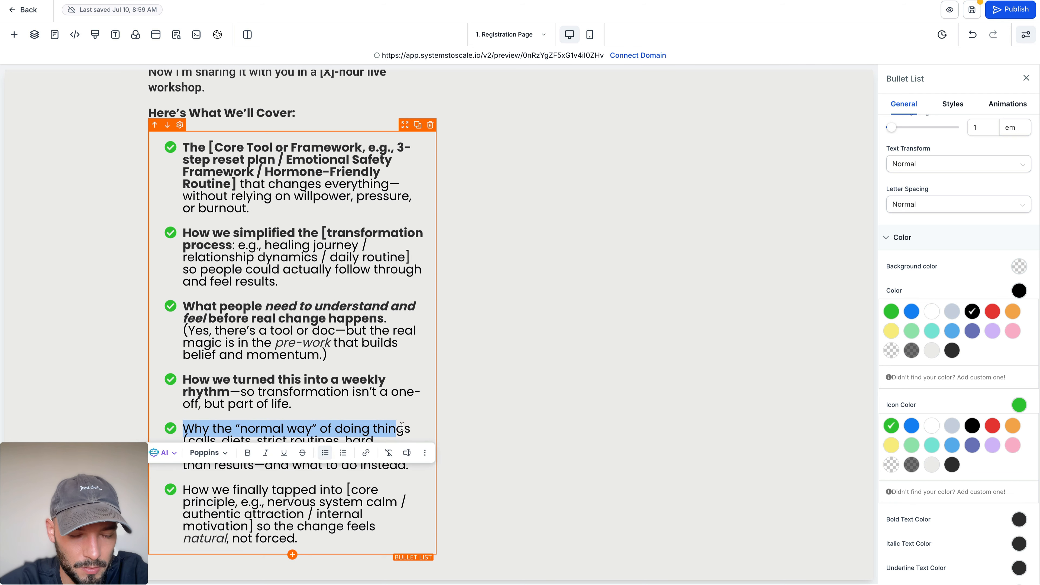
{"action": "left_click", "coordinate": [400, 427]}
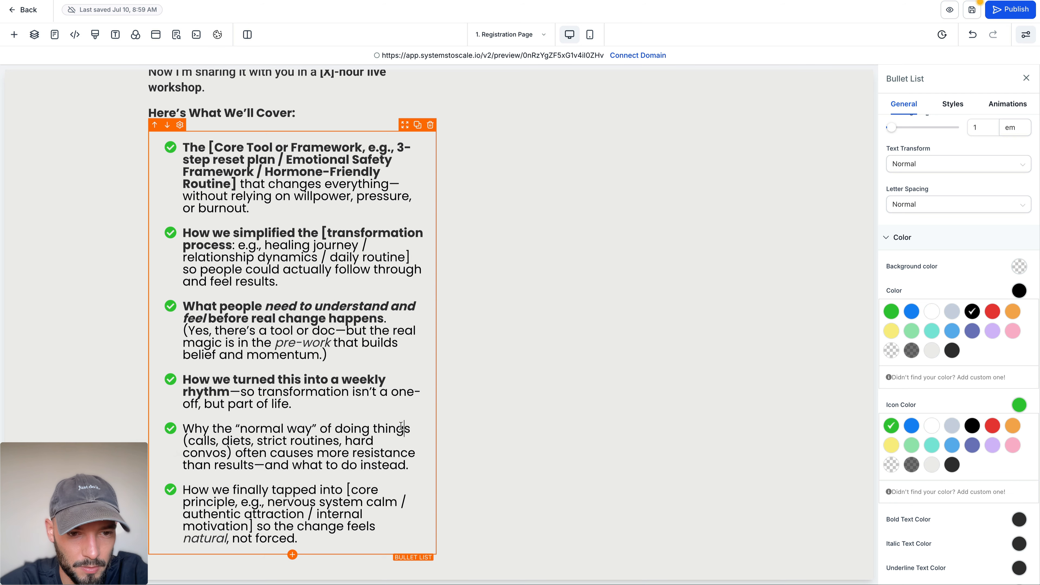
{"action": "left_click", "coordinate": [266, 470]}
{"action": "key", "text": "BackSpace"}
{"action": "left_click_drag", "start_coordinate": [183, 425], "coordinate": [229, 459]}
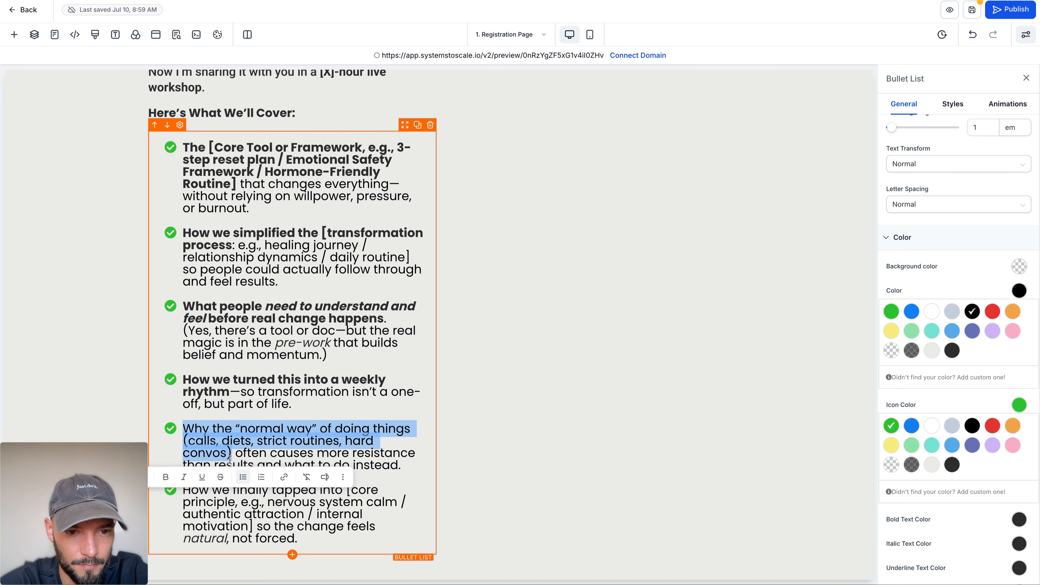
{"action": "key", "text": "ctrl+b"}
{"action": "left_click", "coordinate": [242, 452]}
Step: Bold the last bullet's opening phrase, "How we finally tapped into [core principle"
{"action": "left_click_drag", "start_coordinate": [186, 493], "coordinate": [239, 507]}
{"action": "key", "text": "ctrl+b"}
{"action": "left_click", "coordinate": [280, 459]}
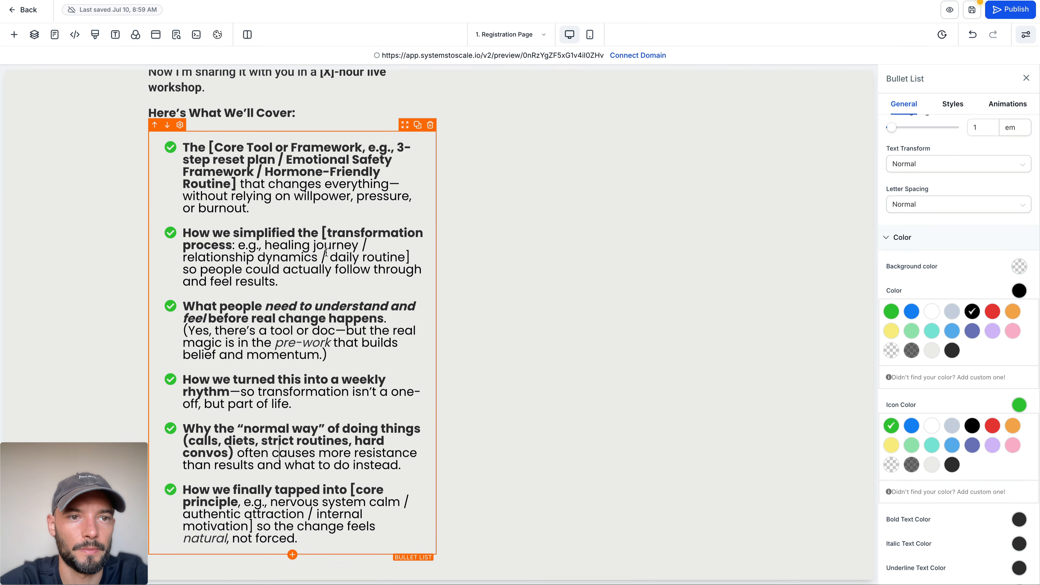
Step: Duplicate the "Here's What We'll Cover:" subheadline below the checklist and check ChatGPT for the next section's copy
{"action": "left_click", "coordinate": [417, 89]}
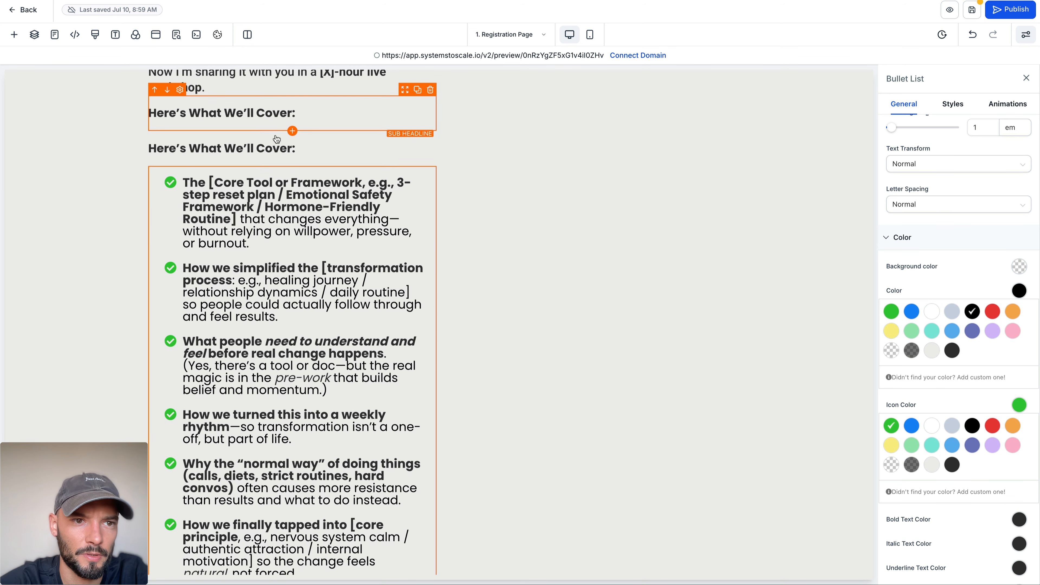
{"action": "left_click", "coordinate": [167, 126]}
{"action": "key", "text": "ctrl+Tab"}
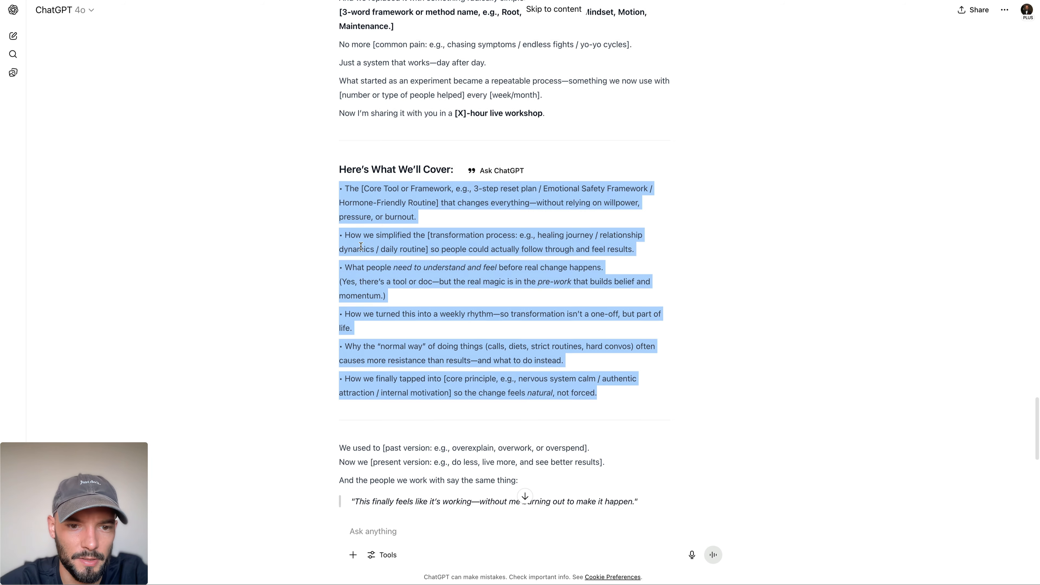
{"action": "scroll", "coordinate": [361, 246], "scroll_direction": "down", "scroll_amount": 5}
{"action": "scroll", "coordinate": [357, 241], "scroll_direction": "down", "scroll_amount": 1}
{"action": "left_click_drag", "start_coordinate": [340, 217], "coordinate": [640, 288]}
{"action": "scroll", "coordinate": [458, 265], "scroll_direction": "down", "scroll_amount": 5}
{"action": "left_click_drag", "start_coordinate": [340, 131], "coordinate": [605, 263]}
{"action": "key", "text": "ctrl+Tab"}
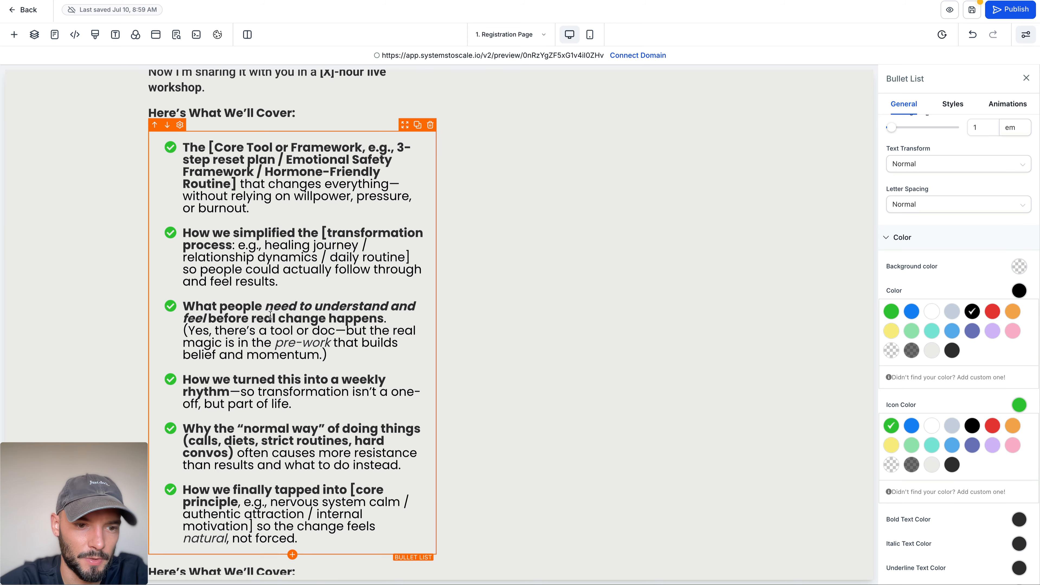
Step: Duplicate the checklist and move the copy beneath the duplicated "Here's What We'll Cover:" subheadline
{"action": "scroll", "coordinate": [292, 406], "scroll_direction": "down", "scroll_amount": 1}
{"action": "left_click", "coordinate": [417, 90]}
{"action": "scroll", "coordinate": [410, 184], "scroll_direction": "down", "scroll_amount": 5}
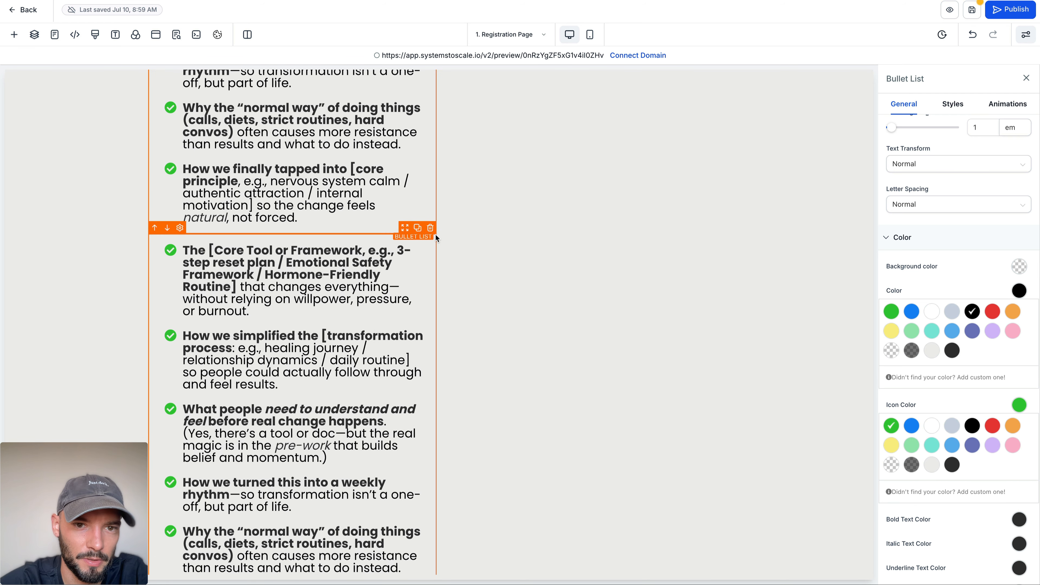
{"action": "left_click", "coordinate": [169, 228]}
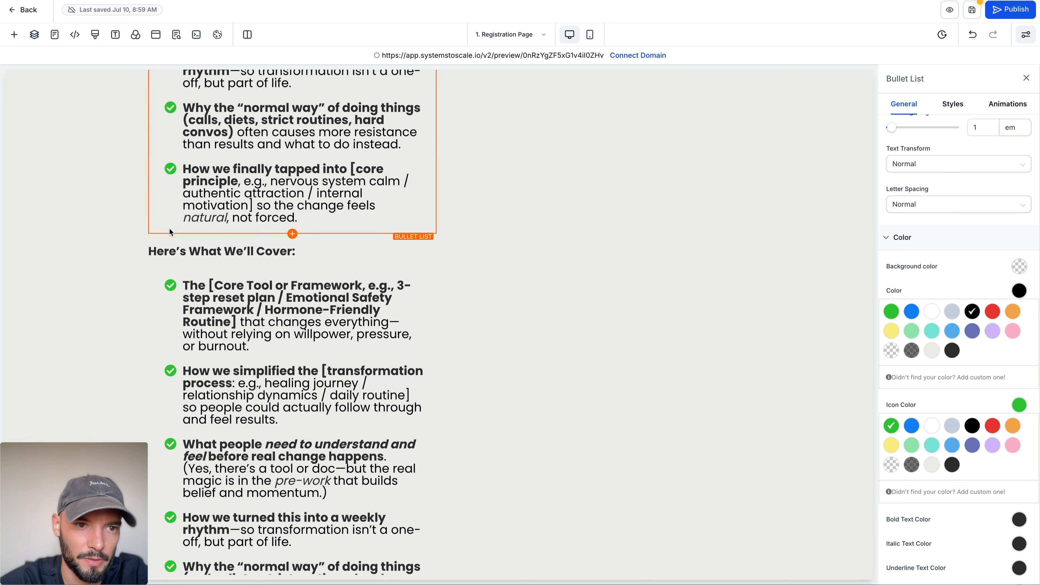
Step: Replace the duplicated subheadline with ChatGPT's "We're going live on Zoom:" heading and remove the extra blank line after it
{"action": "key", "text": "ctrl+shift+Tab"}
{"action": "scroll", "coordinate": [352, 181], "scroll_direction": "up", "scroll_amount": 1}
{"action": "triple_click", "coordinate": [362, 180]}
{"action": "key", "text": "ctrl+c"}
{"action": "key", "text": "ctrl+Tab"}
{"action": "left_click", "coordinate": [188, 246]}
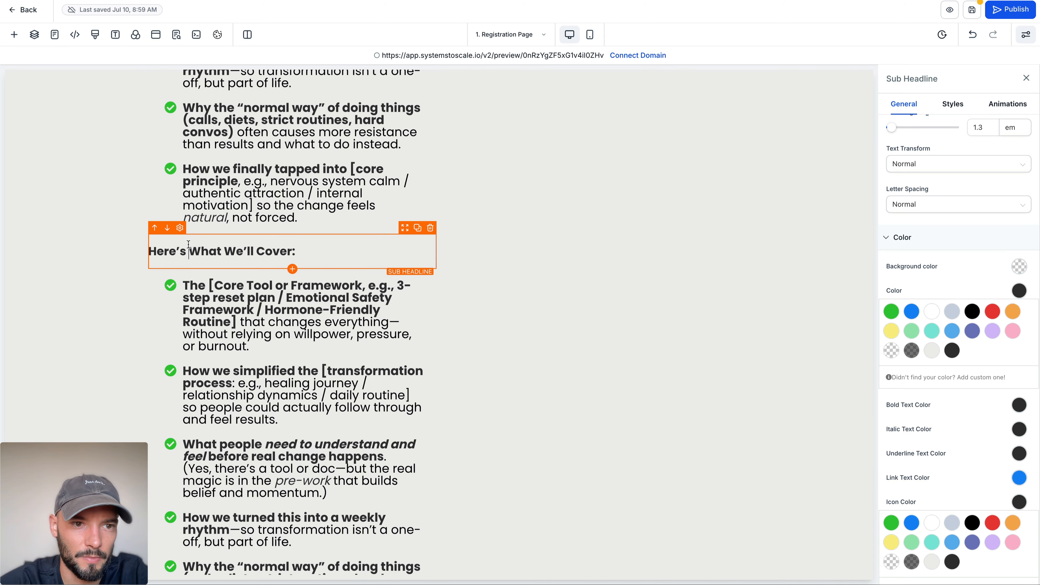
{"action": "key", "text": "ctrl+a"}
{"action": "key", "text": "ctrl+v"}
{"action": "left_click", "coordinate": [261, 258]}
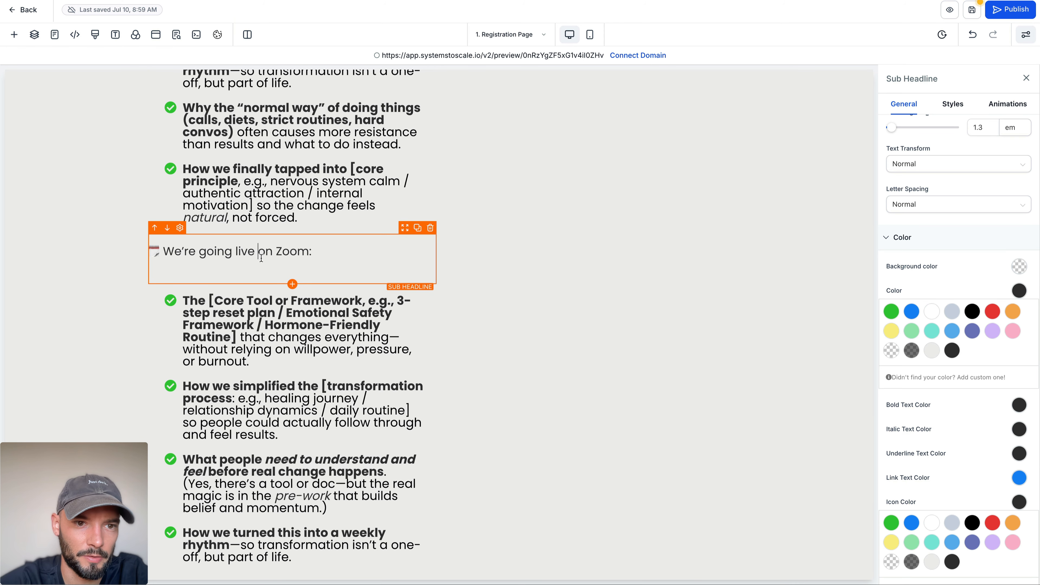
{"action": "key", "text": "Delete"}
Step: Search the icons for "location" and set the duplicated list's bullet icon to map-marker-alt
{"action": "left_click", "coordinate": [244, 286]}
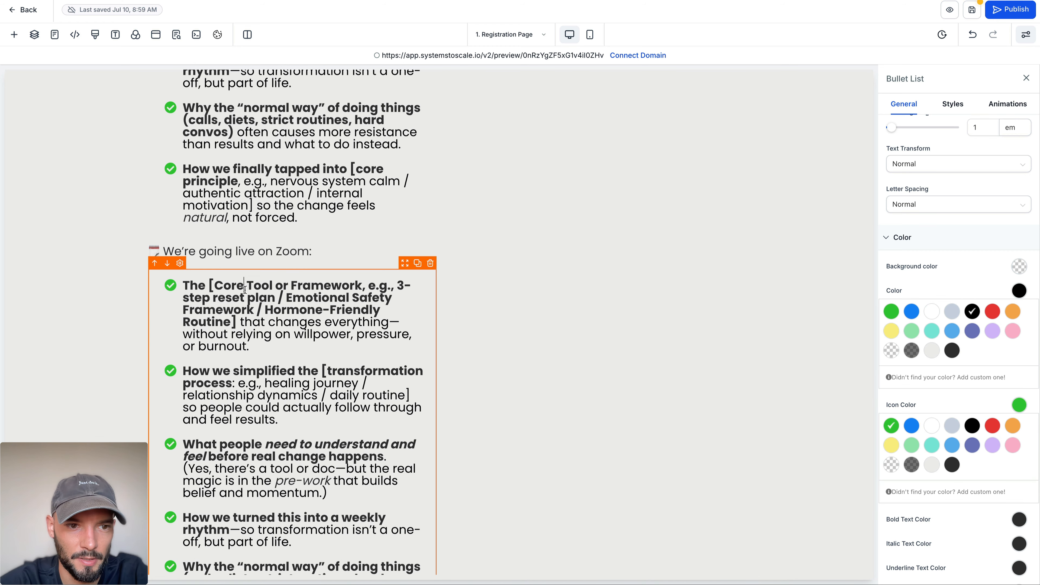
{"action": "left_click", "coordinate": [944, 549]}
{"action": "left_click", "coordinate": [934, 574]}
{"action": "type", "text": "chekcloca"}
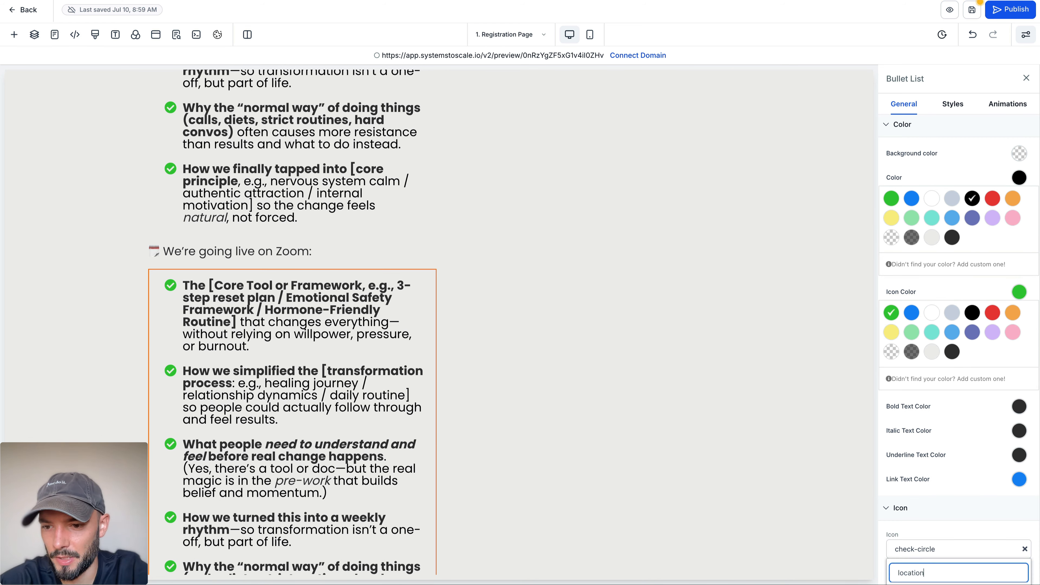
{"action": "left_click", "coordinate": [940, 528]}
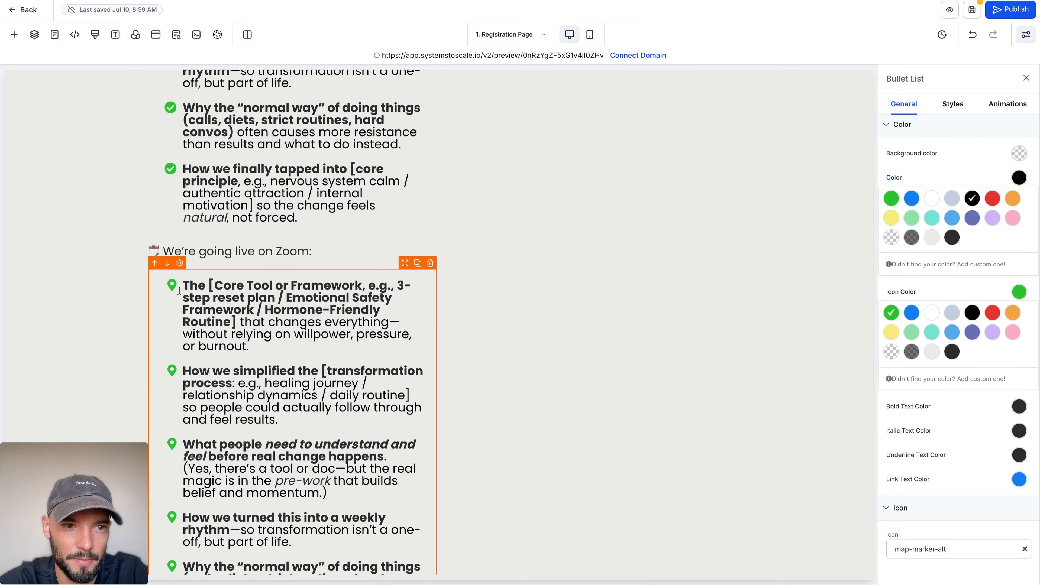
Step: Copy the four "[City/Time Zone]" lines from ChatGPT and paste them over the duplicated list's text, keeping its location-pin bullet
{"action": "left_click", "coordinate": [311, 0]}
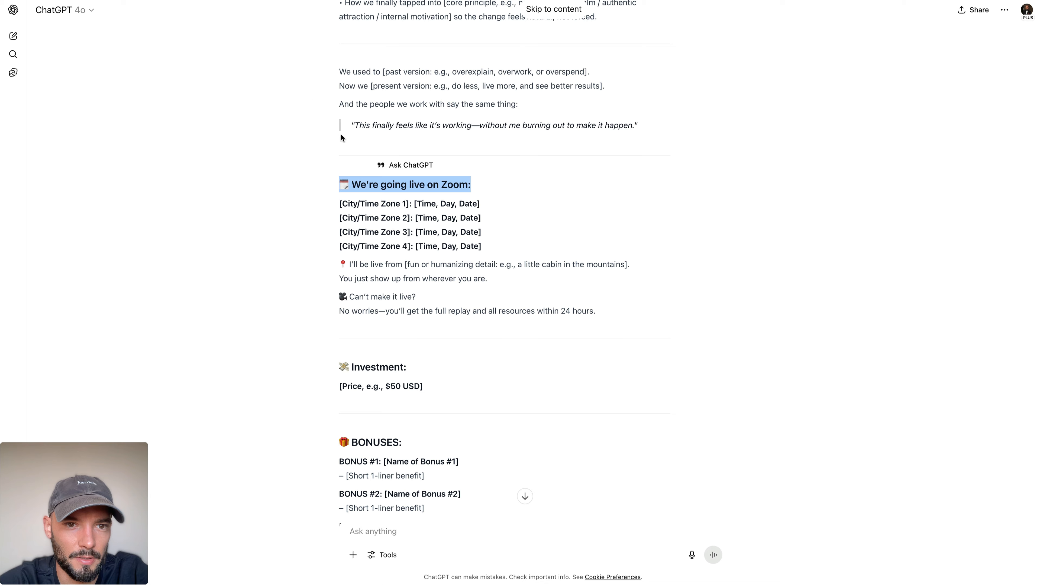
{"action": "left_click_drag", "start_coordinate": [336, 204], "coordinate": [500, 252]}
{"action": "left_click", "coordinate": [221, 0]}
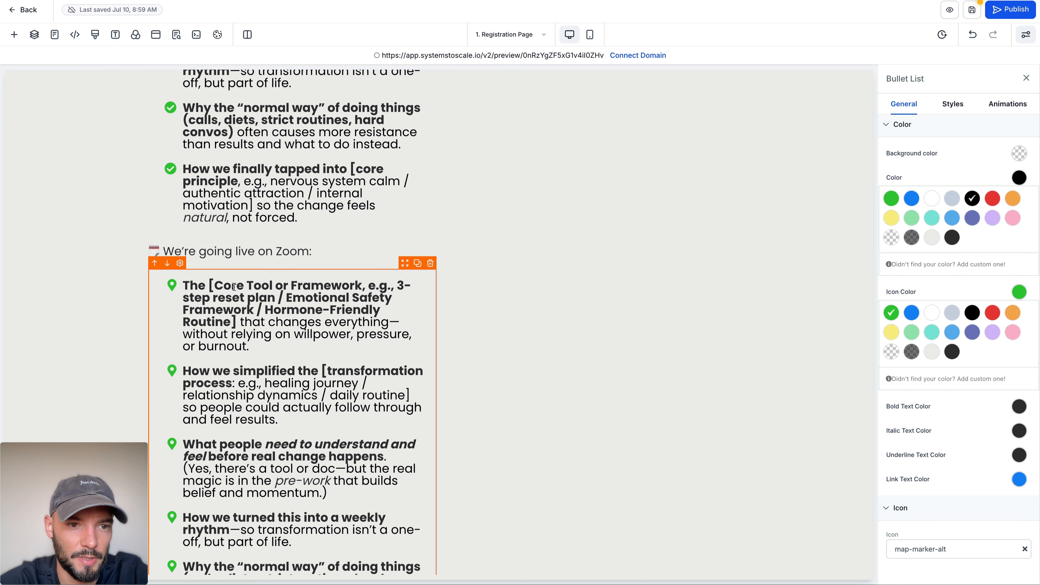
{"action": "key", "text": "ctrl+a"}
{"action": "key", "text": "ctrl+v"}
{"action": "key", "text": "ctrl+z"}
{"action": "left_click", "coordinate": [239, 307]}
{"action": "scroll", "coordinate": [262, 471], "scroll_direction": "down", "scroll_amount": 1}
{"action": "left_click_drag", "start_coordinate": [297, 539], "coordinate": [208, 149]}
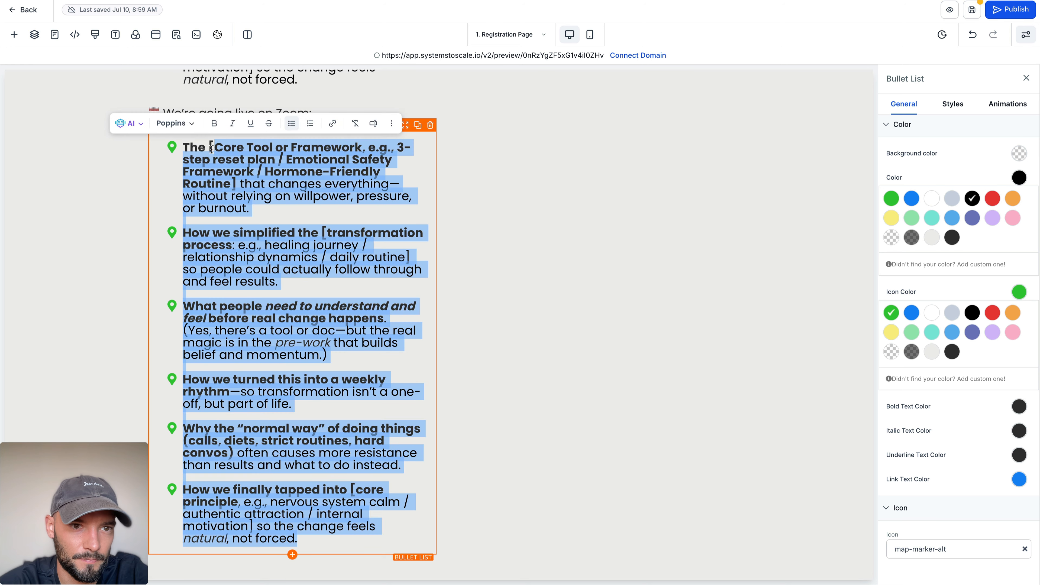
{"action": "key", "text": "ctrl+v"}
Step: Remove the leftover word "The" before "[City/Time Zone 1]" in the location-pin list
{"action": "left_click", "coordinate": [201, 501]}
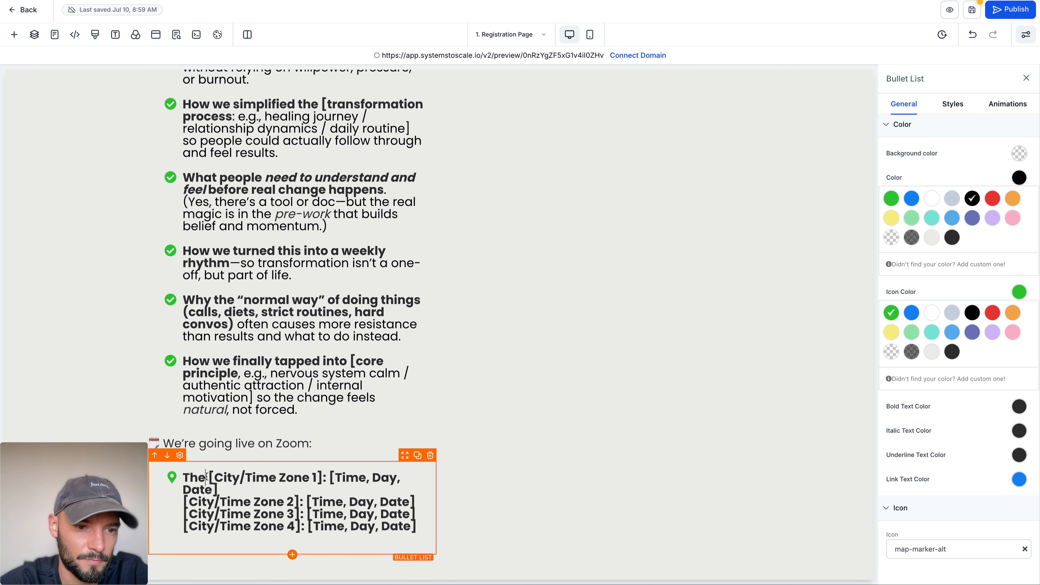
{"action": "key", "text": "BackSpace"}
{"action": "key", "text": "BackSpace"}
{"action": "key", "text": "BackSpace"}
{"action": "key", "text": "BackSpace"}
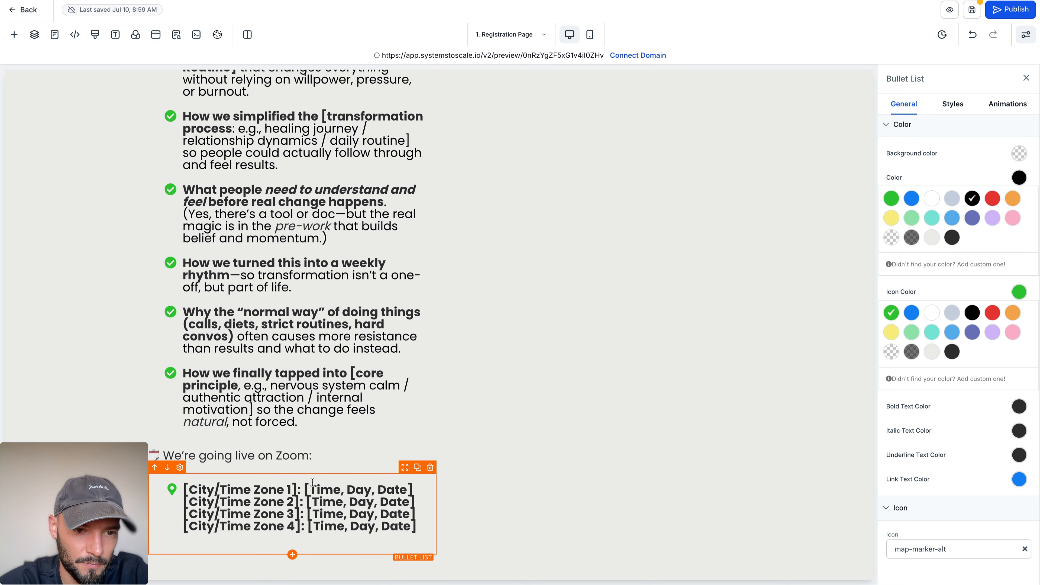
Step: Put Time Zone 1's "[Time, Day, Date]" on its own line and split Time Zones 2, 3 and 4 into separate spaced bullets
{"action": "left_click", "coordinate": [306, 489]}
{"action": "key", "text": "Return"}
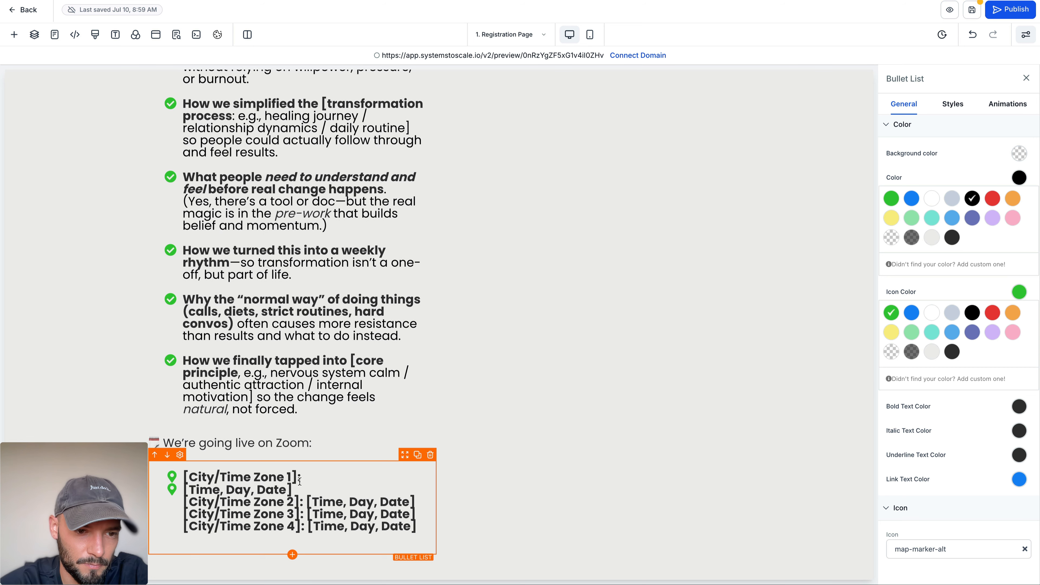
{"action": "key", "text": "BackSpace"}
{"action": "left_click", "coordinate": [188, 499]}
{"action": "key", "text": "Return"}
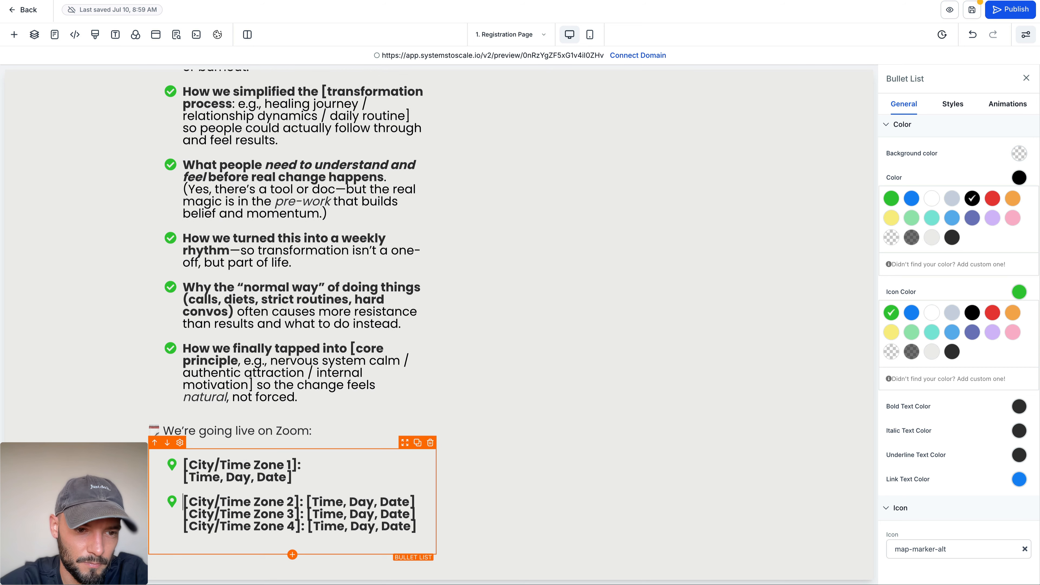
{"action": "left_click", "coordinate": [184, 516]}
{"action": "key", "text": "Return"}
{"action": "left_click", "coordinate": [184, 529]}
{"action": "key", "text": "Return"}
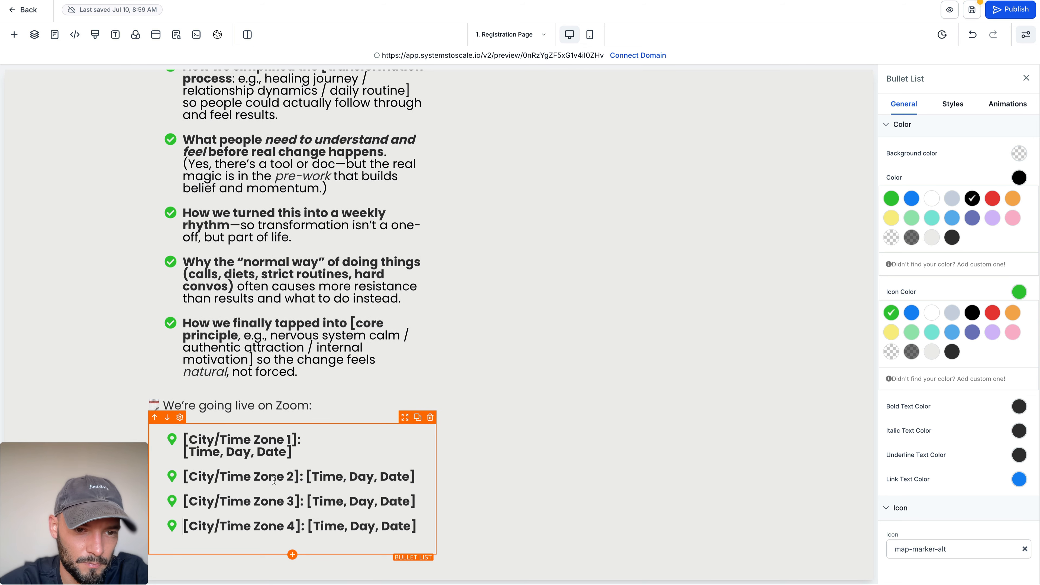
Step: Move "[Time, Day, Date]" onto its own line within the Time Zone 2, 3 and 4 bullets
{"action": "left_click", "coordinate": [308, 474]}
{"action": "key", "text": "shift+Return"}
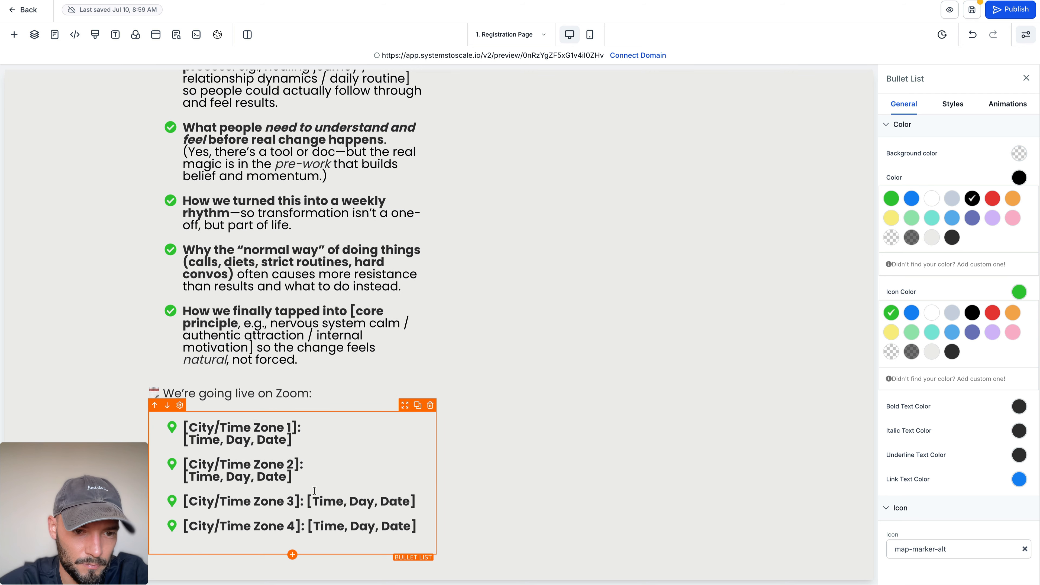
{"action": "left_click", "coordinate": [307, 504]}
{"action": "key", "text": "shift+Return"}
{"action": "key", "text": "shift+Return"}
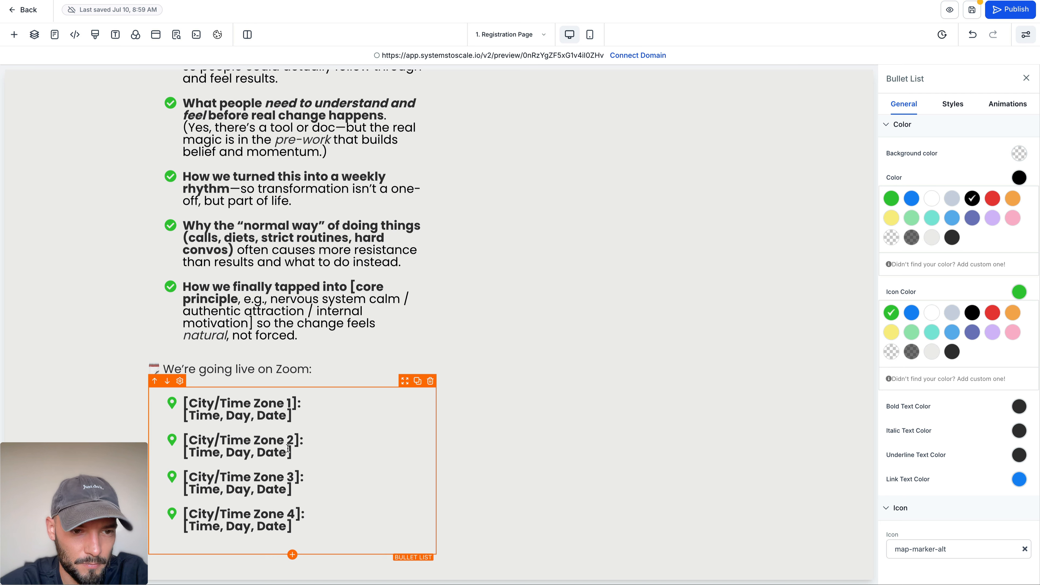
Step: Remove the bold formatting from the "[Time, Day, Date]" line in all four time-zone bullets
{"action": "left_click_drag", "start_coordinate": [289, 423], "coordinate": [184, 416]}
{"action": "key", "text": "ctrl+b"}
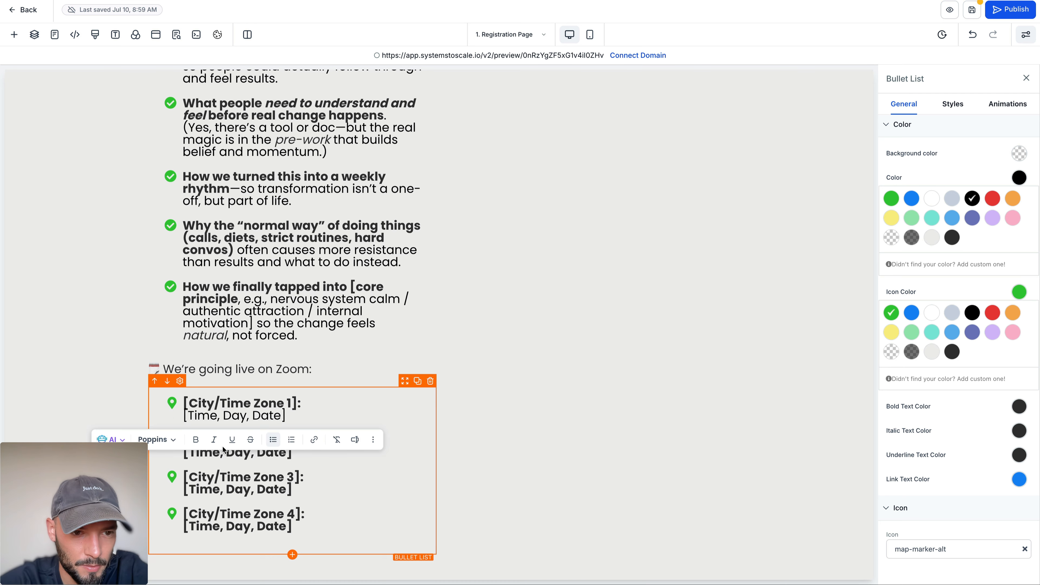
{"action": "left_click_drag", "start_coordinate": [288, 452], "coordinate": [184, 453]}
{"action": "key", "text": "ctrl+b"}
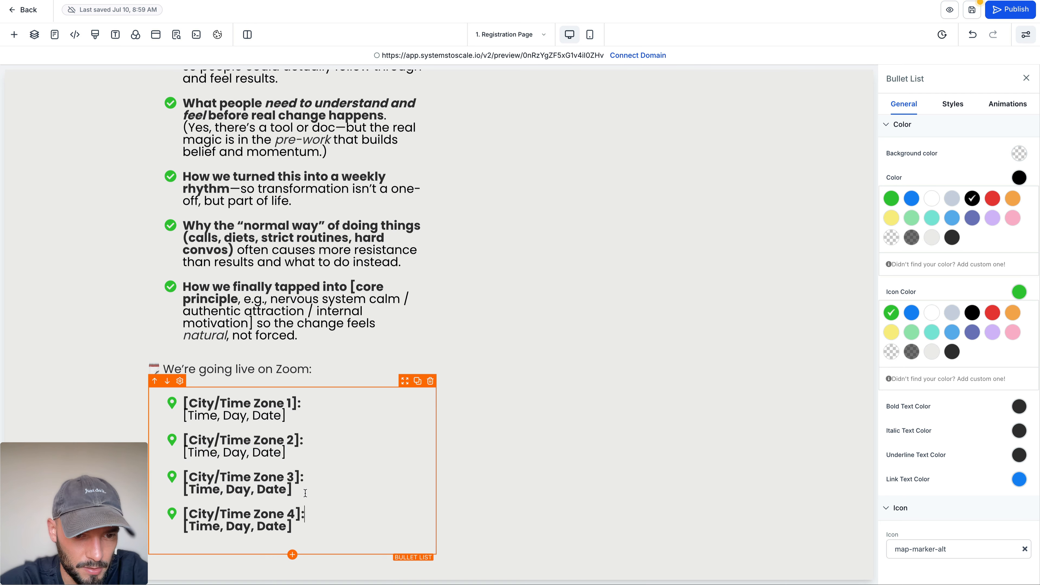
{"action": "left_click_drag", "start_coordinate": [293, 490], "coordinate": [184, 490]}
{"action": "key", "text": "ctrl+b"}
{"action": "left_click_drag", "start_coordinate": [292, 527], "coordinate": [184, 527]}
{"action": "key", "text": "ctrl+b"}
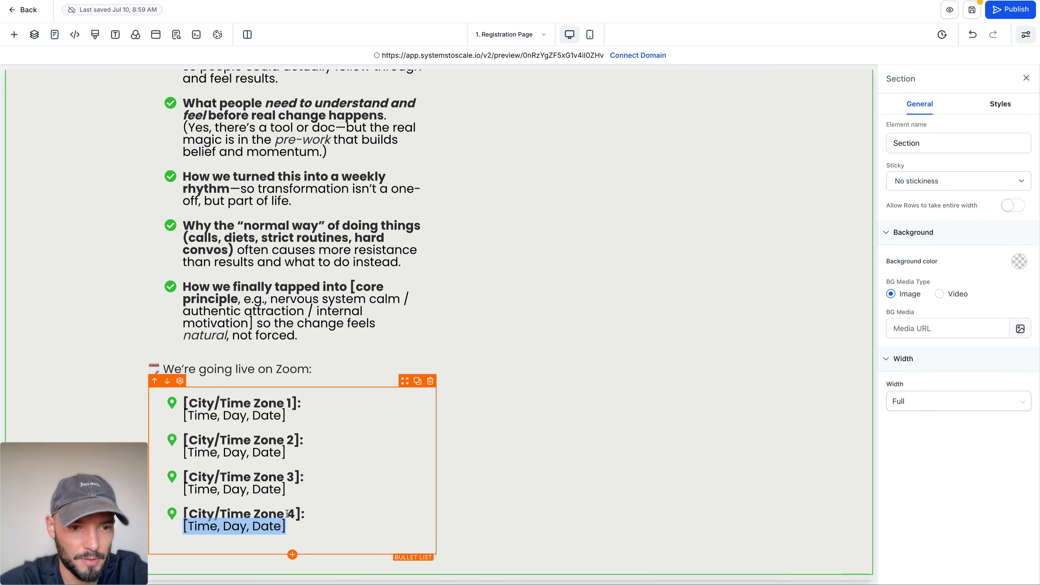
{"action": "left_click", "coordinate": [287, 513]}
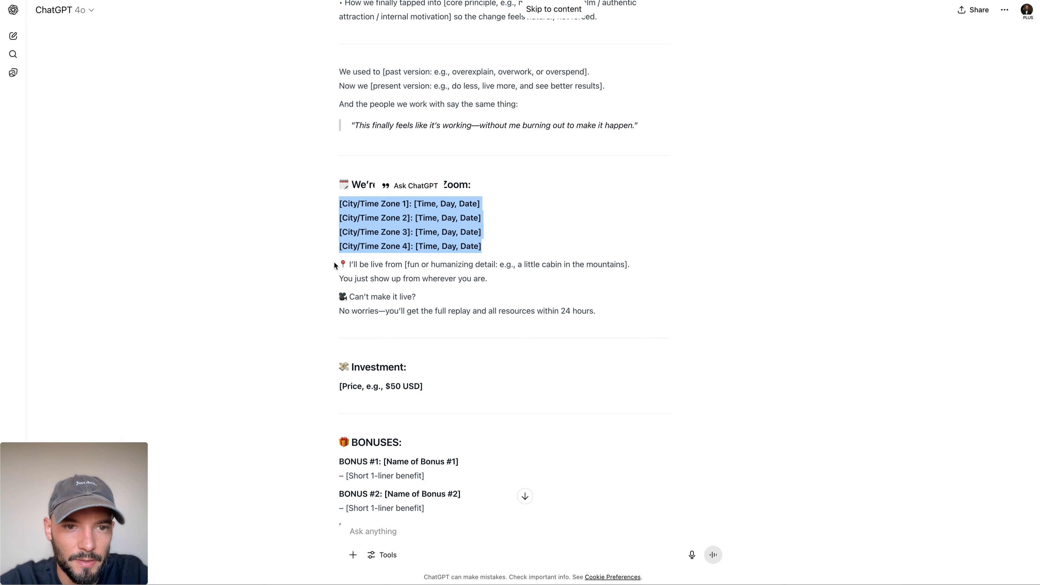
Step: Place a duplicate of the workshop intro paragraph beneath the time-zone list and replace its text with ChatGPT's "I'll be live from" and replay copy
{"action": "left_click_drag", "start_coordinate": [335, 266], "coordinate": [607, 310]}
{"action": "key", "text": "super+c"}
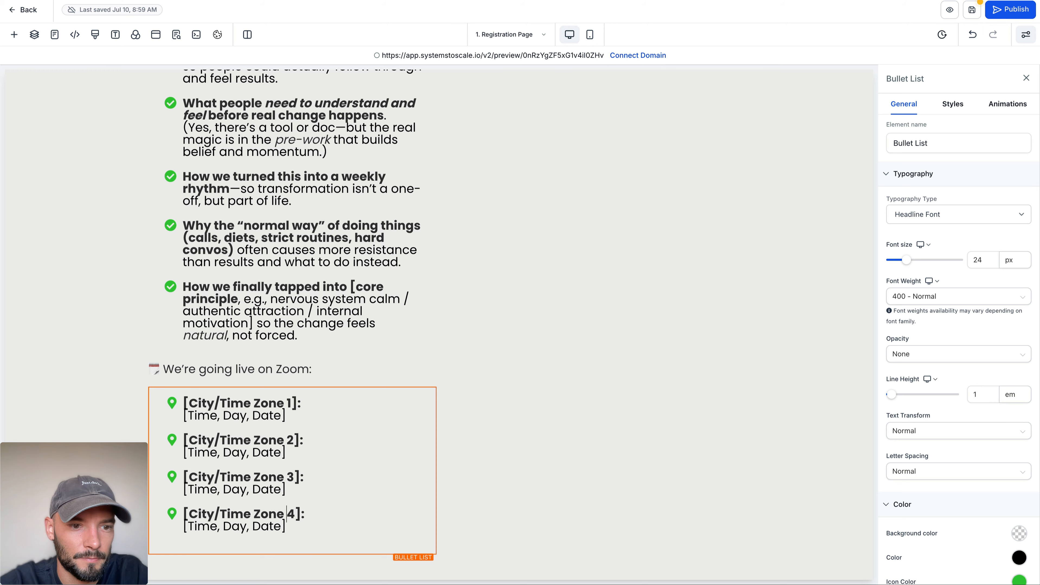
{"action": "scroll", "coordinate": [337, 386], "scroll_direction": "up", "scroll_amount": 15}
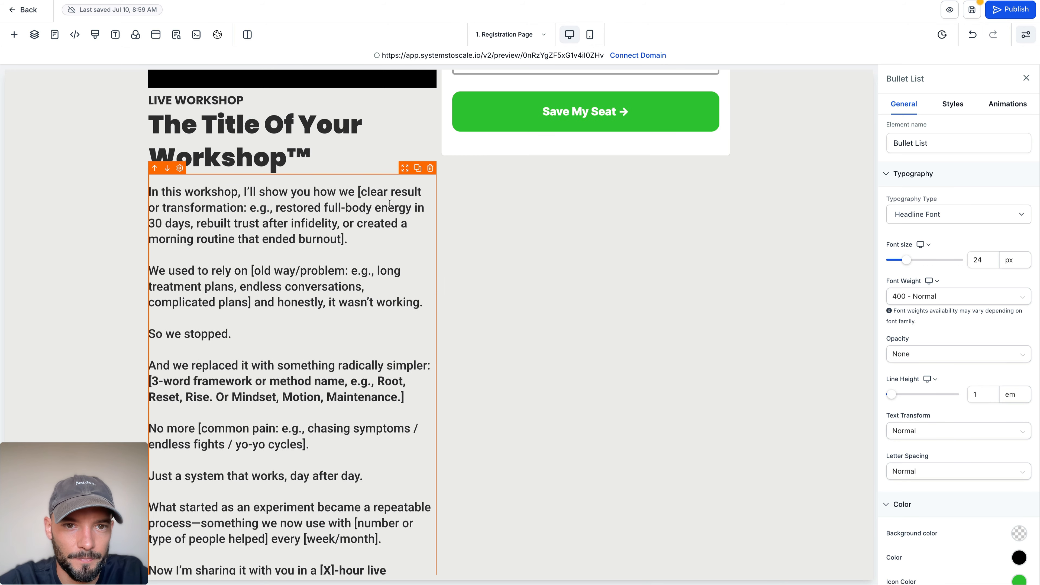
{"action": "scroll", "coordinate": [405, 189], "scroll_direction": "down", "scroll_amount": 8}
{"action": "left_click_drag", "start_coordinate": [402, 281], "coordinate": [353, 490]}
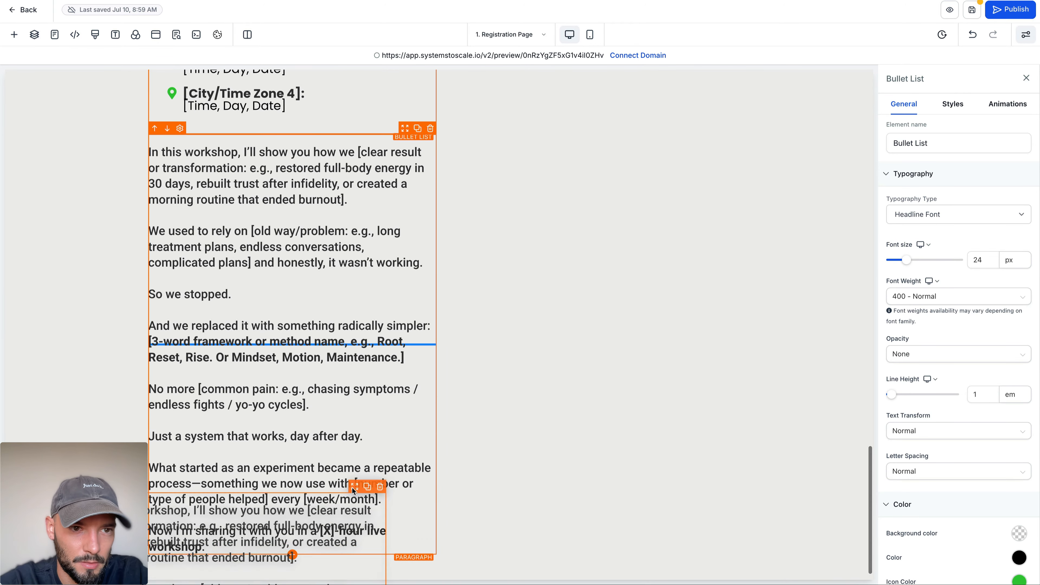
{"action": "left_click", "coordinate": [307, 262]}
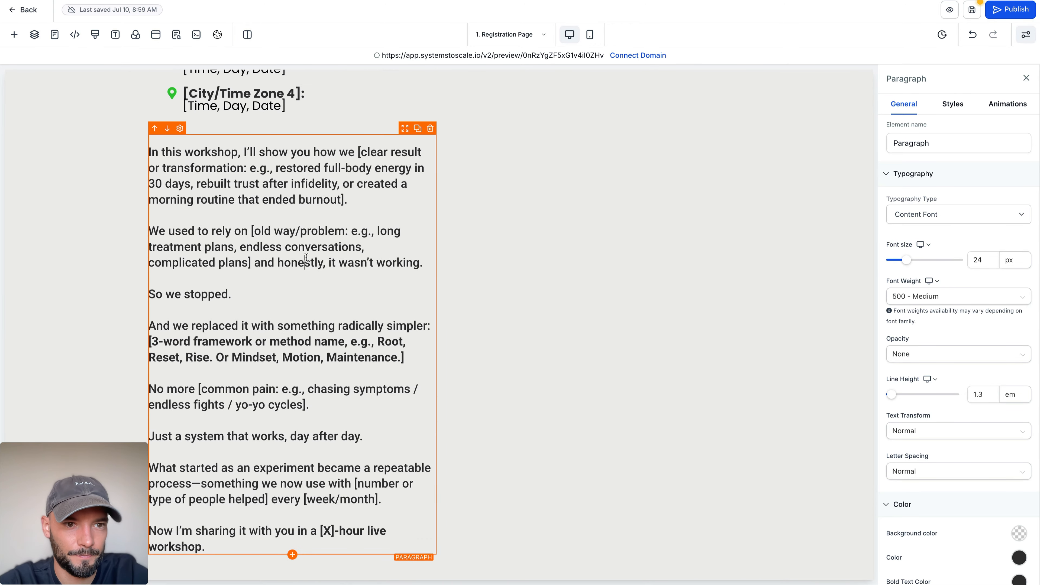
{"action": "key", "text": "super+a"}
{"action": "key", "text": "super+v"}
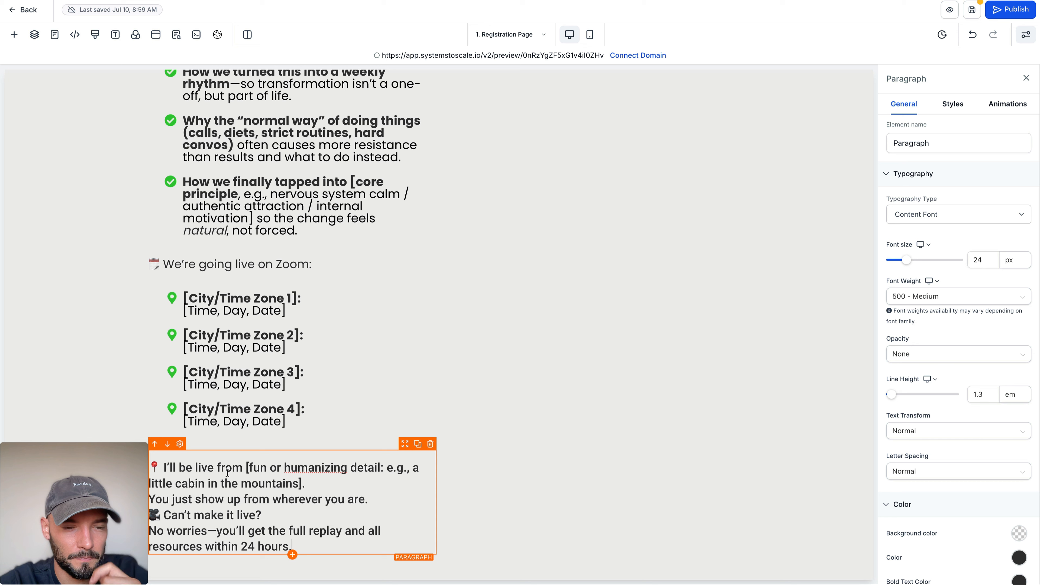
Step: Separate the lines of the "I'll be live from" paragraph with blank lines and replace the dash after "No worries" with a comma
{"action": "key", "text": "Return"}
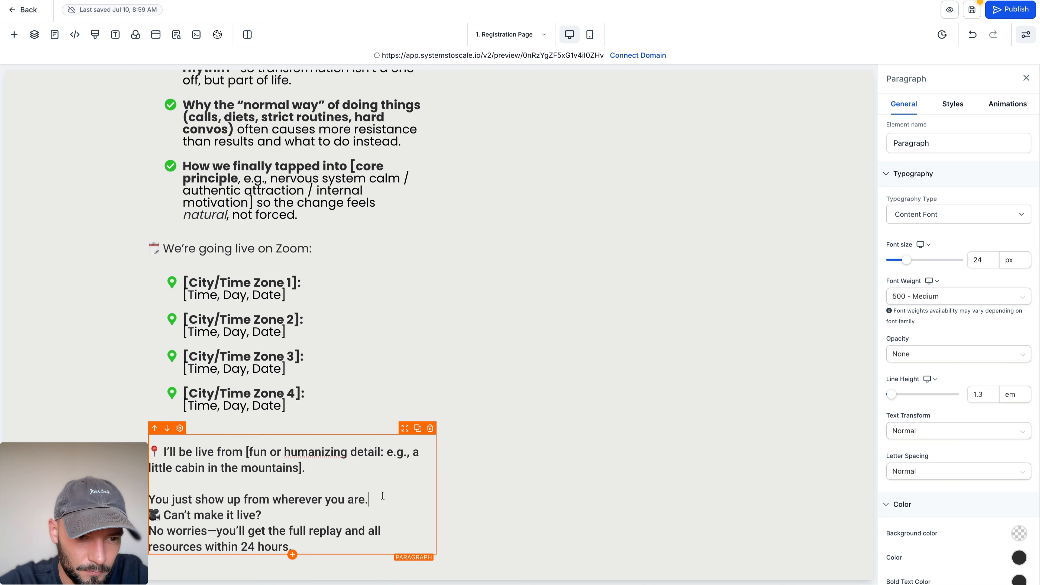
{"action": "key", "text": "Return"}
{"action": "left_click_drag", "start_coordinate": [263, 515], "coordinate": [177, 509]}
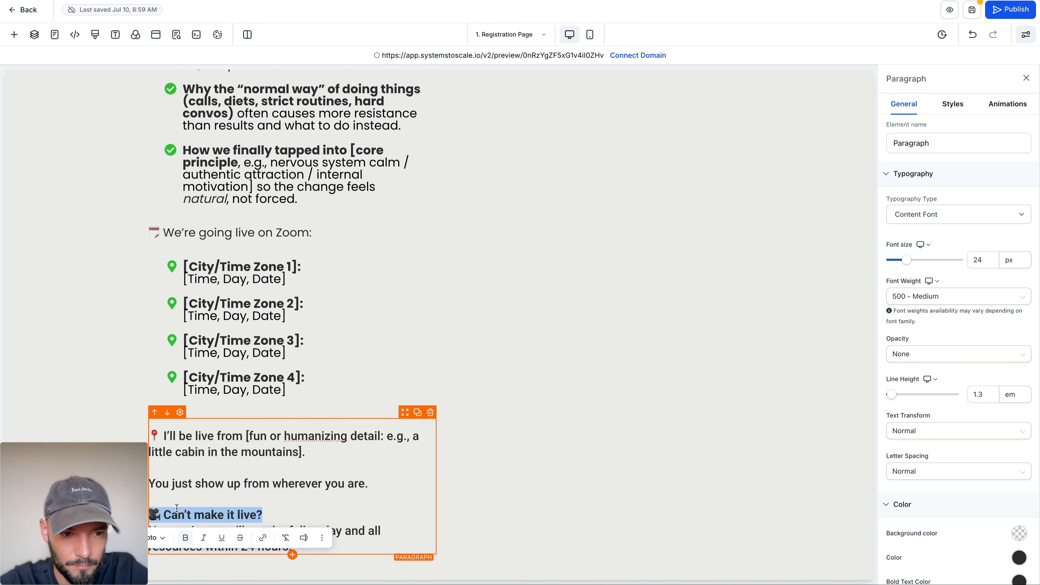
{"action": "left_click", "coordinate": [260, 515]}
{"action": "key", "text": "Return"}
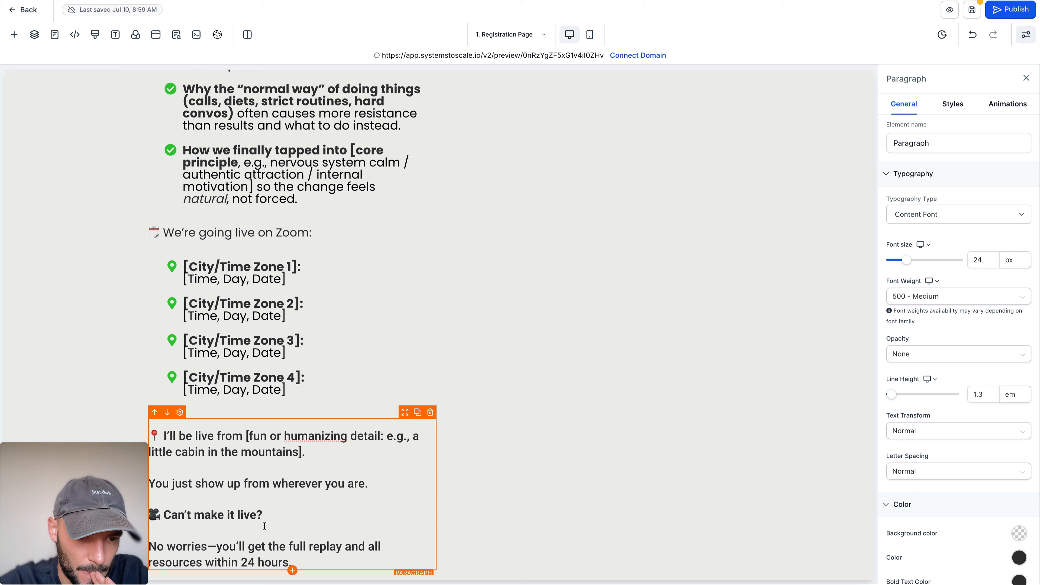
{"action": "key", "text": "BackSpace"}
{"action": "type", "text": ","}
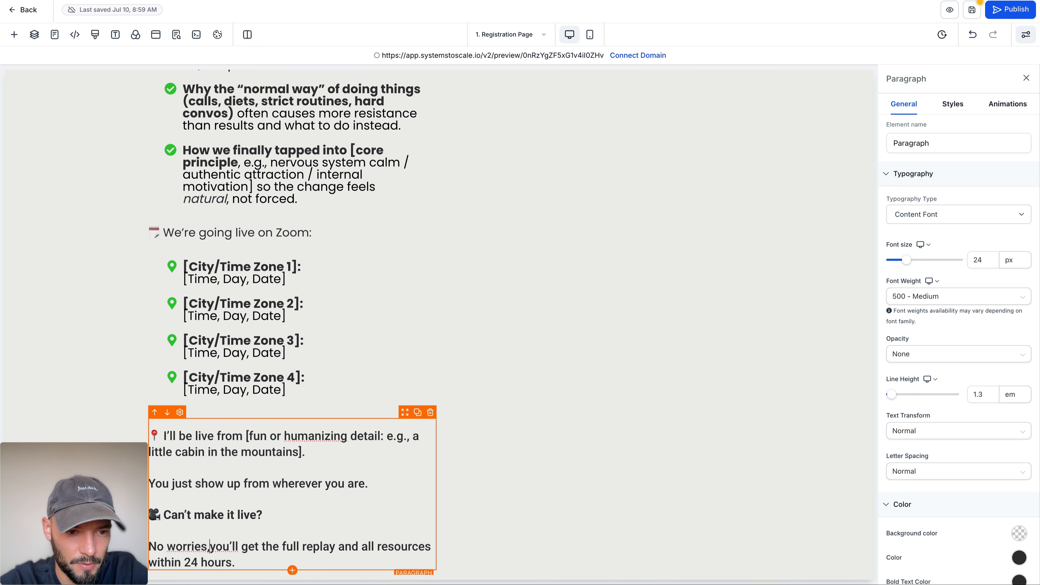
Step: Make the "We're going live on Zoom:" subheading bold
{"action": "scroll", "coordinate": [266, 246], "scroll_direction": "up", "scroll_amount": 1}
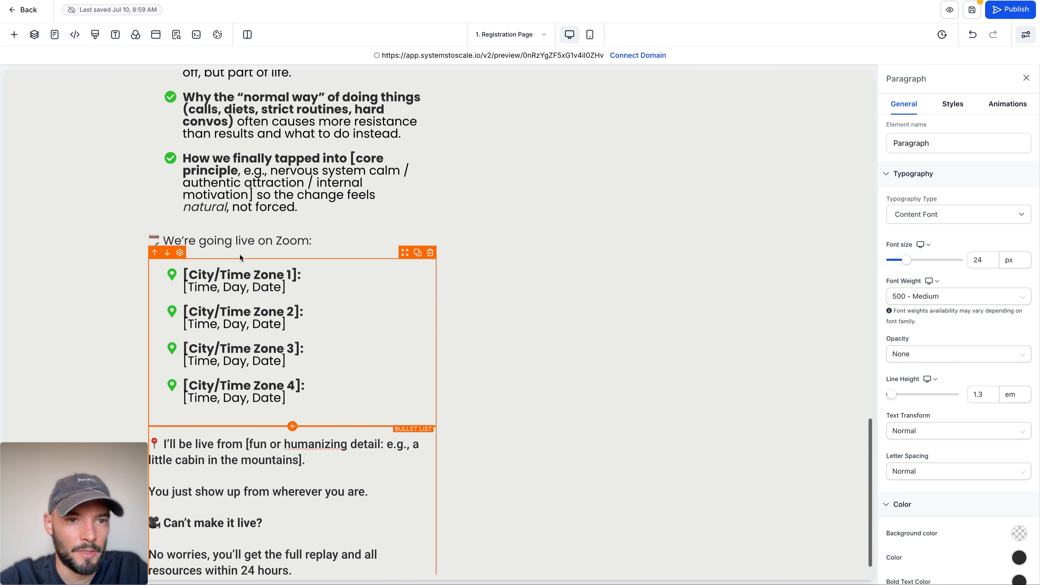
{"action": "triple_click", "coordinate": [265, 241]}
{"action": "left_click", "coordinate": [106, 263]}
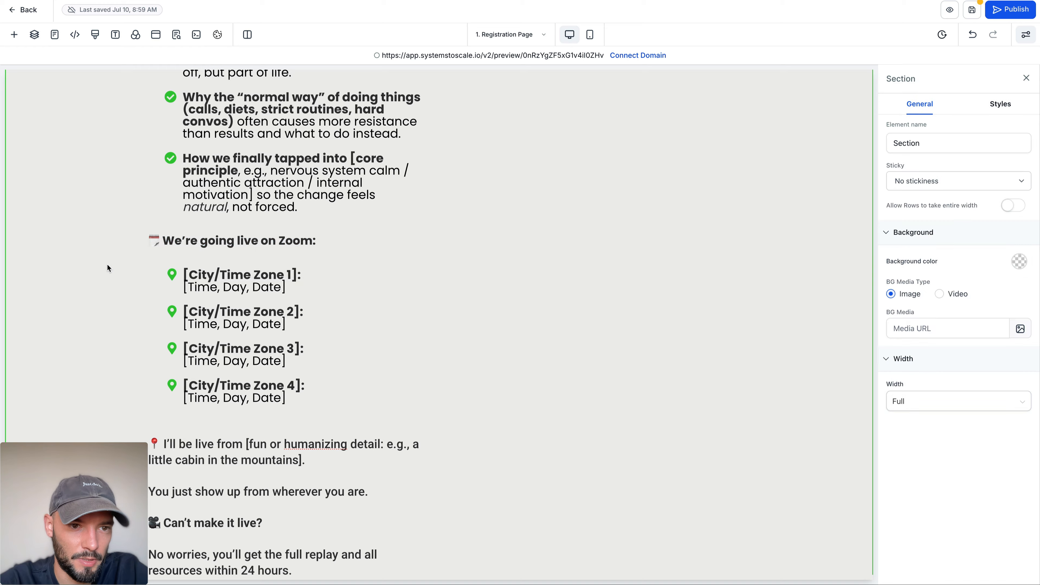
Step: Set the font size of the "Here's What We'll Cover:" and "LIVE WORKSHOP" subheadings to 30 px
{"action": "scroll", "coordinate": [106, 263], "scroll_direction": "up", "scroll_amount": 15}
{"action": "left_click", "coordinate": [203, 420]}
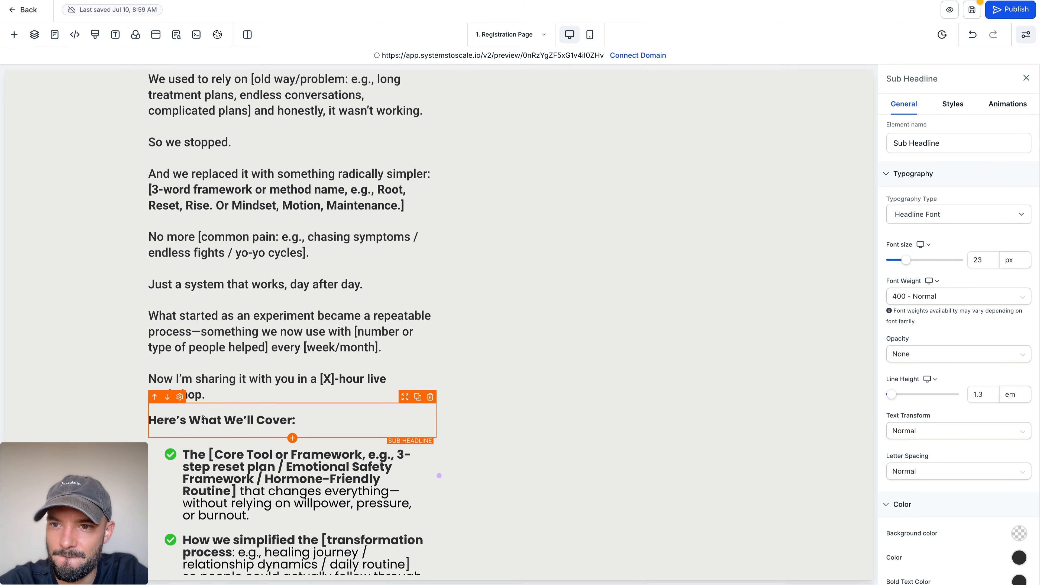
{"action": "left_click", "coordinate": [986, 260]}
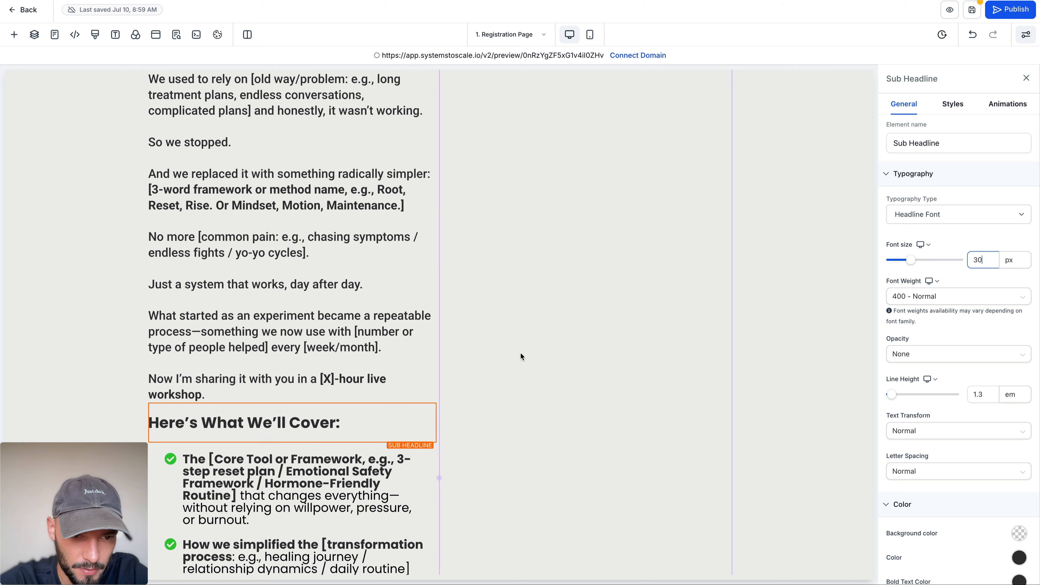
{"action": "scroll", "coordinate": [273, 336], "scroll_direction": "up", "scroll_amount": 5}
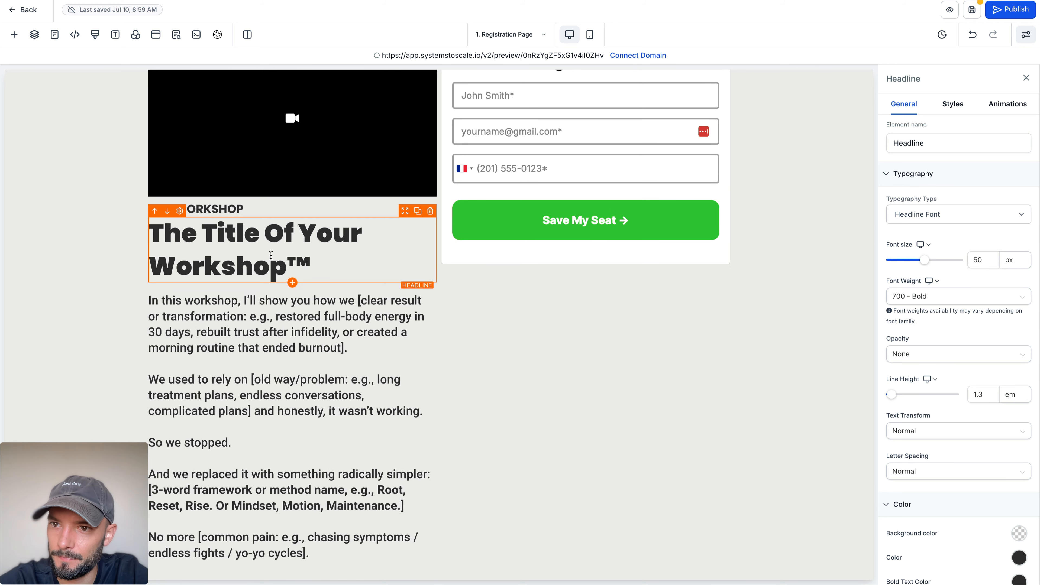
{"action": "left_click", "coordinate": [265, 213]}
{"action": "double_click", "coordinate": [984, 260]}
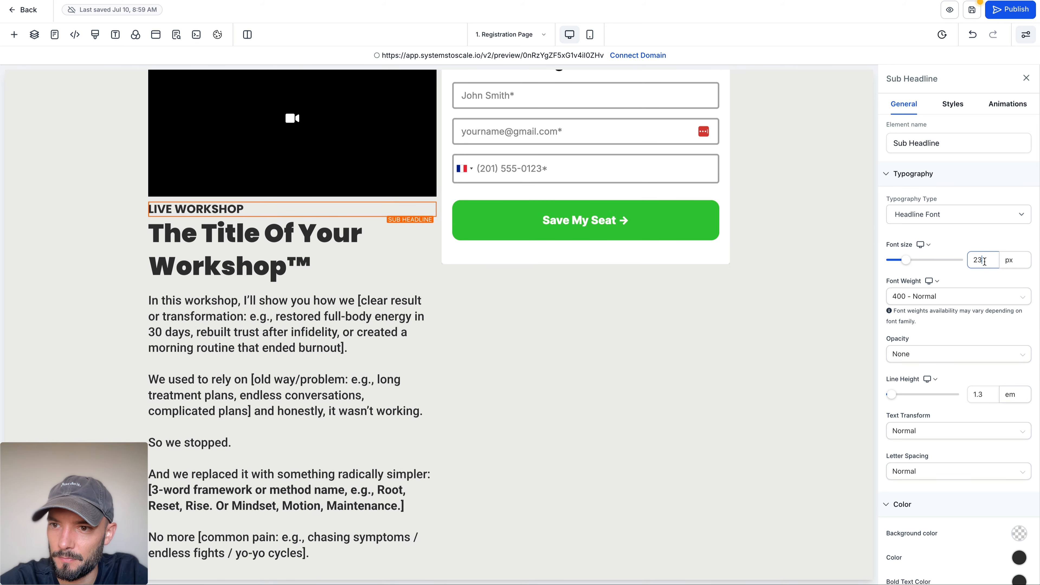
{"action": "type", "text": "30"}
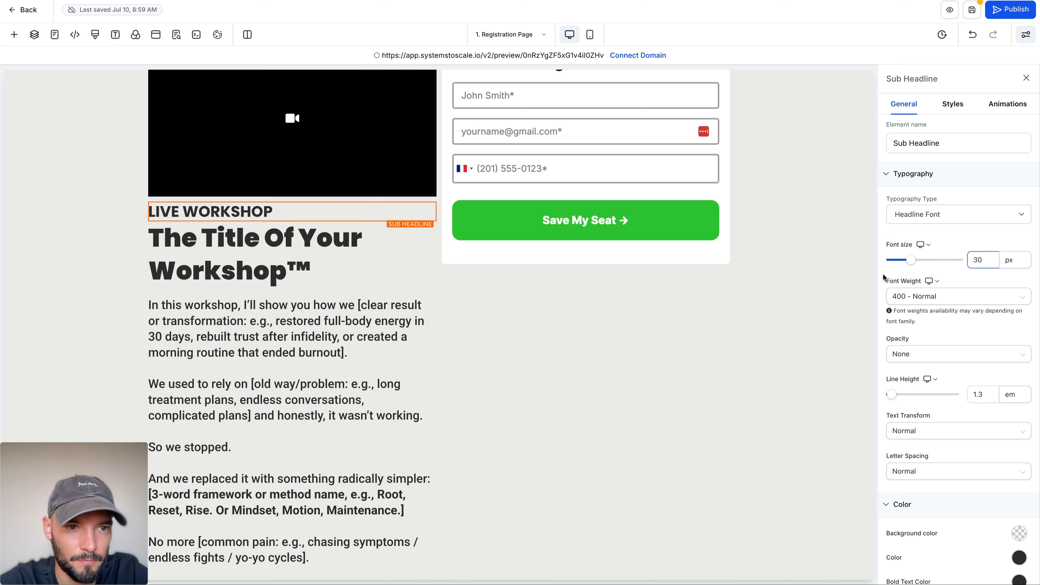
{"action": "left_click", "coordinate": [189, 272]}
{"action": "left_click", "coordinate": [125, 239]}
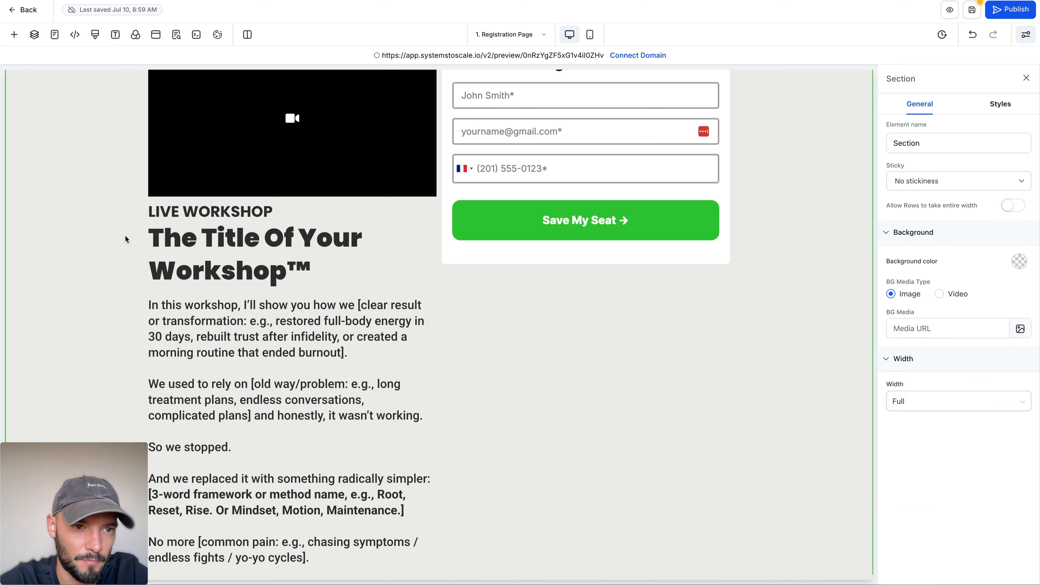
{"action": "left_click", "coordinate": [152, 211]}
{"action": "key", "text": "ctrl+super+space"}
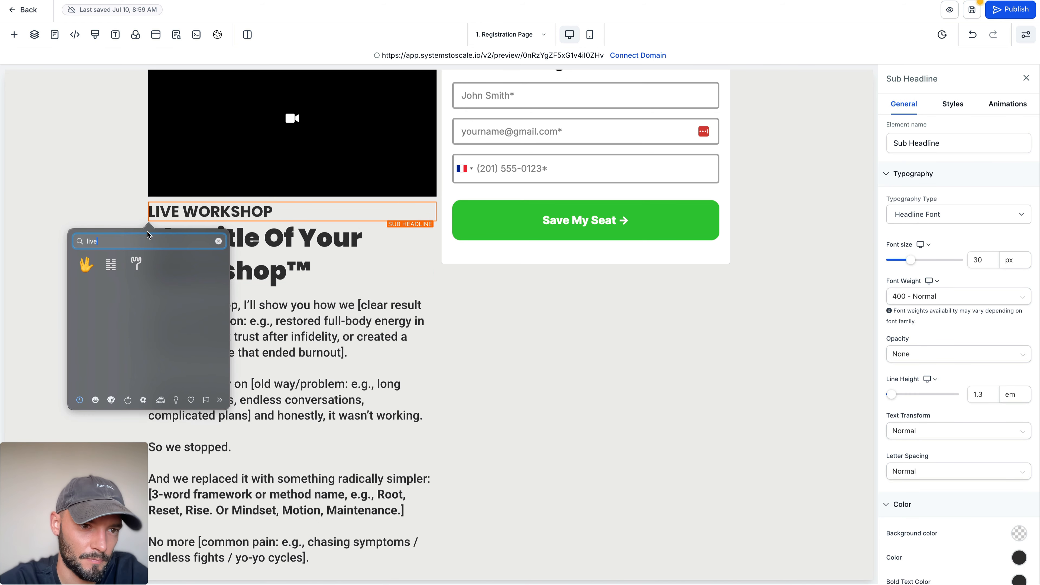
{"action": "type", "text": "play"}
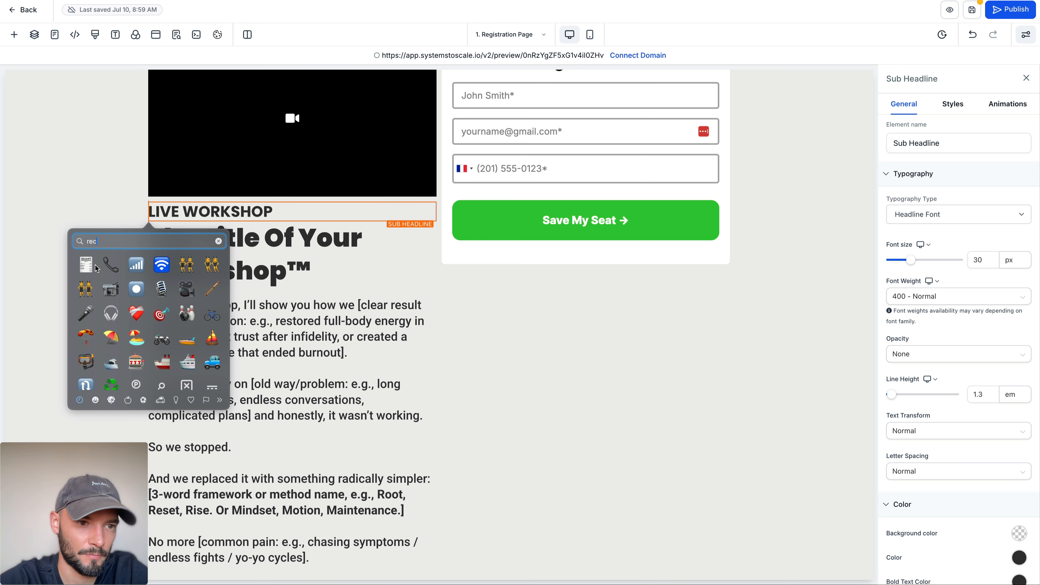
{"action": "left_click", "coordinate": [134, 287]}
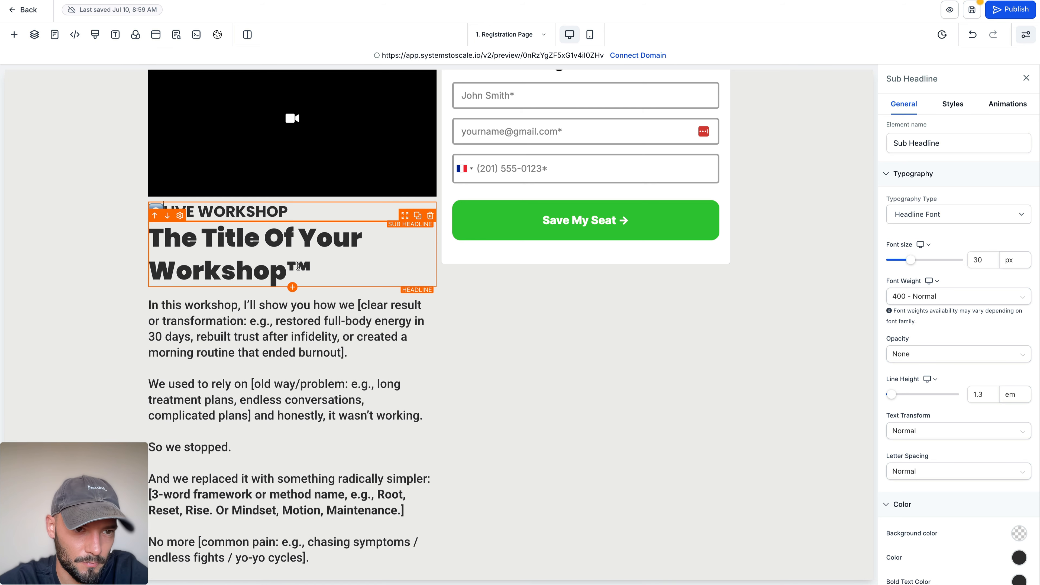
{"action": "key", "text": "BackSpace"}
Step: Insert a studio microphone emoji in front of the "LIVE WORKSHOP" subheading
{"action": "key", "text": "ctrl+super+space"}
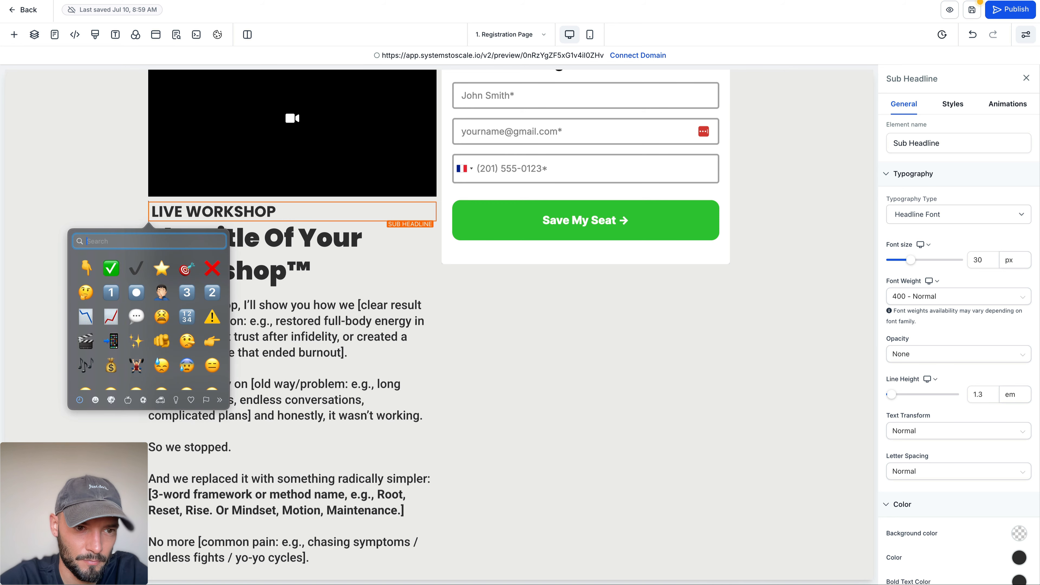
{"action": "type", "text": "mic"}
{"action": "left_click", "coordinate": [111, 261]}
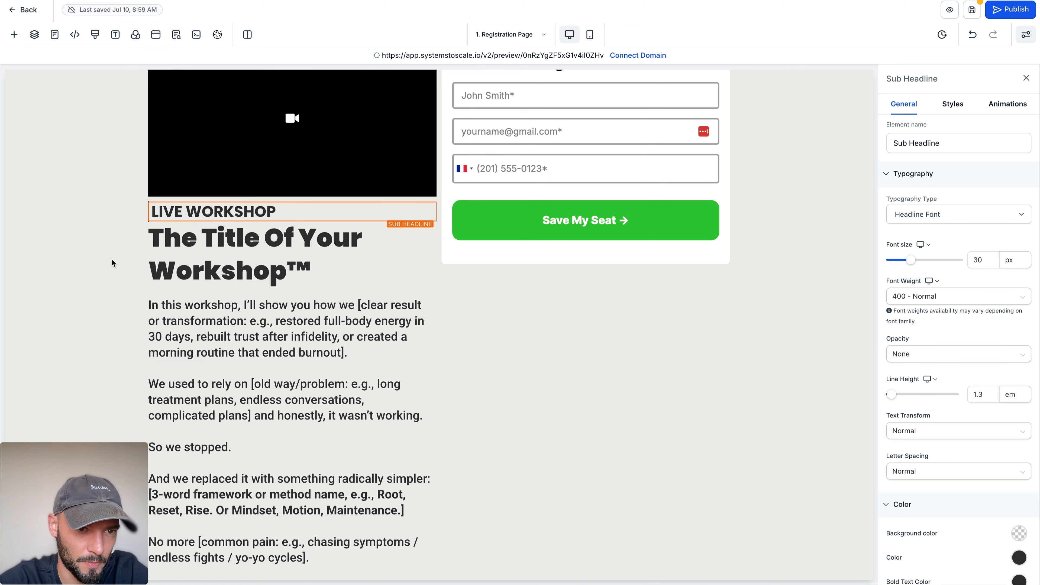
{"action": "left_click", "coordinate": [88, 204]}
Step: Add a custom colour named Gold with hex value #f8d380 and apply it as the workshop title's bold text colour
{"action": "scroll", "coordinate": [88, 204], "scroll_direction": "down", "scroll_amount": 10}
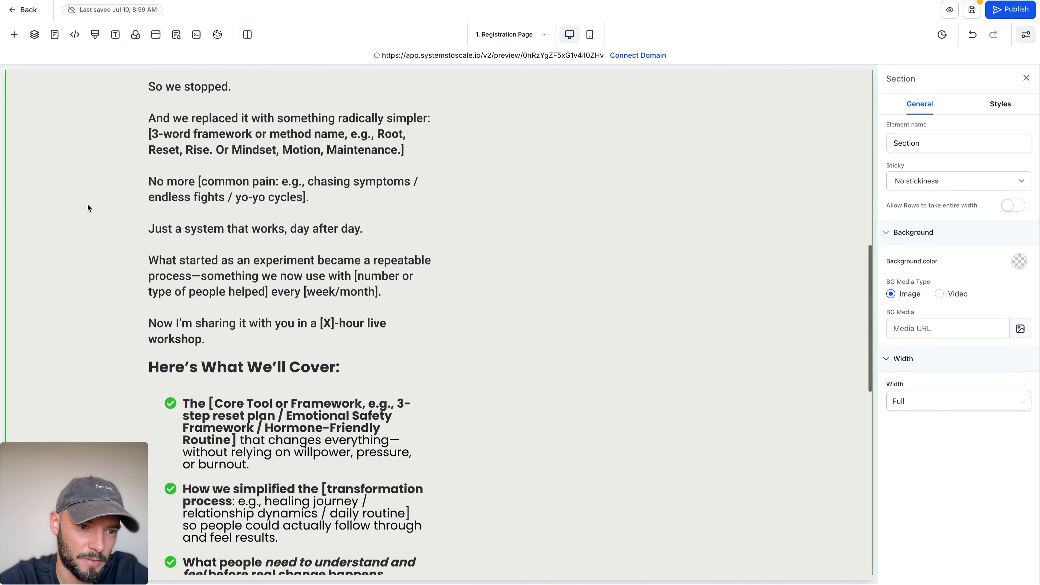
{"action": "scroll", "coordinate": [87, 204], "scroll_direction": "up", "scroll_amount": 12}
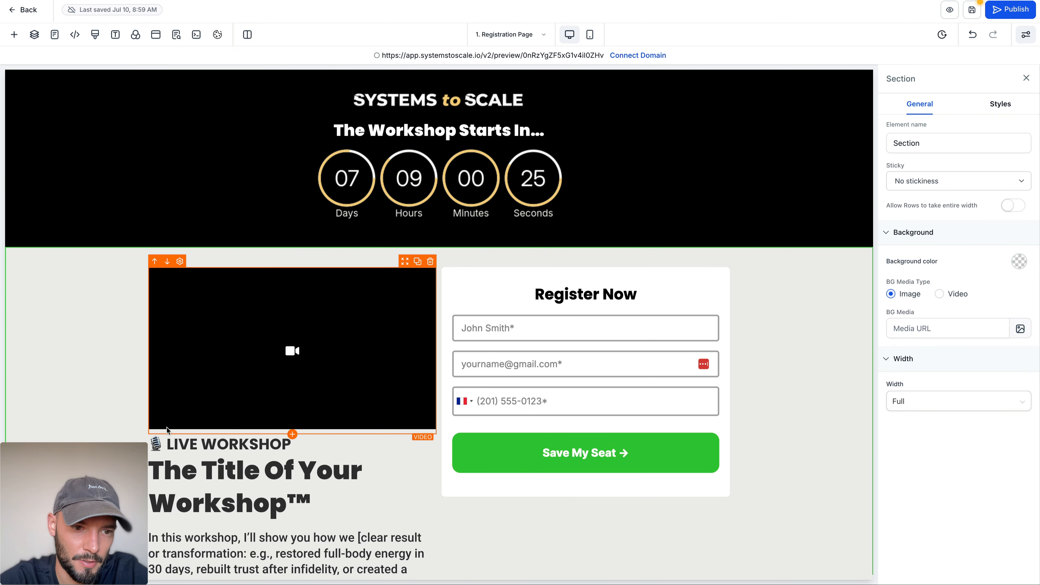
{"action": "scroll", "coordinate": [164, 430], "scroll_direction": "down", "scroll_amount": 3}
{"action": "scroll", "coordinate": [175, 472], "scroll_direction": "down", "scroll_amount": 3}
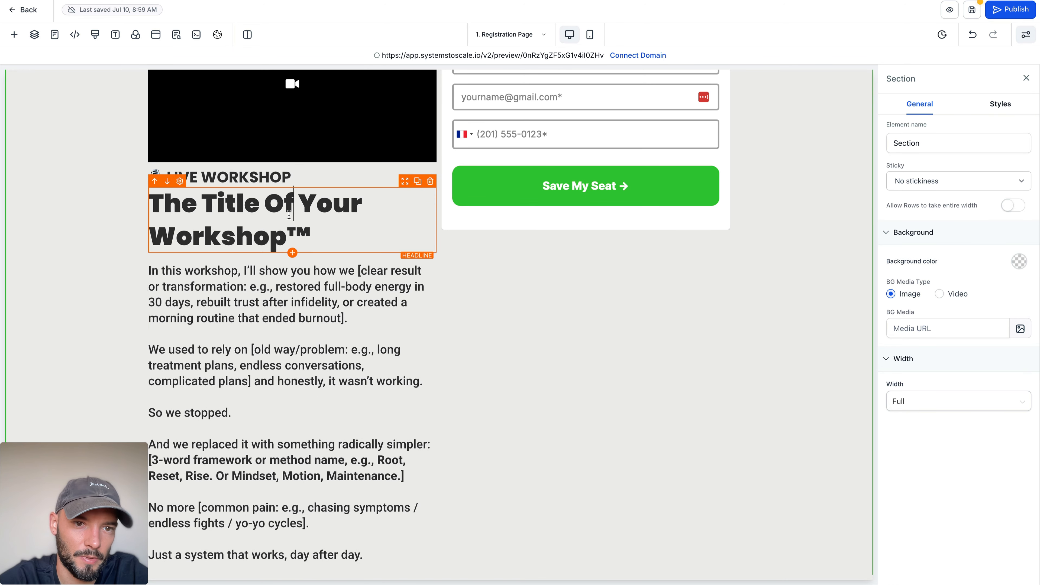
{"action": "left_click", "coordinate": [254, 221]}
{"action": "left_click", "coordinate": [953, 104]}
{"action": "left_click", "coordinate": [903, 103]}
{"action": "scroll", "coordinate": [996, 262], "scroll_direction": "down", "scroll_amount": 5}
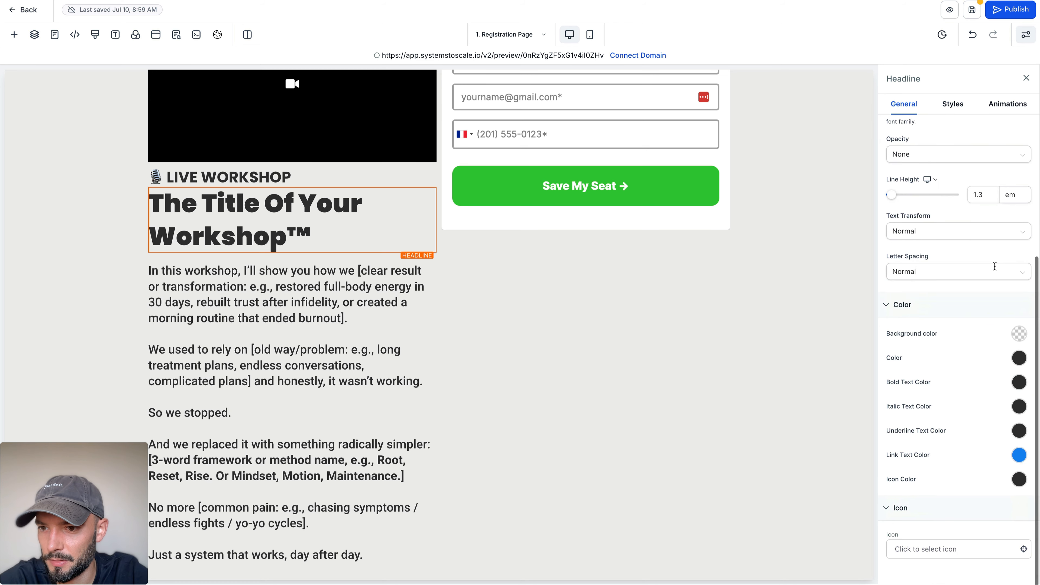
{"action": "left_click", "coordinate": [1019, 383]}
{"action": "left_click", "coordinate": [945, 467]}
{"action": "double_click", "coordinate": [911, 483]}
{"action": "key", "text": "ctrl+a"}
{"action": "type", "text": "G"}
{"action": "double_click", "coordinate": [897, 501]}
{"action": "type", "text": "f8d380"}
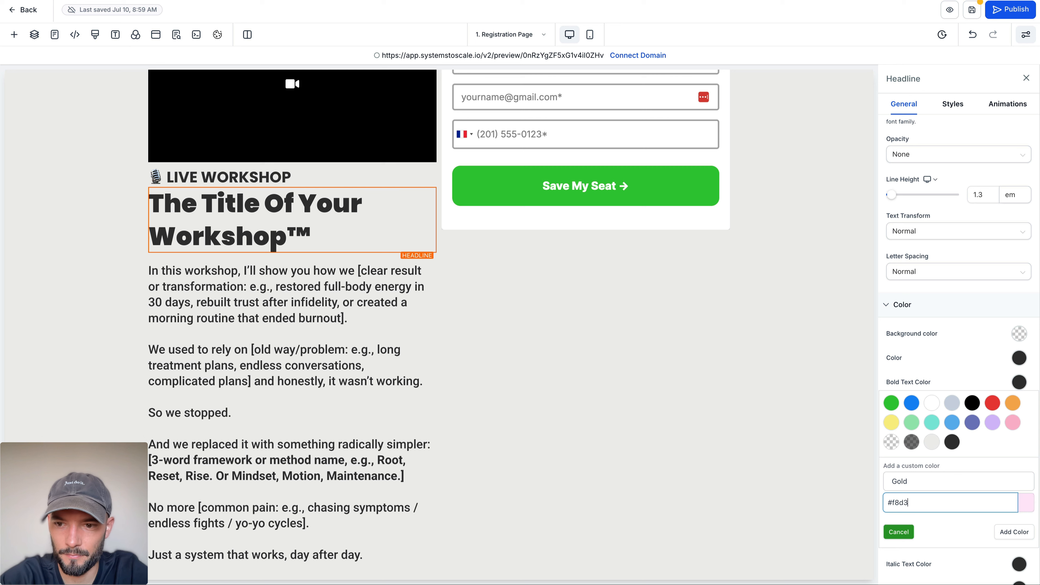
{"action": "left_click", "coordinate": [1015, 531]}
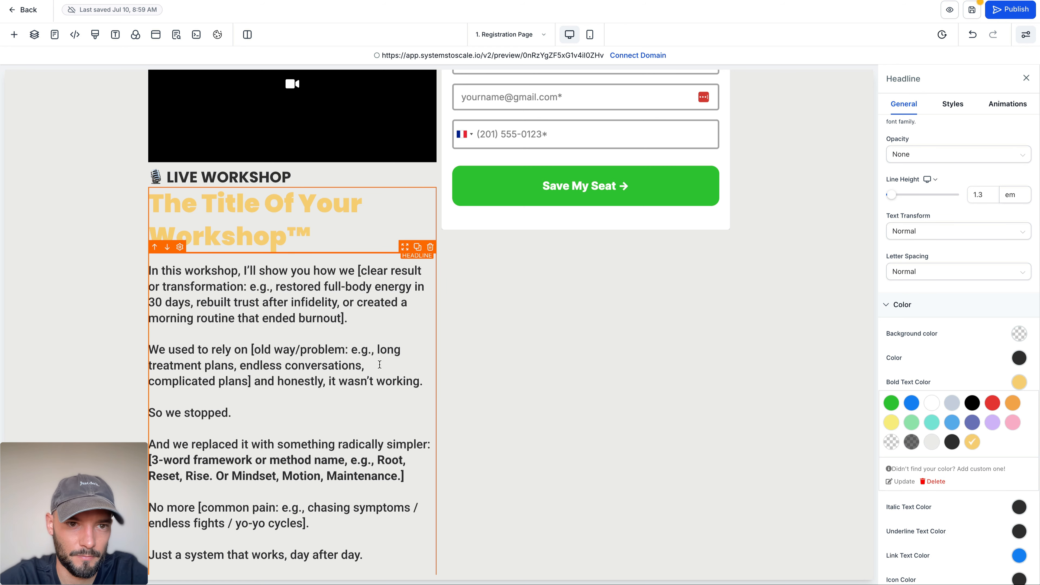
Step: Set the workshop title's bold text colour to black
{"action": "left_click", "coordinate": [973, 406]}
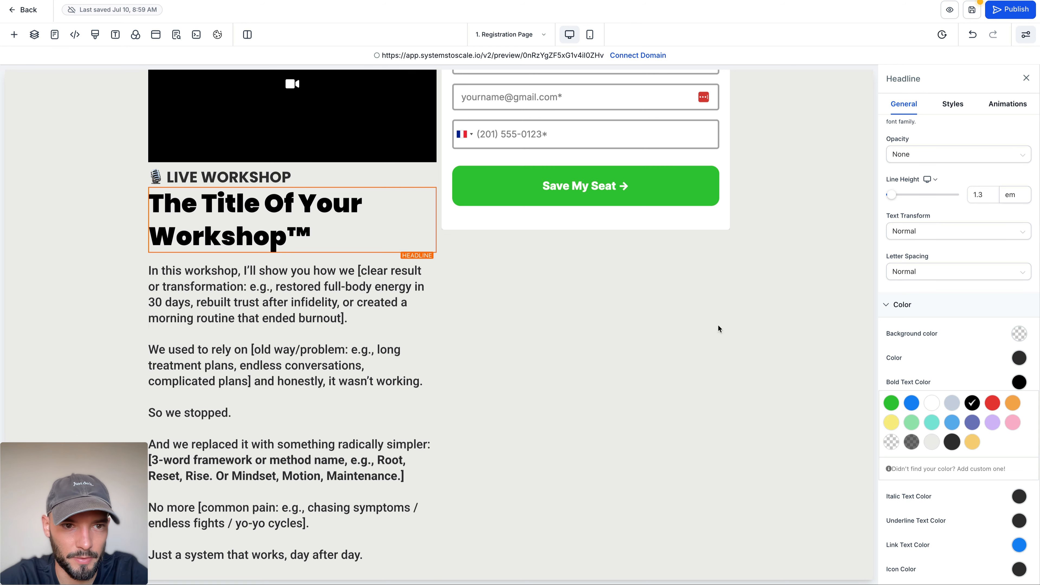
{"action": "left_click", "coordinate": [334, 278]}
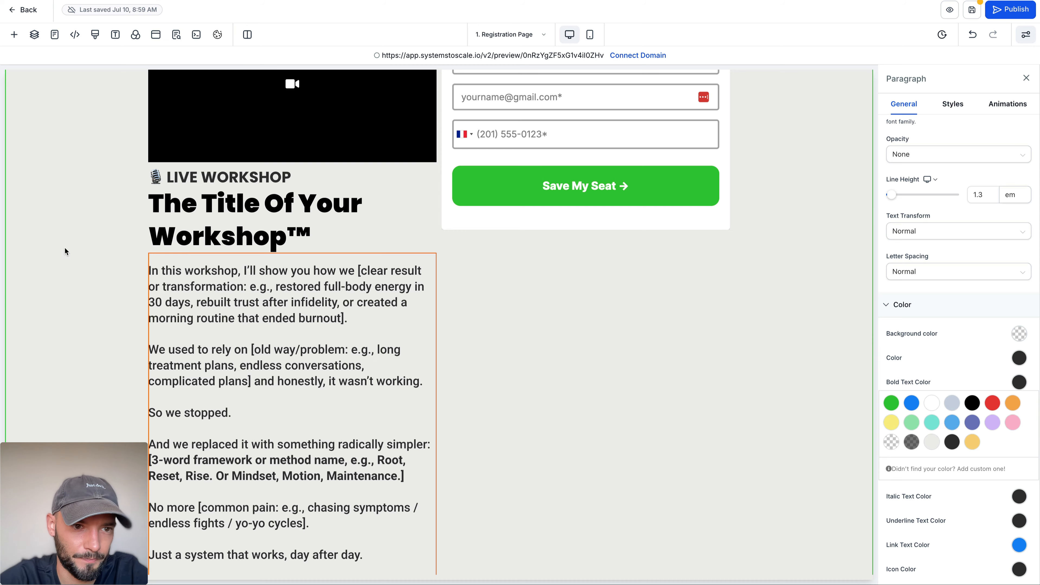
{"action": "left_click", "coordinate": [92, 210]}
Step: Insert a green check mark emoji in front of the "Here's What We'll Cover:" subheading
{"action": "scroll", "coordinate": [91, 211], "scroll_direction": "down", "scroll_amount": 10}
{"action": "scroll", "coordinate": [92, 210], "scroll_direction": "up", "scroll_amount": 8}
{"action": "left_click", "coordinate": [243, 209]}
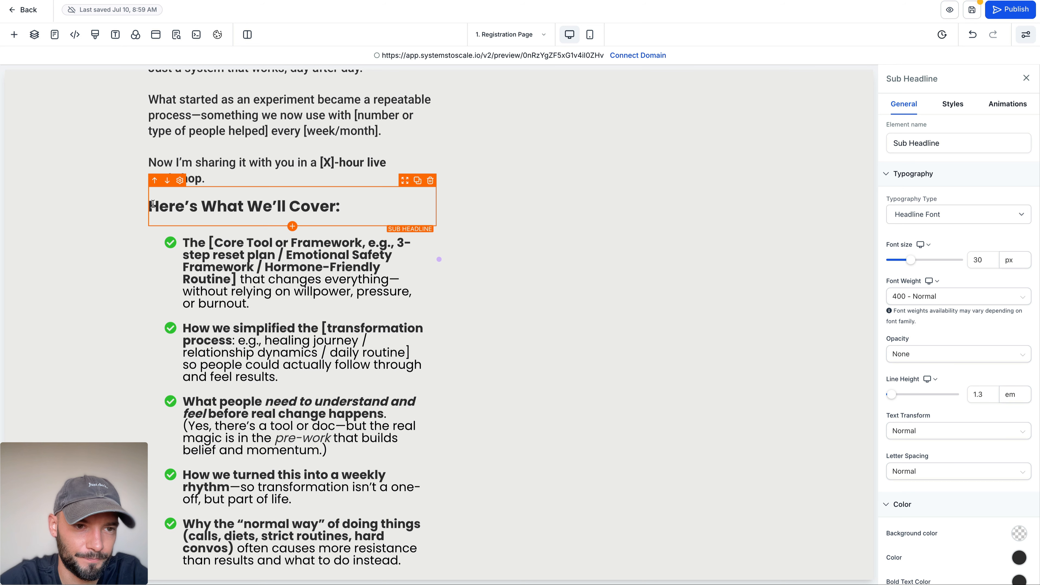
{"action": "left_click", "coordinate": [152, 204]}
{"action": "key", "text": "ctrl+super+space"}
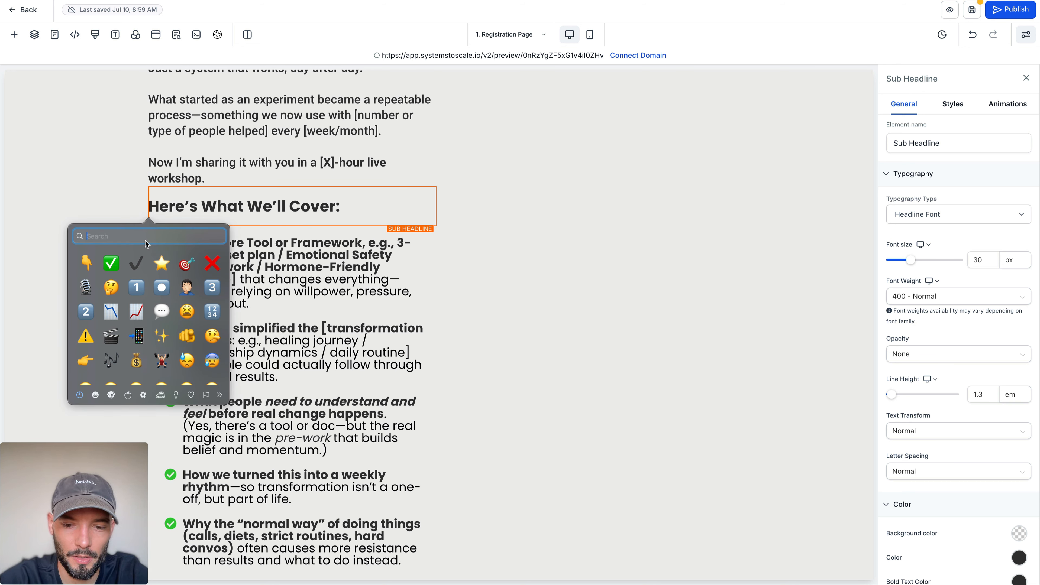
{"action": "type", "text": "list"}
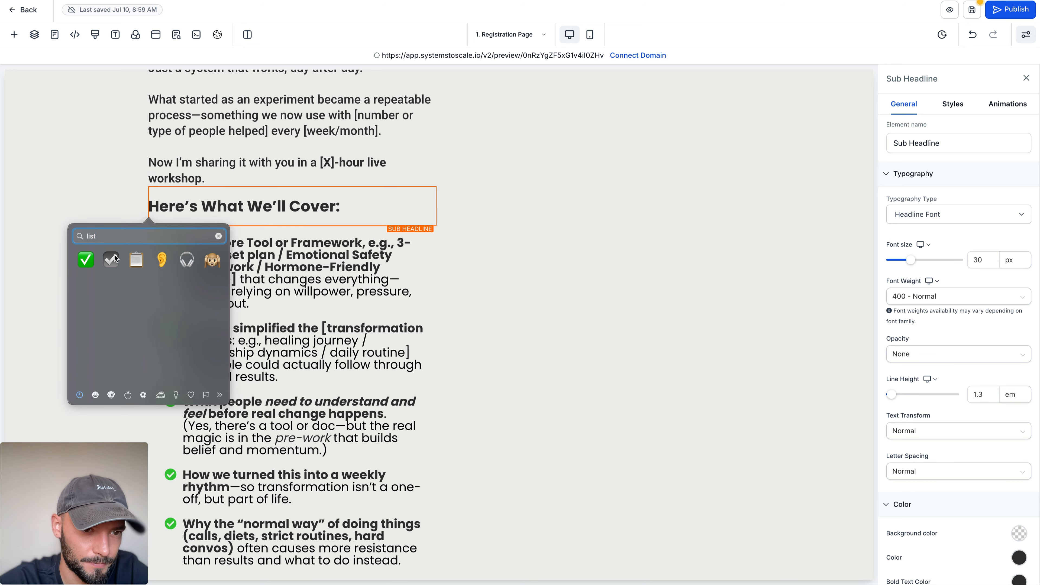
{"action": "left_click", "coordinate": [88, 257]}
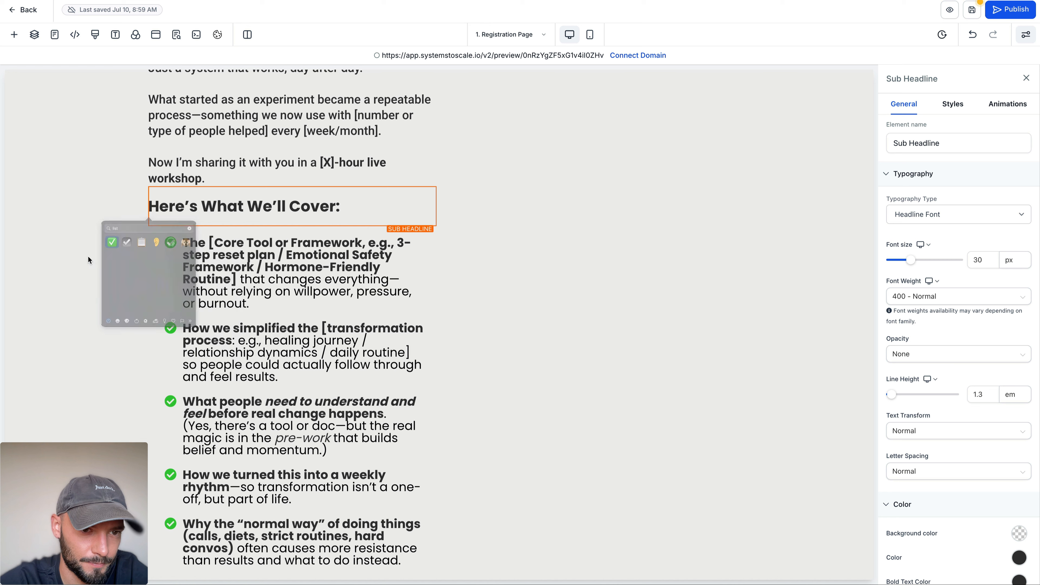
Step: Change the bullet icon of the "Here's What We'll Cover" list to a check inside a square
{"action": "left_click", "coordinate": [282, 263]}
{"action": "left_click", "coordinate": [83, 270]}
{"action": "left_click", "coordinate": [259, 279]}
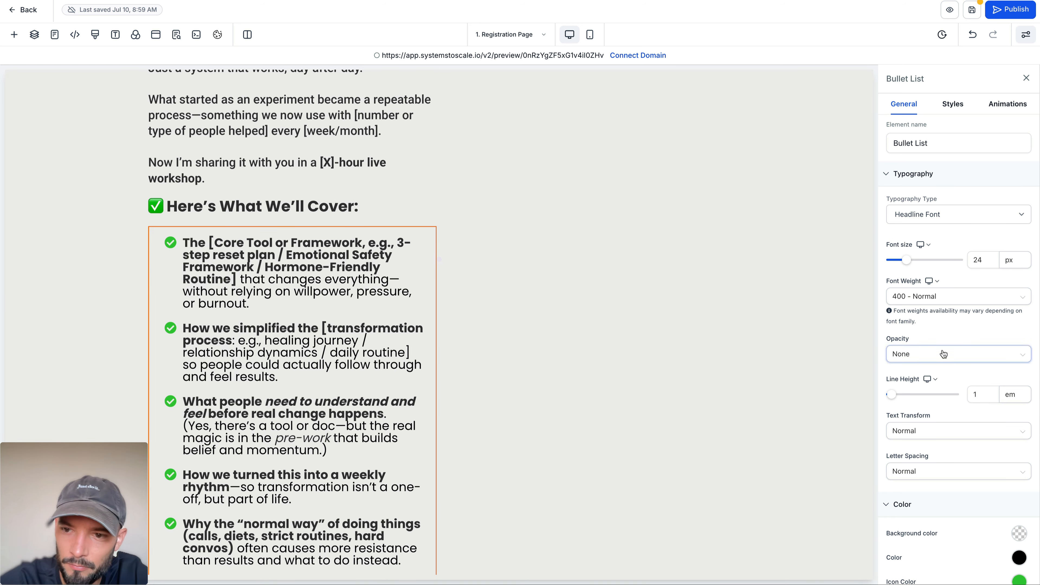
{"action": "scroll", "coordinate": [943, 354], "scroll_direction": "down", "scroll_amount": 5}
{"action": "left_click", "coordinate": [918, 551]}
{"action": "left_click", "coordinate": [938, 504]}
{"action": "type", "text": "check"}
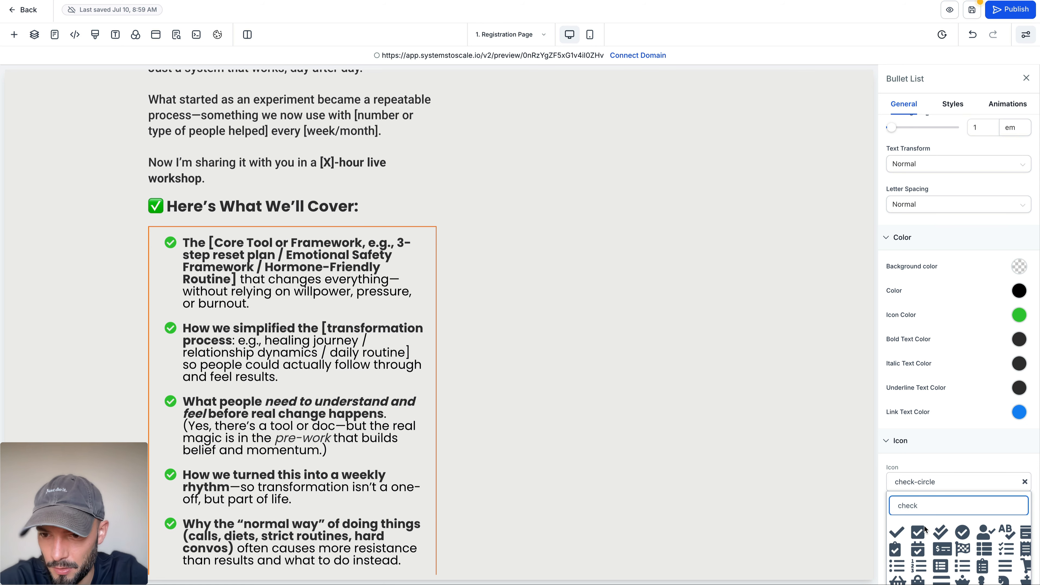
{"action": "left_click", "coordinate": [918, 531]}
{"action": "left_click", "coordinate": [83, 387]}
Step: Set the icon colour of the City/Time Zone bullet list to dark charcoal
{"action": "scroll", "coordinate": [242, 235], "scroll_direction": "down", "scroll_amount": 10}
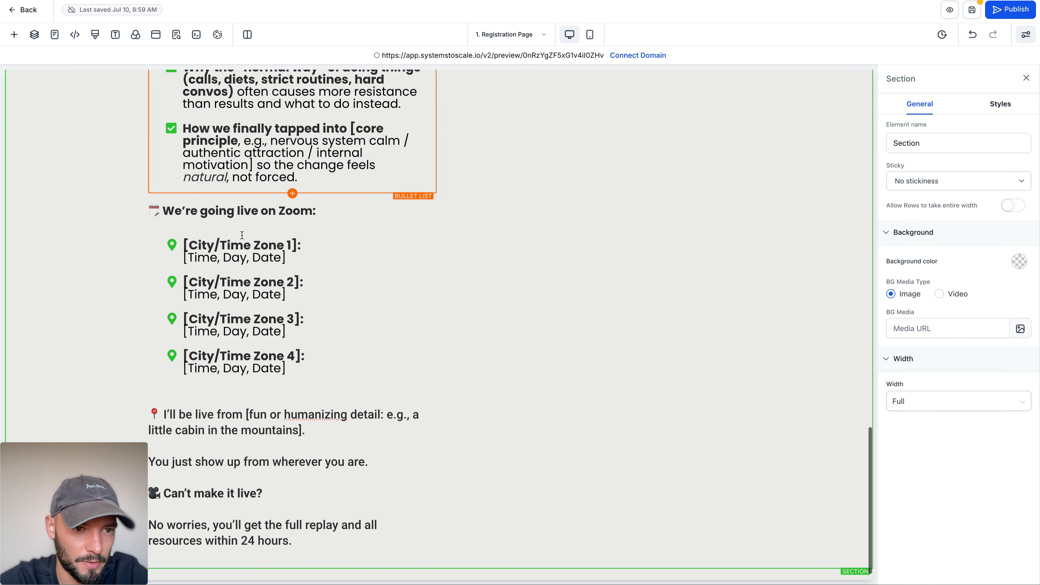
{"action": "left_click", "coordinate": [230, 249]}
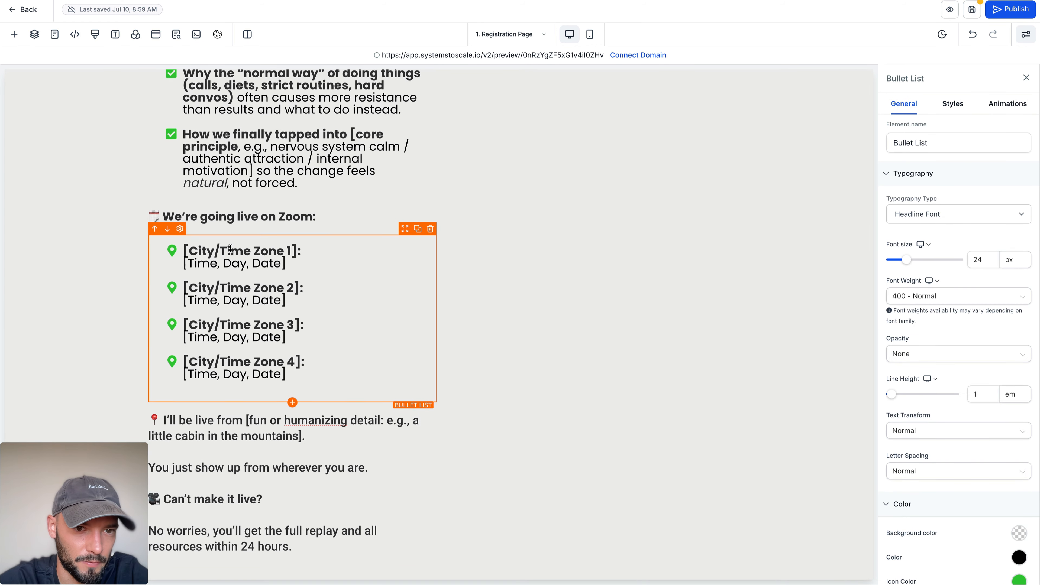
{"action": "scroll", "coordinate": [924, 300], "scroll_direction": "down", "scroll_amount": 5}
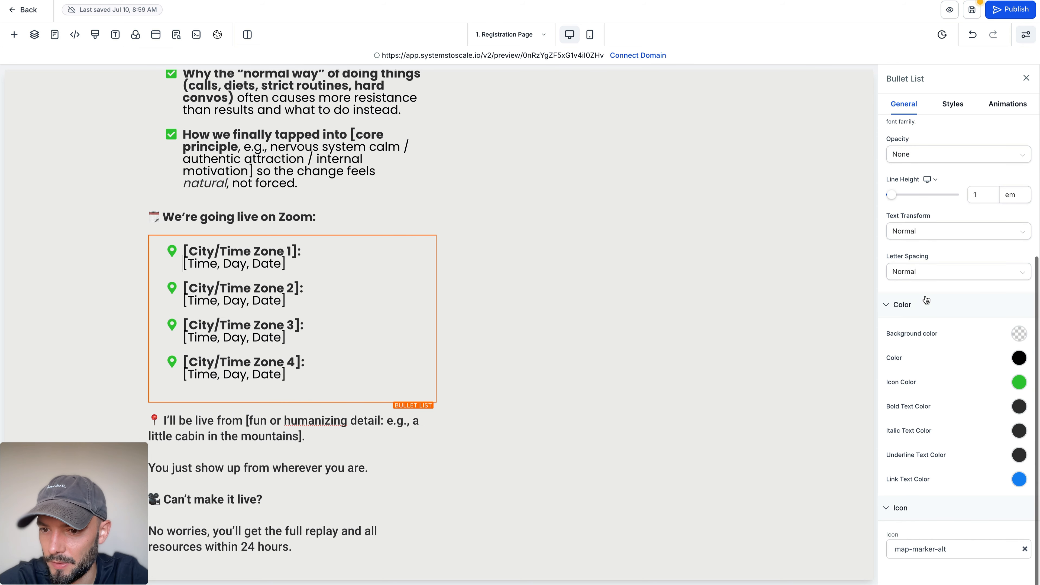
{"action": "left_click", "coordinate": [1019, 382]}
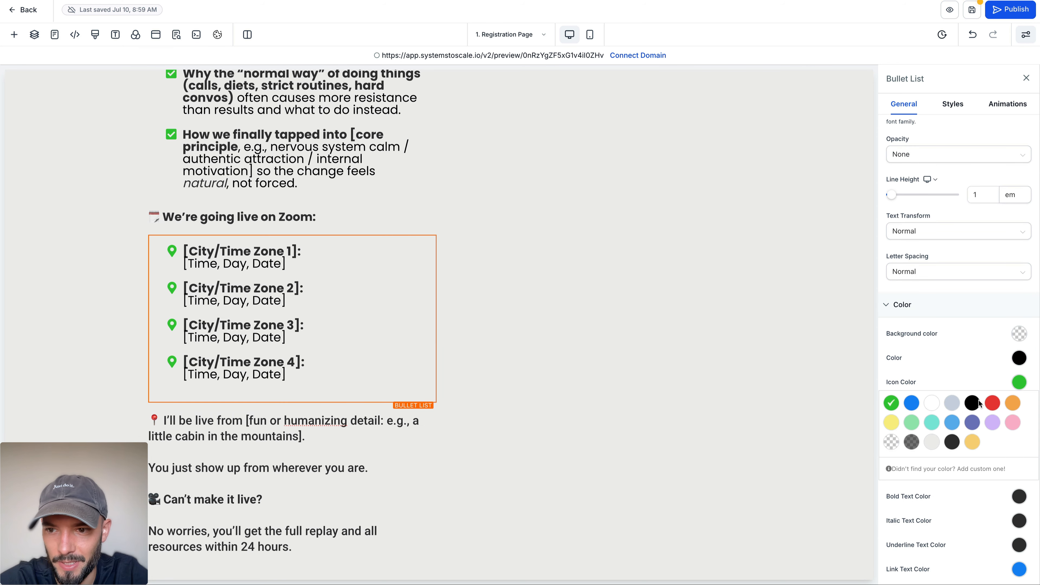
{"action": "left_click", "coordinate": [952, 442]}
{"action": "left_click", "coordinate": [79, 304]}
Step: Duplicate the "We're going live on Zoom:" subheading to the column's end, replacing its text with "🎥 Can't make it live?" at 30 px
{"action": "scroll", "coordinate": [12, 243], "scroll_direction": "down", "scroll_amount": 1}
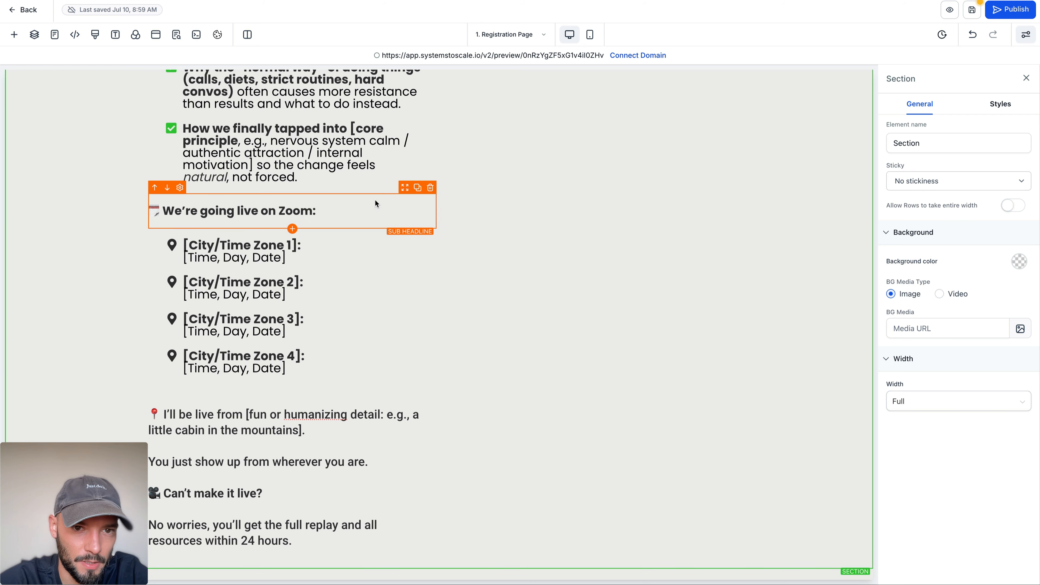
{"action": "left_click", "coordinate": [417, 188]}
{"action": "left_click_drag", "start_coordinate": [403, 226], "coordinate": [366, 489]}
{"action": "scroll", "coordinate": [287, 472], "scroll_direction": "down", "scroll_amount": 2}
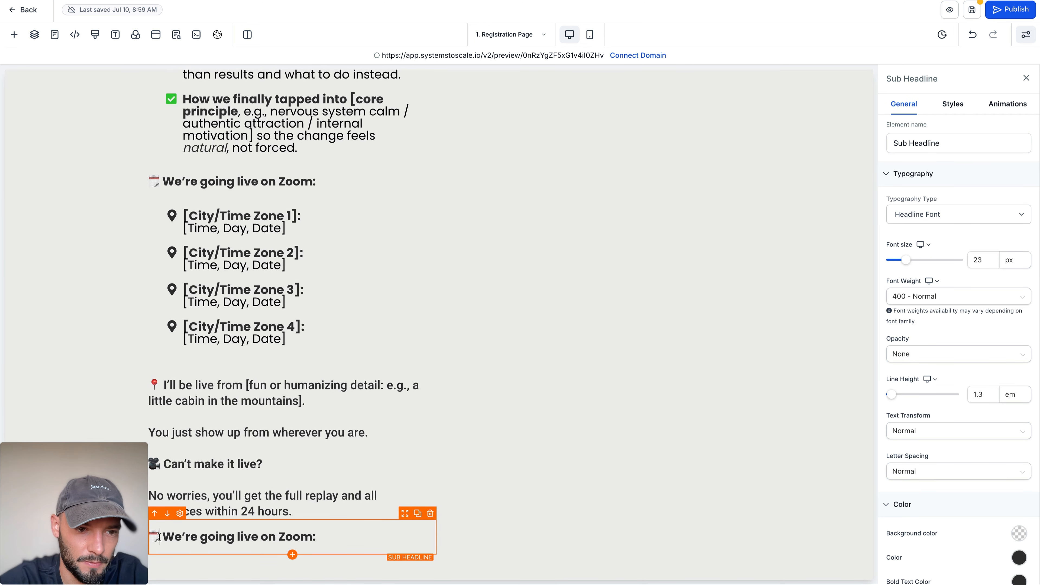
{"action": "triple_click", "coordinate": [176, 465]}
{"action": "key", "text": "ctrl+c"}
{"action": "left_click", "coordinate": [176, 535]}
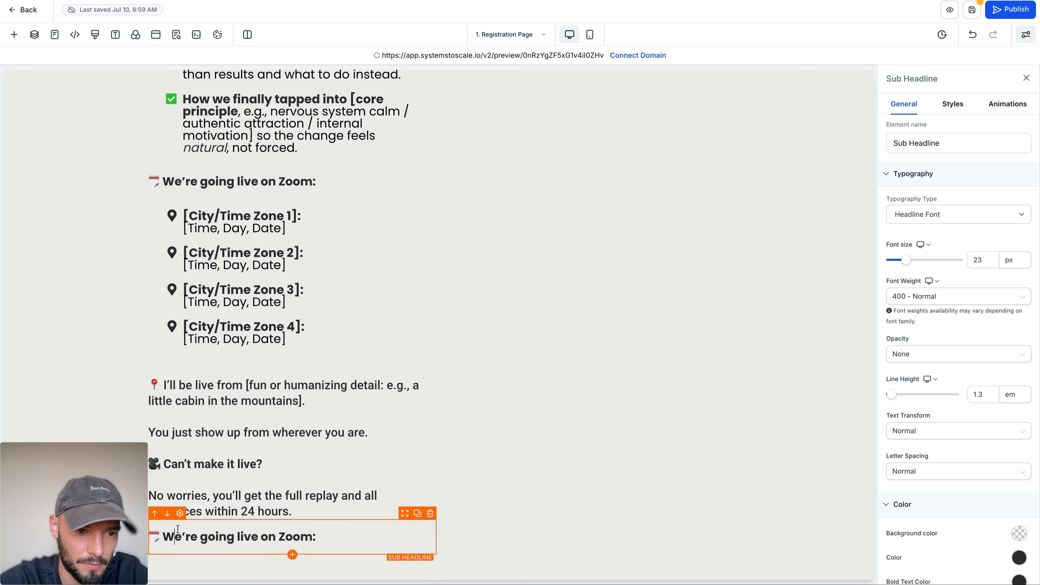
{"action": "key", "text": "ctrl+a"}
{"action": "key", "text": "ctrl+v"}
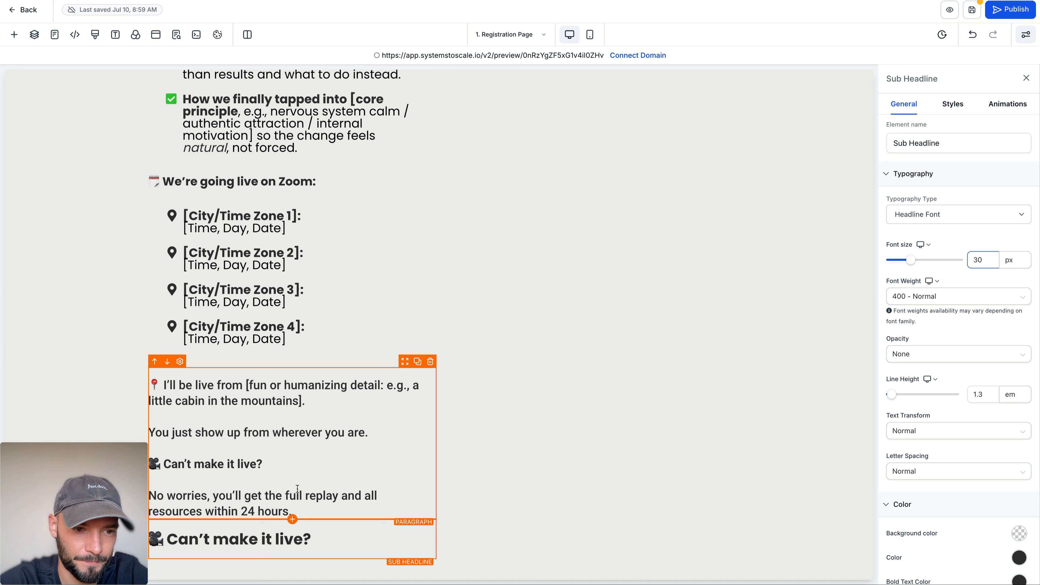
Step: Duplicate the "I'll be live from" paragraph and arrange the copies above and below the large "Can't make it live?" subheading
{"action": "double_click", "coordinate": [322, 496]}
{"action": "left_click", "coordinate": [417, 361]}
{"action": "scroll", "coordinate": [405, 364], "scroll_direction": "down", "scroll_amount": 4}
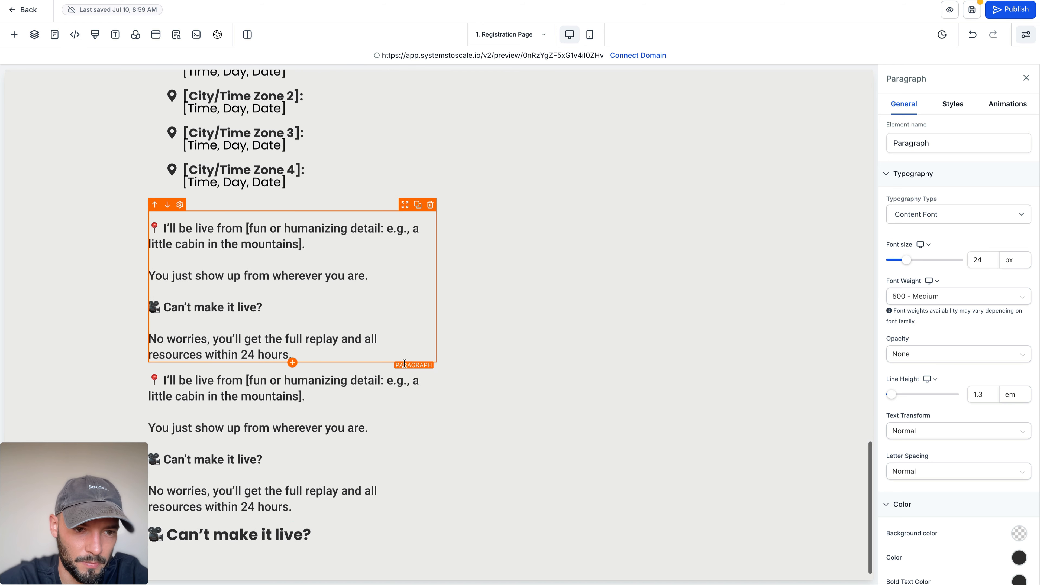
{"action": "left_click", "coordinate": [167, 357]}
Step: Trim the upper copy to end at "You just show up from wherever you are." and keep only the "No worries" text in the lower copy
{"action": "left_click_drag", "start_coordinate": [292, 355], "coordinate": [165, 293]}
{"action": "key", "text": "BackSpace"}
{"action": "key", "text": "BackSpace"}
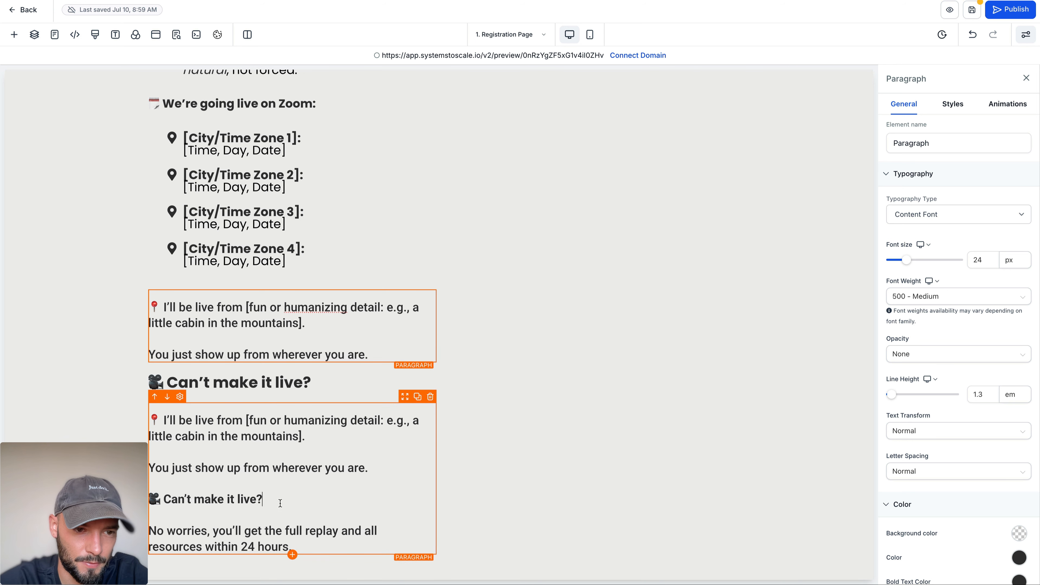
{"action": "left_click_drag", "start_coordinate": [281, 503], "coordinate": [142, 406]}
{"action": "key", "text": "BackSpace"}
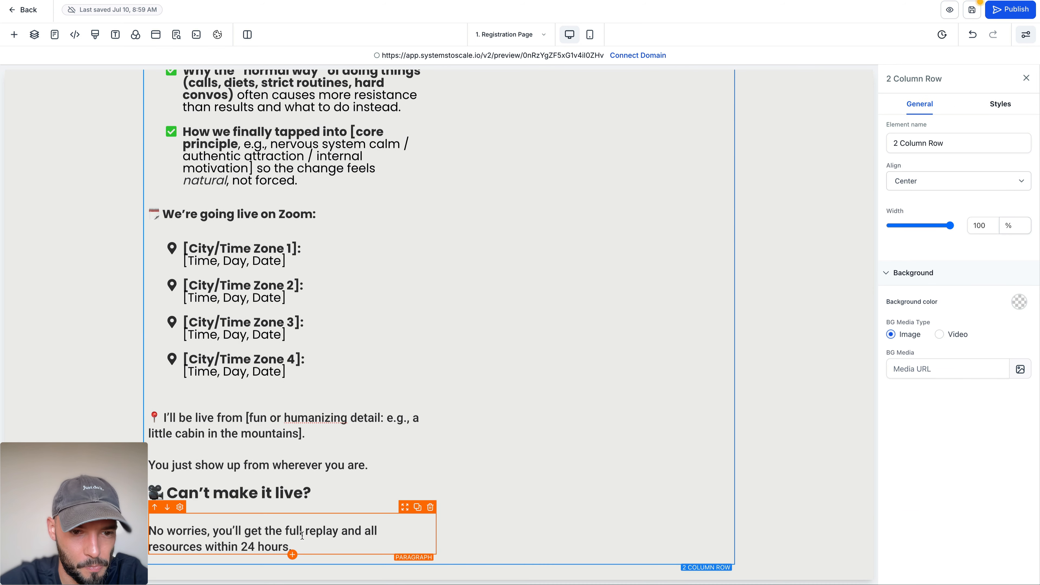
Step: Bold "you'll get the full replay" in the paragraph below the "Can't make it live?" subheading
{"action": "left_click", "coordinate": [301, 534]}
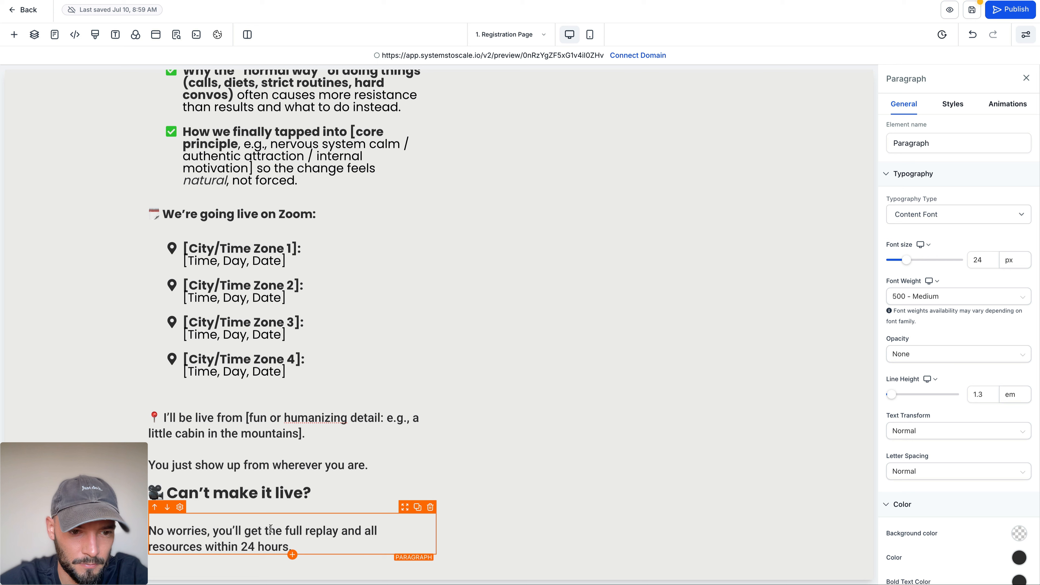
{"action": "left_click_drag", "start_coordinate": [213, 531], "coordinate": [339, 533]}
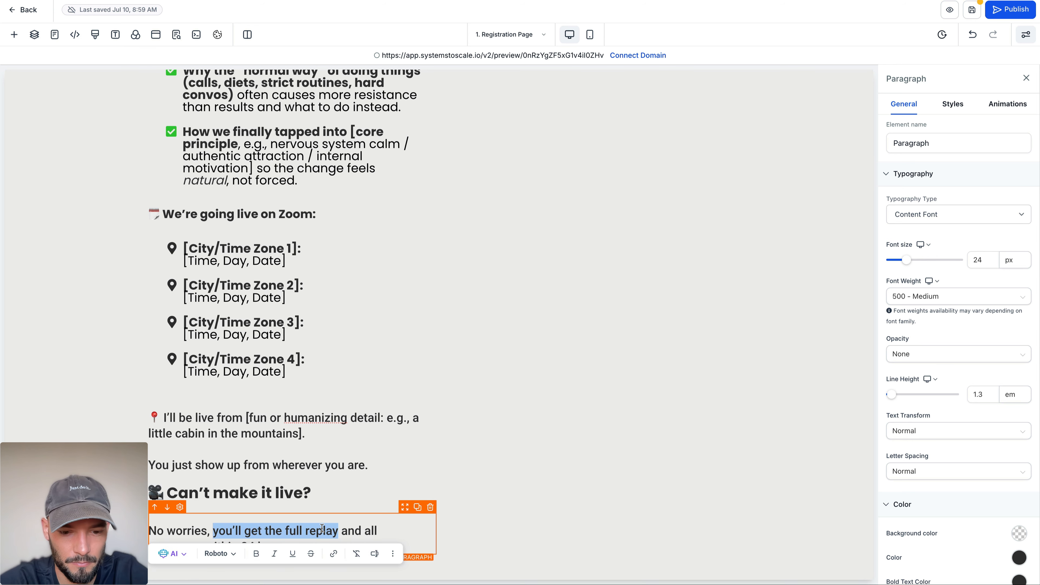
{"action": "key", "text": "ctrl+b"}
{"action": "left_click", "coordinate": [372, 525]}
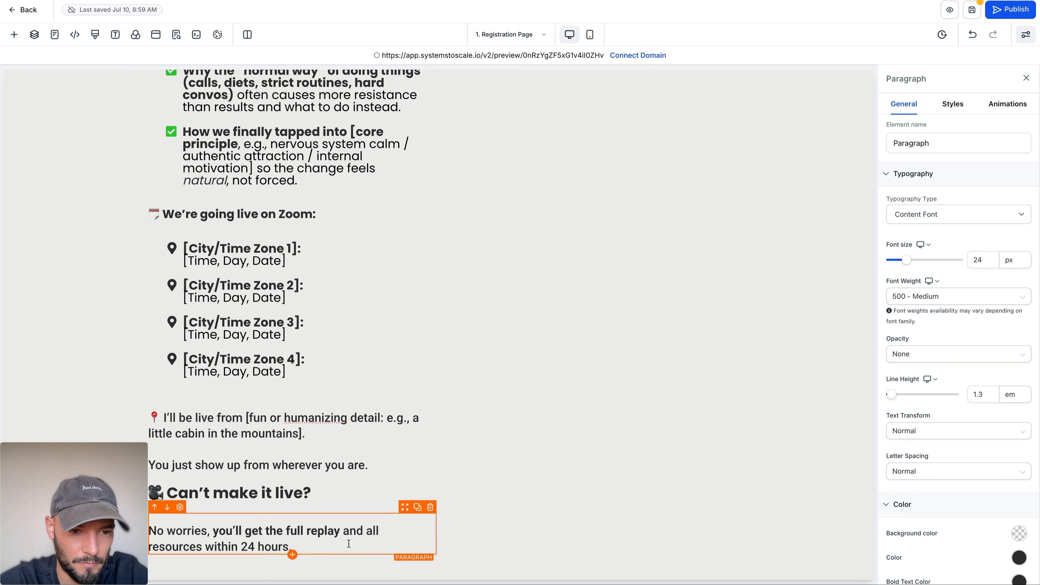
Step: Check the Investment copy in ChatGPT, and duplicate the "Can't make it live?" subheading and its replay paragraph as a new block below them
{"action": "left_click", "coordinate": [85, 399]}
{"action": "scroll", "coordinate": [84, 399], "scroll_direction": "down", "scroll_amount": 1}
{"action": "left_click", "coordinate": [340, 1]}
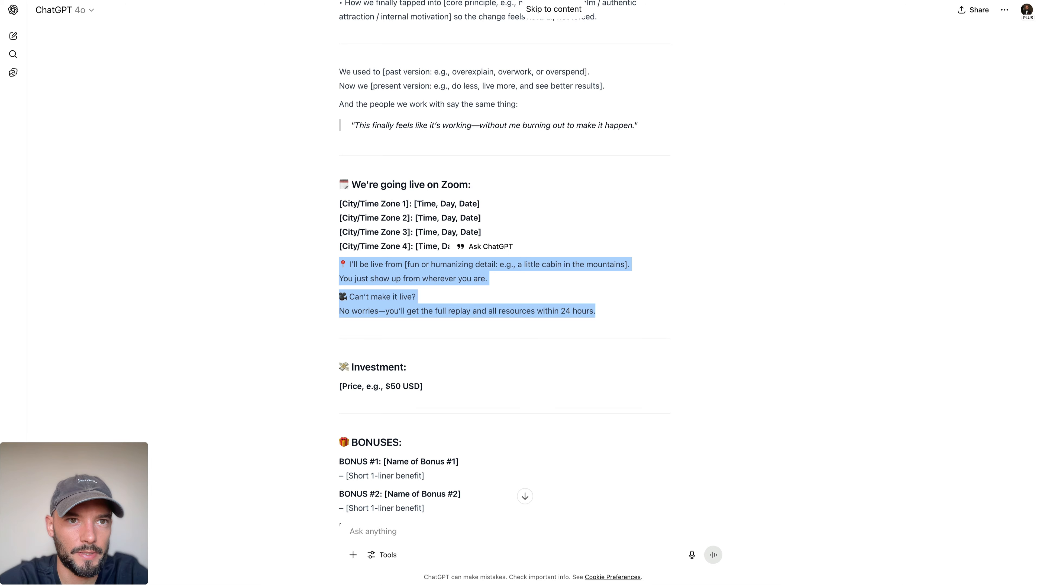
{"action": "scroll", "coordinate": [370, 199], "scroll_direction": "down", "scroll_amount": 4}
{"action": "left_click_drag", "start_coordinate": [346, 188], "coordinate": [381, 200]}
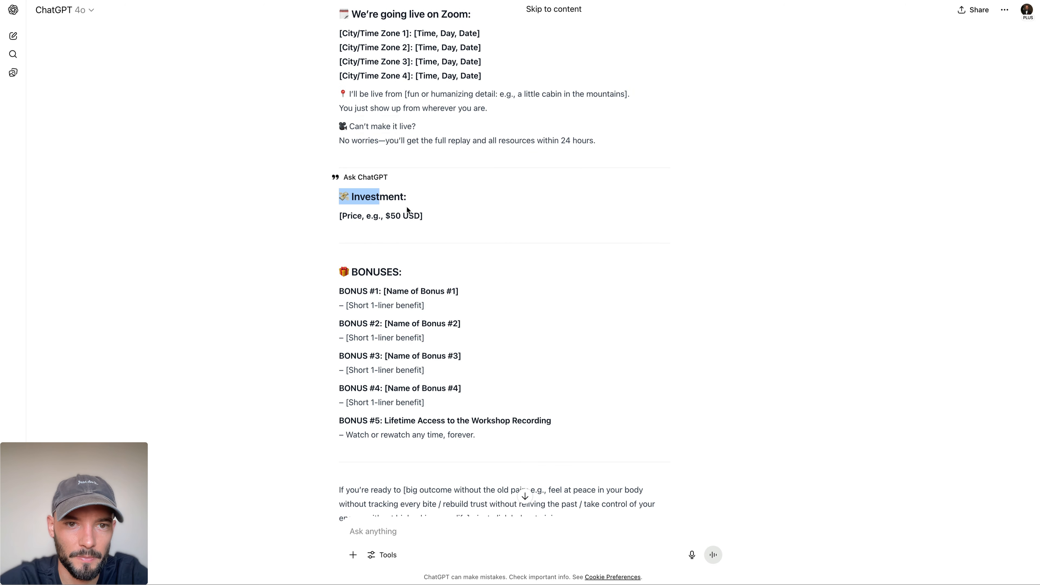
{"action": "left_click", "coordinate": [263, 0]}
{"action": "left_click", "coordinate": [418, 460]}
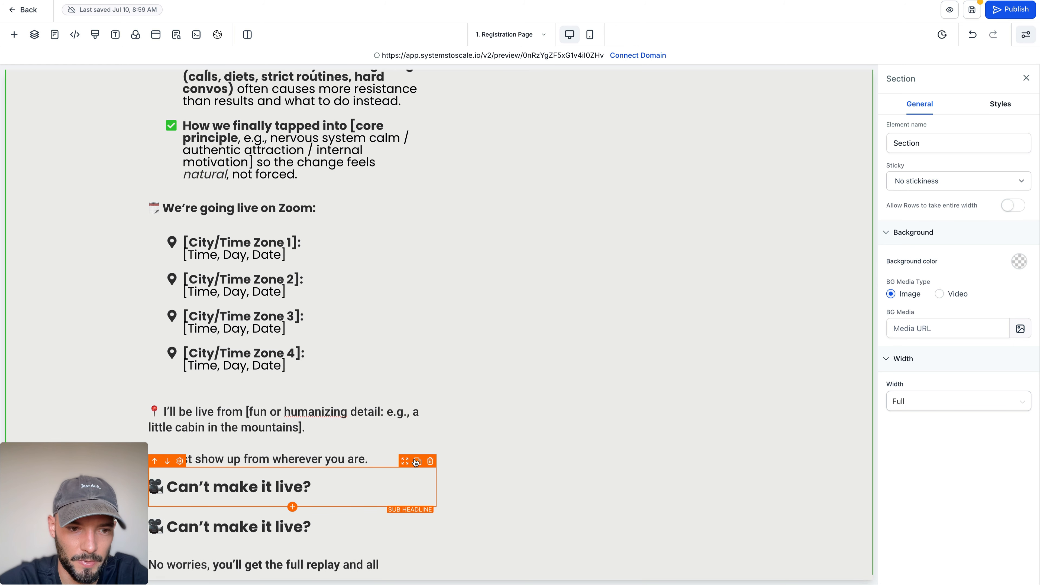
{"action": "left_click", "coordinate": [167, 502]}
{"action": "scroll", "coordinate": [169, 501], "scroll_direction": "down", "scroll_amount": 1}
{"action": "left_click", "coordinate": [417, 461]}
{"action": "scroll", "coordinate": [231, 486], "scroll_direction": "down", "scroll_amount": 1}
{"action": "left_click", "coordinate": [167, 460]}
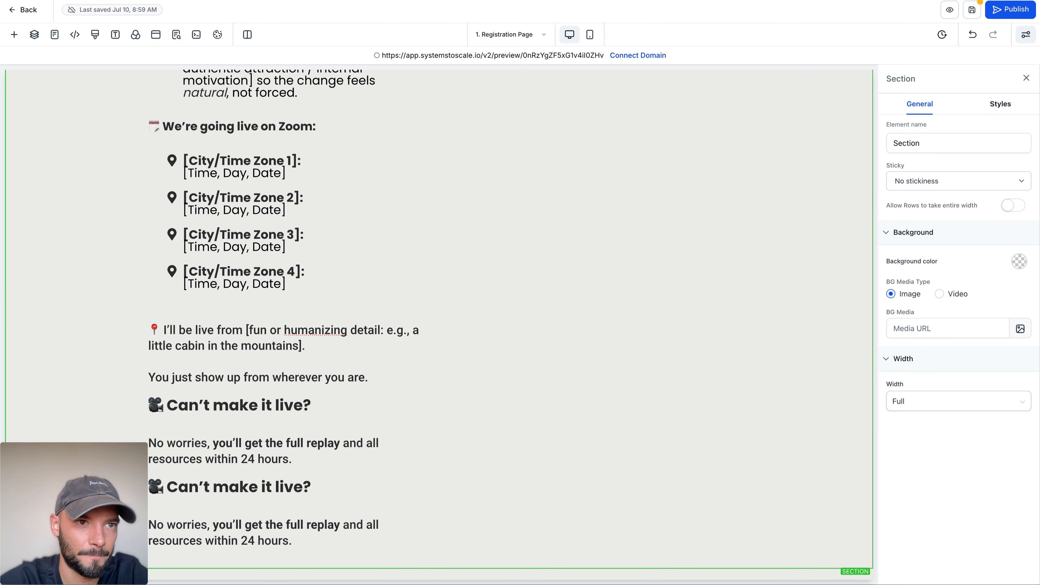
Step: Copy the "💸 Investment:" heading from ChatGPT over the duplicated "Can't make it live?" subheading
{"action": "left_click", "coordinate": [199, 0]}
{"action": "left_click_drag", "start_coordinate": [411, 195], "coordinate": [327, 194]}
{"action": "key", "text": "ctrl+c"}
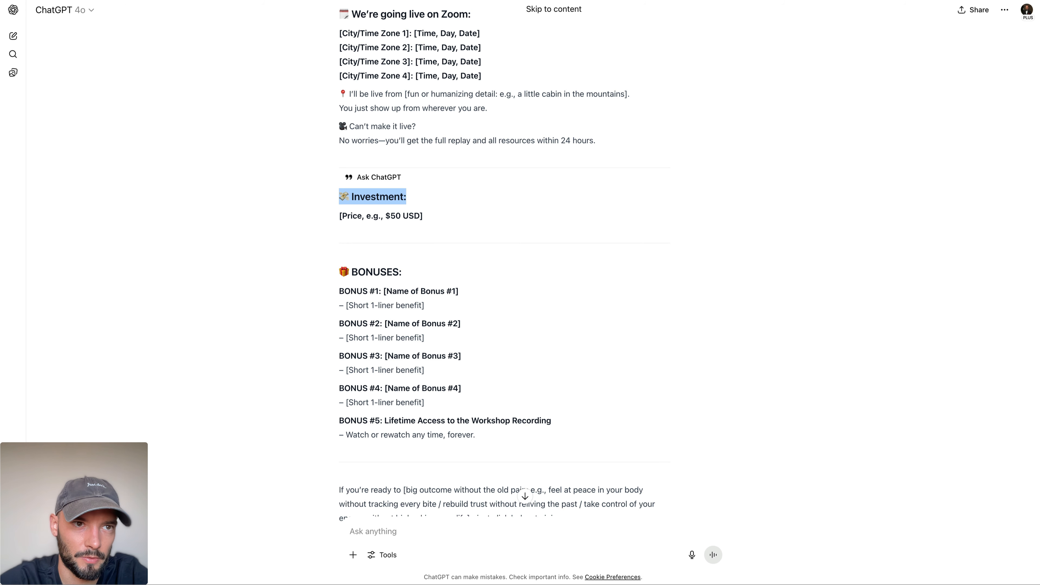
{"action": "left_click", "coordinate": [209, 1]}
{"action": "triple_click", "coordinate": [312, 482]}
{"action": "key", "text": "ctrl+v"}
{"action": "key", "text": "ctrl+a"}
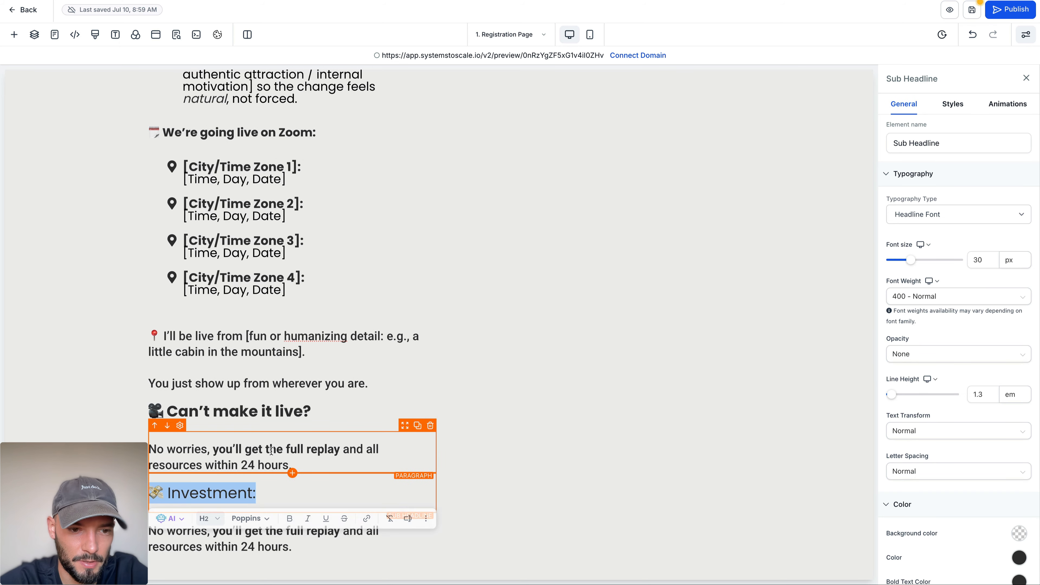
Step: Replace the duplicated replay paragraph with the price placeholder from ChatGPT, edited to "[Price, e.g., $100 USD]"
{"action": "key", "text": "ctrl+Tab"}
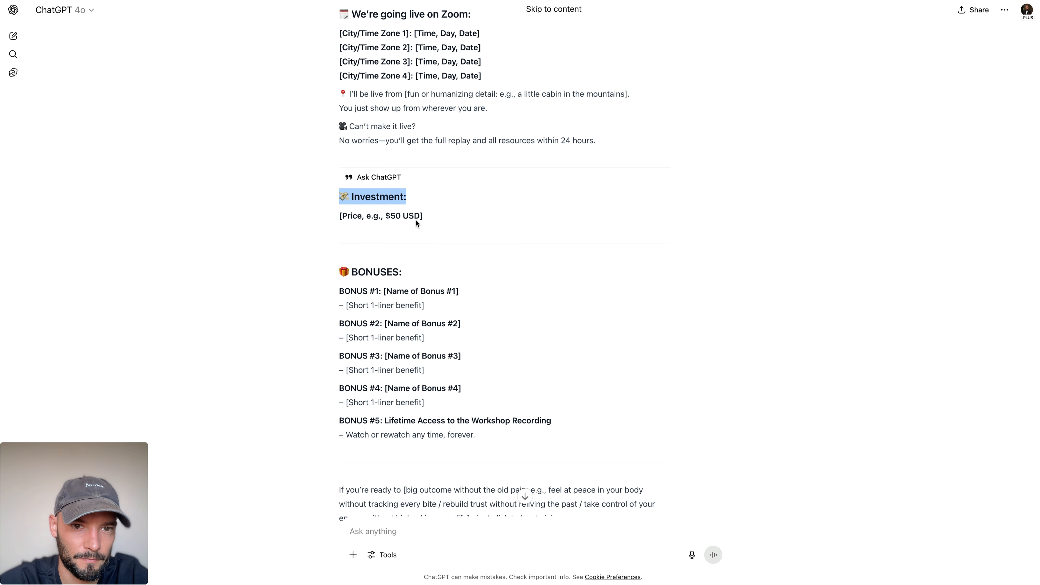
{"action": "left_click_drag", "start_coordinate": [423, 217], "coordinate": [322, 214]}
{"action": "key", "text": "ctrl+c"}
{"action": "key", "text": "ctrl+Tab"}
{"action": "left_click", "coordinate": [210, 541]}
{"action": "key", "text": "ctrl+a"}
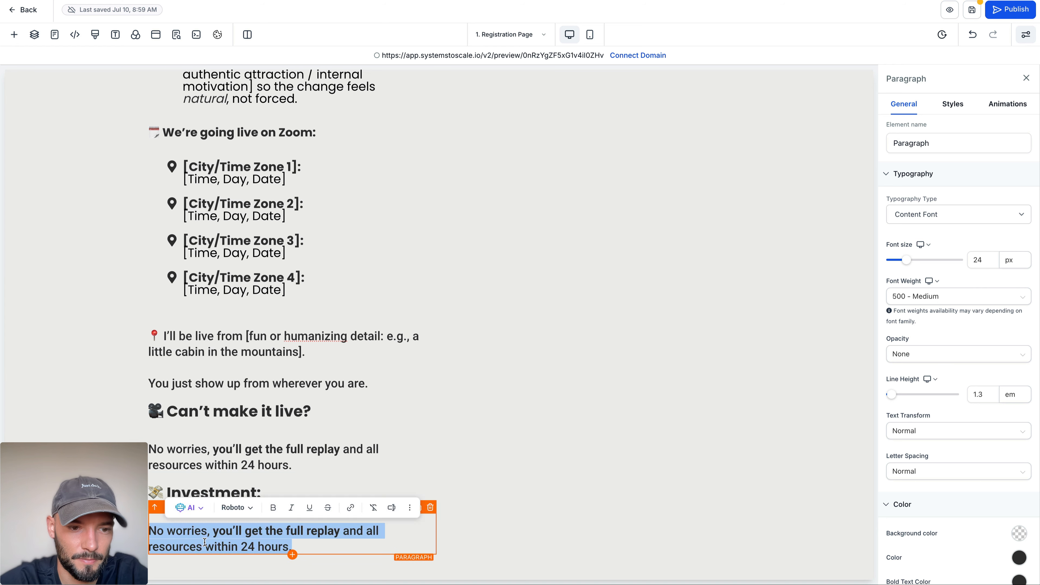
{"action": "key", "text": "ctrl+v"}
{"action": "left_click", "coordinate": [223, 545]}
{"action": "key", "text": "BackSpace"}
{"action": "type", "text": "10"}
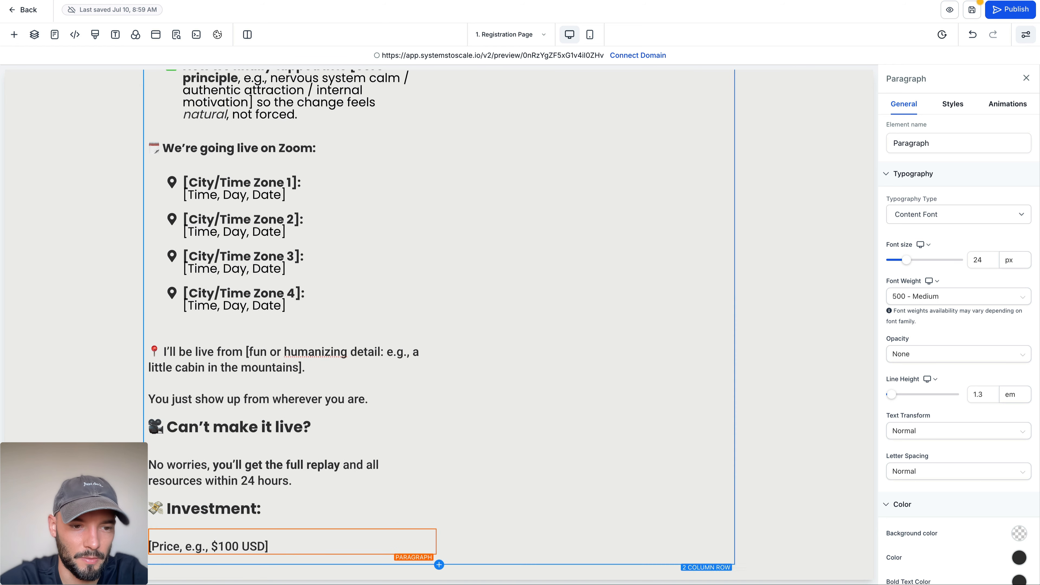
{"action": "left_click", "coordinate": [120, 533]}
{"action": "right_click", "coordinate": [119, 533]}
{"action": "key", "text": "Escape"}
{"action": "left_click", "coordinate": [314, 501]}
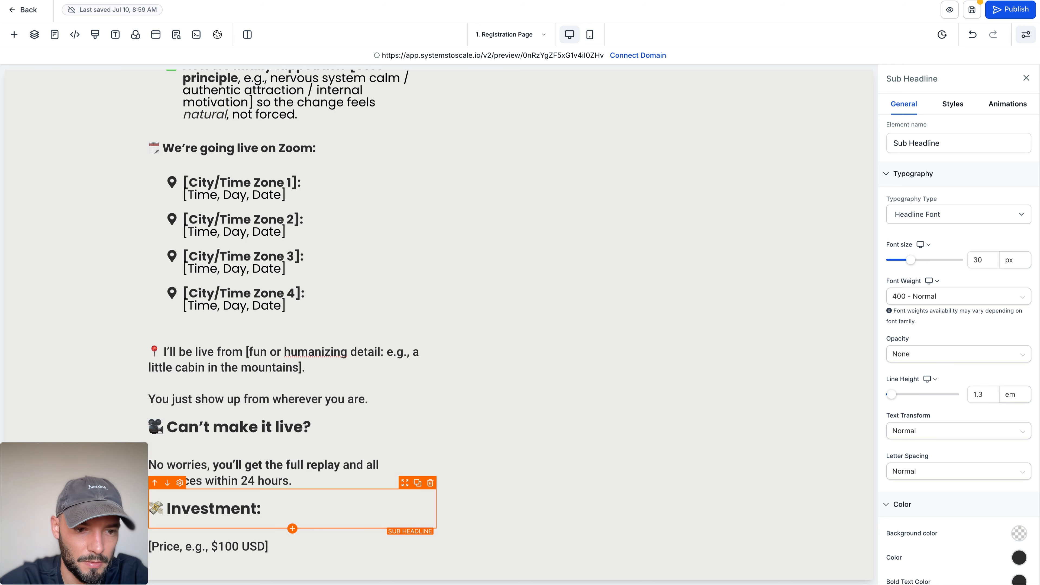
{"action": "left_click", "coordinate": [260, 538]}
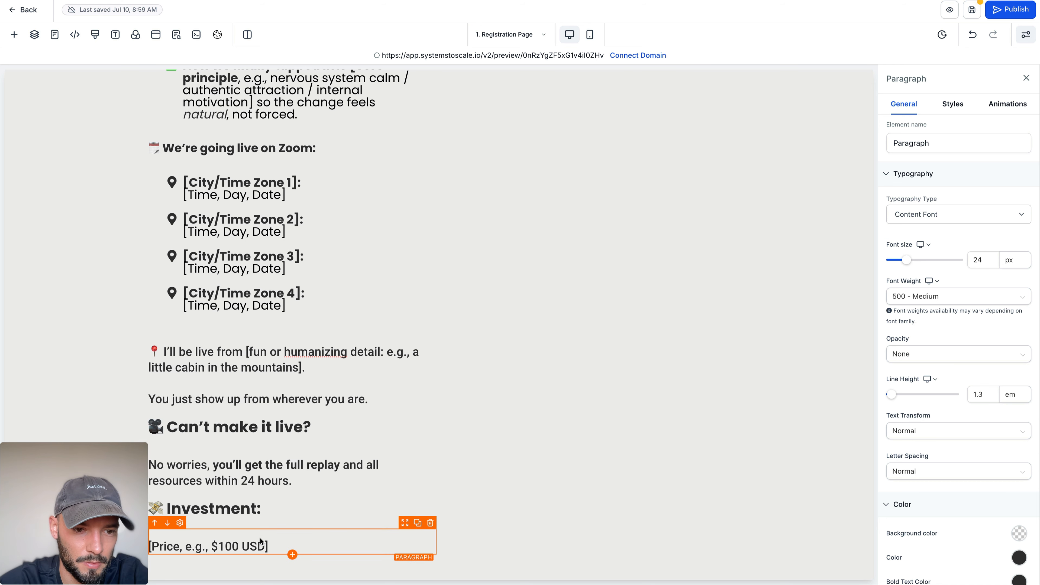
{"action": "left_click", "coordinate": [80, 346]}
{"action": "left_click", "coordinate": [248, 508]}
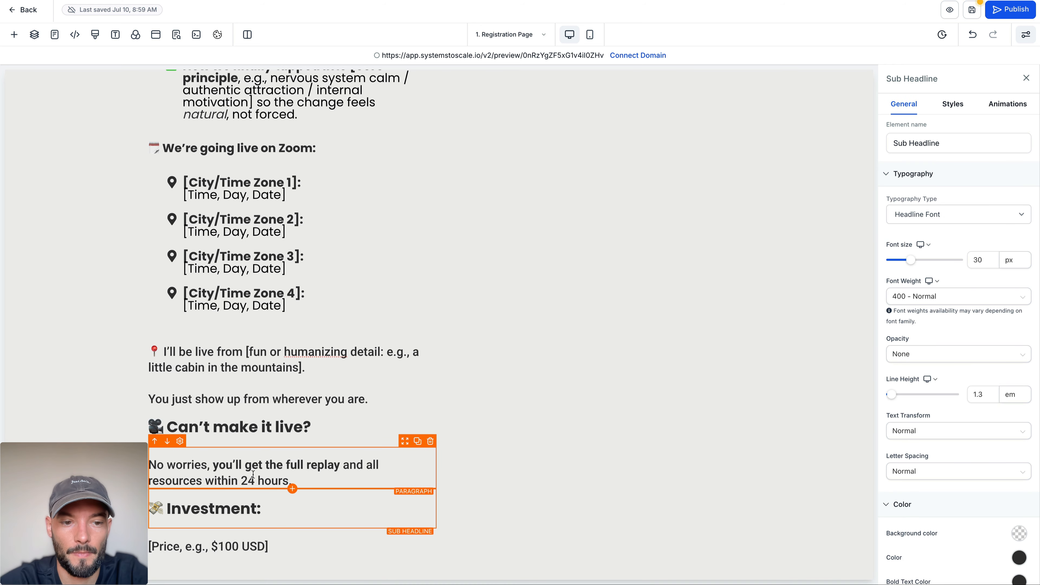
Step: Set both the top and bottom padding of the "No worries" replay paragraph to 20 px
{"action": "left_click", "coordinate": [253, 478]}
{"action": "left_click", "coordinate": [953, 104]}
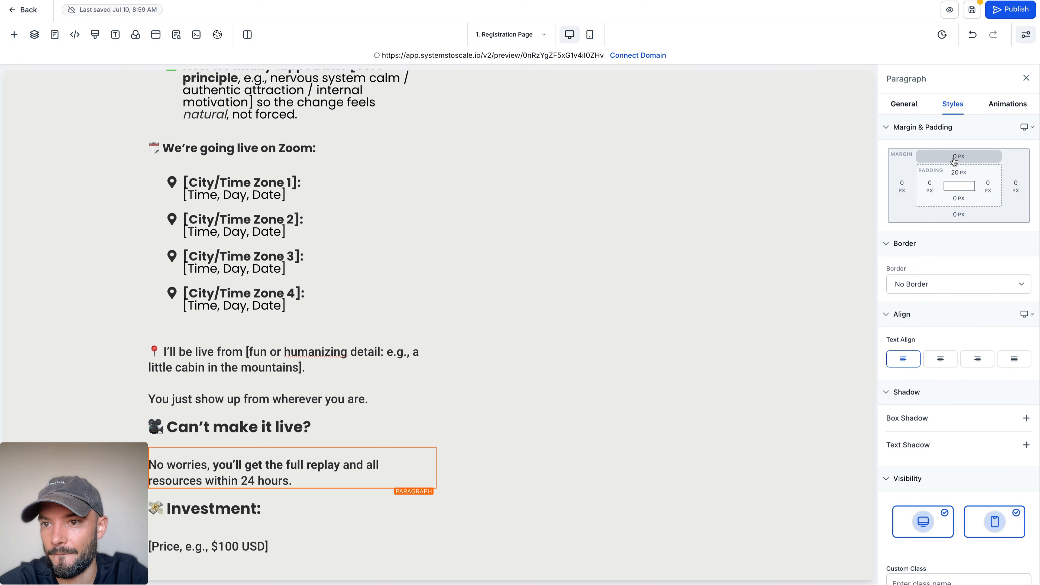
{"action": "left_click", "coordinate": [964, 176]}
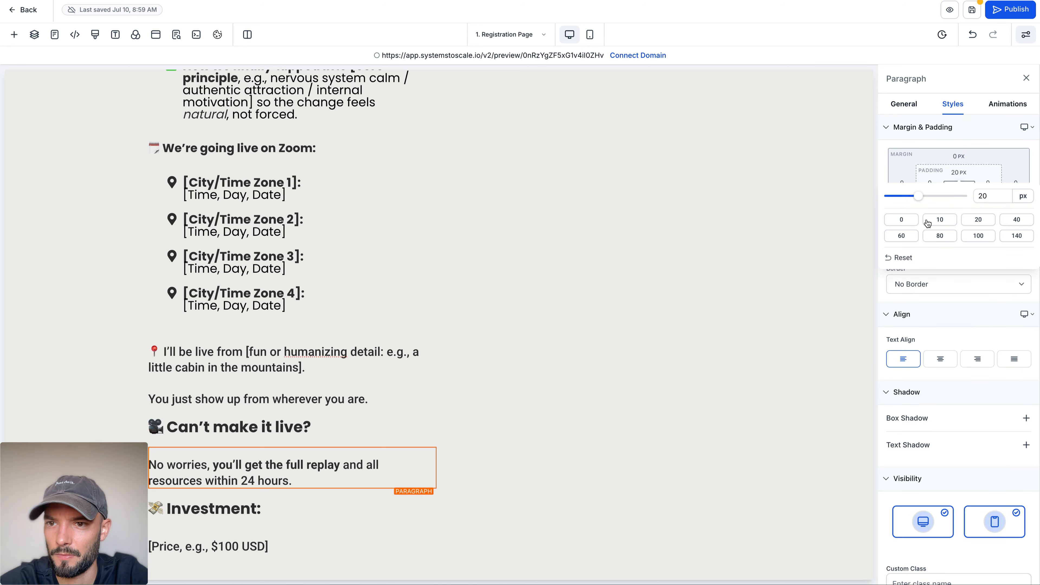
{"action": "left_click", "coordinate": [901, 220]}
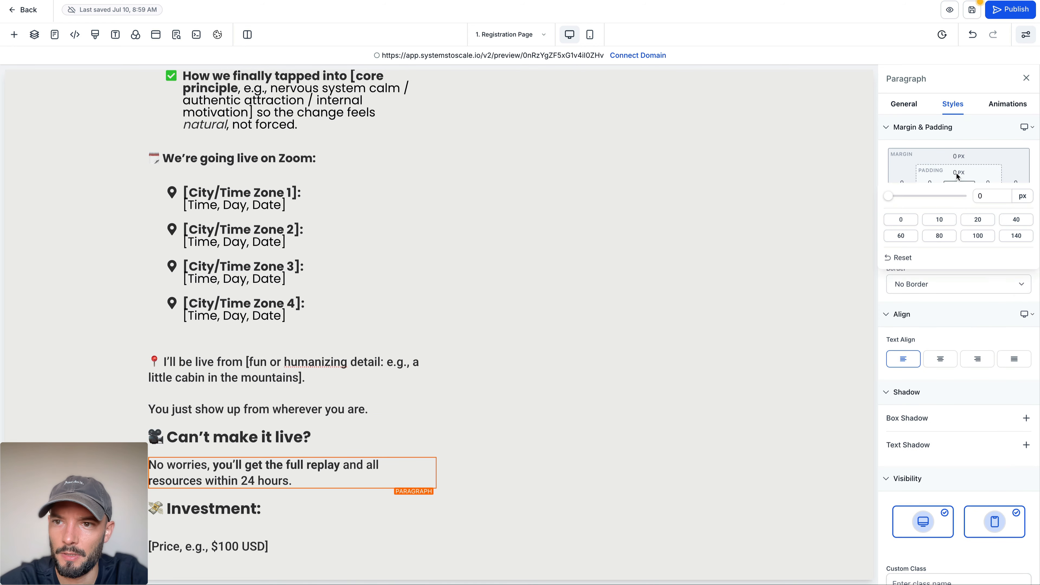
{"action": "left_click", "coordinate": [982, 222]}
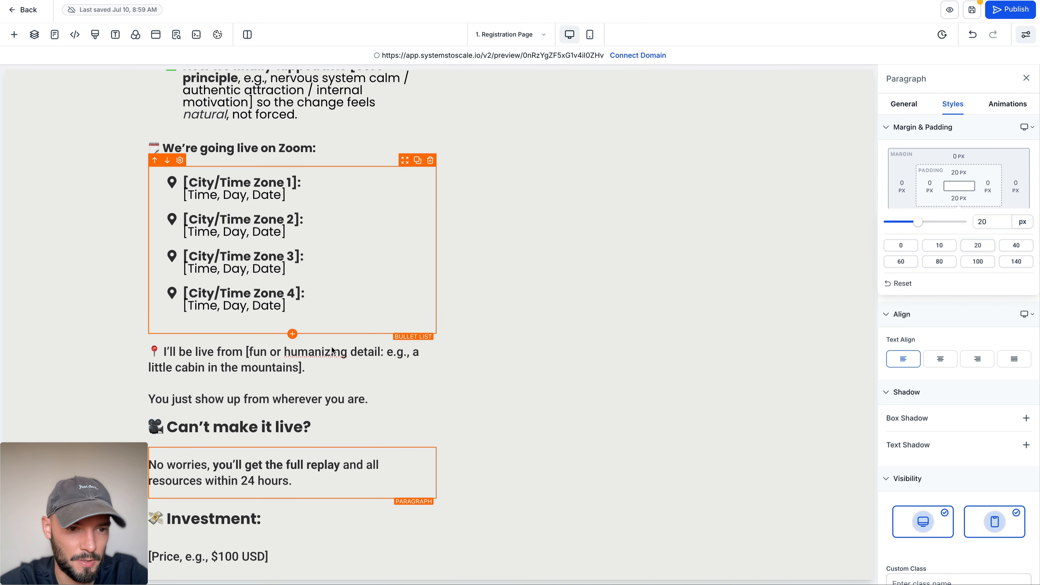
Step: Set the bottom padding of the "I'll be live from" paragraph to 20 px
{"action": "left_click", "coordinate": [237, 367]}
{"action": "left_click", "coordinate": [960, 199]}
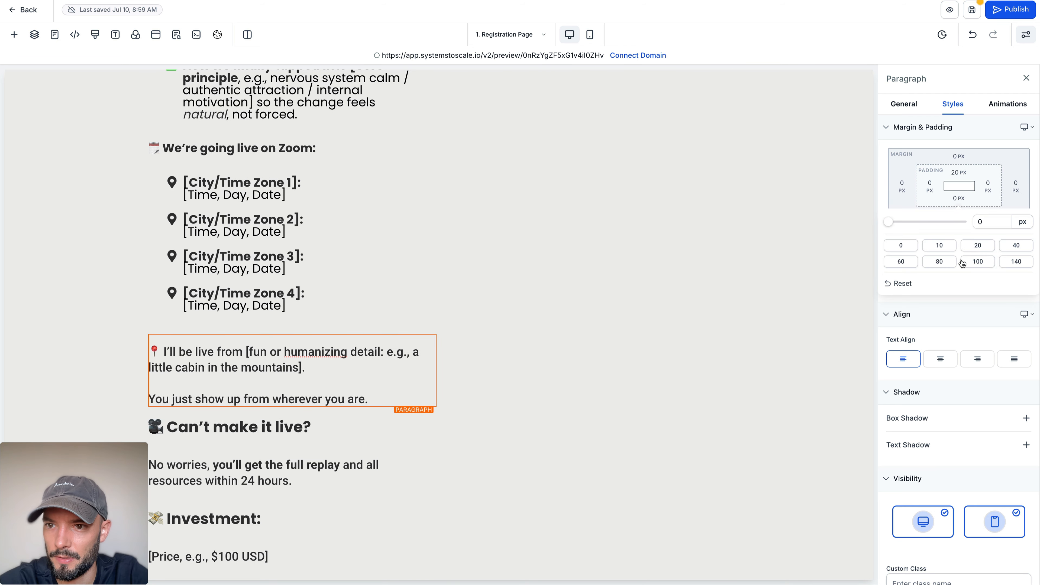
{"action": "left_click", "coordinate": [977, 245]}
Step: Check the padding of both bullet lists, and set the workshop description paragraph's bottom padding to 20 px
{"action": "left_click", "coordinate": [256, 279]}
{"action": "scroll", "coordinate": [250, 257], "scroll_direction": "up", "scroll_amount": 3}
{"action": "scroll", "coordinate": [251, 257], "scroll_direction": "up", "scroll_amount": 2}
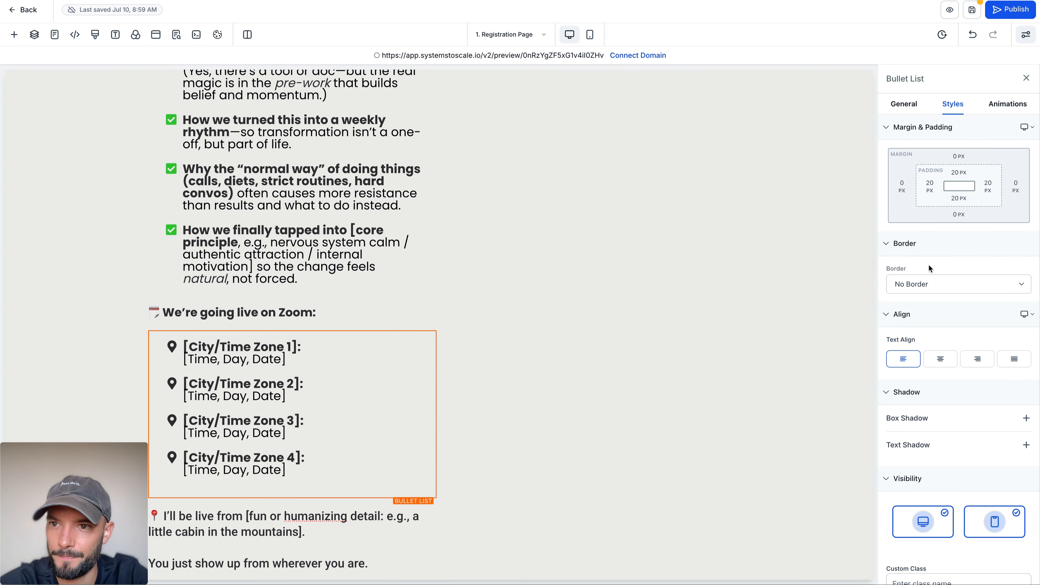
{"action": "left_click", "coordinate": [289, 223]}
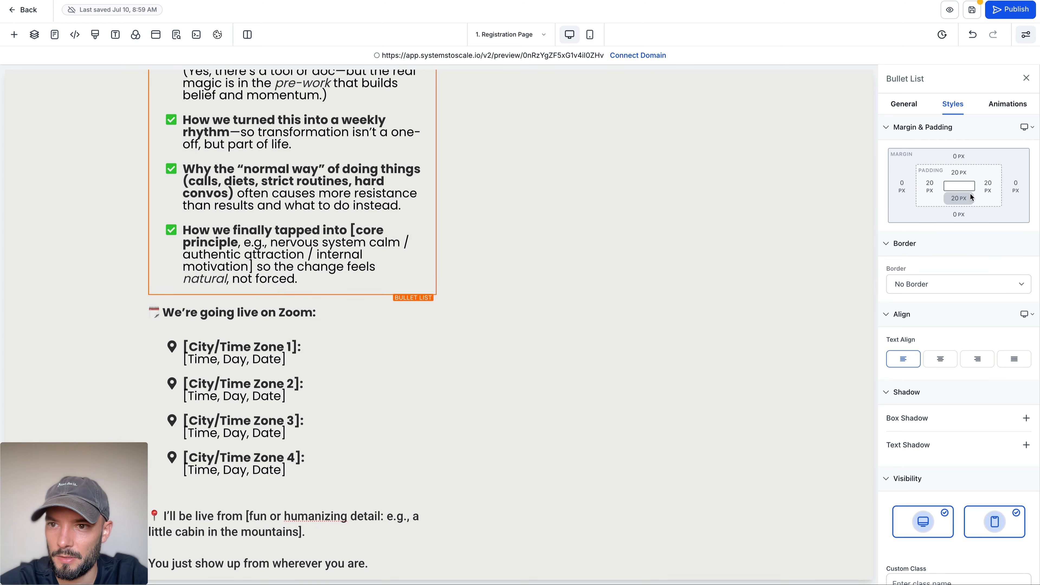
{"action": "scroll", "coordinate": [282, 229], "scroll_direction": "up", "scroll_amount": 10}
{"action": "left_click", "coordinate": [279, 221]}
{"action": "left_click", "coordinate": [953, 202]}
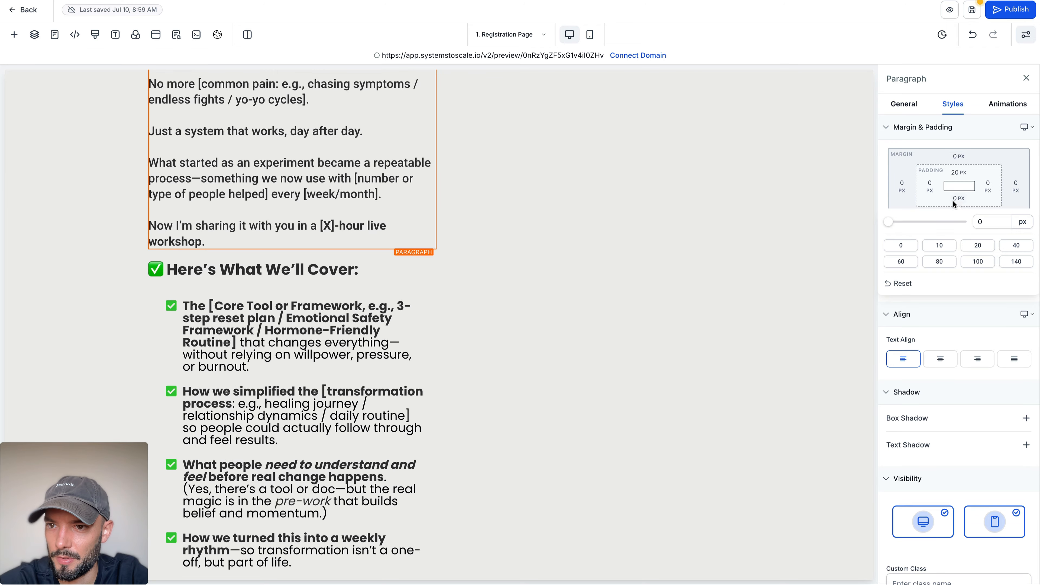
{"action": "left_click", "coordinate": [978, 245]}
{"action": "scroll", "coordinate": [324, 297], "scroll_direction": "down", "scroll_amount": 10}
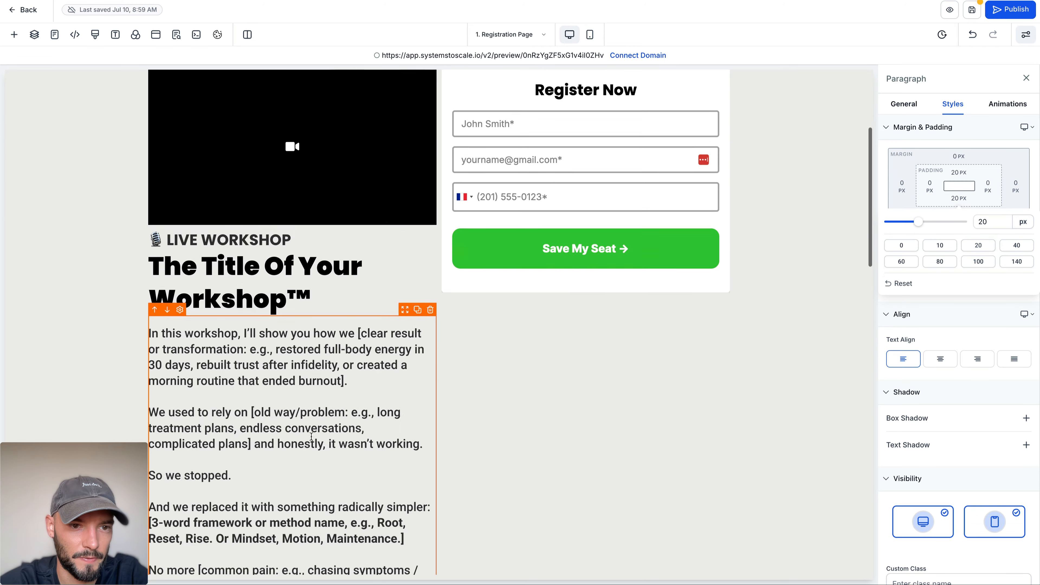
Step: Set the bottom padding of the price placeholder paragraph to 20 px
{"action": "left_click", "coordinate": [281, 556]}
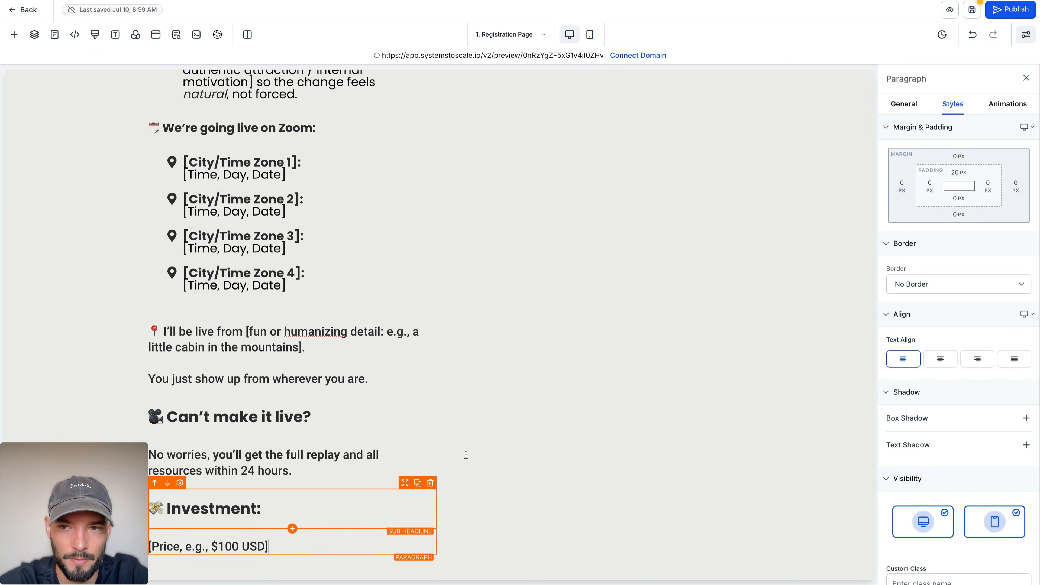
{"action": "left_click", "coordinate": [965, 202]}
{"action": "left_click", "coordinate": [986, 245]}
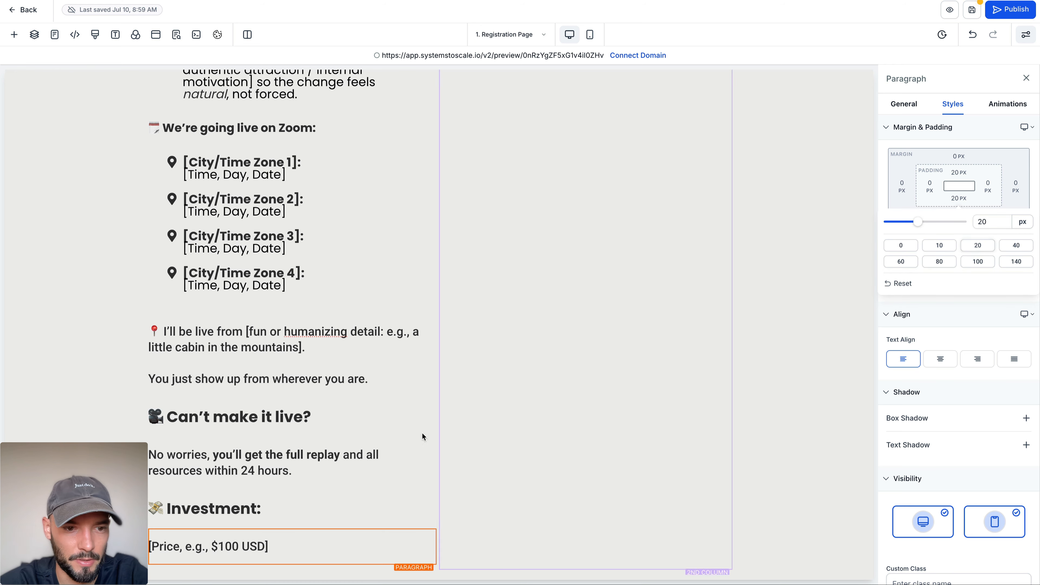
{"action": "left_click", "coordinate": [109, 429]}
{"action": "scroll", "coordinate": [109, 428], "scroll_direction": "down", "scroll_amount": 1}
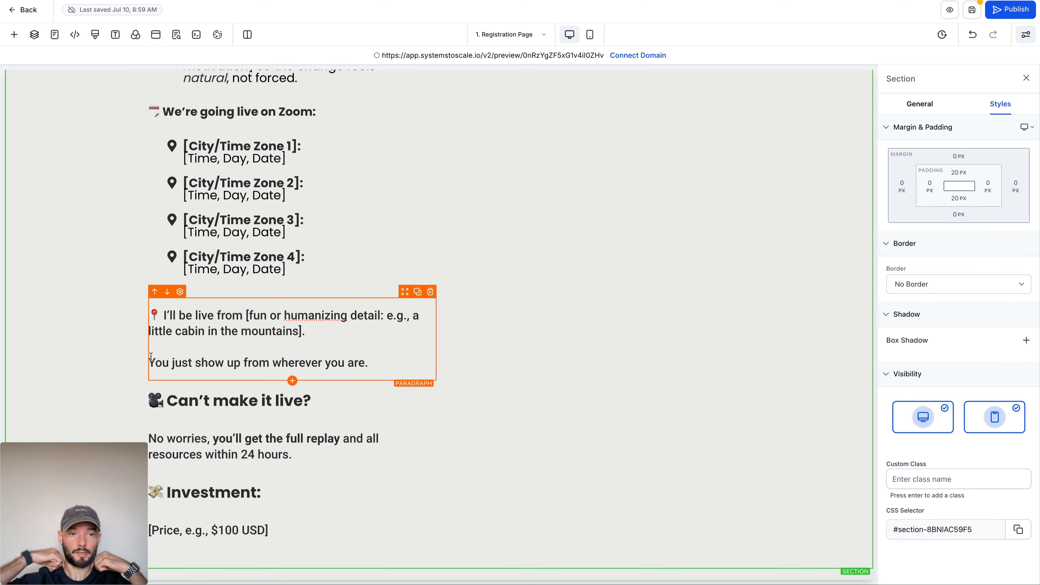
Step: Duplicate the Investment subheading, place the copy below the price, and replace its text with "🎁 BONUSES:" from ChatGPT
{"action": "key", "text": "ctrl+Tab"}
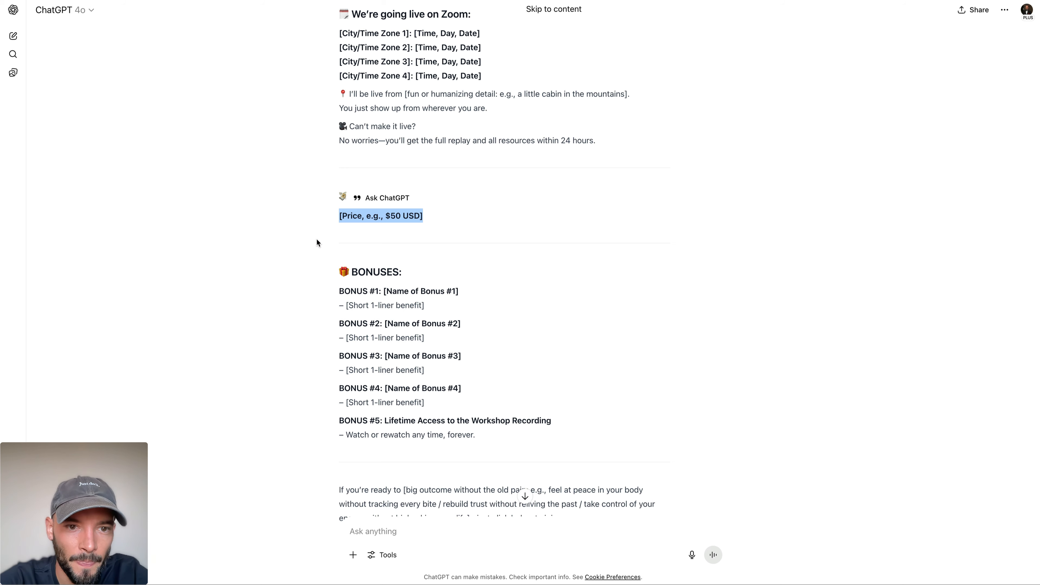
{"action": "scroll", "coordinate": [316, 240], "scroll_direction": "down", "scroll_amount": 4}
{"action": "left_click_drag", "start_coordinate": [339, 110], "coordinate": [403, 110]}
{"action": "key", "text": "ctrl+c"}
{"action": "left_click", "coordinate": [201, 2]}
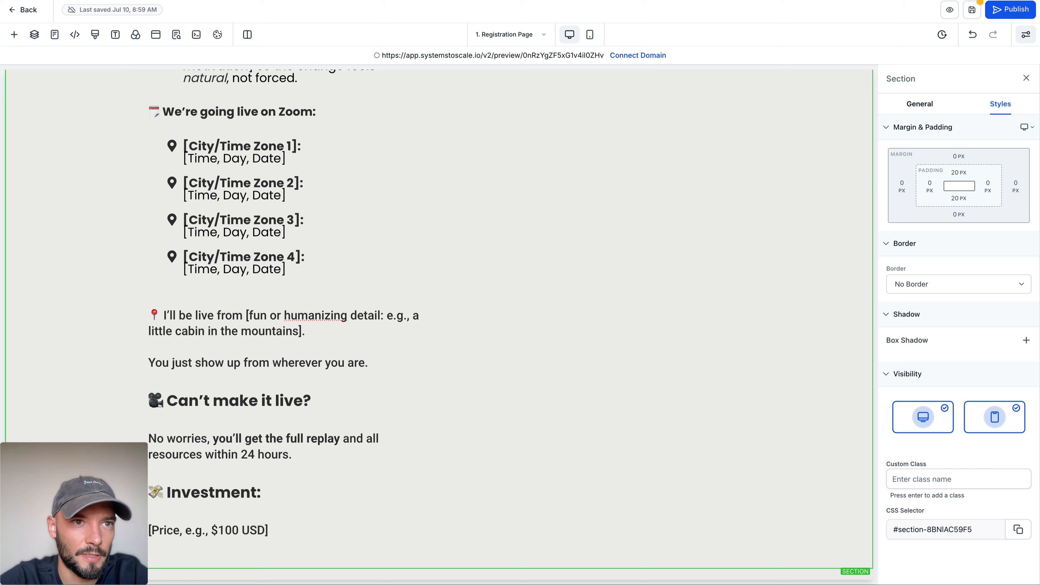
{"action": "left_click", "coordinate": [417, 470]}
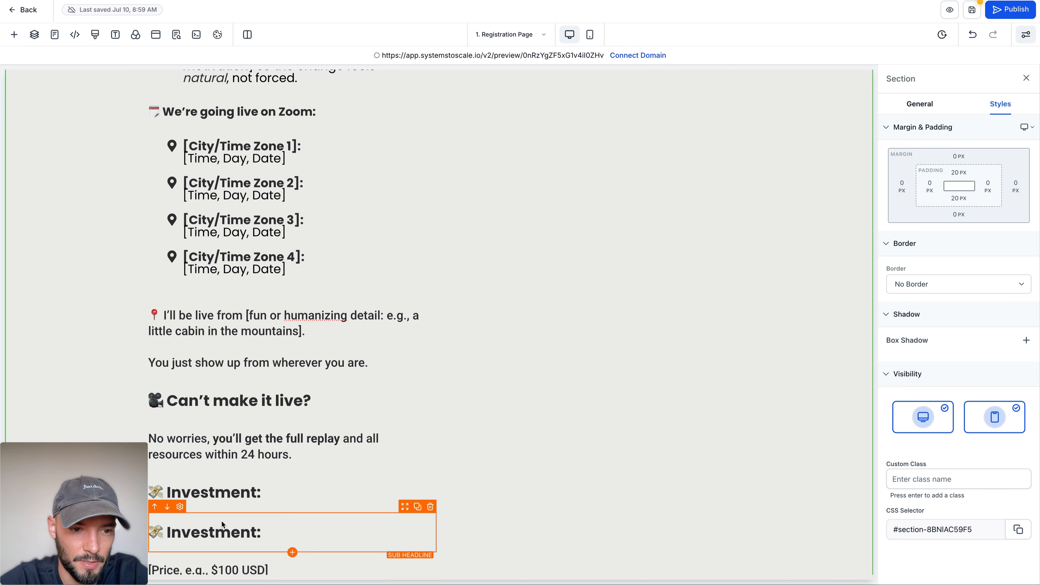
{"action": "left_click", "coordinate": [168, 507]}
{"action": "triple_click", "coordinate": [212, 535]}
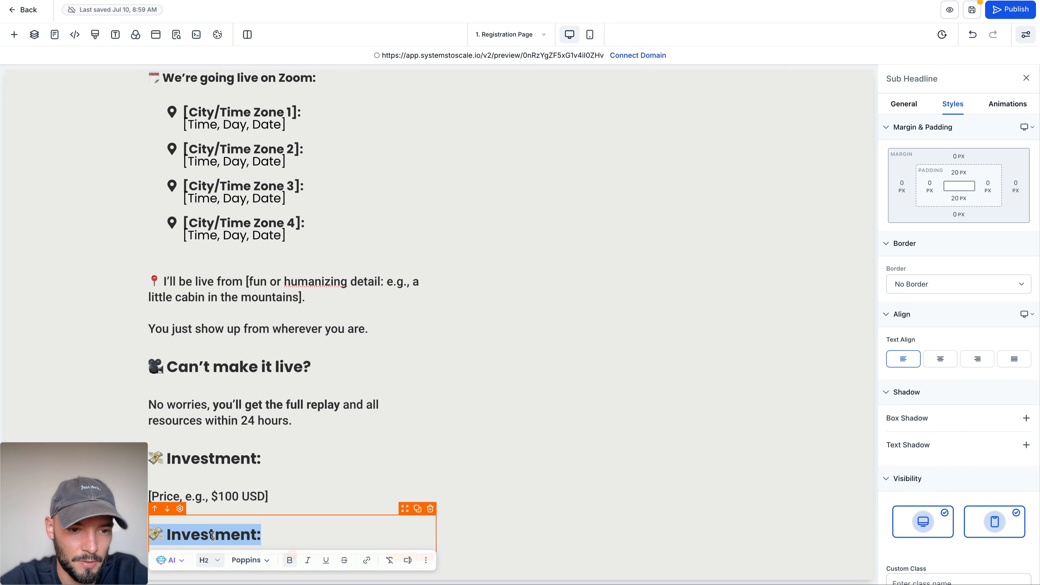
{"action": "key", "text": "ctrl+v"}
{"action": "triple_click", "coordinate": [212, 535]}
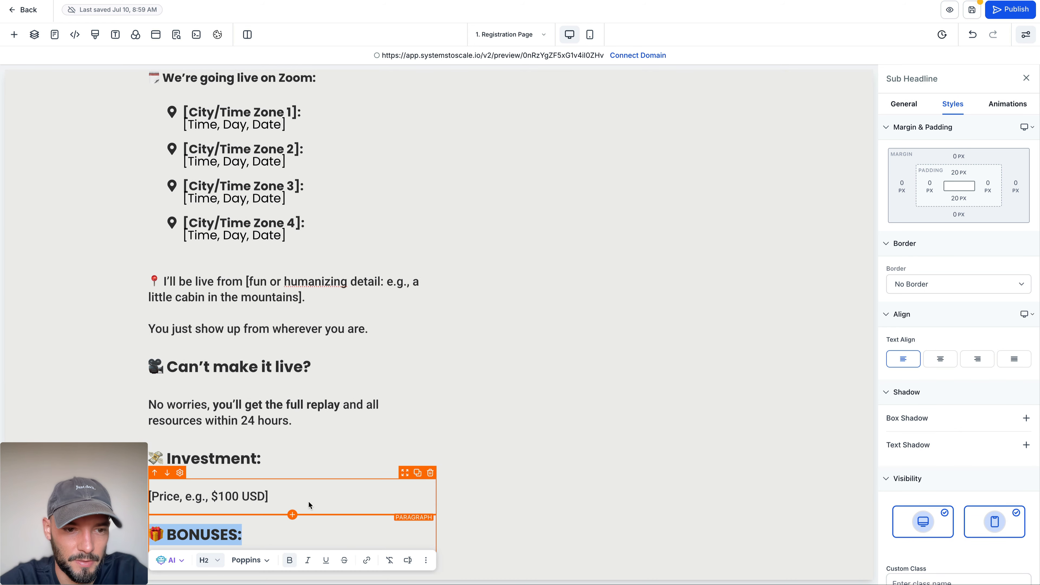
Step: Duplicate the bullet list under "Here's What We'll Cover:" and place the copy below the BONUSES subheading
{"action": "left_click", "coordinate": [417, 473]}
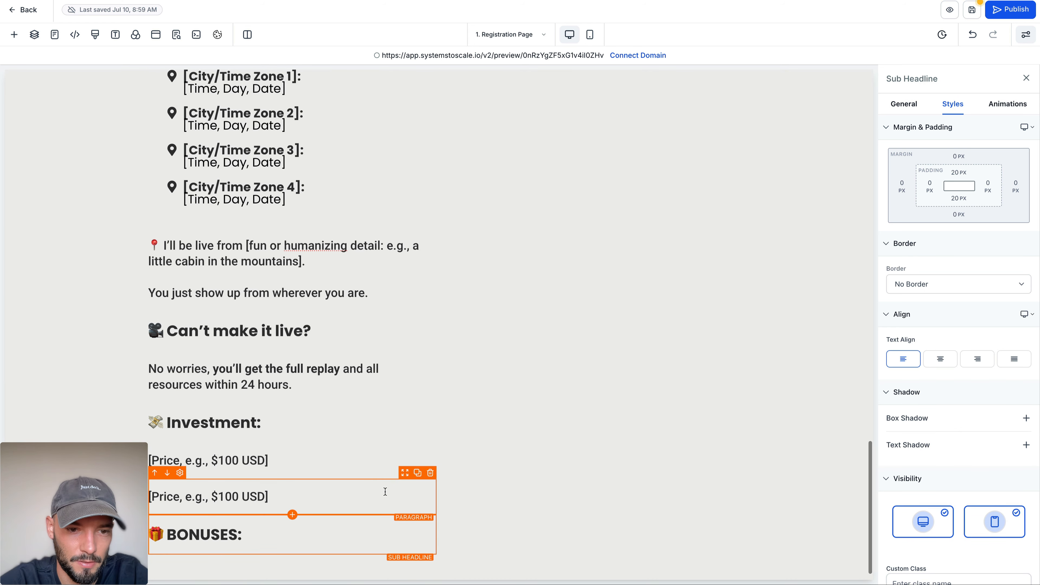
{"action": "scroll", "coordinate": [429, 485], "scroll_direction": "up", "scroll_amount": 12}
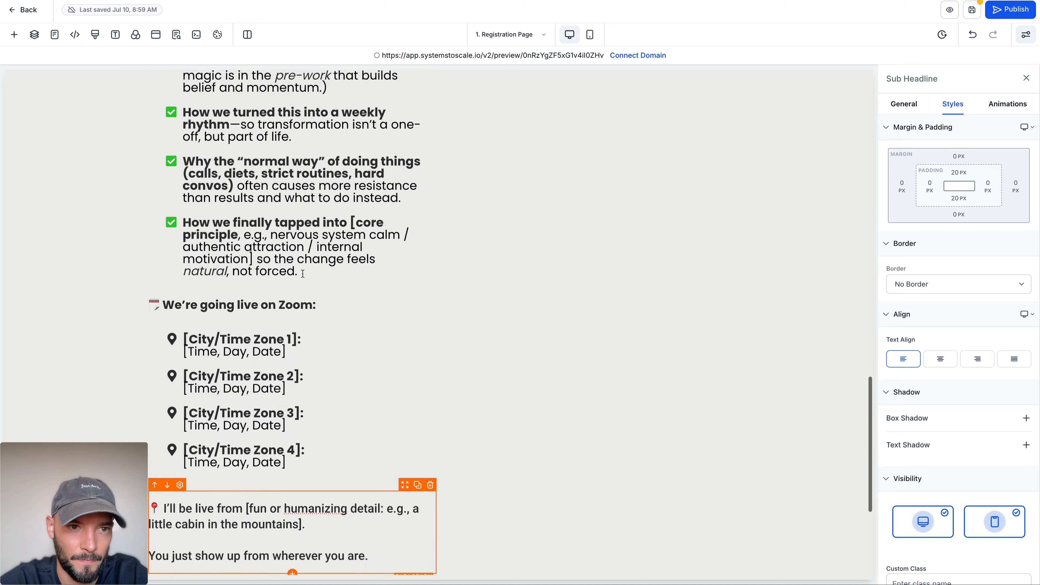
{"action": "scroll", "coordinate": [312, 281], "scroll_direction": "up", "scroll_amount": 4}
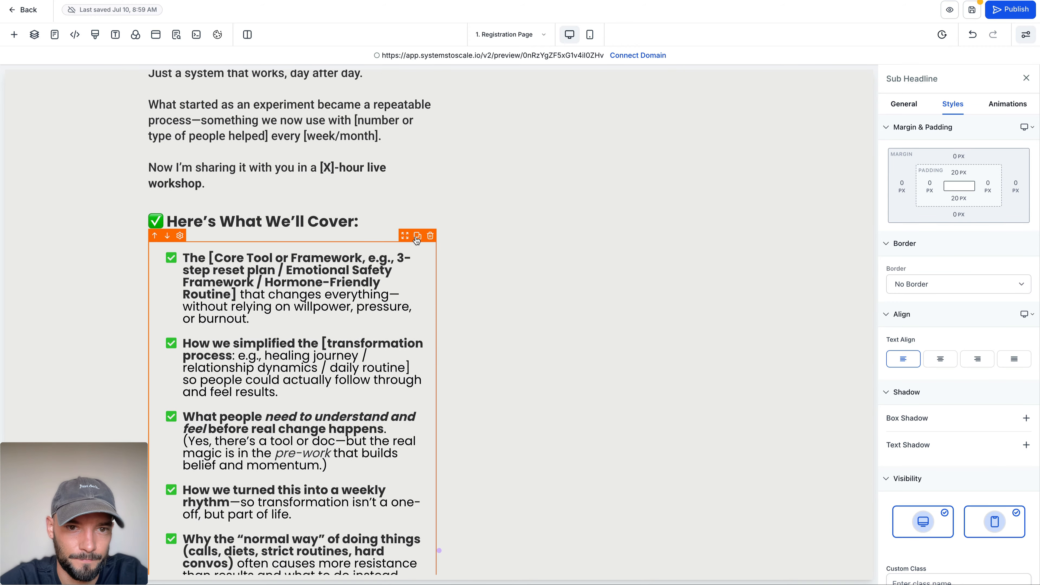
{"action": "left_click_drag", "start_coordinate": [405, 236], "coordinate": [362, 408]}
{"action": "scroll", "coordinate": [377, 233], "scroll_direction": "up", "scroll_amount": 5}
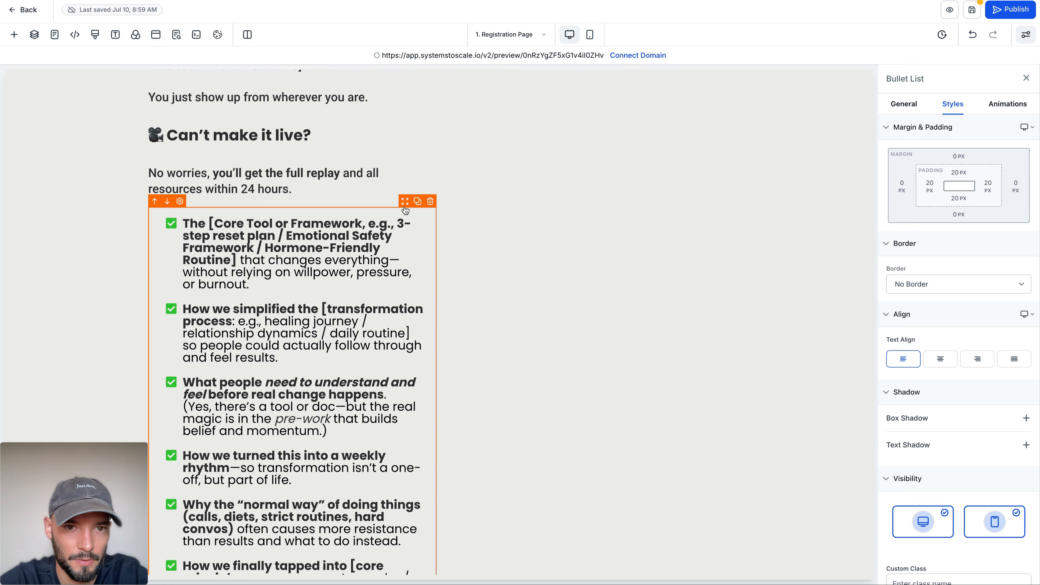
{"action": "left_click_drag", "start_coordinate": [405, 209], "coordinate": [305, 342]}
Step: Replace the duplicated bullet list's text with the five bonus entries copied from ChatGPT
{"action": "key", "text": "ctrl+Tab"}
{"action": "left_click_drag", "start_coordinate": [341, 131], "coordinate": [558, 280]}
{"action": "key", "text": "ctrl+c"}
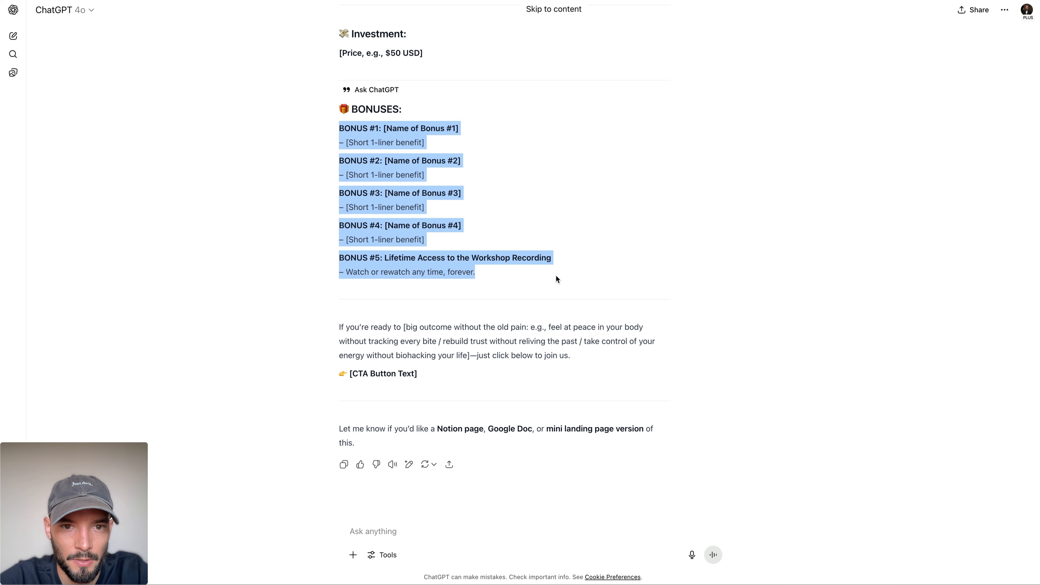
{"action": "key", "text": "ctrl+shift+Tab"}
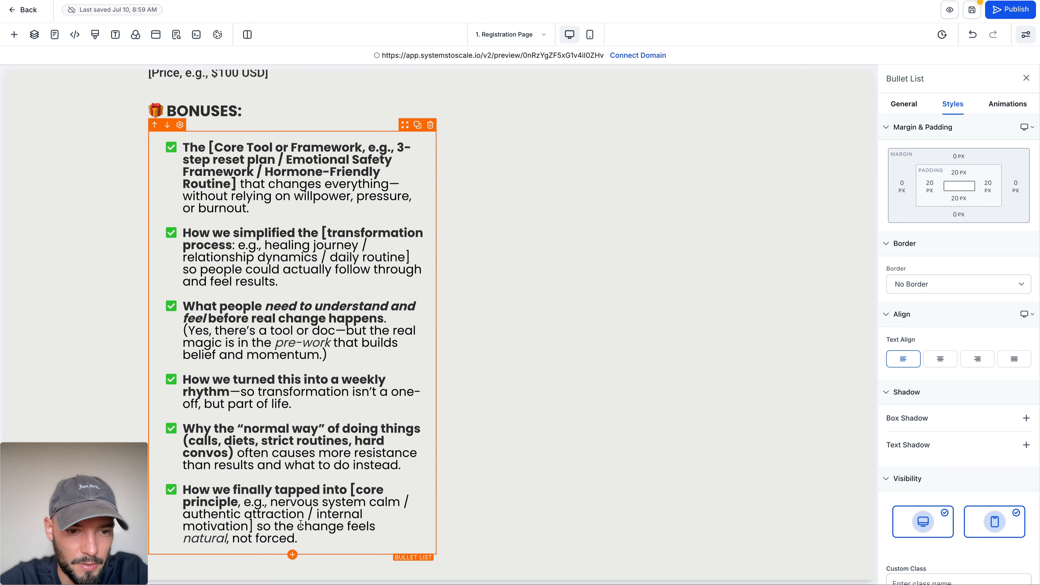
{"action": "left_click_drag", "start_coordinate": [298, 538], "coordinate": [207, 149]}
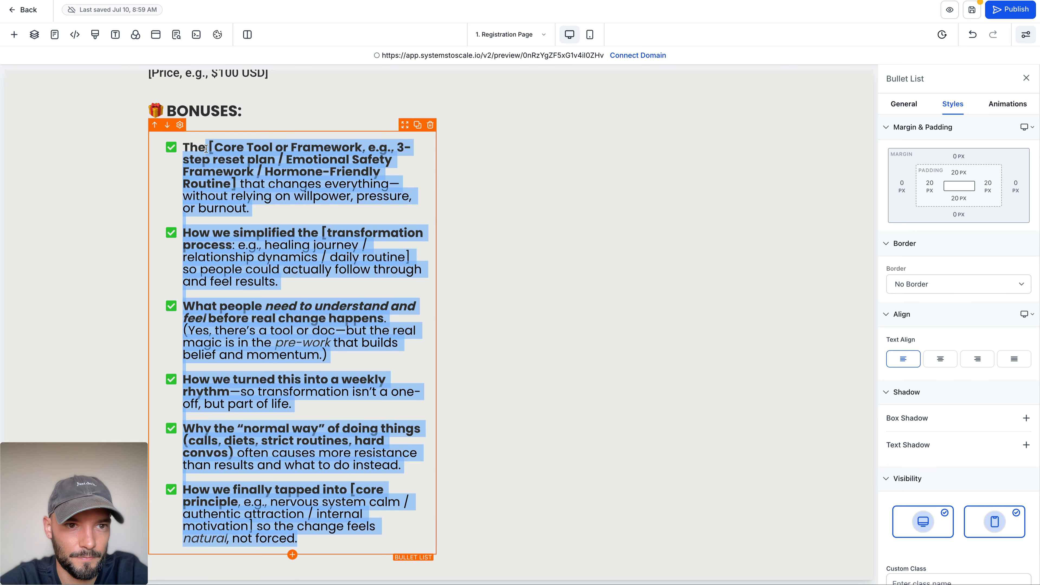
{"action": "key", "text": "ctrl+v"}
{"action": "left_click", "coordinate": [205, 416]}
{"action": "key", "text": "BackSpace"}
{"action": "key", "text": "BackSpace"}
{"action": "key", "text": "BackSpace"}
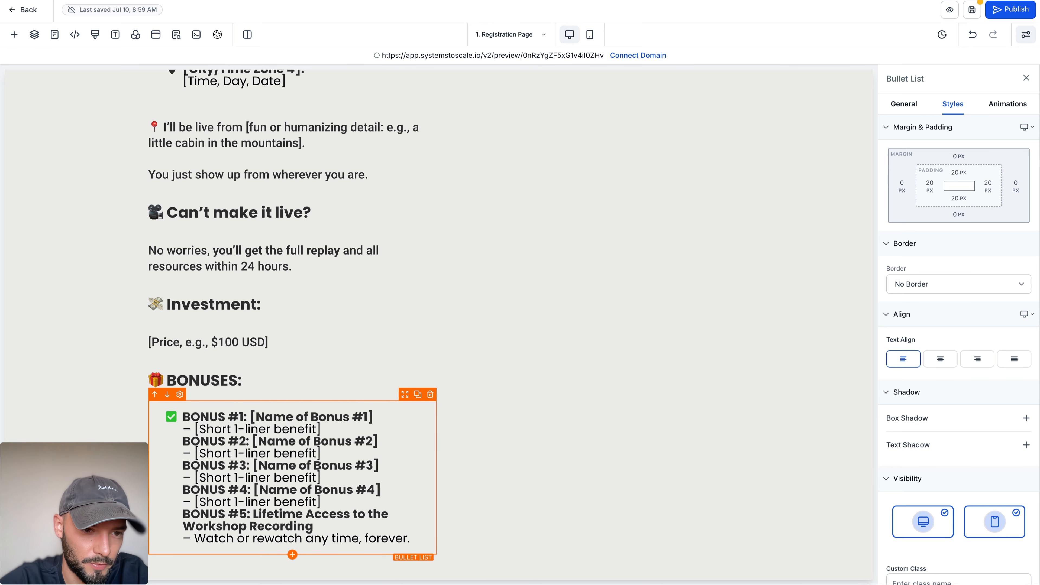
Step: Split the pasted bonuses into separate bullet items, starting a new one at each of BONUS #2 through BONUS #5
{"action": "left_click", "coordinate": [186, 436]}
{"action": "key", "text": "Return"}
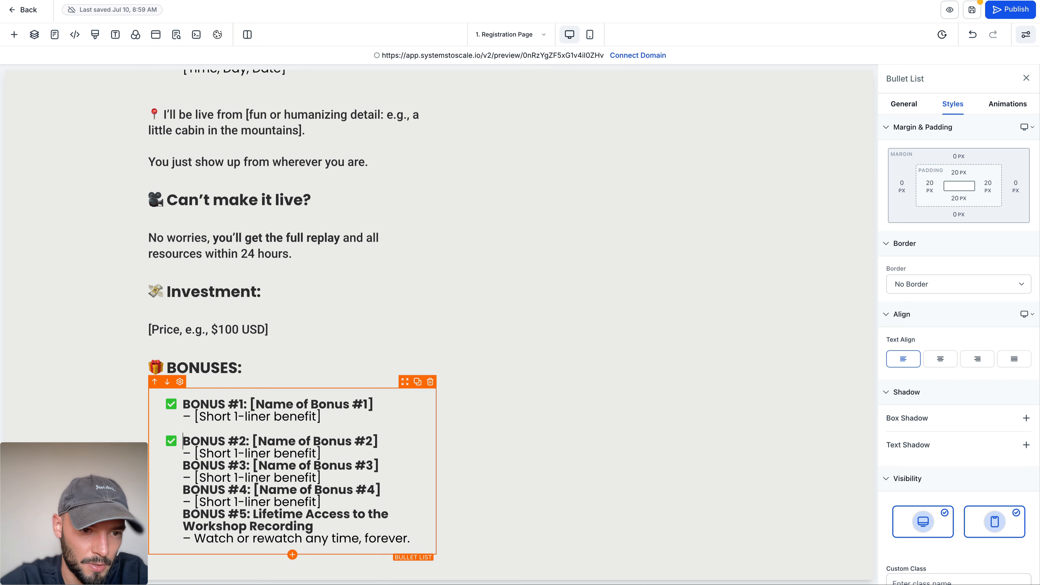
{"action": "left_click", "coordinate": [188, 467]}
{"action": "key", "text": "Return"}
{"action": "left_click", "coordinate": [184, 490]}
{"action": "key", "text": "Return"}
{"action": "left_click", "coordinate": [183, 515]}
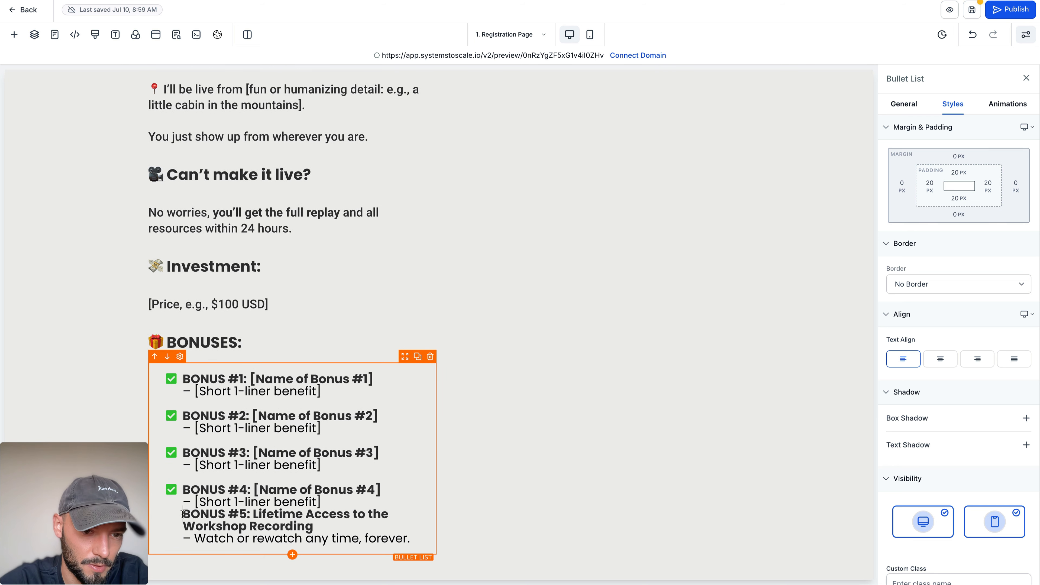
{"action": "key", "text": "Return"}
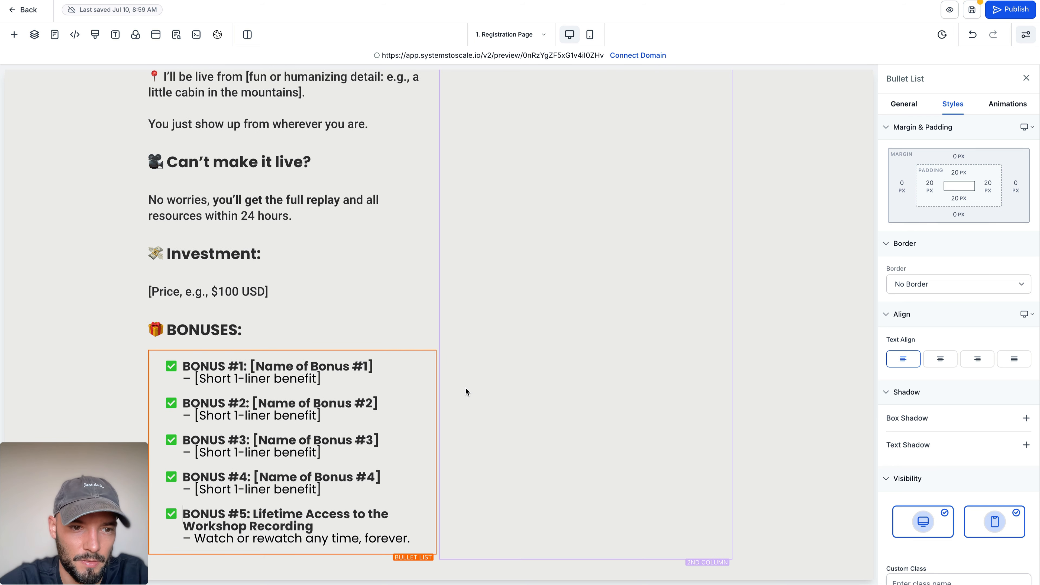
{"action": "left_click", "coordinate": [478, 401]}
Step: Duplicate the "No worries" replay paragraph and place the copy below the bonuses list
{"action": "key", "text": "super+Tab"}
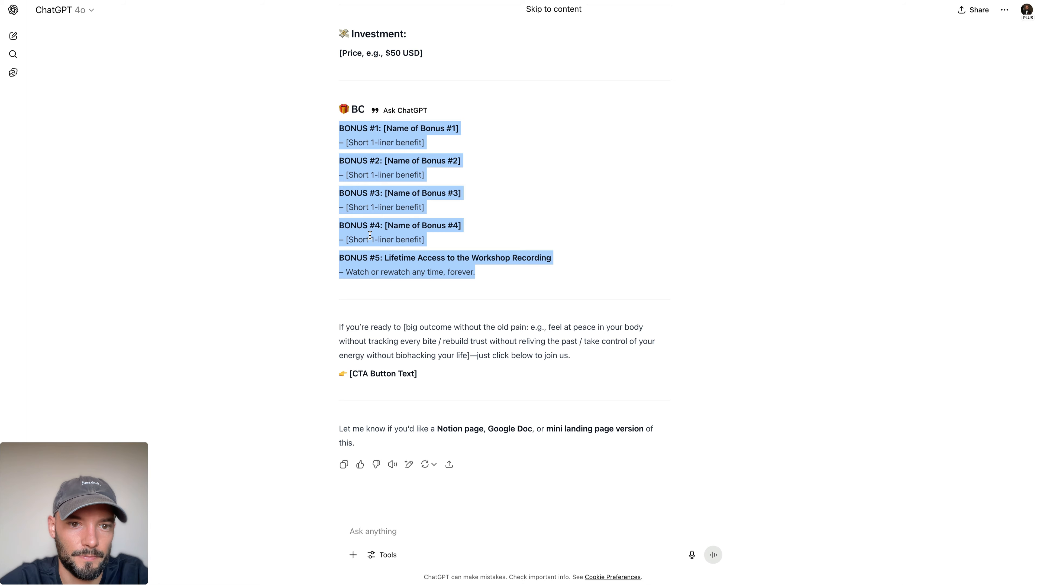
{"action": "left_click", "coordinate": [385, 324]}
{"action": "key", "text": "super+Tab"}
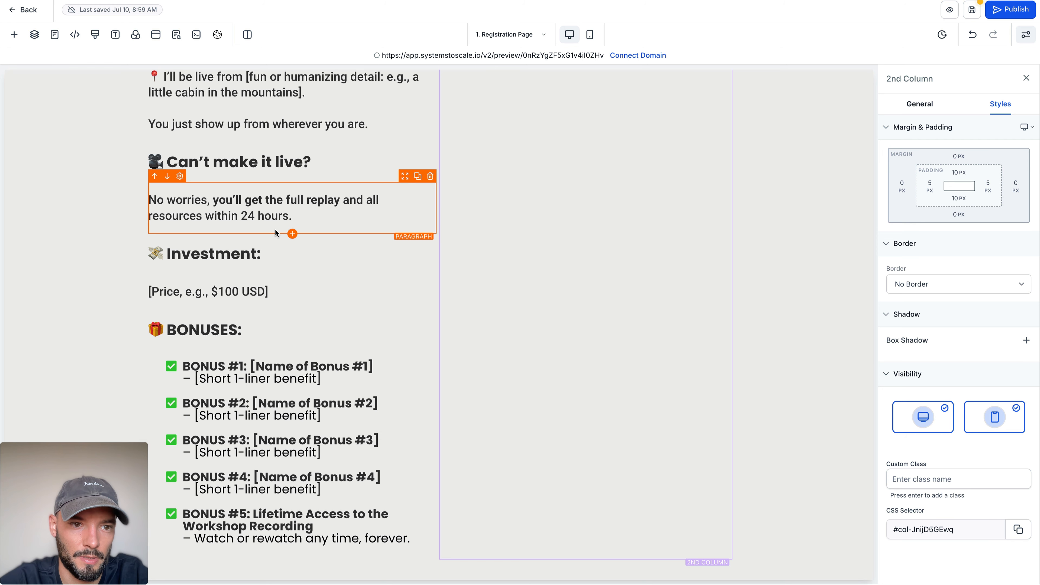
{"action": "left_click", "coordinate": [417, 176]}
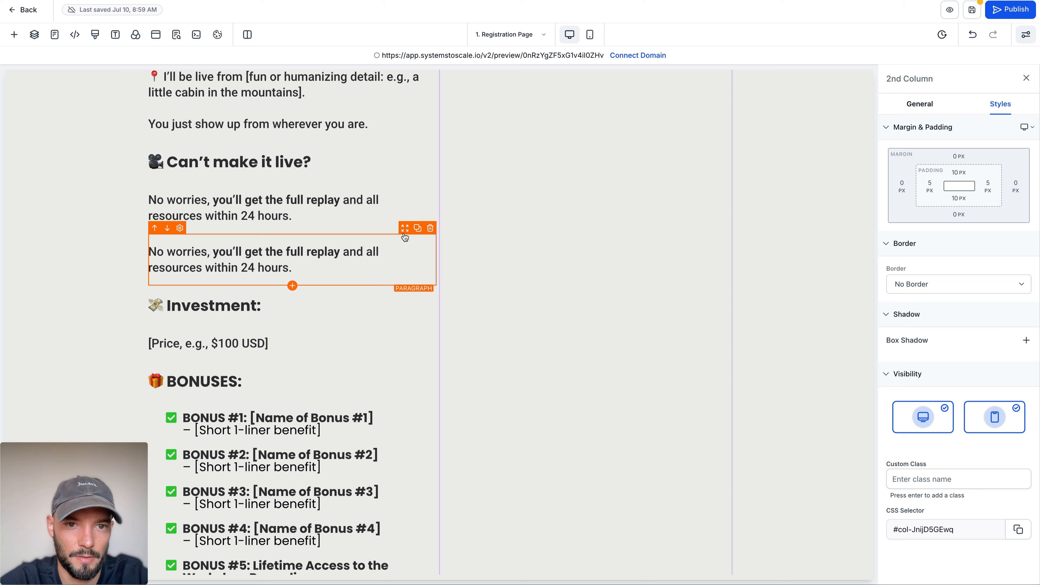
{"action": "left_click_drag", "start_coordinate": [405, 237], "coordinate": [375, 504]}
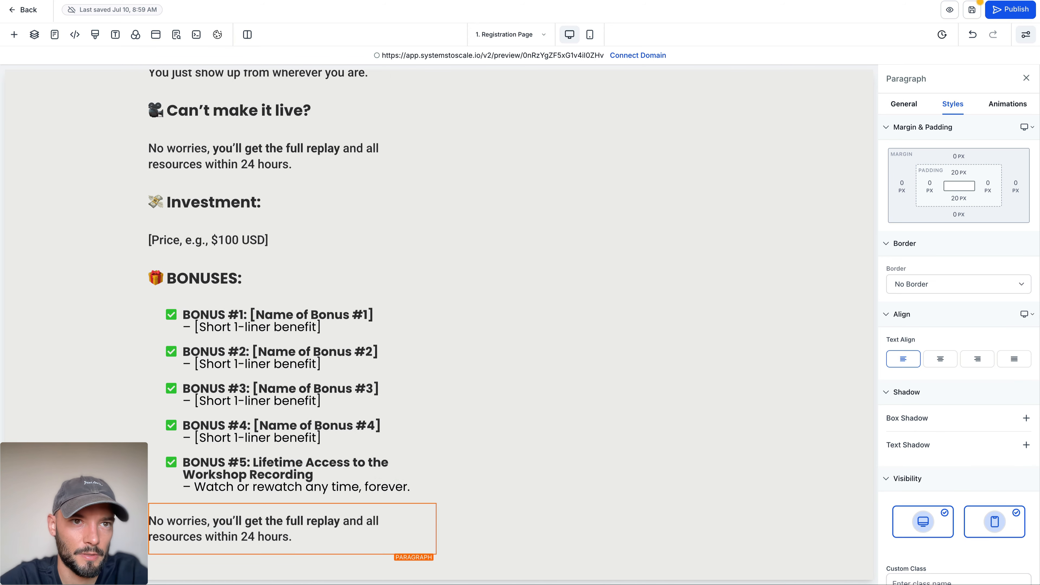
Step: Replace the duplicated replay paragraph's text with the "If you're ready to" closing paragraph from ChatGPT
{"action": "key", "text": "super+Tab"}
{"action": "left_click_drag", "start_coordinate": [337, 327], "coordinate": [578, 366]}
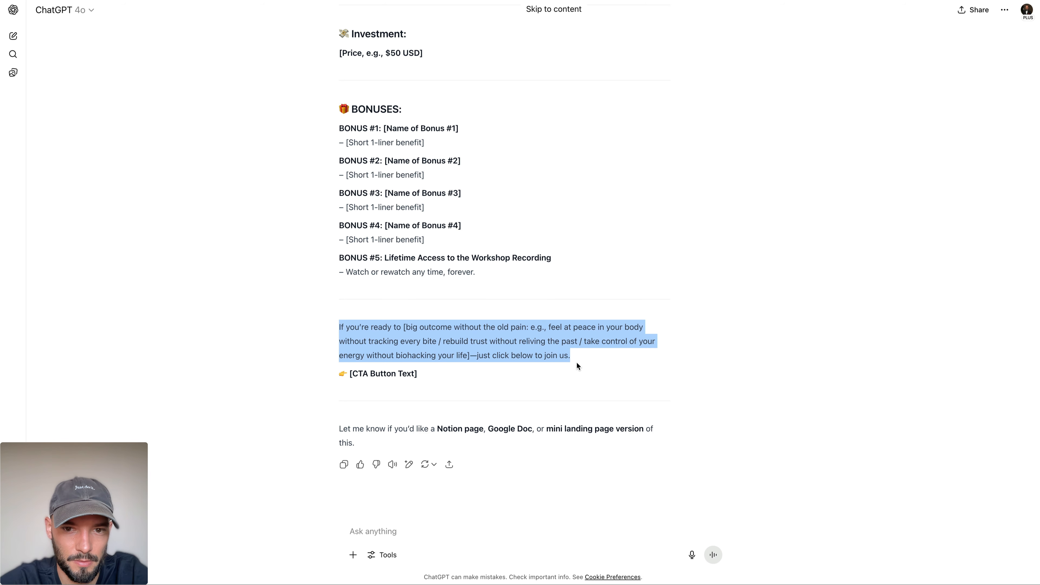
{"action": "key", "text": "super+Tab"}
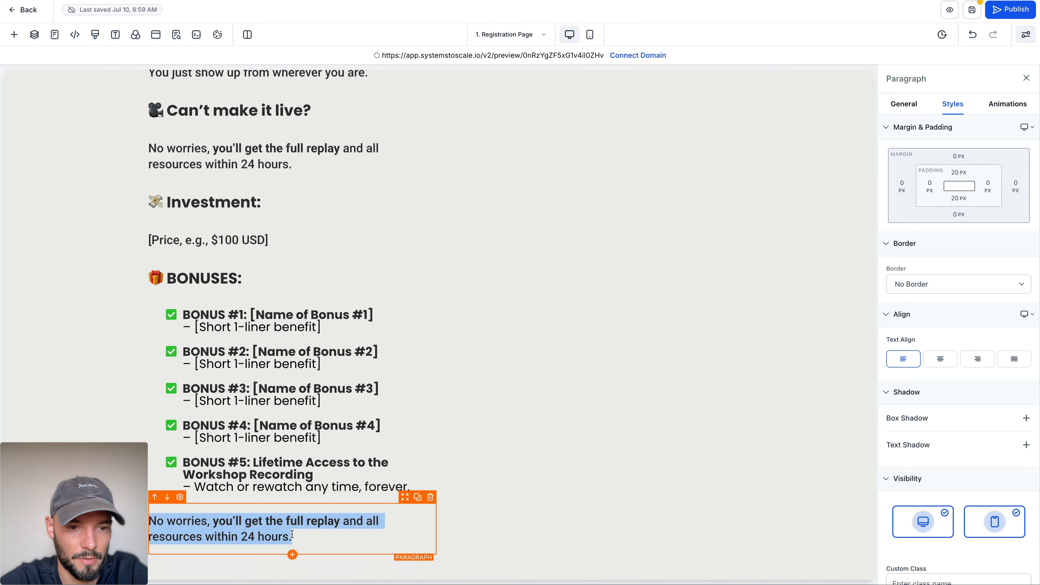
{"action": "key", "text": "super+a"}
{"action": "key", "text": "super+v"}
{"action": "key", "text": "BackSpace"}
{"action": "key", "text": "BackSpace"}
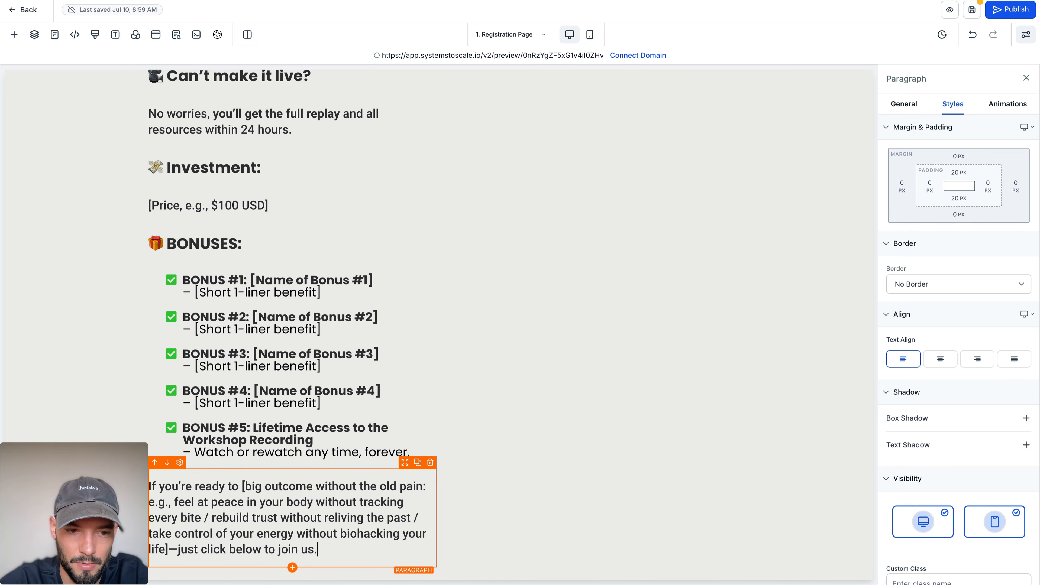
Step: Bold the bracketed big-outcome text in the closing paragraph and remove the dash after it
{"action": "left_click_drag", "start_coordinate": [242, 487], "coordinate": [172, 545]}
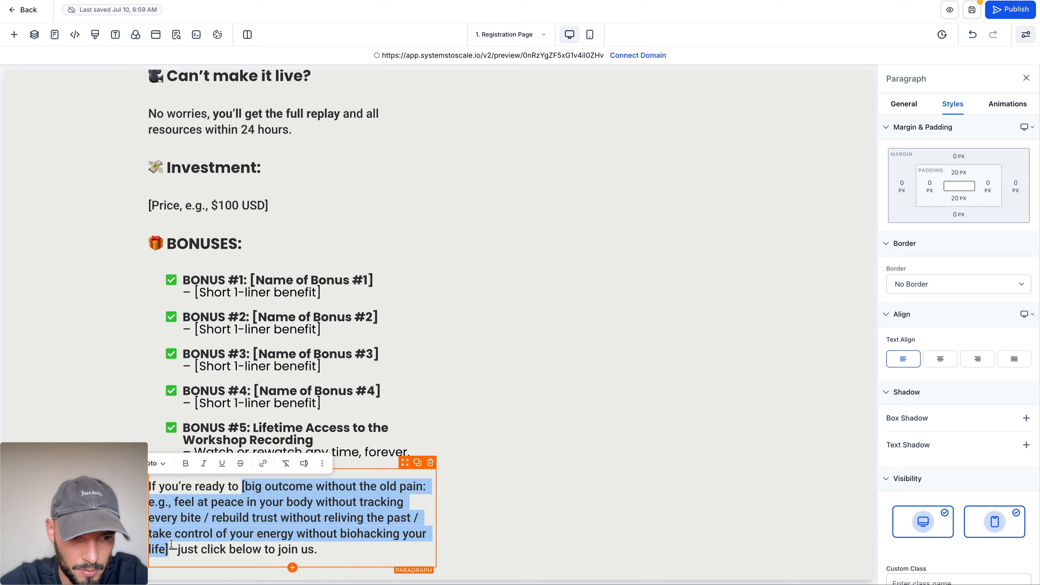
{"action": "left_click", "coordinate": [169, 546]}
{"action": "key", "text": "Delete"}
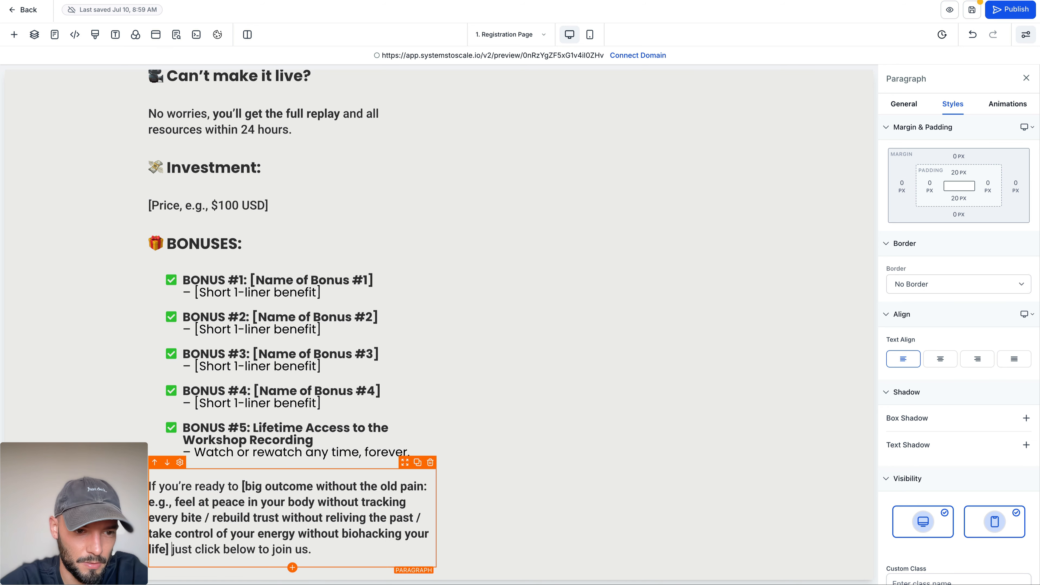
Step: End the bracketed sentence with "..." and put "Just click below to join us" on its own line after a blank line
{"action": "type", "text": "..."}
{"action": "key", "text": "Return"}
{"action": "key", "text": "Return"}
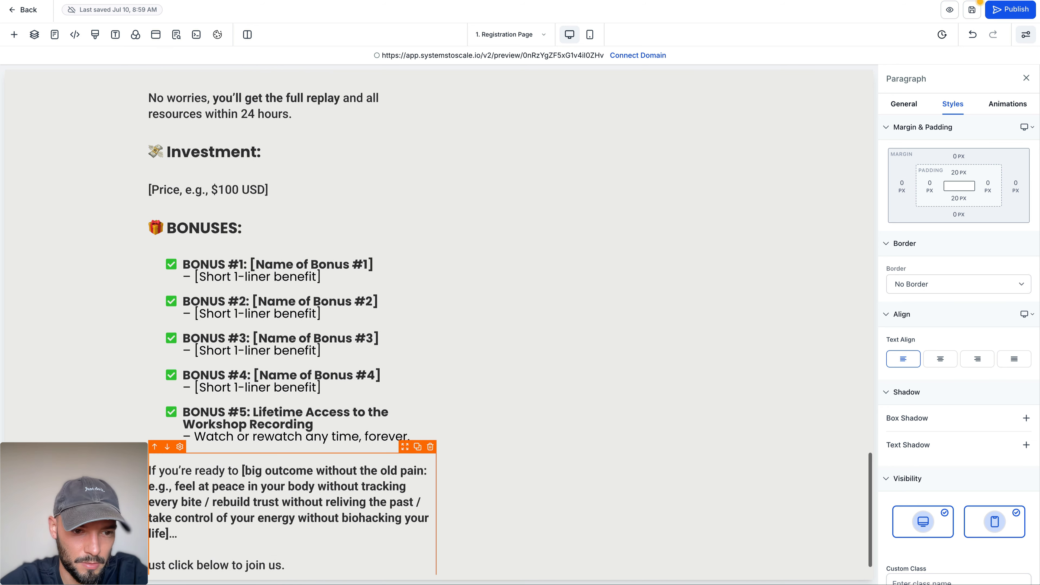
{"action": "key", "text": "Delete"}
{"action": "type", "text": "J"}
Step: Replace the period after "Just click below to join us" with a down arrow symbol (↓)
{"action": "scroll", "coordinate": [220, 514], "scroll_direction": "down", "scroll_amount": 1}
{"action": "left_click", "coordinate": [315, 544]}
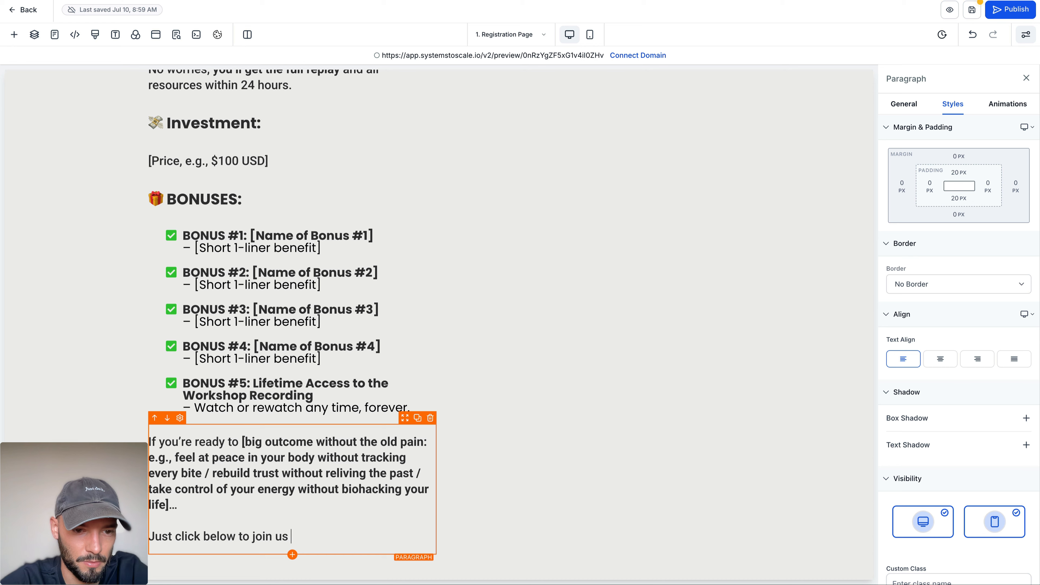
{"action": "key", "text": "ctrl+super+space"}
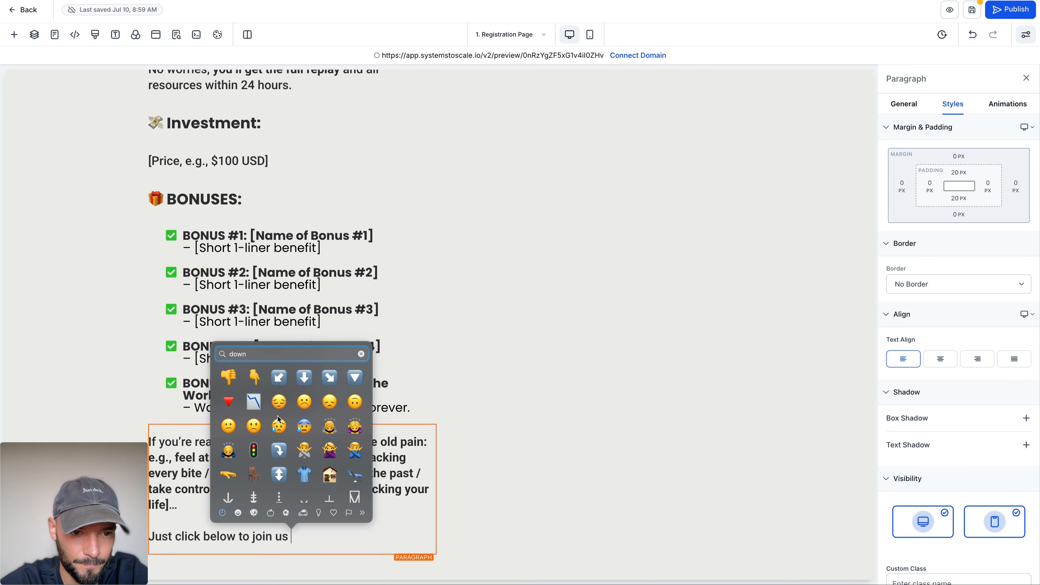
{"action": "left_click", "coordinate": [228, 497]}
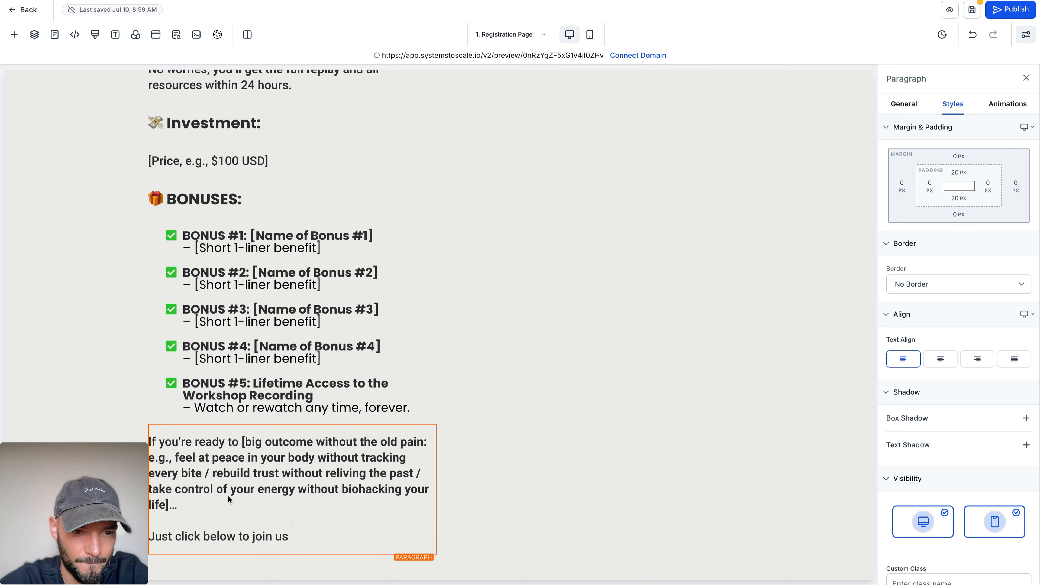
Step: Add a Button element directly below the closing "If you're ready to" paragraph
{"action": "left_click", "coordinate": [293, 554]}
{"action": "left_click", "coordinate": [293, 555]}
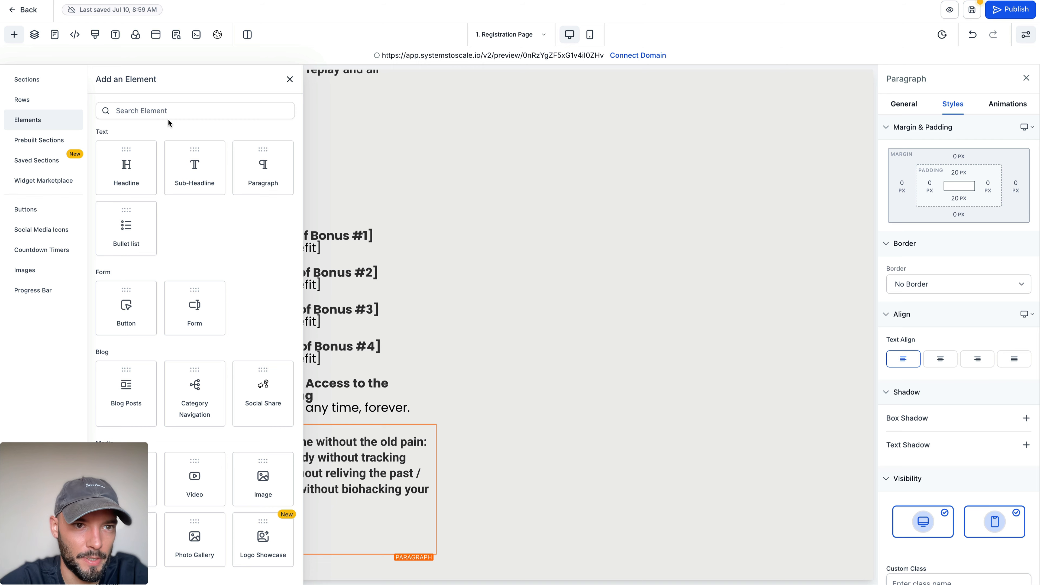
{"action": "type", "text": "butt"}
{"action": "left_click_drag", "start_coordinate": [141, 173], "coordinate": [293, 556]}
{"action": "scroll", "coordinate": [785, 289], "scroll_direction": "down", "scroll_amount": 1}
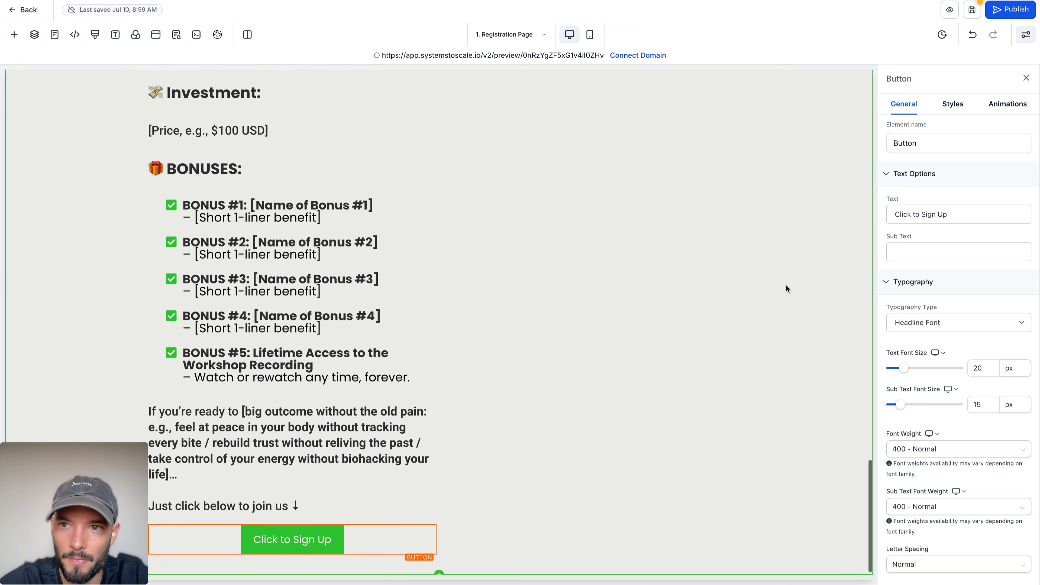
Step: Set the new sign-up button's width to Full Width
{"action": "left_click", "coordinate": [1007, 104]}
{"action": "left_click", "coordinate": [953, 104]}
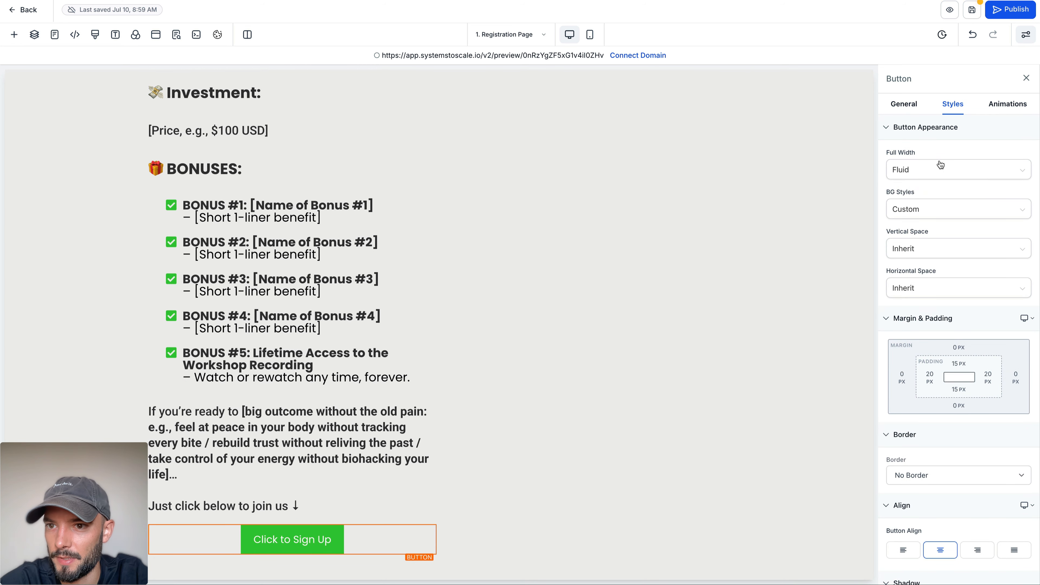
{"action": "left_click", "coordinate": [943, 170]}
{"action": "left_click", "coordinate": [908, 210]}
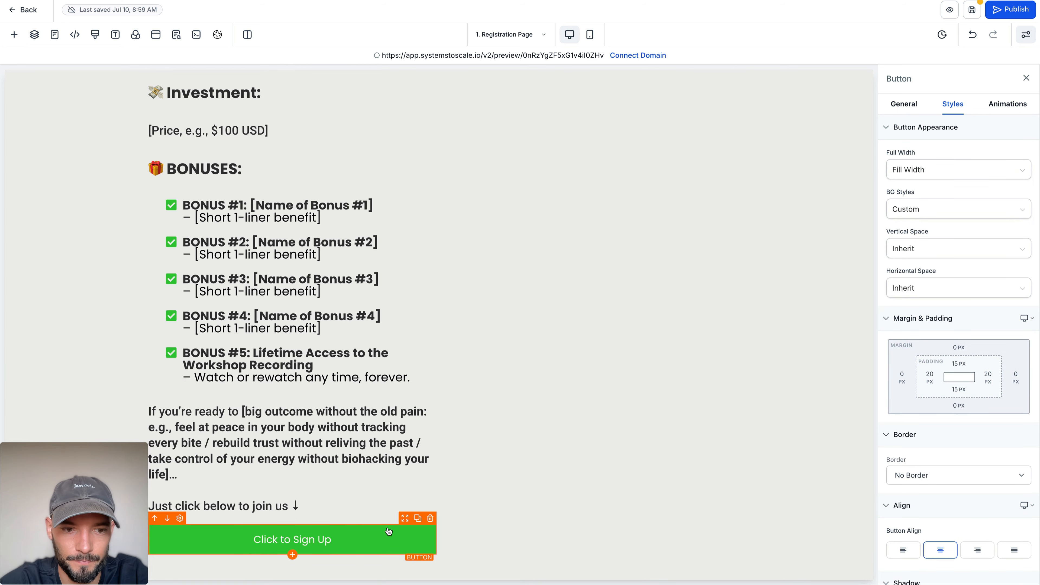
Step: Change the sign-up button's text to "Save My Seat"
{"action": "left_click", "coordinate": [904, 103]}
{"action": "left_click", "coordinate": [932, 140]}
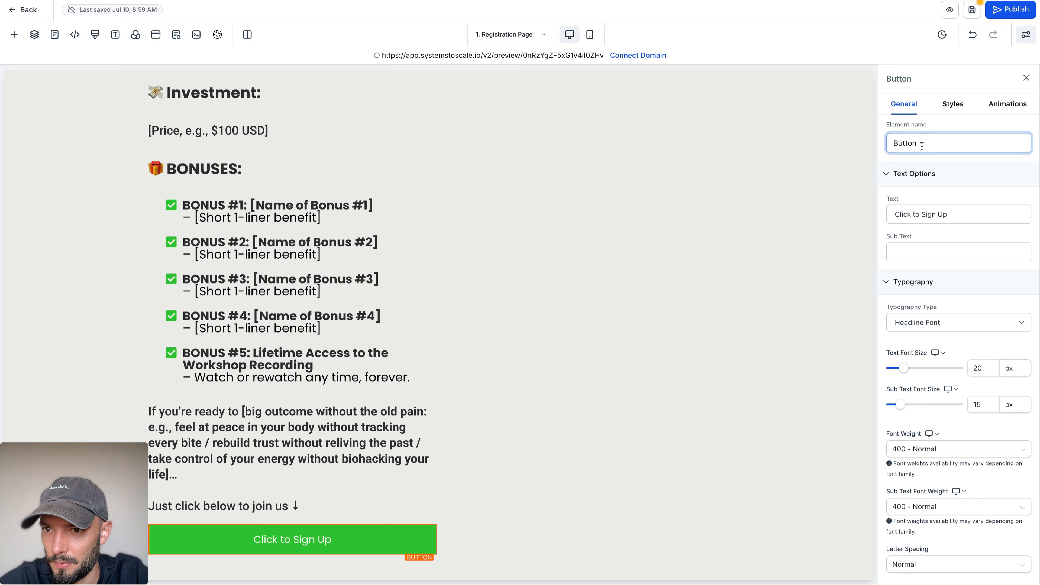
{"action": "triple_click", "coordinate": [922, 217]}
{"action": "type", "text": "Save My Seat"}
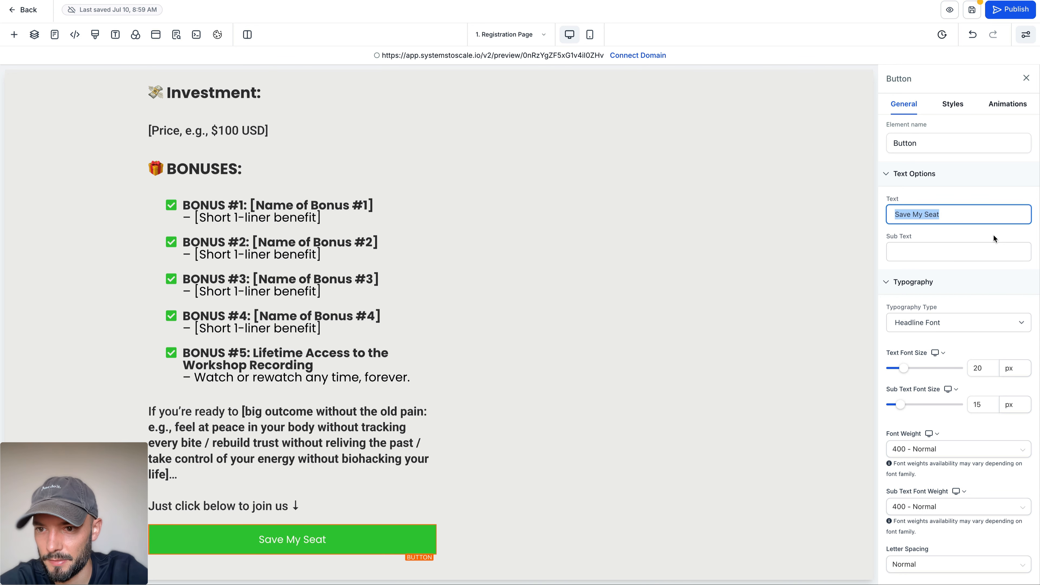
Step: Set the sign-up button's text font size to 30 px and its font weight to 700 - Bold
{"action": "scroll", "coordinate": [983, 242], "scroll_direction": "down", "scroll_amount": 3}
{"action": "left_click", "coordinate": [984, 277]}
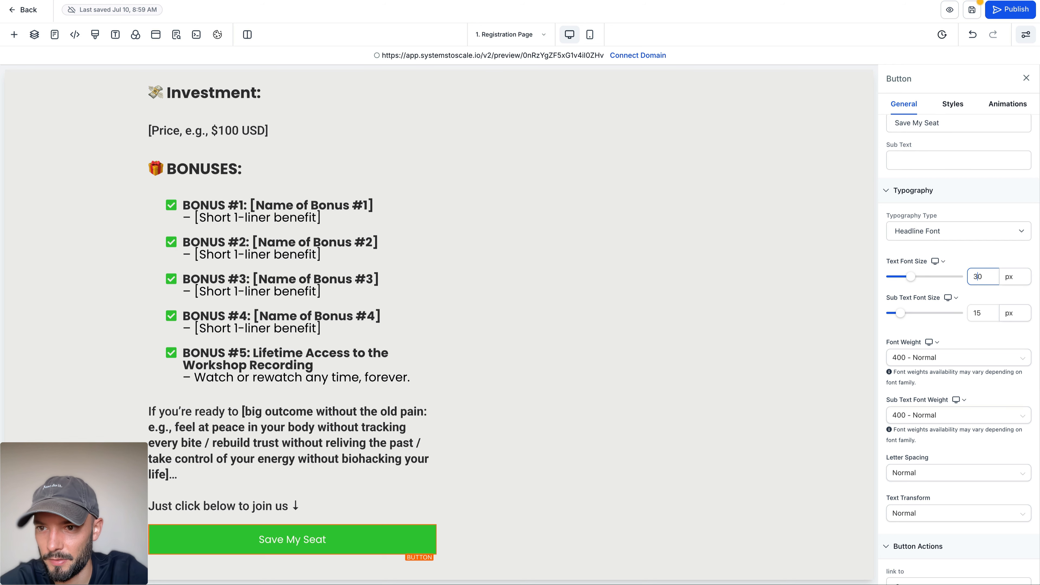
{"action": "left_click", "coordinate": [939, 358]}
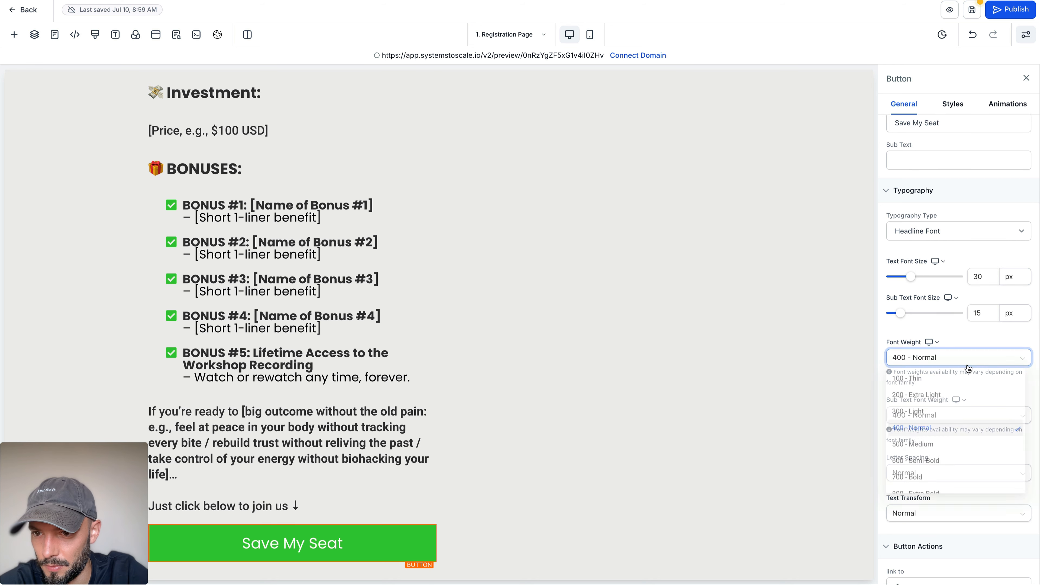
{"action": "left_click", "coordinate": [936, 483]}
Step: Add the arrow-right icon as the sign-up button's trailing icon
{"action": "scroll", "coordinate": [966, 377], "scroll_direction": "down", "scroll_amount": 5}
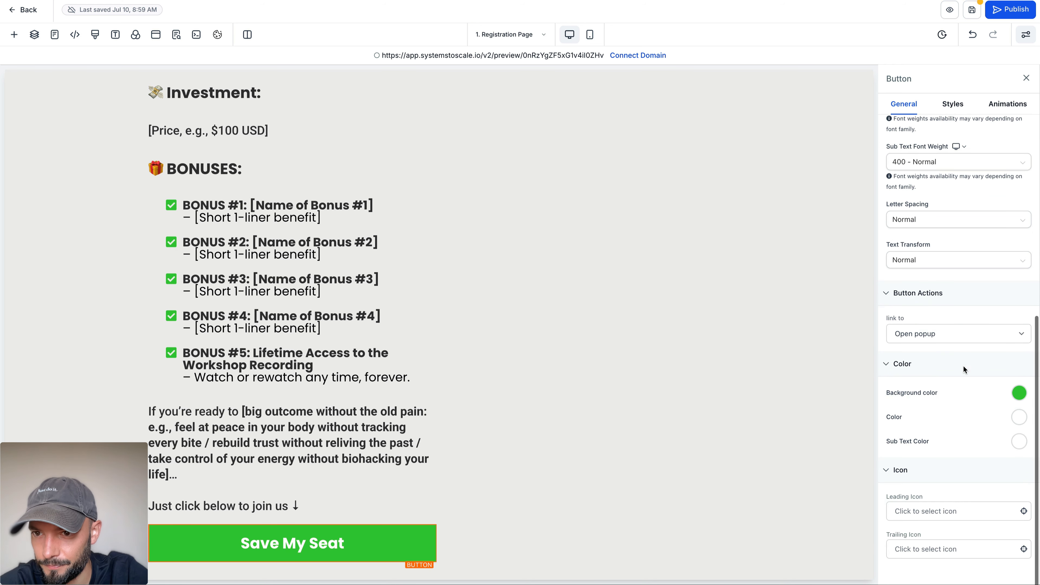
{"action": "left_click", "coordinate": [928, 549]}
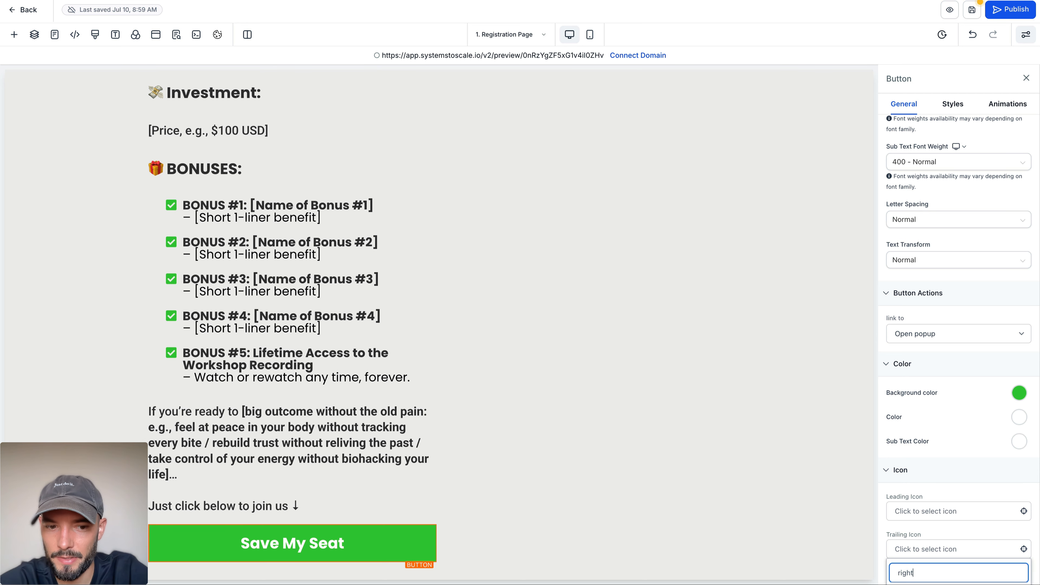
{"action": "left_click", "coordinate": [962, 533]}
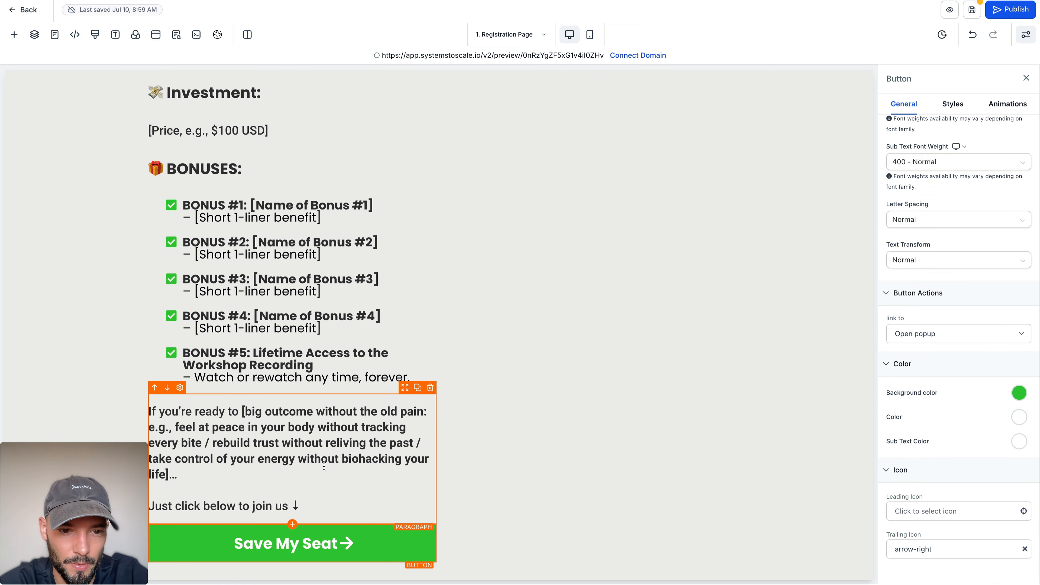
{"action": "left_click", "coordinate": [324, 467]}
{"action": "left_click", "coordinate": [81, 388]}
{"action": "scroll", "coordinate": [81, 388], "scroll_direction": "up", "scroll_amount": 5}
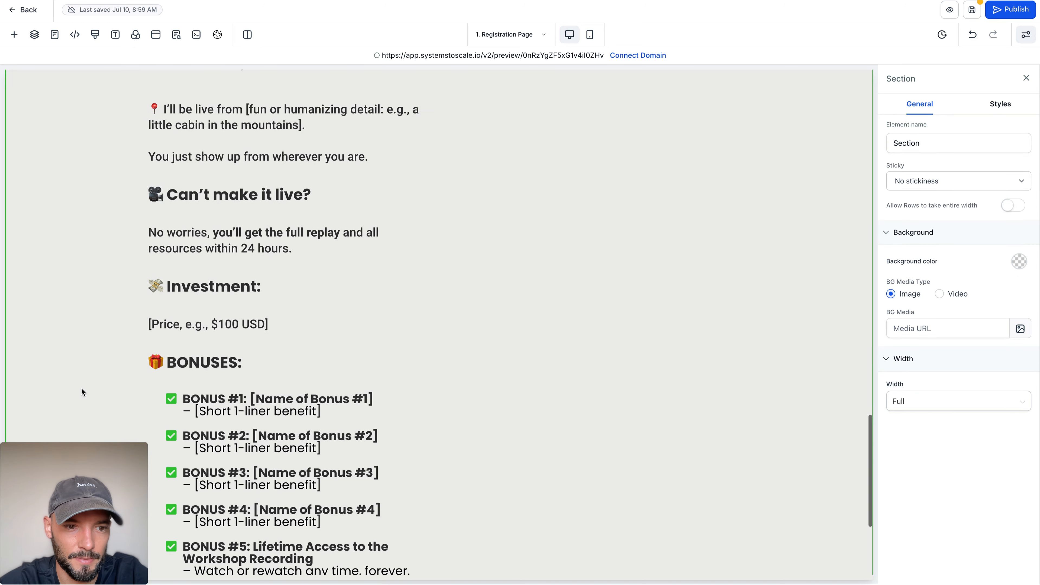
{"action": "scroll", "coordinate": [81, 388], "scroll_direction": "up", "scroll_amount": 10}
{"action": "scroll", "coordinate": [81, 387], "scroll_direction": "down", "scroll_amount": 15}
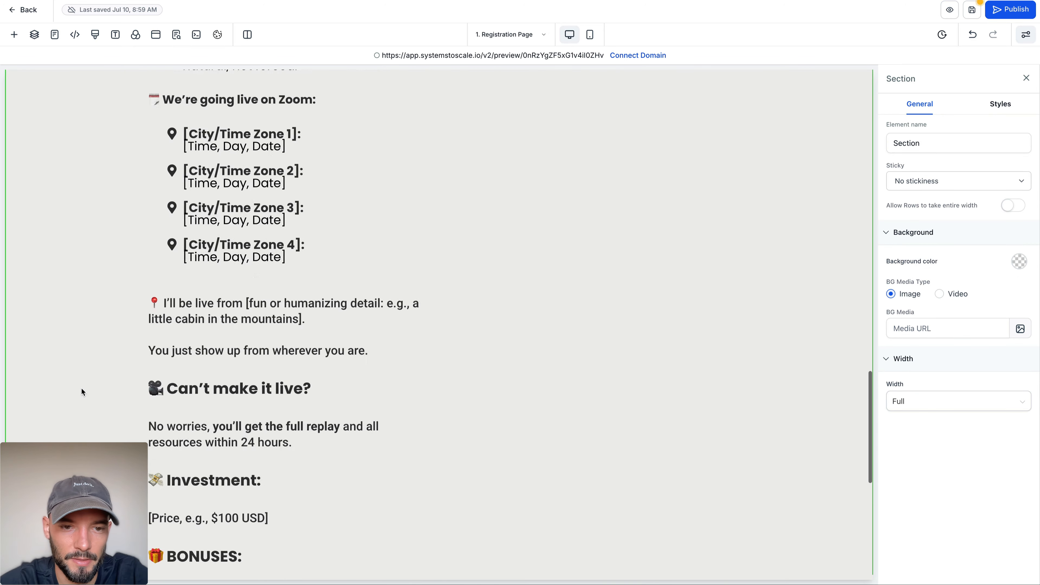
Step: Link the Save My Seat button below the closing paragraph with Scroll to Element targeting the 2nd Column, and save the page
{"action": "left_click", "coordinate": [292, 536]}
{"action": "scroll", "coordinate": [942, 306], "scroll_direction": "down", "scroll_amount": 8}
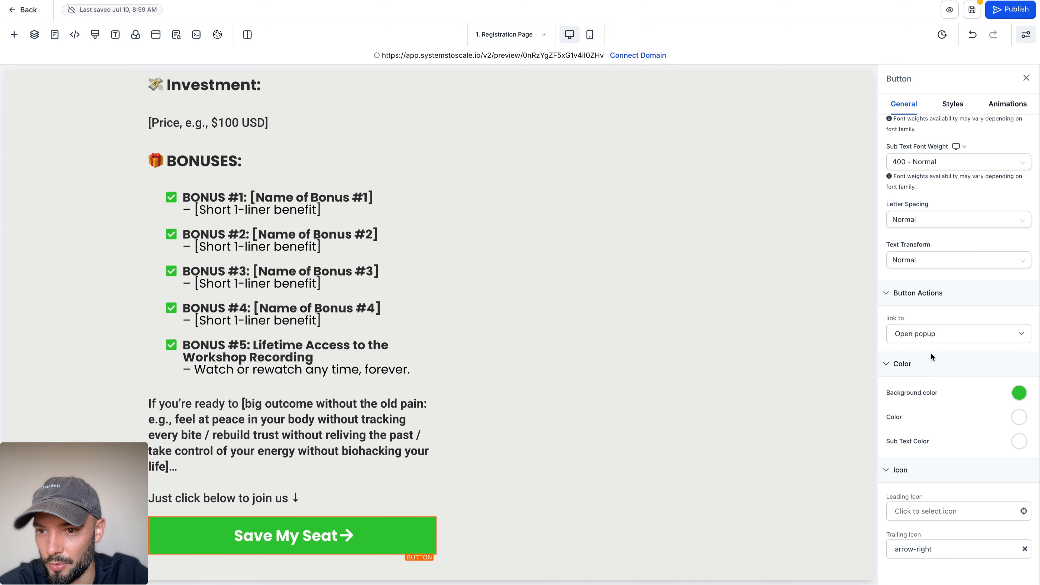
{"action": "left_click", "coordinate": [938, 337]}
{"action": "left_click", "coordinate": [940, 383]}
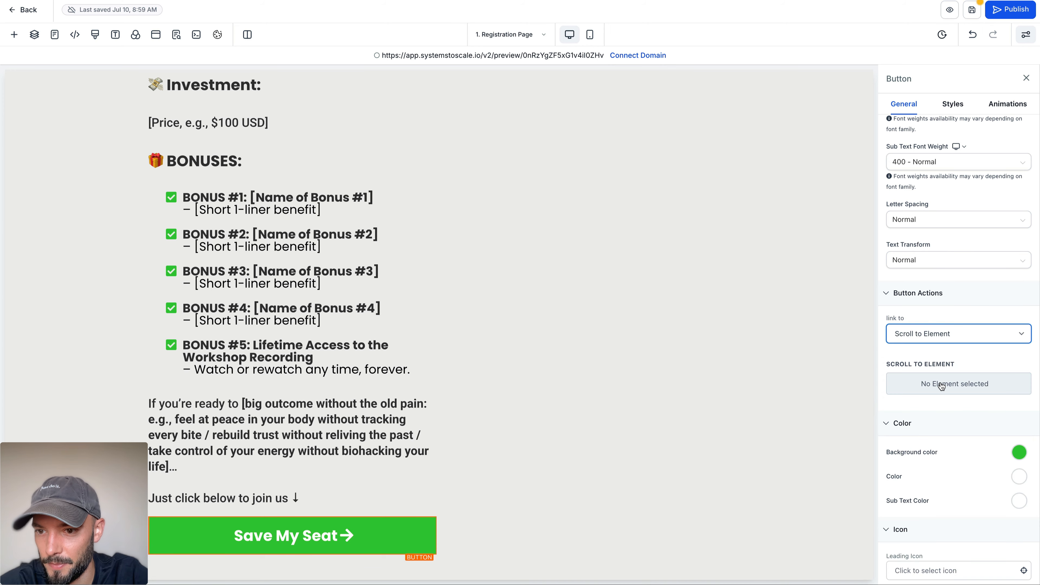
{"action": "left_click", "coordinate": [940, 383]}
{"action": "scroll", "coordinate": [939, 327], "scroll_direction": "down", "scroll_amount": 3}
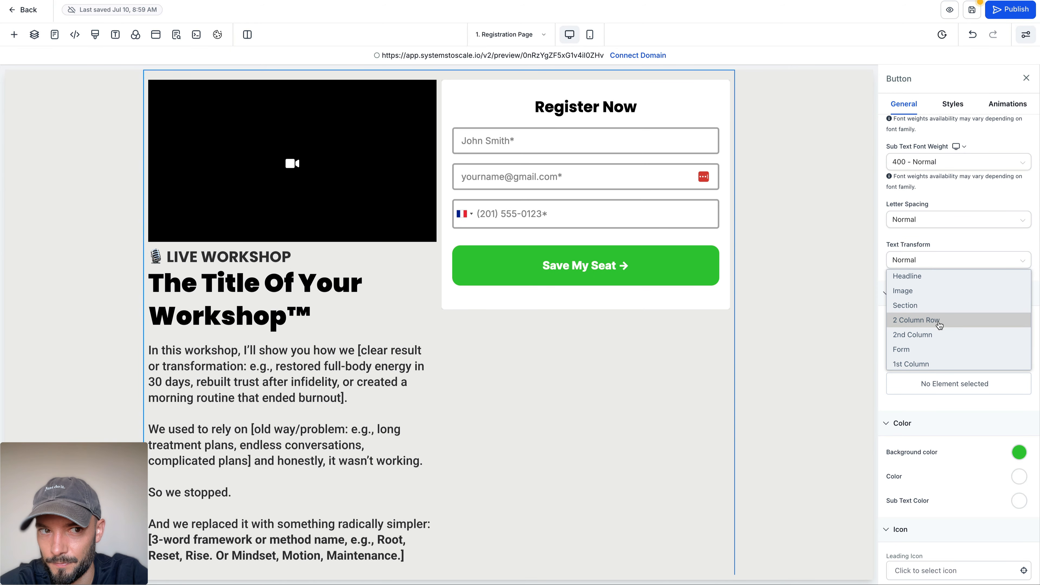
{"action": "left_click", "coordinate": [939, 335]}
{"action": "left_click", "coordinate": [820, 345]}
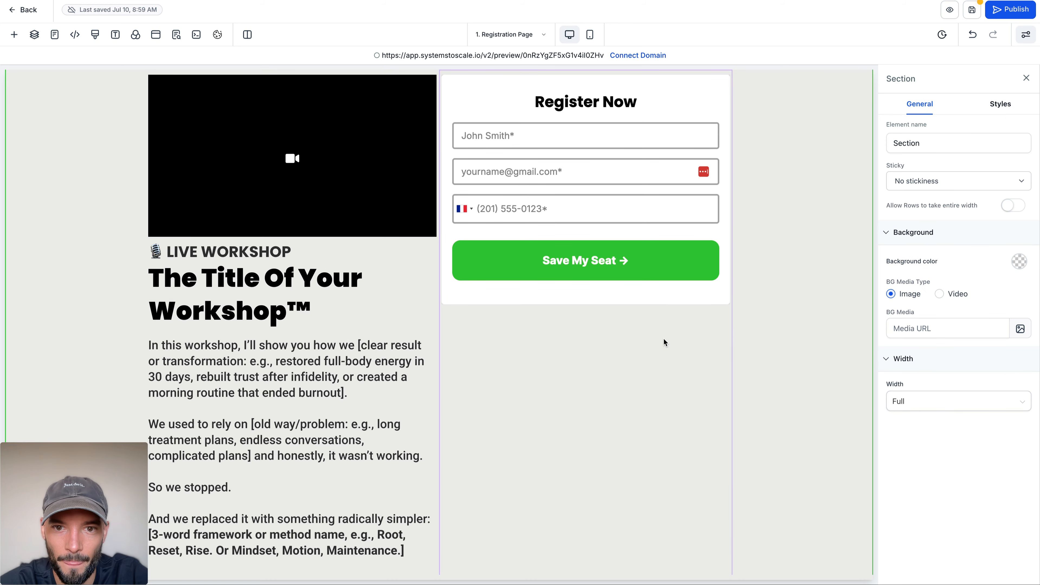
{"action": "scroll", "coordinate": [800, 216], "scroll_direction": "up", "scroll_amount": 5}
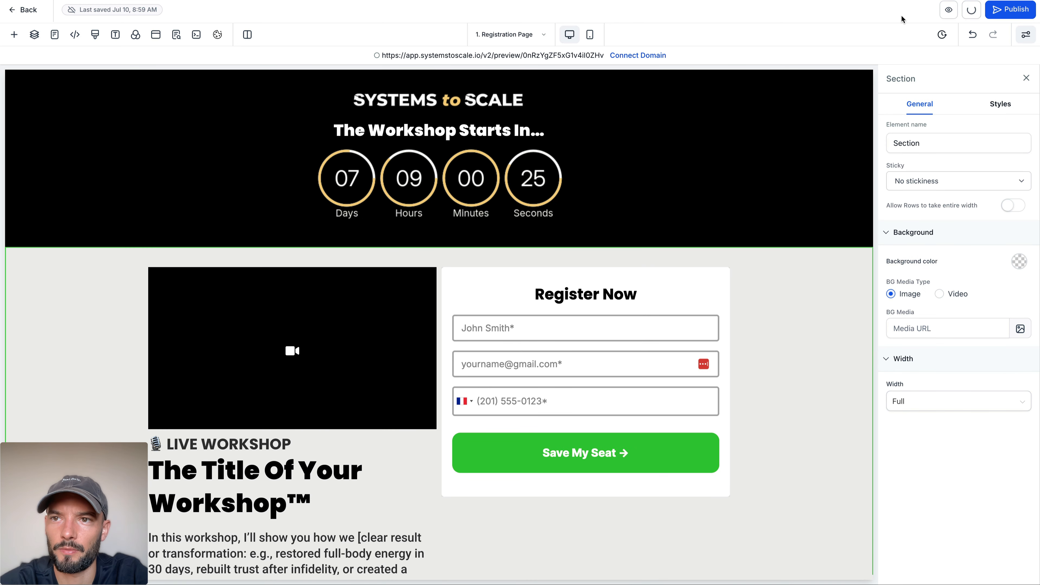
Step: Preview the registration page and examine the countdown header, the body copy and how the registration form behaves when scrolling
{"action": "left_click", "coordinate": [949, 12]}
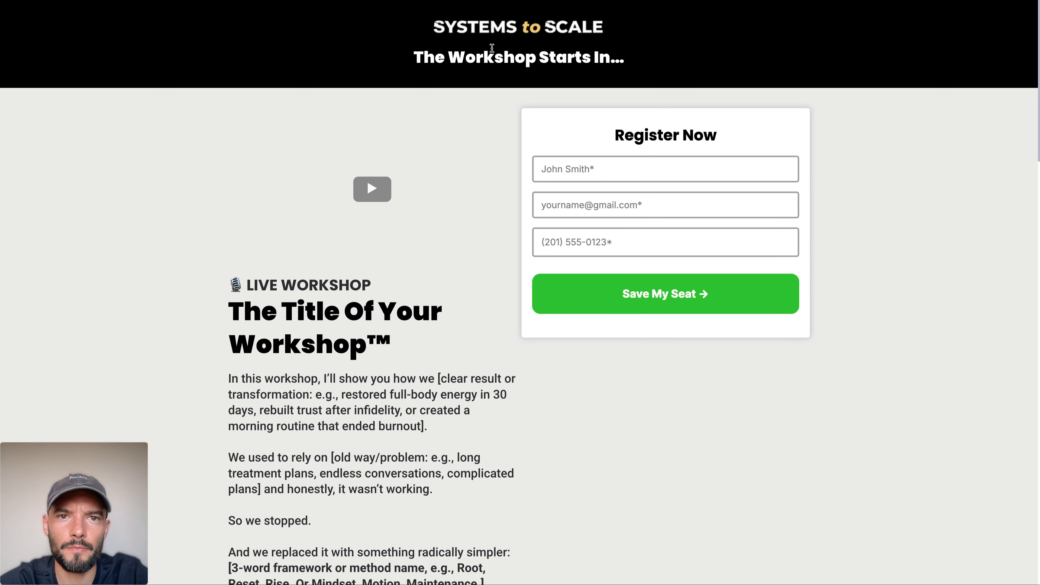
{"action": "left_click_drag", "start_coordinate": [431, 30], "coordinate": [739, 93]}
{"action": "left_click", "coordinate": [195, 145]}
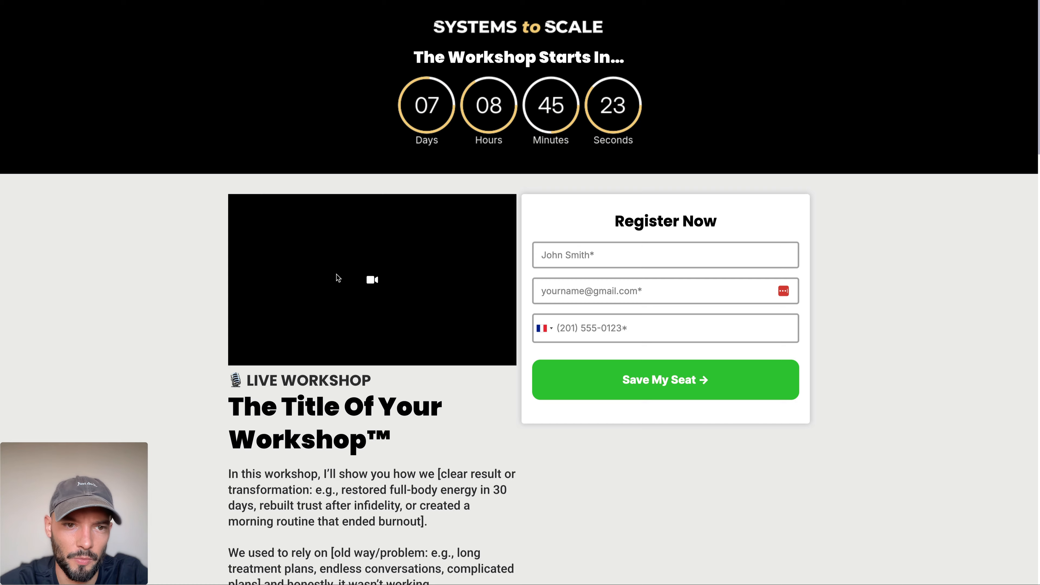
{"action": "scroll", "coordinate": [422, 277], "scroll_direction": "down", "scroll_amount": 10}
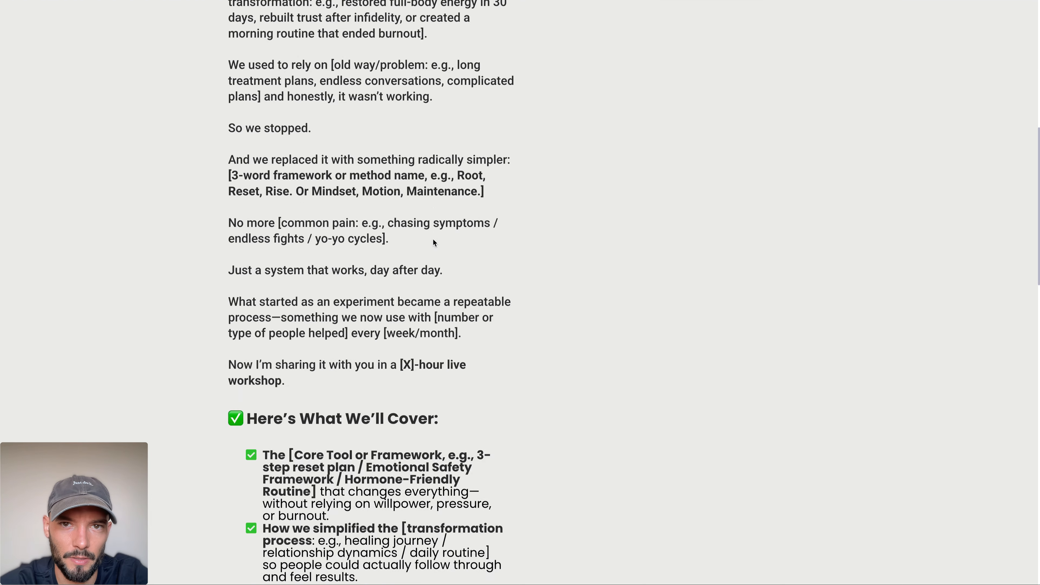
{"action": "scroll", "coordinate": [433, 239], "scroll_direction": "up", "scroll_amount": 10}
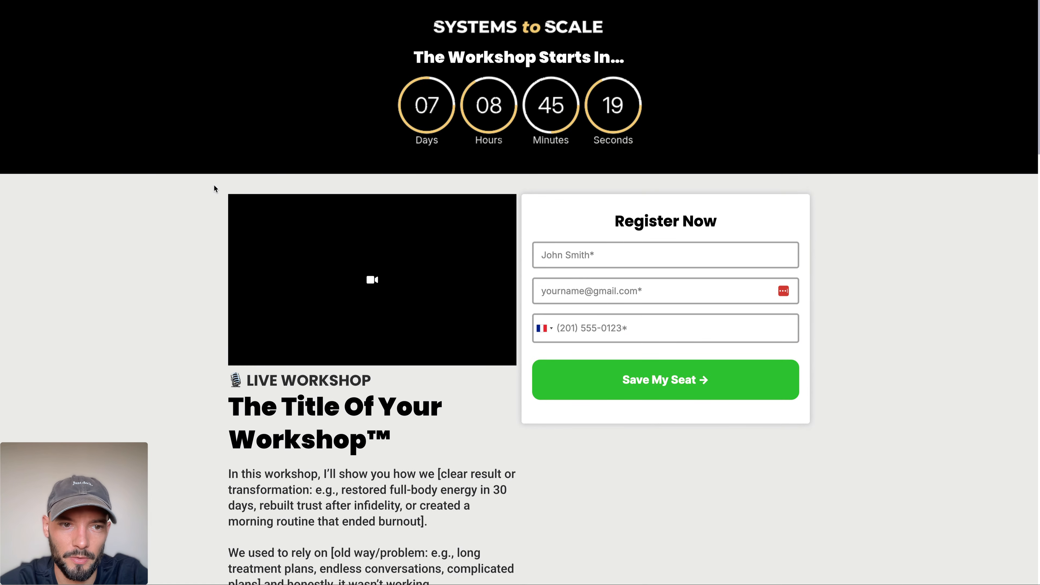
{"action": "scroll", "coordinate": [214, 187], "scroll_direction": "down", "scroll_amount": 15}
{"action": "scroll", "coordinate": [214, 187], "scroll_direction": "up", "scroll_amount": 15}
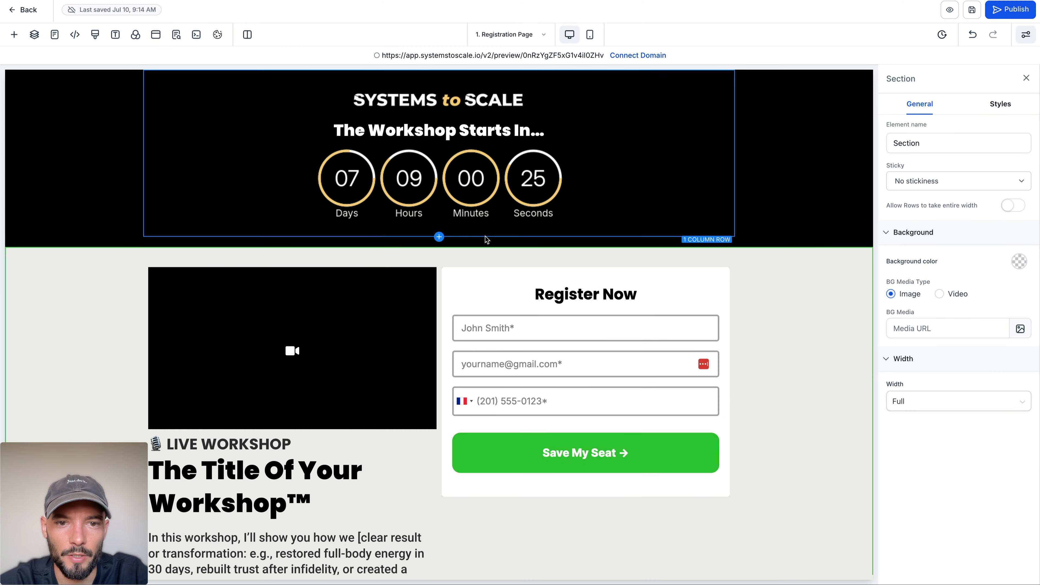
Step: Copy the registration form's CSS selector and start a rule block for #form-RXT3g6Vp1w in the page's custom CSS
{"action": "left_click", "coordinate": [486, 275]}
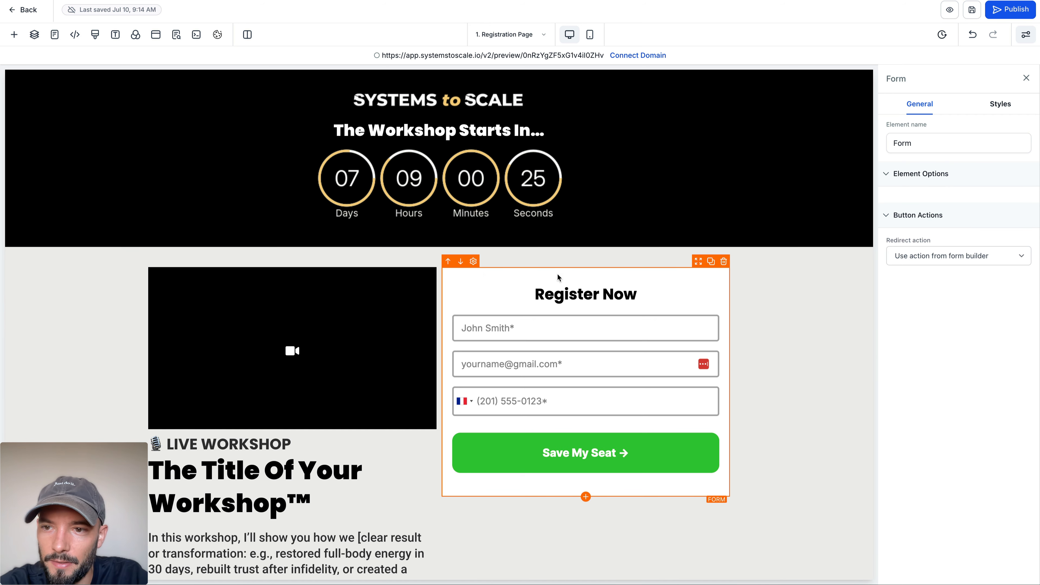
{"action": "left_click", "coordinate": [998, 108]}
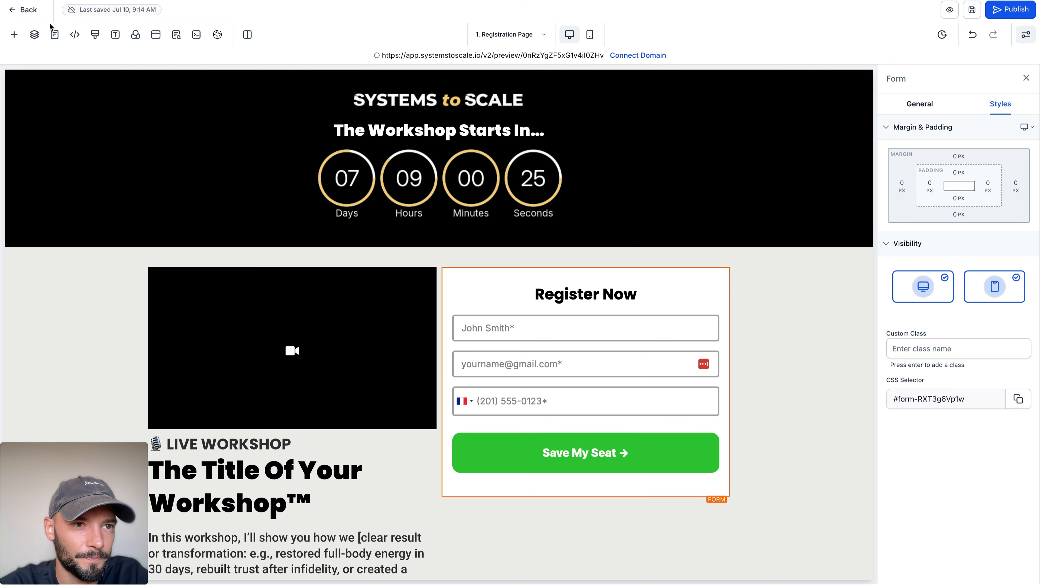
{"action": "left_click", "coordinate": [93, 34]}
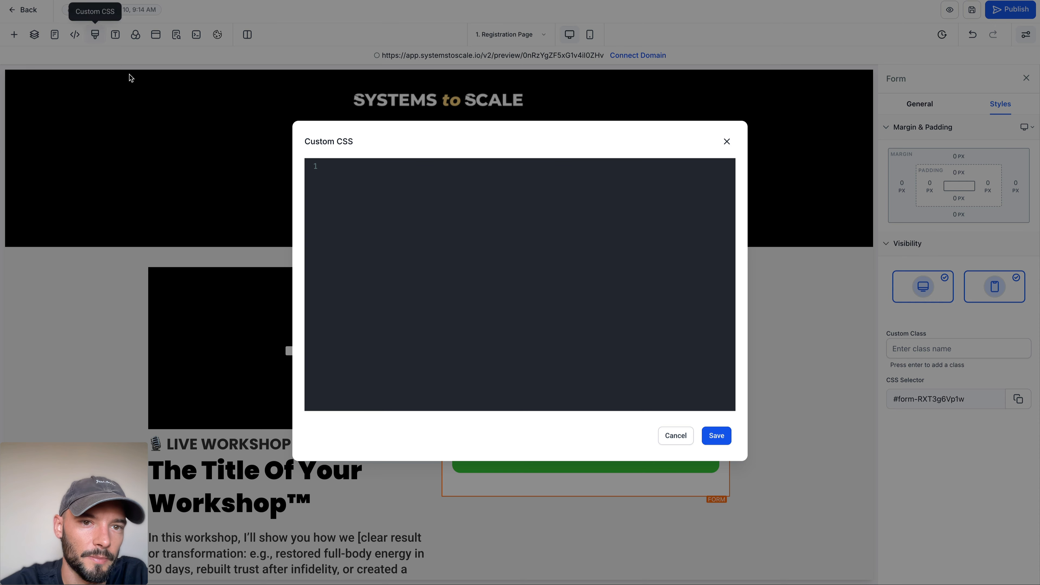
{"action": "type", "text": "#form-RXT3g6Vp1w"}
{"action": "type", "text": "{}"}
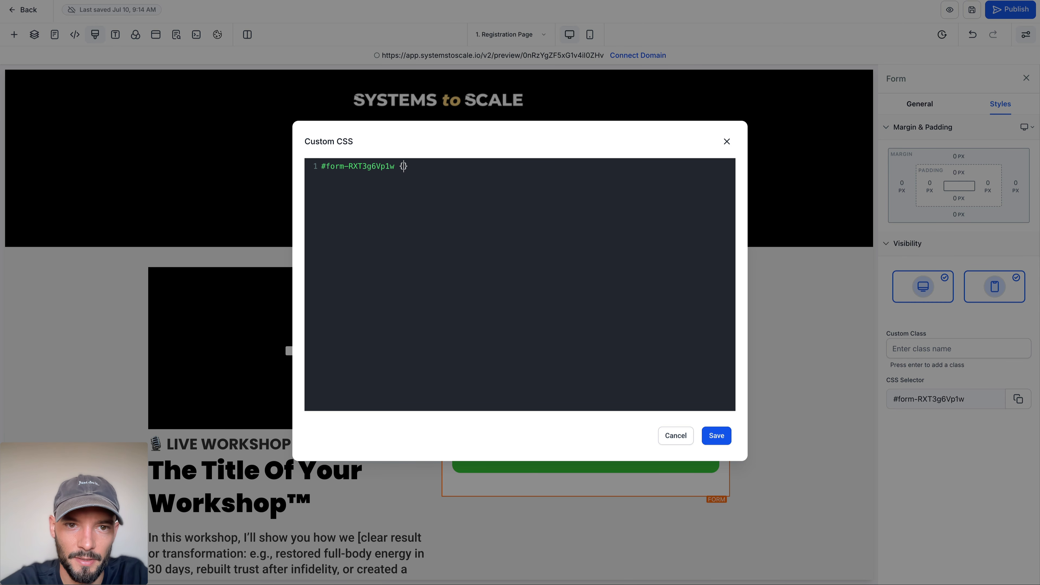
{"action": "key", "text": "Return"}
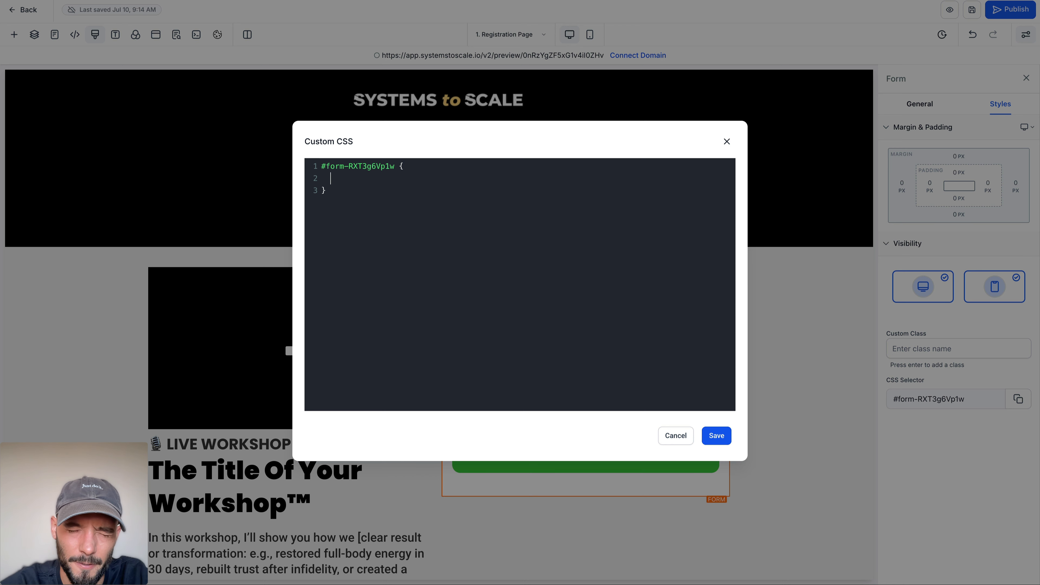
Step: Add "position: sticky;" and "top 0px;" to the form's CSS rule, and save both the custom CSS and the page
{"action": "type", "text": "posi"}
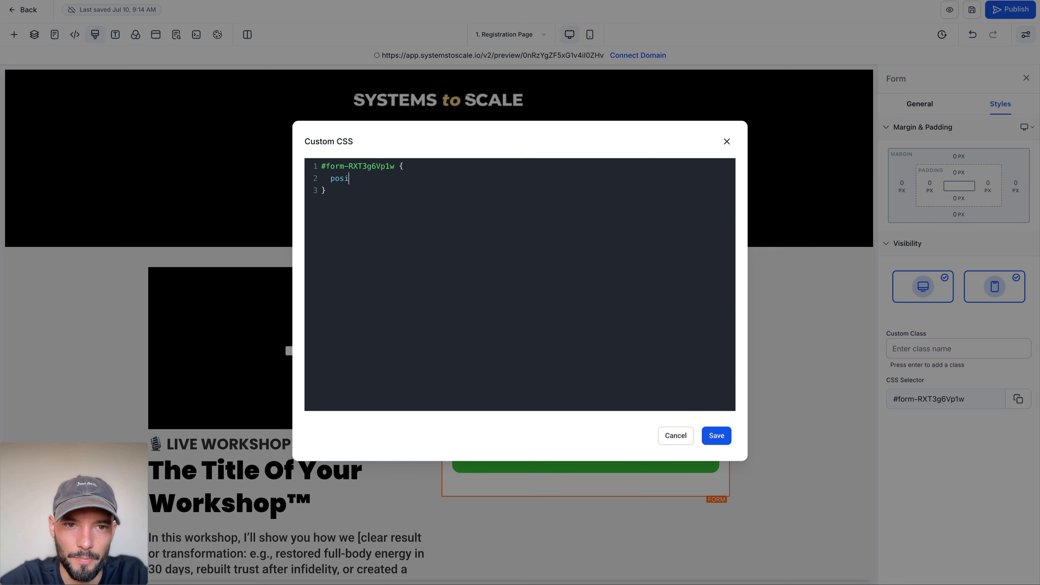
{"action": "type", "text": "tion"}
{"action": "type", "text": ": sticky;   "}
{"action": "type", "text": "top"}
{"action": "type", "text": " 0px;"}
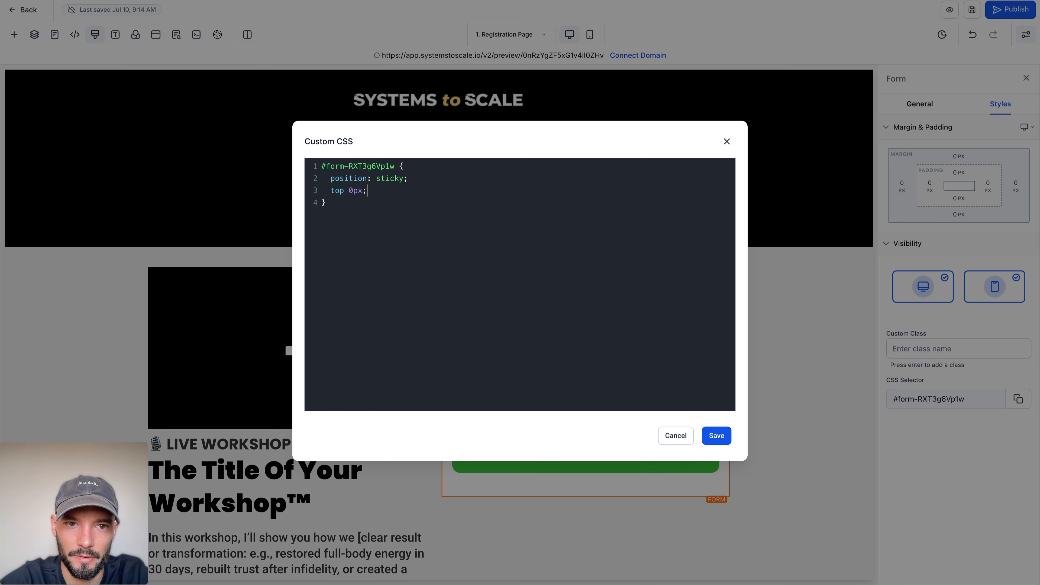
{"action": "left_click", "coordinate": [713, 437]}
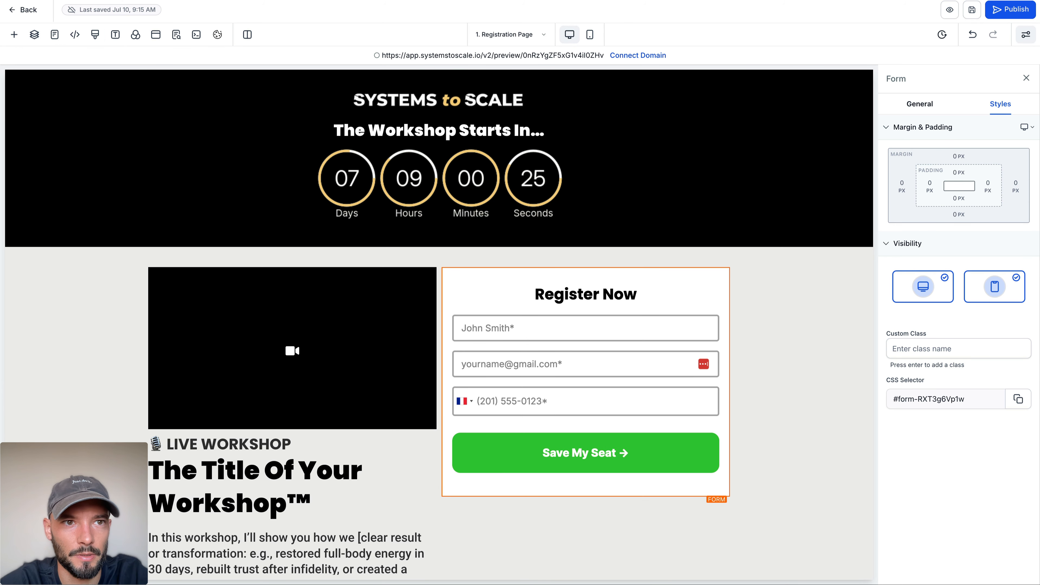
Step: Preview the updated registration page and check whether the registration form stays in view while scrolling
{"action": "left_click", "coordinate": [954, 17]}
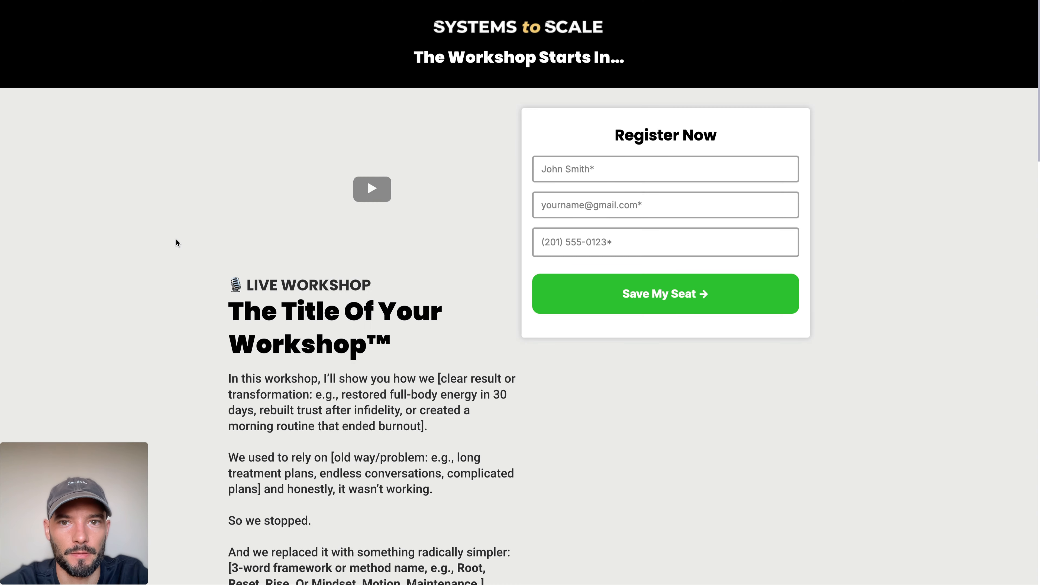
{"action": "scroll", "coordinate": [146, 199], "scroll_direction": "down", "scroll_amount": 8}
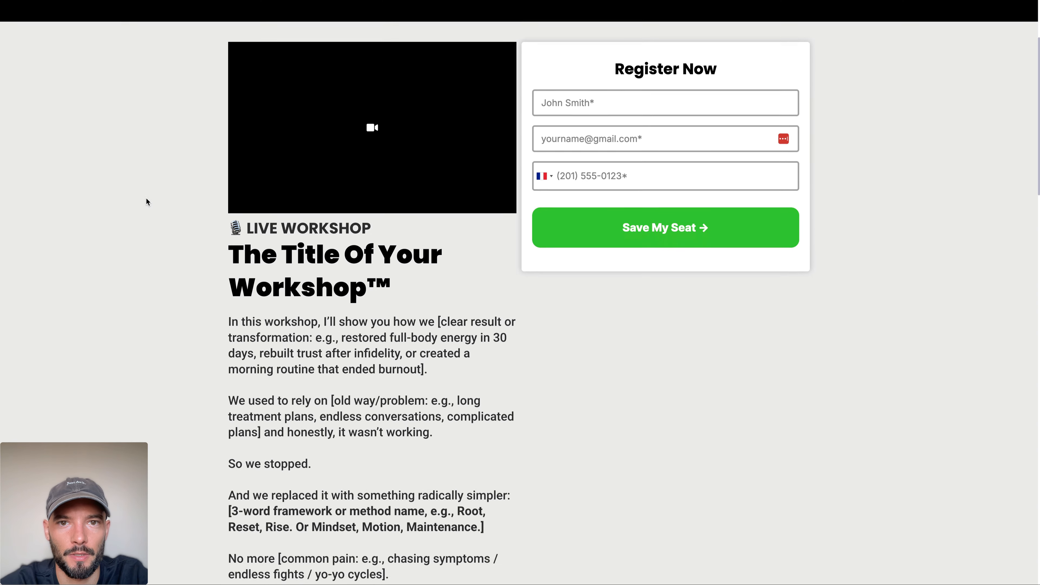
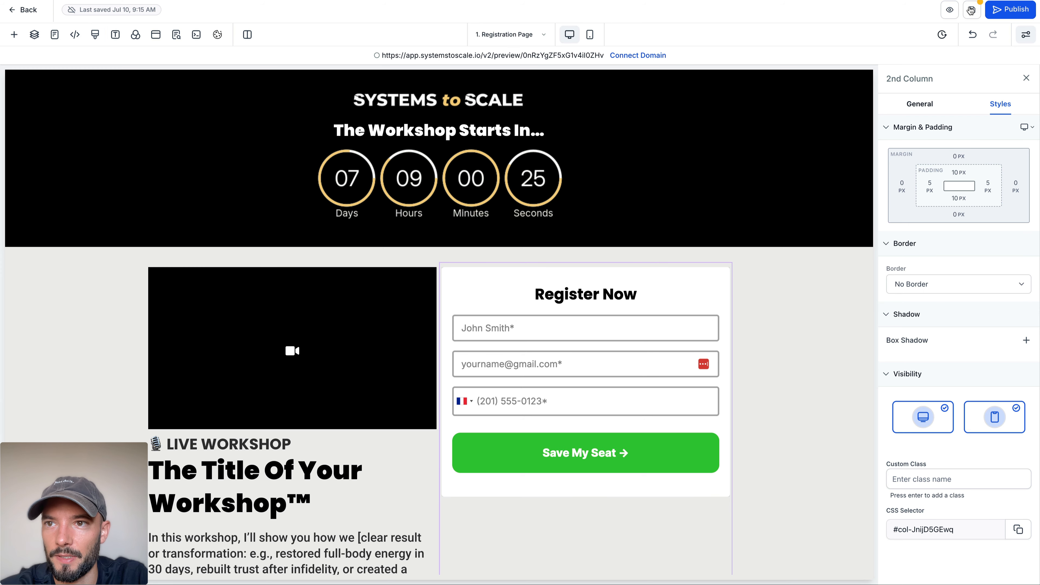
Step: Save the page, preview it, and check whether the registration form column stays in view while scrolling
{"action": "left_click", "coordinate": [971, 10]}
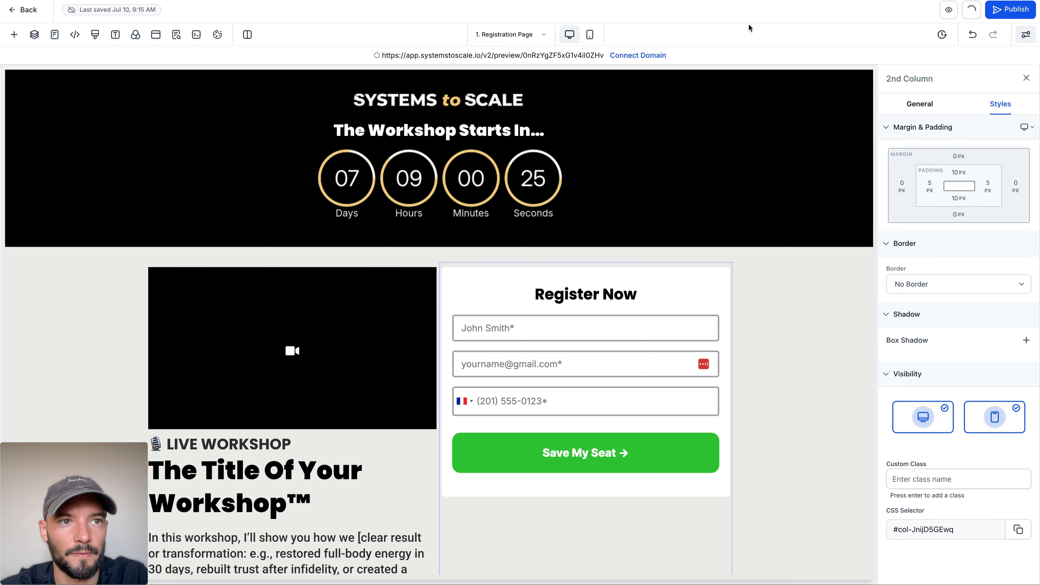
{"action": "left_click", "coordinate": [949, 11]}
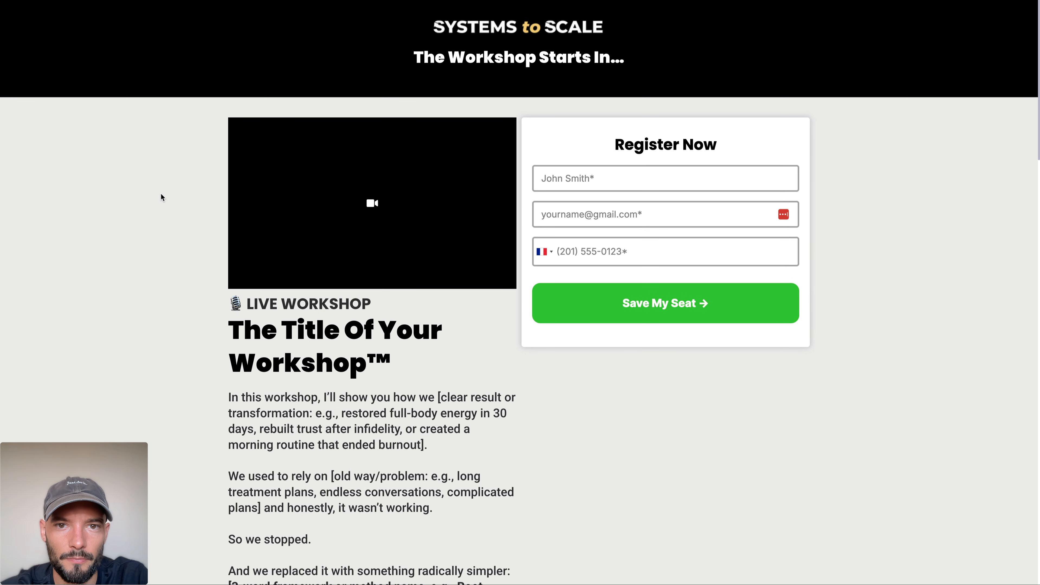
{"action": "scroll", "coordinate": [161, 198], "scroll_direction": "down", "scroll_amount": 5}
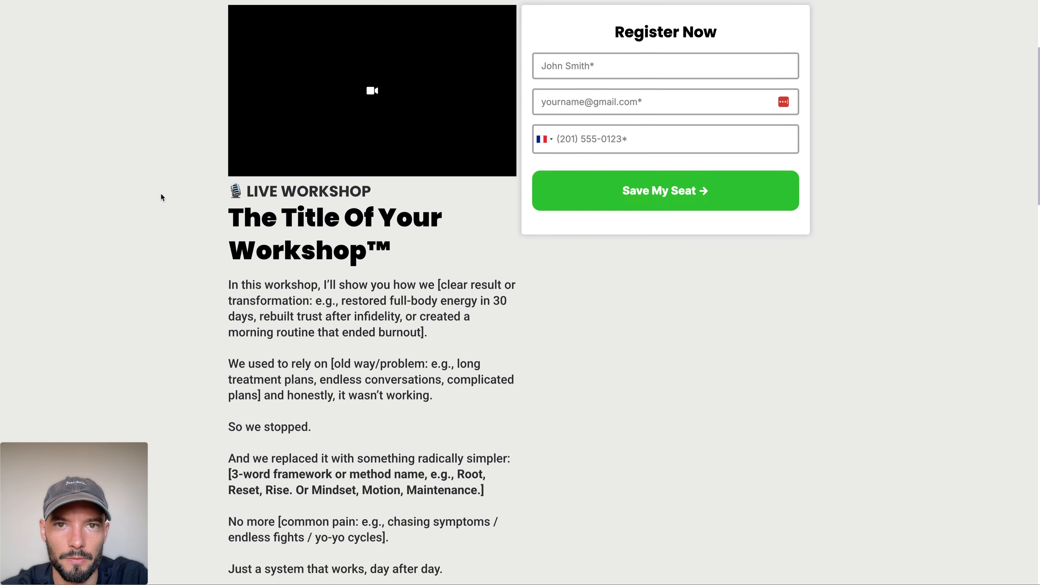
{"action": "scroll", "coordinate": [161, 197], "scroll_direction": "down", "scroll_amount": 10}
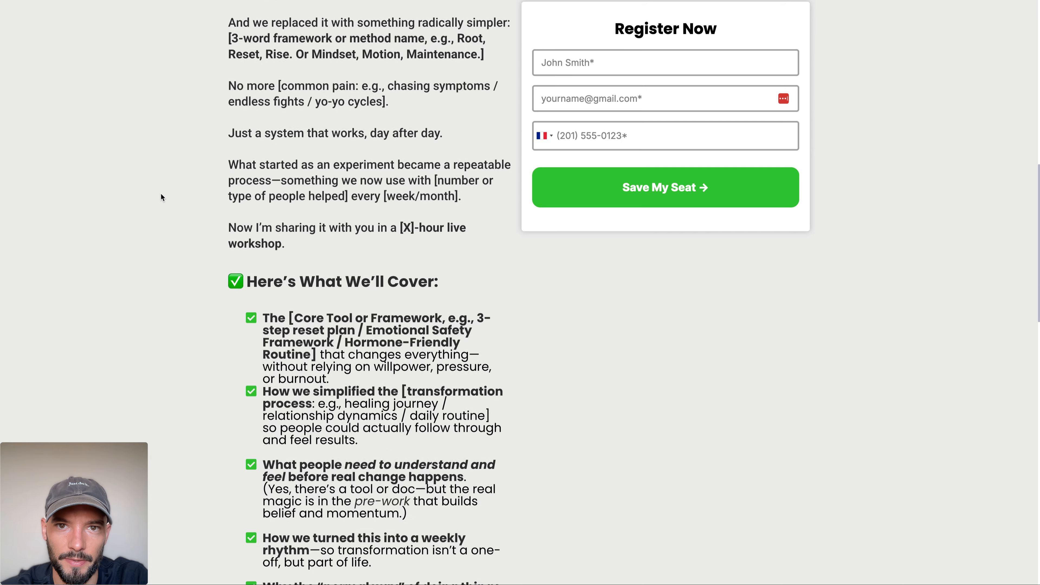
{"action": "scroll", "coordinate": [161, 197], "scroll_direction": "down", "scroll_amount": 20}
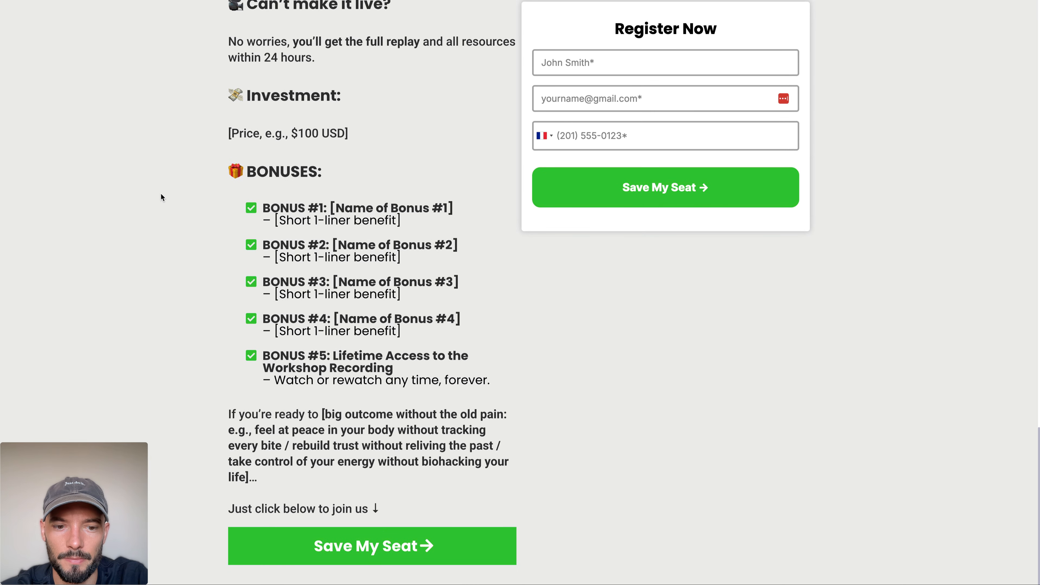
{"action": "scroll", "coordinate": [161, 196], "scroll_direction": "up", "scroll_amount": 20}
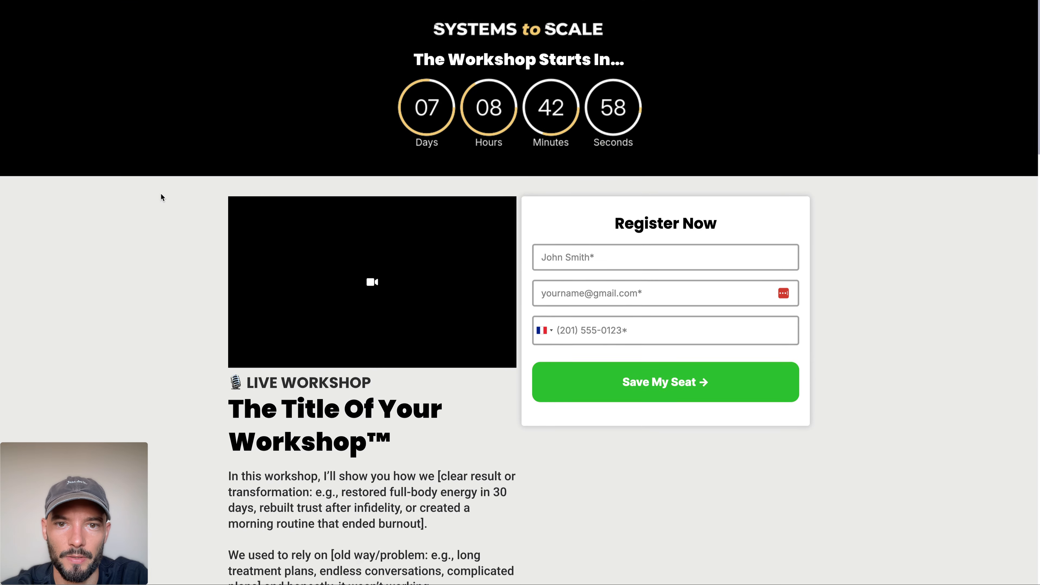
Step: Examine the footer at the end of the Million Dollar Coach reference page
{"action": "left_click", "coordinate": [249, 1]}
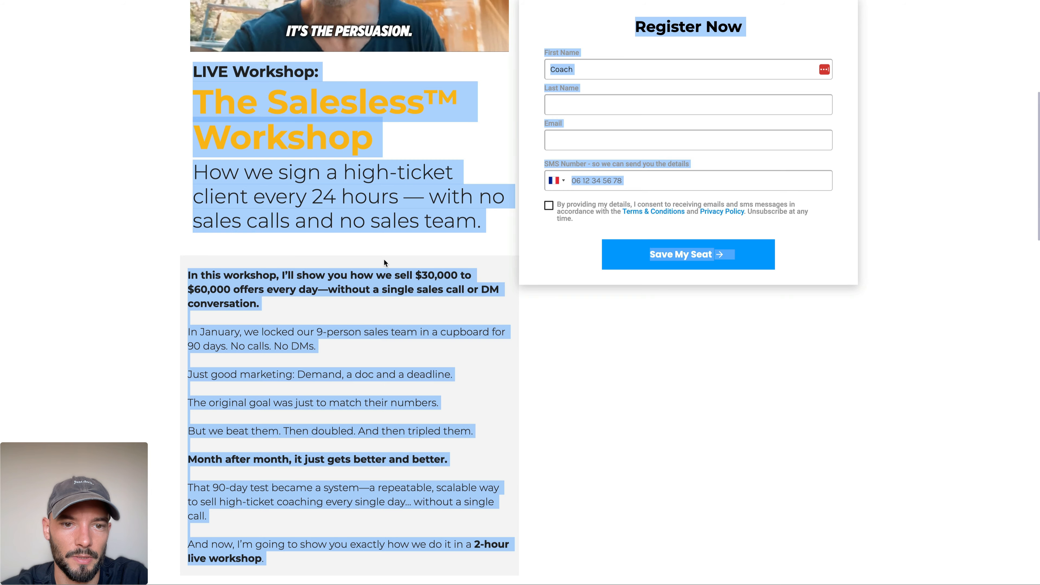
{"action": "scroll", "coordinate": [384, 259], "scroll_direction": "down", "scroll_amount": 10}
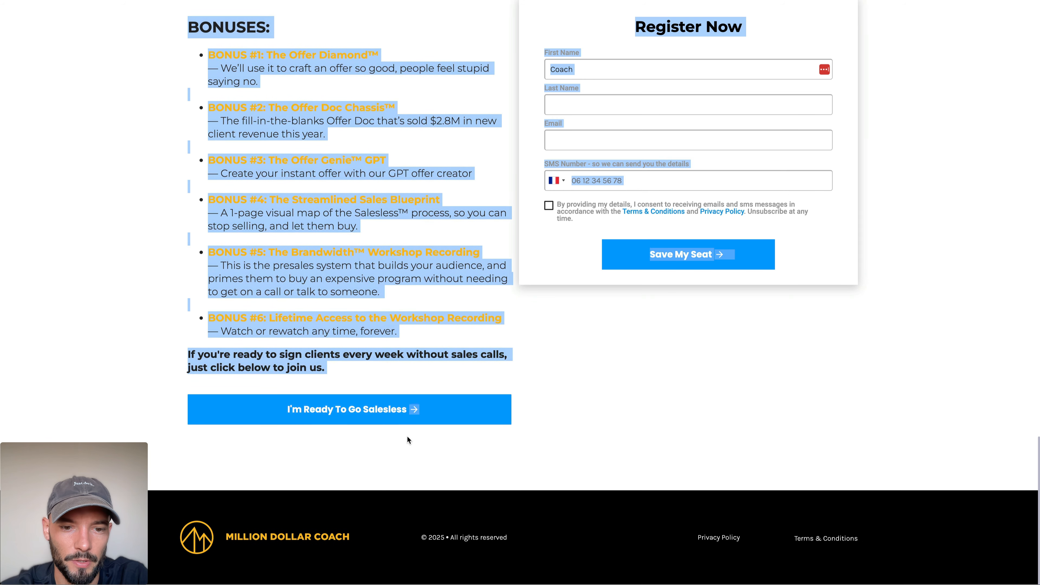
{"action": "left_click", "coordinate": [407, 438]}
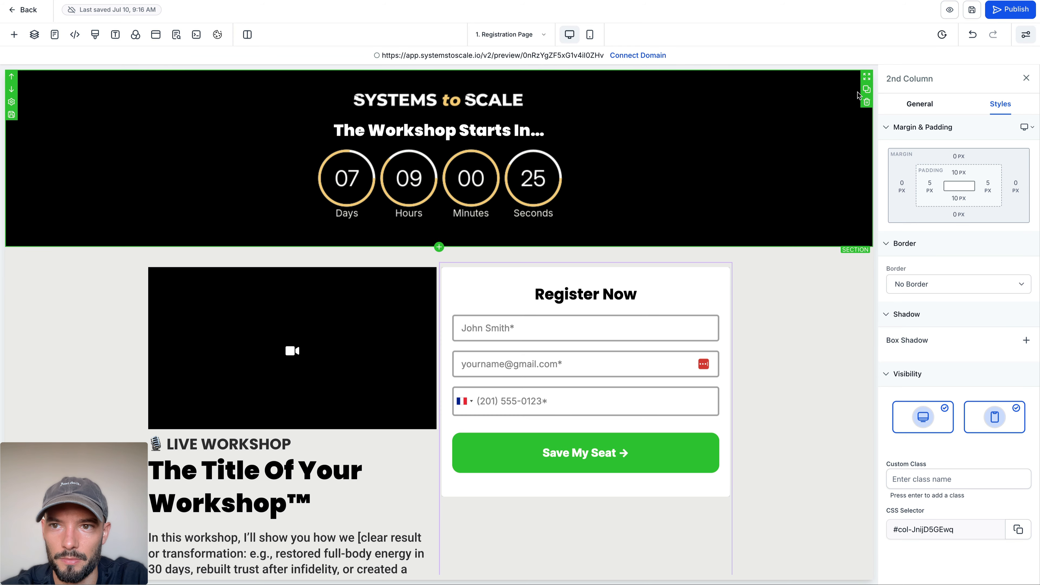
Step: Duplicate the countdown header section and move the copy below the body section
{"action": "left_click", "coordinate": [867, 90]}
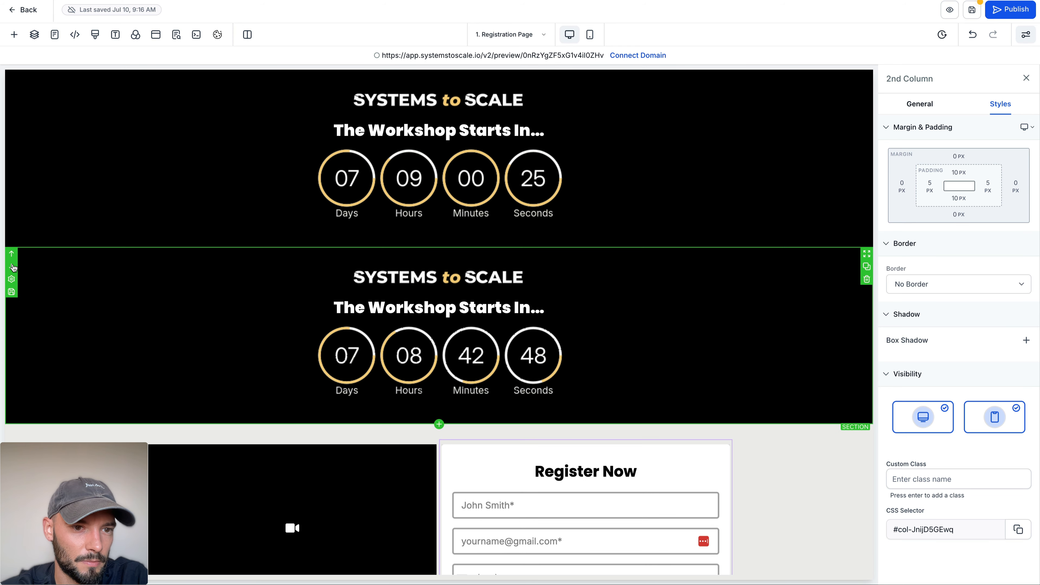
{"action": "left_click", "coordinate": [11, 267]}
{"action": "scroll", "coordinate": [464, 368], "scroll_direction": "down", "scroll_amount": 15}
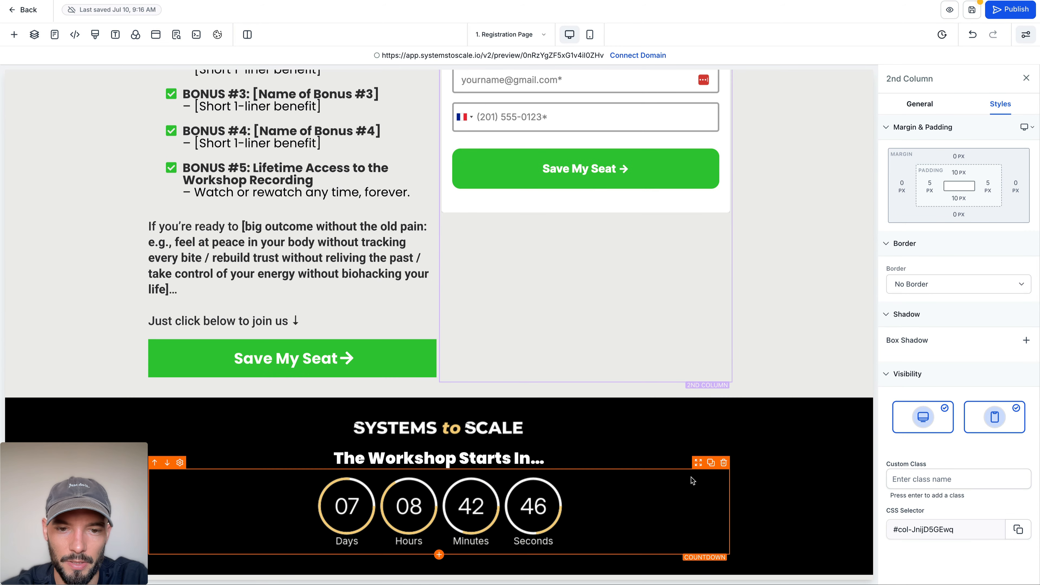
Step: Delete the content row in the copied black section and add an empty 3 Column row in its place
{"action": "left_click", "coordinate": [726, 398]}
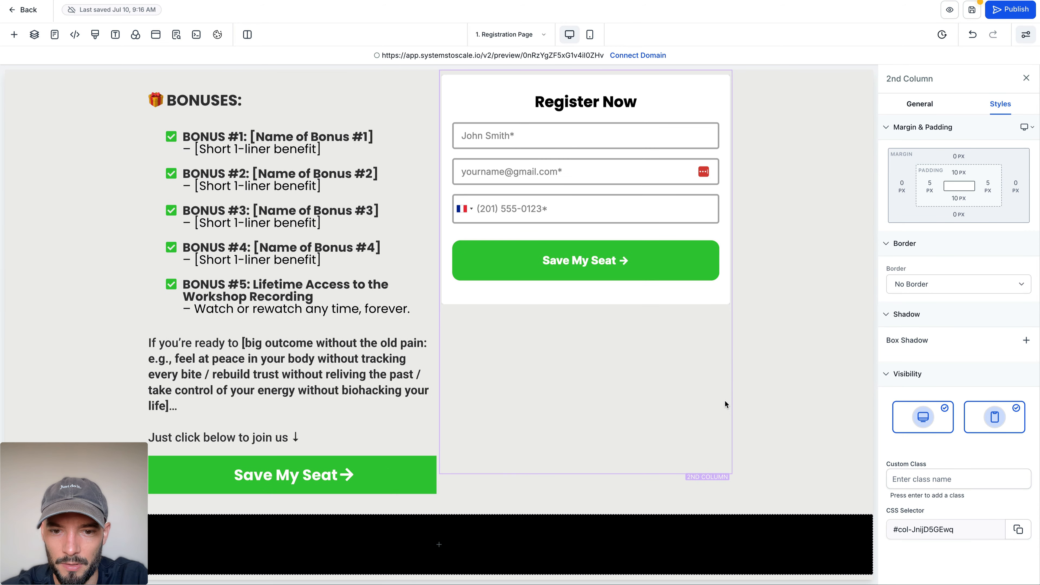
{"action": "left_click", "coordinate": [439, 539]}
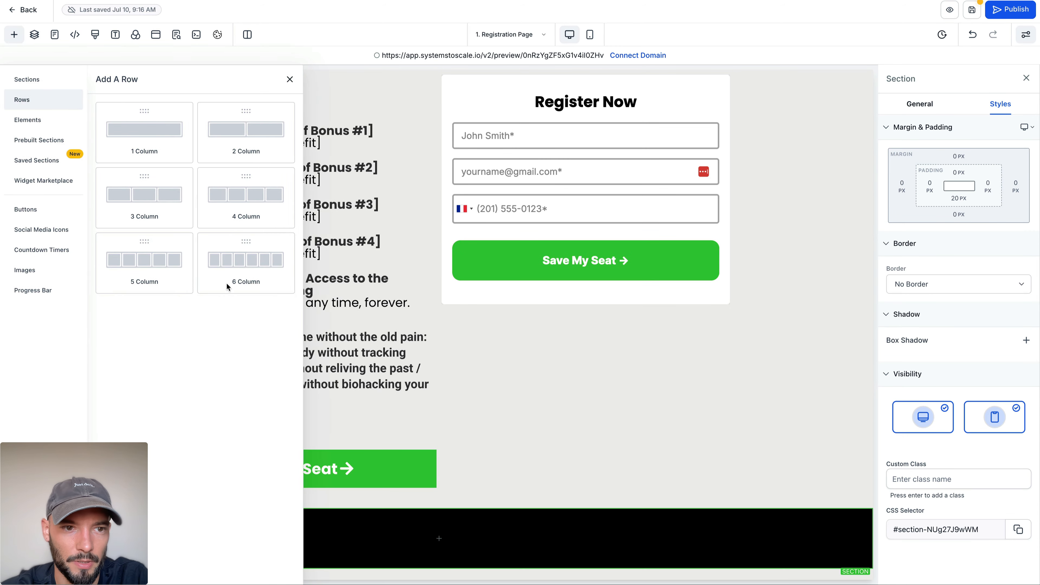
{"action": "left_click", "coordinate": [160, 196]}
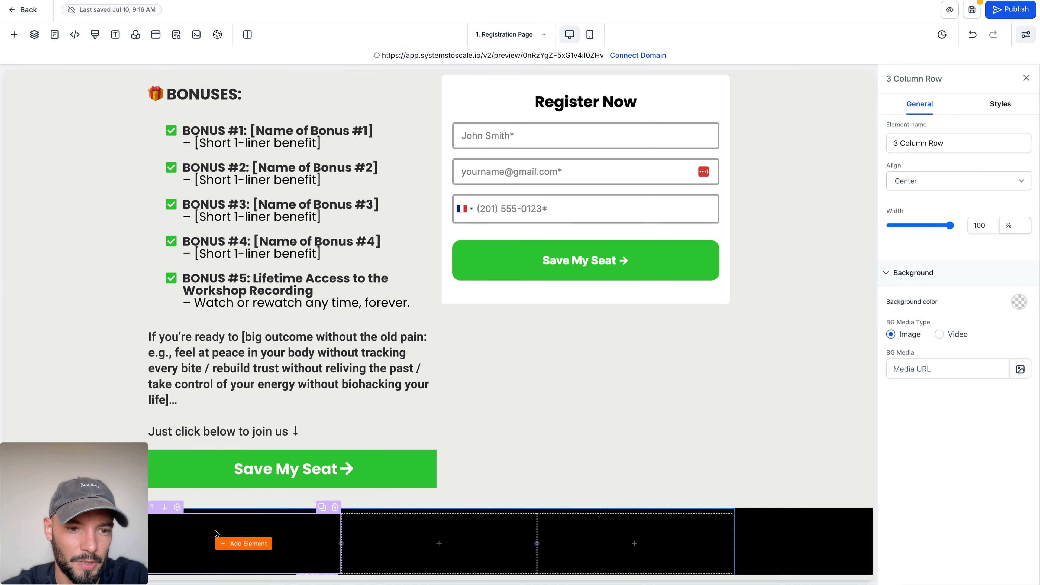
Step: Duplicate the Systems to Scale logo in the header and move the copy into the footer row's first column
{"action": "scroll", "coordinate": [236, 544], "scroll_direction": "up", "scroll_amount": 20}
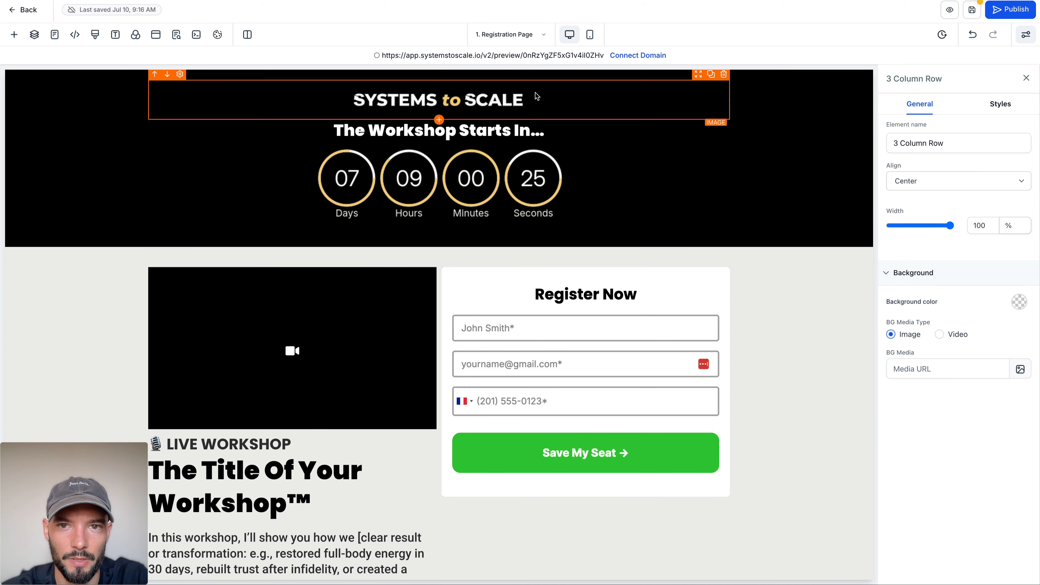
{"action": "left_click", "coordinate": [711, 74]}
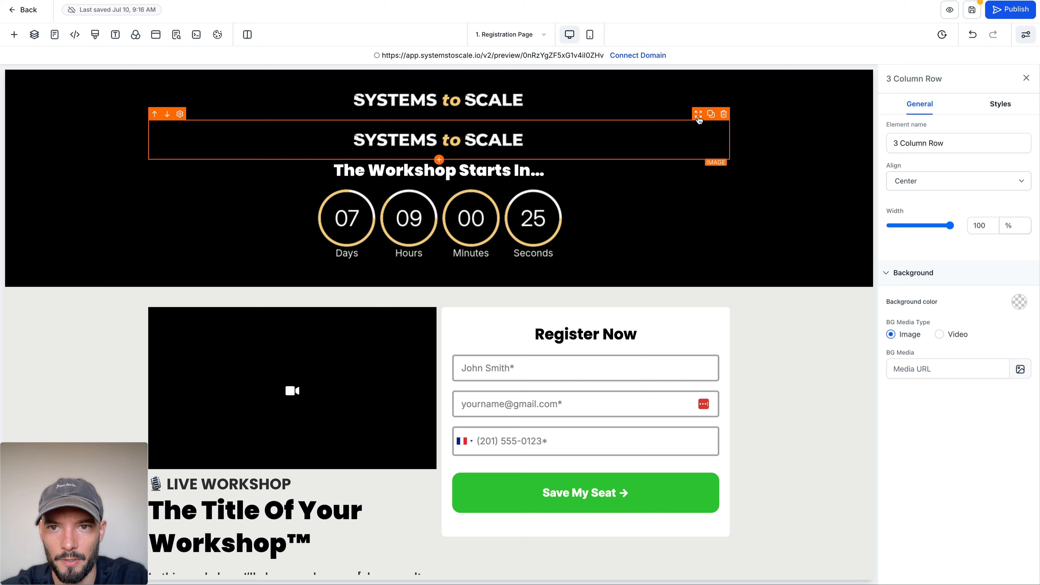
{"action": "left_click_drag", "start_coordinate": [696, 118], "coordinate": [246, 504]}
{"action": "scroll", "coordinate": [532, 198], "scroll_direction": "down", "scroll_amount": 20}
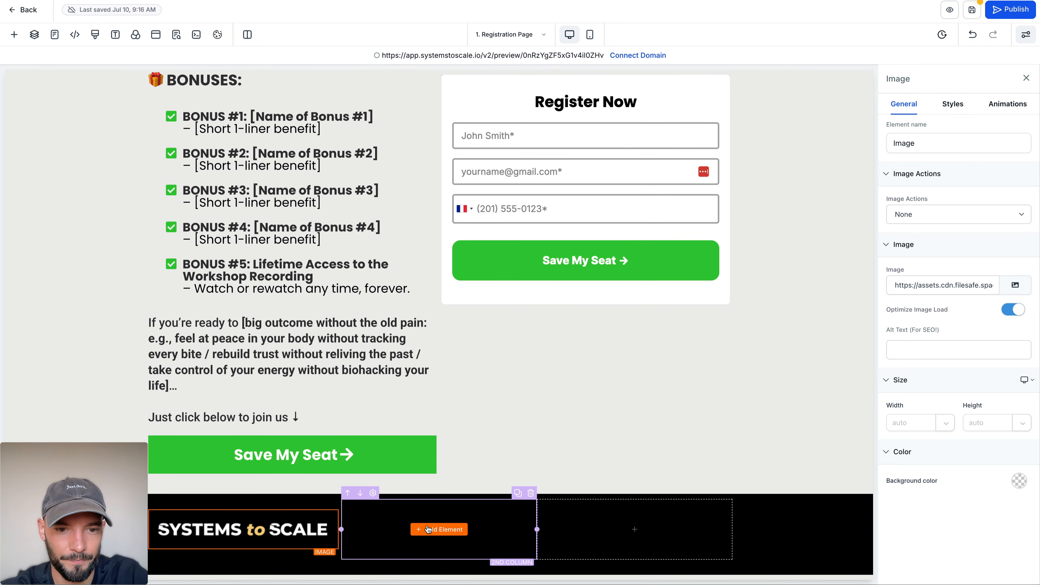
Step: Copy the "© 2025 • All rights reserved" line from the reference footer and add a Paragraph element to the footer's middle column
{"action": "left_click", "coordinate": [432, 529]}
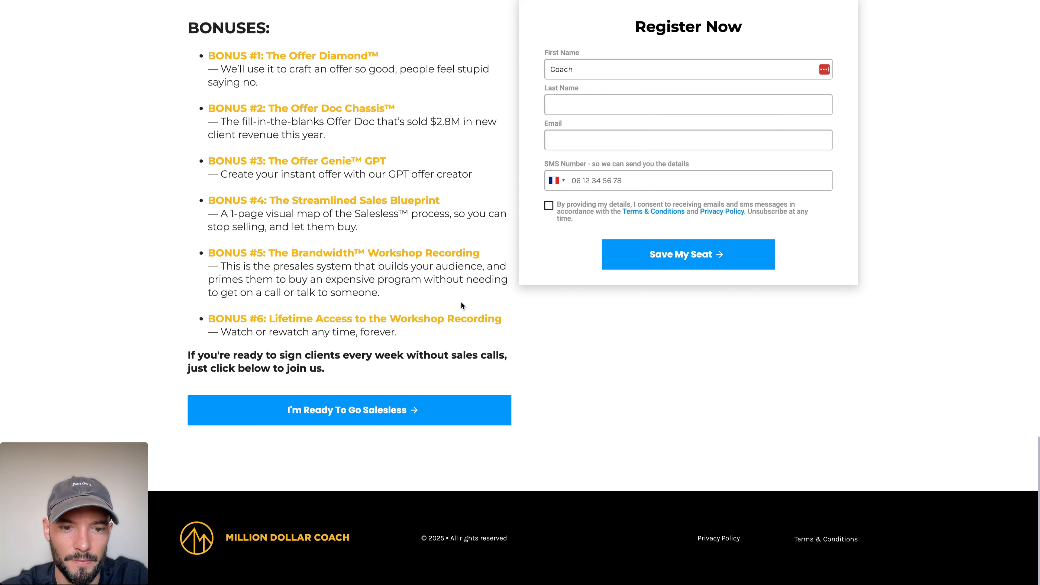
{"action": "left_click_drag", "start_coordinate": [416, 537], "coordinate": [554, 540]}
{"action": "key", "text": "super+c"}
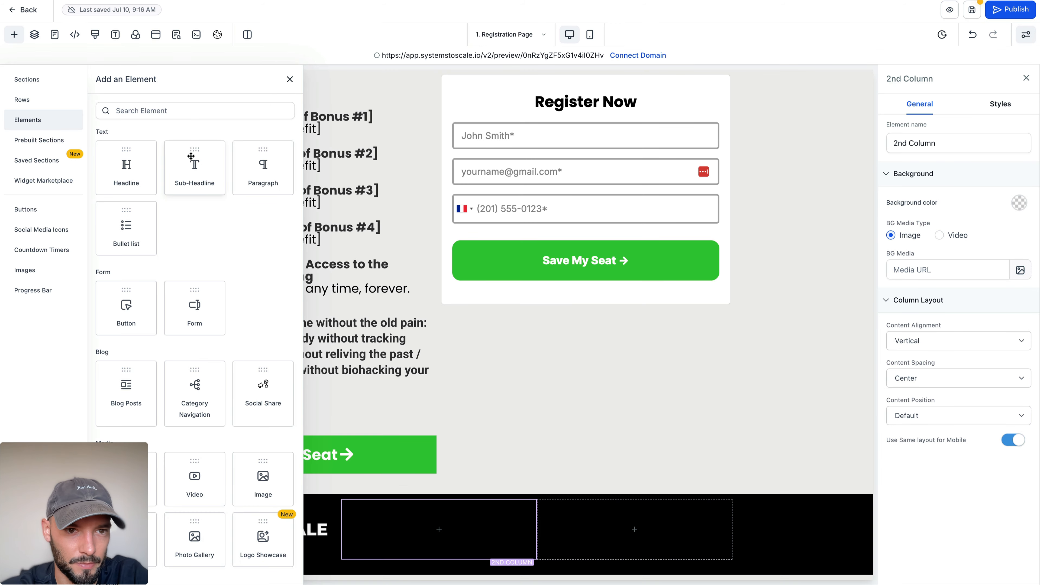
{"action": "left_click", "coordinate": [249, 166]}
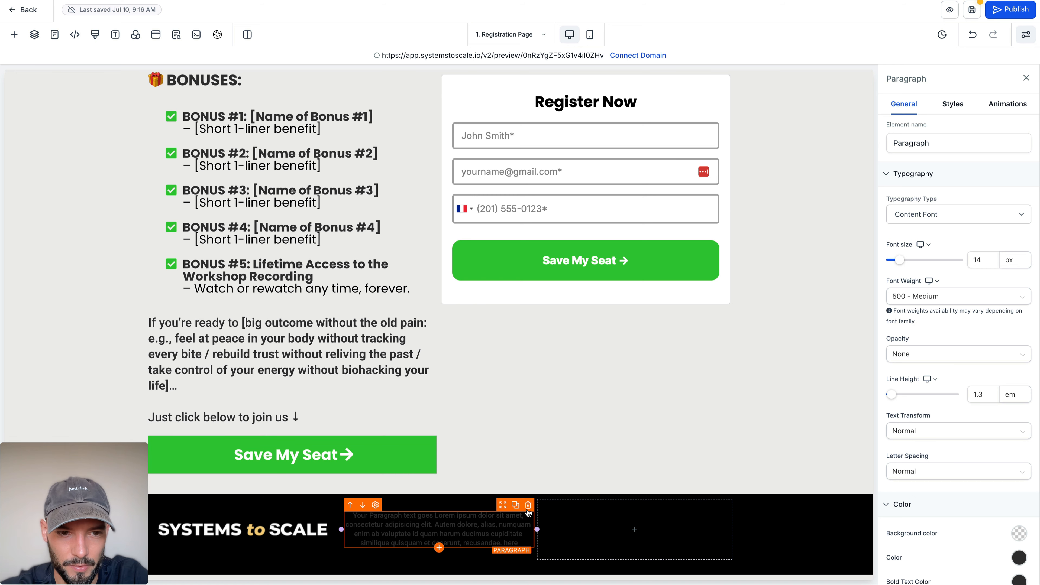
{"action": "left_click", "coordinate": [528, 507]}
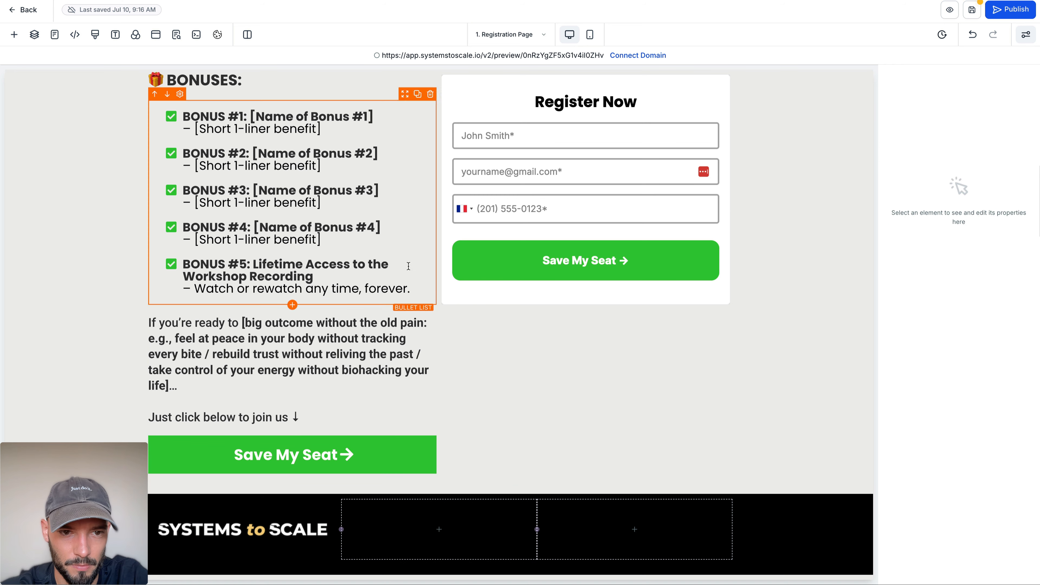
{"action": "left_click", "coordinate": [463, 530]}
{"action": "left_click", "coordinate": [251, 172]}
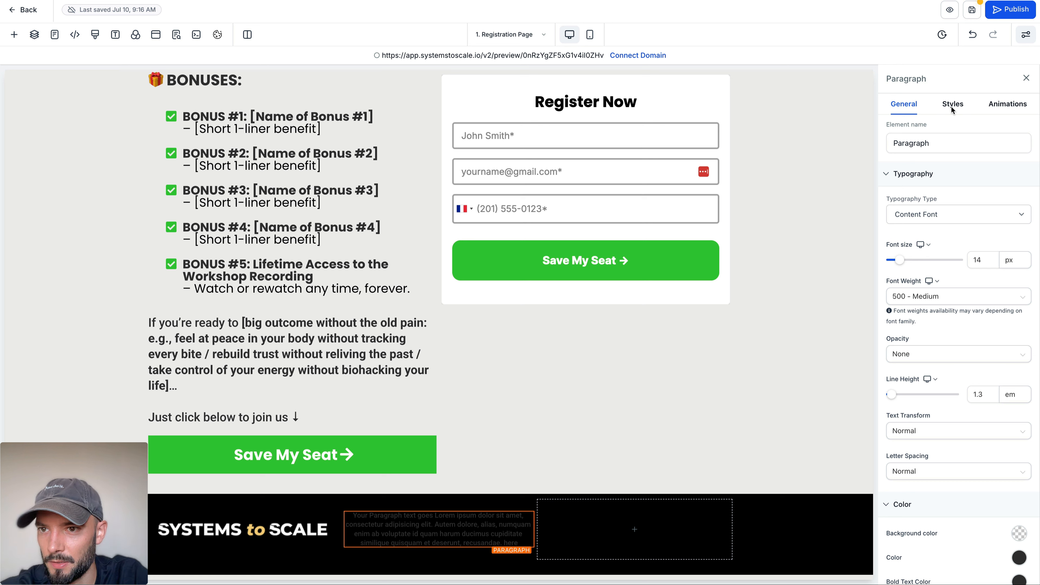
Step: Set the footer paragraph's text colour to white and replace its placeholder text with the copied "© 2025 • All rights reserved" line
{"action": "left_click", "coordinate": [1020, 558]}
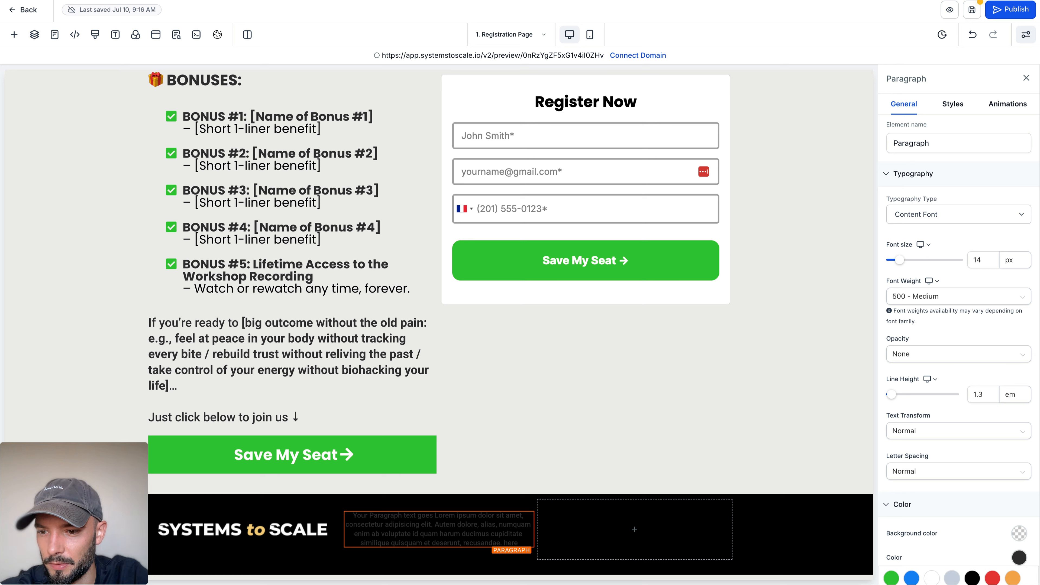
{"action": "left_click", "coordinate": [928, 581]}
{"action": "triple_click", "coordinate": [495, 528]}
{"action": "key", "text": "super+v"}
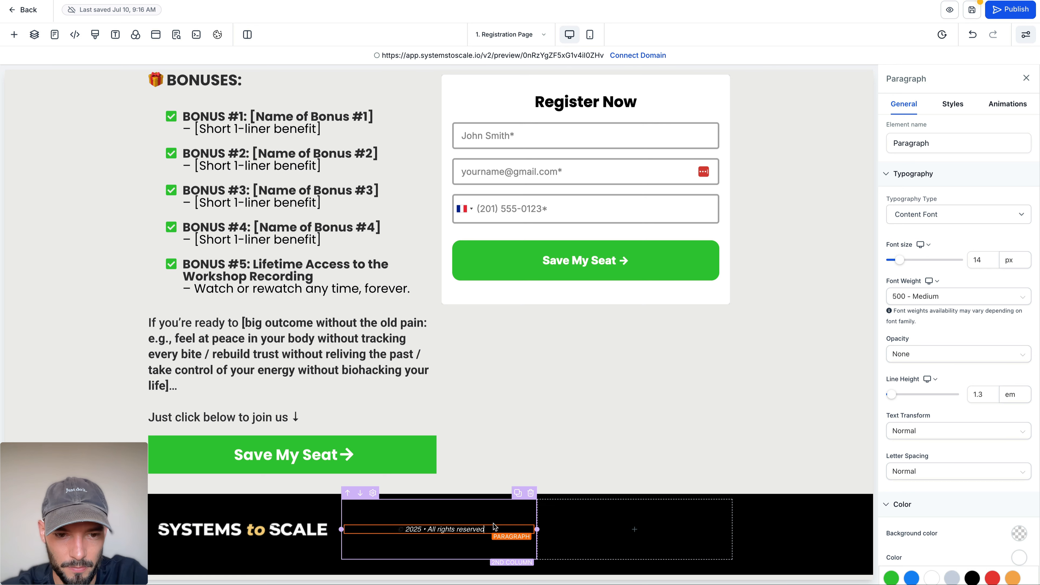
Step: Try to replace the copyright sign before "2025" in the footer paragraph with the © character from the emoji picker
{"action": "scroll", "coordinate": [402, 529], "scroll_direction": "up", "scroll_amount": 1}
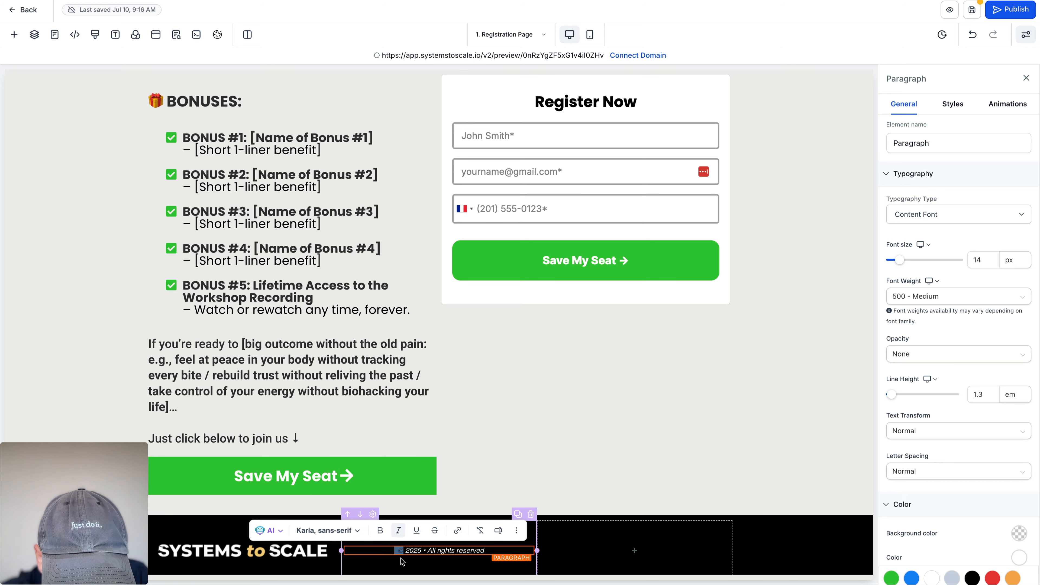
{"action": "key", "text": "ctrl+super+space"}
{"action": "type", "text": "co"}
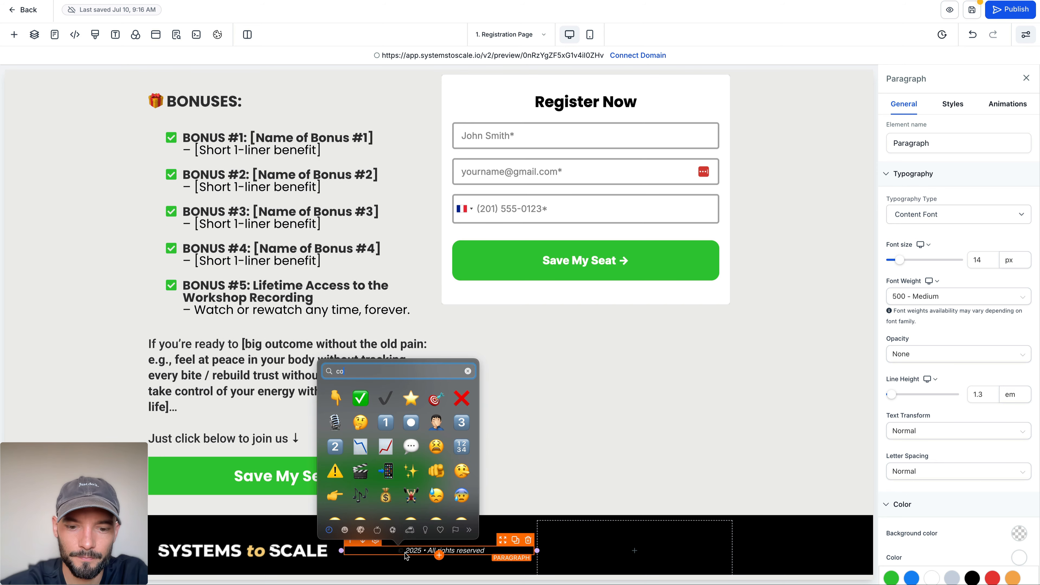
{"action": "type", "text": "py"}
{"action": "left_click", "coordinate": [360, 397]}
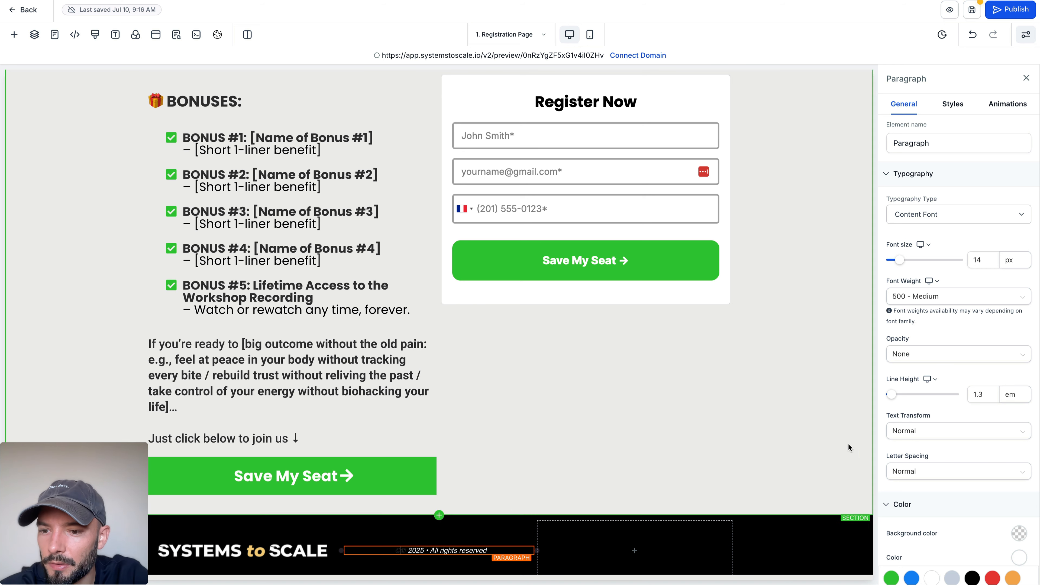
Step: Set the footer paragraph's bold text colour to white
{"action": "scroll", "coordinate": [1016, 382], "scroll_direction": "down", "scroll_amount": 5}
{"action": "left_click", "coordinate": [1017, 383]}
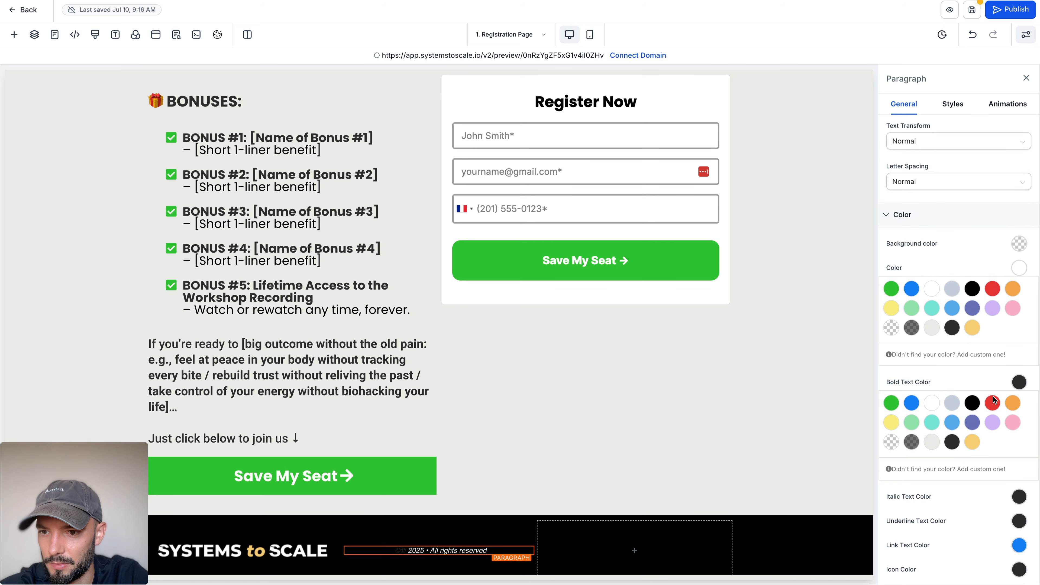
{"action": "left_click", "coordinate": [933, 404]}
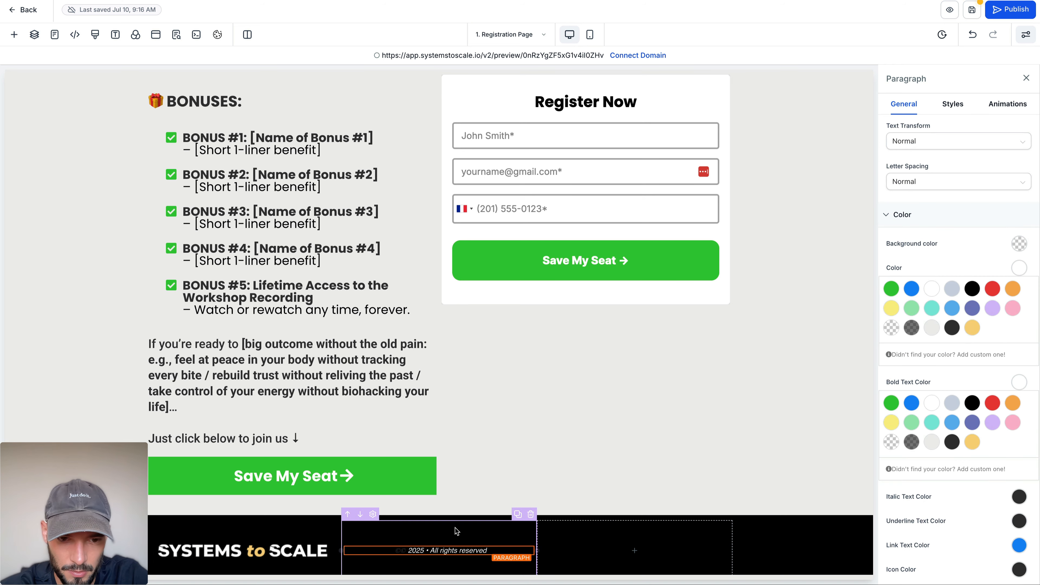
Step: Try again to insert a © character before "2025" by searching the emoji picker for "copy"
{"action": "left_click", "coordinate": [401, 553]}
{"action": "key", "text": "ctrl+super+space"}
{"action": "type", "text": "cop"}
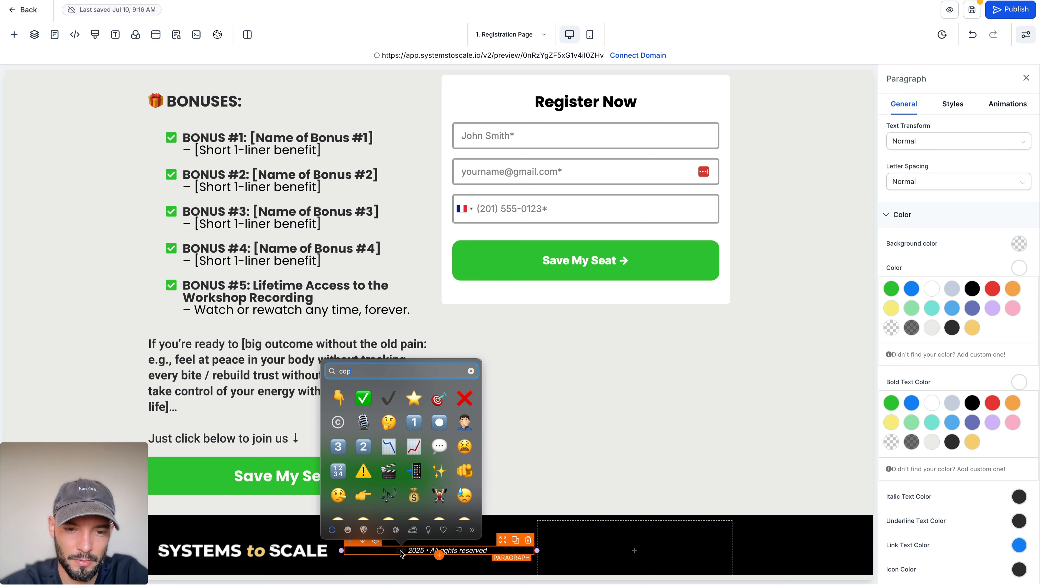
{"action": "type", "text": "y"}
{"action": "left_click", "coordinate": [339, 394]}
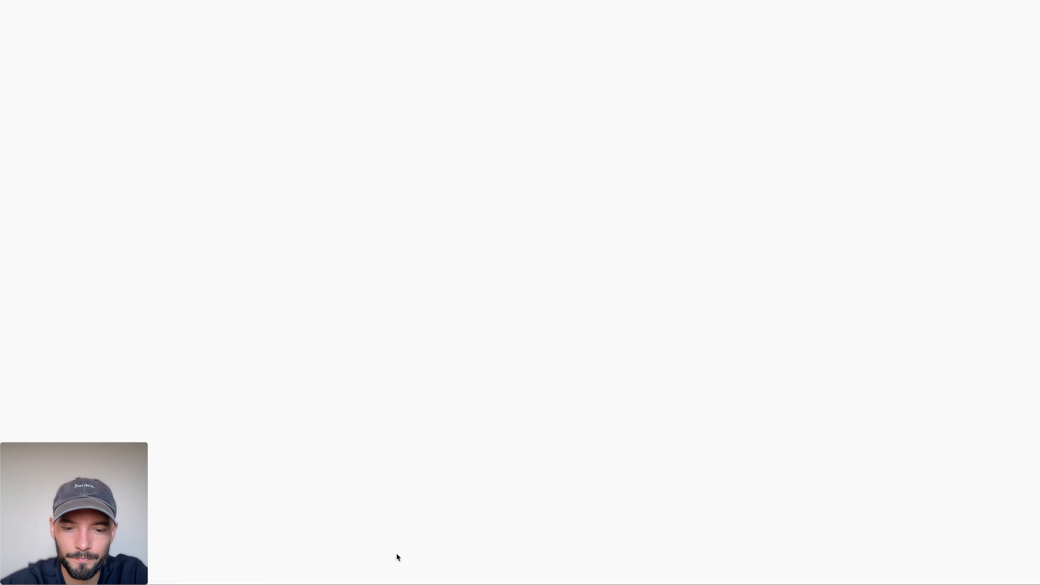
Step: Search the web for "copyright symbol" in the browser
{"action": "key", "text": "BackSpace"}
{"action": "key", "text": "BackSpace"}
{"action": "key", "text": "BackSpace"}
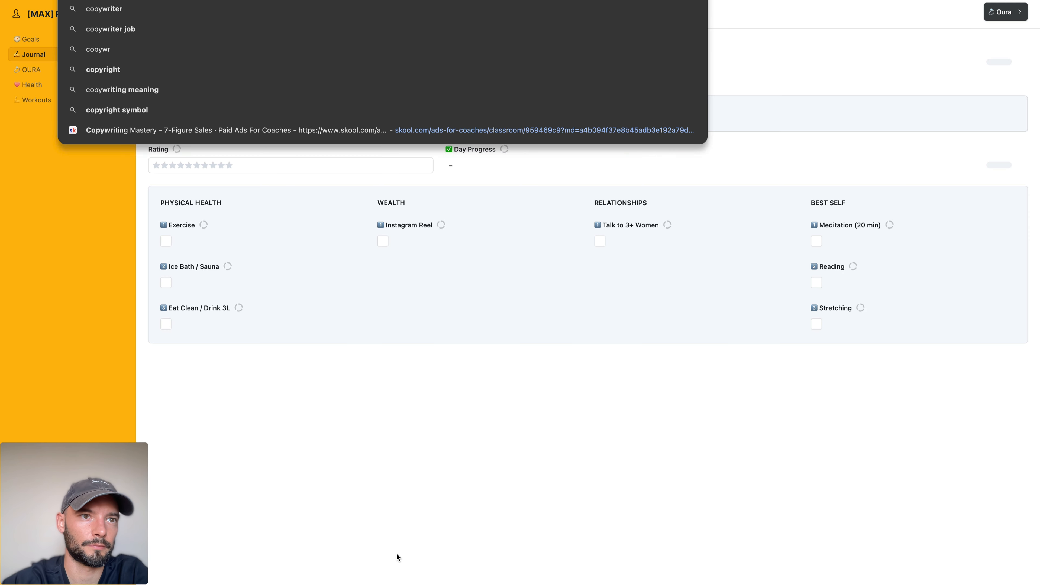
{"action": "type", "text": "right symbol"}
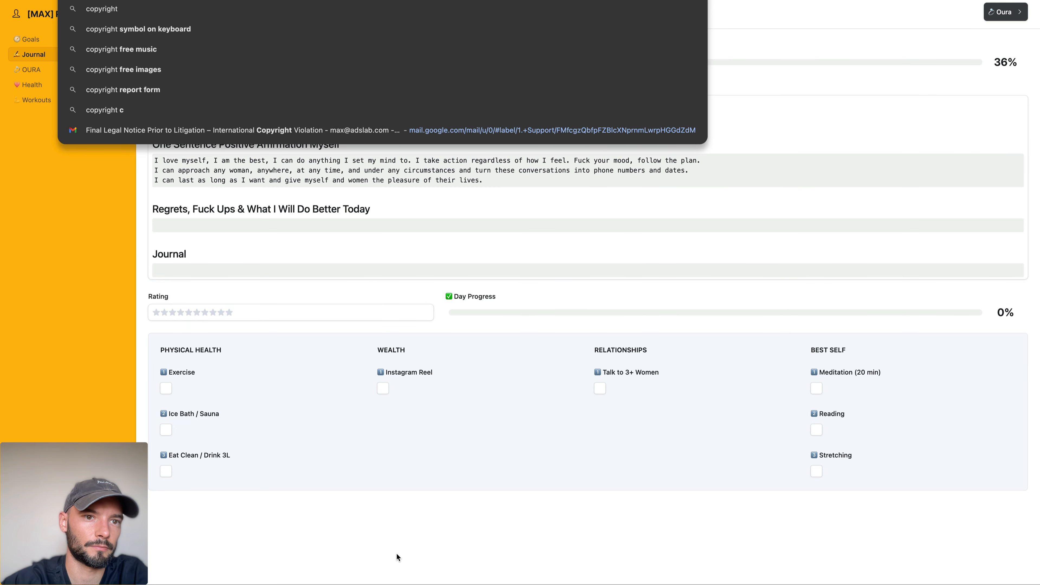
{"action": "key", "text": "Return"}
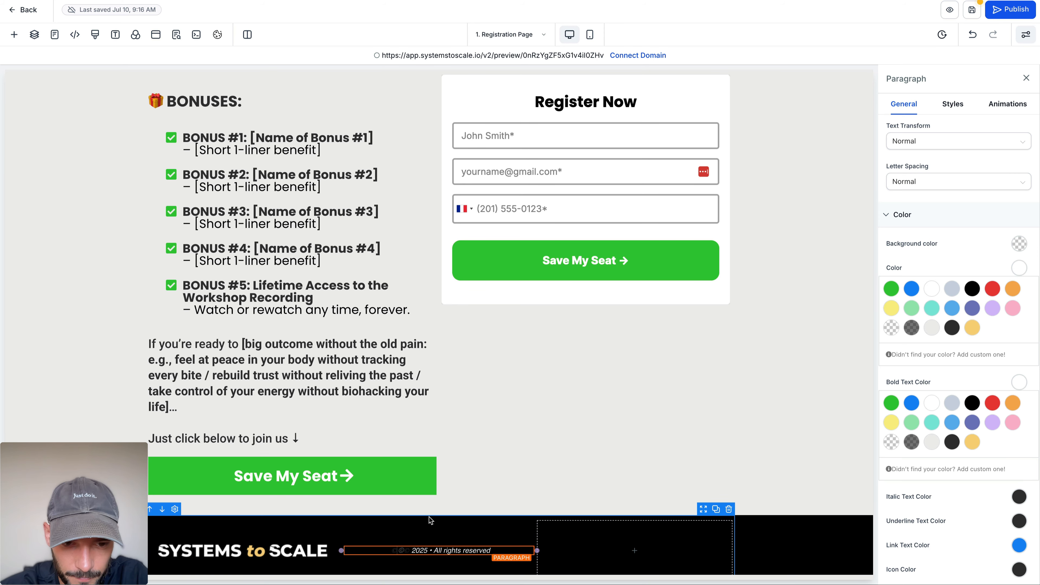
Step: Return to the funnel editor and delete the surplus characters in front of "2025" in the footer's copyright line
{"action": "left_click", "coordinate": [429, 517]}
{"action": "left_click", "coordinate": [412, 551]}
{"action": "key", "text": "BackSpace"}
{"action": "key", "text": "BackSpace"}
{"action": "key", "text": "BackSpace"}
{"action": "key", "text": "BackSpace"}
{"action": "key", "text": "BackSpace"}
{"action": "key", "text": "BackSpace"}
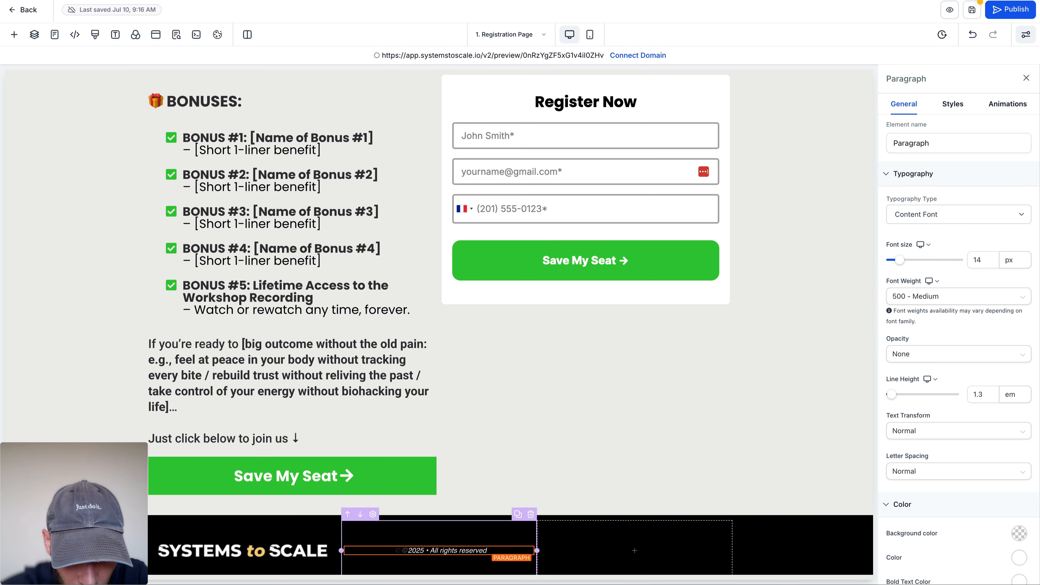
Step: Insert © before the year in the footer's copyright line and replace "2025" with the Right now year custom value
{"action": "type", "text": "©"}
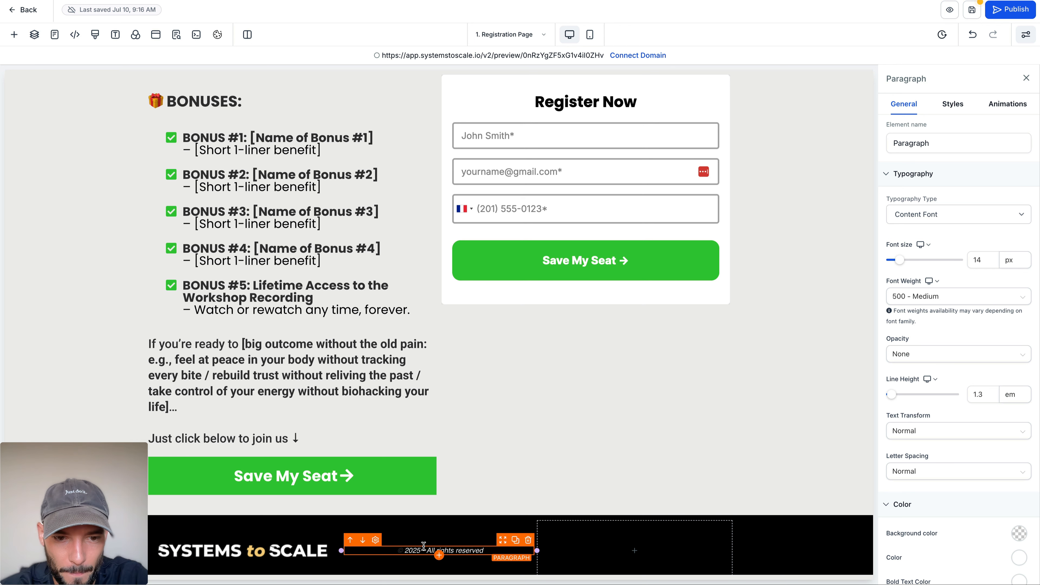
{"action": "double_click", "coordinate": [416, 550]}
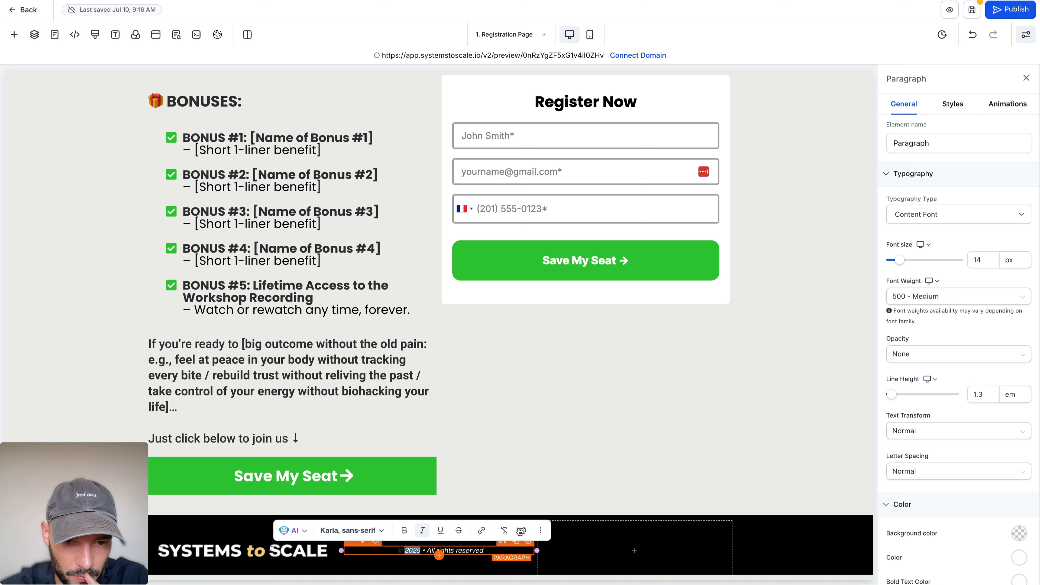
{"action": "left_click", "coordinate": [522, 532]}
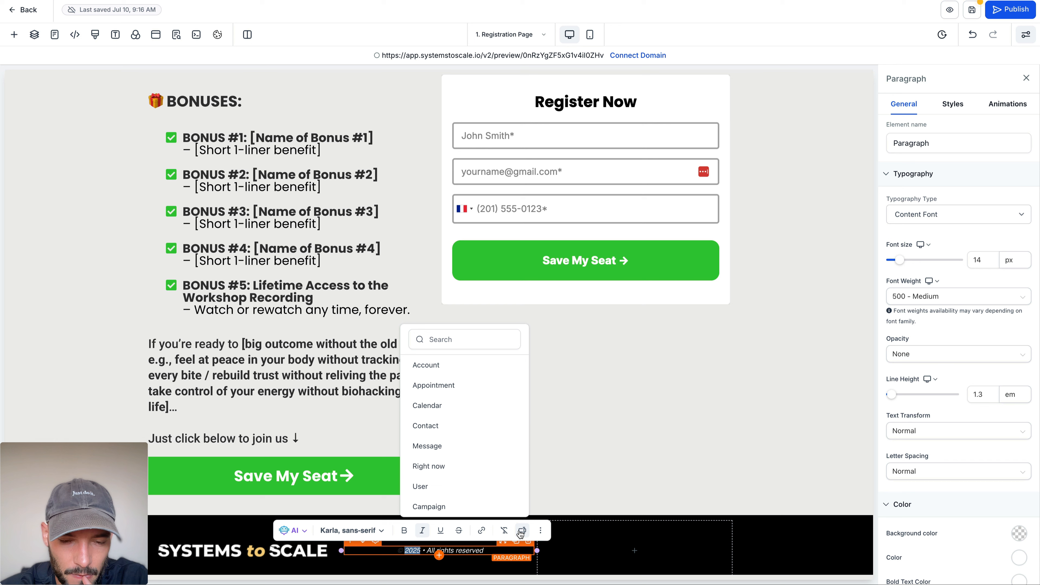
{"action": "scroll", "coordinate": [468, 450], "scroll_direction": "down", "scroll_amount": 1}
{"action": "left_click", "coordinate": [468, 447]}
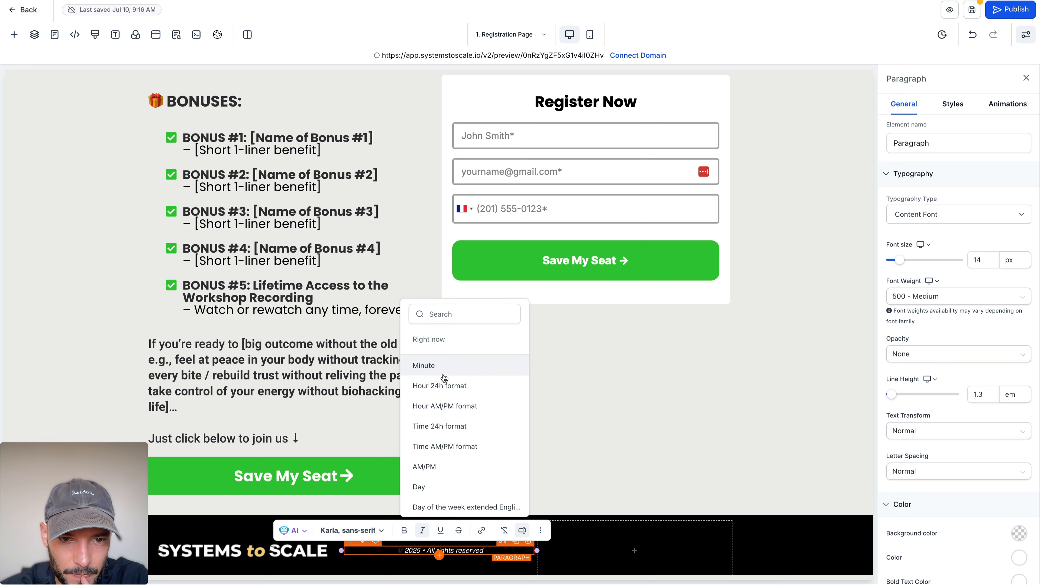
{"action": "scroll", "coordinate": [445, 378], "scroll_direction": "down", "scroll_amount": 3}
{"action": "left_click", "coordinate": [441, 463]}
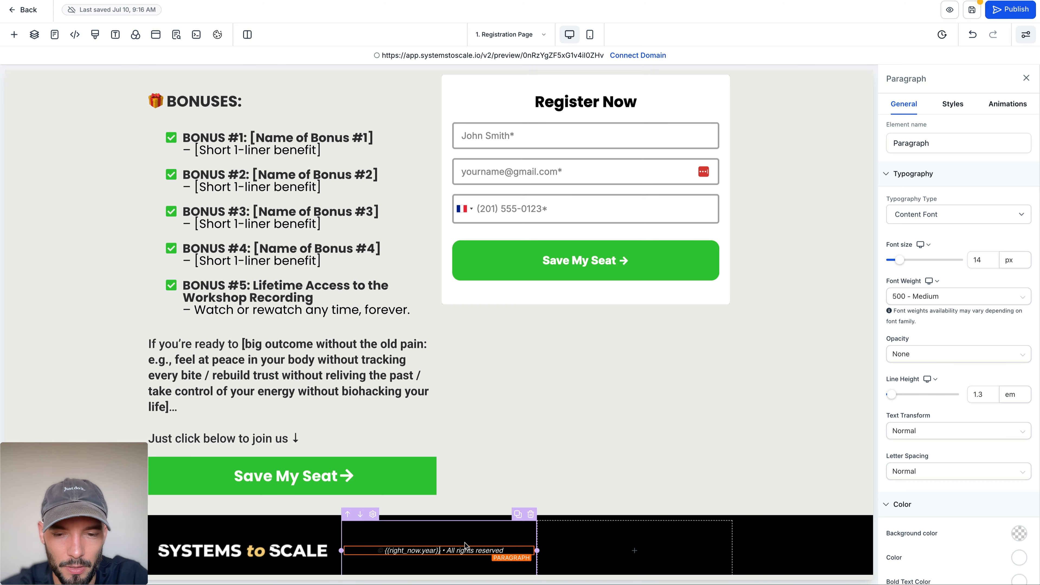
Step: Copy the Privacy Policy and Terms & Conditions text from the reference page's footer and add a paragraph to the funnel's third footer column
{"action": "scroll", "coordinate": [503, 537], "scroll_direction": "down", "scroll_amount": 1}
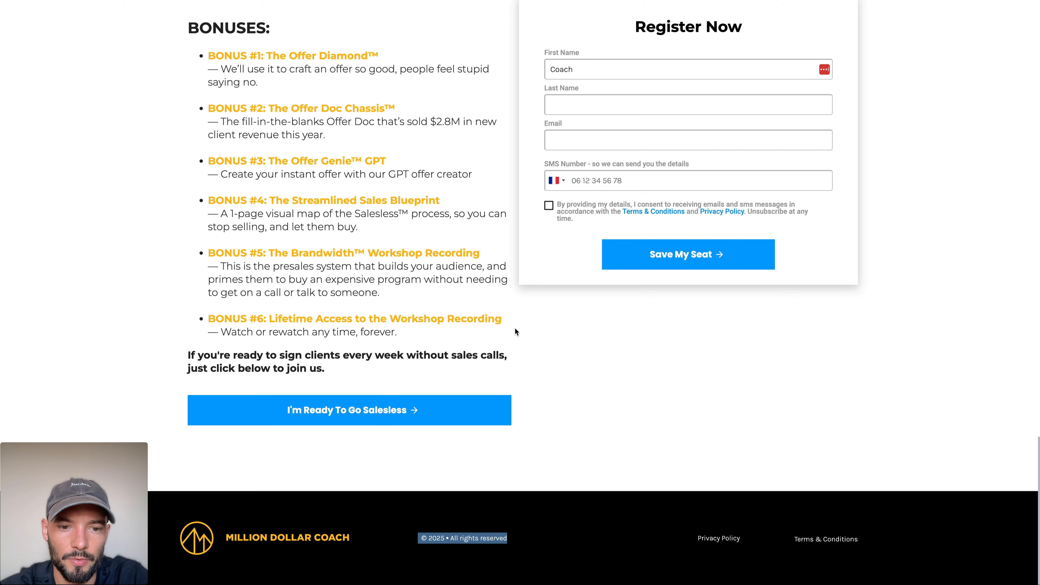
{"action": "left_click_drag", "start_coordinate": [664, 492], "coordinate": [911, 546]}
{"action": "key", "text": "super+c"}
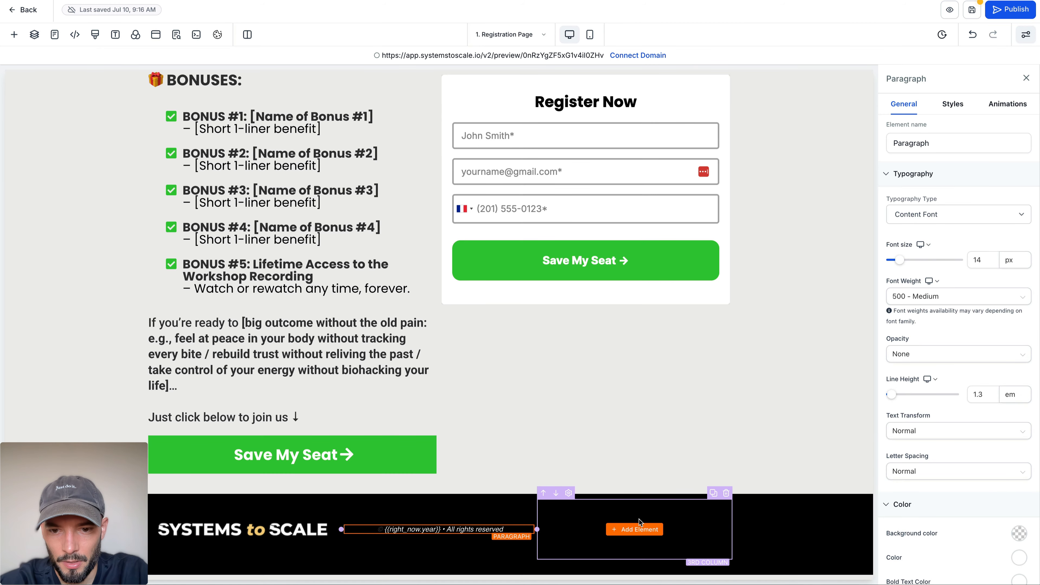
{"action": "left_click", "coordinate": [639, 522]}
{"action": "left_click", "coordinate": [638, 529]}
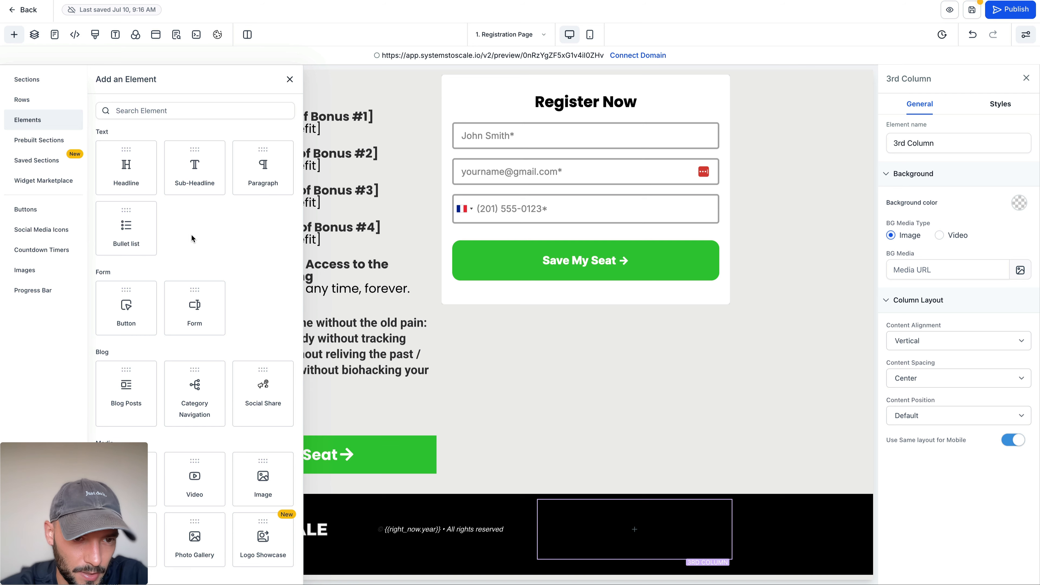
{"action": "left_click", "coordinate": [261, 170]}
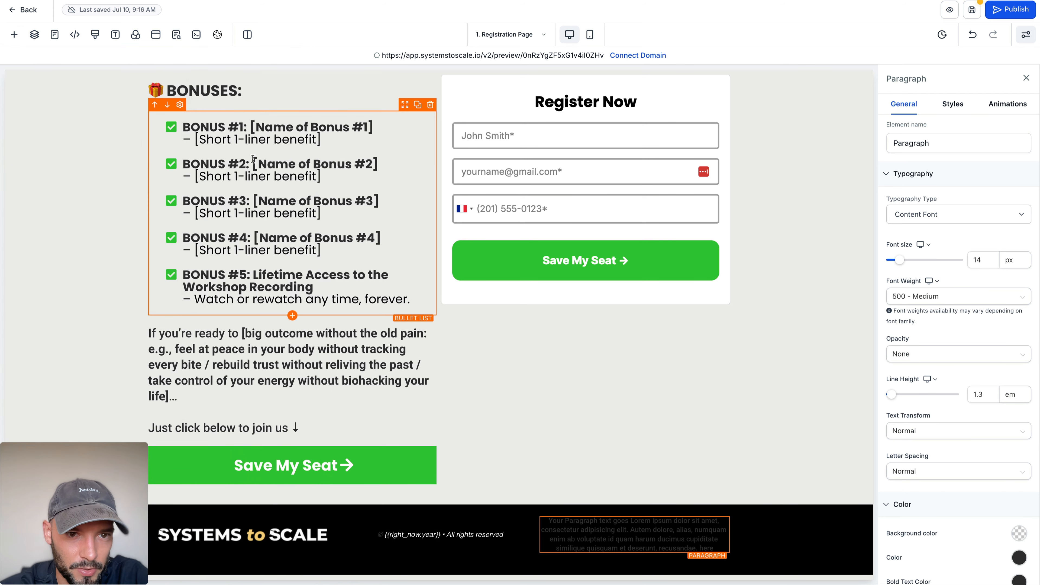
Step: Set the text colour of the third footer column's paragraph to white
{"action": "scroll", "coordinate": [985, 244], "scroll_direction": "down", "scroll_amount": 4}
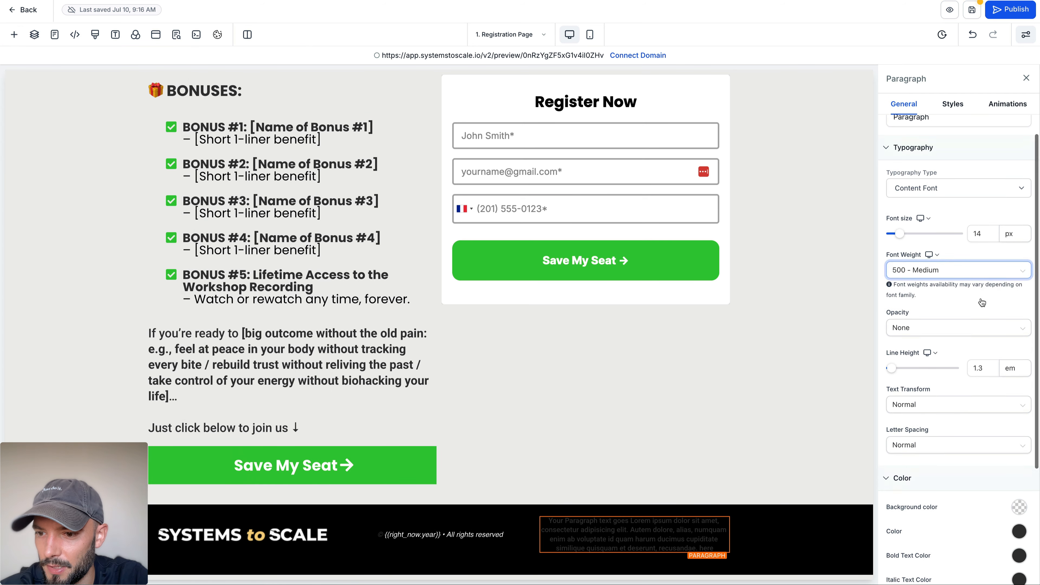
{"action": "left_click", "coordinate": [1019, 409]}
{"action": "left_click", "coordinate": [935, 434]}
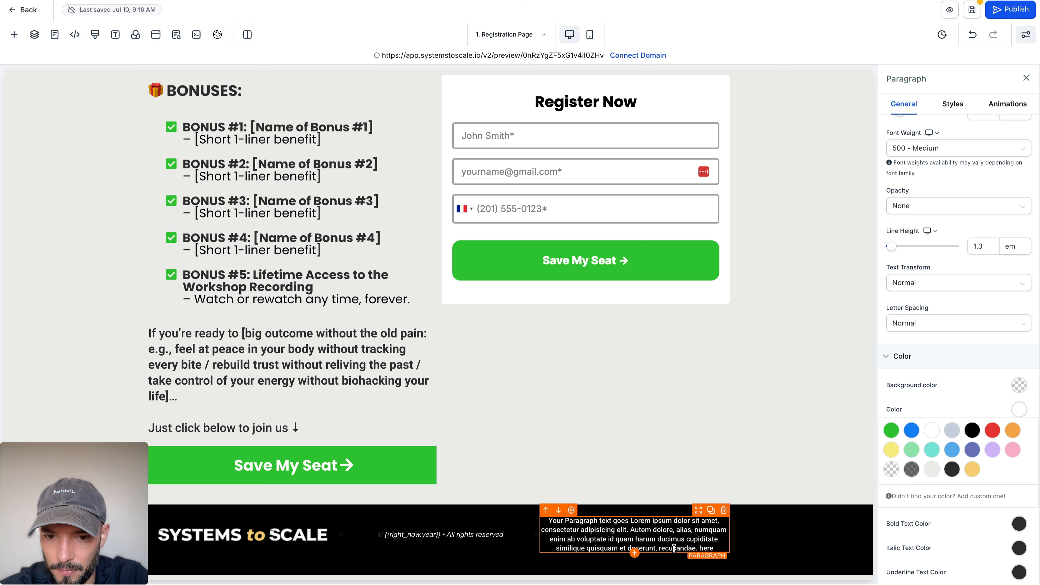
Step: Replace the placeholder paragraph with the copied text as one line, "Privacy Policy & Terms & Conditions", and clear its formatting
{"action": "triple_click", "coordinate": [614, 548]}
{"action": "key", "text": "super+v"}
{"action": "left_click", "coordinate": [674, 531]}
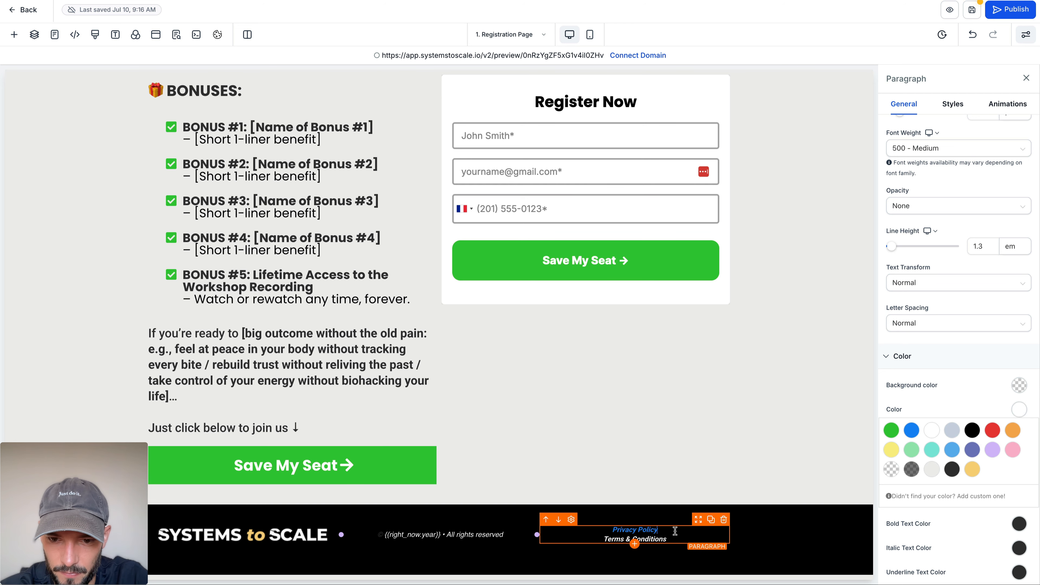
{"action": "key", "text": "Delete"}
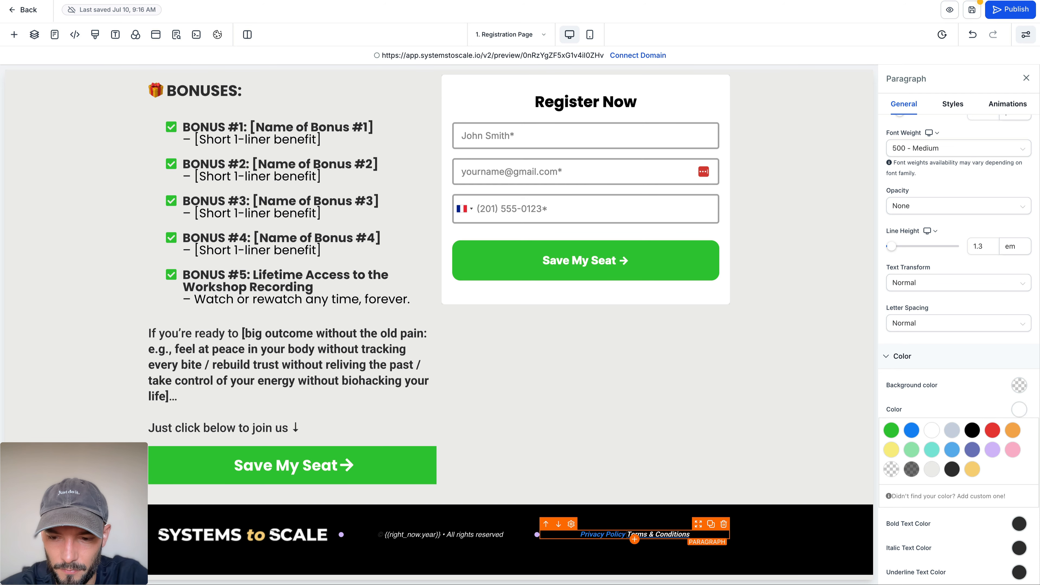
{"action": "type", "text": "&"}
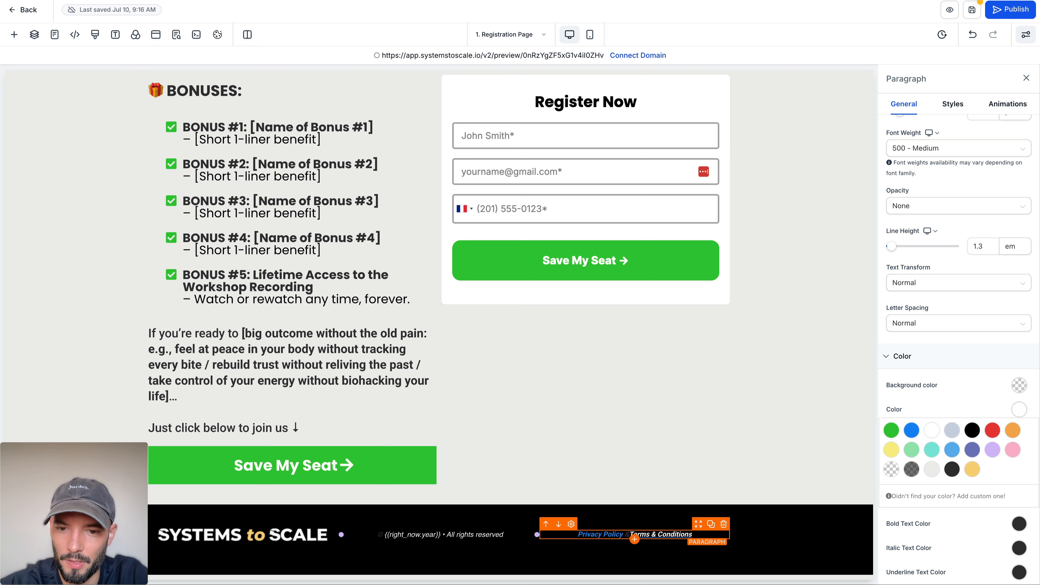
{"action": "triple_click", "coordinate": [613, 539]}
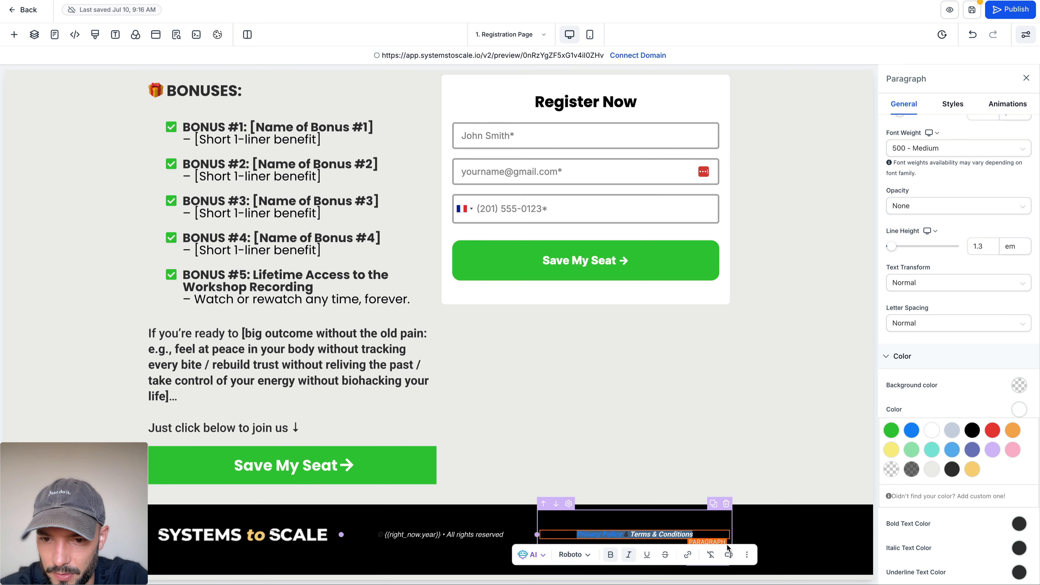
{"action": "left_click", "coordinate": [710, 555]}
Step: Clear the formatting of the footer's copyright line and make it bold
{"action": "left_click", "coordinate": [451, 537]}
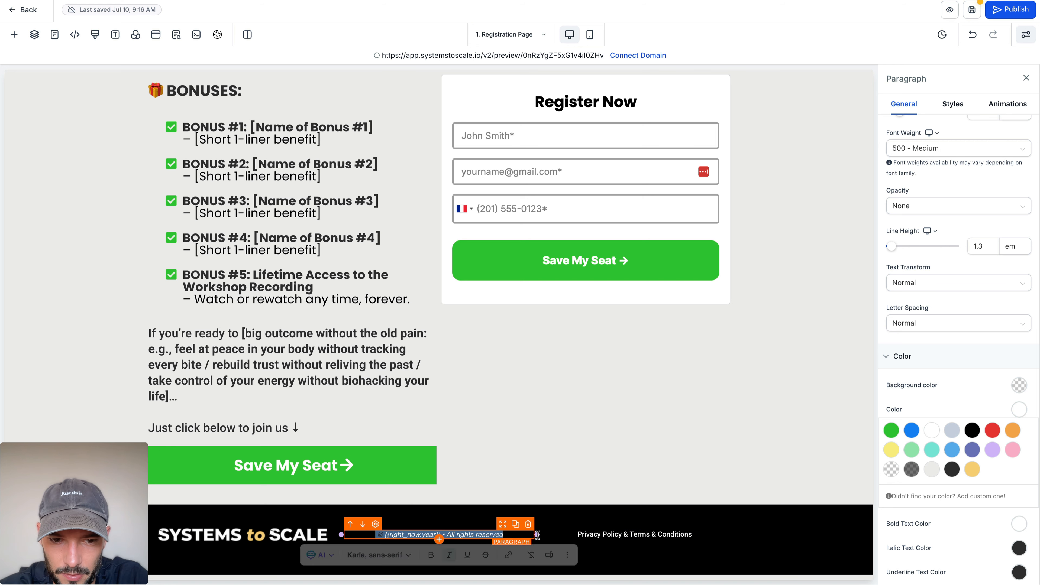
{"action": "triple_click", "coordinate": [452, 538]}
{"action": "left_click", "coordinate": [460, 518]}
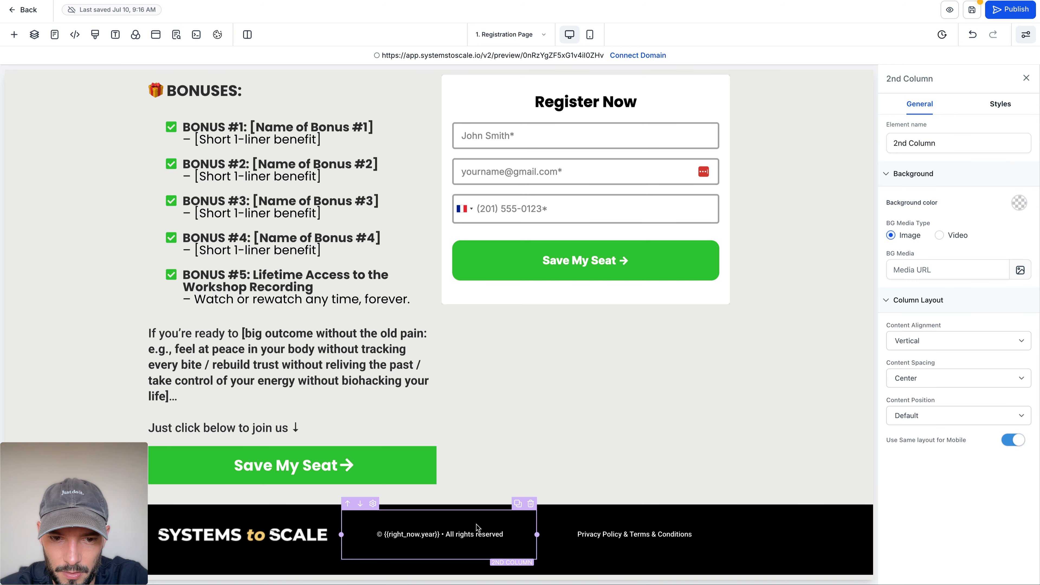
{"action": "left_click", "coordinate": [476, 533]}
{"action": "triple_click", "coordinate": [475, 532]}
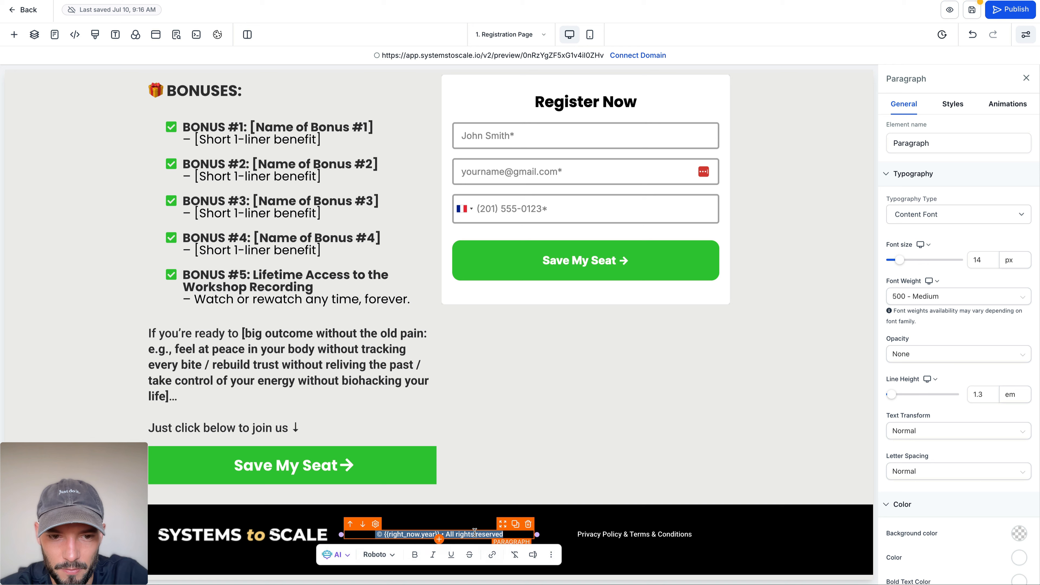
Step: Try to select only the words "Privacy Policy" in the third footer column's paragraph
{"action": "left_click", "coordinate": [605, 528]}
{"action": "left_click", "coordinate": [606, 533]}
{"action": "double_click", "coordinate": [606, 533]}
{"action": "scroll", "coordinate": [607, 550], "scroll_direction": "up", "scroll_amount": 1}
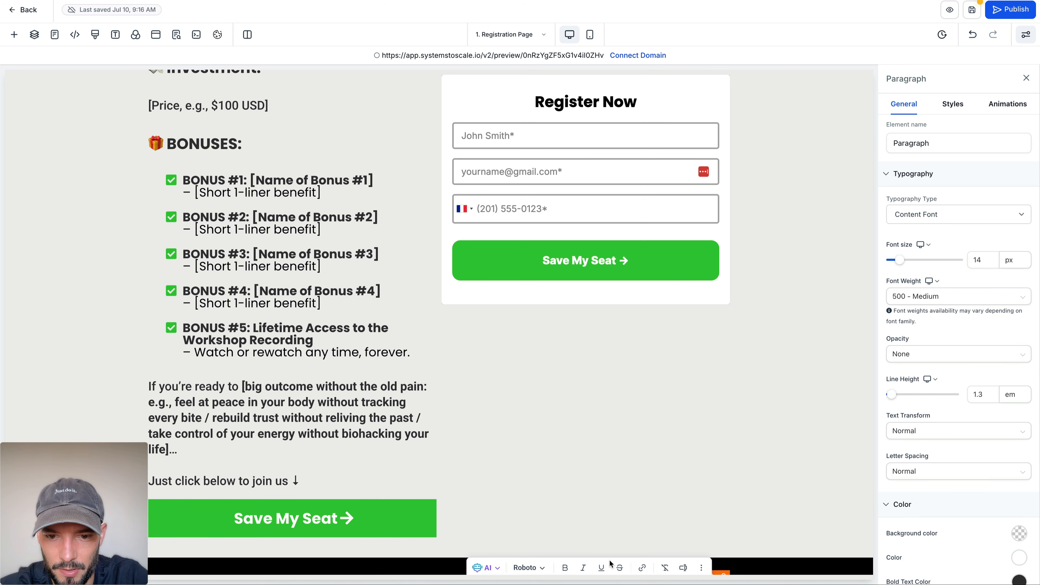
{"action": "scroll", "coordinate": [609, 565], "scroll_direction": "down", "scroll_amount": 1}
{"action": "left_click", "coordinate": [609, 571]}
{"action": "scroll", "coordinate": [606, 513], "scroll_direction": "down", "scroll_amount": 2}
{"action": "triple_click", "coordinate": [601, 537]}
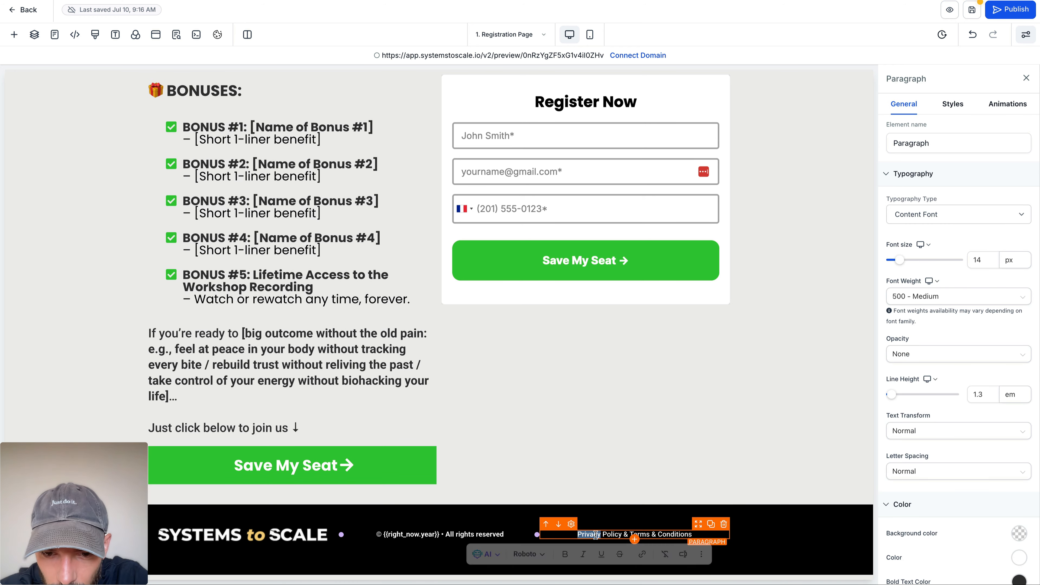
{"action": "scroll", "coordinate": [607, 541], "scroll_direction": "up", "scroll_amount": 2}
{"action": "scroll", "coordinate": [606, 541], "scroll_direction": "down", "scroll_amount": 2}
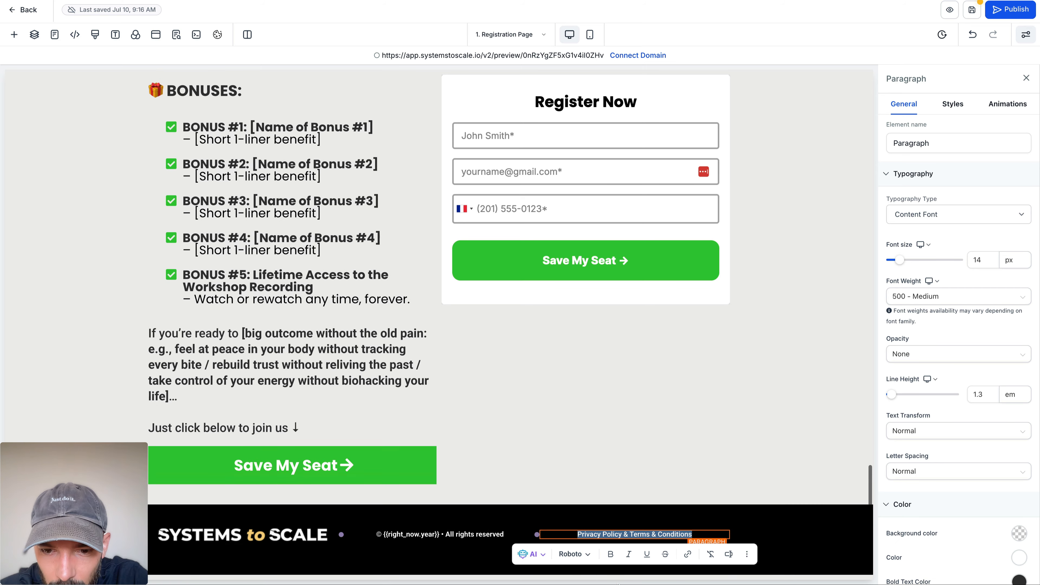
{"action": "left_click", "coordinate": [620, 536]}
{"action": "left_click_drag", "start_coordinate": [622, 535], "coordinate": [590, 549]}
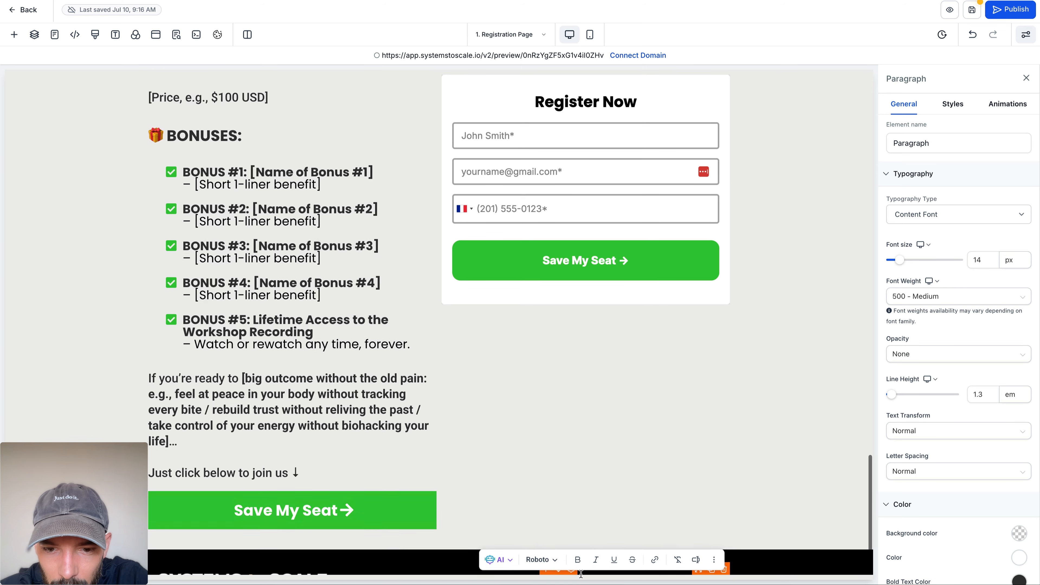
{"action": "left_click", "coordinate": [595, 533]}
{"action": "scroll", "coordinate": [603, 500], "scroll_direction": "down", "scroll_amount": 1}
{"action": "left_click", "coordinate": [605, 537]}
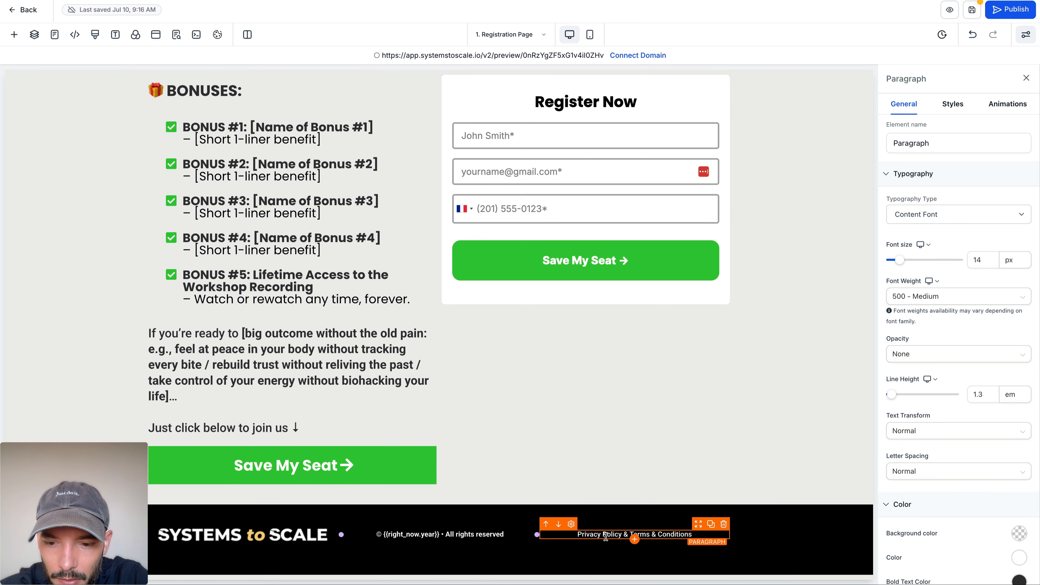
Step: Link the footer's "Privacy Policy" words to /privacy, opening in a new window
{"action": "key", "text": "ctrl+minus"}
{"action": "left_click", "coordinate": [573, 547]}
{"action": "scroll", "coordinate": [588, 546], "scroll_direction": "up", "scroll_amount": 1}
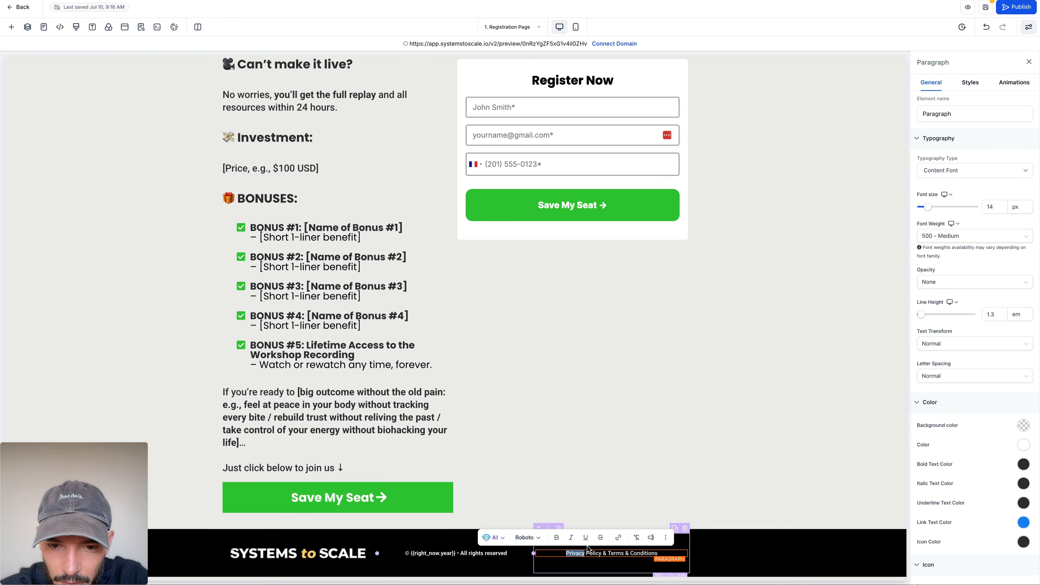
{"action": "scroll", "coordinate": [597, 485], "scroll_direction": "down", "scroll_amount": 1}
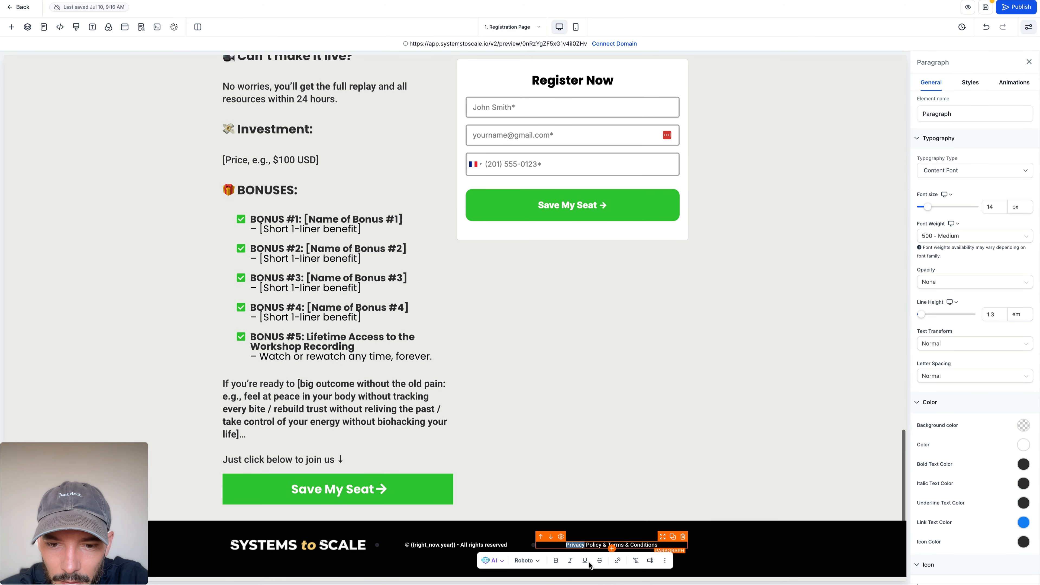
{"action": "scroll", "coordinate": [601, 546], "scroll_direction": "up", "scroll_amount": 1}
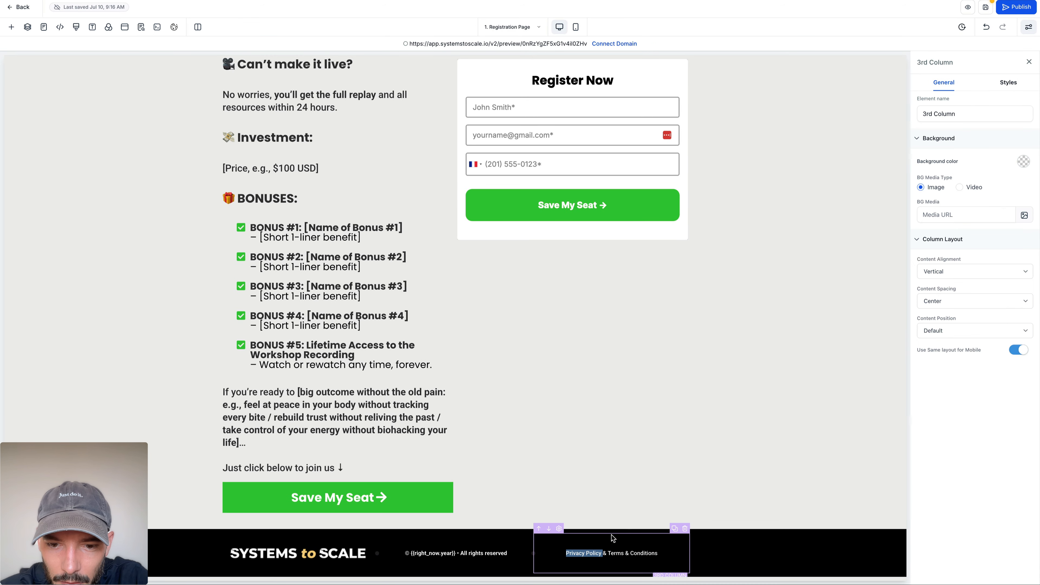
{"action": "left_click", "coordinate": [600, 554]}
{"action": "left_click_drag", "start_coordinate": [600, 554], "coordinate": [569, 554]}
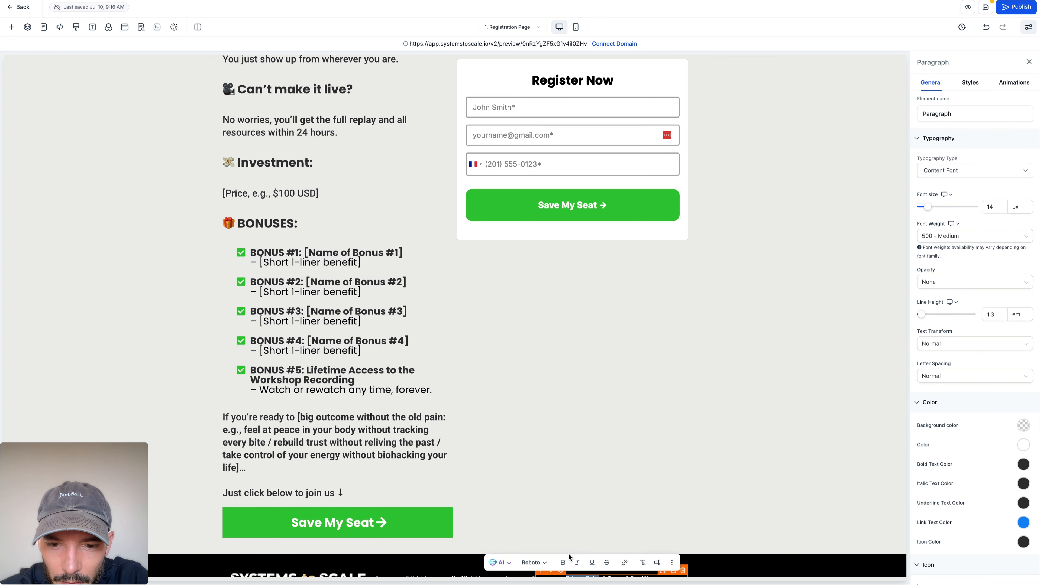
{"action": "scroll", "coordinate": [569, 555], "scroll_direction": "down", "scroll_amount": 1}
{"action": "key", "text": "shift+Right"}
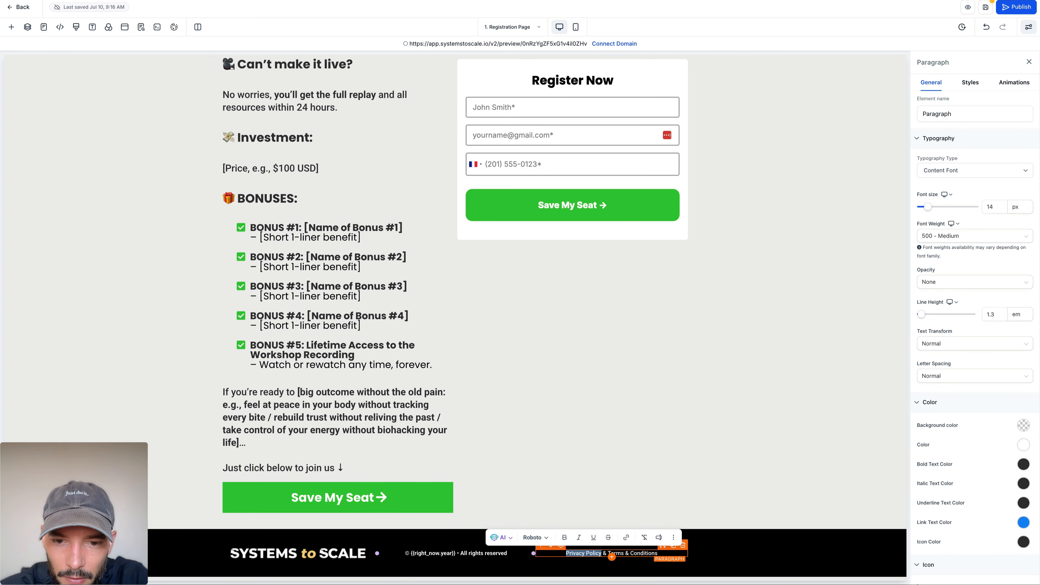
{"action": "left_click", "coordinate": [627, 538]}
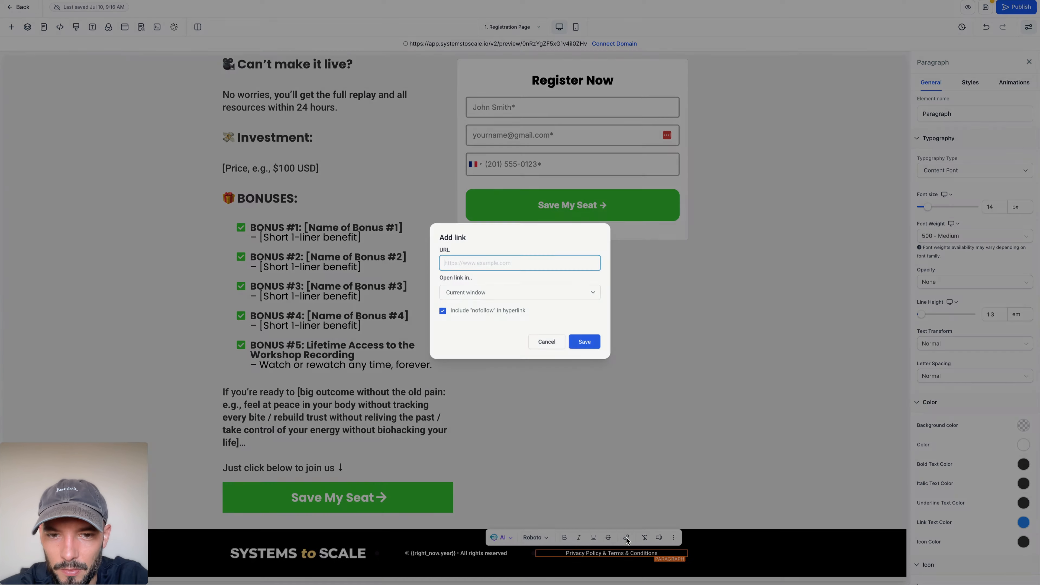
{"action": "type", "text": "/privacy"}
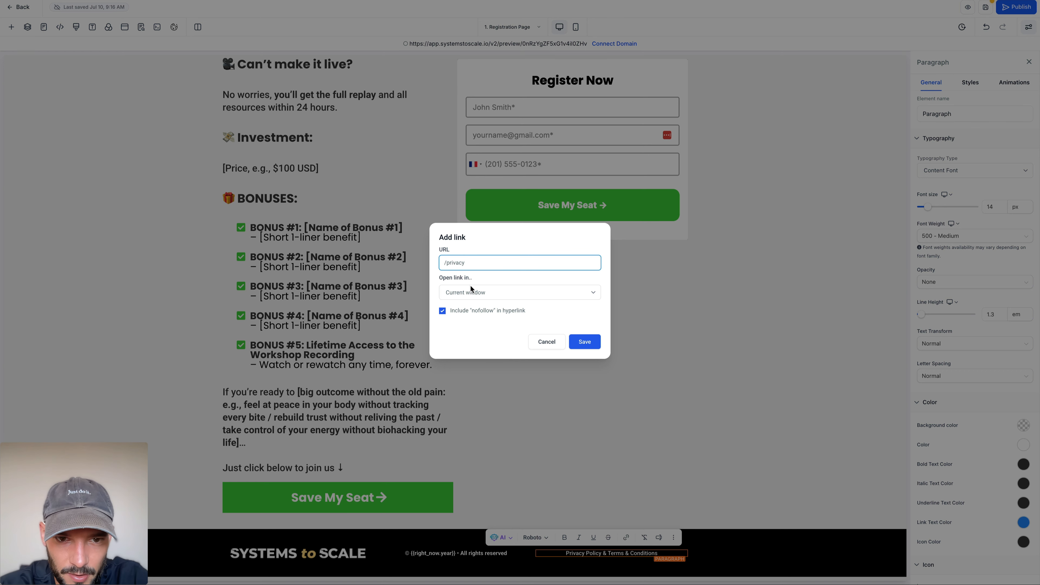
{"action": "left_click", "coordinate": [472, 291]}
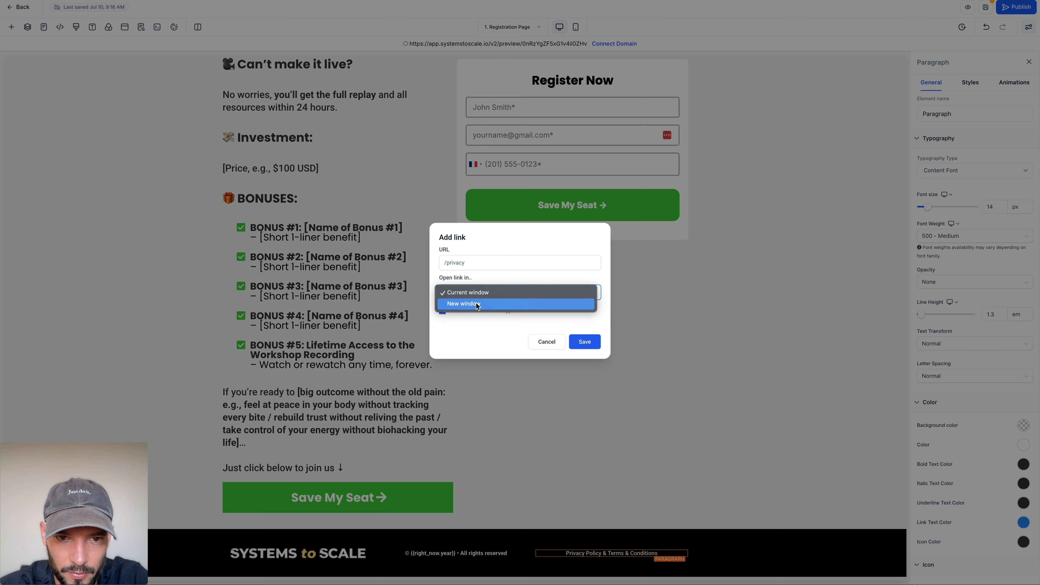
{"action": "left_click", "coordinate": [478, 307]}
{"action": "left_click", "coordinate": [584, 342]}
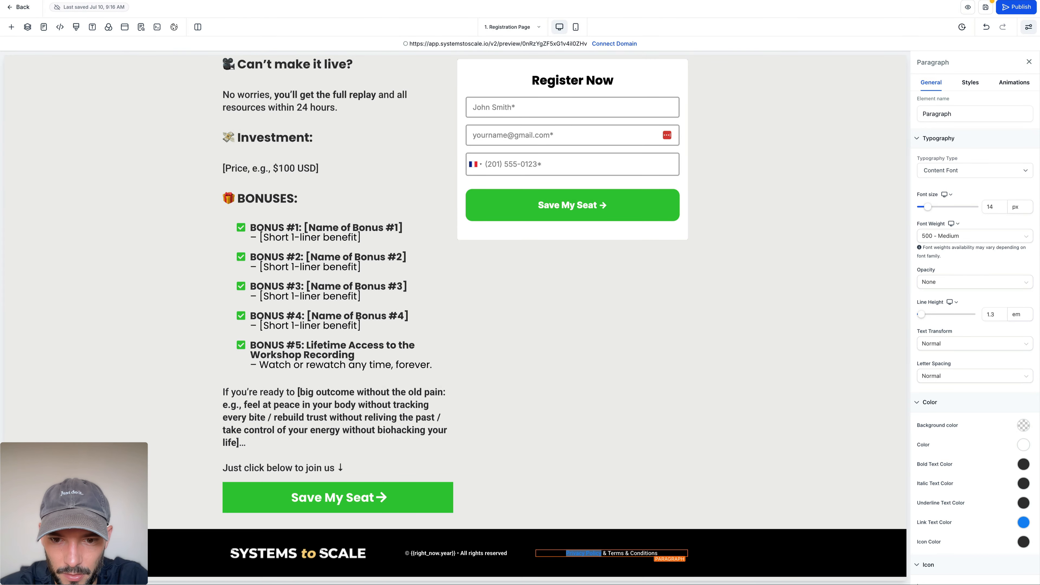
Step: Link the footer's "Terms & Conditions" words to /terms, opening in a new window
{"action": "left_click", "coordinate": [656, 553]}
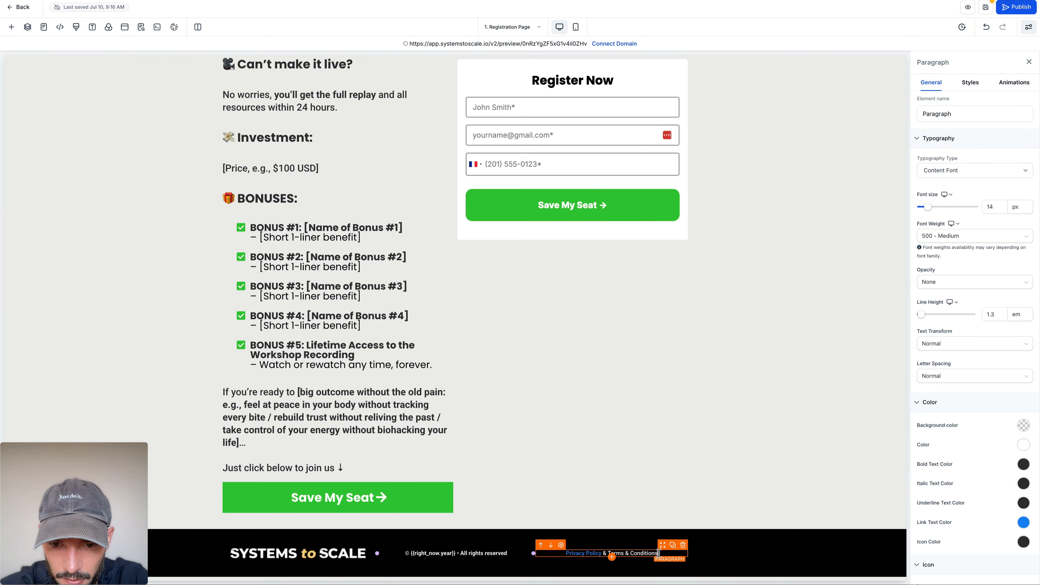
{"action": "left_click_drag", "start_coordinate": [608, 551], "coordinate": [657, 553]}
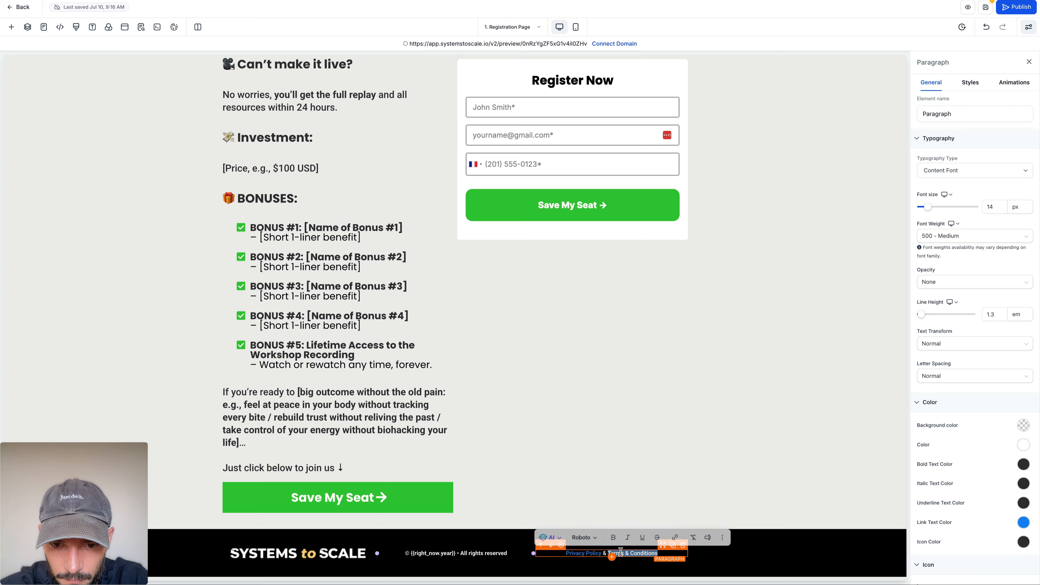
{"action": "left_click", "coordinate": [674, 538]}
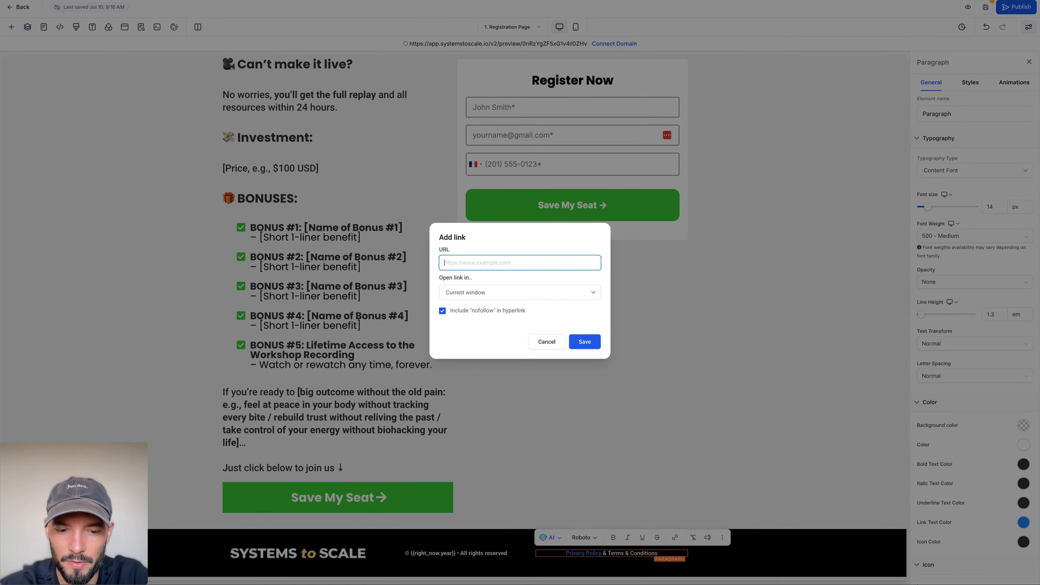
{"action": "type", "text": "/terms"}
{"action": "left_click", "coordinate": [561, 298]}
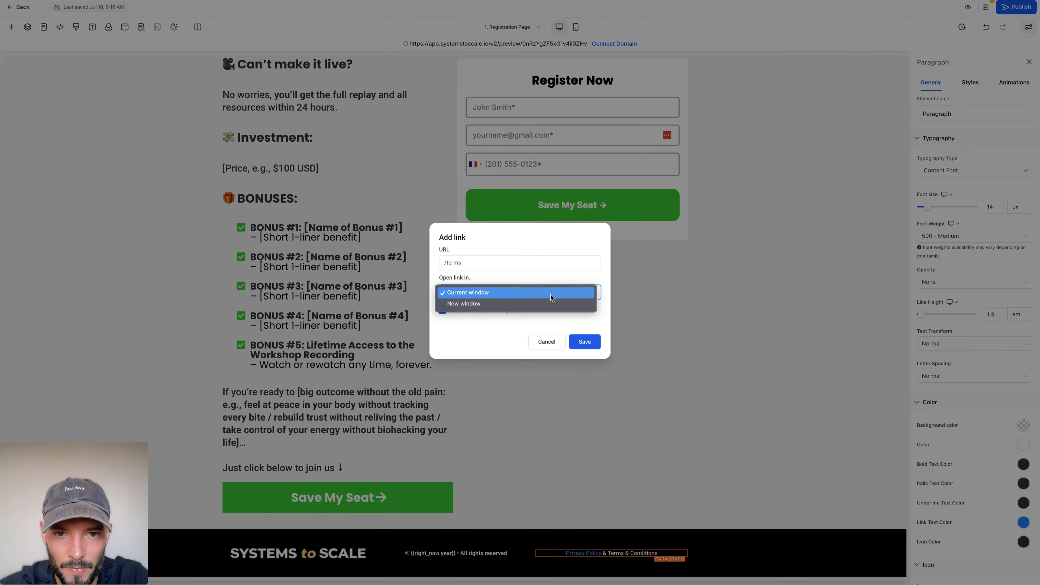
{"action": "left_click", "coordinate": [548, 303]}
{"action": "left_click", "coordinate": [584, 342]}
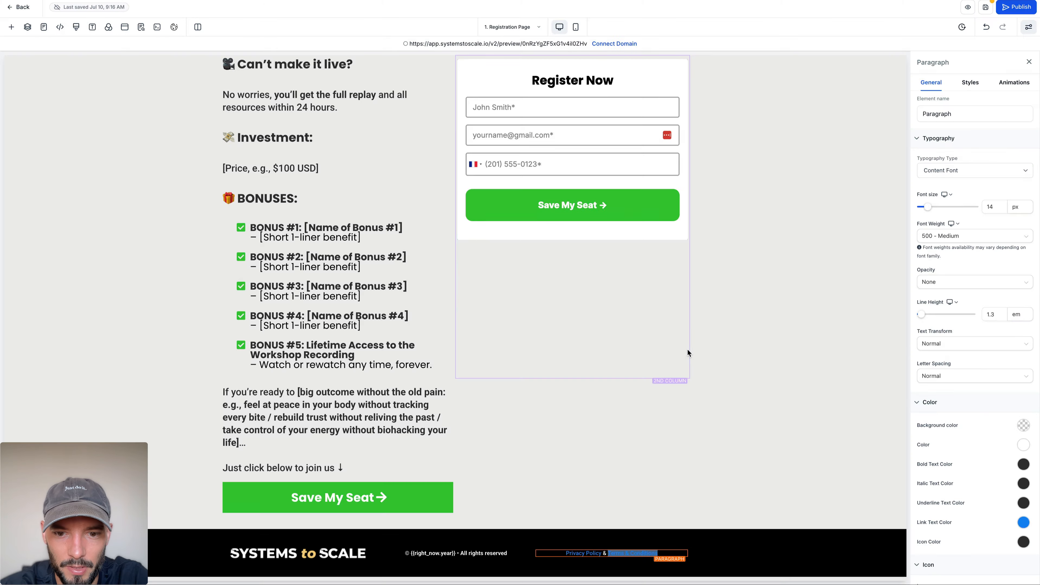
{"action": "left_click", "coordinate": [746, 343]}
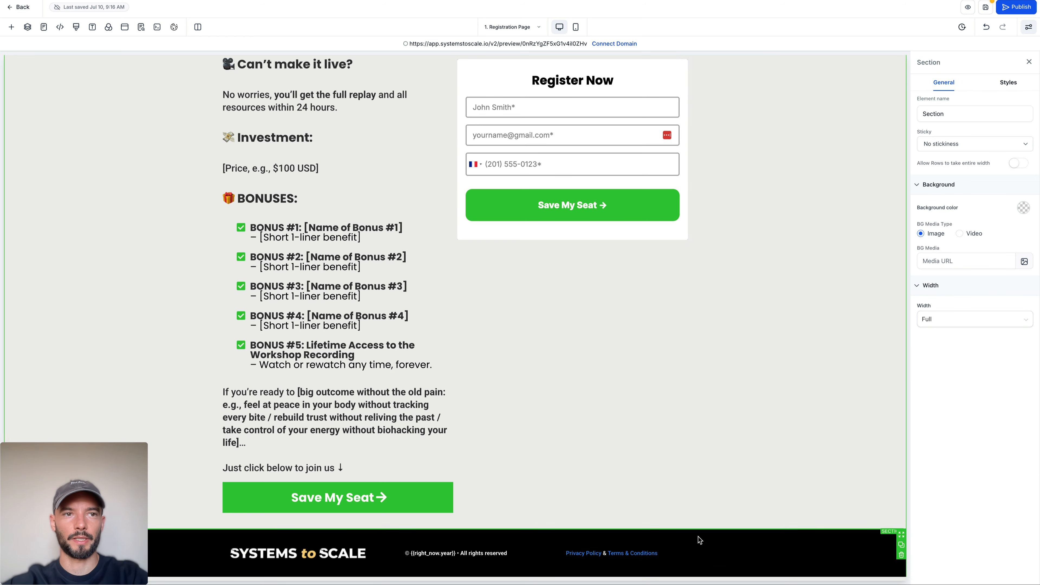
Step: Set the page's global link color to white in the typography settings and save the page
{"action": "left_click", "coordinate": [93, 27]}
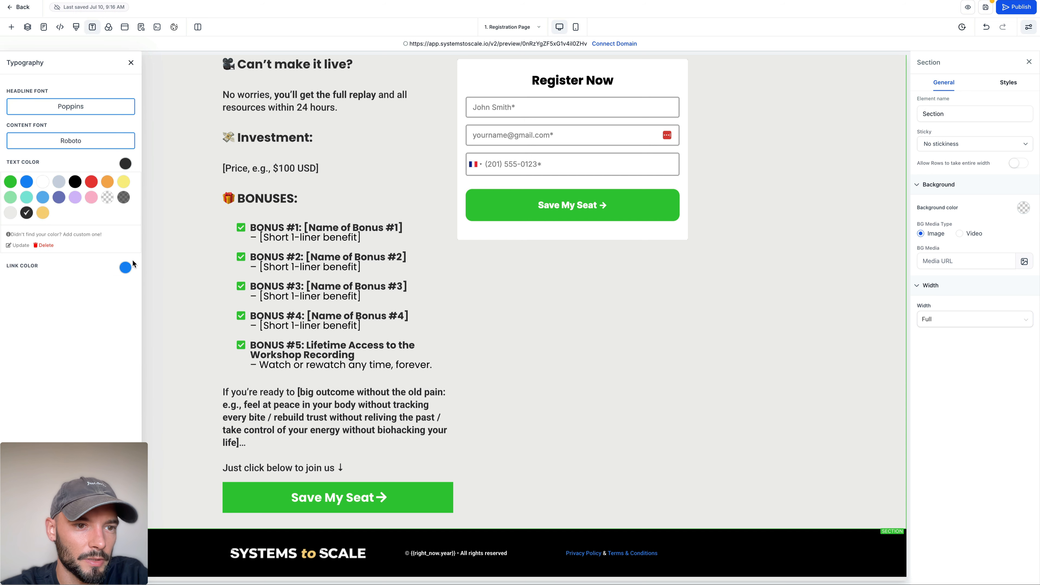
{"action": "left_click", "coordinate": [125, 267]}
{"action": "left_click", "coordinate": [45, 288]}
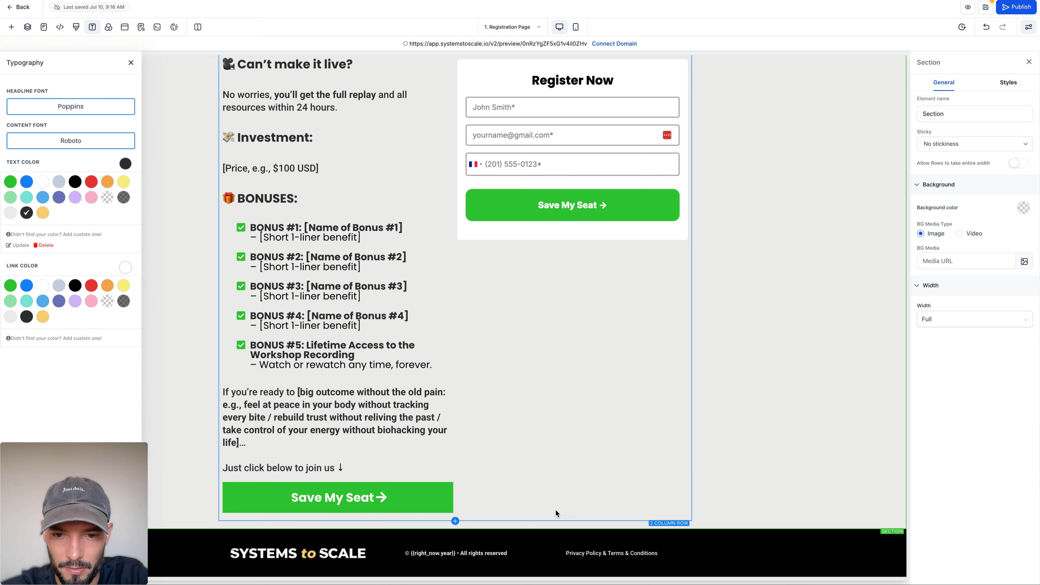
{"action": "left_click", "coordinate": [136, 65]}
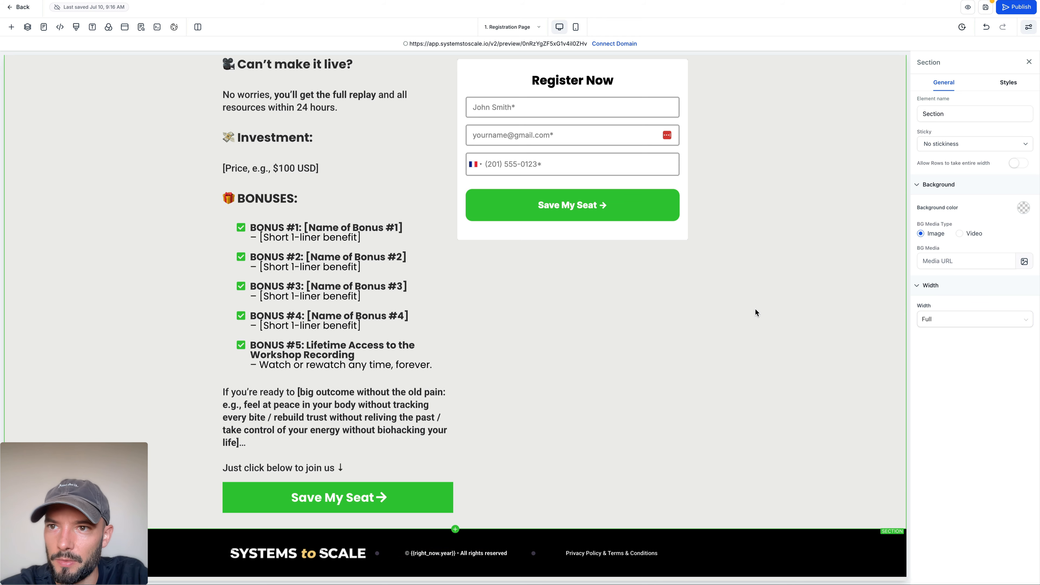
{"action": "left_click", "coordinate": [987, 11]}
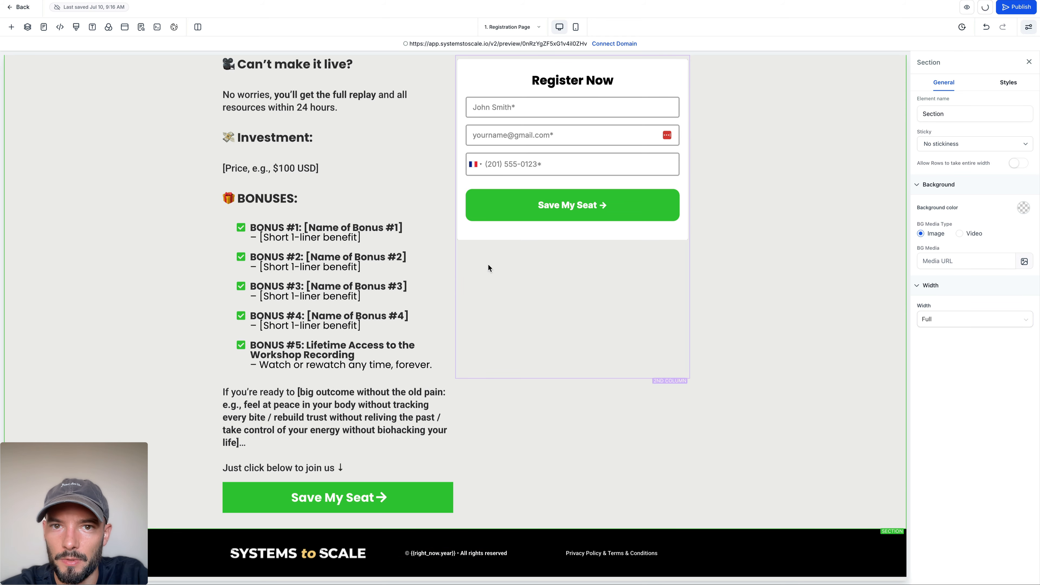
Step: Set the Register Now form's redirect action to go to the next step and save the page
{"action": "scroll", "coordinate": [354, 301], "scroll_direction": "up", "scroll_amount": 15}
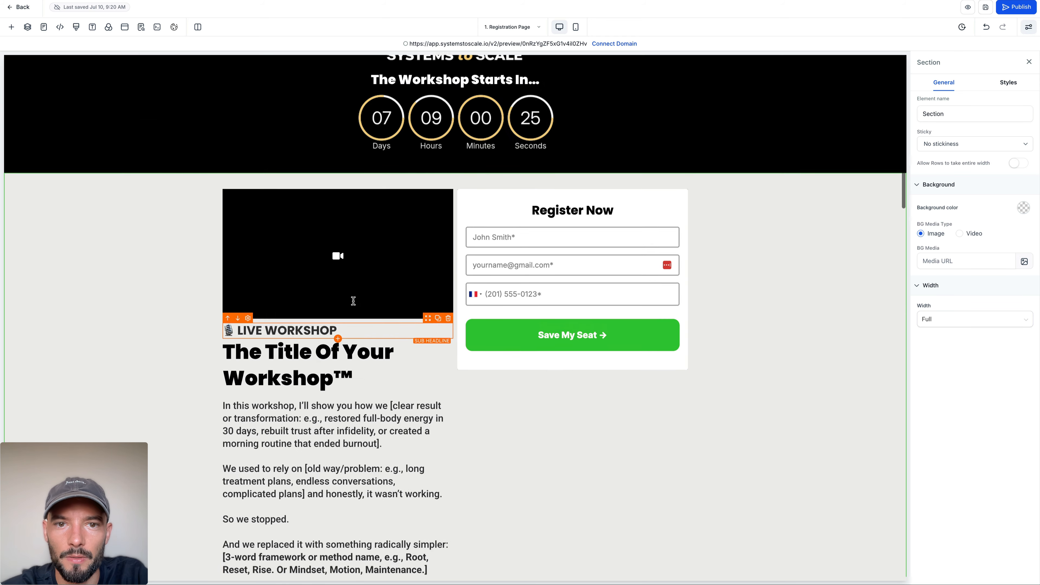
{"action": "left_click", "coordinate": [615, 251]}
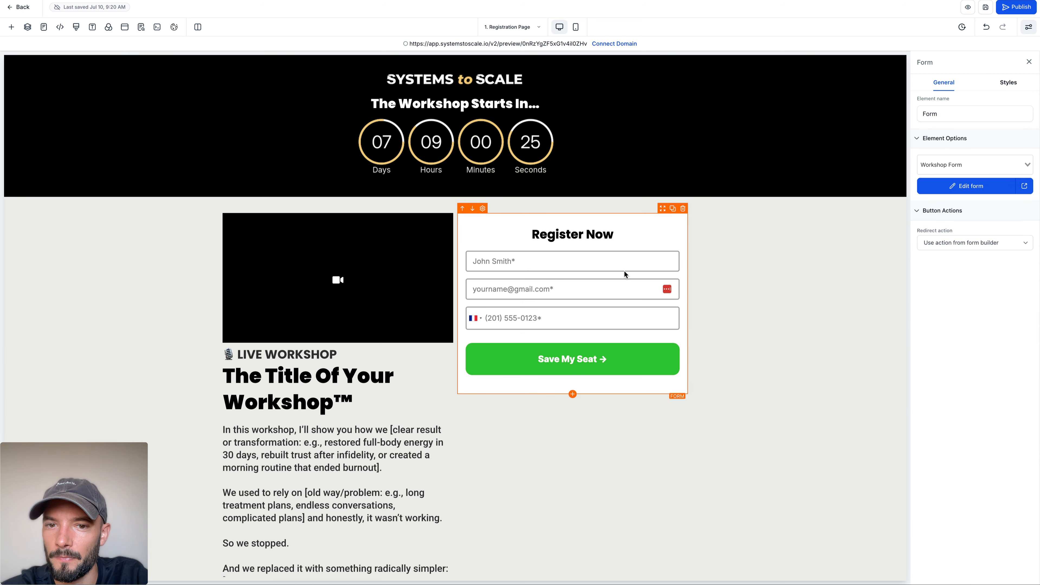
{"action": "left_click", "coordinate": [963, 241]}
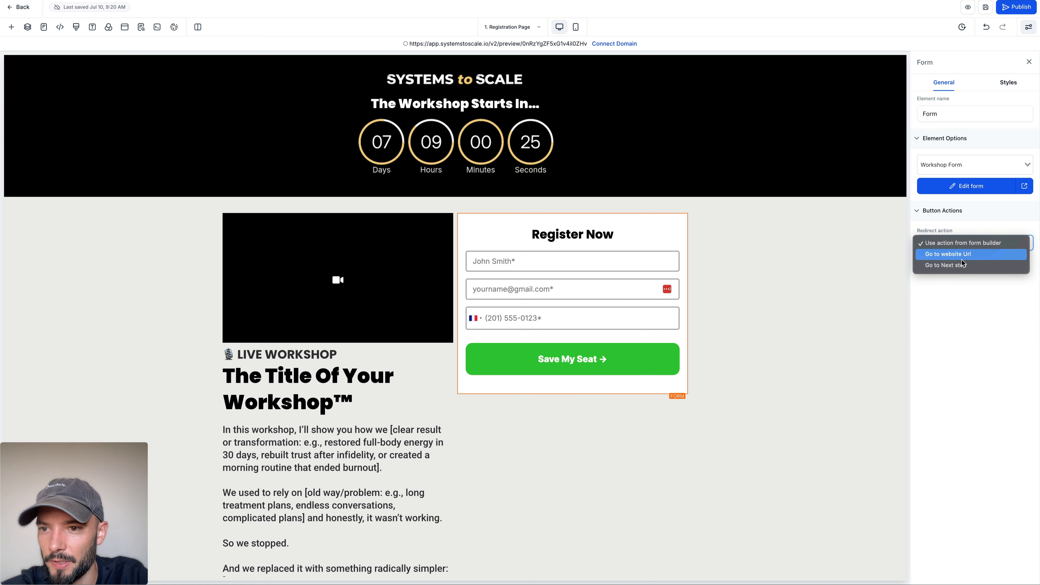
{"action": "left_click", "coordinate": [965, 269]}
{"action": "left_click", "coordinate": [831, 245]}
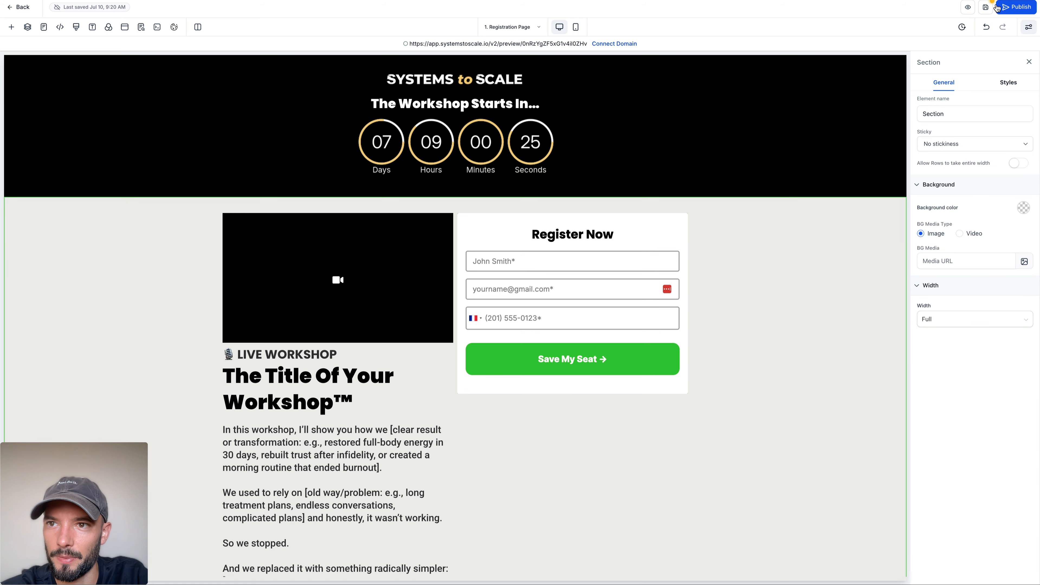
{"action": "left_click", "coordinate": [984, 8]}
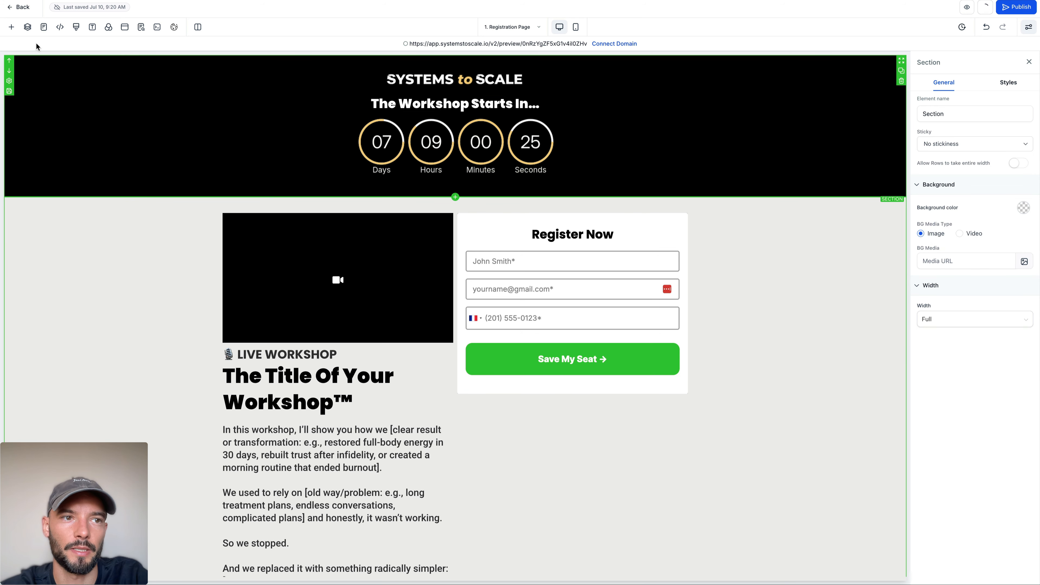
Step: Leave the page editor and clone the Registration Page step within the current funnel
{"action": "left_click", "coordinate": [22, 9]}
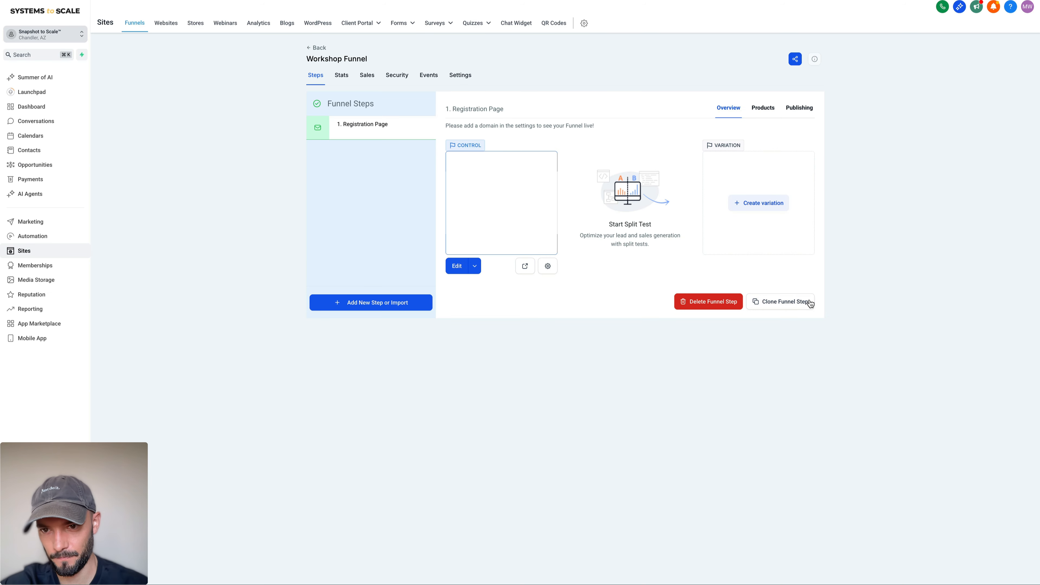
{"action": "left_click", "coordinate": [795, 306]}
{"action": "left_click", "coordinate": [545, 286]}
{"action": "left_click", "coordinate": [494, 295]}
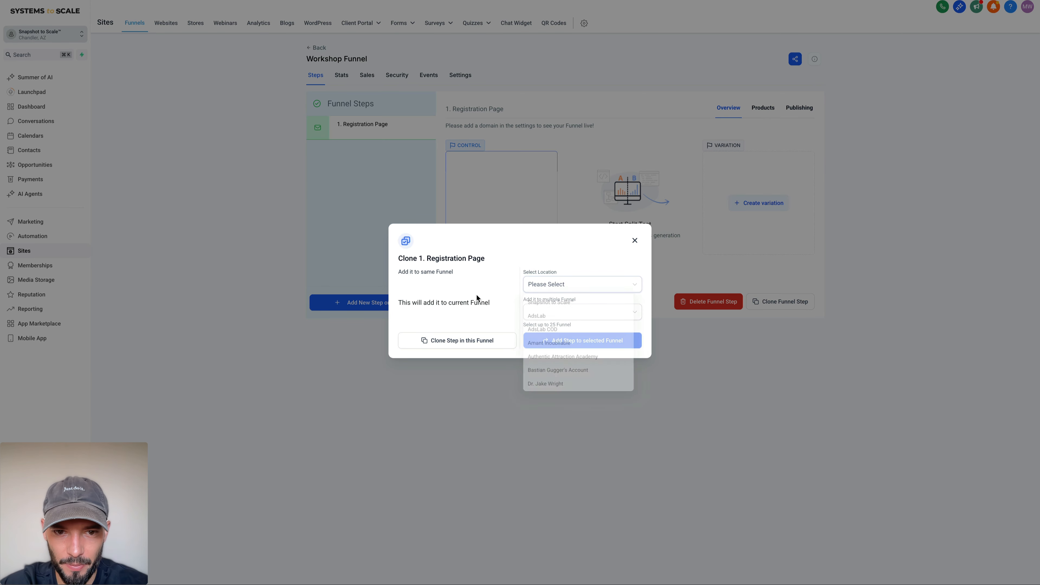
{"action": "left_click", "coordinate": [471, 340]}
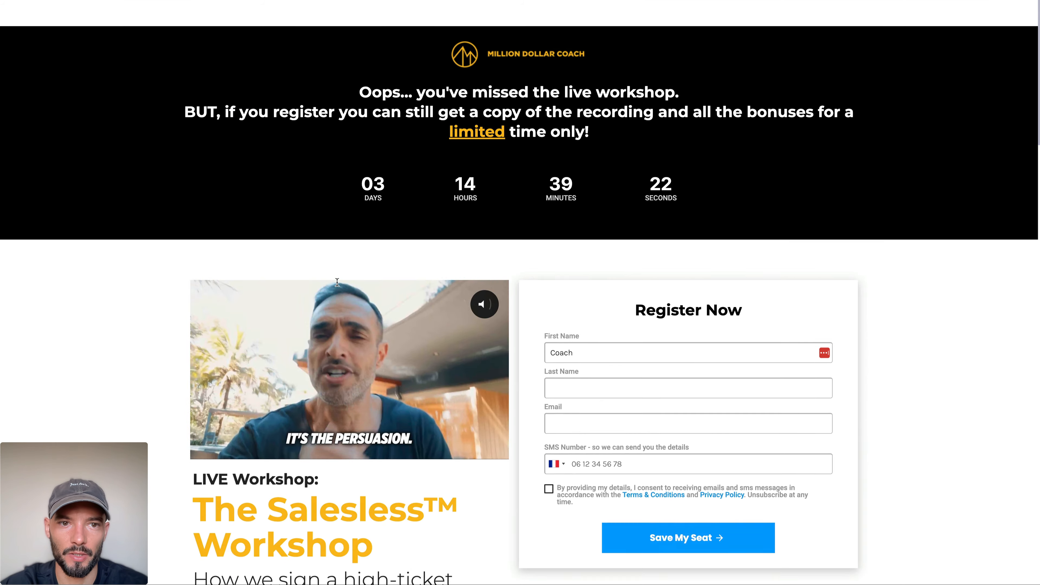
Step: Switch to the Million Dollar Coach reference pages and examine the checkout page's layout down to its footer
{"action": "scroll", "coordinate": [520, 292], "scroll_direction": "down", "scroll_amount": 1}
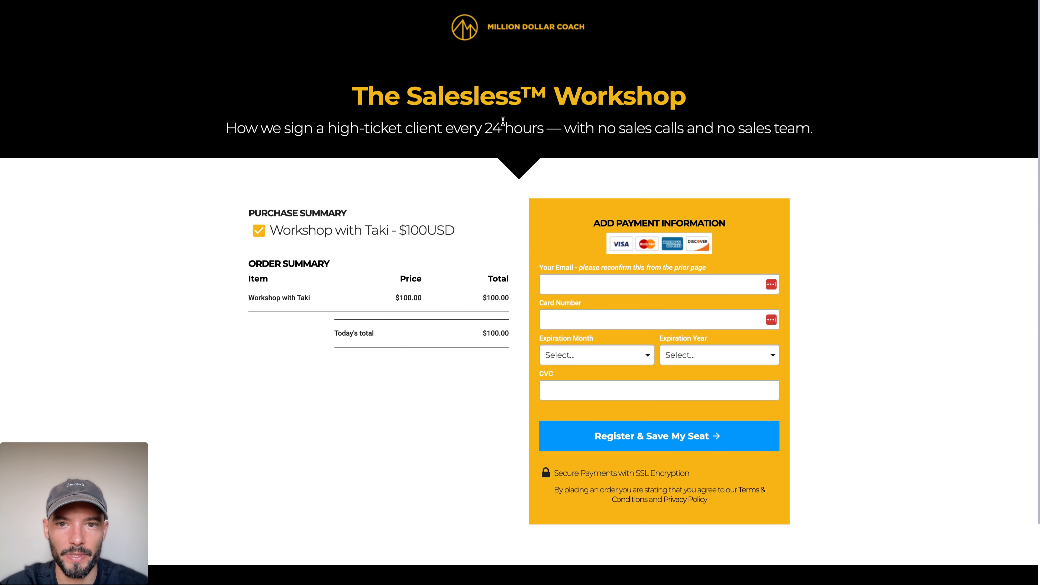
{"action": "scroll", "coordinate": [373, 213], "scroll_direction": "down", "scroll_amount": 2}
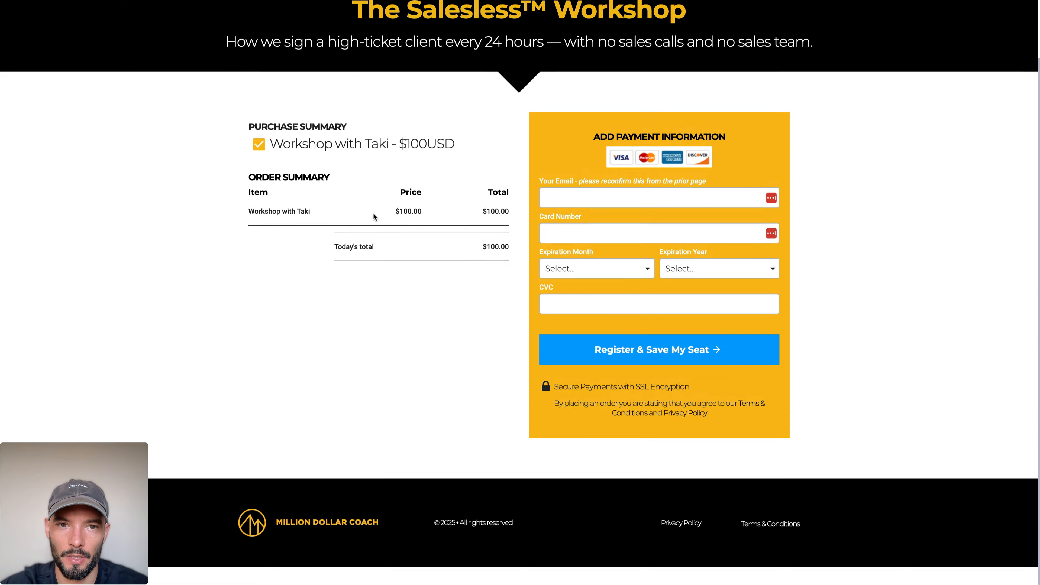
{"action": "scroll", "coordinate": [374, 214], "scroll_direction": "up", "scroll_amount": 2}
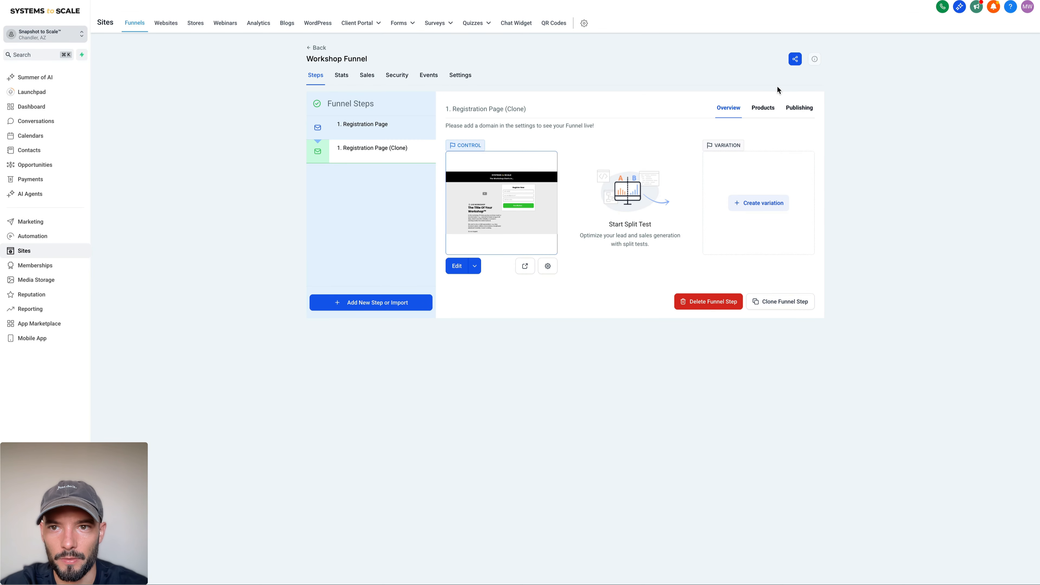
Step: Back in the Workshop Funnel, change the cloned step's name to "2. Checkout Page" in its publishing settings
{"action": "left_click", "coordinate": [797, 108]}
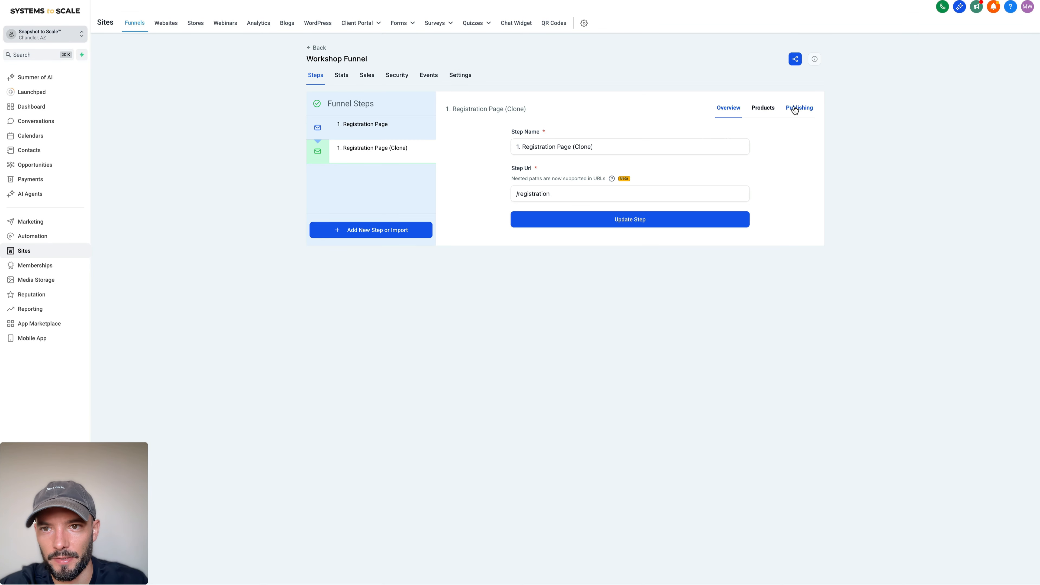
{"action": "left_click", "coordinate": [518, 147]}
{"action": "key", "text": "BackSpace"}
{"action": "type", "text": "2"}
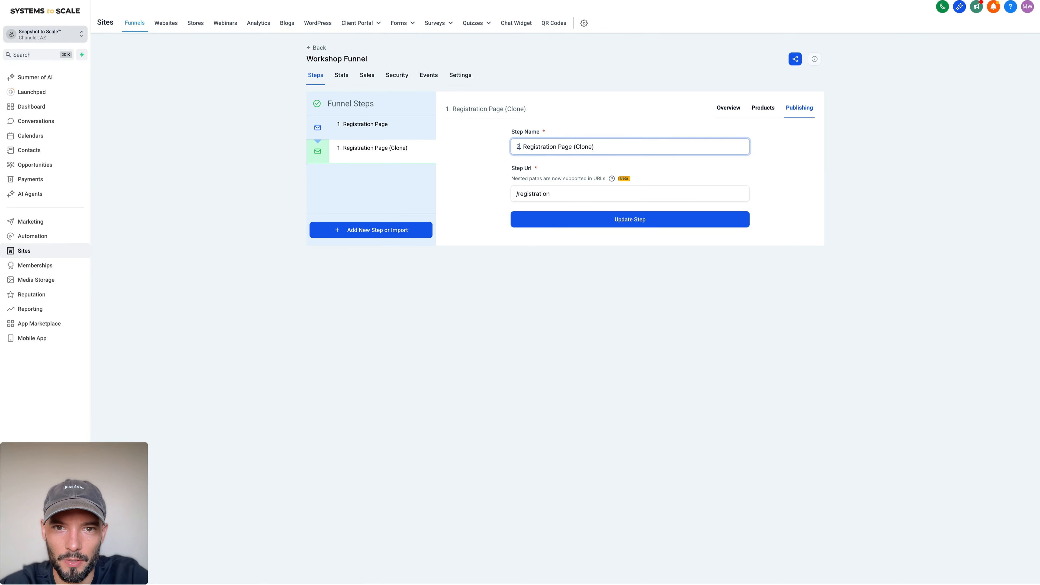
{"action": "double_click", "coordinate": [536, 146]}
{"action": "type", "text": "Checl"}
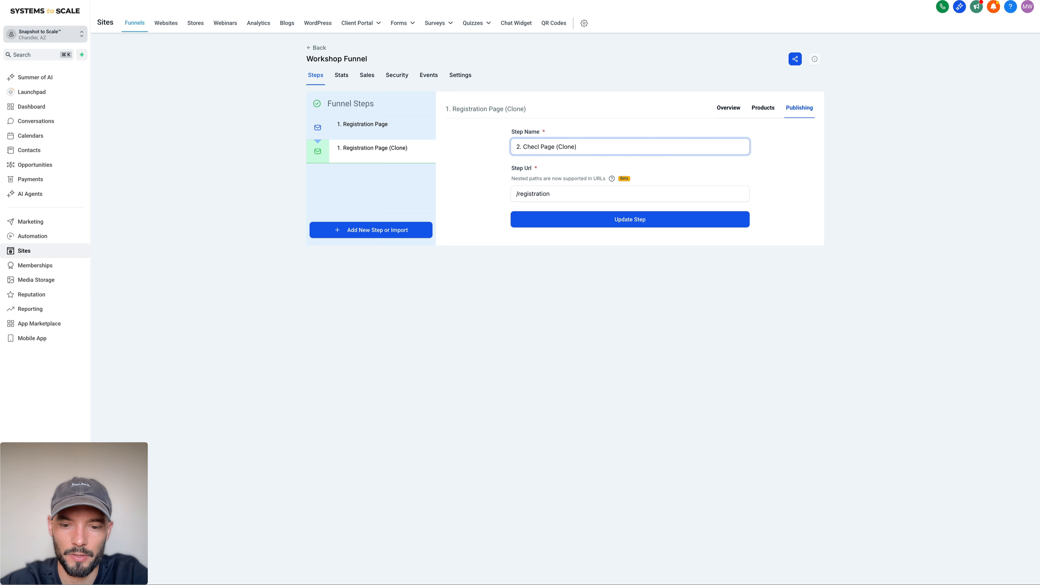
{"action": "key", "text": "BackSpace"}
{"action": "type", "text": "kout"}
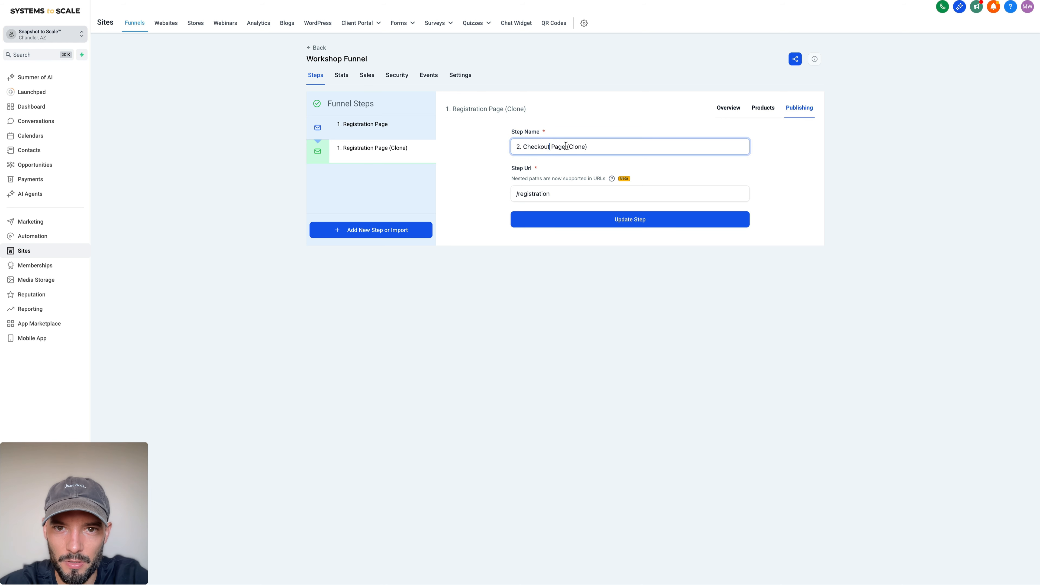
{"action": "left_click_drag", "start_coordinate": [566, 146], "coordinate": [589, 147]}
{"action": "key", "text": "BackSpace"}
Step: Set the cloned step's URL to /checkout and update the step
{"action": "double_click", "coordinate": [532, 194]}
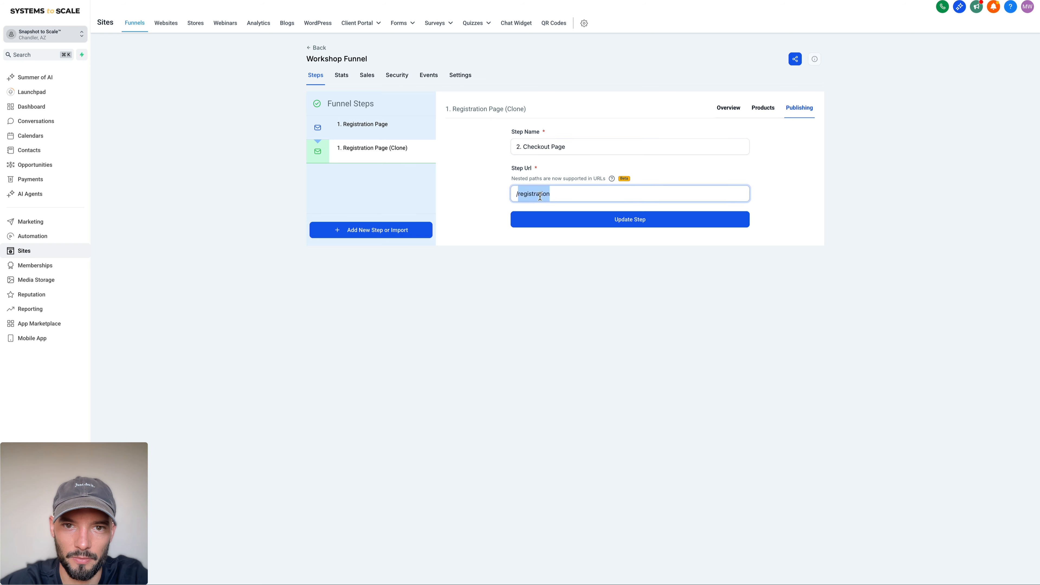
{"action": "type", "text": "checkout"}
{"action": "left_click", "coordinate": [558, 220]}
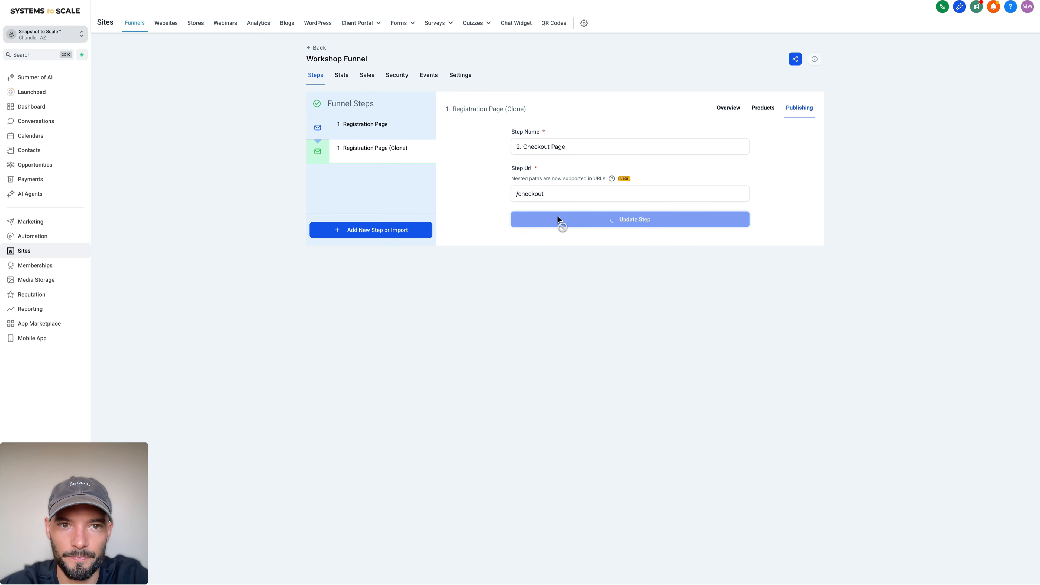
Step: Check the Registration Page's path in its page details and close them without changes
{"action": "left_click", "coordinate": [368, 124]}
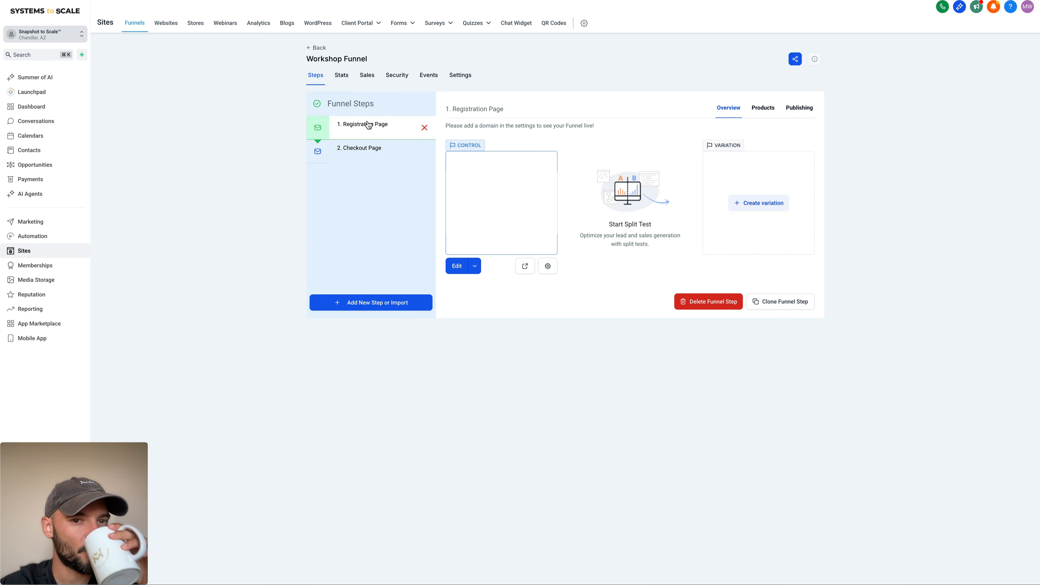
{"action": "left_click", "coordinate": [554, 266]}
{"action": "left_click_drag", "start_coordinate": [433, 325], "coordinate": [496, 326]}
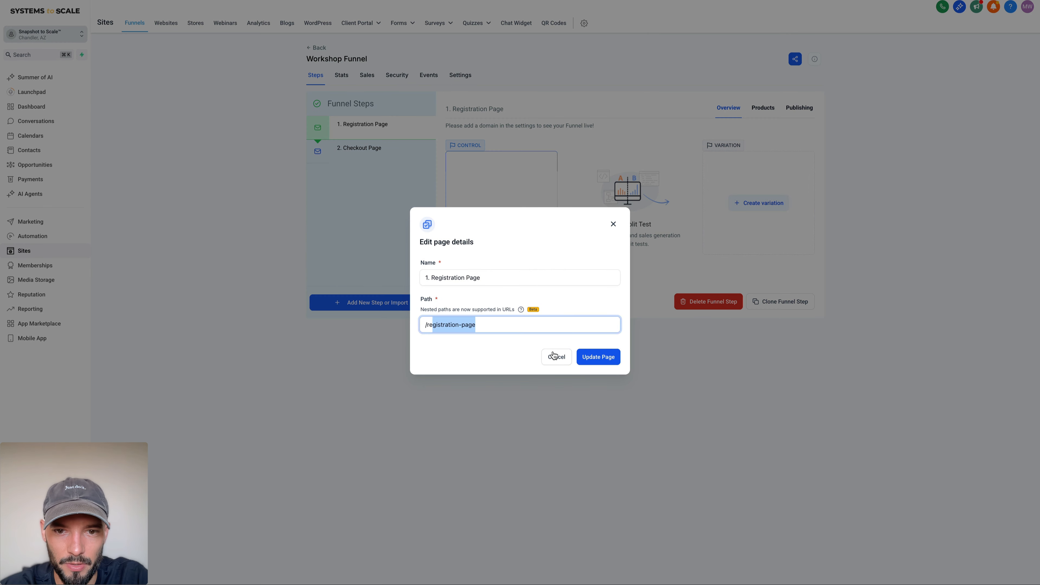
{"action": "left_click", "coordinate": [553, 355]}
Step: Change the Checkout Page's path to /checkout-page in its page details and update the page
{"action": "left_click", "coordinate": [400, 157]}
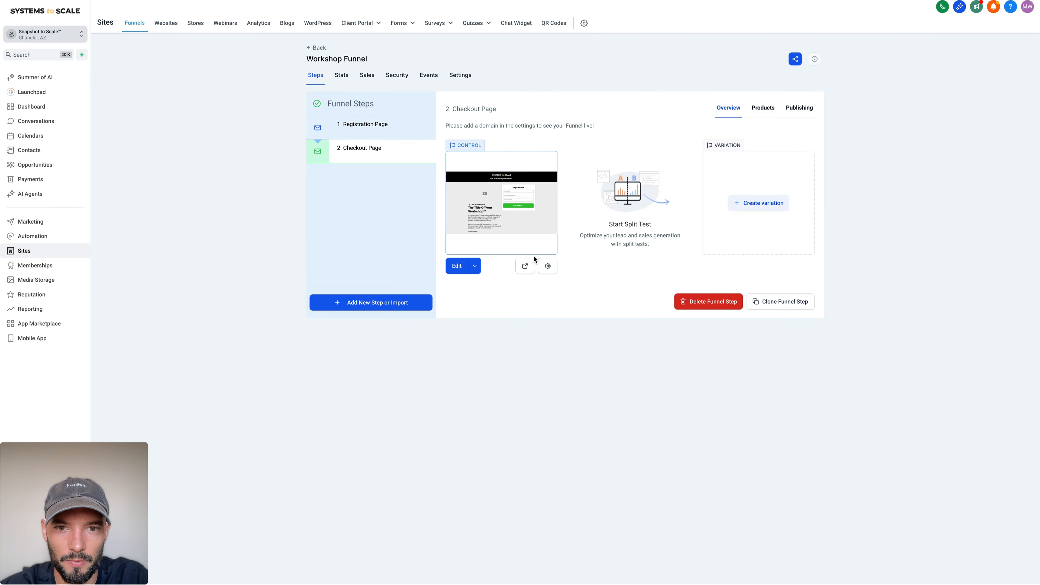
{"action": "left_click", "coordinate": [547, 272]}
{"action": "double_click", "coordinate": [455, 324]}
{"action": "type", "text": "check"}
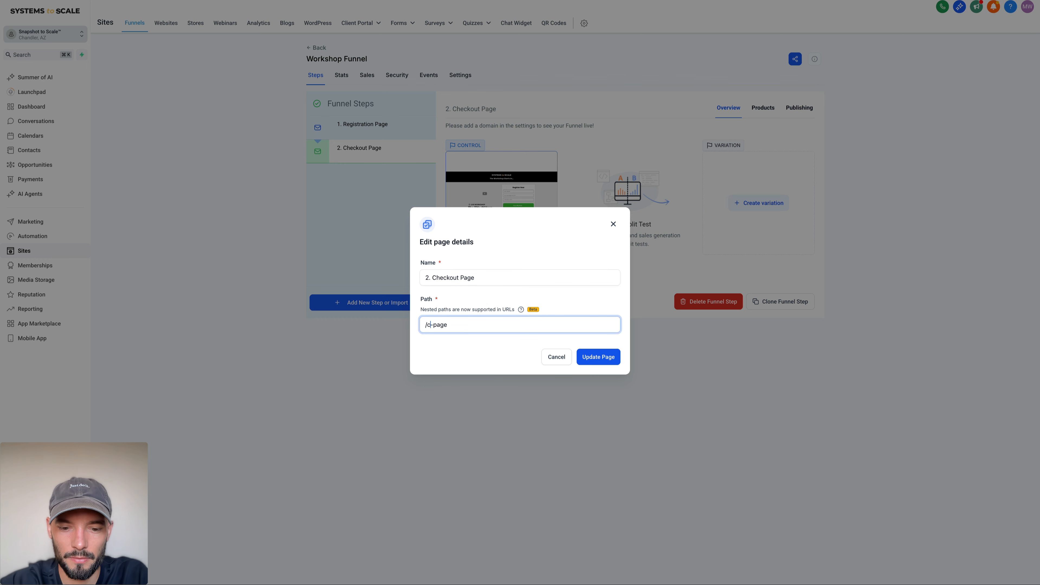
{"action": "type", "text": "out"}
{"action": "left_click", "coordinate": [608, 358]}
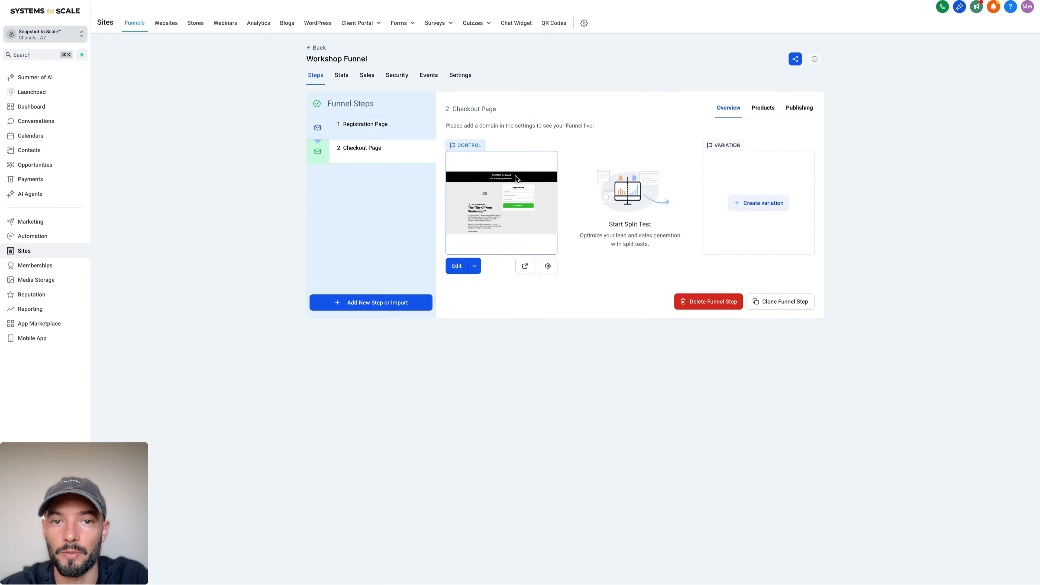
Step: Check the Checkout Page's path in its page details without changing it, and open the page for editing
{"action": "left_click", "coordinate": [544, 267]}
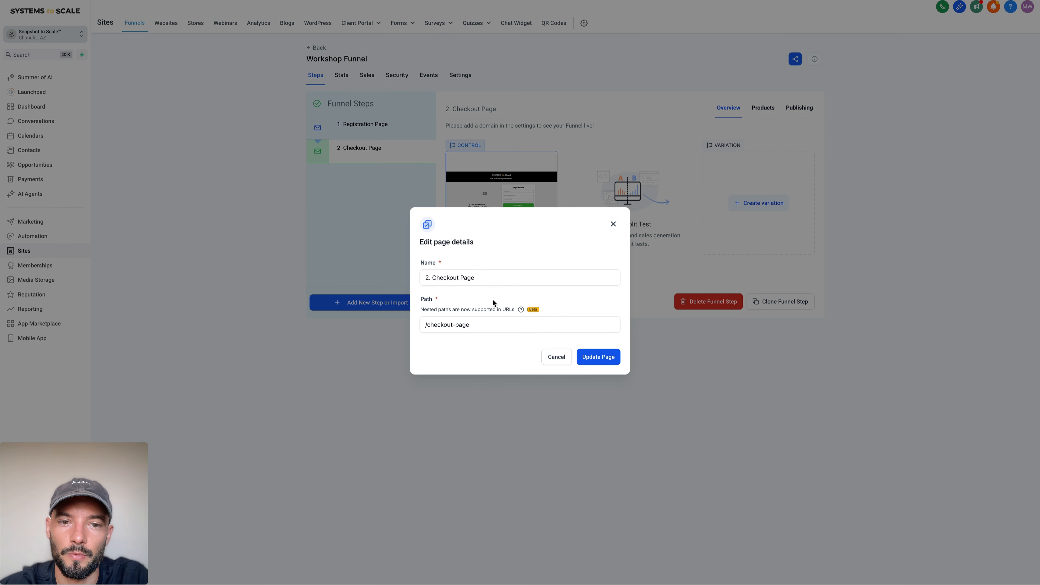
{"action": "left_click_drag", "start_coordinate": [488, 322], "coordinate": [405, 324]}
{"action": "left_click", "coordinate": [560, 359]}
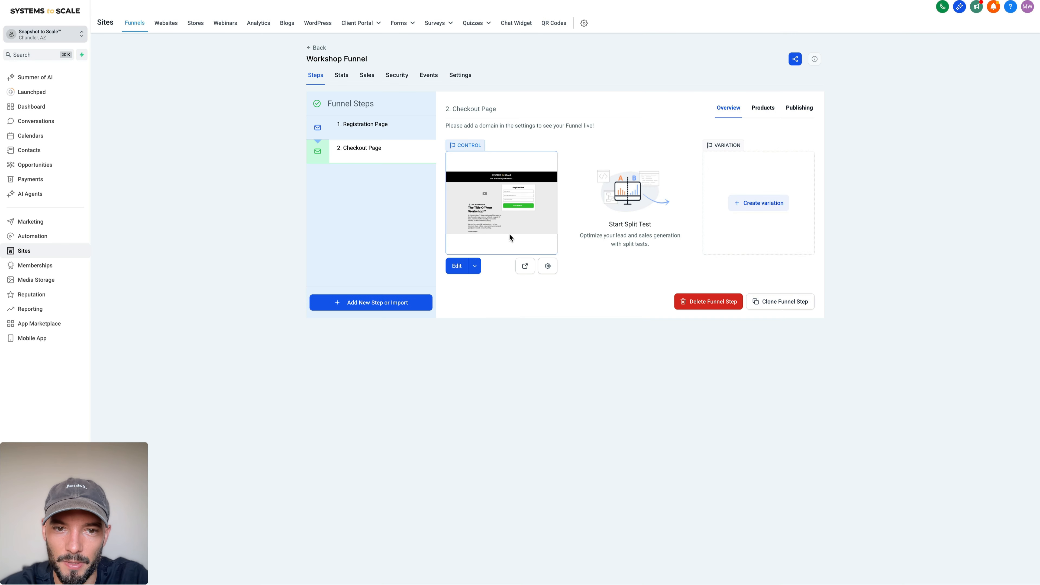
{"action": "left_click", "coordinate": [456, 266]}
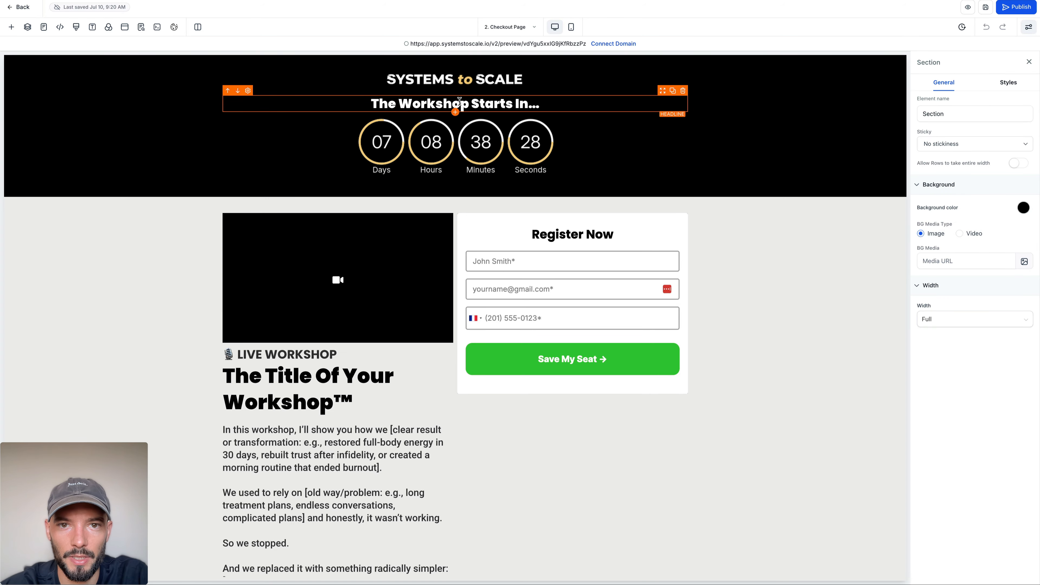
Step: Delete the video and the workshop description text beneath the workshop title on the checkout page
{"action": "scroll", "coordinate": [271, 213], "scroll_direction": "down", "scroll_amount": 4}
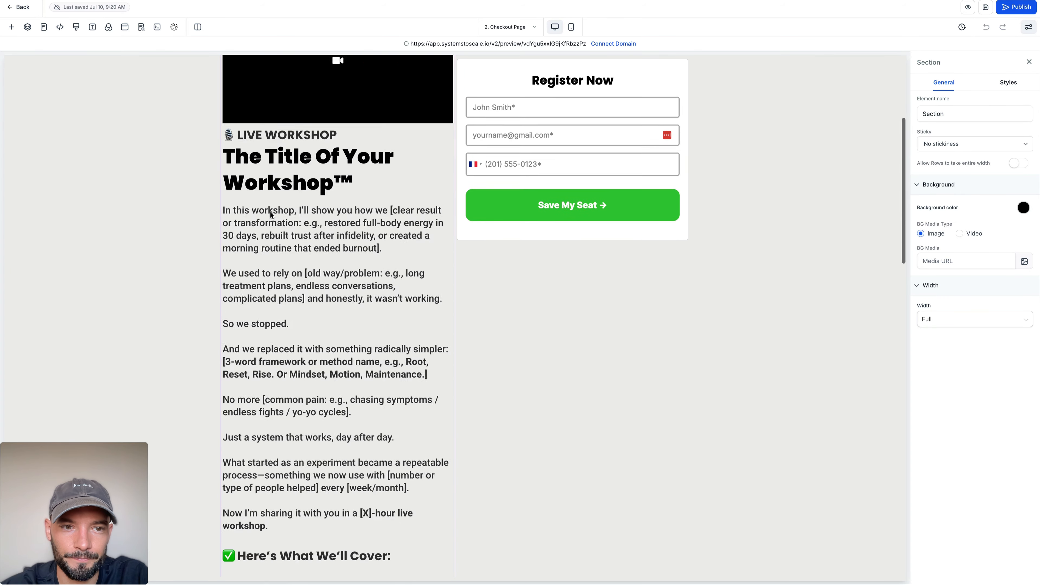
{"action": "scroll", "coordinate": [271, 213], "scroll_direction": "up", "scroll_amount": 5}
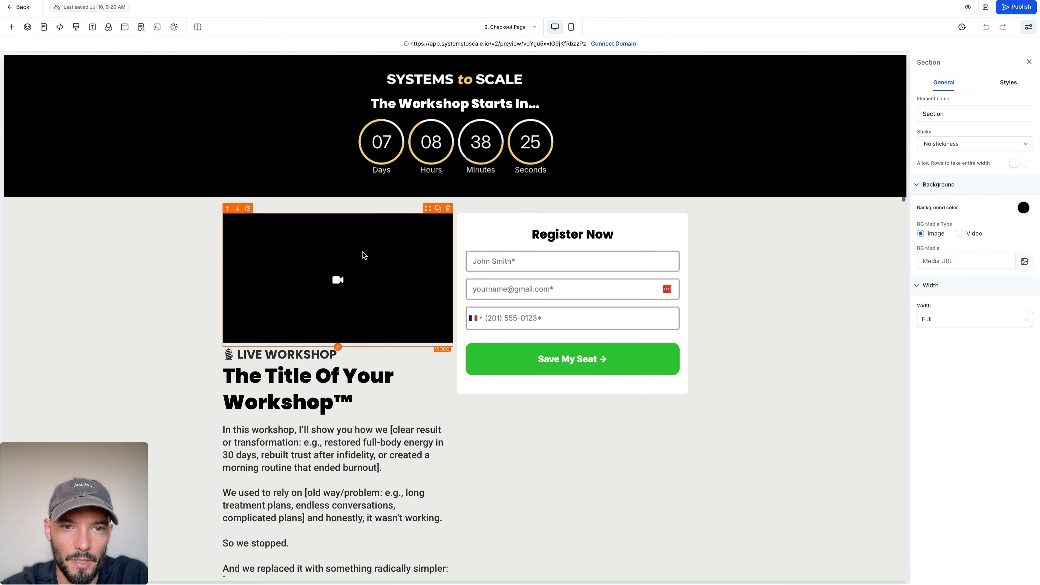
{"action": "left_click", "coordinate": [448, 210]}
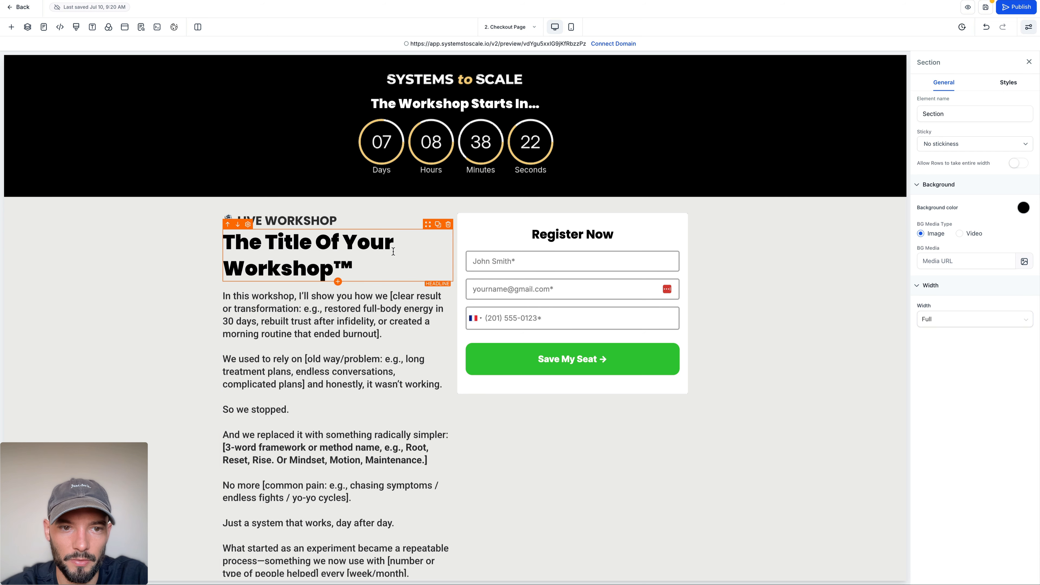
{"action": "left_click", "coordinate": [447, 277]}
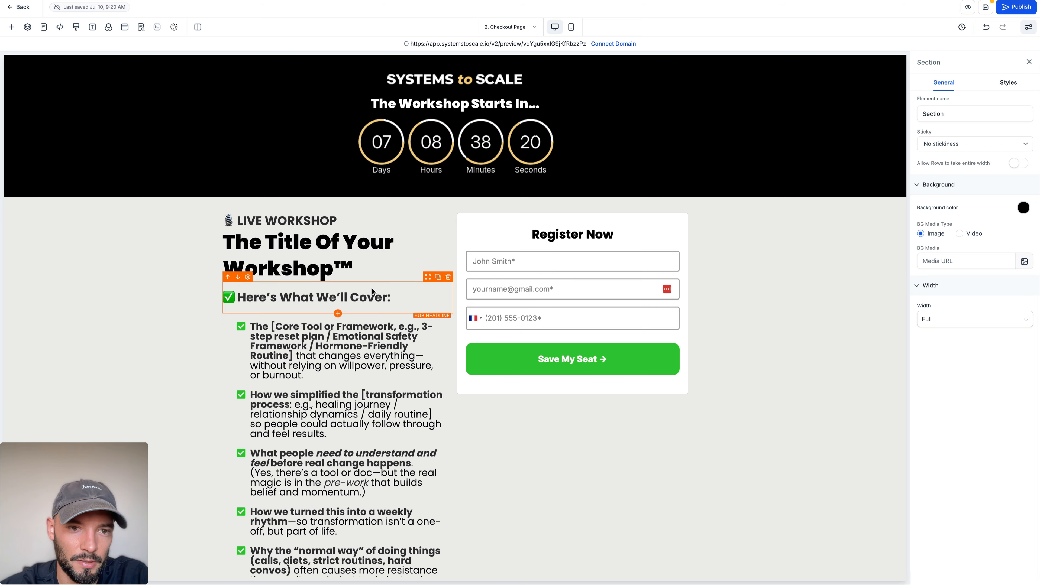
Step: Change the sub headline above the checklist to "Here's What You'll Get:"
{"action": "left_click", "coordinate": [329, 296]}
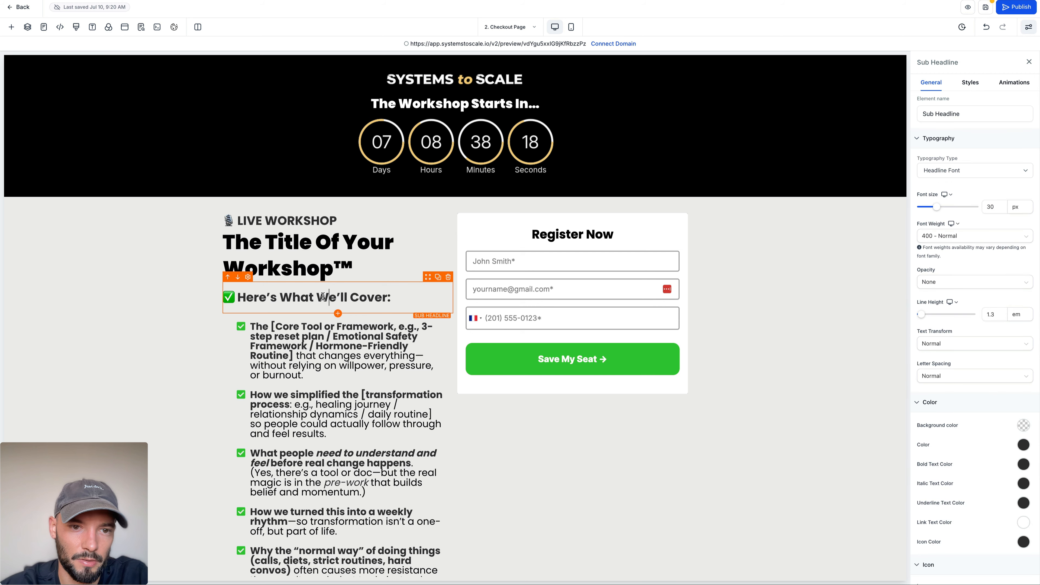
{"action": "key", "text": "BackSpace"}
{"action": "key", "text": "BackSpace"}
{"action": "type", "text": "You"}
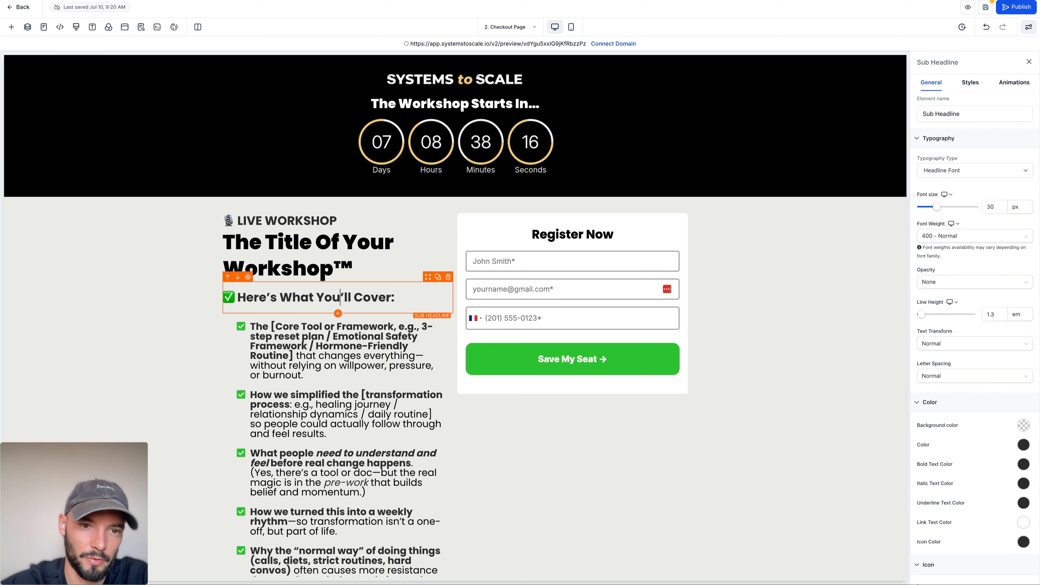
{"action": "double_click", "coordinate": [383, 297]}
{"action": "type", "text": "Get"}
{"action": "scroll", "coordinate": [287, 303], "scroll_direction": "down", "scroll_amount": 8}
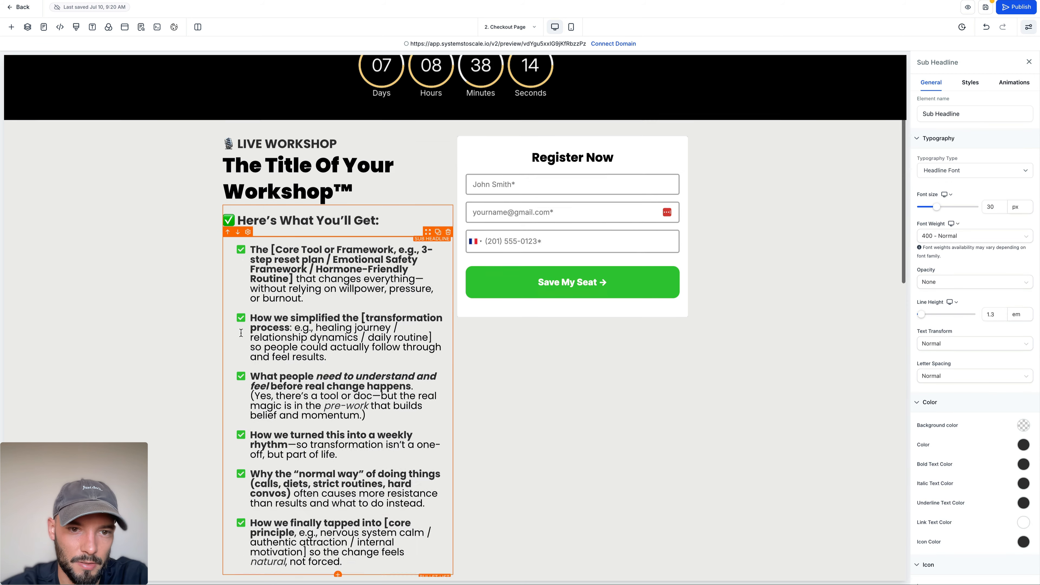
{"action": "left_click", "coordinate": [287, 305]}
{"action": "scroll", "coordinate": [412, 302], "scroll_direction": "down", "scroll_amount": 10}
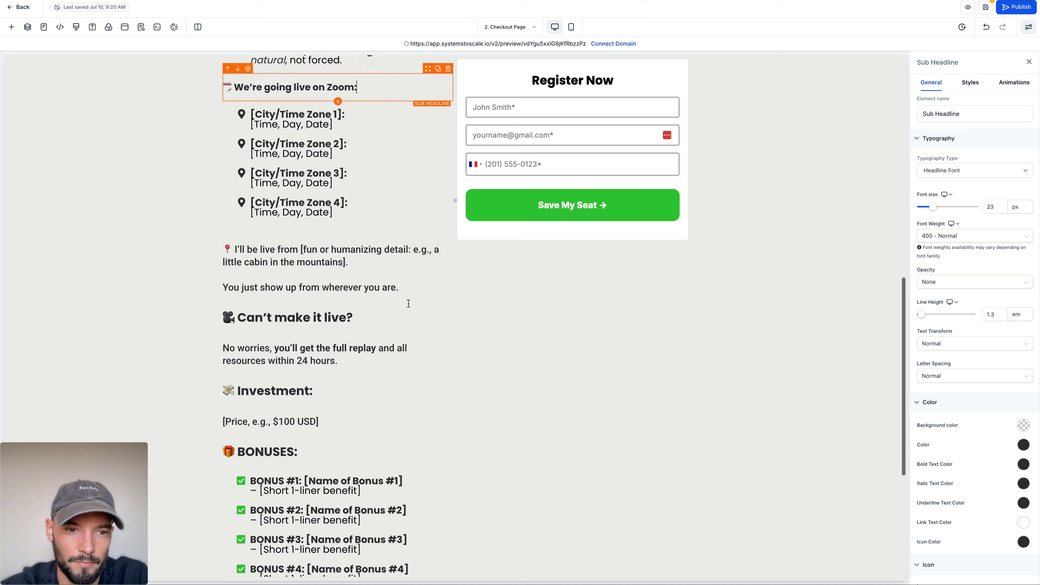
{"action": "scroll", "coordinate": [553, 229], "scroll_direction": "up", "scroll_amount": 15}
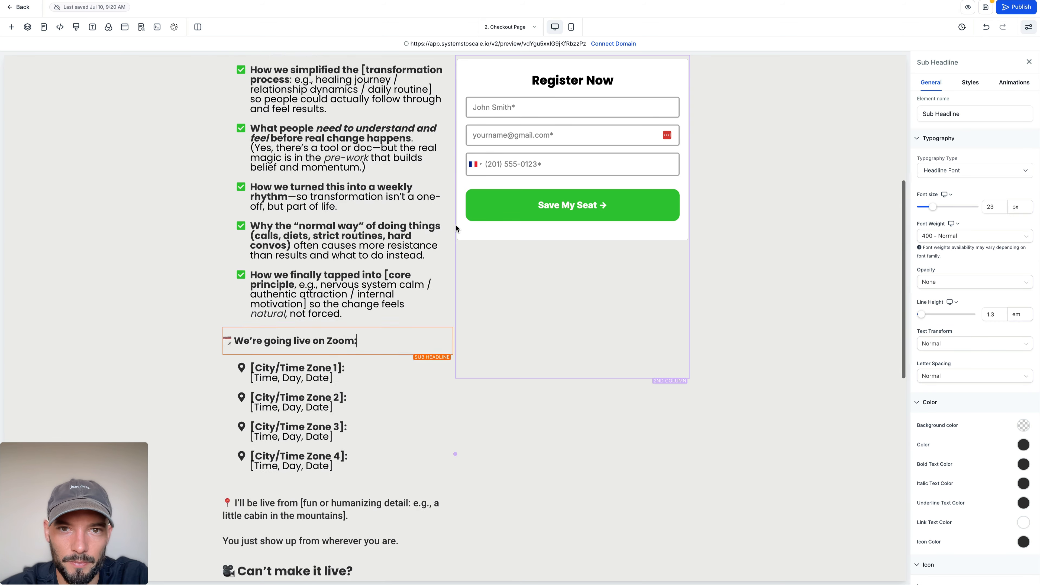
Step: Replace the Register Now form with a 1 Step Order element, inserting it below the form and deleting the form
{"action": "left_click", "coordinate": [579, 229]}
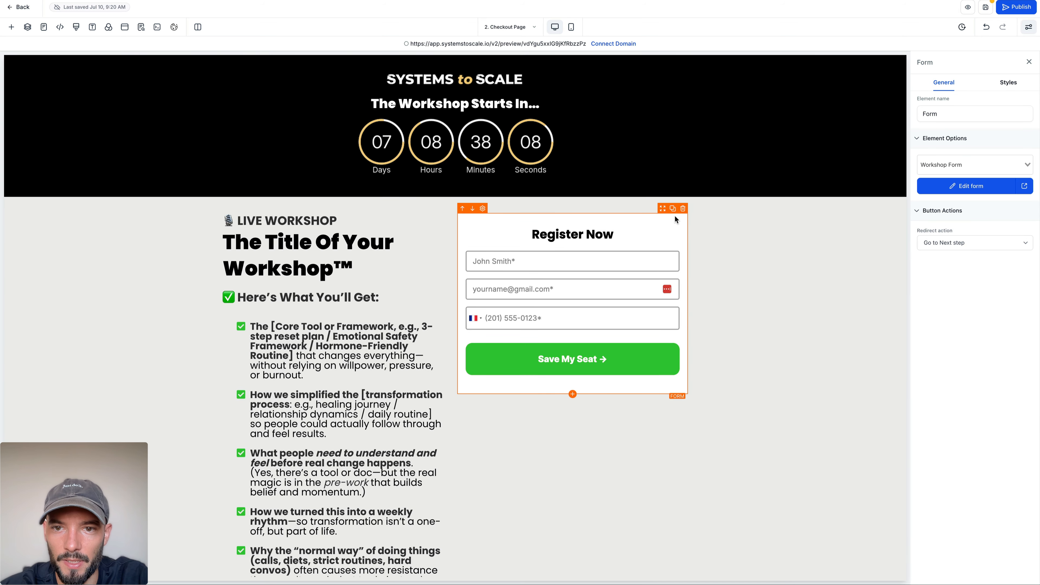
{"action": "left_click", "coordinate": [573, 393]}
{"action": "type", "text": "ch"}
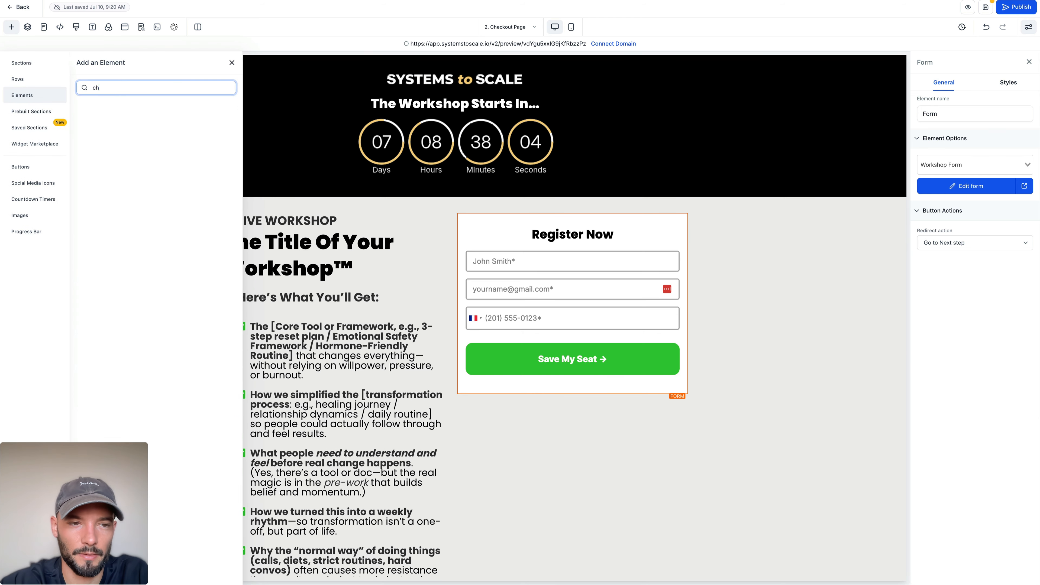
{"action": "type", "text": "ekc"}
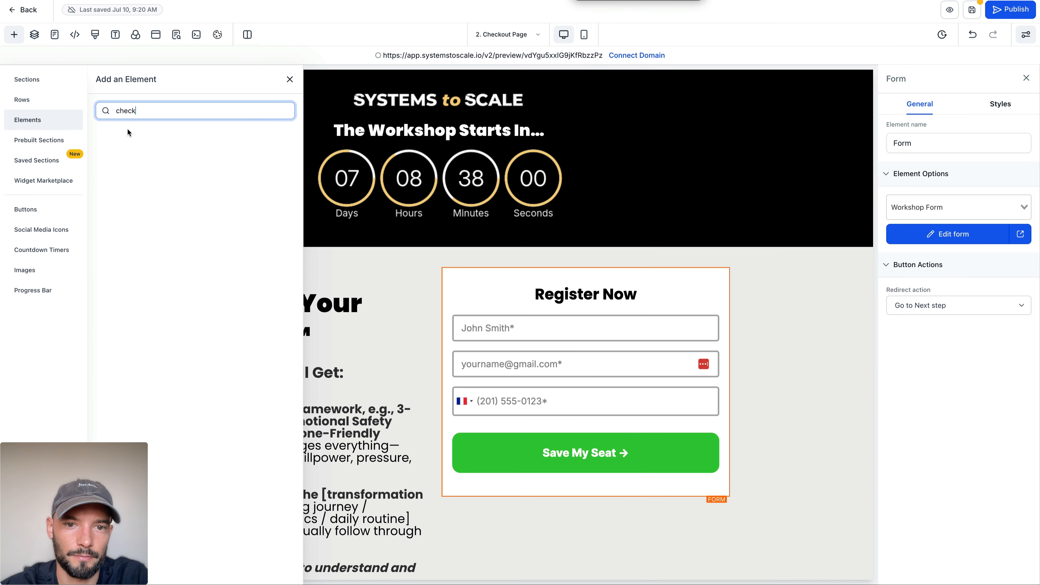
{"action": "double_click", "coordinate": [156, 109]}
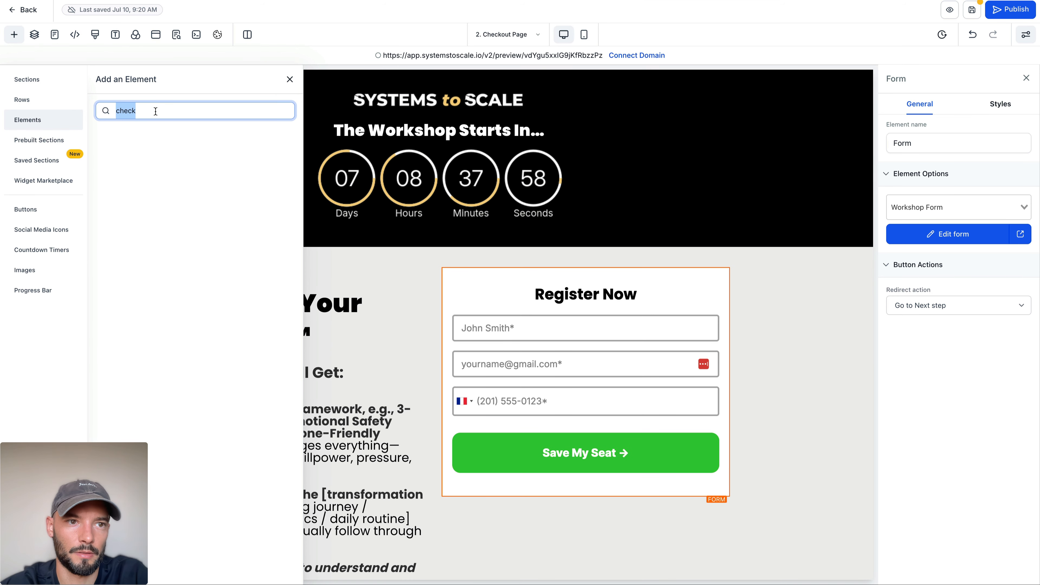
{"action": "type", "text": "or"}
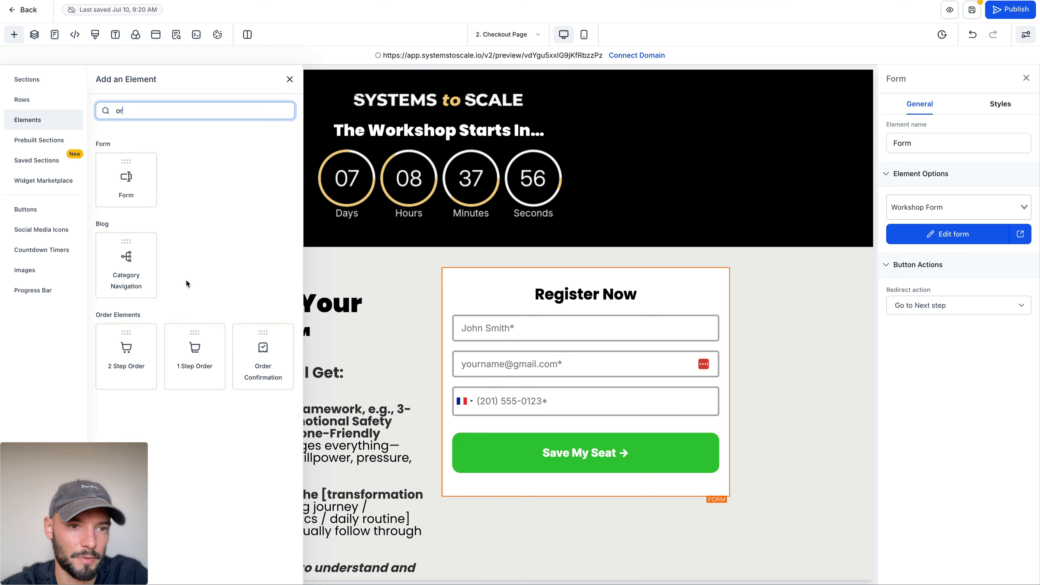
{"action": "left_click", "coordinate": [194, 355]}
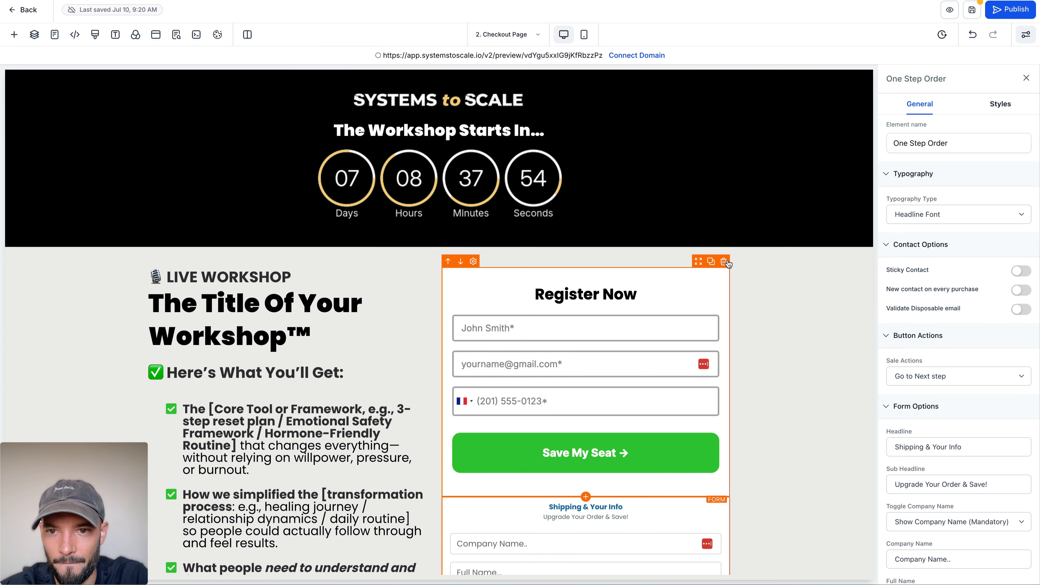
{"action": "left_click", "coordinate": [724, 262]}
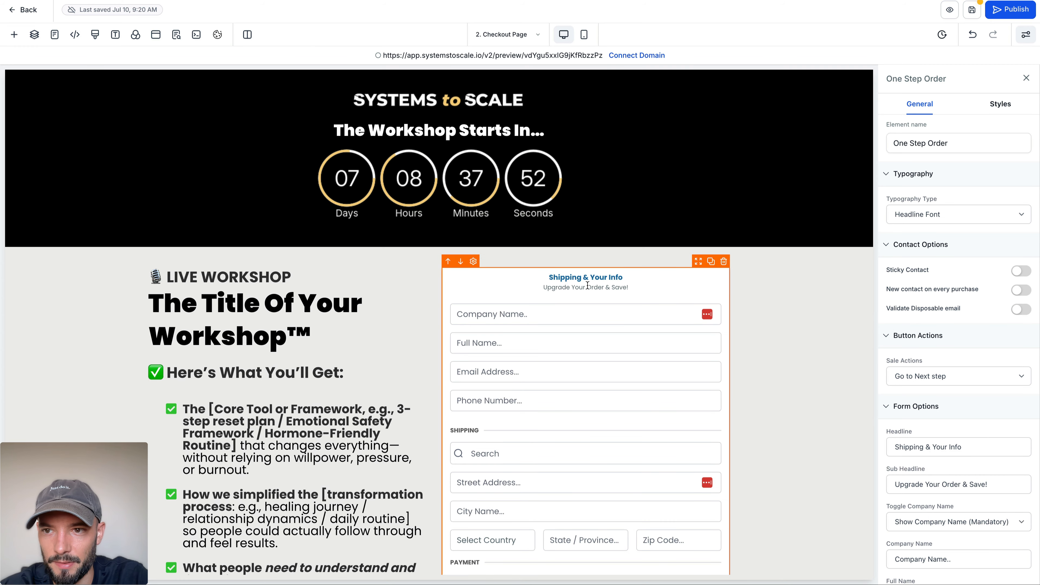
Step: Clear the order form's sub headline and set its headline to "Register Now"
{"action": "scroll", "coordinate": [961, 208], "scroll_direction": "down", "scroll_amount": 1}
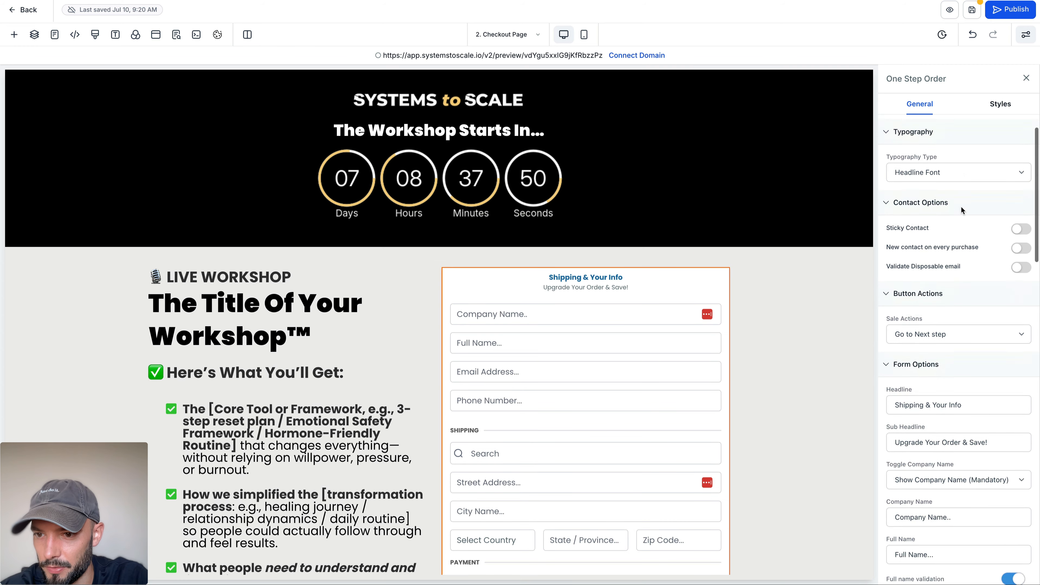
{"action": "scroll", "coordinate": [961, 205], "scroll_direction": "down", "scroll_amount": 2}
{"action": "triple_click", "coordinate": [967, 347]}
{"action": "key", "text": "BackSpace"}
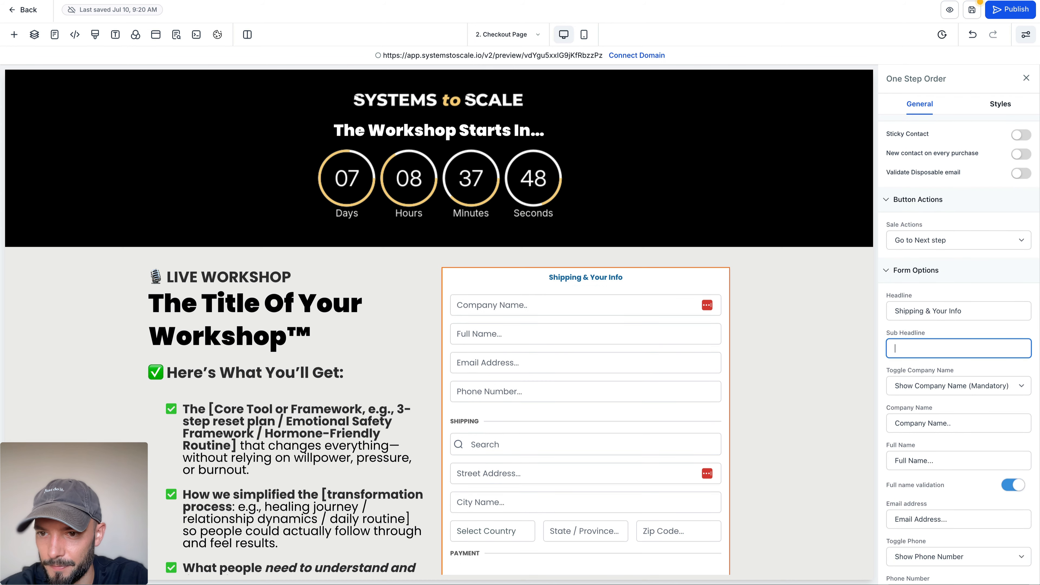
{"action": "triple_click", "coordinate": [954, 308]}
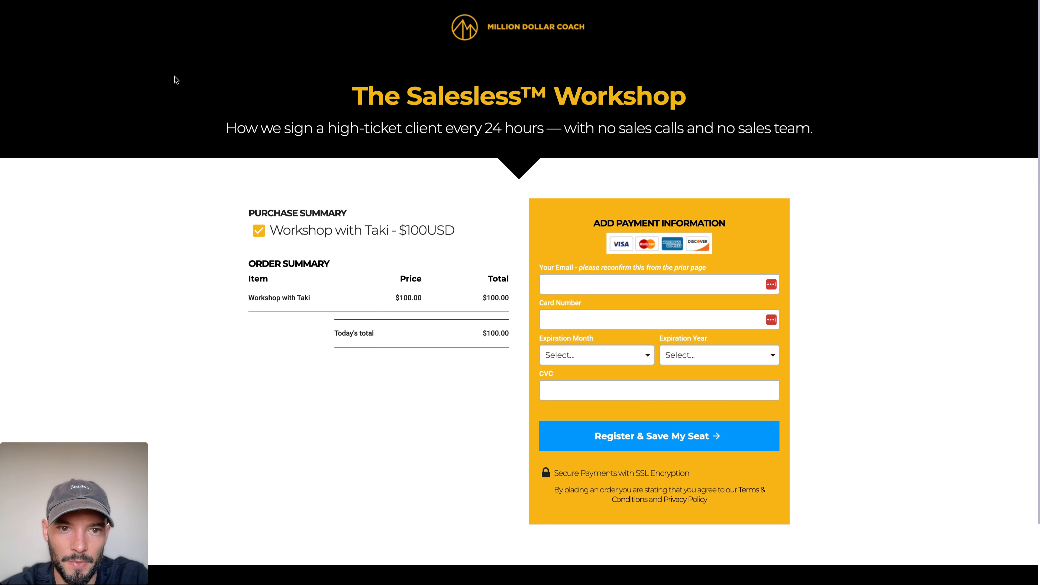
{"action": "scroll", "coordinate": [176, 80], "scroll_direction": "down", "scroll_amount": 2}
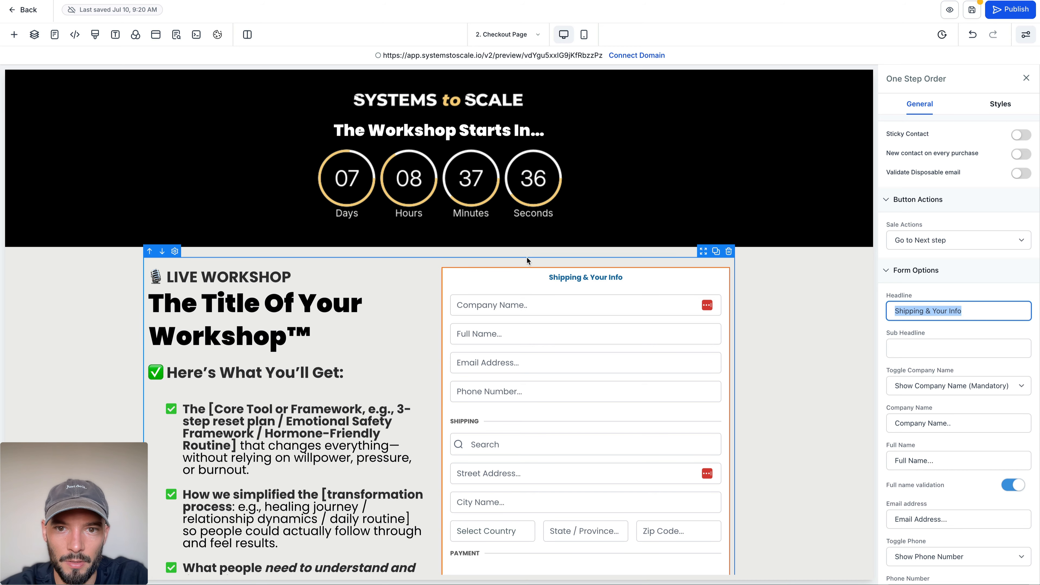
{"action": "type", "text": "Register Now"}
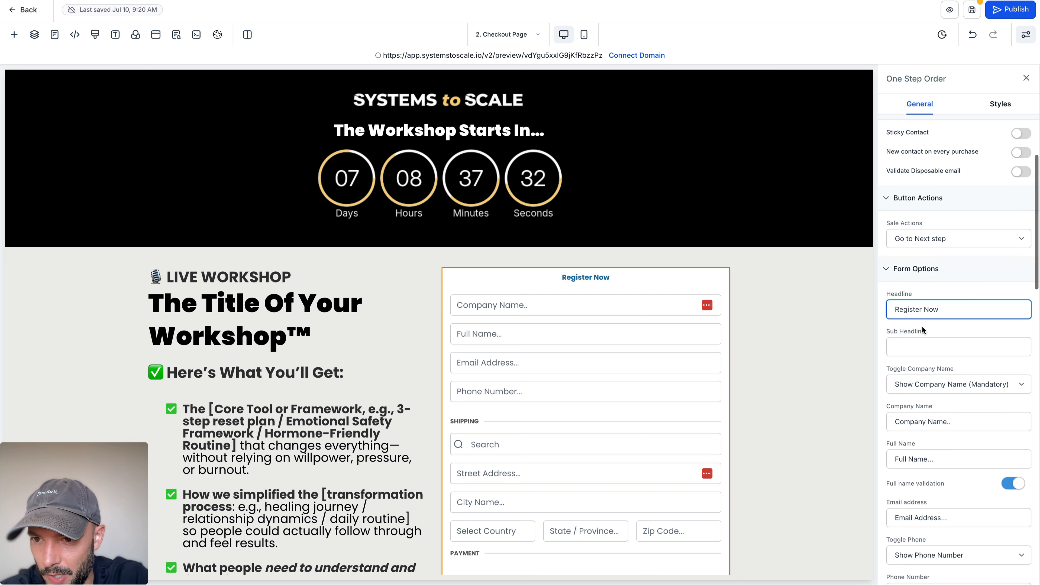
Step: Hide the company name field in the order form
{"action": "scroll", "coordinate": [922, 327], "scroll_direction": "down", "scroll_amount": 1}
{"action": "left_click", "coordinate": [941, 350]}
{"action": "left_click", "coordinate": [944, 374]}
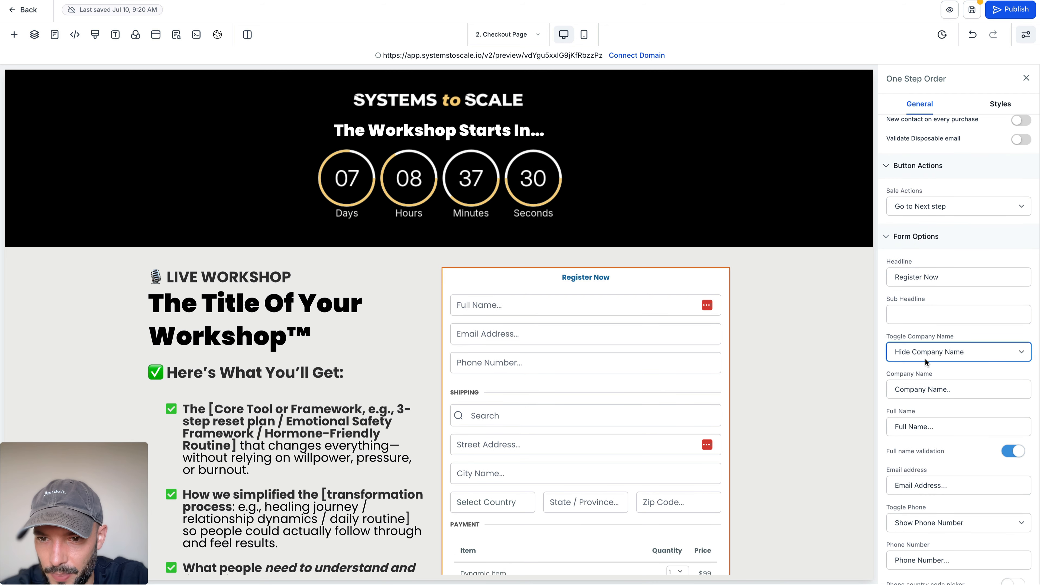
Step: Hide the phone number field and the shipping section in the order form
{"action": "scroll", "coordinate": [959, 394], "scroll_direction": "down", "scroll_amount": 1}
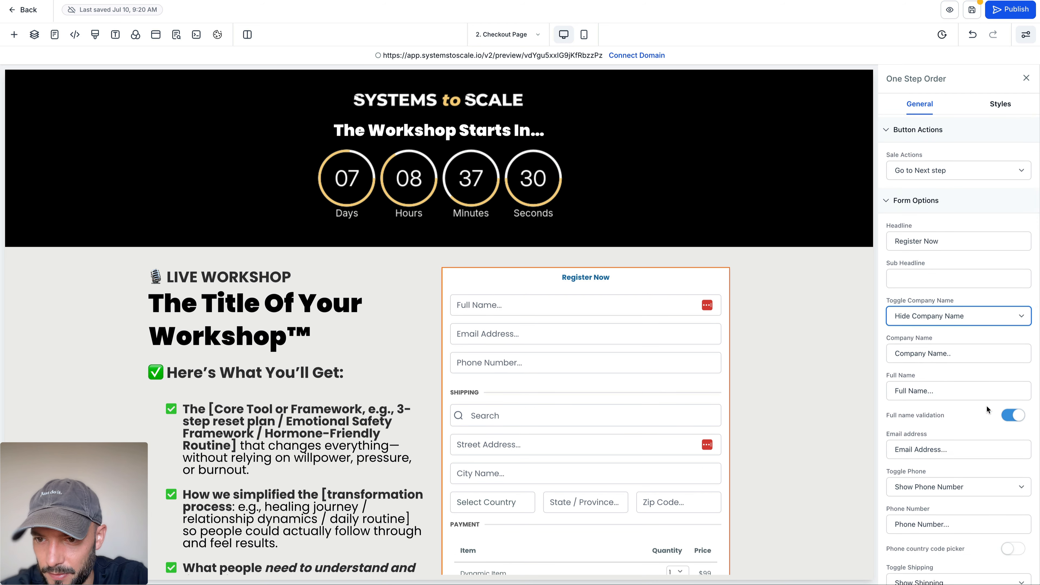
{"action": "scroll", "coordinate": [986, 406], "scroll_direction": "down", "scroll_amount": 3}
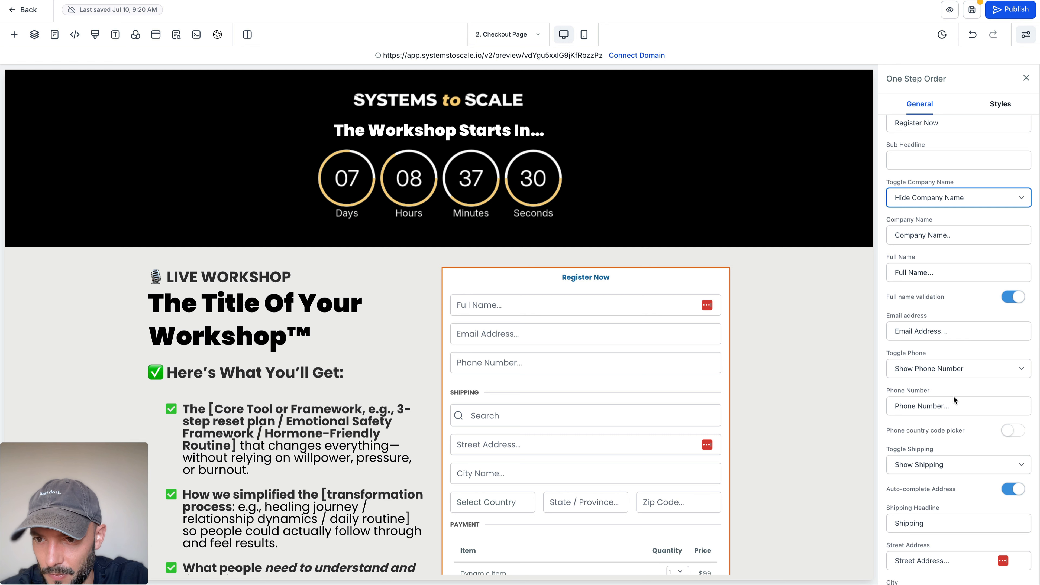
{"action": "left_click", "coordinate": [953, 369]}
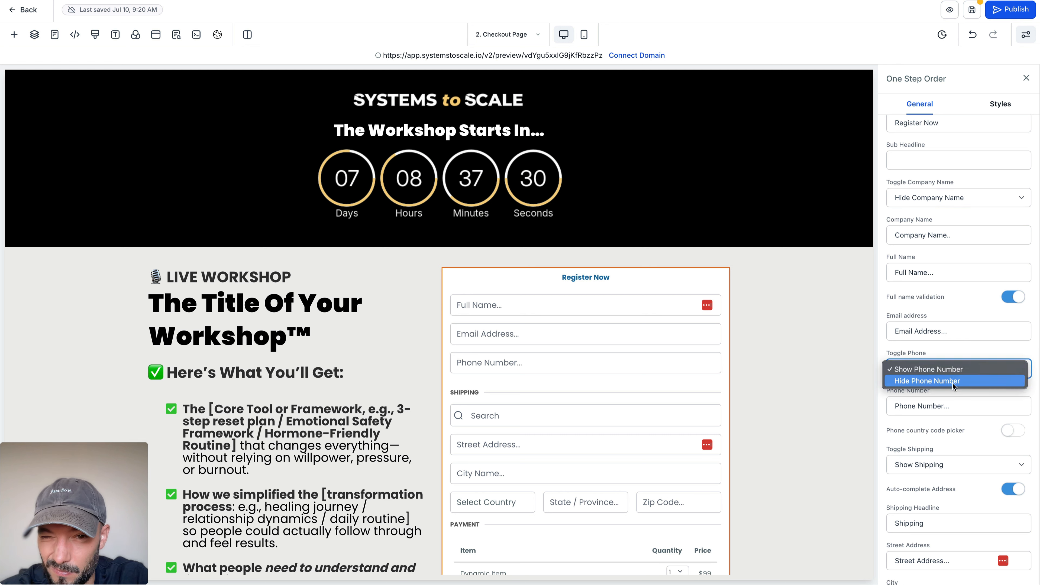
{"action": "left_click", "coordinate": [952, 383]}
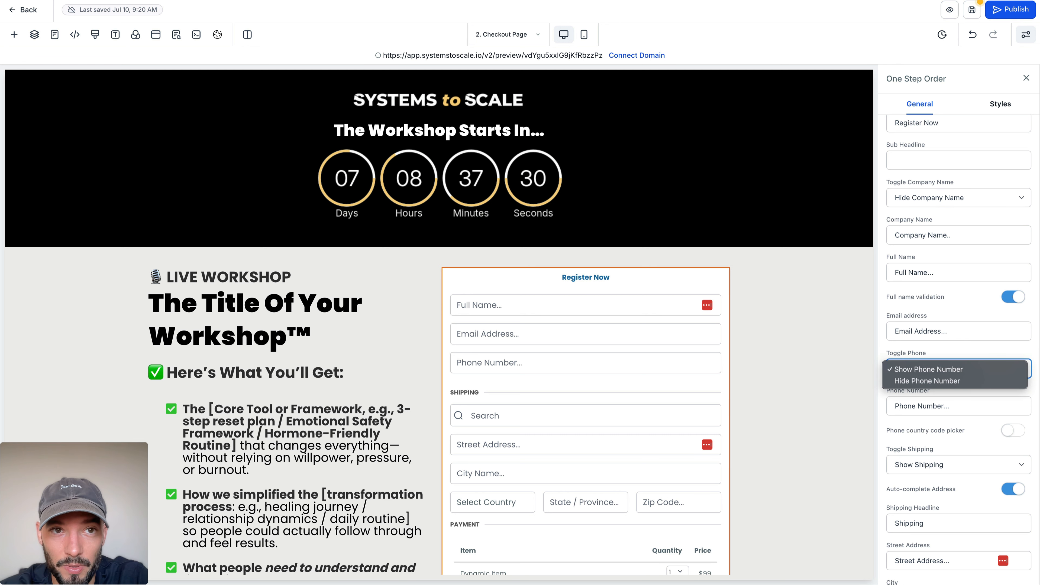
{"action": "left_click", "coordinate": [952, 384]}
{"action": "left_click", "coordinate": [949, 404]}
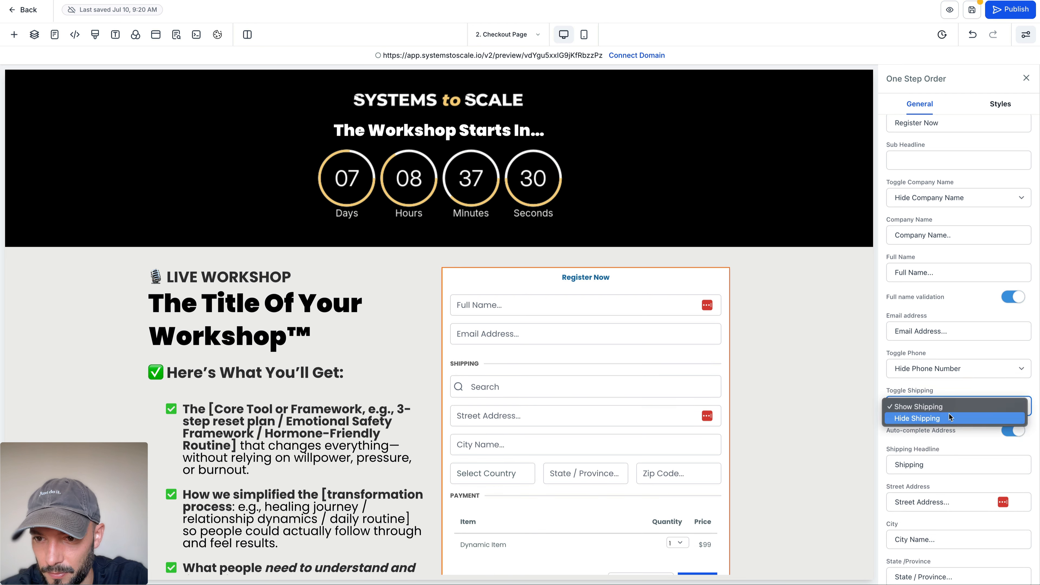
{"action": "left_click", "coordinate": [950, 417]}
Step: Disable cart mode, pricing information and coupon codes in the order form's options
{"action": "scroll", "coordinate": [917, 420], "scroll_direction": "down", "scroll_amount": 2}
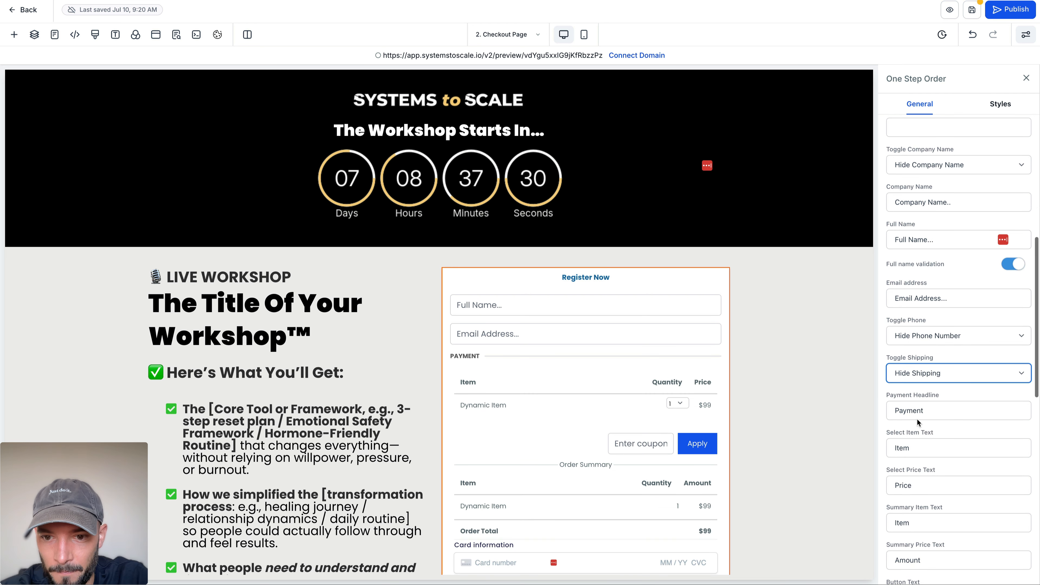
{"action": "scroll", "coordinate": [916, 414], "scroll_direction": "down", "scroll_amount": 7}
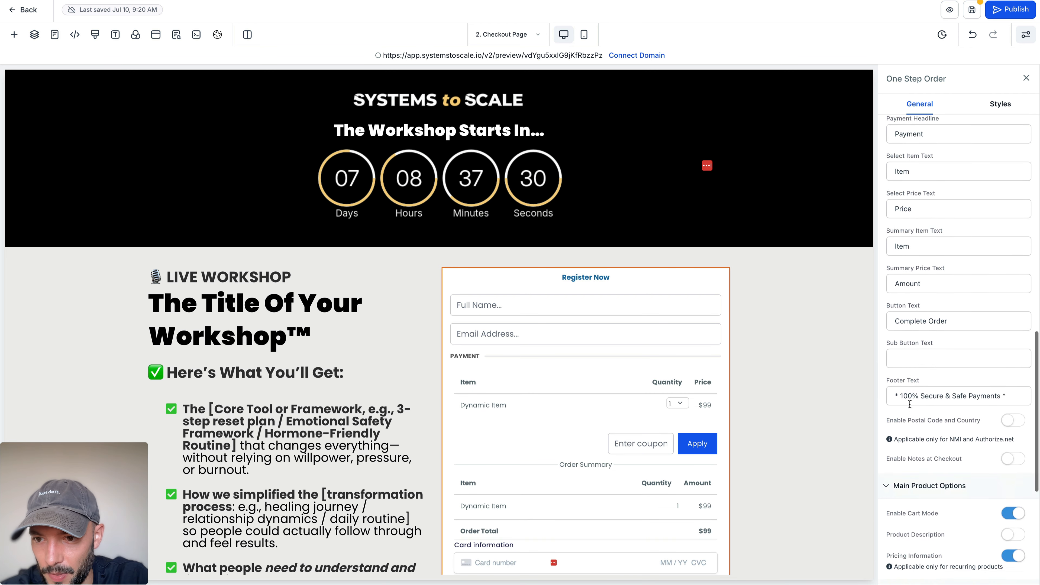
{"action": "scroll", "coordinate": [914, 401], "scroll_direction": "down", "scroll_amount": 2}
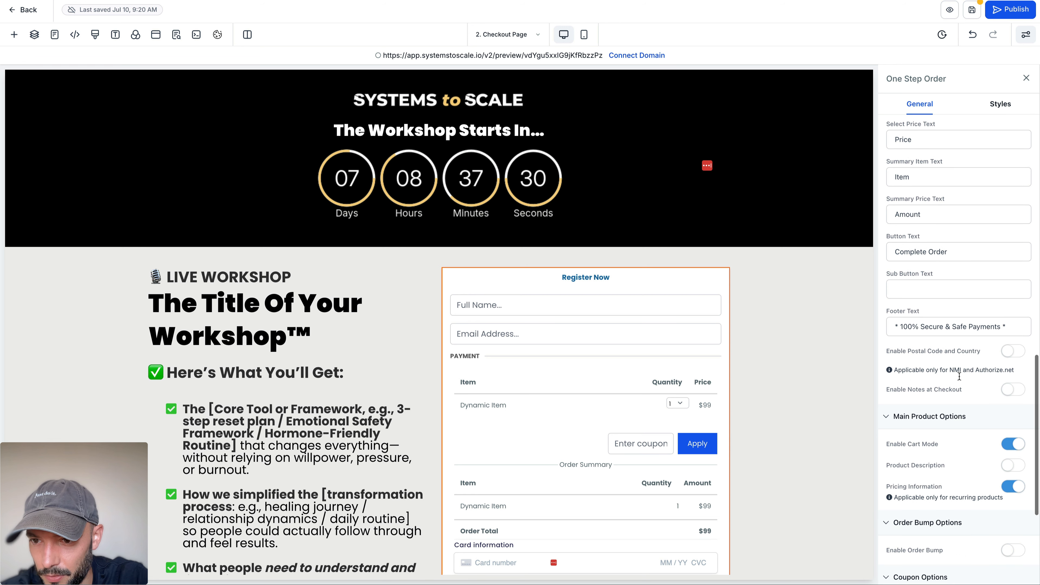
{"action": "scroll", "coordinate": [959, 377], "scroll_direction": "down", "scroll_amount": 2}
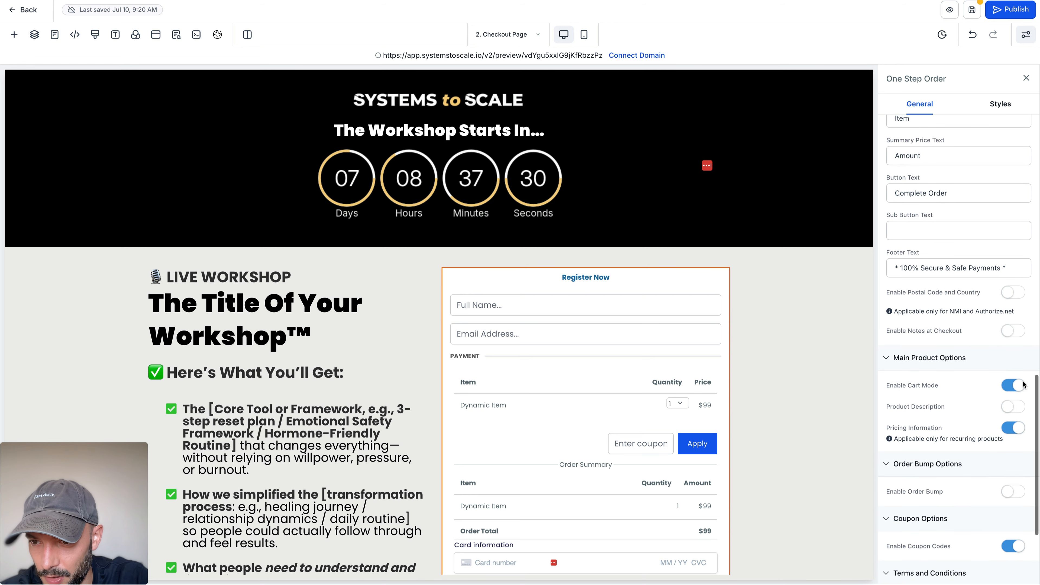
{"action": "left_click", "coordinate": [1020, 385]}
{"action": "scroll", "coordinate": [959, 385], "scroll_direction": "down", "scroll_amount": 1}
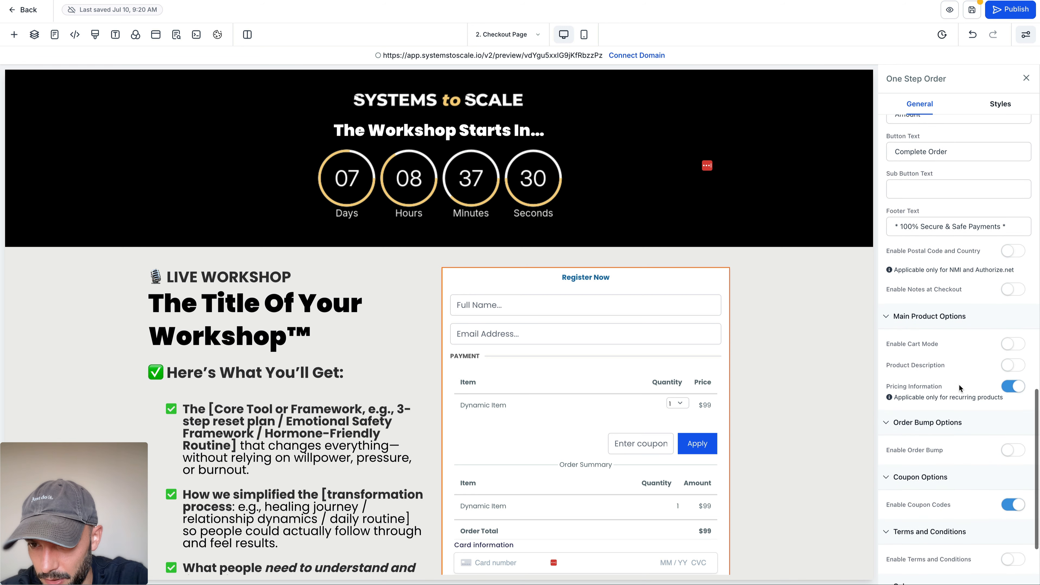
{"action": "left_click", "coordinate": [1013, 387]}
{"action": "scroll", "coordinate": [933, 370], "scroll_direction": "down", "scroll_amount": 3}
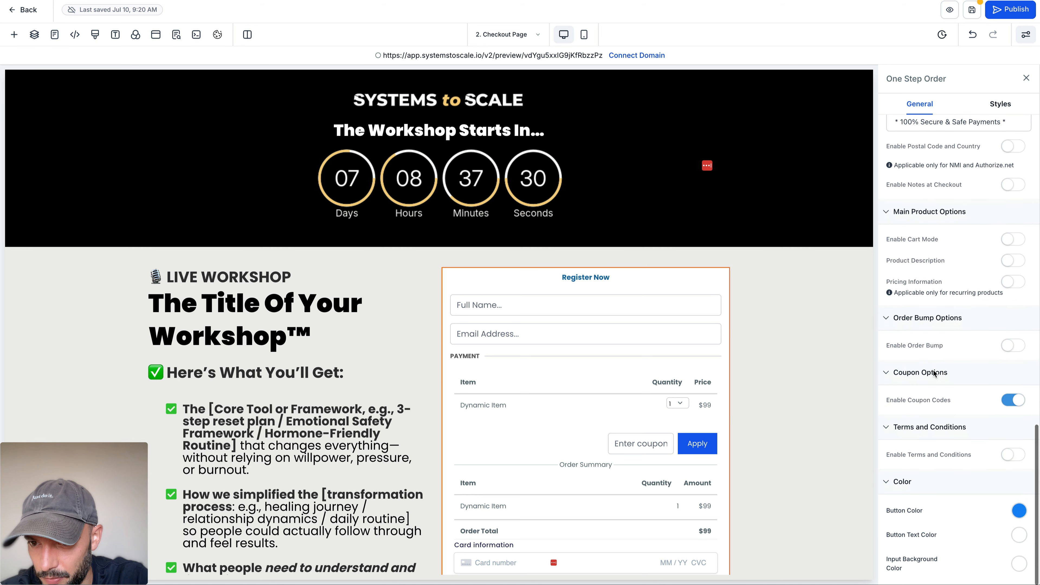
{"action": "left_click", "coordinate": [1011, 400]}
Step: Change the order form's button color to green
{"action": "scroll", "coordinate": [975, 414], "scroll_direction": "down", "scroll_amount": 1}
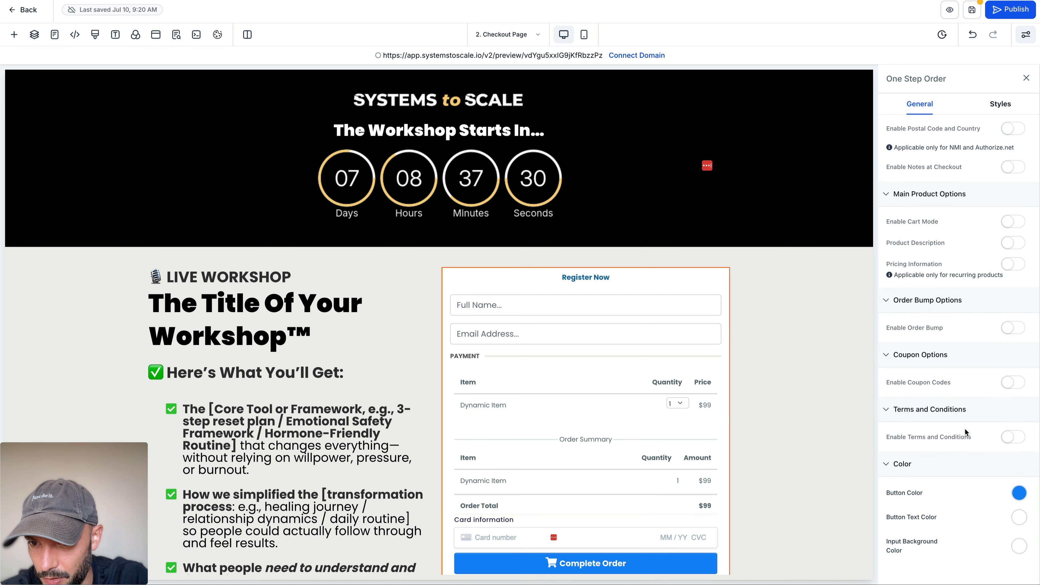
{"action": "left_click", "coordinate": [1018, 492]}
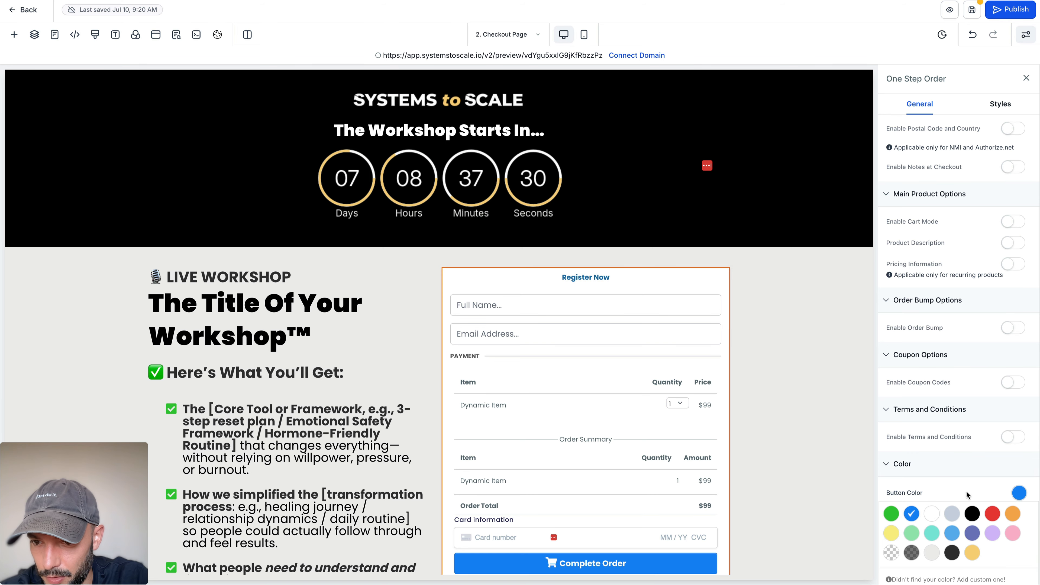
{"action": "left_click", "coordinate": [894, 514]}
{"action": "scroll", "coordinate": [937, 455], "scroll_direction": "down", "scroll_amount": 3}
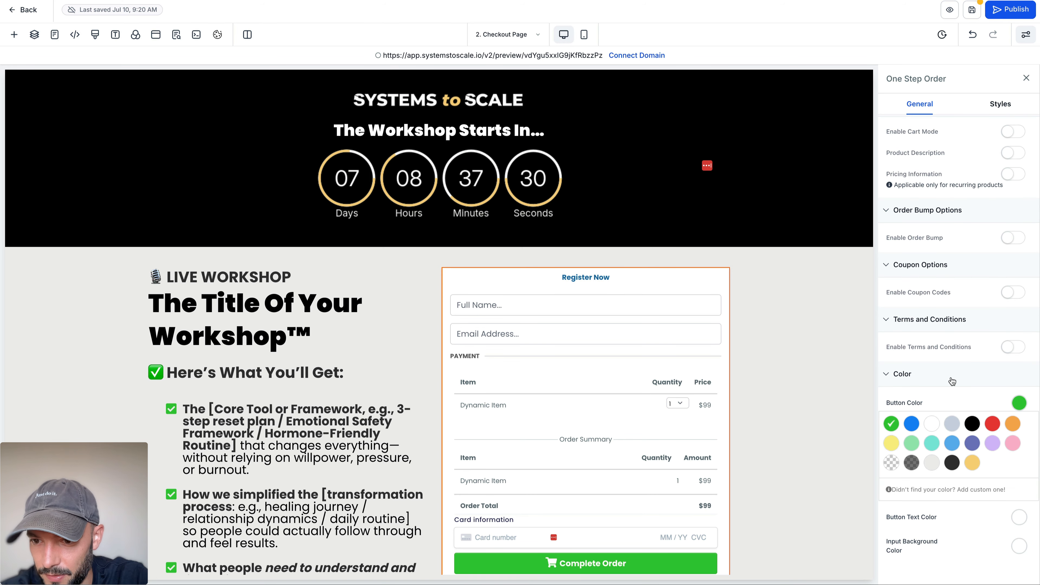
{"action": "scroll", "coordinate": [930, 549], "scroll_direction": "up", "scroll_amount": 10}
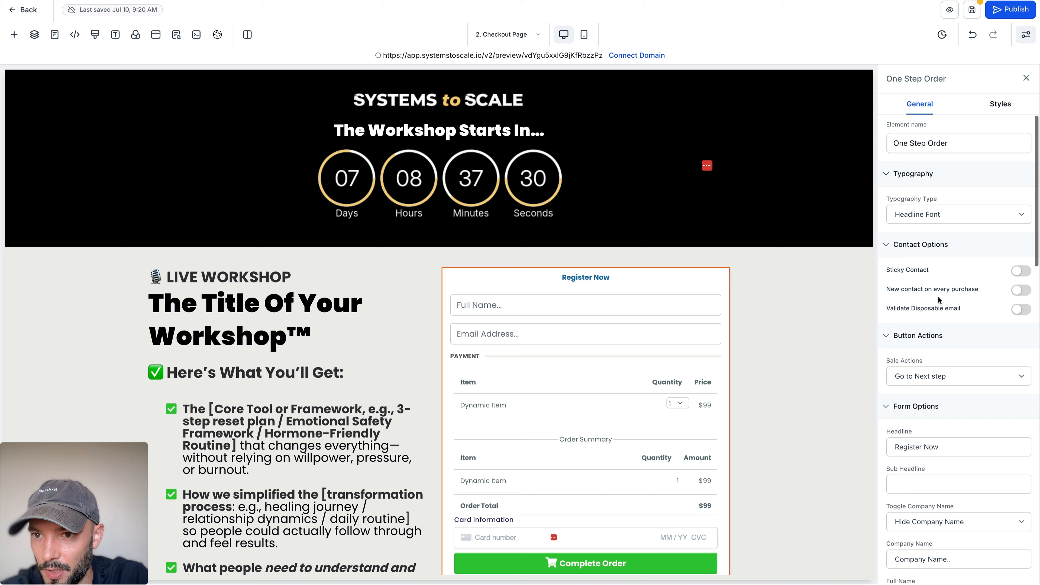
Step: Set the order form's button size to Extra Large
{"action": "left_click", "coordinate": [998, 105]}
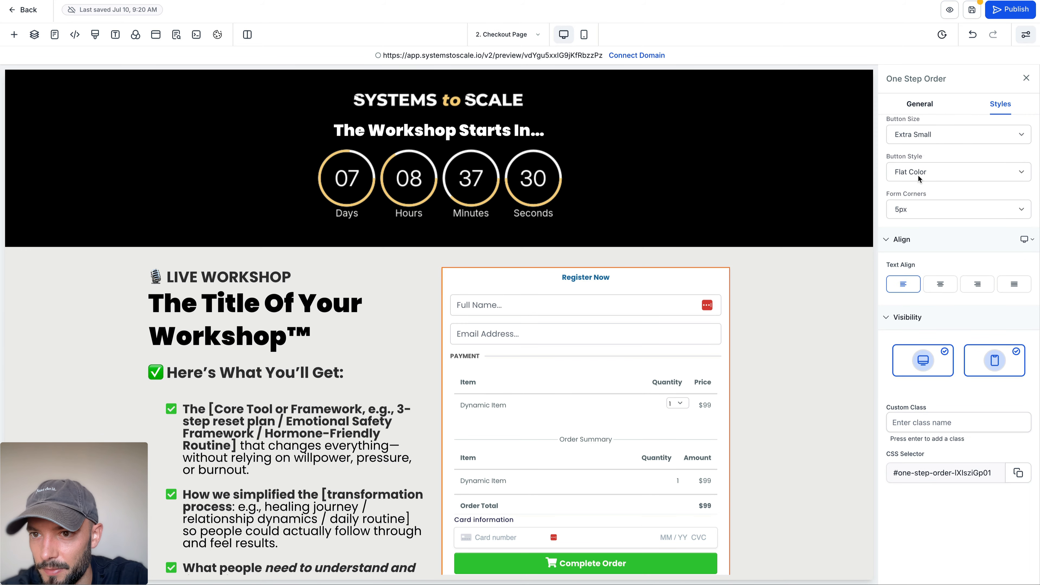
{"action": "left_click", "coordinate": [926, 136]}
{"action": "left_click", "coordinate": [922, 169]}
{"action": "scroll", "coordinate": [704, 247], "scroll_direction": "down", "scroll_amount": 5}
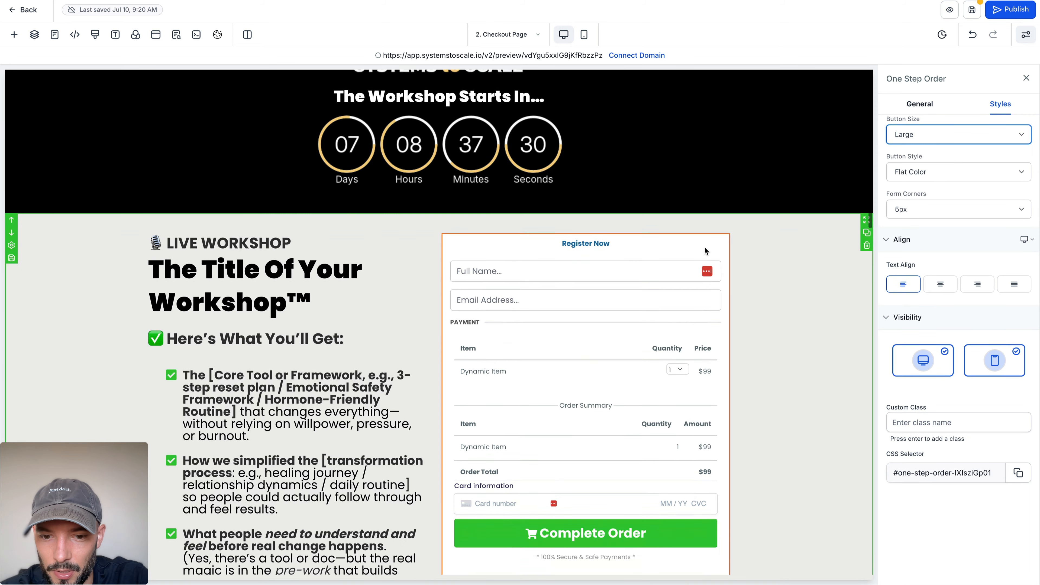
{"action": "scroll", "coordinate": [704, 247], "scroll_direction": "down", "scroll_amount": 20}
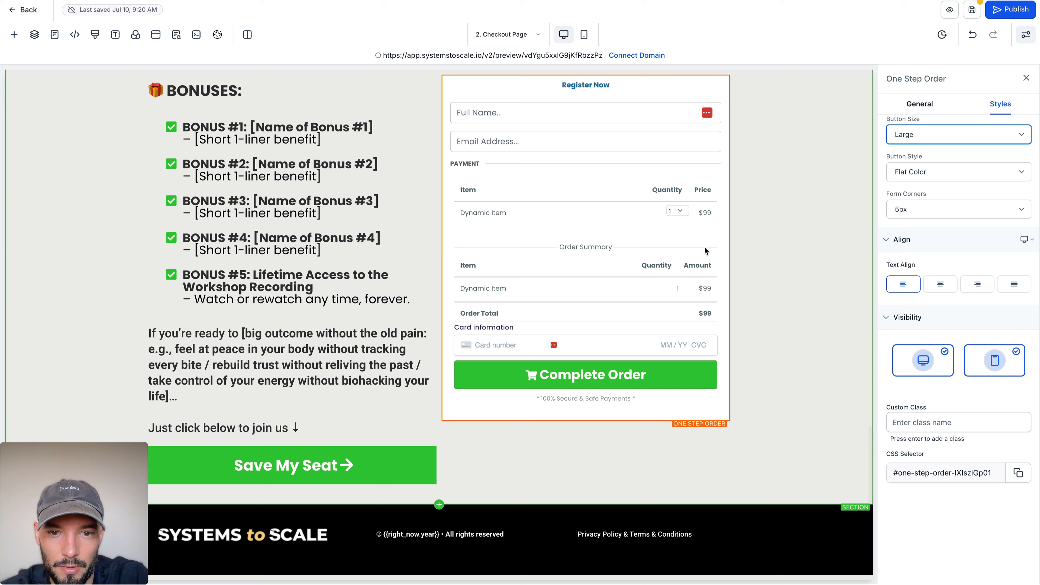
{"action": "left_click", "coordinate": [933, 124]}
{"action": "left_click", "coordinate": [931, 142]}
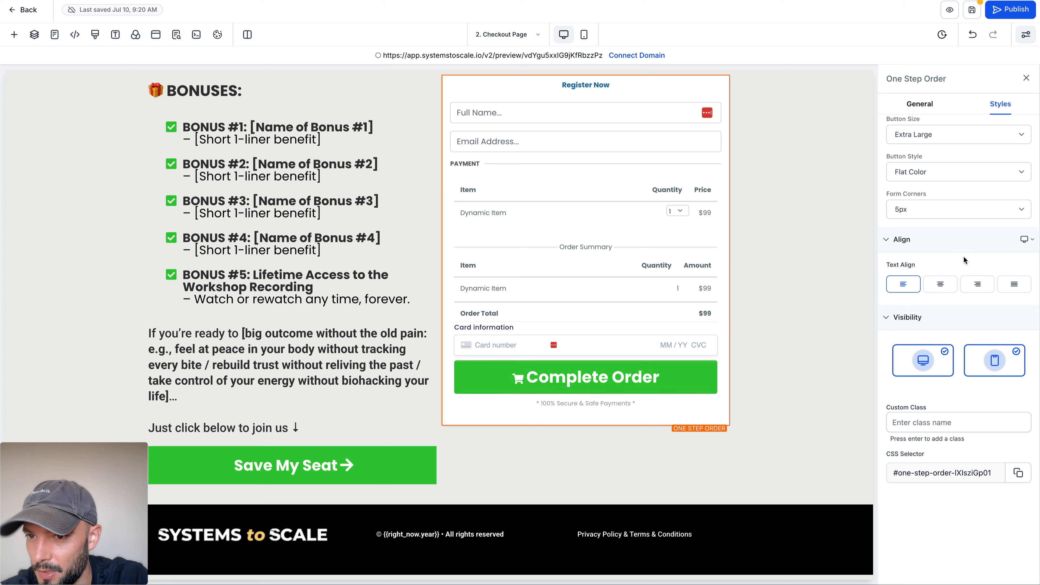
{"action": "left_click", "coordinate": [922, 103]}
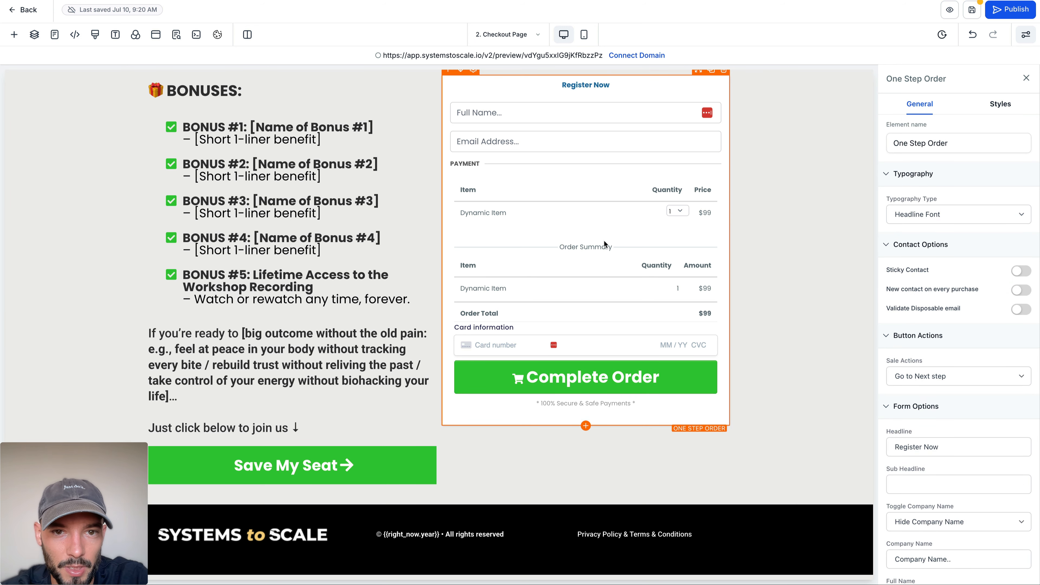
{"action": "scroll", "coordinate": [604, 244], "scroll_direction": "up", "scroll_amount": 2}
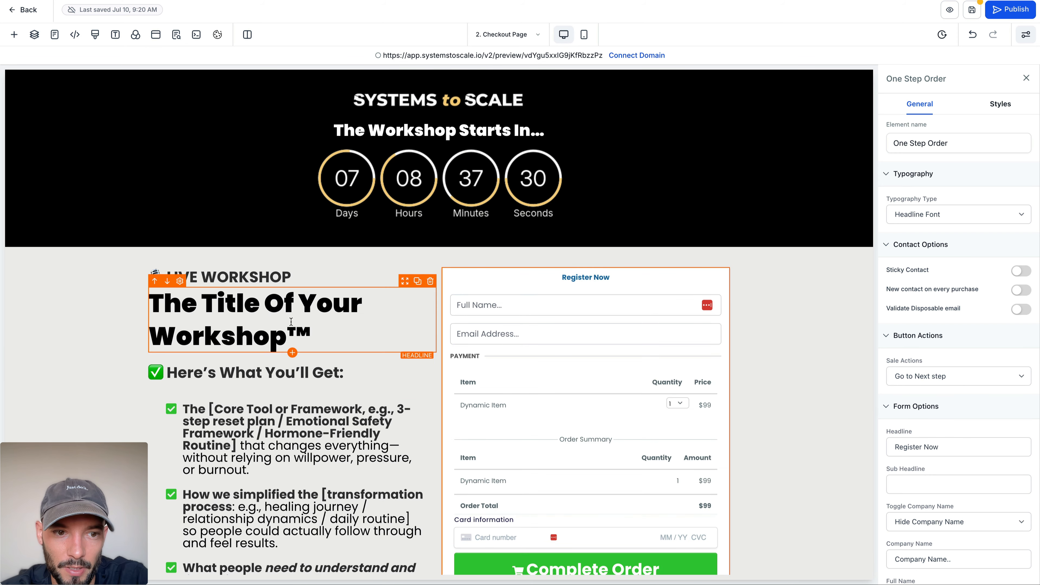
Step: Save the checkout page and preview it, returning to the editor without the SEO settings open
{"action": "left_click", "coordinate": [974, 12]}
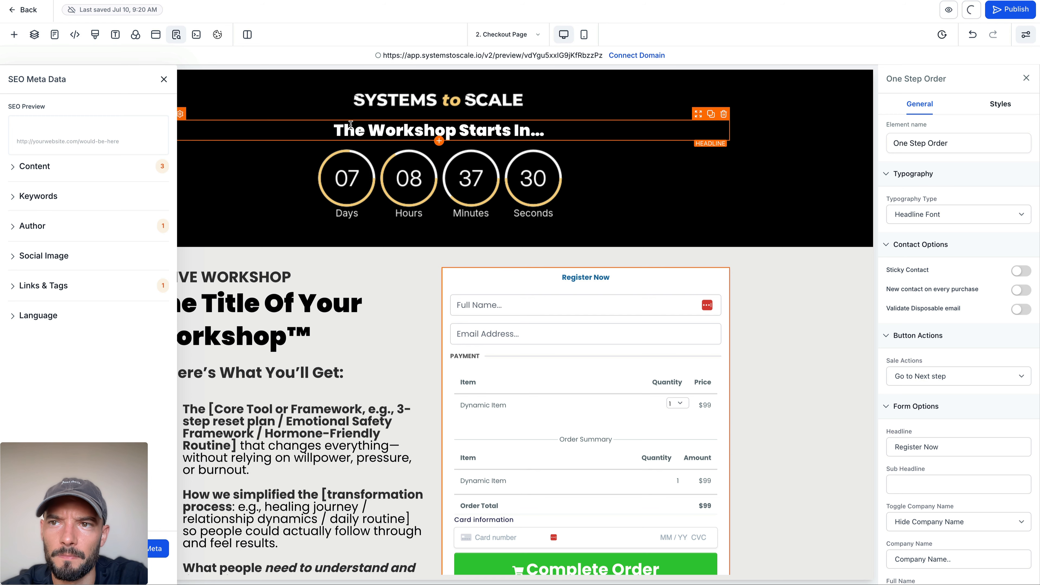
{"action": "left_click", "coordinate": [950, 9]}
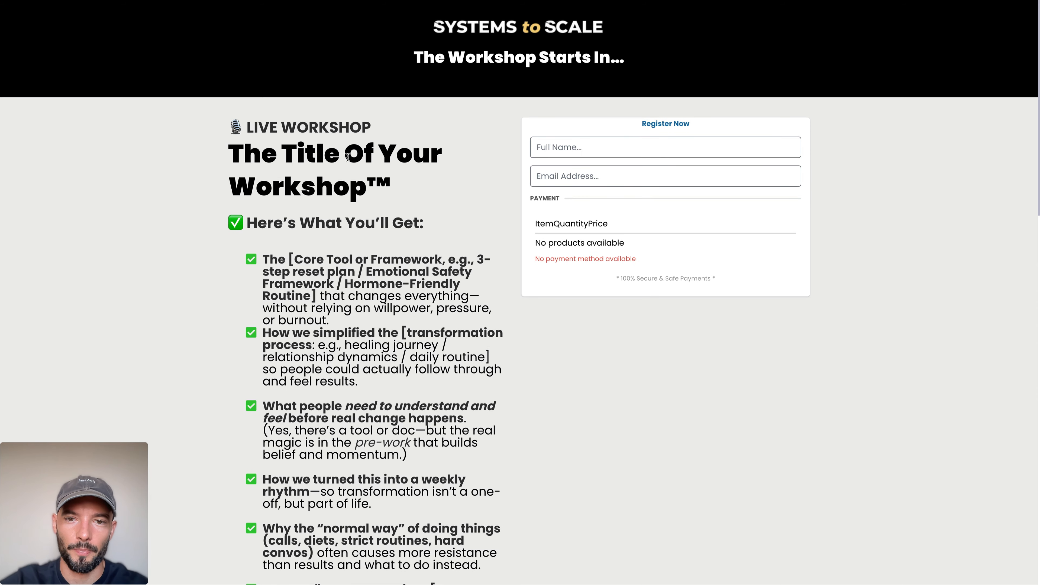
{"action": "left_click_drag", "start_coordinate": [537, 316], "coordinate": [733, 365]}
{"action": "left_click", "coordinate": [733, 365]}
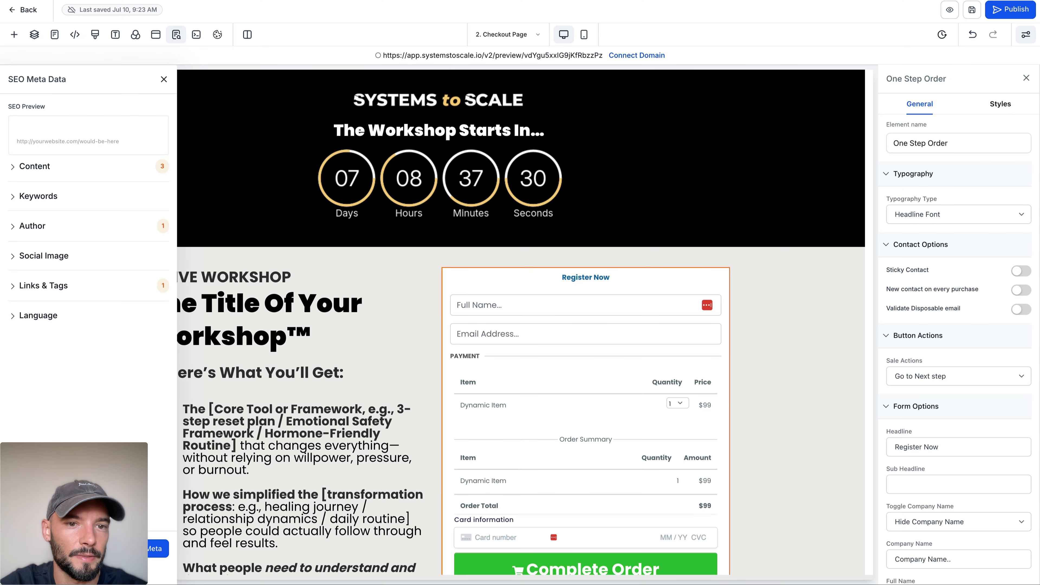
{"action": "left_click", "coordinate": [164, 80]}
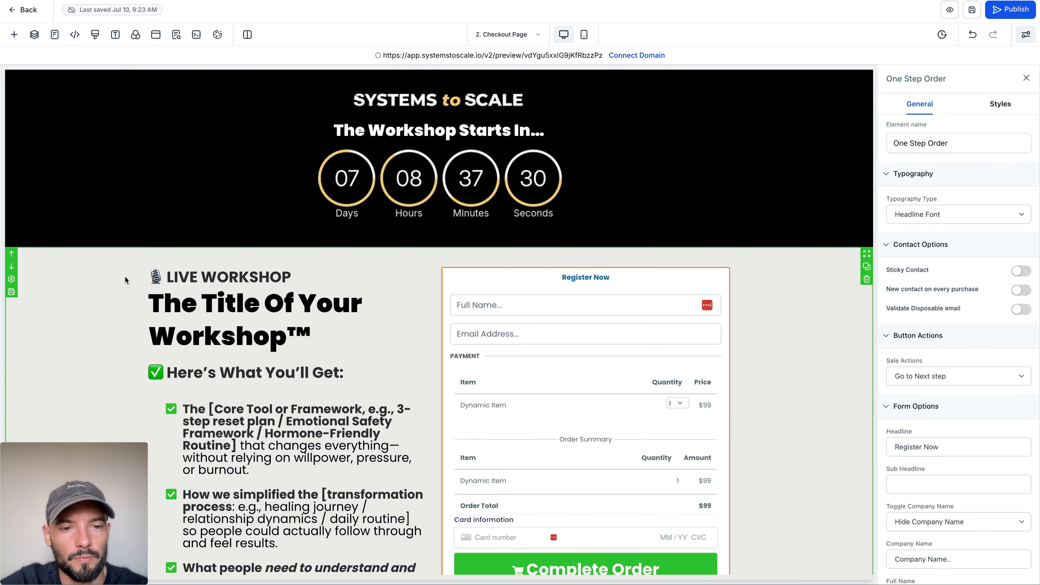
Step: Leave the page editor and check which products can be added to the funnel's Checkout Page
{"action": "scroll", "coordinate": [125, 277], "scroll_direction": "down", "scroll_amount": 3}
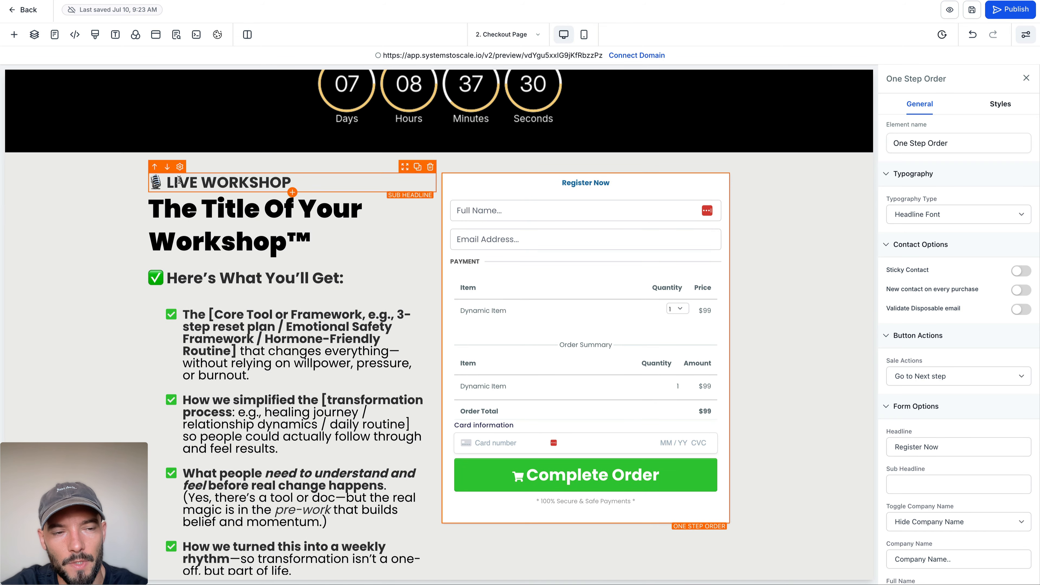
{"action": "left_click", "coordinate": [18, 10]}
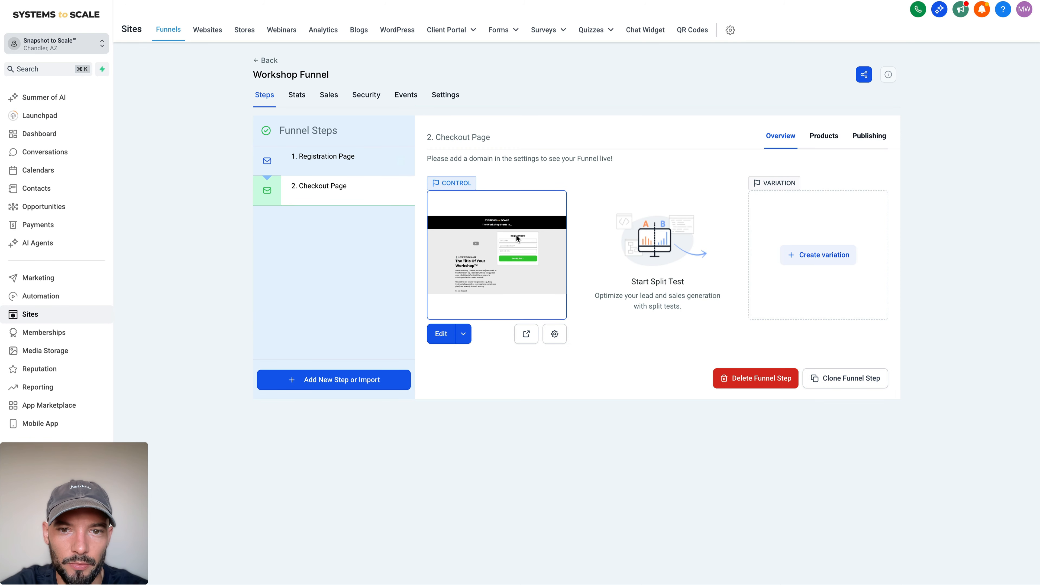
{"action": "left_click", "coordinate": [821, 139]}
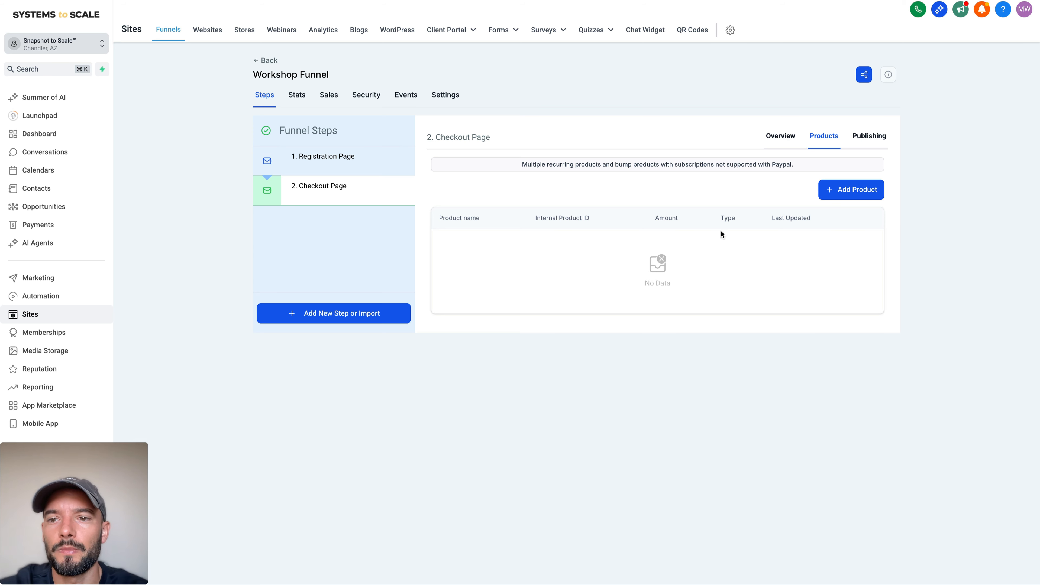
{"action": "left_click", "coordinate": [844, 197]}
{"action": "left_click", "coordinate": [585, 225]}
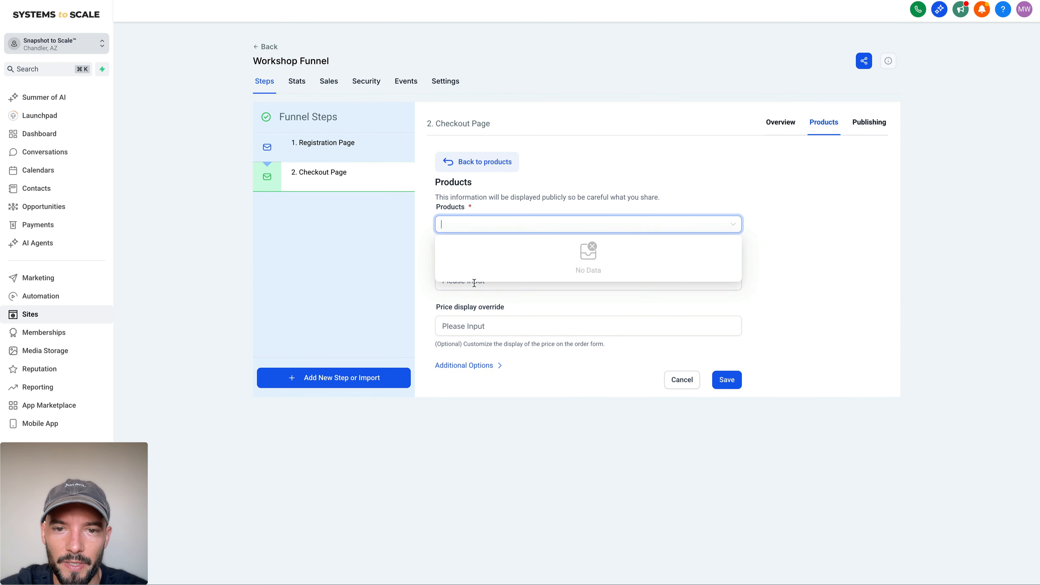
Step: Start a new product in the payments area and title it "Workshop"
{"action": "left_click", "coordinate": [54, 225]}
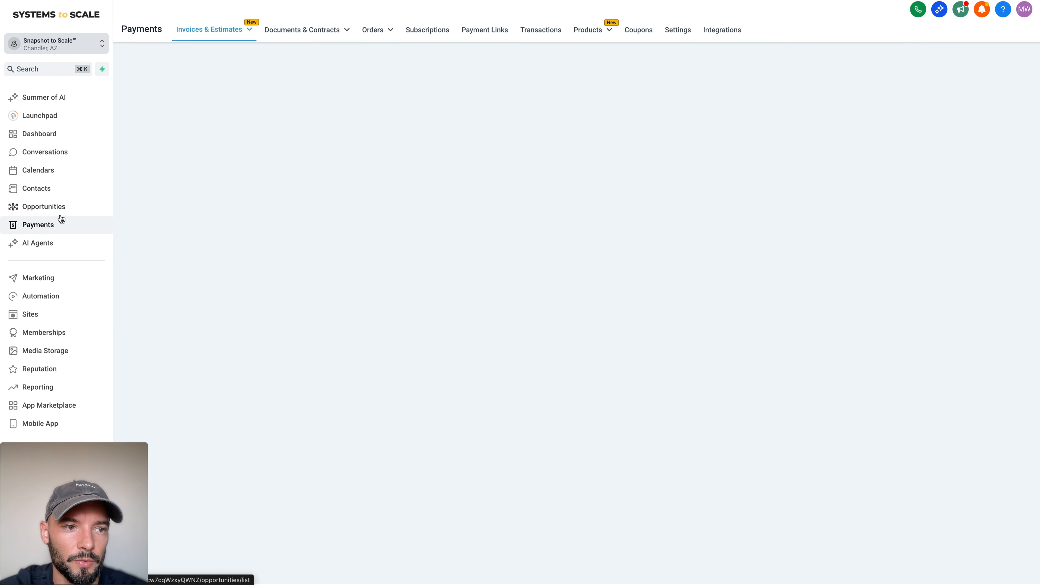
{"action": "left_click", "coordinate": [588, 29]}
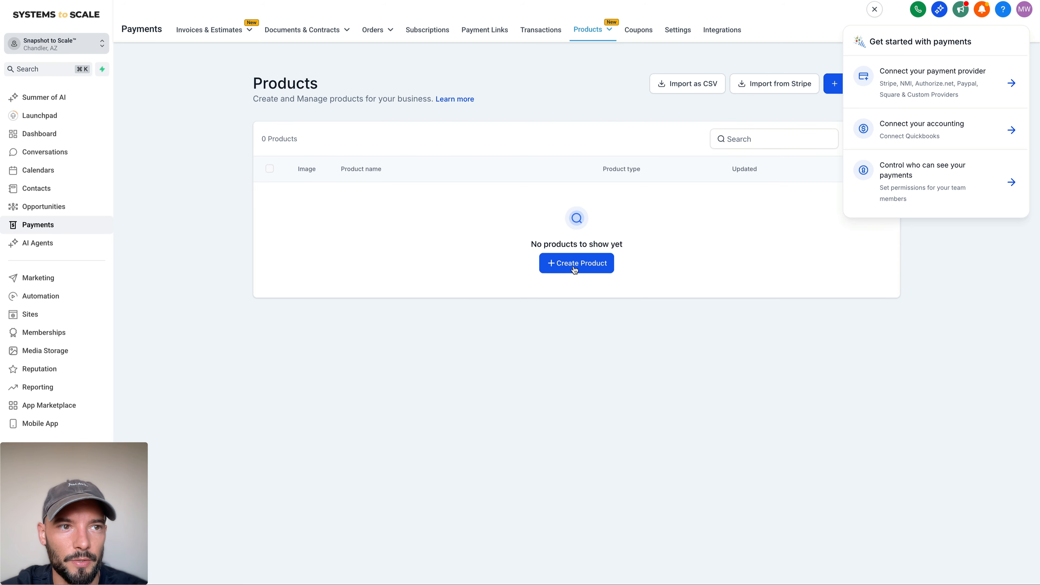
{"action": "left_click", "coordinate": [577, 268]}
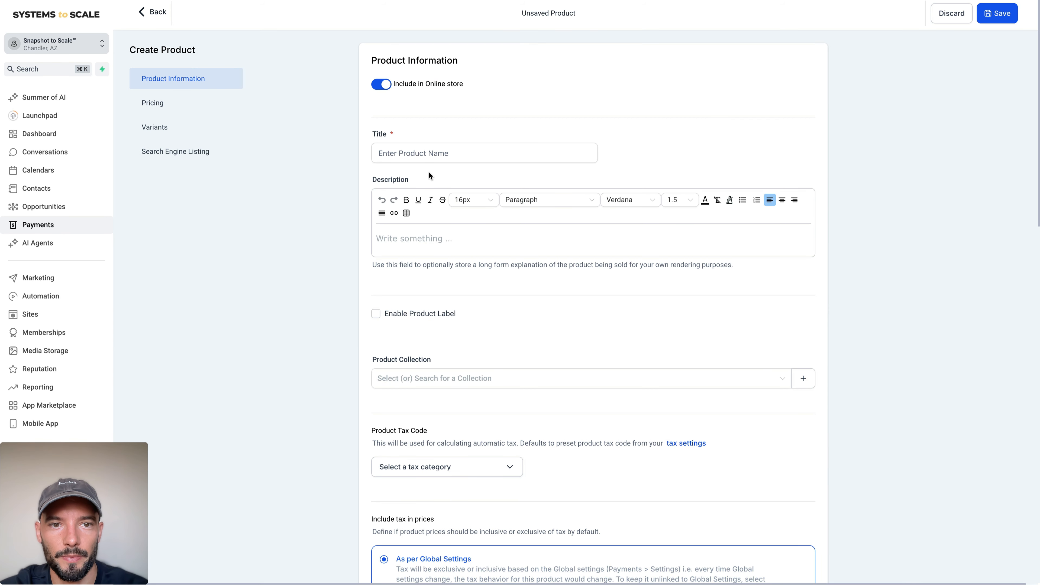
{"action": "left_click", "coordinate": [429, 158]}
{"action": "type", "text": "Workshop"}
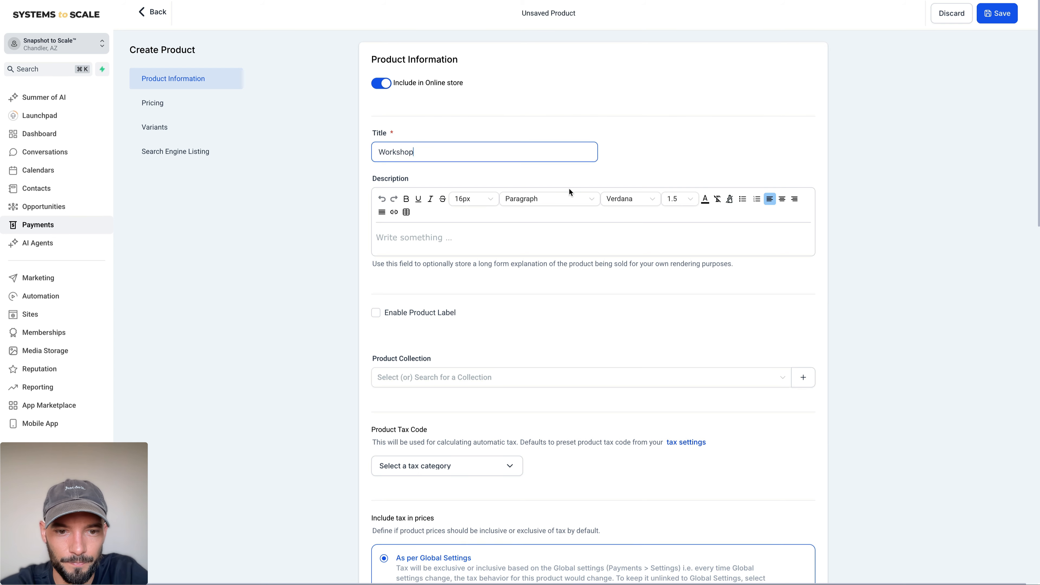
Step: Set the Workshop product's one-time price to $100.00 USD and save the product
{"action": "scroll", "coordinate": [568, 190], "scroll_direction": "down", "scroll_amount": 15}
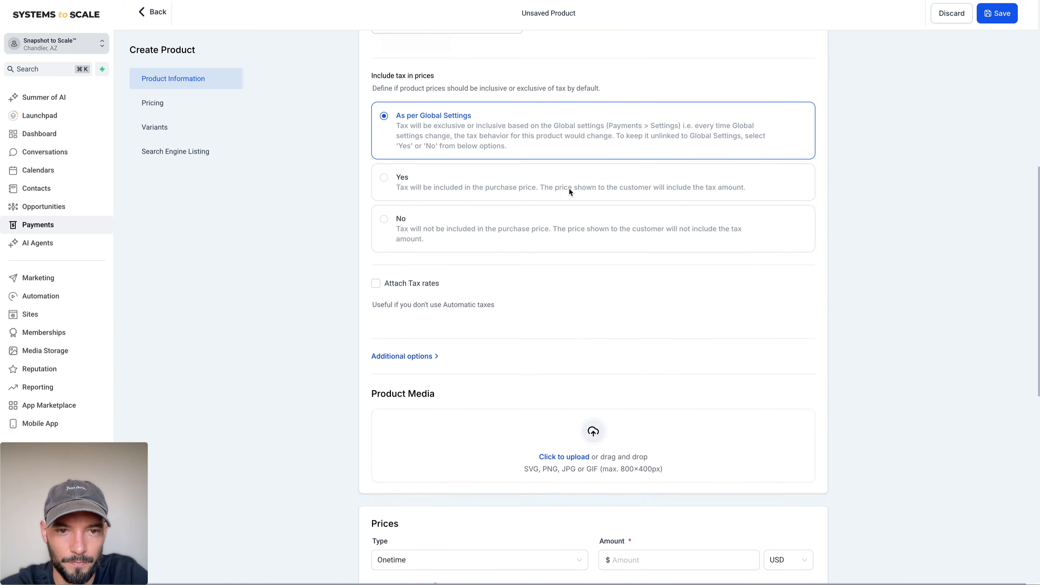
{"action": "left_click", "coordinate": [644, 317]}
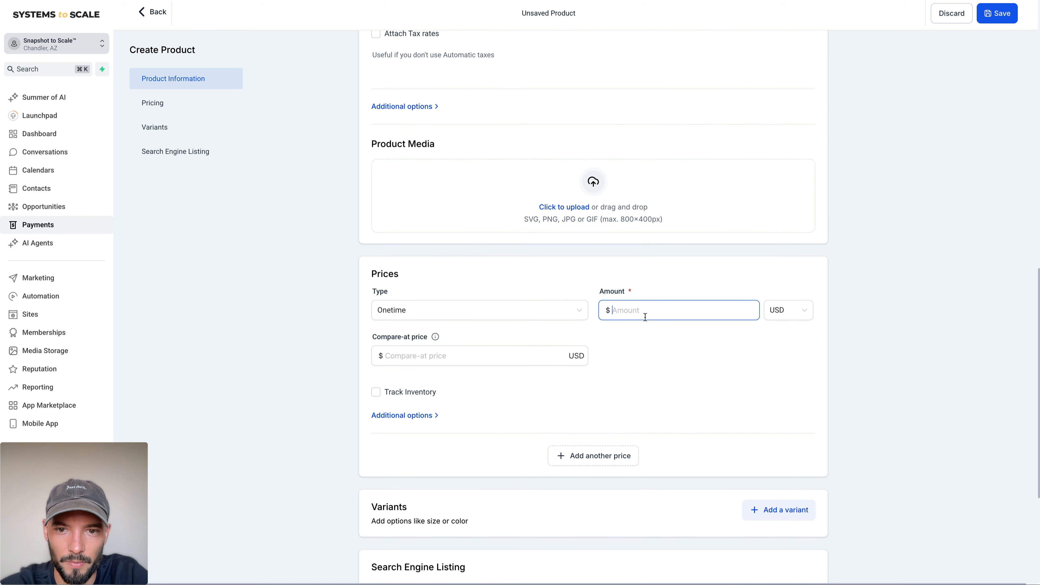
{"action": "type", "text": "100"}
{"action": "left_click", "coordinate": [658, 362]}
{"action": "scroll", "coordinate": [657, 362], "scroll_direction": "down", "scroll_amount": 5}
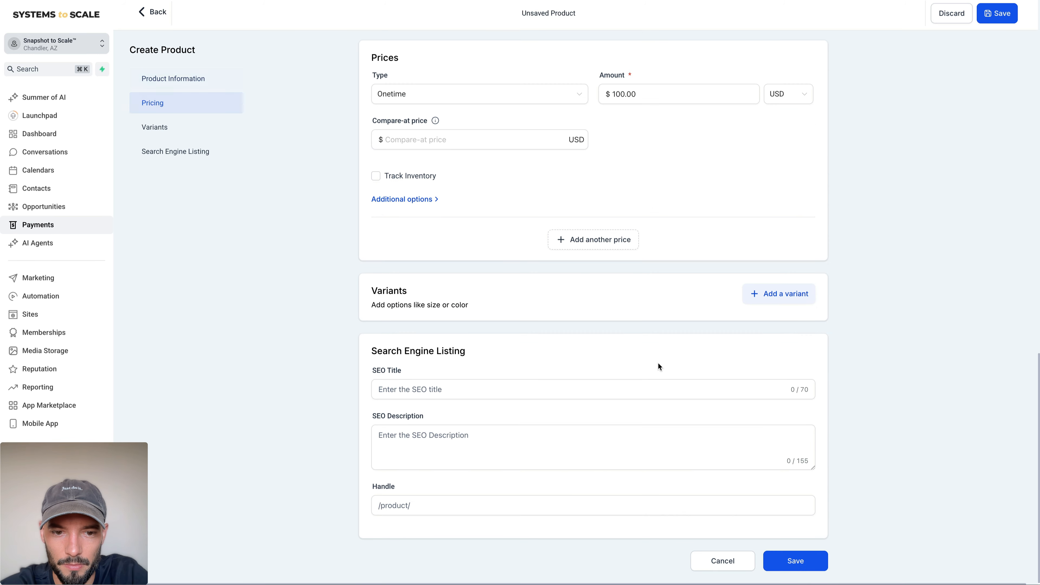
{"action": "left_click", "coordinate": [805, 553]}
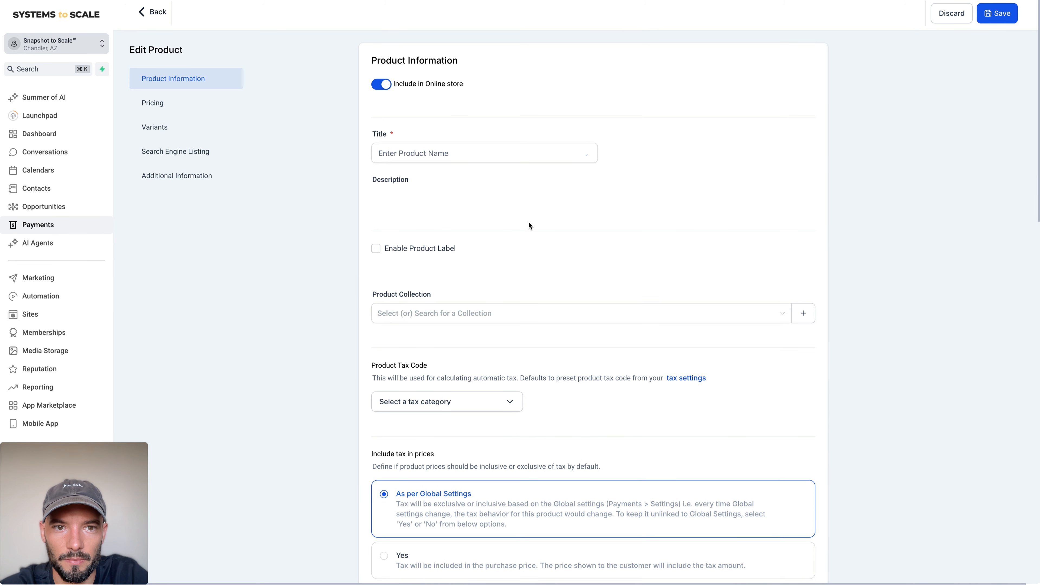
{"action": "left_click", "coordinate": [1001, 8]}
{"action": "scroll", "coordinate": [395, 158], "scroll_direction": "down", "scroll_amount": 10}
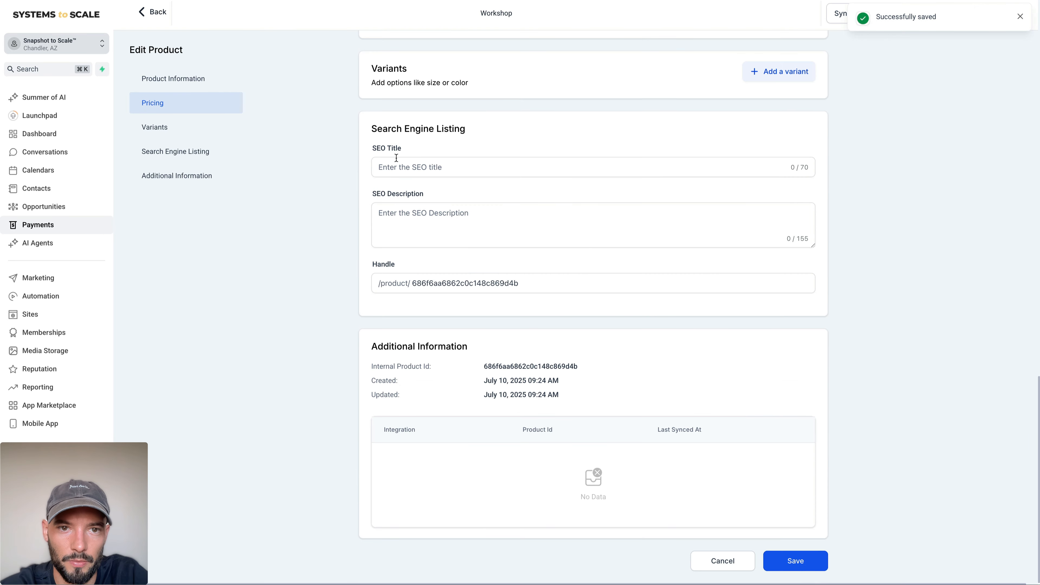
{"action": "scroll", "coordinate": [396, 158], "scroll_direction": "up", "scroll_amount": 15}
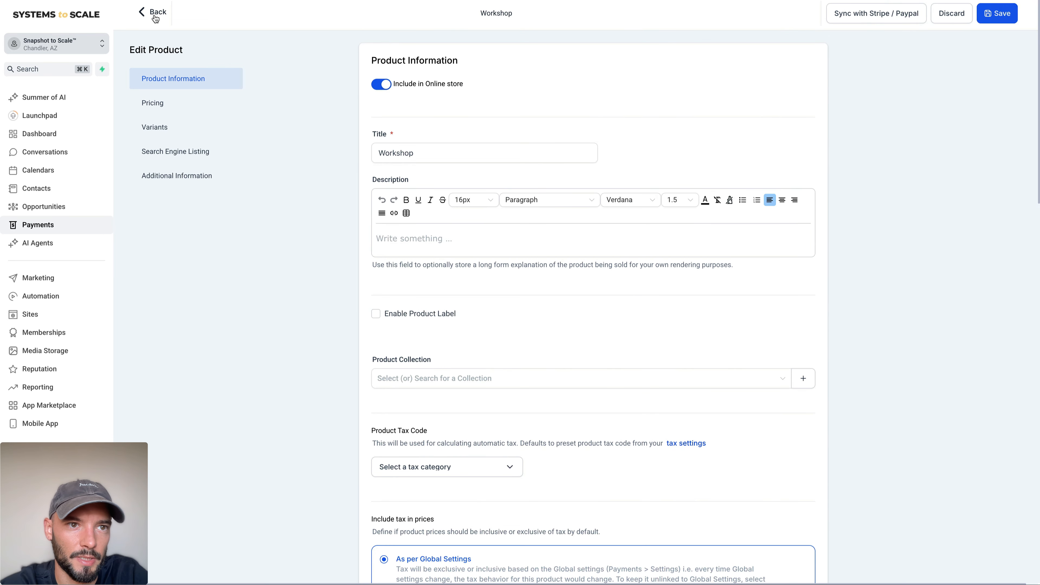
Step: Return to the Workshop Funnel and open the product list of its Checkout Page
{"action": "left_click", "coordinate": [155, 19]}
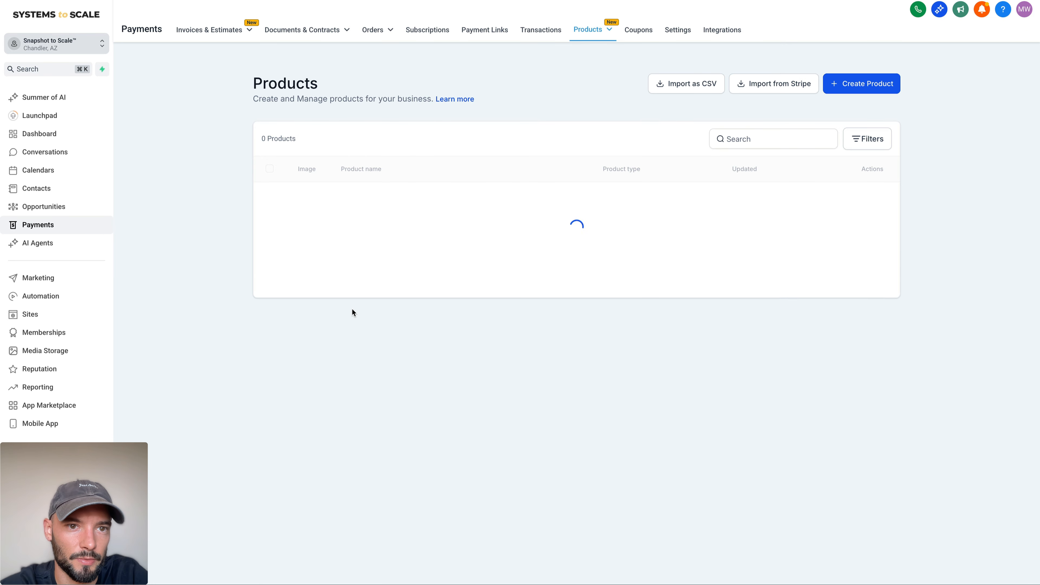
{"action": "left_click", "coordinate": [47, 310]}
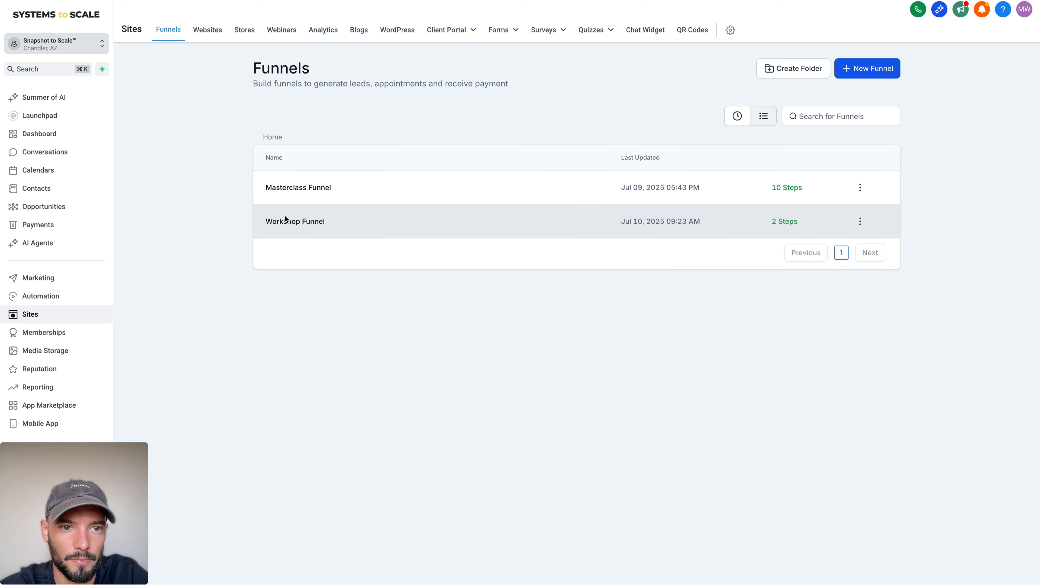
{"action": "left_click", "coordinate": [285, 216]}
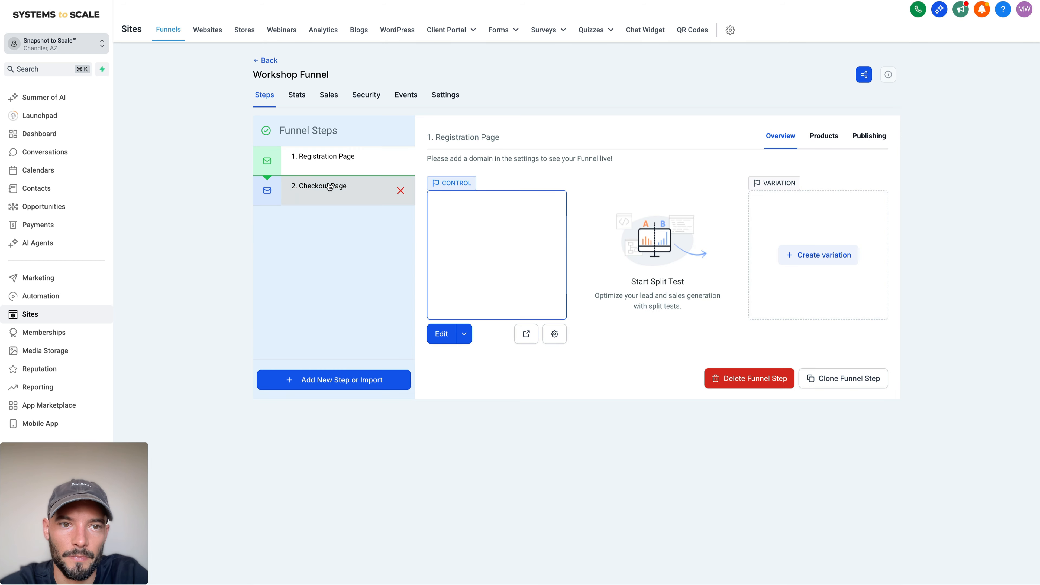
{"action": "left_click", "coordinate": [329, 186]}
{"action": "left_click", "coordinate": [823, 138]}
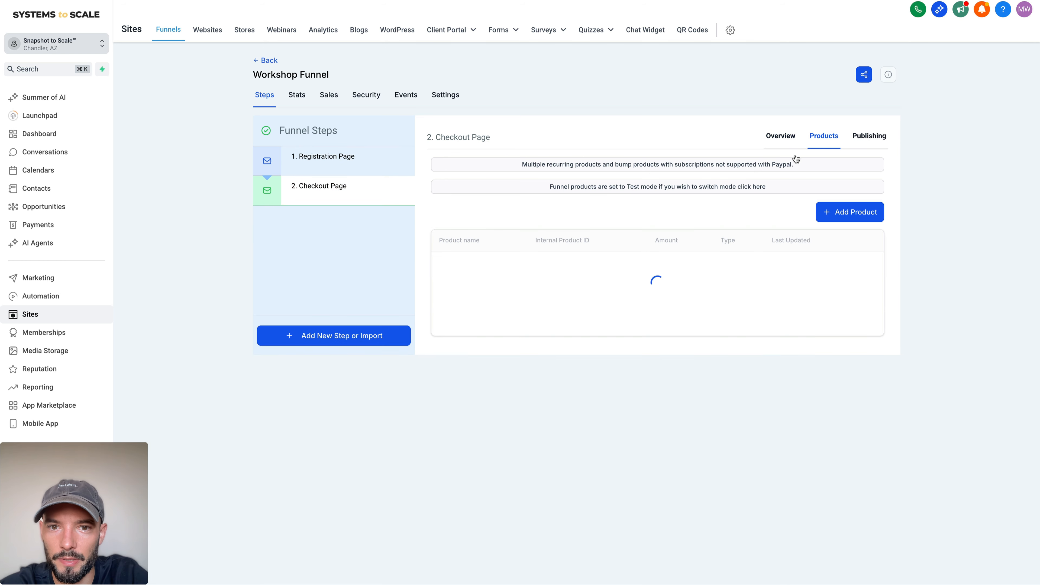
Step: Add the Workshop product with the "Workshop @ 100" price to the Checkout Page and save it
{"action": "left_click", "coordinate": [851, 218]}
{"action": "left_click", "coordinate": [516, 226]}
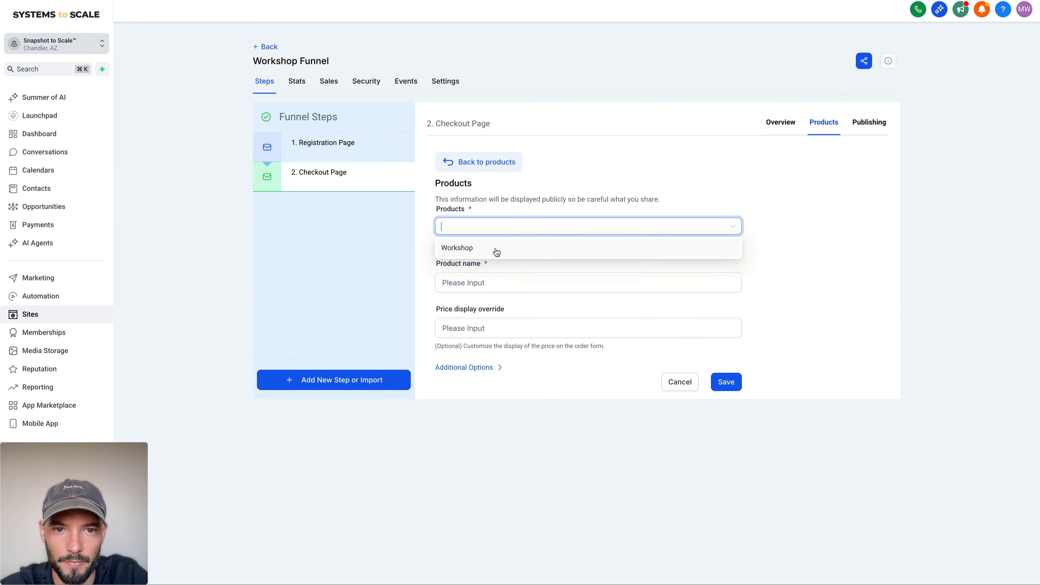
{"action": "left_click", "coordinate": [497, 252]}
{"action": "left_click", "coordinate": [496, 280]}
{"action": "left_click", "coordinate": [489, 305]}
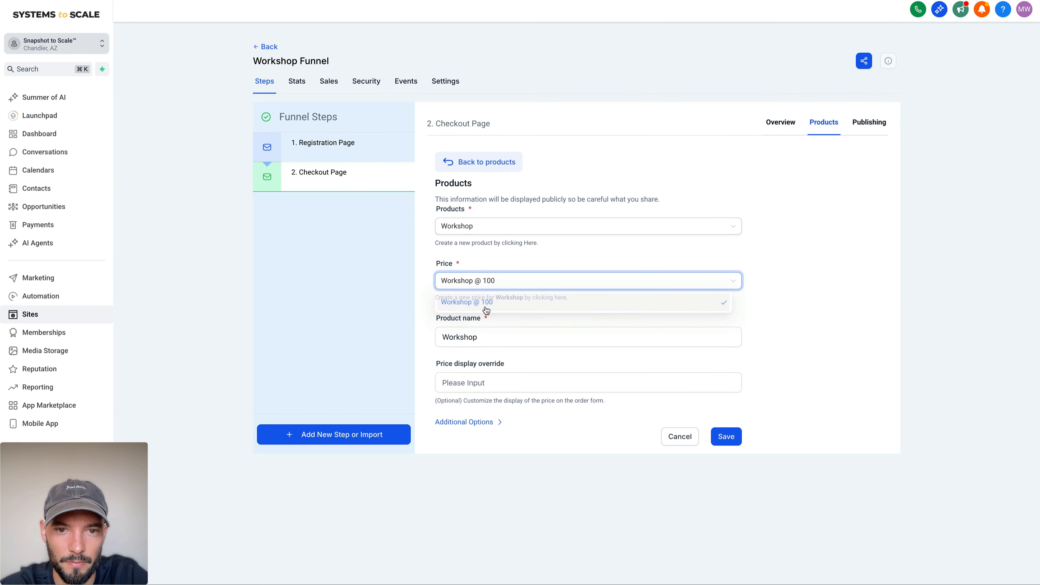
{"action": "double_click", "coordinate": [495, 337]}
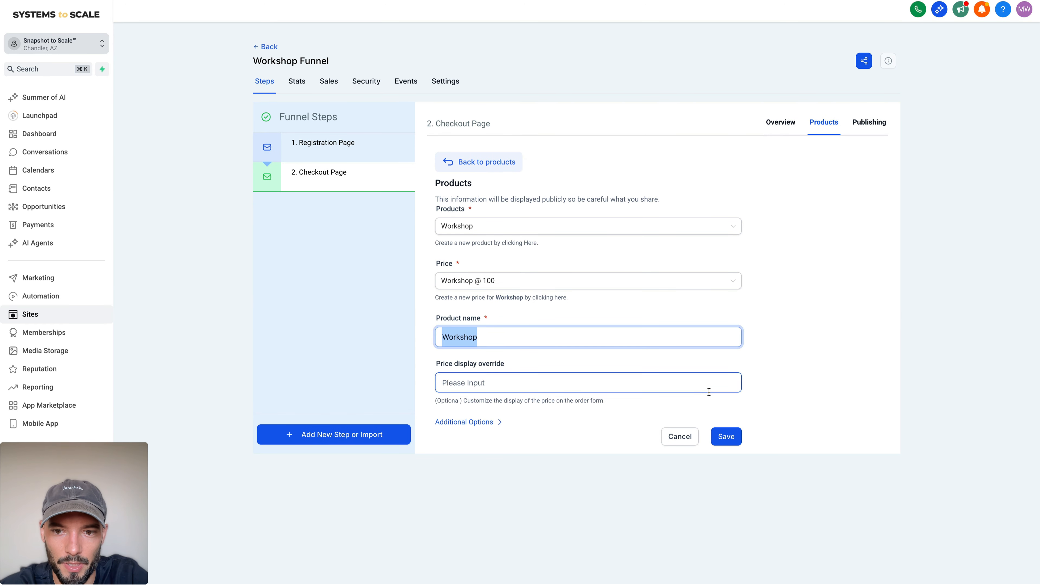
{"action": "left_click", "coordinate": [727, 437]}
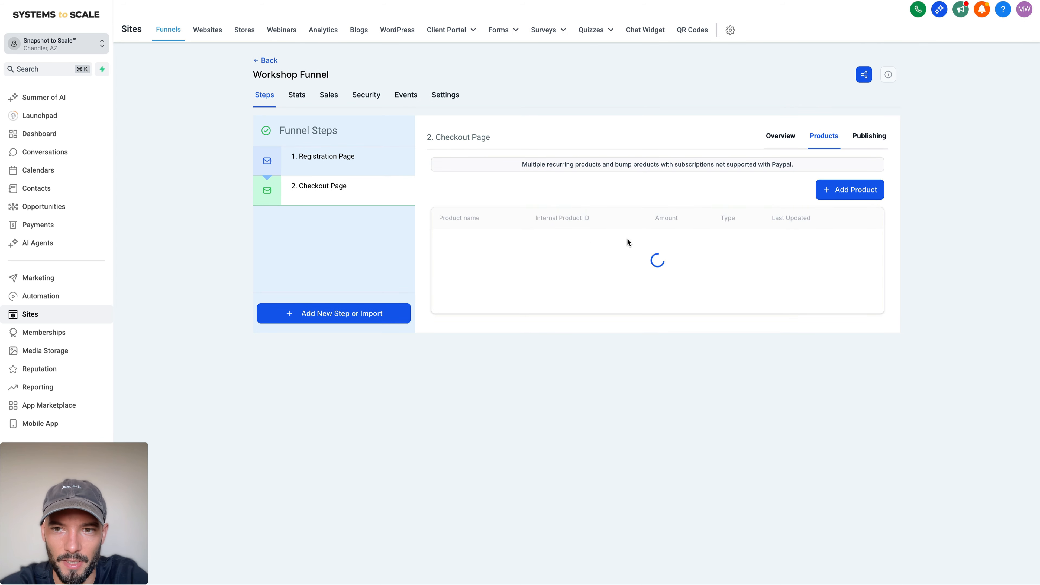
Step: Preview the Checkout Page and examine the order form's product, payment area and headline
{"action": "left_click", "coordinate": [767, 139]}
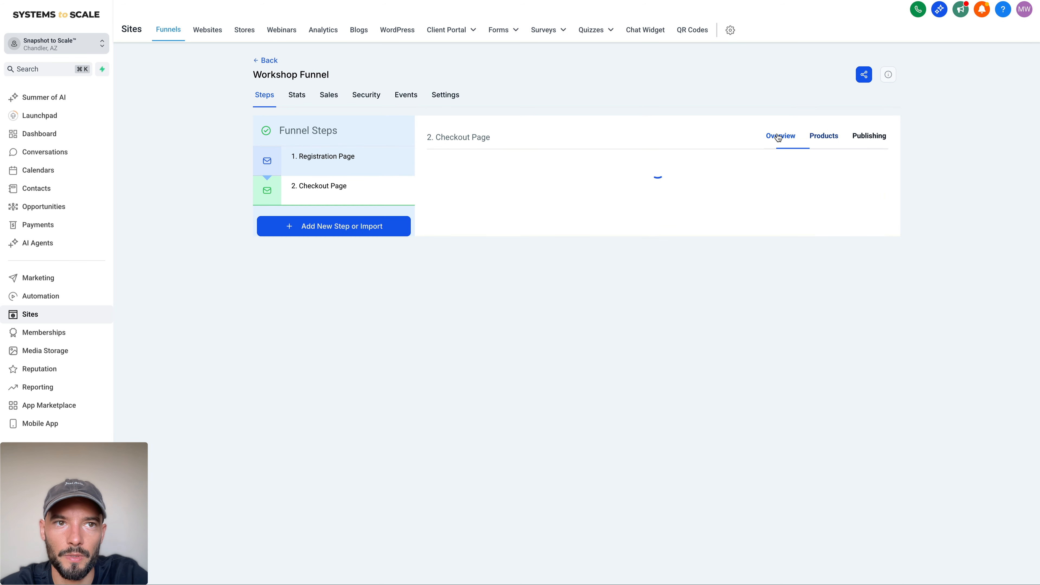
{"action": "left_click", "coordinate": [529, 336]}
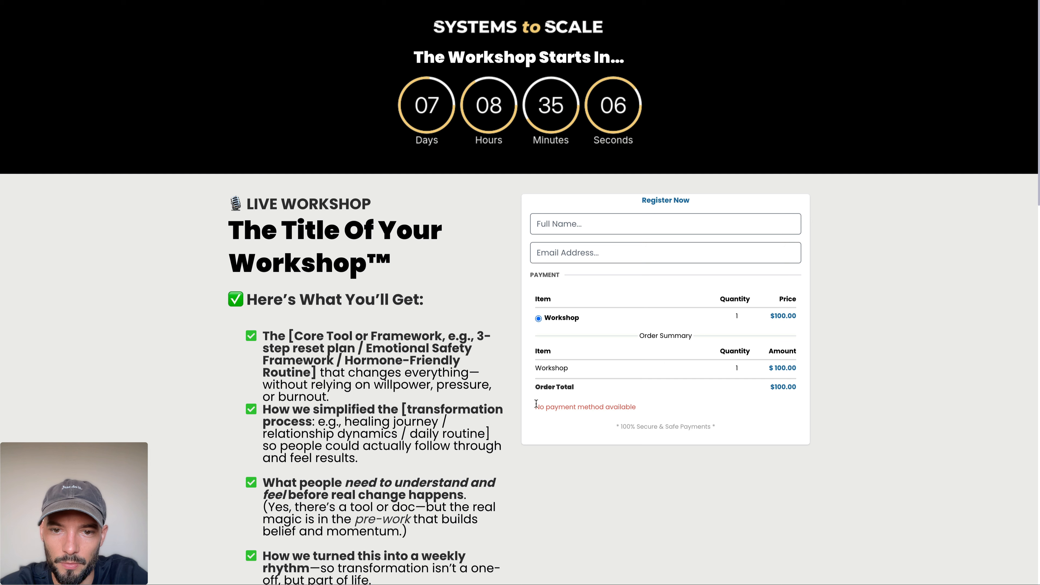
{"action": "left_click_drag", "start_coordinate": [536, 403], "coordinate": [649, 402]}
{"action": "left_click", "coordinate": [649, 402]}
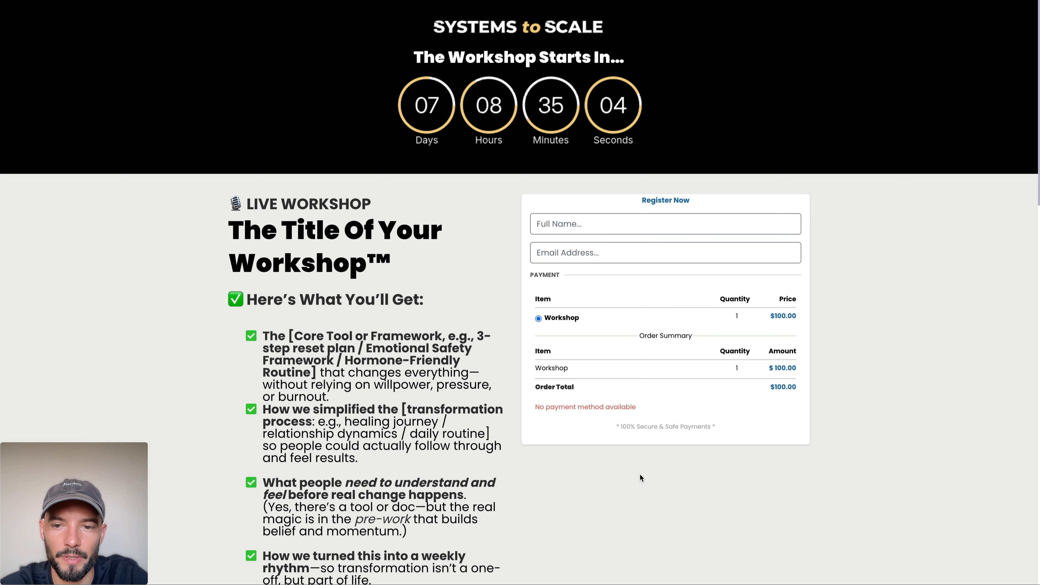
{"action": "scroll", "coordinate": [623, 369], "scroll_direction": "down", "scroll_amount": 2}
{"action": "scroll", "coordinate": [623, 369], "scroll_direction": "up", "scroll_amount": 2}
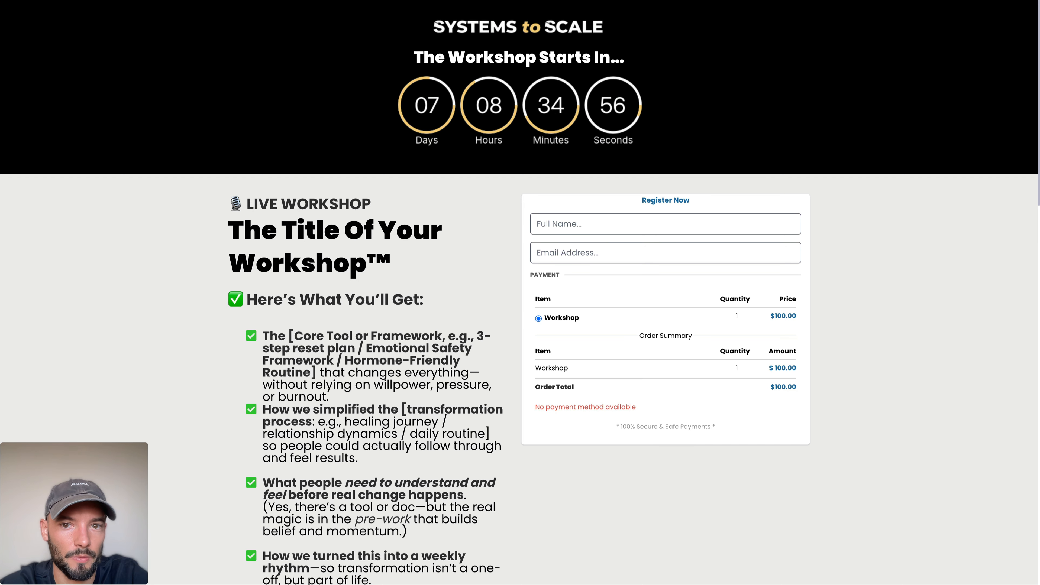
{"action": "triple_click", "coordinate": [665, 200]}
{"action": "left_click", "coordinate": [528, 200]}
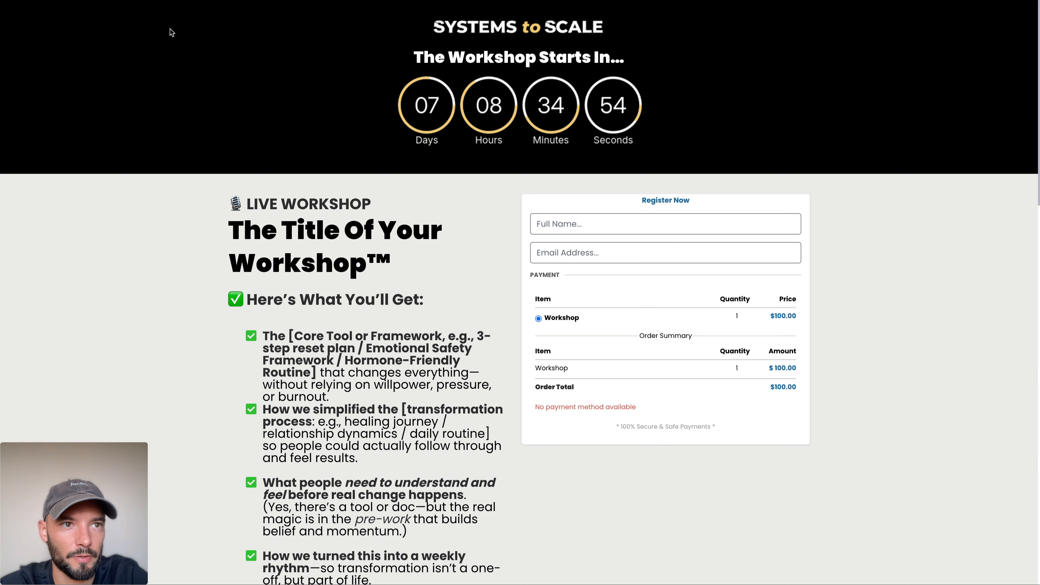
{"action": "left_click", "coordinate": [164, 0]}
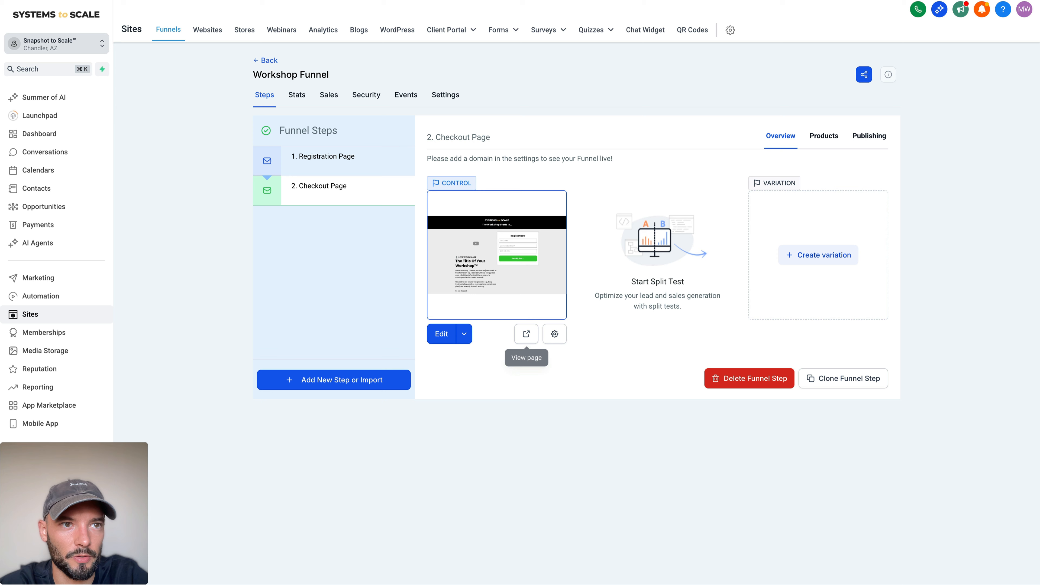
Step: Open the Checkout Page for editing and clear the headline of its one-step order form
{"action": "left_click", "coordinate": [443, 335]}
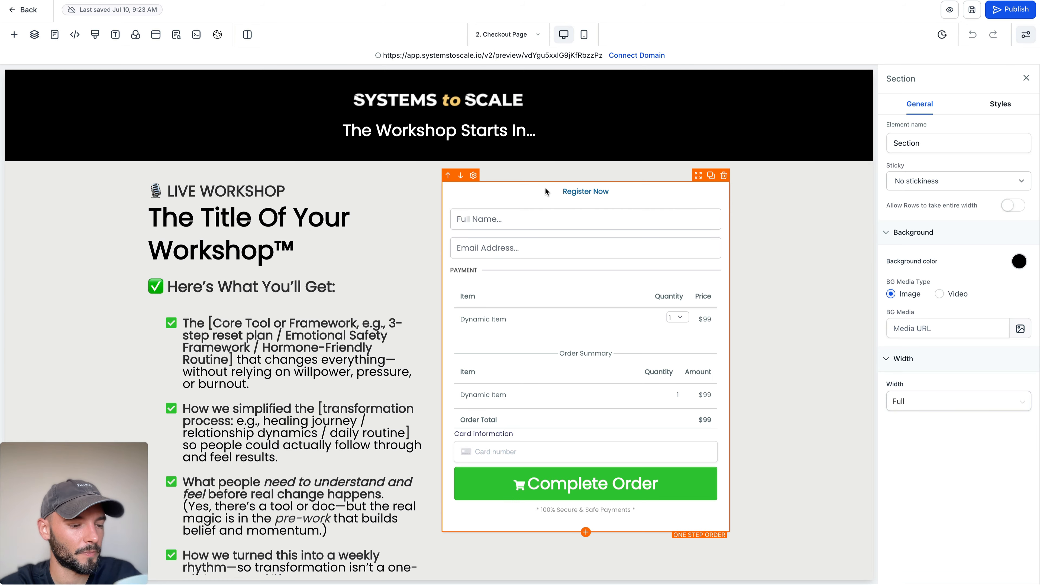
{"action": "left_click", "coordinate": [545, 188]}
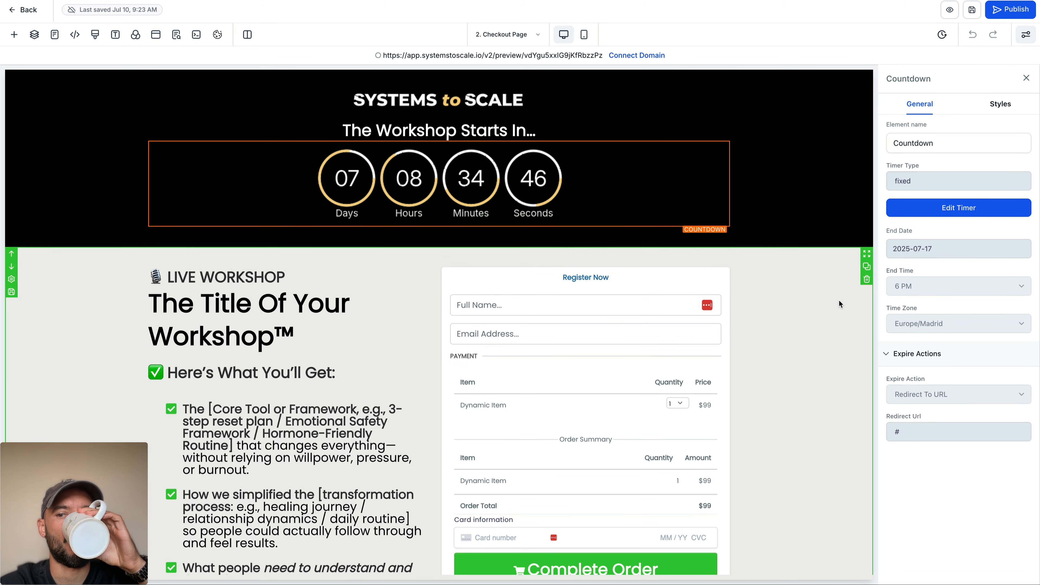
{"action": "left_click", "coordinate": [631, 294]}
{"action": "scroll", "coordinate": [958, 227], "scroll_direction": "down", "scroll_amount": 5}
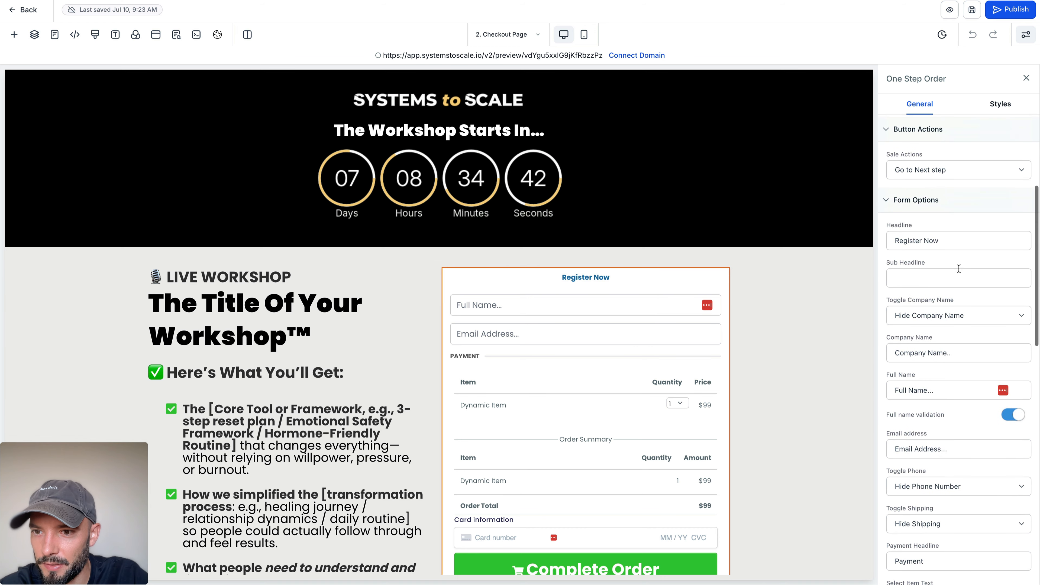
{"action": "left_click", "coordinate": [940, 240]}
{"action": "key", "text": "ctrl+a"}
{"action": "key", "text": "BackSpace"}
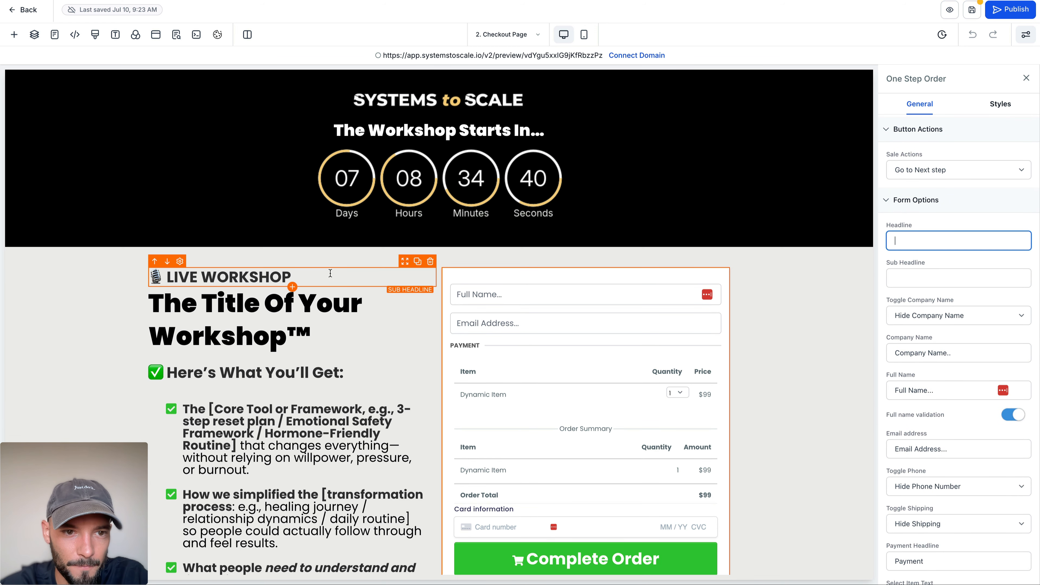
Step: Duplicate the "LIVE WORKSHOP" sub-headline, move the copy above the order form and center its text
{"action": "left_click", "coordinate": [417, 262]}
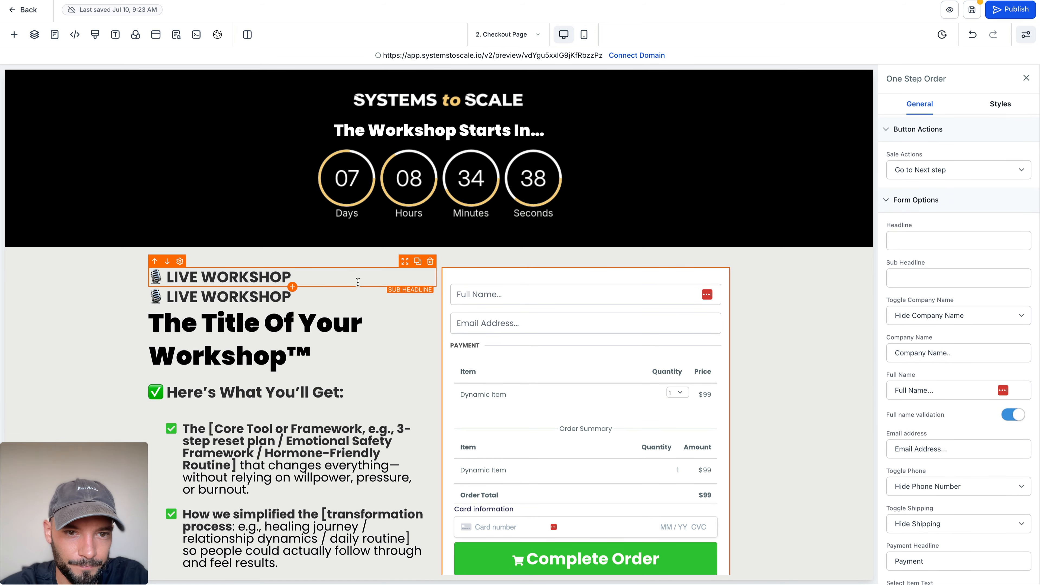
{"action": "left_click_drag", "start_coordinate": [401, 267], "coordinate": [533, 277]}
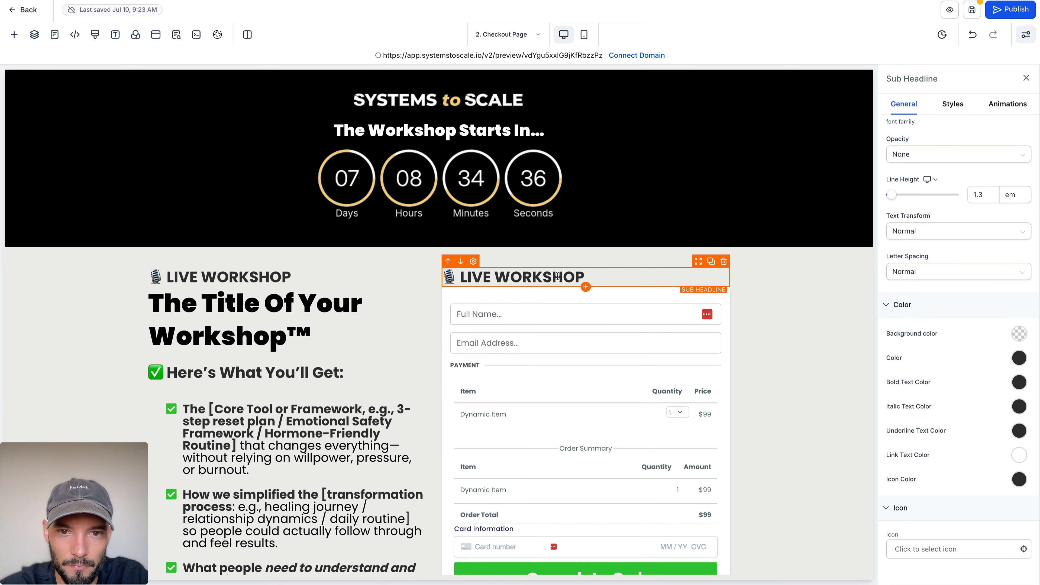
{"action": "left_click", "coordinate": [952, 104]}
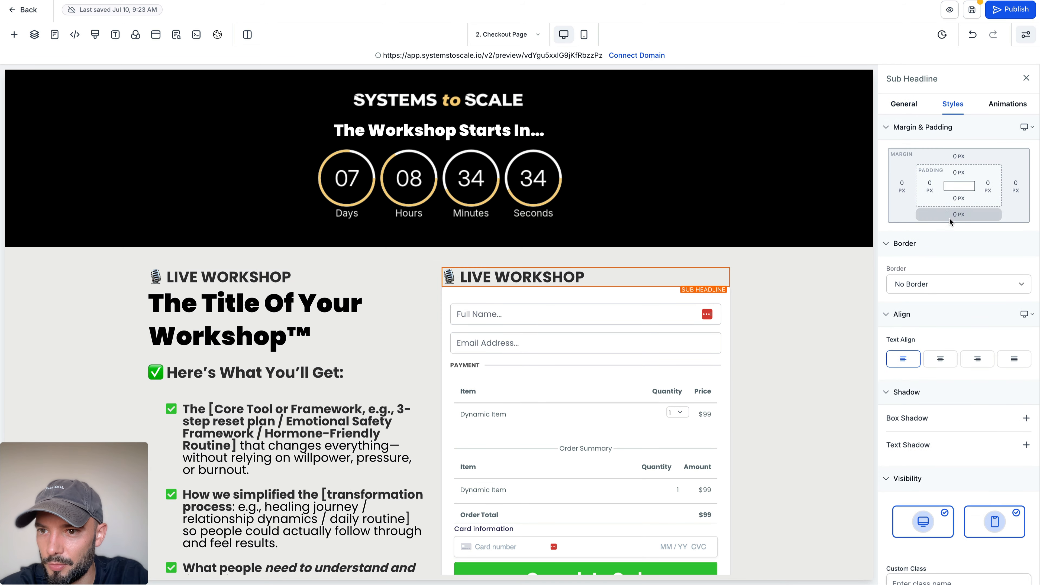
{"action": "left_click", "coordinate": [940, 359]}
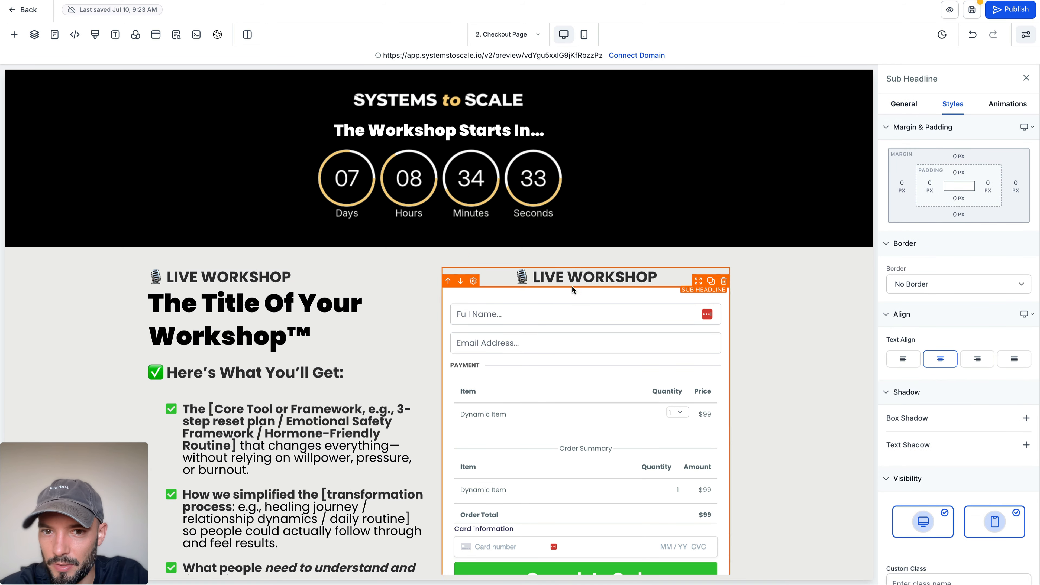
Step: Change the text of the sub-headline above the order form to "SAVE YOUR SEAT" and look over the section
{"action": "triple_click", "coordinate": [555, 278]}
{"action": "type", "text": "SAVE"}
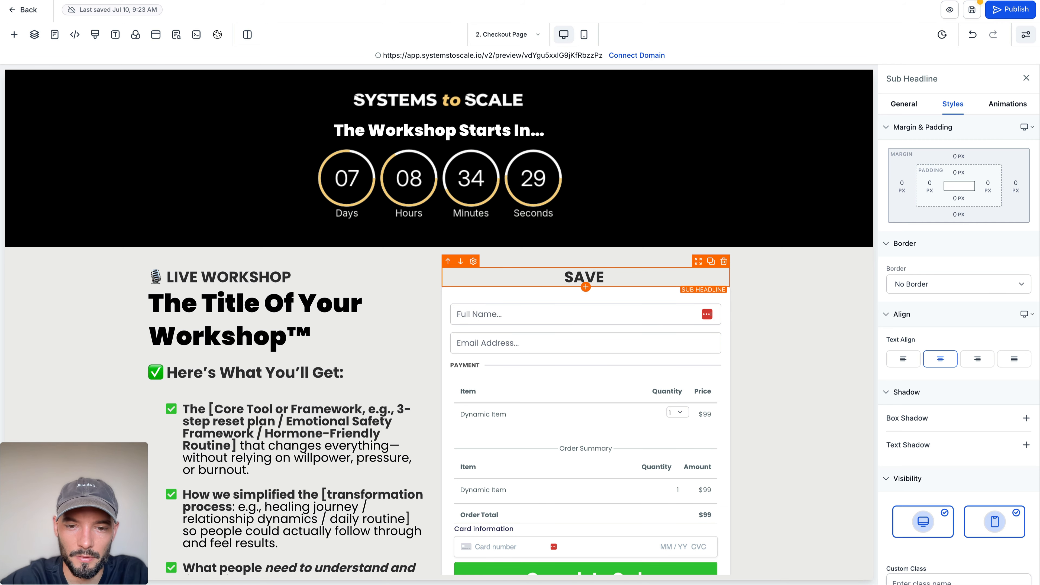
{"action": "scroll", "coordinate": [438, 324], "scroll_direction": "down", "scroll_amount": 15}
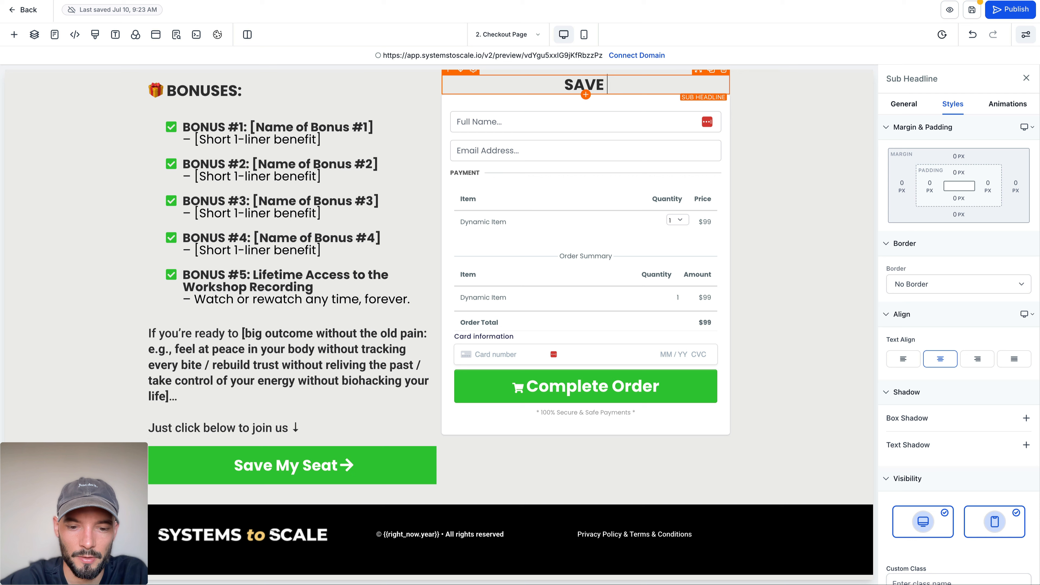
{"action": "type", "text": "YOUR SEAR"}
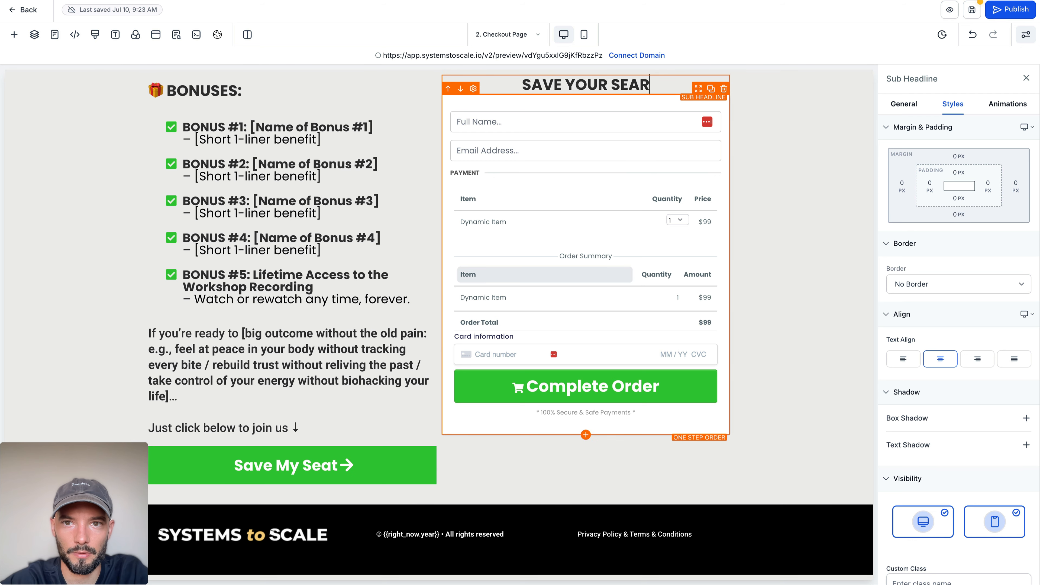
{"action": "key", "text": "BackSpace"}
{"action": "type", "text": "T"}
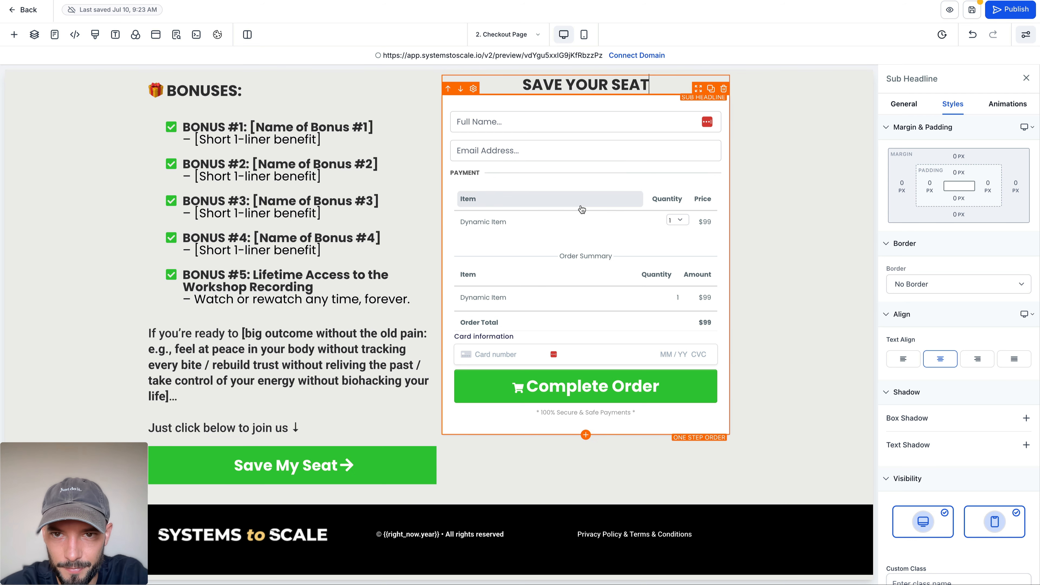
{"action": "left_click", "coordinate": [790, 167]}
{"action": "scroll", "coordinate": [565, 237], "scroll_direction": "up", "scroll_amount": 15}
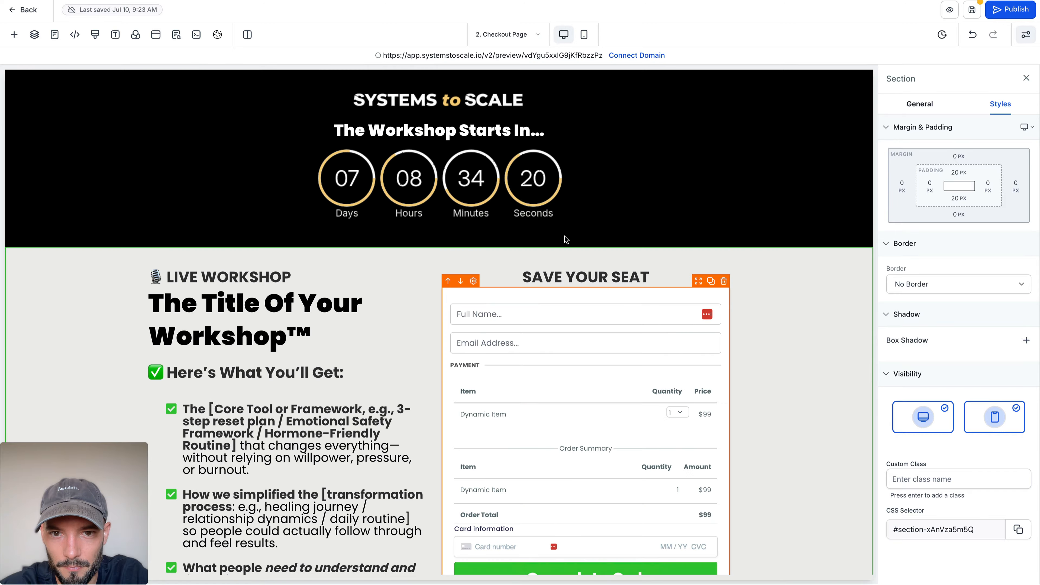
{"action": "scroll", "coordinate": [582, 318], "scroll_direction": "down", "scroll_amount": 10}
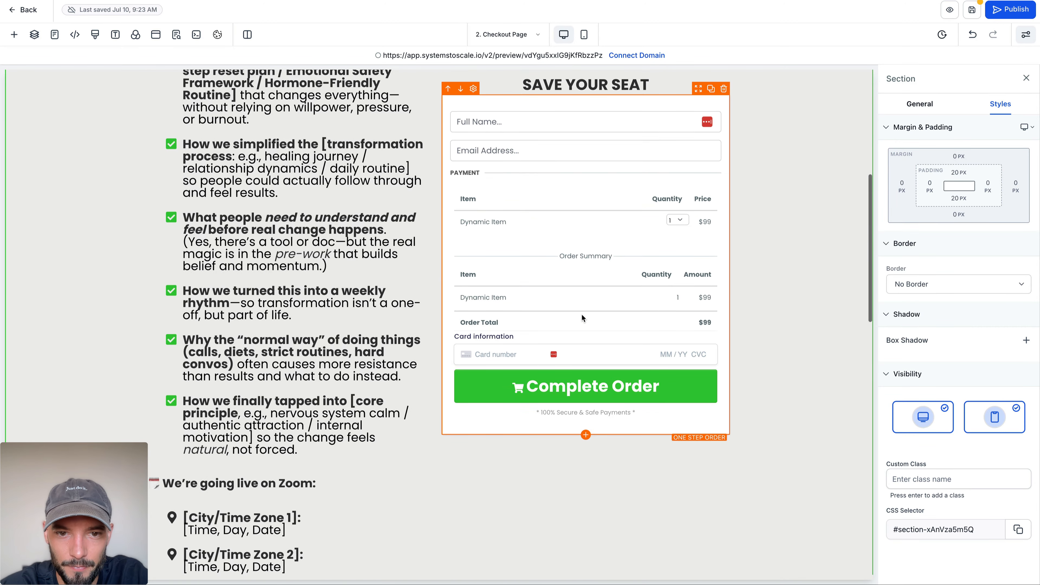
{"action": "scroll", "coordinate": [581, 318], "scroll_direction": "up", "scroll_amount": 5}
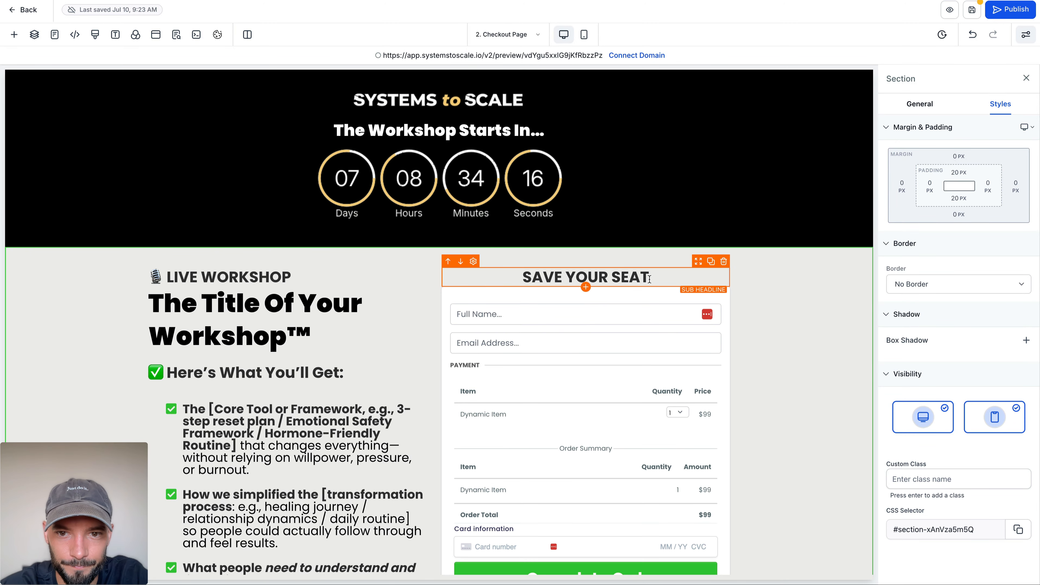
{"action": "left_click", "coordinate": [693, 279]}
{"action": "left_click", "coordinate": [840, 196]}
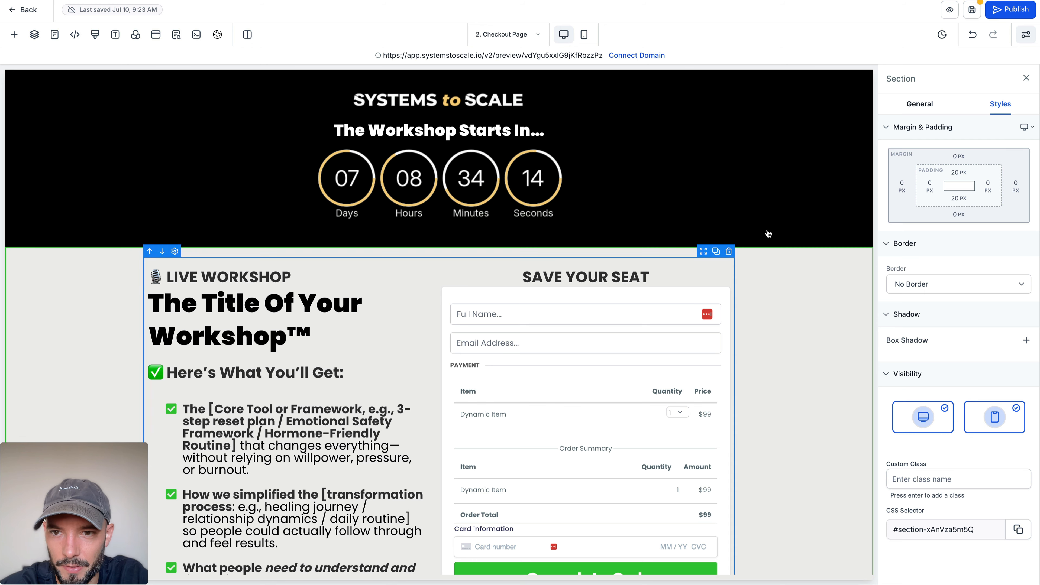
Step: Save the Checkout Page and preview it to check the new sub-headline and order form
{"action": "left_click", "coordinate": [969, 16]}
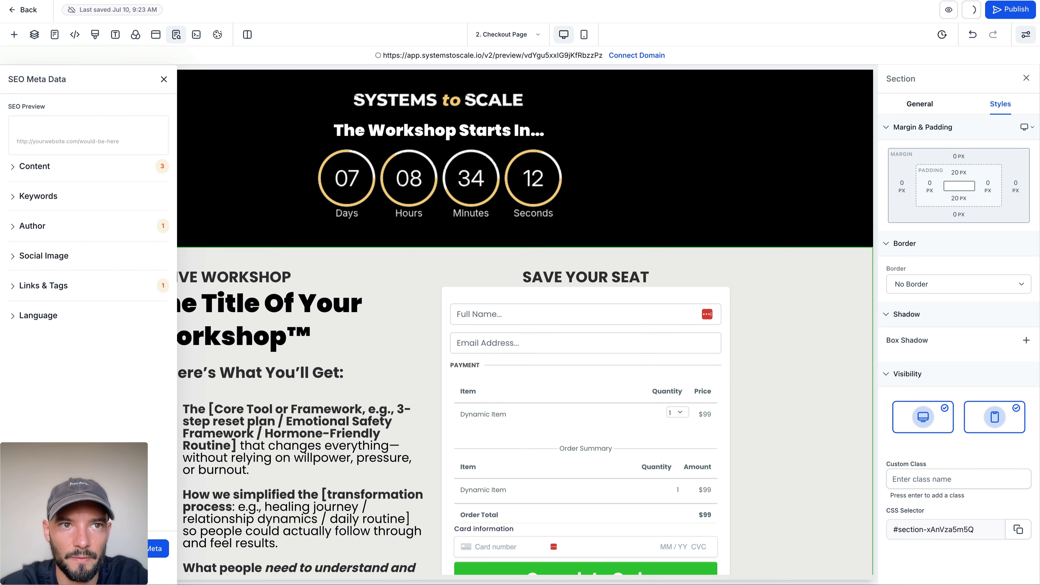
{"action": "left_click", "coordinate": [949, 10]}
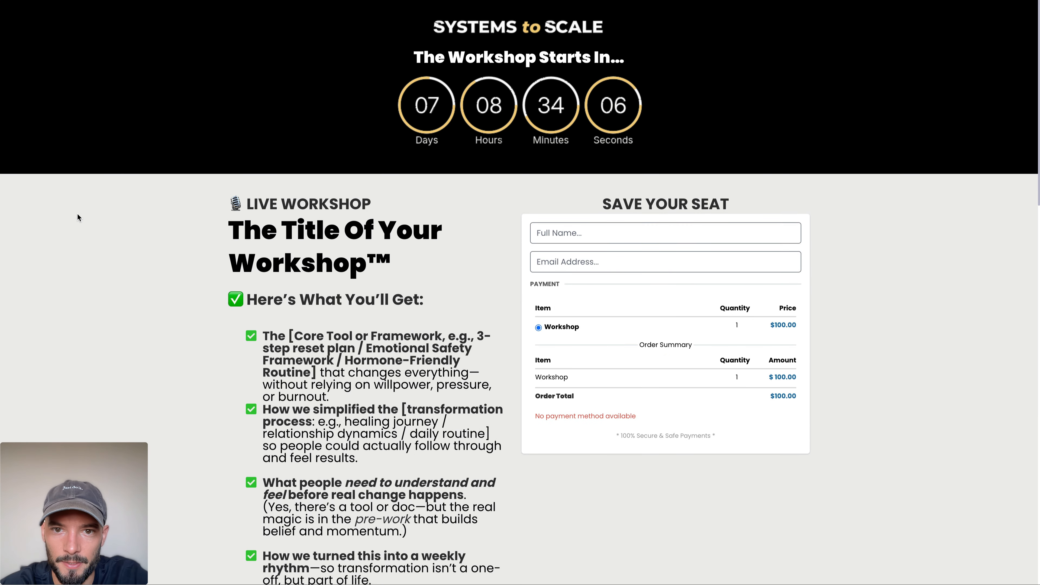
{"action": "scroll", "coordinate": [597, 274], "scroll_direction": "down", "scroll_amount": 15}
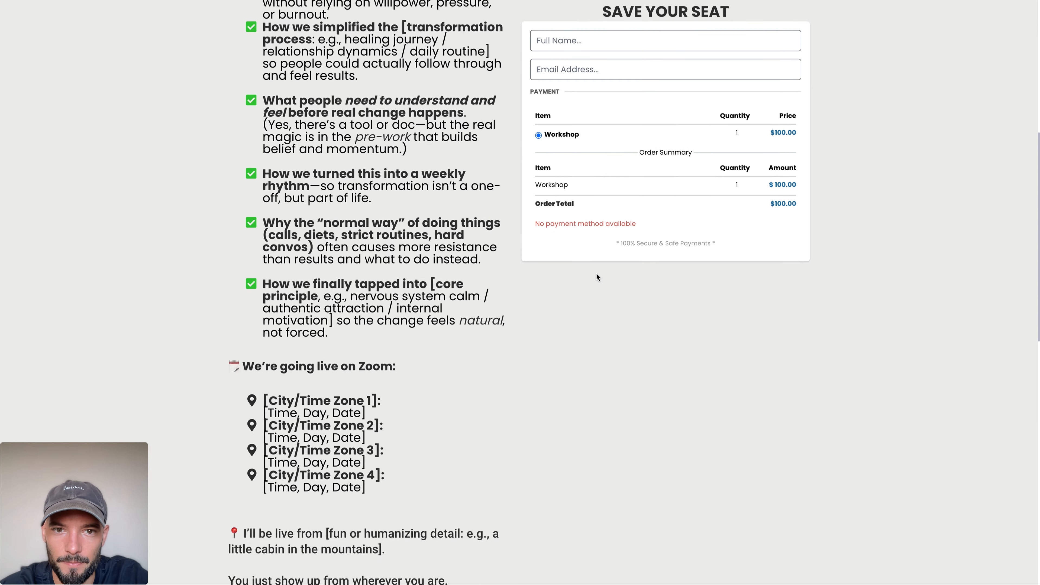
{"action": "scroll", "coordinate": [595, 272], "scroll_direction": "down", "scroll_amount": 5}
{"action": "scroll", "coordinate": [595, 272], "scroll_direction": "up", "scroll_amount": 20}
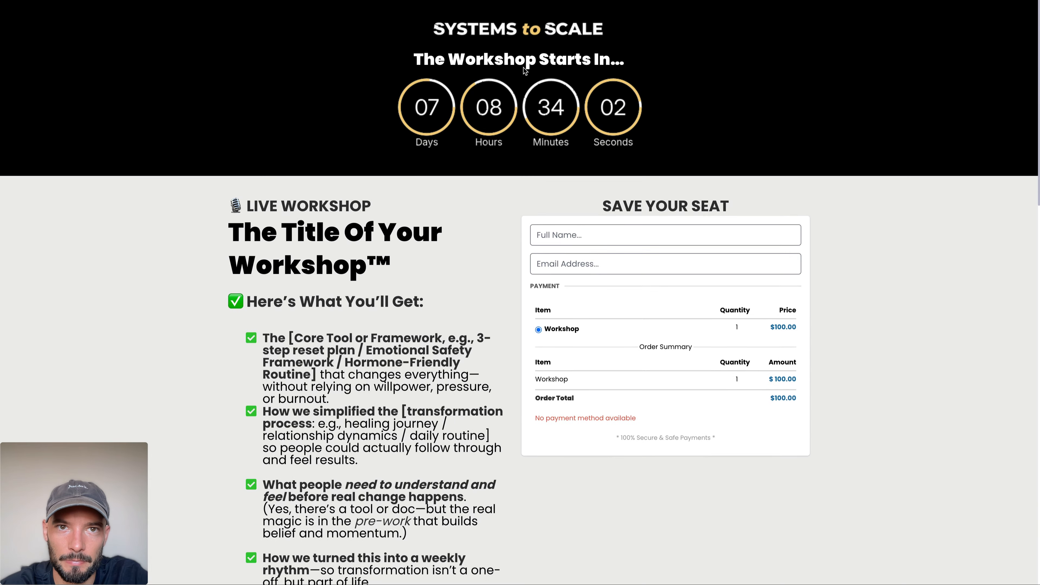
{"action": "key", "text": "ctrl+shift+Tab"}
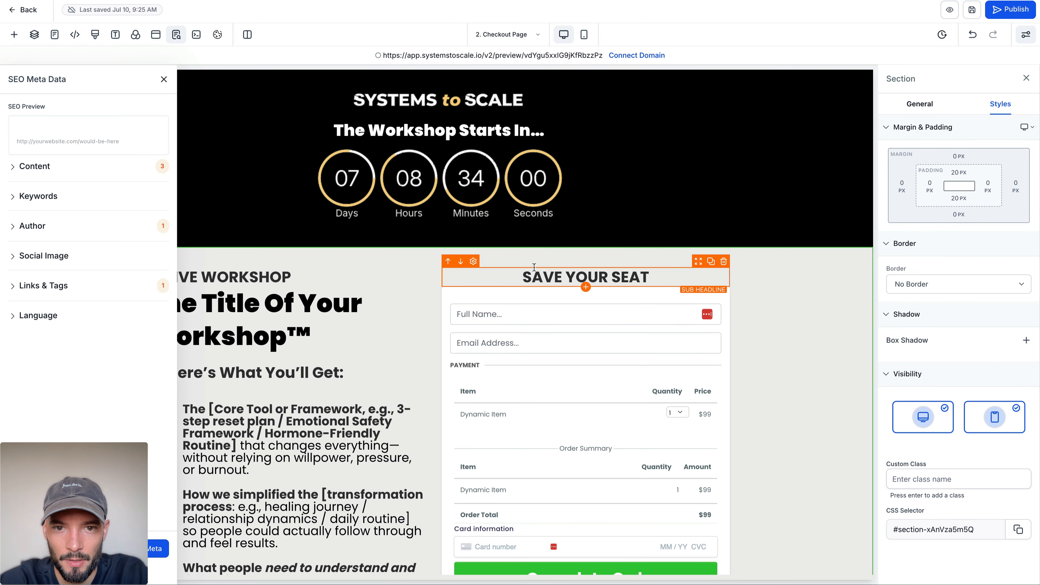
Step: Add a down arrow before and after the text so the sub-headline reads "↓ SAVE YOUR SEAT ↓"
{"action": "left_click", "coordinate": [518, 275]}
{"action": "key", "text": "ctrl+super+space"}
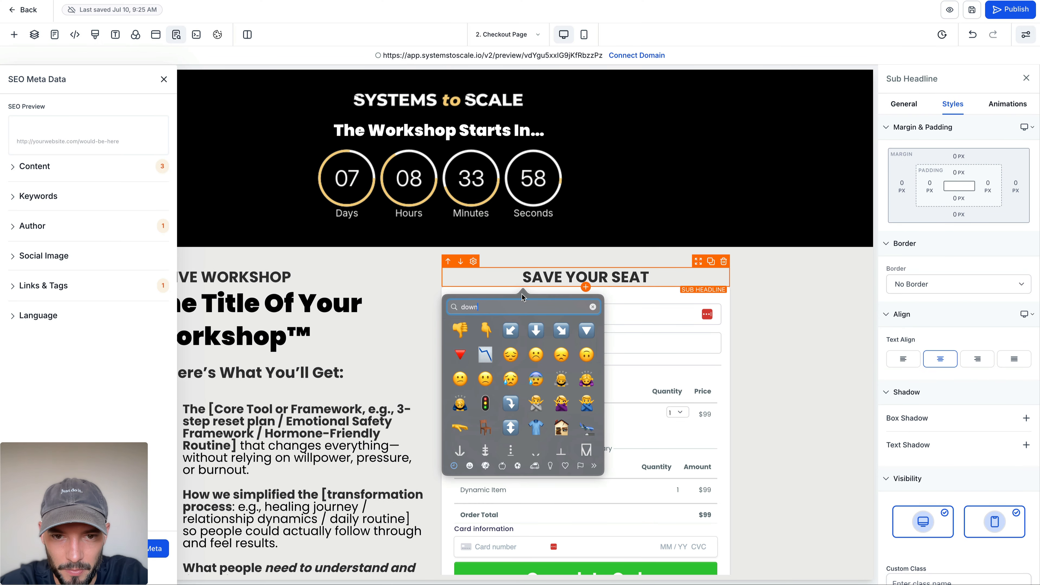
{"action": "key", "text": "Escape"}
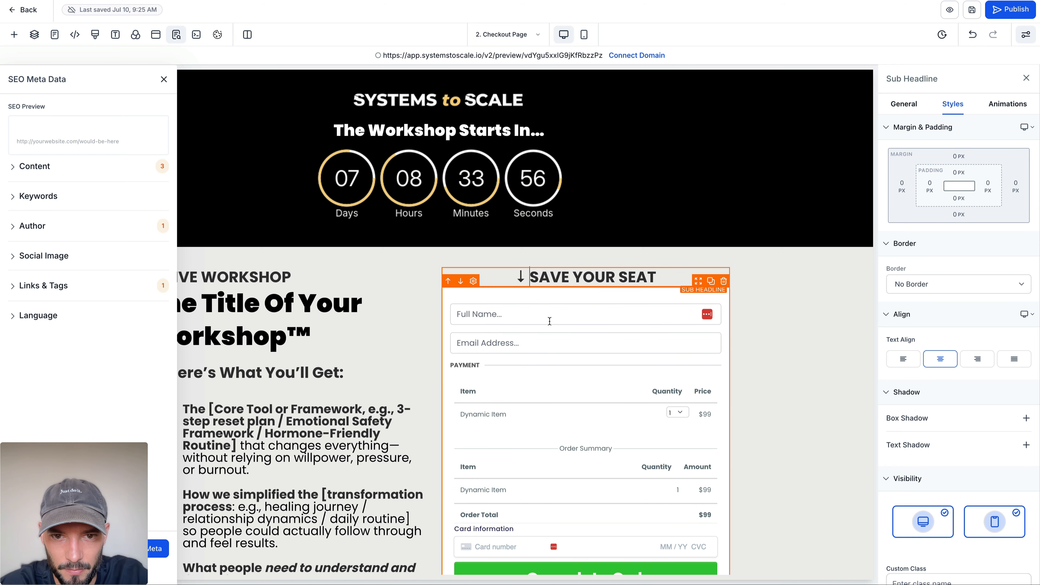
{"action": "double_click", "coordinate": [521, 276]}
{"action": "key", "text": "super+c"}
{"action": "left_click", "coordinate": [681, 274]}
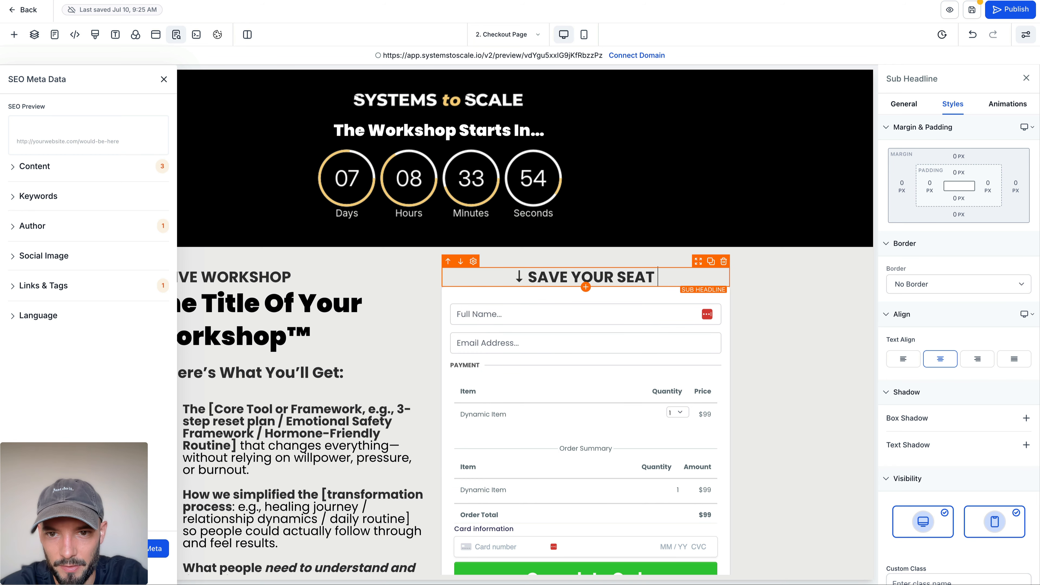
{"action": "key", "text": "super+v"}
{"action": "left_click", "coordinate": [818, 310]}
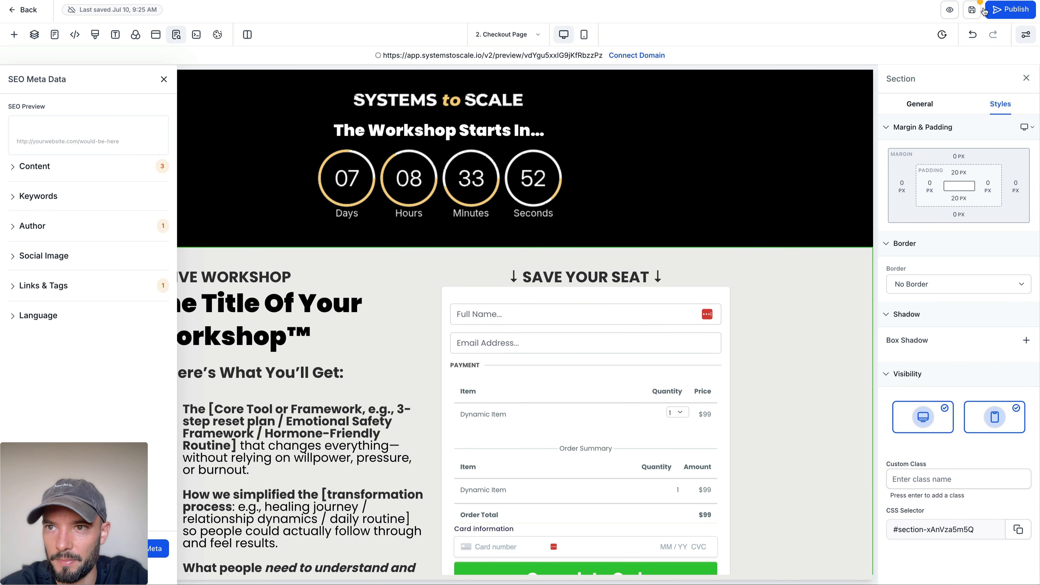
Step: Look over the Checkout Page's sub-headline and order form section, and return to the Workshop Funnel's steps
{"action": "scroll", "coordinate": [551, 340], "scroll_direction": "down", "scroll_amount": 5}
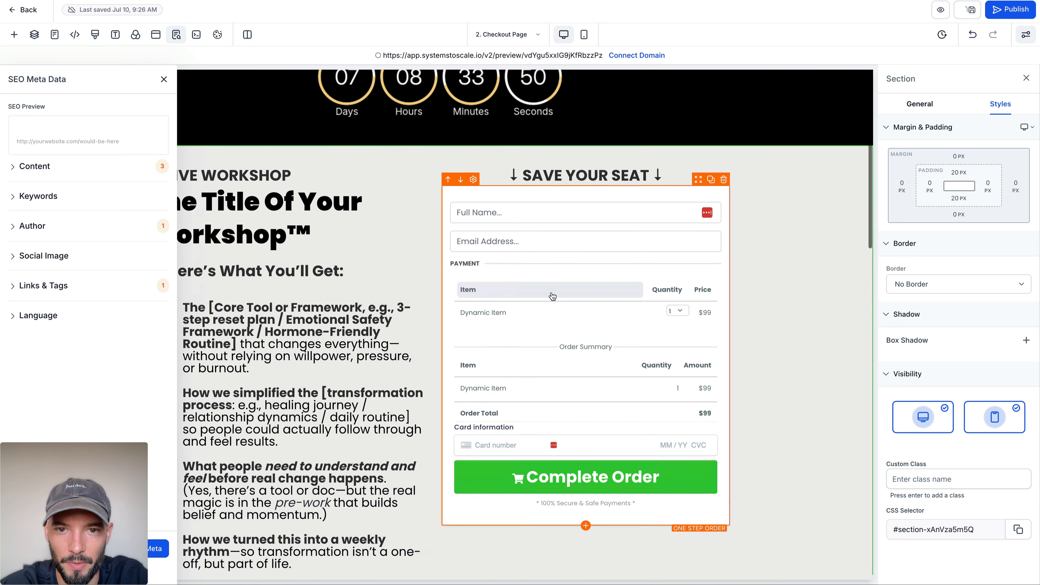
{"action": "left_click", "coordinate": [519, 88]}
{"action": "triple_click", "coordinate": [519, 88]}
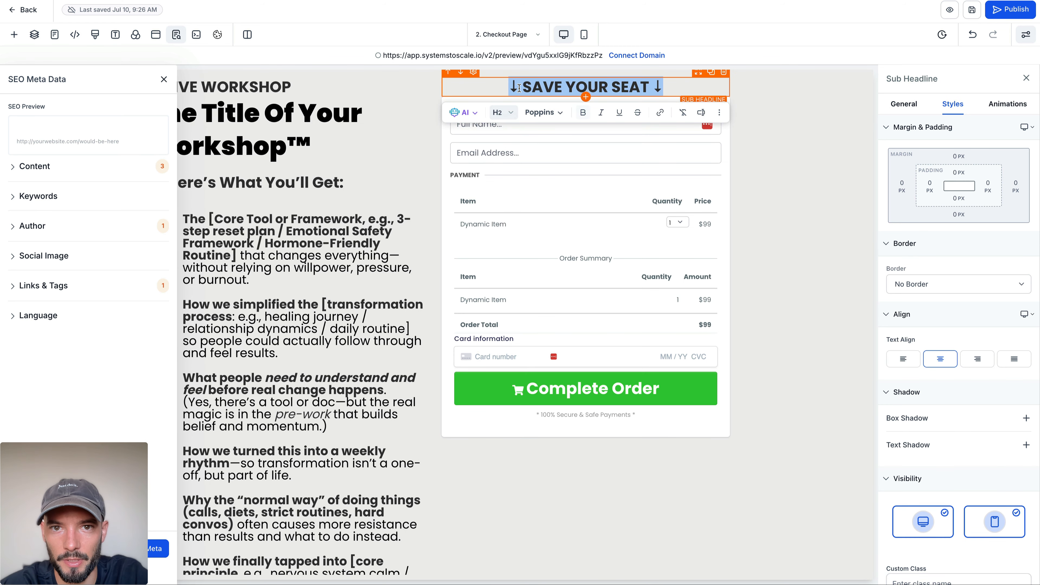
{"action": "left_click", "coordinate": [750, 186]}
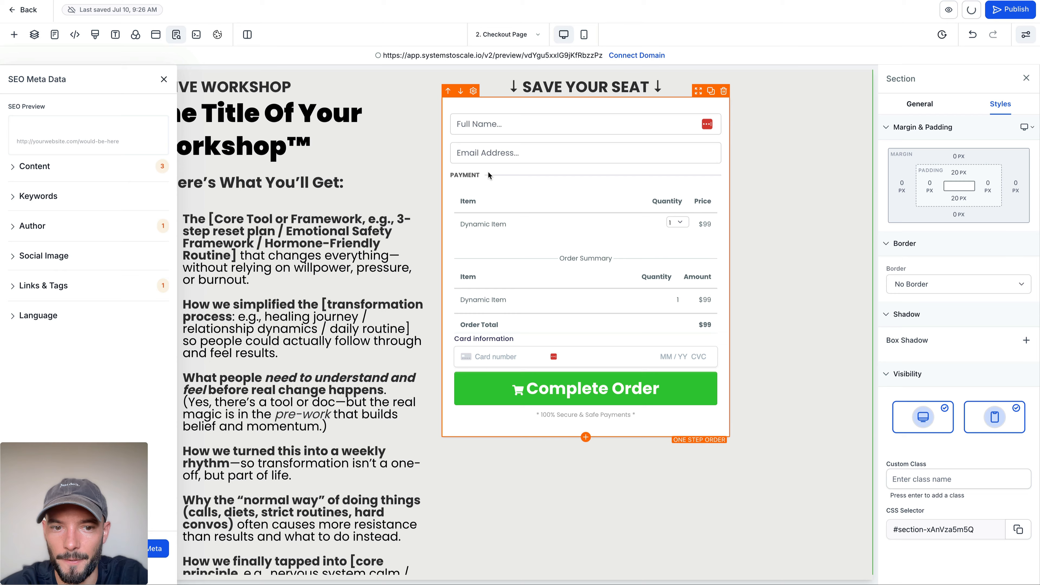
{"action": "scroll", "coordinate": [489, 172], "scroll_direction": "down", "scroll_amount": 10}
{"action": "scroll", "coordinate": [488, 172], "scroll_direction": "up", "scroll_amount": 15}
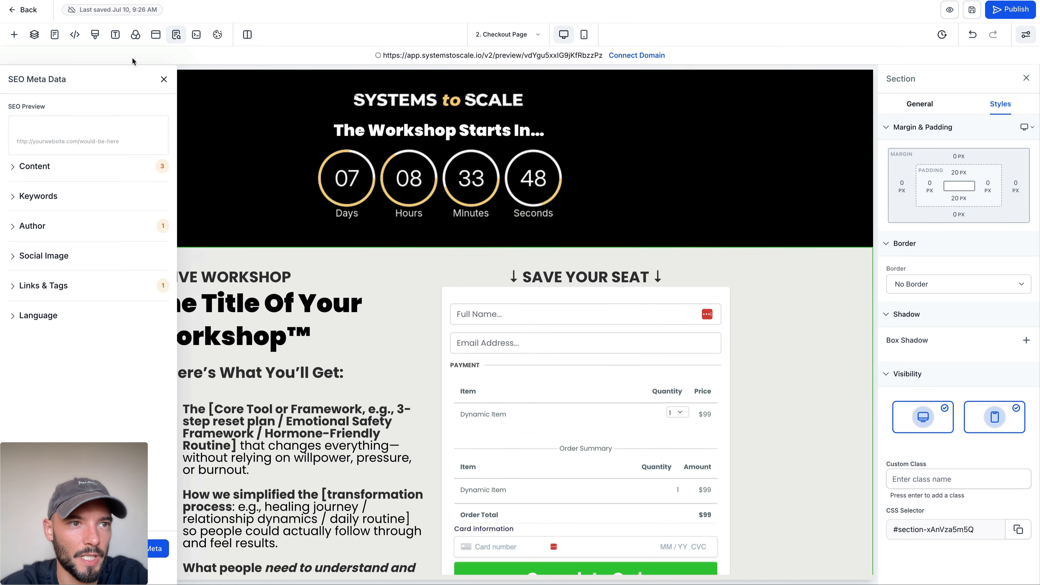
{"action": "left_click", "coordinate": [25, 9]}
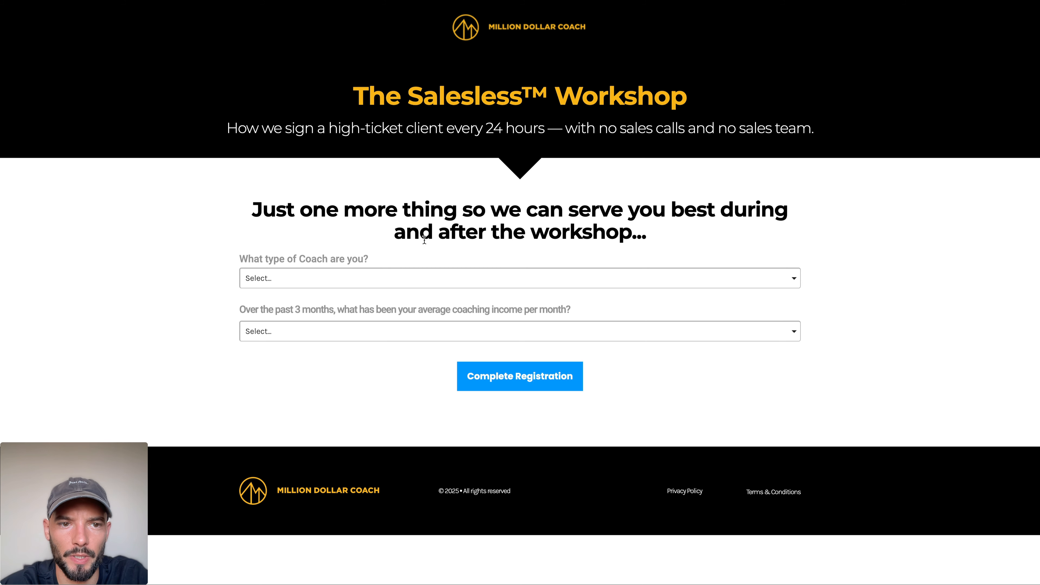
Step: Review the questions on the Million Dollar Coach reference page and clone the Checkout Page step within the Workshop Funnel
{"action": "left_click_drag", "start_coordinate": [253, 200], "coordinate": [677, 450]}
{"action": "left_click", "coordinate": [666, 451]}
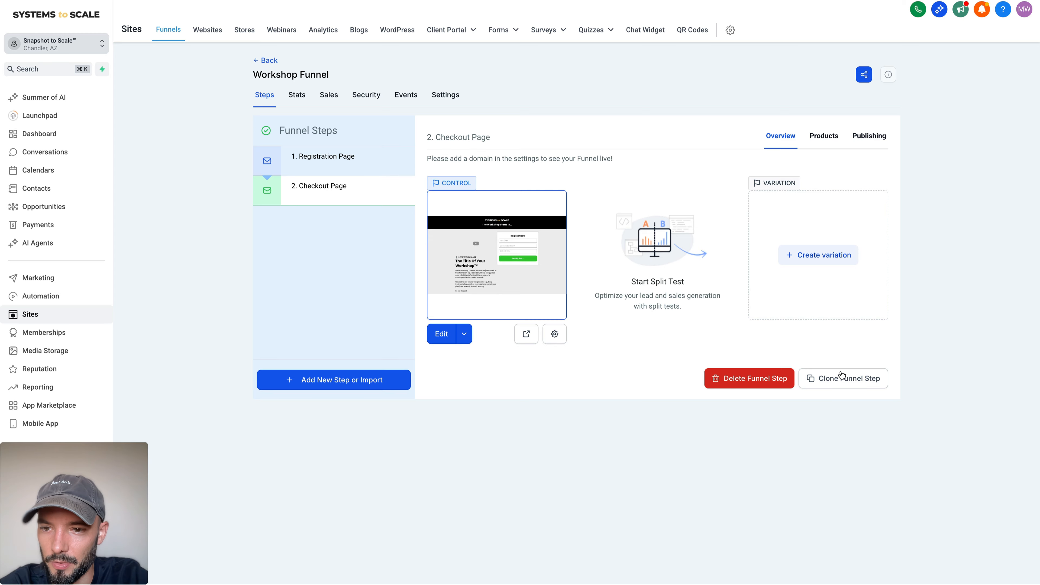
{"action": "left_click", "coordinate": [841, 377]}
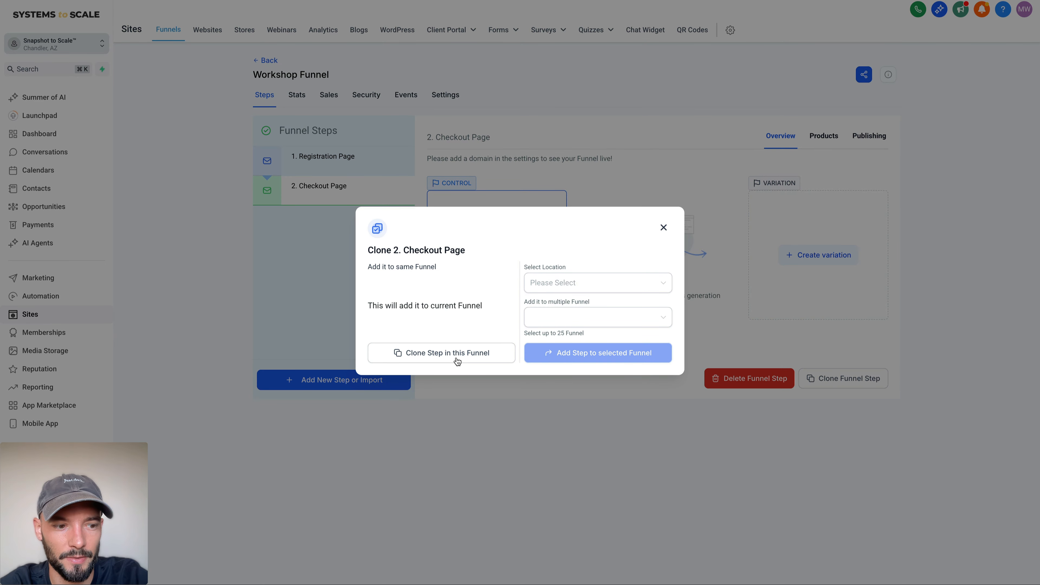
{"action": "left_click", "coordinate": [457, 355]}
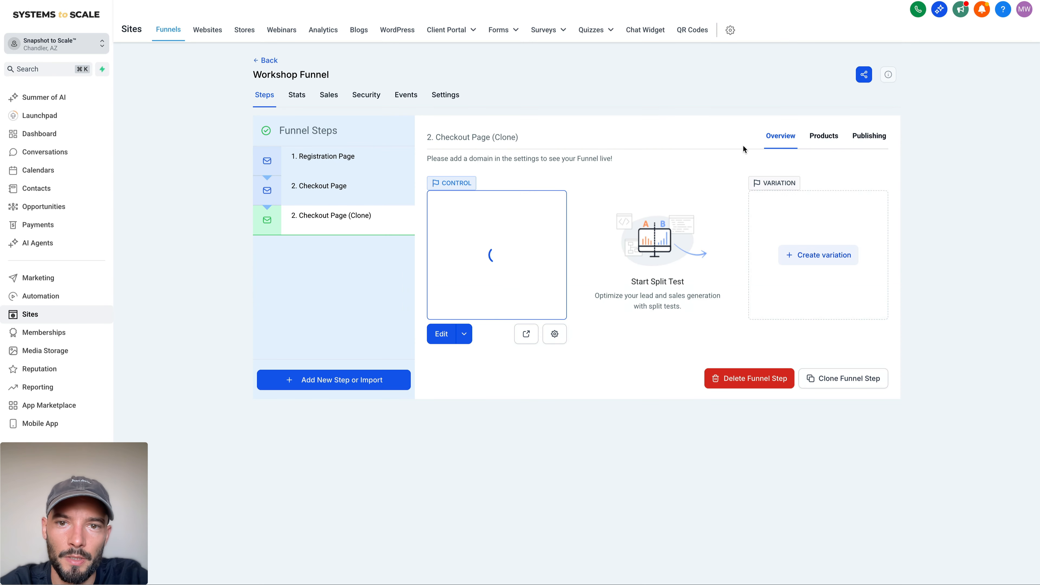
Step: Rename the cloned funnel step to "3. Confirmation Page"
{"action": "left_click", "coordinate": [868, 135]}
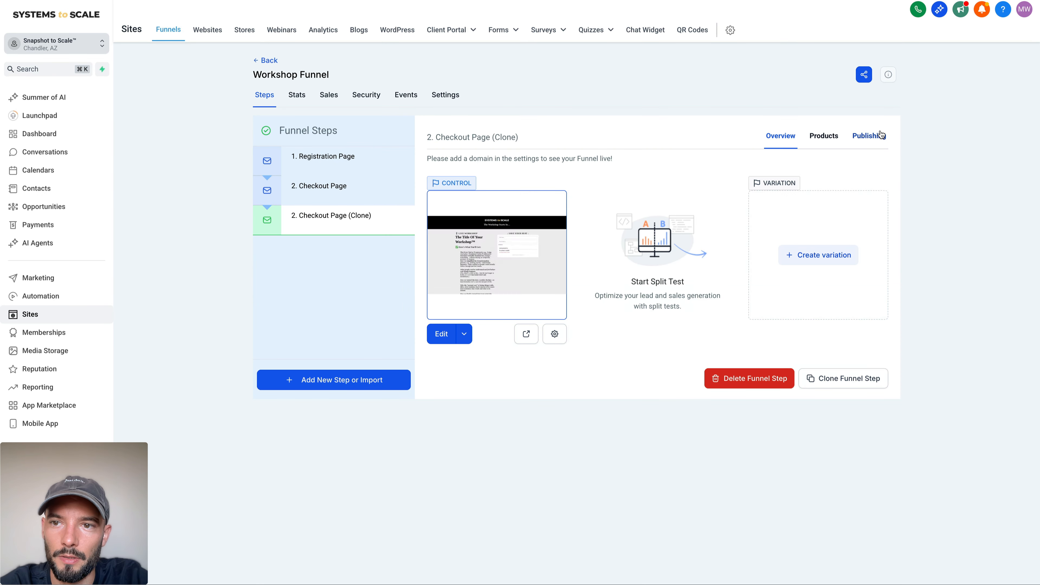
{"action": "left_click", "coordinate": [520, 182]}
{"action": "key", "text": "BackSpace"}
{"action": "type", "text": "3. Checkout Page (Clone"}
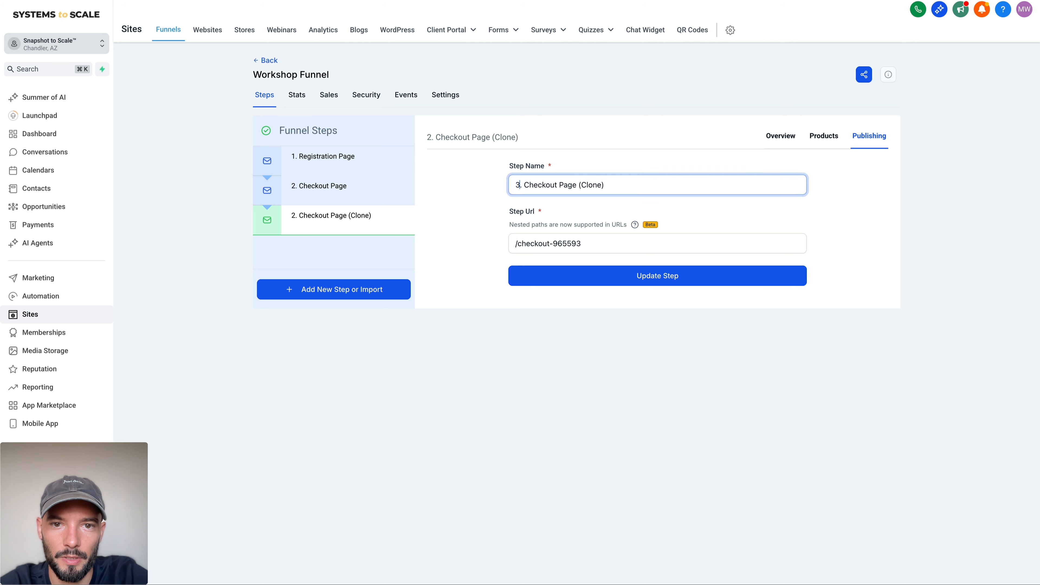
{"action": "double_click", "coordinate": [534, 182]}
{"action": "type", "text": "Confirmation Page"}
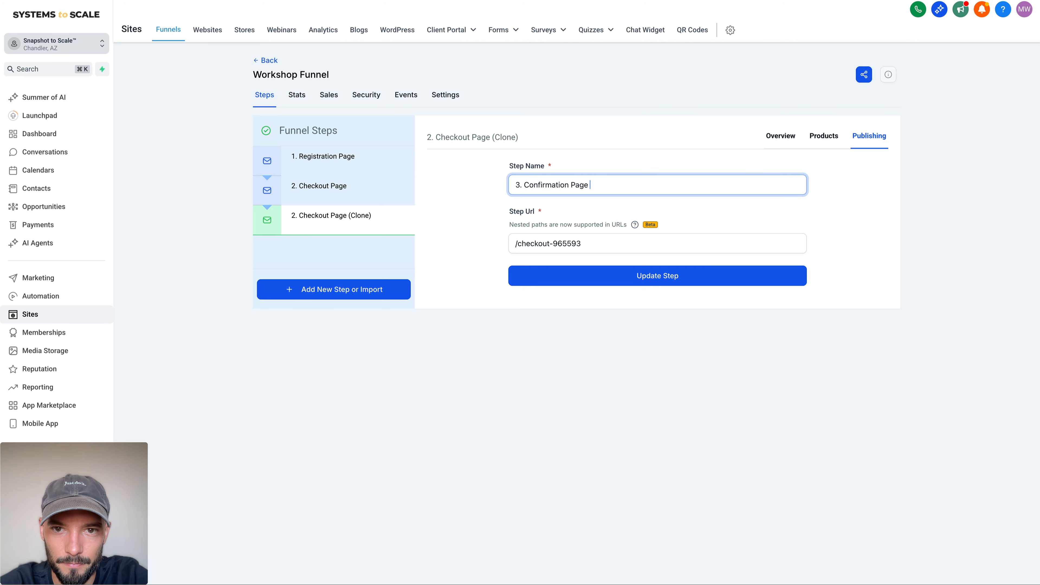
Step: Set the cloned step's URL path to "/confirmation" and update the step
{"action": "left_click", "coordinate": [597, 242]}
{"action": "key", "text": "ctrl+a"}
{"action": "type", "text": "/conf"}
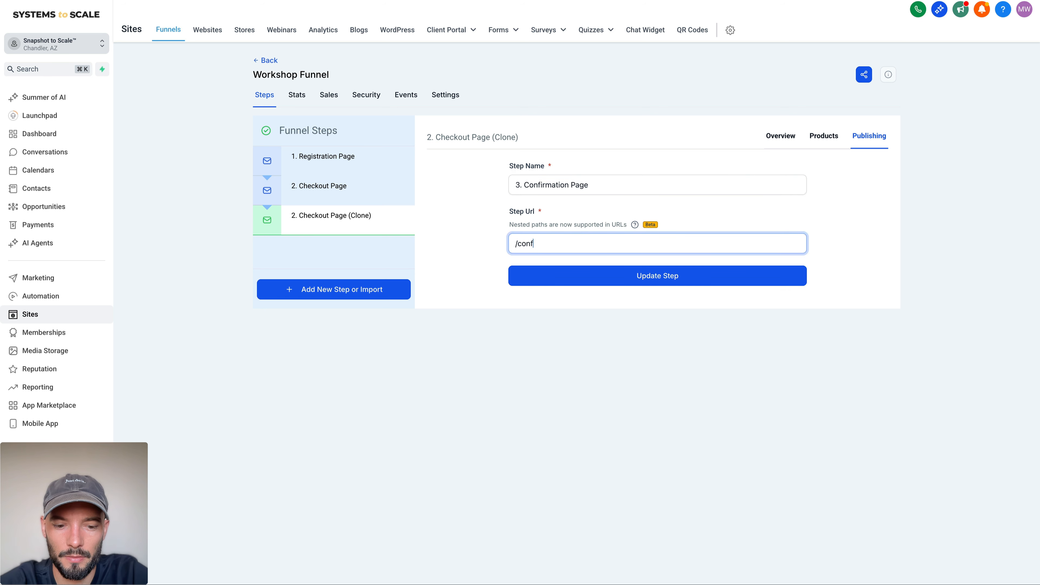
{"action": "left_click", "coordinate": [656, 282]}
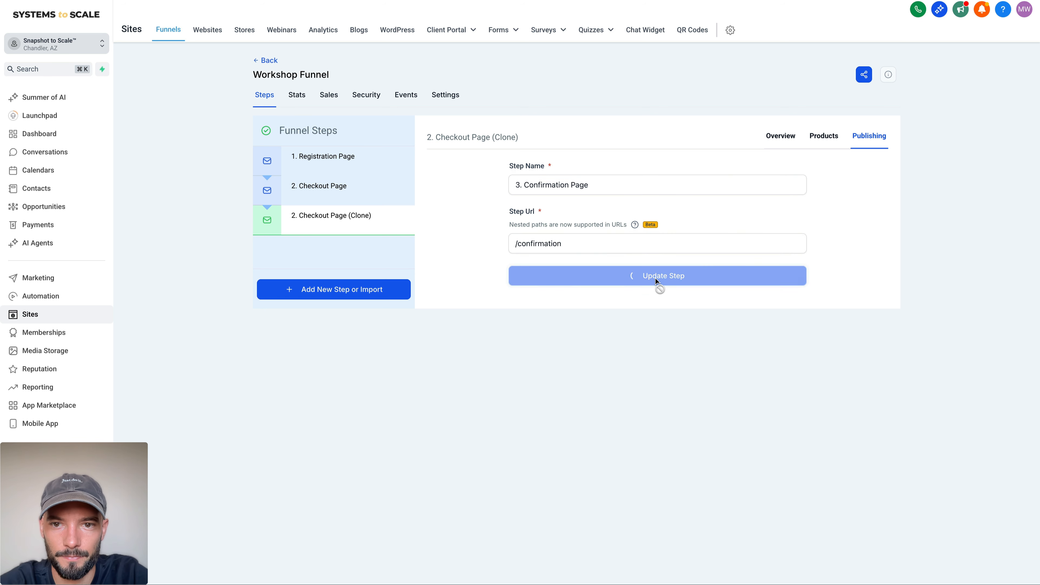
{"action": "left_click_drag", "start_coordinate": [424, 141], "coordinate": [548, 139]}
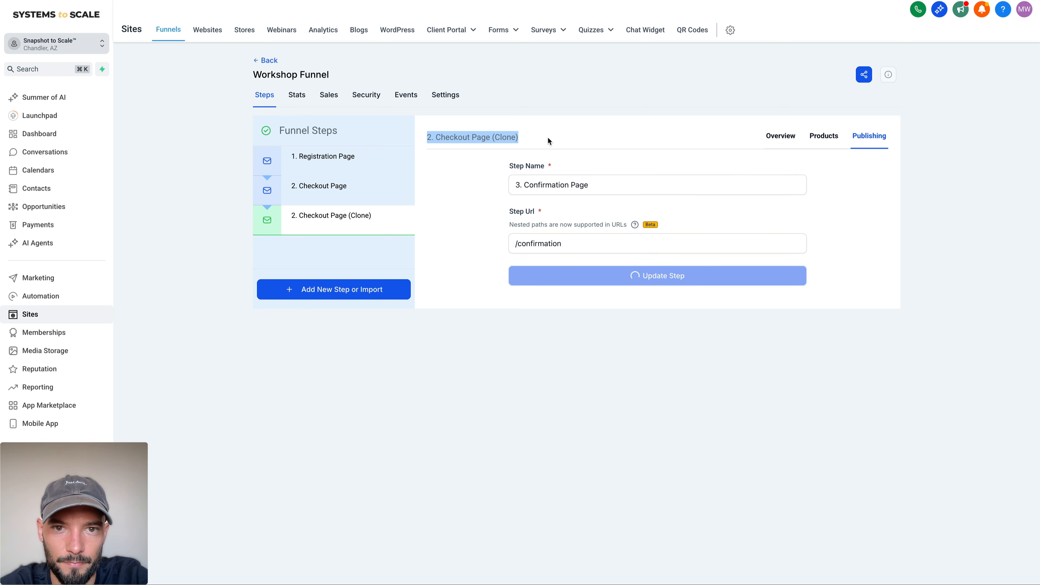
{"action": "left_click", "coordinate": [548, 138]}
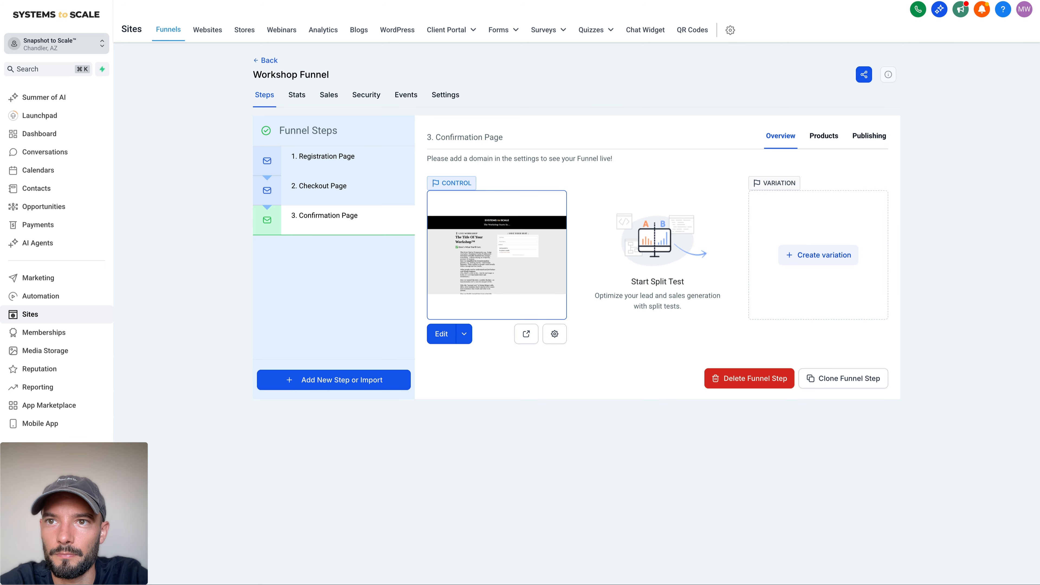
Step: Open the Confirmation Page for editing and replace its one-step order form with an Order Confirmation element below the sub-headline
{"action": "left_click", "coordinate": [441, 335]}
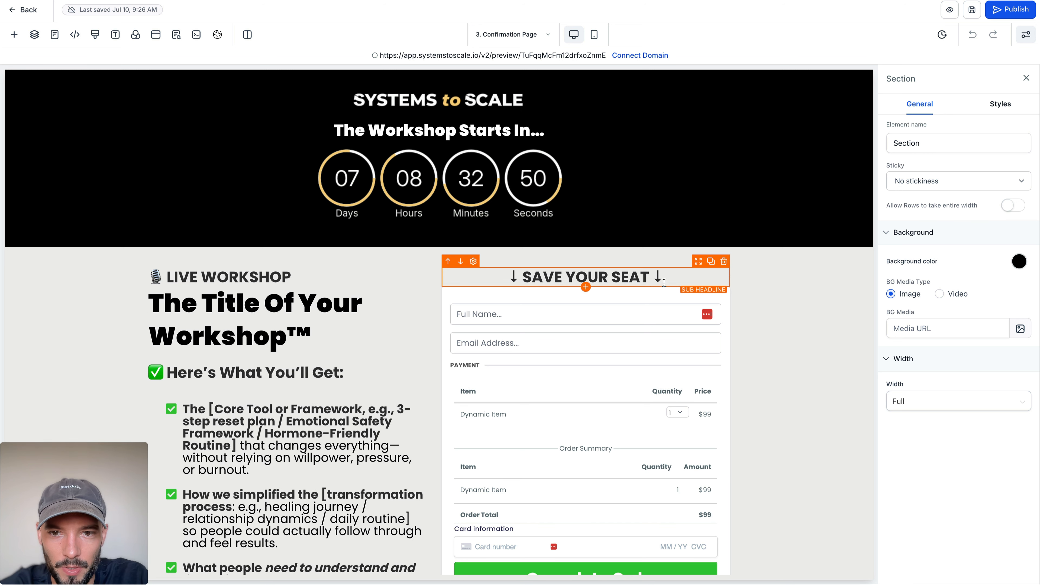
{"action": "left_click", "coordinate": [724, 282]}
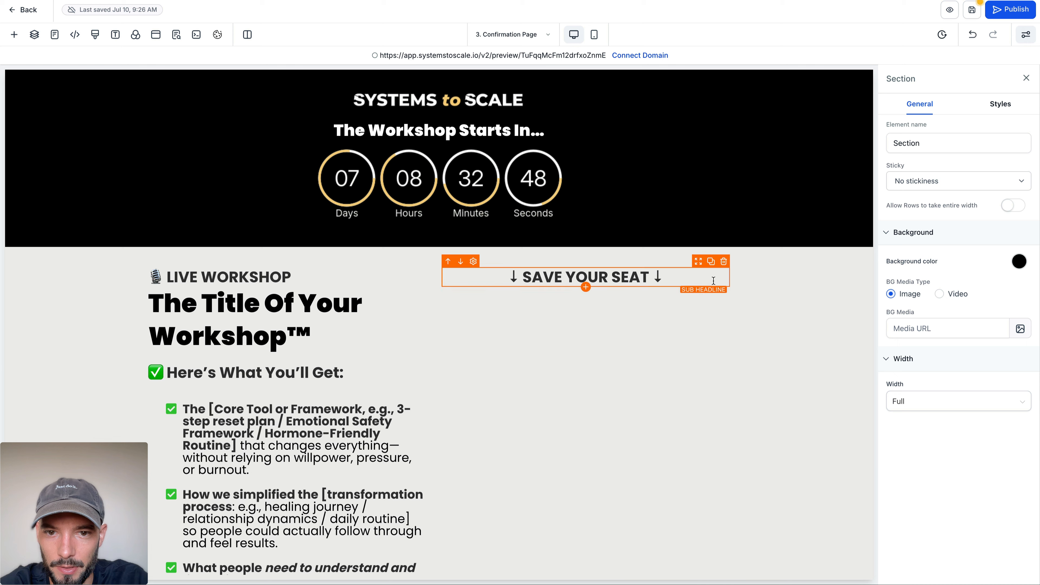
{"action": "left_click", "coordinate": [585, 285]}
{"action": "left_click", "coordinate": [14, 34]}
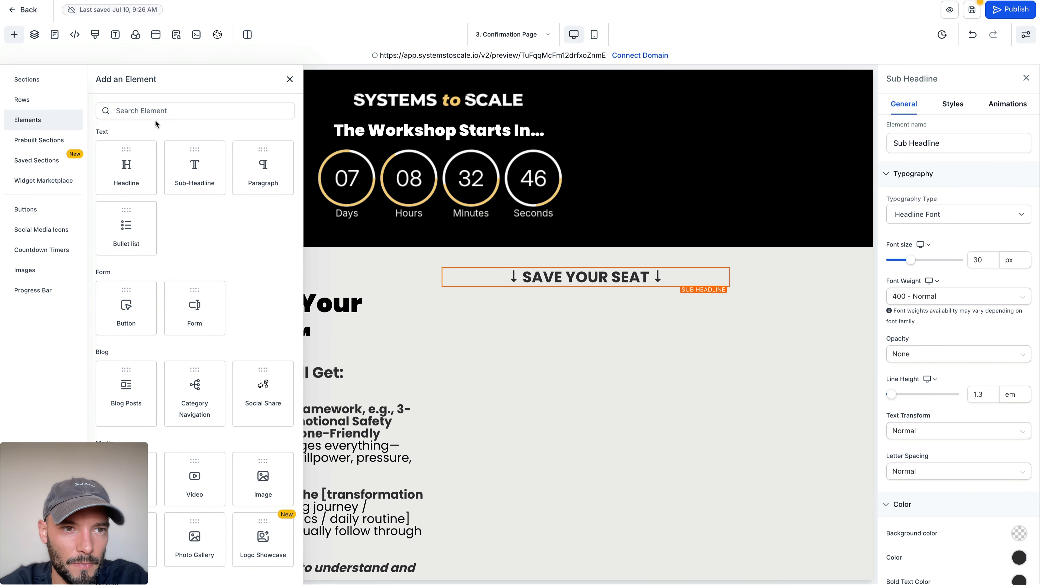
{"action": "left_click", "coordinate": [156, 111]}
{"action": "type", "text": "or"}
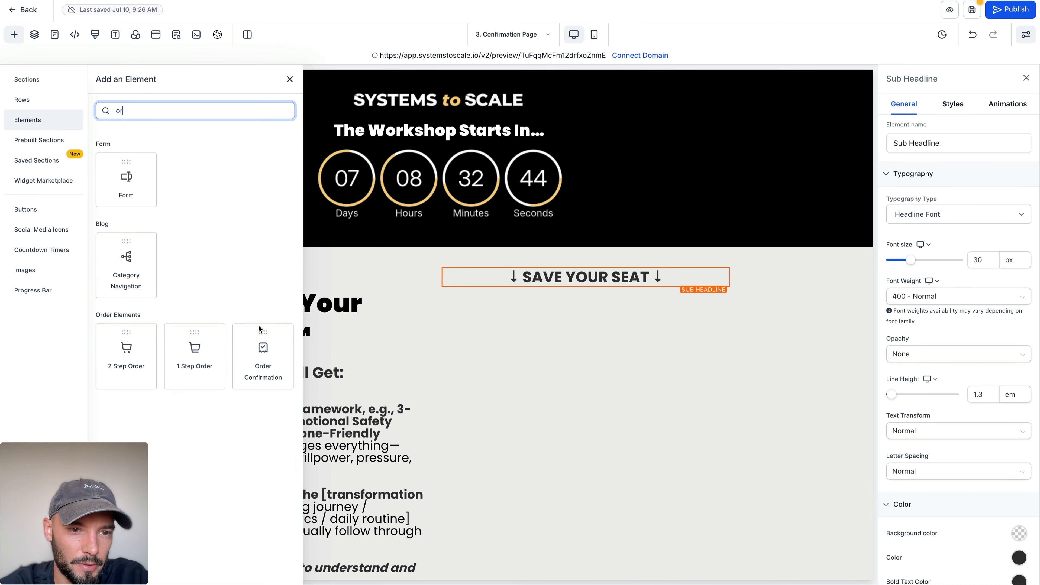
{"action": "left_click", "coordinate": [270, 349]}
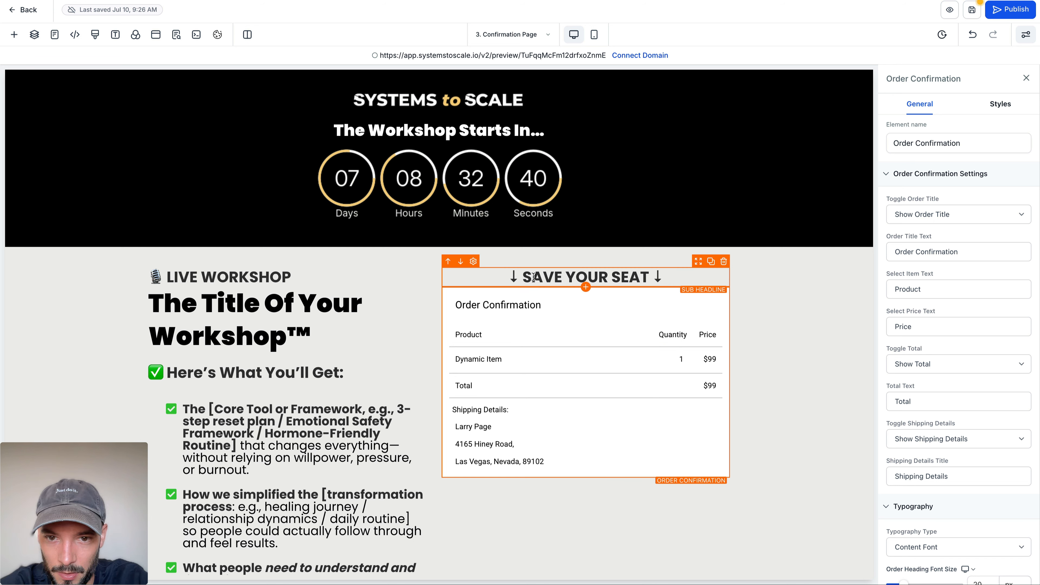
Step: Clear the Order Confirmation element's title text and change the sub-headline above it to "↓ ORDER CONFIRMATION ↓"
{"action": "triple_click", "coordinate": [927, 253]}
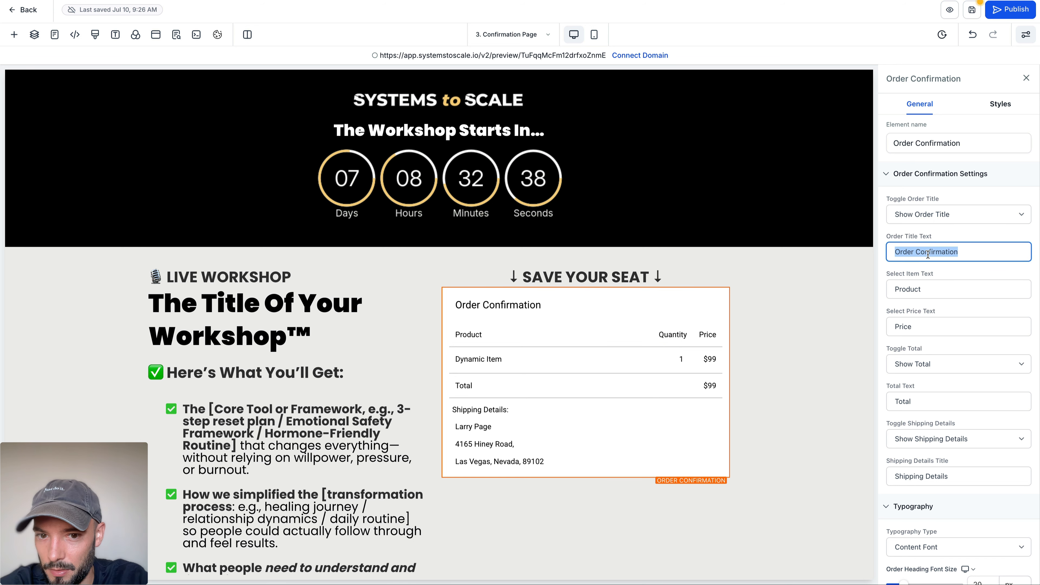
{"action": "key", "text": "BackSpace"}
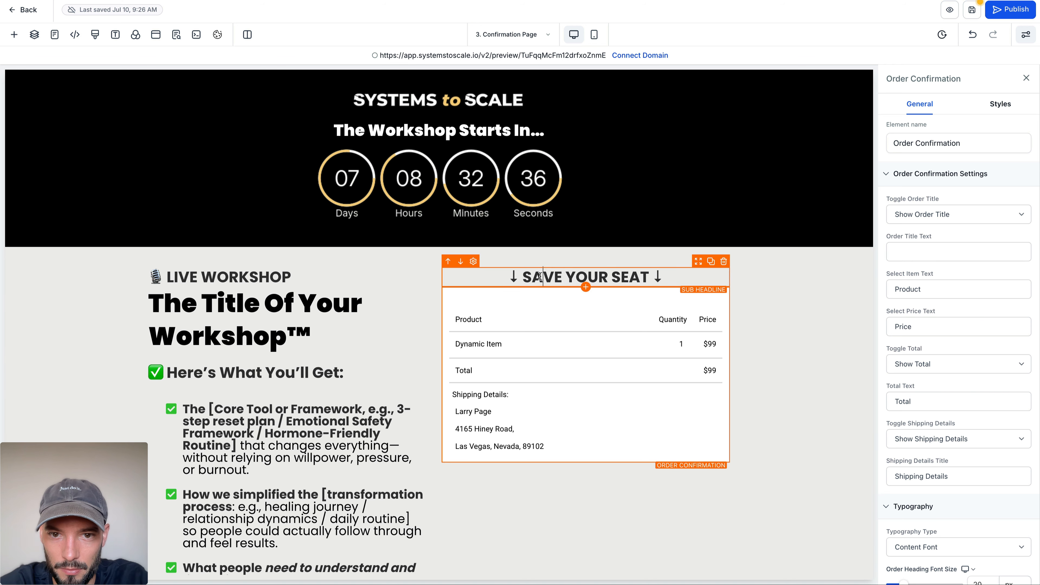
{"action": "left_click_drag", "start_coordinate": [541, 277], "coordinate": [650, 277]}
{"action": "type", "text": "ORDER CONFI"}
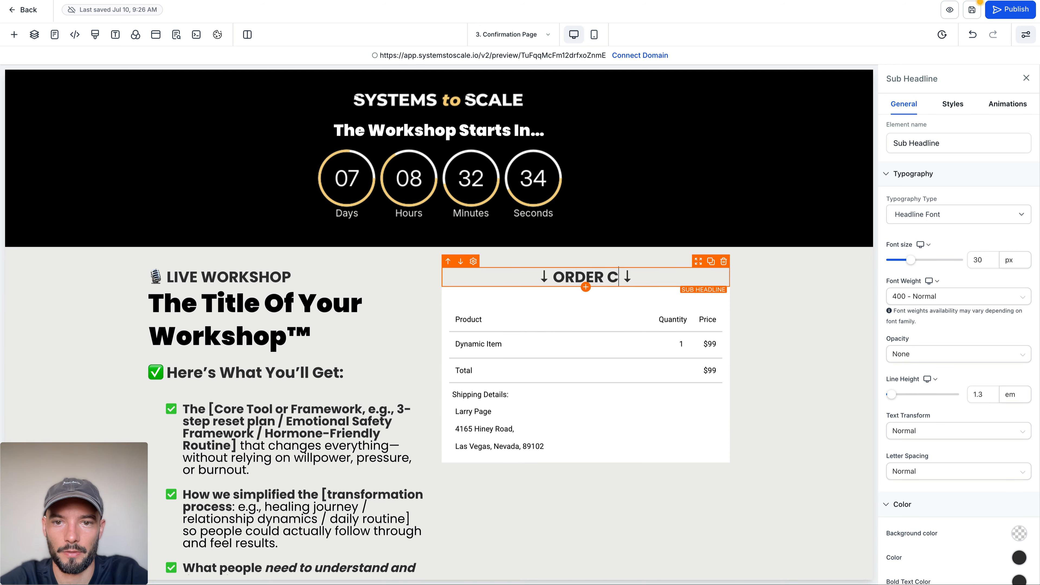
{"action": "type", "text": "RMATION"}
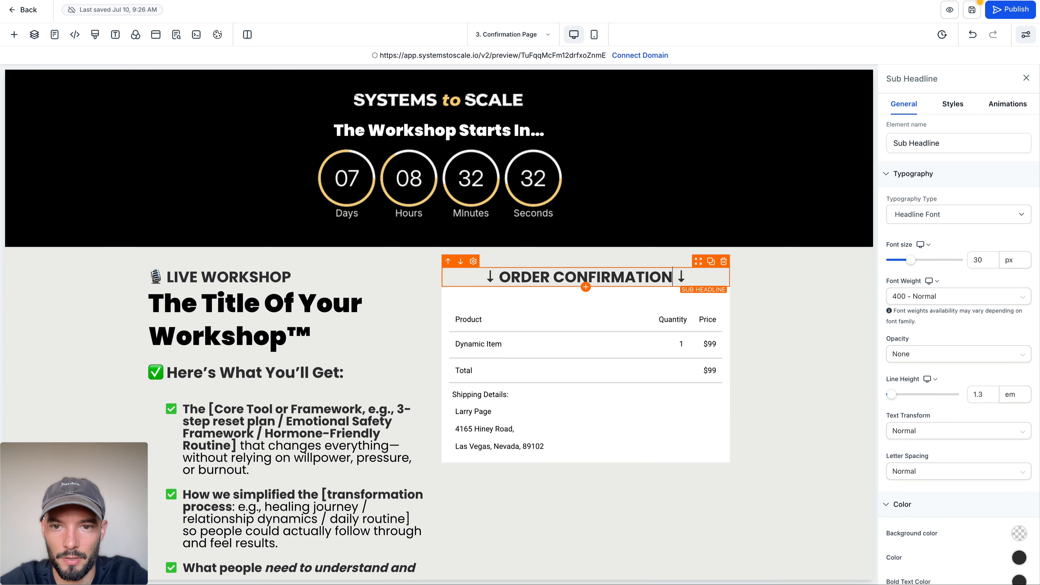
Step: Hide the shipping details in the Order Confirmation element
{"action": "left_click", "coordinate": [705, 351]}
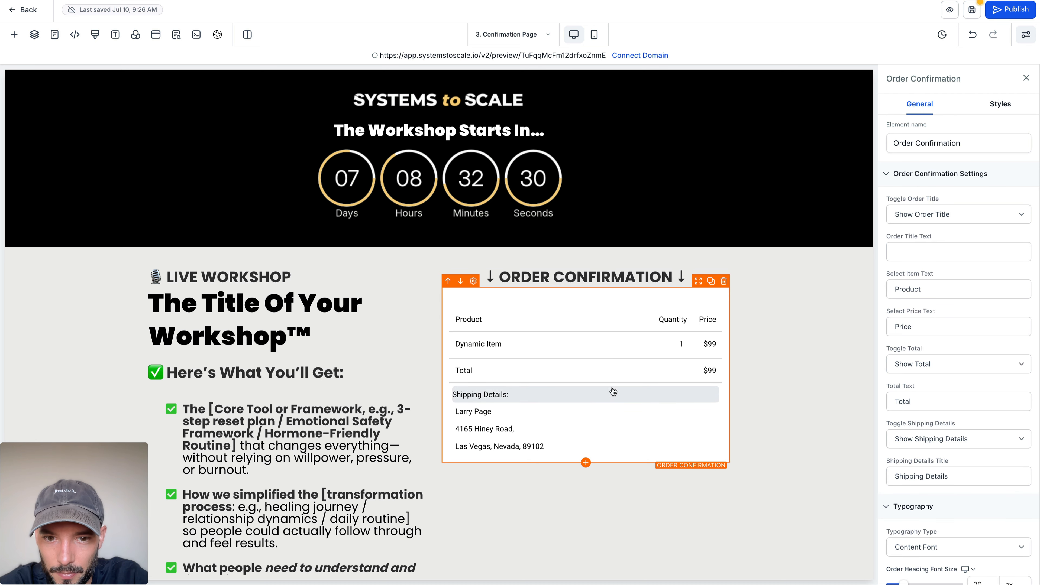
{"action": "left_click", "coordinate": [917, 439]}
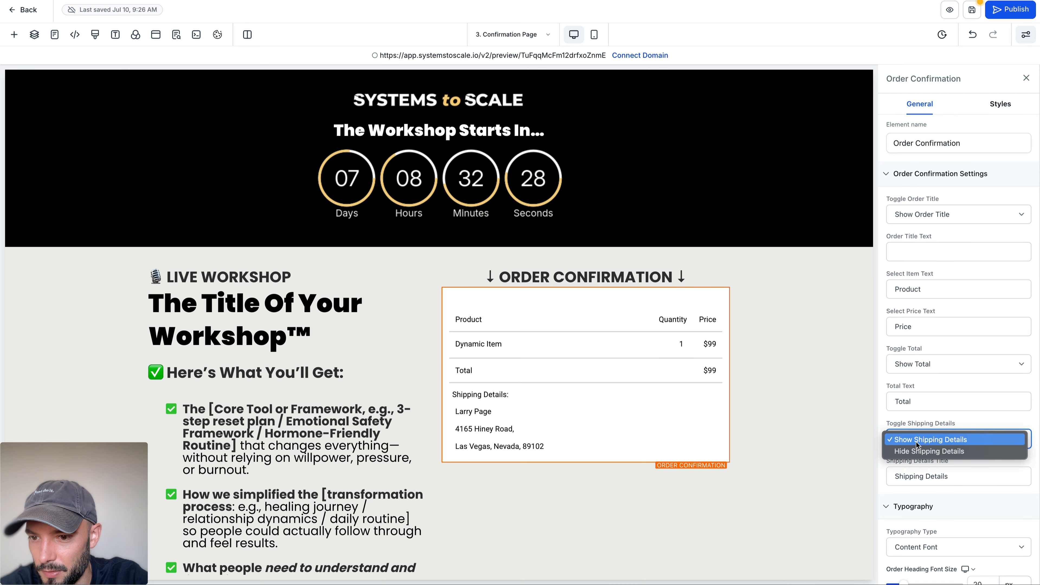
{"action": "left_click", "coordinate": [924, 451]}
Step: Look through the Order Confirmation element's typography and color settings, and hide its order title
{"action": "scroll", "coordinate": [924, 416], "scroll_direction": "down", "scroll_amount": 2}
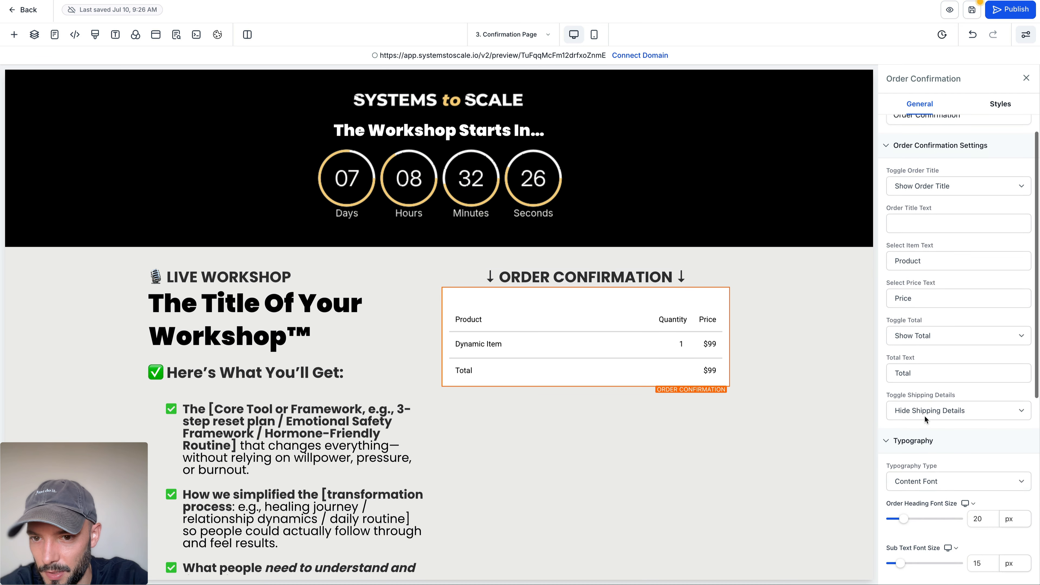
{"action": "scroll", "coordinate": [925, 416], "scroll_direction": "down", "scroll_amount": 6}
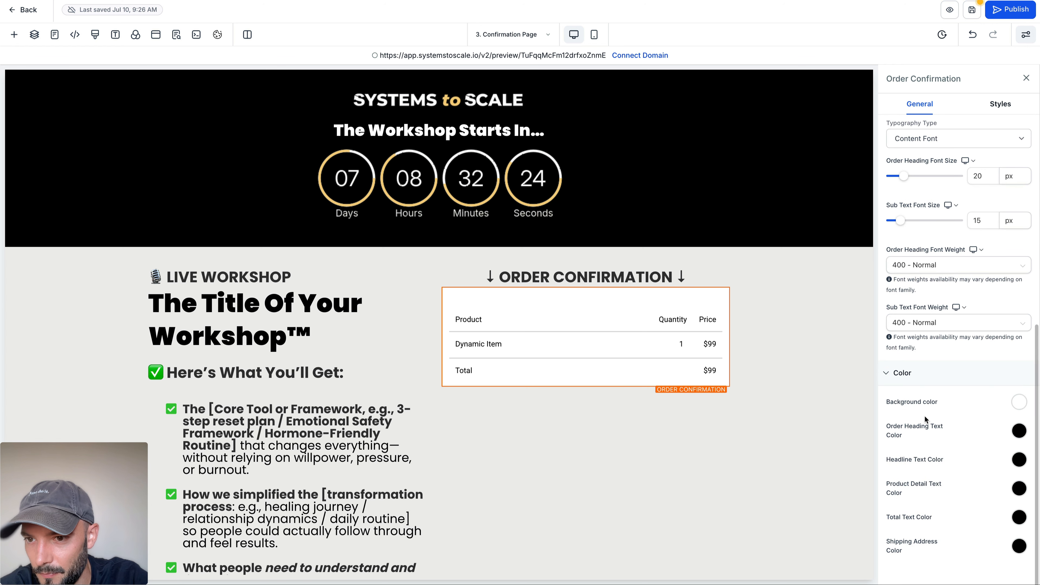
{"action": "scroll", "coordinate": [925, 416], "scroll_direction": "up", "scroll_amount": 2}
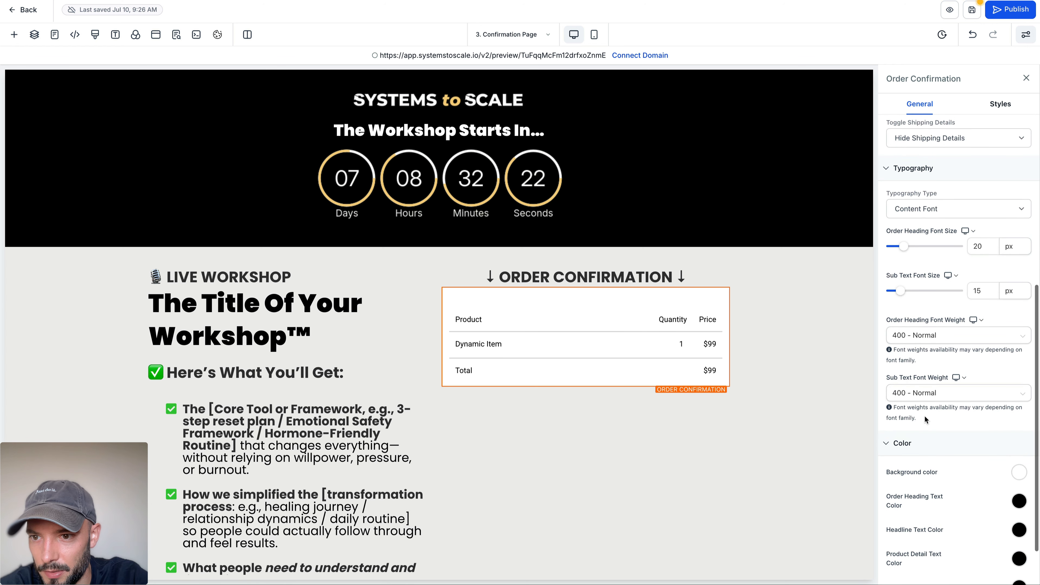
{"action": "scroll", "coordinate": [924, 417], "scroll_direction": "up", "scroll_amount": 1}
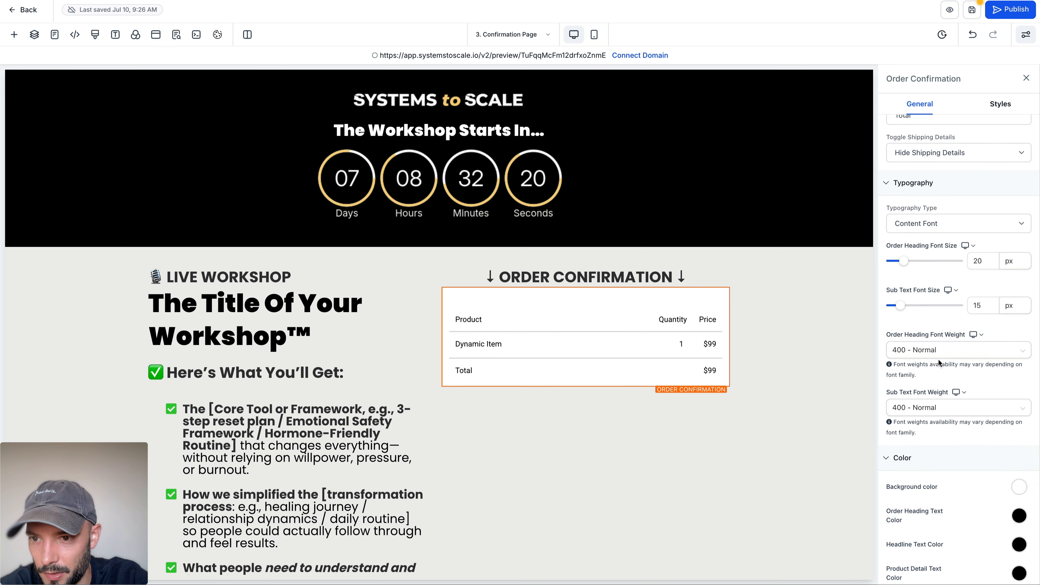
{"action": "scroll", "coordinate": [941, 355], "scroll_direction": "up", "scroll_amount": 2}
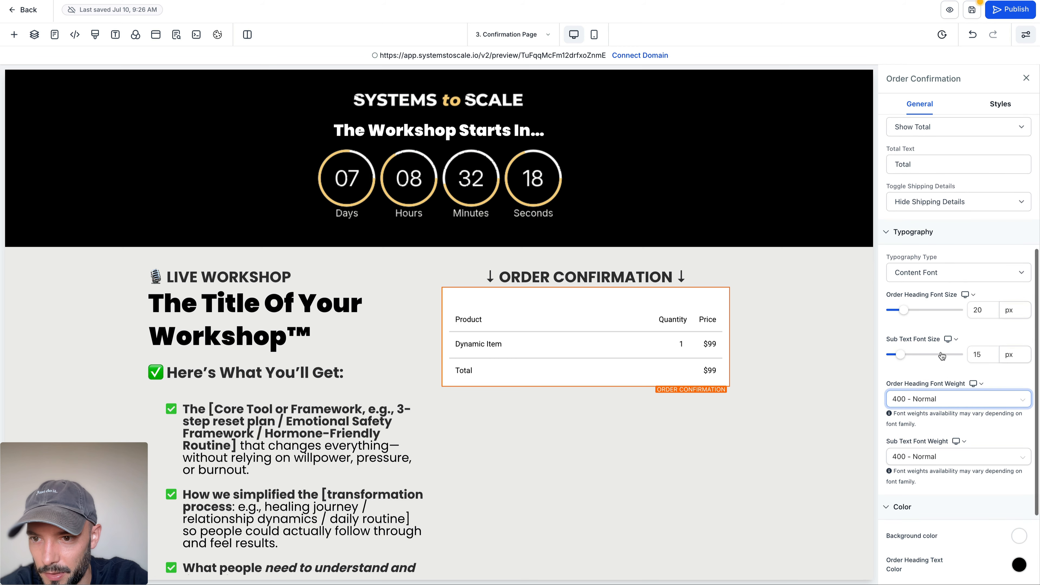
{"action": "scroll", "coordinate": [942, 355], "scroll_direction": "up", "scroll_amount": 10}
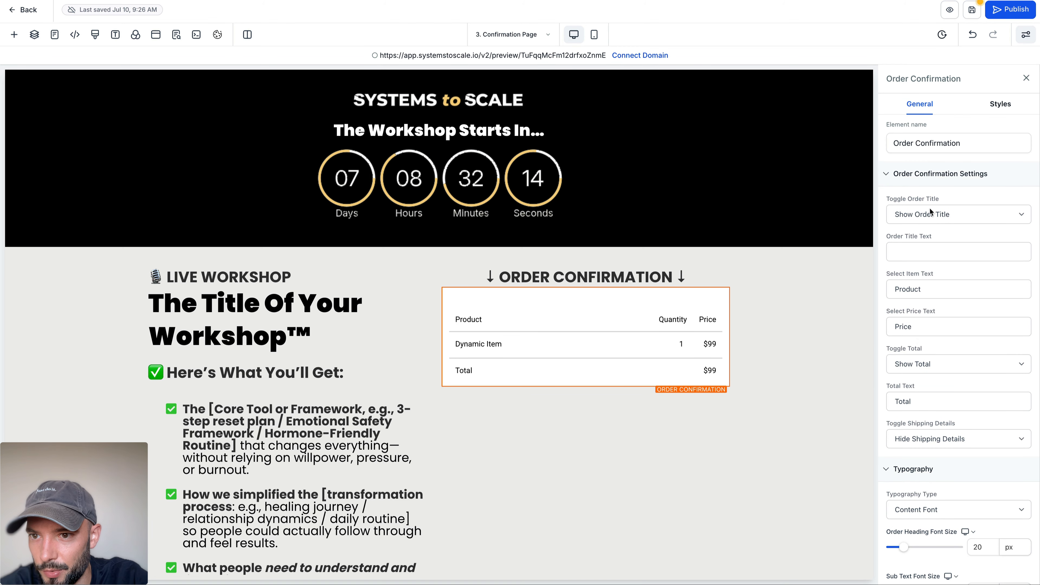
{"action": "left_click", "coordinate": [950, 210]}
{"action": "left_click", "coordinate": [950, 225]}
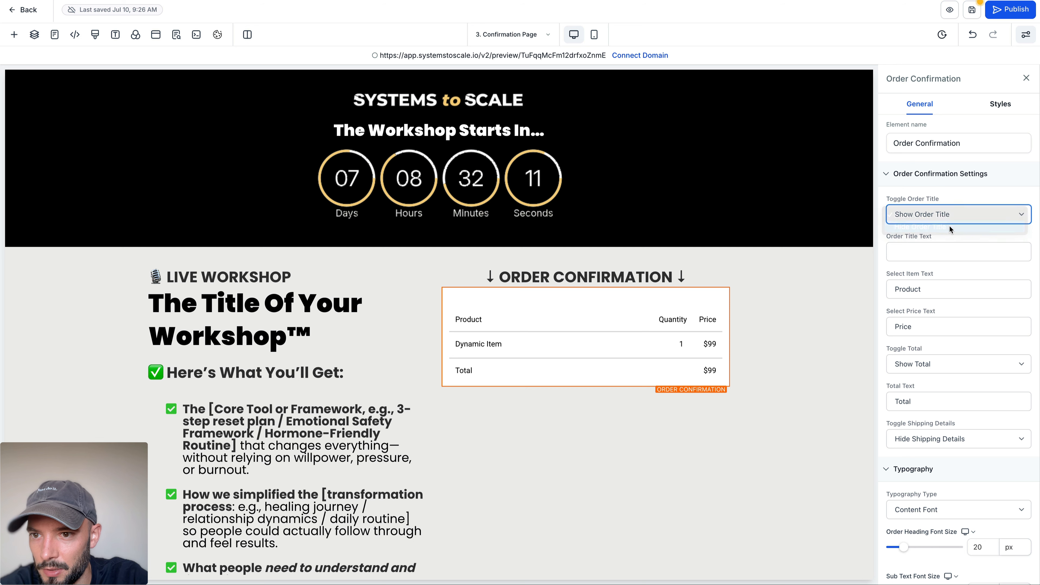
{"action": "left_click", "coordinate": [961, 192]}
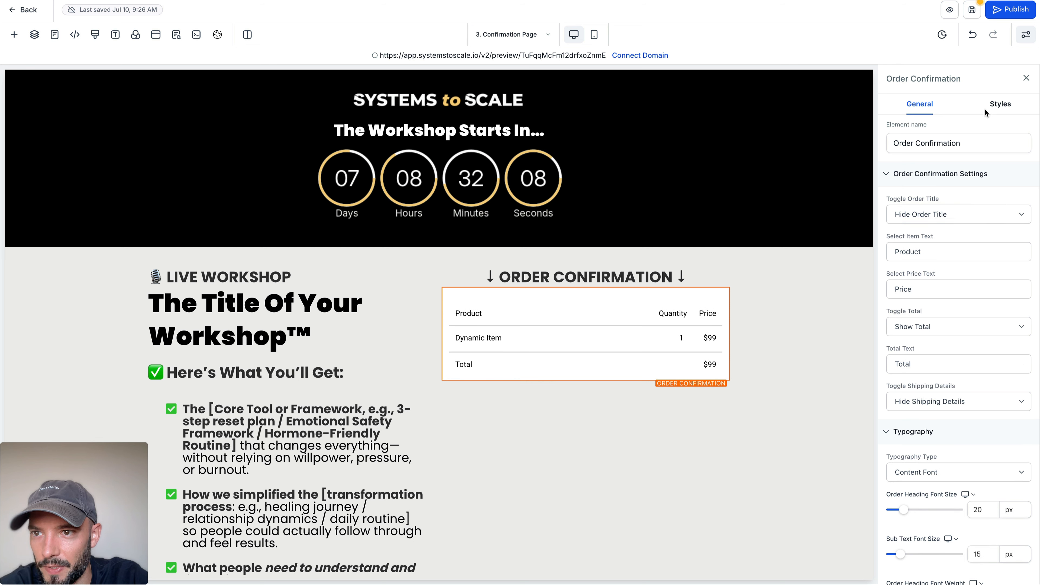
{"action": "left_click", "coordinate": [994, 105]}
{"action": "left_click", "coordinate": [788, 389]}
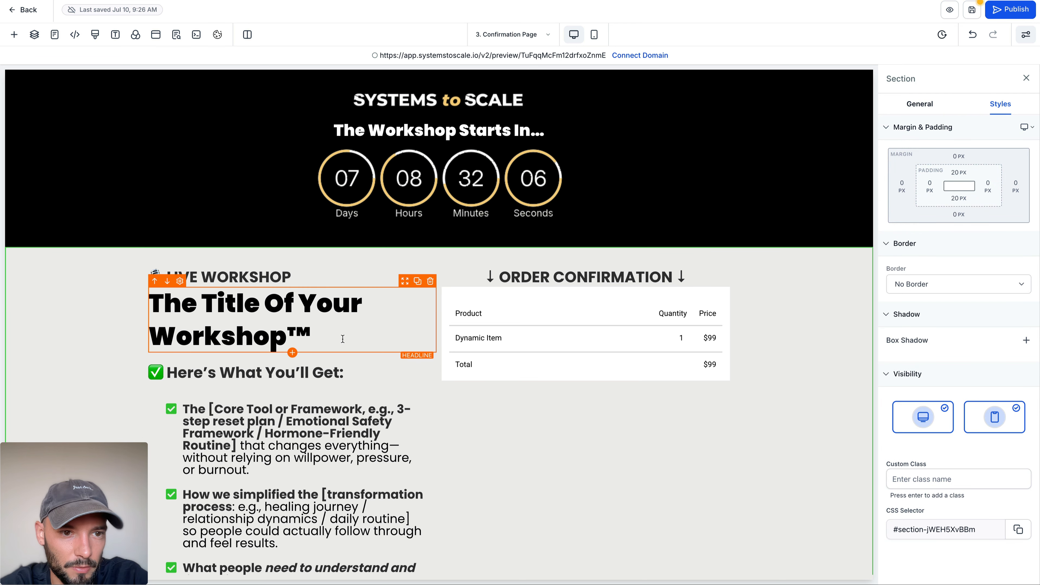
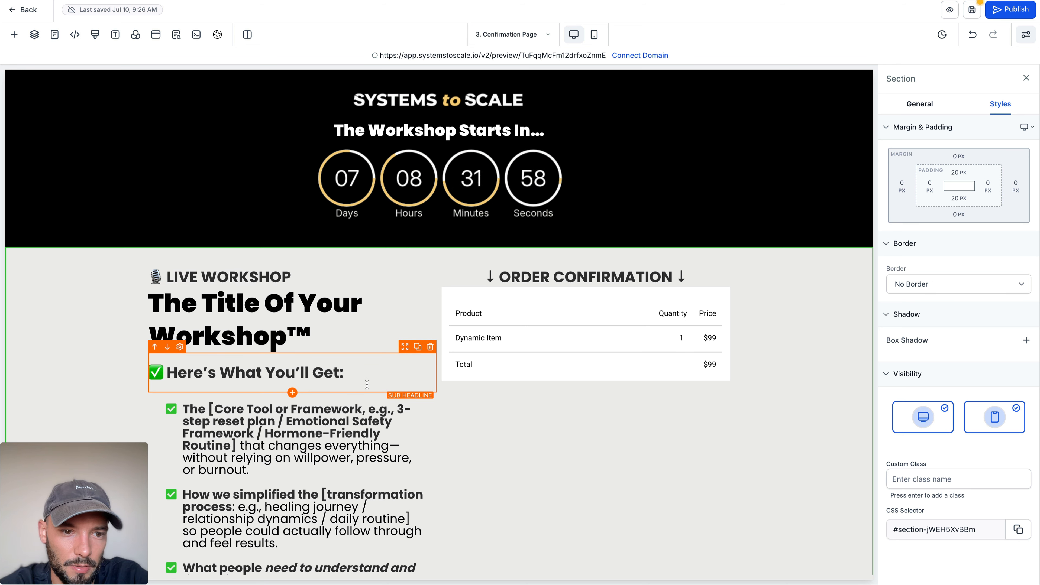
Step: Delete every element below the "Here's What You'll Get:" sub-headline, from the bullet list through the Save My Seat button
{"action": "left_click", "coordinate": [431, 396]}
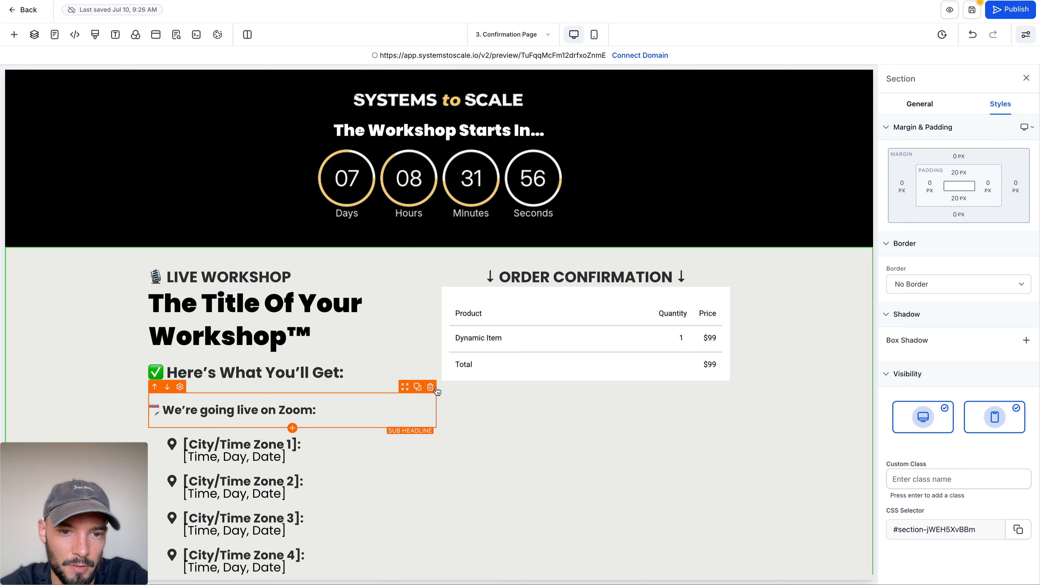
{"action": "left_click", "coordinate": [430, 396]}
{"action": "left_click", "coordinate": [431, 396]}
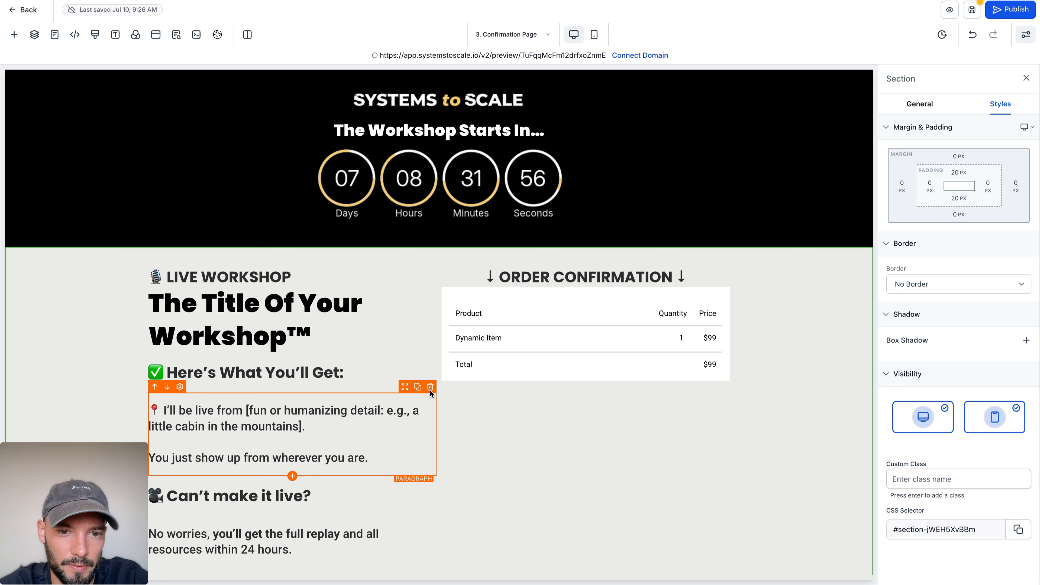
{"action": "left_click", "coordinate": [430, 392]}
{"action": "left_click", "coordinate": [431, 392]}
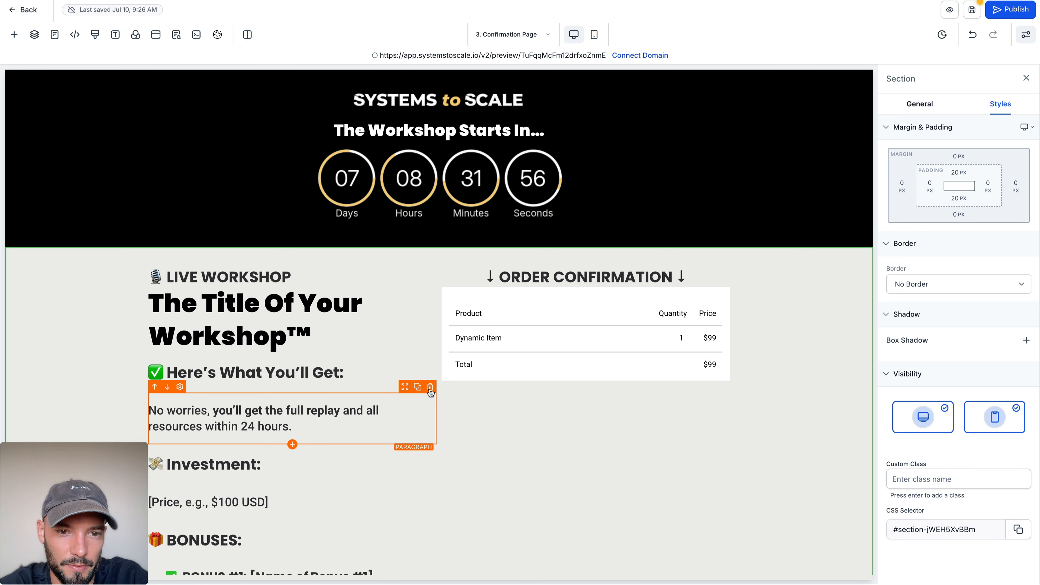
{"action": "left_click", "coordinate": [429, 394]}
{"action": "left_click", "coordinate": [430, 392]}
{"action": "left_click", "coordinate": [431, 389]}
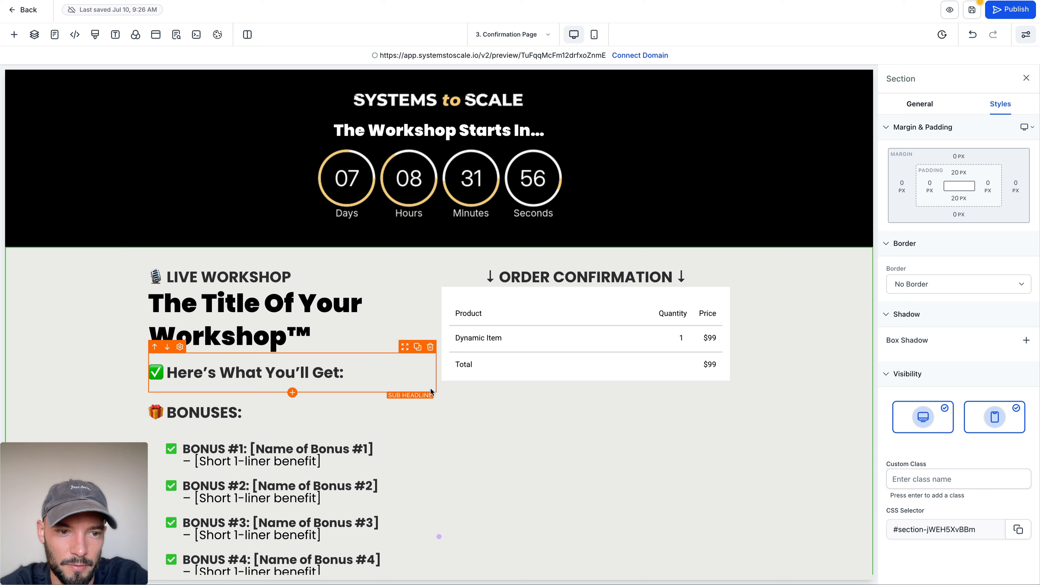
{"action": "left_click", "coordinate": [430, 389]}
{"action": "left_click", "coordinate": [430, 393]}
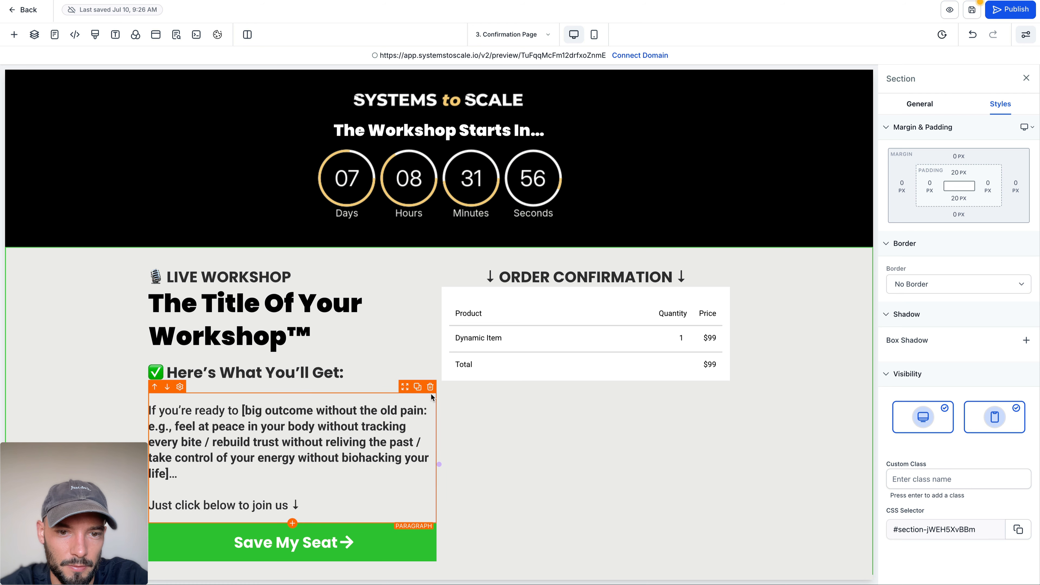
{"action": "left_click", "coordinate": [430, 393]}
{"action": "left_click", "coordinate": [430, 387]}
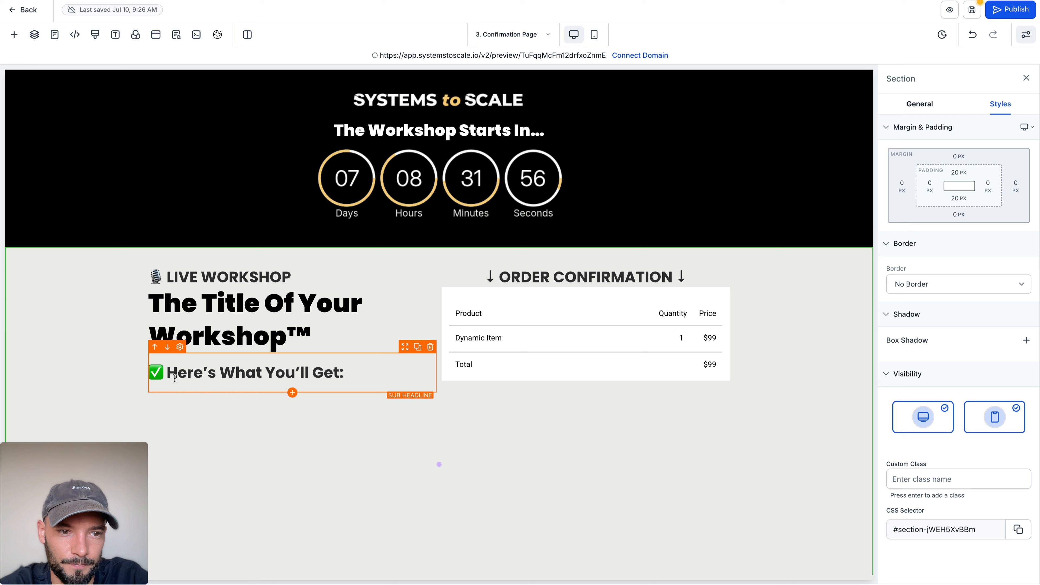
Step: Replace the microphone emoji before "LIVE WORKSHOP" with the ✅ emoji copied from the "Here's What You'll Get:" sub-headline
{"action": "left_click_drag", "start_coordinate": [168, 374], "coordinate": [151, 374]}
{"action": "key", "text": "ctrl+c"}
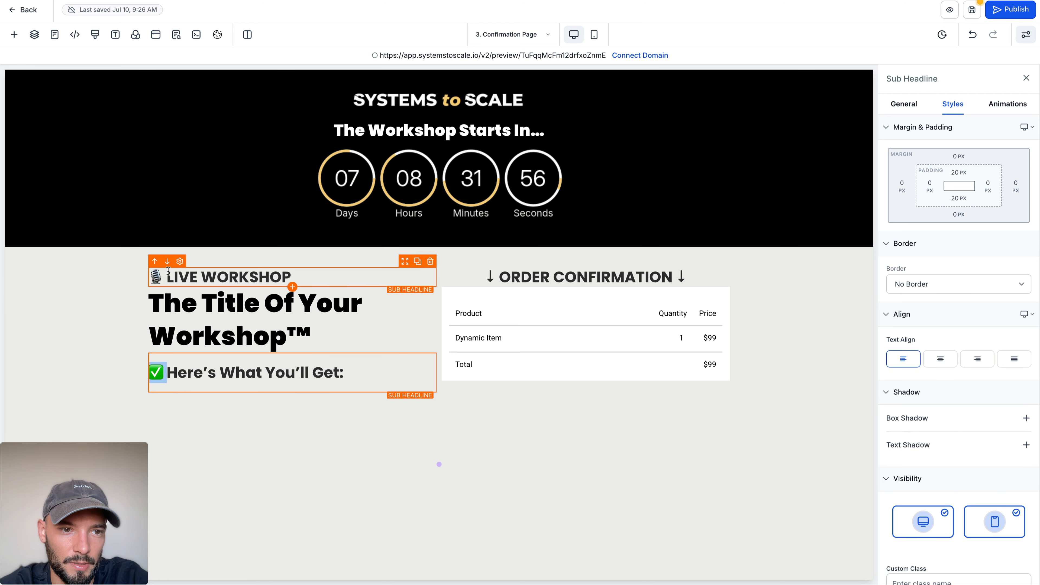
{"action": "left_click_drag", "start_coordinate": [168, 271], "coordinate": [149, 273]}
{"action": "key", "text": "ctrl+v"}
Step: Insert "YOU'IN IN FOR THE" before "LIVE WORKSHOP" in the sub-headline above the workshop title
{"action": "type", "text": "YO"}
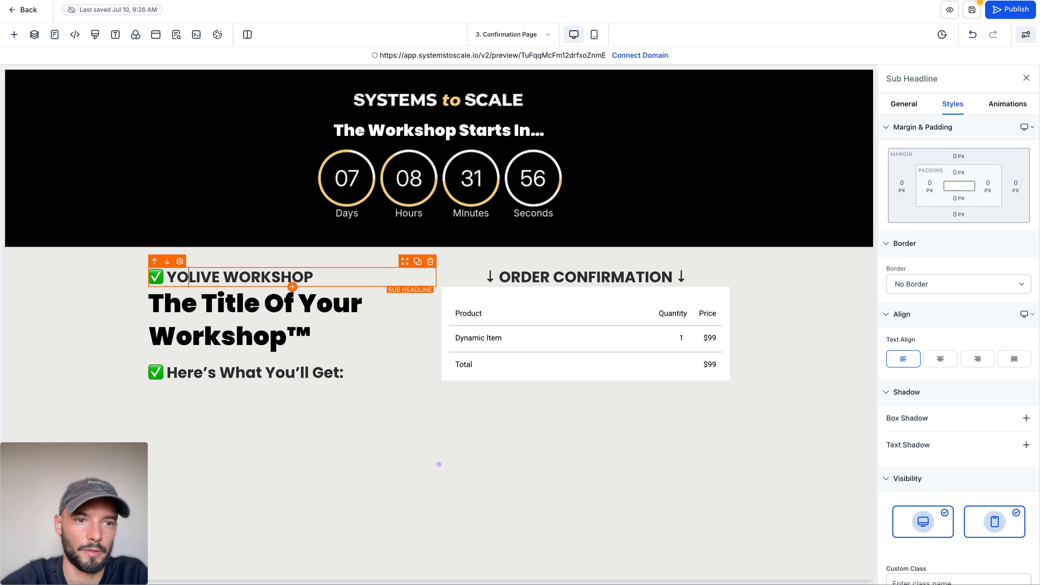
{"action": "type", "text": "U're"}
{"action": "key", "text": "BackSpace"}
{"action": "key", "text": "BackSpace"}
{"action": "key", "text": "BackSpace"}
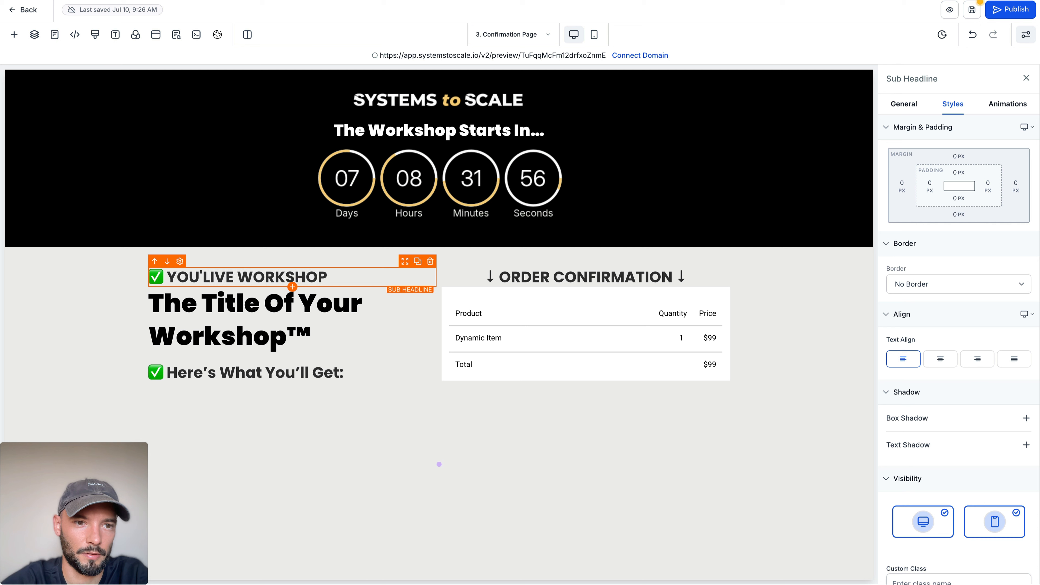
{"action": "type", "text": "IN IN F"}
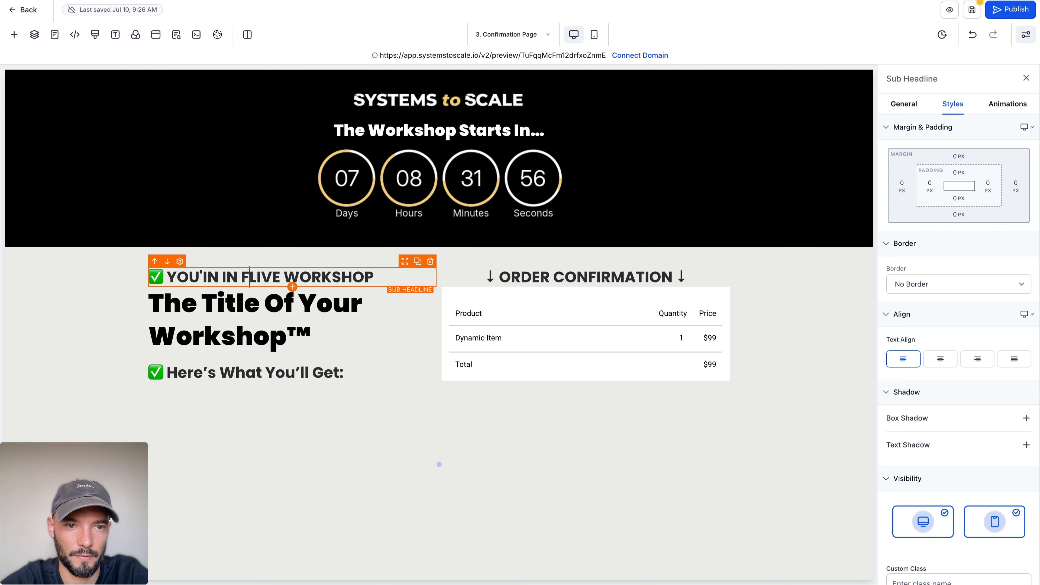
{"action": "type", "text": "OR THE"}
{"action": "left_click", "coordinate": [160, 292]}
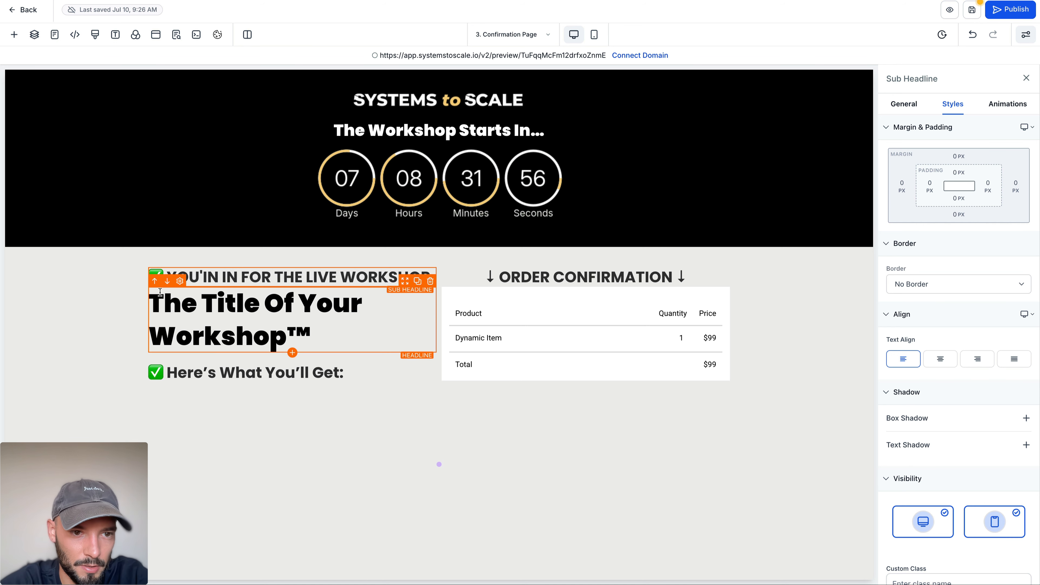
{"action": "left_click", "coordinate": [306, 275]}
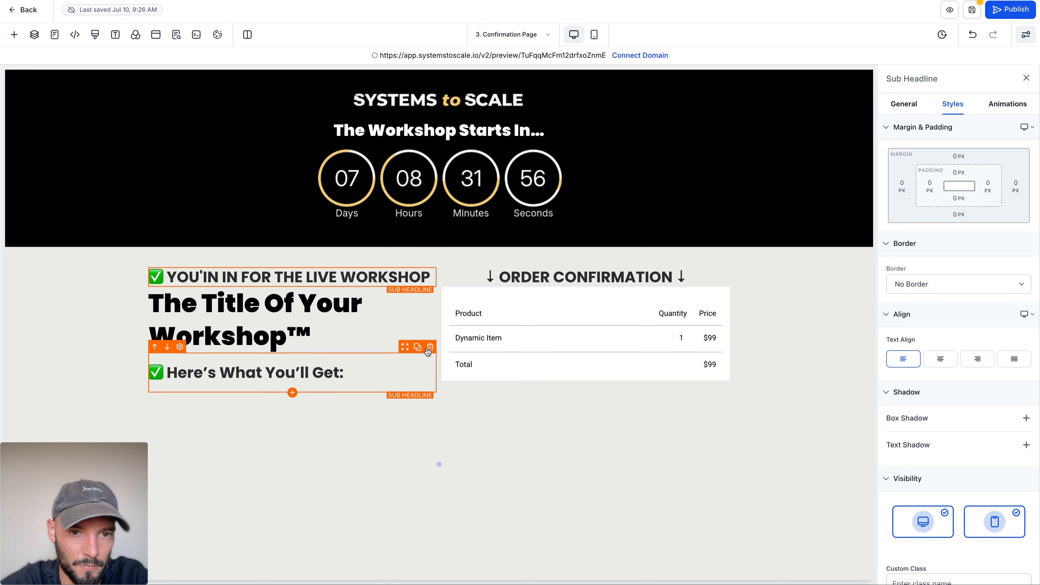
Step: Delete the "Here's What You'll Get:" sub-headline and change the text above the workshop title to "✅ REGISTRATION COMPLETED"
{"action": "left_click", "coordinate": [428, 352]}
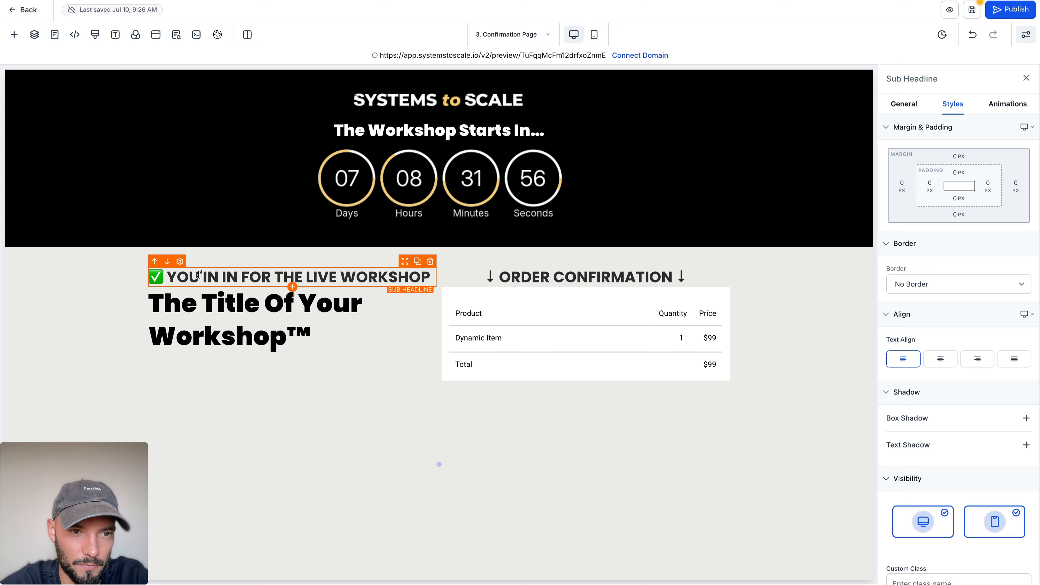
{"action": "left_click_drag", "start_coordinate": [236, 273], "coordinate": [282, 279]}
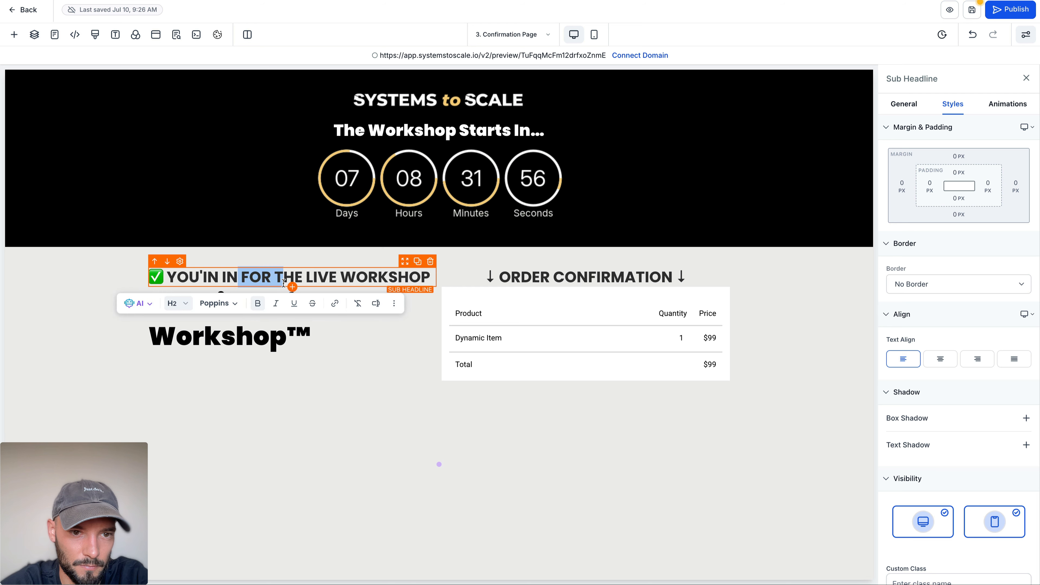
{"action": "left_click", "coordinate": [278, 278]}
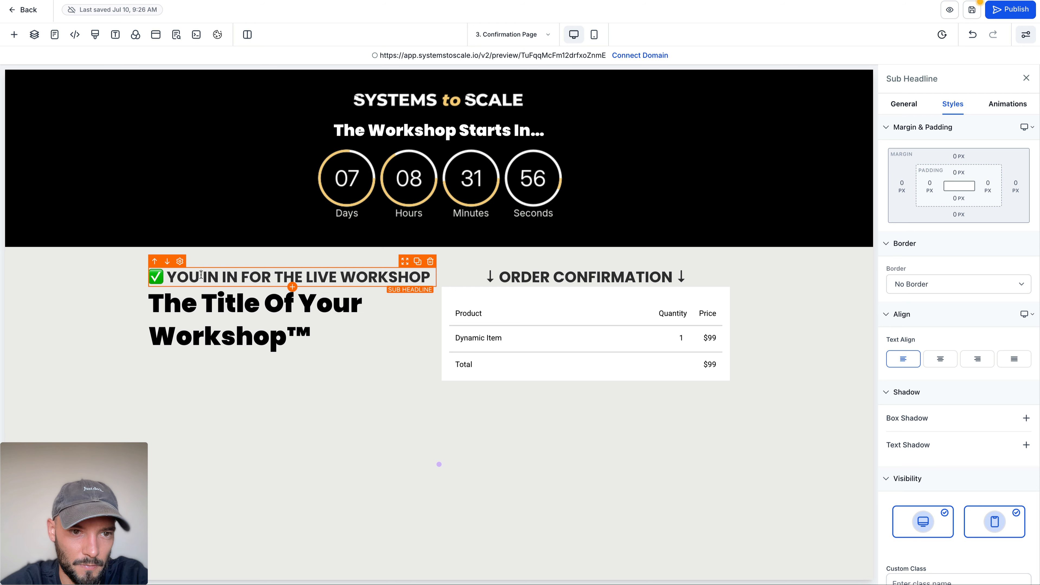
{"action": "triple_click", "coordinate": [195, 275]}
{"action": "type", "text": "RE"}
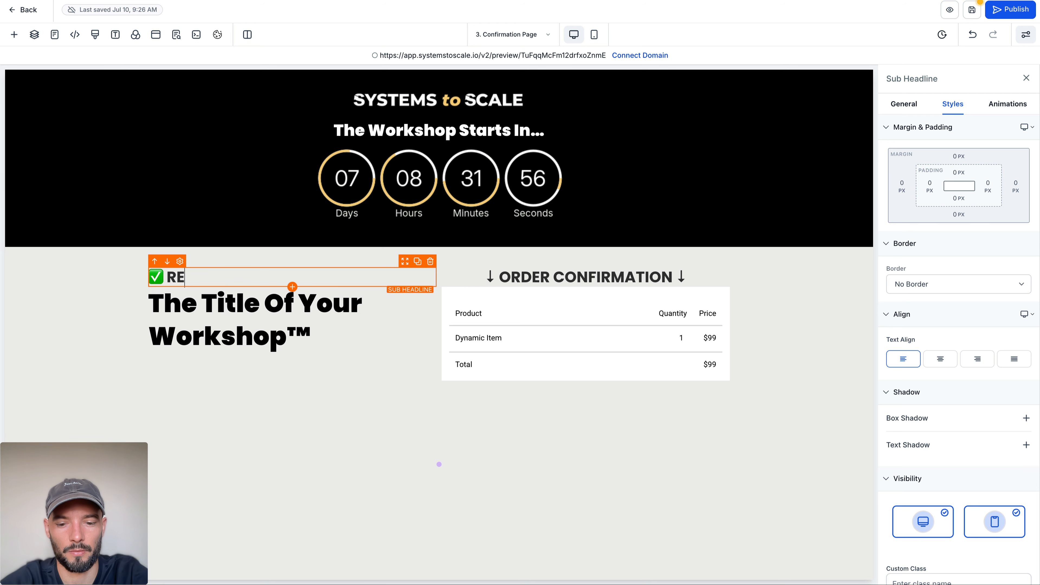
{"action": "type", "text": "GISTRATION COM"}
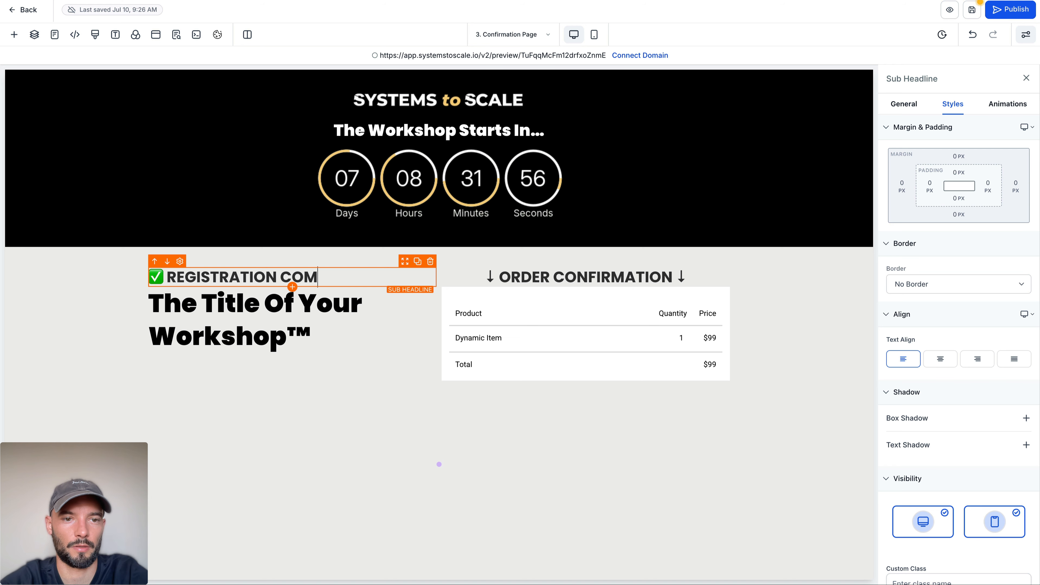
{"action": "type", "text": "PLETED"}
{"action": "left_click", "coordinate": [409, 324]}
{"action": "left_click", "coordinate": [128, 303]}
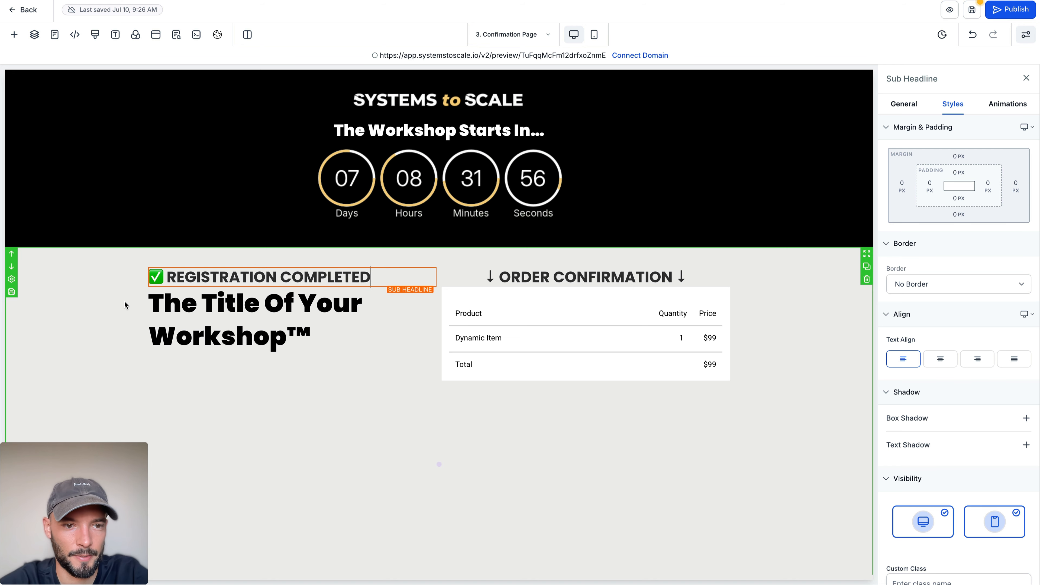
Step: Look through the available page elements for something to add below the workshop title headline
{"action": "left_click", "coordinate": [345, 323]}
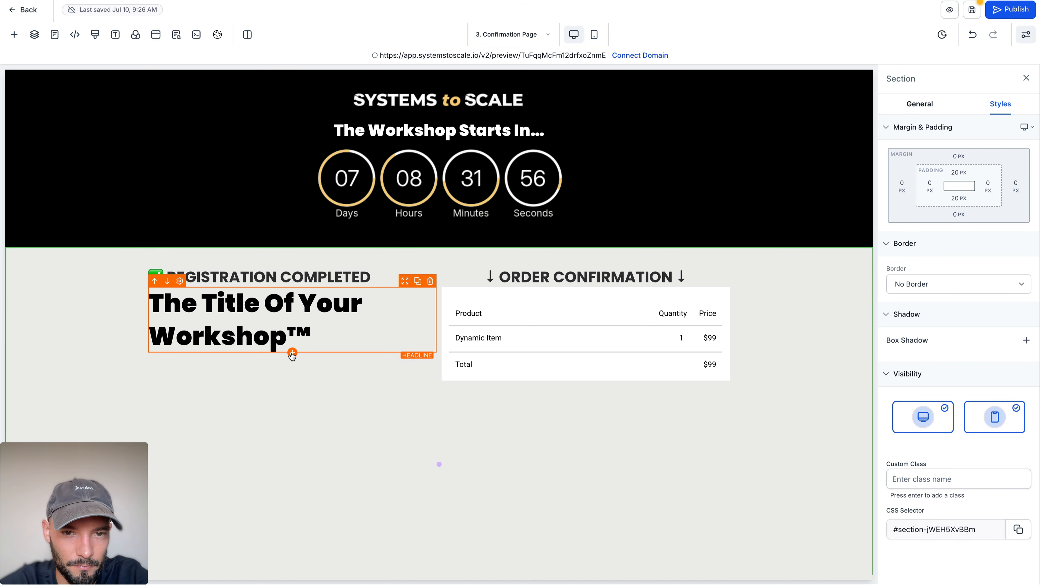
{"action": "left_click", "coordinate": [14, 34]}
{"action": "triple_click", "coordinate": [151, 105]}
{"action": "key", "text": "BackSpace"}
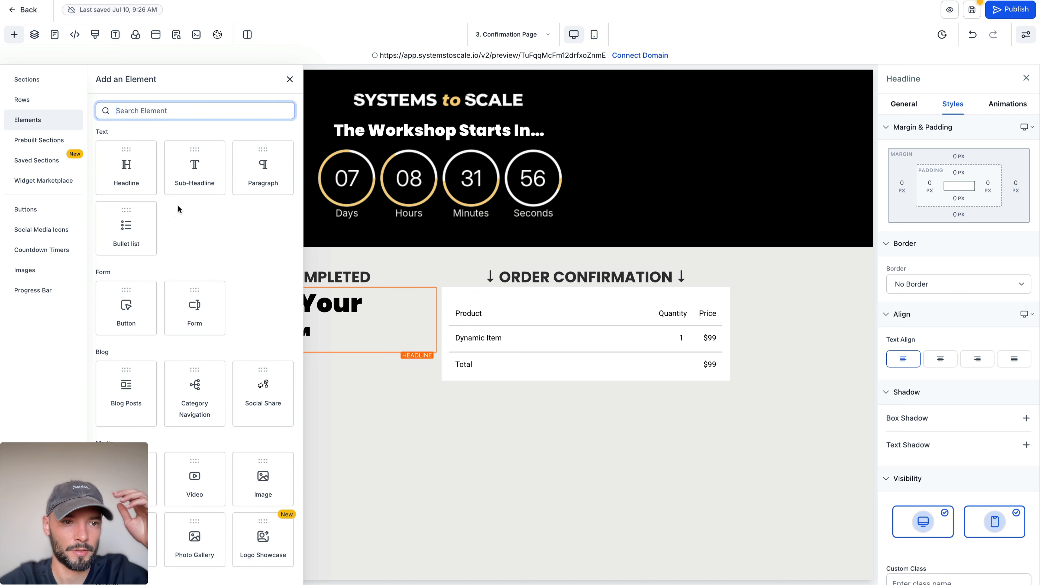
{"action": "scroll", "coordinate": [178, 206], "scroll_direction": "down", "scroll_amount": 3}
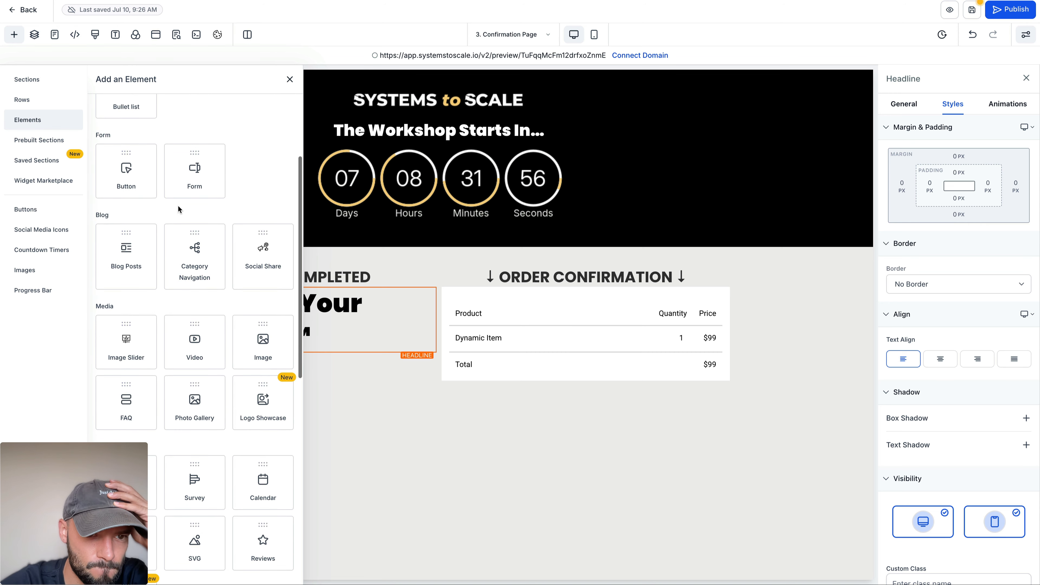
{"action": "scroll", "coordinate": [178, 206], "scroll_direction": "down", "scroll_amount": 1}
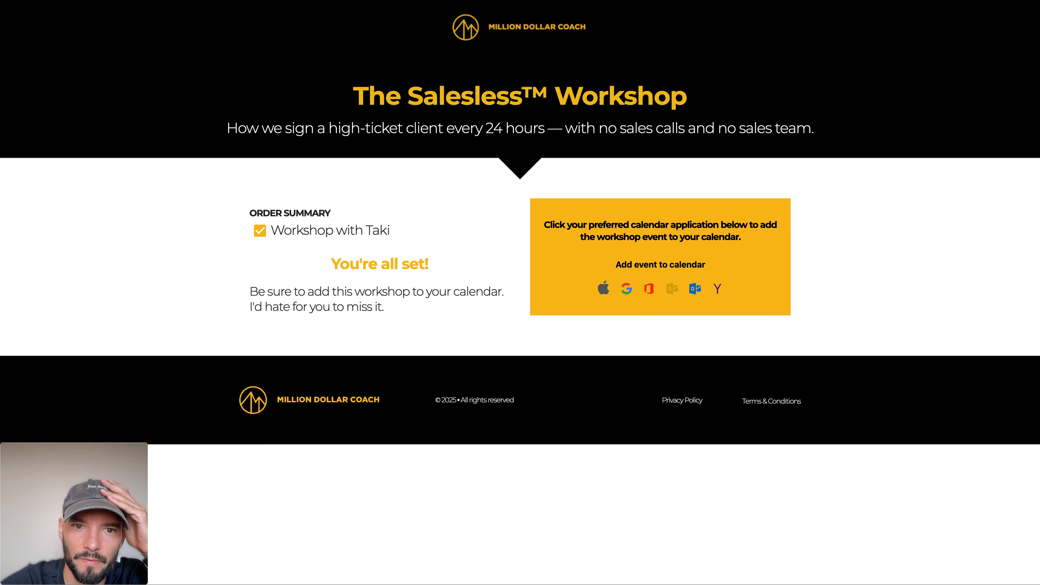
Step: Switch to the Million Dollar Coach confirmation page and examine its order summary and add-to-calendar box
{"action": "left_click_drag", "start_coordinate": [241, 216], "coordinate": [456, 299]}
{"action": "left_click", "coordinate": [454, 301]}
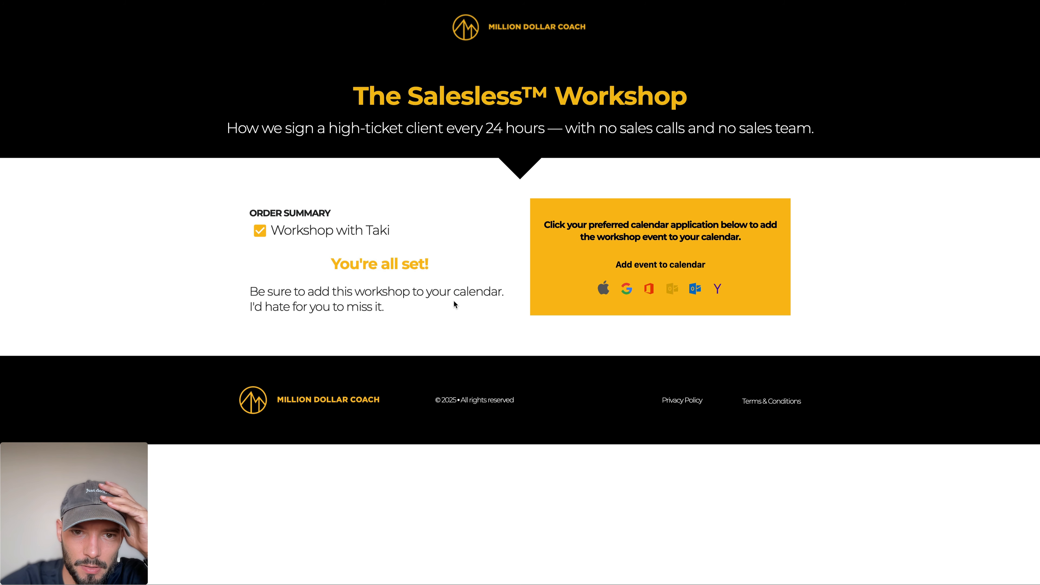
{"action": "triple_click", "coordinate": [453, 301]}
{"action": "left_click", "coordinate": [453, 300]}
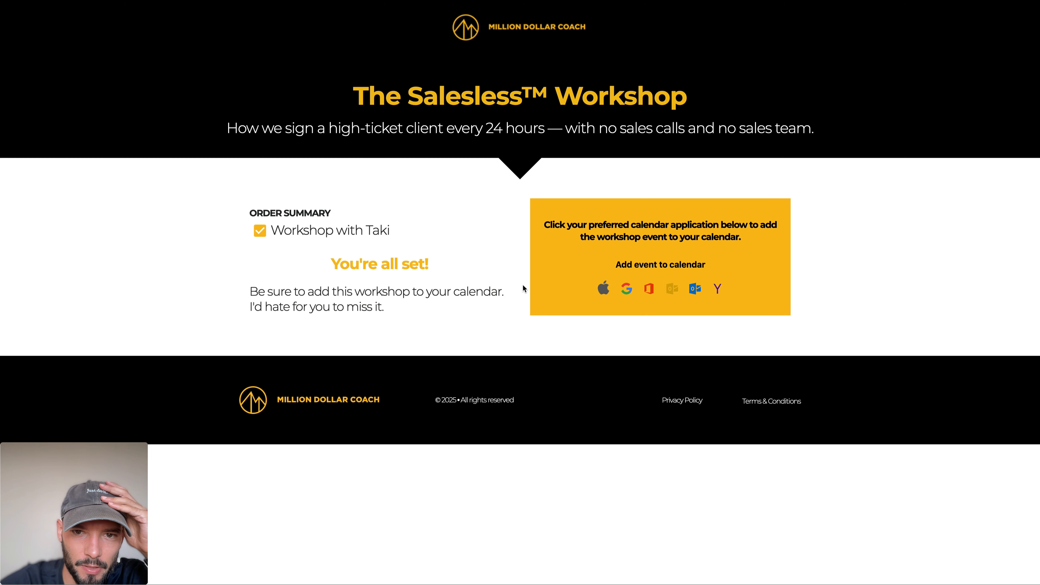
{"action": "left_click", "coordinate": [759, 260]}
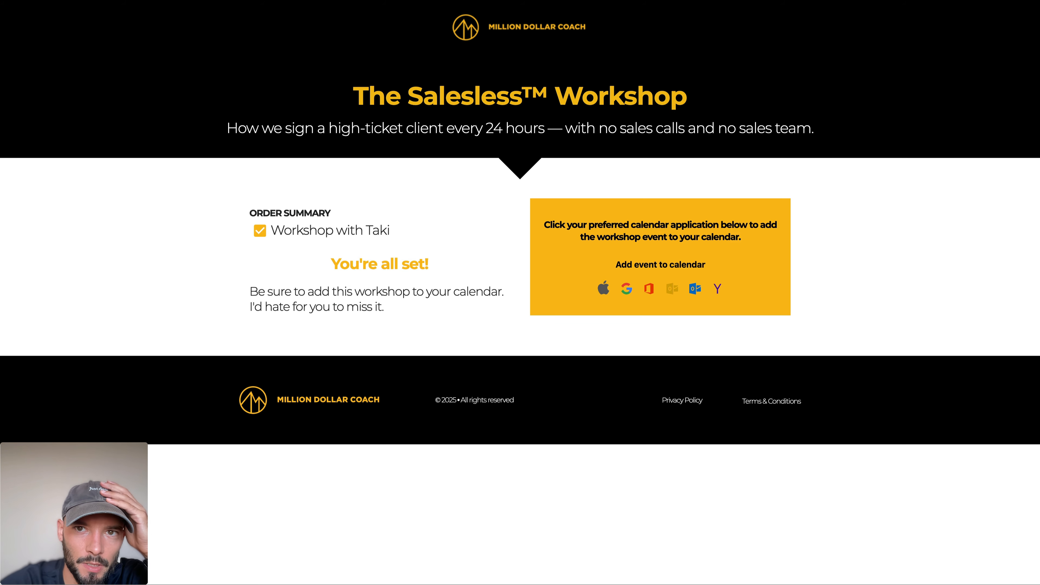
Step: Search the web for "addeventlistener" in a new browser tab
{"action": "key", "text": "super+t"}
{"action": "type", "text": "addeventlistener"}
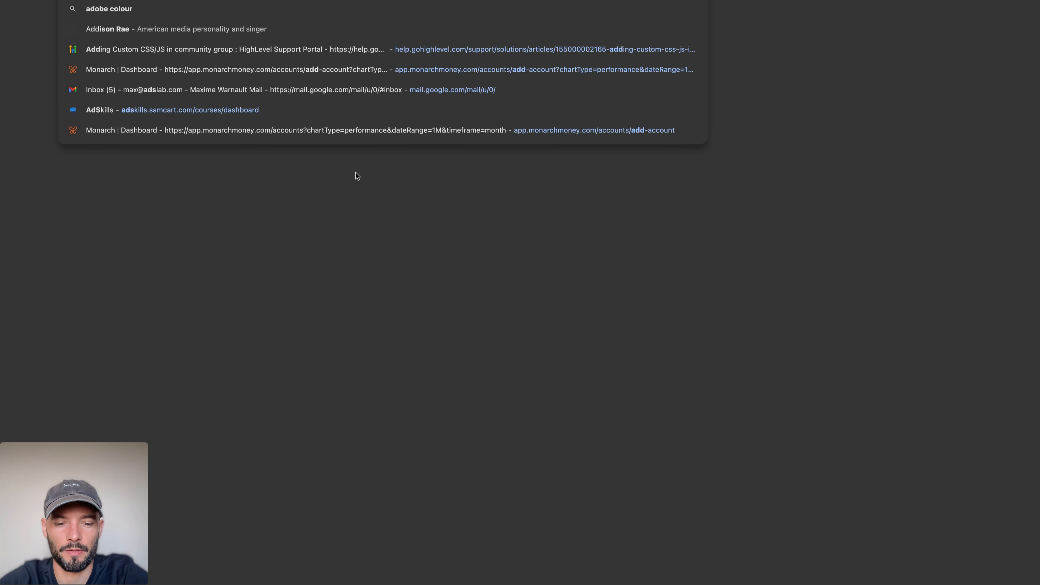
{"action": "key", "text": "Return"}
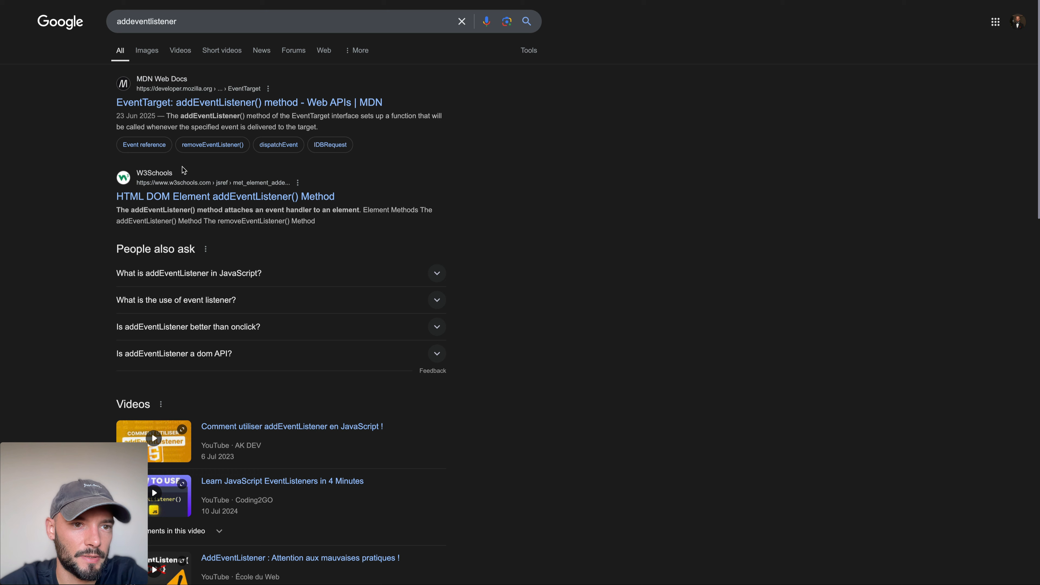
Step: Shorten the search term to "addevent.com" and open that address as a website
{"action": "left_click", "coordinate": [186, 17]}
{"action": "key", "text": "BackSpace"}
{"action": "key", "text": "BackSpace"}
{"action": "key", "text": "BackSpace"}
{"action": "key", "text": "BackSpace"}
{"action": "key", "text": "BackSpace"}
{"action": "key", "text": "BackSpace"}
{"action": "key", "text": "BackSpace"}
{"action": "key", "text": "BackSpace"}
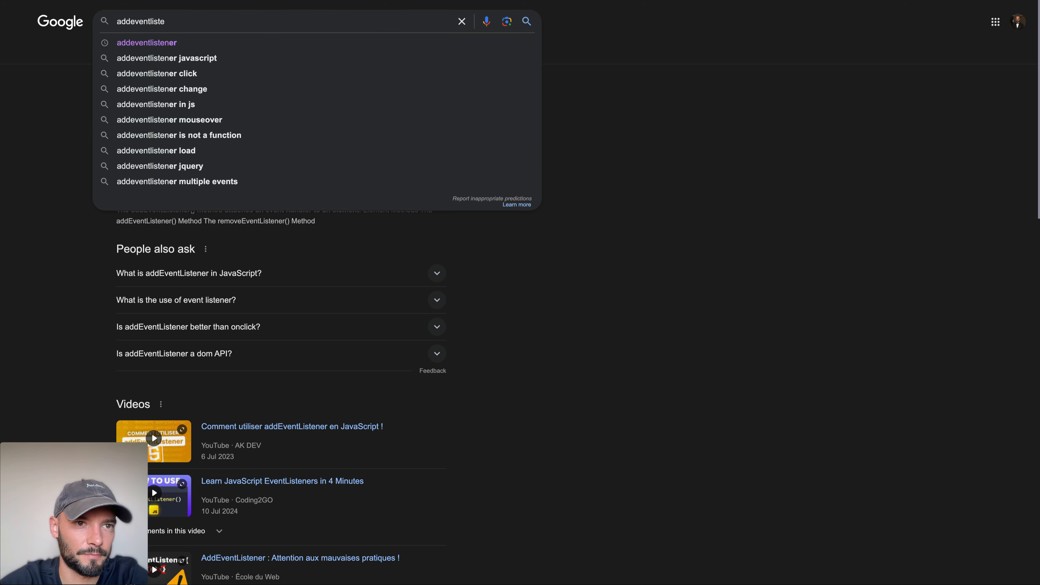
{"action": "type", "text": ".com"}
{"action": "key", "text": "super+a"}
{"action": "key", "text": "super+c"}
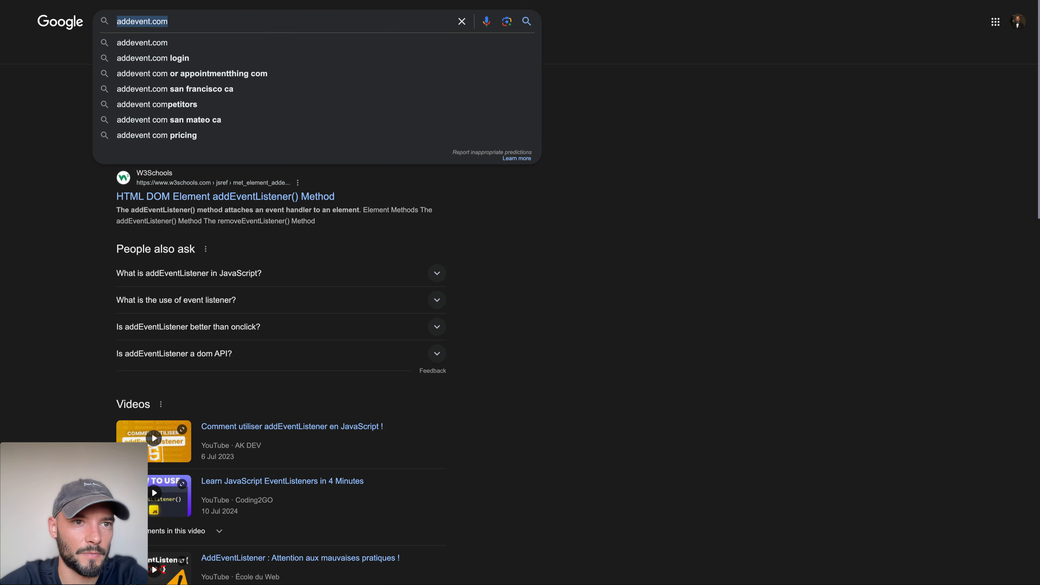
{"action": "key", "text": "super+l"}
{"action": "key", "text": "super+v"}
{"action": "key", "text": "Return"}
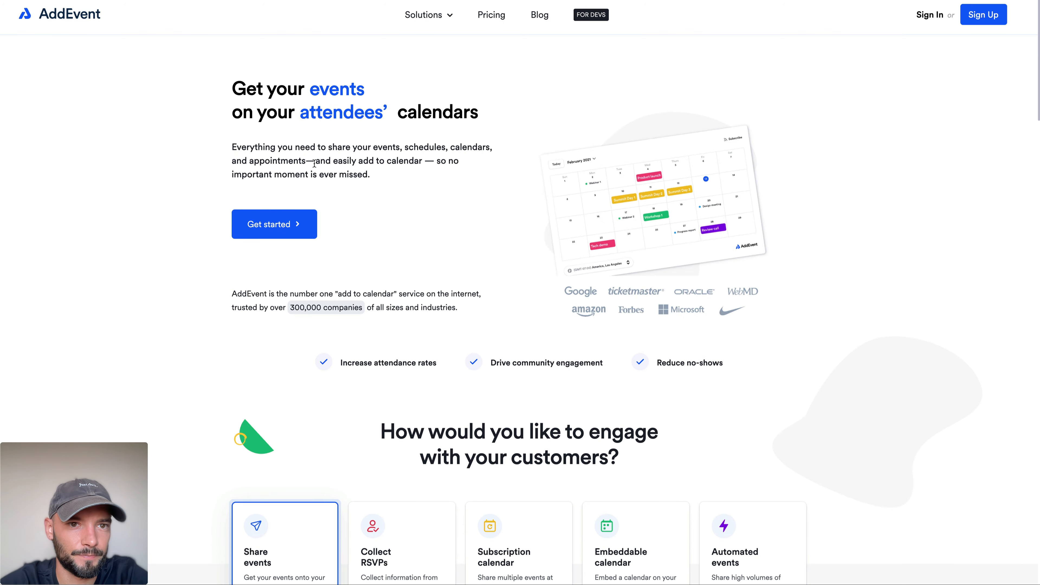
Step: Review AddEvent's home page and its add-to-calendar options, and open the pricing page to compare the plans
{"action": "left_click_drag", "start_coordinate": [248, 100], "coordinate": [487, 132]}
{"action": "left_click", "coordinate": [432, 139]}
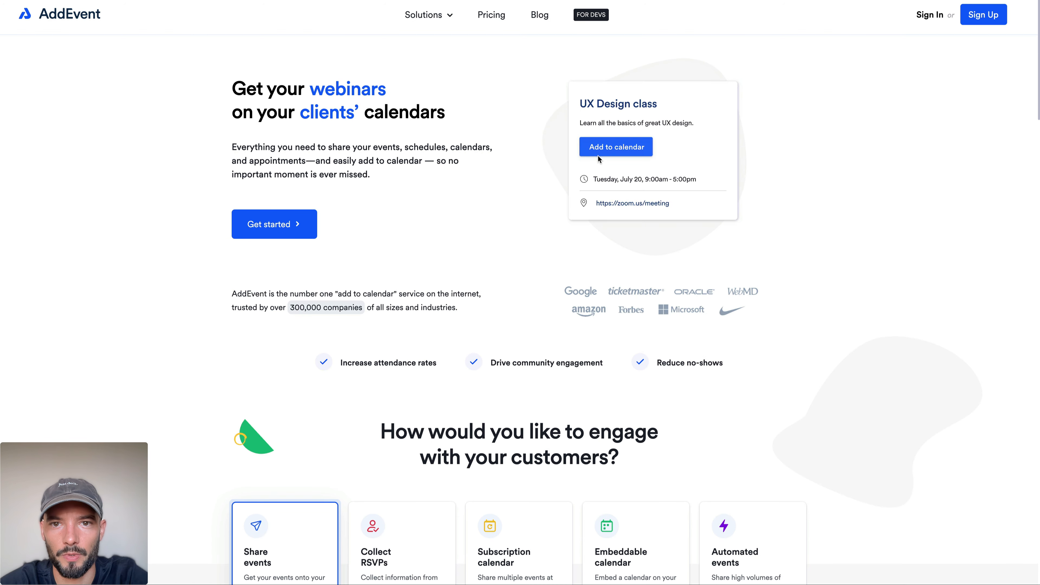
{"action": "scroll", "coordinate": [423, 243], "scroll_direction": "down", "scroll_amount": 10}
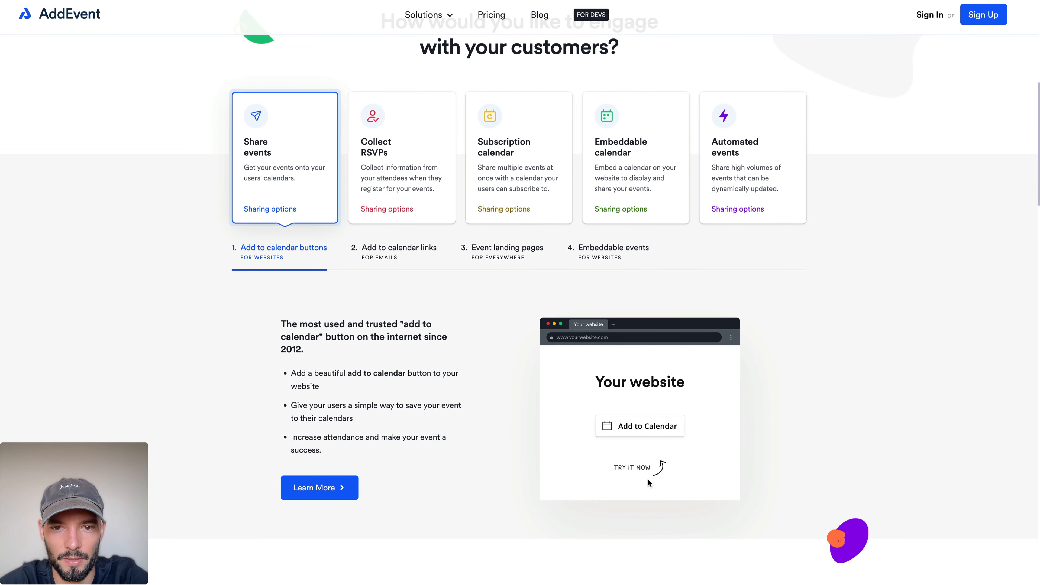
{"action": "scroll", "coordinate": [358, 272], "scroll_direction": "up", "scroll_amount": 10}
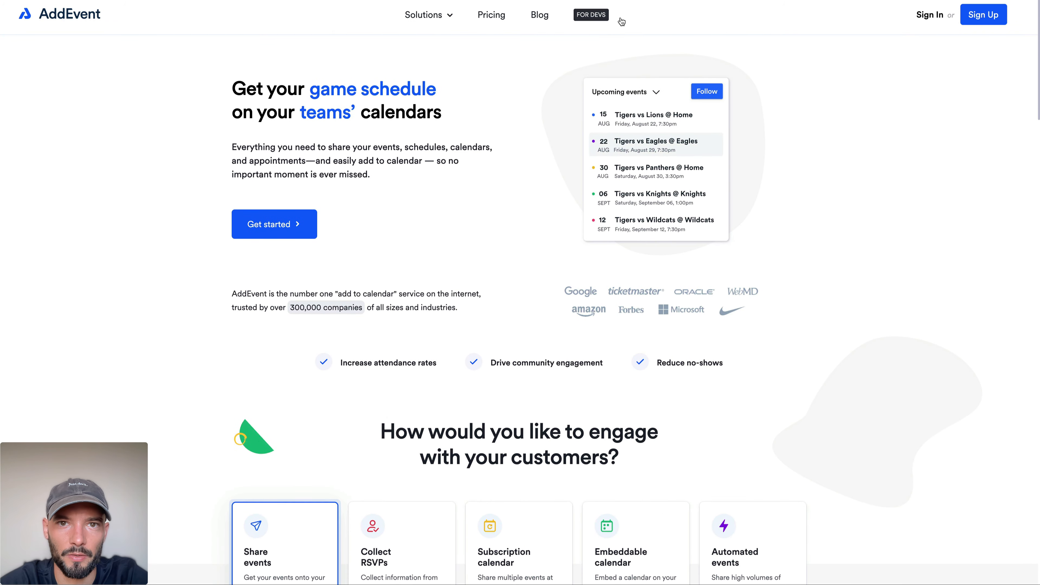
{"action": "left_click", "coordinate": [489, 22]}
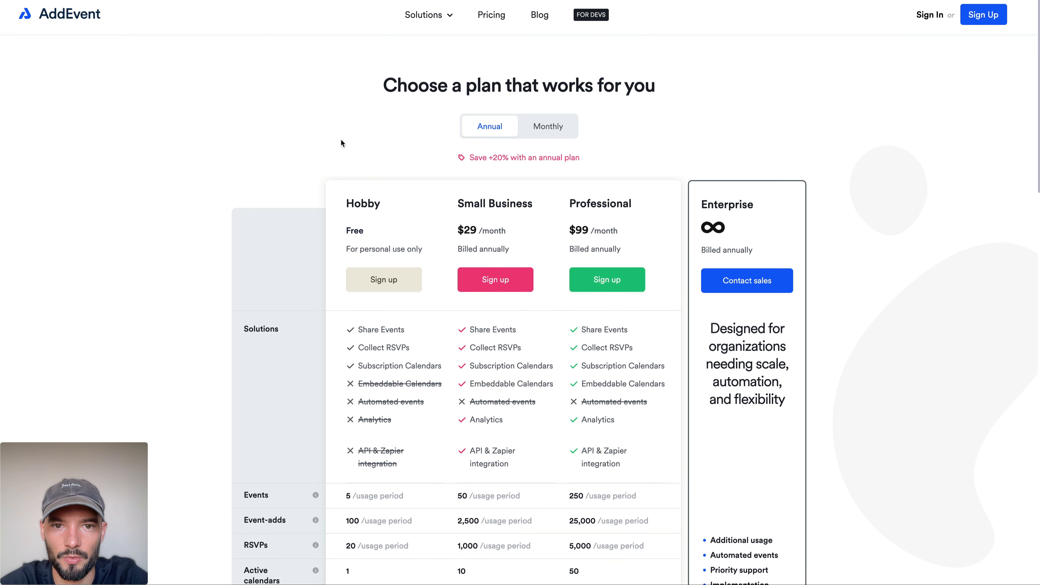
{"action": "scroll", "coordinate": [341, 143], "scroll_direction": "down", "scroll_amount": 2}
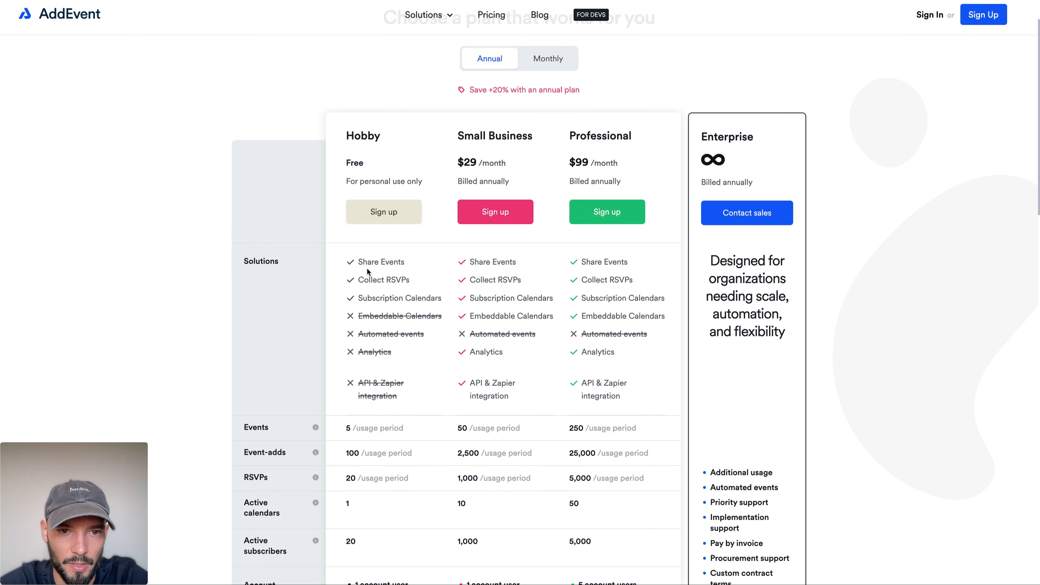
Step: Examine the Hobby plan's event, event-add and RSVP limits and the remaining rows of AddEvent's plan comparison
{"action": "scroll", "coordinate": [383, 294], "scroll_direction": "down", "scroll_amount": 3}
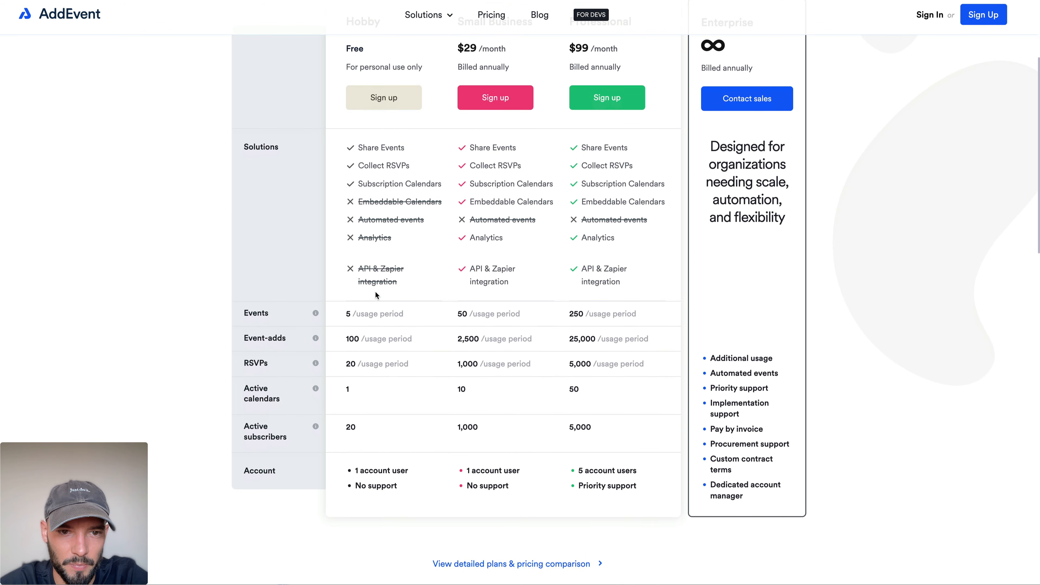
{"action": "left_click_drag", "start_coordinate": [345, 314], "coordinate": [408, 315]}
{"action": "left_click", "coordinate": [414, 314]}
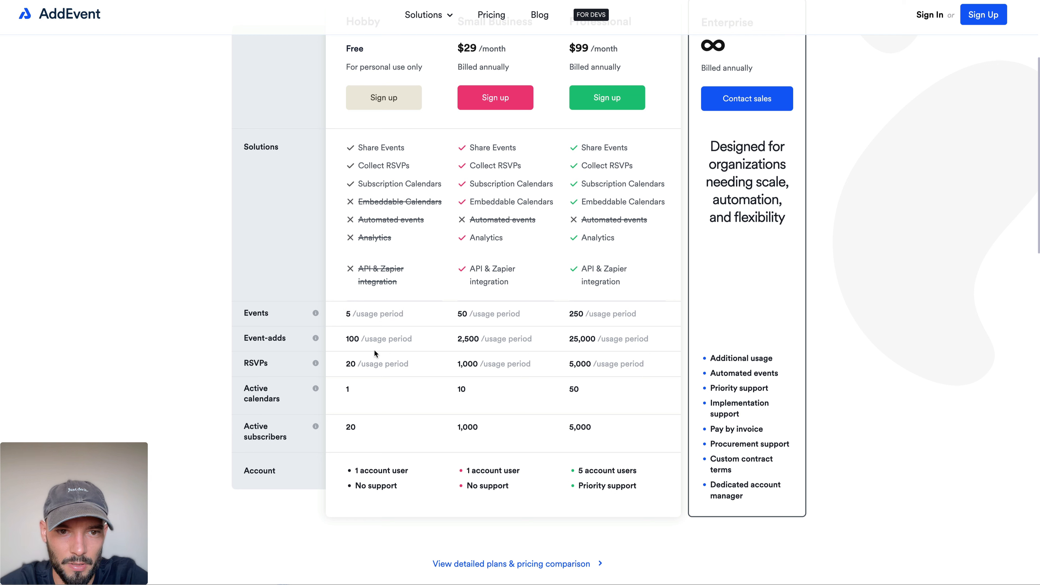
{"action": "left_click_drag", "start_coordinate": [338, 343], "coordinate": [421, 366]}
{"action": "left_click", "coordinate": [422, 373]}
{"action": "scroll", "coordinate": [425, 352], "scroll_direction": "down", "scroll_amount": 7}
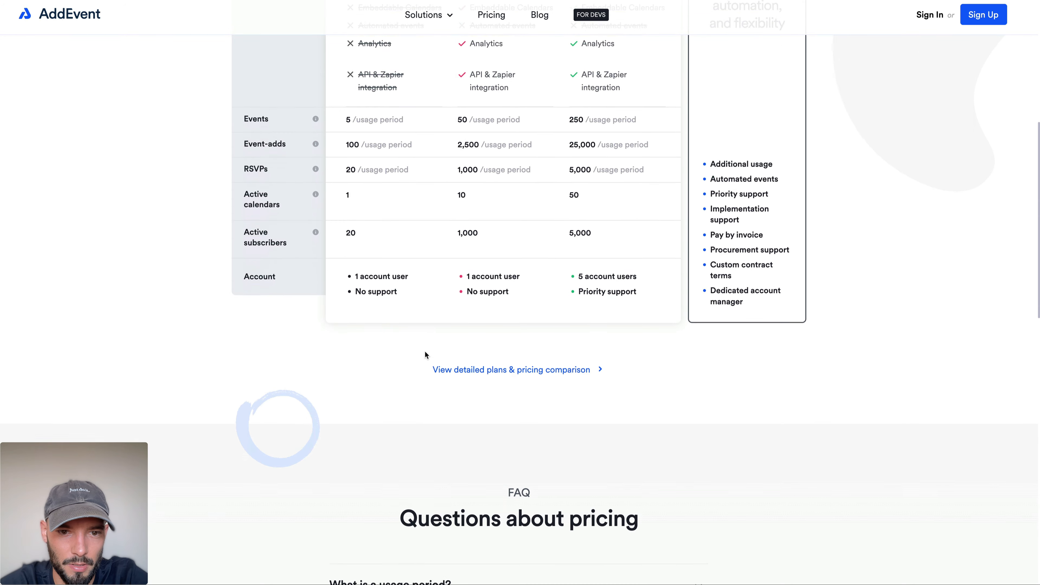
{"action": "scroll", "coordinate": [425, 352], "scroll_direction": "down", "scroll_amount": 8}
{"action": "scroll", "coordinate": [431, 180], "scroll_direction": "up", "scroll_amount": 1}
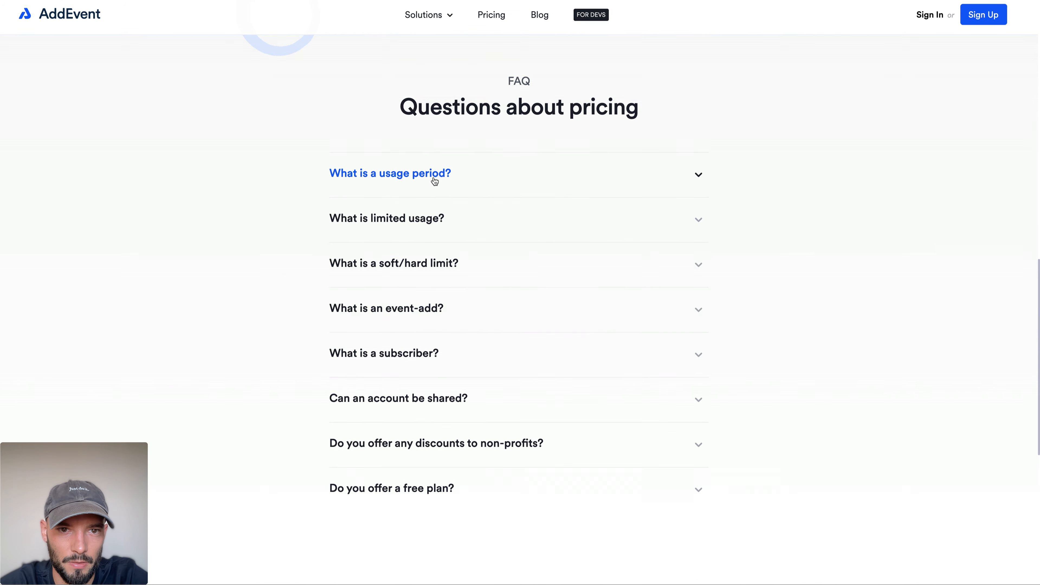
Step: Expand the pricing FAQ "What is a usage period?" and read its first paragraph
{"action": "left_click", "coordinate": [418, 188]}
{"action": "left_click_drag", "start_coordinate": [332, 195], "coordinate": [461, 256]}
{"action": "left_click", "coordinate": [462, 198]}
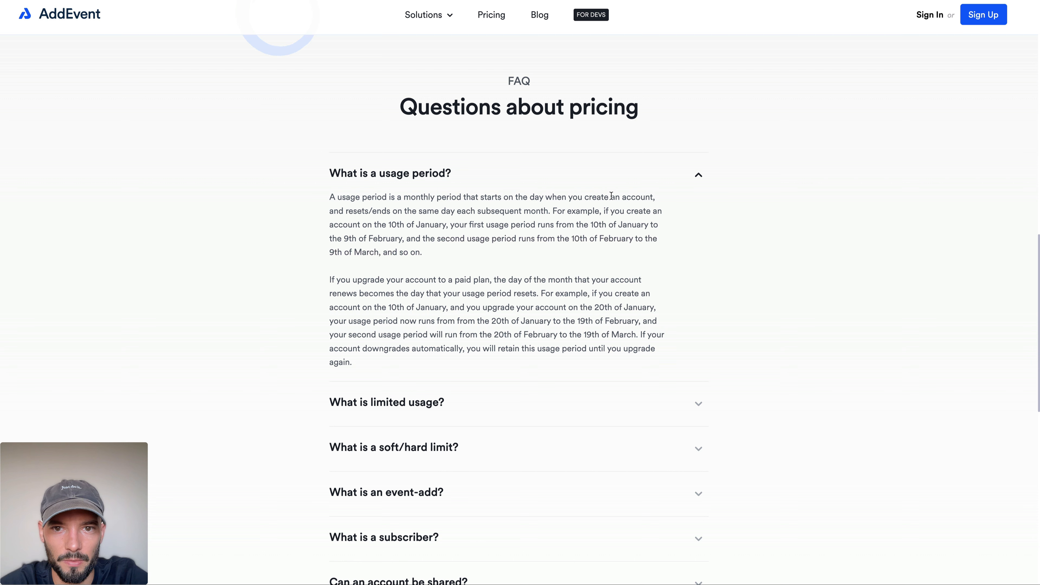
{"action": "left_click_drag", "start_coordinate": [328, 199], "coordinate": [452, 257]}
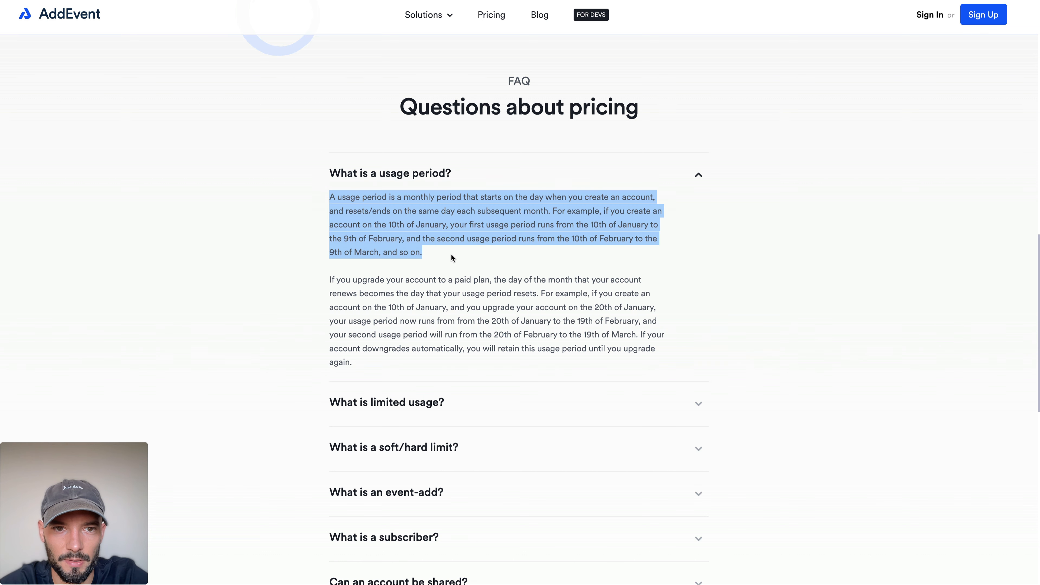
{"action": "left_click", "coordinate": [452, 258]}
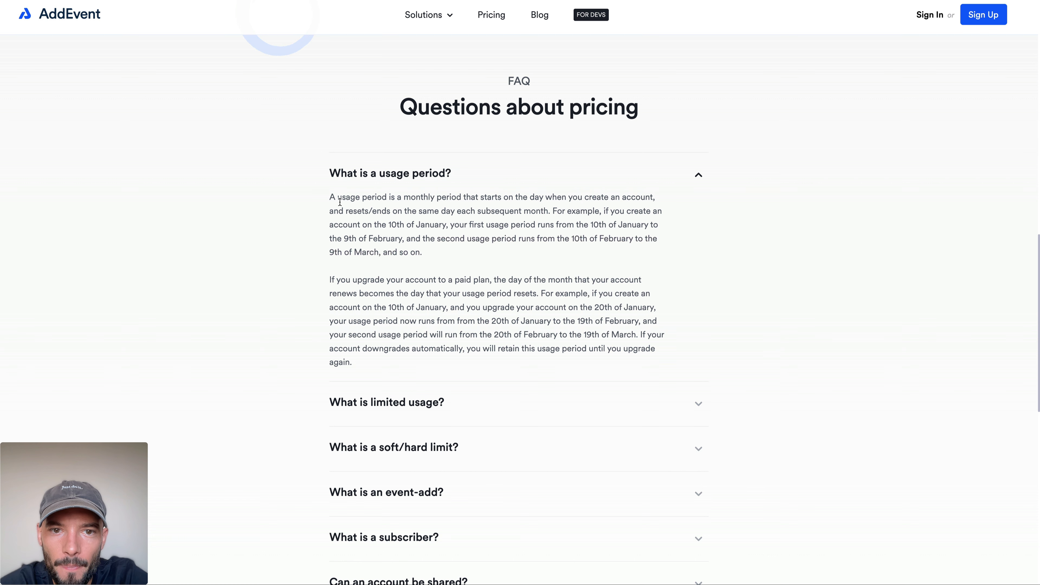
{"action": "left_click_drag", "start_coordinate": [340, 202], "coordinate": [460, 257]}
{"action": "left_click", "coordinate": [460, 258]}
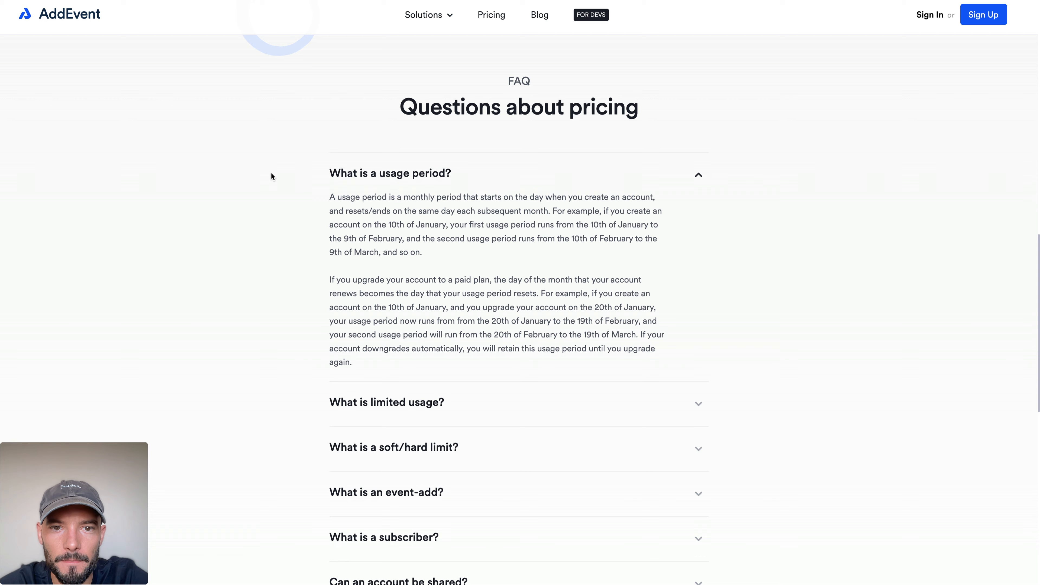
Step: Check the FAQ "What is limited usage?", collapse the answers and return to the plan comparison
{"action": "scroll", "coordinate": [271, 174], "scroll_direction": "down", "scroll_amount": 1}
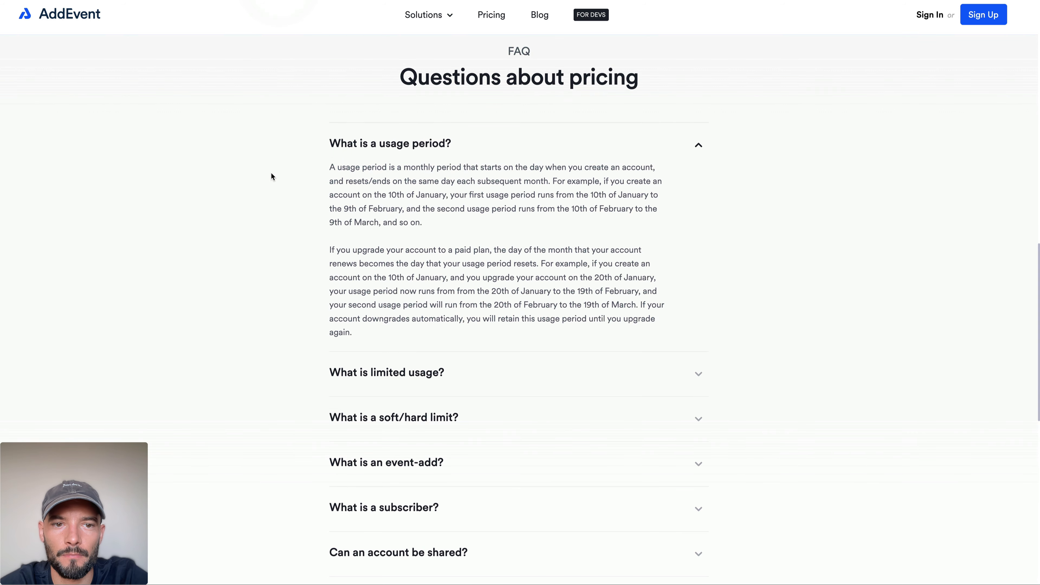
{"action": "scroll", "coordinate": [271, 175], "scroll_direction": "down", "scroll_amount": 6}
{"action": "left_click", "coordinate": [347, 180]}
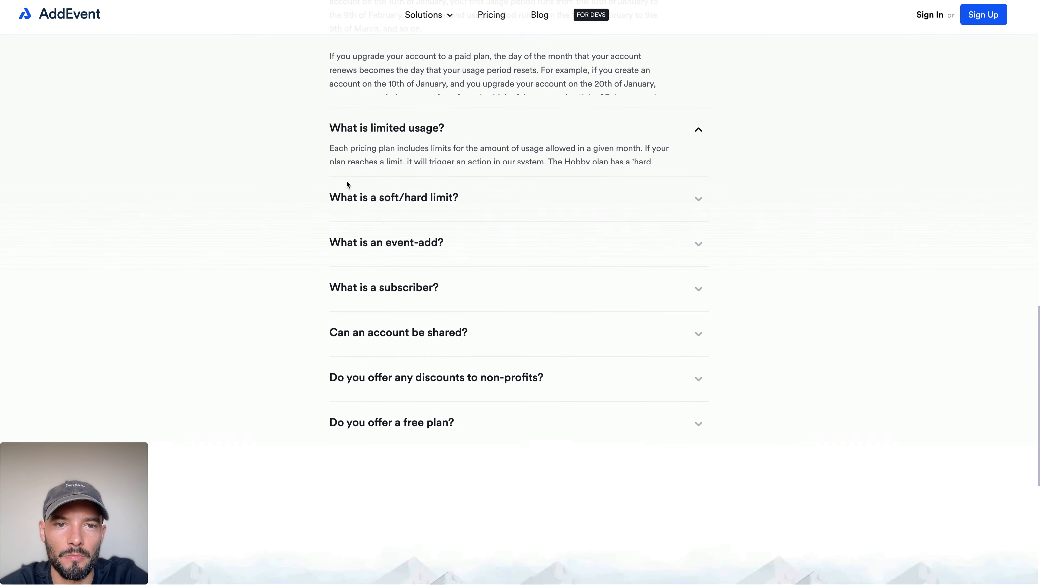
{"action": "scroll", "coordinate": [365, 320], "scroll_direction": "up", "scroll_amount": 12}
{"action": "left_click", "coordinate": [364, 404]}
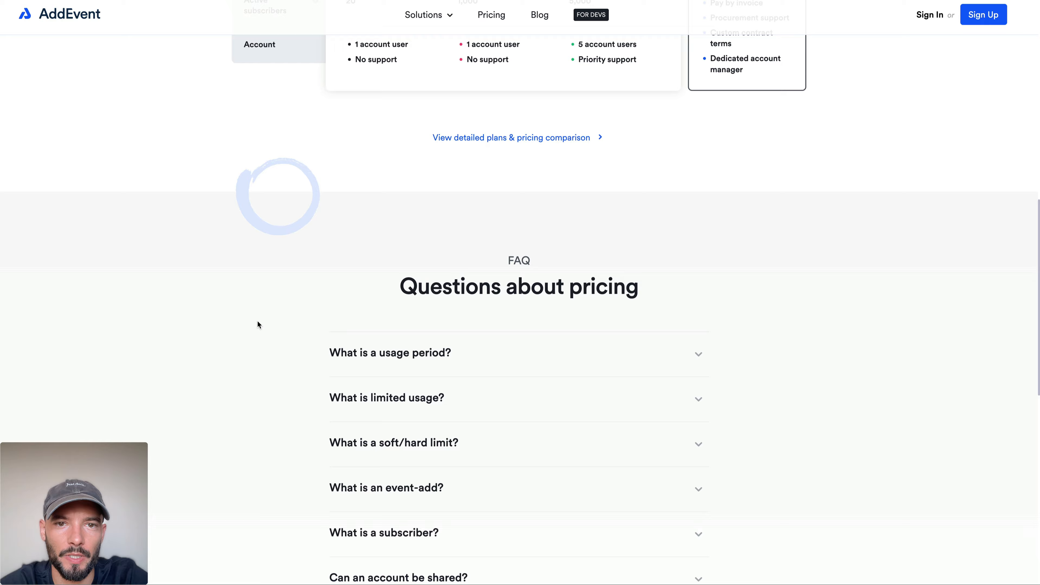
{"action": "scroll", "coordinate": [258, 324], "scroll_direction": "up", "scroll_amount": 15}
{"action": "scroll", "coordinate": [380, 206], "scroll_direction": "down", "scroll_amount": 9}
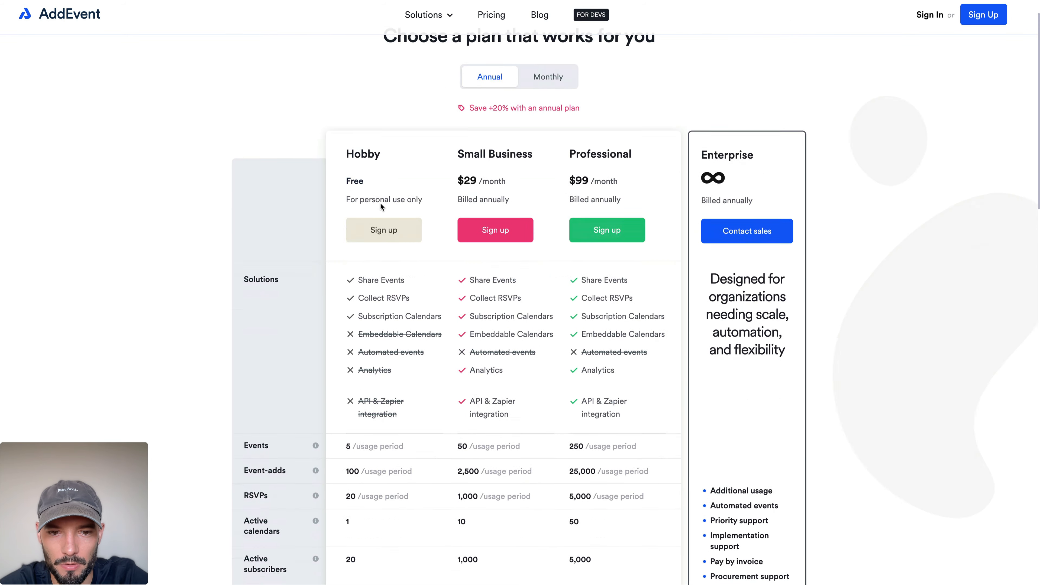
{"action": "scroll", "coordinate": [380, 206], "scroll_direction": "up", "scroll_amount": 10}
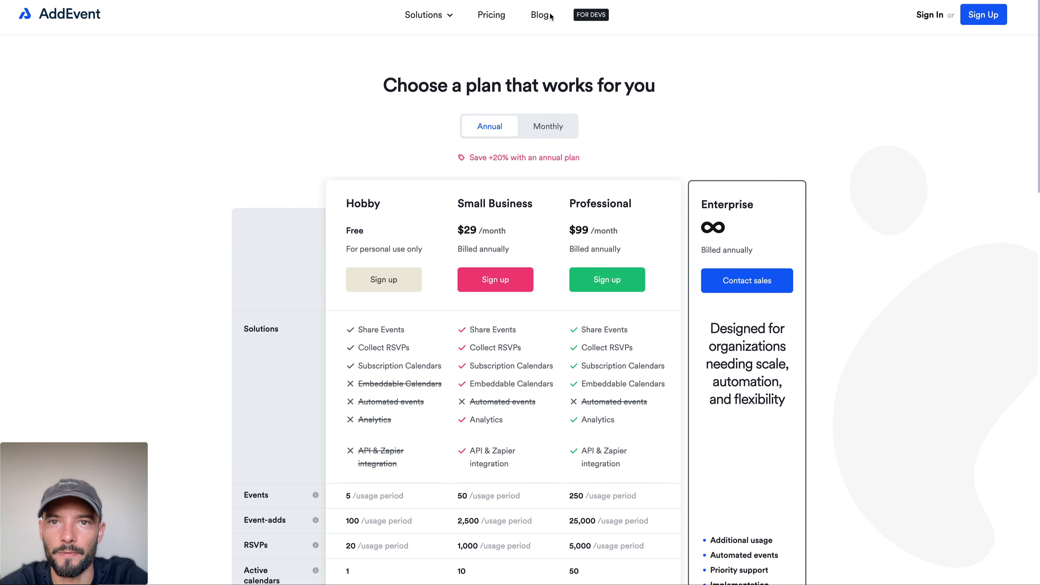
Step: Open AddEvent's Share events solution page and review how it works and the four ways to share an event
{"action": "mouse_move", "coordinate": [445, 16]}
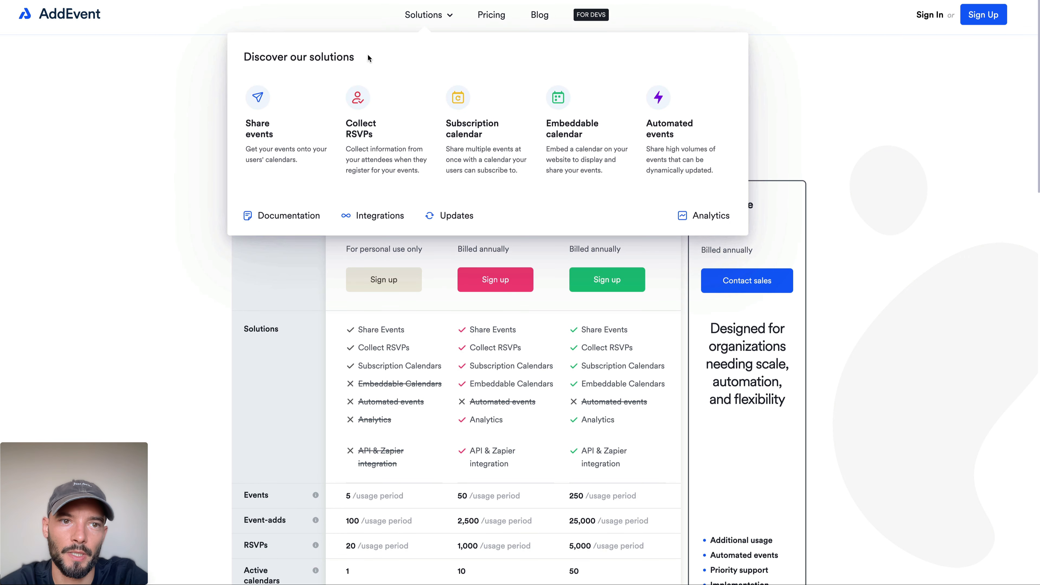
{"action": "left_click", "coordinate": [264, 118]}
{"action": "scroll", "coordinate": [390, 214], "scroll_direction": "down", "scroll_amount": 1}
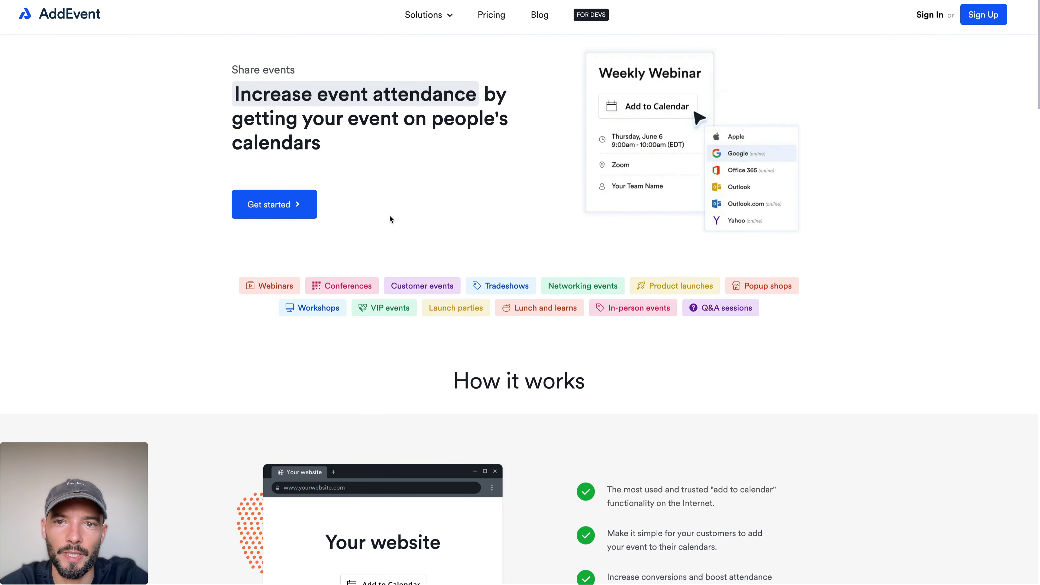
{"action": "scroll", "coordinate": [389, 219], "scroll_direction": "down", "scroll_amount": 8}
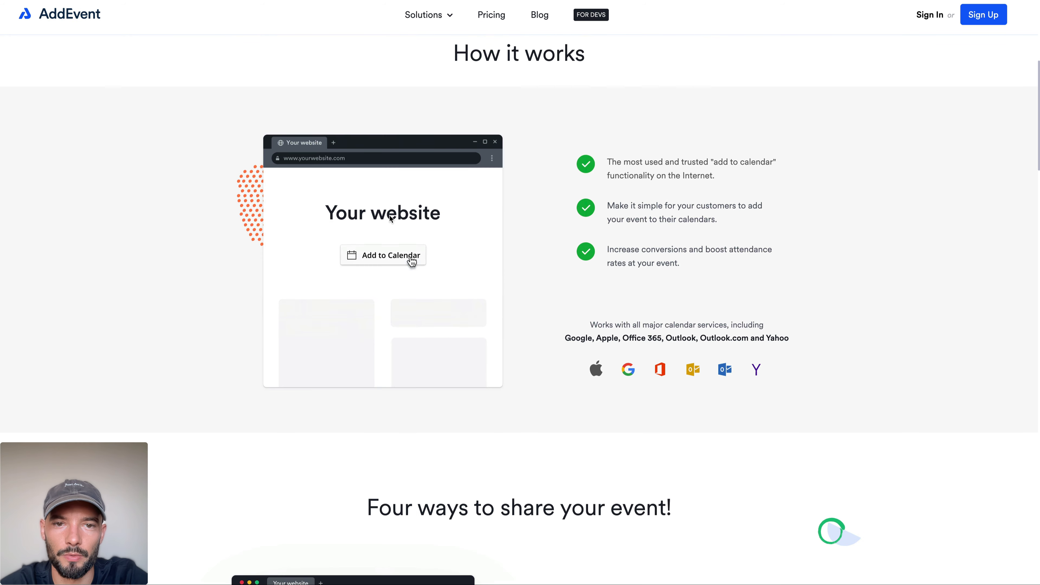
{"action": "scroll", "coordinate": [389, 215], "scroll_direction": "down", "scroll_amount": 10}
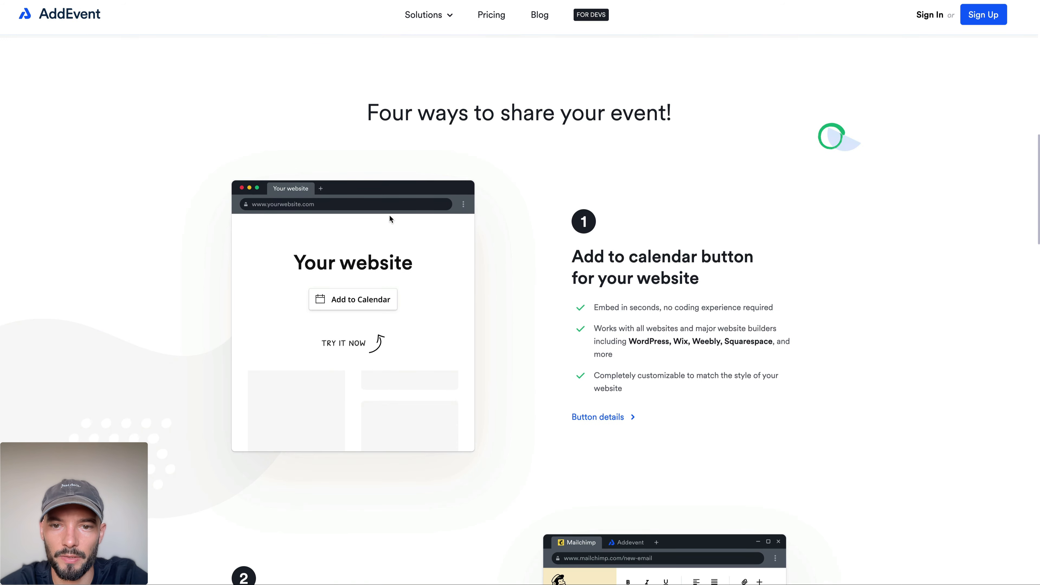
{"action": "scroll", "coordinate": [390, 216], "scroll_direction": "down", "scroll_amount": 20}
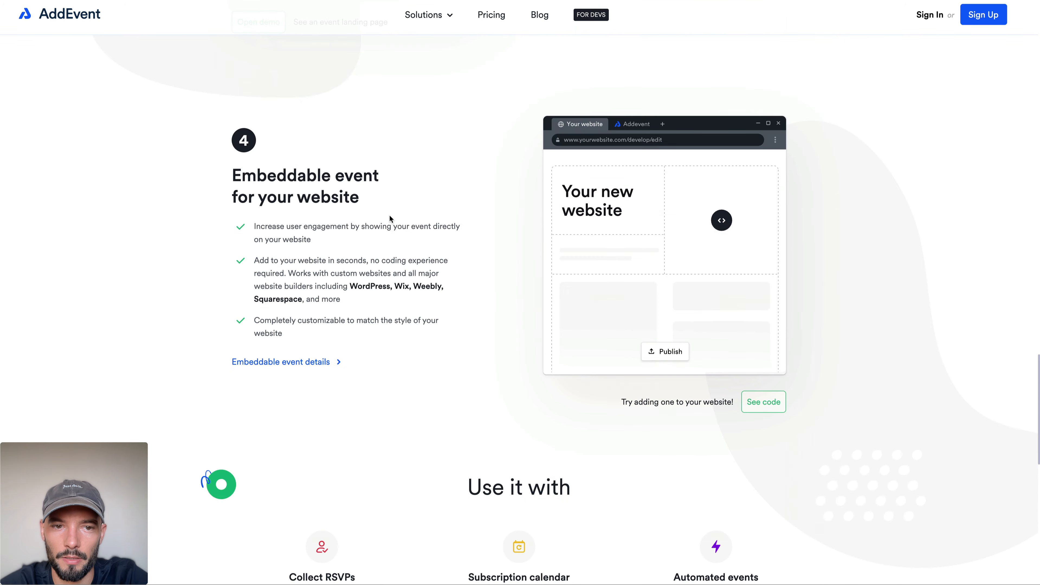
{"action": "scroll", "coordinate": [390, 218], "scroll_direction": "up", "scroll_amount": 20}
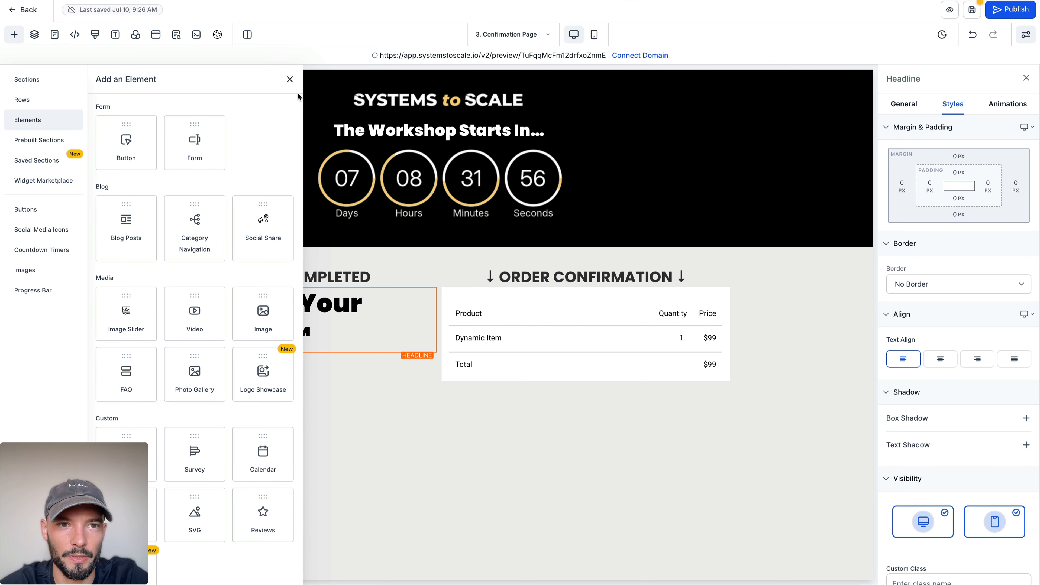
Step: Switch to the funnel editor, add a Custom Code element below the workshop title headline and open its code editor
{"action": "left_click", "coordinate": [292, 79]}
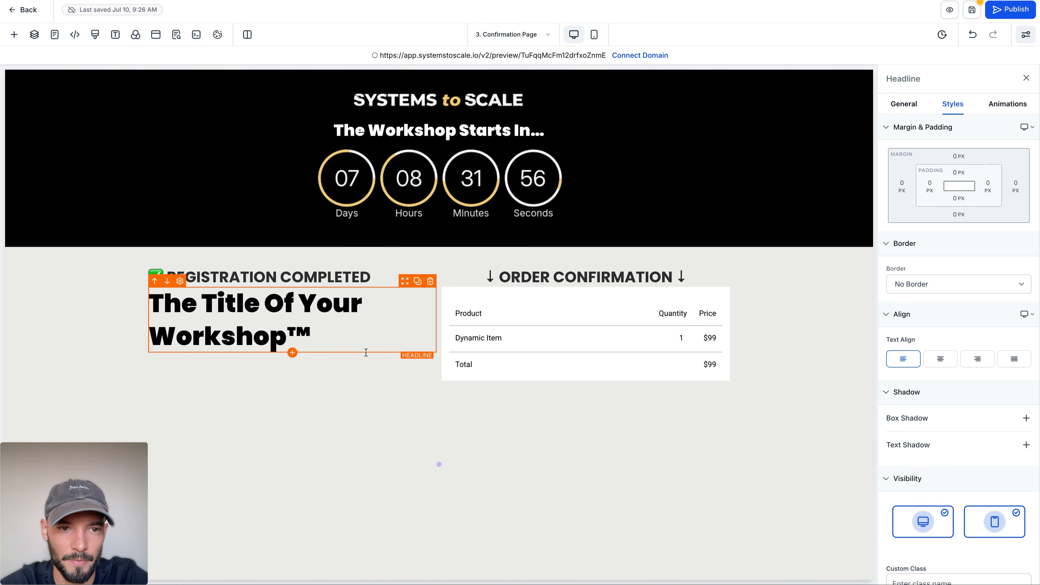
{"action": "left_click", "coordinate": [293, 352]}
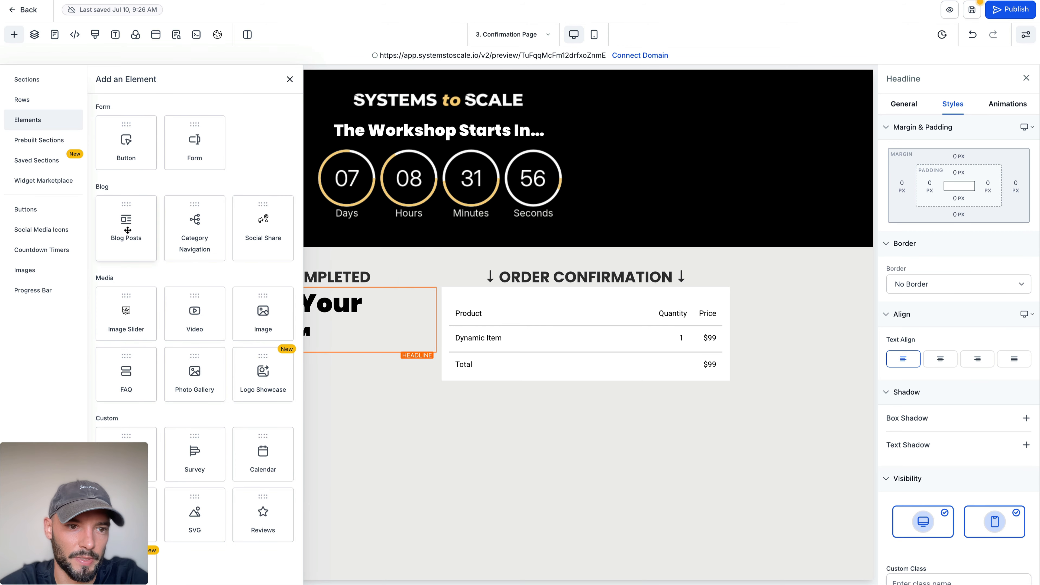
{"action": "scroll", "coordinate": [153, 110], "scroll_direction": "up", "scroll_amount": 4}
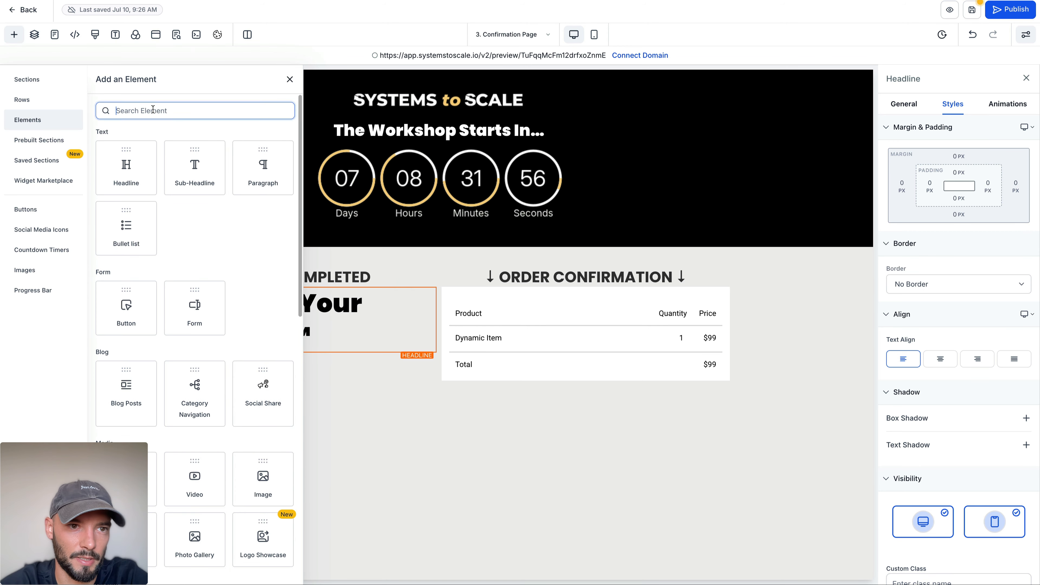
{"action": "type", "text": "code"}
{"action": "left_click", "coordinate": [126, 184]}
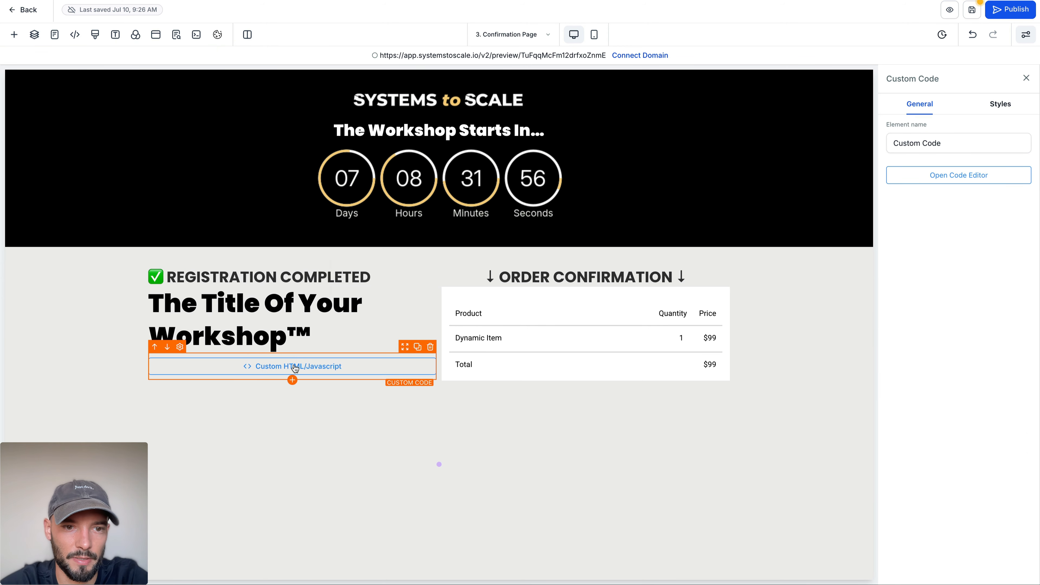
{"action": "left_click", "coordinate": [985, 168]}
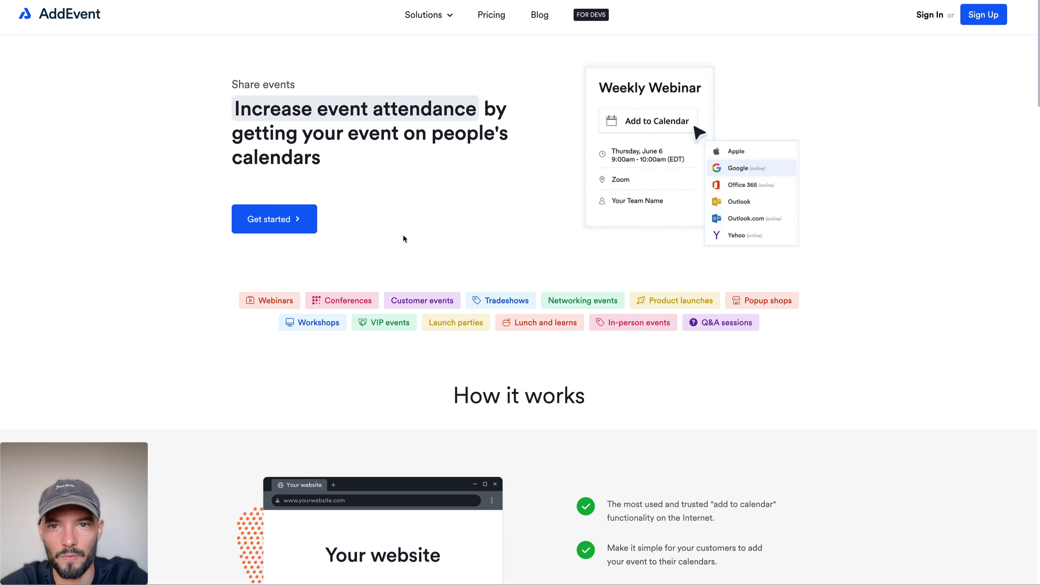
Step: Glance at AddEvent's page again, close the empty code editor and remove the Custom Code element from the confirmation page
{"action": "scroll", "coordinate": [403, 235], "scroll_direction": "down", "scroll_amount": 10}
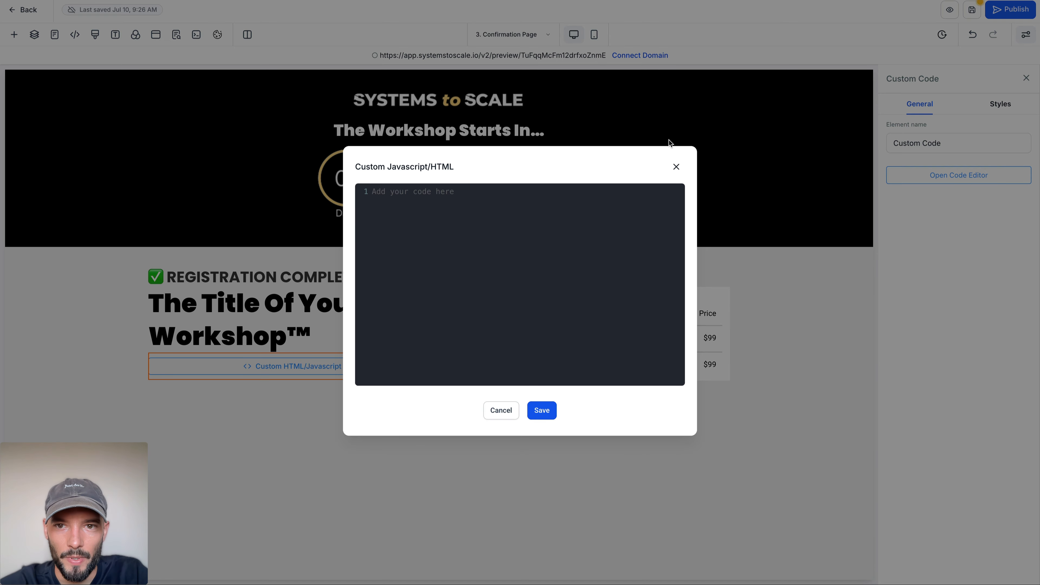
{"action": "left_click", "coordinate": [676, 167]}
{"action": "left_click", "coordinate": [439, 465]}
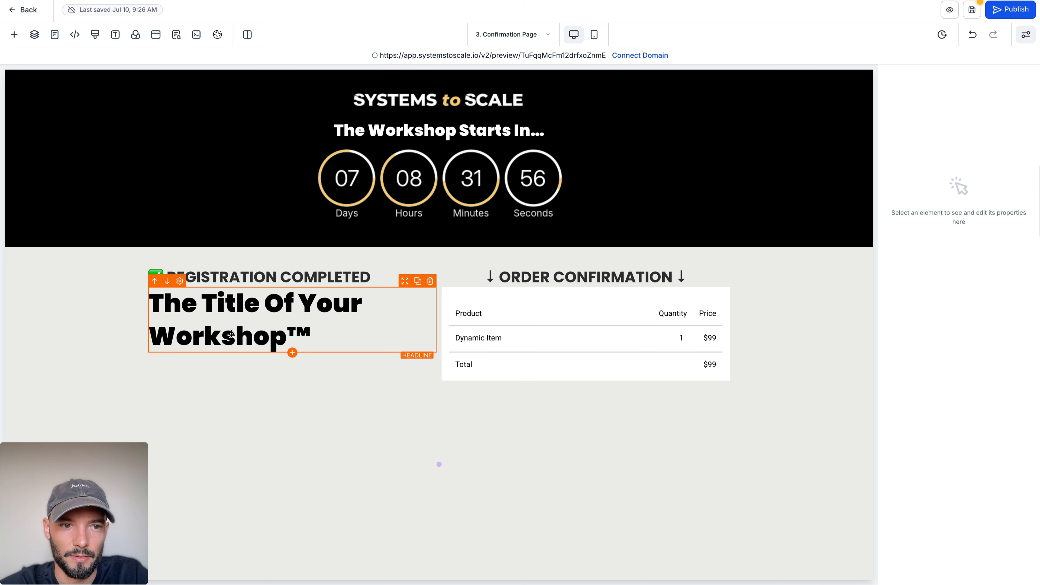
Step: Save the confirmation page, close the SEO Meta Data panel and return to the Workshop Funnel's steps
{"action": "left_click", "coordinate": [316, 303]}
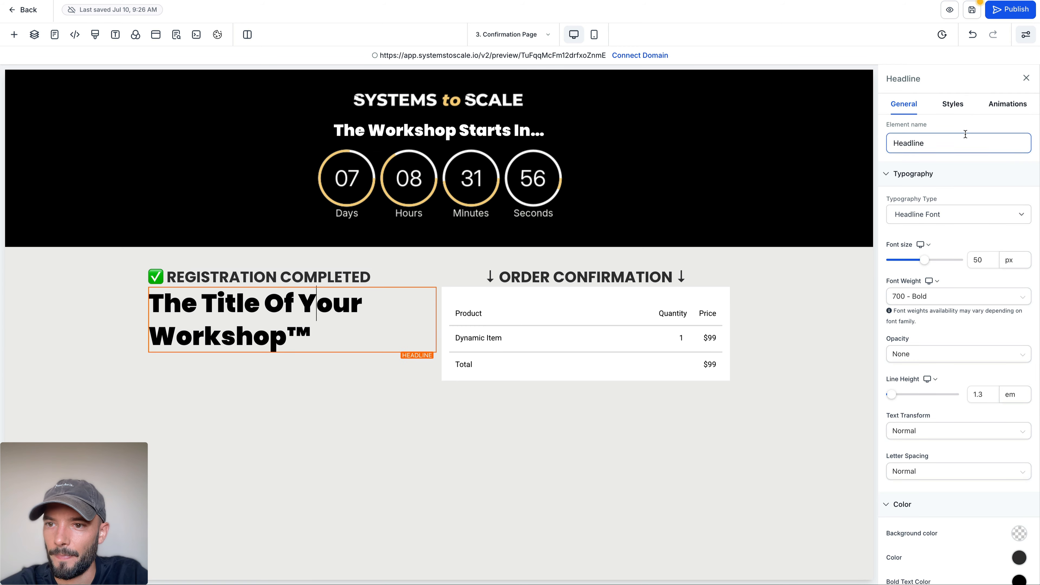
{"action": "left_click", "coordinate": [96, 267]}
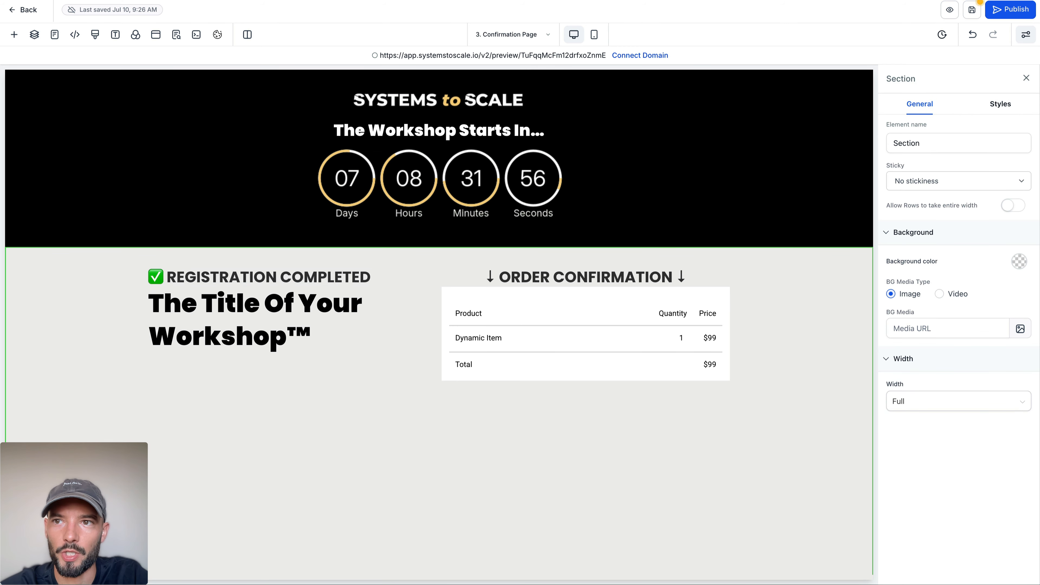
{"action": "left_click", "coordinate": [977, 18]}
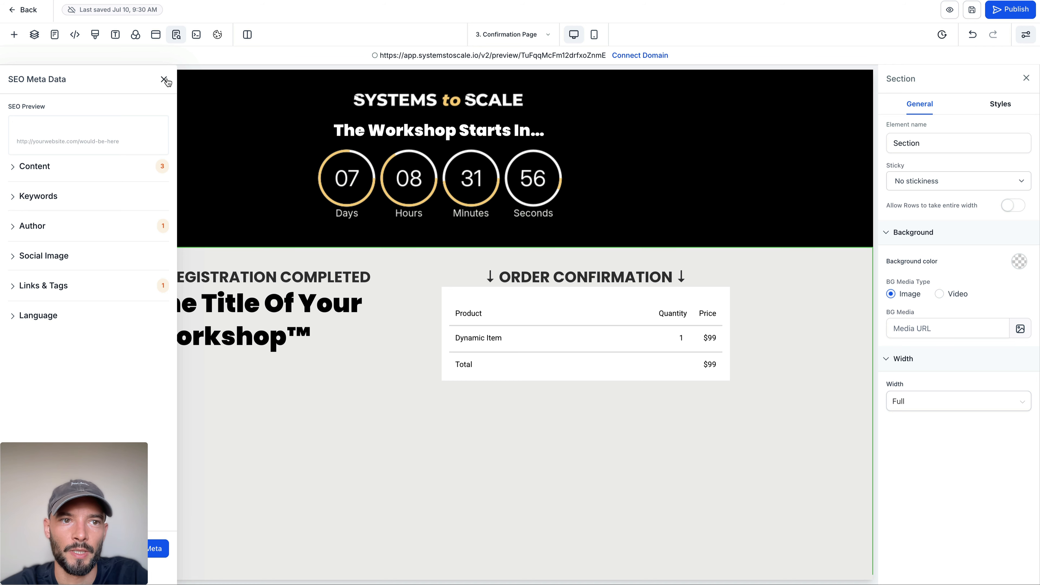
{"action": "left_click", "coordinate": [164, 80]}
{"action": "left_click", "coordinate": [16, 9]}
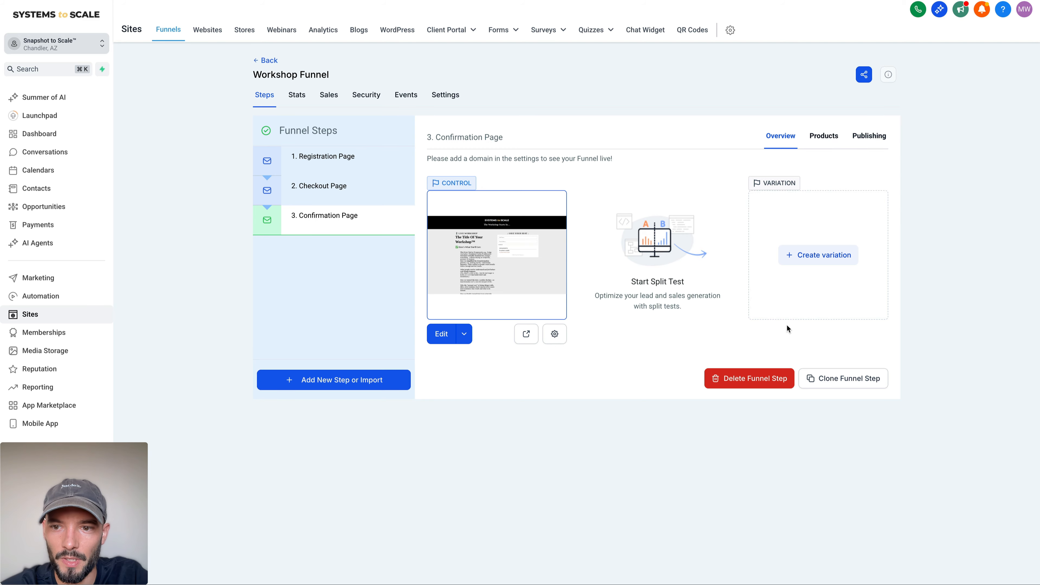
Step: Clone the Confirmation Page step within the same funnel
{"action": "left_click", "coordinate": [832, 382]}
{"action": "left_click", "coordinate": [433, 353]}
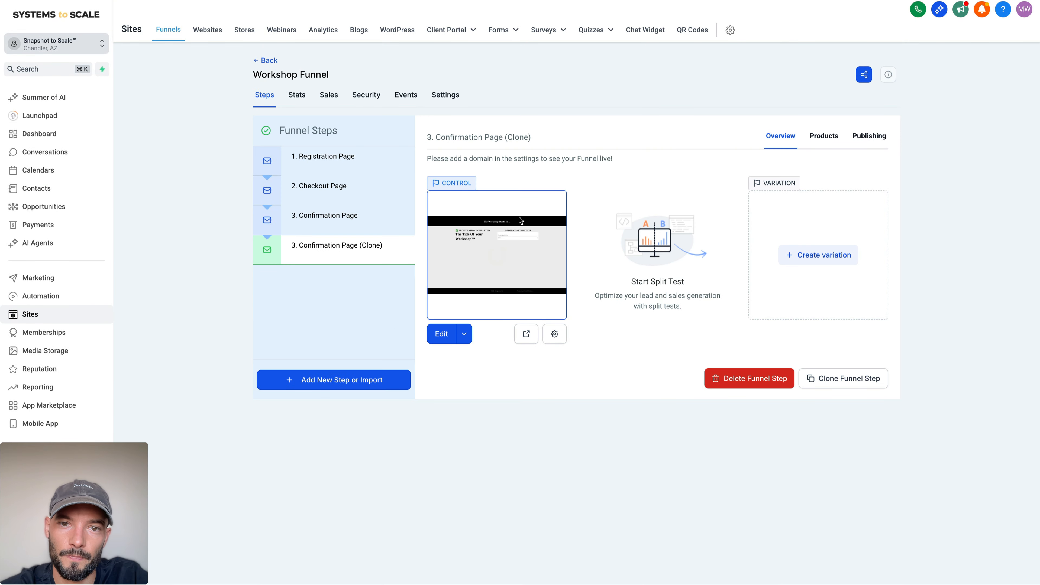
Step: Delete the cloned Confirmation Page step, confirming the deletion with "DELETE"
{"action": "left_click", "coordinate": [401, 250]}
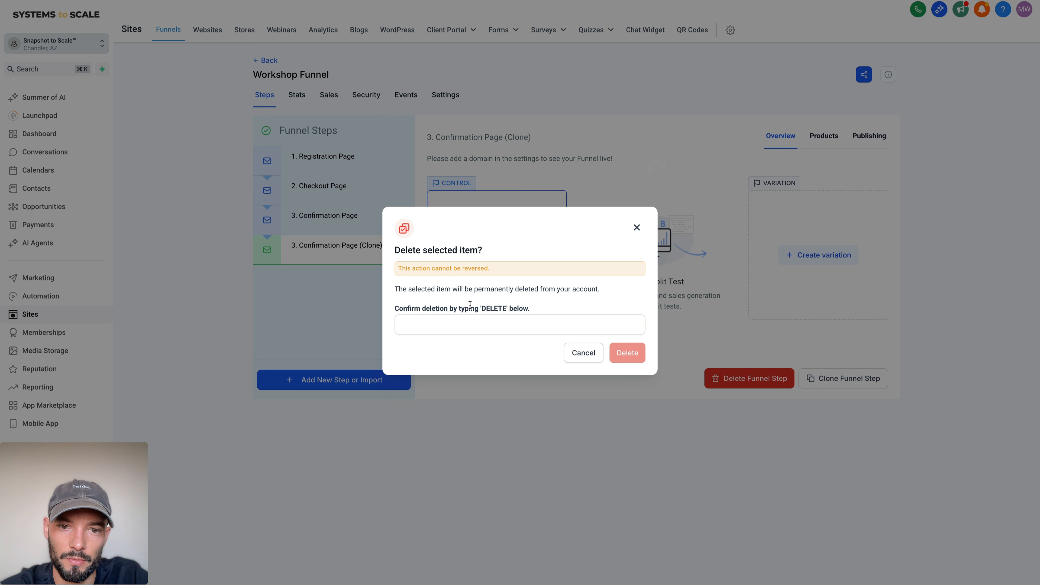
{"action": "double_click", "coordinate": [495, 308]}
{"action": "key", "text": "super+c"}
{"action": "left_click", "coordinate": [488, 324]}
{"action": "key", "text": "super+v"}
{"action": "left_click", "coordinate": [621, 351]}
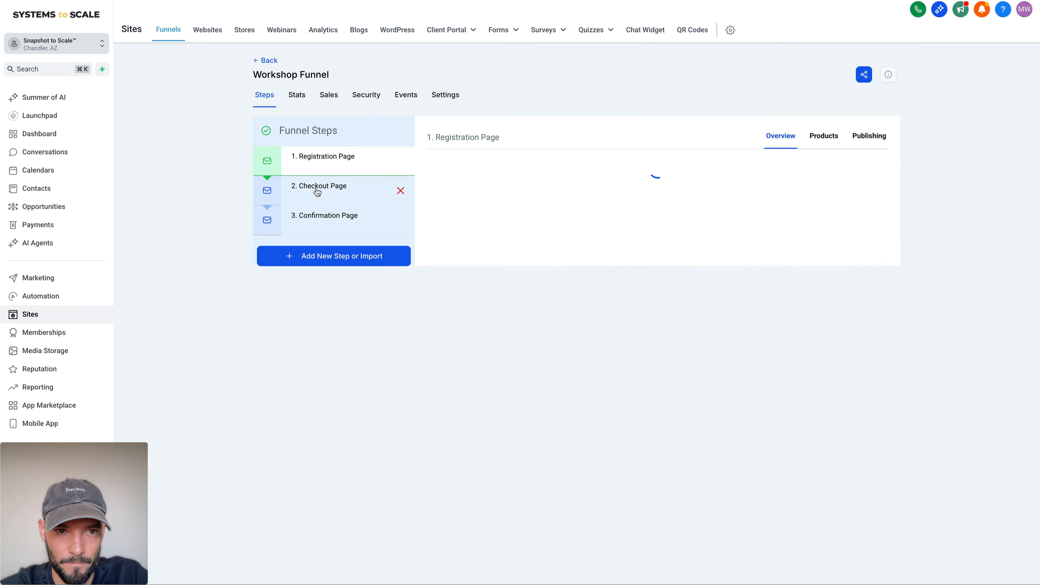
Step: Clone the Checkout Page step within the same funnel
{"action": "left_click", "coordinate": [318, 188]}
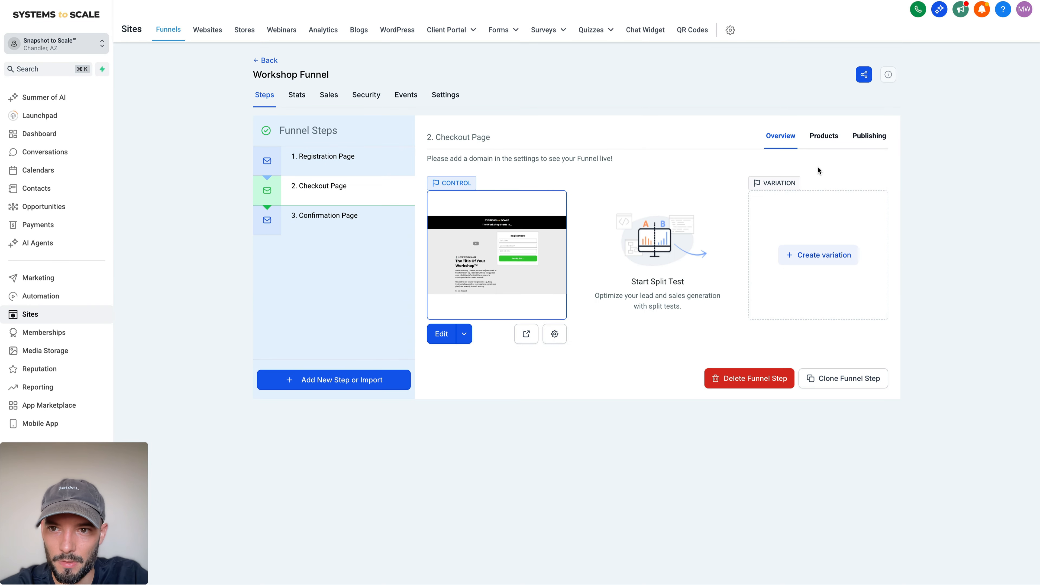
{"action": "left_click", "coordinate": [864, 378]}
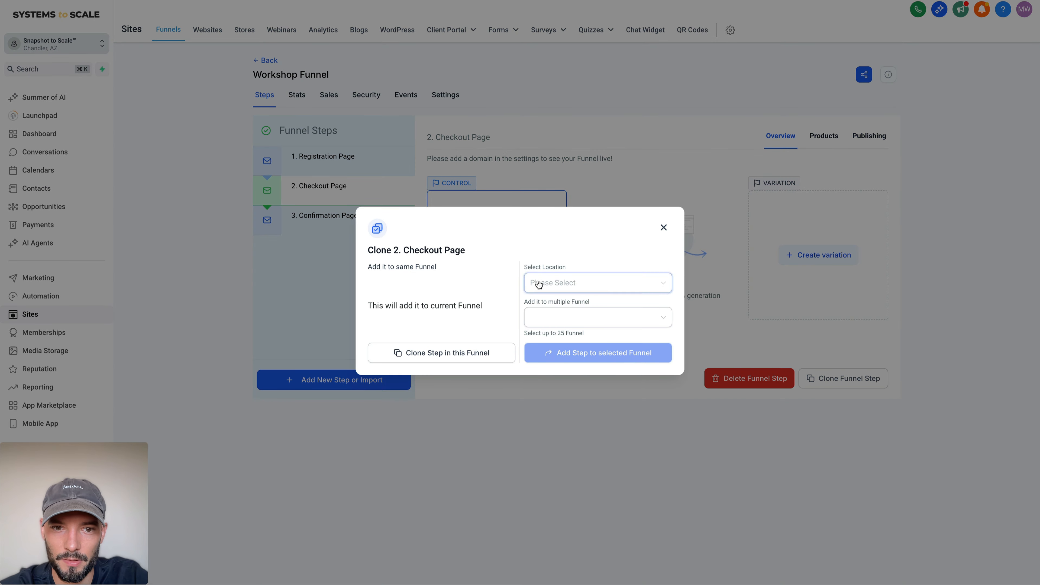
{"action": "left_click", "coordinate": [466, 353]}
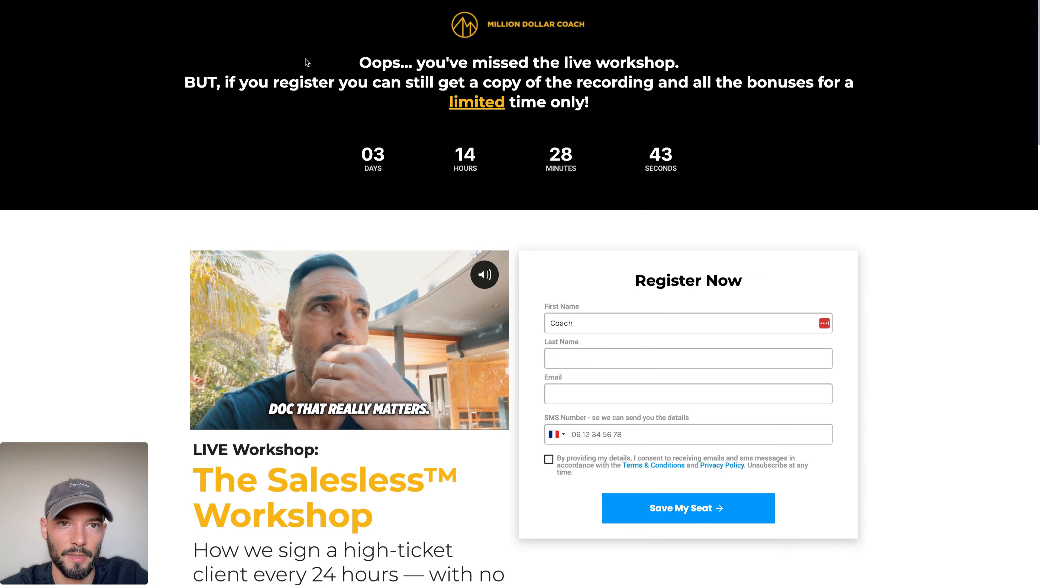
Step: Switch to the Million Dollar Coach expired page and examine the missed-workshop message above its countdown
{"action": "left_click_drag", "start_coordinate": [278, 24], "coordinate": [655, 104]}
{"action": "left_click", "coordinate": [270, 79]}
{"action": "triple_click", "coordinate": [269, 79]}
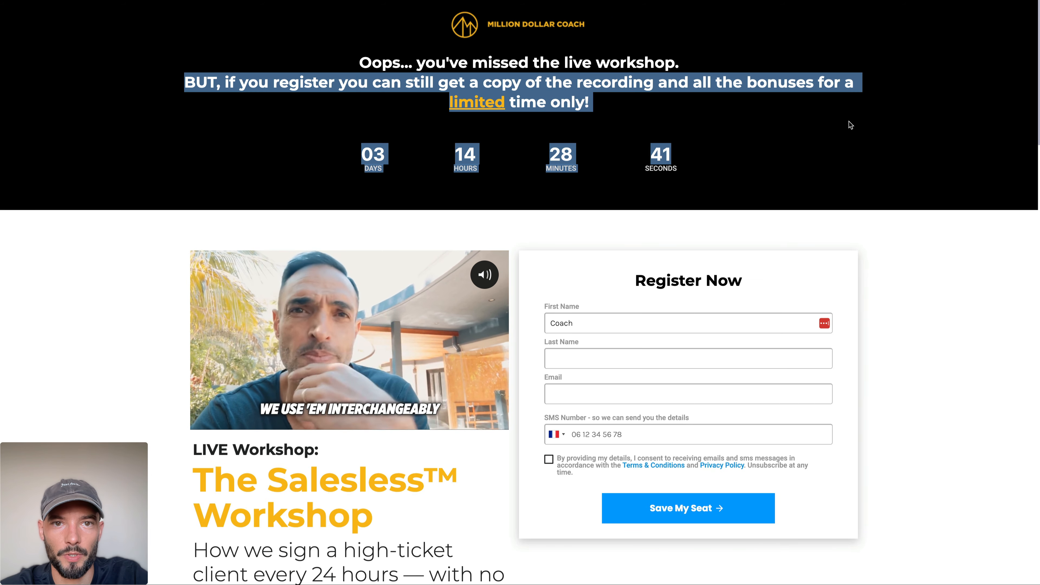
{"action": "left_click", "coordinate": [698, 102]}
{"action": "double_click", "coordinate": [579, 87]}
{"action": "triple_click", "coordinate": [579, 87]}
{"action": "left_click", "coordinate": [624, 101]}
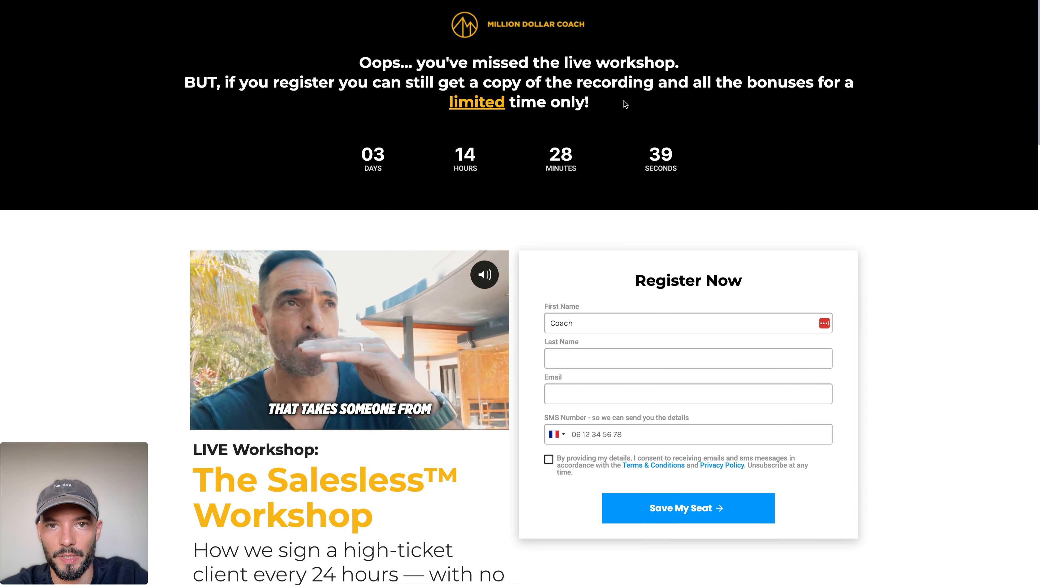
{"action": "left_click_drag", "start_coordinate": [623, 101], "coordinate": [327, 58]}
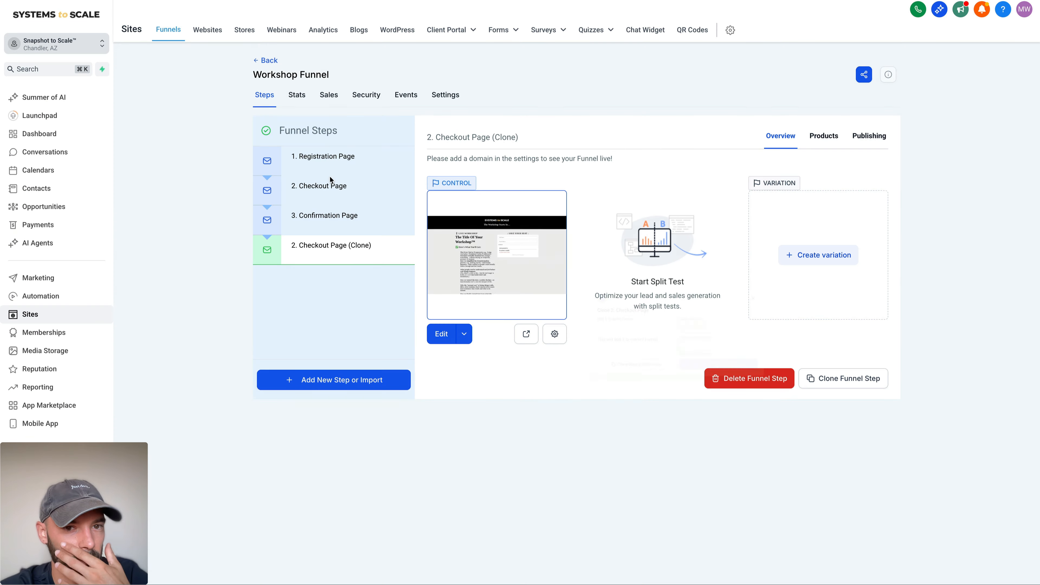
Step: Rename the cloned checkout step "3. Expired Page", set its step URL to /expired and update the step
{"action": "left_click", "coordinate": [853, 144]}
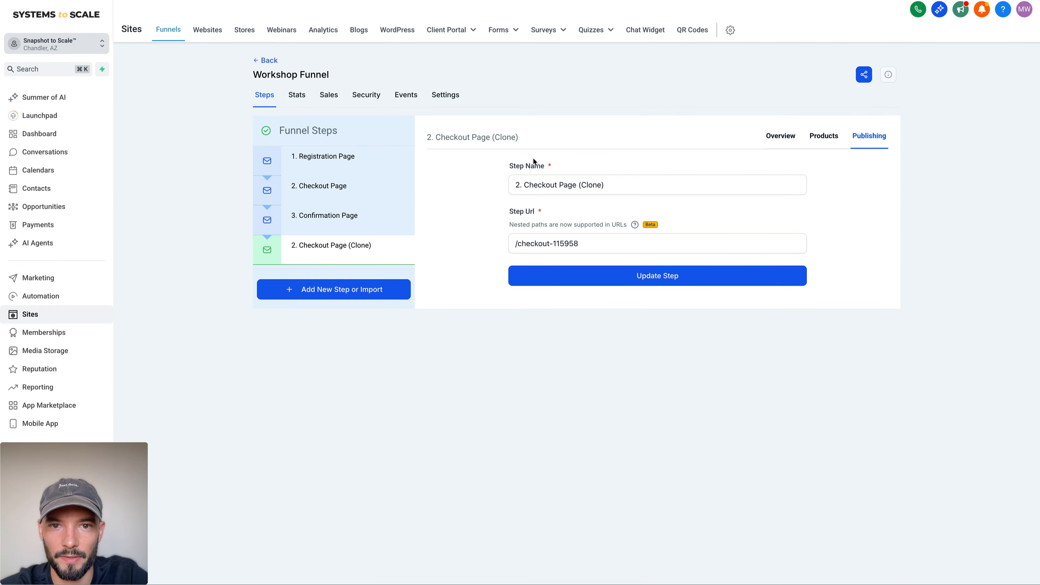
{"action": "left_click", "coordinate": [520, 184]}
{"action": "key", "text": "BackSpace"}
{"action": "type", "text": "3"}
{"action": "double_click", "coordinate": [544, 184]}
{"action": "type", "text": "Expired"}
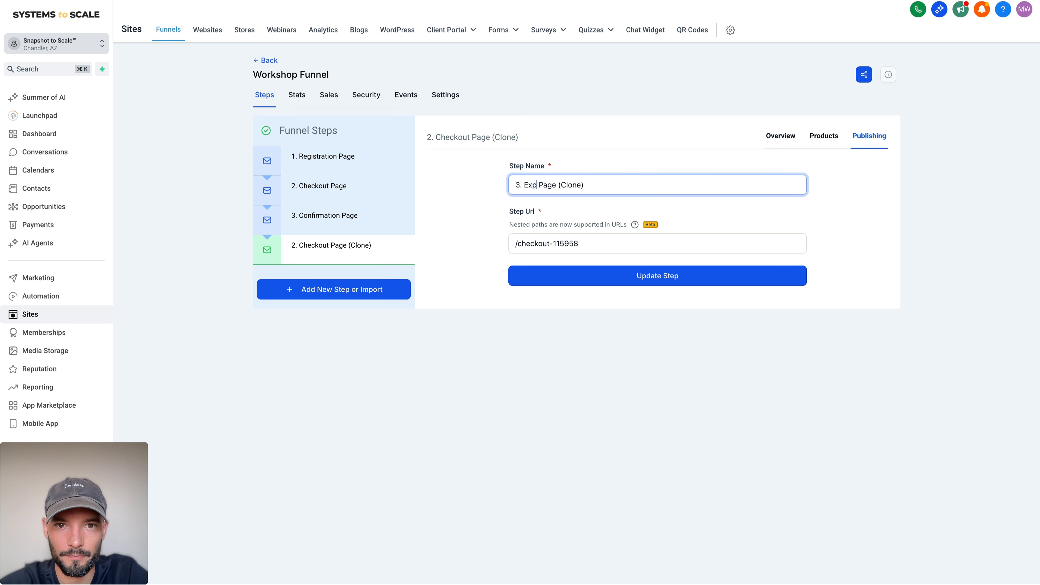
{"action": "left_click_drag", "start_coordinate": [567, 185], "coordinate": [743, 186]}
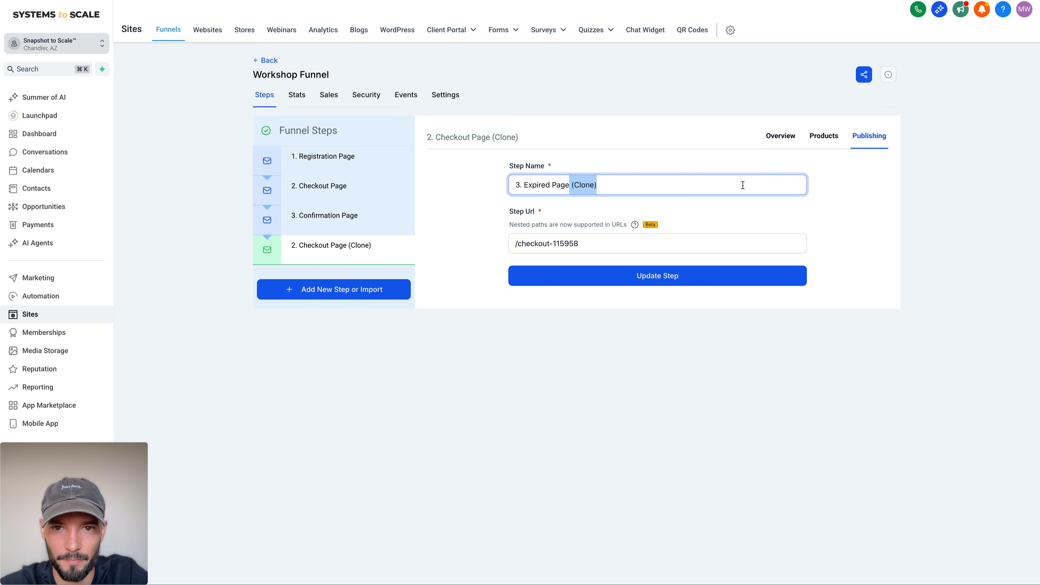
{"action": "key", "text": "BackSpace"}
{"action": "triple_click", "coordinate": [532, 244]}
{"action": "type", "text": "/expired"}
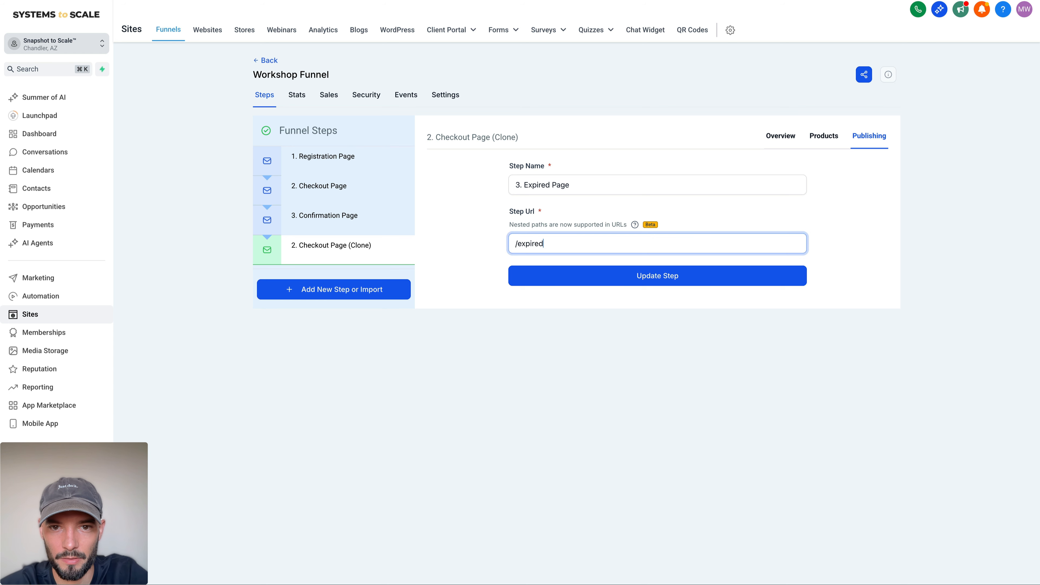
{"action": "left_click", "coordinate": [622, 272]}
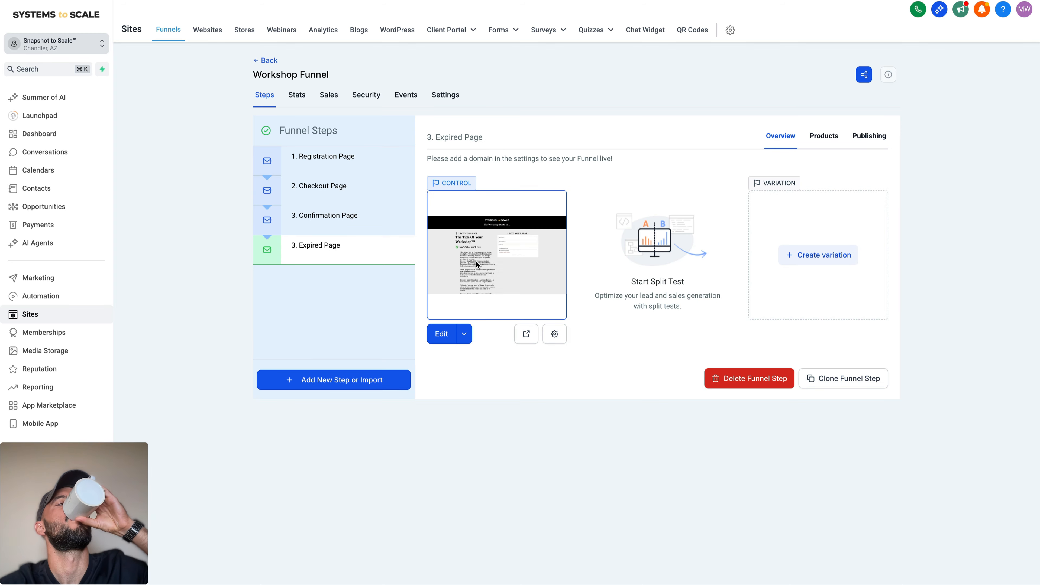
Step: Set the Expired Page's page path to /expired-page and update the page details
{"action": "left_click", "coordinate": [554, 333]}
{"action": "double_click", "coordinate": [427, 338]}
{"action": "type", "text": "expir"}
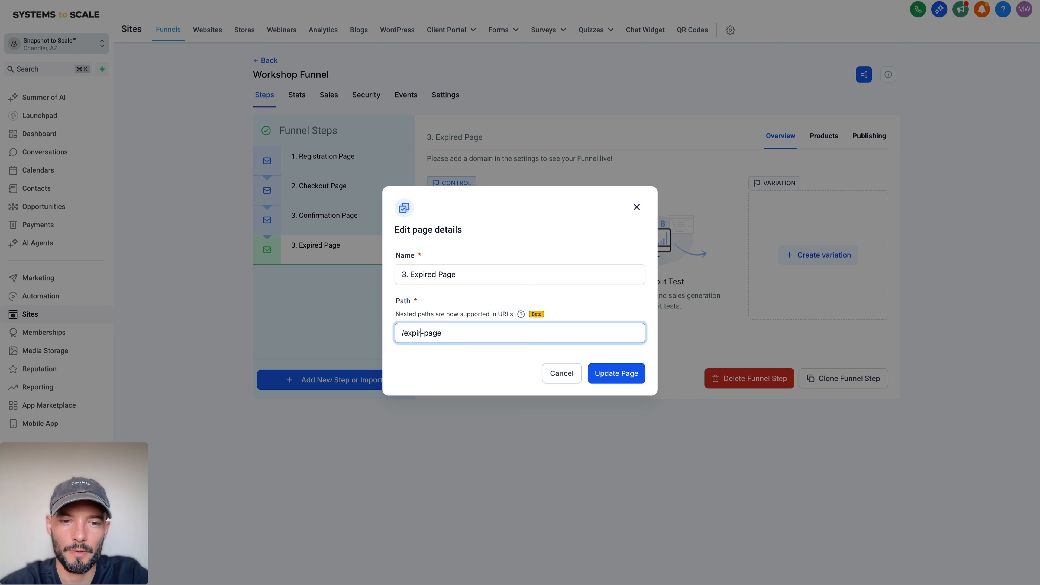
{"action": "type", "text": "ed"}
{"action": "left_click", "coordinate": [616, 372]}
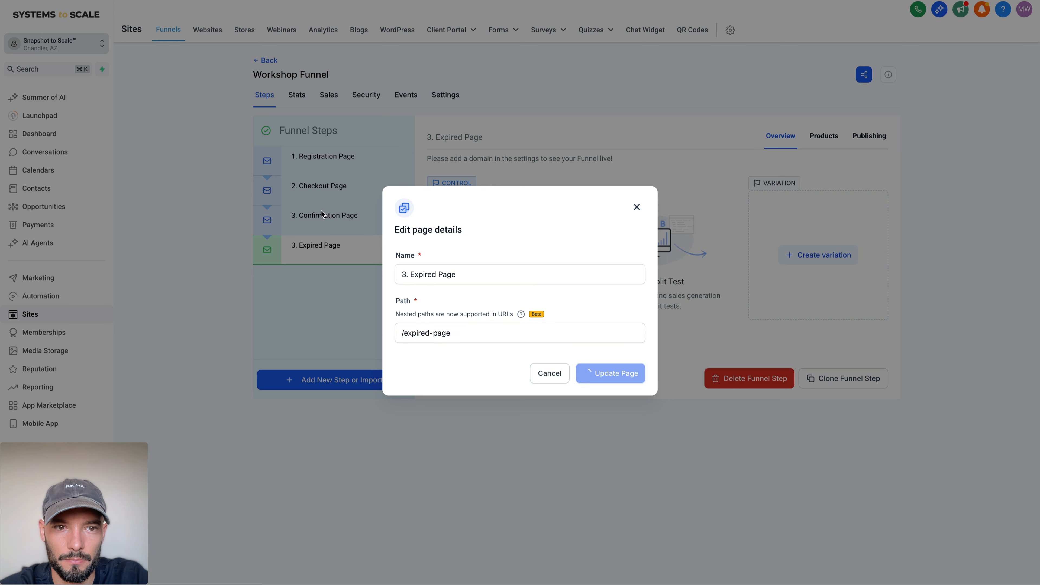
Step: Renumber the expired step so its step name reads "4. Expired Page"
{"action": "left_click", "coordinate": [405, 273]}
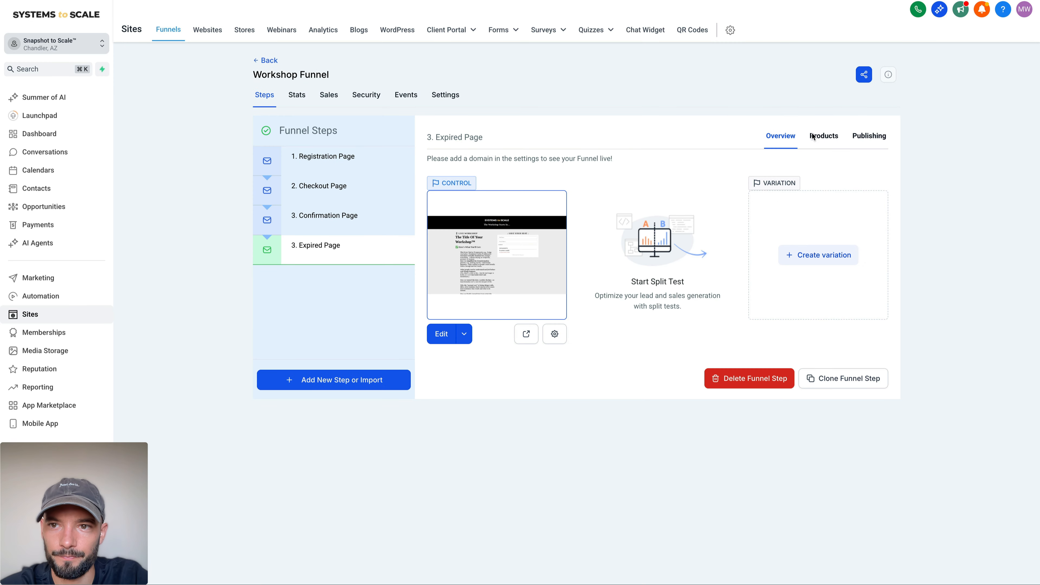
{"action": "left_click", "coordinate": [869, 136]}
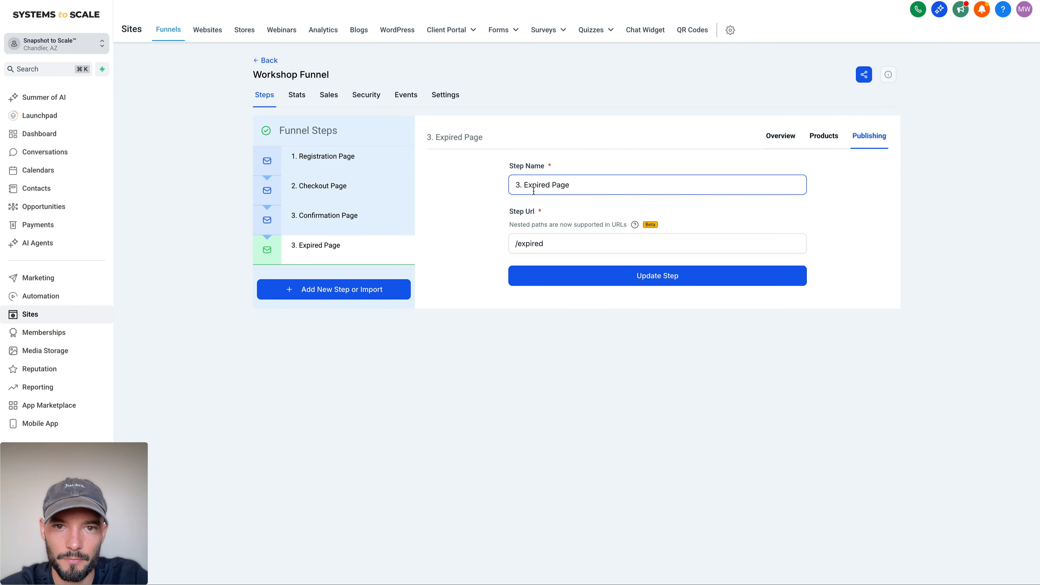
{"action": "left_click", "coordinate": [521, 184]}
{"action": "key", "text": "BackSpace"}
{"action": "type", "text": "4"}
{"action": "key", "text": "Return"}
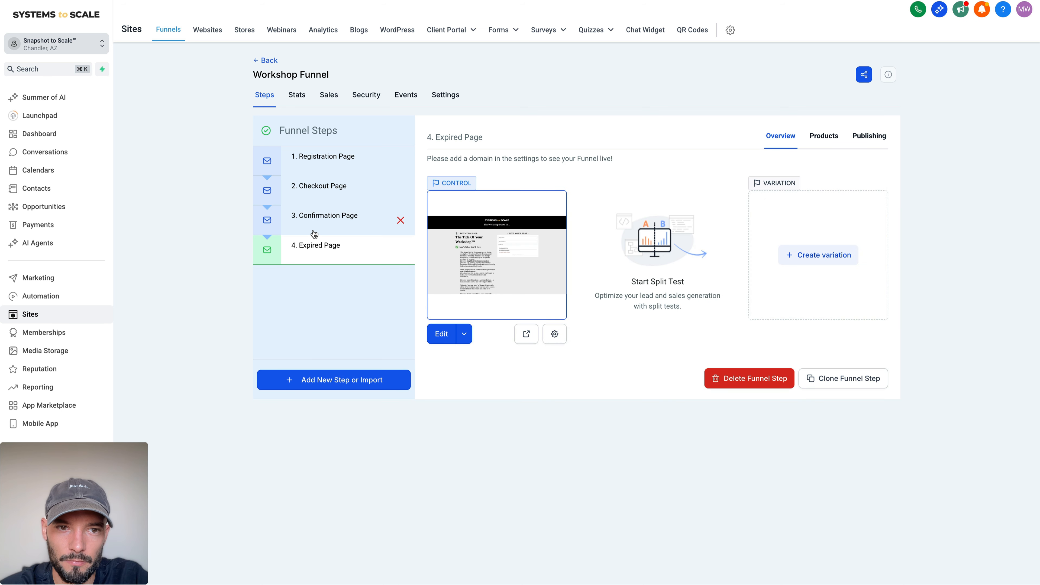
Step: Set the Confirmation Page's page path to /confirmation-page and update the page details
{"action": "left_click", "coordinate": [314, 233]}
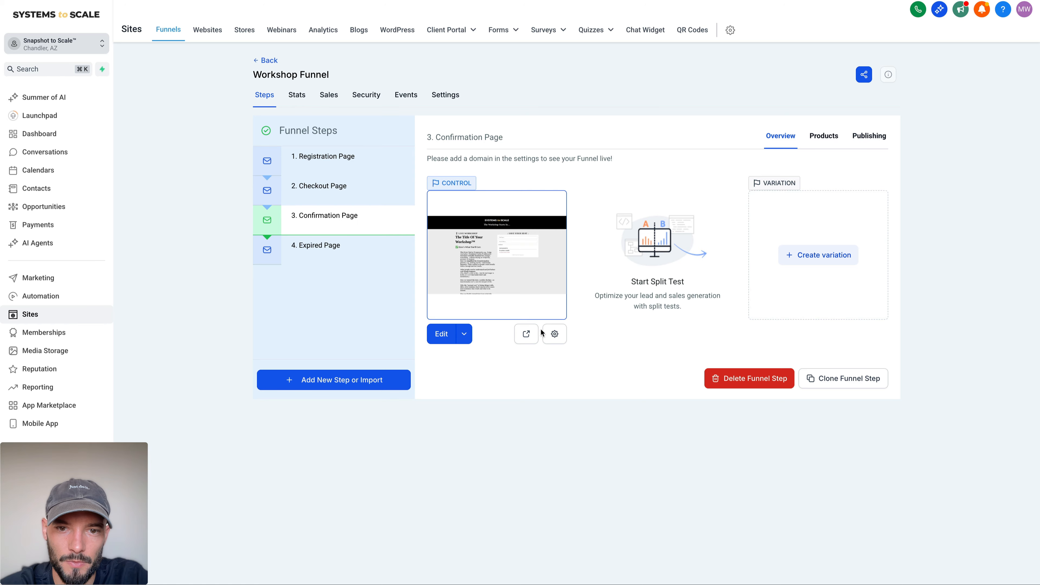
{"action": "left_click", "coordinate": [542, 333]}
{"action": "double_click", "coordinate": [433, 333]}
{"action": "type", "text": "co"}
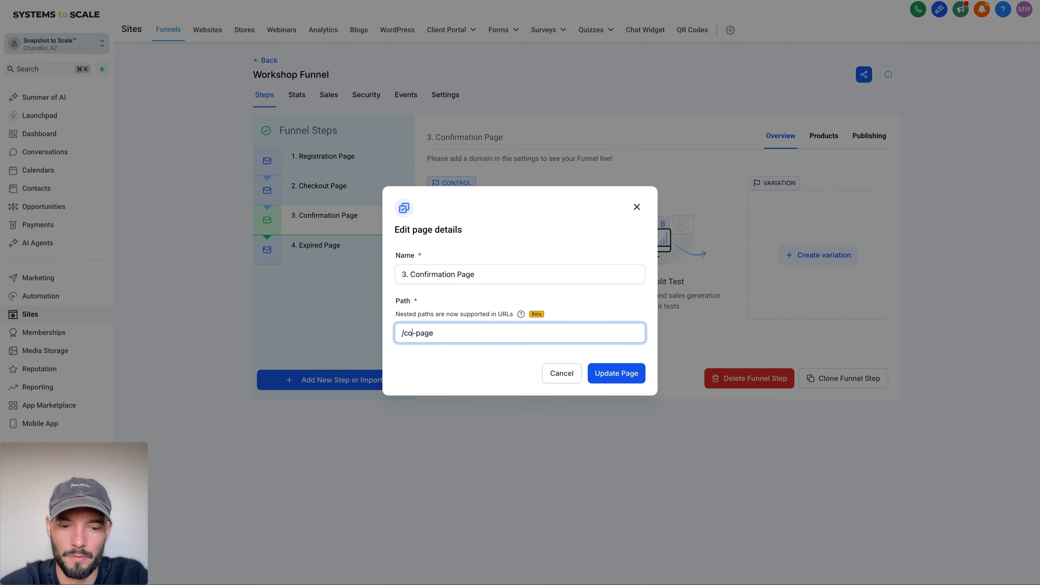
{"action": "type", "text": "nfirmation"}
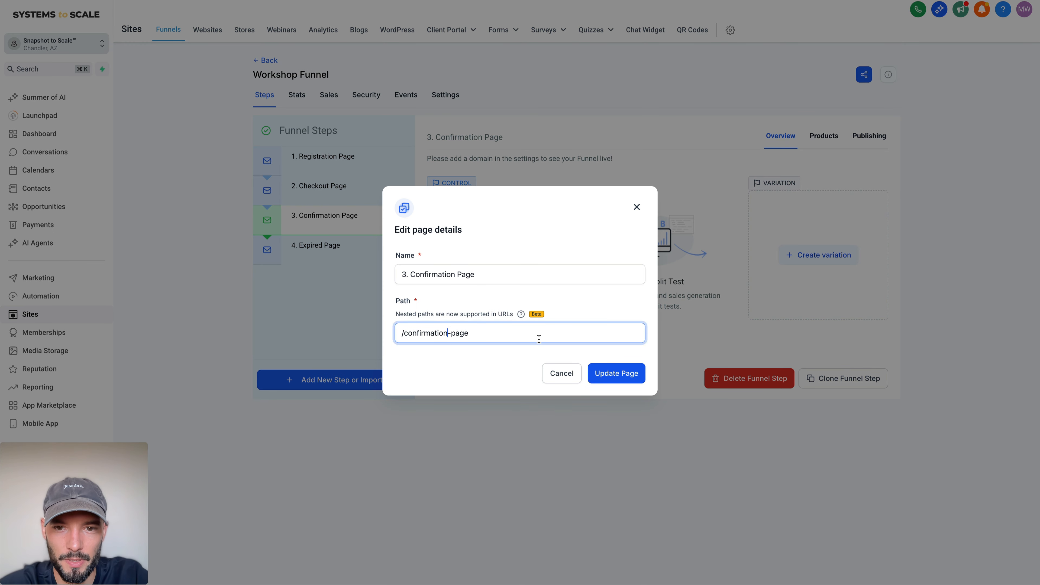
{"action": "left_click", "coordinate": [615, 372]}
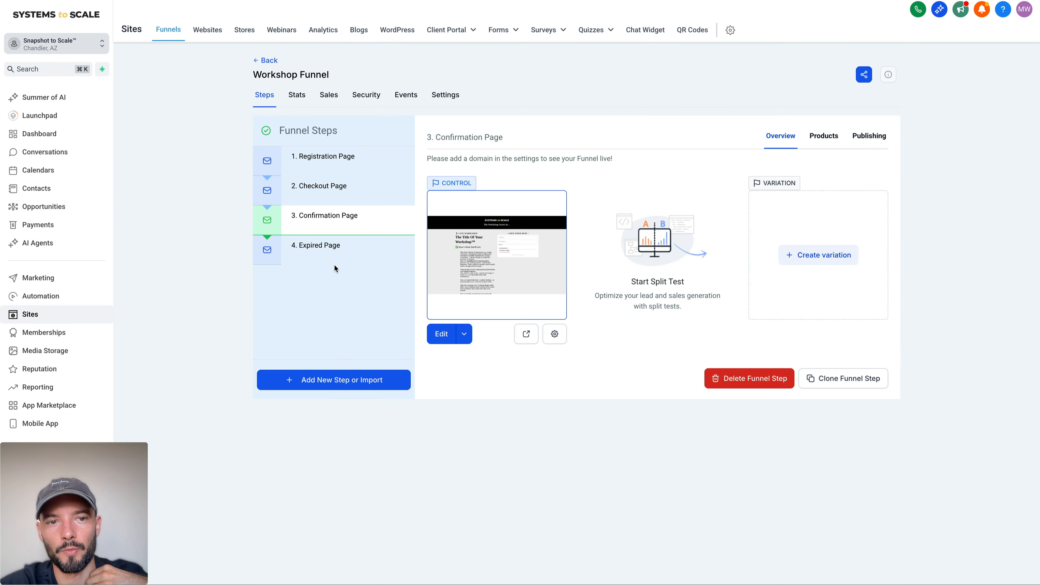
Step: Open the Expired Page in the editor and replace "The Workshop Starts In..." with "Oops... you've missed the live workshop." from the Million Dollar Coach page
{"action": "left_click", "coordinate": [327, 257]}
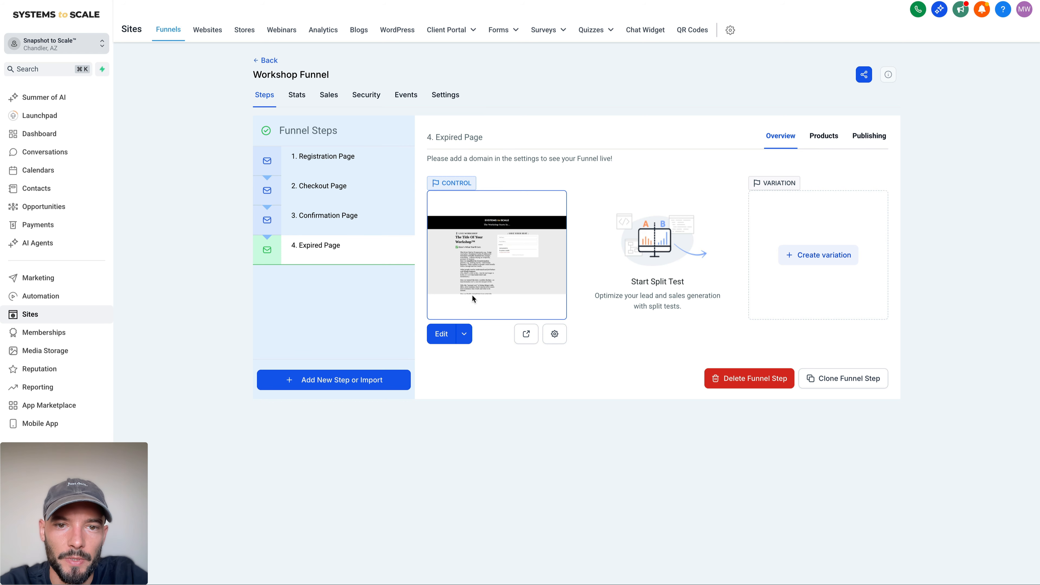
{"action": "left_click", "coordinate": [442, 335]}
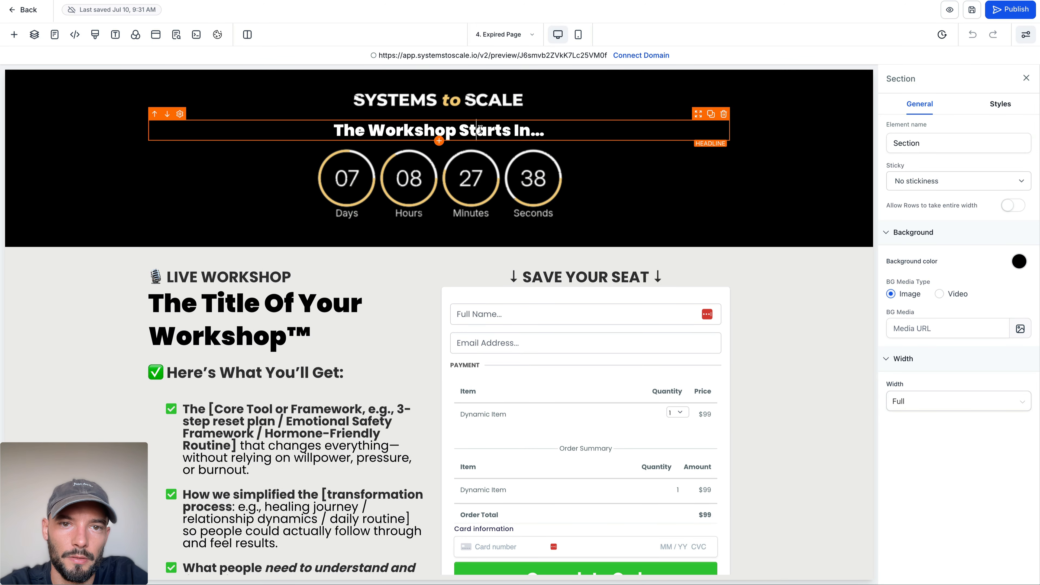
{"action": "left_click_drag", "start_coordinate": [476, 130], "coordinate": [529, 127]}
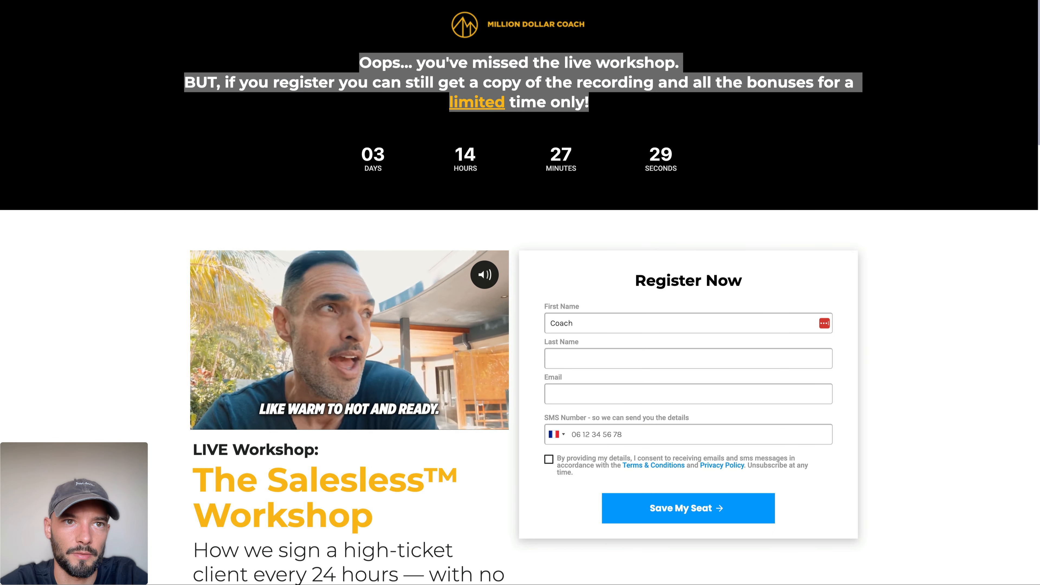
{"action": "left_click_drag", "start_coordinate": [360, 62], "coordinate": [704, 65]}
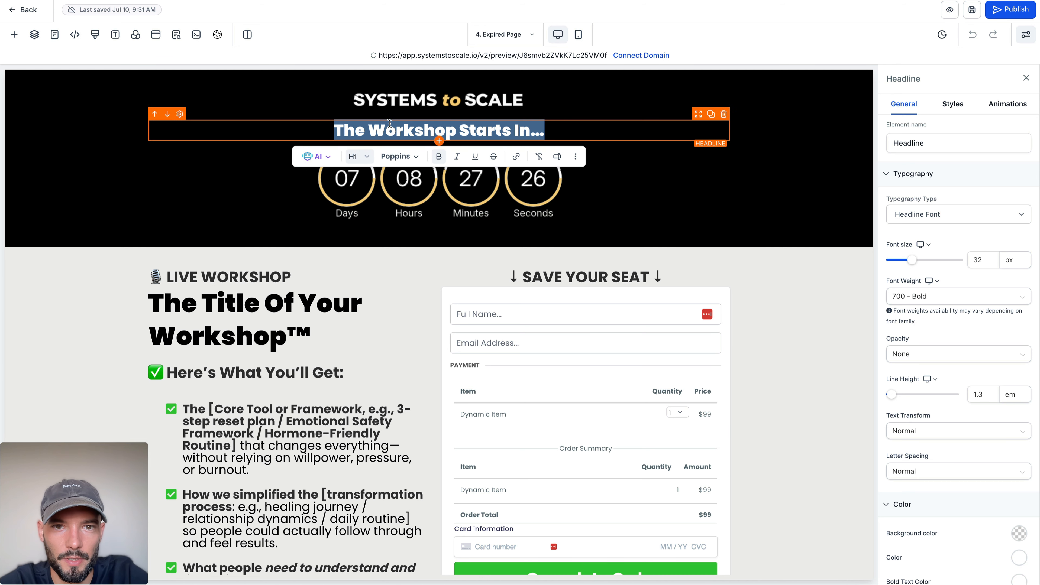
{"action": "type", "text": "Oops… you've missed the live workshop."}
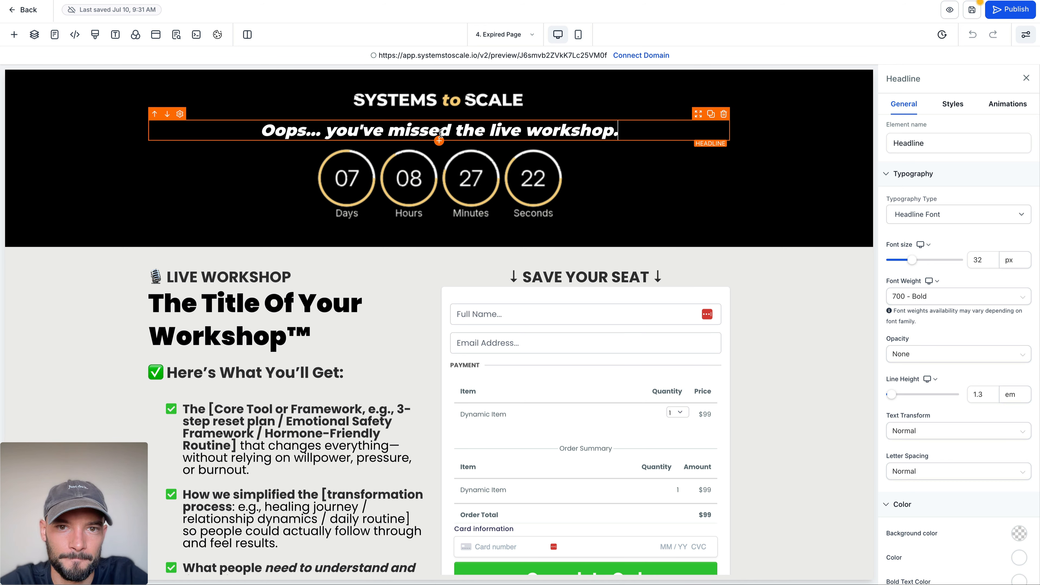
Step: Delete the countdown and add the reference page's "BUT, if you register... limited time only!" text to the headline, leaving one blank line between
{"action": "left_click", "coordinate": [575, 174]}
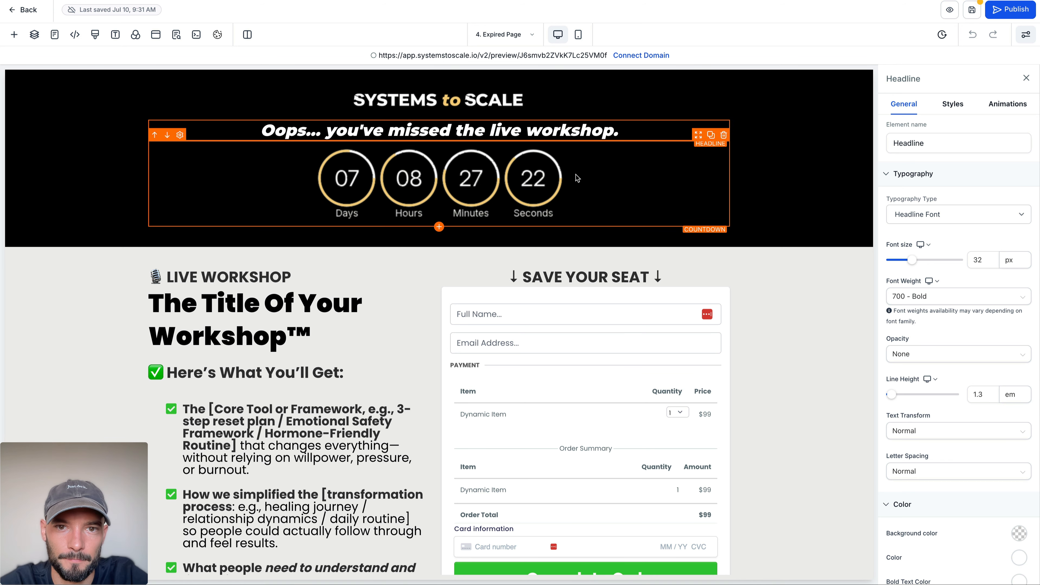
{"action": "left_click", "coordinate": [724, 136]}
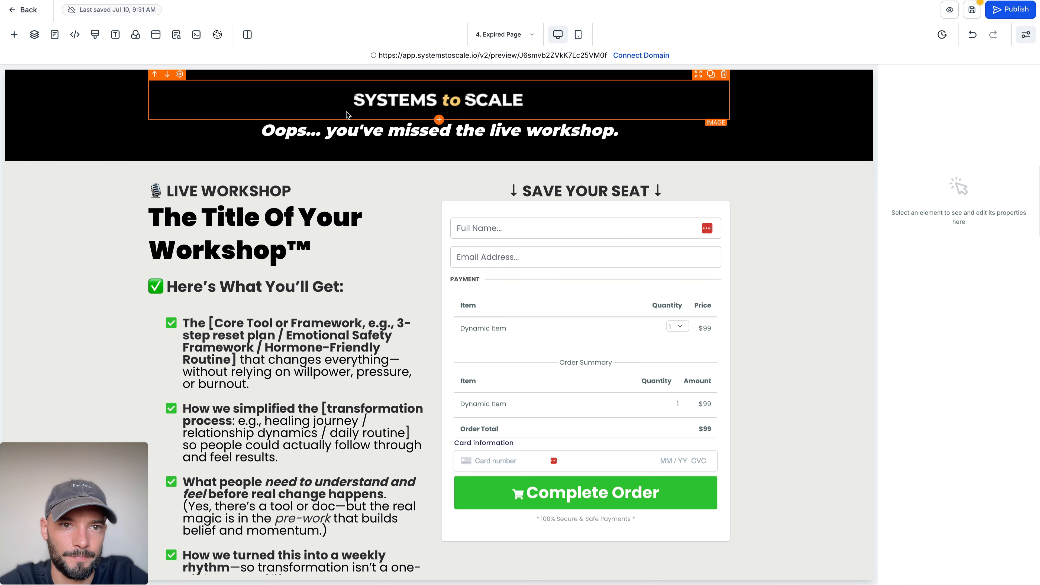
{"action": "left_click", "coordinate": [649, 131]}
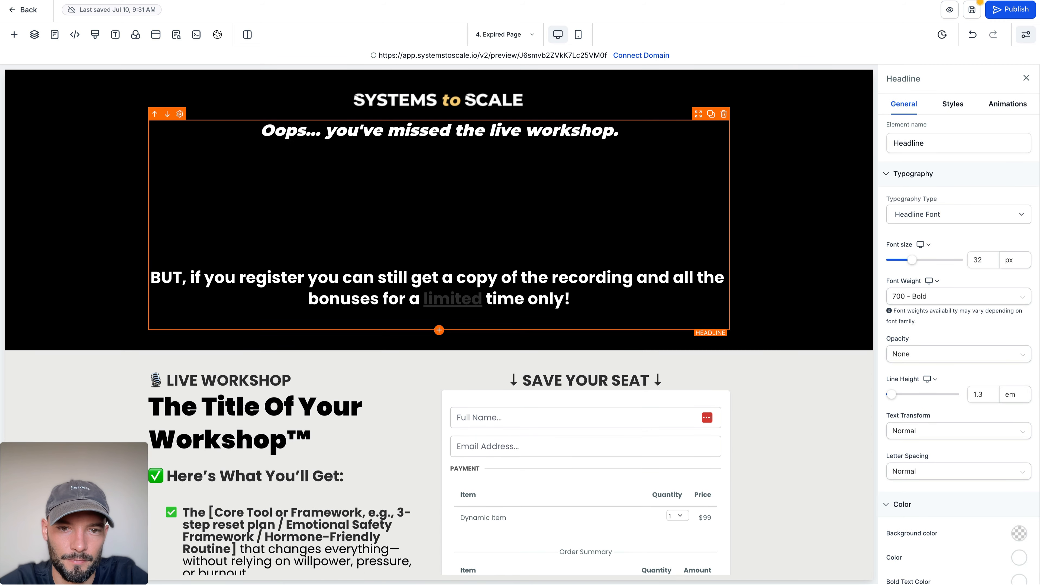
{"action": "key", "text": "BackSpace"}
{"action": "key", "text": "BackSpace"}
{"action": "key", "text": "BackSpace"}
{"action": "key", "text": "BackSpace"}
{"action": "key", "text": "BackSpace"}
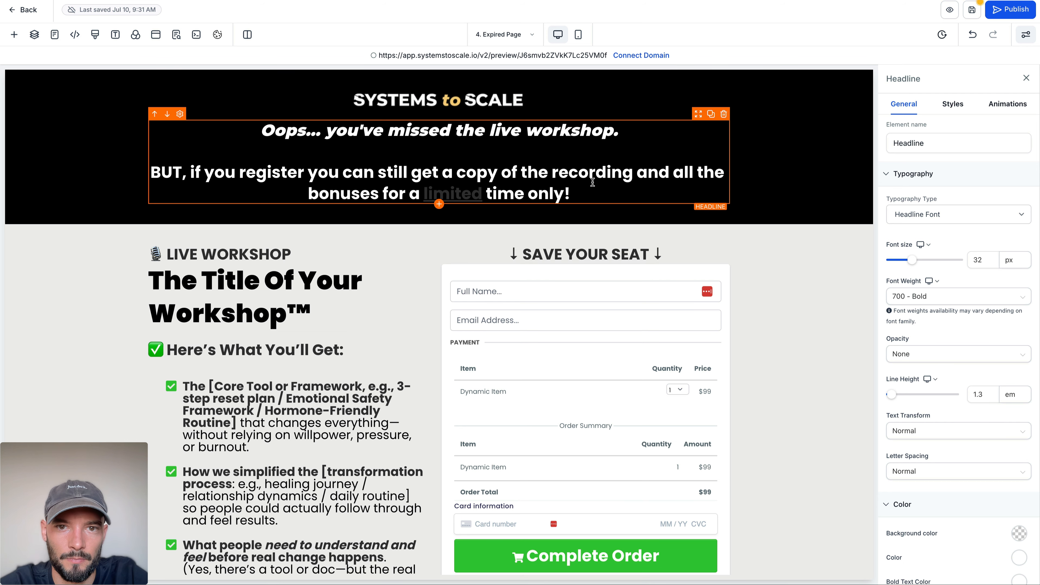
Step: Set the headline's underline text colour to the golden-yellow swatch and underline the whole phrase "limited time only"
{"action": "left_click", "coordinate": [617, 194]}
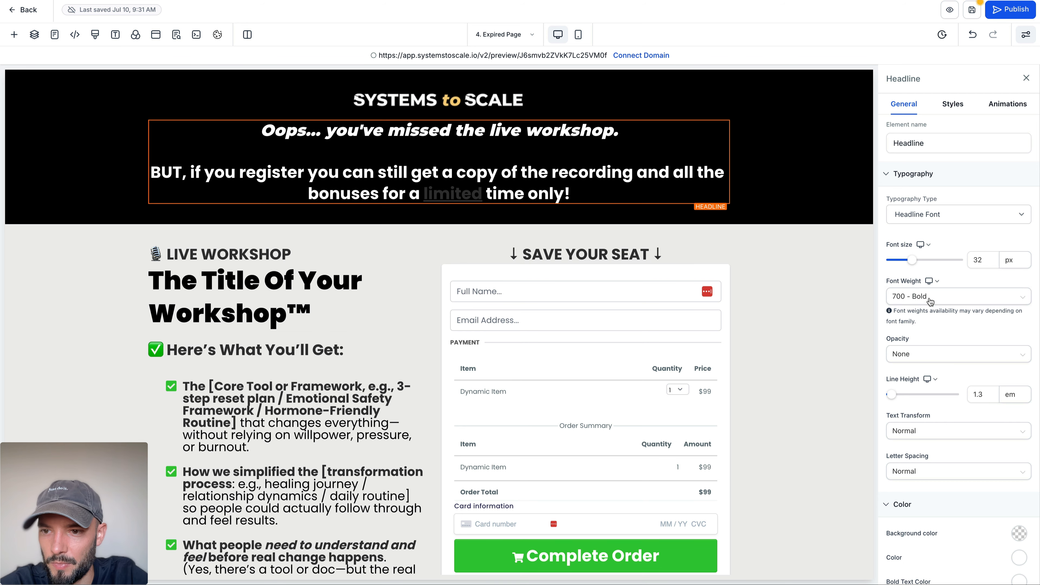
{"action": "scroll", "coordinate": [937, 301], "scroll_direction": "down", "scroll_amount": 5}
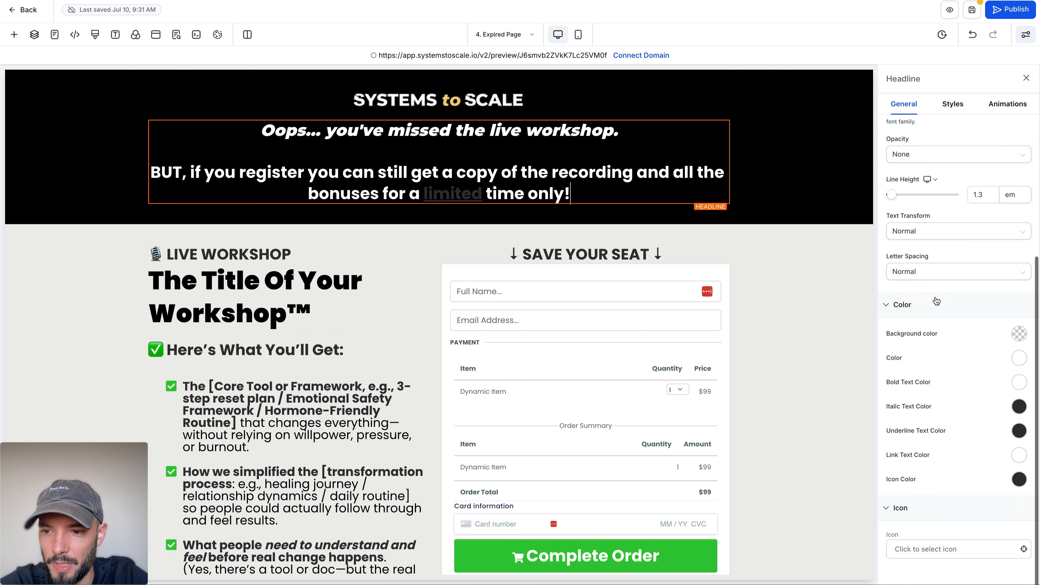
{"action": "left_click", "coordinate": [1019, 431]}
{"action": "left_click", "coordinate": [971, 489]}
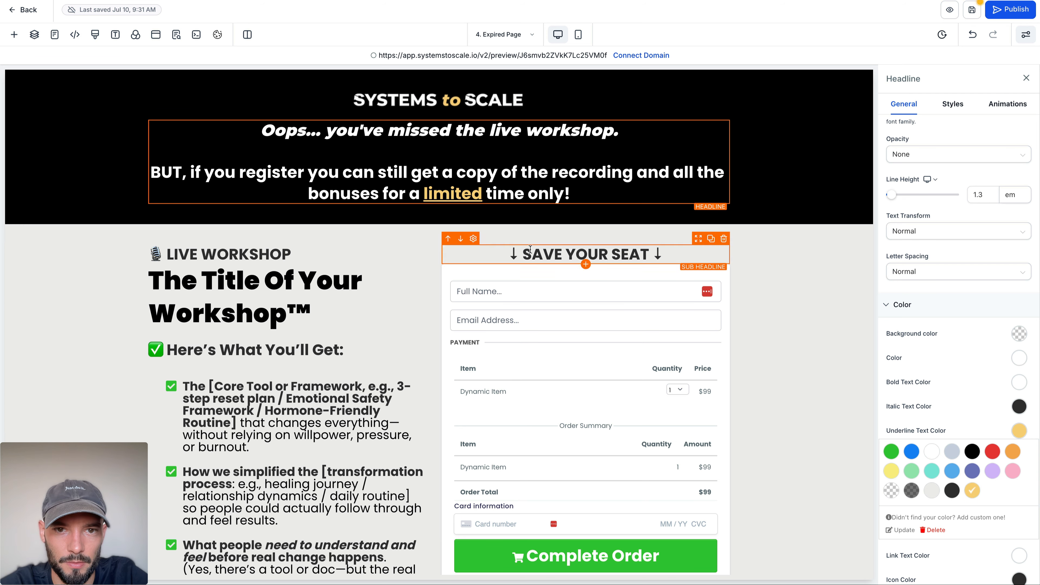
{"action": "left_click_drag", "start_coordinate": [459, 195], "coordinate": [540, 197]}
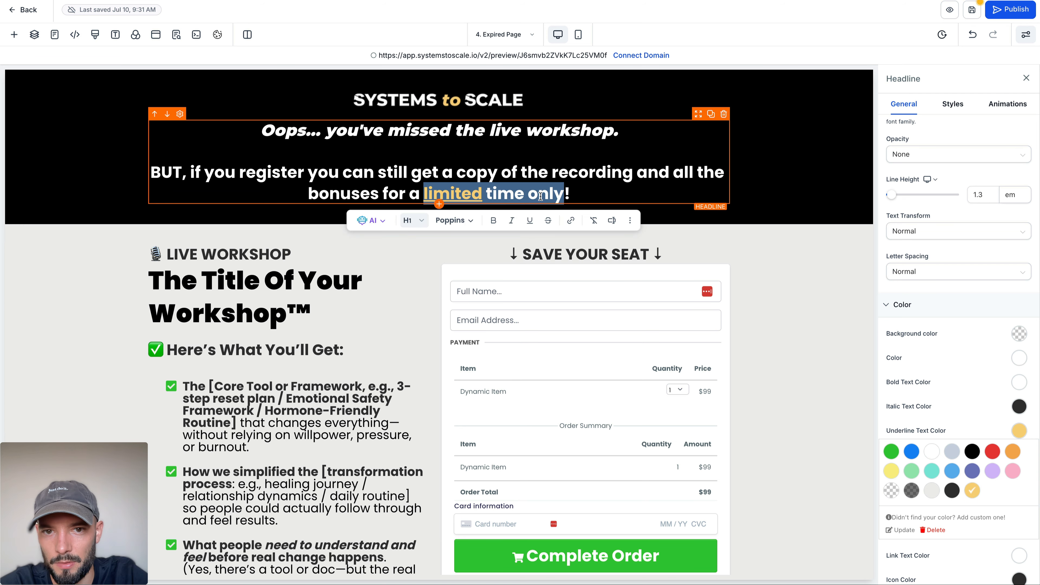
{"action": "left_click", "coordinate": [530, 221]}
{"action": "left_click", "coordinate": [157, 262]}
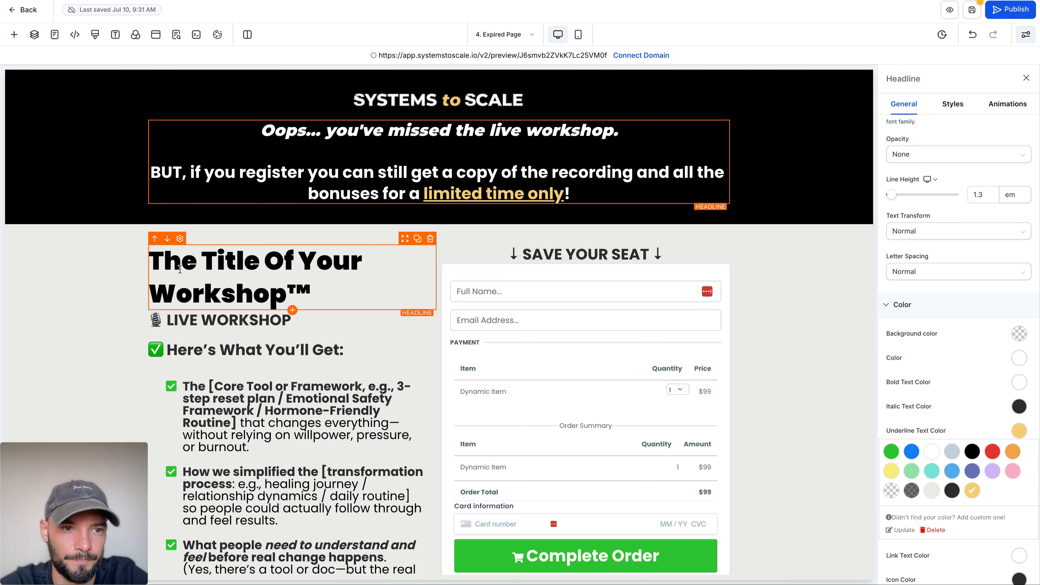
{"action": "left_click", "coordinate": [167, 239]}
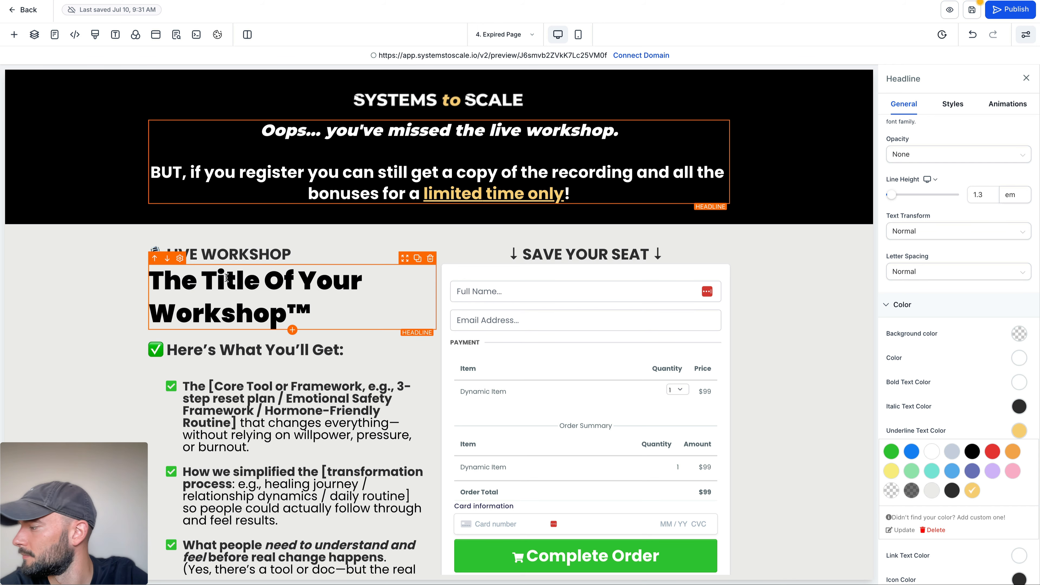
Step: Extend the "LIVE WORKSHOP" sub-headline above the workshop title to read "LIVE WORKSHOP REPLAY"
{"action": "left_click", "coordinate": [74, 295]}
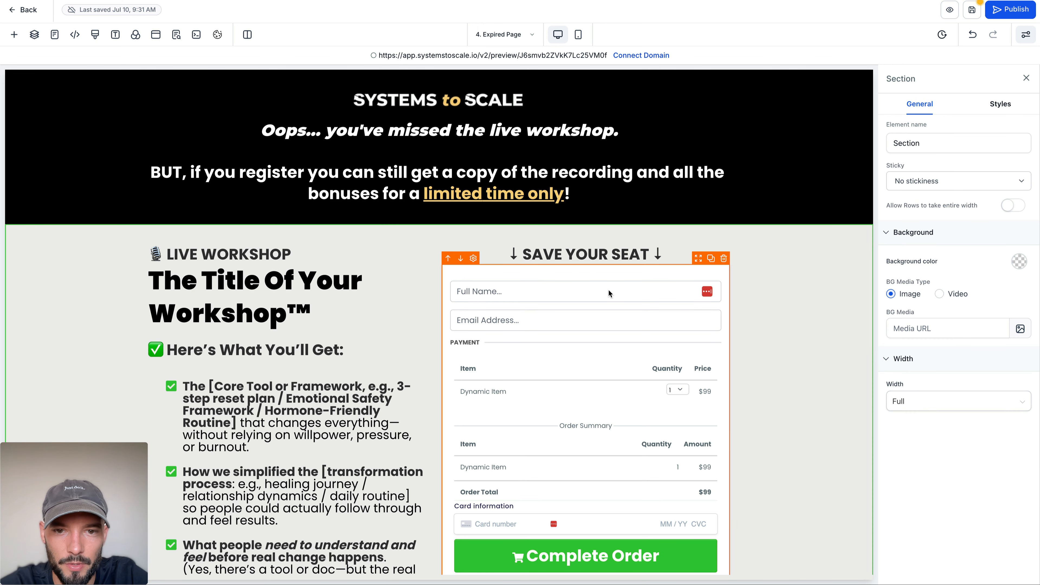
{"action": "scroll", "coordinate": [623, 311], "scroll_direction": "down", "scroll_amount": 3}
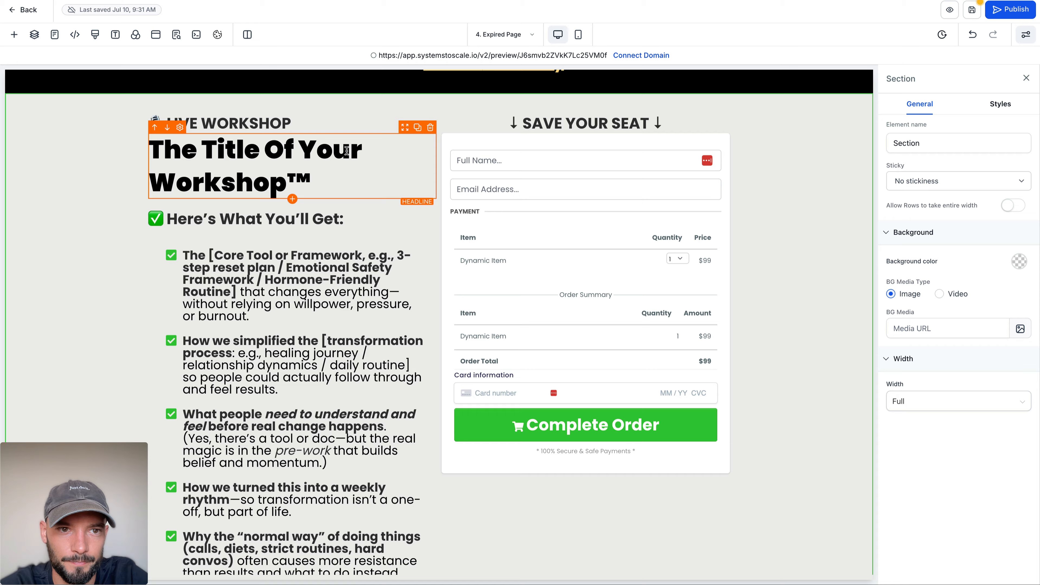
{"action": "scroll", "coordinate": [320, 185], "scroll_direction": "up", "scroll_amount": 3}
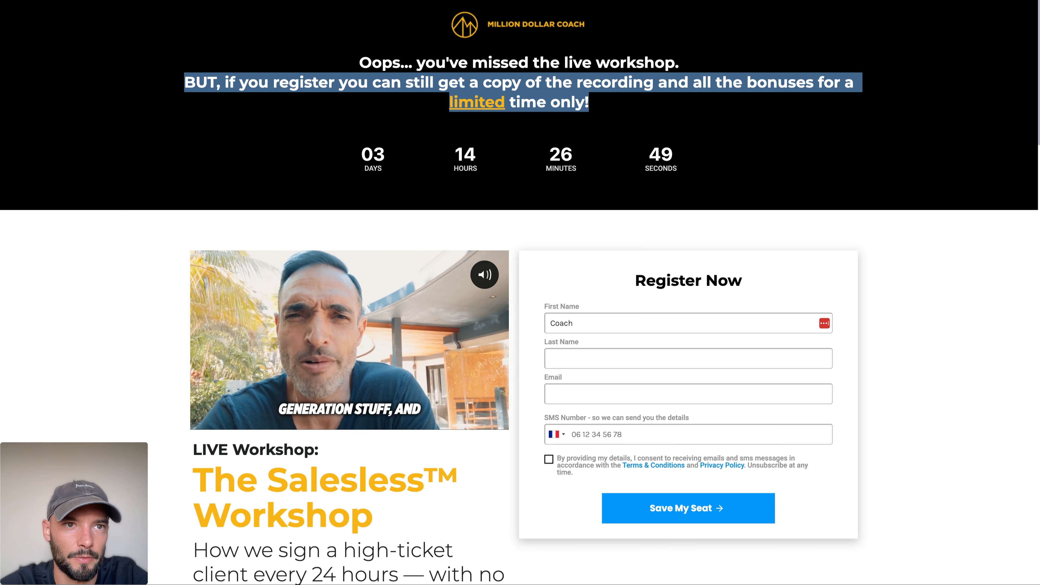
{"action": "left_click", "coordinate": [119, 104]}
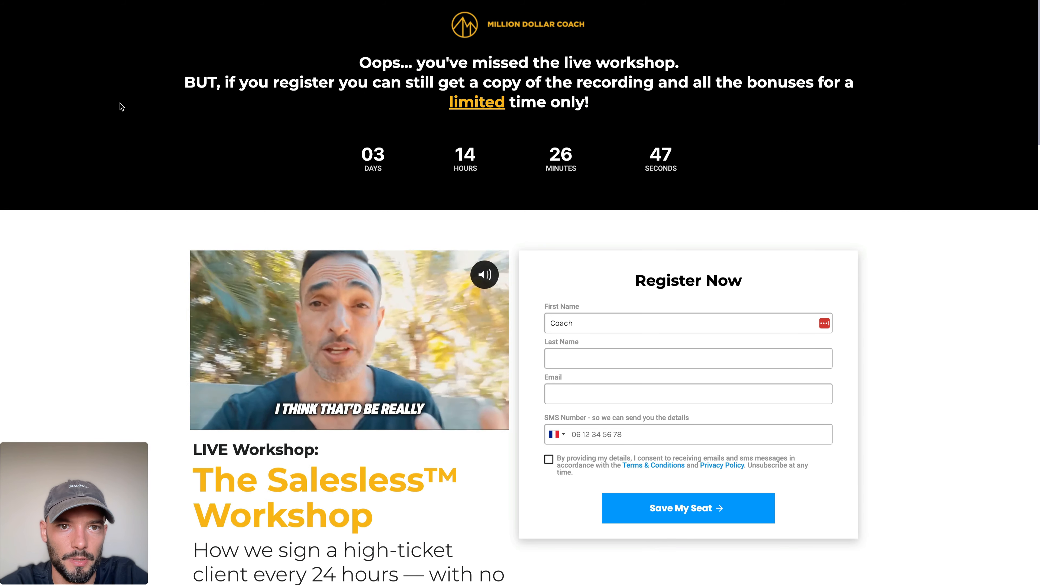
{"action": "scroll", "coordinate": [120, 103], "scroll_direction": "down", "scroll_amount": 6}
{"action": "scroll", "coordinate": [119, 103], "scroll_direction": "up", "scroll_amount": 10}
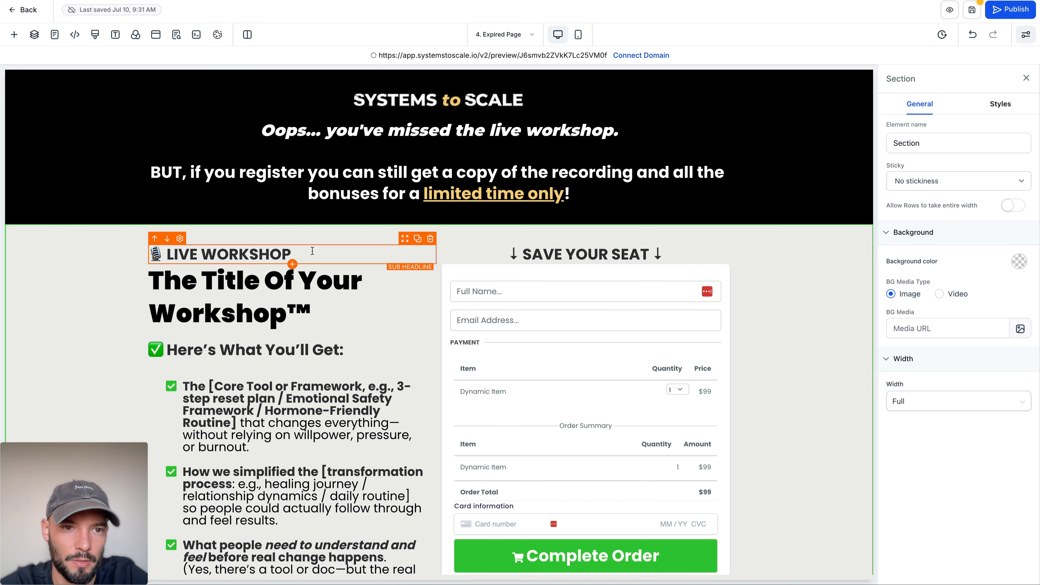
{"action": "left_click", "coordinate": [312, 251]}
{"action": "type", "text": "REPLAY"}
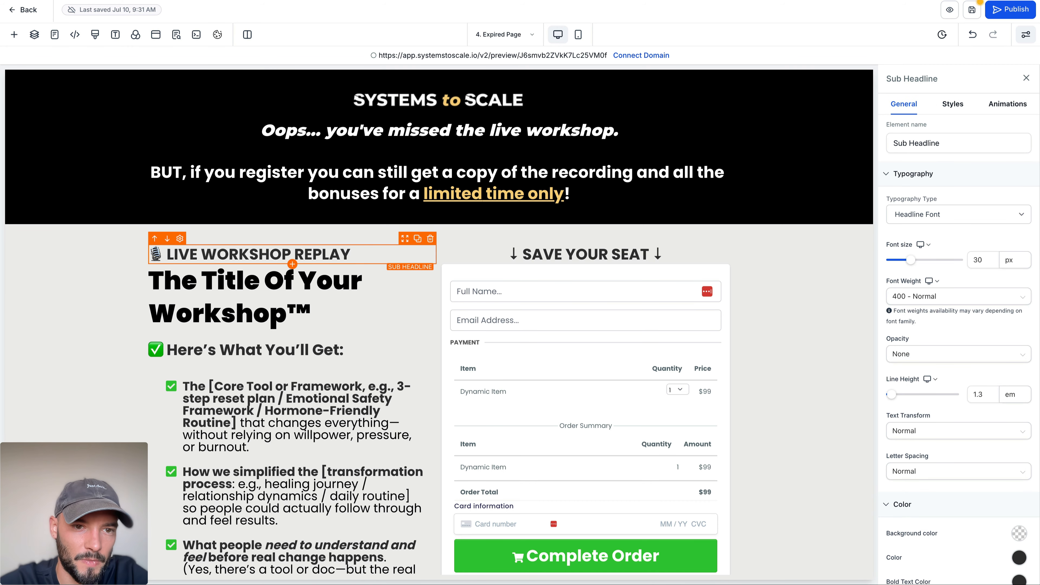
{"action": "left_click", "coordinate": [111, 295]}
Step: Delete the Zoom heading, the time zone list, the "I'll be live from" paragraph, and the "Can't make it live?" heading with its text
{"action": "scroll", "coordinate": [110, 295], "scroll_direction": "down", "scroll_amount": 4}
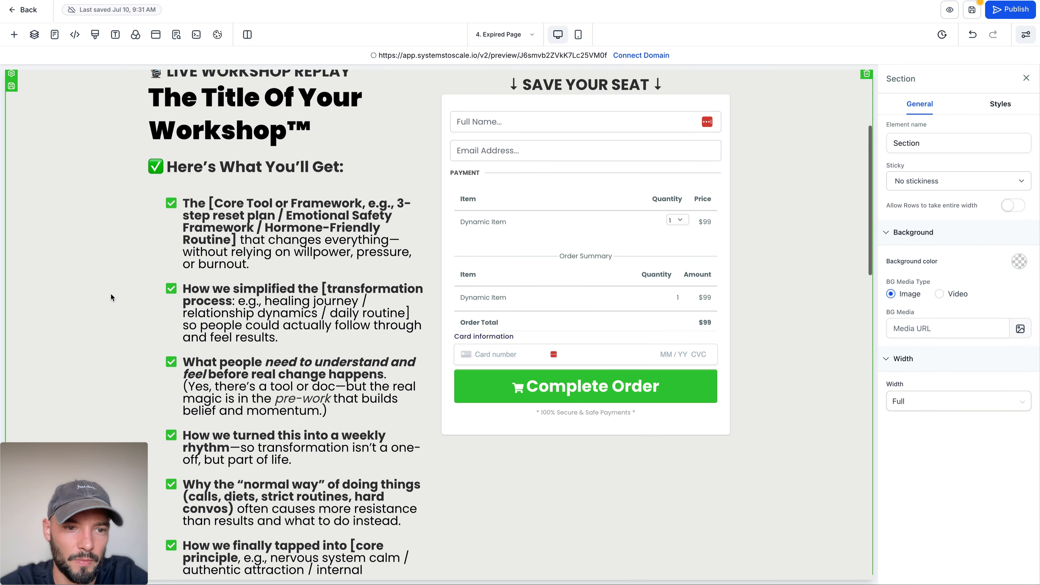
{"action": "scroll", "coordinate": [111, 295], "scroll_direction": "down", "scroll_amount": 10}
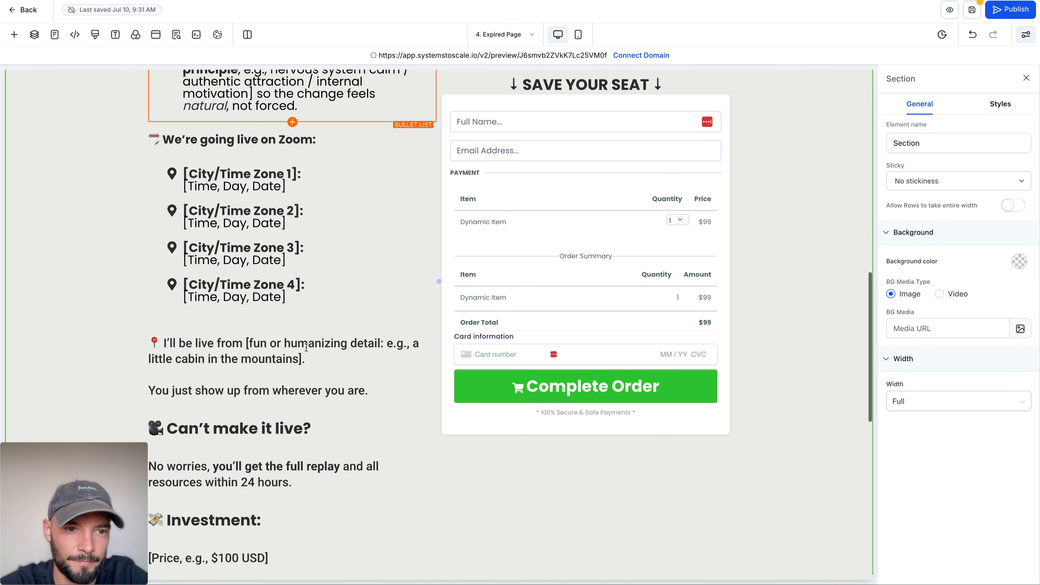
{"action": "scroll", "coordinate": [359, 259], "scroll_direction": "up", "scroll_amount": 1}
{"action": "left_click", "coordinate": [430, 173]}
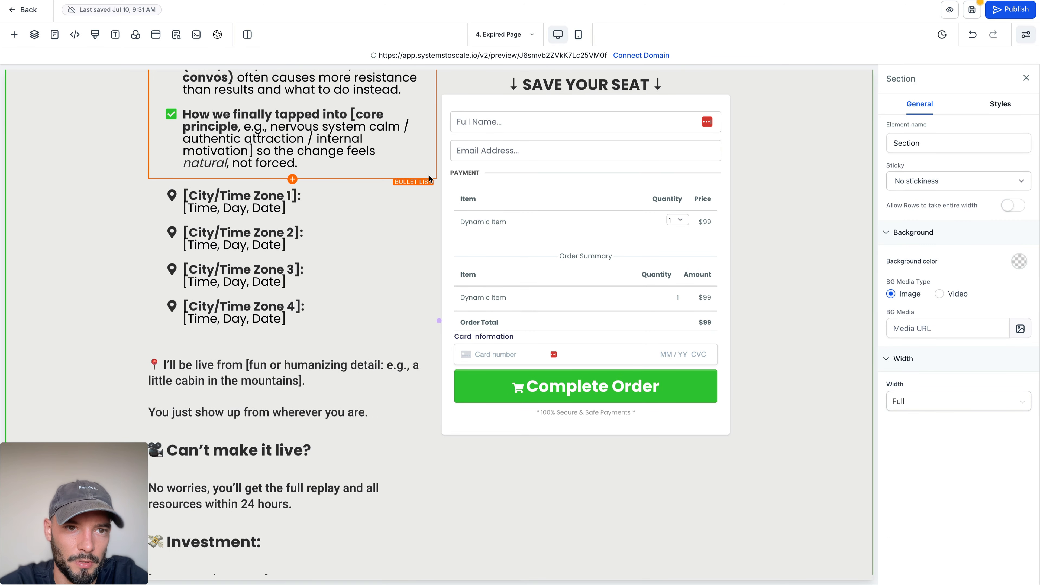
{"action": "left_click", "coordinate": [430, 174]}
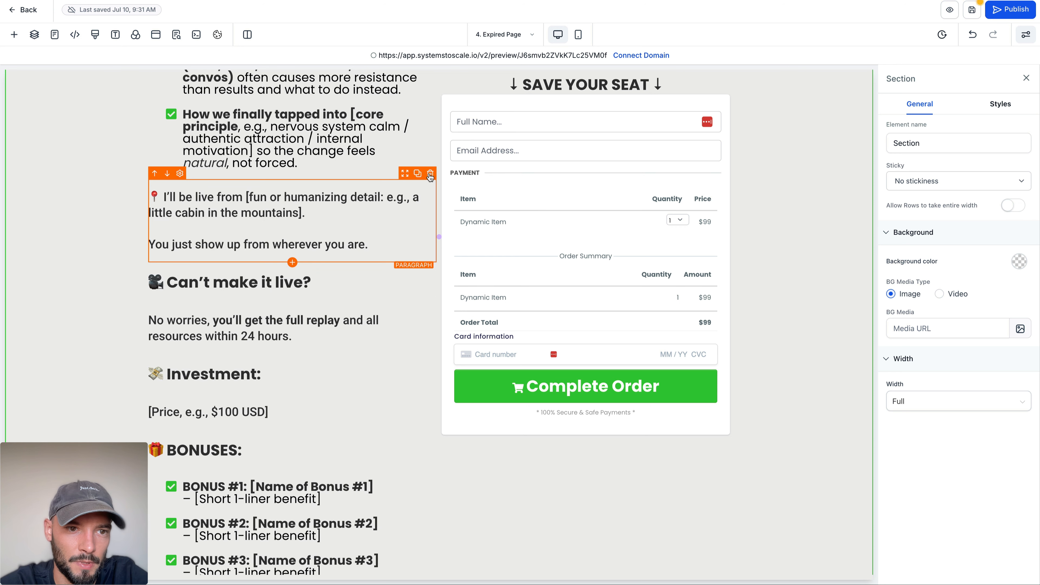
{"action": "left_click", "coordinate": [430, 174]}
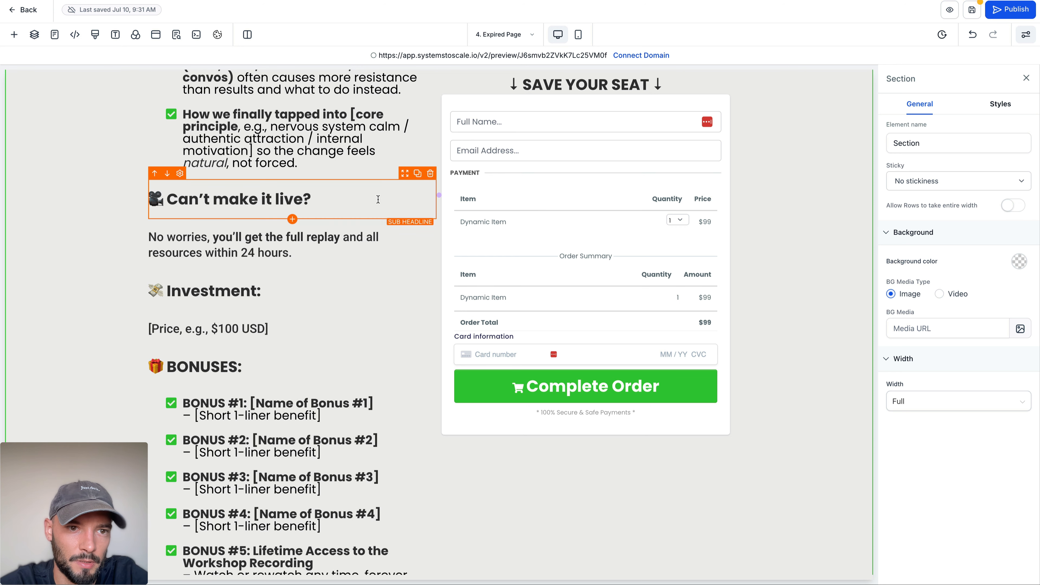
{"action": "left_click", "coordinate": [430, 174]}
{"action": "left_click", "coordinate": [430, 174]}
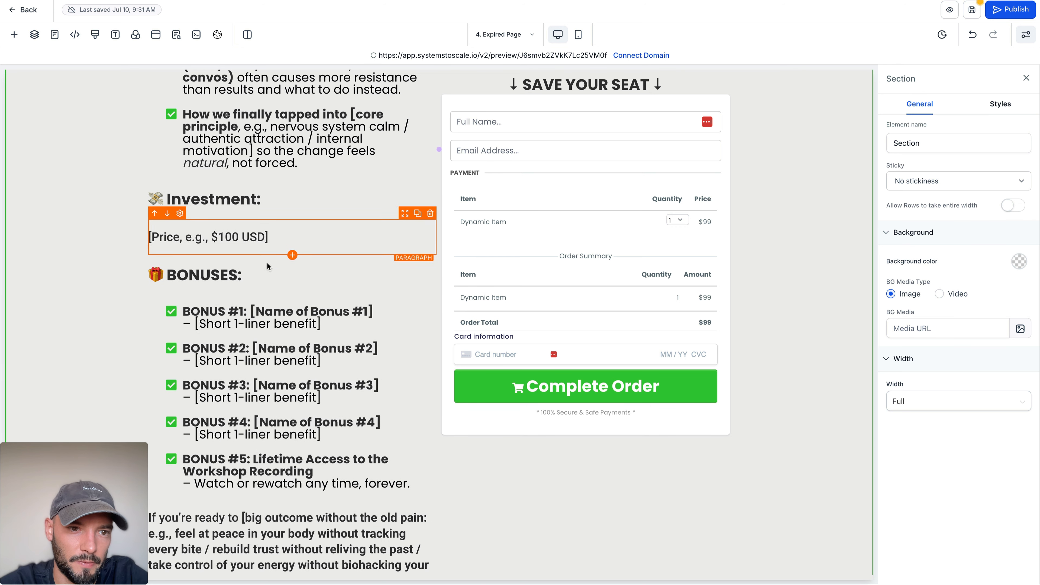
Step: Replace "SAVE YOUR SEAT" above the order form with "GET THE REPLAY NOW", keeping the arrows on both sides
{"action": "scroll", "coordinate": [342, 315], "scroll_direction": "down", "scroll_amount": 2}
{"action": "scroll", "coordinate": [348, 369], "scroll_direction": "down", "scroll_amount": 3}
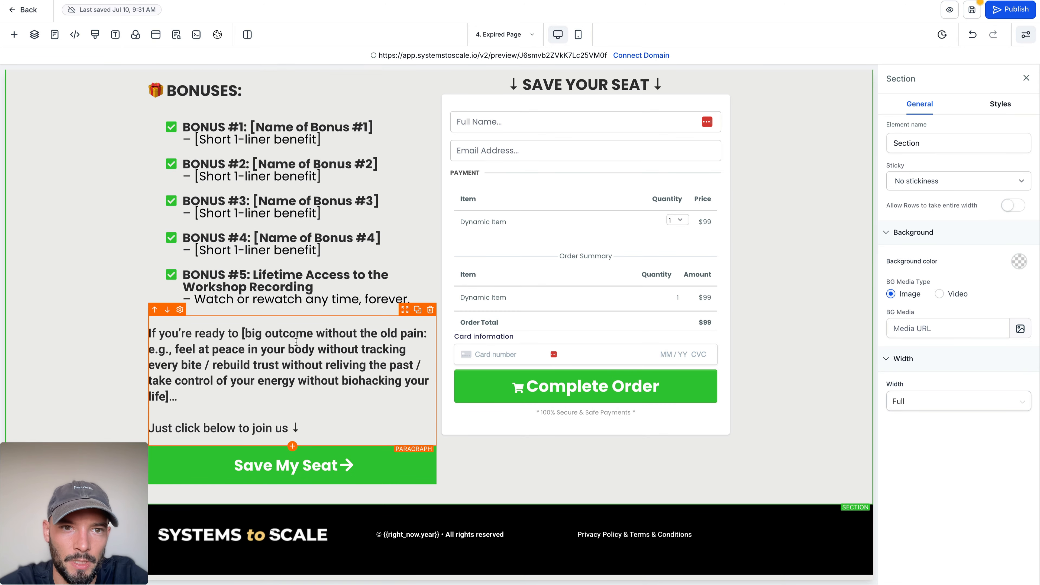
{"action": "scroll", "coordinate": [312, 353], "scroll_direction": "up", "scroll_amount": 6}
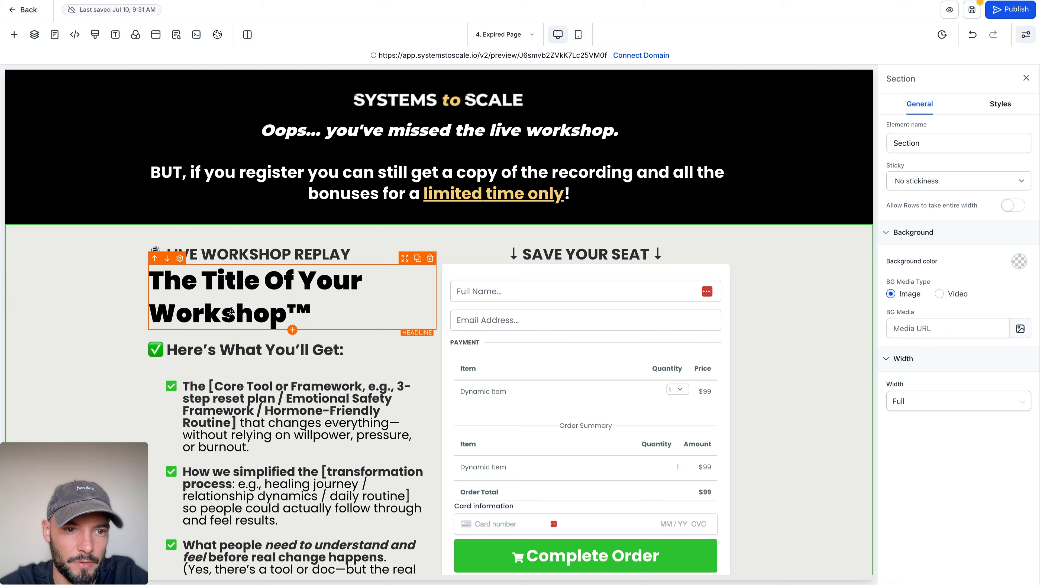
{"action": "scroll", "coordinate": [144, 316], "scroll_direction": "down", "scroll_amount": 2}
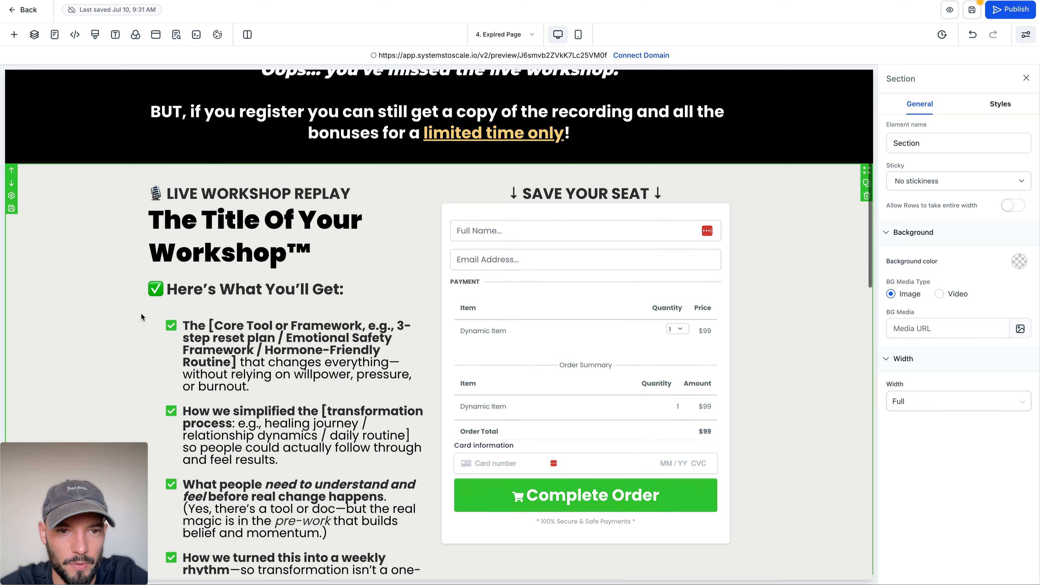
{"action": "double_click", "coordinate": [542, 156]}
{"action": "left_click_drag", "start_coordinate": [543, 156], "coordinate": [623, 154]}
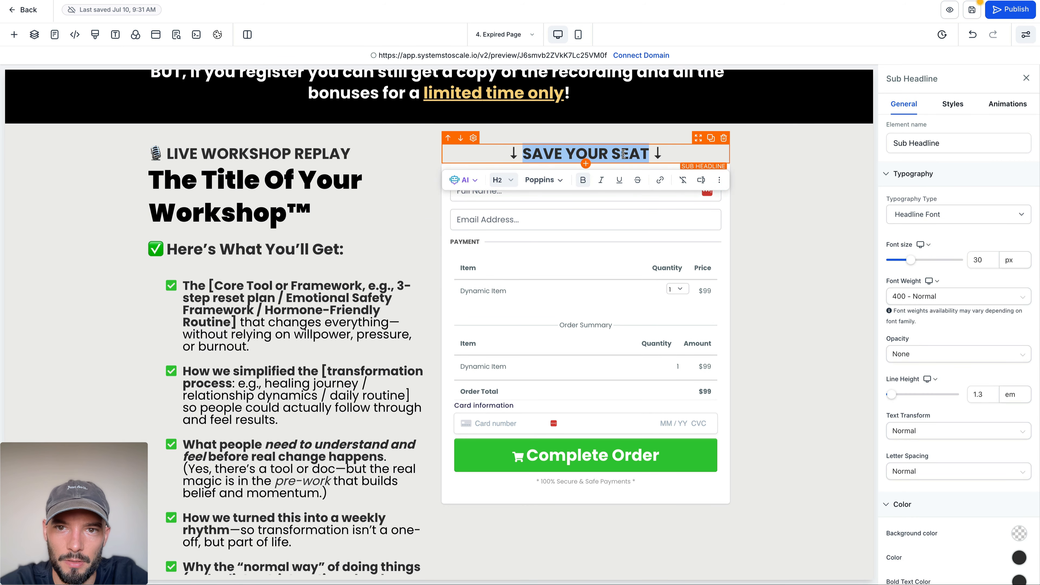
{"action": "type", "text": "GET THE REPLAY"}
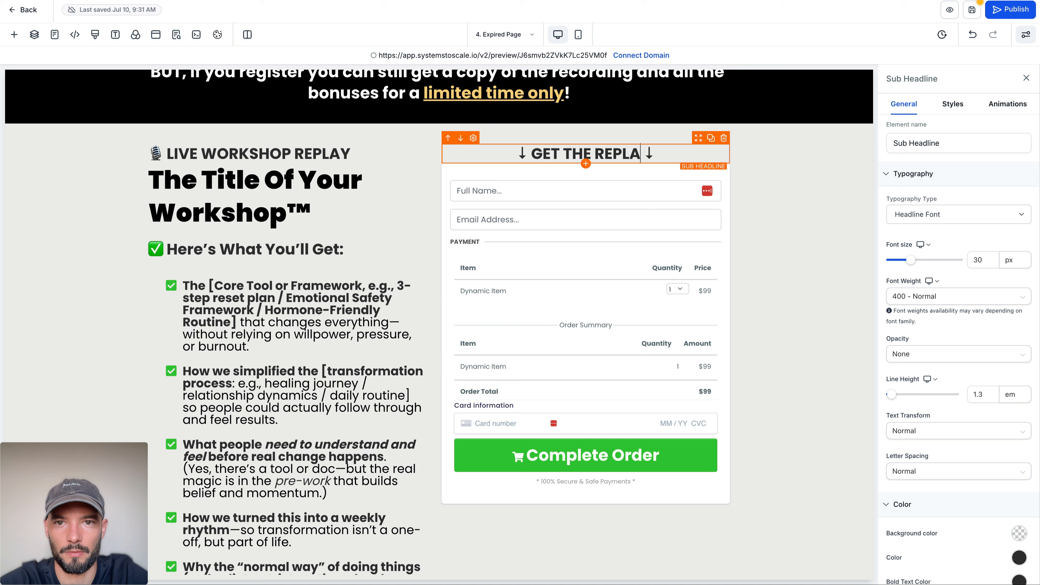
{"action": "type", "text": " NOW"}
{"action": "left_click", "coordinate": [799, 200]}
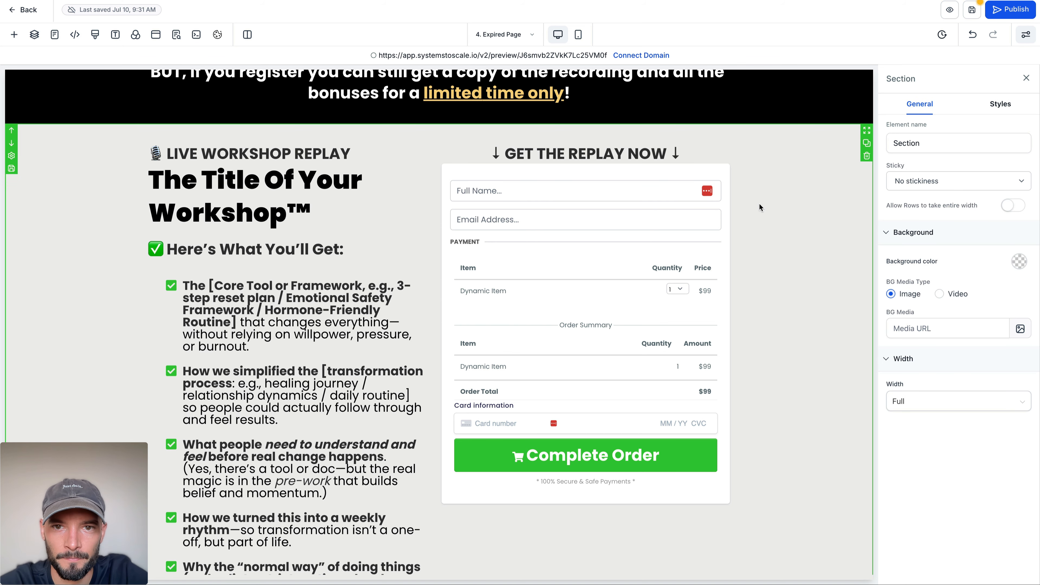
Step: Save the Expired Page and return to the Workshop Funnel's steps overview
{"action": "scroll", "coordinate": [222, 249], "scroll_direction": "down", "scroll_amount": 10}
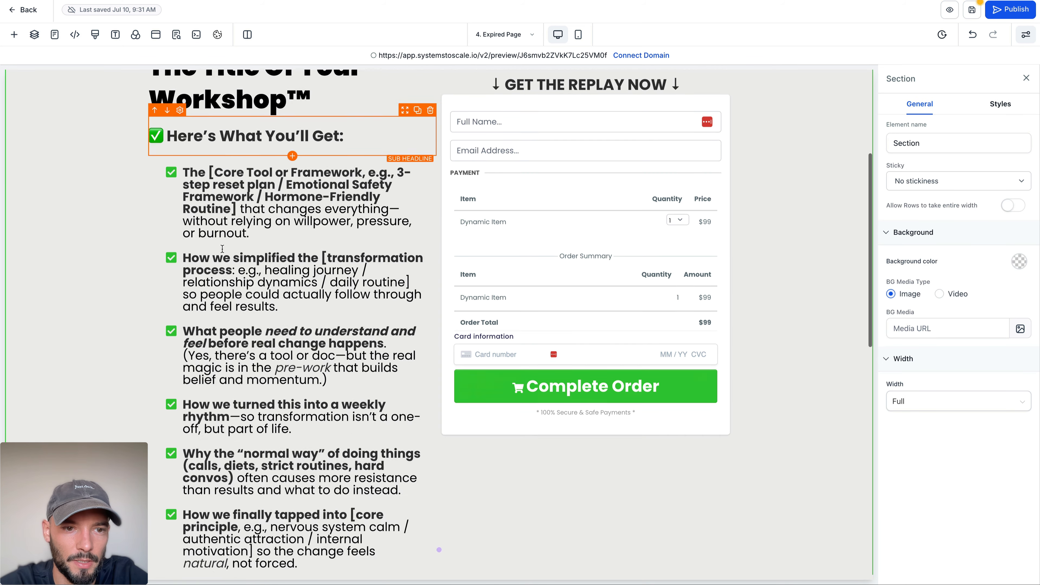
{"action": "left_click", "coordinate": [971, 11]}
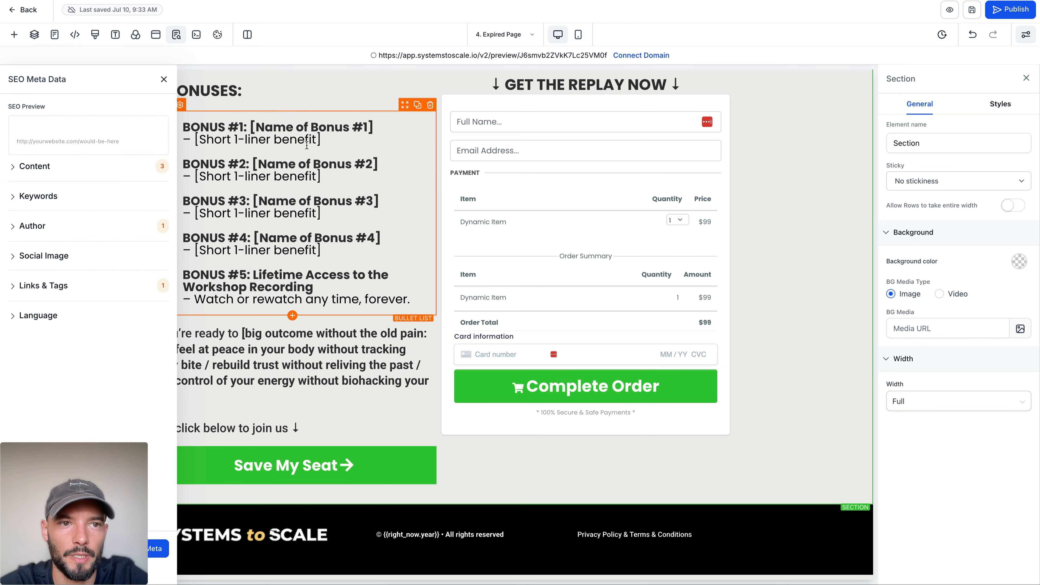
{"action": "scroll", "coordinate": [306, 145], "scroll_direction": "up", "scroll_amount": 10}
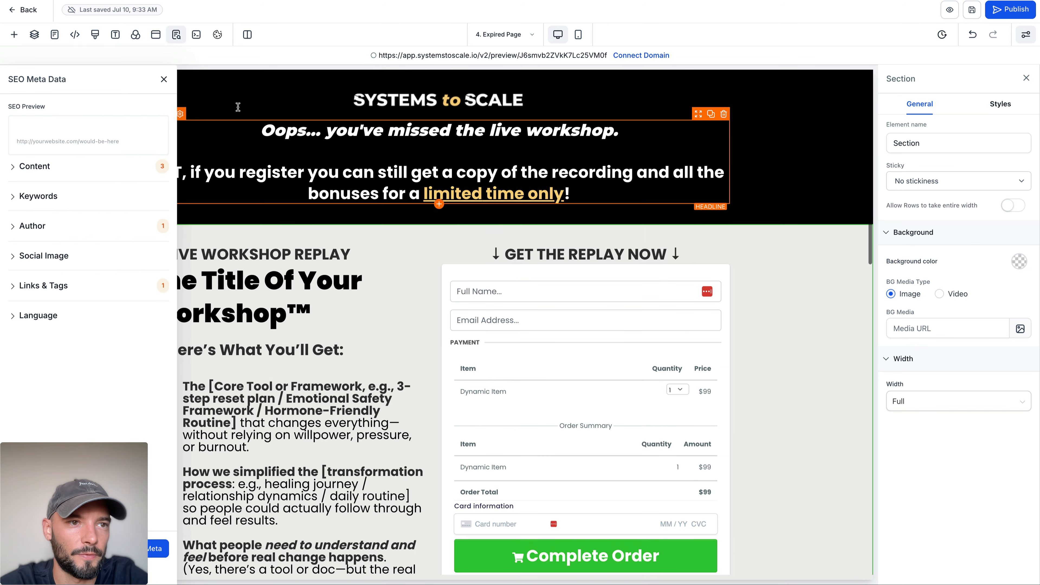
{"action": "left_click", "coordinate": [27, 11]}
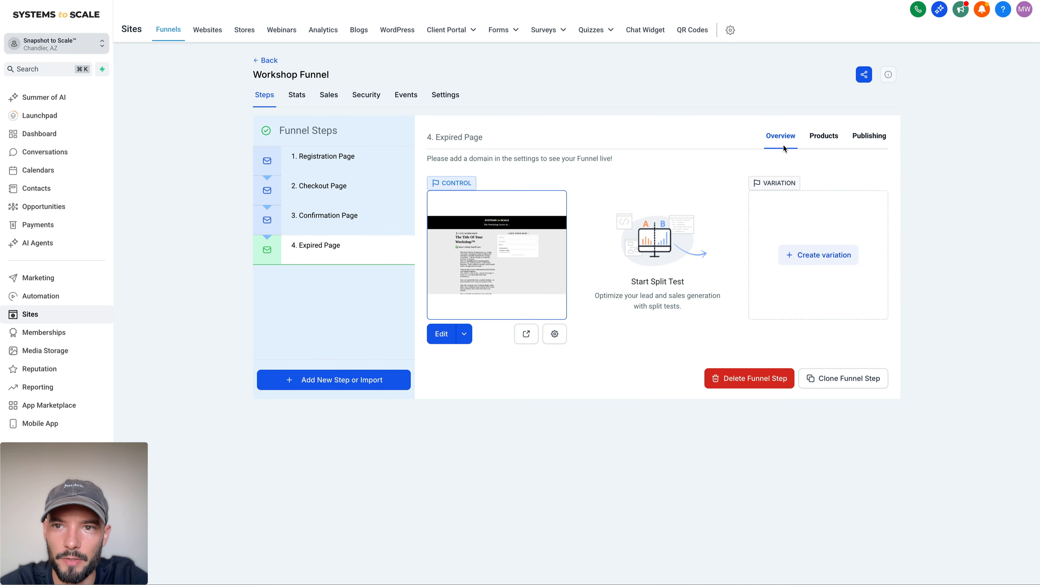
Step: Add the Workshop product with the price "Workshop @ 100" to the Expired Page and save it
{"action": "left_click", "coordinate": [834, 138]}
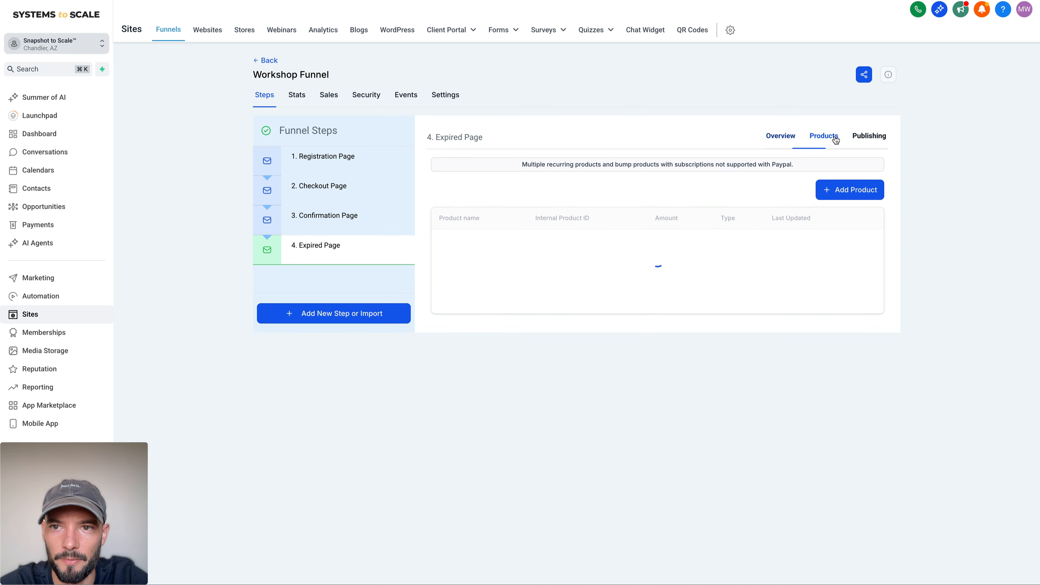
{"action": "left_click", "coordinate": [852, 213]}
{"action": "scroll", "coordinate": [495, 220], "scroll_direction": "down", "scroll_amount": 1}
{"action": "left_click", "coordinate": [495, 226]}
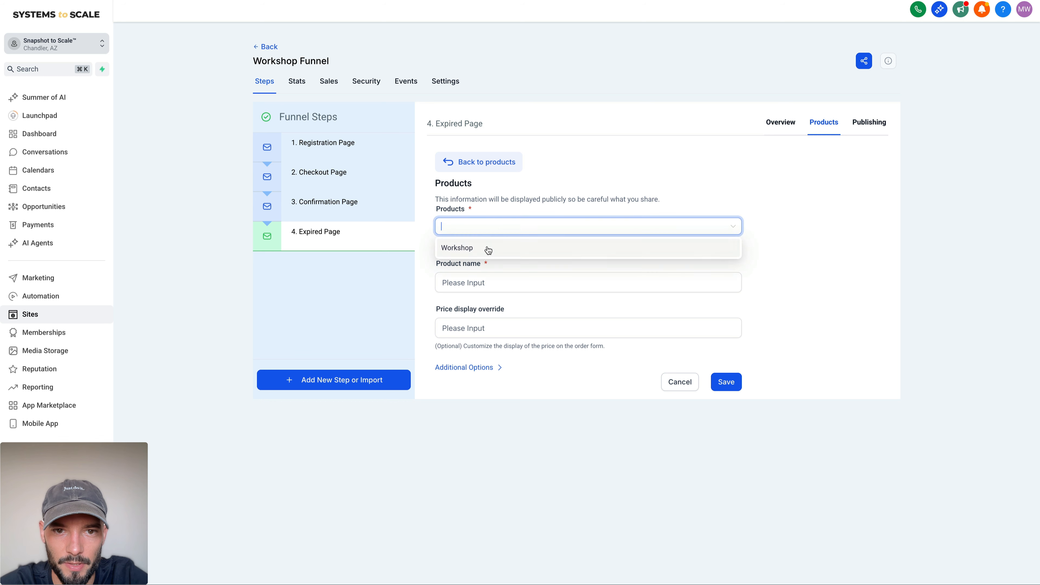
{"action": "left_click", "coordinate": [485, 247]}
{"action": "left_click", "coordinate": [484, 282]}
{"action": "left_click", "coordinate": [485, 302]}
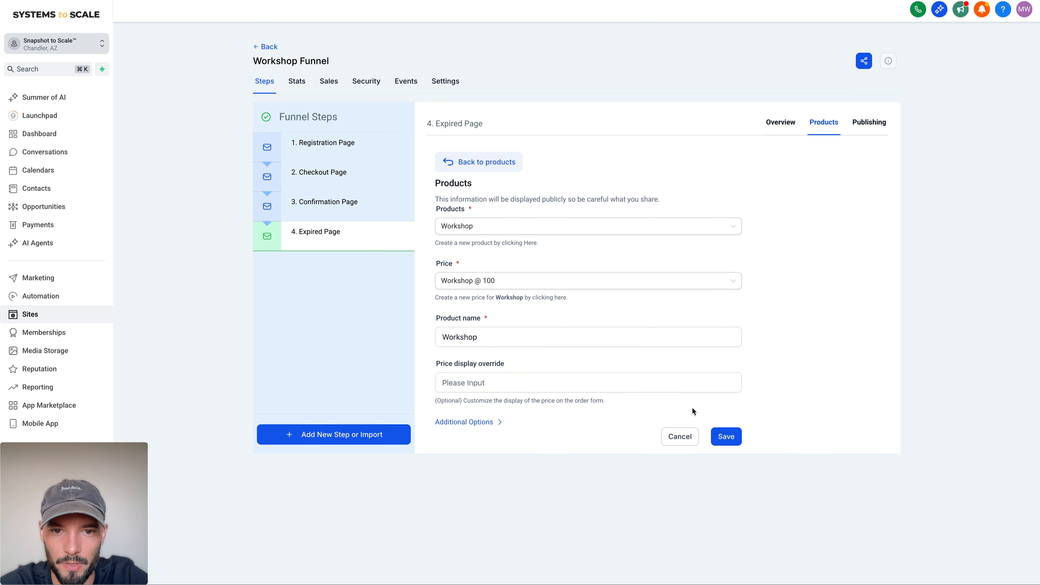
{"action": "left_click", "coordinate": [728, 437]}
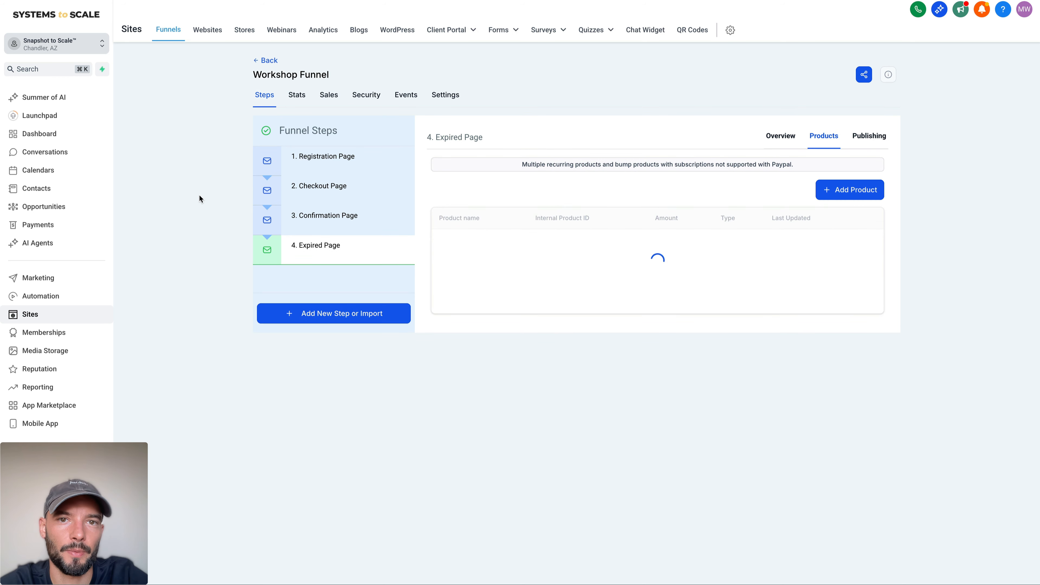
Step: Check the Expired Page's product list for the added Workshop product
{"action": "left_click", "coordinate": [48, 277]}
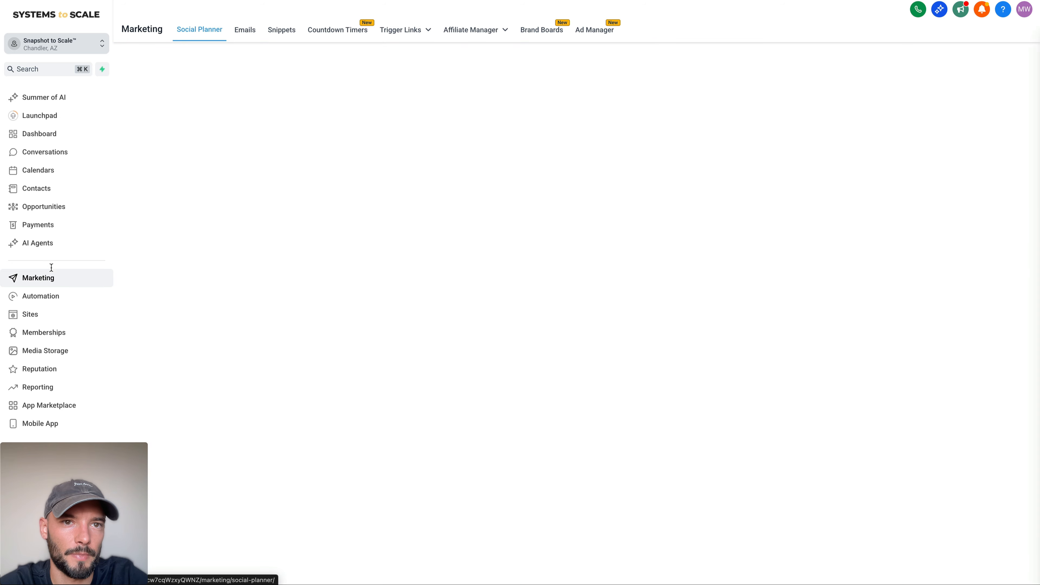
{"action": "left_click", "coordinate": [30, 314]}
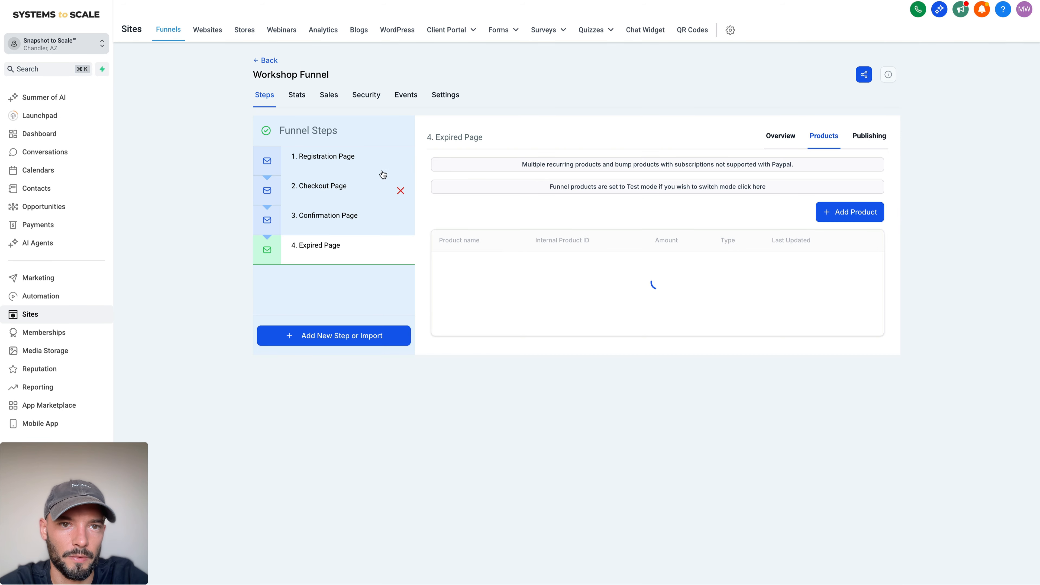
{"action": "mouse_move", "coordinate": [477, 245]}
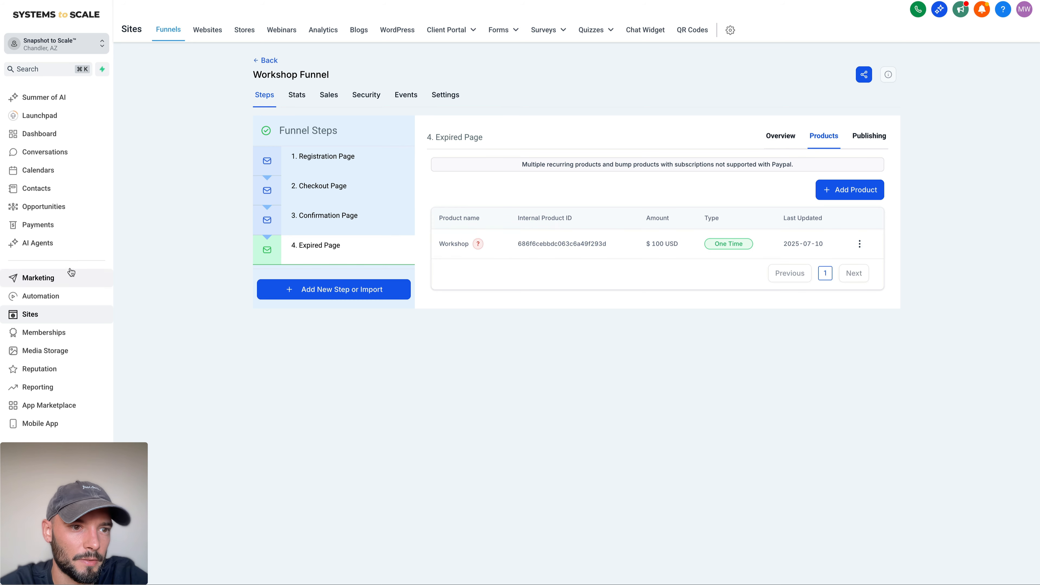
Step: Open the existing Workshop Timer from the marketing countdown timers for editing
{"action": "left_click", "coordinate": [64, 277]}
{"action": "left_click", "coordinate": [330, 29]}
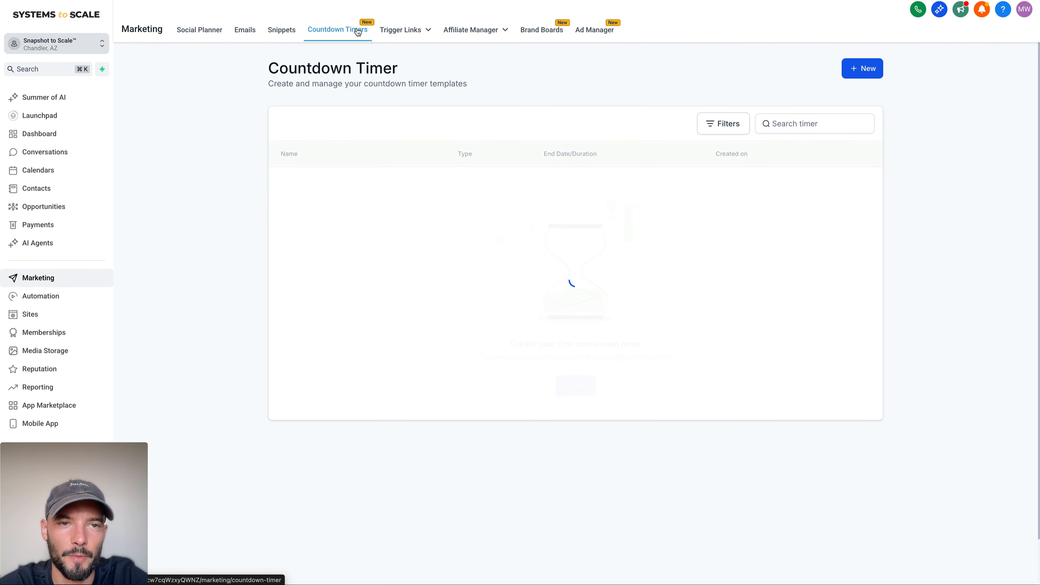
{"action": "left_click", "coordinate": [313, 187]}
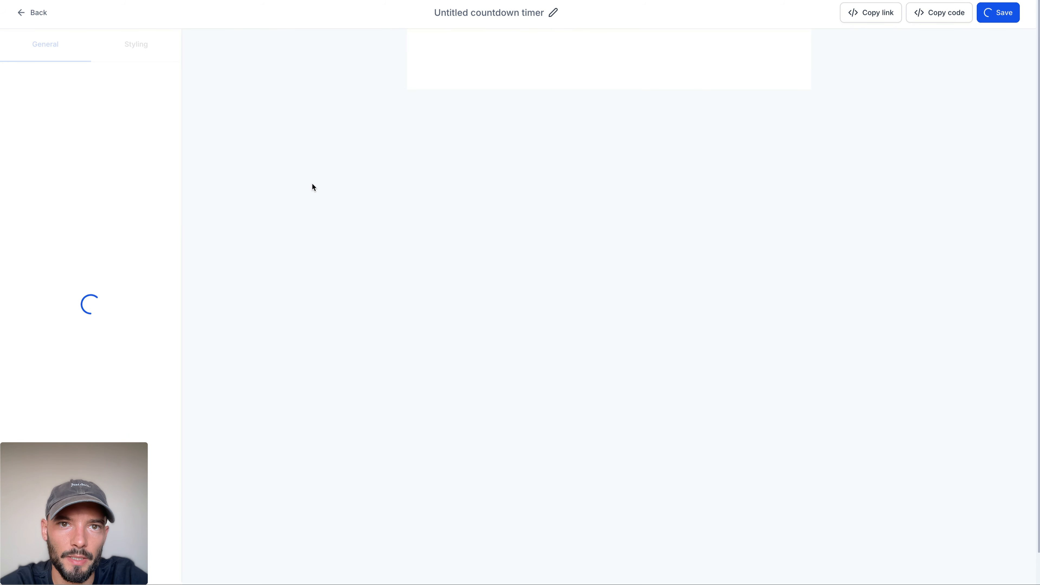
{"action": "left_click", "coordinate": [118, 345]}
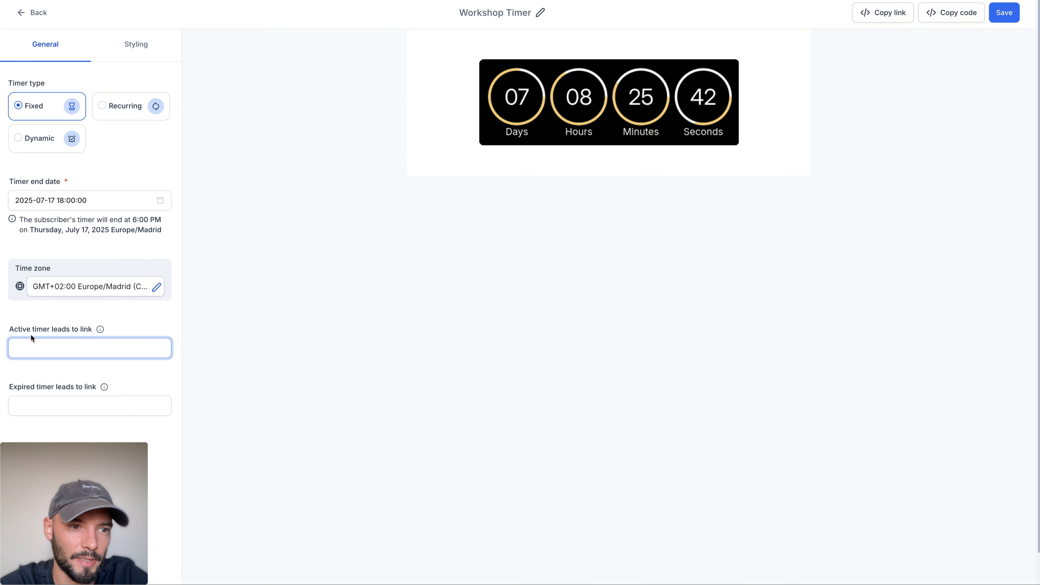
{"action": "left_click_drag", "start_coordinate": [13, 329], "coordinate": [100, 330]}
{"action": "left_click", "coordinate": [106, 348]}
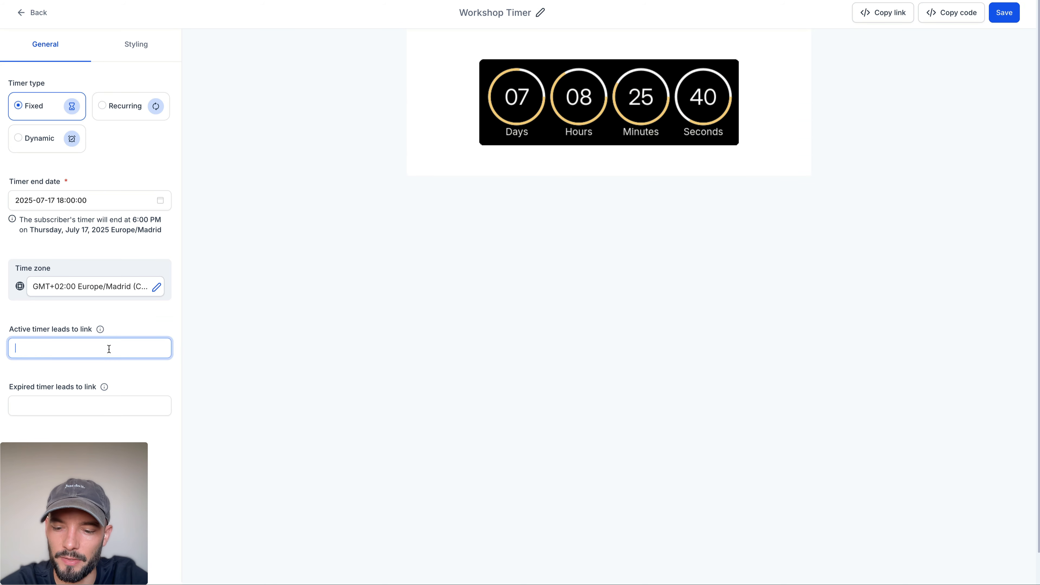
{"action": "type", "text": "https:///"}
{"action": "key", "text": "ctrl+a"}
{"action": "key", "text": "BackSpace"}
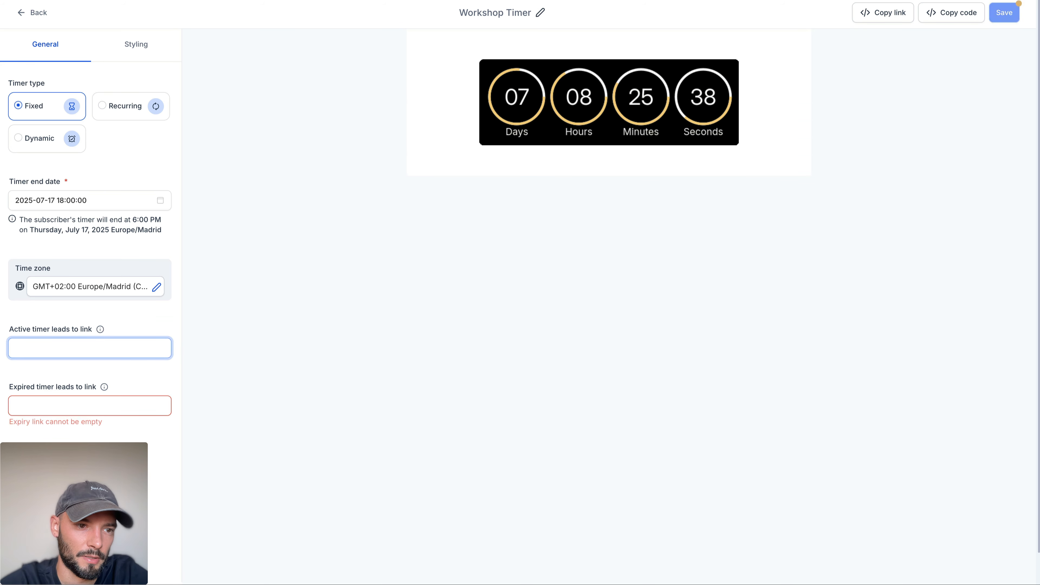
{"action": "type", "text": "https://h"}
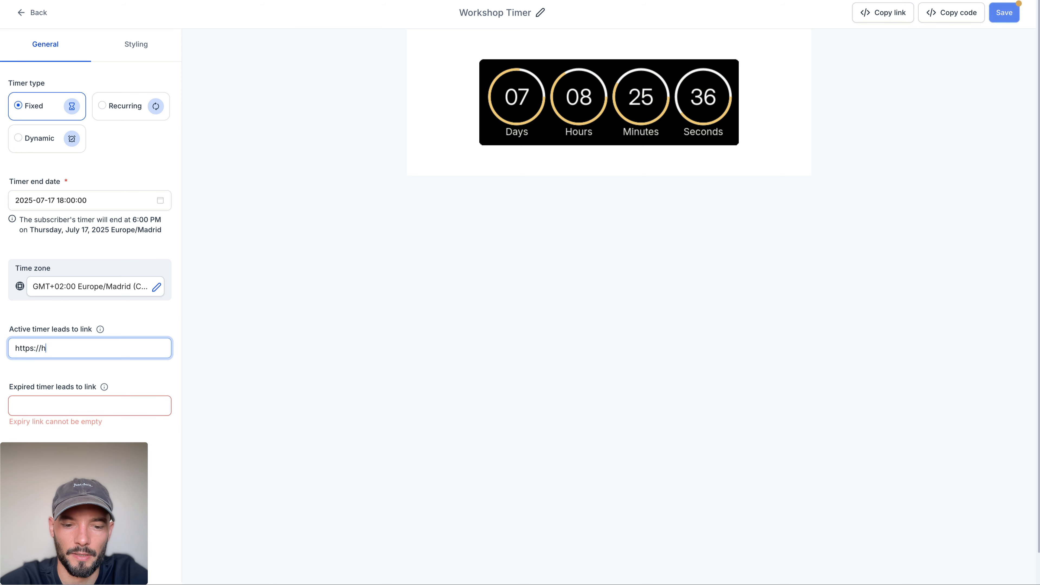
{"action": "type", "text": "ttpsdom"}
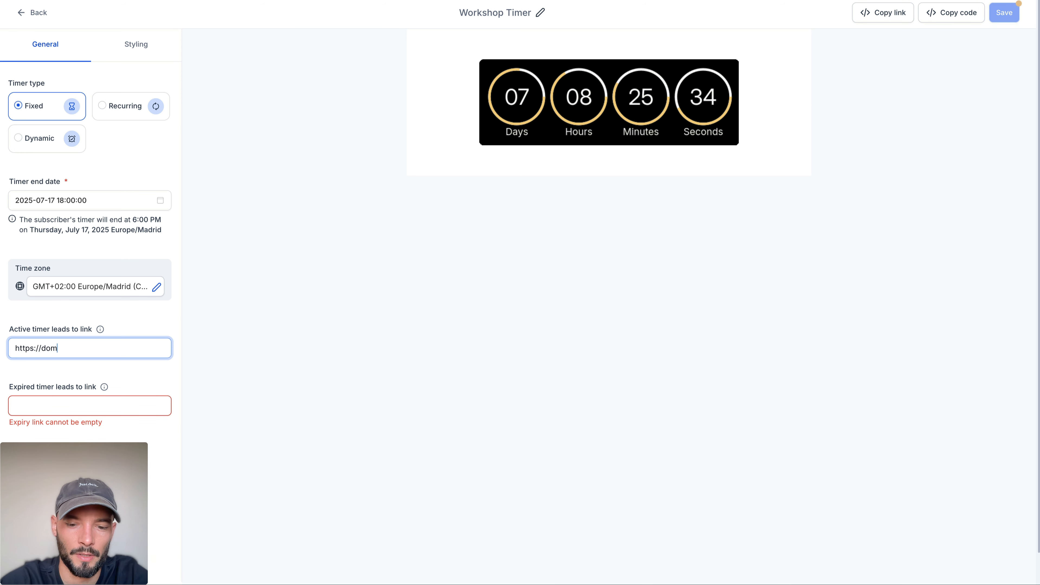
{"action": "type", "text": "ain/com"}
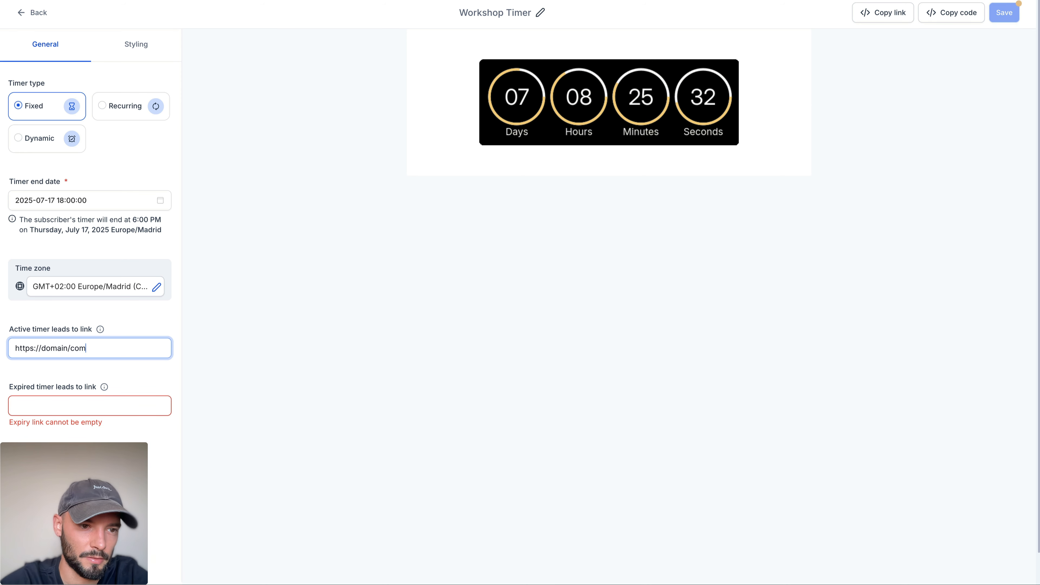
{"action": "type", "text": ".conm"}
{"action": "key", "text": "BackSpace"}
{"action": "key", "text": "BackSpace"}
{"action": "type", "text": "m"}
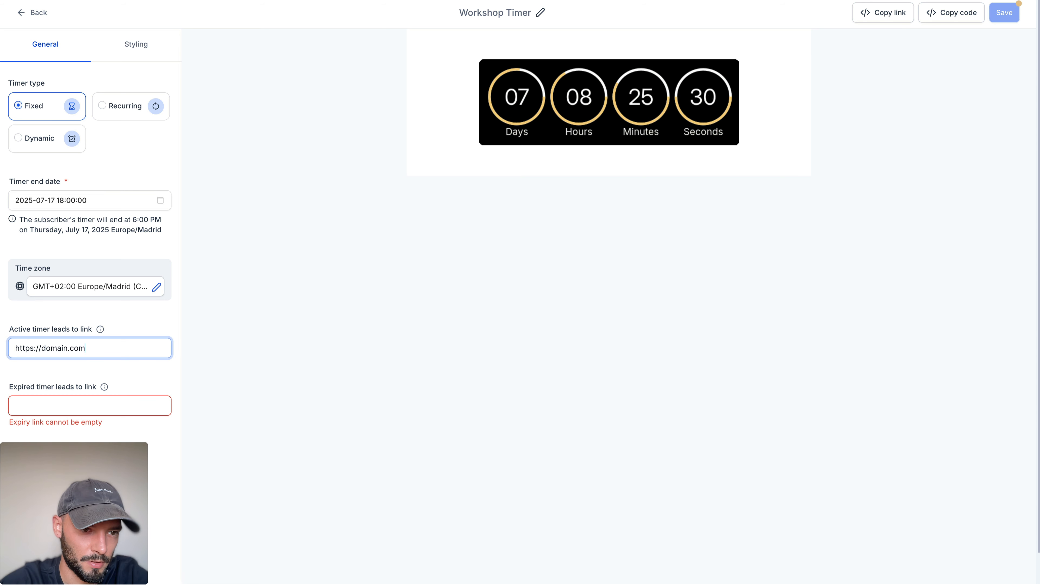
{"action": "type", "text": "/re"}
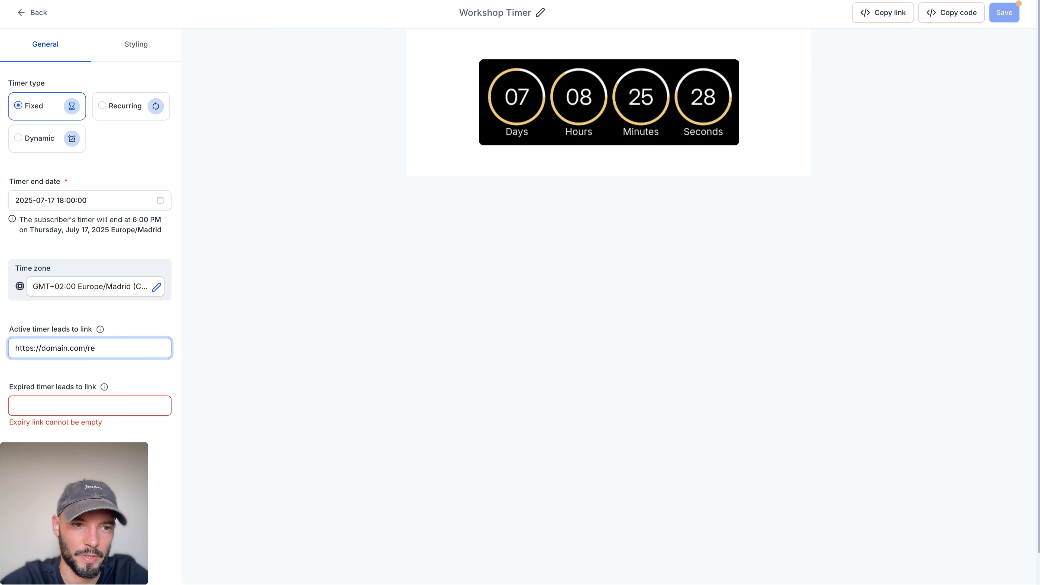
{"action": "type", "text": "gistration"}
{"action": "key", "text": "ctrl+a"}
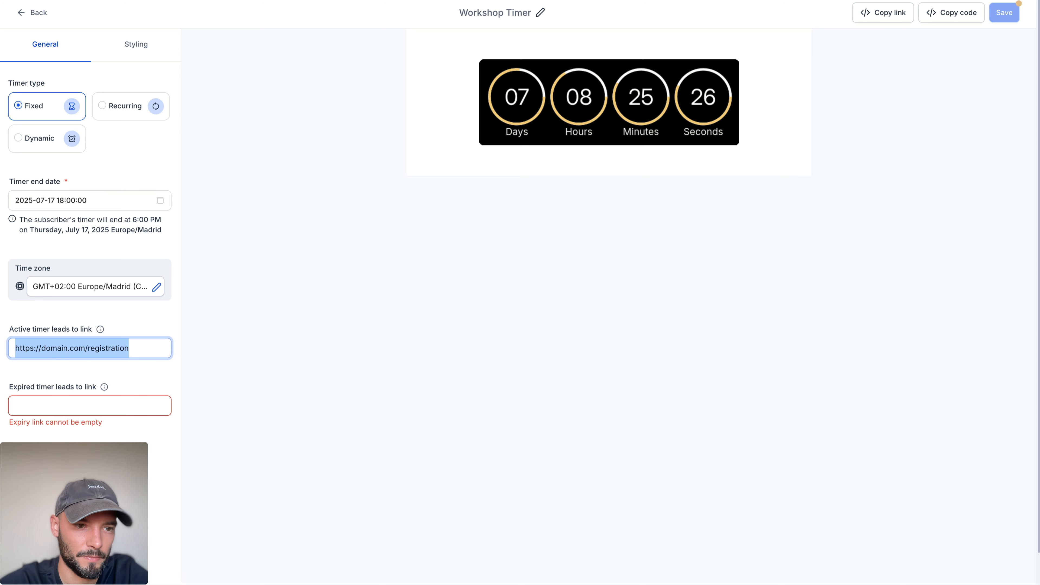
{"action": "key", "text": "ctrl+c"}
{"action": "left_click", "coordinate": [72, 402]}
{"action": "key", "text": "ctrl+v"}
{"action": "key", "text": "alt+BackSpace"}
{"action": "type", "text": "e"}
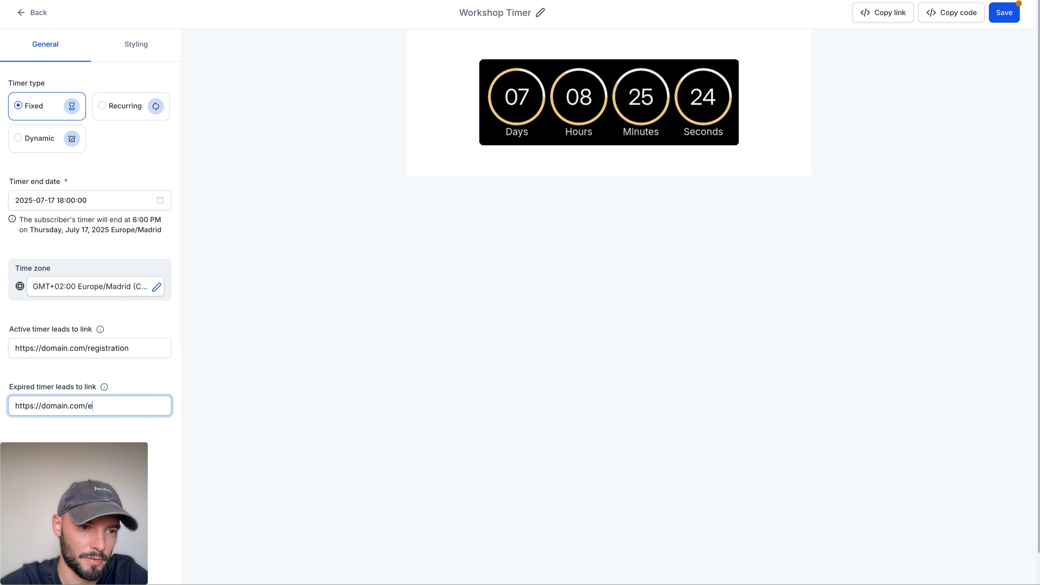
{"action": "type", "text": "xpired"}
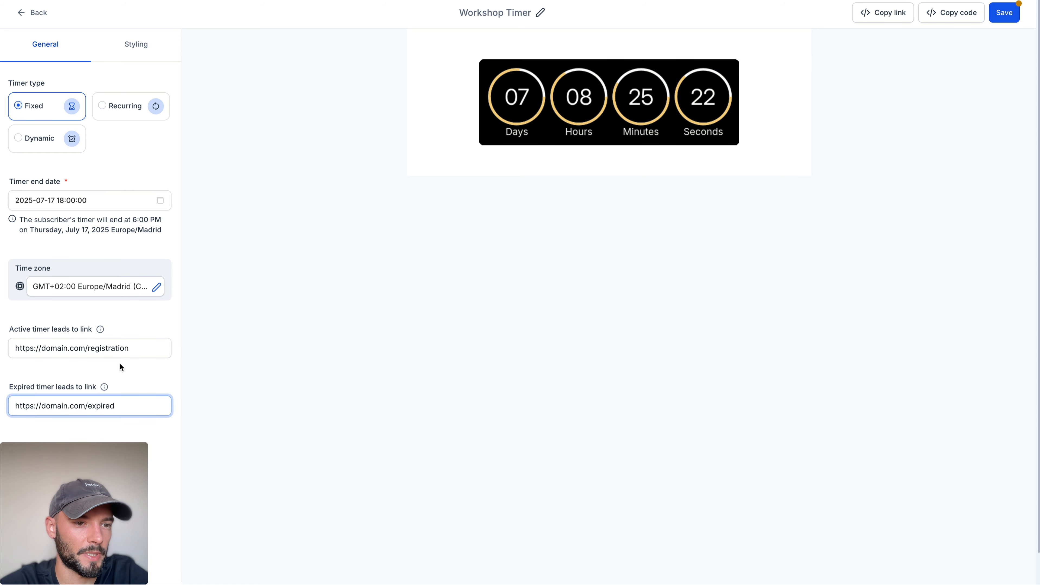
Step: Compare the domain and path portions of the active and expired timer links
{"action": "left_click", "coordinate": [130, 346]}
{"action": "left_click", "coordinate": [131, 400]}
{"action": "double_click", "coordinate": [132, 399]}
{"action": "left_click", "coordinate": [149, 364]}
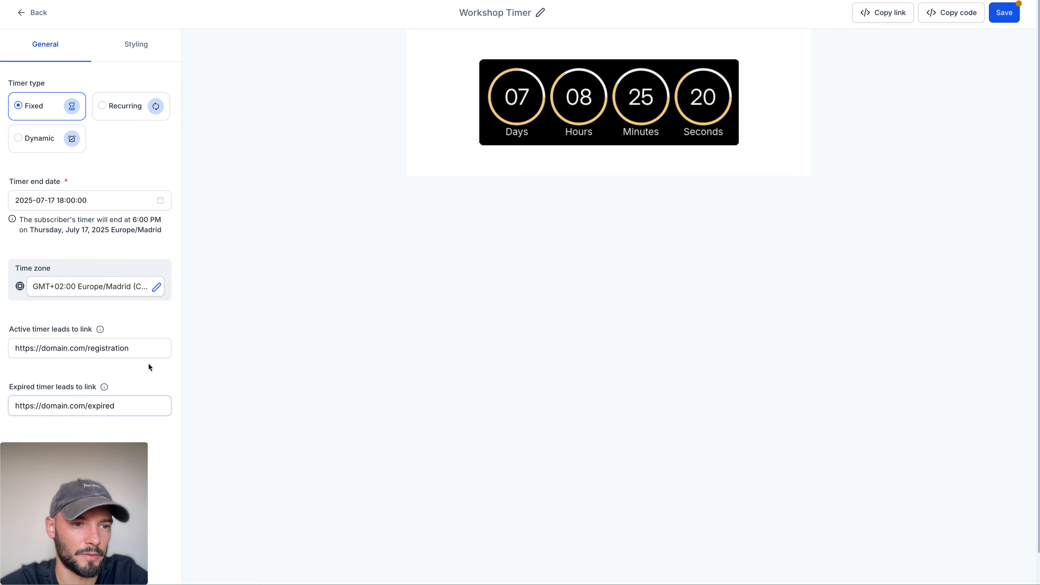
{"action": "left_click_drag", "start_coordinate": [85, 350], "coordinate": [8, 348]}
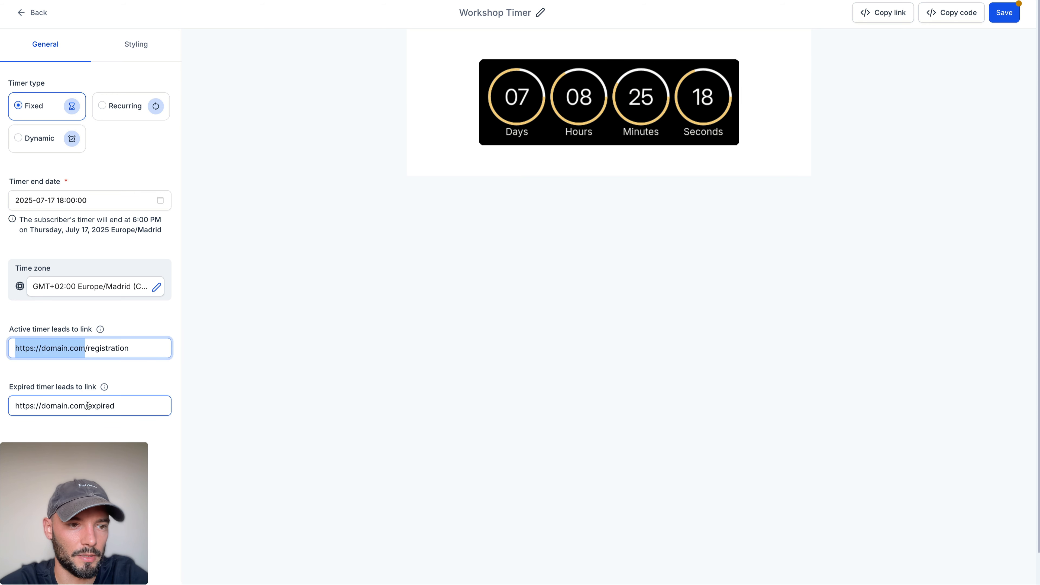
{"action": "left_click_drag", "start_coordinate": [85, 405], "coordinate": [10, 405]}
{"action": "left_click", "coordinate": [93, 348]}
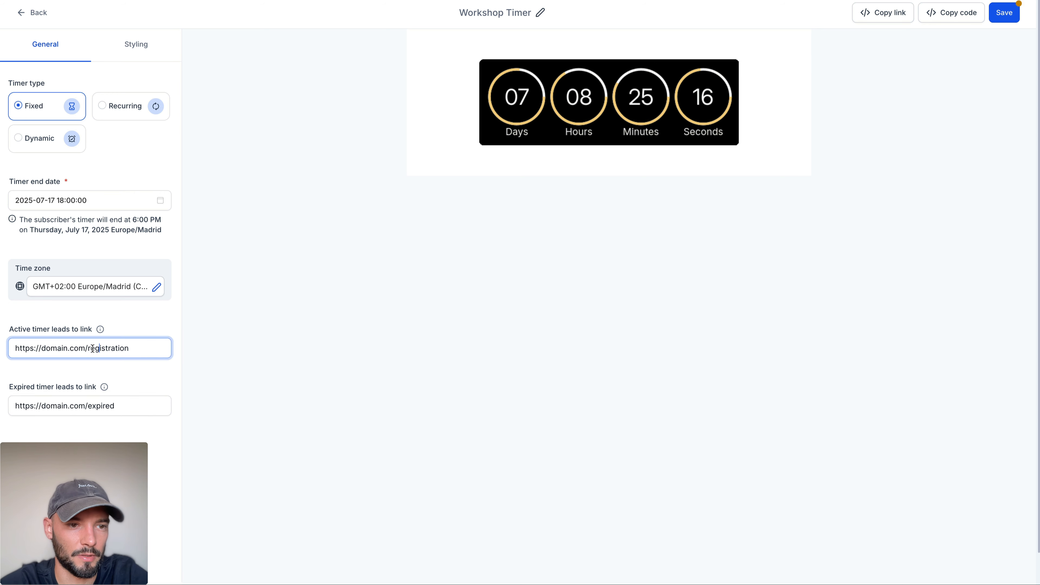
{"action": "left_click_drag", "start_coordinate": [86, 348], "coordinate": [133, 350]}
{"action": "left_click_drag", "start_coordinate": [86, 404], "coordinate": [128, 404]}
{"action": "left_click", "coordinate": [130, 404]}
{"action": "left_click", "coordinate": [141, 375]}
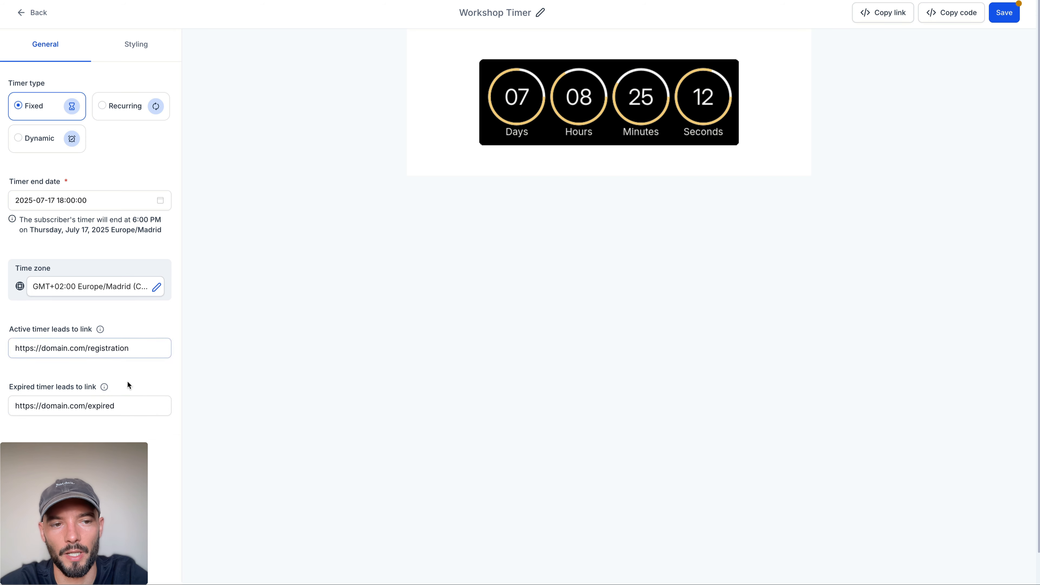
Step: Save the Workshop Timer and return to the list of countdown timers
{"action": "left_click", "coordinate": [1004, 12]}
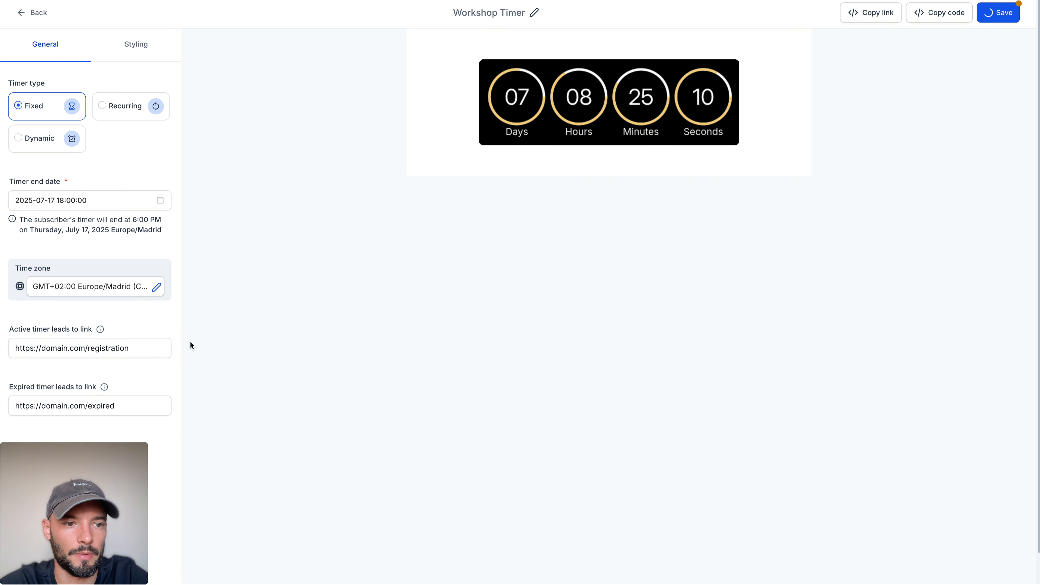
{"action": "left_click", "coordinate": [21, 13]}
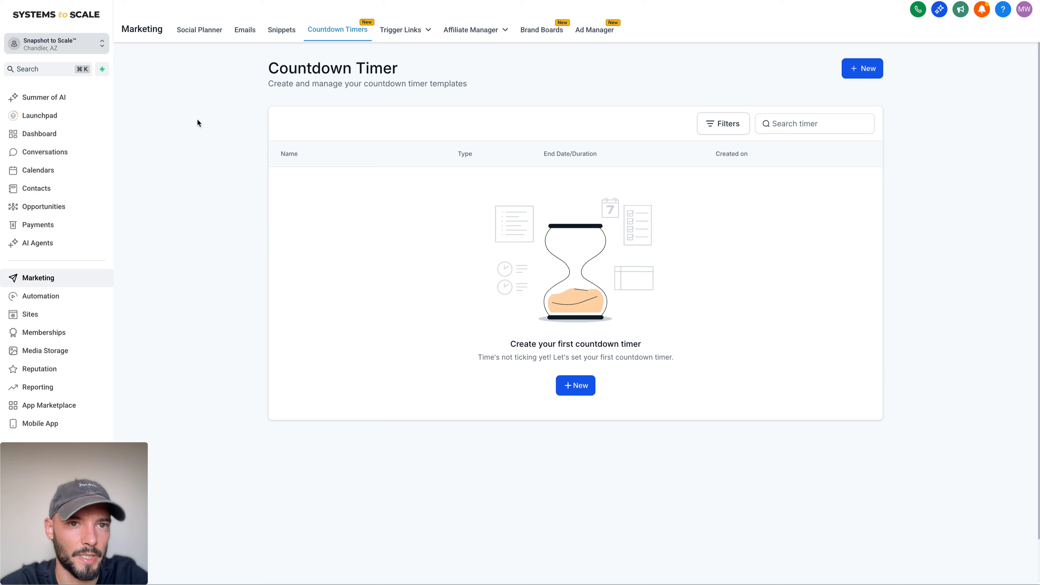
{"action": "left_click_drag", "start_coordinate": [269, 71], "coordinate": [551, 93]}
{"action": "left_click", "coordinate": [514, 126]}
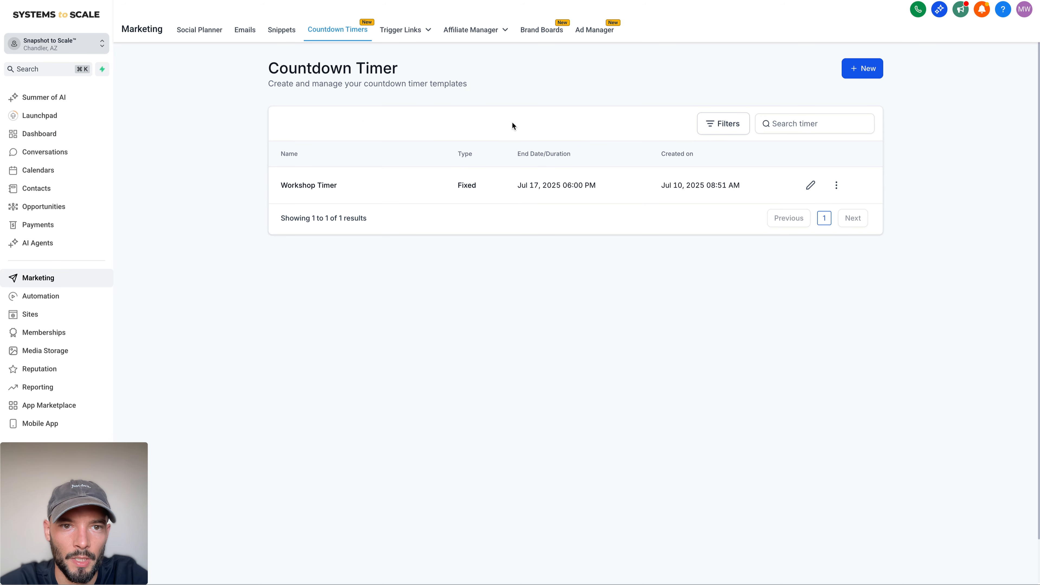
Step: Open the Workshop Funnel and check the publishing URLs of the Registration Page and the Expired Page
{"action": "left_click", "coordinate": [41, 314]}
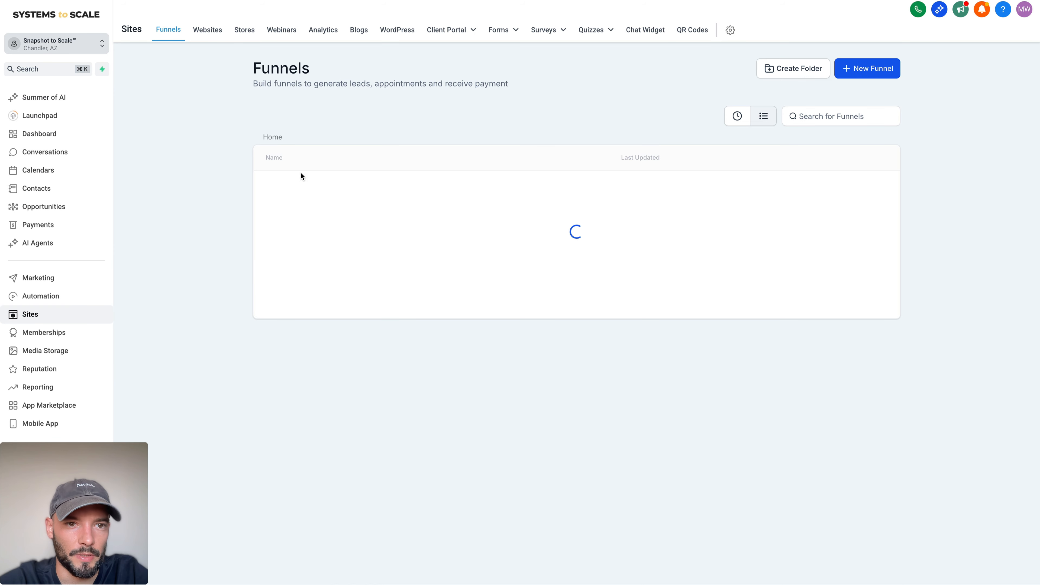
{"action": "left_click", "coordinate": [295, 221]}
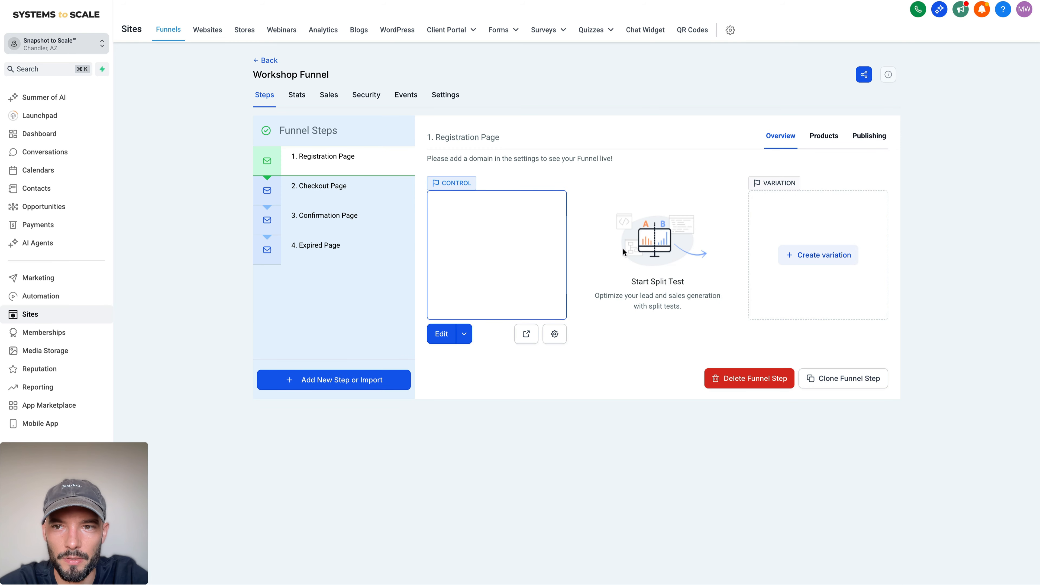
{"action": "left_click", "coordinate": [883, 136]}
{"action": "left_click", "coordinate": [564, 240]}
{"action": "key", "text": "super+a"}
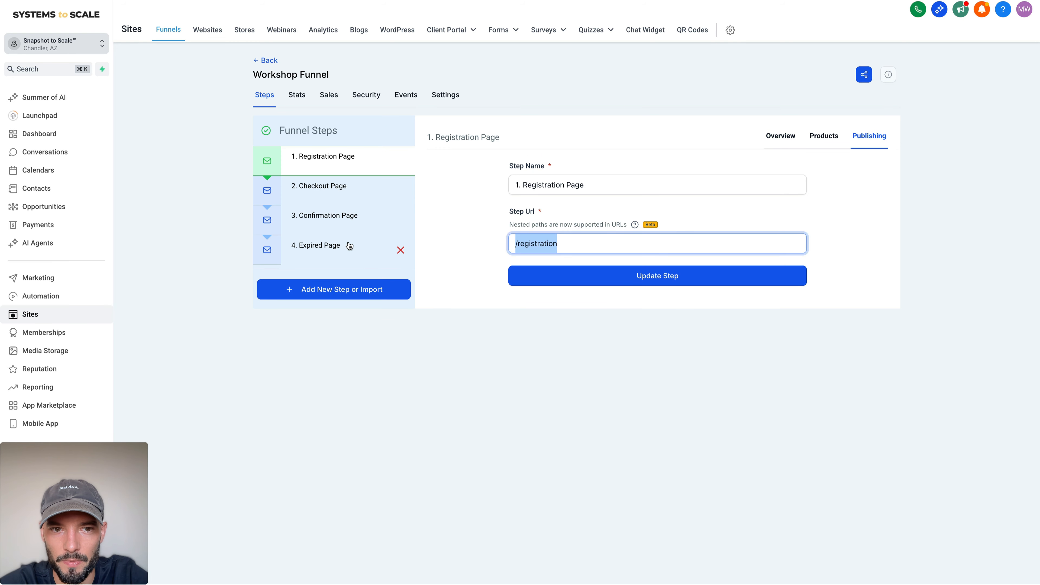
{"action": "left_click", "coordinate": [346, 258]}
{"action": "left_click", "coordinate": [869, 136]}
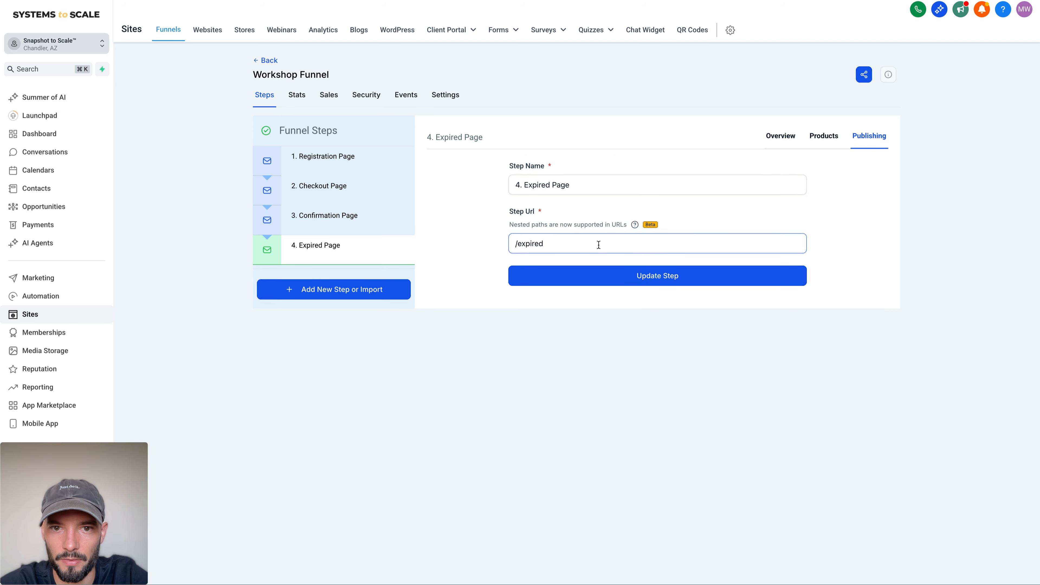
{"action": "left_click_drag", "start_coordinate": [598, 244], "coordinate": [503, 249]}
{"action": "left_click", "coordinate": [500, 247]}
Step: Preview the Registration Page to examine its workshop countdown and registration form, and close the preview
{"action": "left_click", "coordinate": [335, 156]}
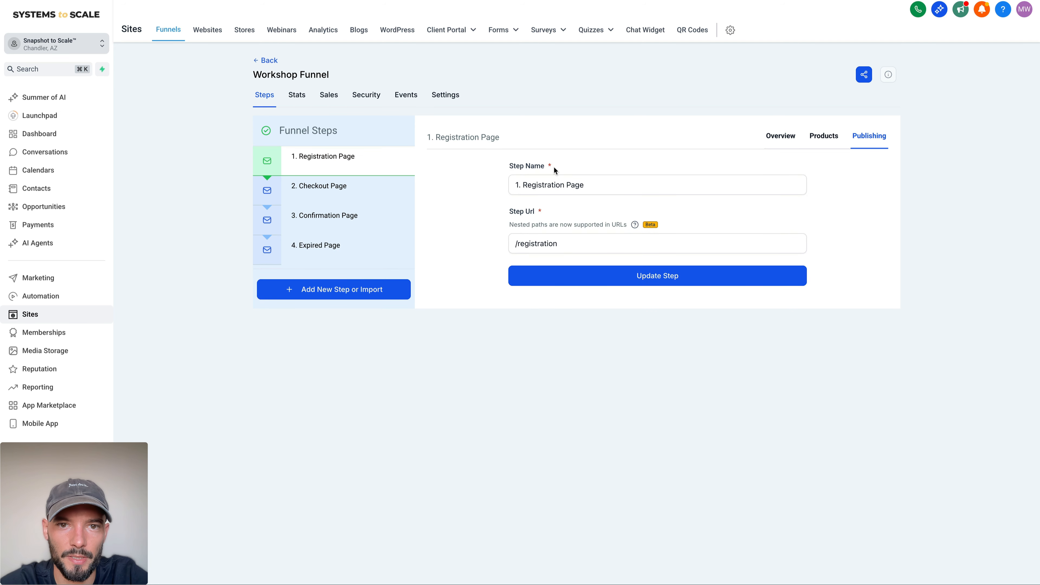
{"action": "left_click", "coordinate": [526, 333]}
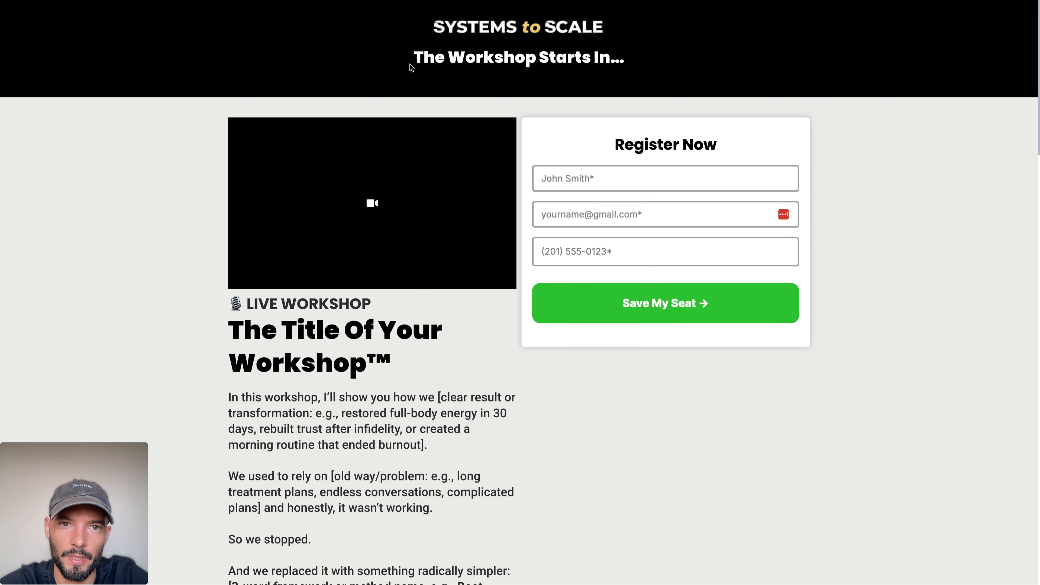
{"action": "left_click_drag", "start_coordinate": [411, 65], "coordinate": [669, 84]}
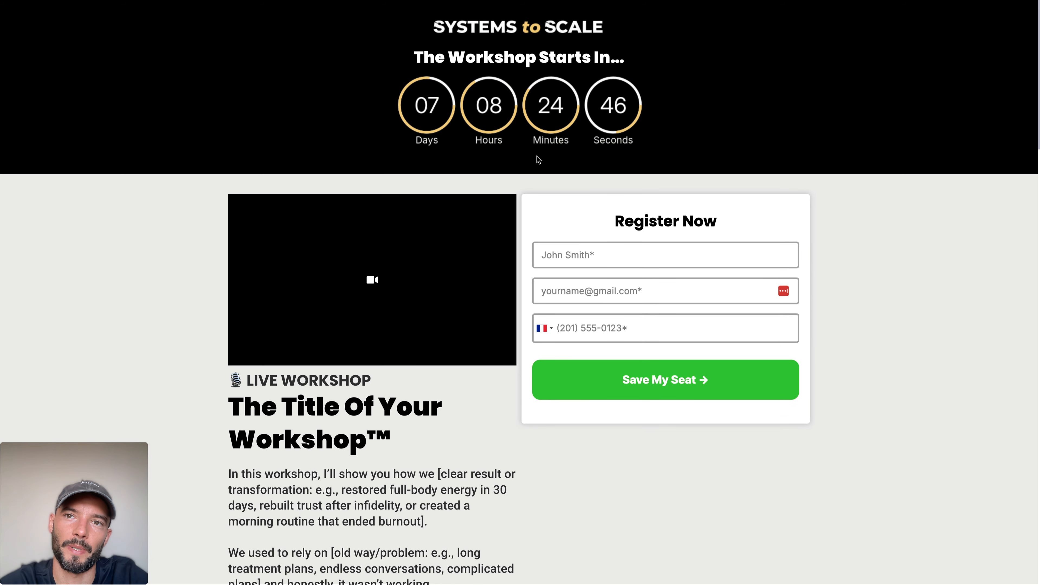
{"action": "left_click_drag", "start_coordinate": [613, 217], "coordinate": [852, 548]}
{"action": "left_click", "coordinate": [852, 548]}
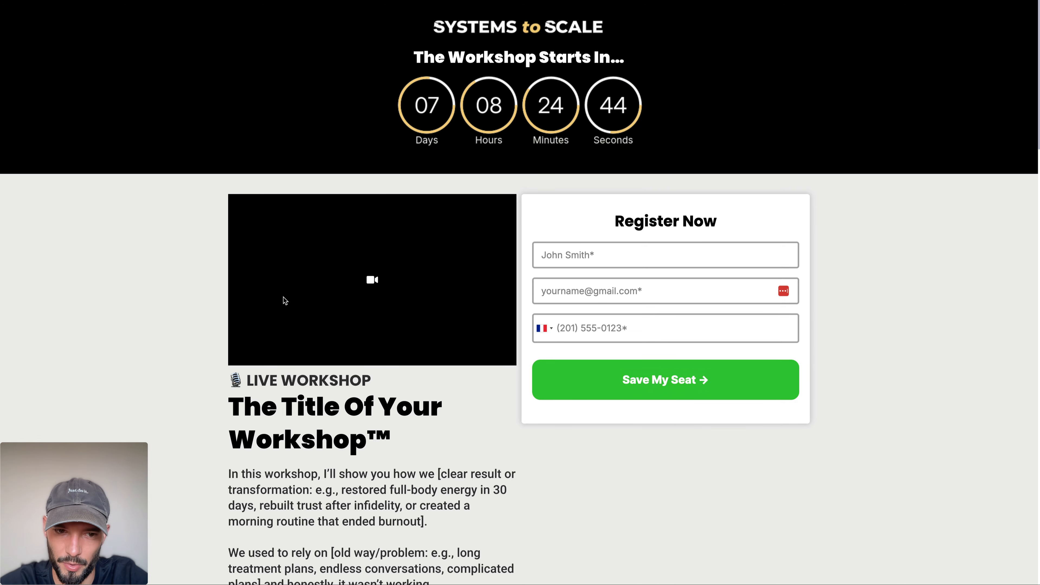
{"action": "scroll", "coordinate": [286, 300], "scroll_direction": "down", "scroll_amount": 20}
{"action": "scroll", "coordinate": [264, 245], "scroll_direction": "up", "scroll_amount": 20}
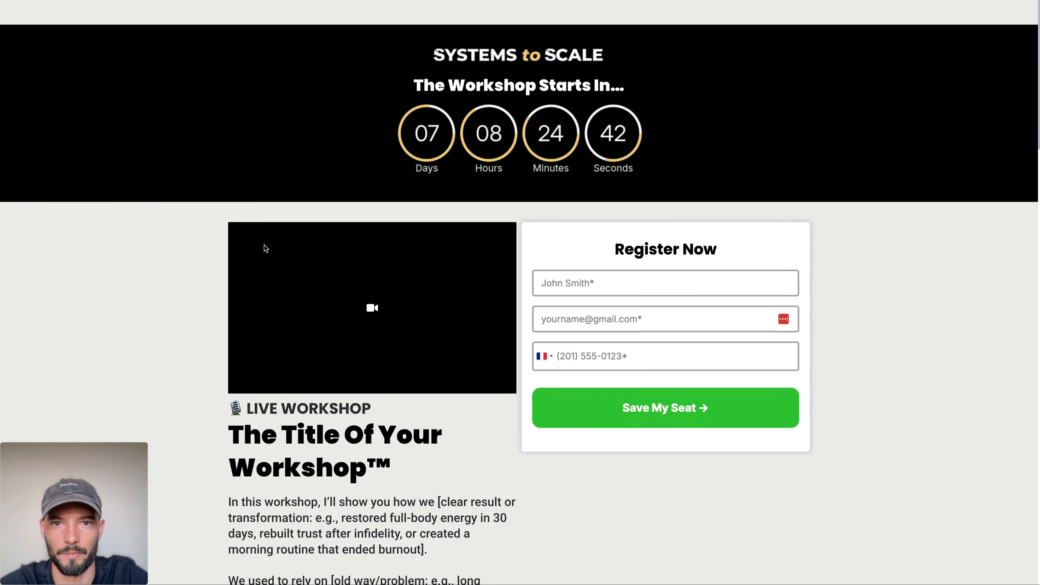
{"action": "key", "text": "ctrl+w"}
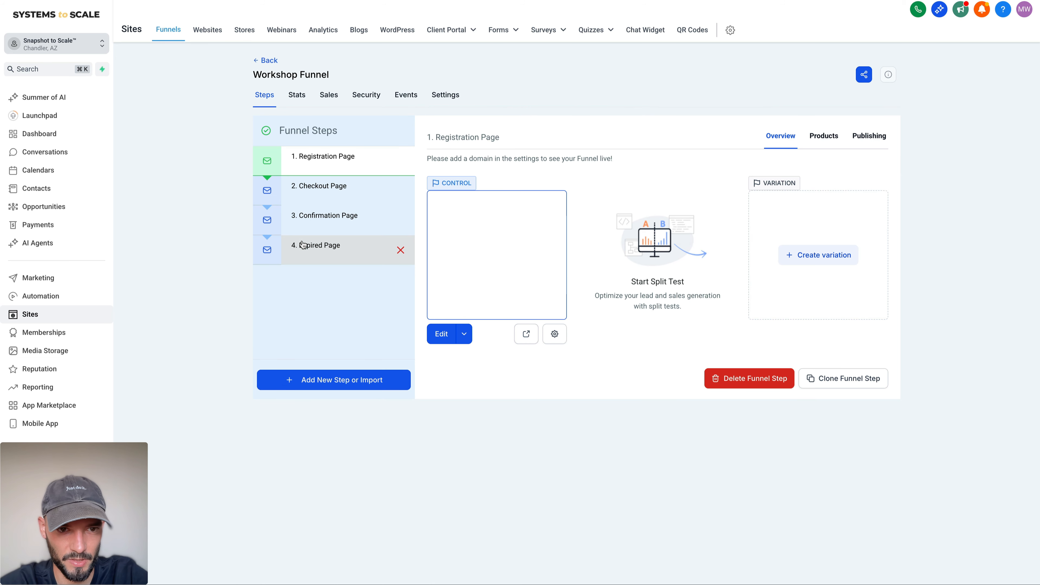
Step: Preview the Expired Page and examine its missed-workshop headline and limited-time replay message
{"action": "left_click", "coordinate": [315, 245]}
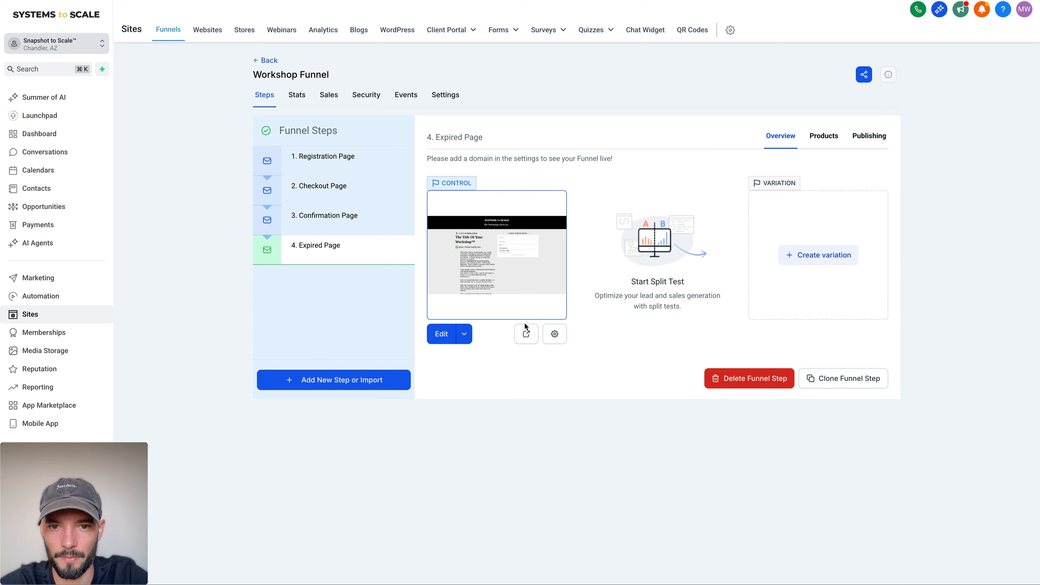
{"action": "left_click", "coordinate": [527, 333]}
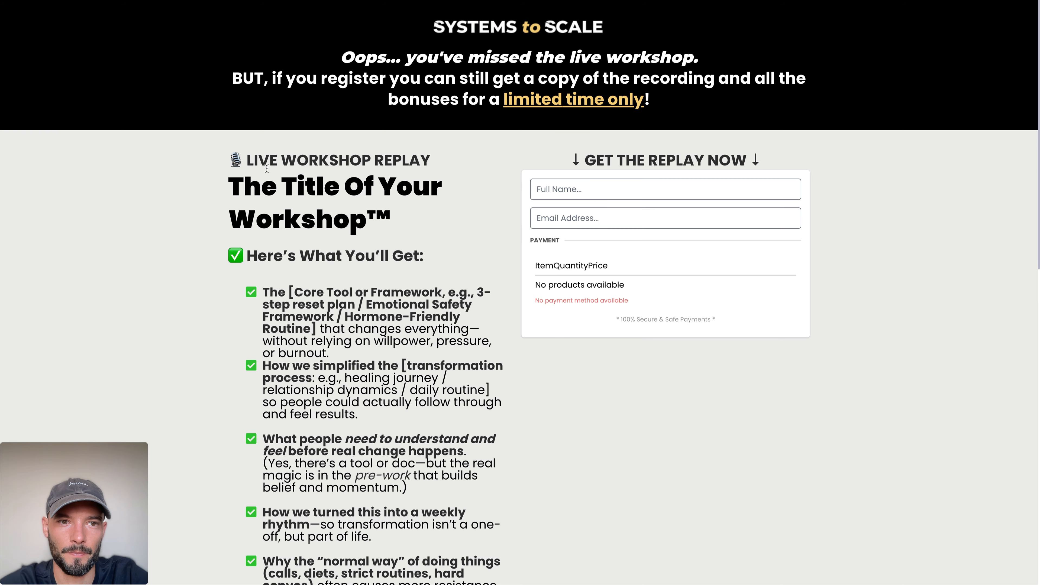
{"action": "left_click_drag", "start_coordinate": [387, 35], "coordinate": [819, 111]}
{"action": "left_click", "coordinate": [821, 115]}
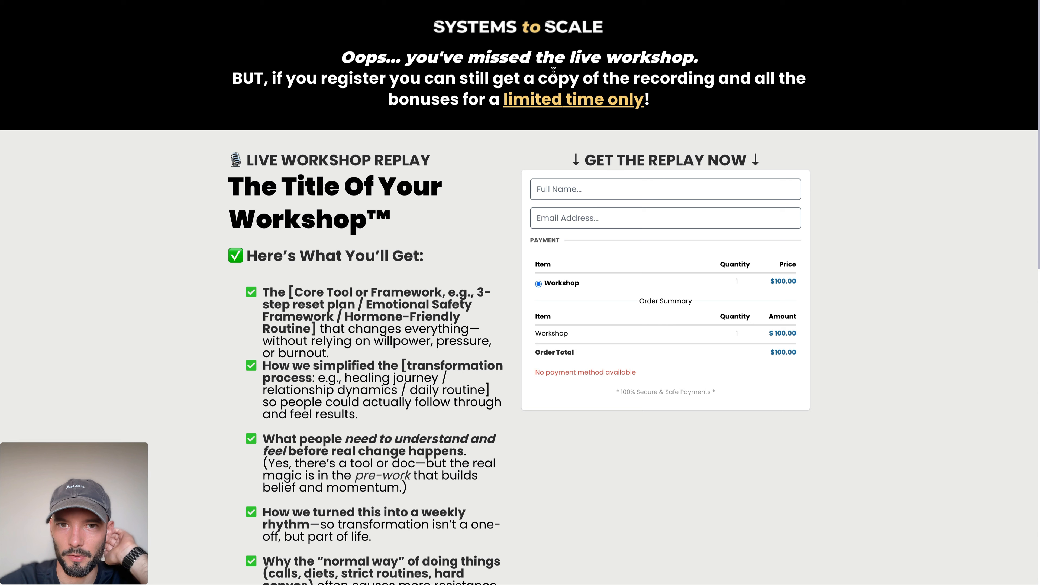
{"action": "triple_click", "coordinate": [526, 62]}
{"action": "left_click", "coordinate": [347, 111]}
{"action": "triple_click", "coordinate": [379, 95]}
{"action": "left_click", "coordinate": [329, 101]}
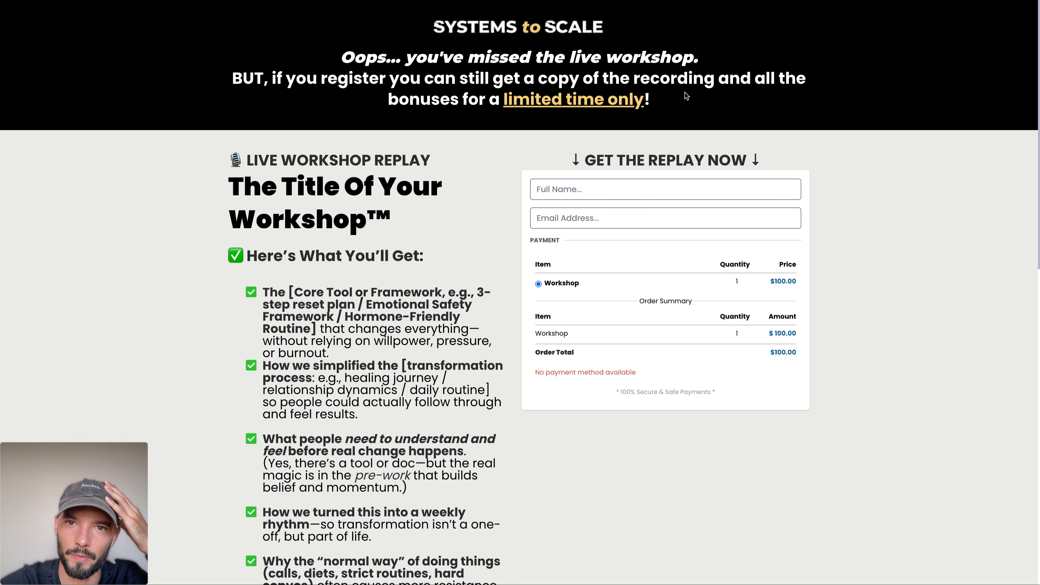
{"action": "triple_click", "coordinate": [791, 155]}
{"action": "left_click", "coordinate": [790, 155]}
Step: Review the Expired Page's offer details, bonuses and replay order form, and close the preview
{"action": "scroll", "coordinate": [617, 255], "scroll_direction": "down", "scroll_amount": 8}
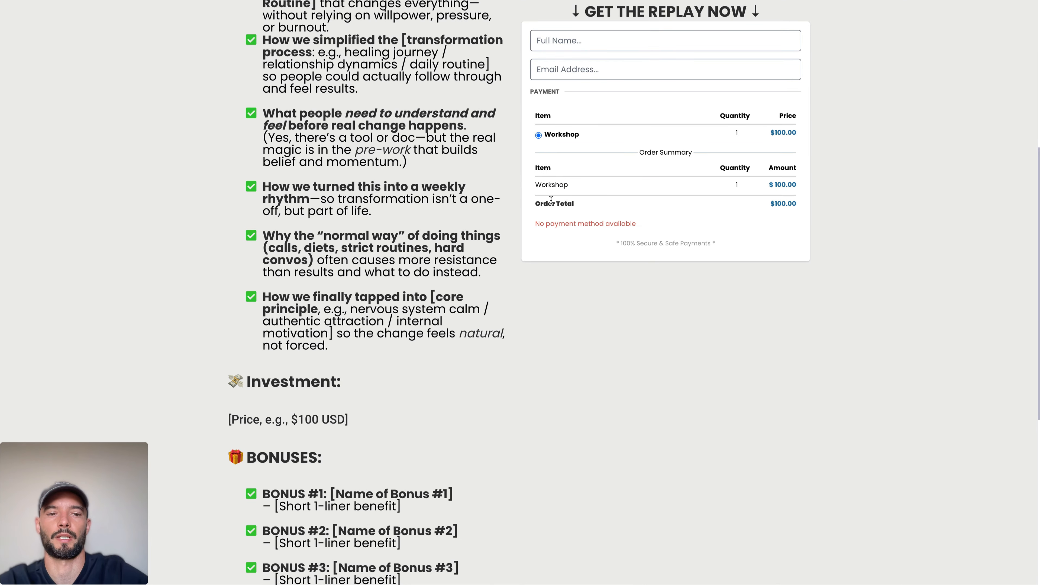
{"action": "scroll", "coordinate": [473, 262], "scroll_direction": "down", "scroll_amount": 8}
{"action": "scroll", "coordinate": [473, 262], "scroll_direction": "up", "scroll_amount": 15}
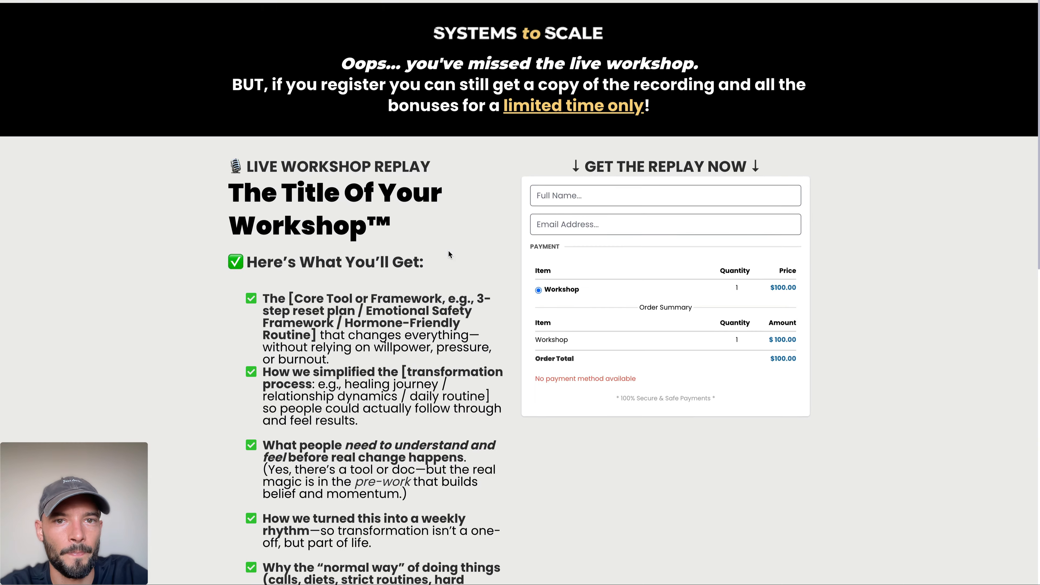
{"action": "key", "text": "super+w"}
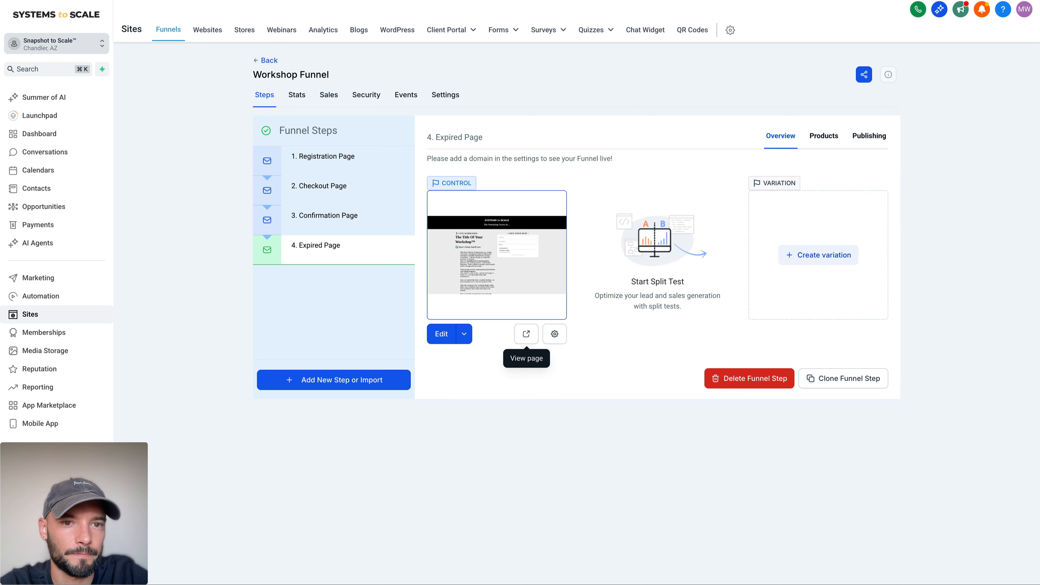
{"action": "left_click", "coordinate": [311, 151]}
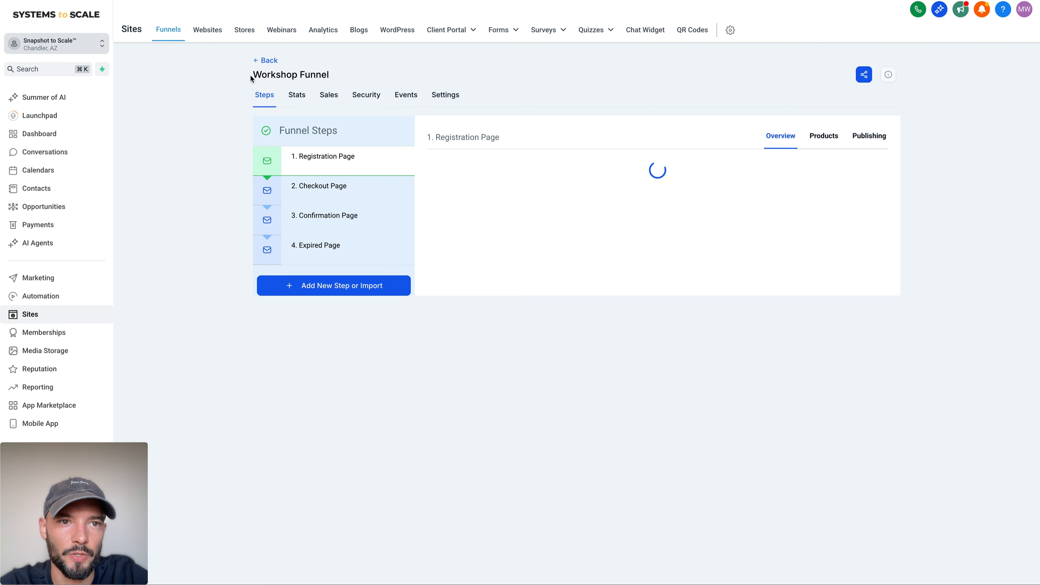
{"action": "left_click_drag", "start_coordinate": [251, 76], "coordinate": [372, 75]}
{"action": "left_click", "coordinate": [372, 75]}
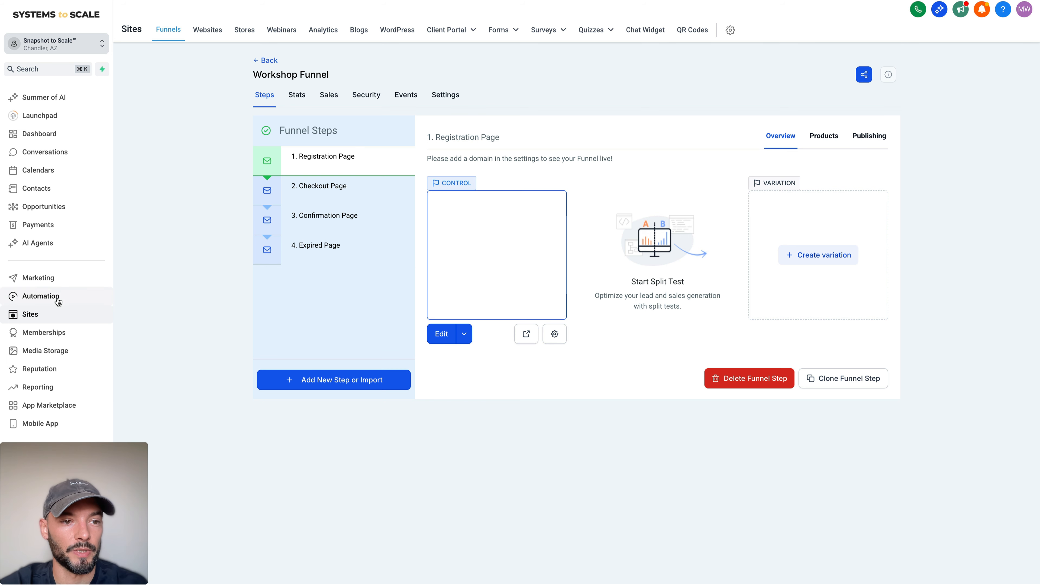
Step: Create an automation workflow folder named "5. Workshop" at the top level of the workflow list
{"action": "left_click", "coordinate": [43, 296]}
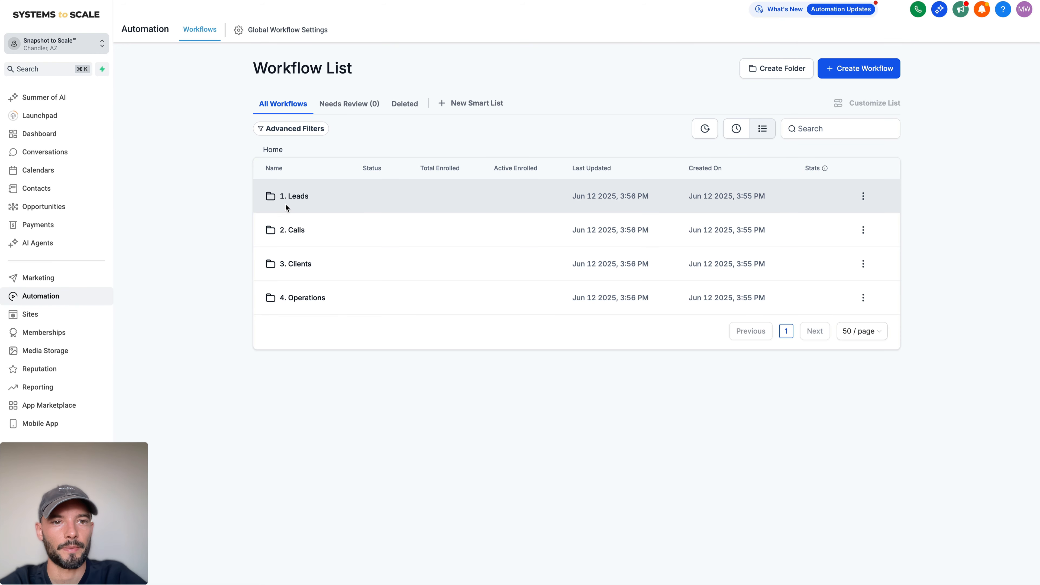
{"action": "left_click", "coordinate": [300, 197]}
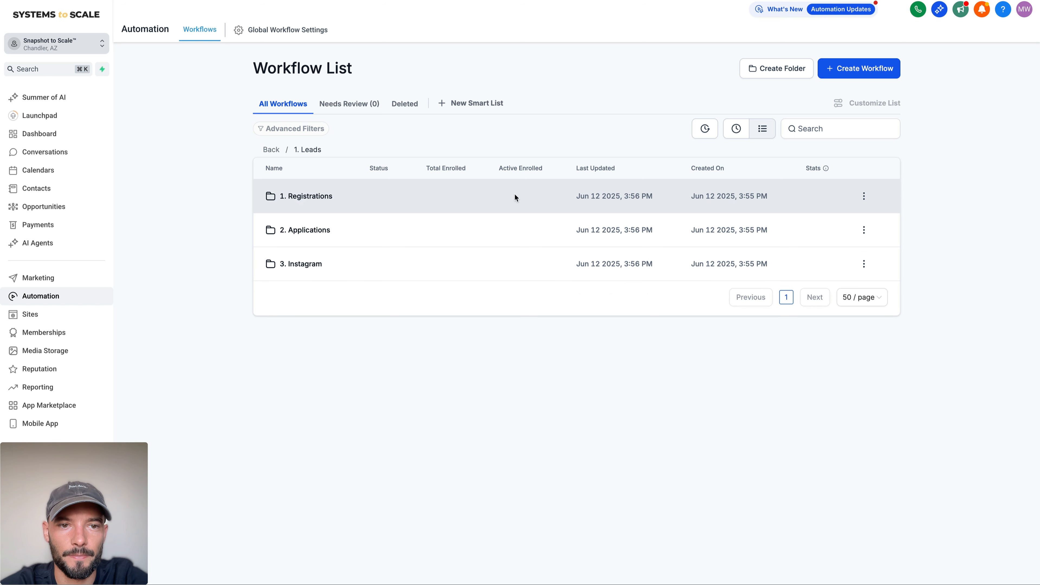
{"action": "left_click", "coordinate": [868, 72]}
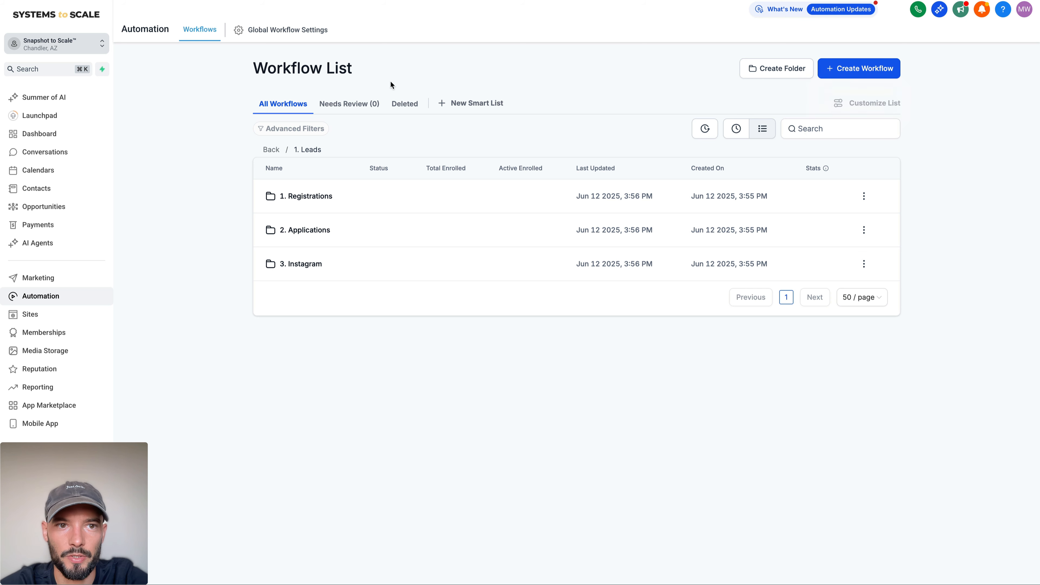
{"action": "left_click", "coordinate": [271, 149]}
{"action": "left_click", "coordinate": [794, 71]}
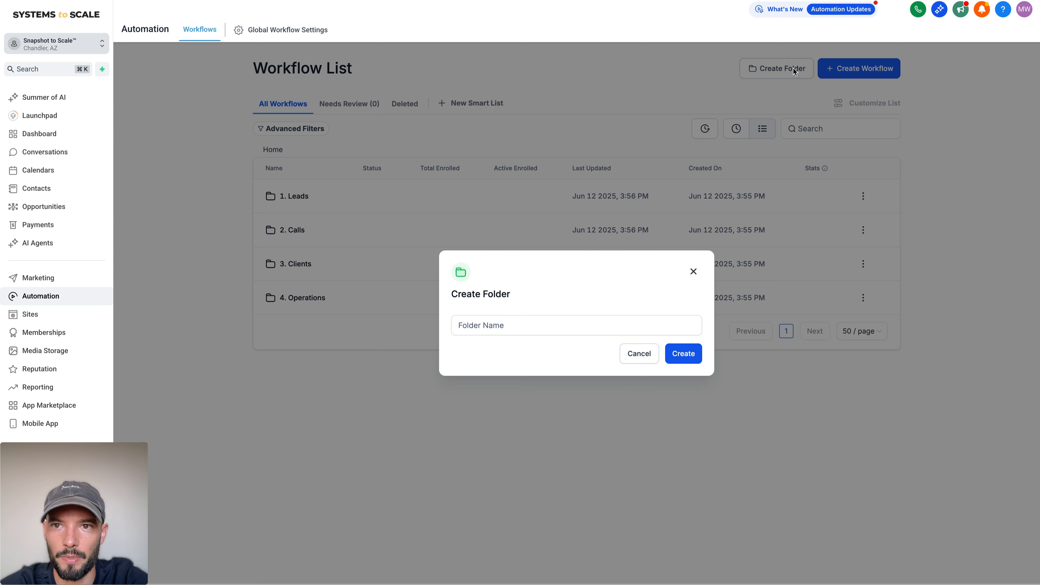
{"action": "left_click", "coordinate": [475, 322]}
{"action": "type", "text": "5. Workshop"}
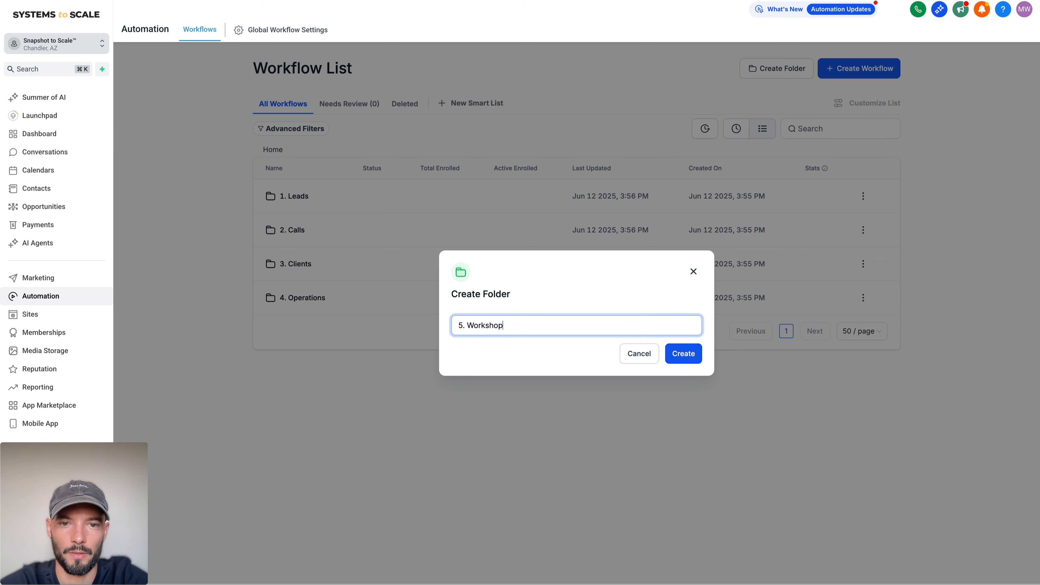
{"action": "left_click", "coordinate": [667, 347]}
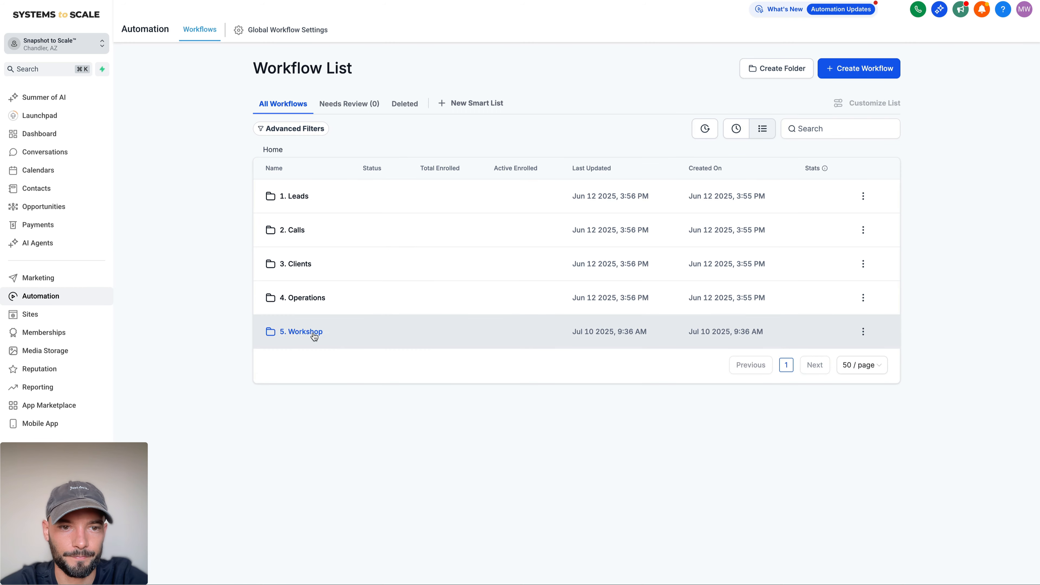
Step: Browse the workflow recipe templates available for the 5. Workshop folder, and return to the workflow list
{"action": "left_click", "coordinate": [860, 68]}
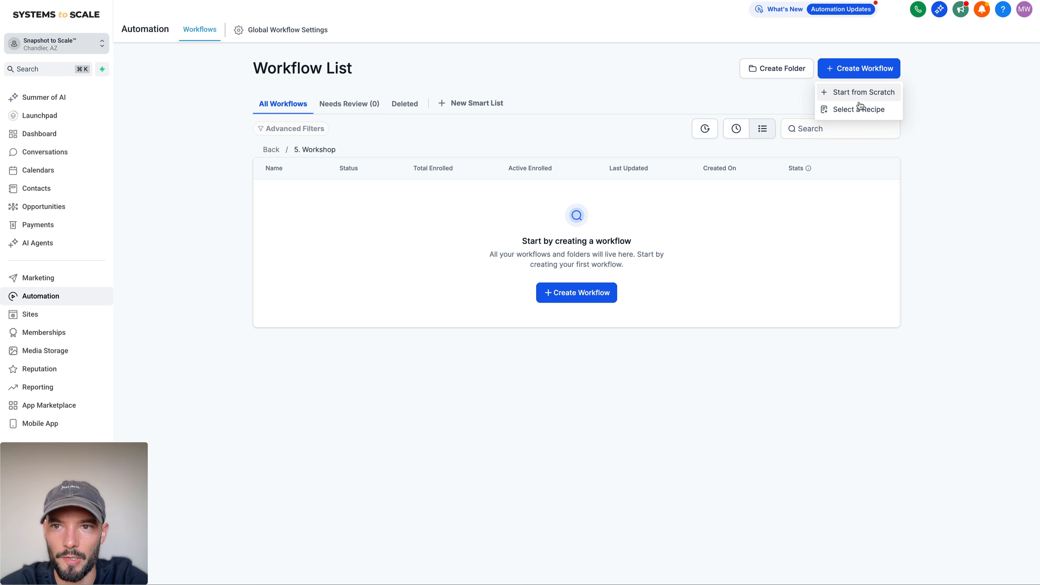
{"action": "left_click", "coordinate": [854, 110]}
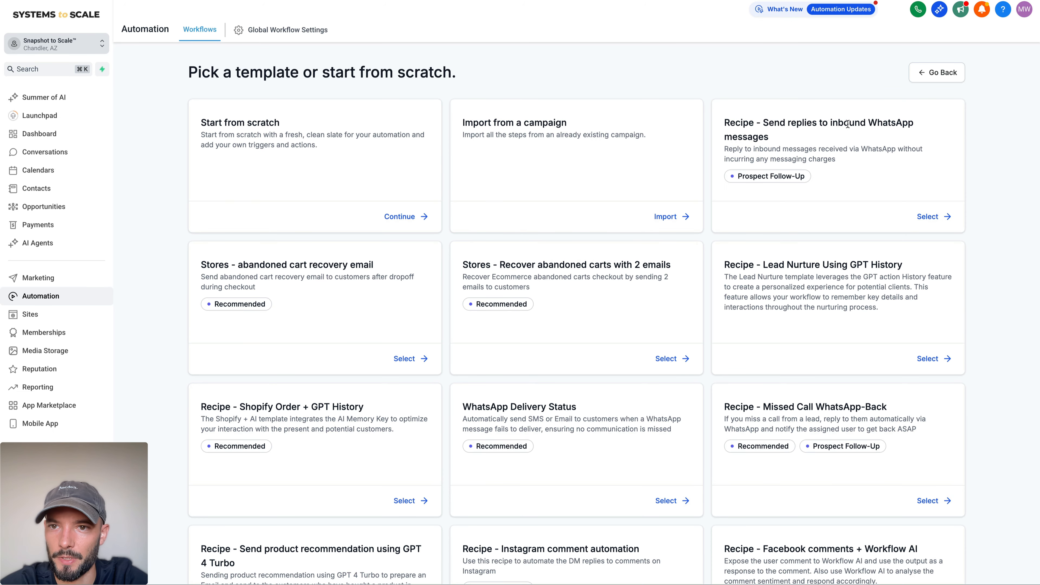
{"action": "triple_click", "coordinate": [830, 127]}
{"action": "left_click", "coordinate": [843, 138]}
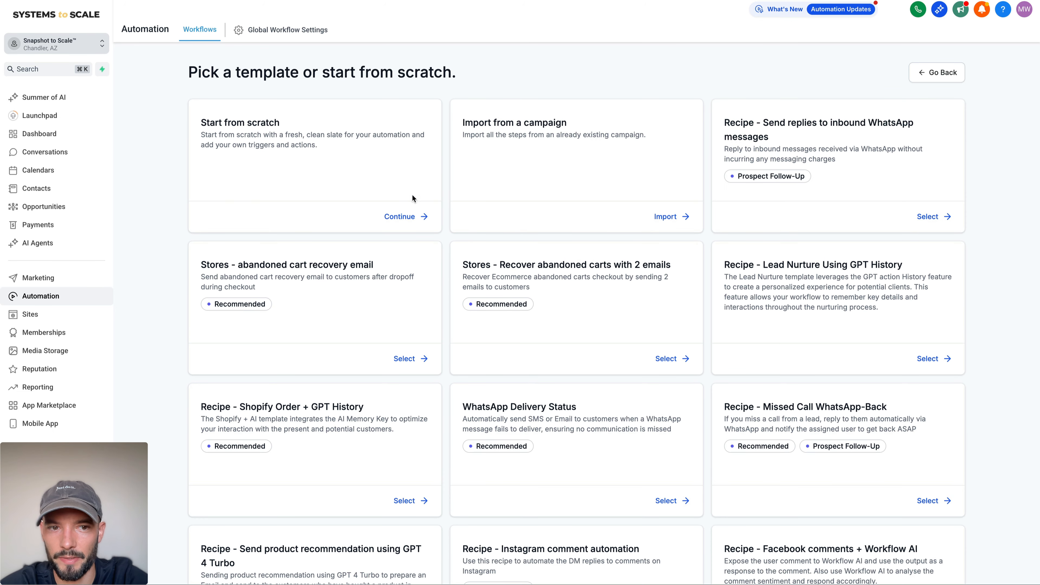
{"action": "scroll", "coordinate": [357, 194], "scroll_direction": "down", "scroll_amount": 7}
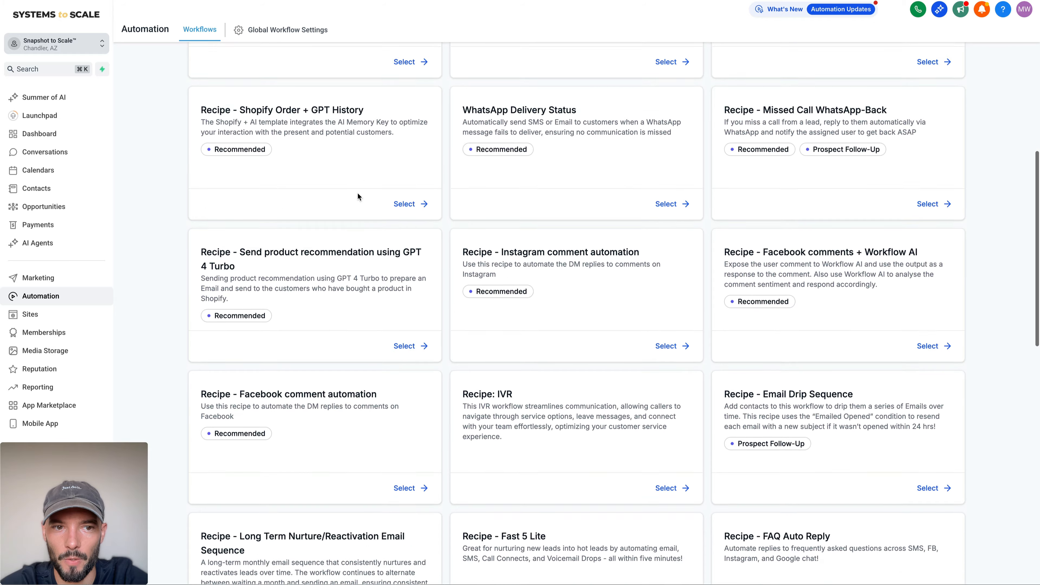
{"action": "scroll", "coordinate": [358, 196], "scroll_direction": "down", "scroll_amount": 15}
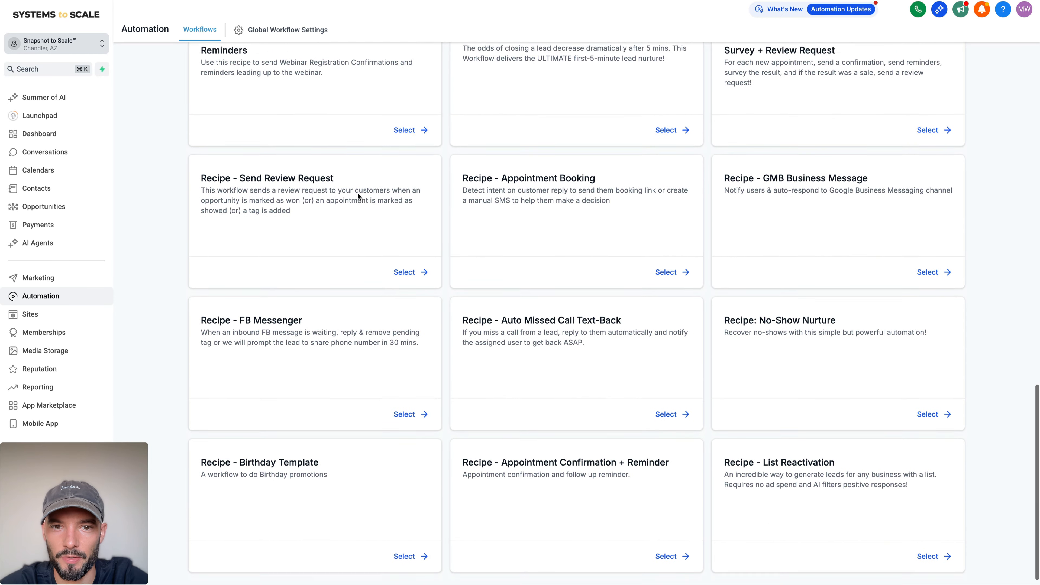
{"action": "scroll", "coordinate": [358, 193], "scroll_direction": "up", "scroll_amount": 20}
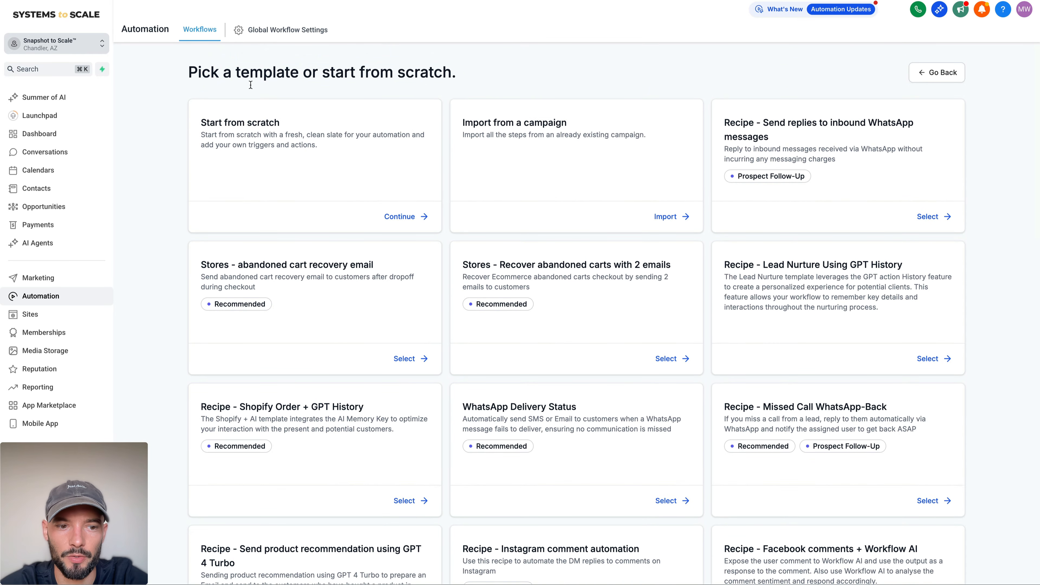
{"action": "left_click", "coordinate": [942, 73]}
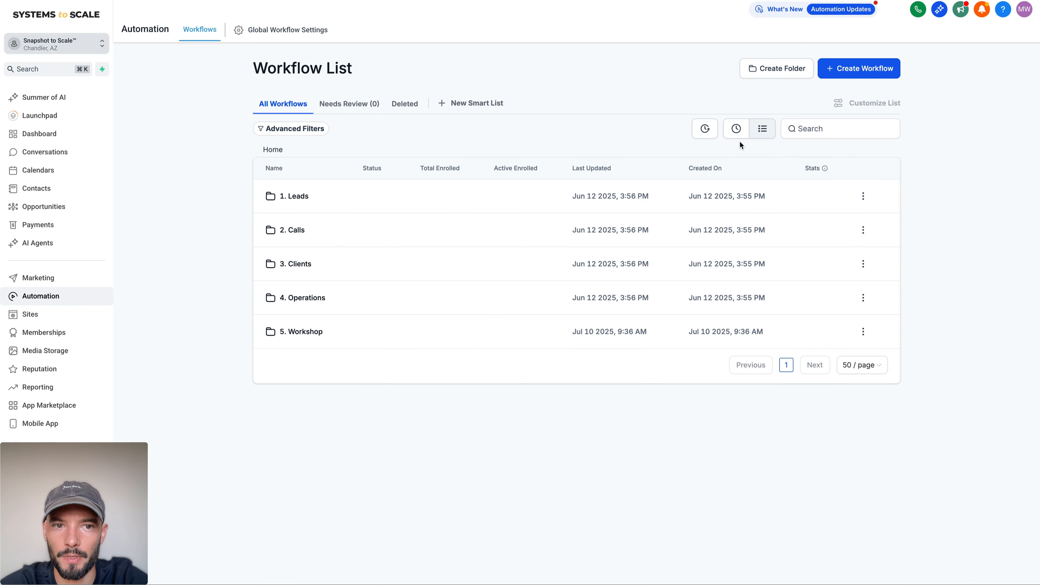
Step: Create a new workflow from scratch inside the 5. Workshop folder
{"action": "left_click", "coordinate": [314, 336]}
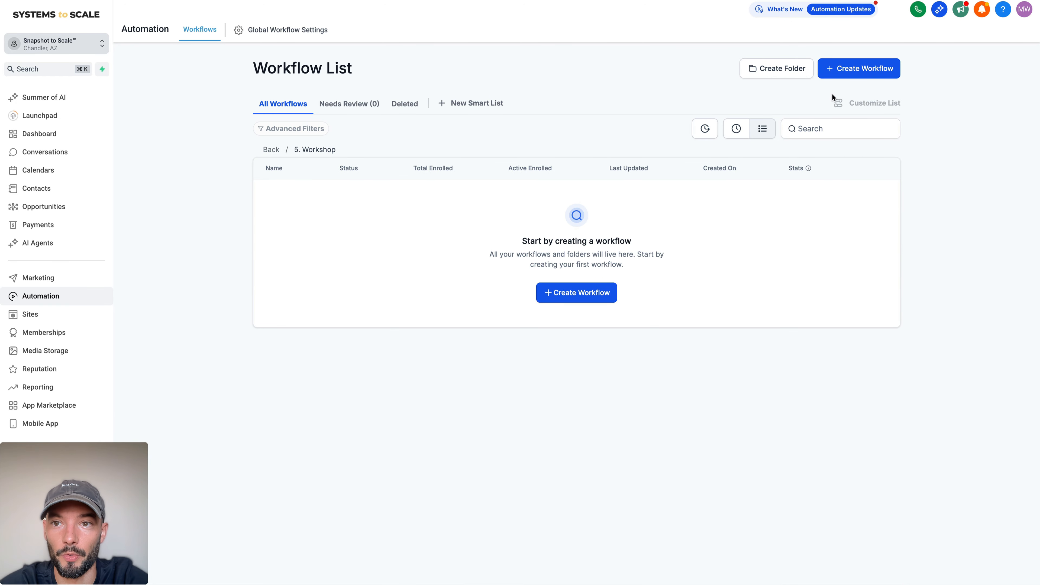
{"action": "left_click", "coordinate": [592, 294]}
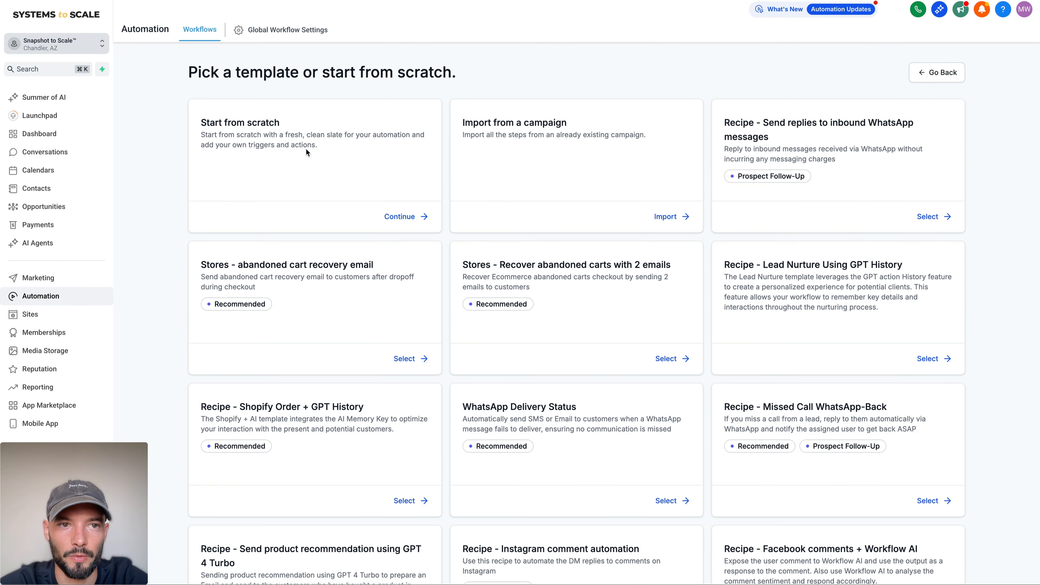
{"action": "left_click", "coordinate": [425, 221]}
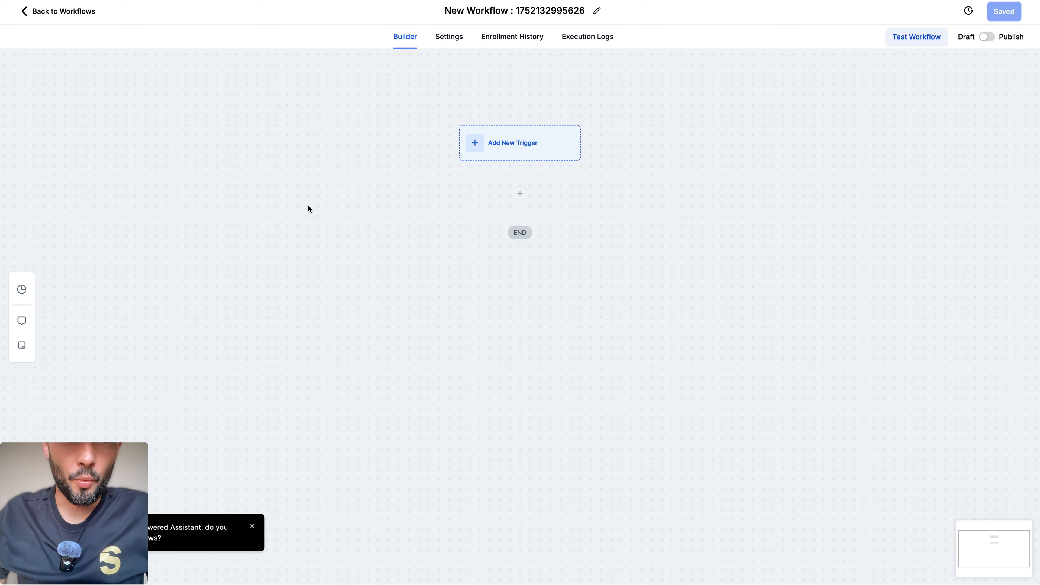
Step: Add a Form Submitted trigger to the workflow, filtered so that the form is Workshop Form
{"action": "left_click", "coordinate": [498, 153]}
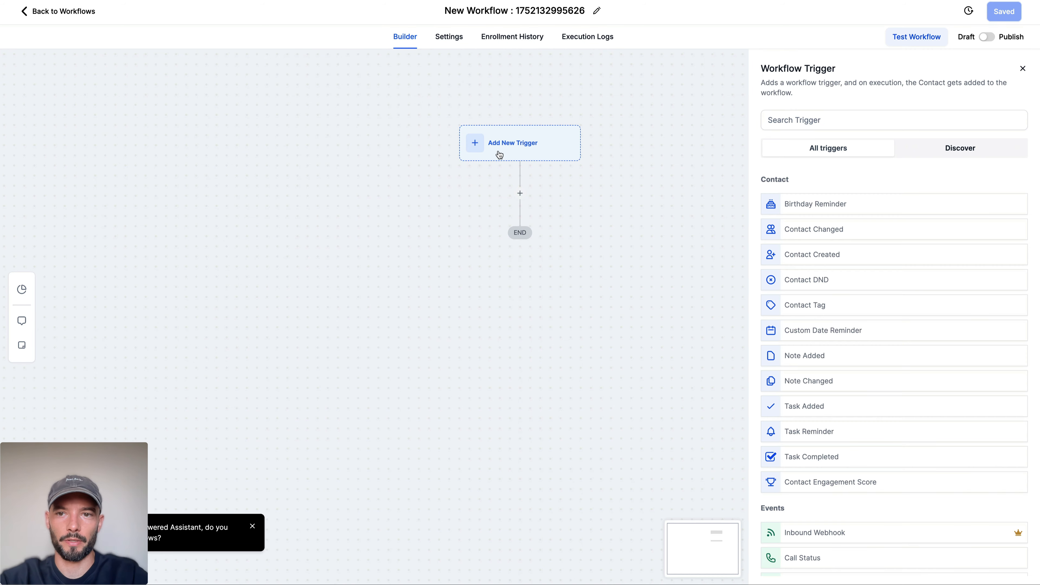
{"action": "left_click", "coordinate": [837, 128]}
{"action": "type", "text": "form"}
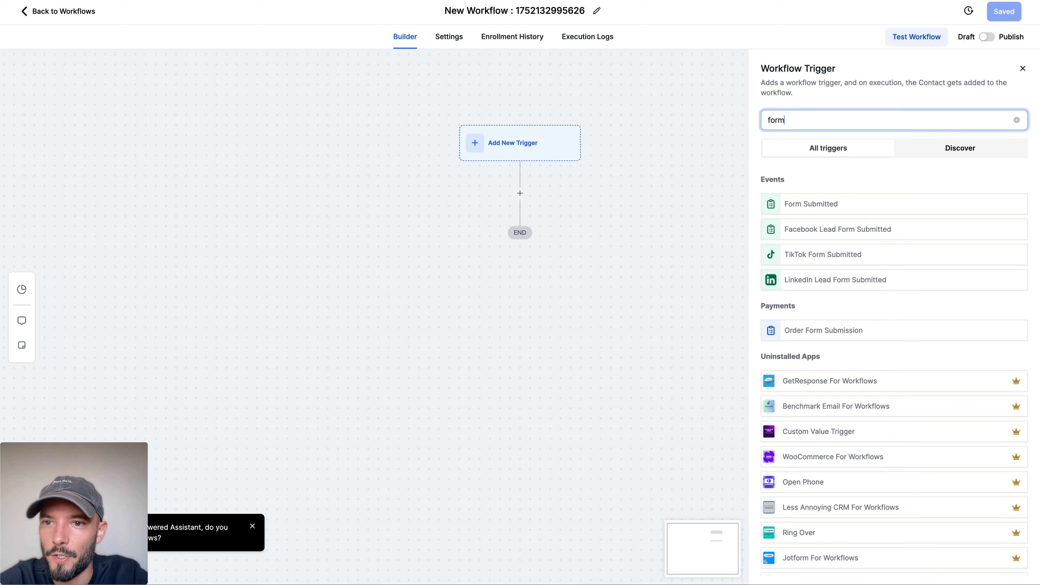
{"action": "left_click", "coordinate": [818, 209]}
{"action": "left_click", "coordinate": [614, 219]}
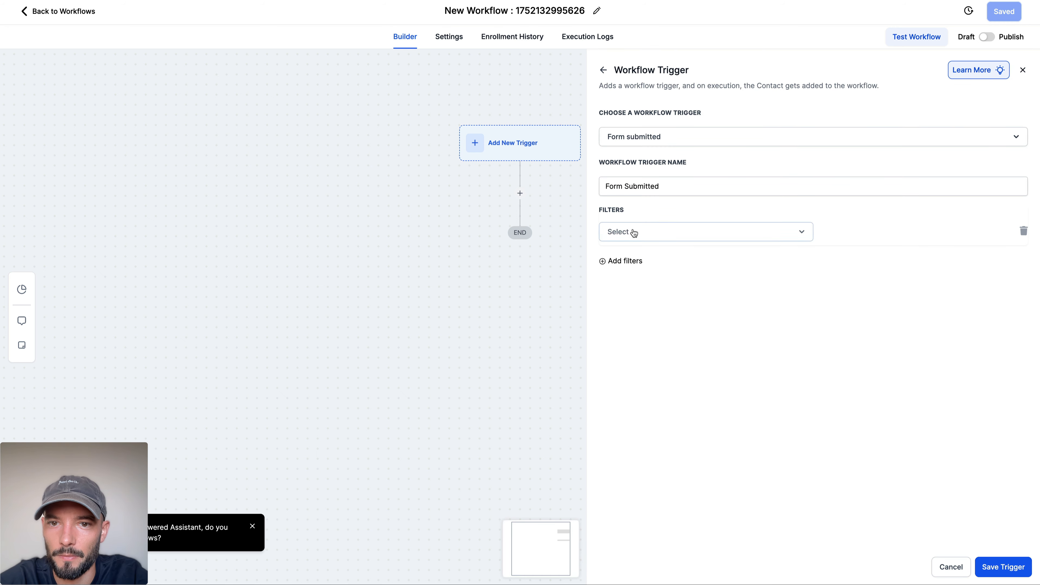
{"action": "left_click", "coordinate": [633, 232]}
{"action": "left_click", "coordinate": [657, 297]}
{"action": "left_click", "coordinate": [849, 234]}
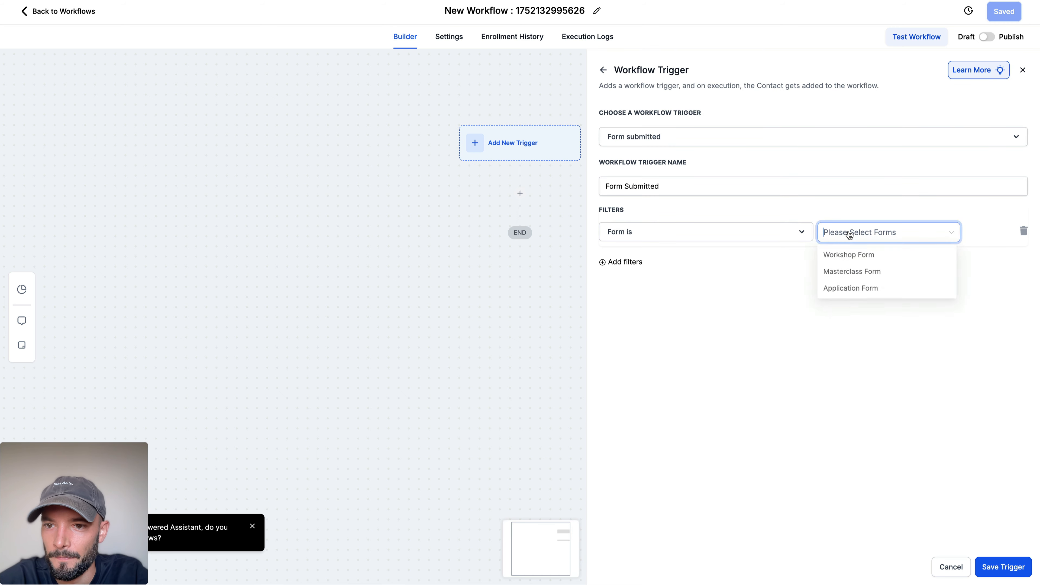
{"action": "left_click", "coordinate": [865, 255]}
{"action": "left_click", "coordinate": [747, 383]}
Step: Name the trigger "Workshop Form Submitted" and save it
{"action": "left_click", "coordinate": [602, 180]}
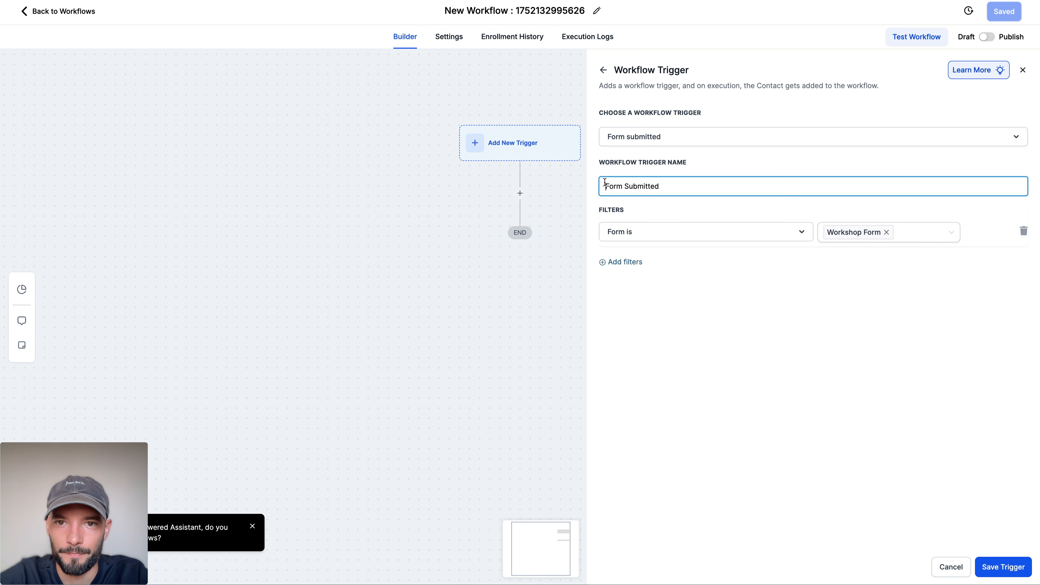
{"action": "type", "text": "Workshop"}
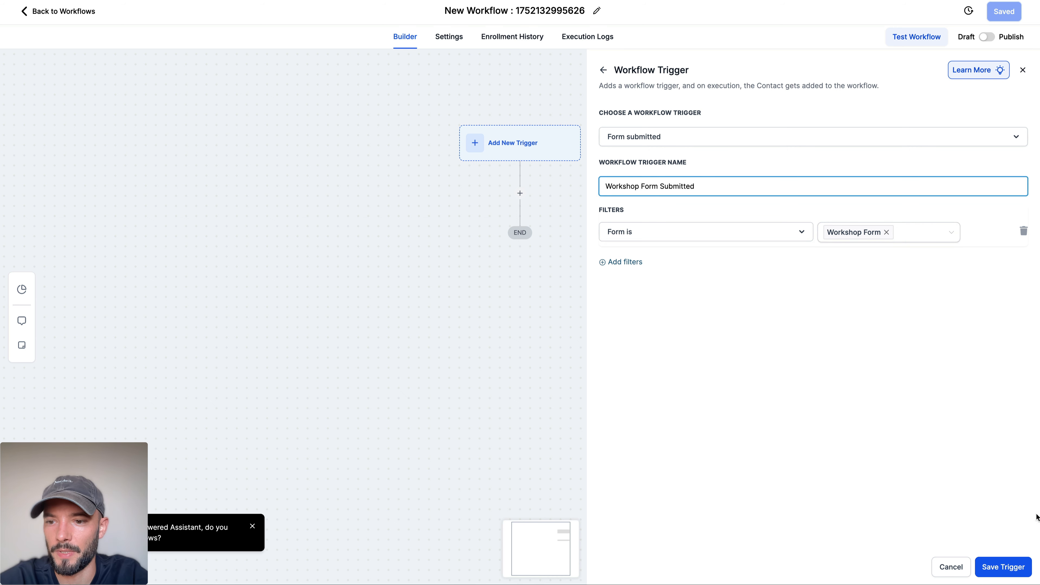
{"action": "left_click", "coordinate": [1003, 567]}
Step: Add an Email action to the workflow after the Workshop Form Submitted trigger
{"action": "left_click", "coordinate": [521, 214]}
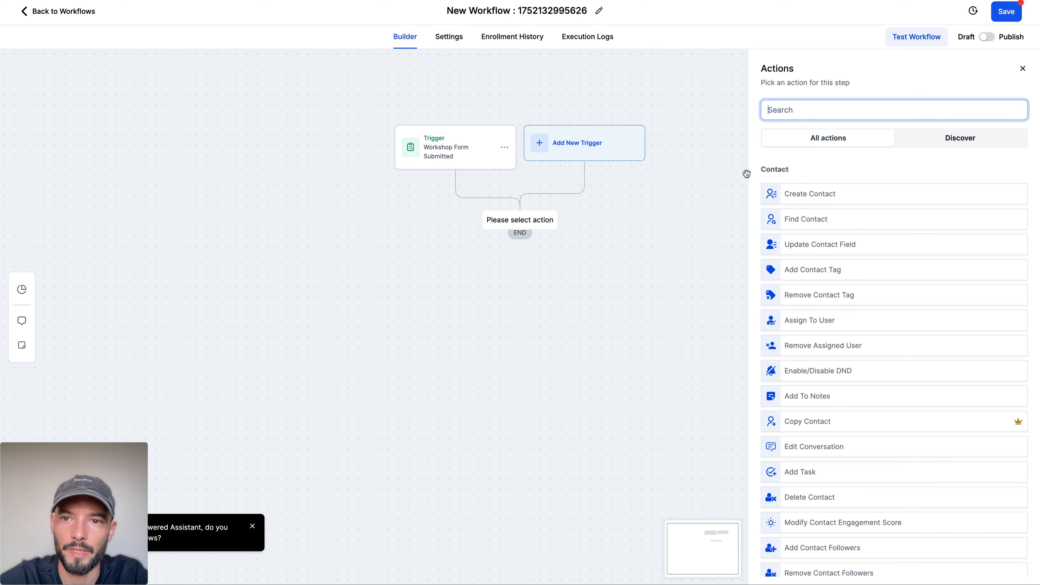
{"action": "type", "text": "email"}
{"action": "left_click", "coordinate": [805, 194]}
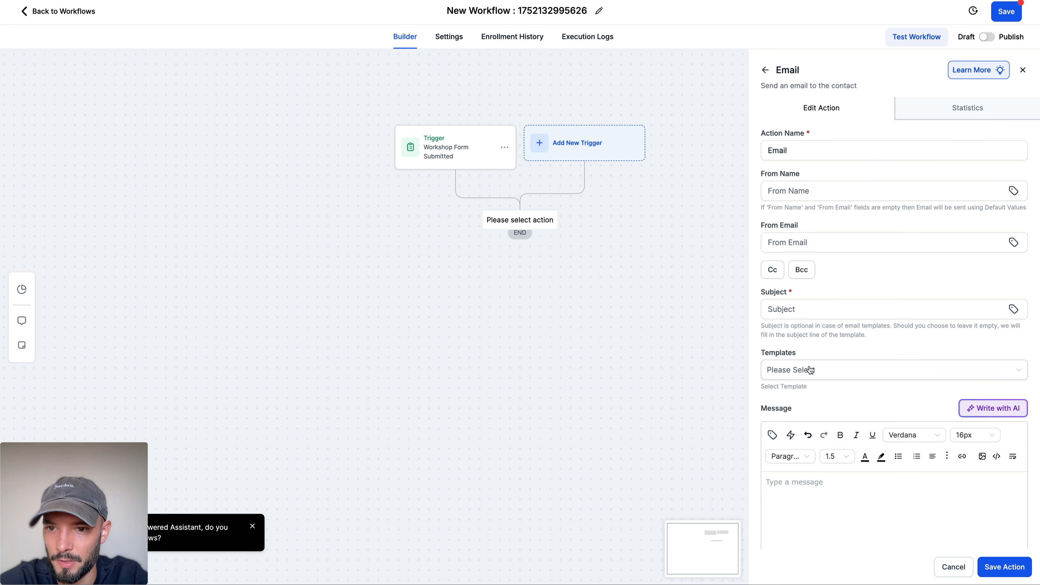
Step: Set the email's subject to "🎙️ LIVE WORKSHOP", starting with a microphone emoji, and go to its message body
{"action": "left_click", "coordinate": [793, 303]}
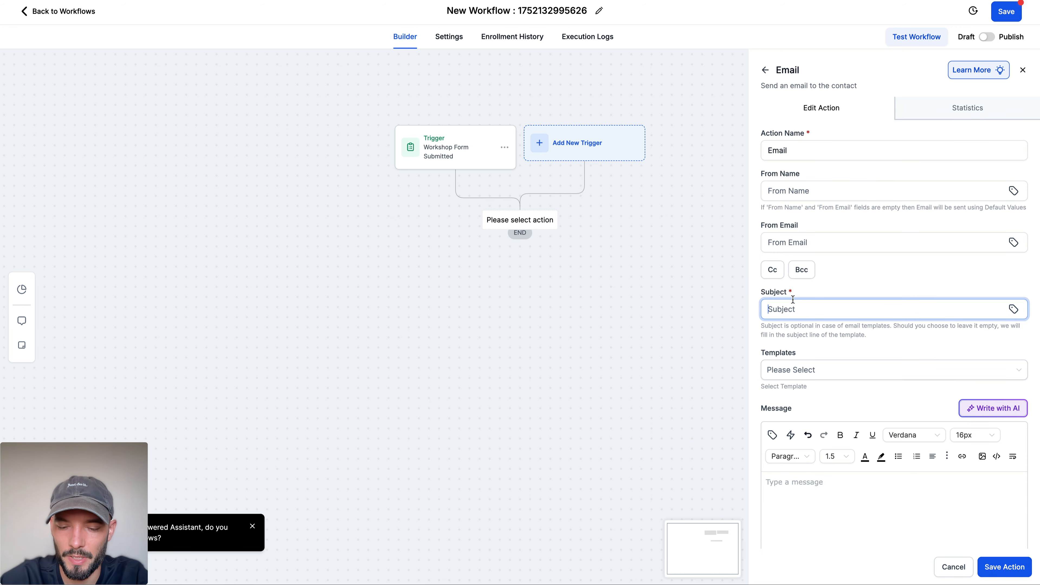
{"action": "key", "text": "ctrl+super+space"}
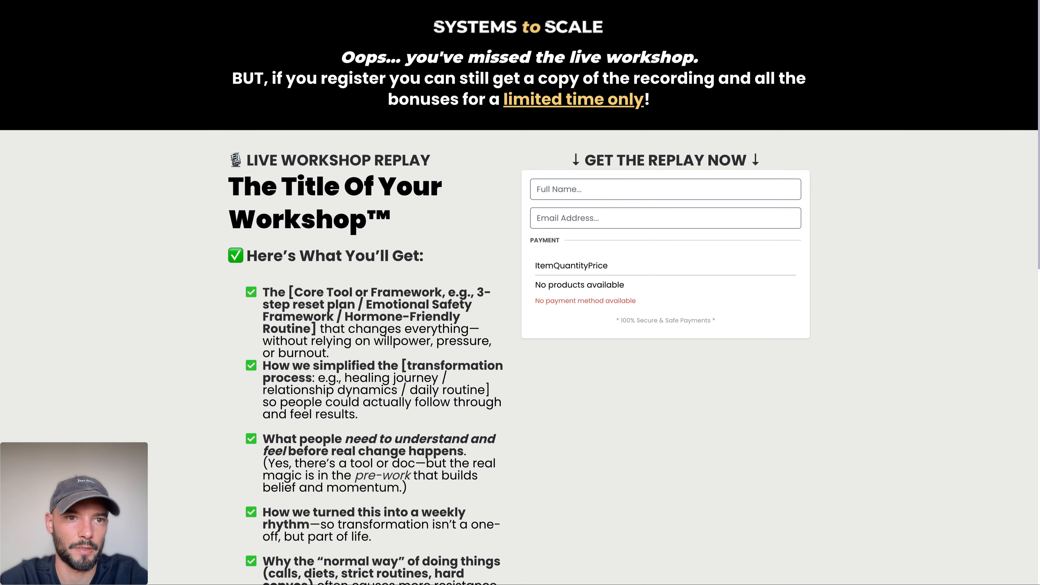
{"action": "left_click_drag", "start_coordinate": [230, 160], "coordinate": [371, 160]}
{"action": "key", "text": "super+c"}
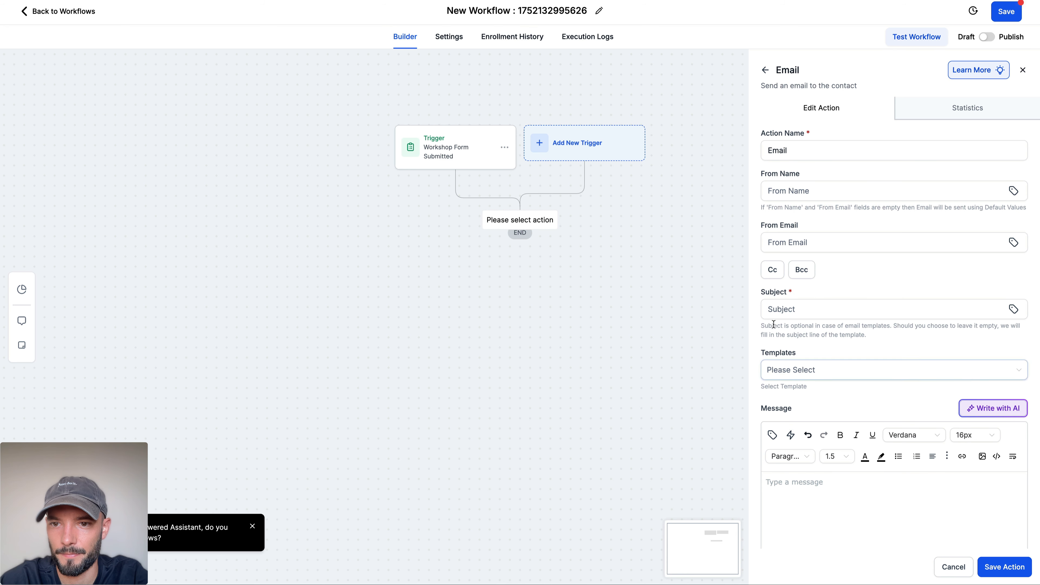
{"action": "left_click", "coordinate": [776, 311]}
{"action": "key", "text": "super+v"}
{"action": "left_click", "coordinate": [796, 502]}
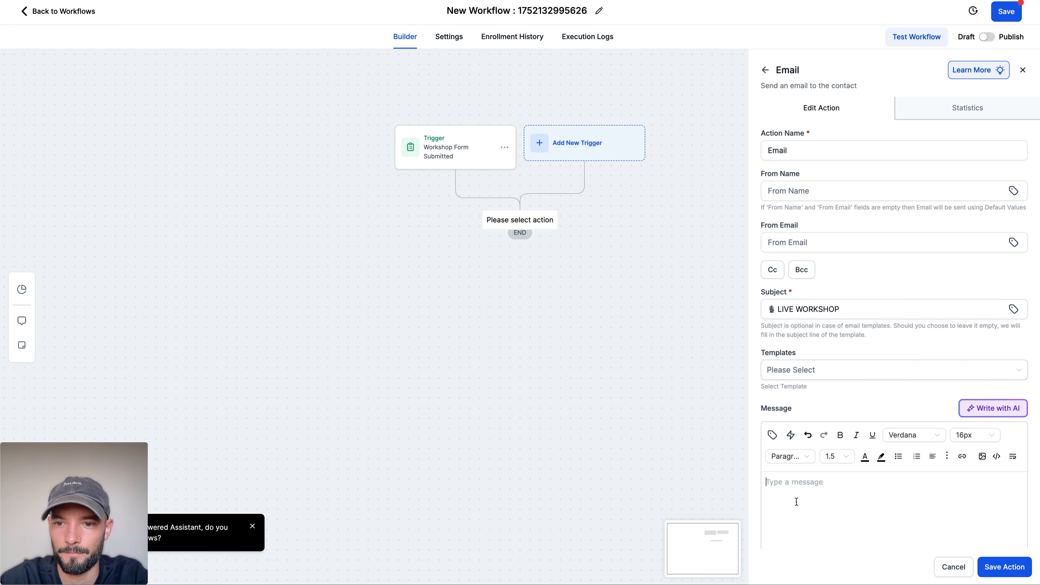
{"action": "scroll", "coordinate": [796, 502], "scroll_direction": "down", "scroll_amount": 3}
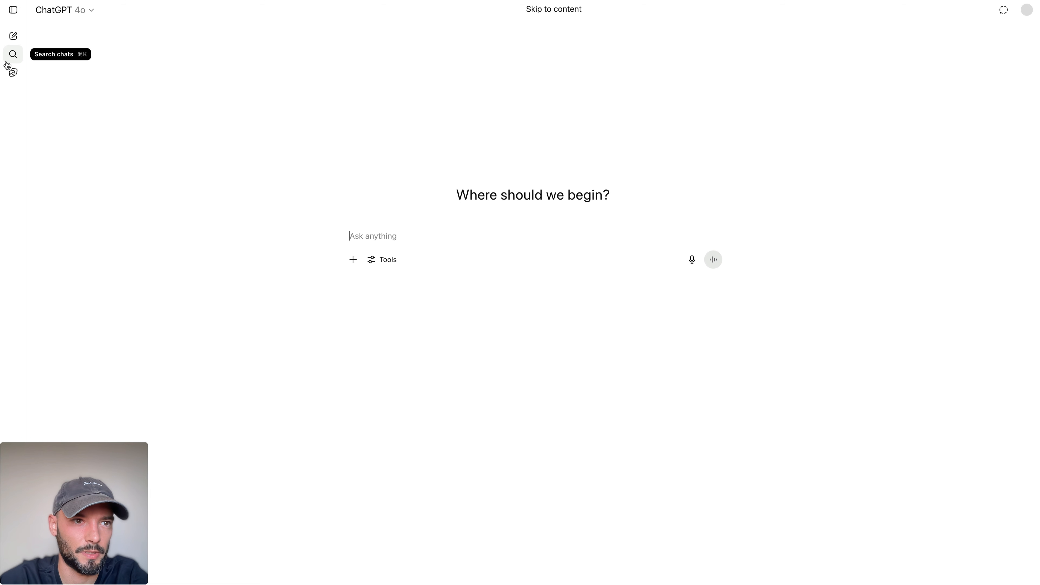
Step: Switch to ChatGPT and open the Workshop Template Creation chat with the chat list collapsed
{"action": "left_click", "coordinate": [13, 10]}
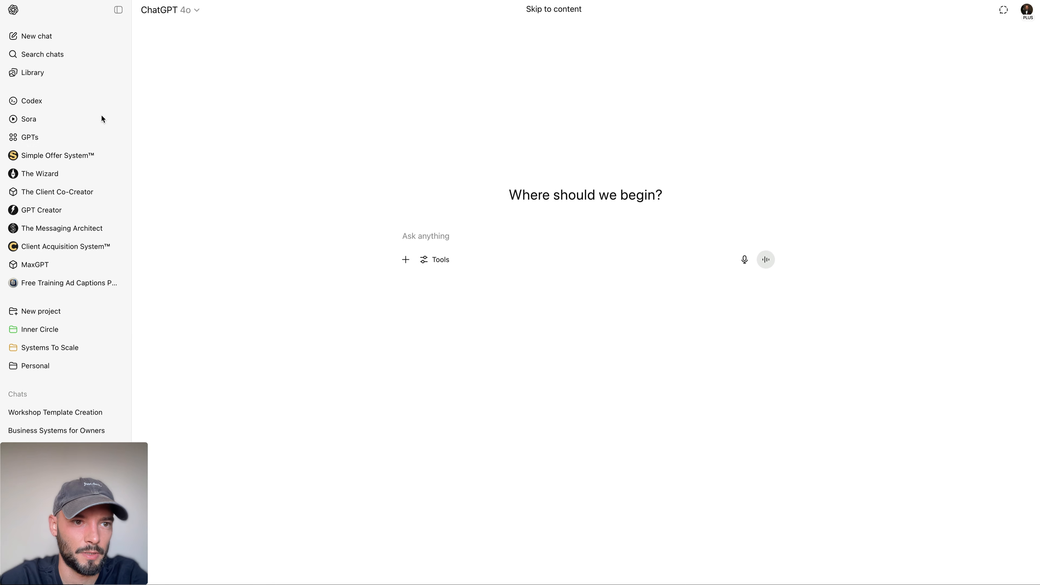
{"action": "left_click", "coordinate": [50, 411]}
{"action": "left_click", "coordinate": [118, 10]}
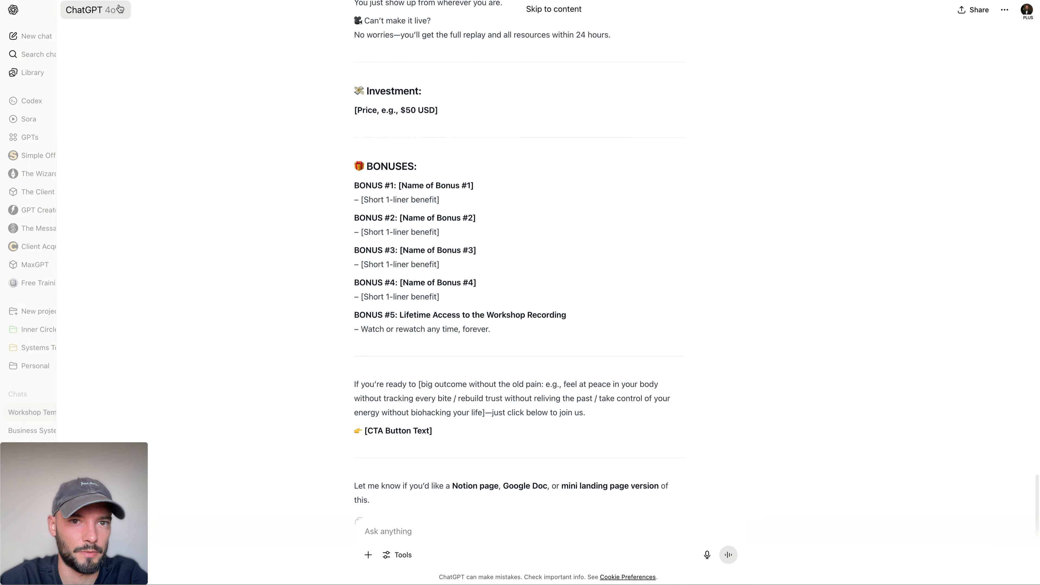
Step: Ask ChatGPT to write an email and SMS sent after someone registers for the workshop, to get them to the checkout page
{"action": "type", "text": "Please "}
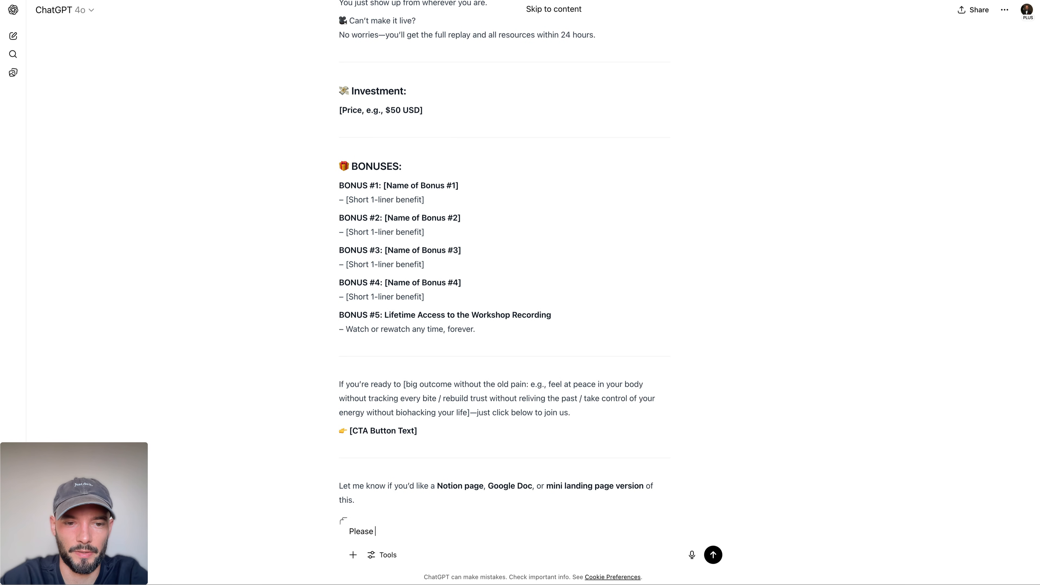
{"action": "type", "text": "write an"}
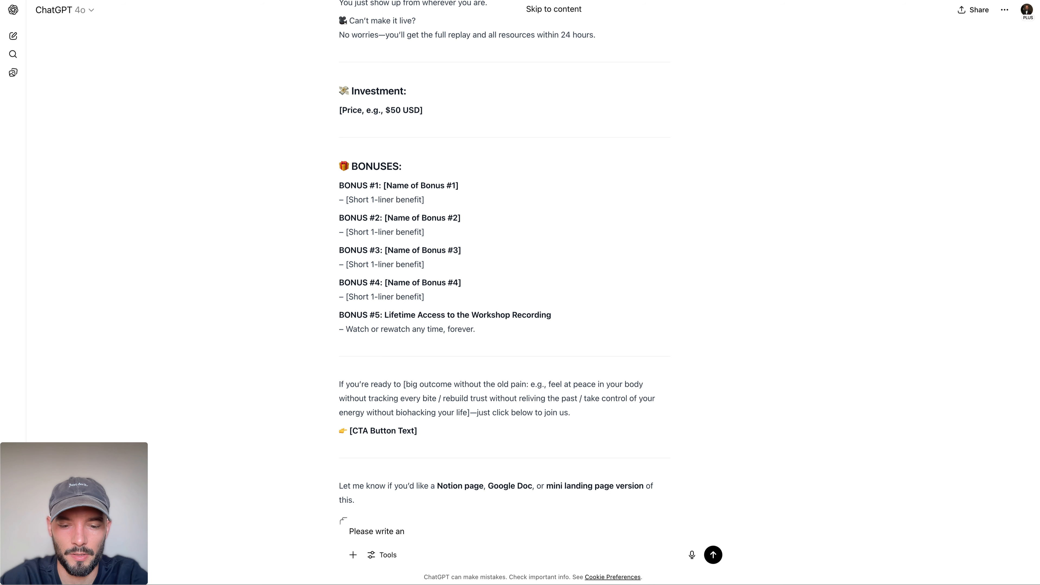
{"action": "type", "text": " email and SMS after someone register for the workshop to get them to the check"}
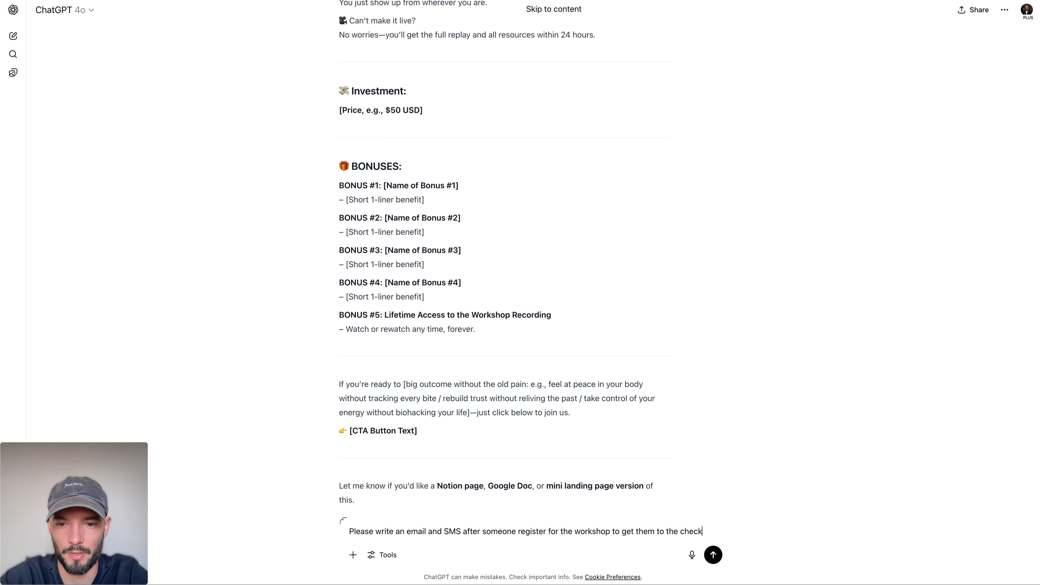
{"action": "type", "text": "page"}
{"action": "key", "text": "Return"}
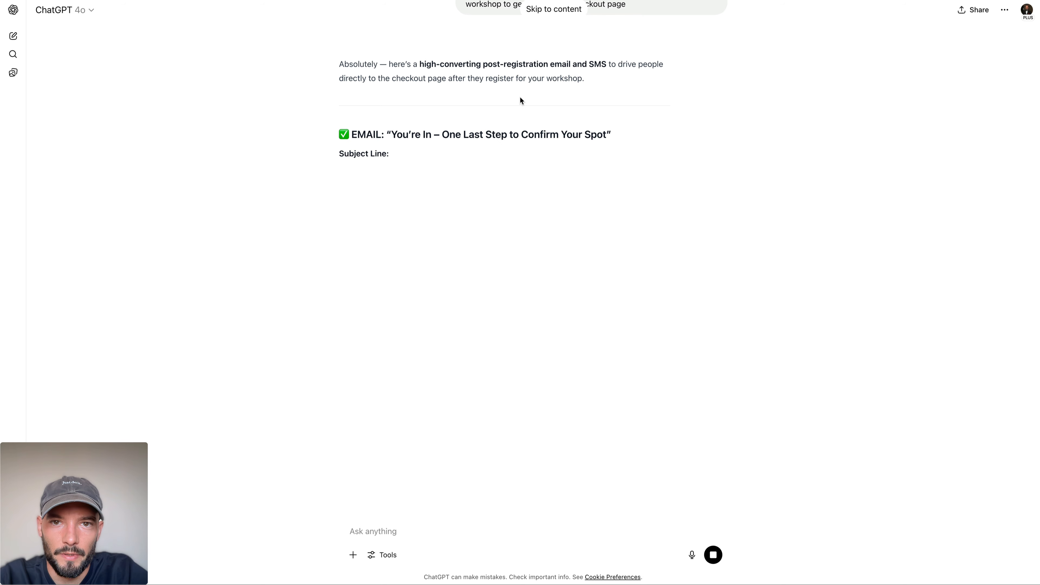
Step: Replace the workflow email's subject with ChatGPT's headline "You're In – One Last Step to Confirm Your Spot"
{"action": "left_click_drag", "start_coordinate": [391, 134], "coordinate": [617, 135]}
{"action": "key", "text": "ctrl+c"}
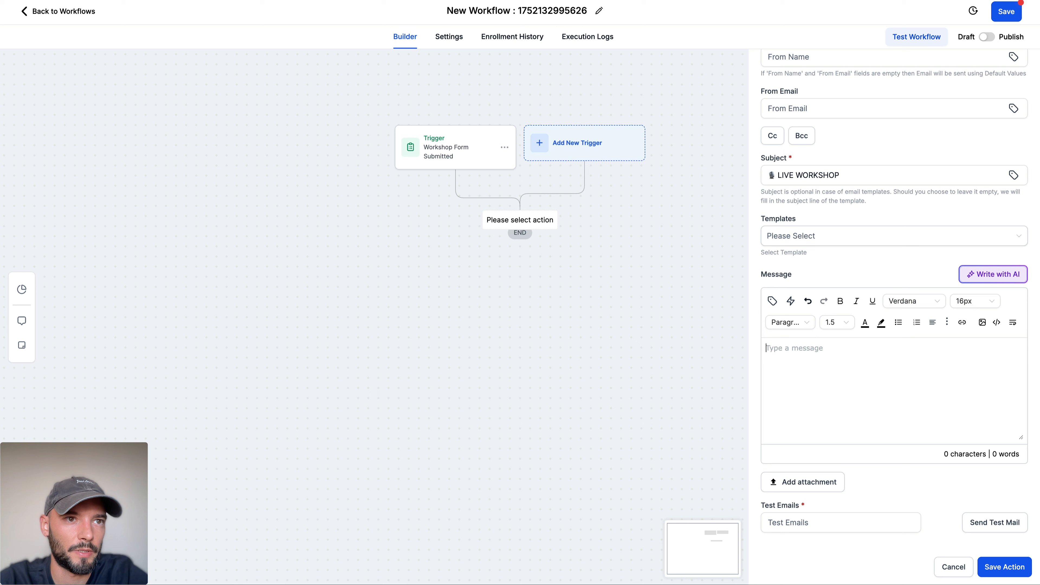
{"action": "left_click", "coordinate": [851, 183]}
{"action": "key", "text": "ctrl+a"}
{"action": "key", "text": "ctrl+v"}
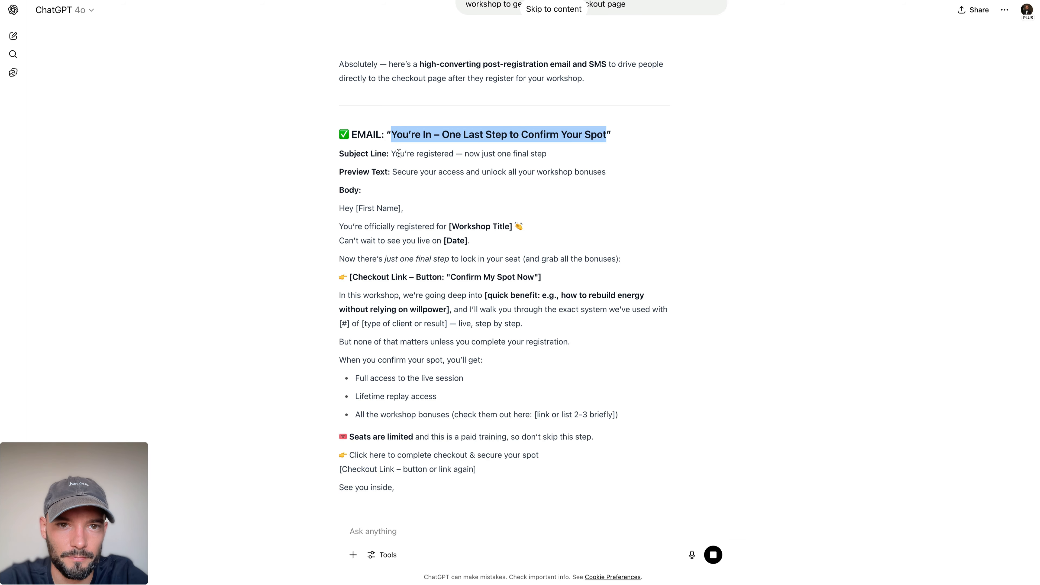
Step: Review ChatGPT's email and SMS draft and begin a follow-up prompt asking it to use GoHighLevel custom values
{"action": "left_click_drag", "start_coordinate": [391, 153], "coordinate": [546, 154]}
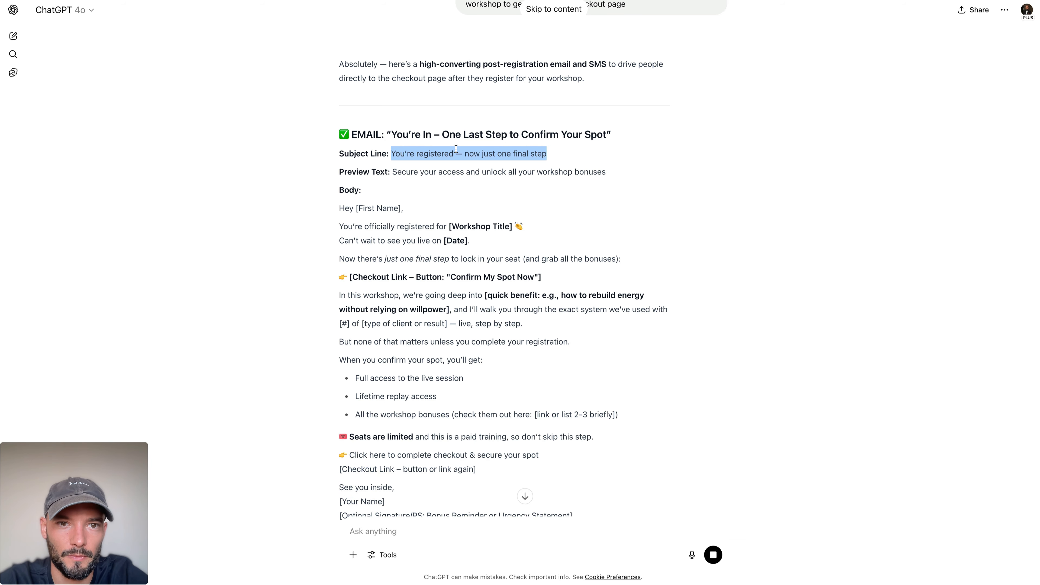
{"action": "left_click_drag", "start_coordinate": [434, 135], "coordinate": [541, 135]}
{"action": "left_click", "coordinate": [462, 183]}
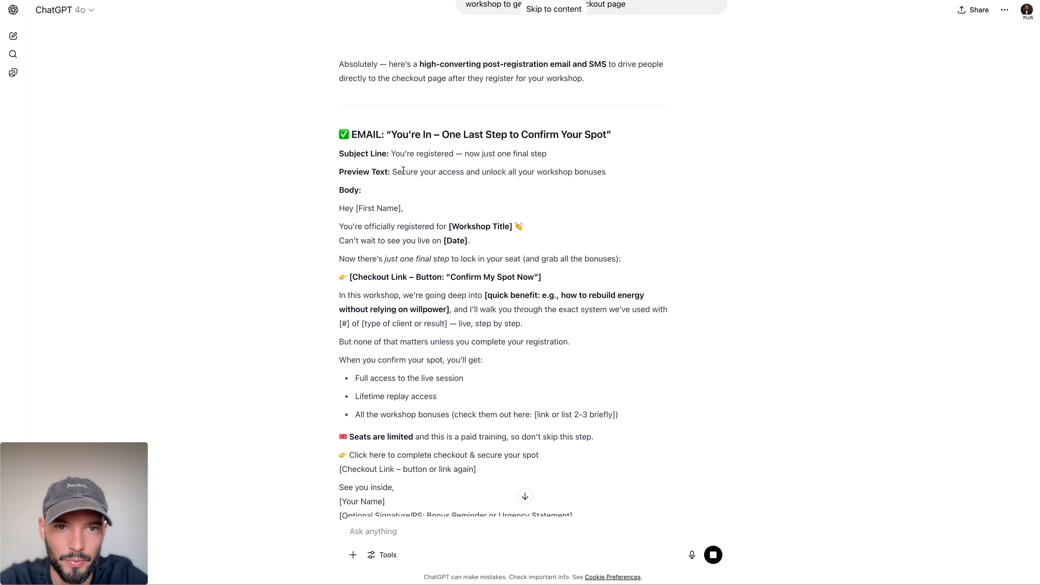
{"action": "scroll", "coordinate": [377, 174], "scroll_direction": "down", "scroll_amount": 4}
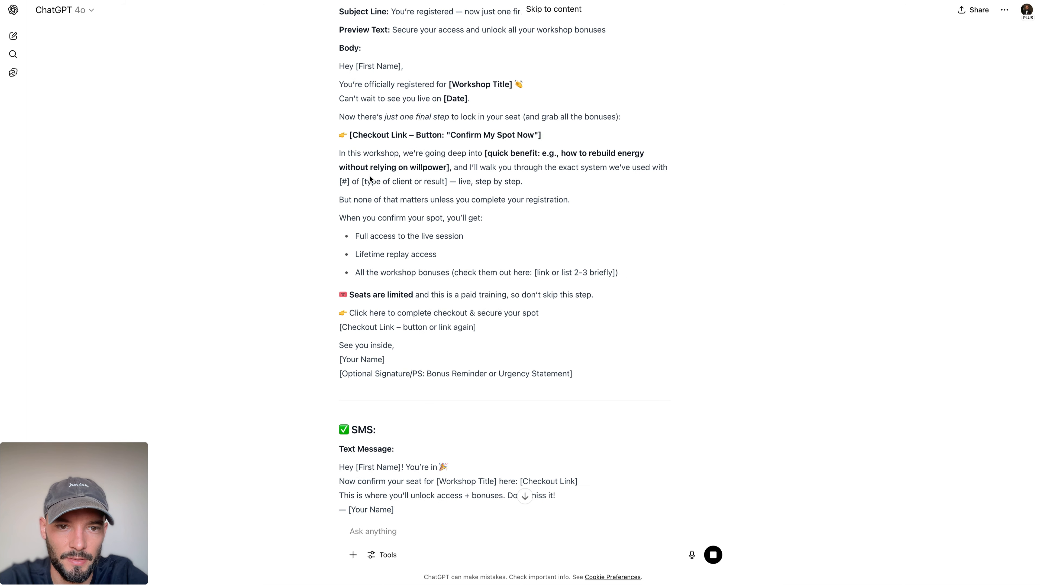
{"action": "left_click", "coordinate": [436, 532]}
{"action": "type", "text": "Pleas"}
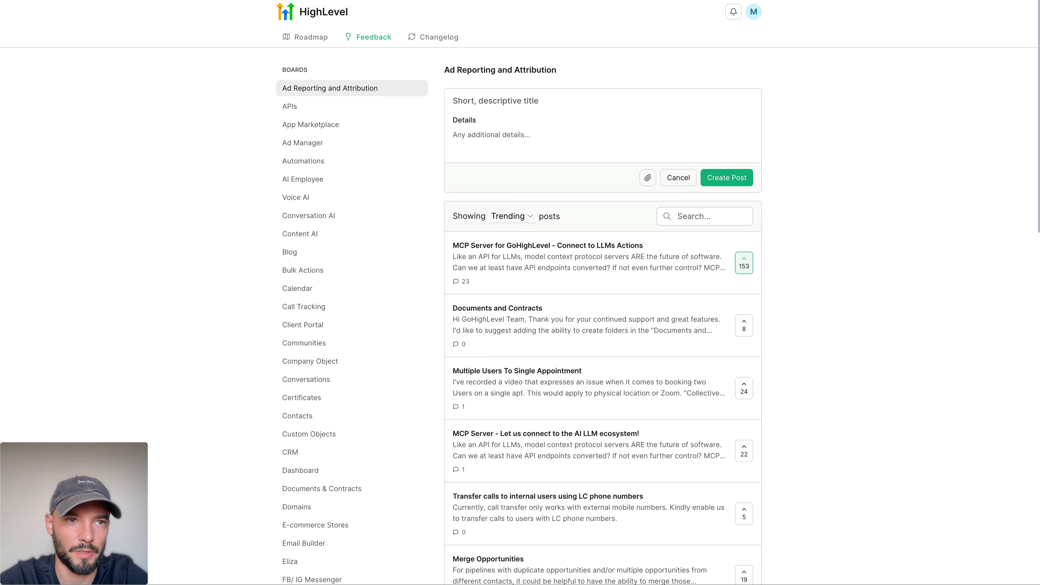
Step: Search Google for "ghl custom values" and open HighLevel's merge fields list article at the contact fields
{"action": "type", "text": "g"}
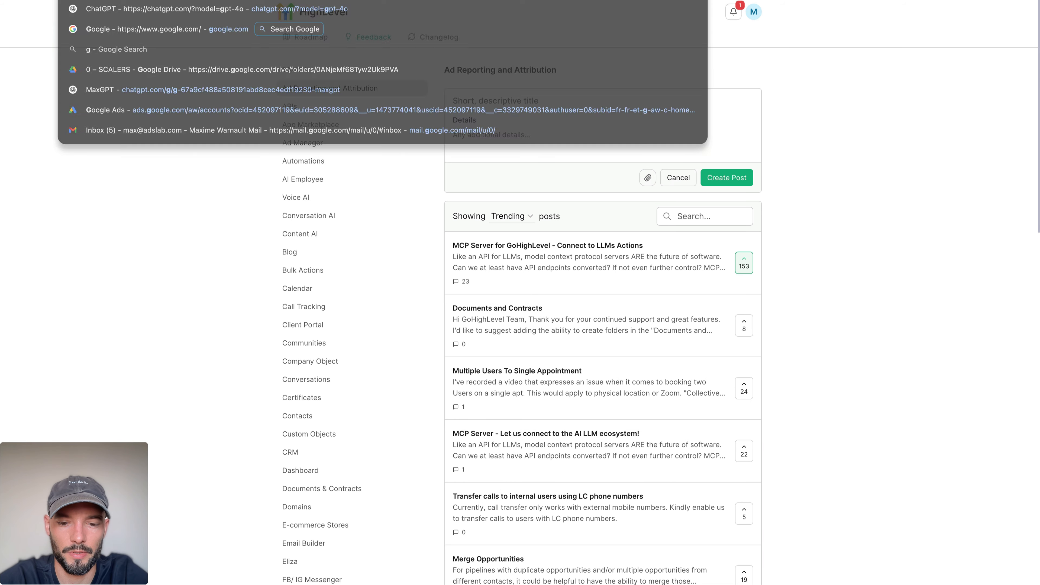
{"action": "type", "text": "hl custom"}
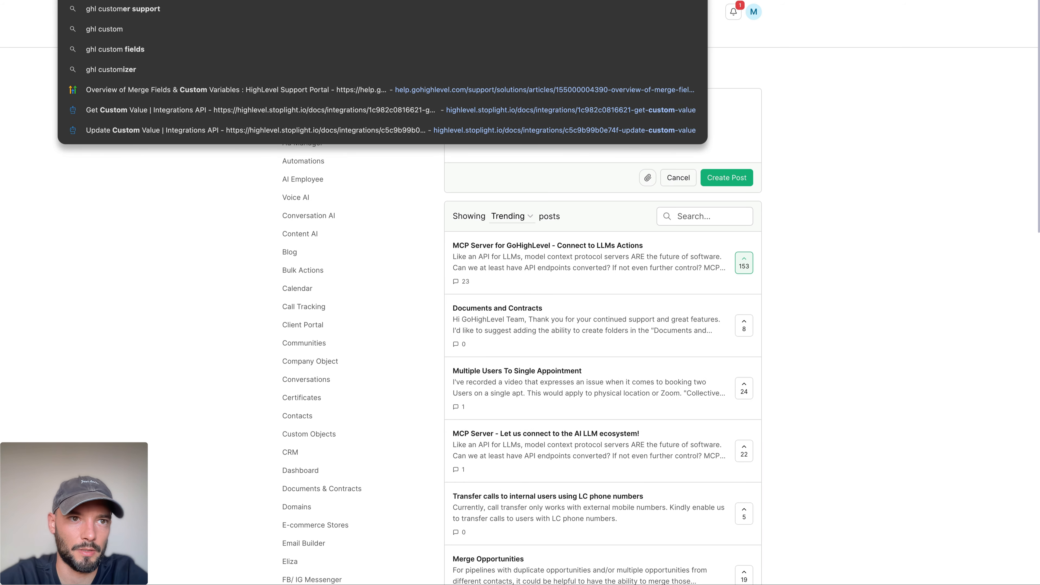
{"action": "type", "text": " values"}
{"action": "key", "text": "Return"}
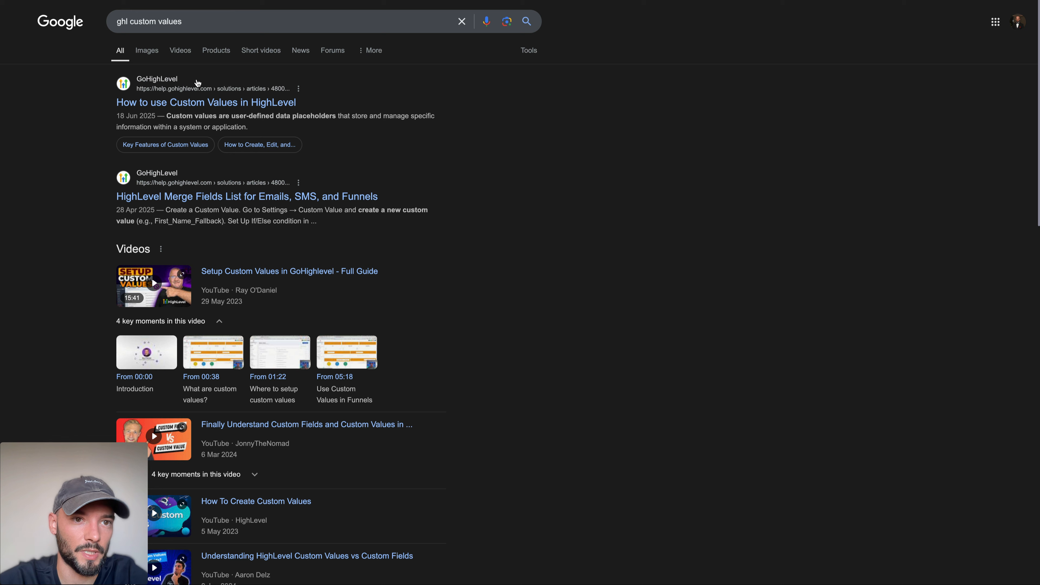
{"action": "left_click", "coordinate": [220, 197]}
{"action": "scroll", "coordinate": [515, 235], "scroll_direction": "down", "scroll_amount": 5}
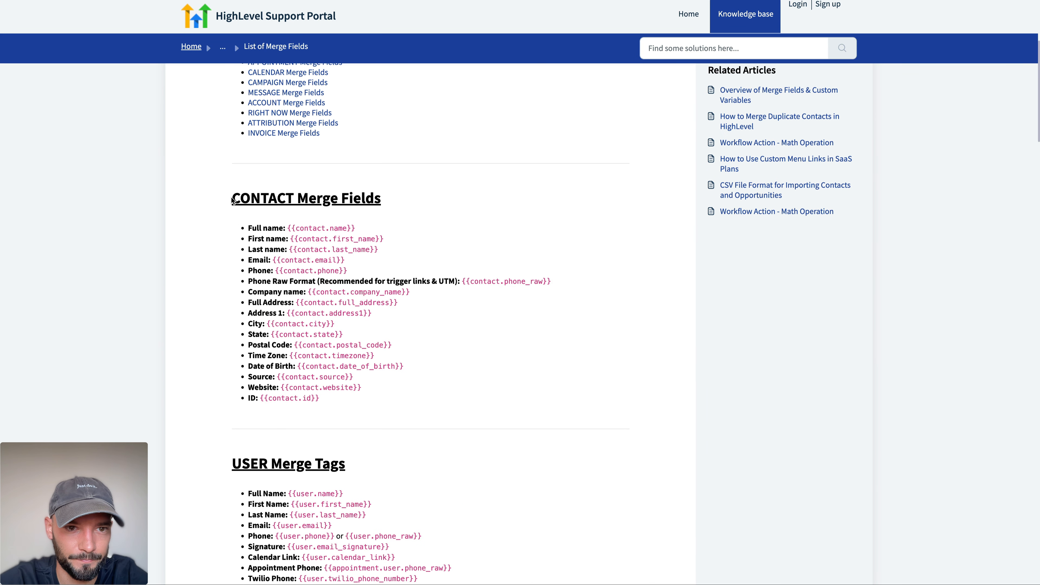
Step: Complete the ChatGPT prompt "Please use GoHighLevel custom values listed here:" with the list-of-merge-fields article link and send it
{"action": "key", "text": "ctrl+Tab"}
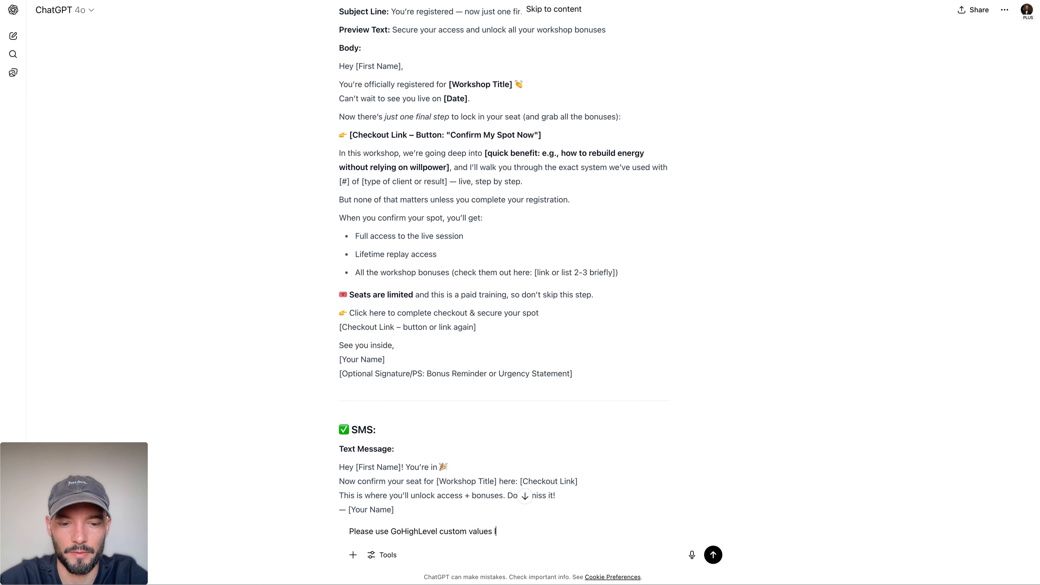
{"action": "type", "text": "listed here:"}
{"action": "key", "text": "shift+Return"}
{"action": "key", "text": "shift+Return"}
{"action": "key", "text": "super+v"}
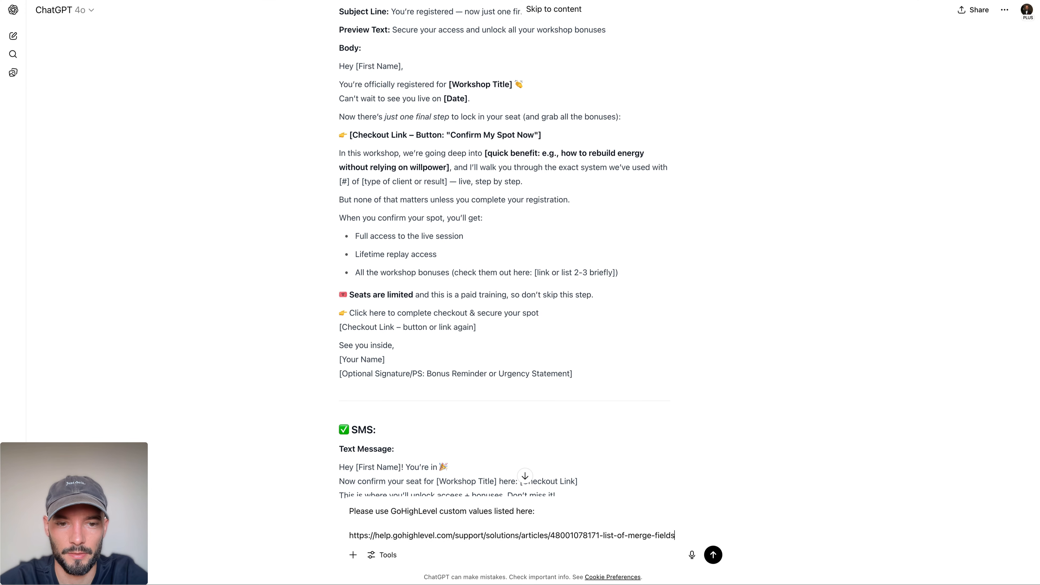
{"action": "key", "text": "Return"}
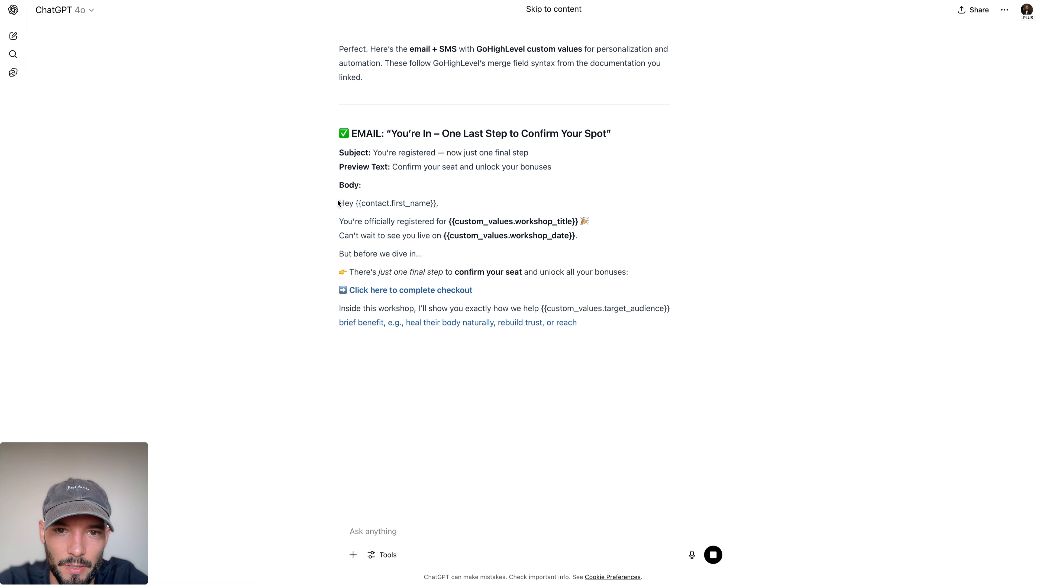
Step: Copy the body of ChatGPT's rewritten email into the message of the workflow's email action
{"action": "double_click", "coordinate": [552, 235]}
{"action": "left_click", "coordinate": [442, 268]}
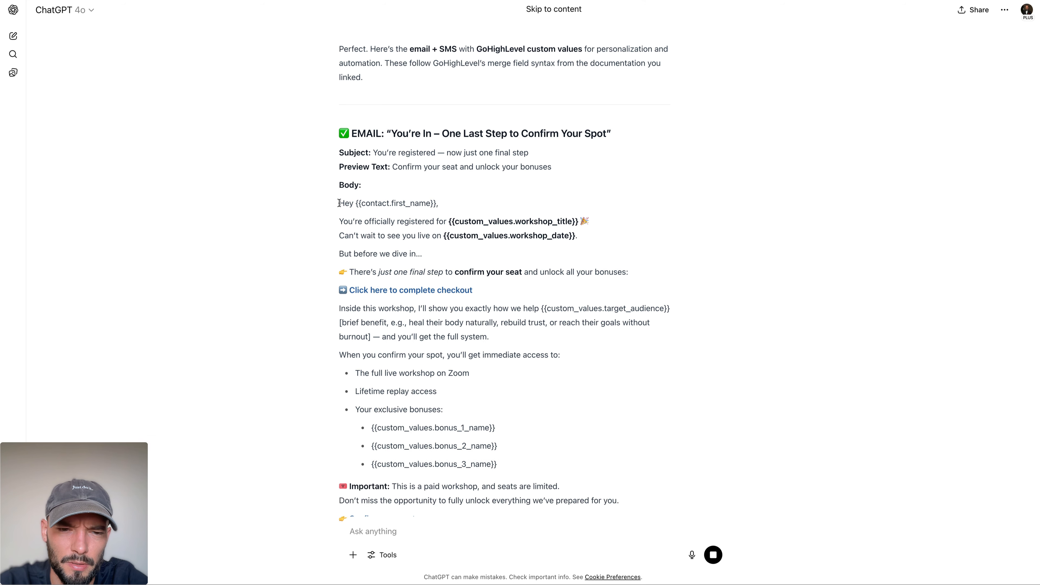
{"action": "scroll", "coordinate": [340, 193], "scroll_direction": "down", "scroll_amount": 3}
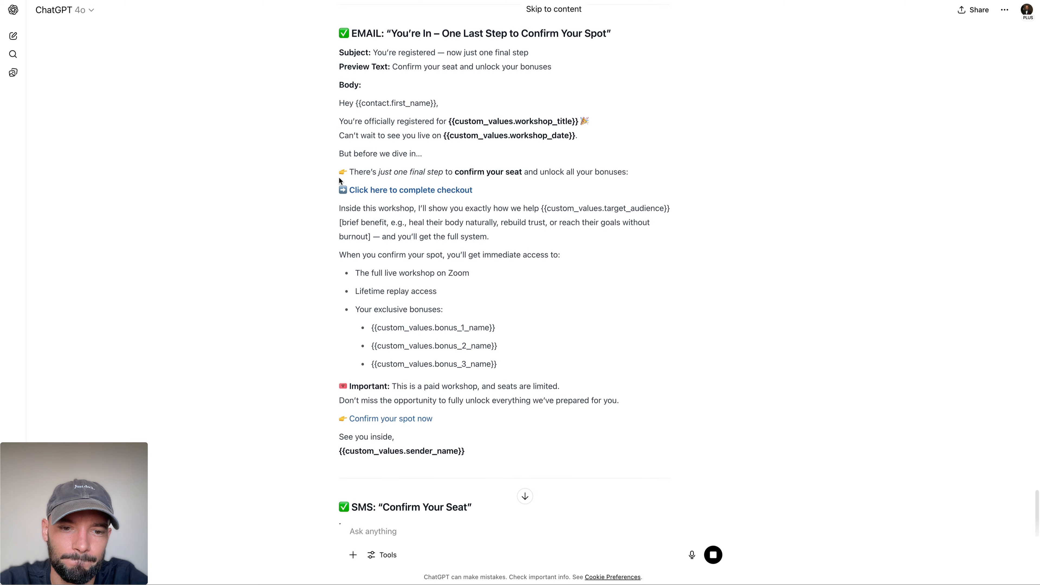
{"action": "scroll", "coordinate": [340, 180], "scroll_direction": "up", "scroll_amount": 2}
{"action": "left_click_drag", "start_coordinate": [340, 134], "coordinate": [523, 489]}
{"action": "key", "text": "super+Tab"}
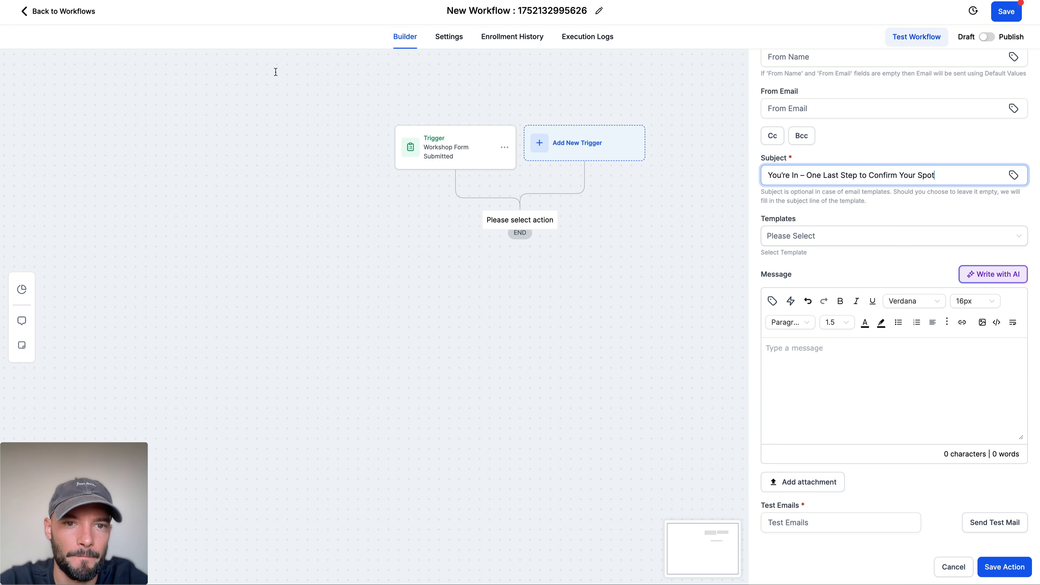
{"action": "left_click", "coordinate": [842, 378]}
{"action": "key", "text": "super+v"}
{"action": "scroll", "coordinate": [880, 373], "scroll_direction": "up", "scroll_amount": 10}
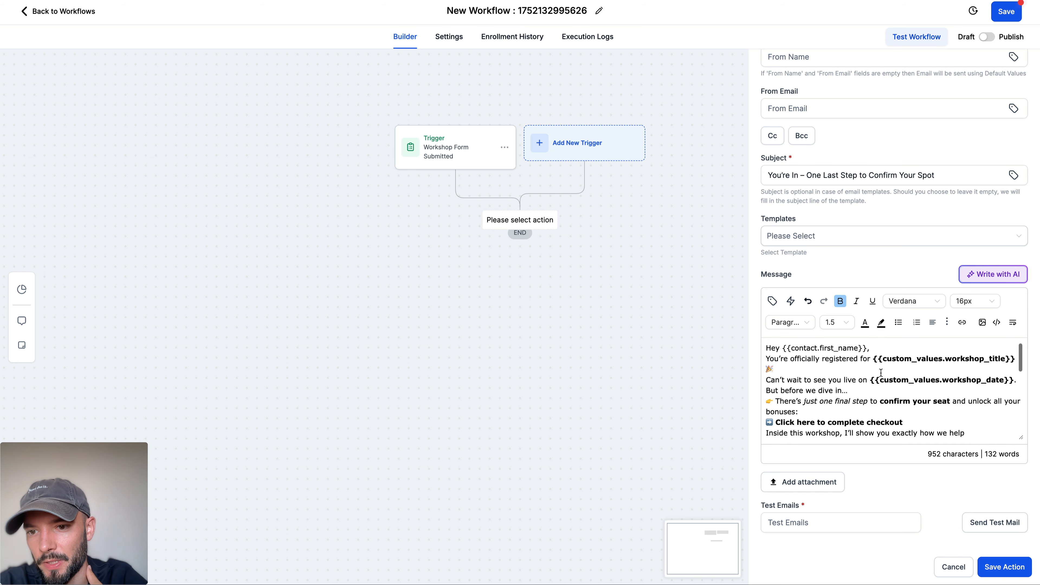
Step: Insert blank lines between the message's opening paragraphs, from the greeting down to after "Click here to complete checkout"
{"action": "left_click", "coordinate": [887, 348]}
{"action": "key", "text": "Return"}
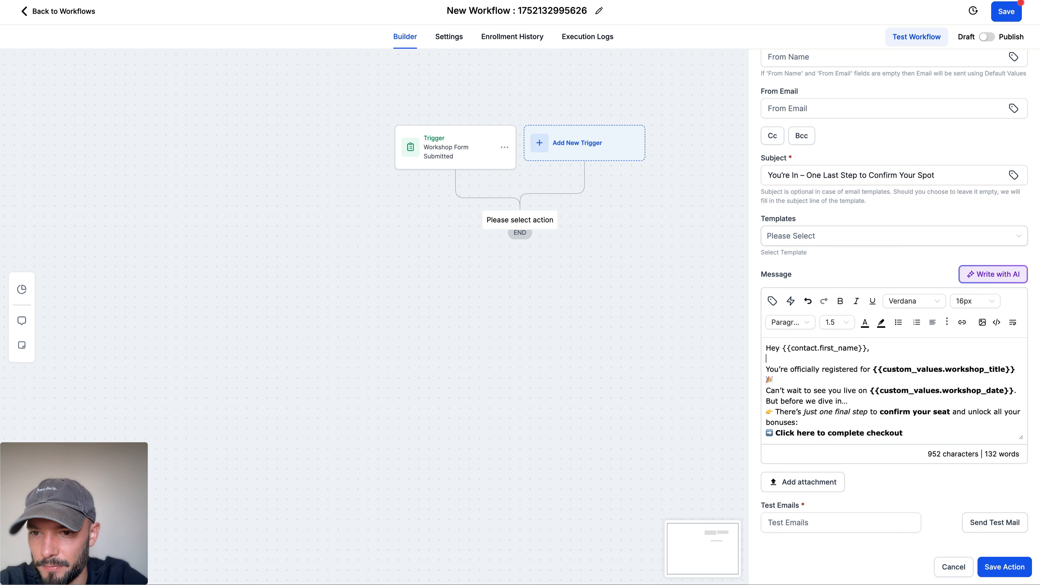
{"action": "left_click", "coordinate": [869, 377]}
{"action": "key", "text": "Return"}
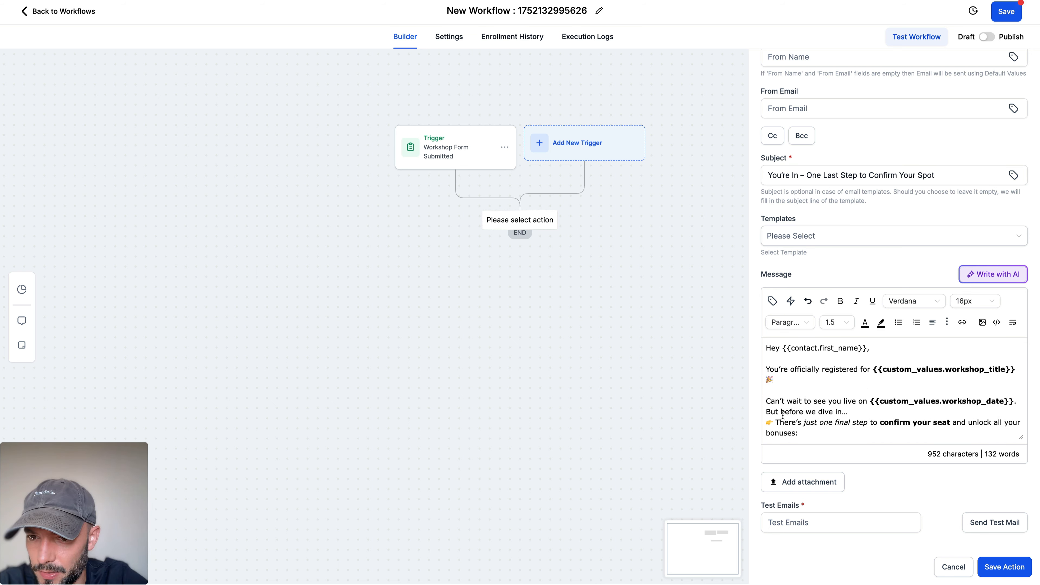
{"action": "left_click", "coordinate": [767, 412]}
{"action": "key", "text": "Return"}
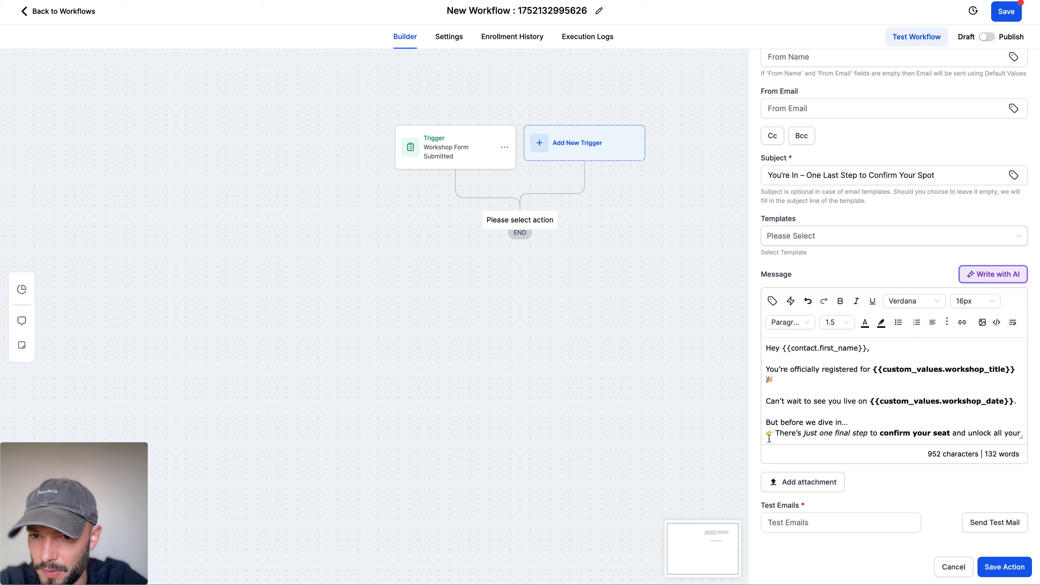
{"action": "scroll", "coordinate": [839, 385], "scroll_direction": "down", "scroll_amount": 3}
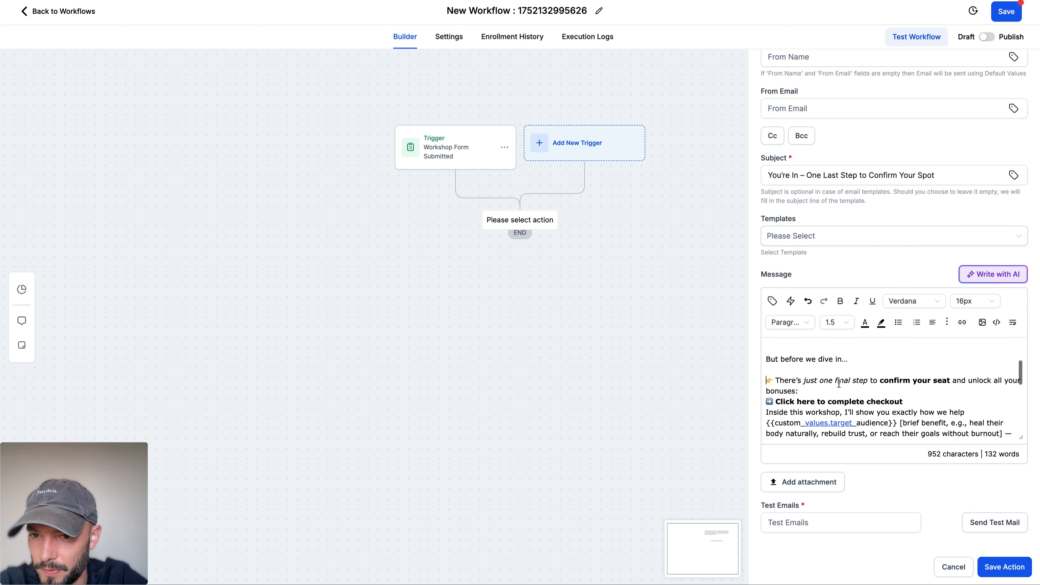
{"action": "left_click", "coordinate": [839, 390]}
{"action": "key", "text": "Return"}
{"action": "scroll", "coordinate": [839, 390], "scroll_direction": "down", "scroll_amount": 1}
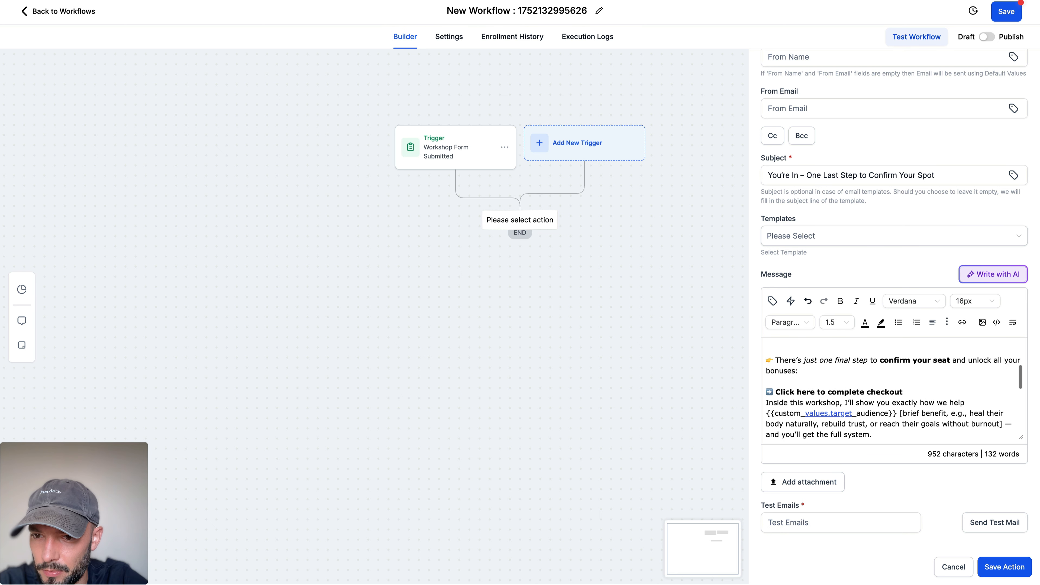
{"action": "left_click", "coordinate": [905, 390]}
{"action": "key", "text": "Return"}
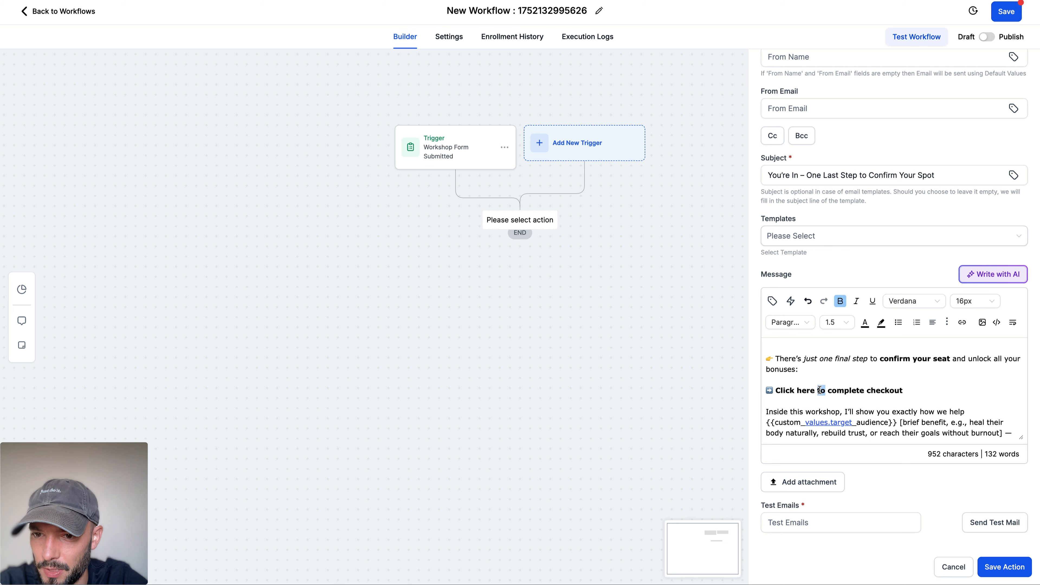
Step: Remove the unwanted values.target link from the {{custom_values.target_audience}} placeholder in the message
{"action": "triple_click", "coordinate": [820, 390]}
{"action": "double_click", "coordinate": [828, 422]}
{"action": "left_click", "coordinate": [961, 323]}
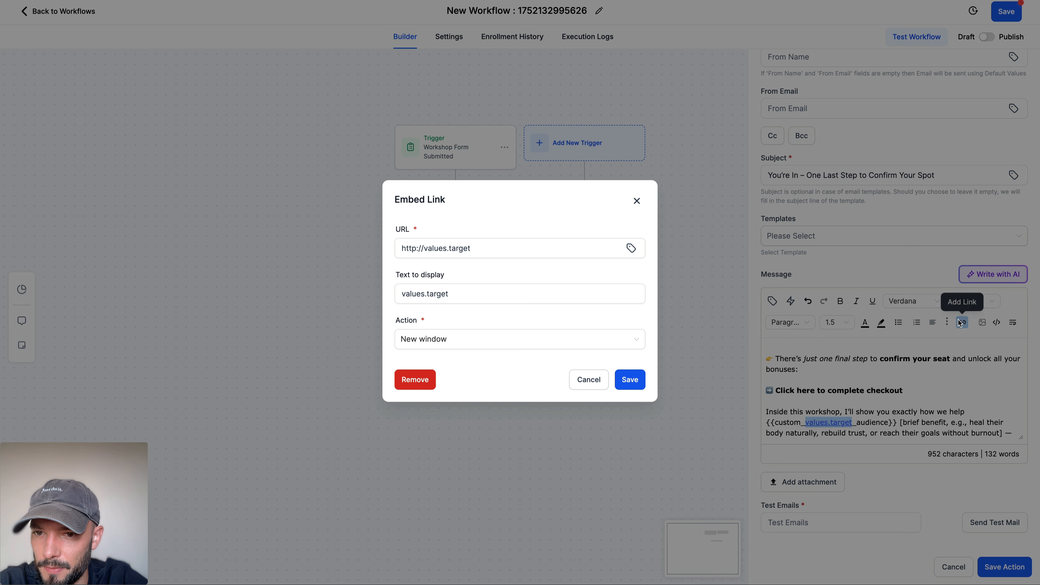
{"action": "left_click", "coordinate": [436, 377]}
{"action": "double_click", "coordinate": [884, 390]}
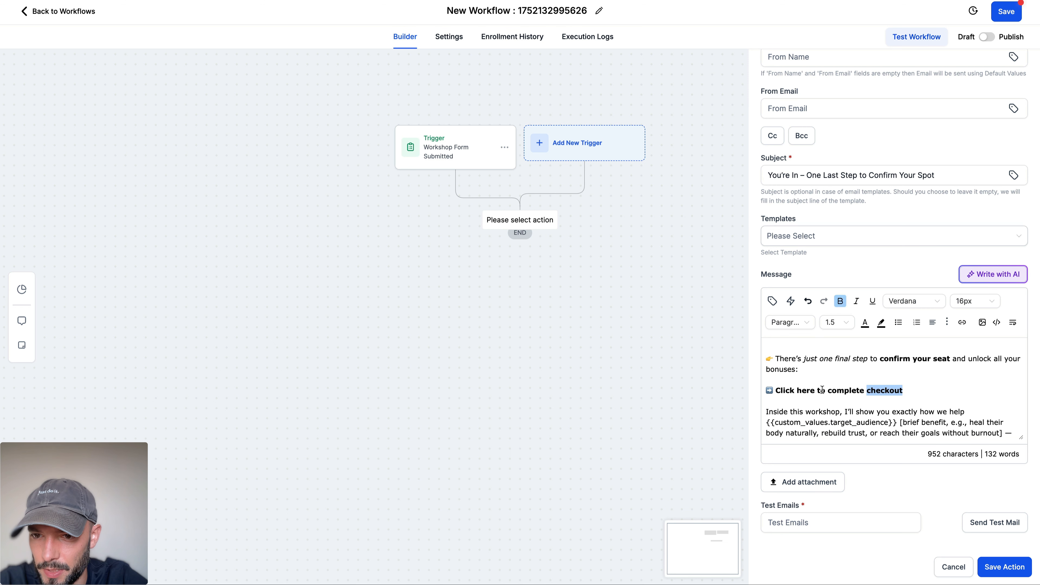
{"action": "triple_click", "coordinate": [821, 391]}
{"action": "left_click", "coordinate": [909, 394]}
Step: Insert blank lines in the email message after "and you'll get the full system." and before the "Important:" paragraph
{"action": "scroll", "coordinate": [915, 387], "scroll_direction": "down", "scroll_amount": 1}
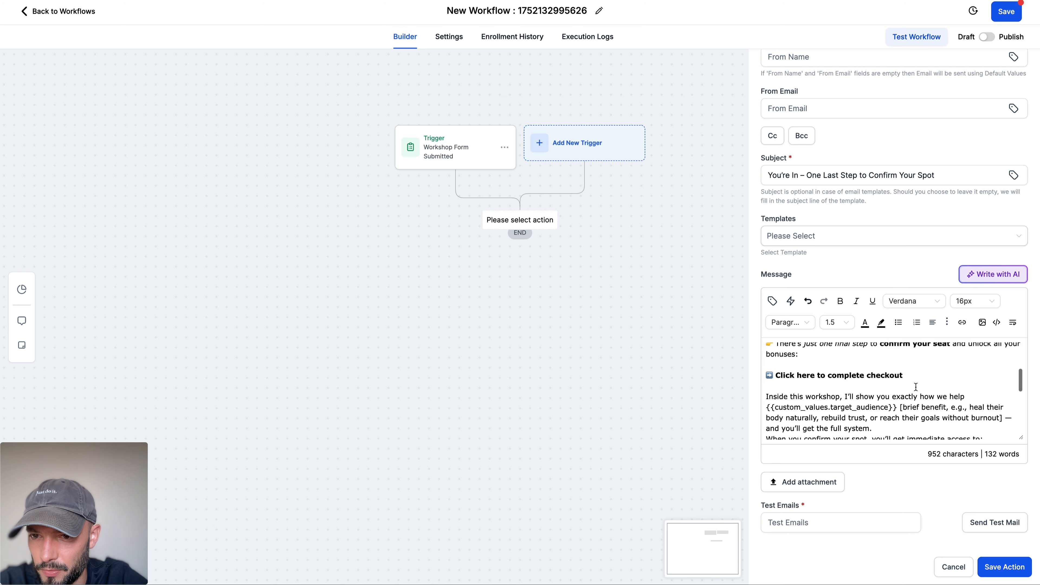
{"action": "scroll", "coordinate": [916, 387], "scroll_direction": "down", "scroll_amount": 2}
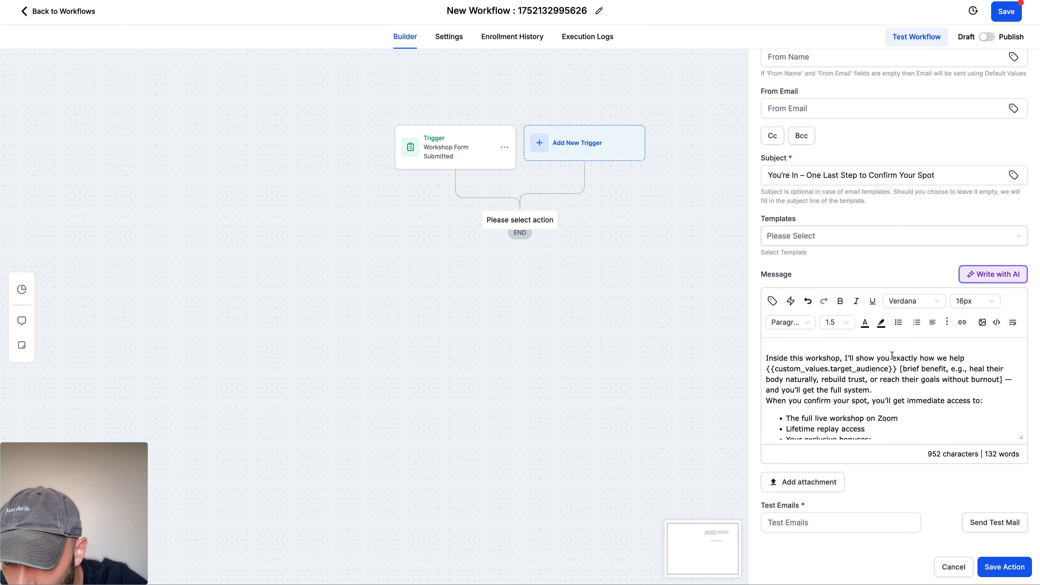
{"action": "left_click", "coordinate": [885, 389]}
{"action": "key", "text": "Return"}
{"action": "scroll", "coordinate": [898, 379], "scroll_direction": "down", "scroll_amount": 3}
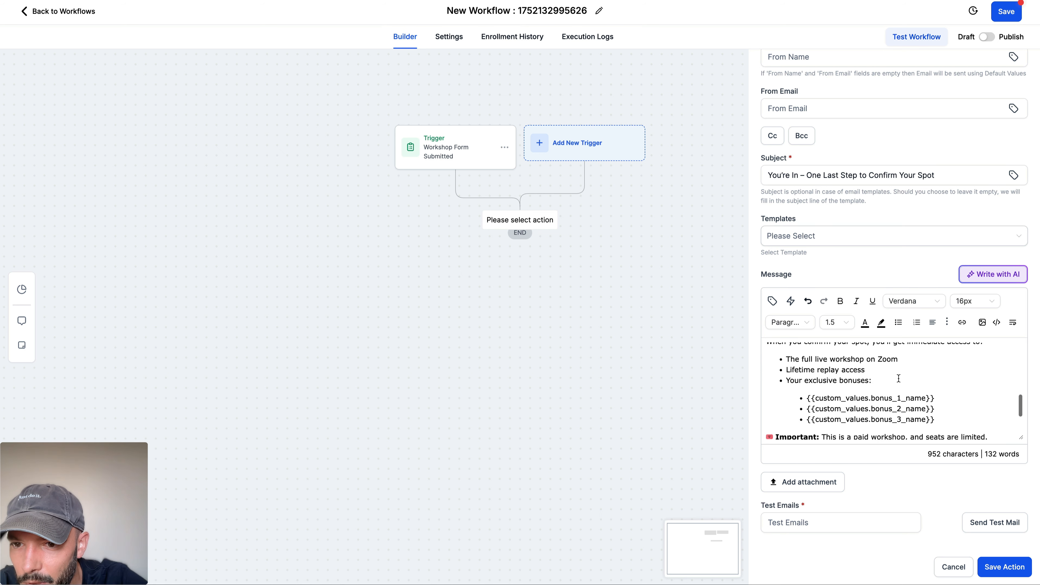
{"action": "scroll", "coordinate": [886, 369], "scroll_direction": "down", "scroll_amount": 3}
{"action": "left_click", "coordinate": [767, 389]}
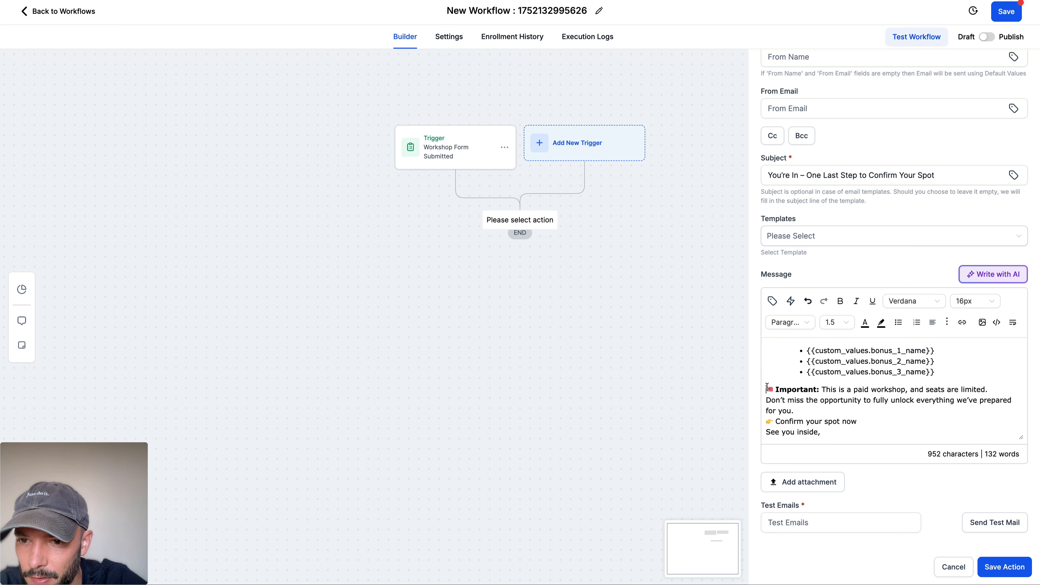
{"action": "key", "text": "Return"}
{"action": "scroll", "coordinate": [831, 366], "scroll_direction": "down", "scroll_amount": 1}
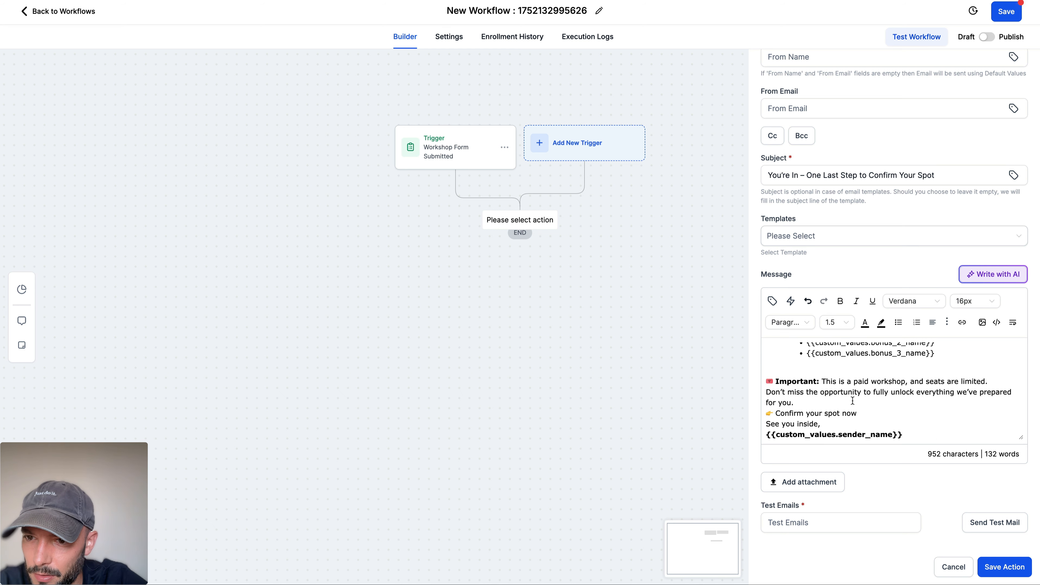
Step: Insert blank lines between the message's closing paragraphs, from "seats are limited." down to after "Confirm your spot now"
{"action": "left_click", "coordinate": [768, 393]}
{"action": "key", "text": "Return"}
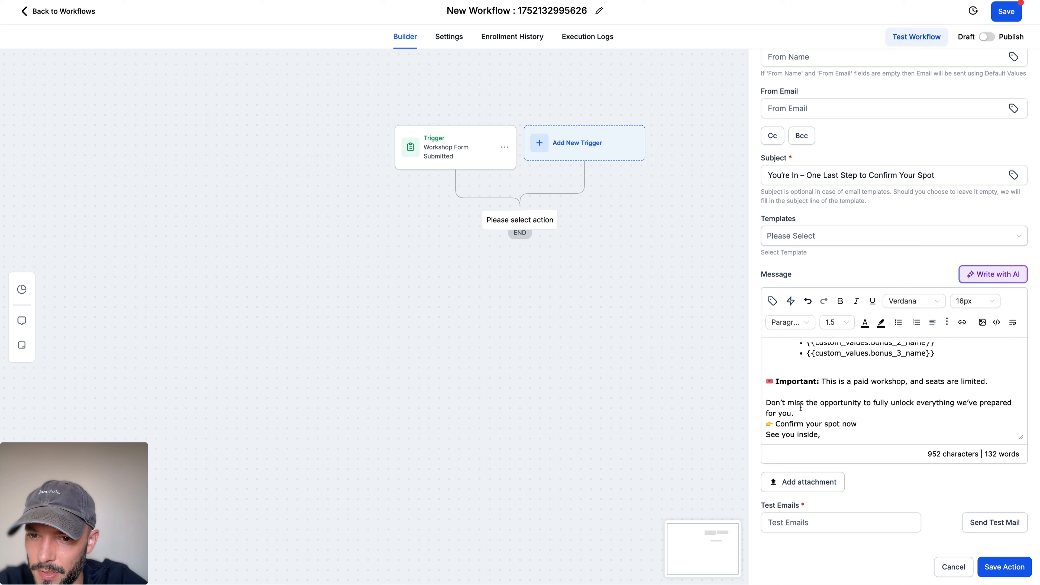
{"action": "left_click", "coordinate": [813, 415]}
{"action": "key", "text": "Return"}
{"action": "scroll", "coordinate": [814, 414], "scroll_direction": "down", "scroll_amount": 1}
{"action": "left_click", "coordinate": [858, 413]}
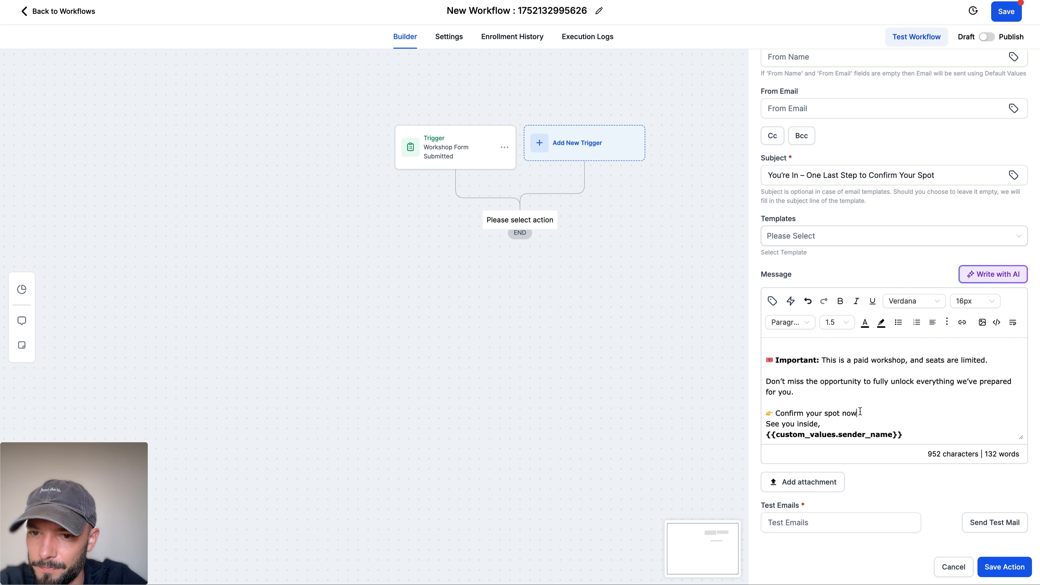
{"action": "key", "text": "Return"}
Step: Make the "Confirm your spot now" line in the email message bold
{"action": "triple_click", "coordinate": [857, 415]}
{"action": "key", "text": "ctrl+b"}
{"action": "scroll", "coordinate": [859, 415], "scroll_direction": "down", "scroll_amount": 1}
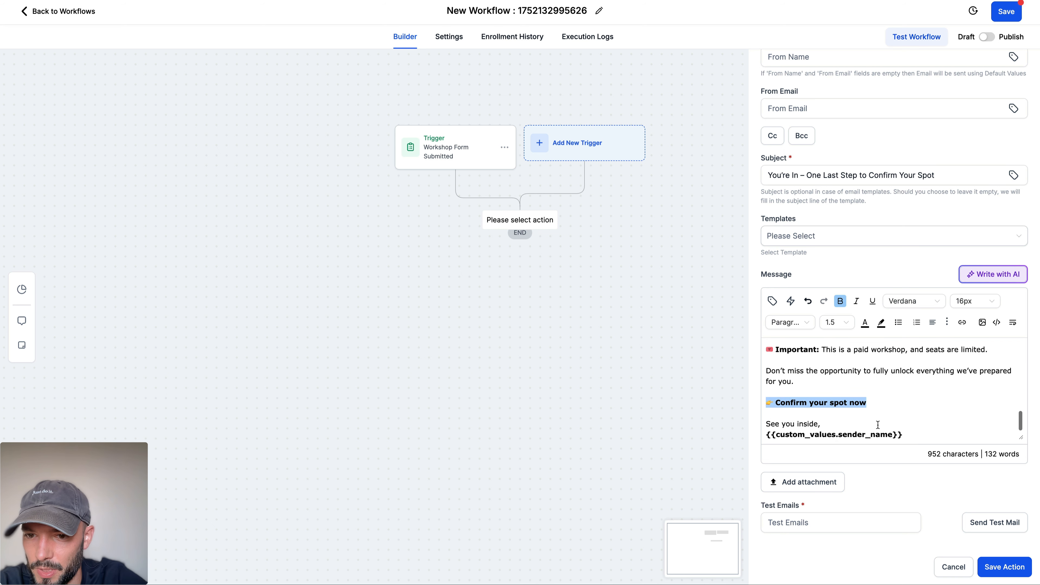
{"action": "left_click", "coordinate": [877, 426]}
Step: Replace the {{custom_values.sender_name}} placeholder in the email sign-off with the account owner's first name custom value
{"action": "left_click_drag", "start_coordinate": [930, 434], "coordinate": [760, 435]}
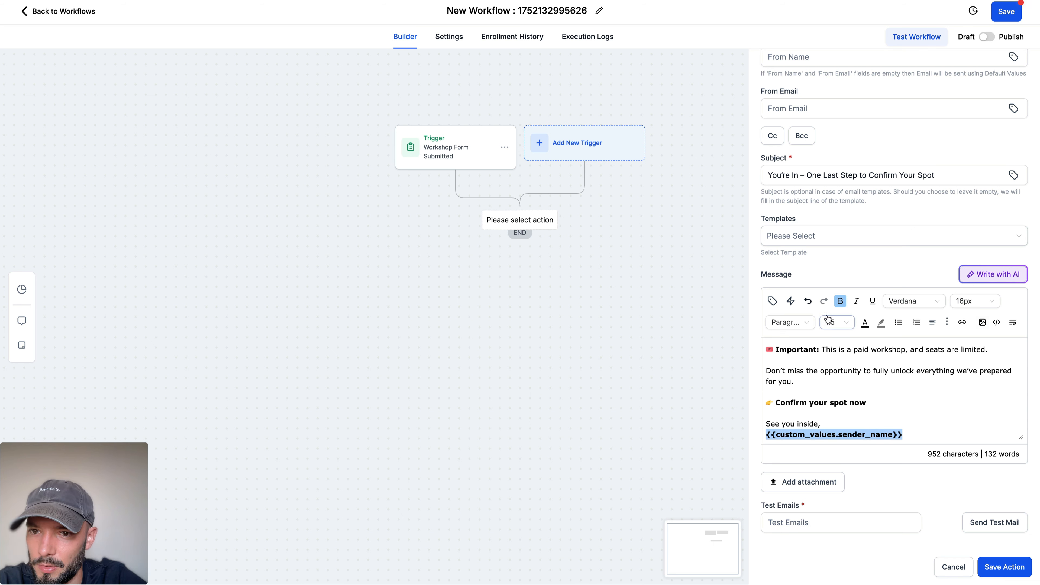
{"action": "left_click", "coordinate": [772, 301]}
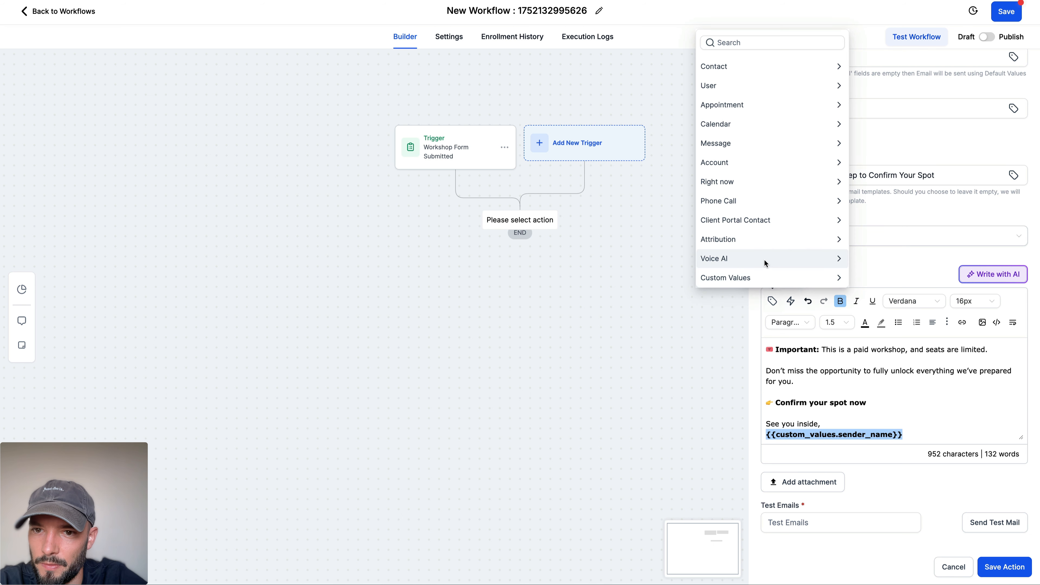
{"action": "left_click", "coordinate": [740, 85]}
{"action": "left_click", "coordinate": [705, 87]}
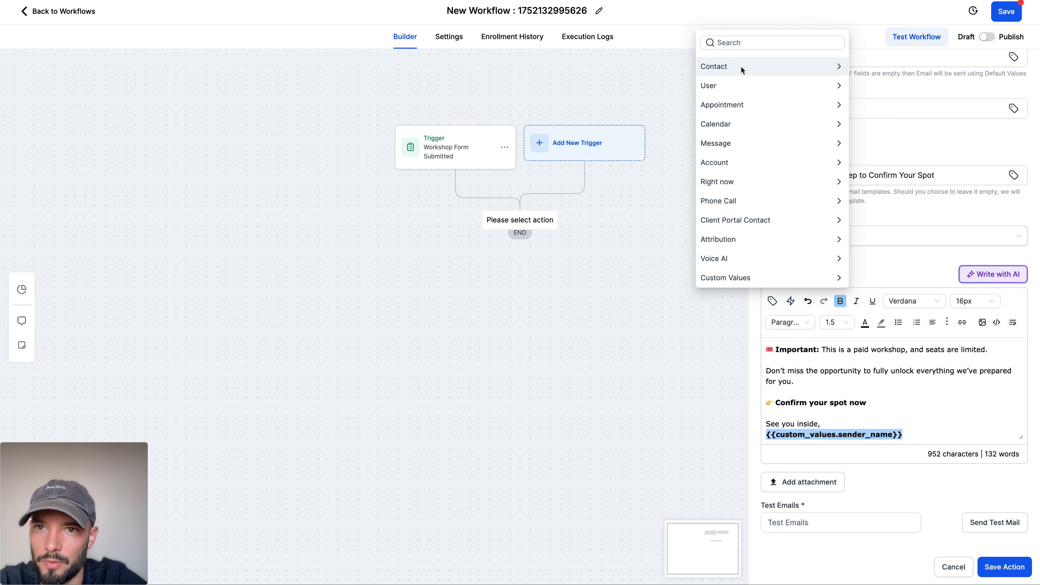
{"action": "left_click", "coordinate": [742, 162]}
{"action": "scroll", "coordinate": [729, 246], "scroll_direction": "down", "scroll_amount": 2}
{"action": "left_click", "coordinate": [732, 277]}
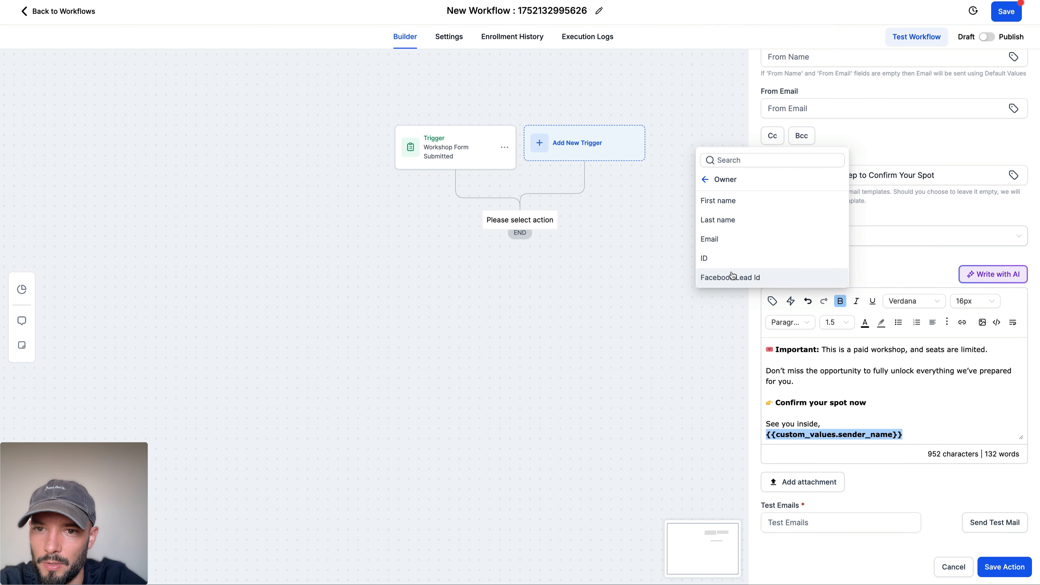
{"action": "left_click", "coordinate": [729, 200]}
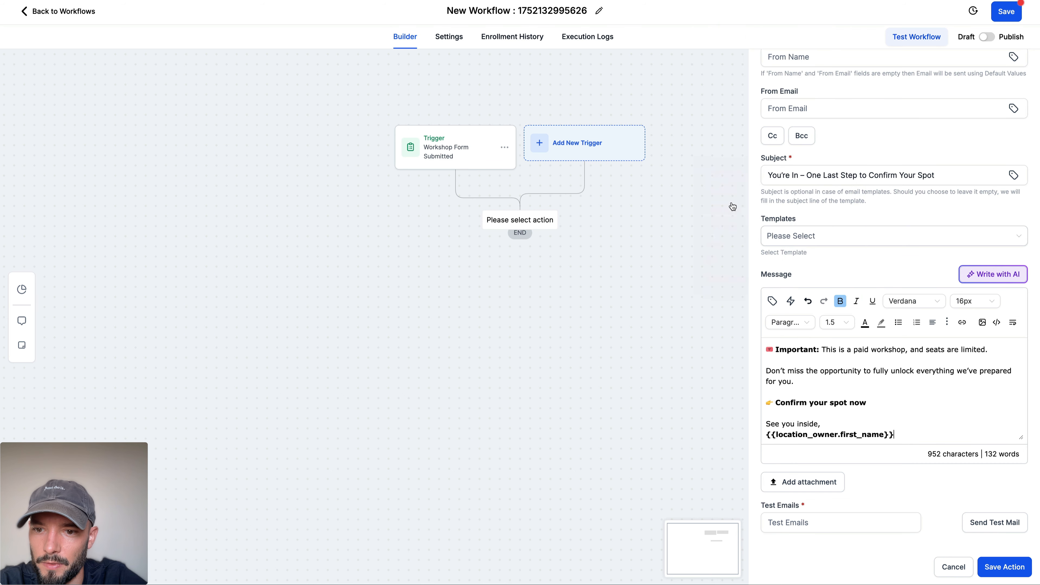
Step: Add the account owner's last name custom value after the first name in the sign-off and save the email action
{"action": "left_click", "coordinate": [772, 300]}
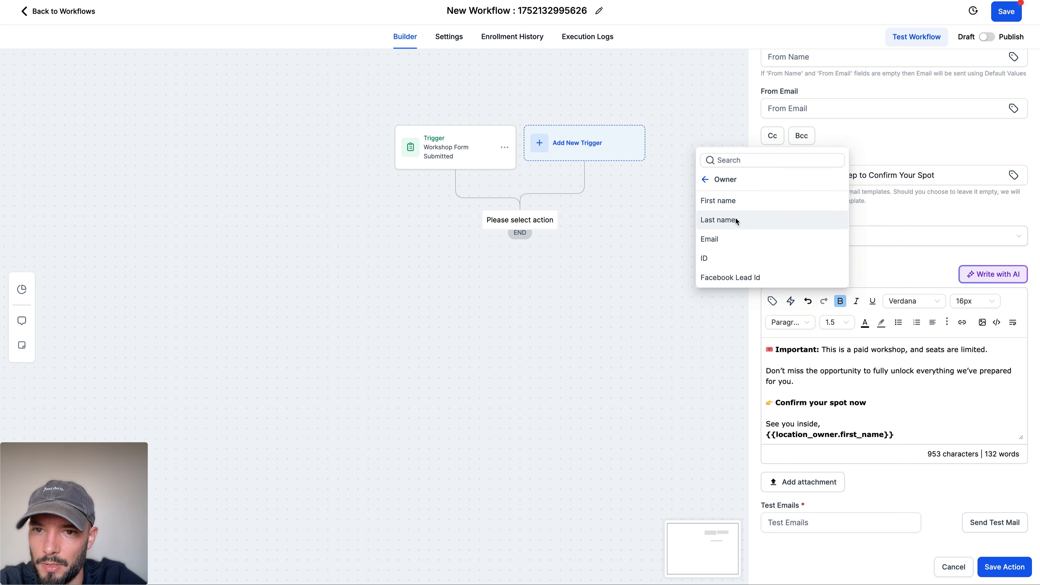
{"action": "left_click", "coordinate": [736, 221]}
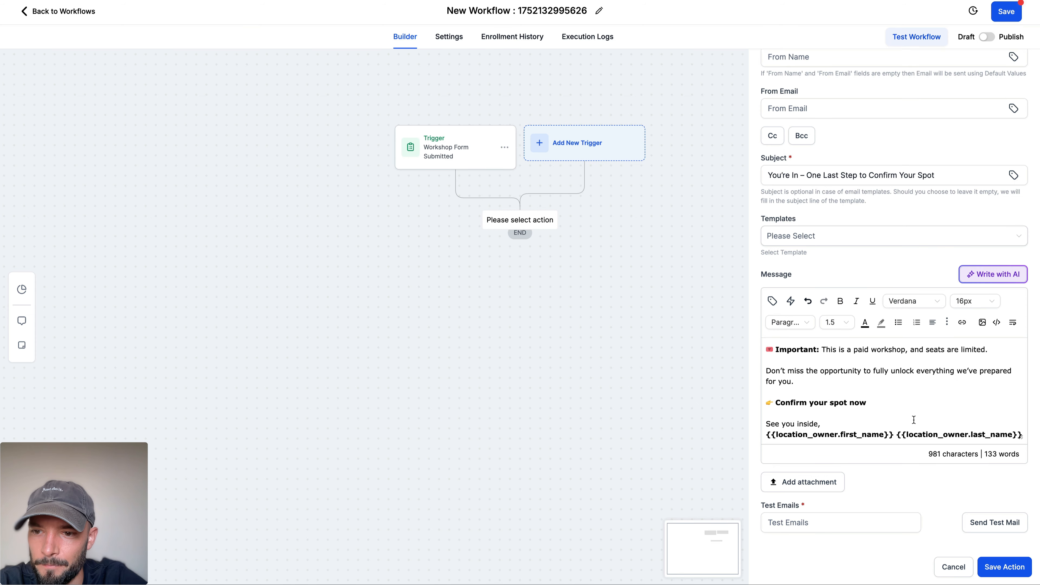
{"action": "scroll", "coordinate": [883, 434], "scroll_direction": "up", "scroll_amount": 10}
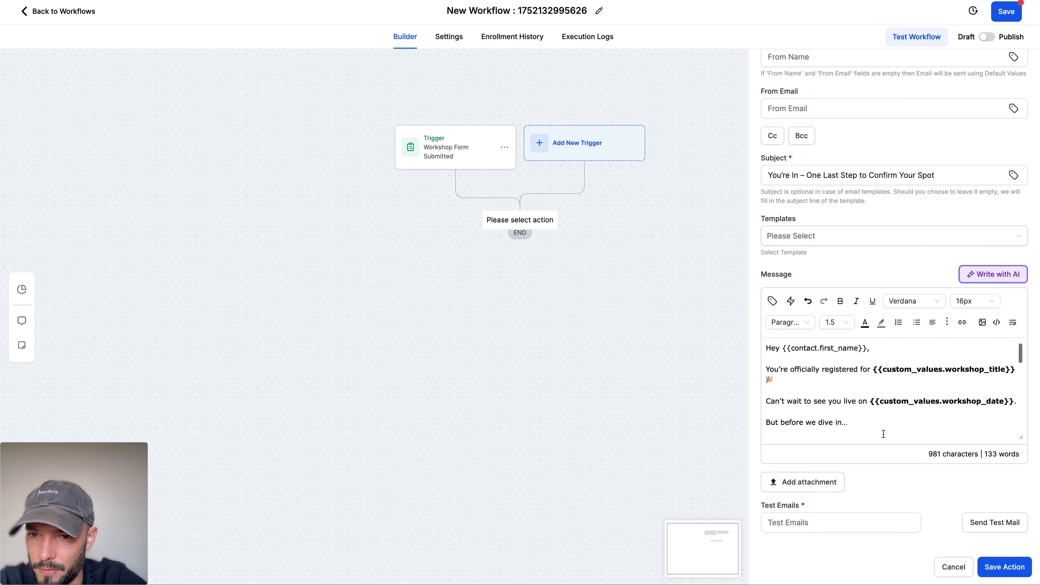
{"action": "left_click", "coordinate": [995, 568]}
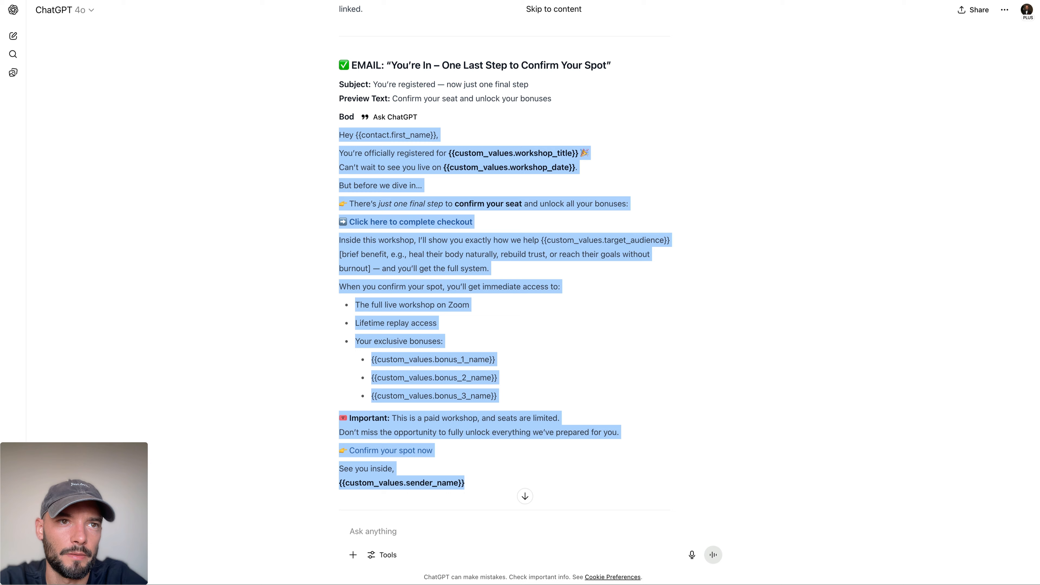
Step: Copy ChatGPT's "Confirm Your Seat" SMS text into the message of a new Send SMS action placed after the Email action
{"action": "scroll", "coordinate": [446, 223], "scroll_direction": "down", "scroll_amount": 5}
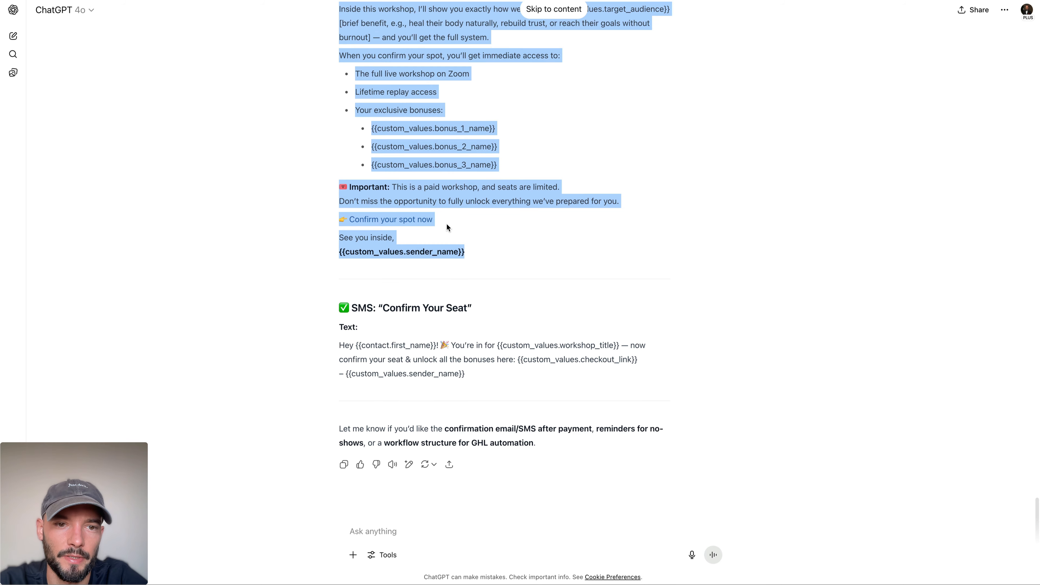
{"action": "left_click_drag", "start_coordinate": [349, 344], "coordinate": [532, 382]}
{"action": "key", "text": "ctrl+c"}
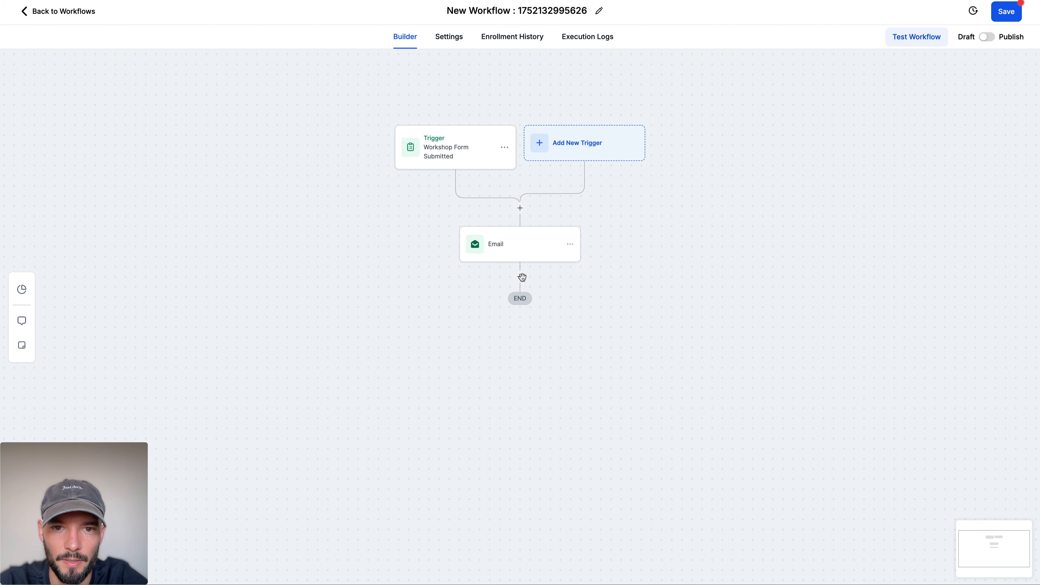
{"action": "left_click", "coordinate": [521, 277]}
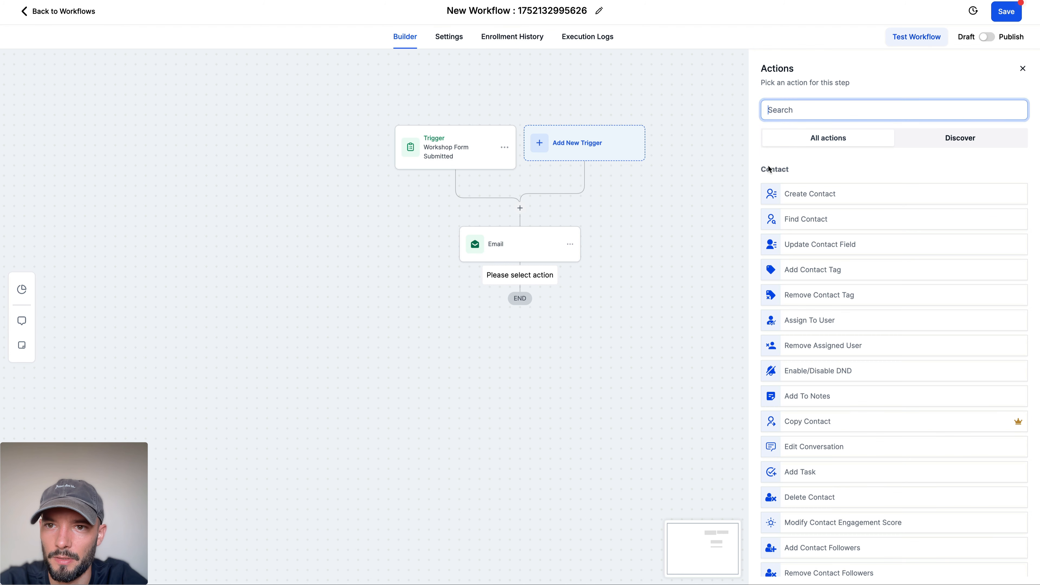
{"action": "type", "text": "sms"}
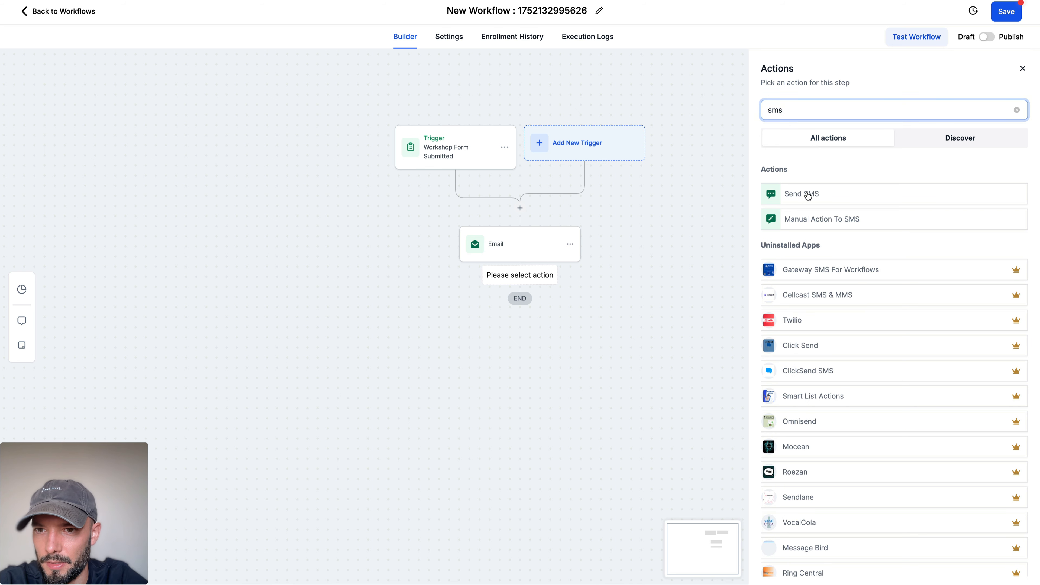
{"action": "left_click", "coordinate": [808, 193]}
{"action": "left_click", "coordinate": [823, 288]}
{"action": "key", "text": "ctrl+v"}
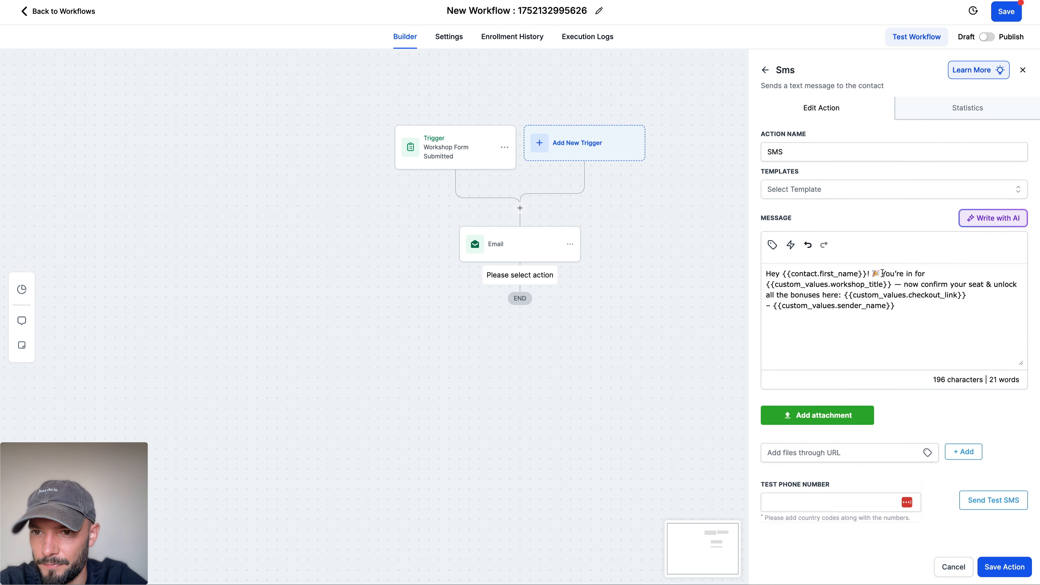
Step: Set the SMS greeting apart with a blank line and replace the dash before "now confirm your seat" with a comma
{"action": "key", "text": "Return"}
{"action": "key", "text": "Return"}
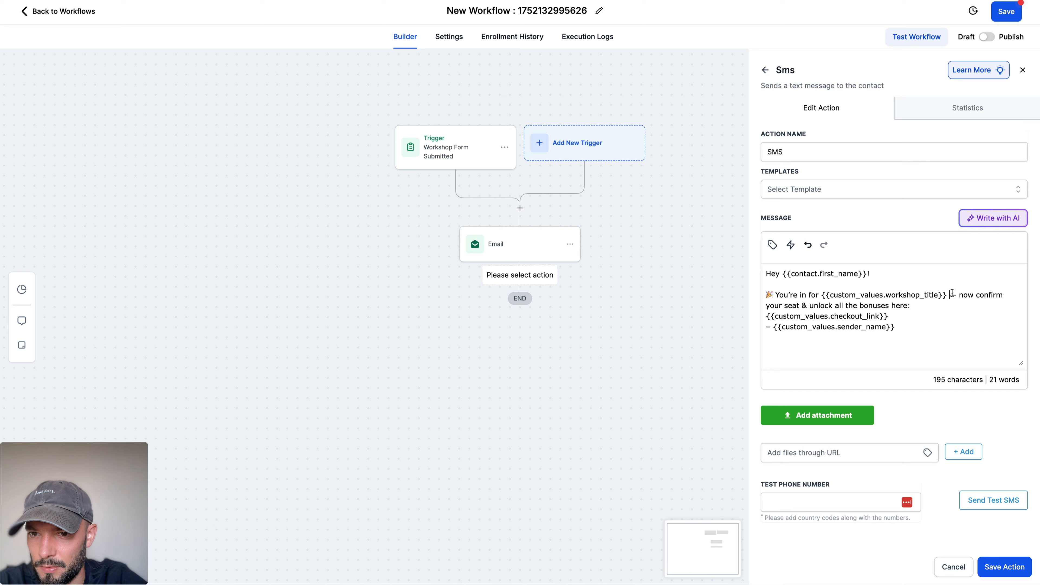
{"action": "key", "text": "Delete"}
{"action": "key", "text": "Delete"}
{"action": "key", "text": "BackSpace"}
{"action": "key", "text": "Delete"}
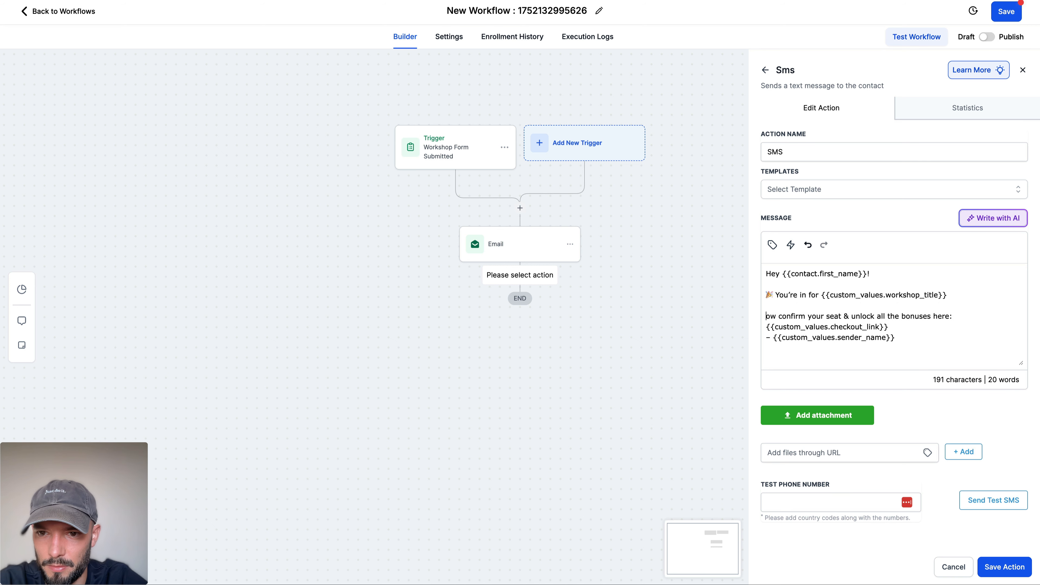
{"action": "type", "text": ", n"}
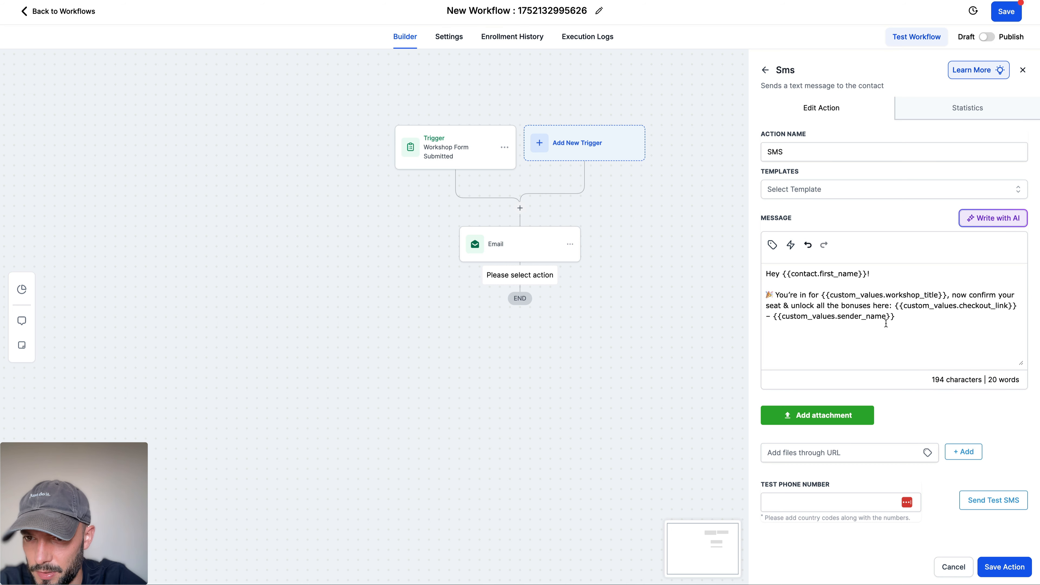
Step: Delete the {{custom_values.sender_name}} sign-off line from the SMS and save both the action and the workflow
{"action": "left_click_drag", "start_coordinate": [909, 320], "coordinate": [720, 318]}
{"action": "key", "text": "BackSpace"}
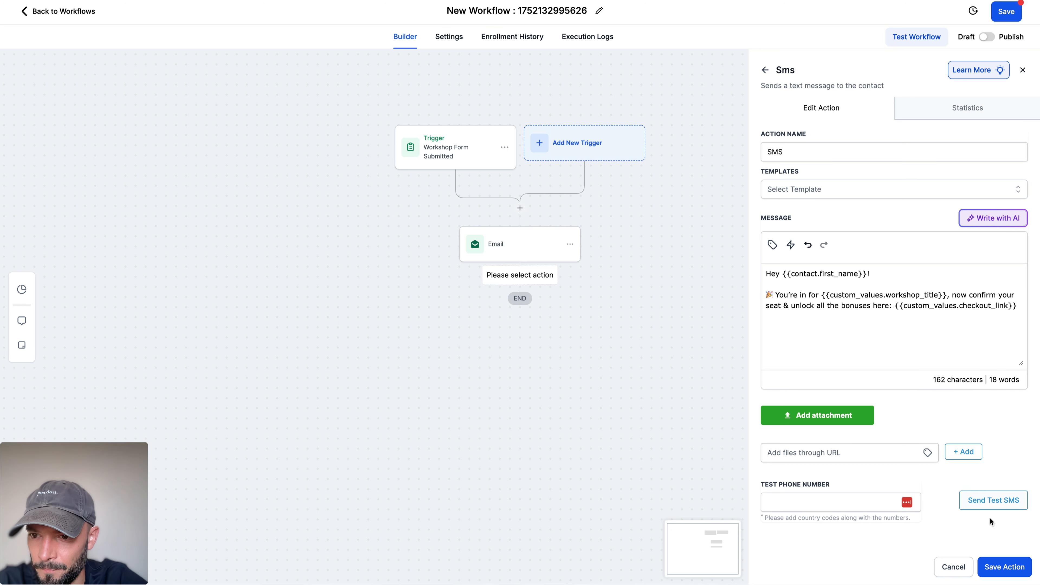
{"action": "left_click", "coordinate": [1003, 569]}
{"action": "left_click", "coordinate": [1013, 12]}
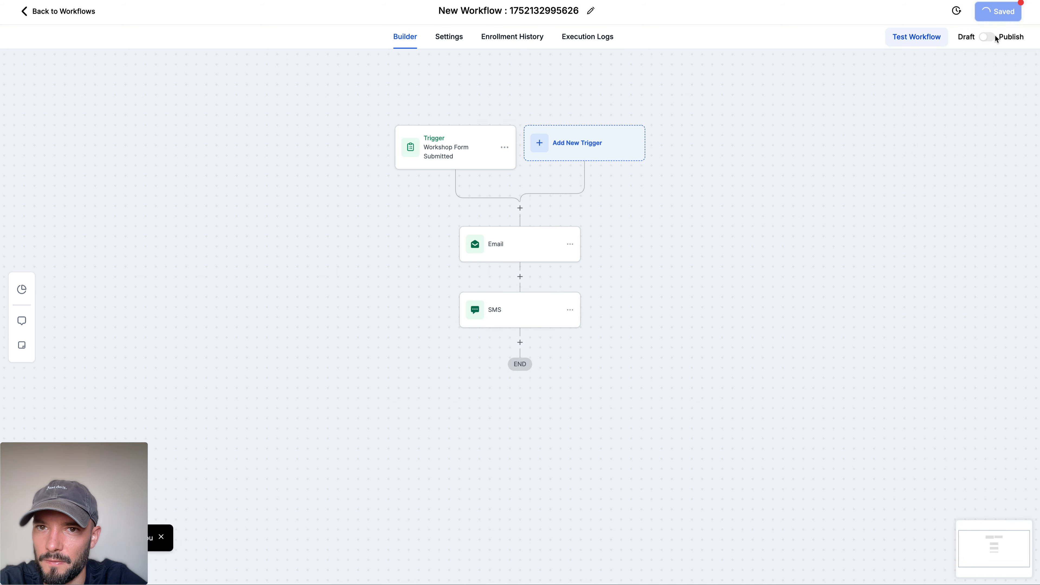
Step: Rename the workflow "1. Workshop - Registration" and save it
{"action": "left_click", "coordinate": [521, 18]}
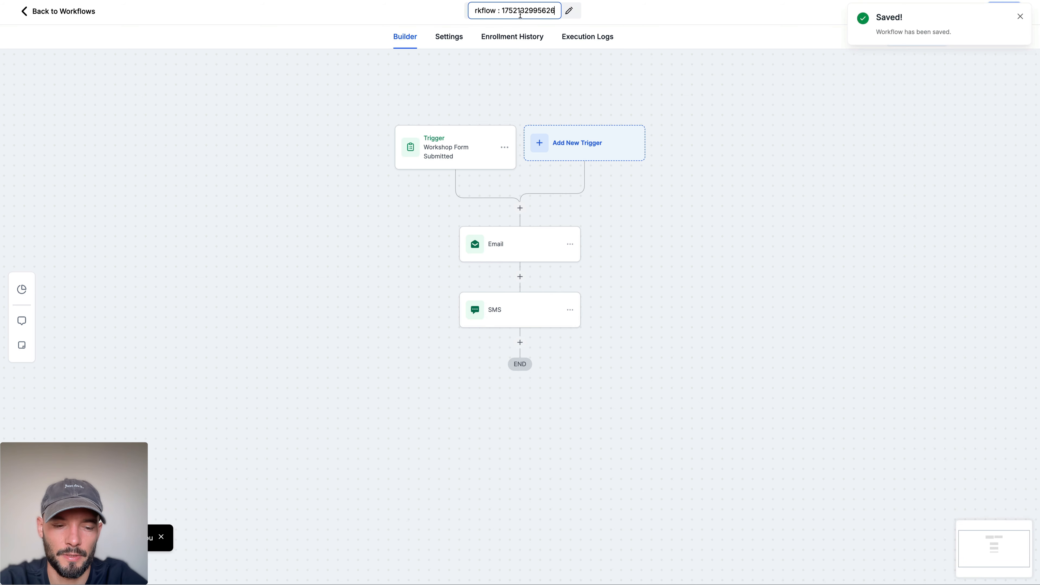
{"action": "key", "text": "ctrl+a"}
{"action": "type", "text": "Worksh"}
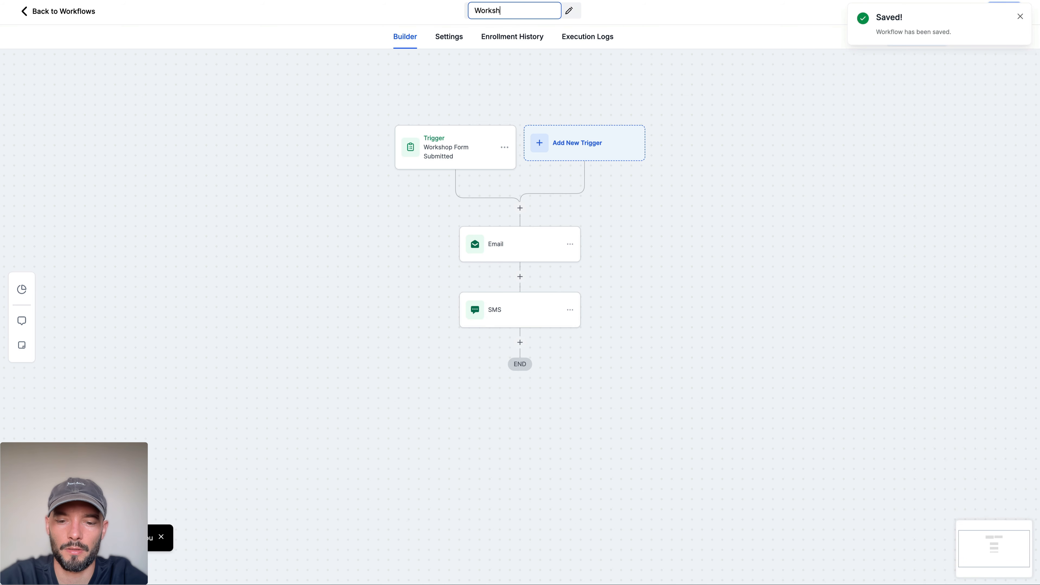
{"action": "type", "text": "op"}
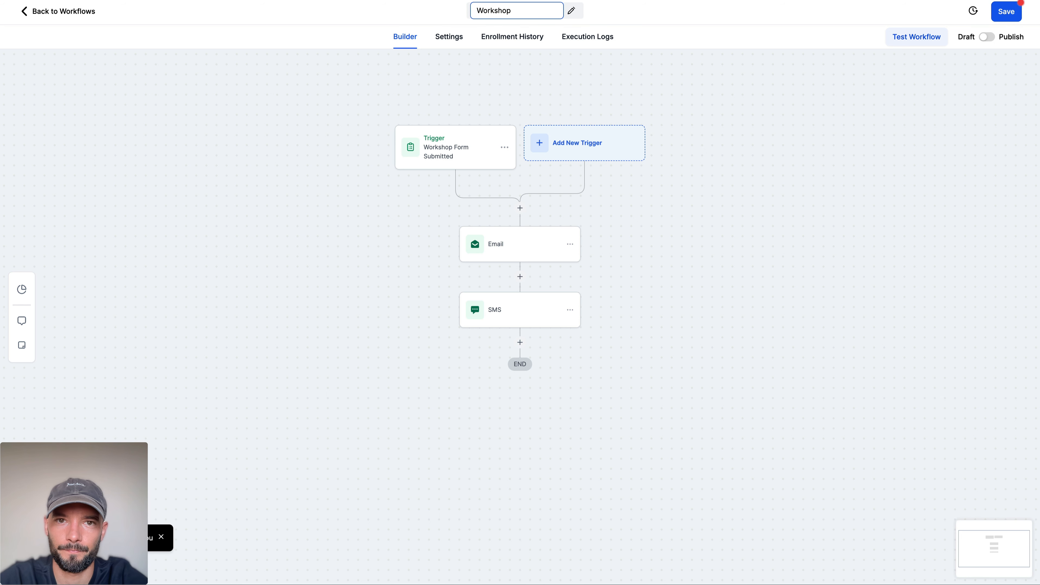
{"action": "key", "text": "Home"}
{"action": "type", "text": "1. Workshop "}
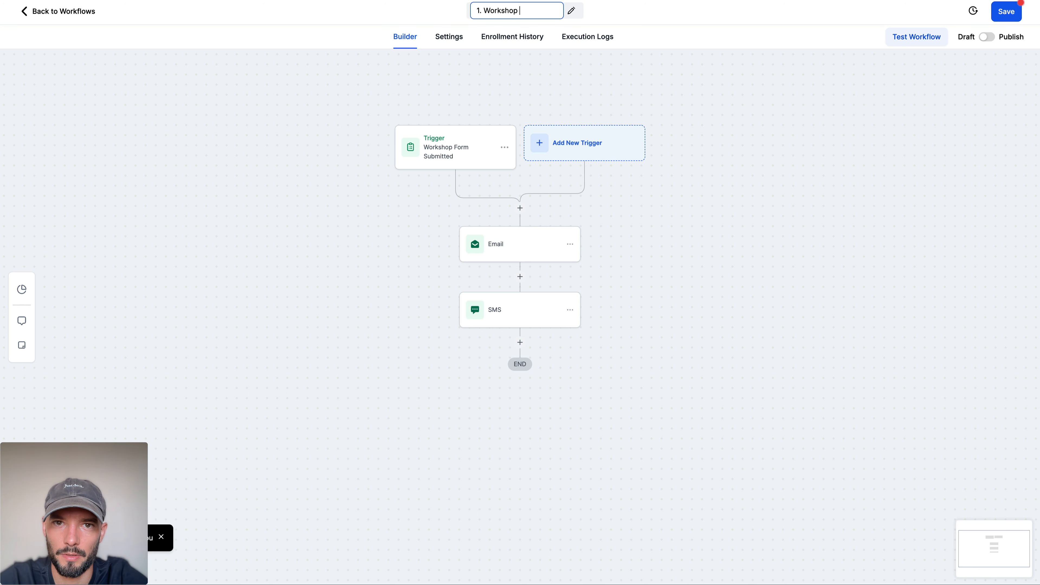
{"action": "type", "text": "- Registration"}
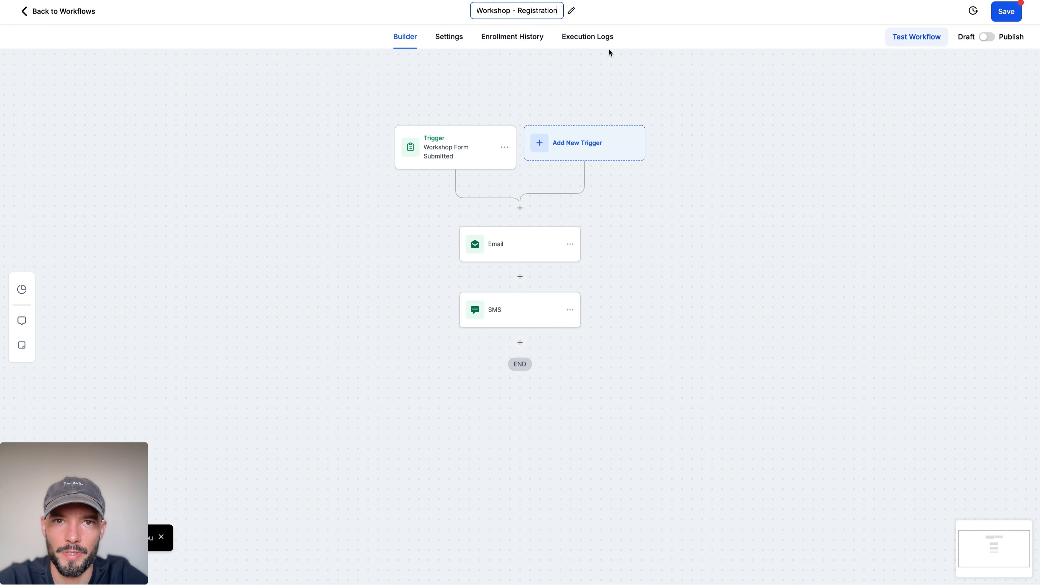
{"action": "left_click", "coordinate": [766, 120]}
{"action": "left_click", "coordinate": [1002, 13]}
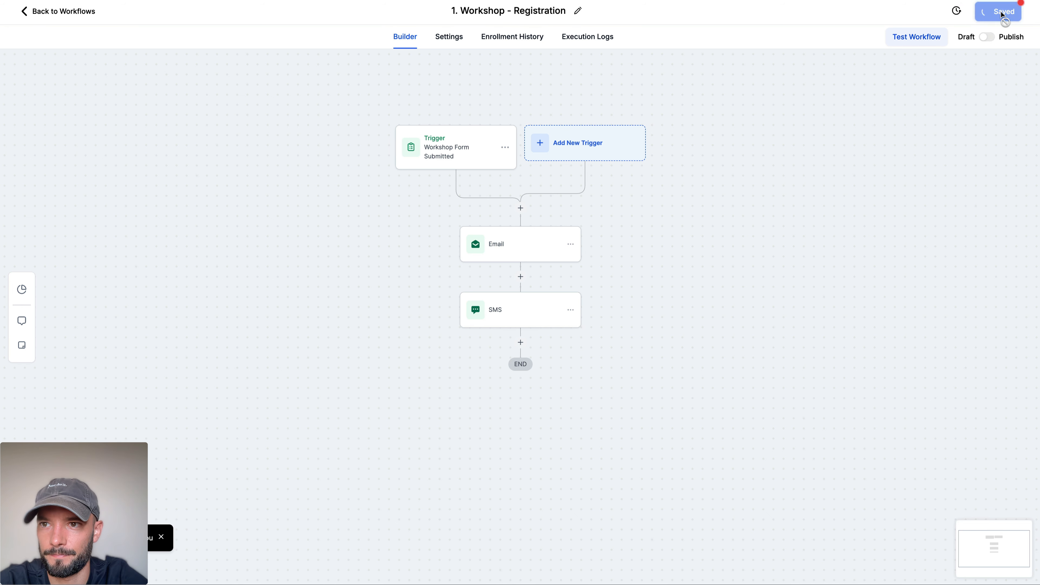
{"action": "left_click", "coordinate": [1020, 19]}
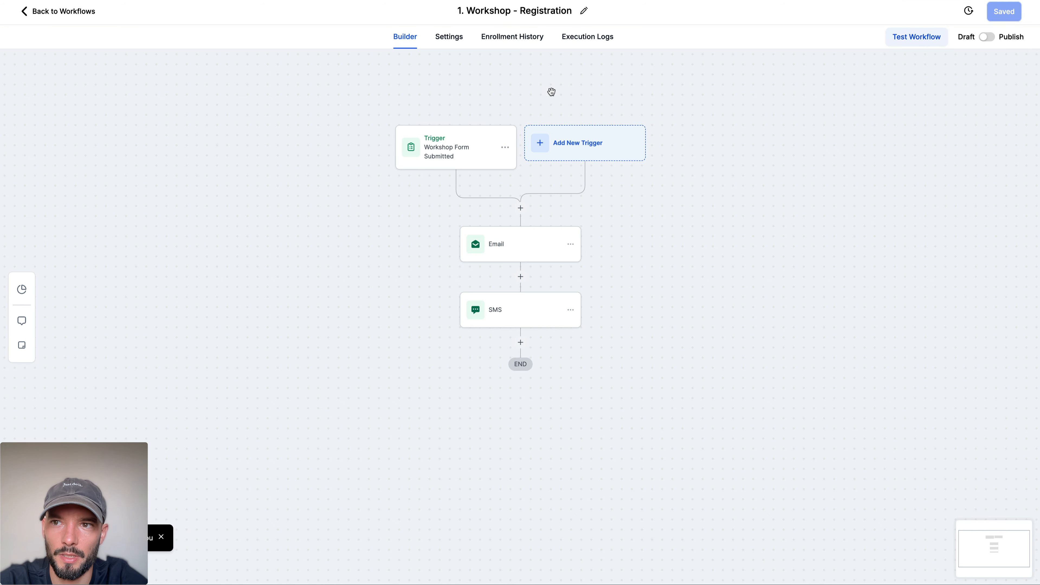
Step: Switch to ChatGPT and send the prompt "Let's do after payment" to get the post-payment messages
{"action": "key", "text": "ctrl+Tab"}
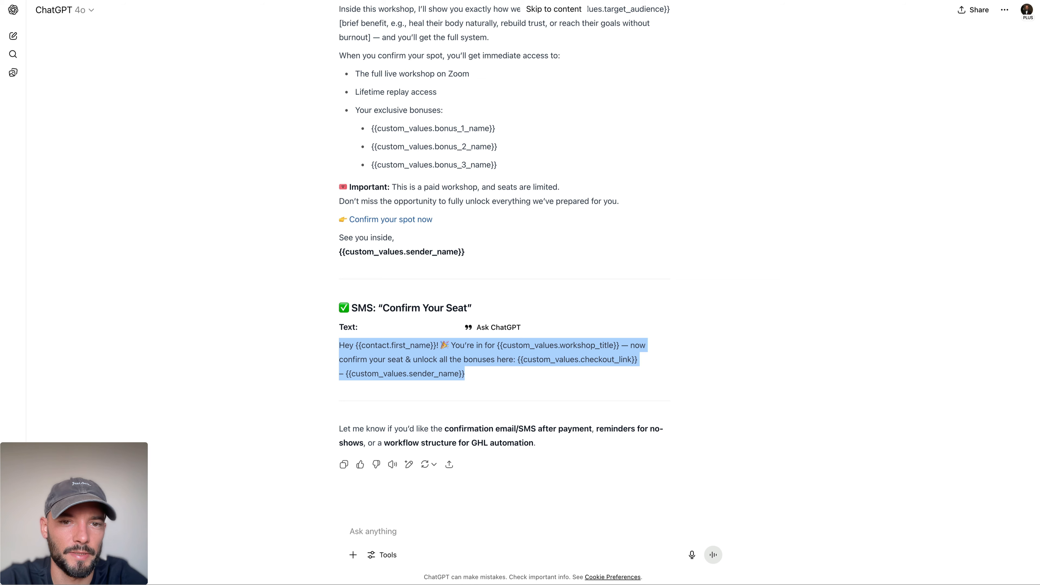
{"action": "left_click", "coordinate": [401, 323]}
{"action": "triple_click", "coordinate": [402, 428]}
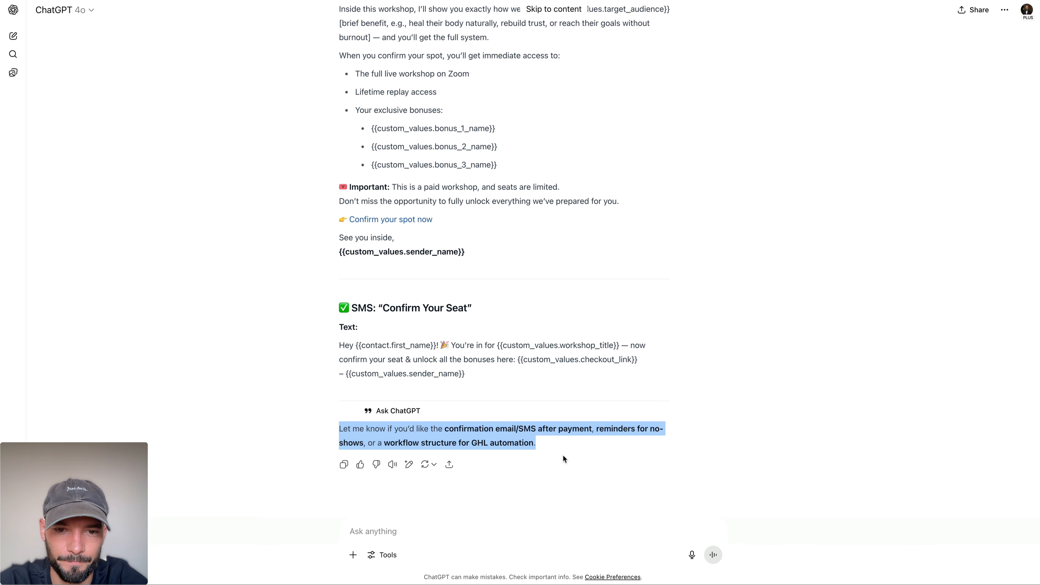
{"action": "left_click", "coordinate": [563, 459]}
{"action": "type", "text": "Let'"}
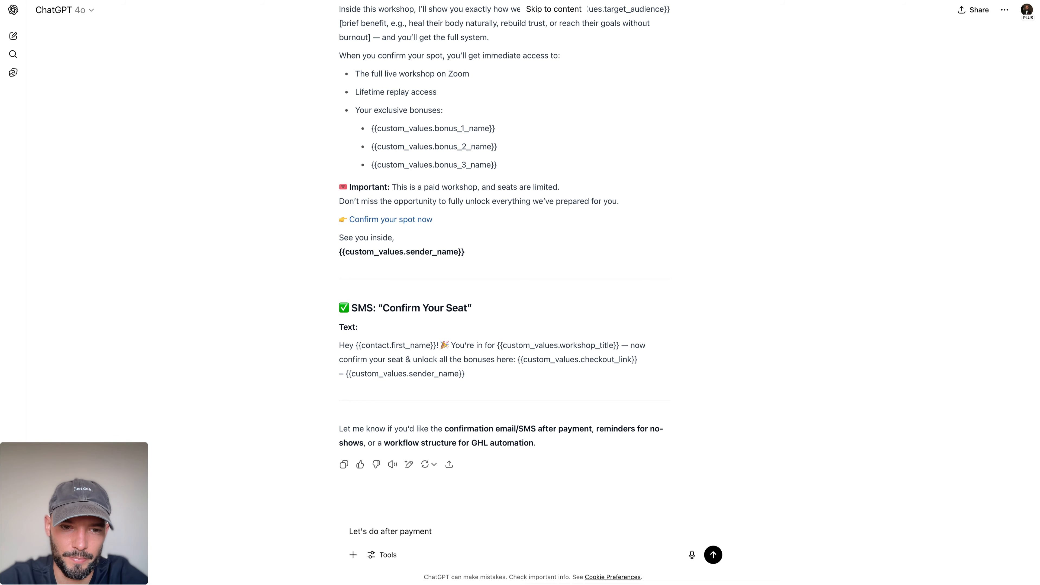
{"action": "type", "text": "s do after payment"}
{"action": "key", "text": "Return"}
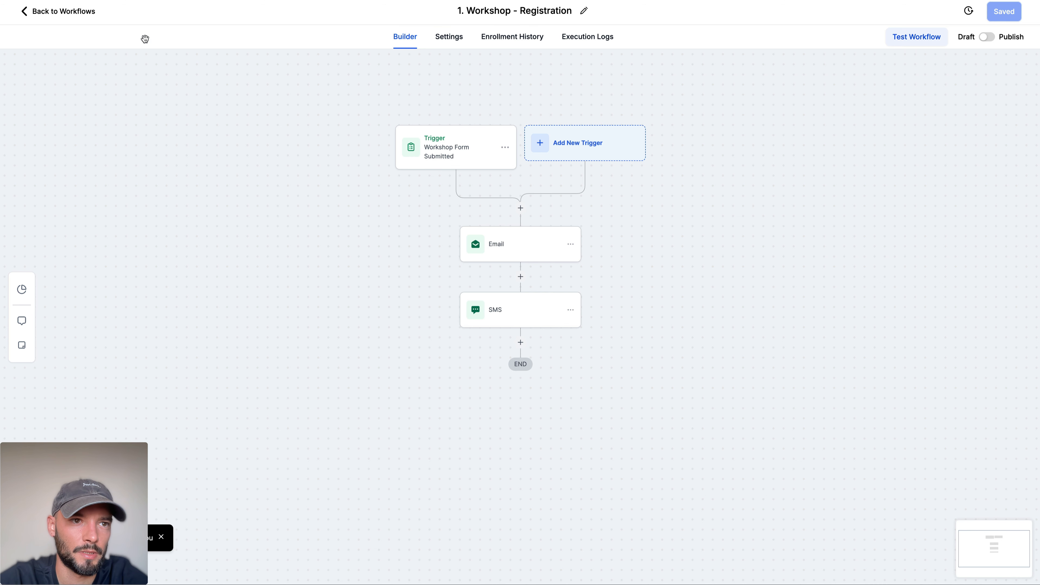
Step: Return to GoHighLevel's list of workflows
{"action": "left_click", "coordinate": [48, 13]}
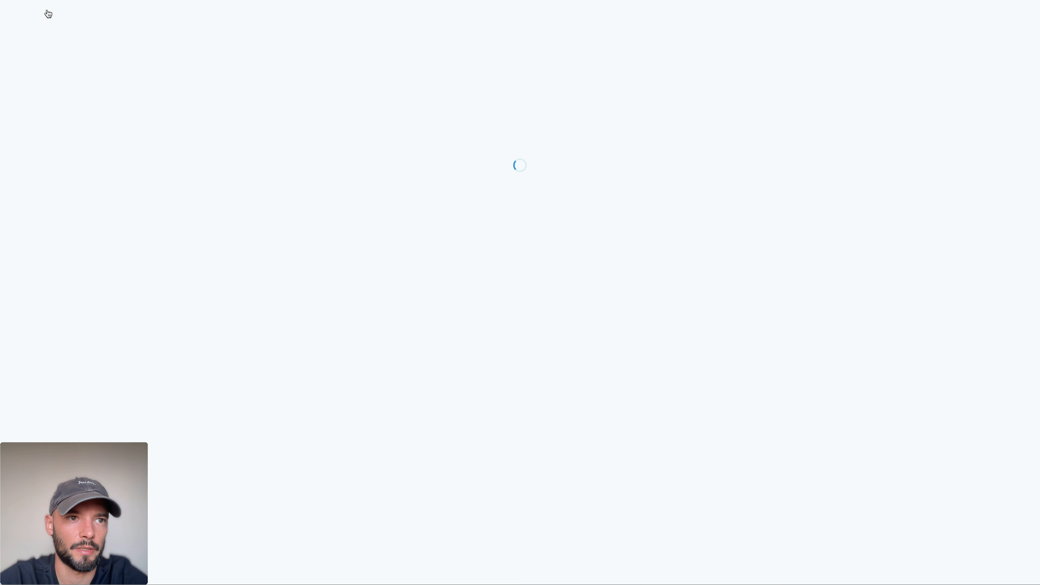
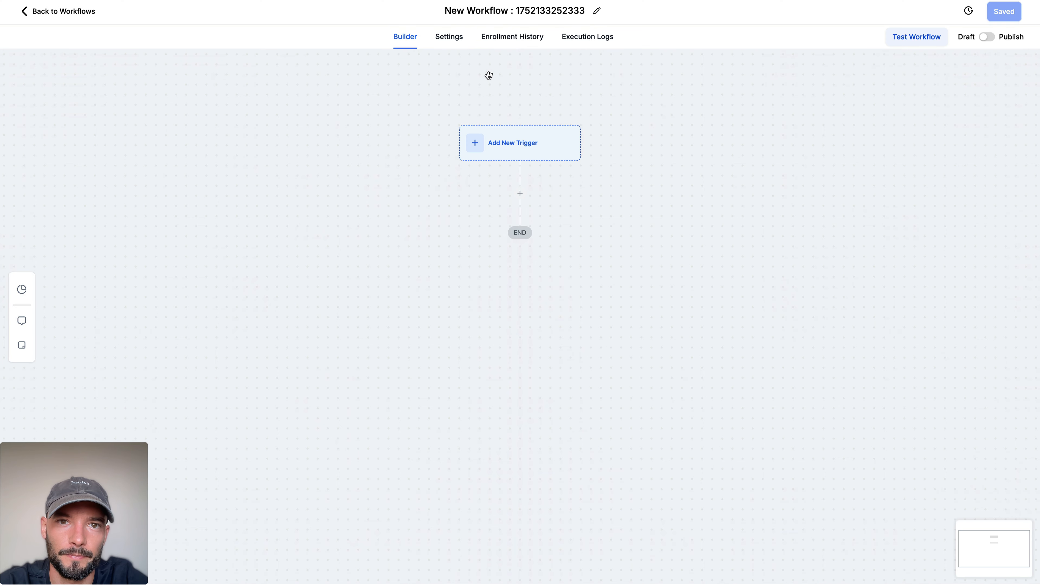
Step: Rename the workflow as "2. Workshop - Purchase"
{"action": "left_click", "coordinate": [500, 12]}
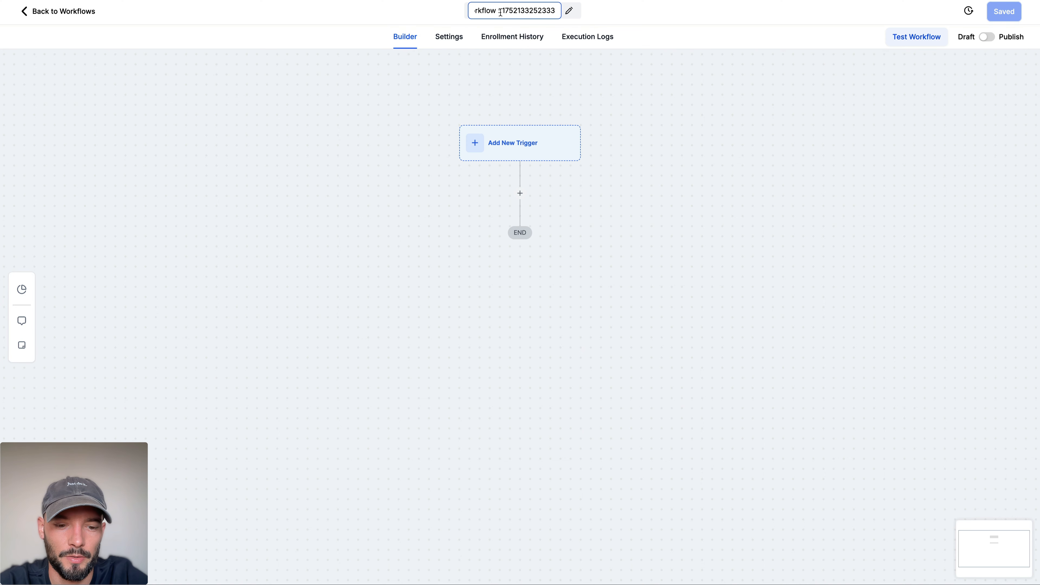
{"action": "key", "text": "ctrl+a"}
{"action": "type", "text": "2. Works"}
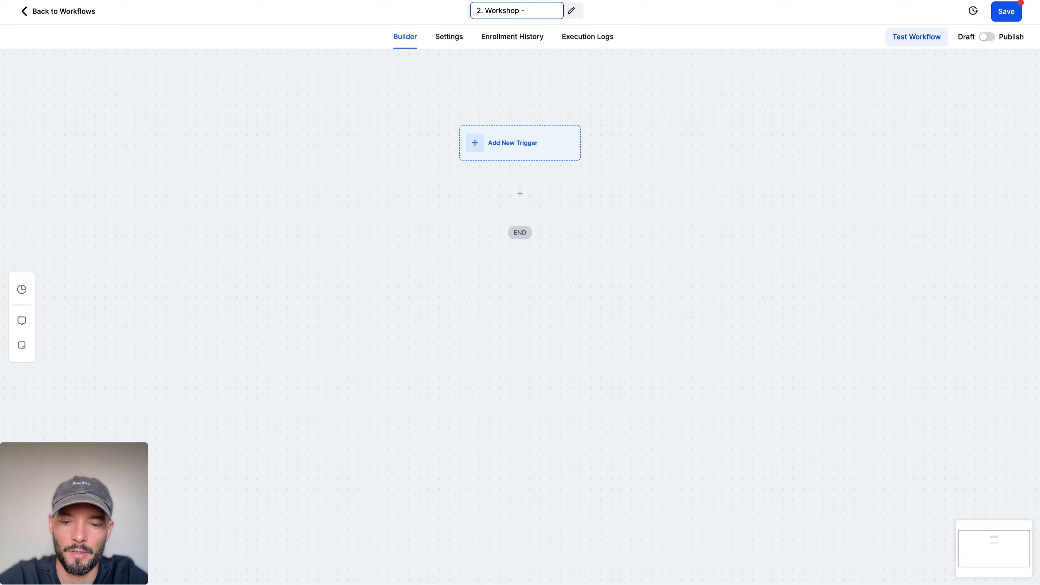
{"action": "type", "text": "hop - Purchase"}
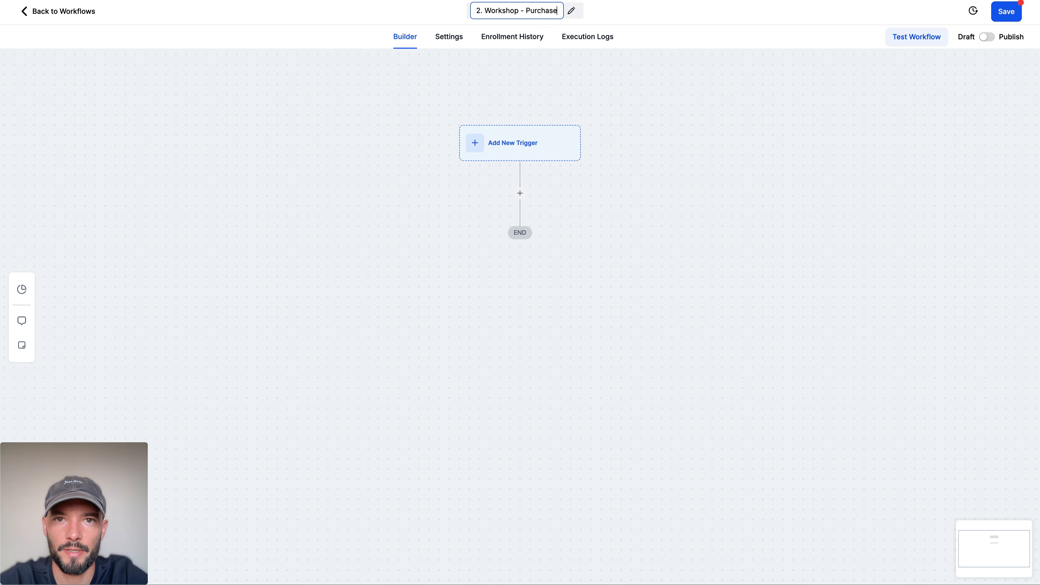
{"action": "key", "text": "Return"}
{"action": "key", "text": "ctrl+Tab"}
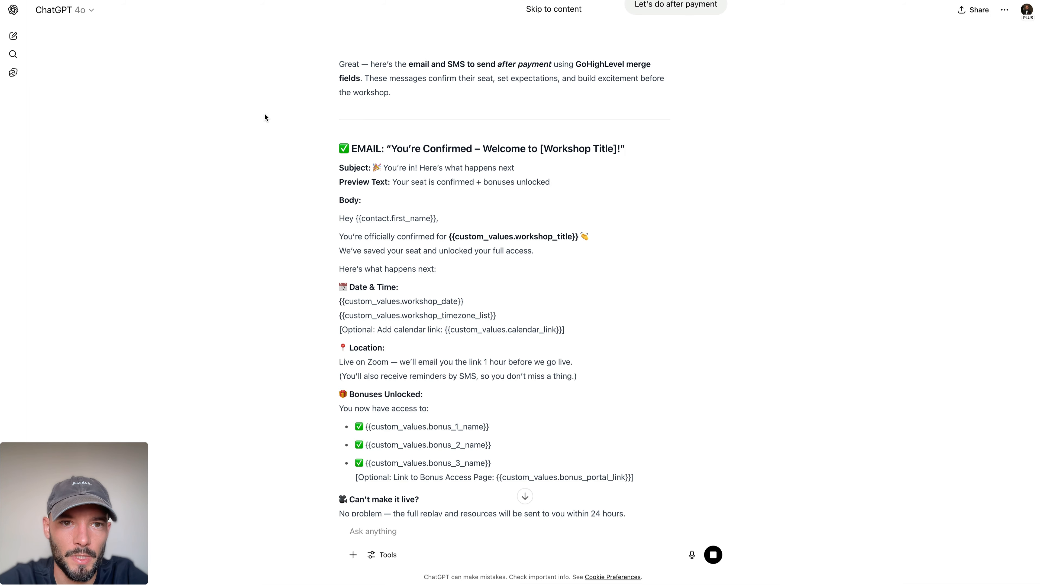
{"action": "key", "text": "ctrl+shift+Tab"}
Step: Add a new workflow trigger of the Payment Received type from the payment triggers
{"action": "left_click", "coordinate": [495, 132]}
{"action": "left_click", "coordinate": [802, 119]}
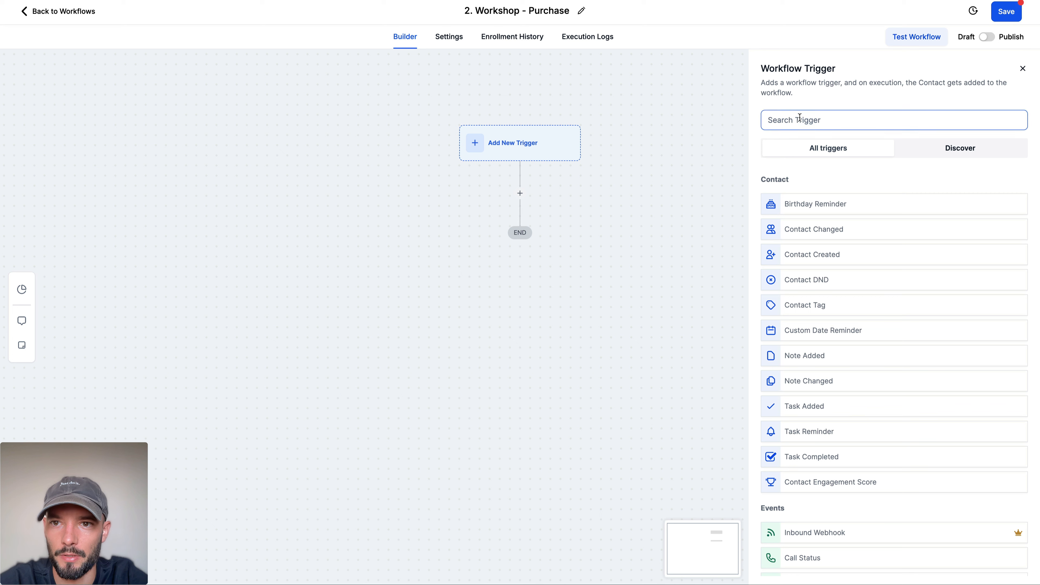
{"action": "type", "text": "purcha"}
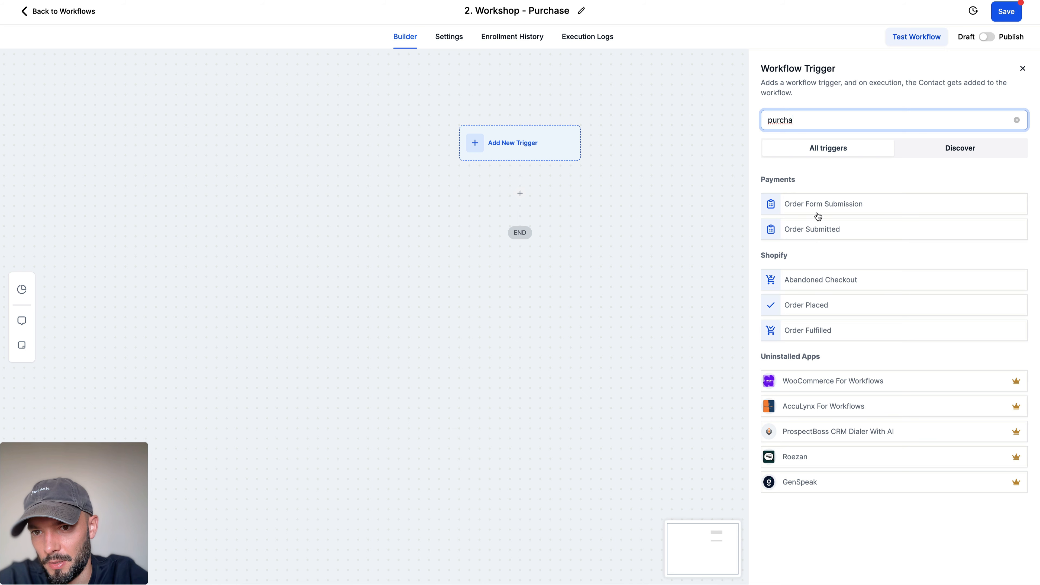
{"action": "double_click", "coordinate": [809, 121]}
{"action": "key", "text": "BackSpace"}
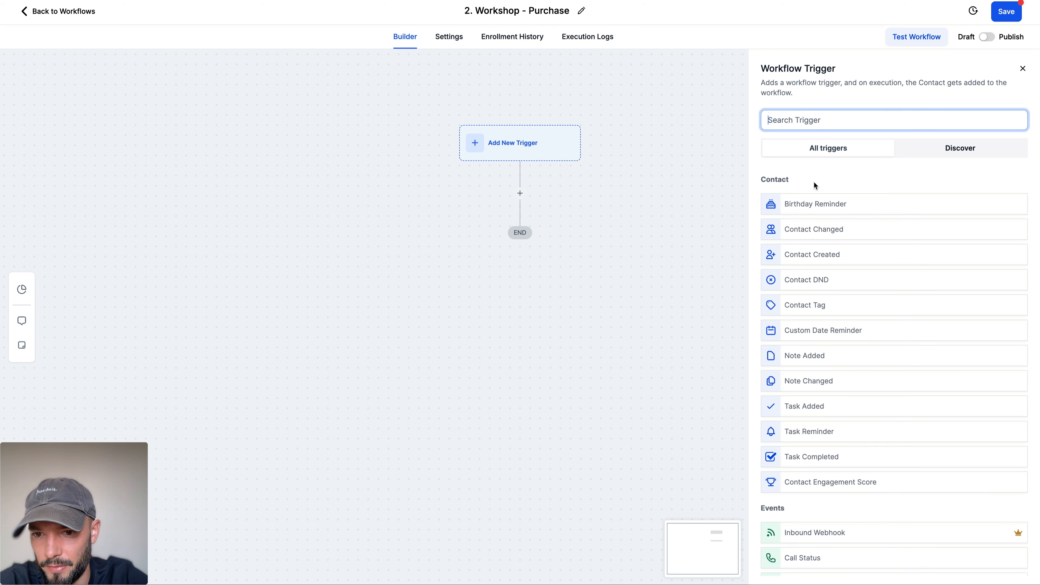
{"action": "scroll", "coordinate": [815, 185], "scroll_direction": "down", "scroll_amount": 20}
{"action": "scroll", "coordinate": [814, 185], "scroll_direction": "up", "scroll_amount": 1}
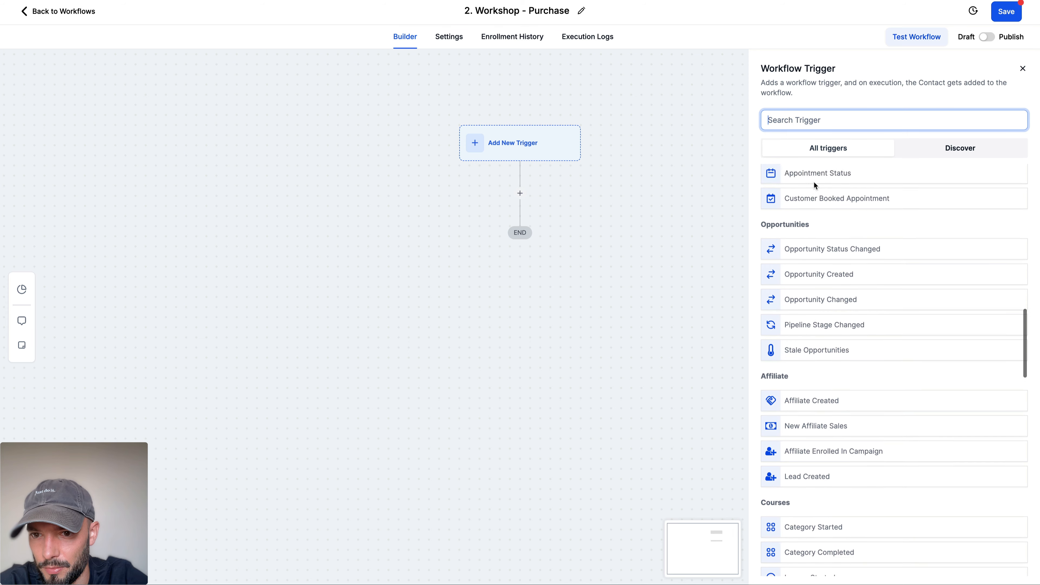
{"action": "scroll", "coordinate": [815, 186], "scroll_direction": "down", "scroll_amount": 12}
{"action": "scroll", "coordinate": [815, 185], "scroll_direction": "down", "scroll_amount": 3}
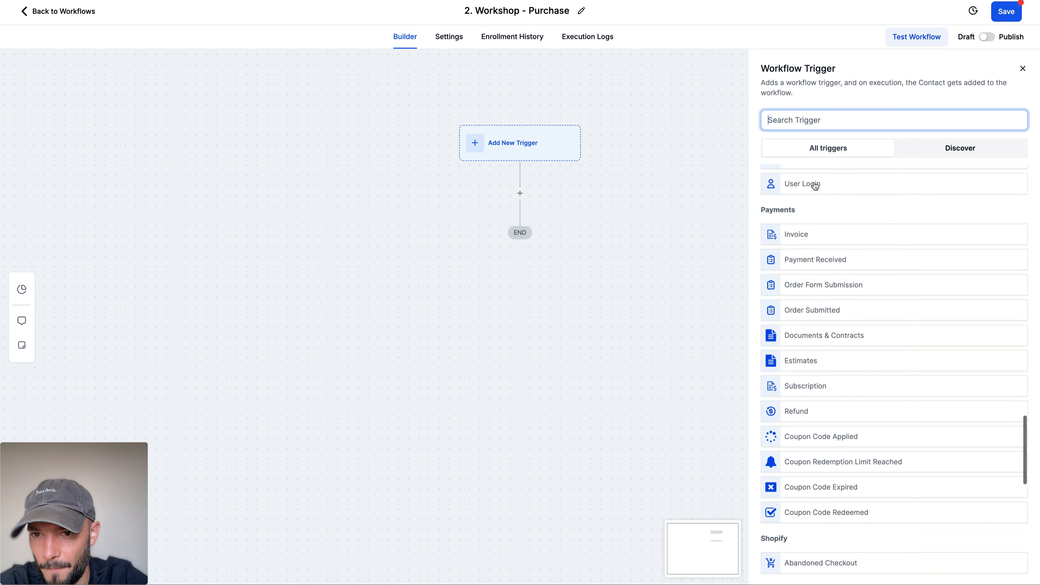
{"action": "left_click", "coordinate": [811, 254]}
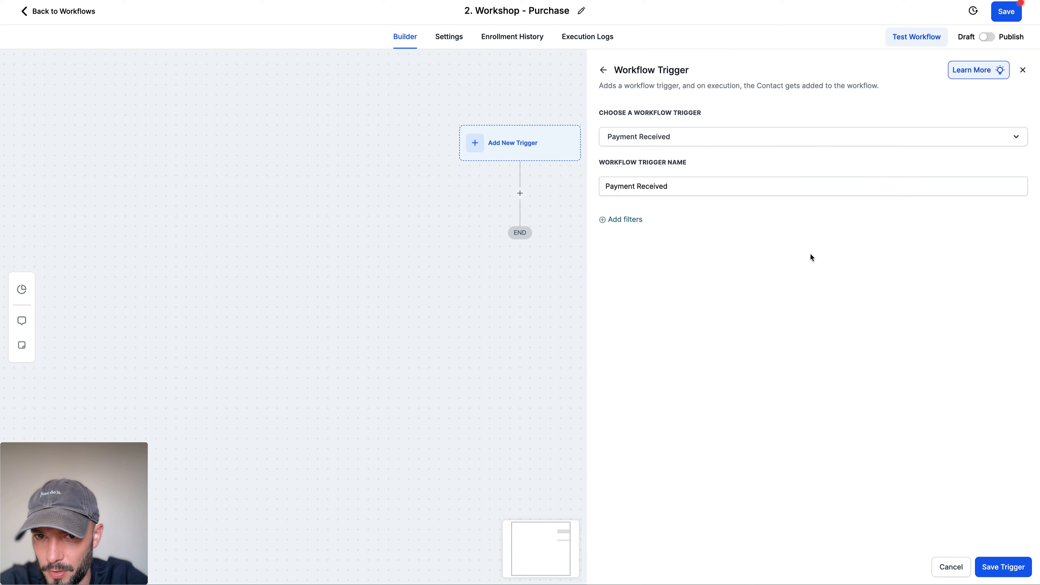
Step: Add a trigger filter requiring that Global Product Is Workshop
{"action": "left_click", "coordinate": [640, 221]}
{"action": "left_click", "coordinate": [629, 234]}
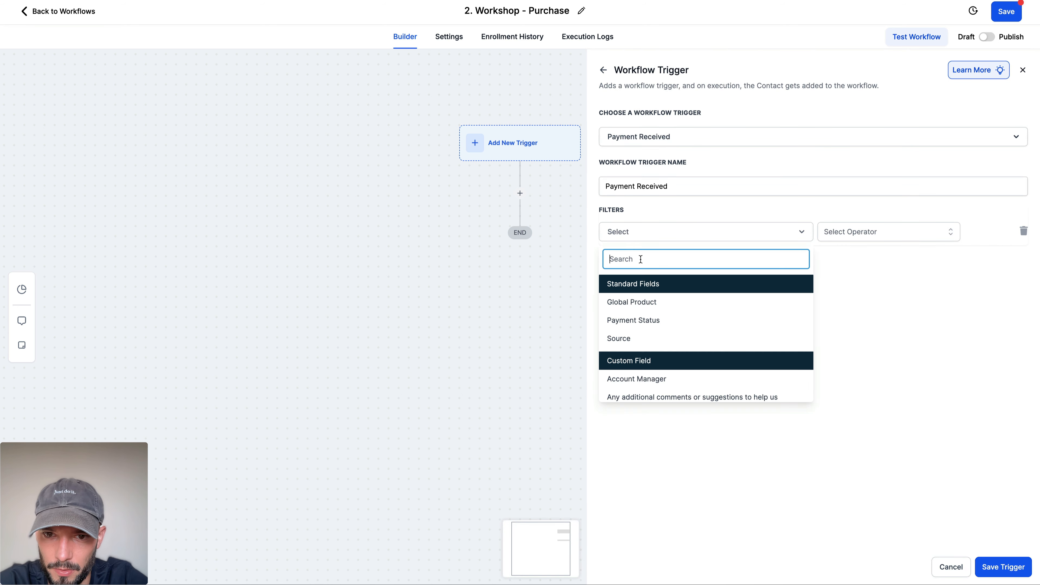
{"action": "left_click", "coordinate": [653, 302]}
{"action": "left_click", "coordinate": [863, 232]}
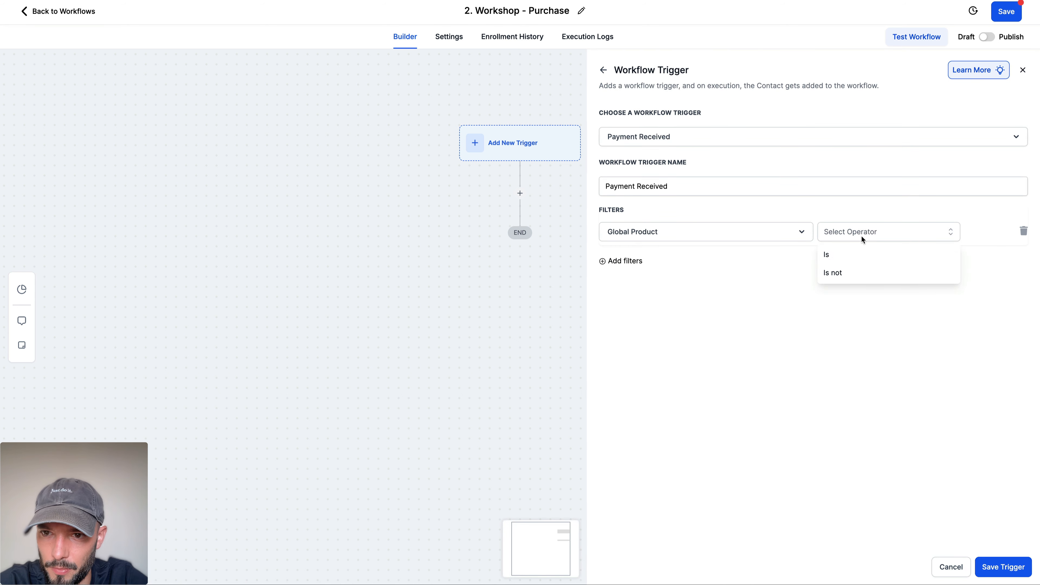
{"action": "left_click", "coordinate": [852, 260]}
{"action": "left_click", "coordinate": [905, 233]}
{"action": "left_click", "coordinate": [885, 277]}
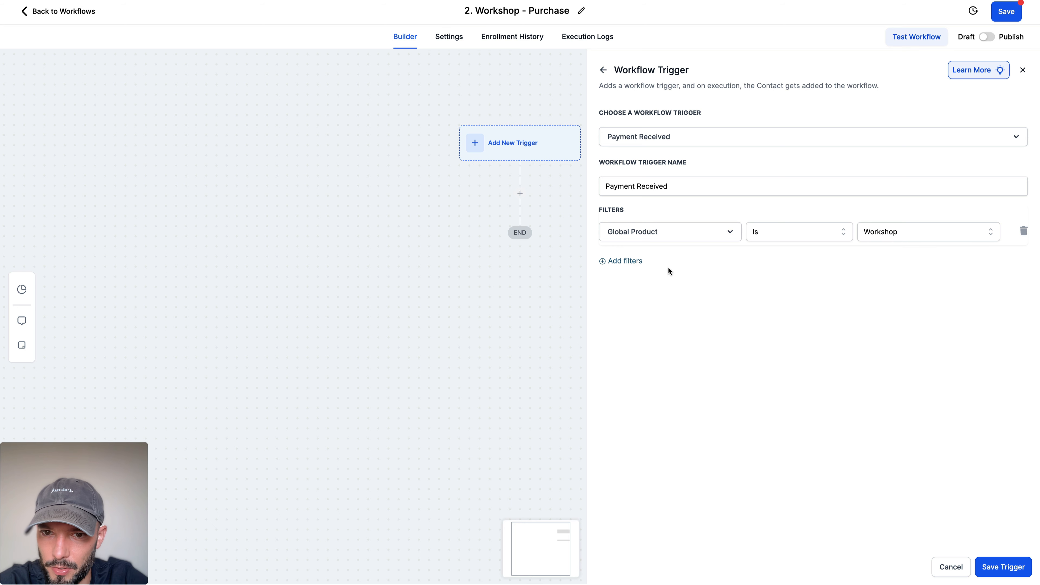
Step: Add a second trigger filter requiring that Payment Status Is Success
{"action": "left_click", "coordinate": [628, 261]}
{"action": "left_click", "coordinate": [633, 262]}
{"action": "left_click", "coordinate": [639, 333]}
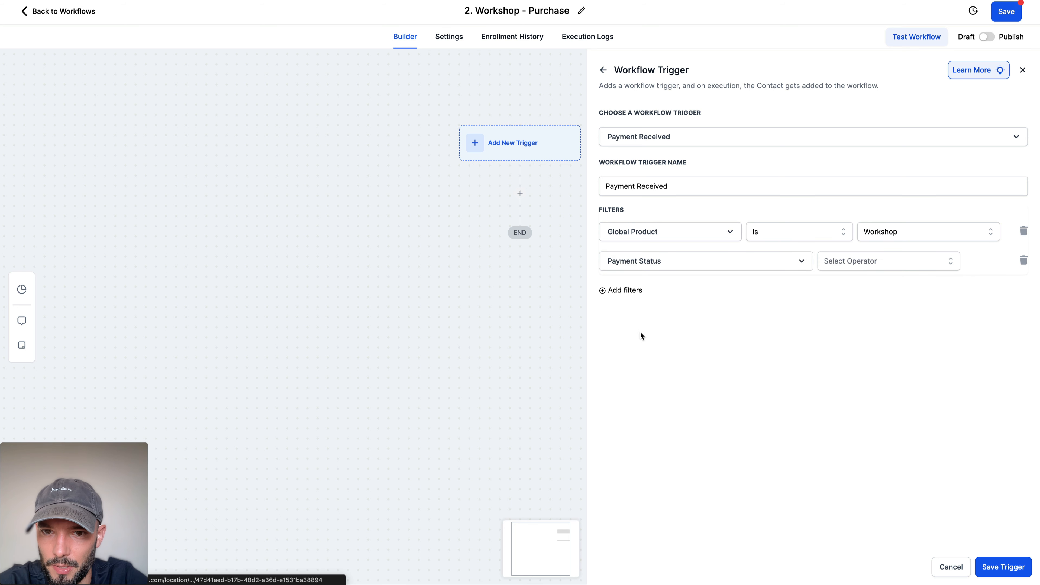
{"action": "left_click", "coordinate": [851, 263]}
{"action": "left_click", "coordinate": [850, 286]}
{"action": "left_click", "coordinate": [896, 264]}
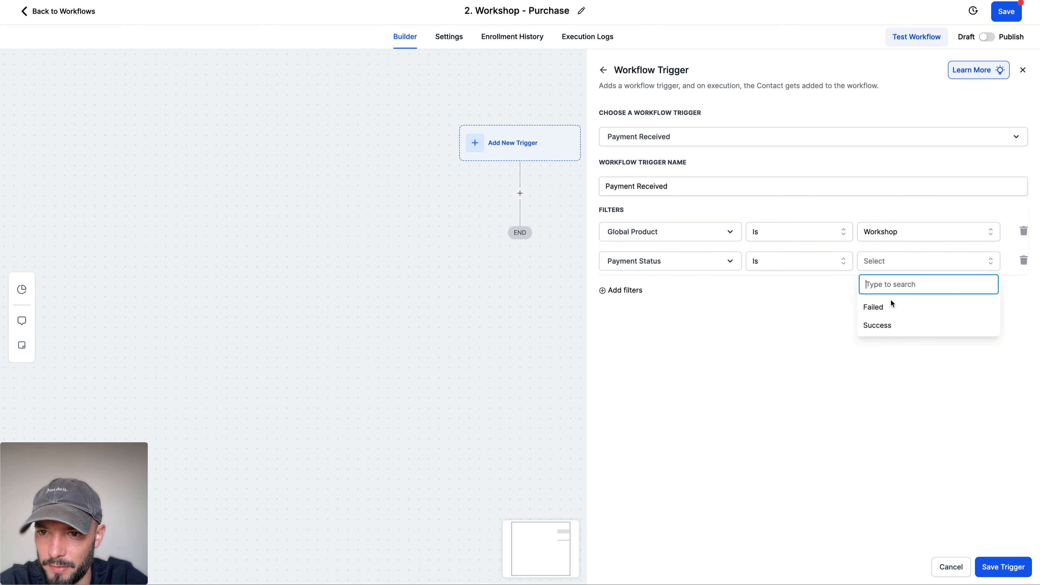
{"action": "left_click", "coordinate": [890, 324]}
Step: Add a third trigger filter requiring that Product Price Is Workshop @ 100
{"action": "left_click", "coordinate": [635, 291]}
{"action": "left_click", "coordinate": [638, 296]}
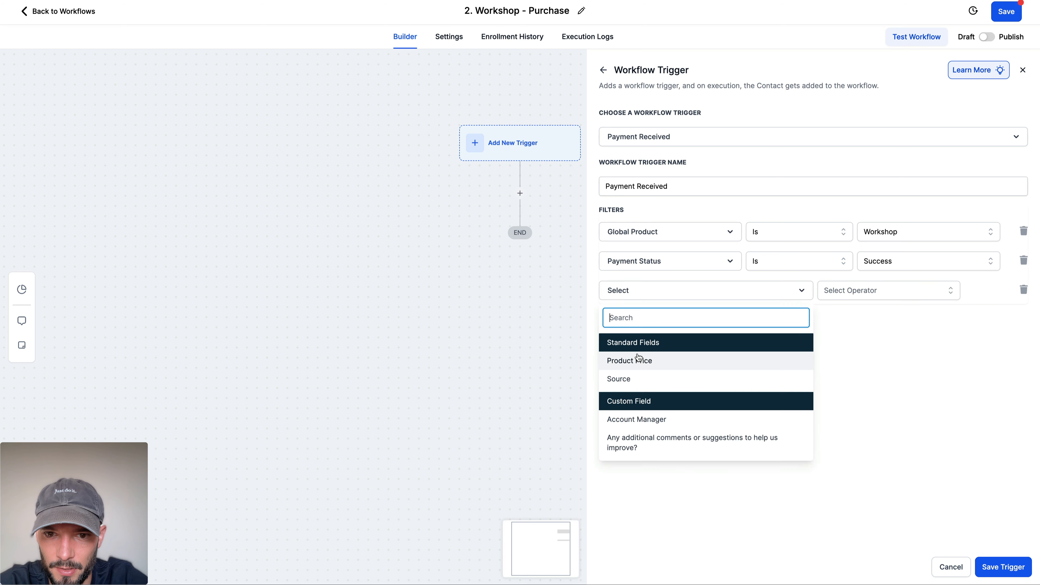
{"action": "left_click", "coordinate": [639, 361]}
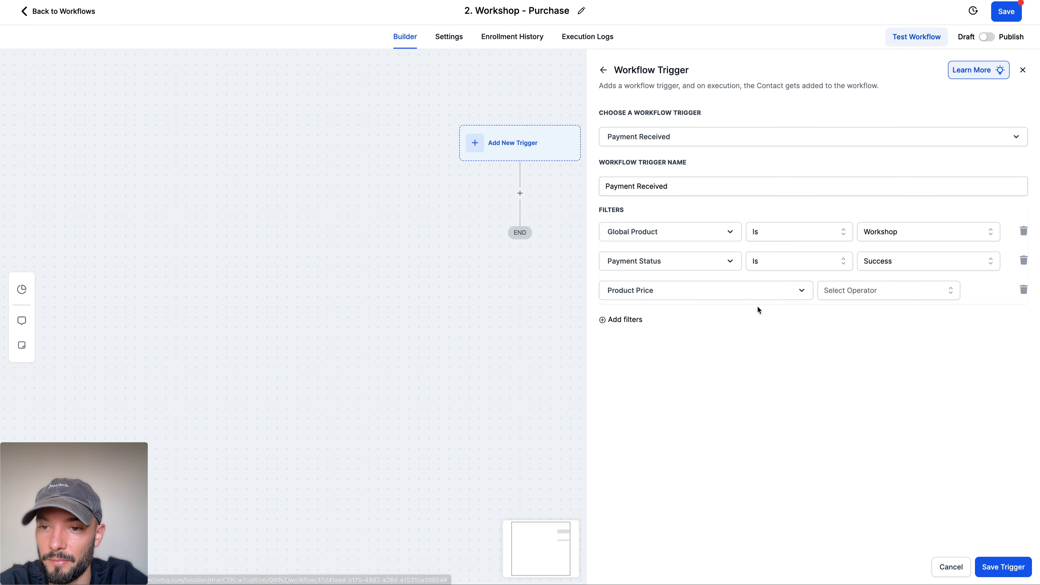
{"action": "left_click", "coordinate": [846, 293]}
{"action": "left_click", "coordinate": [847, 313]}
{"action": "left_click", "coordinate": [888, 298]}
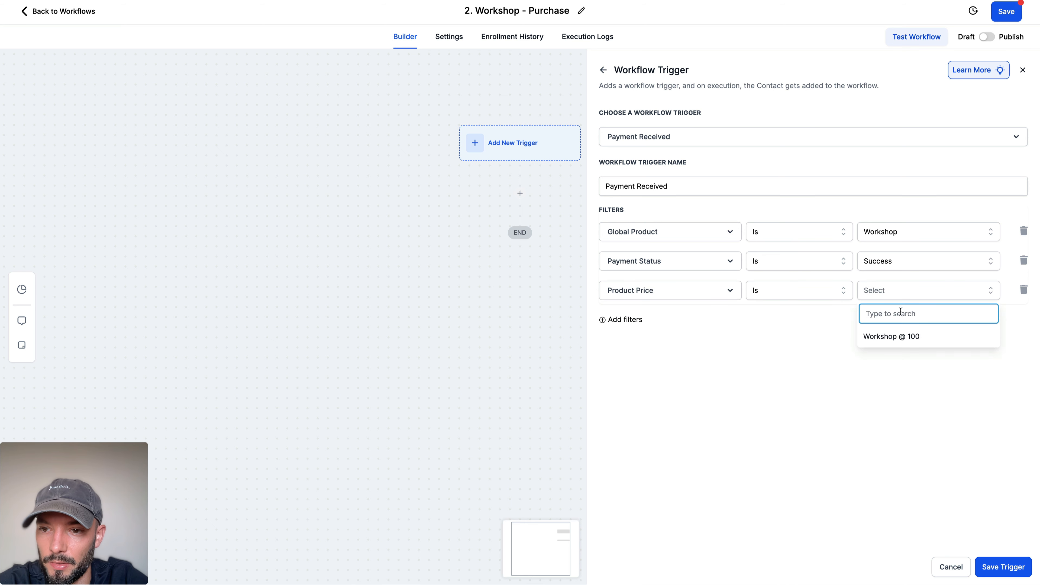
{"action": "left_click", "coordinate": [888, 335]}
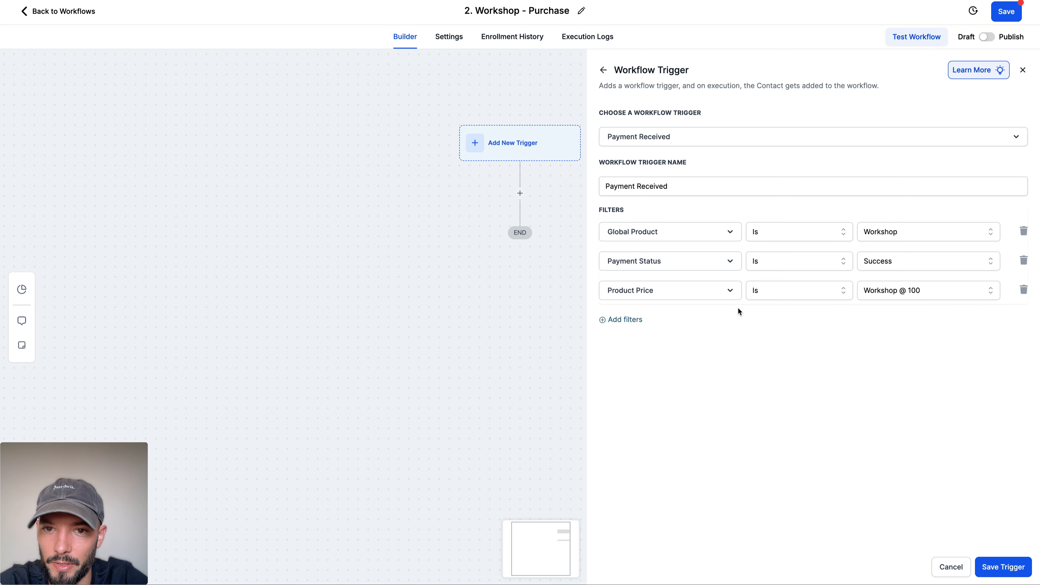
Step: Name the payment trigger "$100 Workshop Success" and save it
{"action": "left_click_drag", "start_coordinate": [606, 186], "coordinate": [723, 187]}
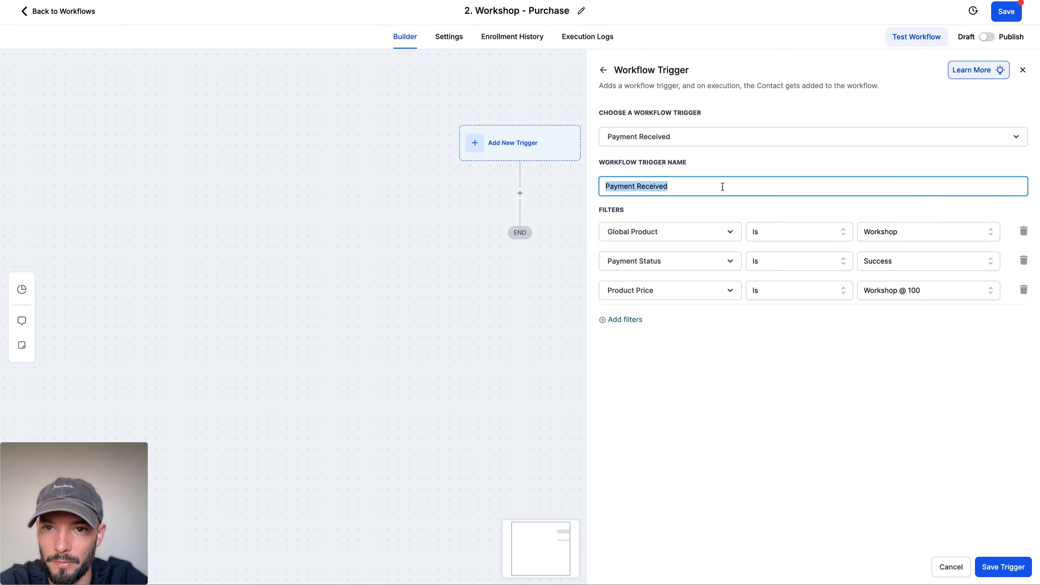
{"action": "type", "text": "Workshop Paid"}
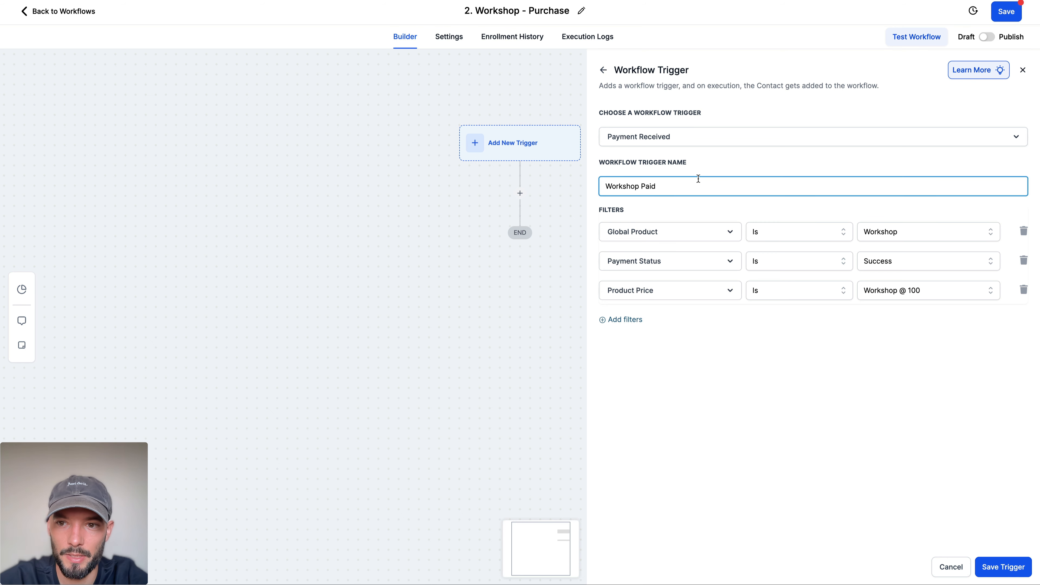
{"action": "type", "text": "#"}
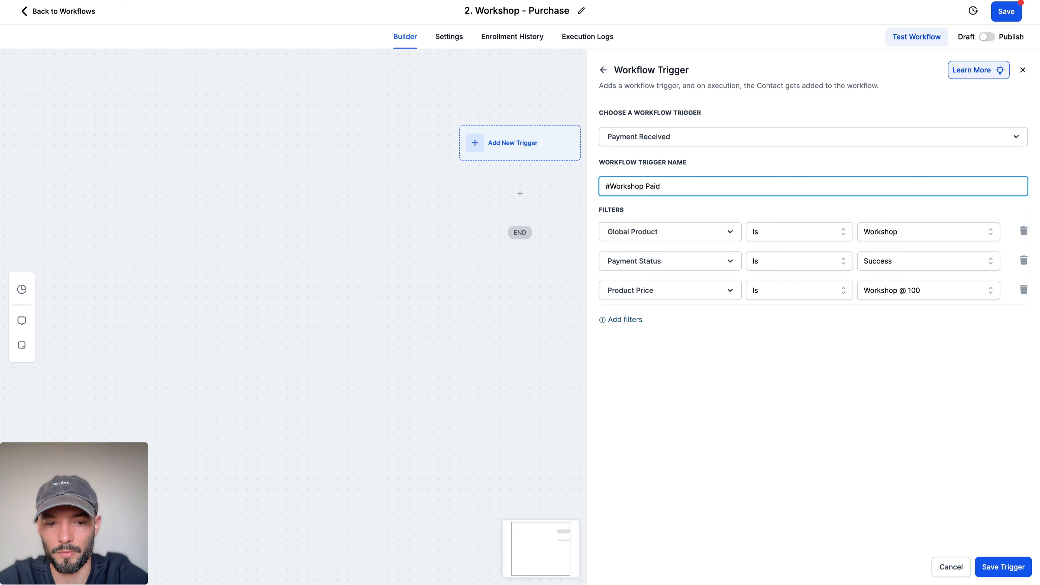
{"action": "type", "text": "100"}
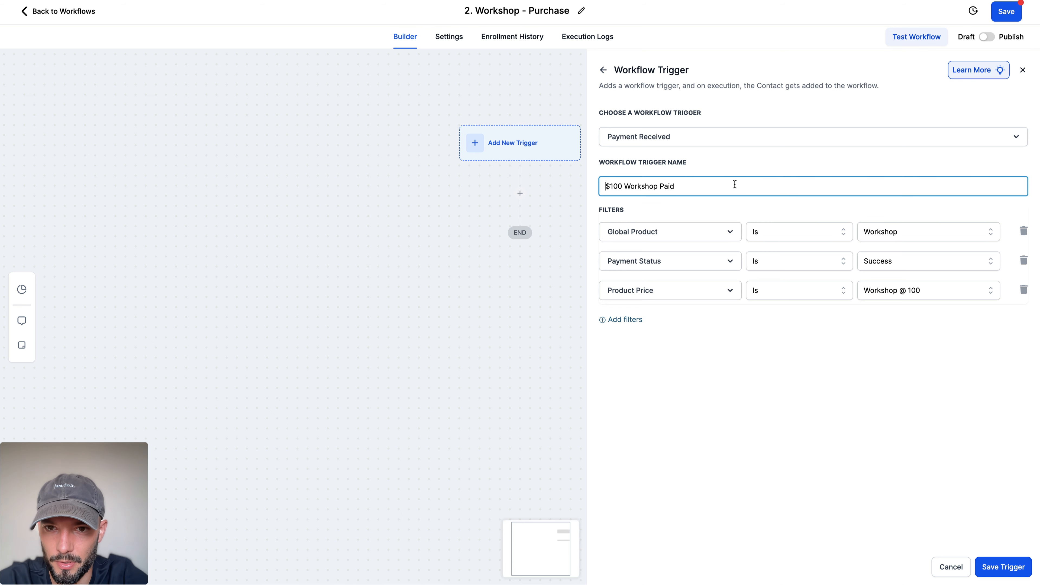
{"action": "double_click", "coordinate": [664, 186]}
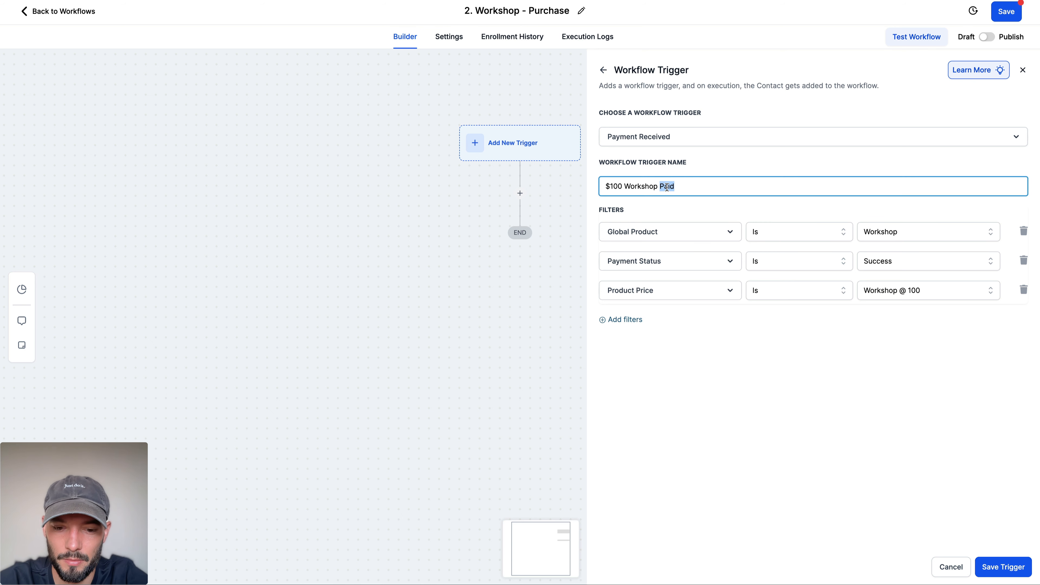
{"action": "type", "text": "Success"}
{"action": "left_click", "coordinate": [997, 567]}
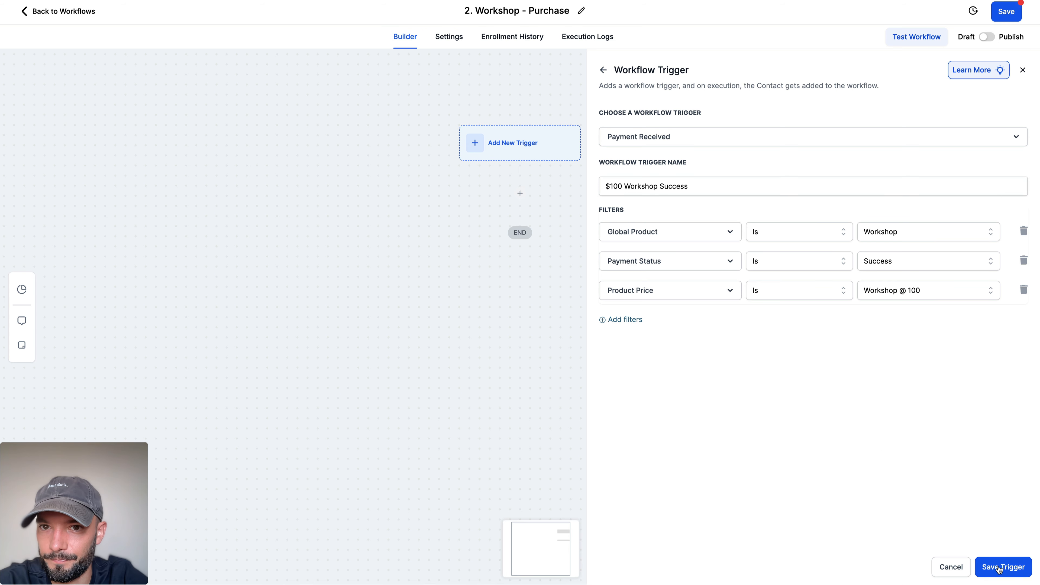
Step: Add a Send Email action after the $100 Workshop Success trigger
{"action": "left_click", "coordinate": [519, 216]}
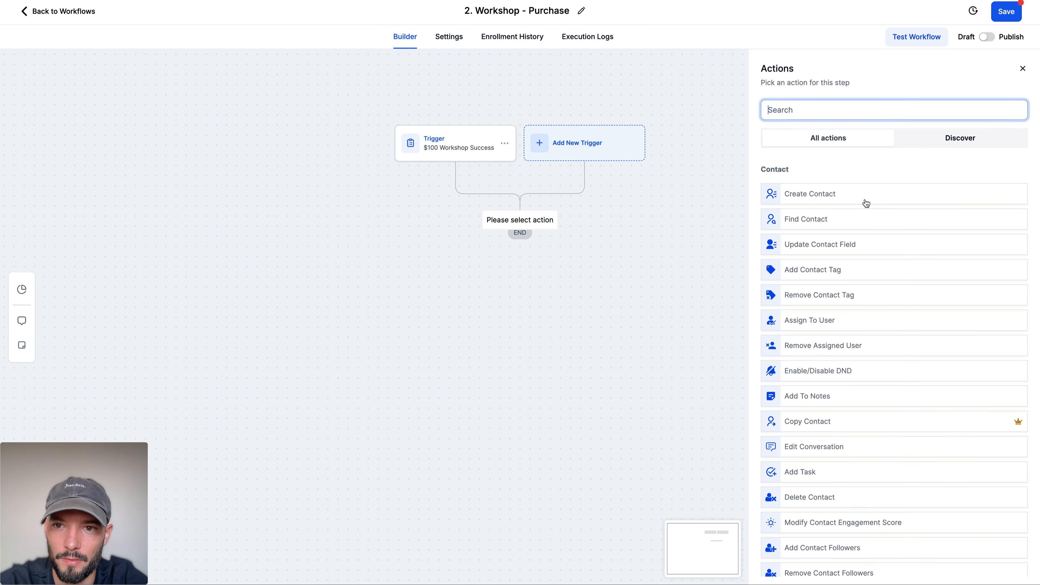
{"action": "left_click", "coordinate": [784, 107]}
{"action": "type", "text": "email"}
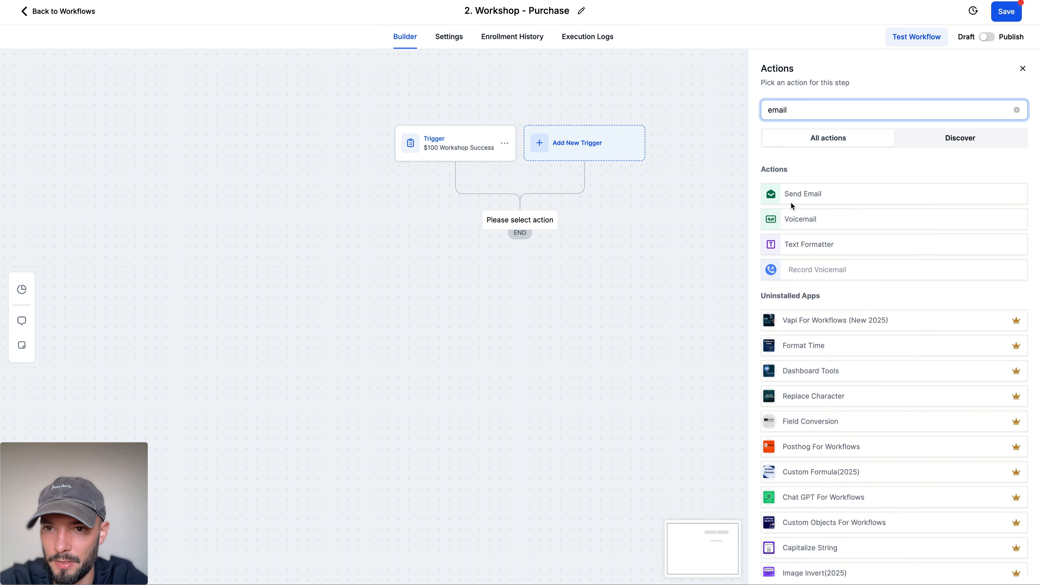
{"action": "left_click", "coordinate": [798, 194]}
Step: Copy the subject "🎉 You're in! Here's what happens next" from the ChatGPT draft into the email action's subject
{"action": "left_click", "coordinate": [319, 1]}
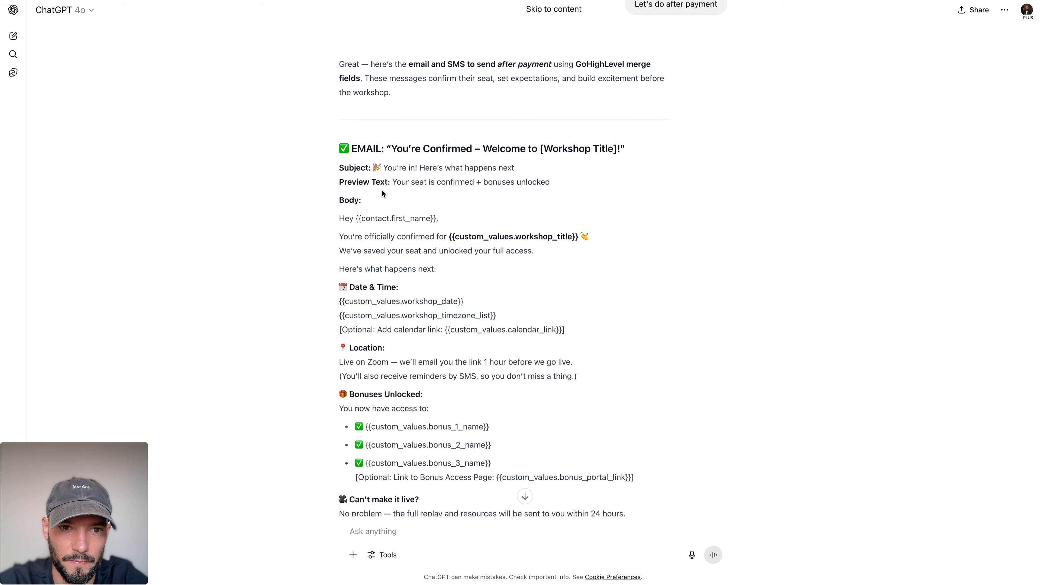
{"action": "left_click_drag", "start_coordinate": [374, 166], "coordinate": [569, 167]}
{"action": "key", "text": "ctrl+c"}
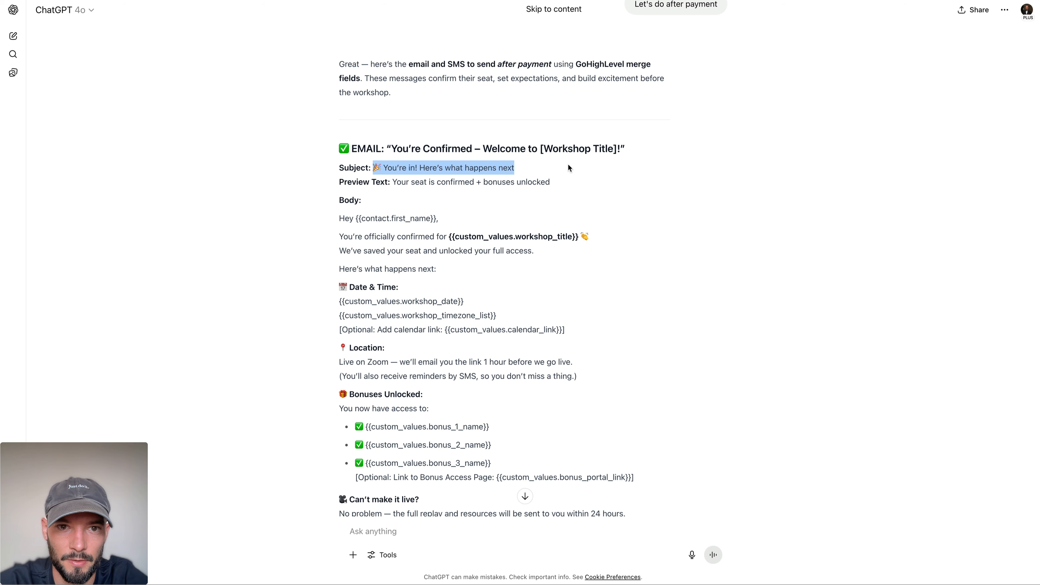
{"action": "left_click", "coordinate": [246, 0]}
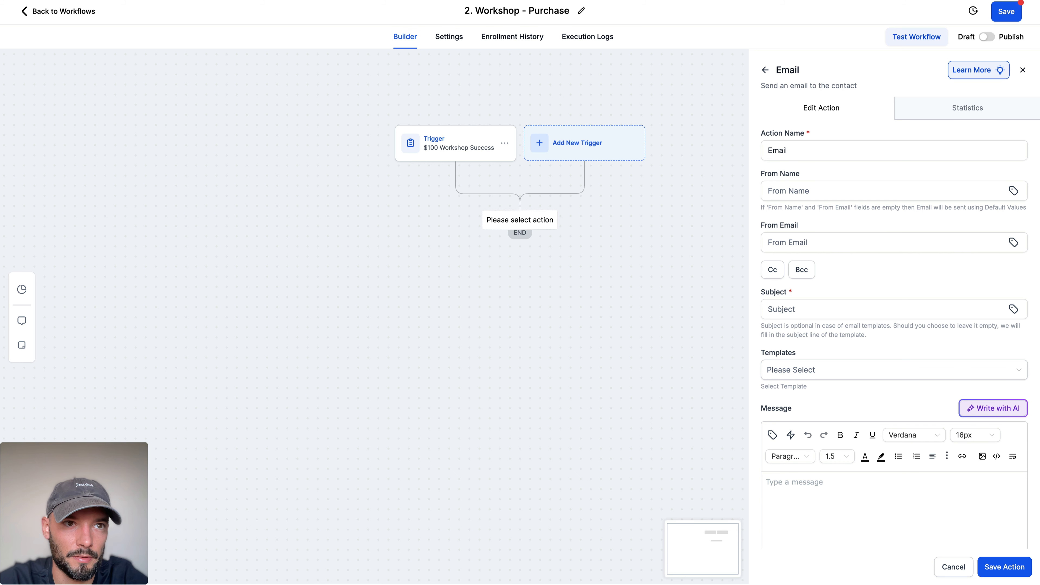
{"action": "left_click", "coordinate": [791, 314]}
{"action": "key", "text": "ctrl+v"}
Step: Copy the confirmation email's body from the ChatGPT draft, starting at the greeting, and paste it into the email action's message
{"action": "scroll", "coordinate": [838, 317], "scroll_direction": "down", "scroll_amount": 3}
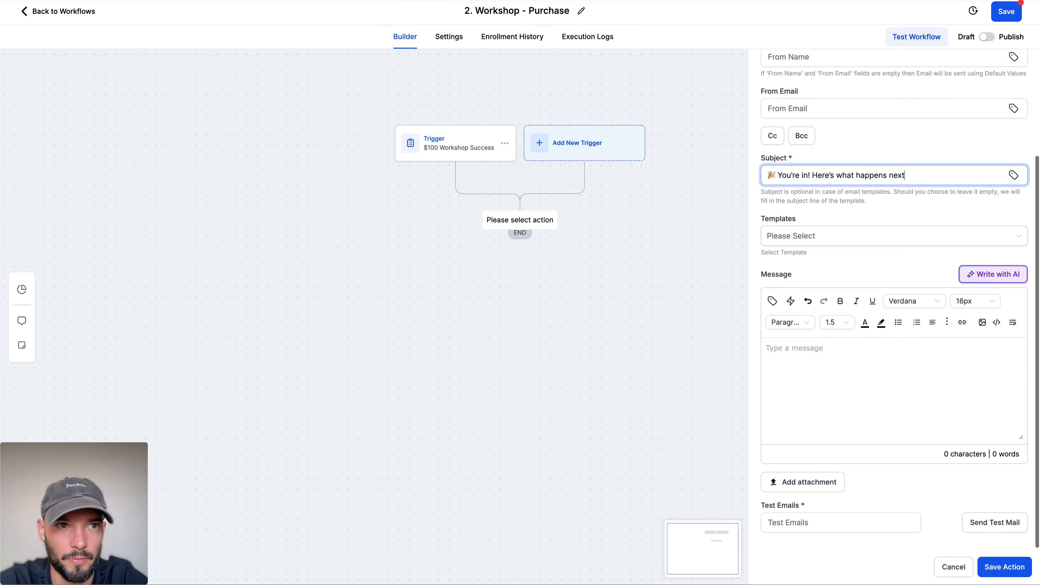
{"action": "left_click", "coordinate": [463, 1]}
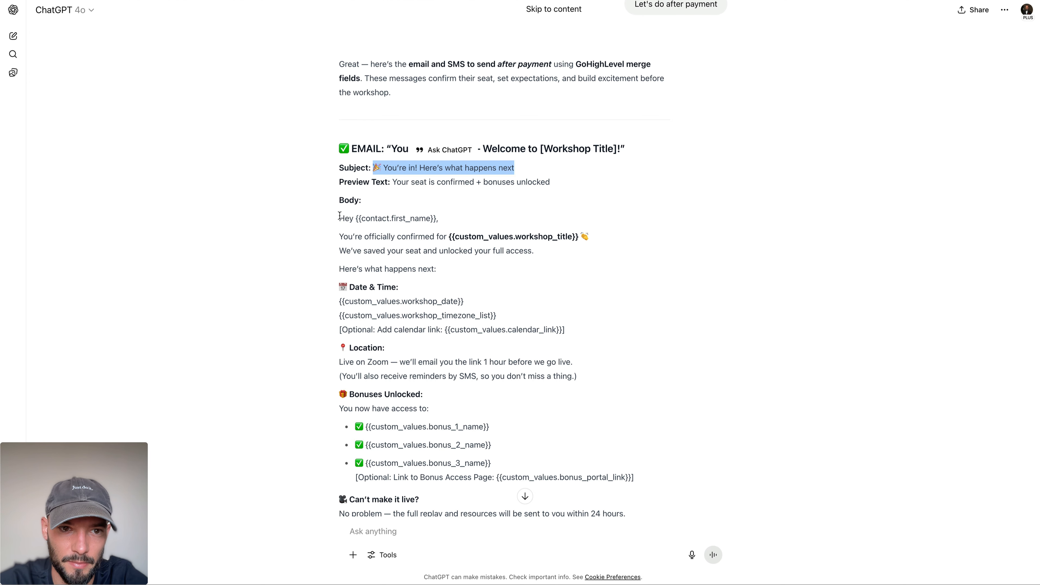
{"action": "left_click_drag", "start_coordinate": [340, 216], "coordinate": [543, 486]}
{"action": "scroll", "coordinate": [544, 486], "scroll_direction": "down", "scroll_amount": 5}
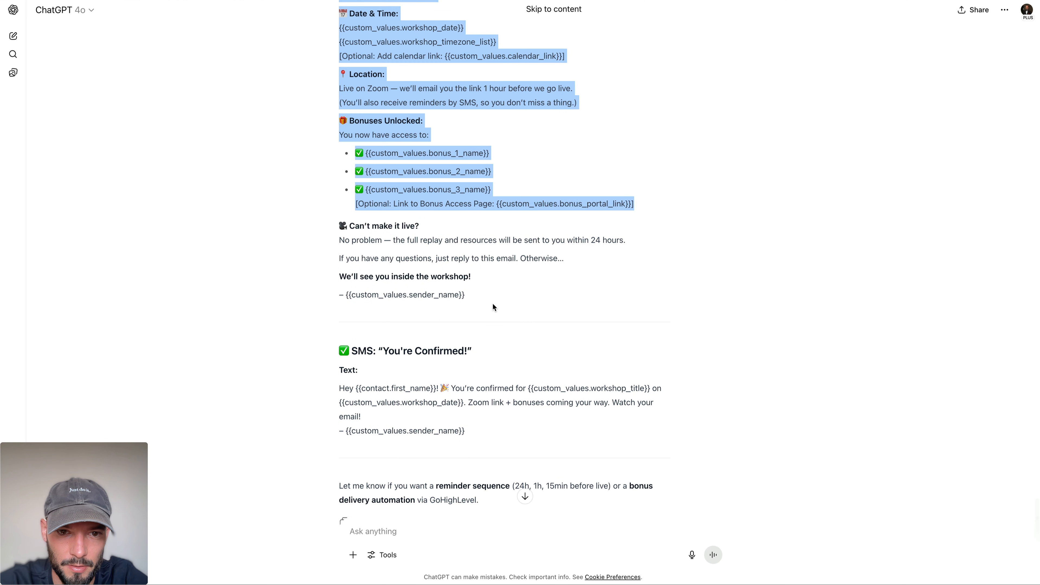
{"action": "left_click_drag", "start_coordinate": [492, 304], "coordinate": [433, 256]}
{"action": "left_click", "coordinate": [369, 1]}
{"action": "left_click", "coordinate": [808, 369]}
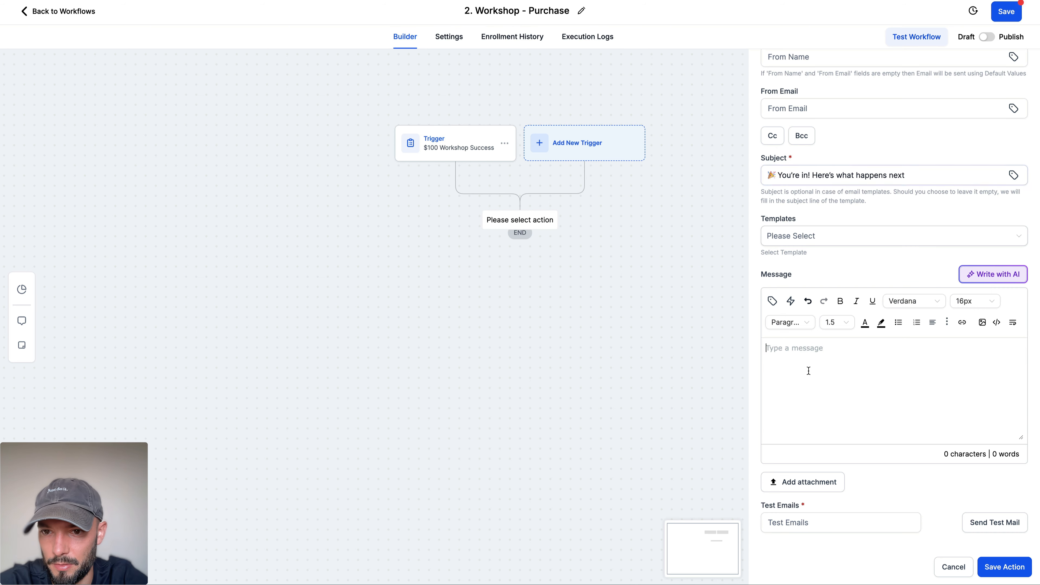
{"action": "key", "text": "super+v"}
Step: Insert a blank line after the "Hey {{contact.first_name}}," greeting in the email message
{"action": "scroll", "coordinate": [892, 381], "scroll_direction": "up", "scroll_amount": 6}
{"action": "left_click", "coordinate": [887, 348]}
{"action": "key", "text": "Return"}
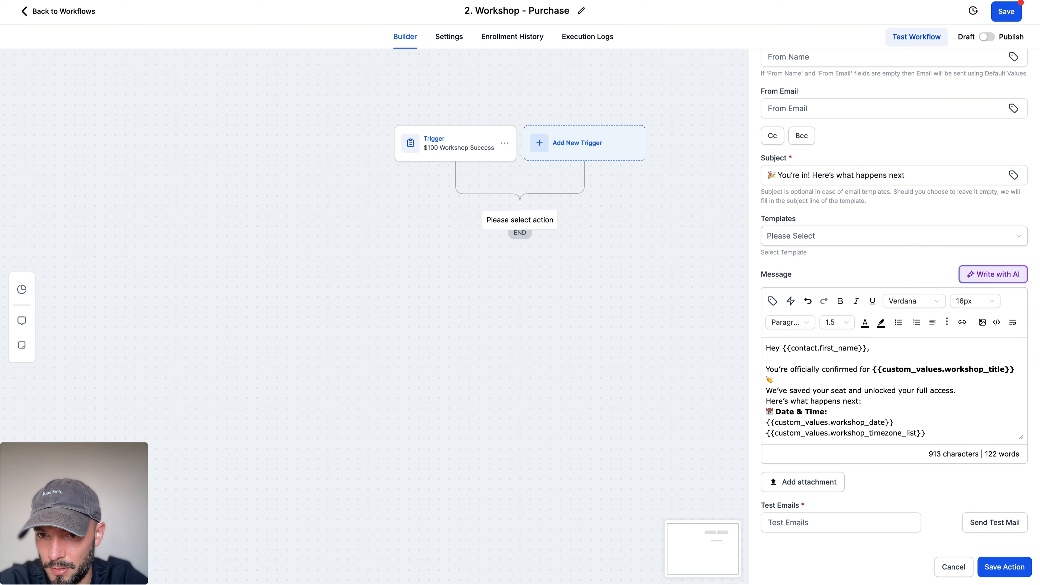
Step: Insert blank lines after the "We've saved your seat and unlocked your full access." sentence and after the calendar link line
{"action": "scroll", "coordinate": [881, 377], "scroll_direction": "down", "scroll_amount": 2}
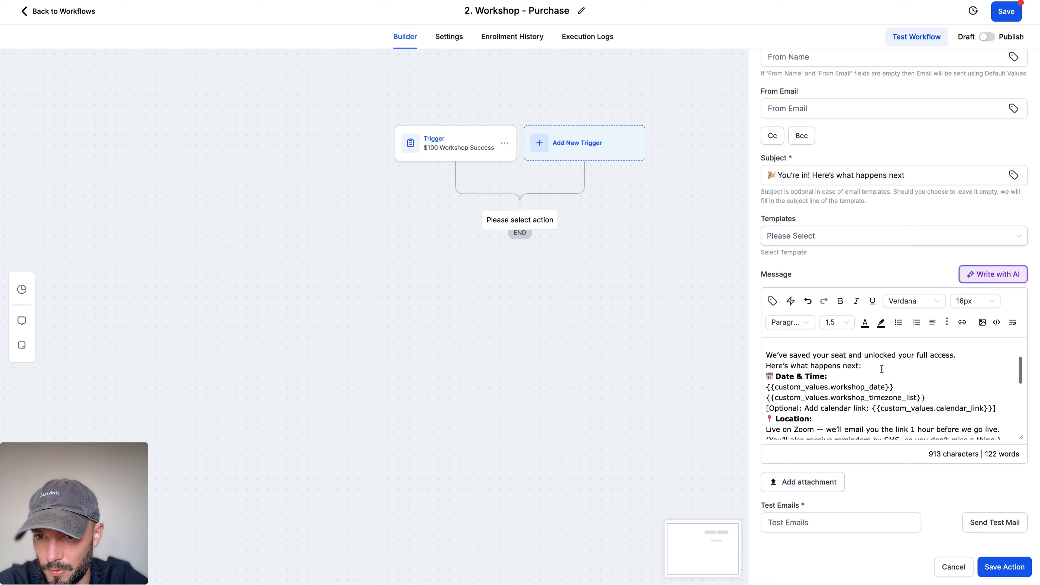
{"action": "left_click", "coordinate": [962, 355]}
{"action": "key", "text": "Return"}
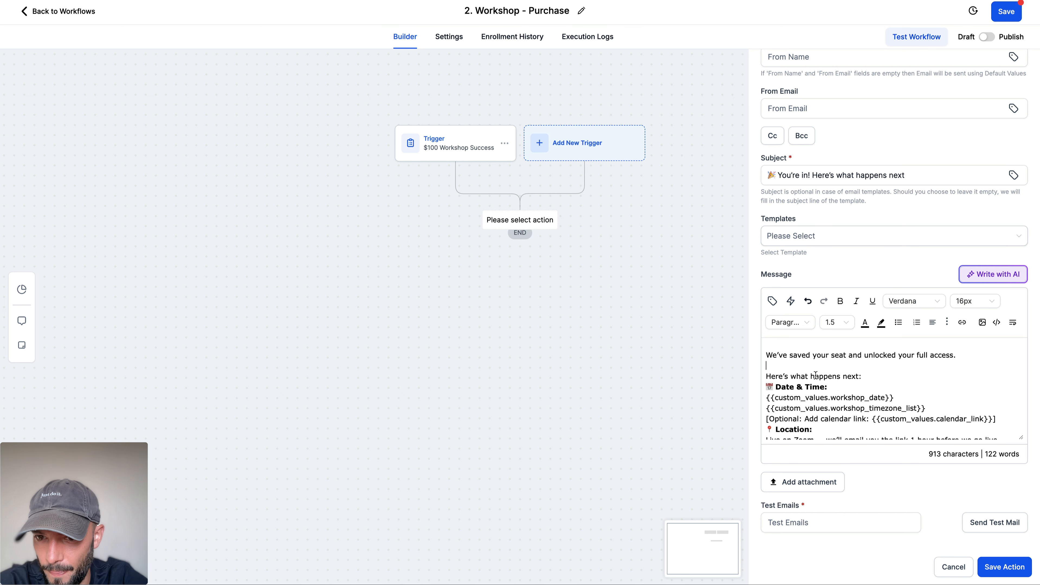
{"action": "scroll", "coordinate": [816, 376], "scroll_direction": "down", "scroll_amount": 2}
{"action": "left_click", "coordinate": [997, 388]}
{"action": "key", "text": "Return"}
Step: Insert blank lines above the "Bonuses Unlocked:" and "Can't make it live?" headings in the email message
{"action": "scroll", "coordinate": [997, 388], "scroll_direction": "down", "scroll_amount": 1}
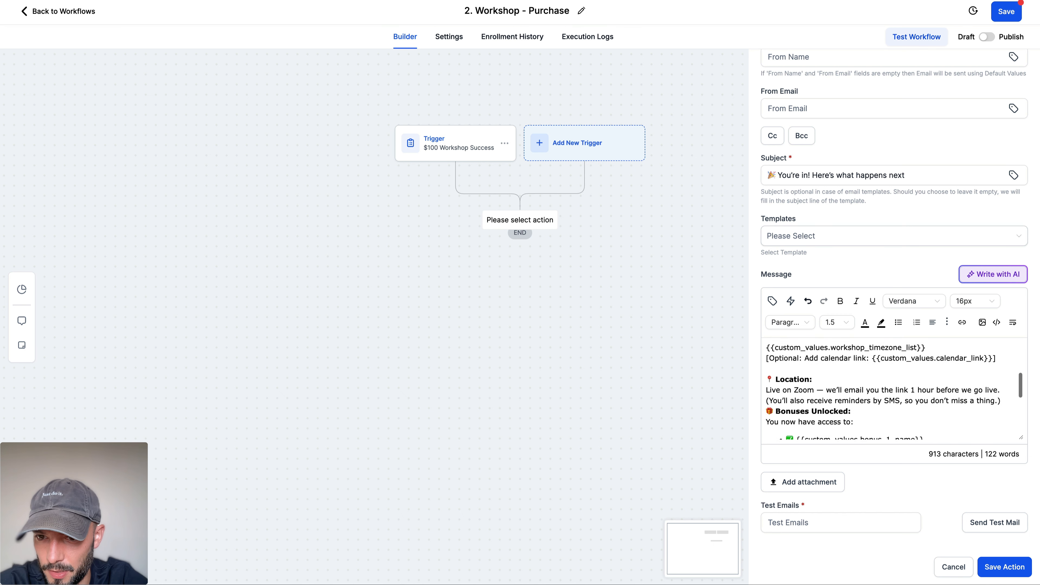
{"action": "left_click", "coordinate": [999, 381]}
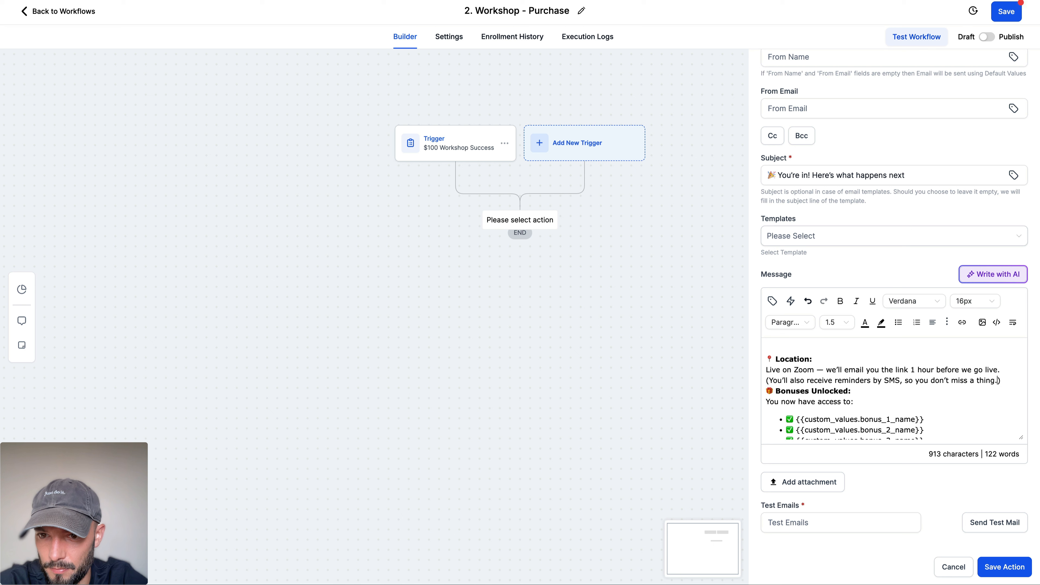
{"action": "key", "text": "Return"}
{"action": "key", "text": "BackSpace"}
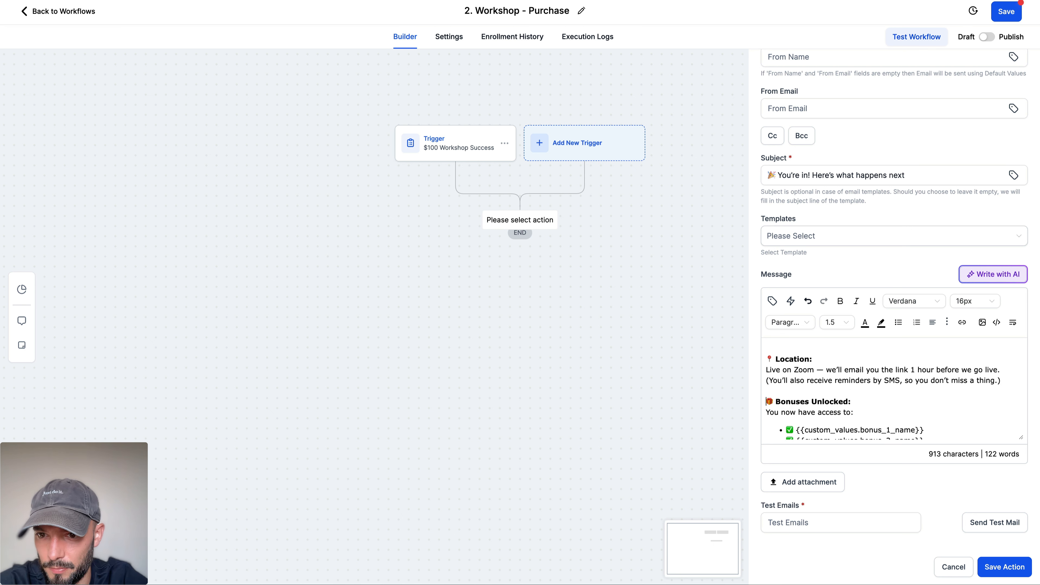
{"action": "scroll", "coordinate": [767, 394], "scroll_direction": "down", "scroll_amount": 3}
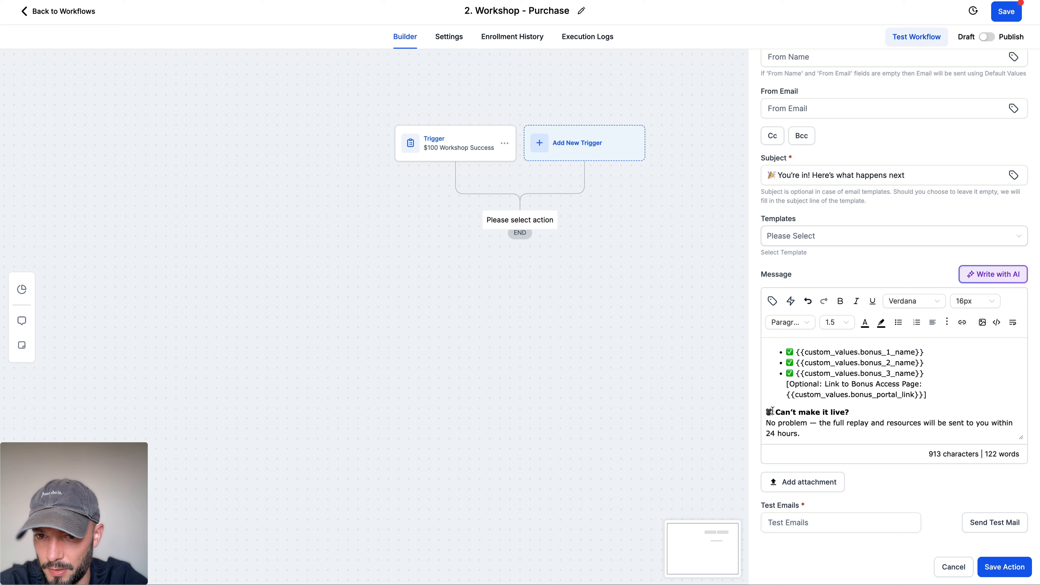
{"action": "scroll", "coordinate": [769, 411], "scroll_direction": "down", "scroll_amount": 1}
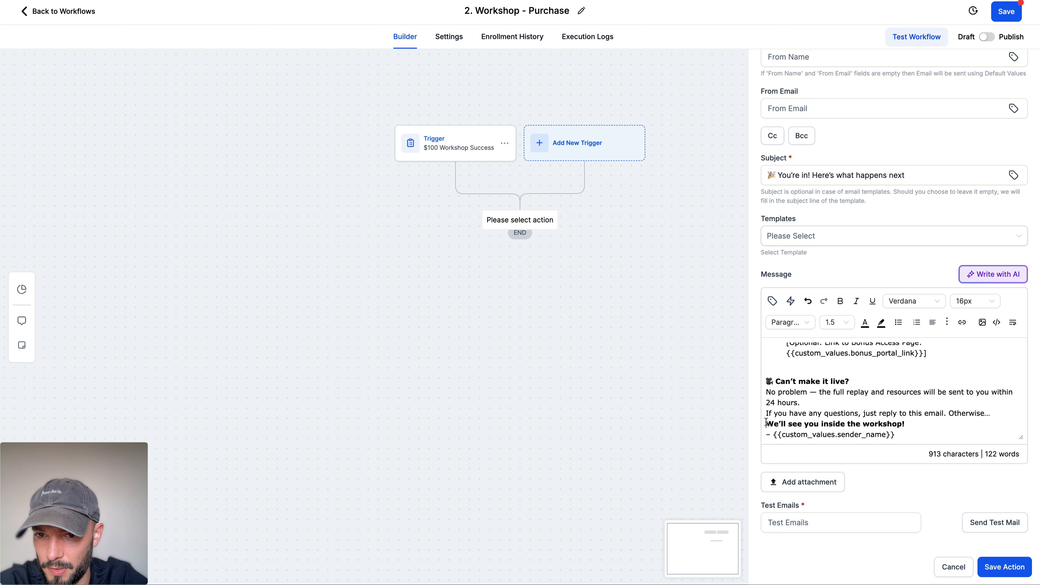
Step: Add blank lines above "We'll see you inside the workshop!" and on both sides of the "No problem" replay paragraph
{"action": "left_click", "coordinate": [766, 435]}
{"action": "left_click", "coordinate": [822, 392]}
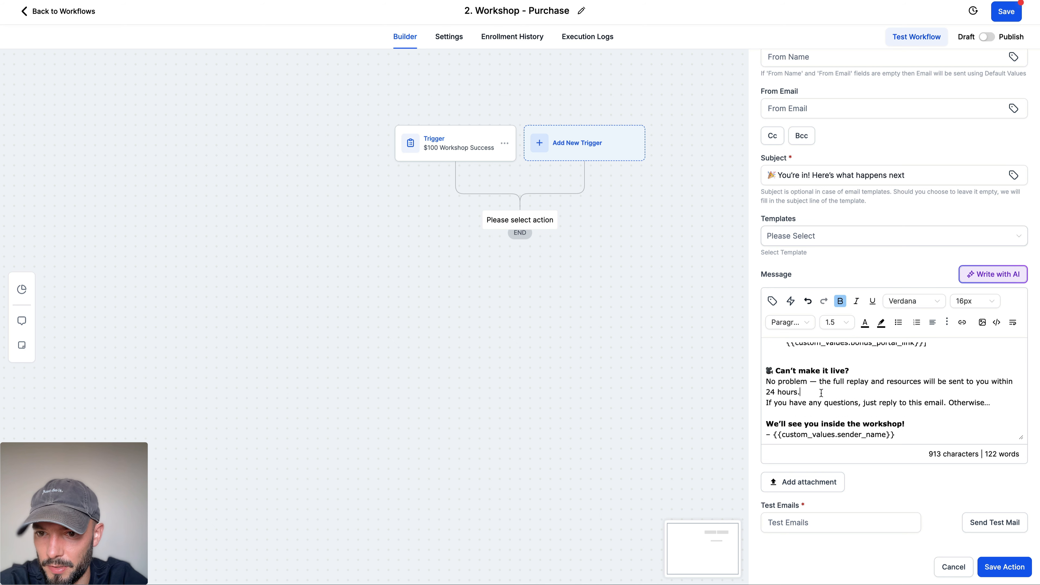
{"action": "key", "text": "Return"}
{"action": "key", "text": "Return"}
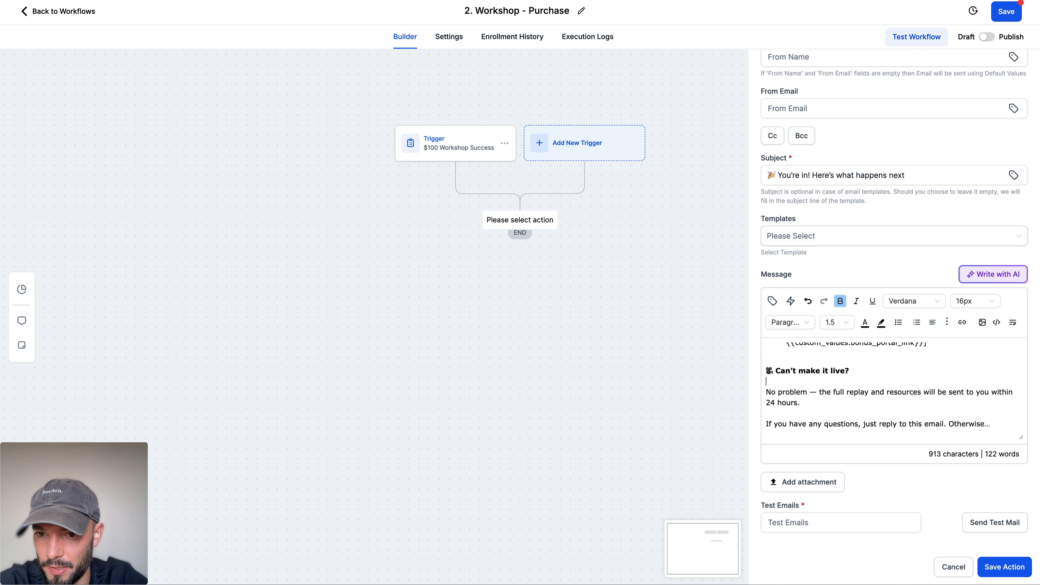
Step: Split "Otherwise…" from the "If you have any questions" sentence into its own paragraph, with a blank line between
{"action": "scroll", "coordinate": [918, 396], "scroll_direction": "down", "scroll_amount": 1}
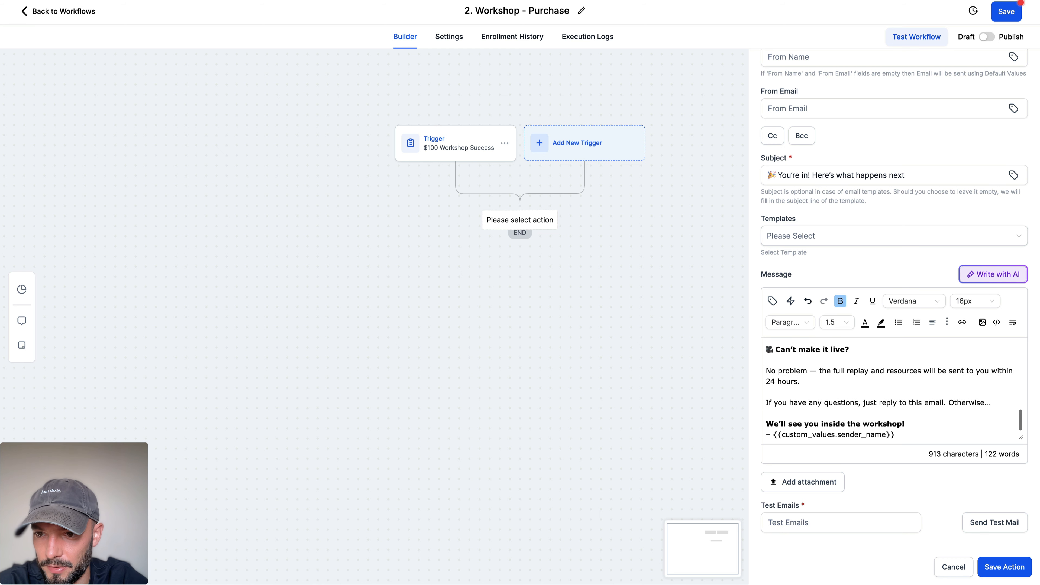
{"action": "left_click", "coordinate": [949, 403]}
{"action": "key", "text": "Return"}
{"action": "key", "text": "Return"}
Step: Replace the sender name sign-off with the account owner's first-name and last-name merge fields, {{location_owner.first_name}} {{location_owner.last_name}}
{"action": "scroll", "coordinate": [920, 413], "scroll_direction": "down", "scroll_amount": 1}
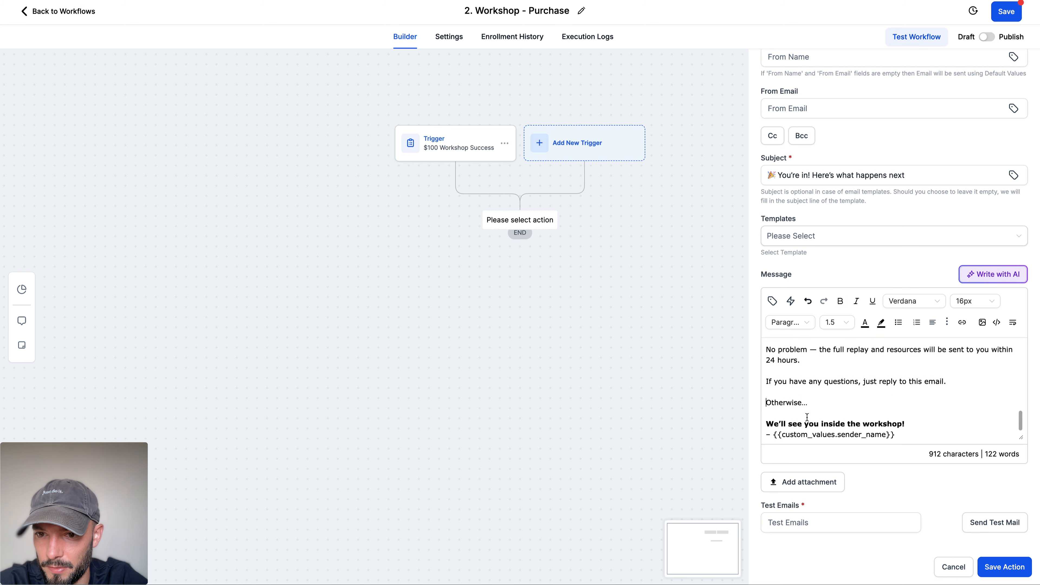
{"action": "left_click_drag", "start_coordinate": [897, 435], "coordinate": [764, 435]}
{"action": "key", "text": "BackSpace"}
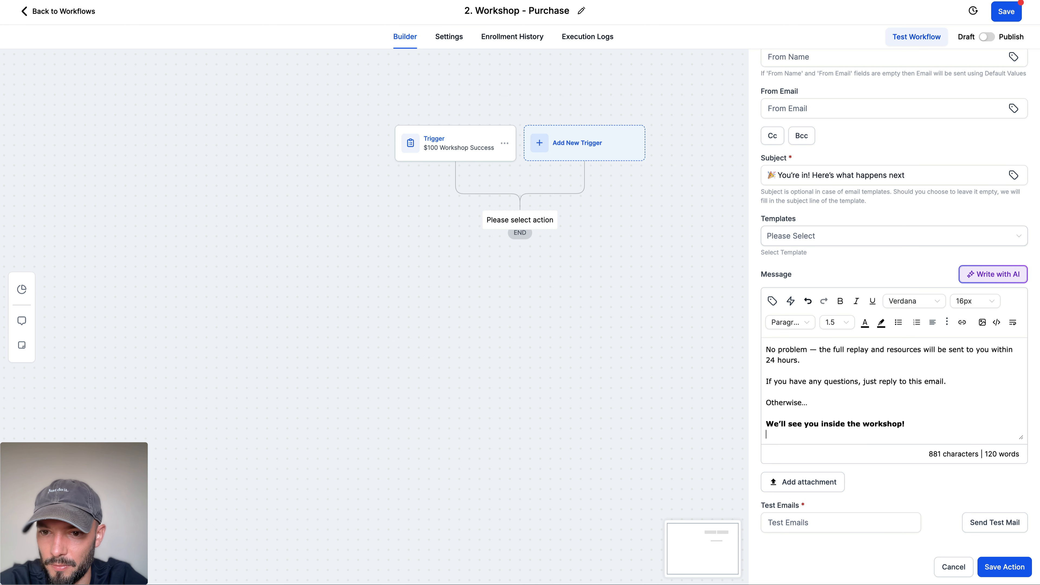
{"action": "left_click", "coordinate": [772, 301]}
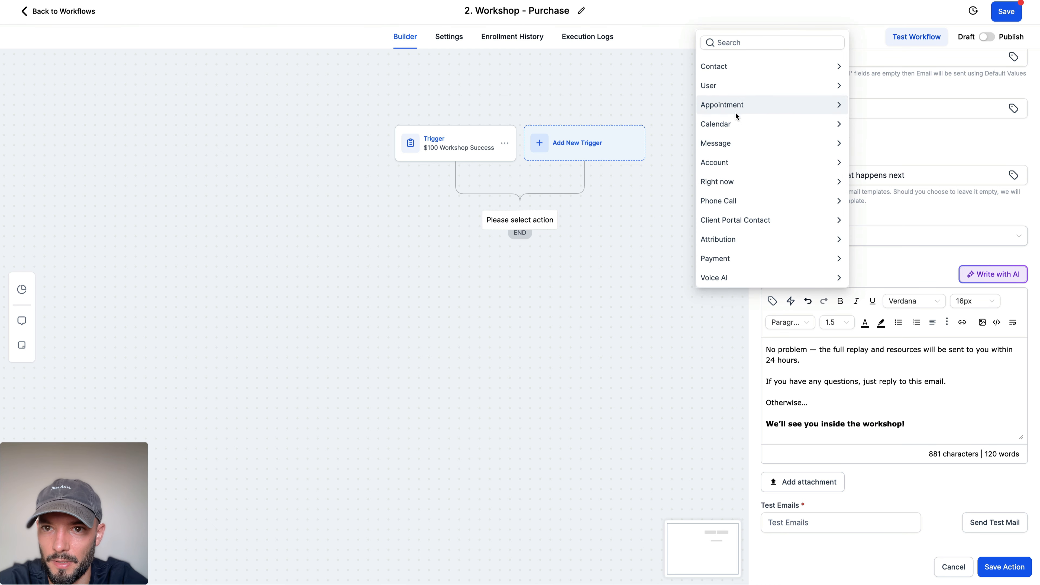
{"action": "left_click", "coordinate": [737, 161]}
{"action": "scroll", "coordinate": [723, 88], "scroll_direction": "down", "scroll_amount": 1}
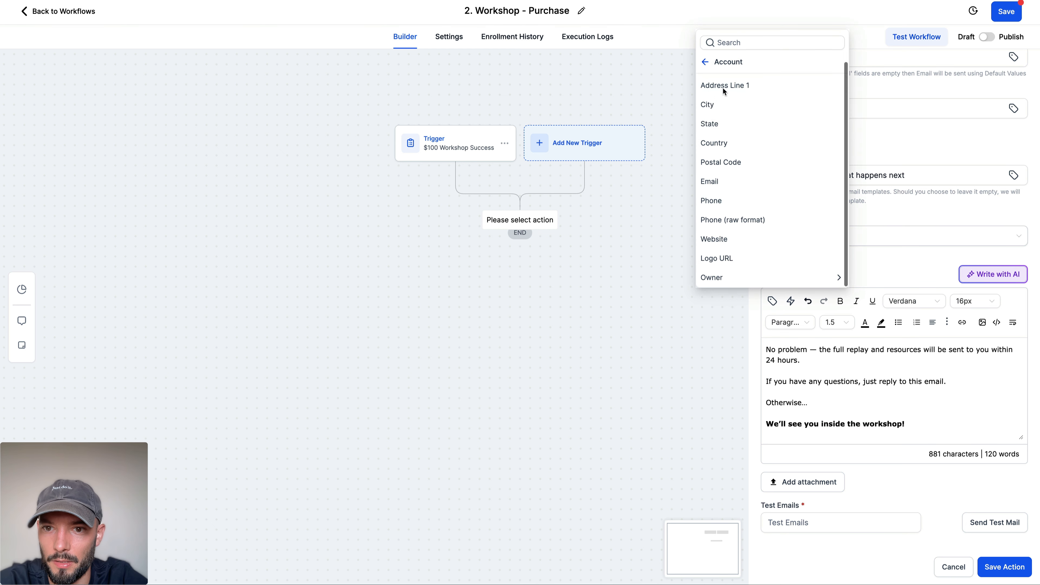
{"action": "left_click", "coordinate": [725, 278]}
{"action": "left_click", "coordinate": [711, 201]}
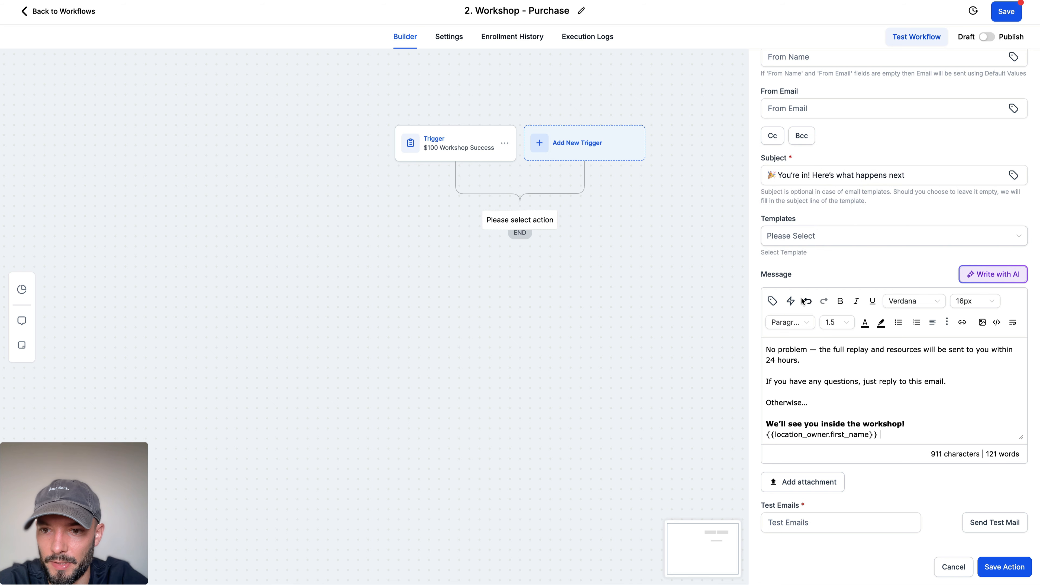
{"action": "left_click", "coordinate": [772, 301]}
{"action": "left_click", "coordinate": [722, 215]}
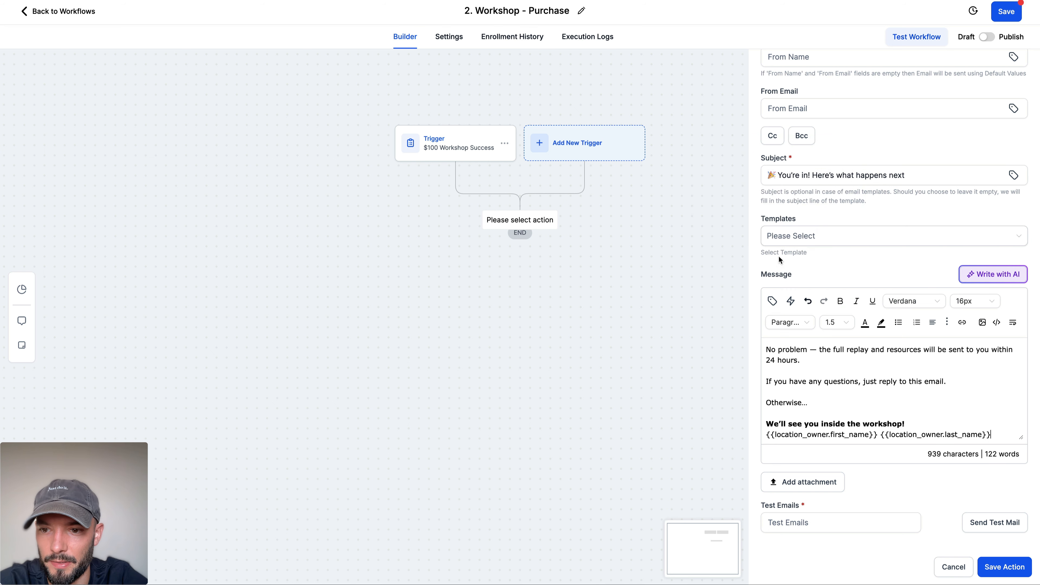
Step: Insert blank lines after "We'll see you inside the workshop!" and after "Here's what happens next:" in the email message
{"action": "scroll", "coordinate": [842, 400], "scroll_direction": "up", "scroll_amount": 4}
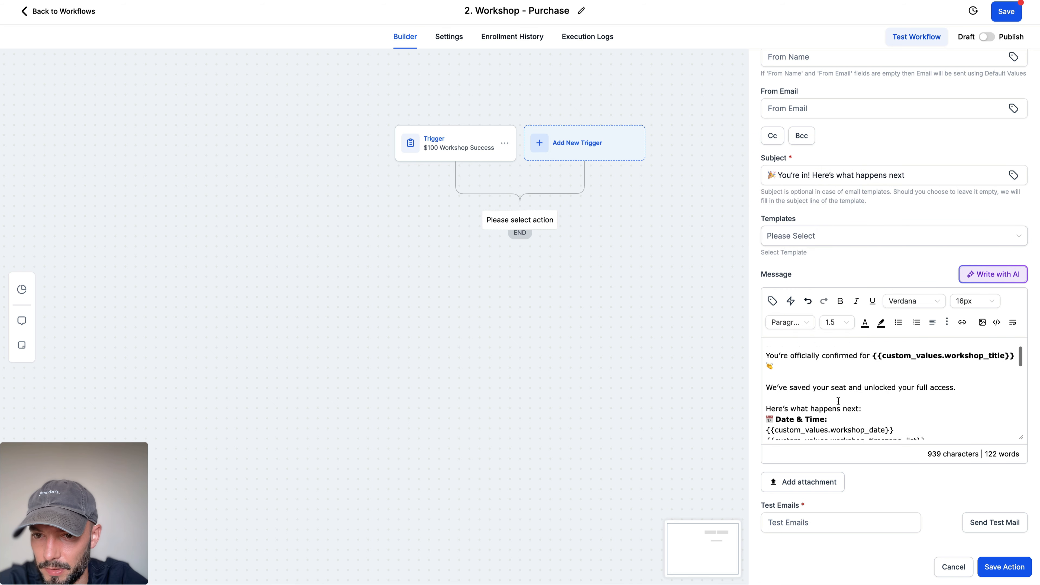
{"action": "scroll", "coordinate": [889, 418], "scroll_direction": "down", "scroll_amount": 5}
{"action": "left_click", "coordinate": [911, 426]}
{"action": "key", "text": "Return"}
{"action": "scroll", "coordinate": [849, 408], "scroll_direction": "up", "scroll_amount": 10}
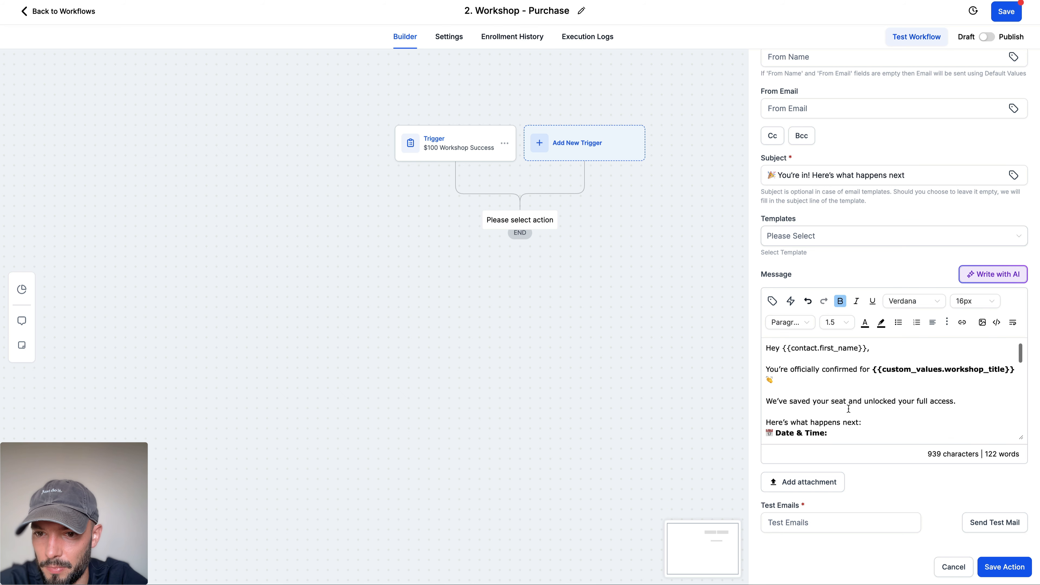
{"action": "scroll", "coordinate": [840, 383], "scroll_direction": "down", "scroll_amount": 3}
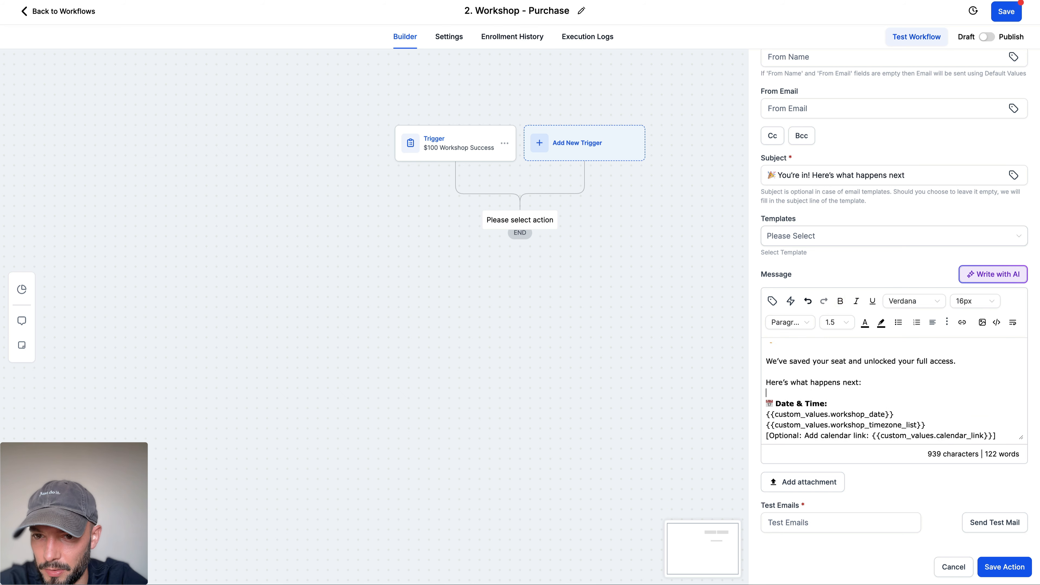
Step: Insert blank lines after the "Location:" heading and before the note about SMS reminders
{"action": "scroll", "coordinate": [871, 370], "scroll_direction": "down", "scroll_amount": 1}
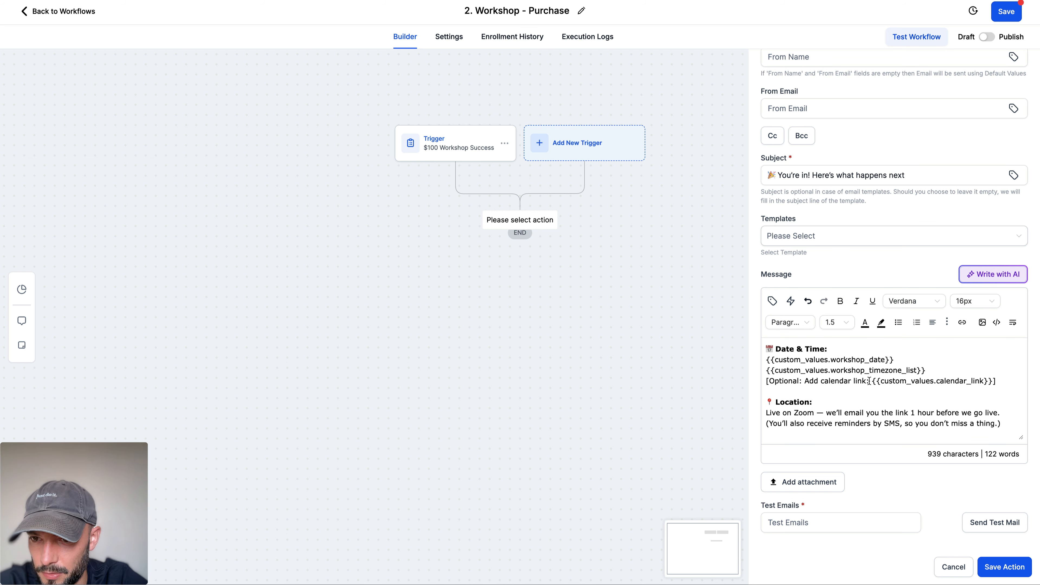
{"action": "left_click", "coordinate": [869, 398]}
{"action": "scroll", "coordinate": [869, 399], "scroll_direction": "down", "scroll_amount": 5}
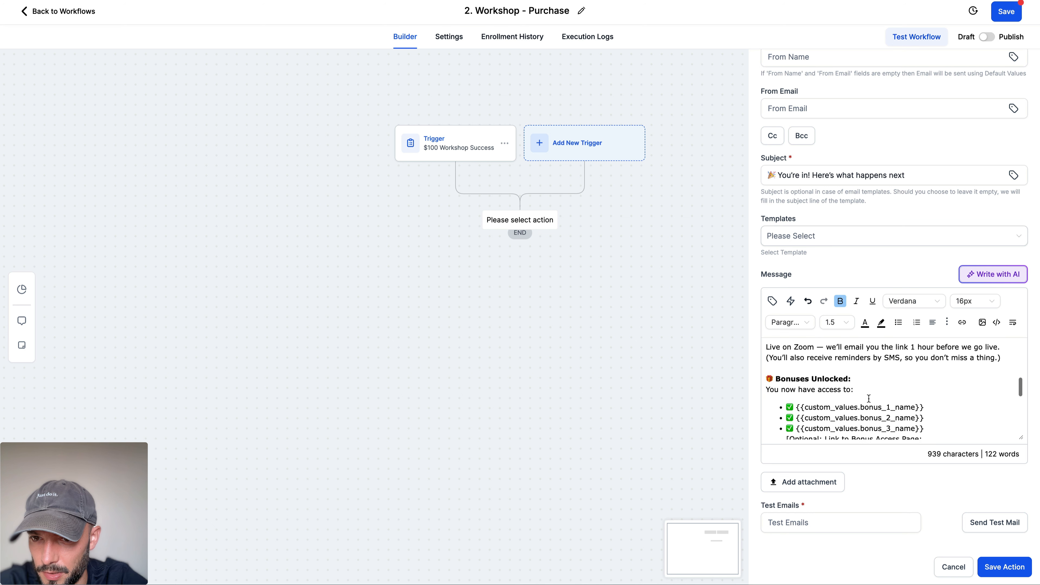
{"action": "scroll", "coordinate": [869, 399], "scroll_direction": "up", "scroll_amount": 2}
{"action": "key", "text": "Return"}
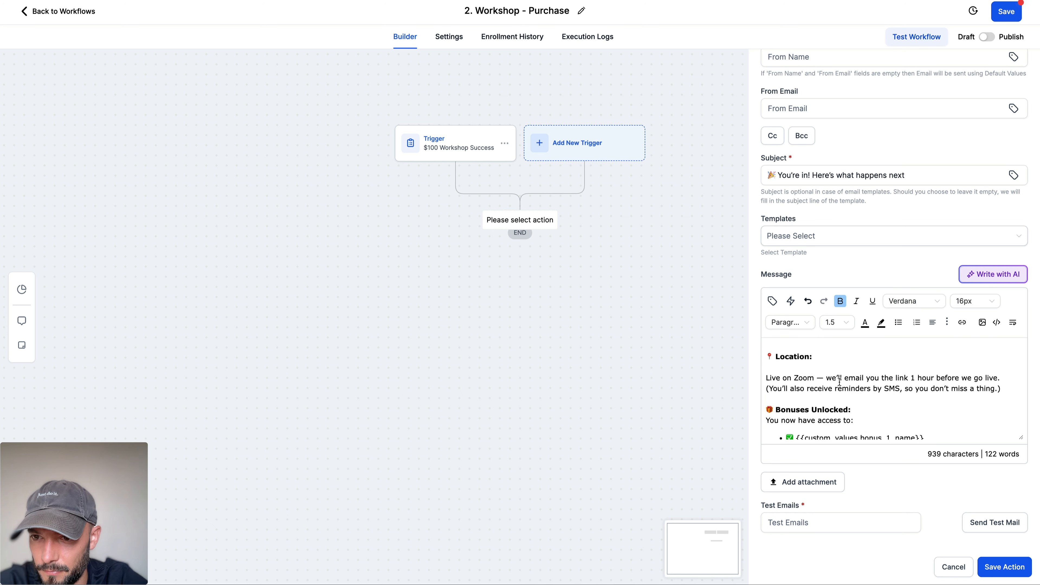
{"action": "left_click", "coordinate": [767, 388]}
{"action": "key", "text": "Return"}
Step: Add blank-line spacing in the "Bonuses Unlocked:" section ahead of the bonus list
{"action": "scroll", "coordinate": [798, 373], "scroll_direction": "down", "scroll_amount": 4}
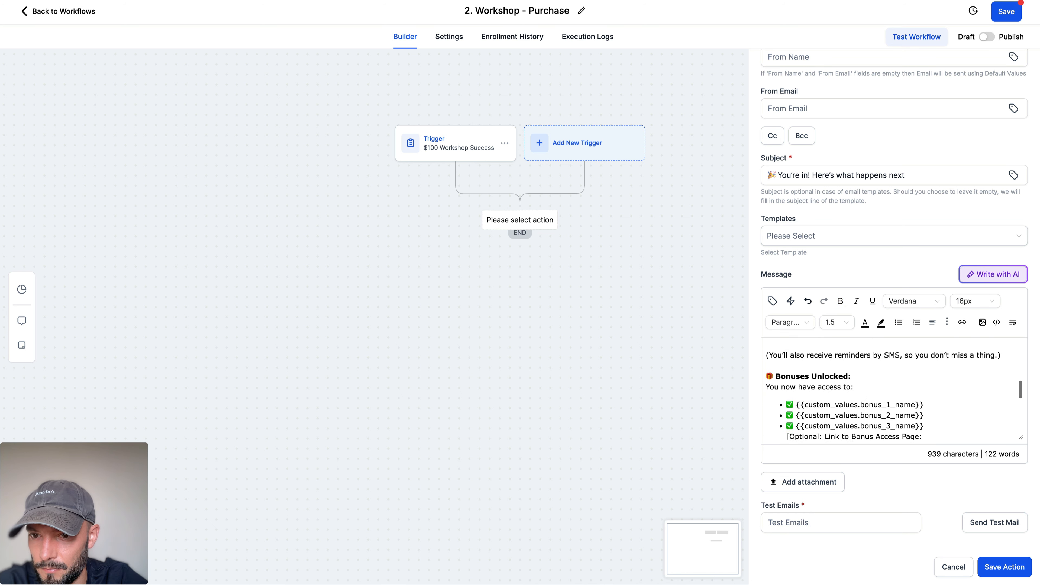
{"action": "left_click", "coordinate": [859, 364]}
{"action": "key", "text": "Return"}
{"action": "scroll", "coordinate": [826, 396], "scroll_direction": "down", "scroll_amount": 2}
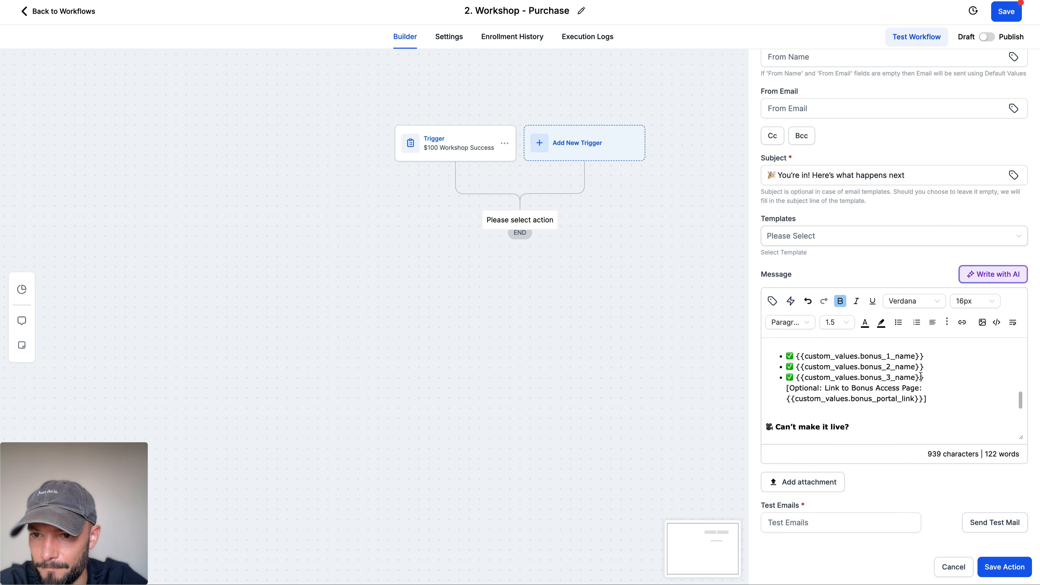
Step: Check the rest of the email message down to the sign-off and save the email action
{"action": "scroll", "coordinate": [826, 396], "scroll_direction": "down", "scroll_amount": 3}
{"action": "scroll", "coordinate": [825, 395], "scroll_direction": "down", "scroll_amount": 2}
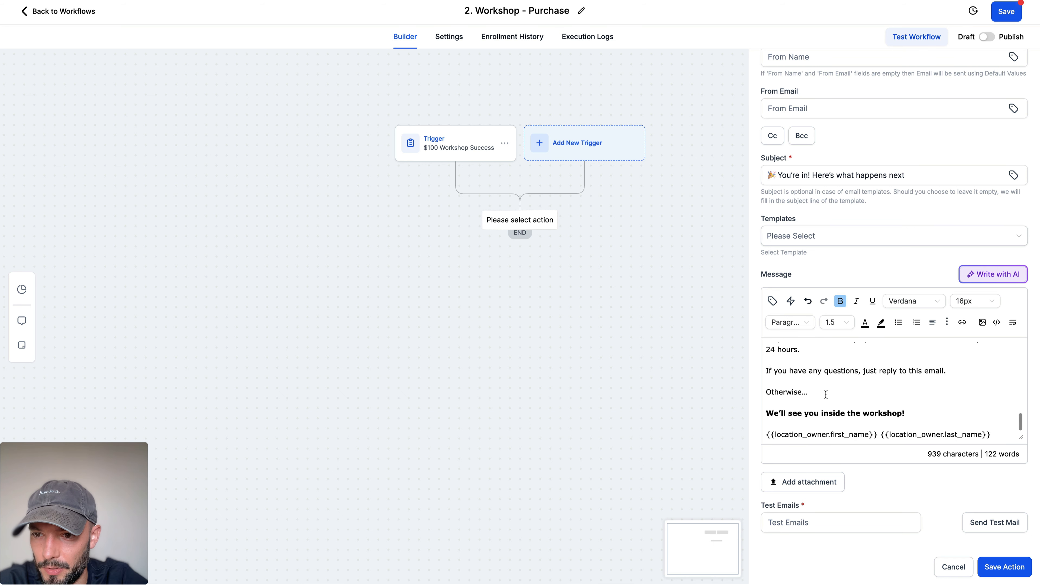
{"action": "left_click", "coordinate": [997, 566]}
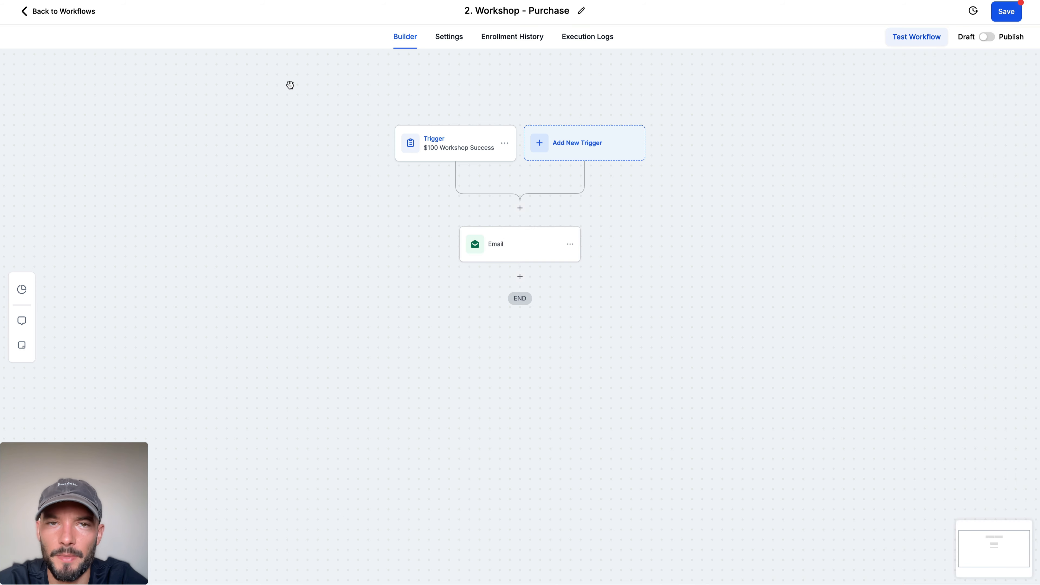
Step: Switch to ChatGPT and copy the "You're Confirmed!" SMS text from "Hey {{contact.first_name}}!" through "Watch your email!", without the sender line
{"action": "left_click", "coordinate": [139, 1]}
{"action": "scroll", "coordinate": [387, 224], "scroll_direction": "down", "scroll_amount": 2}
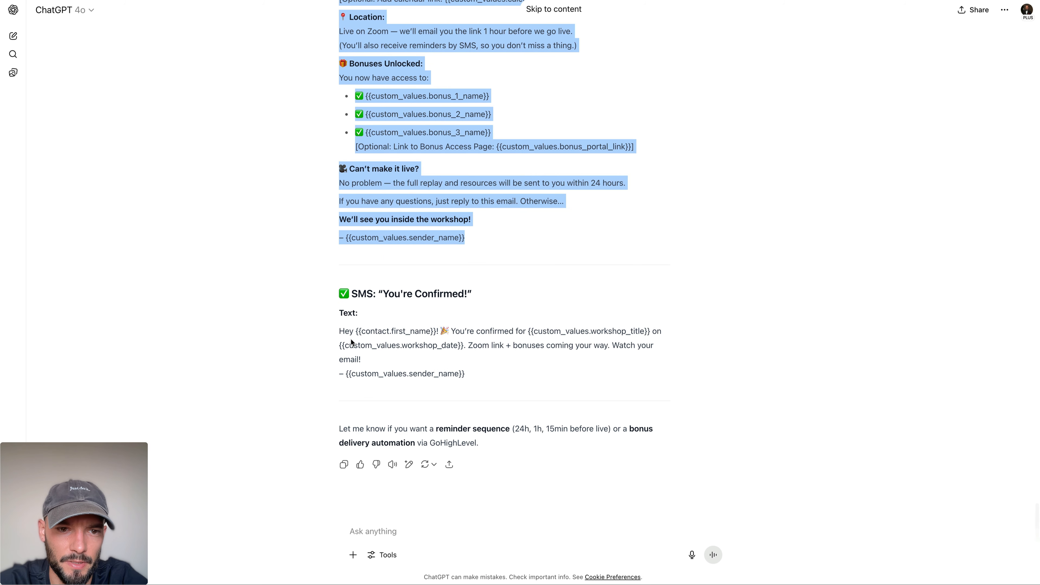
{"action": "left_click_drag", "start_coordinate": [340, 332], "coordinate": [392, 356]}
{"action": "key", "text": "ctrl+c"}
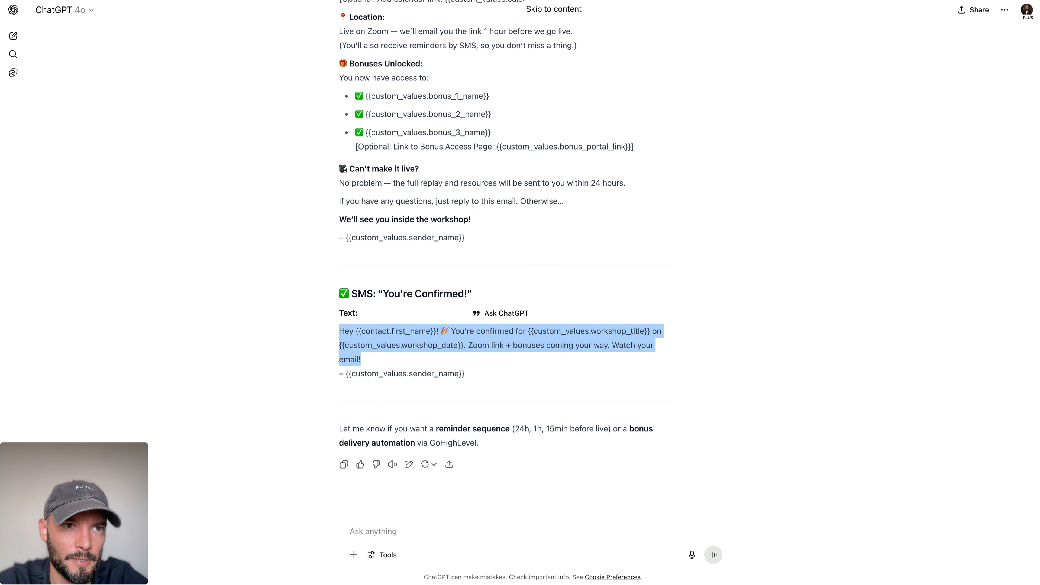
Step: Return to the workflow and add an SMS action after the Email step
{"action": "left_click", "coordinate": [172, 1]}
{"action": "left_click", "coordinate": [521, 279]}
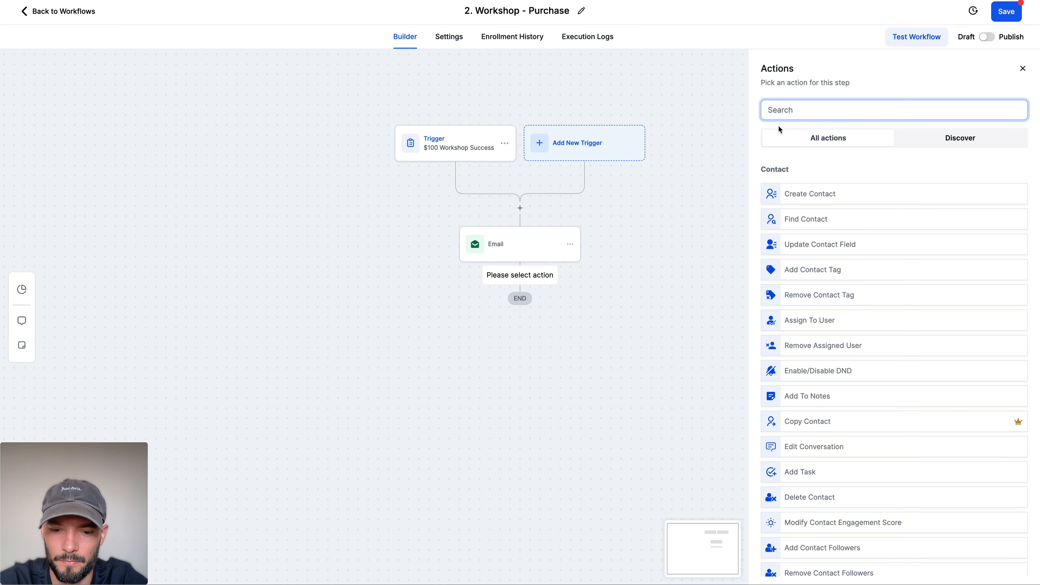
{"action": "type", "text": "sms"}
{"action": "left_click", "coordinate": [801, 194]}
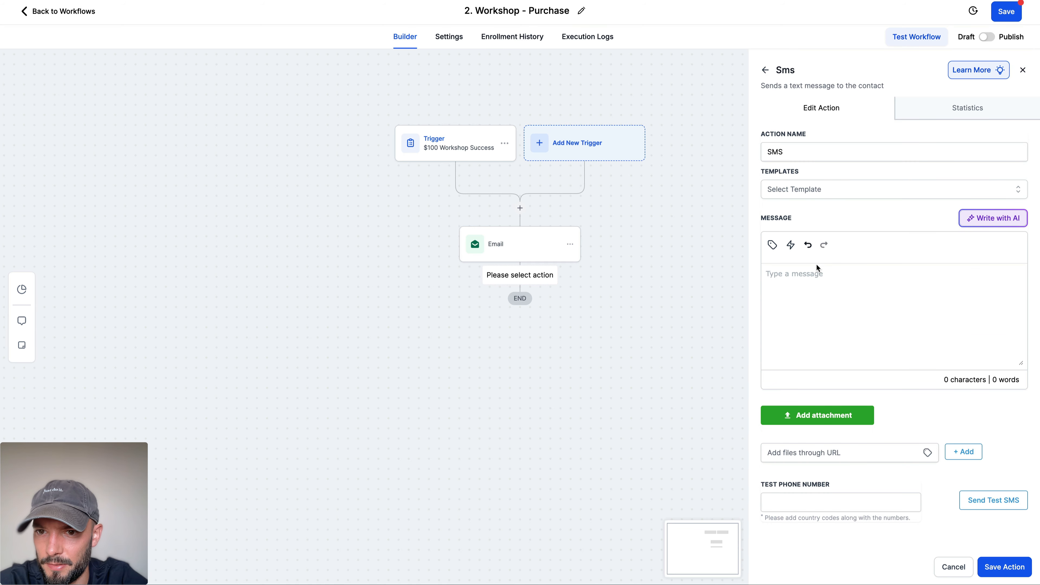
Step: Paste the copied text into the SMS message and put a blank line after the "Hey {{contact.first_name}}!" greeting
{"action": "left_click", "coordinate": [816, 274]}
{"action": "key", "text": "ctrl+v"}
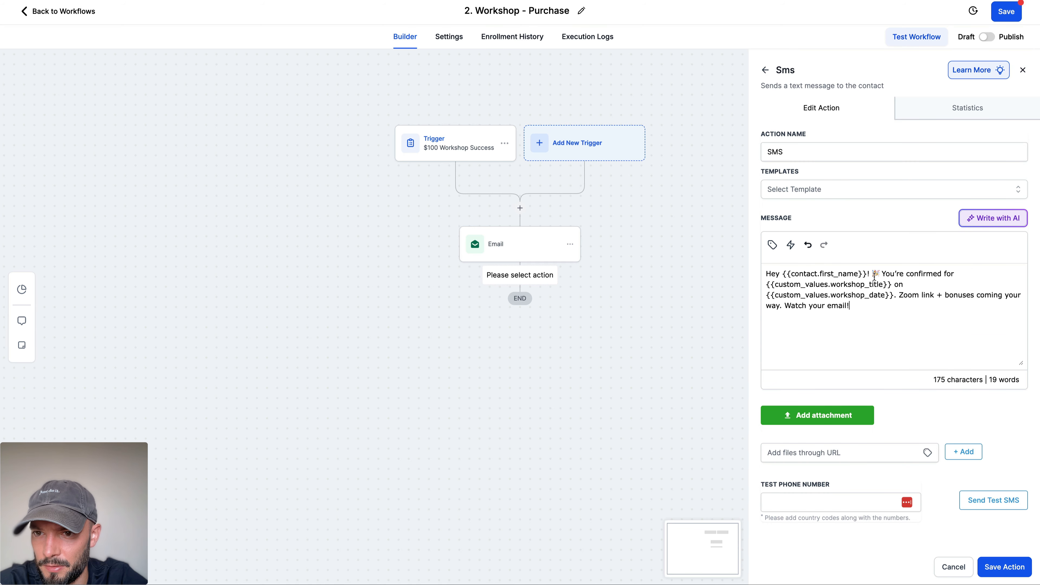
{"action": "key", "text": "BackSpace"}
{"action": "key", "text": "Return"}
{"action": "key", "text": "Return"}
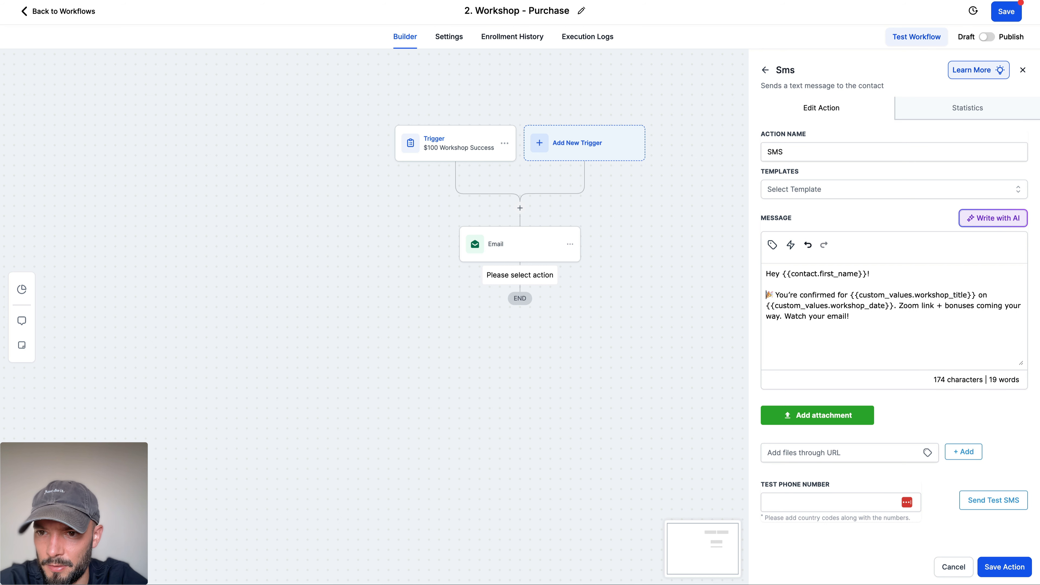
Step: Move the "Zoom link + bonuses coming your way." text into a new paragraph, separated by a blank line
{"action": "left_click", "coordinate": [898, 306]}
{"action": "key", "text": "BackSpace"}
{"action": "key", "text": "Return"}
Step: Try to split "Watch your email!" into its own paragraph in the SMS message
{"action": "key", "text": "Return"}
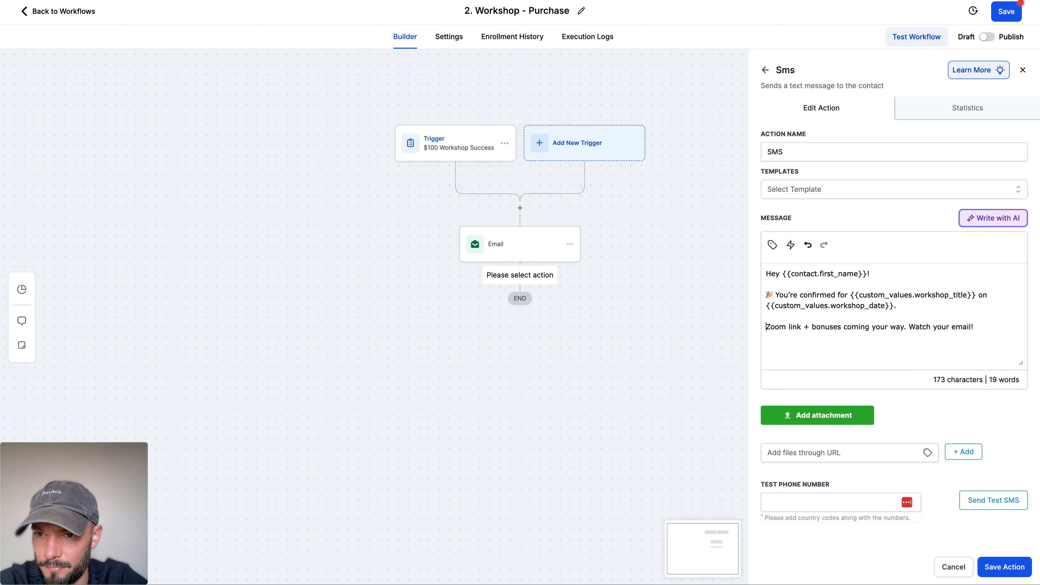
{"action": "left_click", "coordinate": [908, 326]}
{"action": "key", "text": "BackSpace"}
{"action": "key", "text": "Return"}
{"action": "key", "text": "Return"}
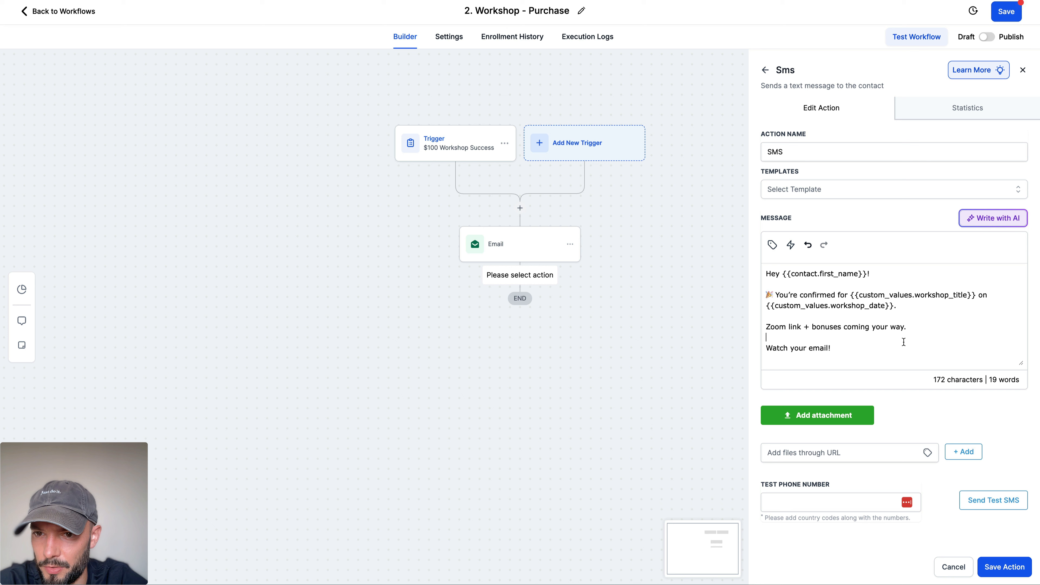
{"action": "key", "text": "ctrl+z"}
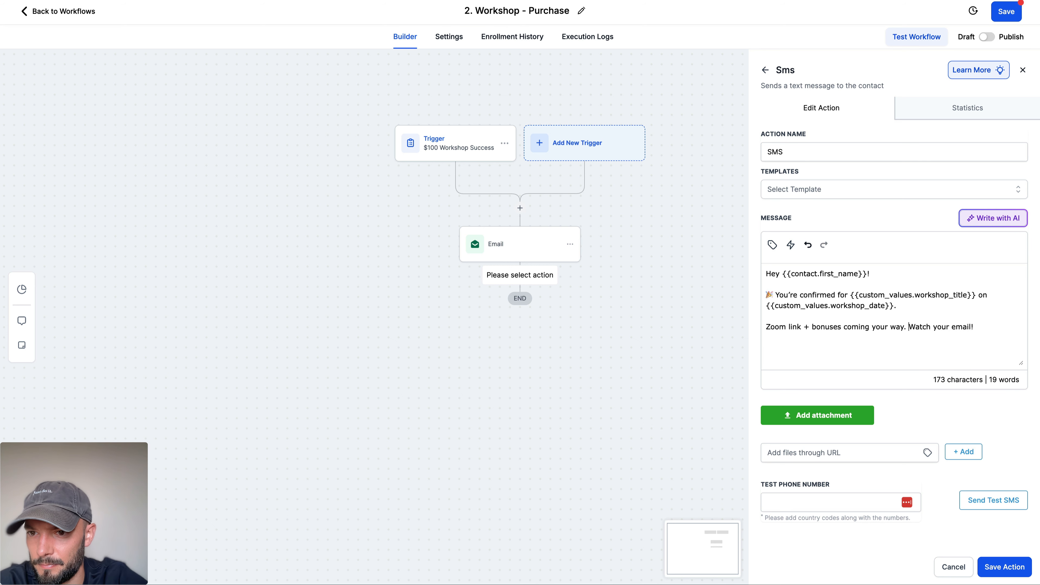
Step: Save the SMS action and the "2. Workshop - Purchase" workflow
{"action": "left_click", "coordinate": [995, 567]}
{"action": "left_click", "coordinate": [1006, 11]}
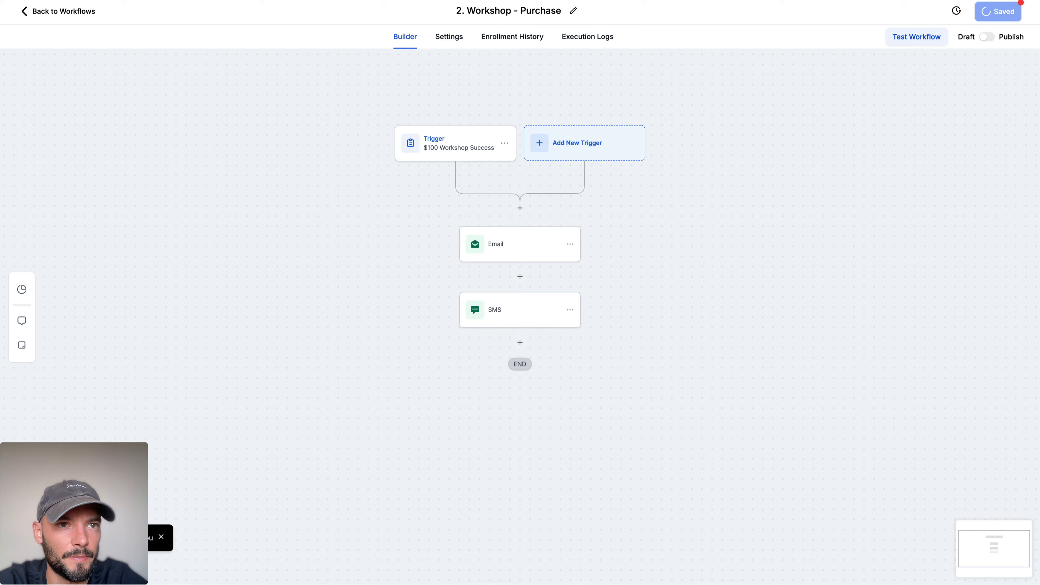
Step: Switch to ChatGPT and read its closing suggestion about a reminder sequence and bonus delivery automation below the SMS text
{"action": "key", "text": "ctrl+Tab"}
{"action": "left_click", "coordinate": [466, 360]}
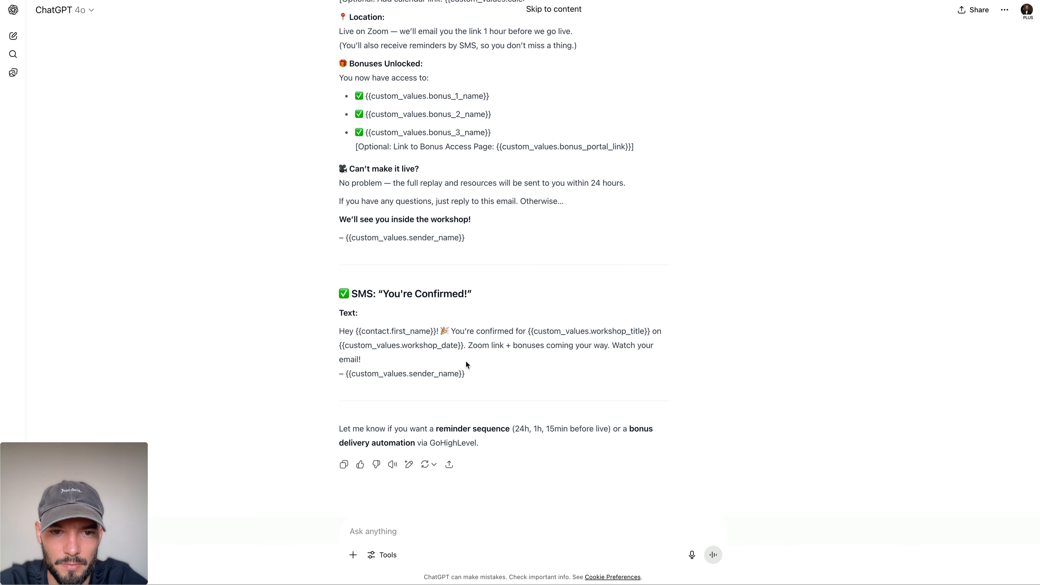
{"action": "left_click_drag", "start_coordinate": [338, 429], "coordinate": [572, 469]}
{"action": "left_click", "coordinate": [569, 458]}
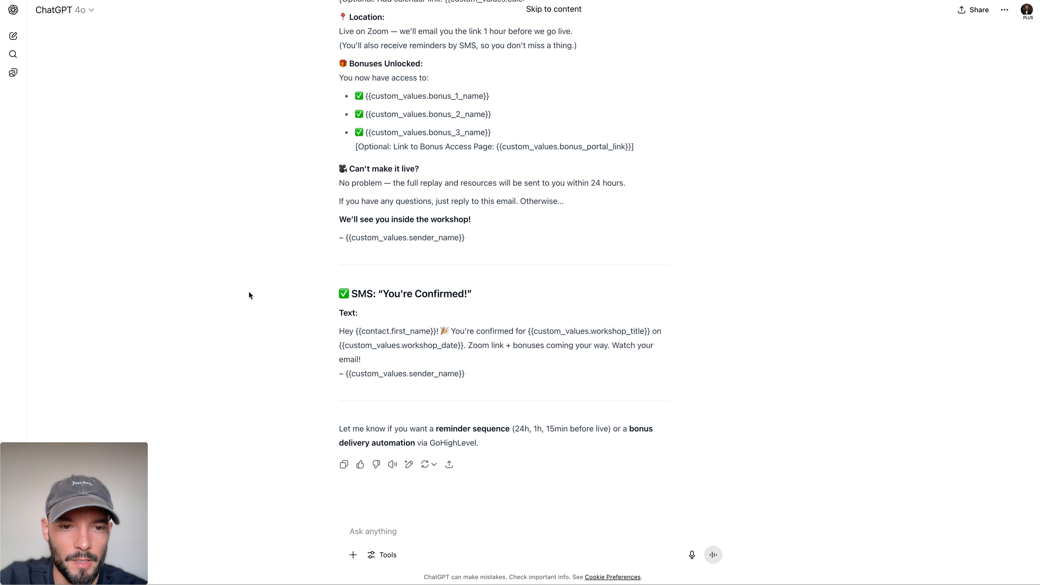
Step: Go back to the workflow list and create a new workflow from scratch in the "5. Workshop" folder
{"action": "key", "text": "ctrl+Tab"}
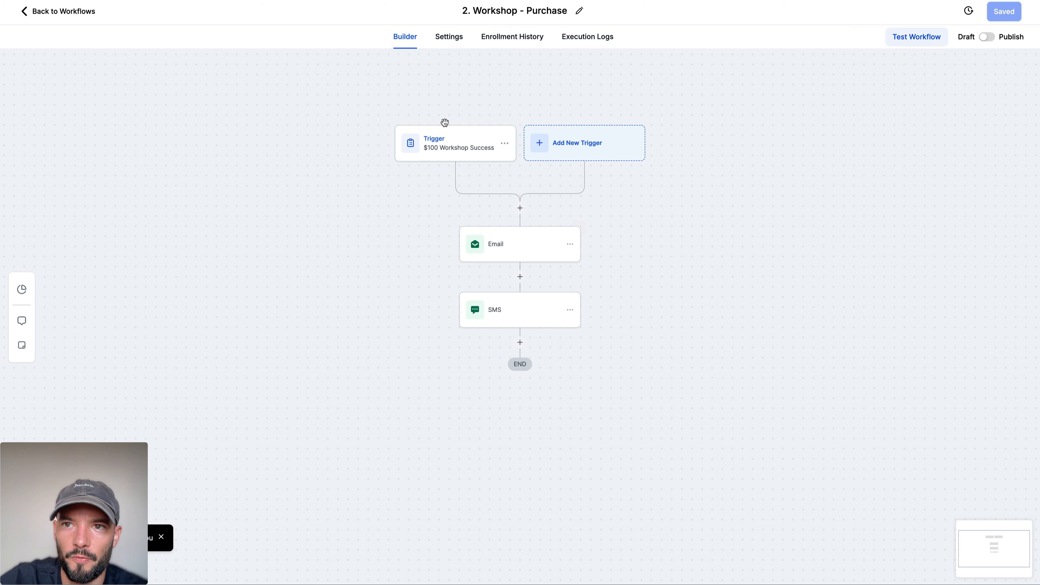
{"action": "left_click", "coordinate": [31, 18]}
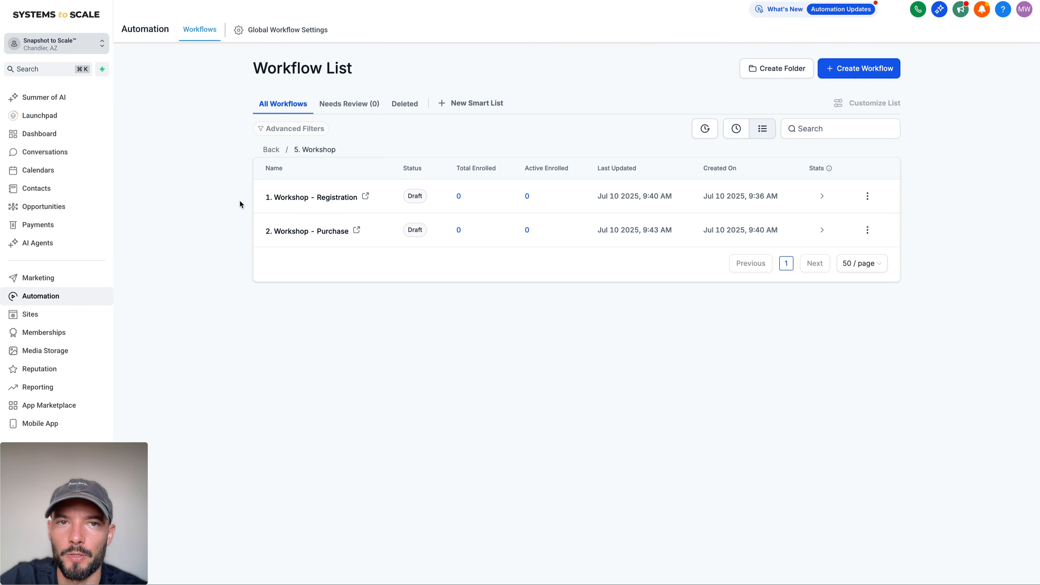
{"action": "left_click", "coordinate": [881, 69]}
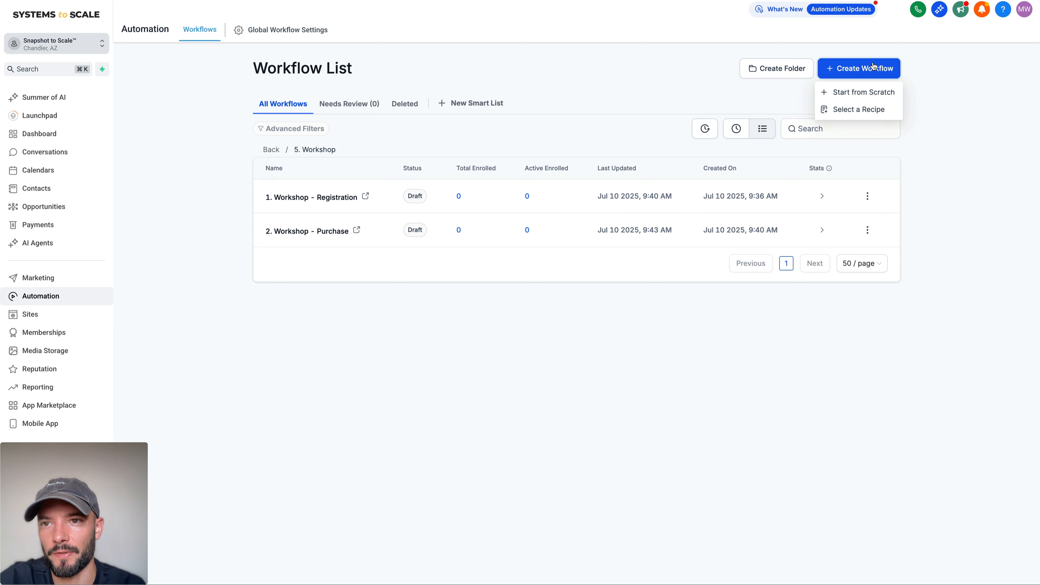
{"action": "left_click", "coordinate": [846, 96]}
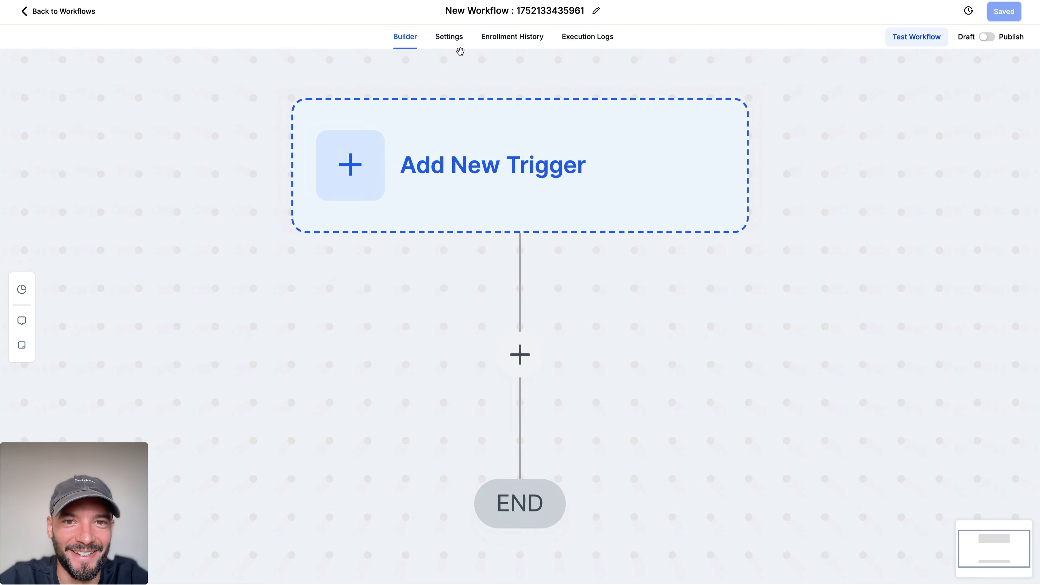
Step: Name the new workflow "3. Workshop - Reminders" and save it
{"action": "left_click", "coordinate": [510, 12]}
{"action": "triple_click", "coordinate": [511, 12]}
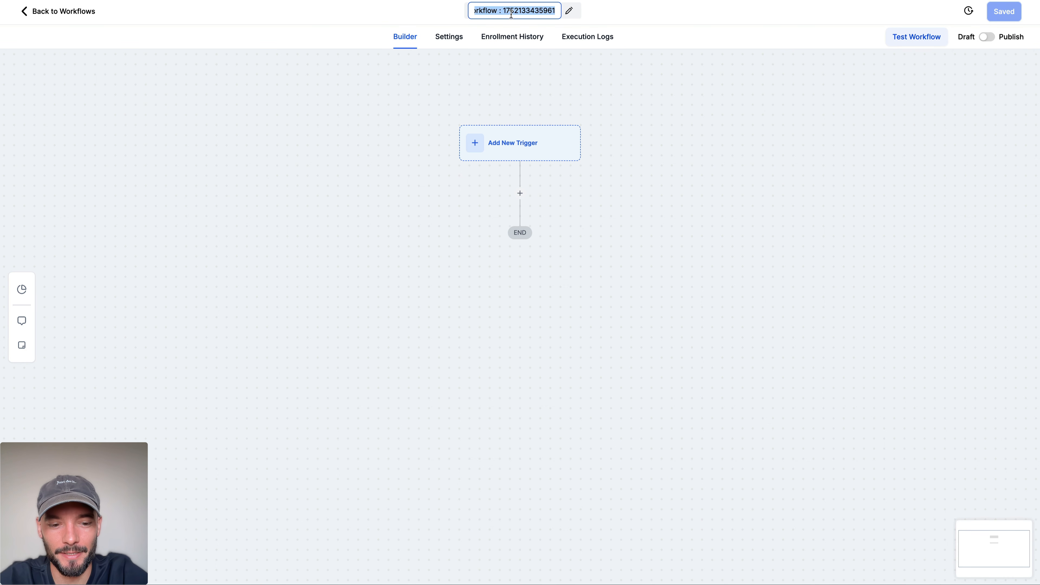
{"action": "type", "text": "3. Worksh"}
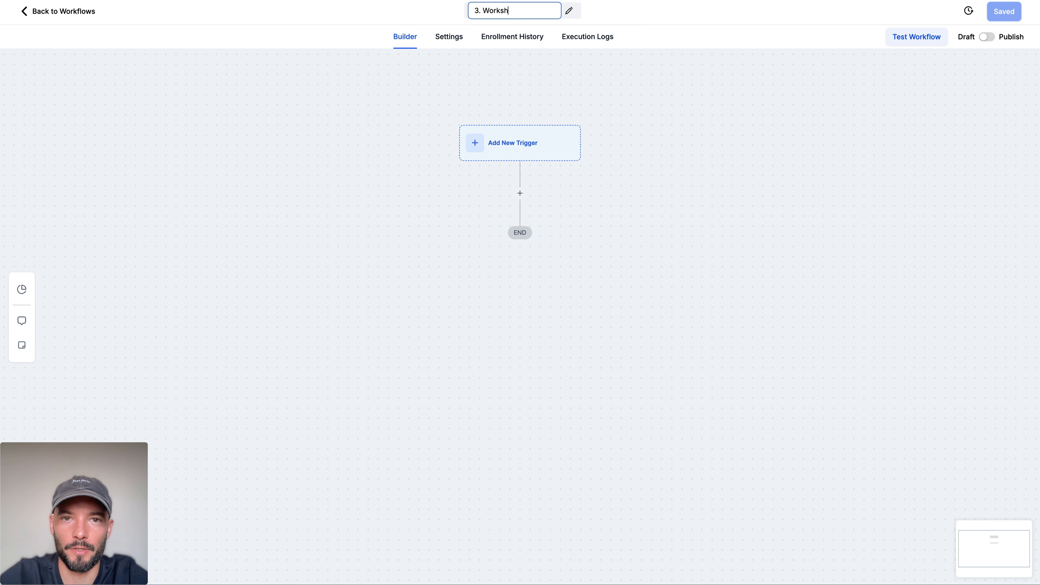
{"action": "type", "text": "op - Rem"}
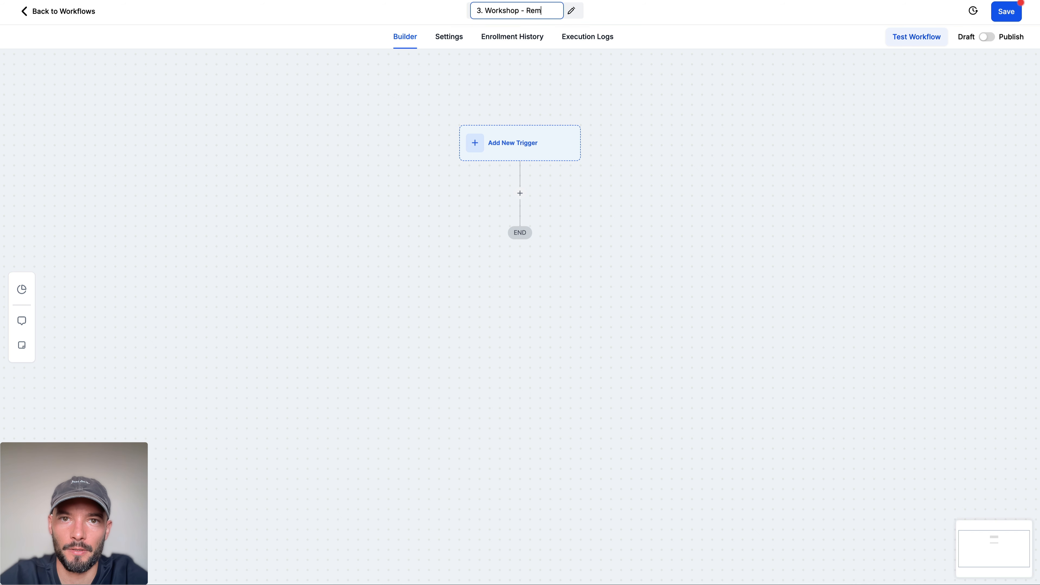
{"action": "type", "text": "inders"}
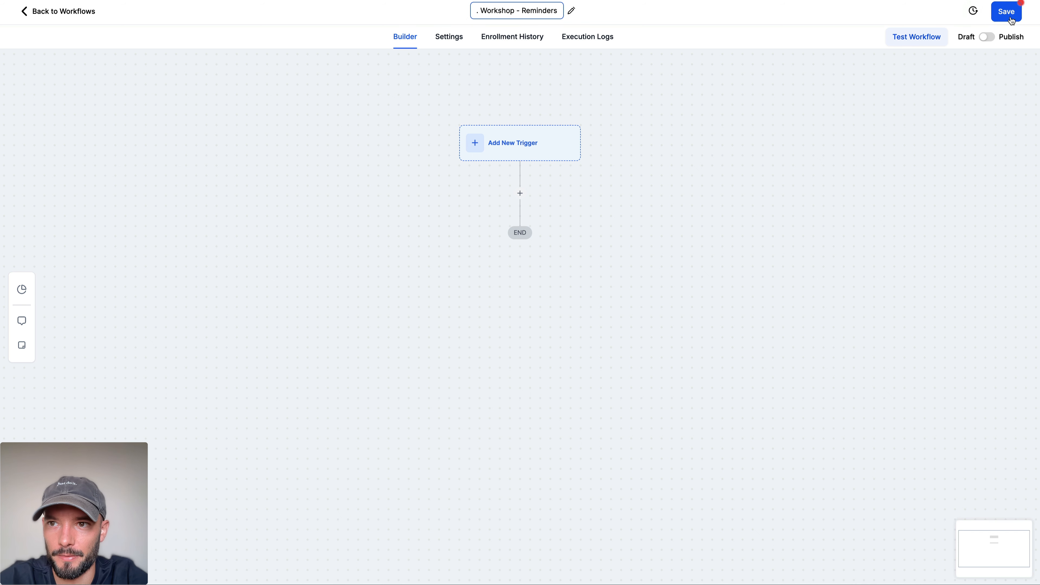
{"action": "left_click", "coordinate": [1006, 14]}
Step: In ChatGPT, write the prompt "Create a reminder sequence" followed by the copied text "reminder sequence (24h, 1h, 15min before live)"
{"action": "left_click", "coordinate": [233, 1]}
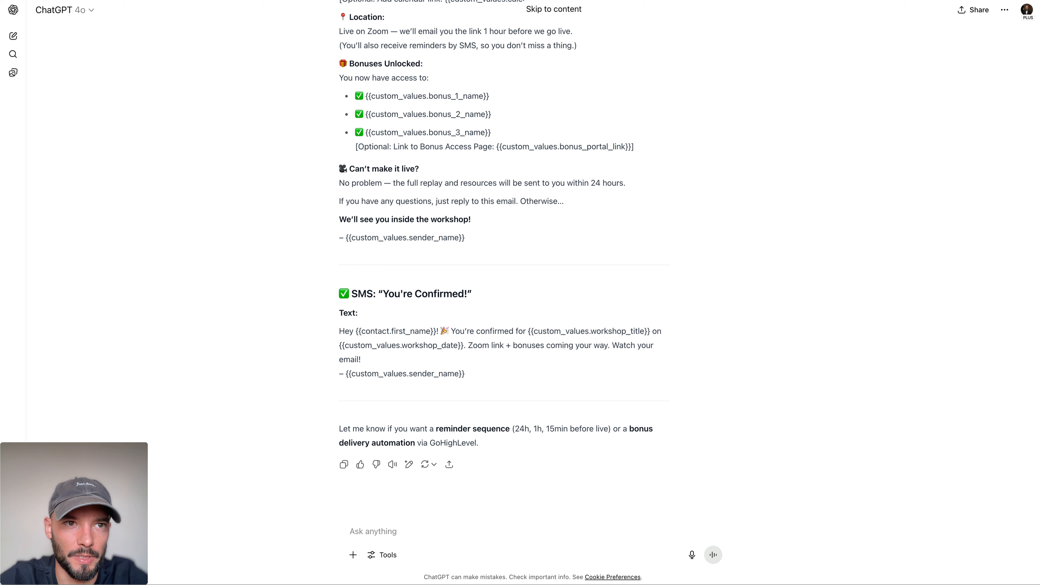
{"action": "left_click_drag", "start_coordinate": [438, 429], "coordinate": [610, 427]}
{"action": "key", "text": "super+c"}
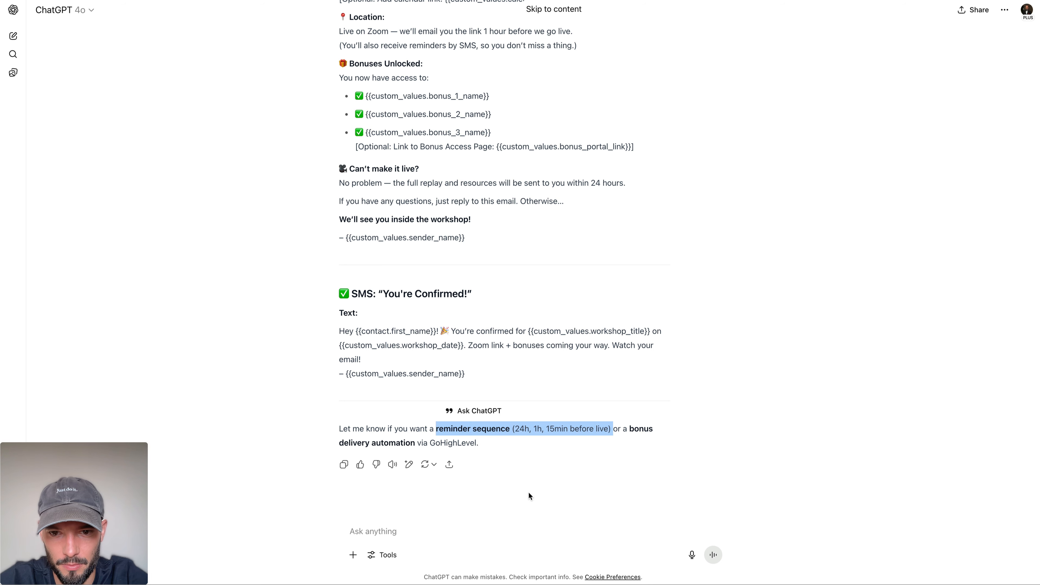
{"action": "left_click", "coordinate": [441, 538]}
{"action": "type", "text": "Create a re"}
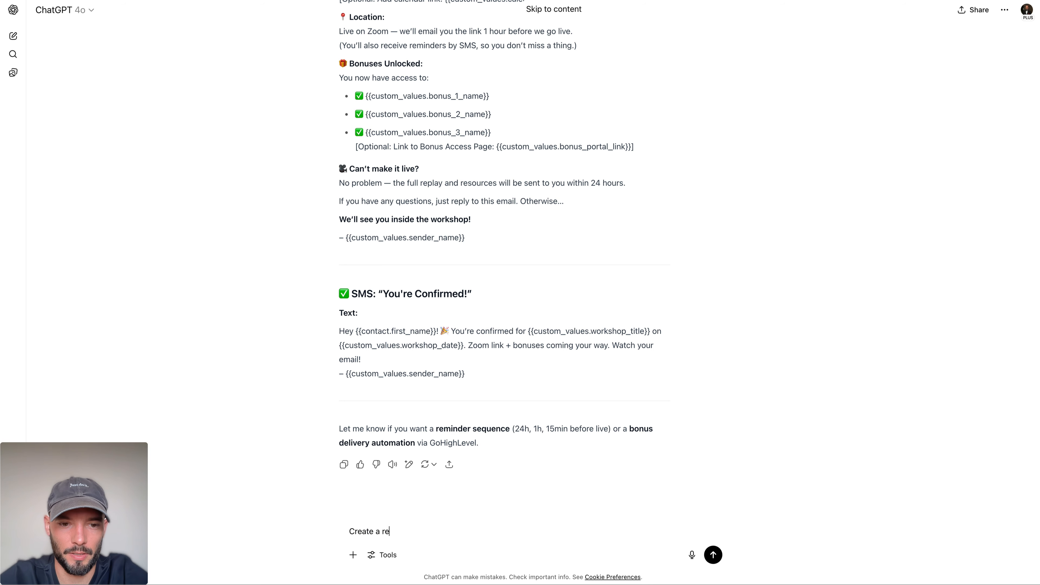
{"action": "type", "text": "minder sequence"}
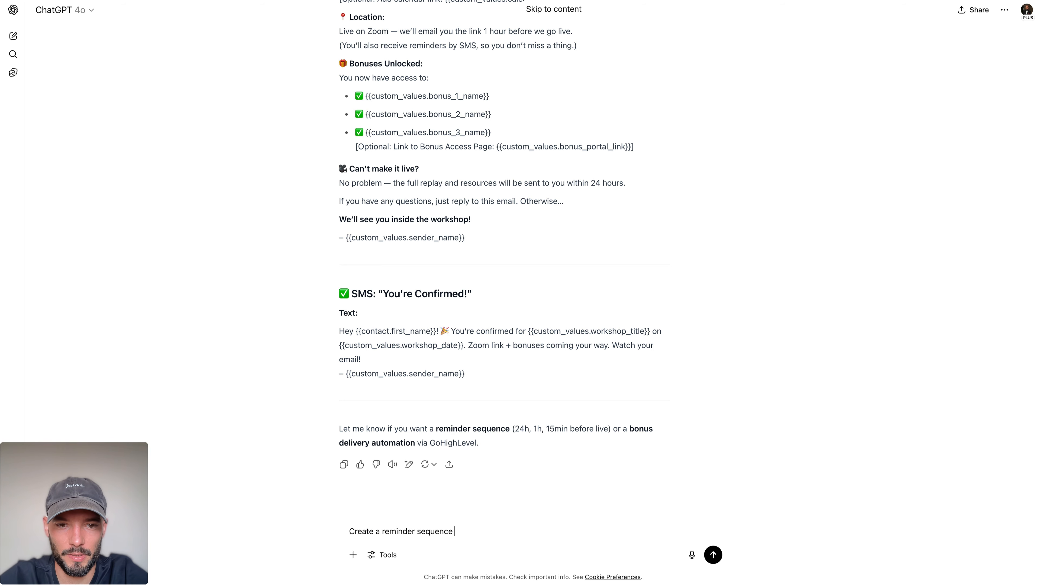
{"action": "key", "text": "super+v"}
Step: Change the second reminder time in the prompt to 2h, keep the third at 15min, and send the prompt
{"action": "left_click", "coordinate": [553, 531]}
{"action": "key", "text": "BackSpace"}
{"action": "type", "text": "2"}
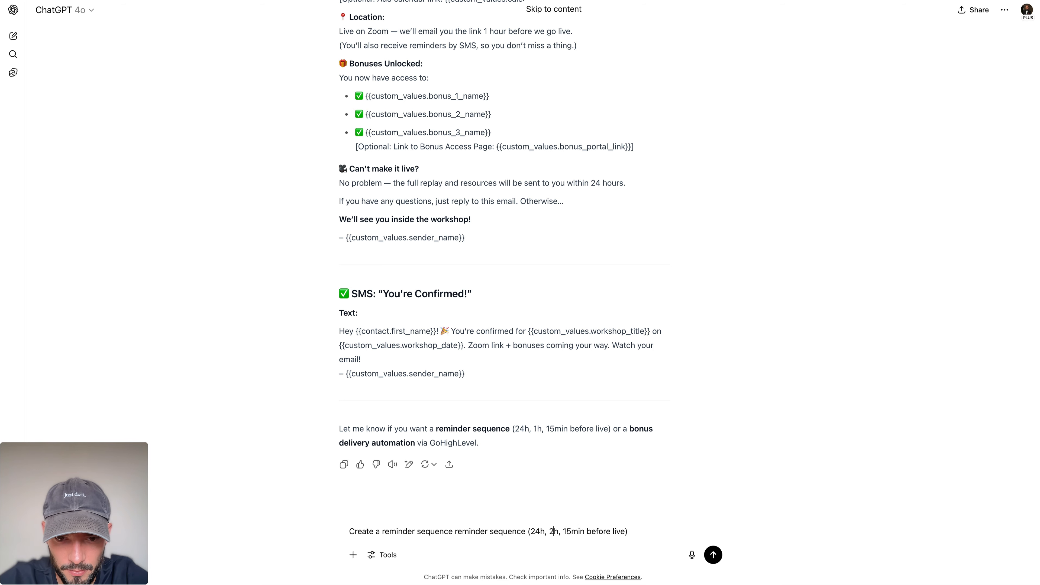
{"action": "left_click", "coordinate": [570, 531]}
{"action": "key", "text": "BackSpace"}
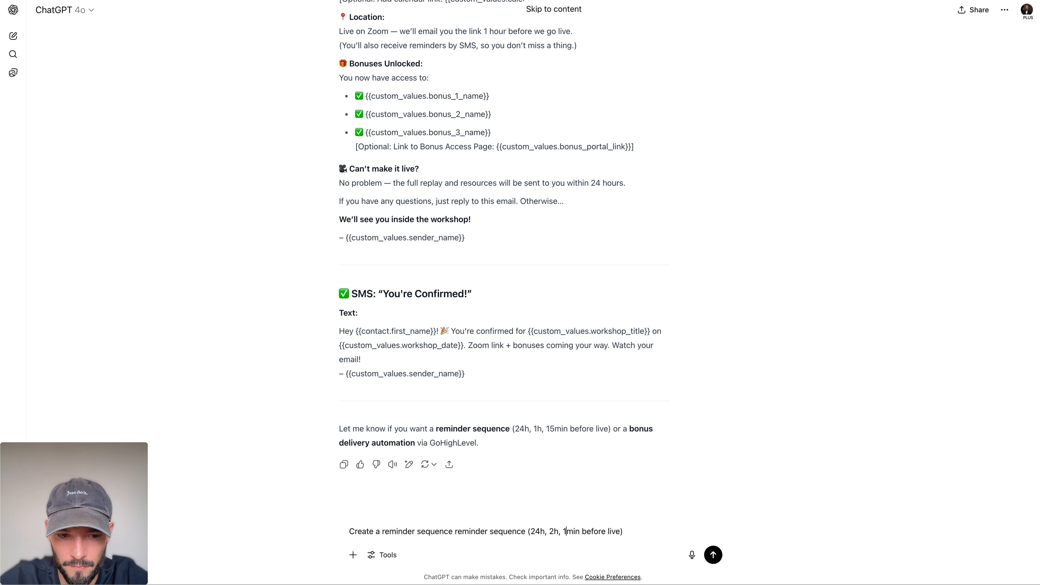
{"action": "type", "text": "5"}
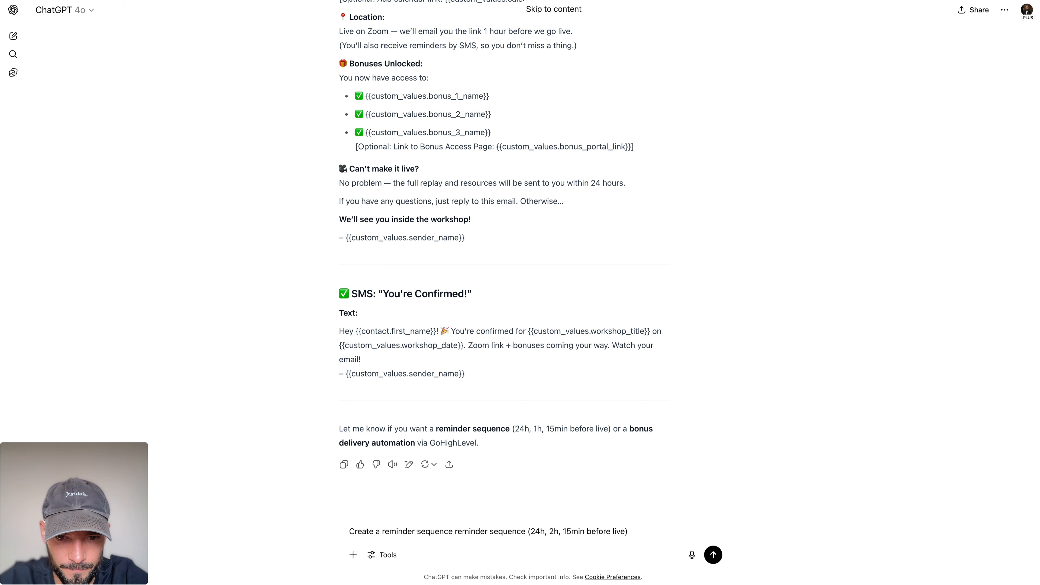
{"action": "key", "text": "Return"}
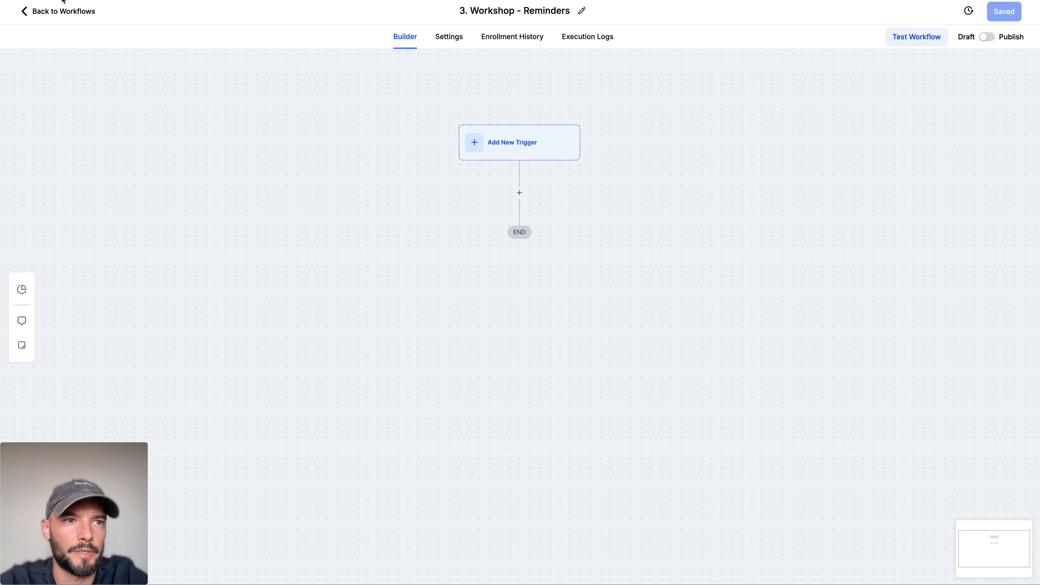
Step: Open the "2. Workshop - Purchase" workflow and choose an Add To Workflow action after the SMS step
{"action": "left_click", "coordinate": [31, 9]}
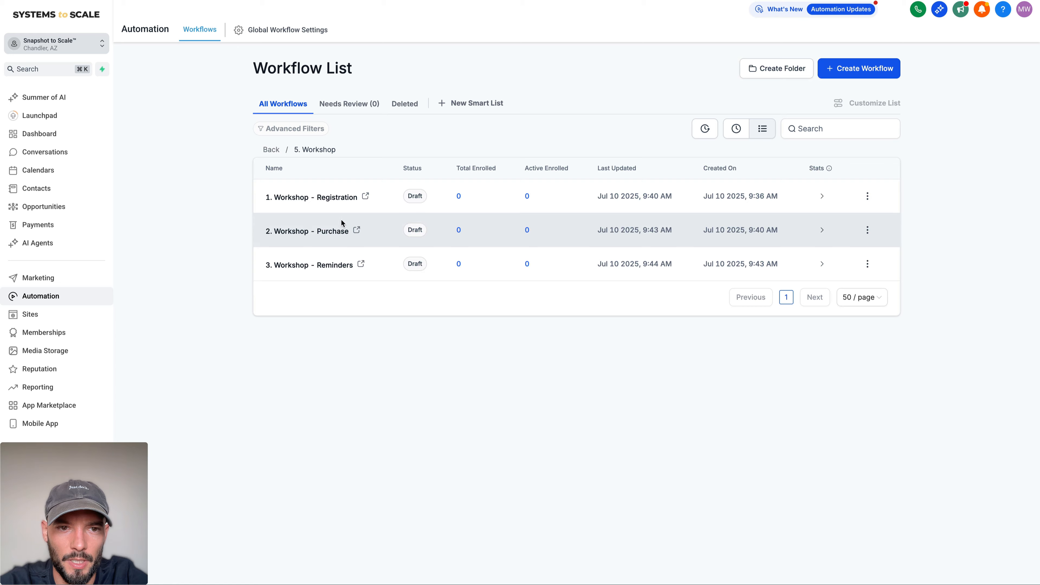
{"action": "left_click", "coordinate": [332, 230]}
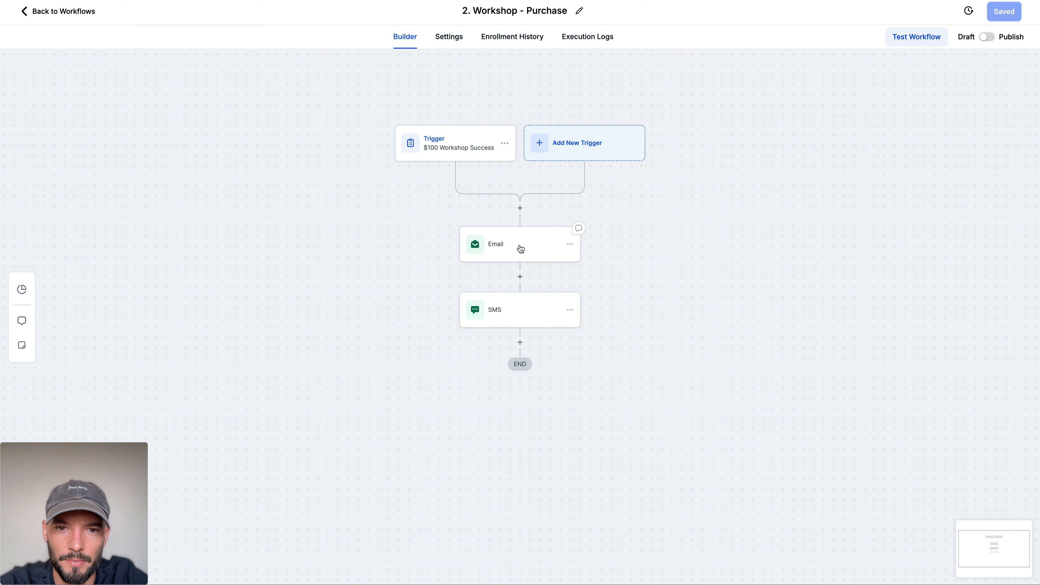
{"action": "left_click", "coordinate": [519, 342]}
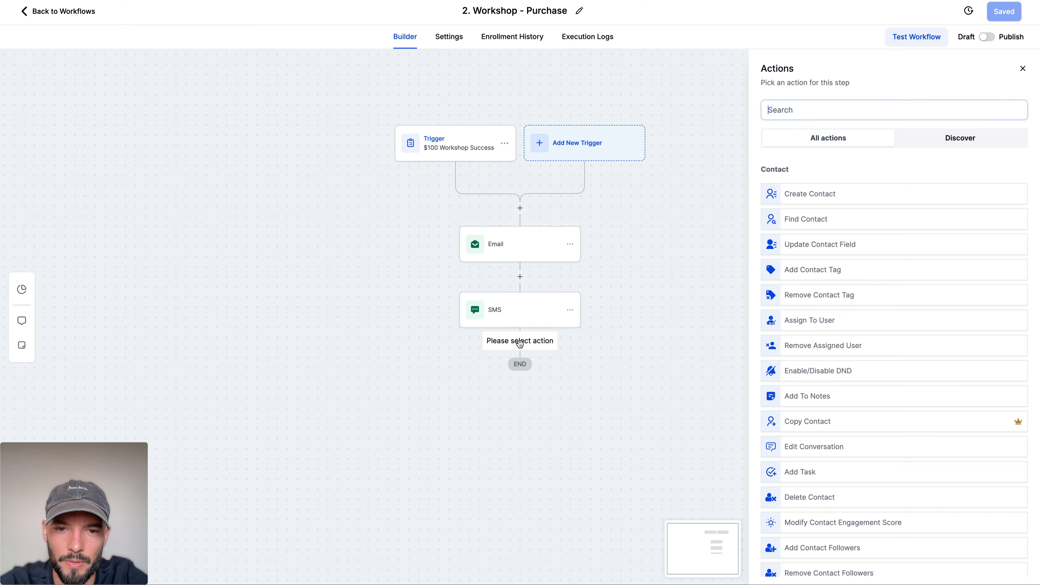
{"action": "type", "text": "AI"}
{"action": "key", "text": "BackSpace"}
{"action": "key", "text": "BackSpace"}
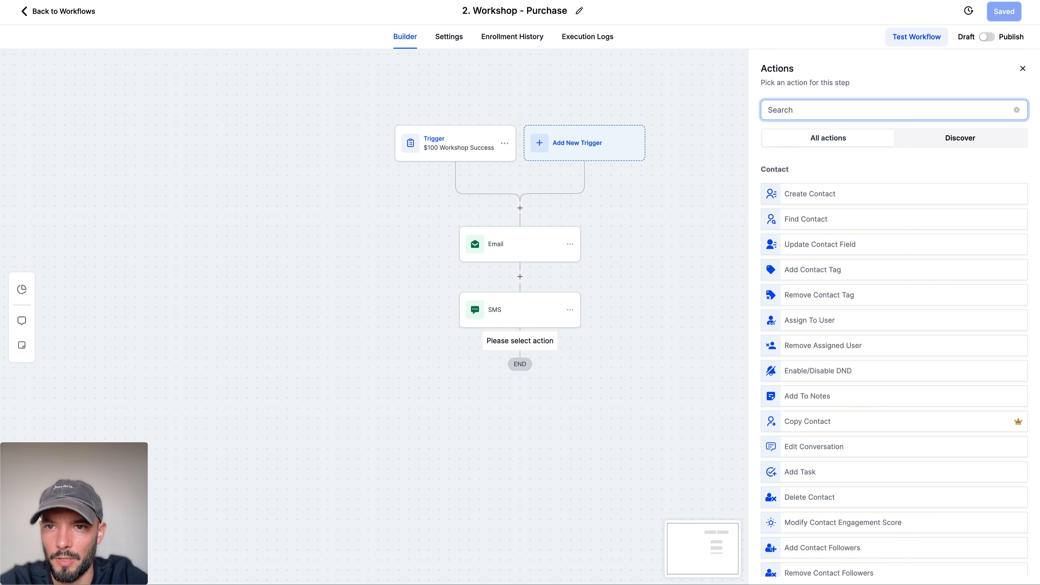
{"action": "type", "text": "work"}
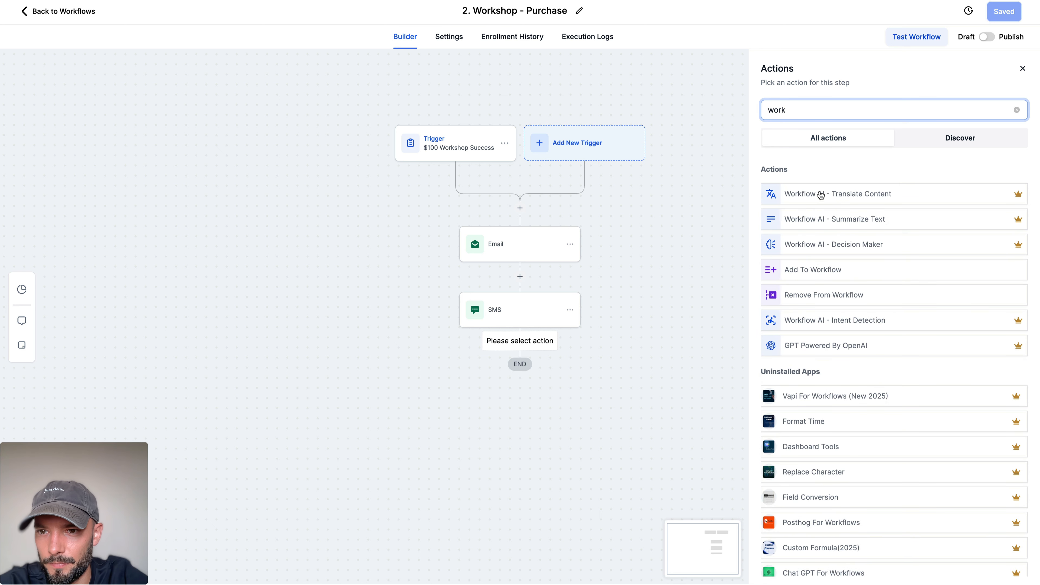
{"action": "right_click", "coordinate": [816, 189]}
{"action": "left_click", "coordinate": [797, 271]}
{"action": "left_click", "coordinate": [806, 270]}
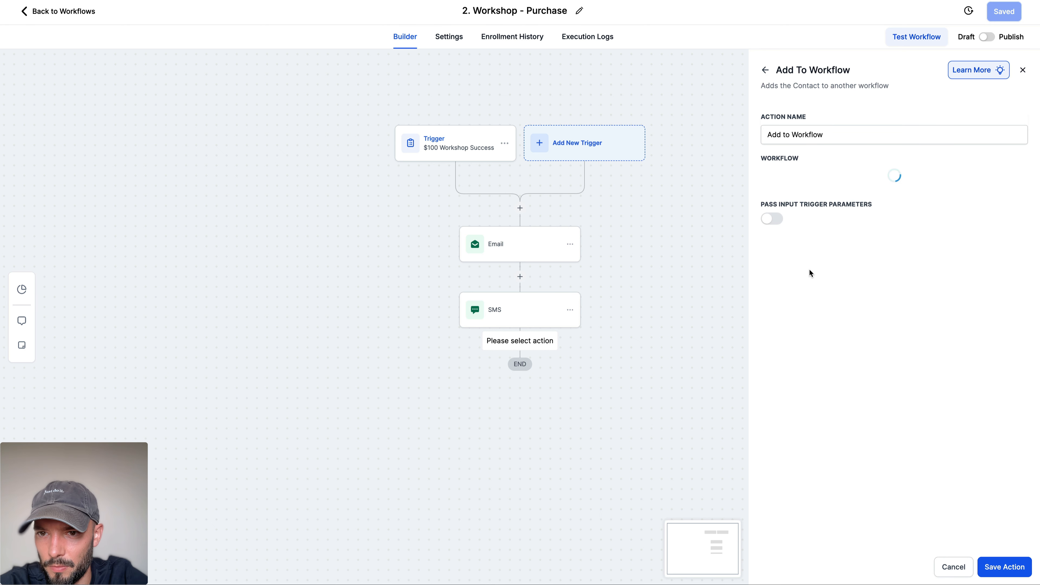
Step: Set "3. Workshop - Reminders" as the target workflow of the Add To Workflow action
{"action": "left_click", "coordinate": [833, 134]}
{"action": "left_click", "coordinate": [802, 183]}
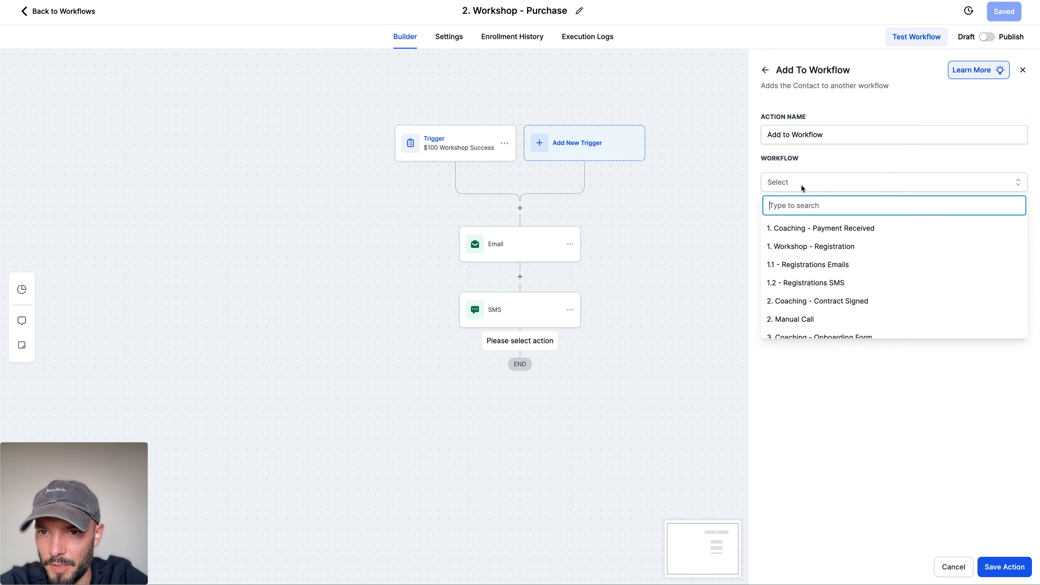
{"action": "type", "text": "work"}
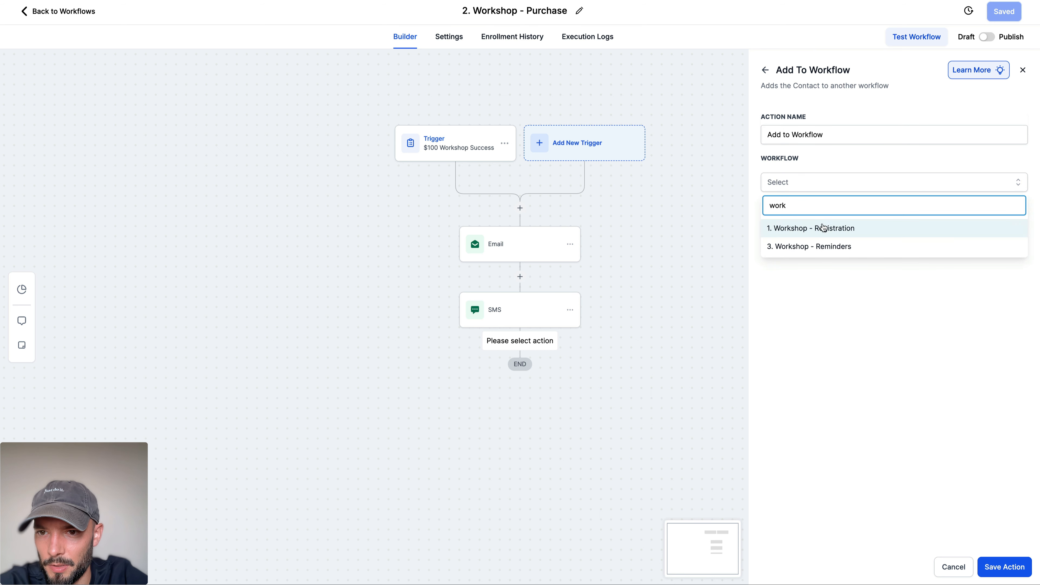
{"action": "left_click", "coordinate": [826, 246]}
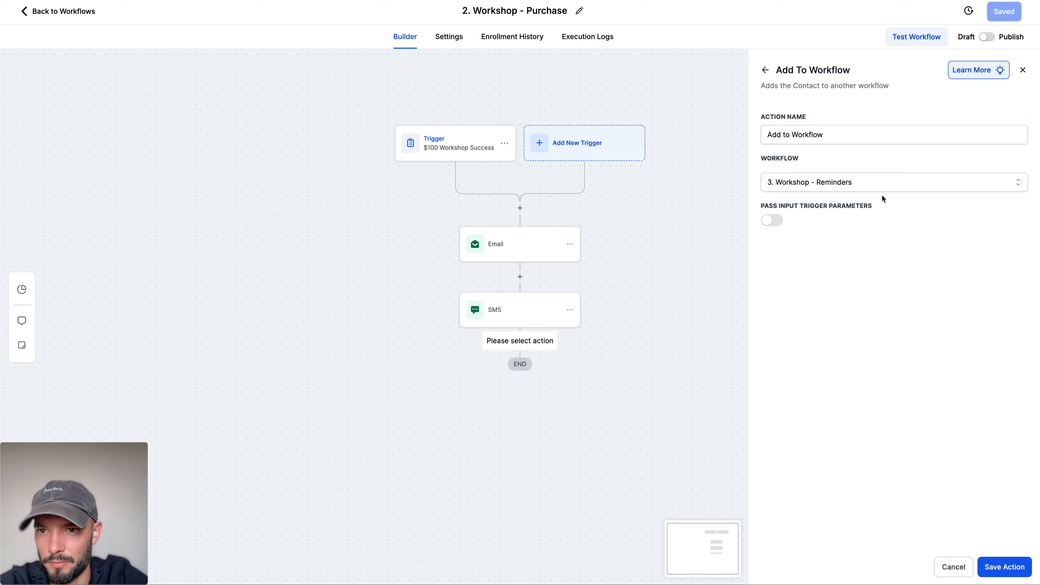
Step: Name the action "Add to Workshop Reminders Workflow" and save it
{"action": "left_click", "coordinate": [793, 135]}
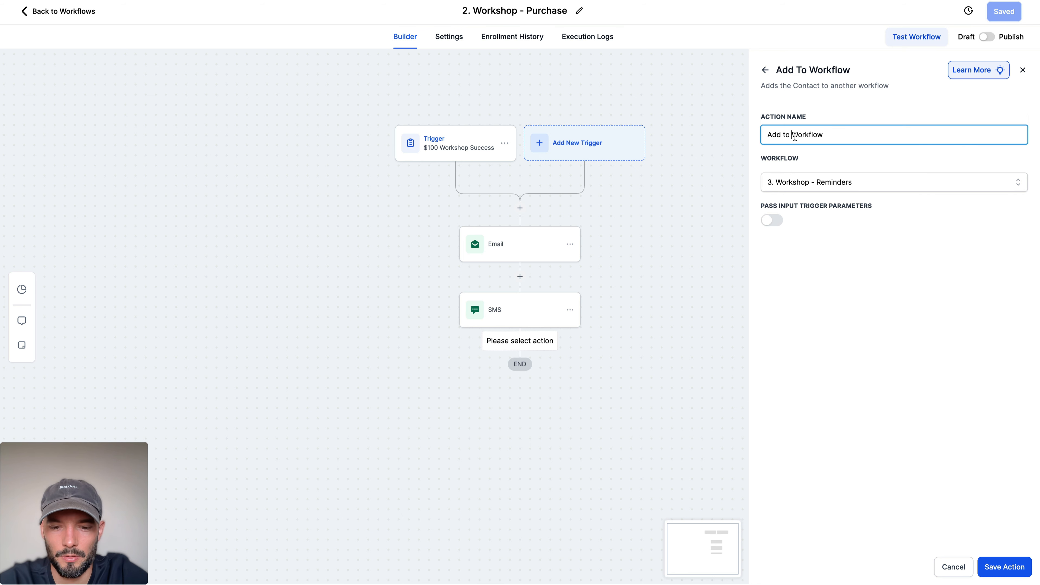
{"action": "type", "text": "WorkshopRem"}
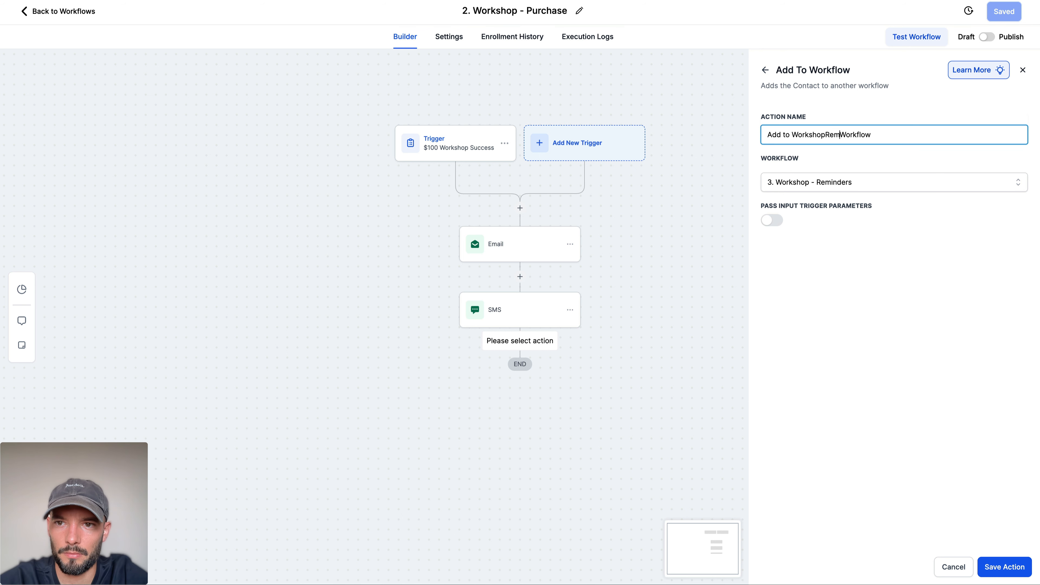
{"action": "key", "text": "BackSpace"}
{"action": "key", "text": "BackSpace"}
{"action": "key", "text": "BackSpace"}
{"action": "type", "text": "Reminder"}
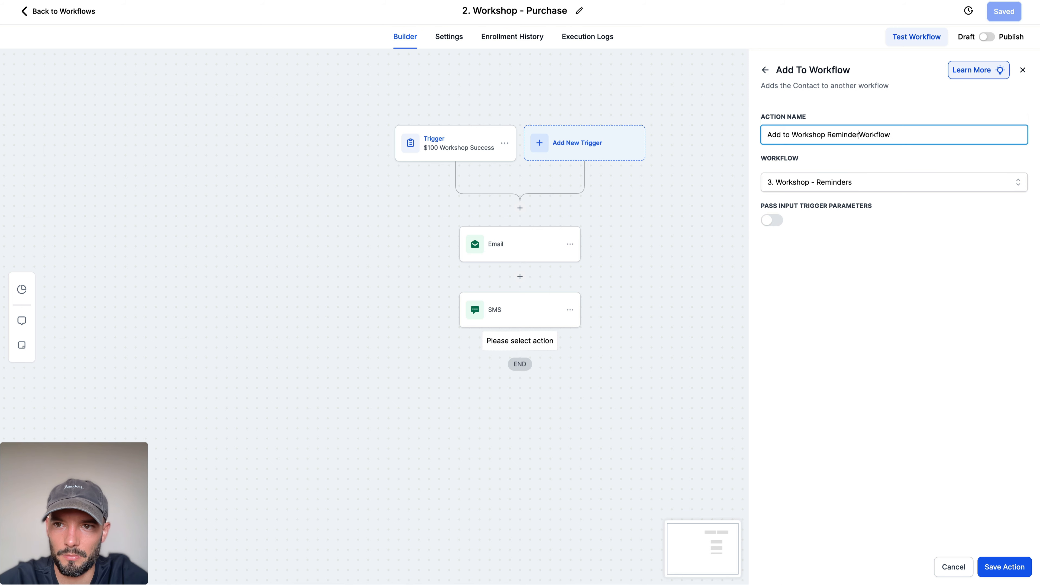
{"action": "type", "text": "s"}
{"action": "left_click", "coordinate": [1006, 568]}
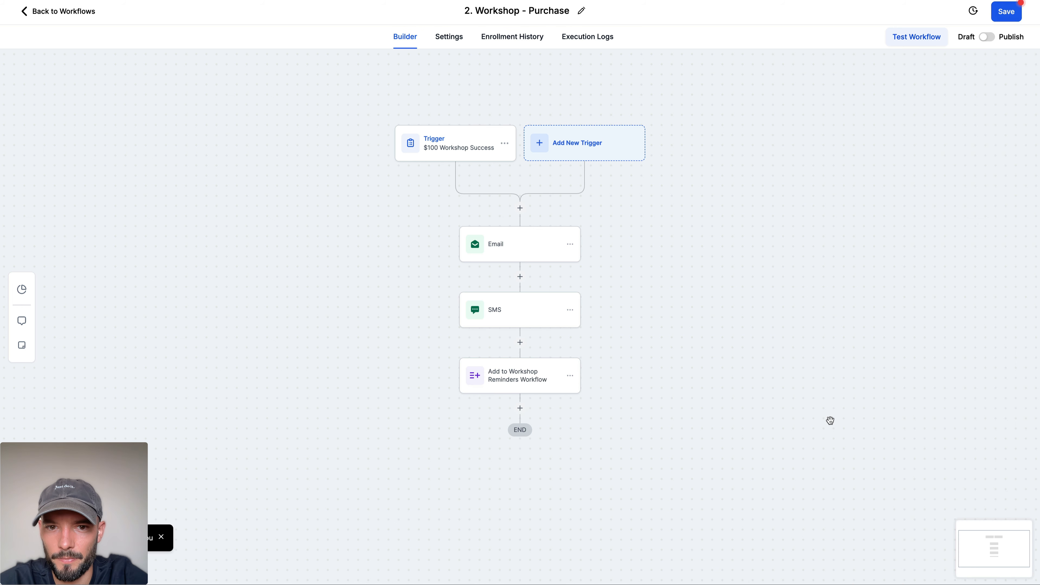
Step: Save the "2. Workshop - Purchase" workflow and open the "3. Workshop - Reminders" workflow from the list
{"action": "left_click", "coordinate": [1013, 16]}
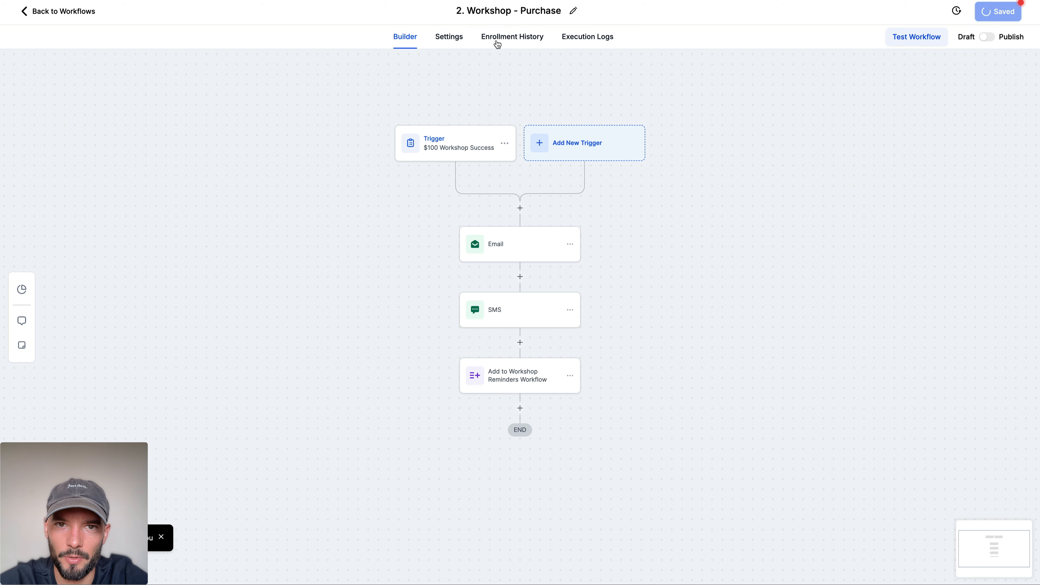
{"action": "left_click", "coordinate": [72, 11]}
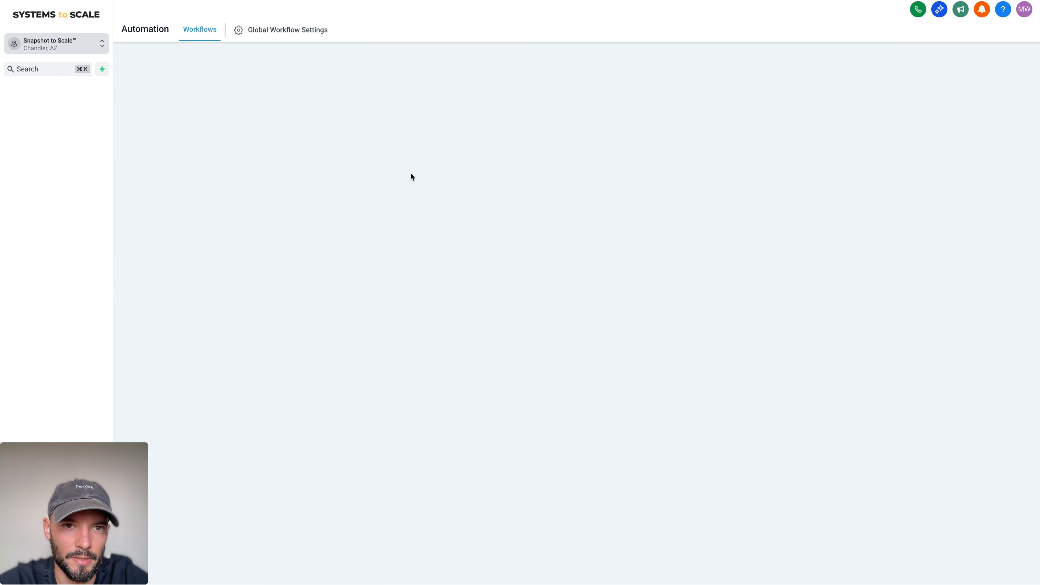
{"action": "left_click", "coordinate": [377, 258]}
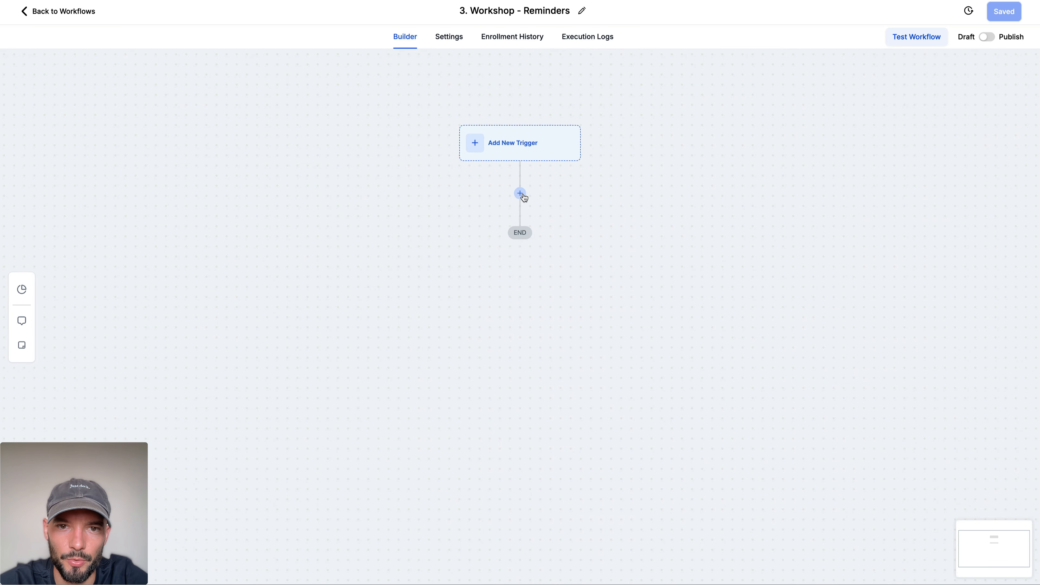
Step: Add a Set Event Start Date action to the reminders workflow and set its type to Specific Date/Time
{"action": "left_click", "coordinate": [523, 196]}
{"action": "type", "text": "set"}
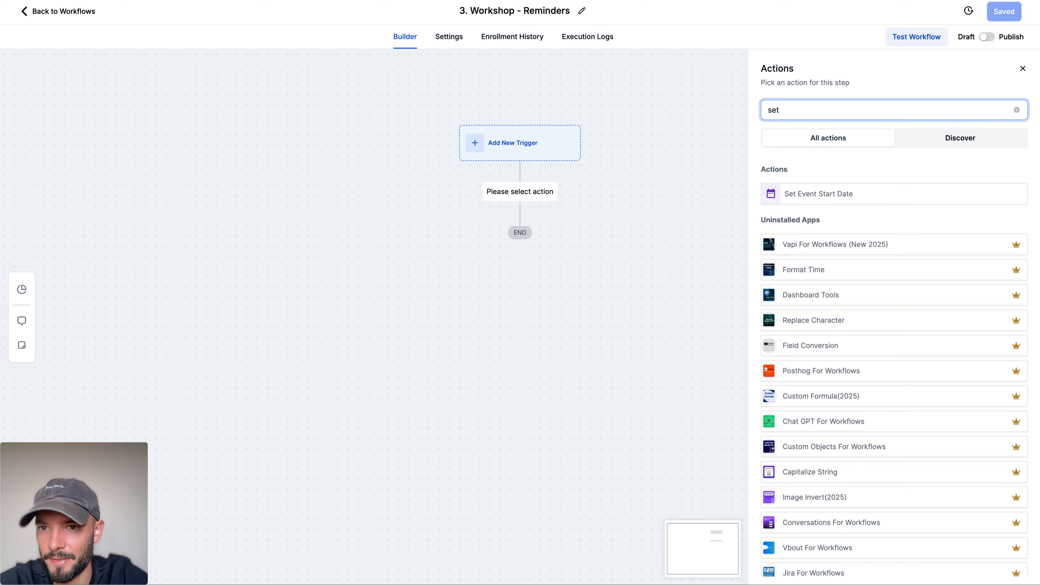
{"action": "left_click", "coordinate": [793, 195]}
{"action": "left_click", "coordinate": [831, 196]}
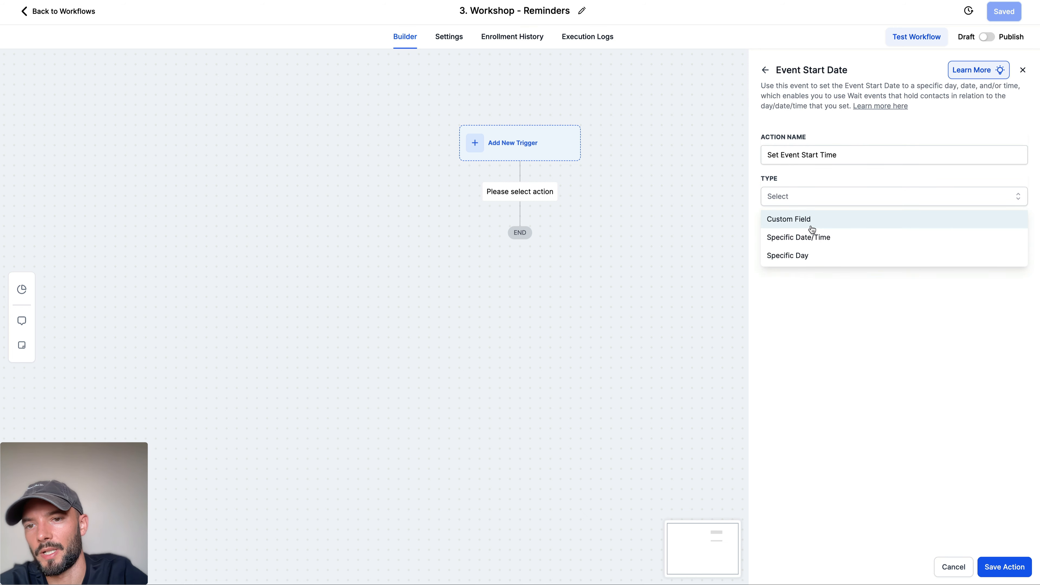
{"action": "left_click", "coordinate": [817, 237]}
{"action": "left_click", "coordinate": [818, 237]}
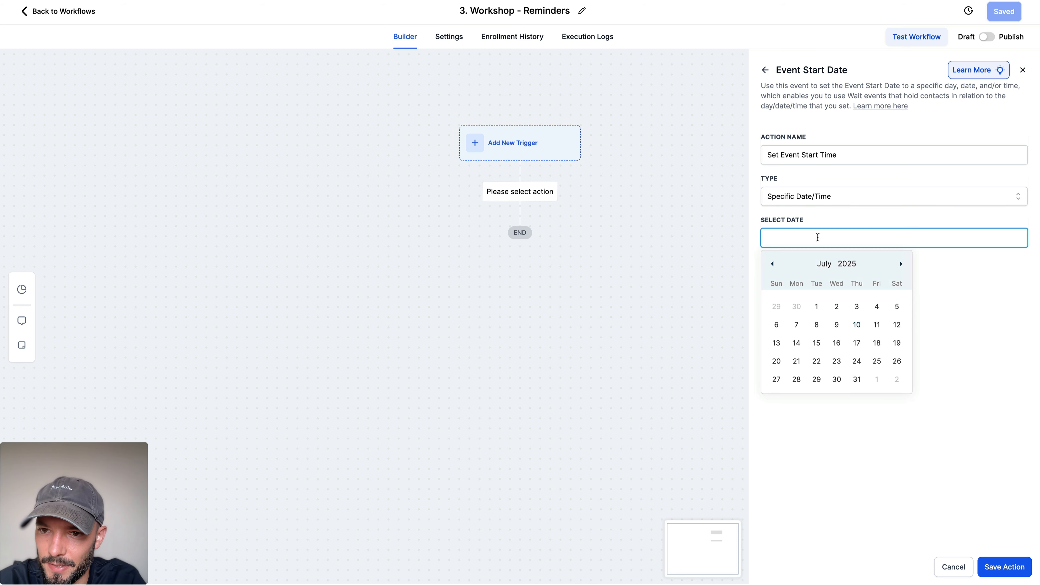
Step: Set the event start to 2025-07-17 6:00 PM, then save the action and the workflow
{"action": "left_click", "coordinate": [857, 345]}
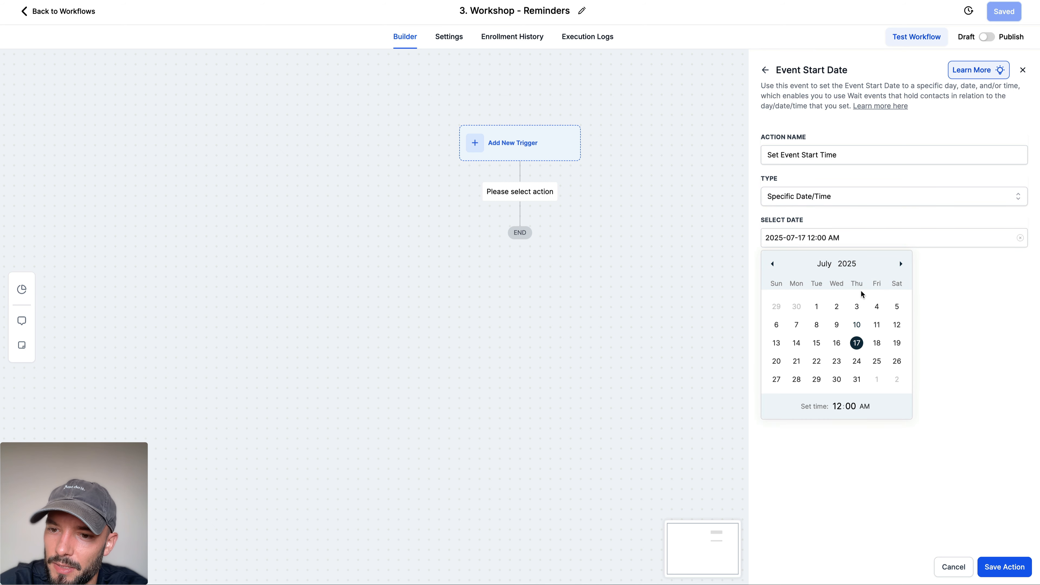
{"action": "left_click", "coordinate": [836, 407]}
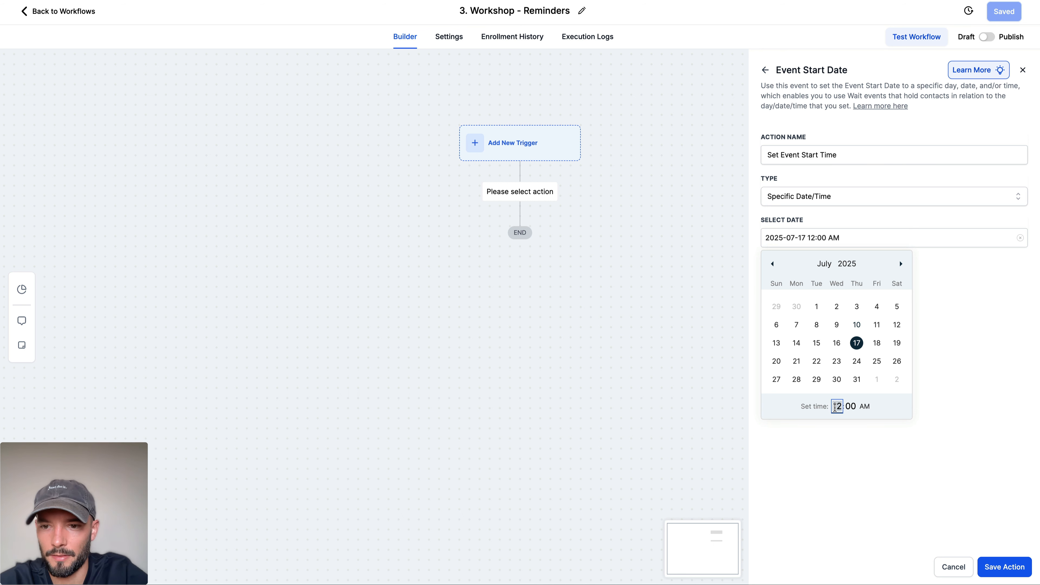
{"action": "left_click", "coordinate": [864, 407]}
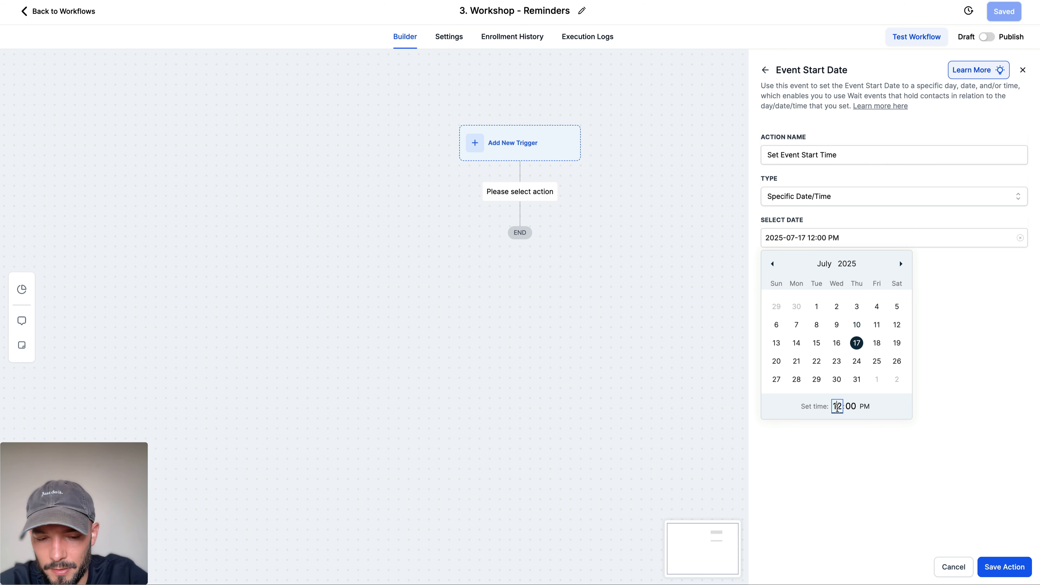
{"action": "type", "text": "12"}
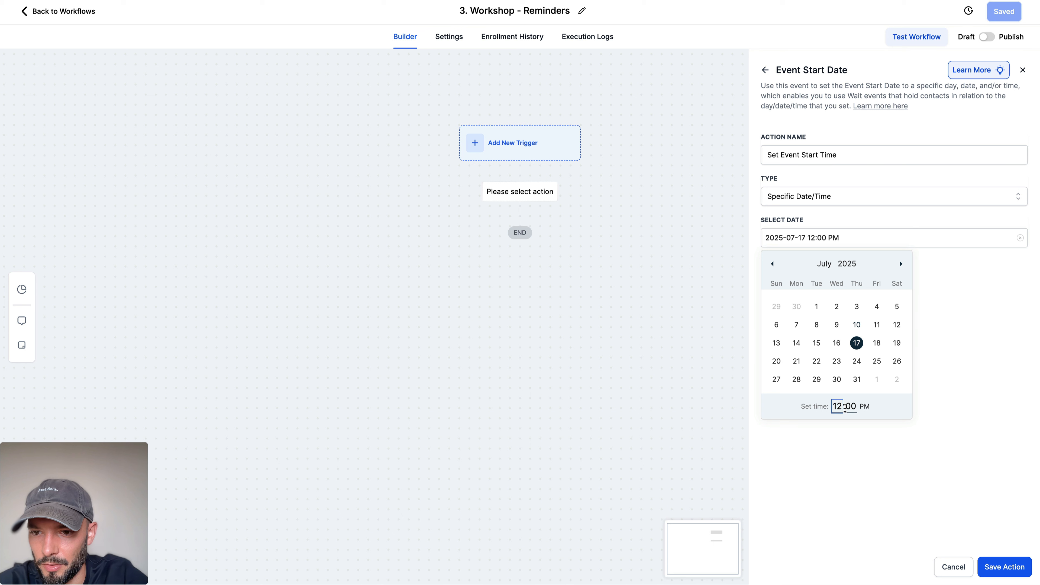
{"action": "key", "text": "BackSpace"}
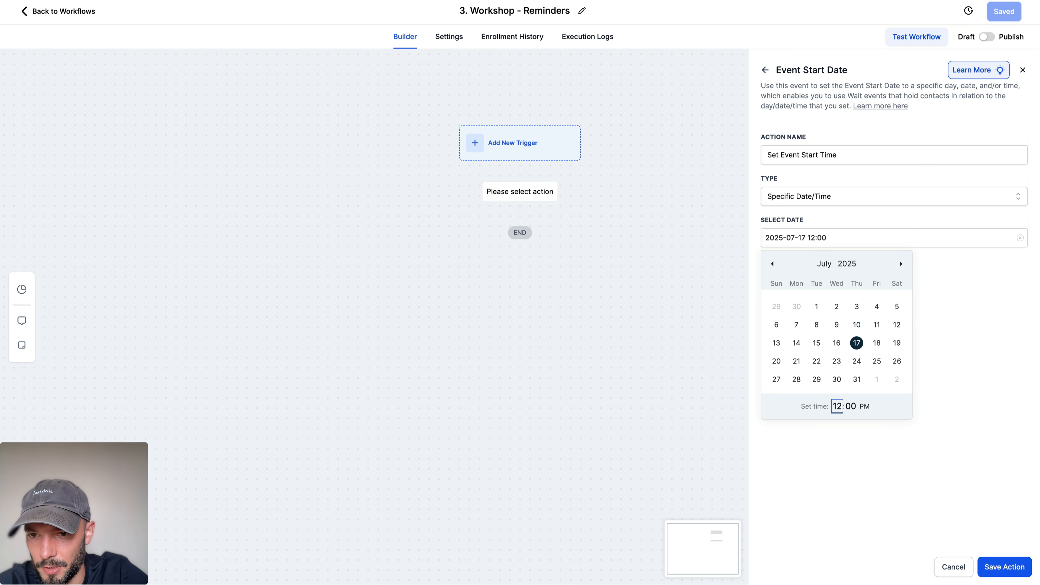
{"action": "key", "text": "BackSpace"}
{"action": "key", "text": "BackSpace"}
{"action": "key", "text": "BackSpace"}
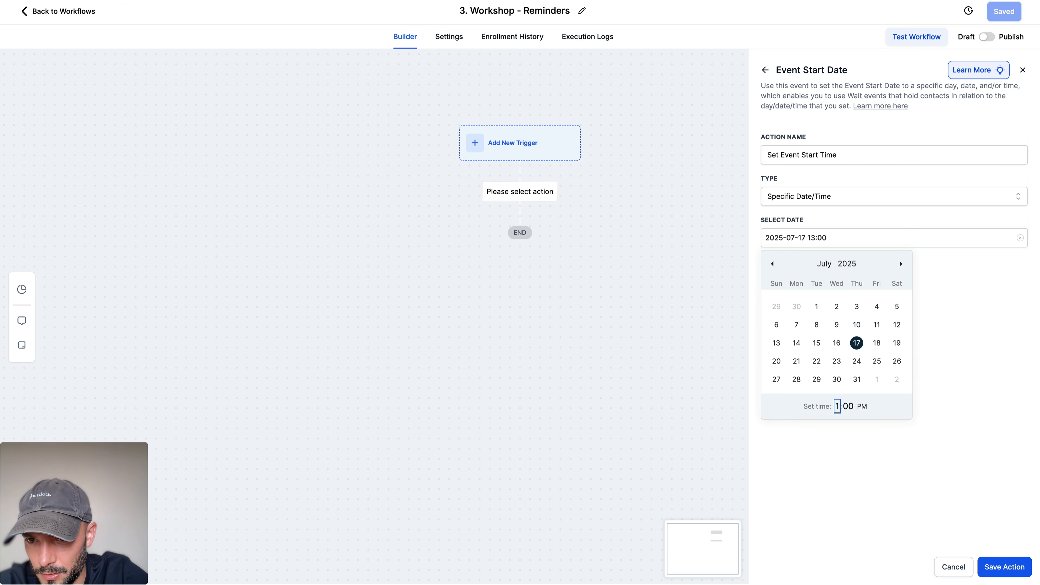
{"action": "key", "text": "Up"}
{"action": "key", "text": "Up"}
{"action": "key", "text": "Up"}
{"action": "key", "text": "Up"}
{"action": "key", "text": "Up"}
{"action": "left_click", "coordinate": [882, 401]}
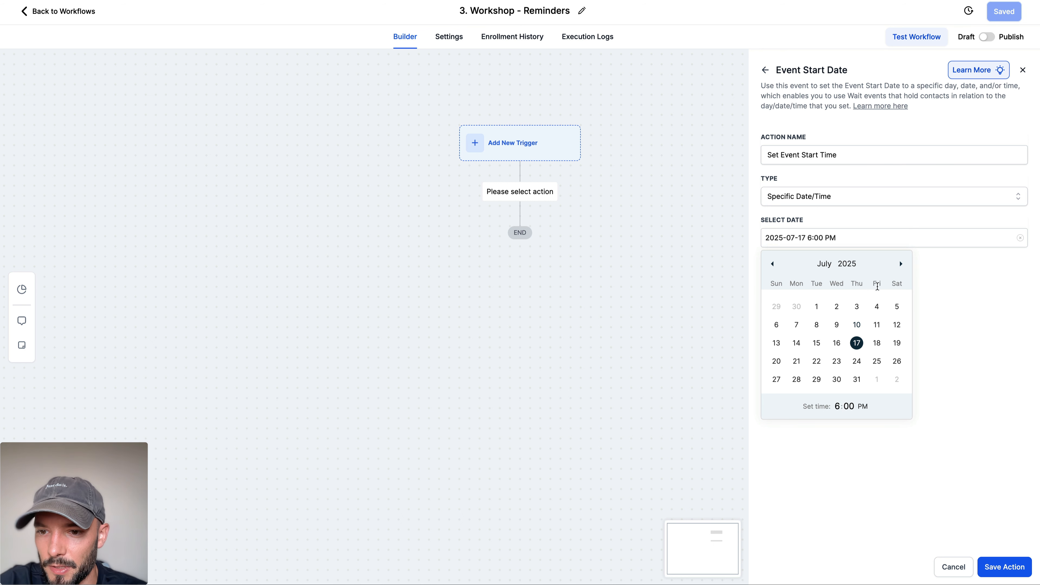
{"action": "left_click", "coordinate": [971, 434]}
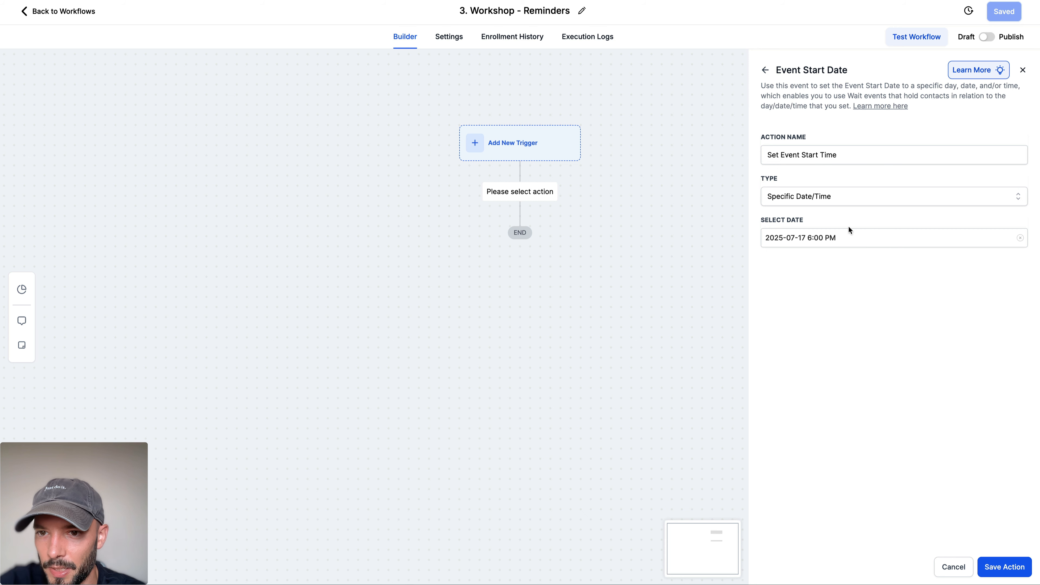
{"action": "left_click", "coordinate": [996, 566]}
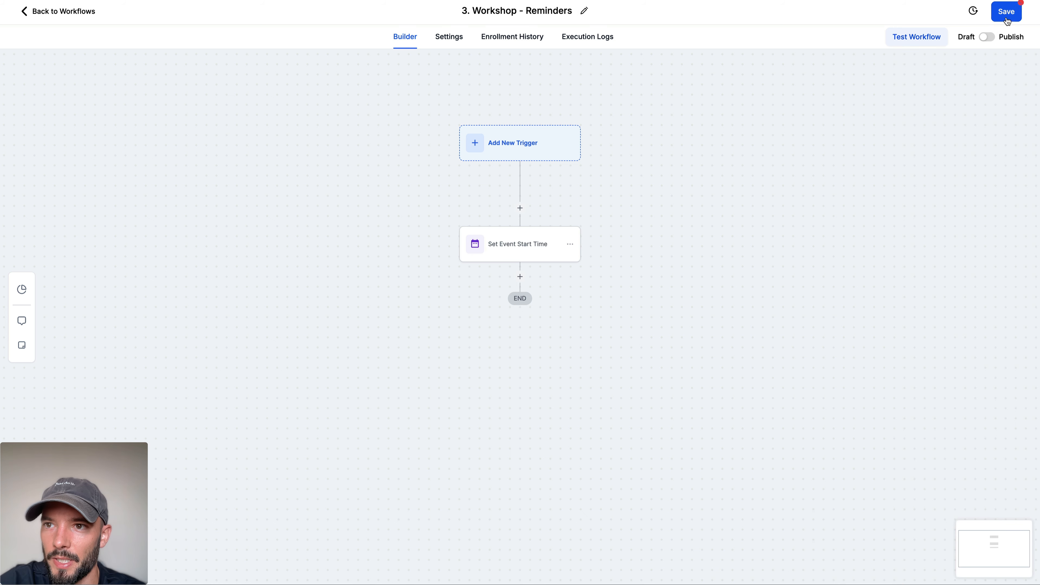
{"action": "scroll", "coordinate": [590, 181], "scroll_direction": "down", "scroll_amount": 2}
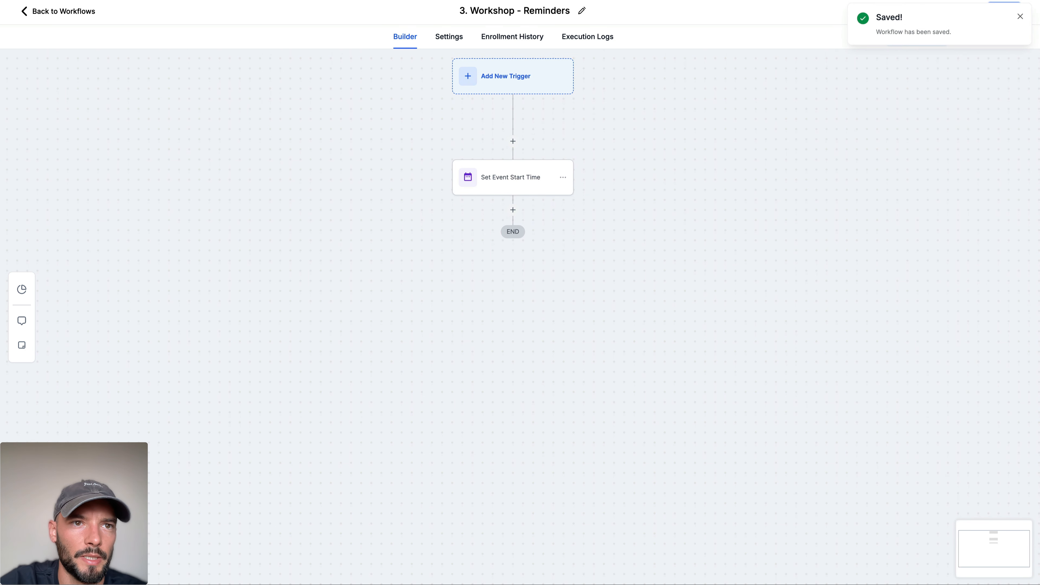
Step: Check the 24 Hours Before reminder in ChatGPT and add a Wait action after Set Event Start Time
{"action": "key", "text": "ctrl+Tab"}
{"action": "scroll", "coordinate": [364, 110], "scroll_direction": "down", "scroll_amount": 1}
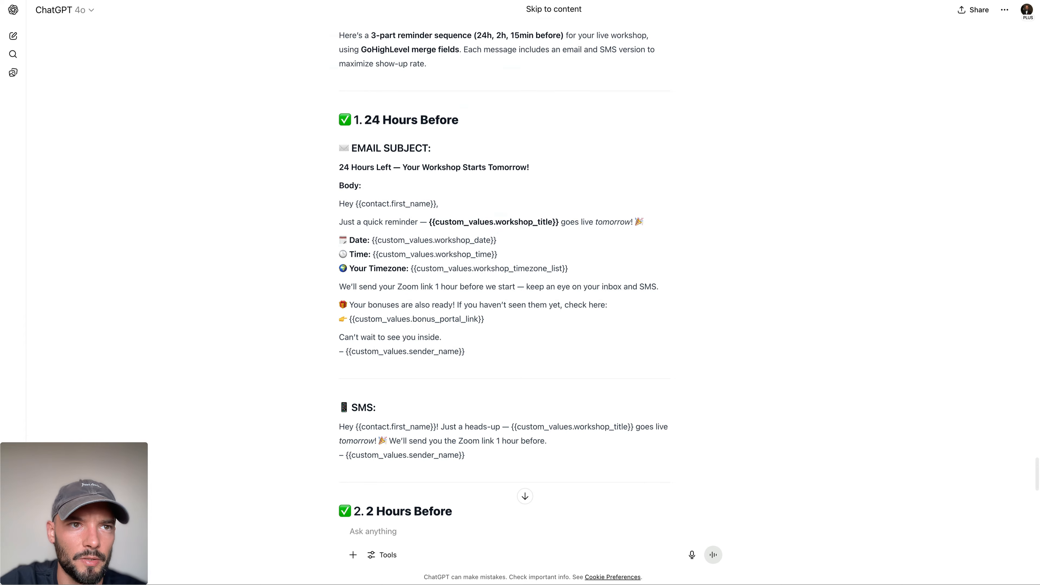
{"action": "key", "text": "ctrl+shift+Tab"}
{"action": "left_click", "coordinate": [512, 209]}
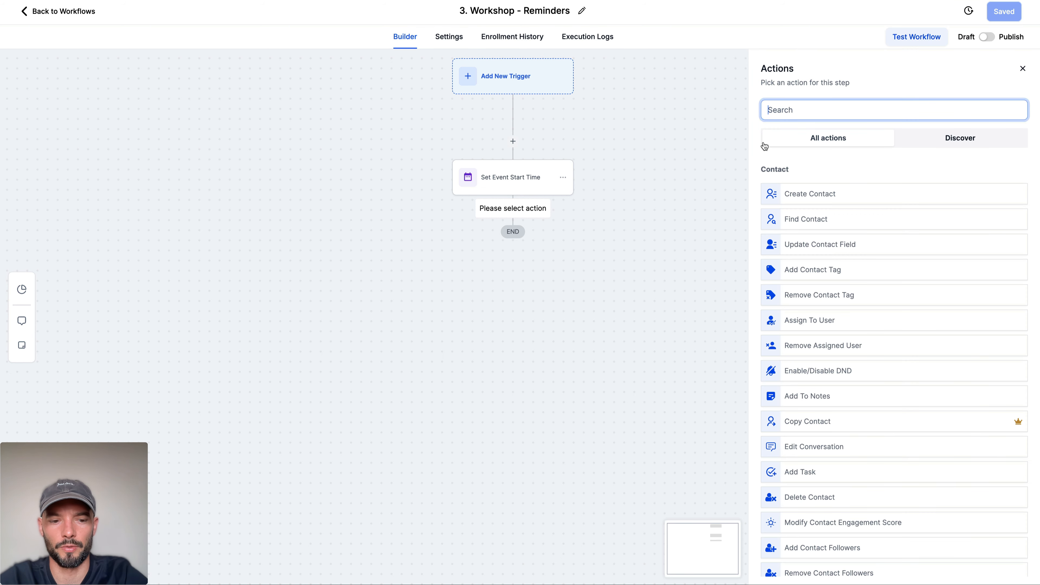
{"action": "type", "text": "wait"}
{"action": "left_click", "coordinate": [798, 195]}
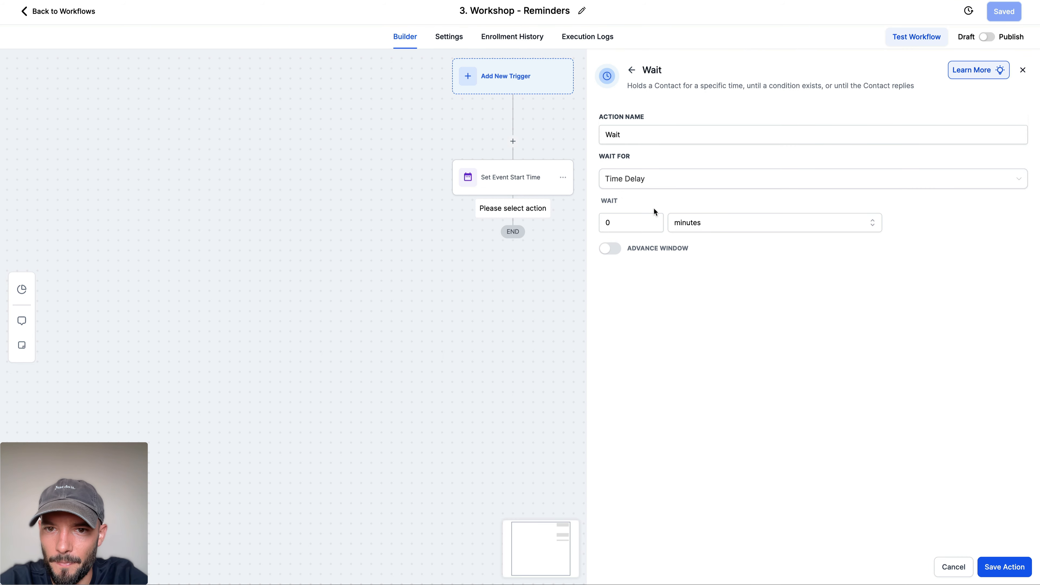
Step: Make the Wait action hold contacts until 1 day before the Event / Appointment time and save it
{"action": "left_click", "coordinate": [642, 180]}
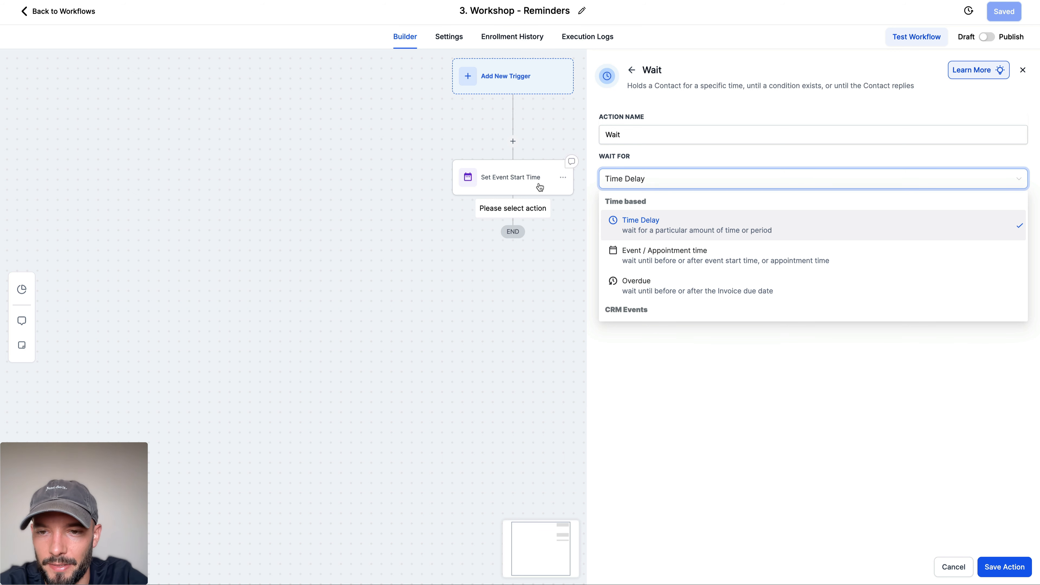
{"action": "left_click", "coordinate": [642, 258]}
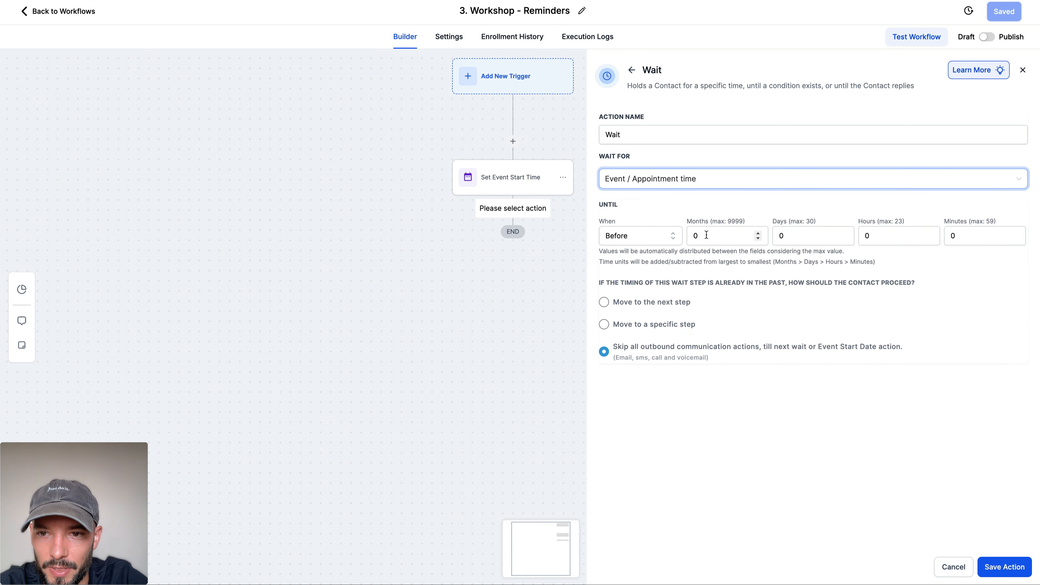
{"action": "left_click", "coordinate": [804, 235]}
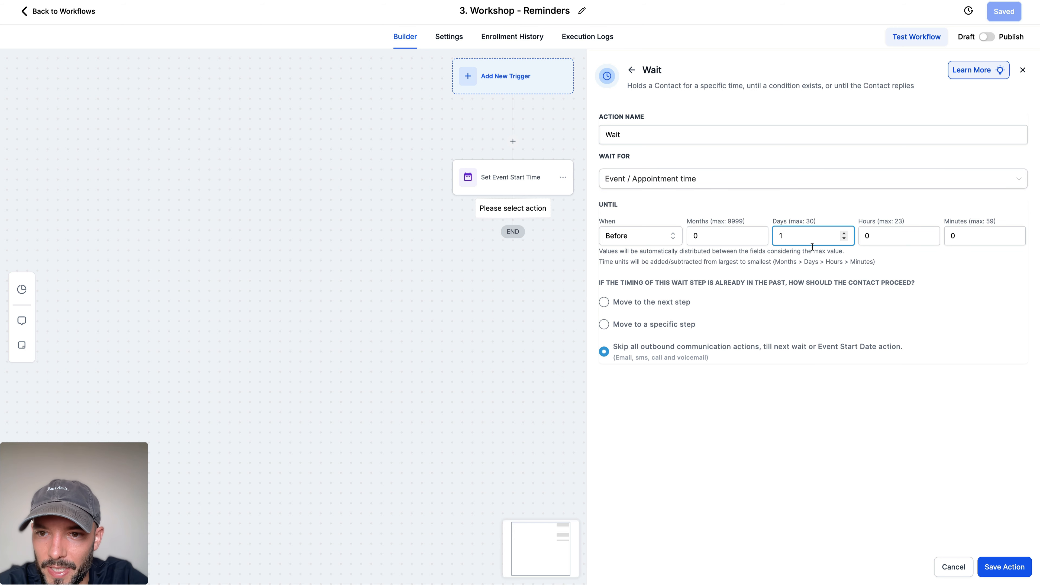
{"action": "left_click", "coordinate": [825, 278]}
{"action": "left_click", "coordinate": [1010, 562]}
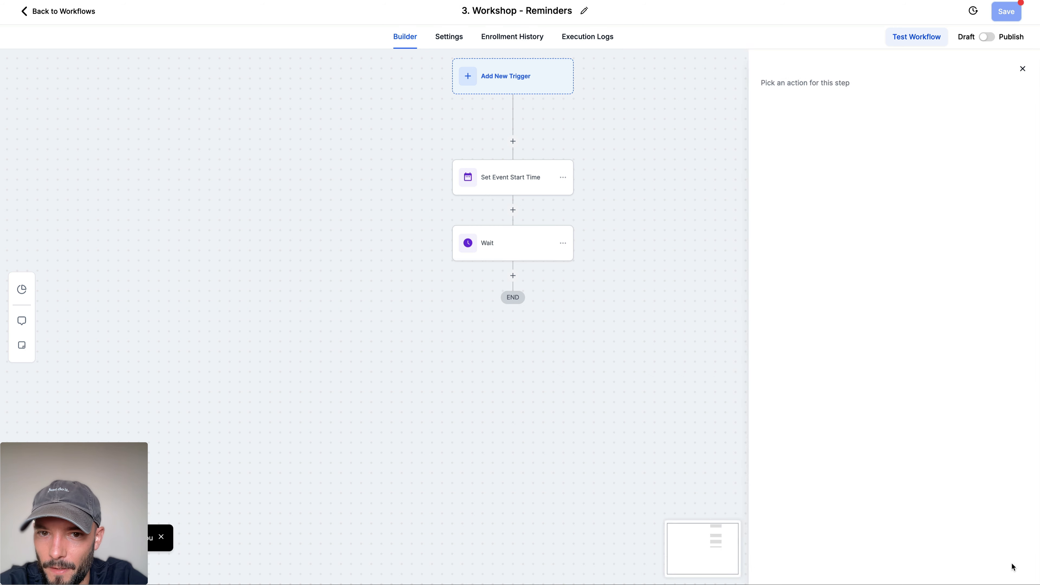
Step: Add an Email action after the Wait step with ChatGPT's subject "24 Hours Left — Your Workshop Starts Tomorrow!"
{"action": "left_click", "coordinate": [512, 276]}
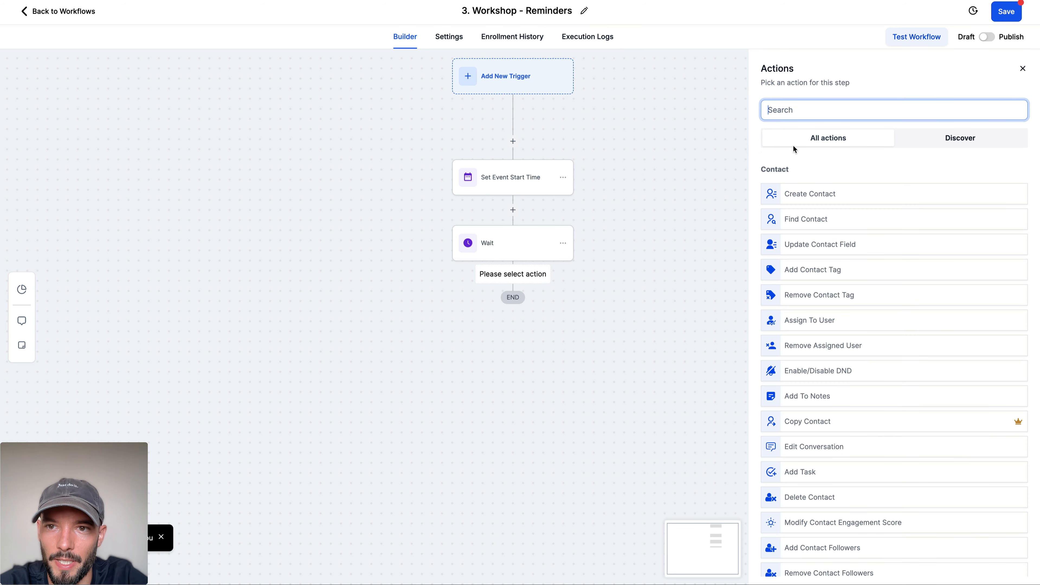
{"action": "type", "text": "ema"}
{"action": "left_click", "coordinate": [796, 196]}
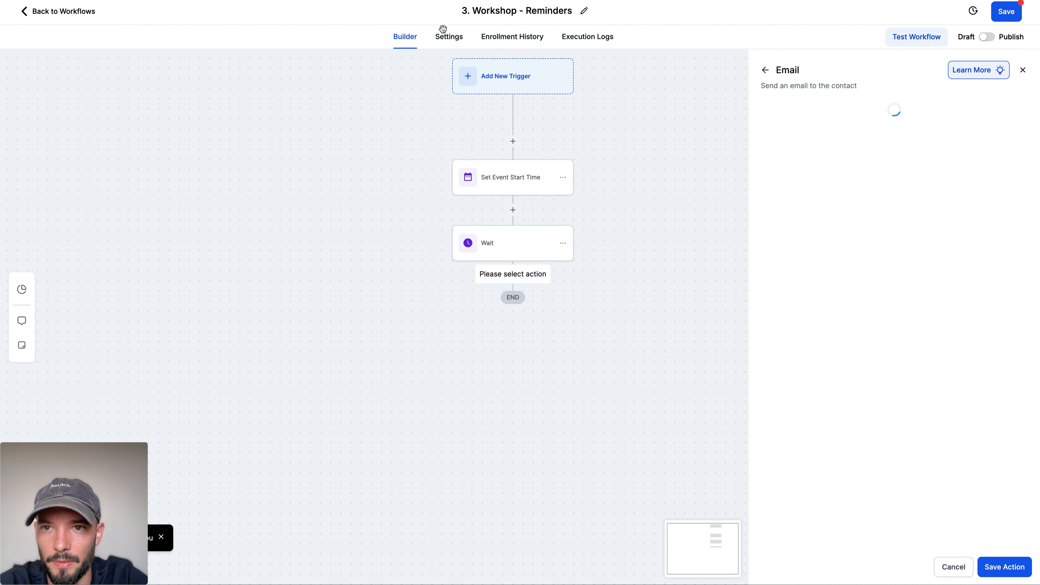
{"action": "key", "text": "super+Tab"}
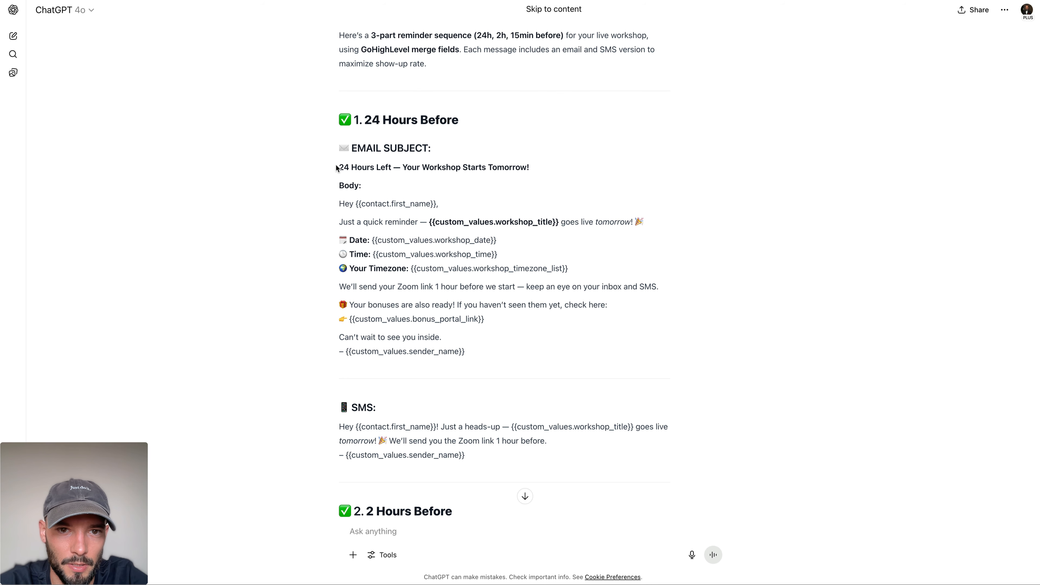
{"action": "left_click_drag", "start_coordinate": [336, 168], "coordinate": [552, 170]}
{"action": "key", "text": "ctrl+c"}
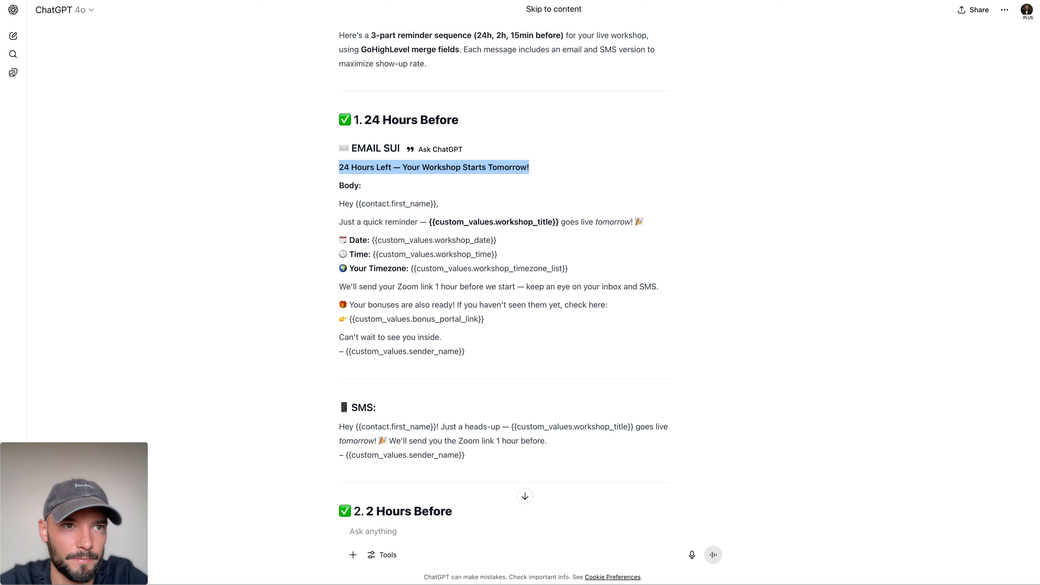
{"action": "key", "text": "super+Tab"}
{"action": "left_click", "coordinate": [816, 314]}
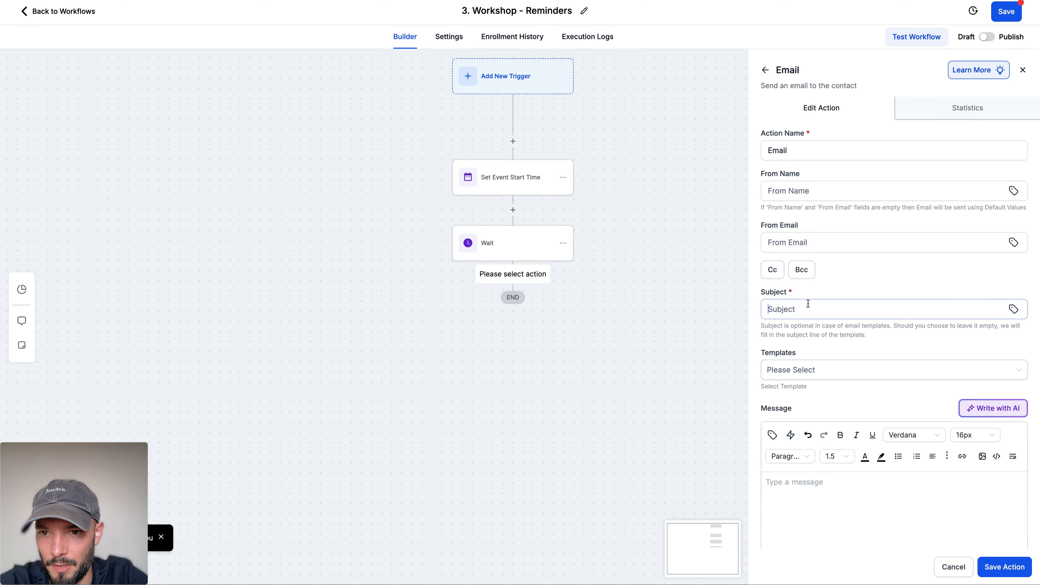
{"action": "key", "text": "ctrl+v"}
Step: Copy the 24 Hours Before email body from ChatGPT into the Email action's message
{"action": "scroll", "coordinate": [863, 291], "scroll_direction": "down", "scroll_amount": 3}
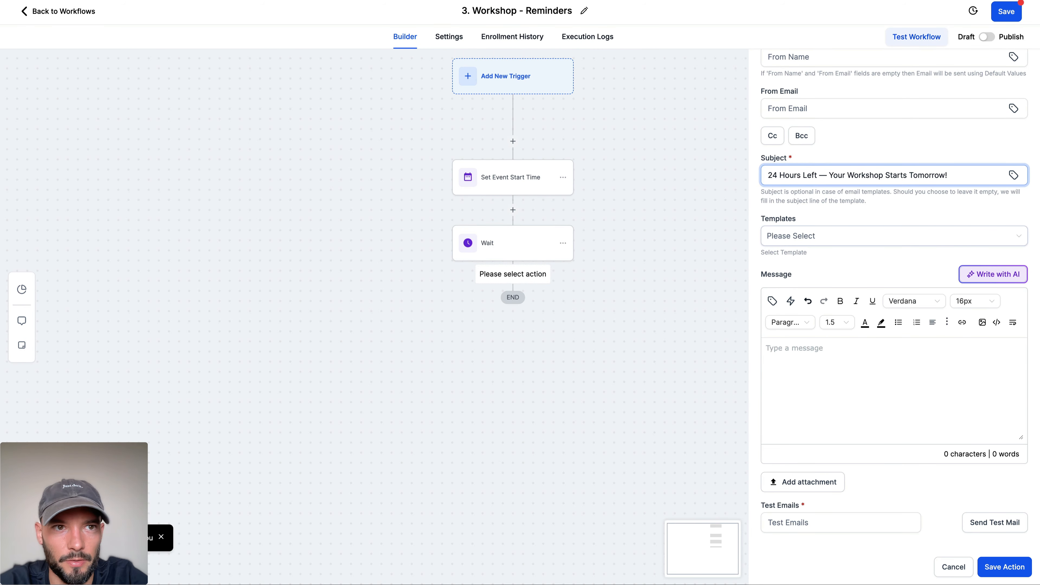
{"action": "key", "text": "super+Tab"}
{"action": "left_click_drag", "start_coordinate": [357, 197], "coordinate": [527, 365]}
{"action": "key", "text": "super+Tab"}
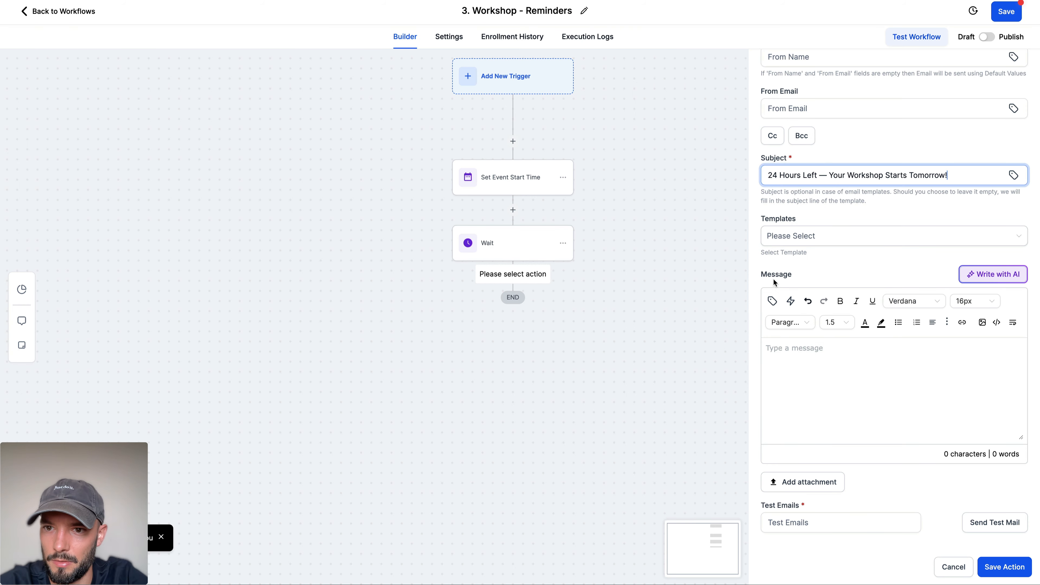
{"action": "left_click", "coordinate": [831, 376]}
{"action": "key", "text": "ctrl+v"}
Step: Insert blank lines in the message after the greeting, before the date block, and around the Zoom link paragraph
{"action": "scroll", "coordinate": [840, 369], "scroll_direction": "up", "scroll_amount": 5}
{"action": "left_click", "coordinate": [871, 348]}
{"action": "key", "text": "Return"}
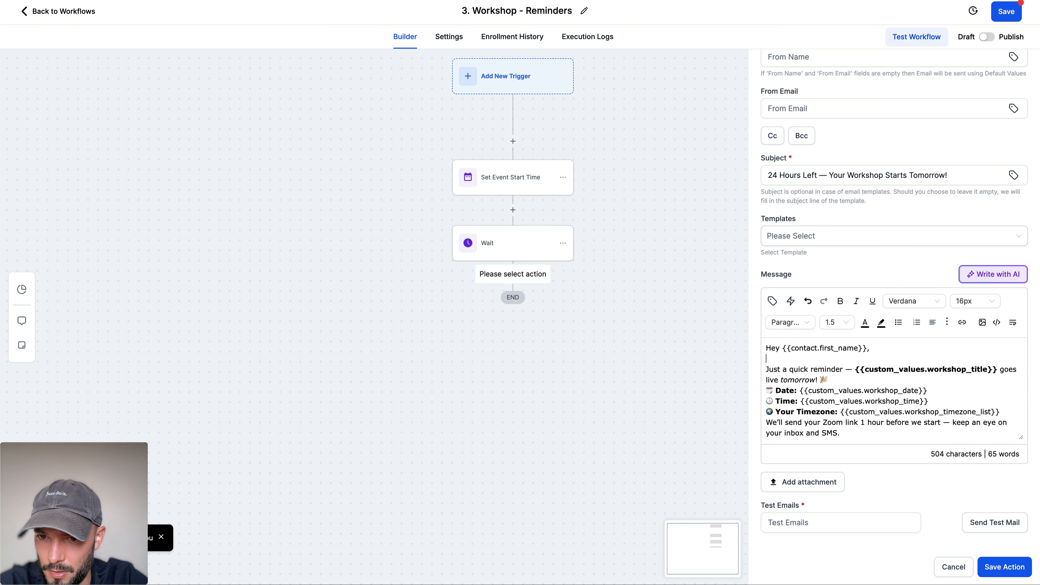
{"action": "key", "text": "Return"}
{"action": "scroll", "coordinate": [865, 381], "scroll_direction": "down", "scroll_amount": 3}
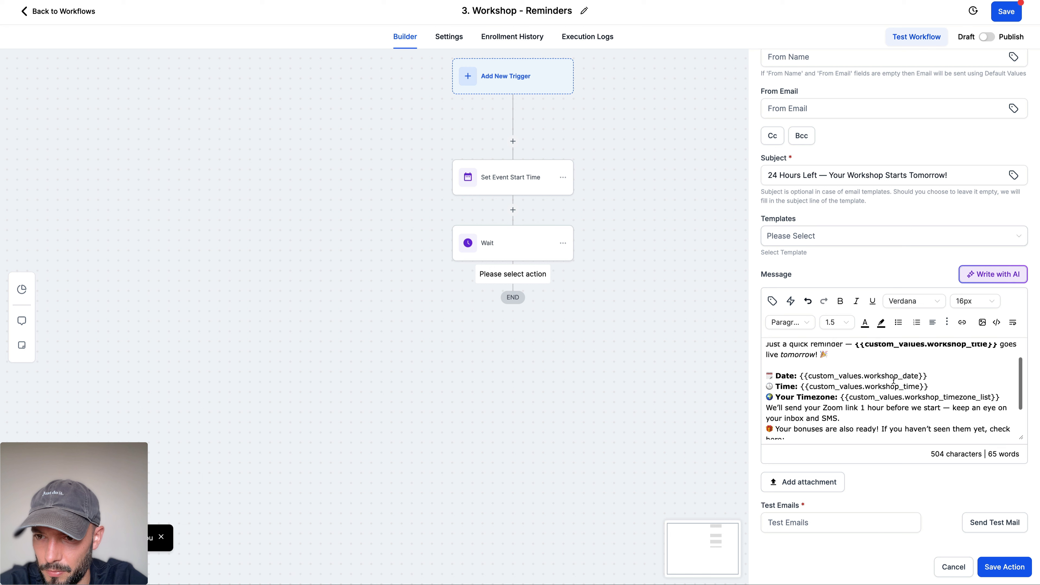
{"action": "left_click", "coordinate": [766, 394]}
{"action": "key", "text": "Return"}
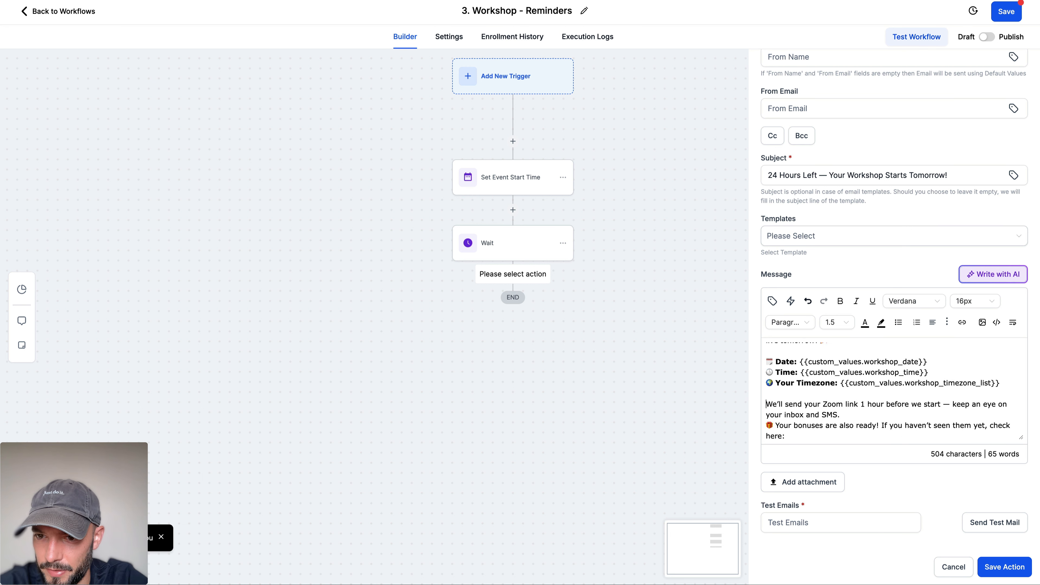
{"action": "left_click", "coordinate": [845, 414]}
{"action": "key", "text": "Return"}
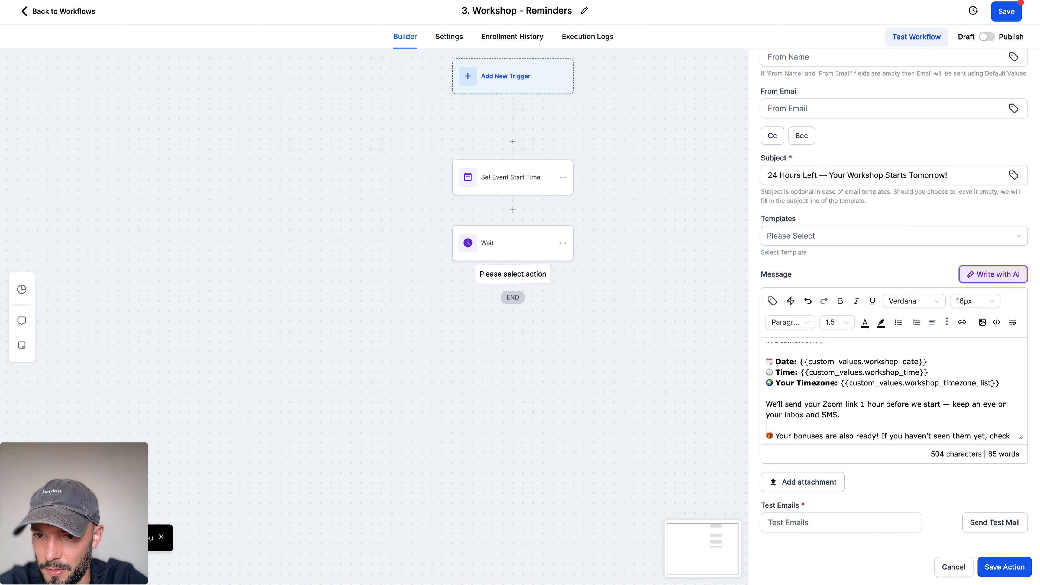
Step: Insert blank lines in the message before "If you haven't seen them yet" and "Can't wait to see you inside."
{"action": "scroll", "coordinate": [865, 401], "scroll_direction": "down", "scroll_amount": 2}
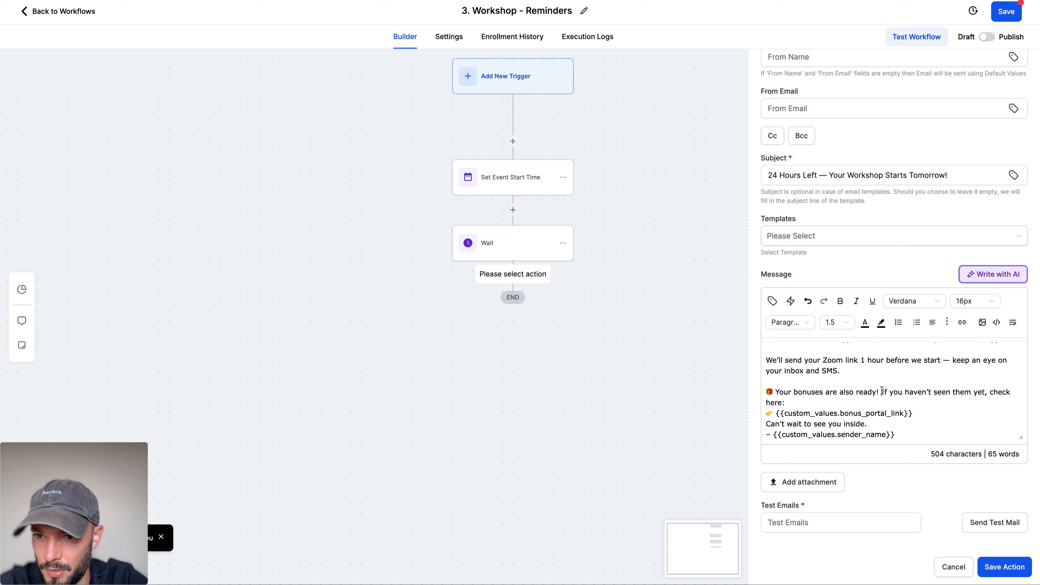
{"action": "left_click", "coordinate": [882, 391]}
{"action": "key", "text": "Return"}
{"action": "scroll", "coordinate": [911, 404], "scroll_direction": "down", "scroll_amount": 1}
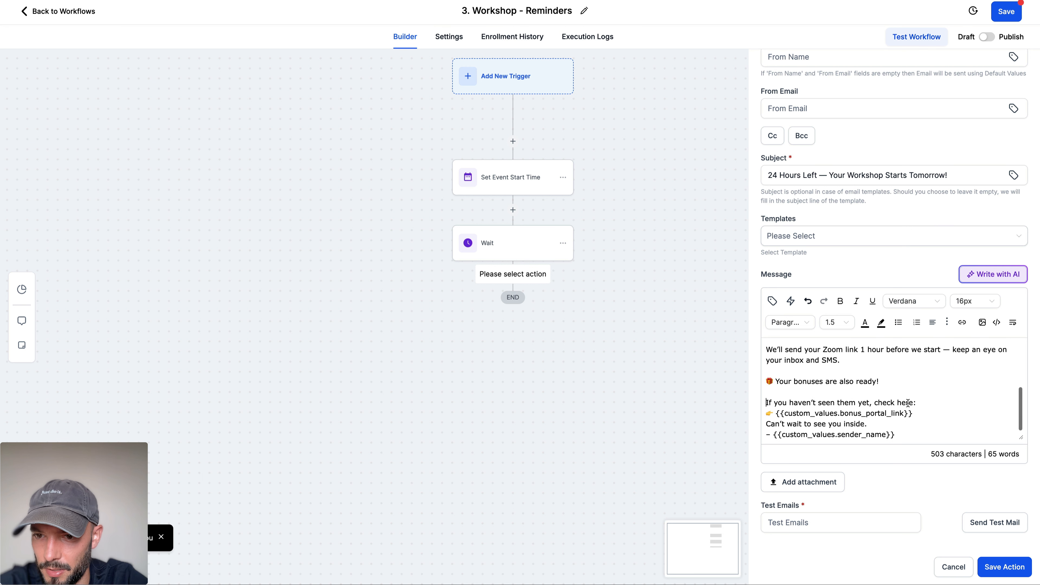
{"action": "left_click", "coordinate": [769, 425]}
{"action": "key", "text": "Return"}
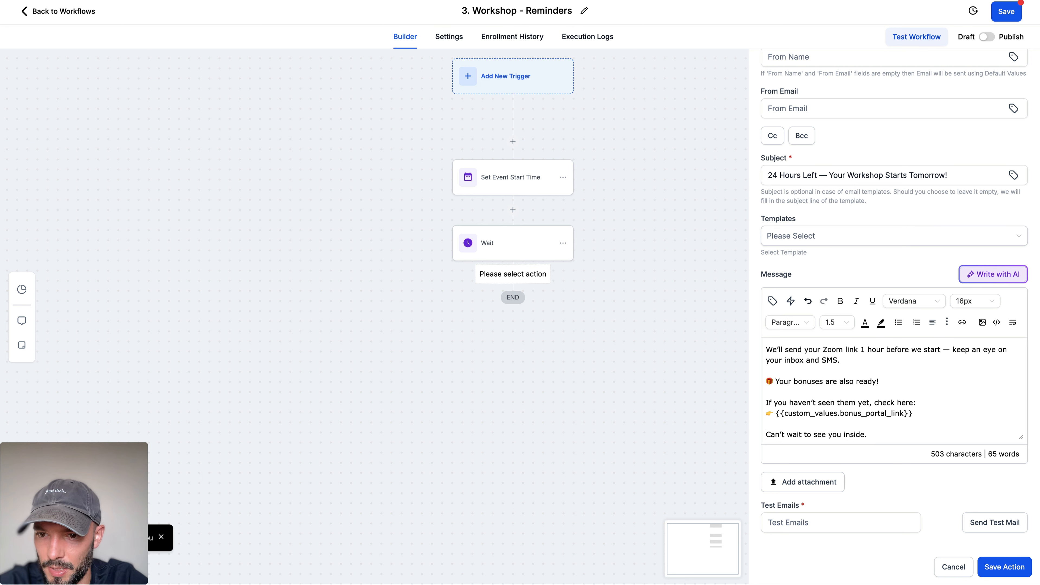
{"action": "scroll", "coordinate": [769, 422], "scroll_direction": "down", "scroll_amount": 1}
Step: Insert the account owner's first name and last name merge fields in the email message before "Can't wait to see you inside."
{"action": "left_click", "coordinate": [772, 301]}
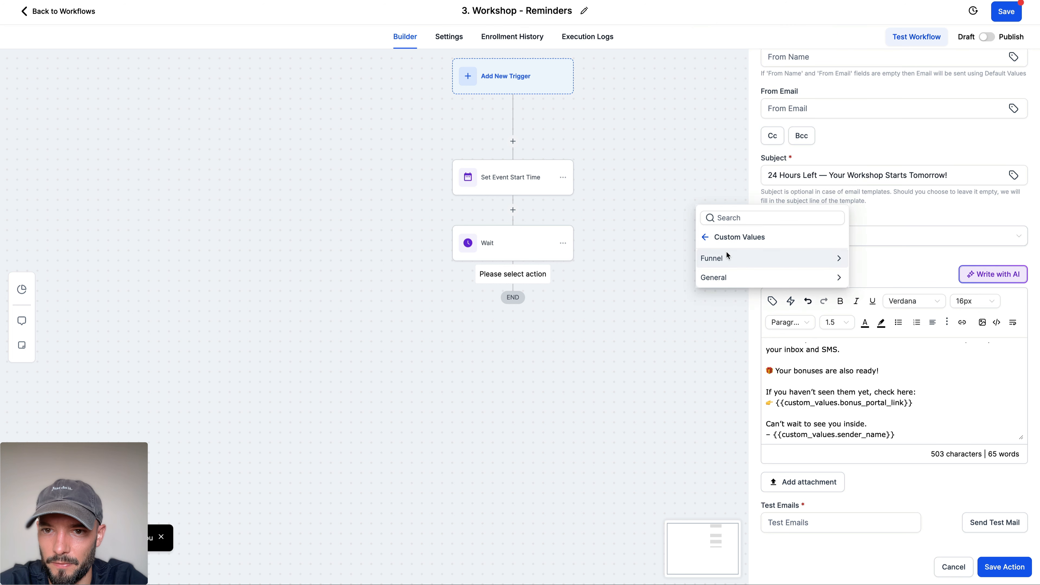
{"action": "left_click", "coordinate": [707, 238]}
{"action": "left_click", "coordinate": [727, 166]}
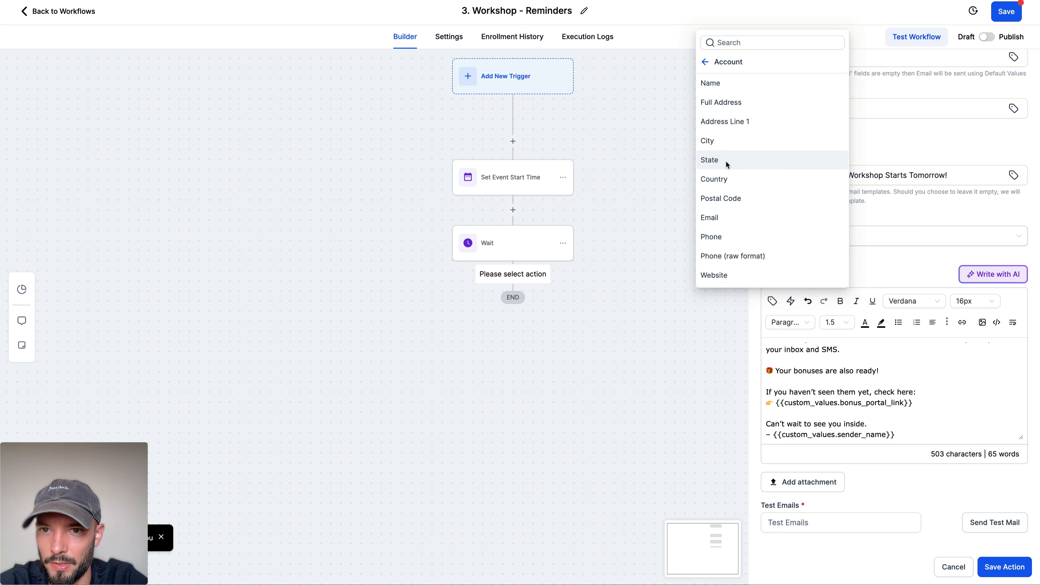
{"action": "scroll", "coordinate": [729, 232], "scroll_direction": "down", "scroll_amount": 2}
{"action": "left_click", "coordinate": [729, 277]}
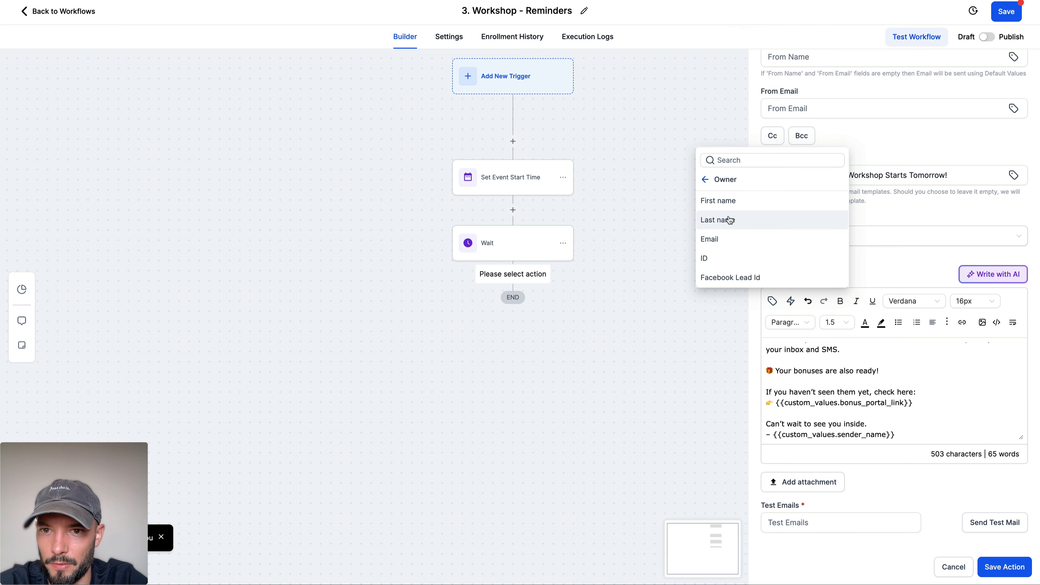
{"action": "left_click", "coordinate": [728, 202]}
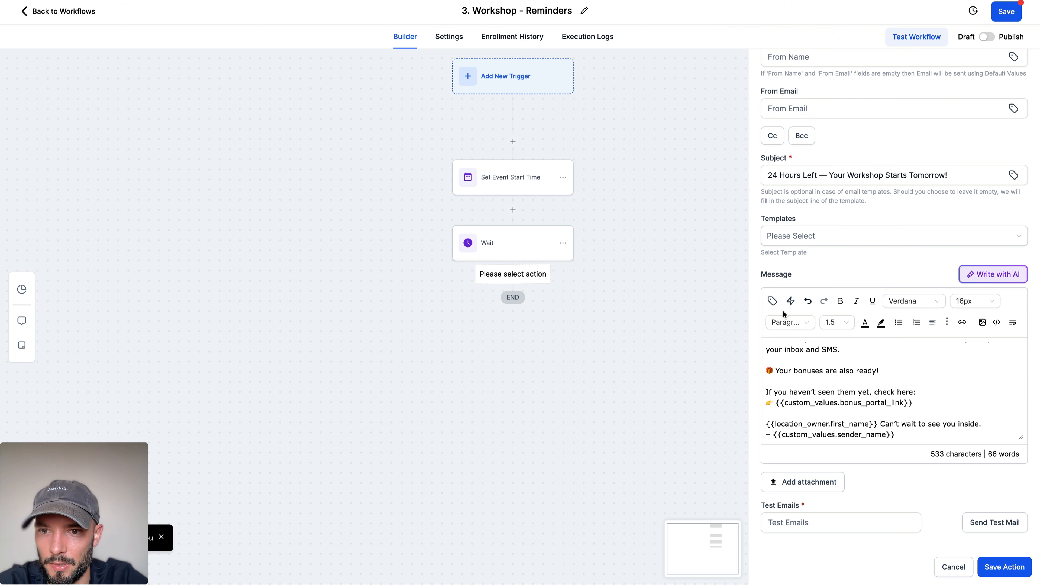
{"action": "left_click", "coordinate": [772, 301]}
{"action": "left_click", "coordinate": [753, 226]}
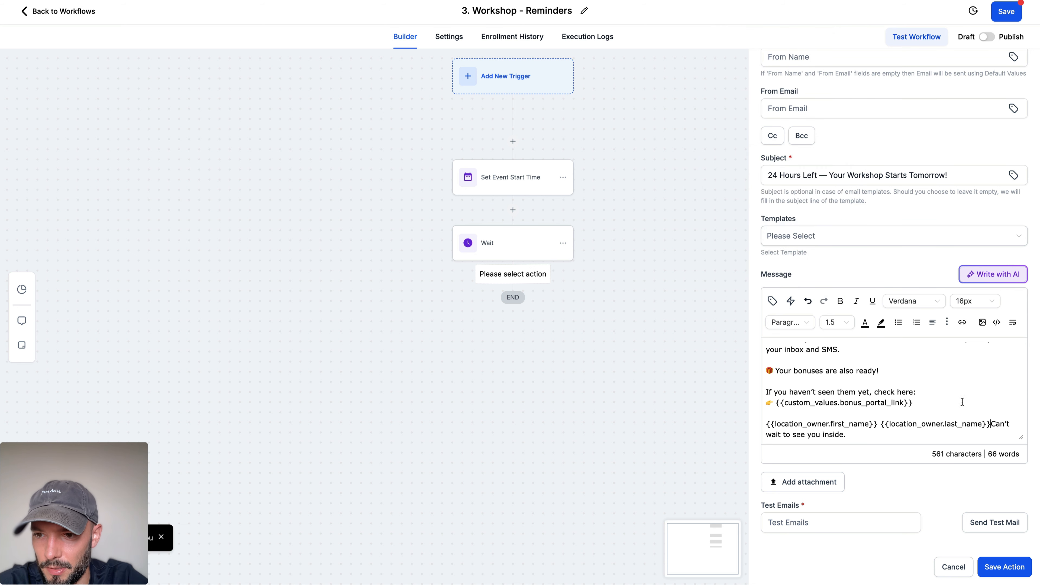
Step: Move the two owner name fields to the sign-off, replacing "– {{custom_values.sender_name}}", and save the Email action
{"action": "left_click_drag", "start_coordinate": [989, 424], "coordinate": [765, 426]}
{"action": "key", "text": "ctrl+c"}
{"action": "key", "text": "BackSpace"}
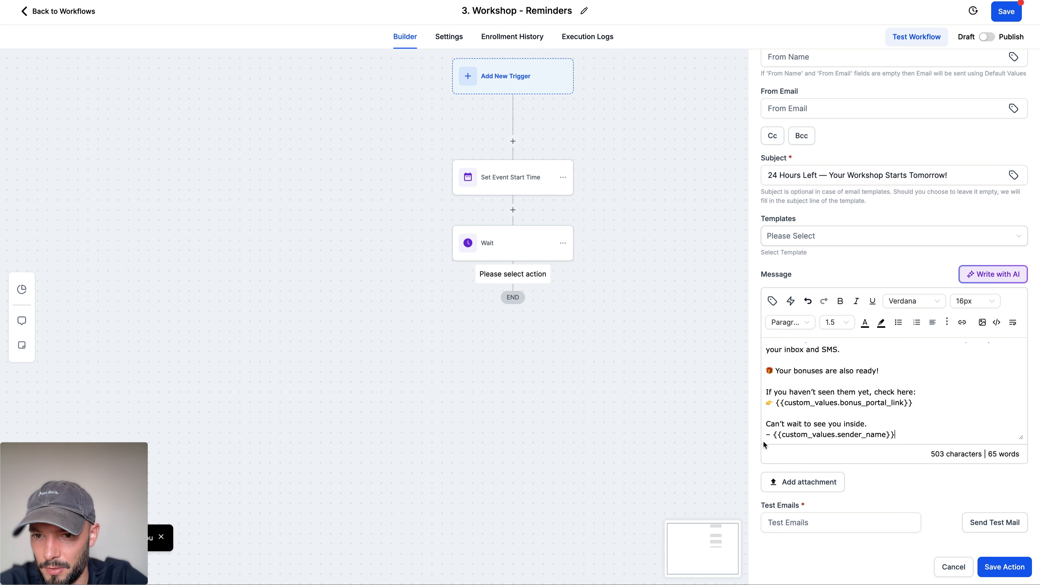
{"action": "left_click_drag", "start_coordinate": [896, 435], "coordinate": [758, 436]}
{"action": "key", "text": "ctrl+v"}
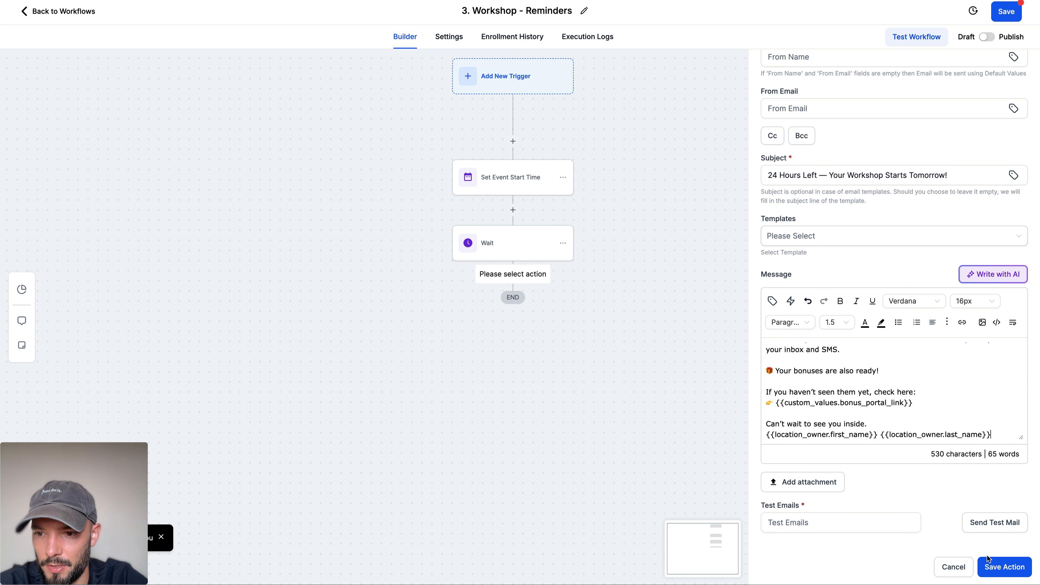
{"action": "left_click", "coordinate": [993, 565]}
Step: Switch to ChatGPT and write the prompt "Please always sign off with "{{location_owner.first_name}} {{location_owner.last_name}}" instead of", leaving it unsent
{"action": "left_click", "coordinate": [196, 1]}
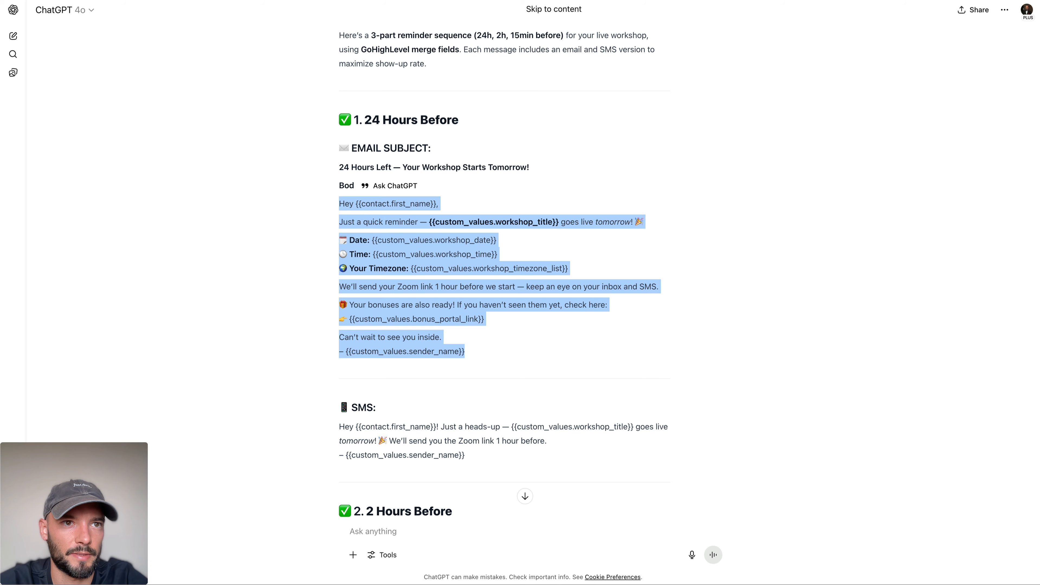
{"action": "left_click", "coordinate": [408, 543]}
{"action": "type", "text": "Please "}
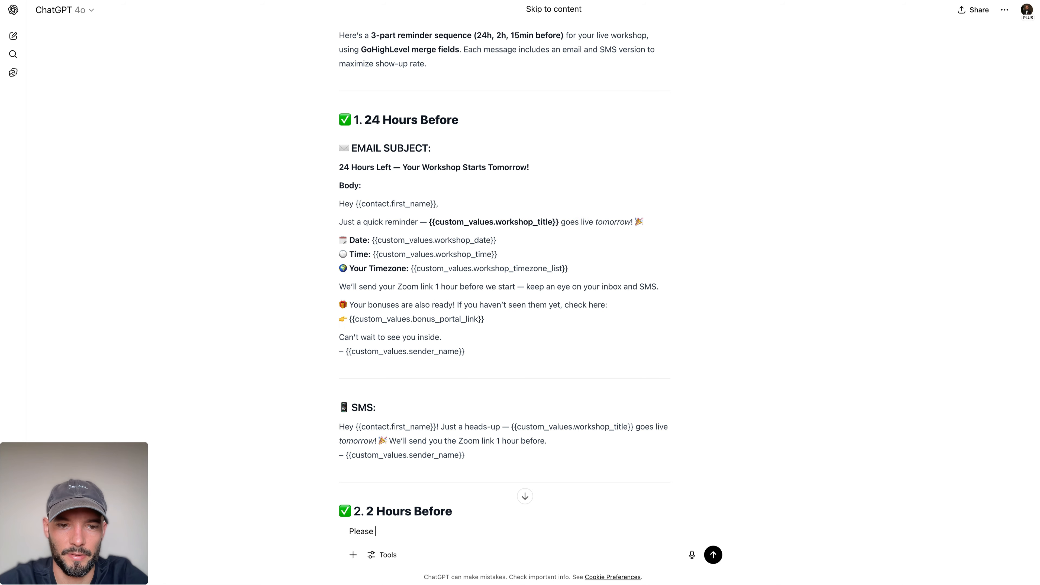
{"action": "type", "text": "always sign off"}
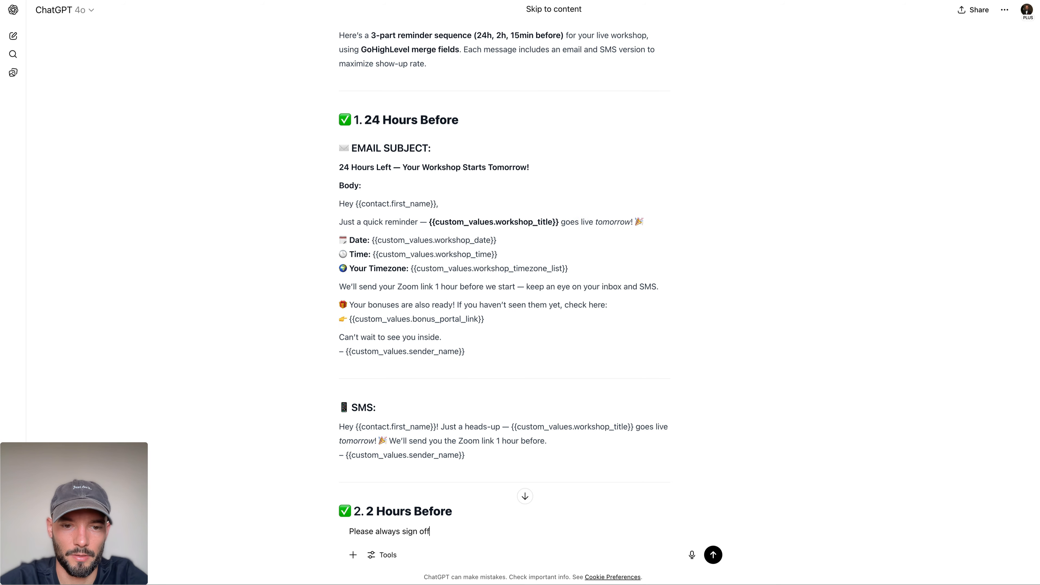
{"action": "type", "text": " with \"\""}
{"action": "key", "text": "Left"}
{"action": "key", "text": "super+v"}
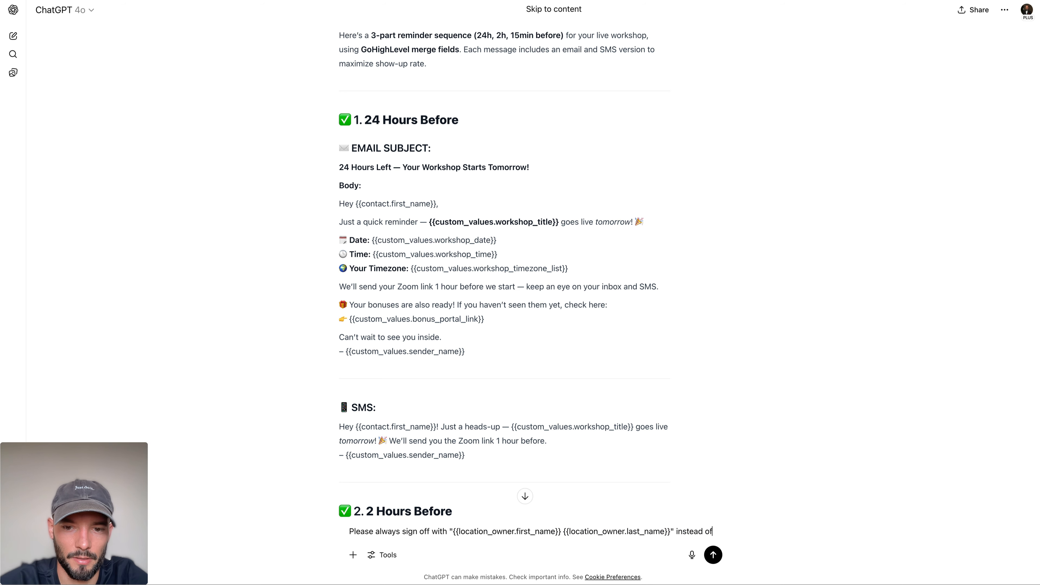
Step: Complete the prompt with the quoted old sign-off "– {{custom_values.sender_name}}" from the SMS text and send it
{"action": "left_click_drag", "start_coordinate": [340, 458], "coordinate": [495, 463]}
{"action": "key", "text": "super+c"}
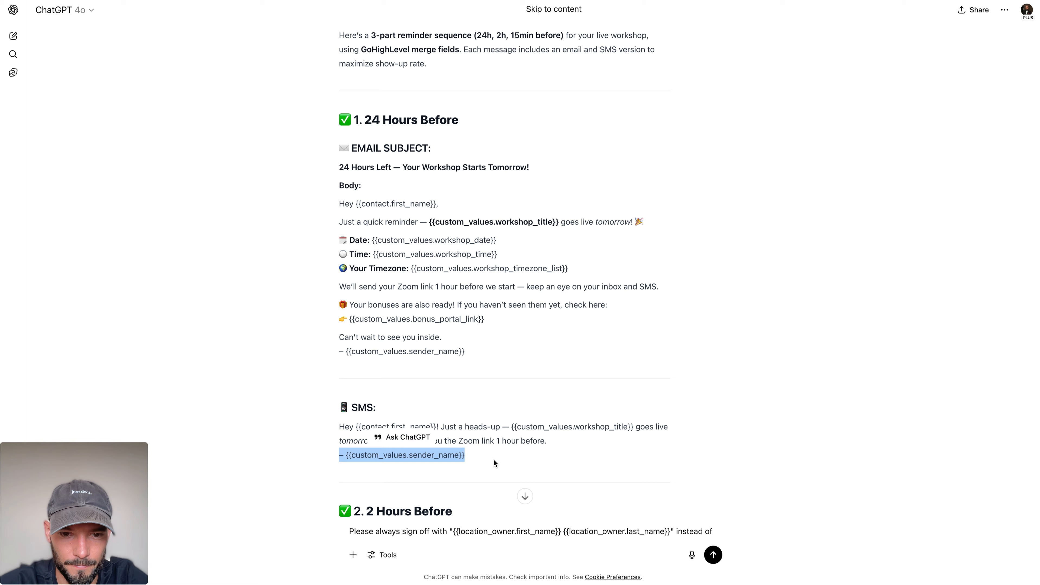
{"action": "left_click", "coordinate": [506, 543]}
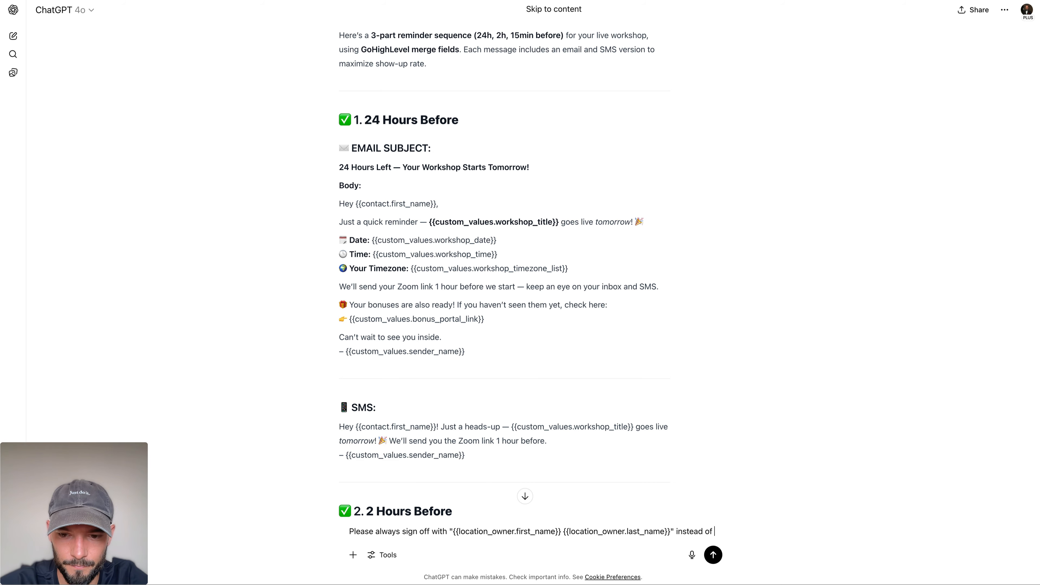
{"action": "type", "text": "\"\""}
{"action": "key", "text": "Left"}
{"action": "key", "text": "super+v"}
{"action": "key", "text": "Return"}
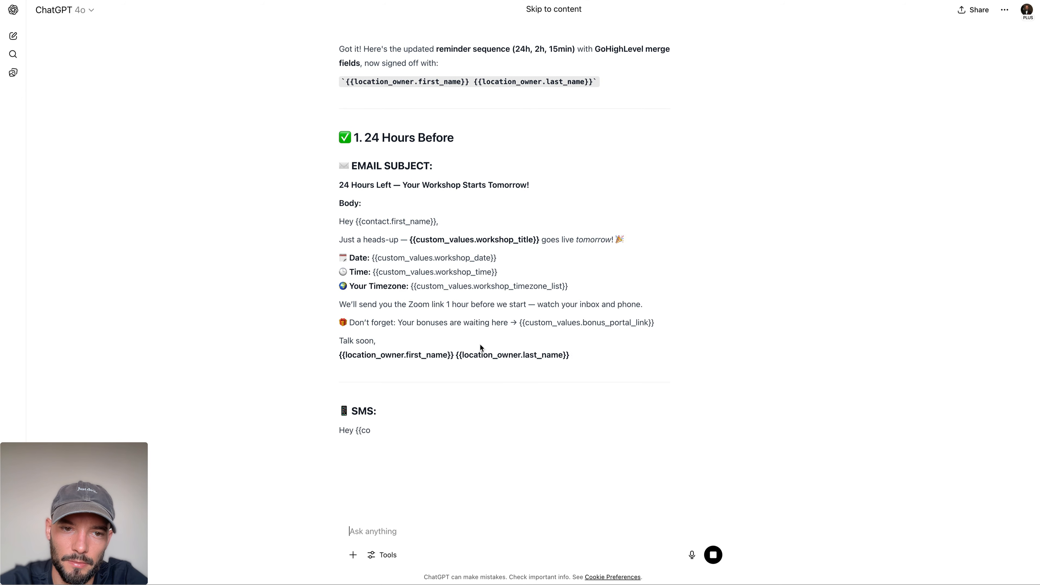
Step: Add an SMS action after the Email with ChatGPT's 24 Hours Before SMS text, without the sign-off, and save the action and workflow
{"action": "scroll", "coordinate": [480, 347], "scroll_direction": "down", "scroll_amount": 2}
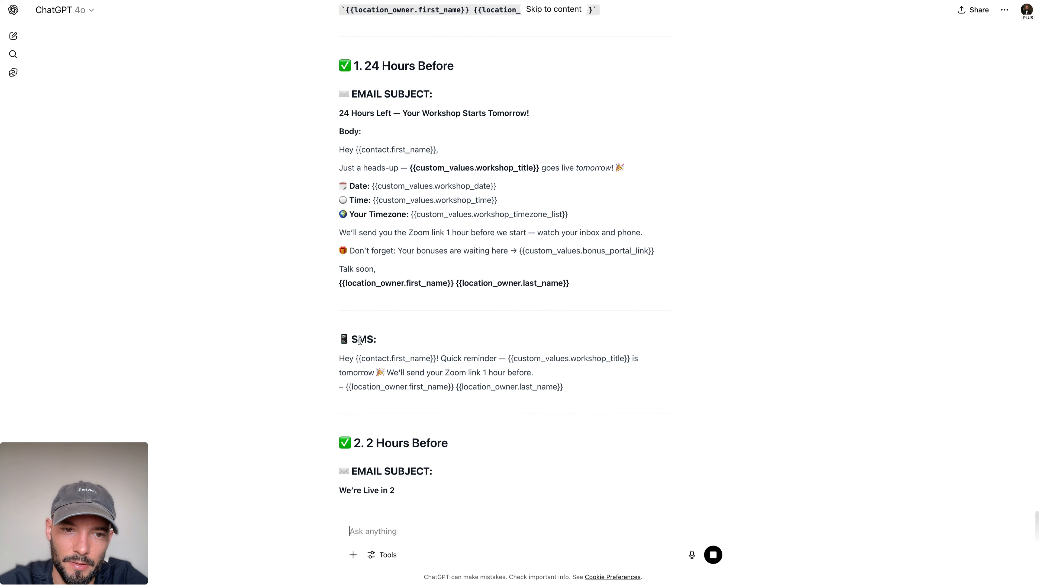
{"action": "left_click_drag", "start_coordinate": [340, 358], "coordinate": [559, 374]}
{"action": "key", "text": "ctrl+c"}
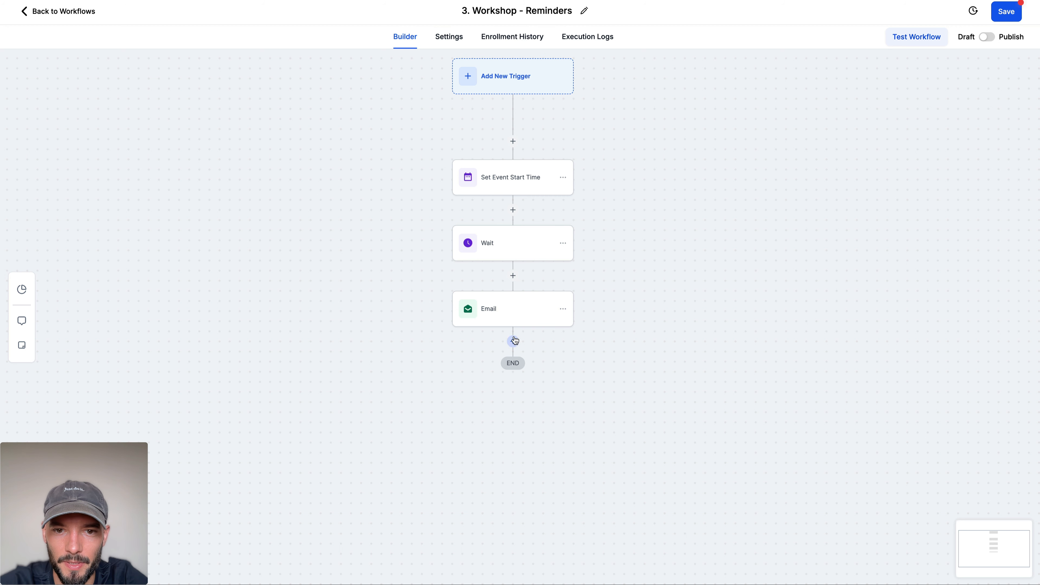
{"action": "left_click", "coordinate": [513, 341]}
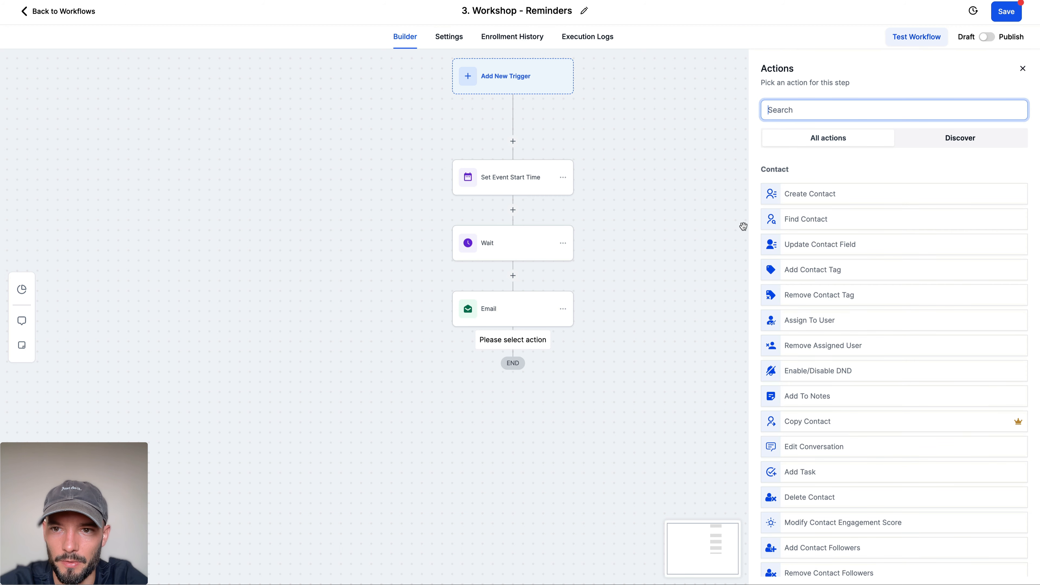
{"action": "type", "text": "sms"}
{"action": "left_click", "coordinate": [792, 195]}
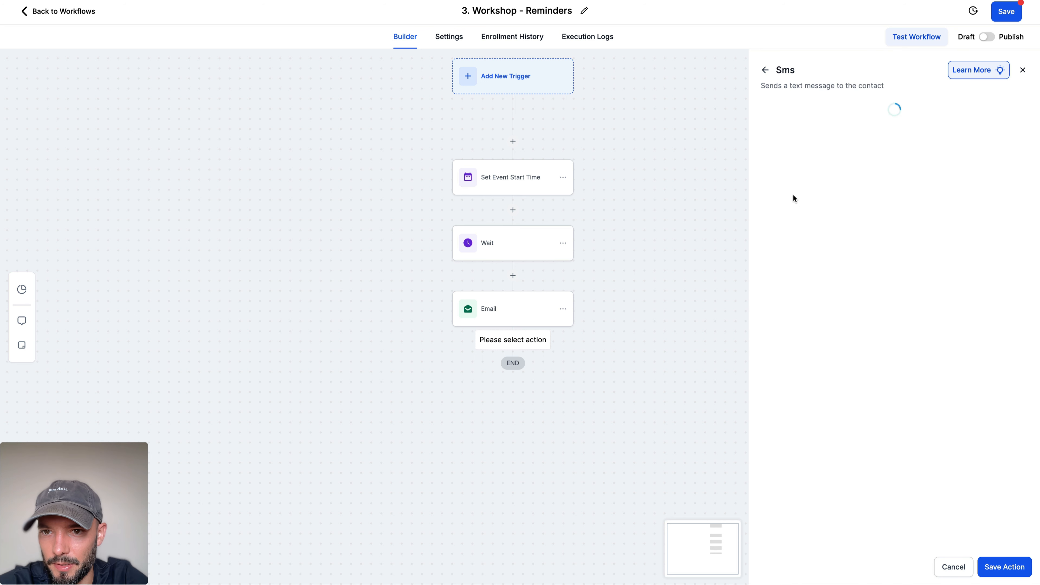
{"action": "left_click", "coordinate": [819, 301]}
{"action": "key", "text": "ctrl+v"}
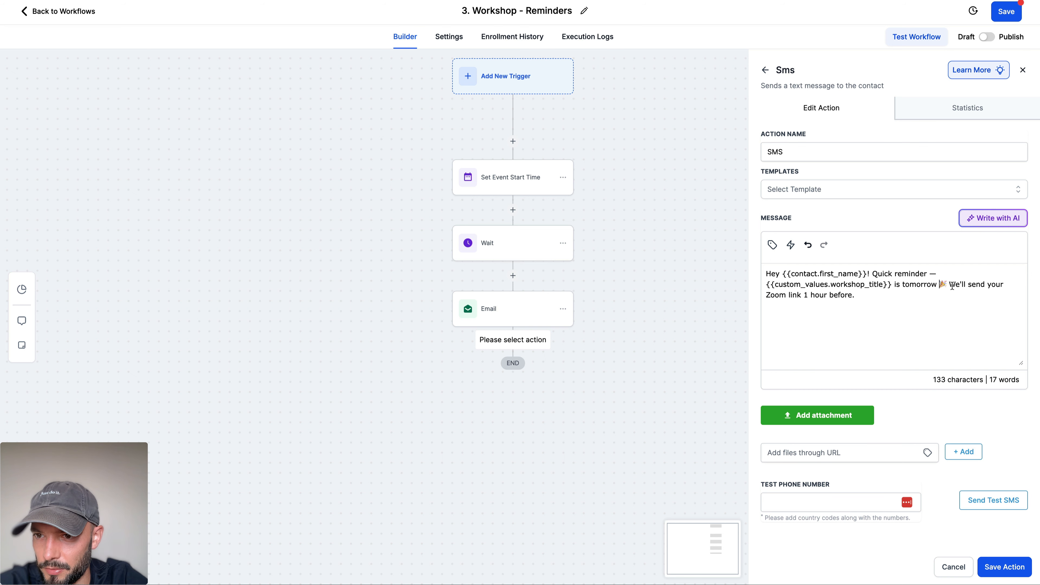
{"action": "left_click", "coordinate": [1000, 570]}
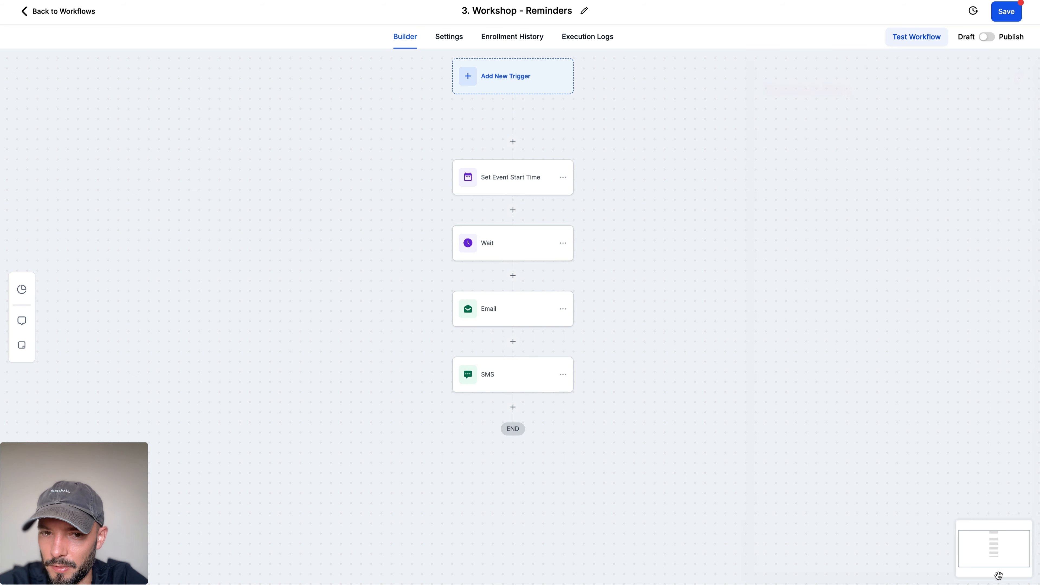
{"action": "left_click", "coordinate": [1001, 15]}
{"action": "left_click", "coordinate": [209, 0]}
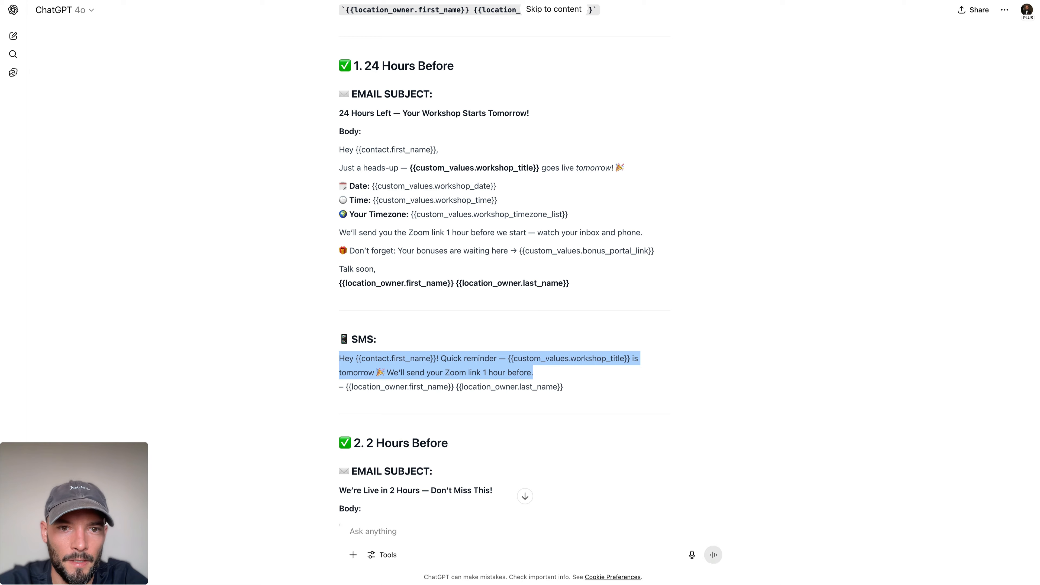
{"action": "scroll", "coordinate": [402, 232], "scroll_direction": "down", "scroll_amount": 8}
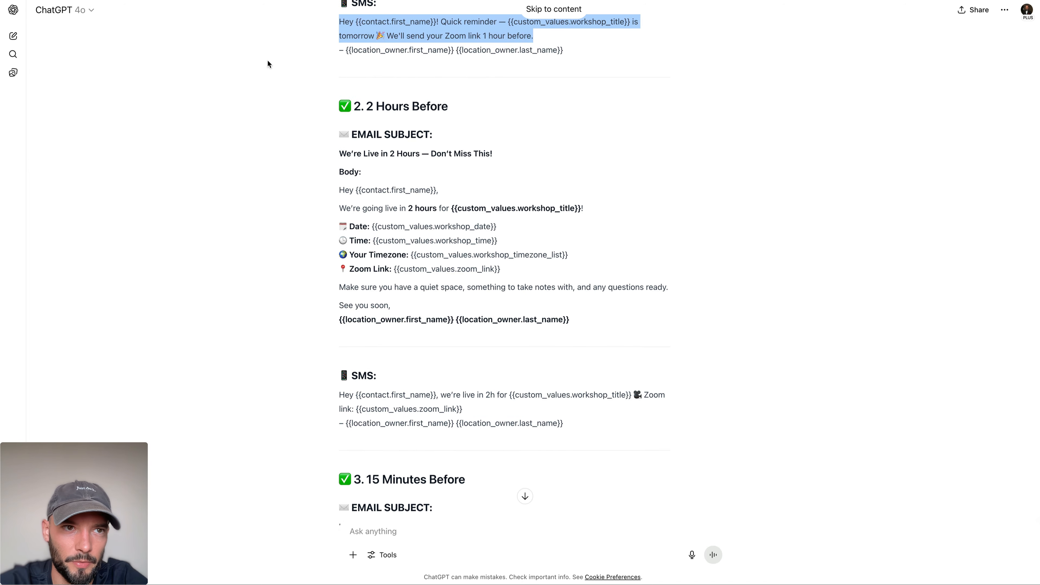
{"action": "left_click", "coordinate": [168, 1]}
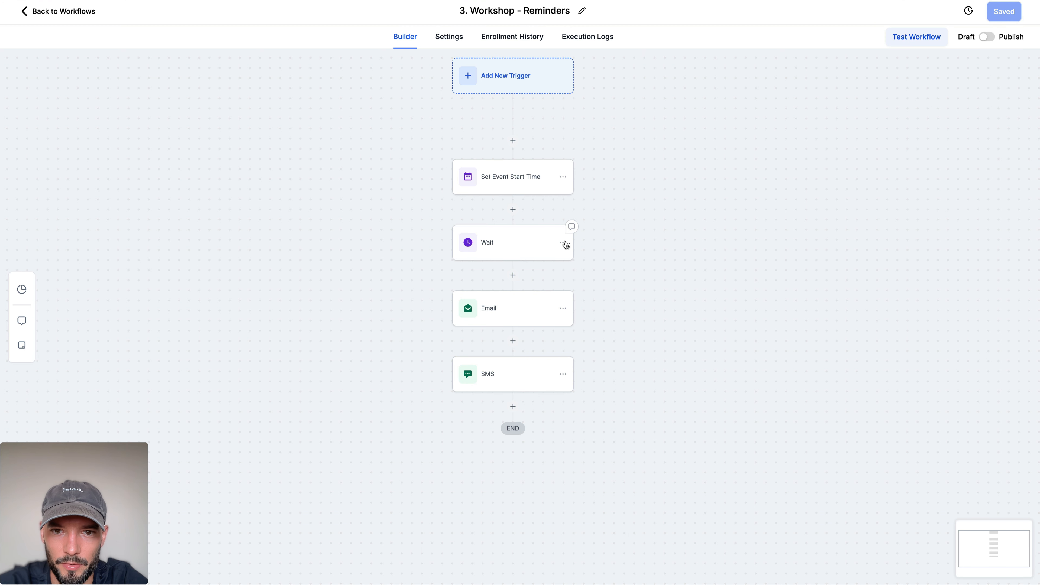
Step: Rename the Wait action as "Wait 1 Day Before Event" and save the action
{"action": "left_click", "coordinate": [563, 243]}
{"action": "mouse_move", "coordinate": [597, 283]}
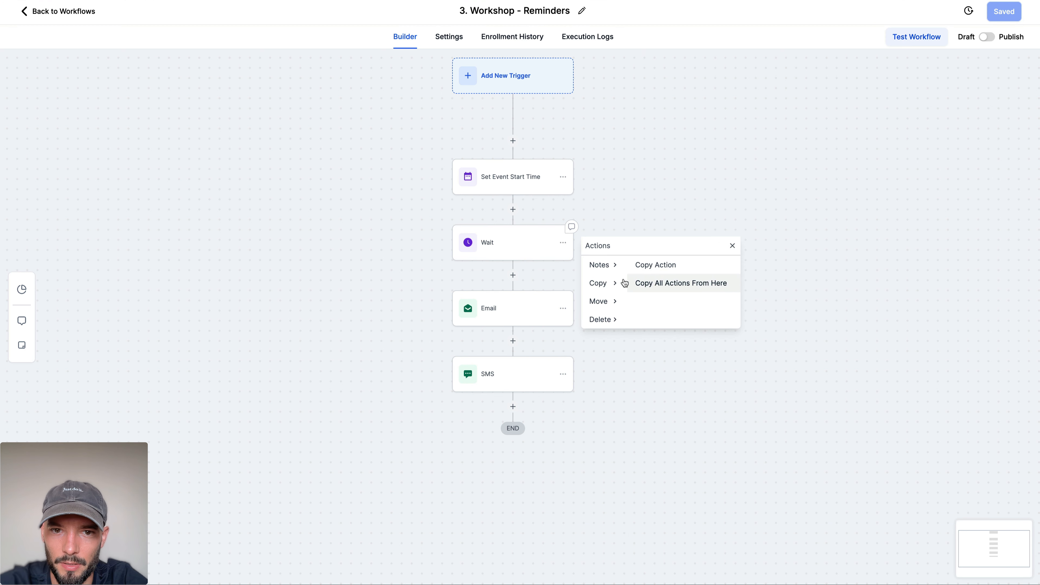
{"action": "left_click", "coordinate": [496, 247]}
{"action": "left_click", "coordinate": [654, 130]}
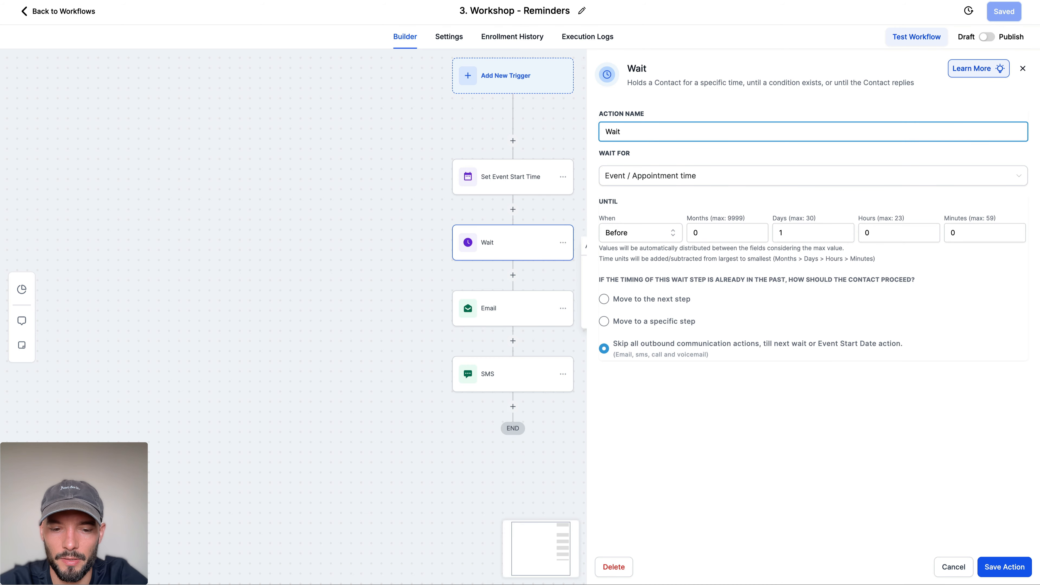
{"action": "type", "text": "1 Day Before "}
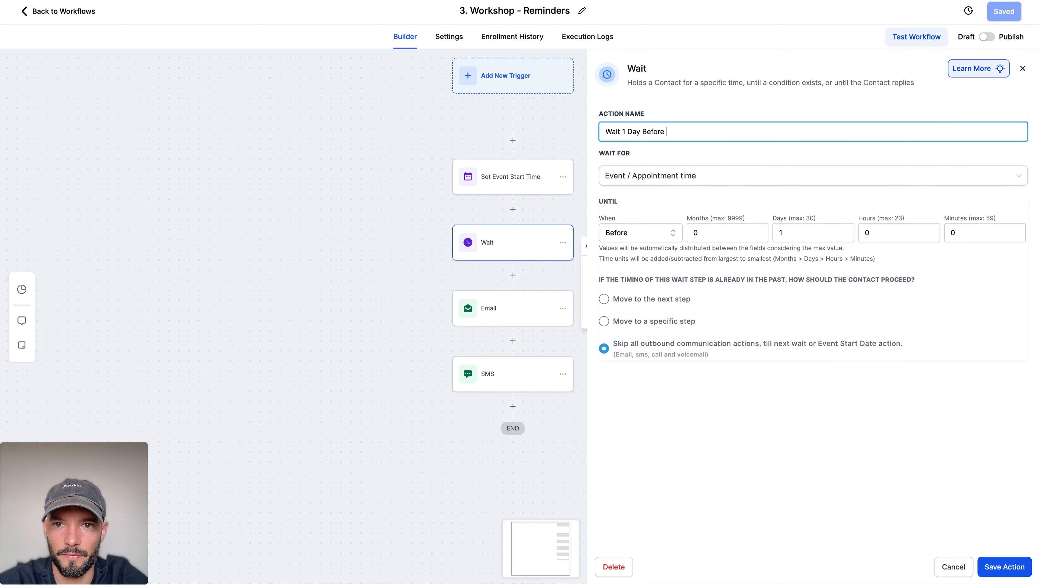
{"action": "type", "text": "Event"}
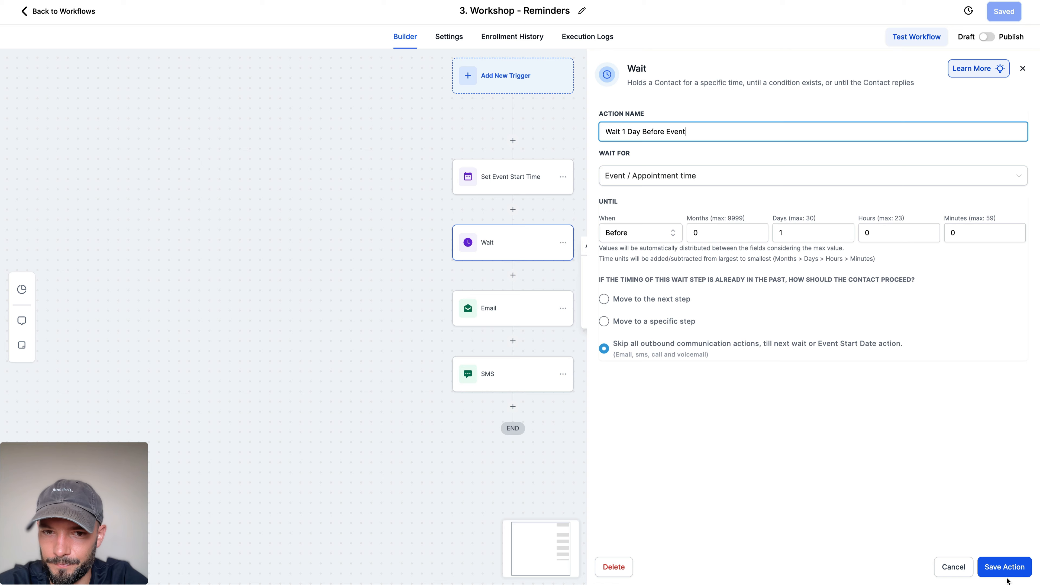
{"action": "left_click", "coordinate": [1005, 571]}
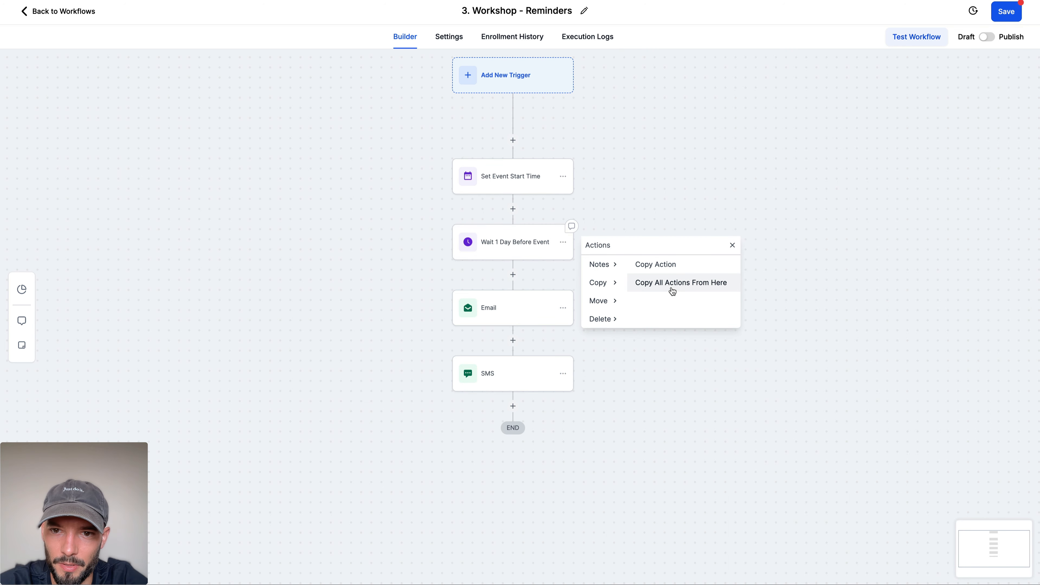
Step: Copy the Wait, Email and SMS sequence twice to the end of the workflow
{"action": "left_click", "coordinate": [684, 283]}
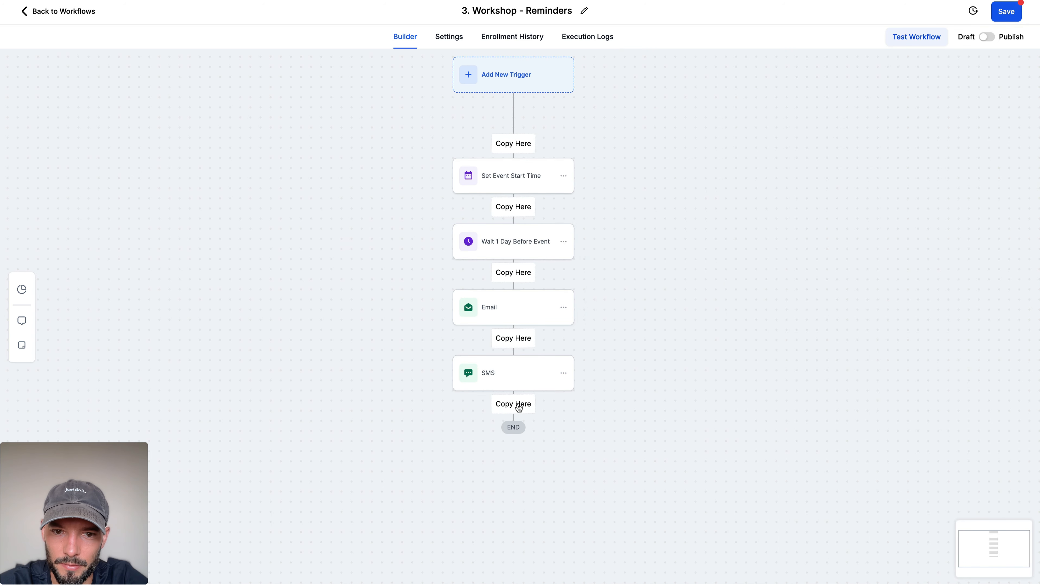
{"action": "left_click", "coordinate": [518, 408]}
{"action": "scroll", "coordinate": [582, 406], "scroll_direction": "down", "scroll_amount": 5}
{"action": "left_click", "coordinate": [561, 175]}
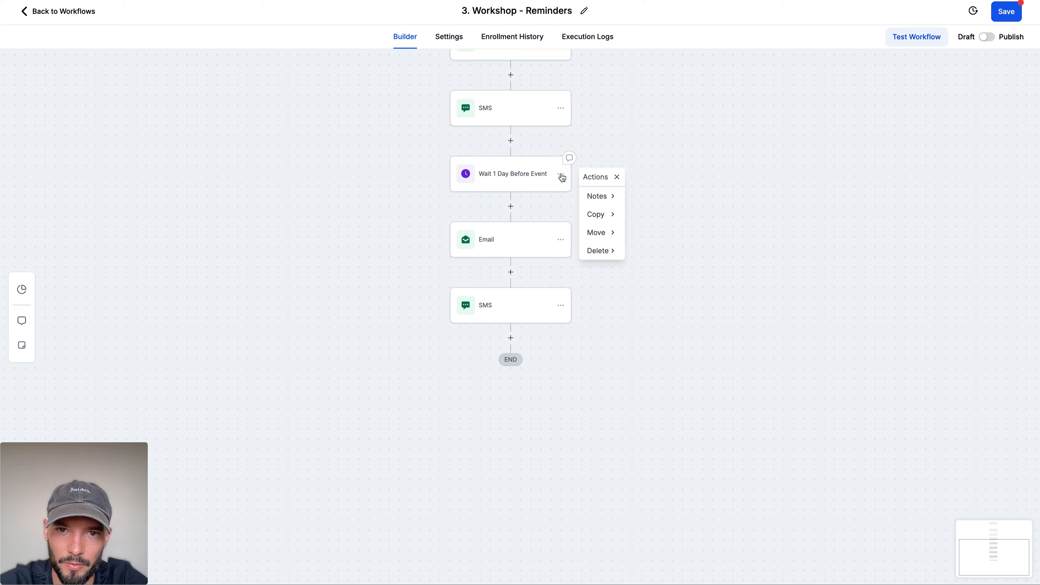
{"action": "mouse_move", "coordinate": [608, 214]}
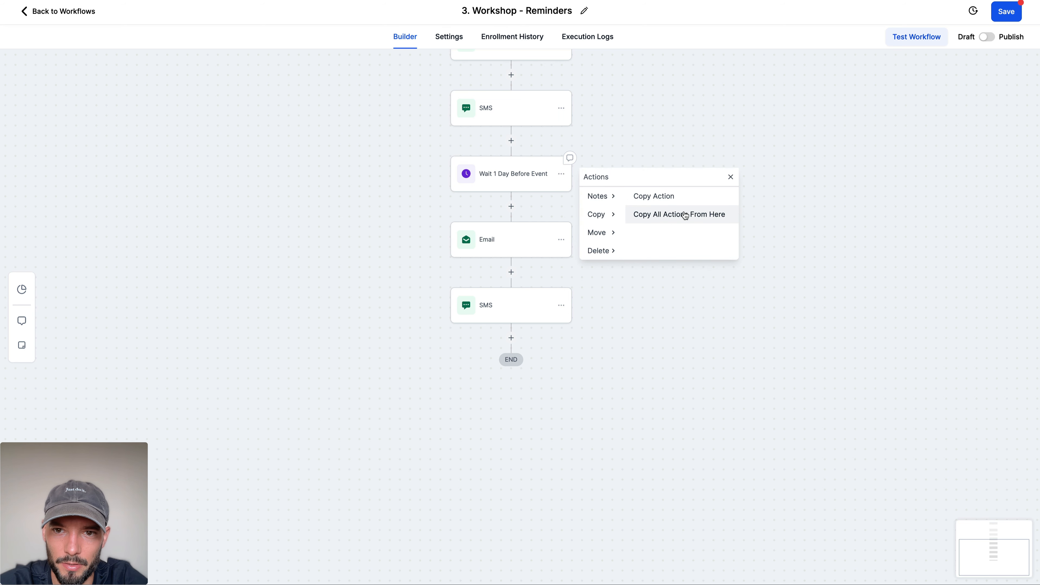
{"action": "left_click", "coordinate": [685, 216]}
{"action": "left_click", "coordinate": [513, 337]}
Step: Set the first copied Wait action to 0 days and 2 hours before the event
{"action": "left_click", "coordinate": [510, 172]}
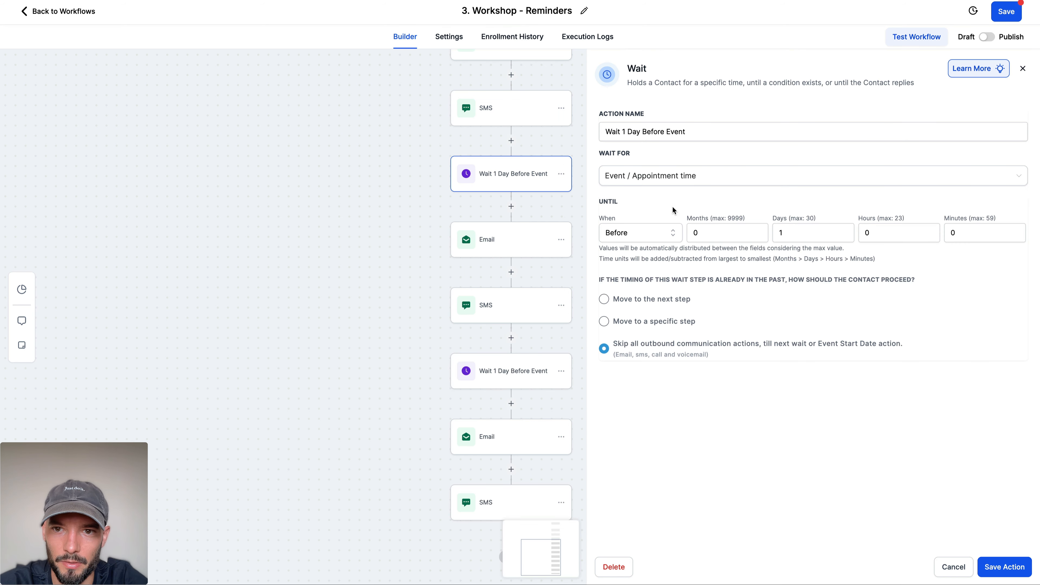
{"action": "left_click", "coordinate": [818, 224]}
{"action": "key", "text": "BackSpace"}
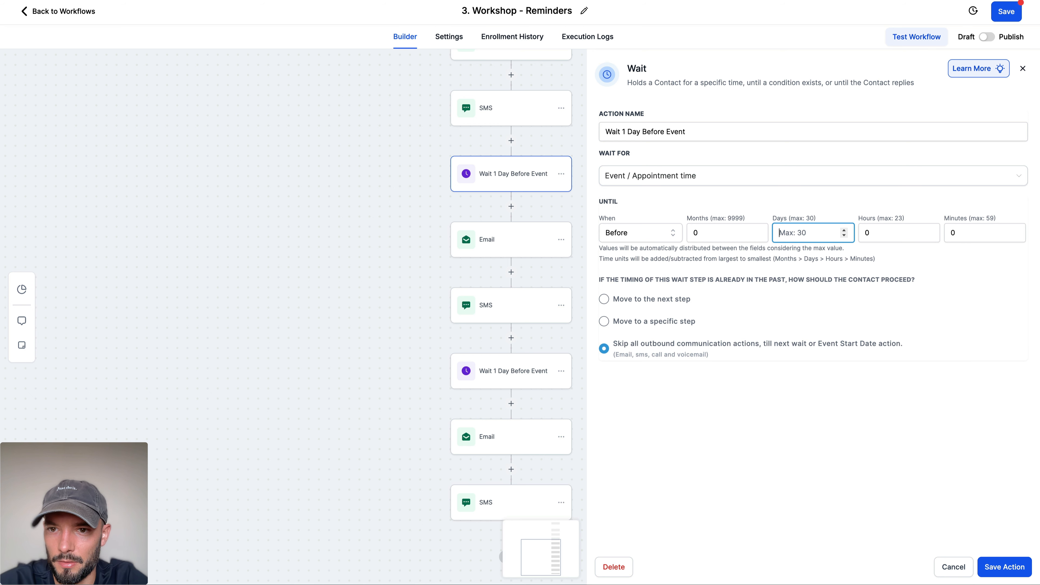
{"action": "type", "text": "0"}
{"action": "left_click", "coordinate": [898, 233]}
{"action": "key", "text": "BackSpace"}
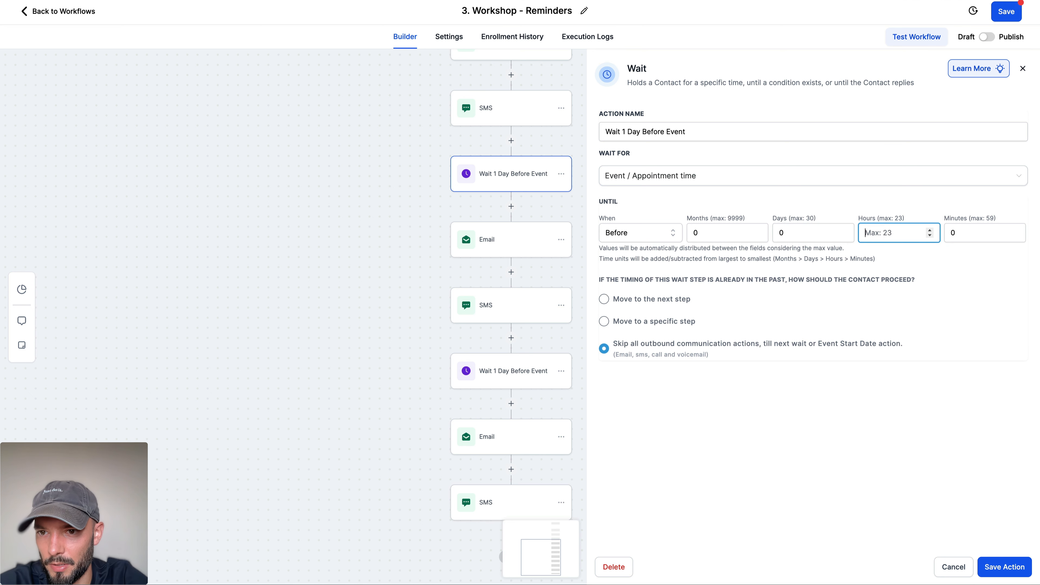
{"action": "type", "text": "2"}
Step: Rename this Wait action as "Wait 2 Hours Before Event" and save the action
{"action": "double_click", "coordinate": [624, 132]}
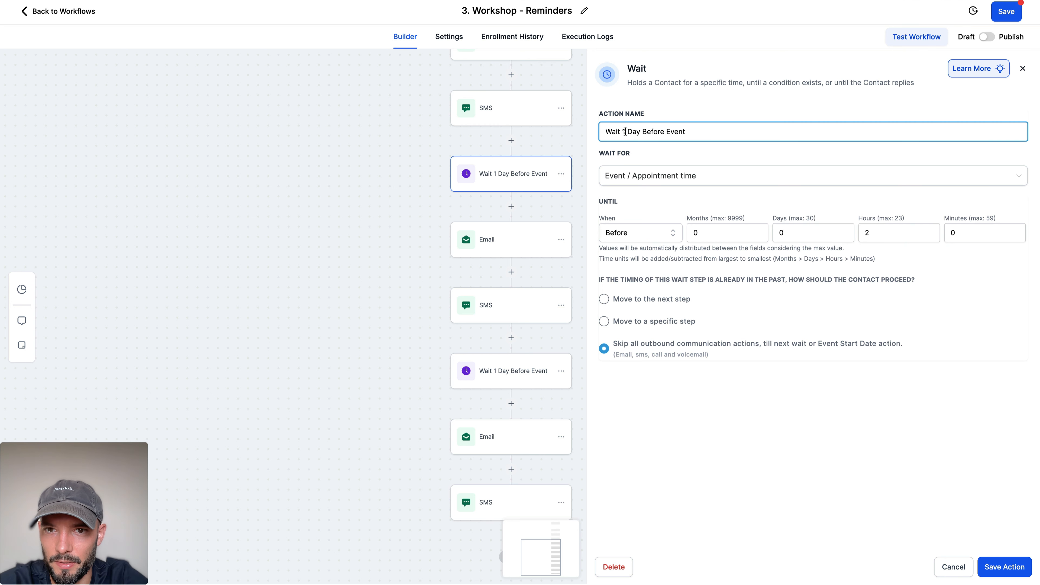
{"action": "type", "text": "2"}
{"action": "key", "text": "Delete"}
{"action": "key", "text": "Delete"}
{"action": "key", "text": "Delete"}
{"action": "type", "text": "Hours"}
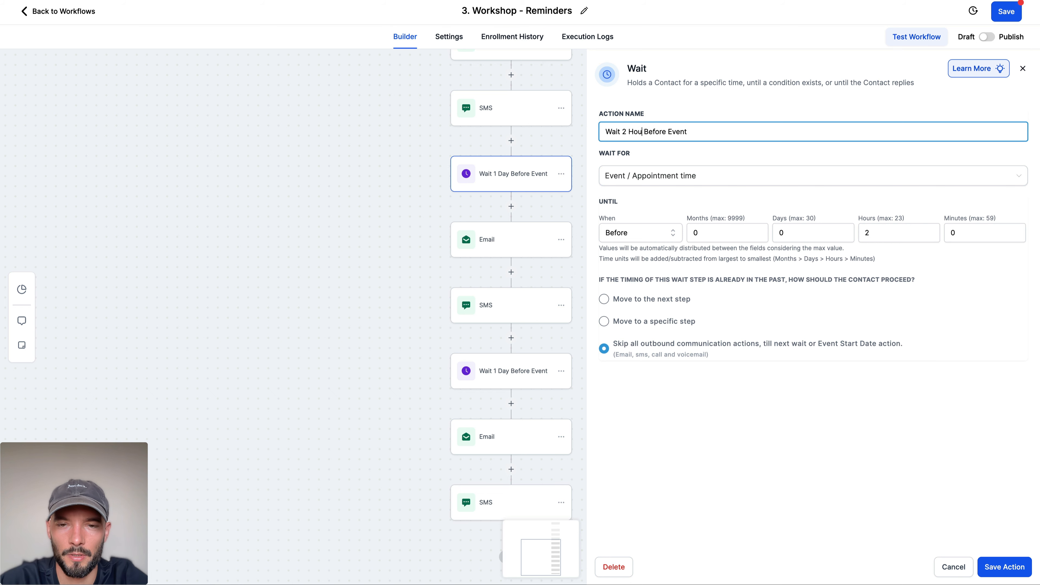
{"action": "left_click", "coordinate": [1004, 567]}
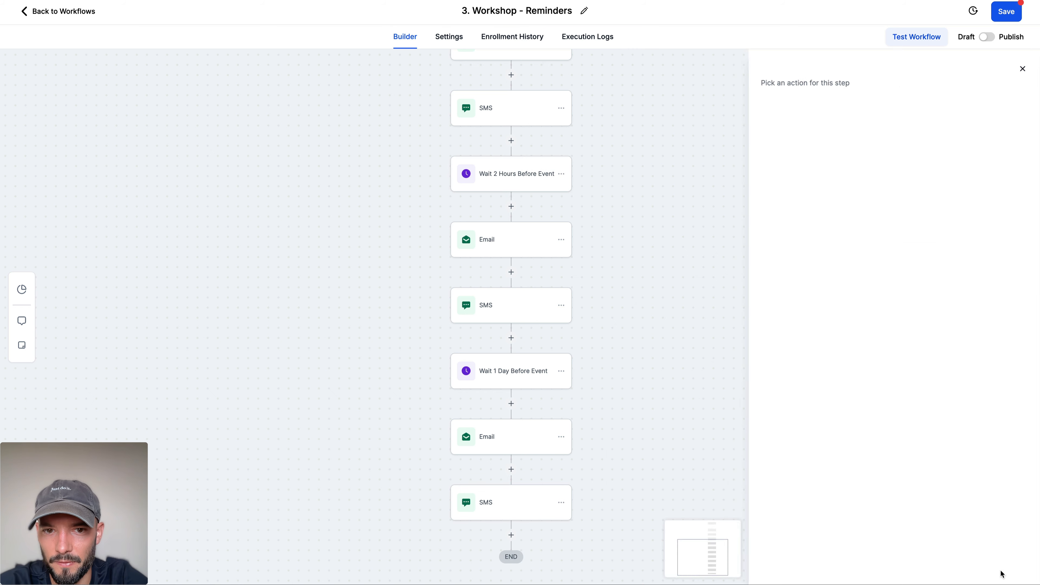
Step: Set the last Wait action in the workflow to 0 days and 15 minutes before the event
{"action": "left_click", "coordinate": [522, 323]}
{"action": "left_click", "coordinate": [811, 234]}
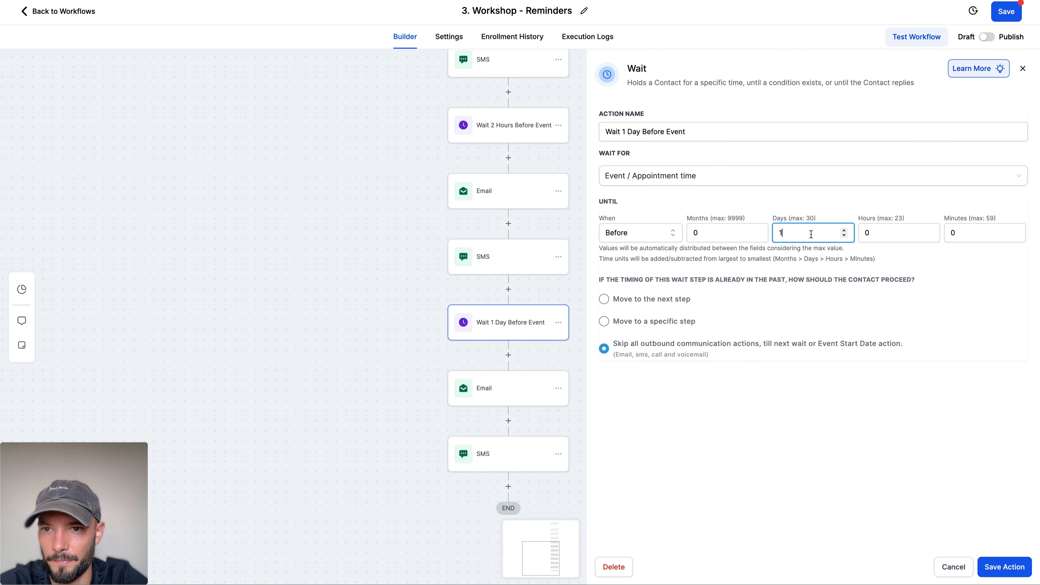
{"action": "key", "text": "BackSpace"}
{"action": "type", "text": "0"}
{"action": "left_click", "coordinate": [945, 238]}
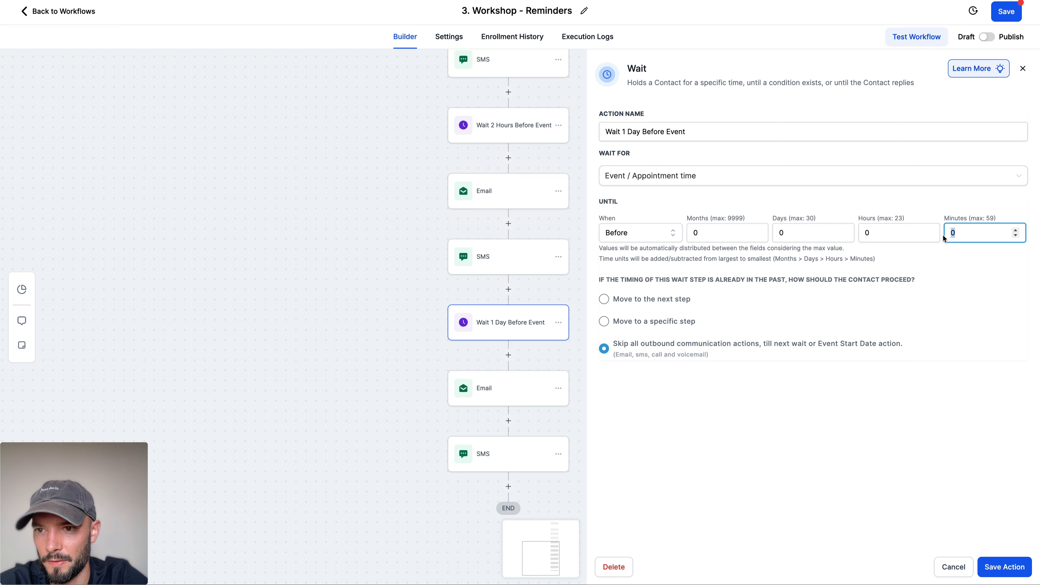
{"action": "type", "text": "15"}
Step: Rename the last Wait action as "Wait 15 Min Before Event" and save the action
{"action": "left_click", "coordinate": [623, 132]}
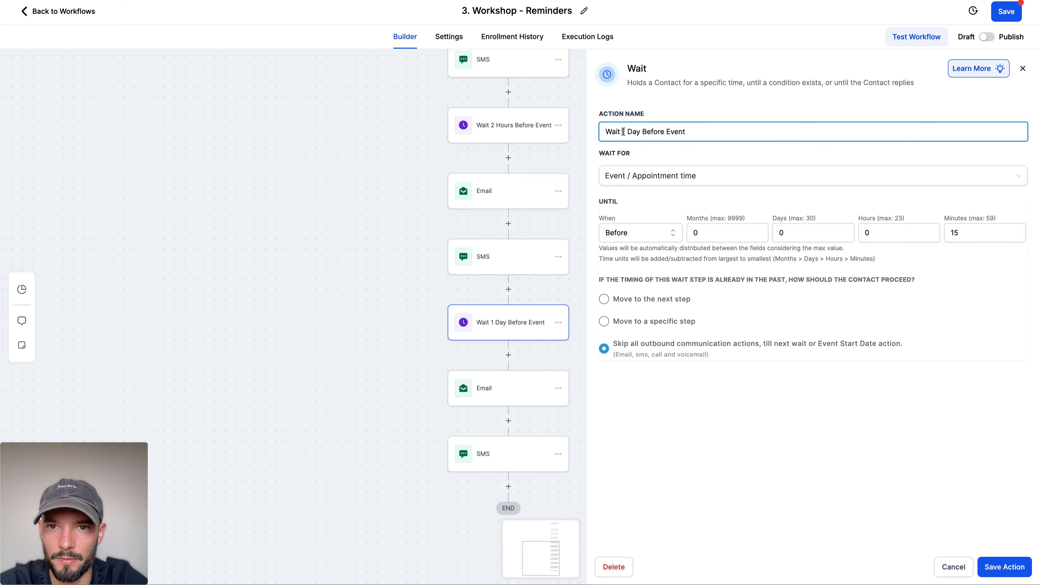
{"action": "type", "text": "5"}
{"action": "double_click", "coordinate": [635, 131]}
{"action": "type", "text": "Min"}
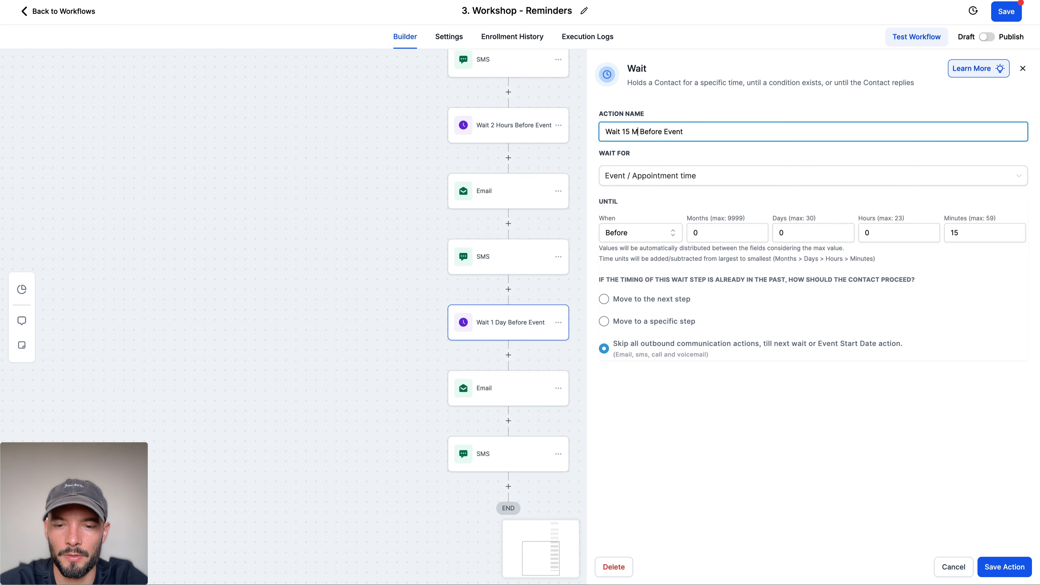
{"action": "left_click", "coordinate": [998, 566]}
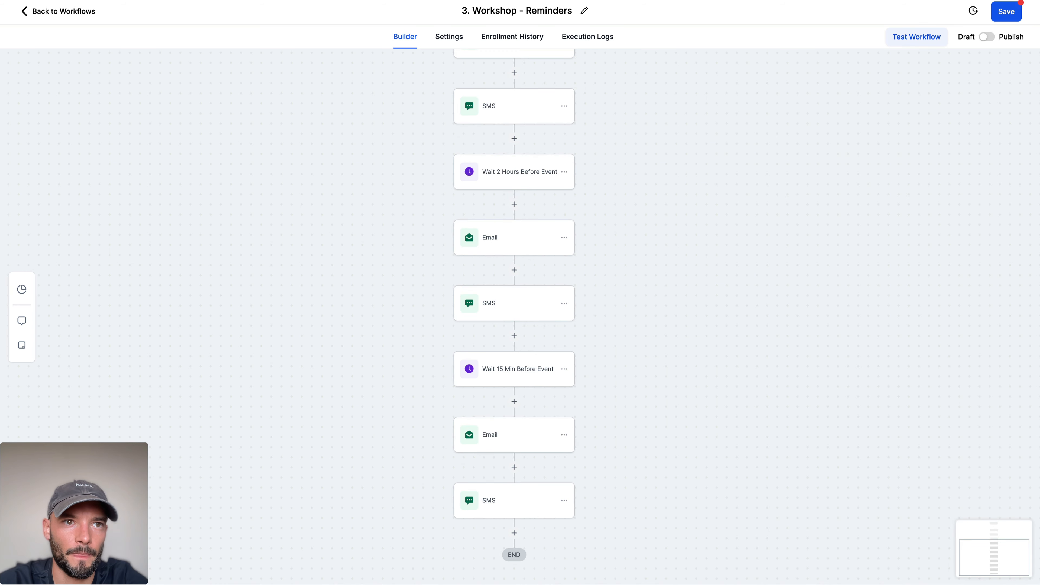
Step: Replace the subject of the Email after the 2-hour wait with ChatGPT's "We're Live in 2 Hours — Don't Miss This!"
{"action": "key", "text": "ctrl+Tab"}
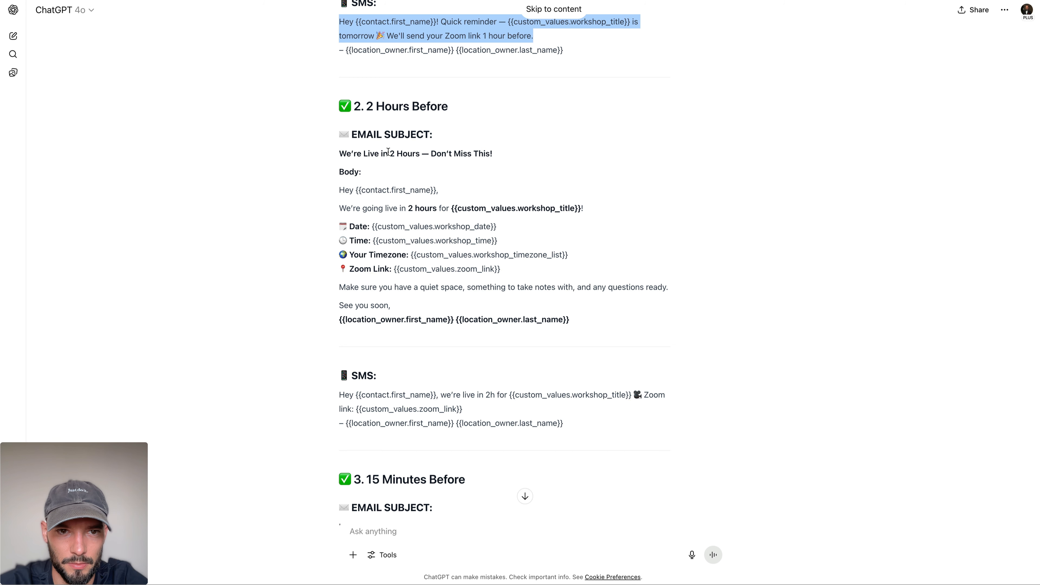
{"action": "triple_click", "coordinate": [345, 151]}
{"action": "key", "text": "ctrl+c"}
{"action": "key", "text": "ctrl+Tab"}
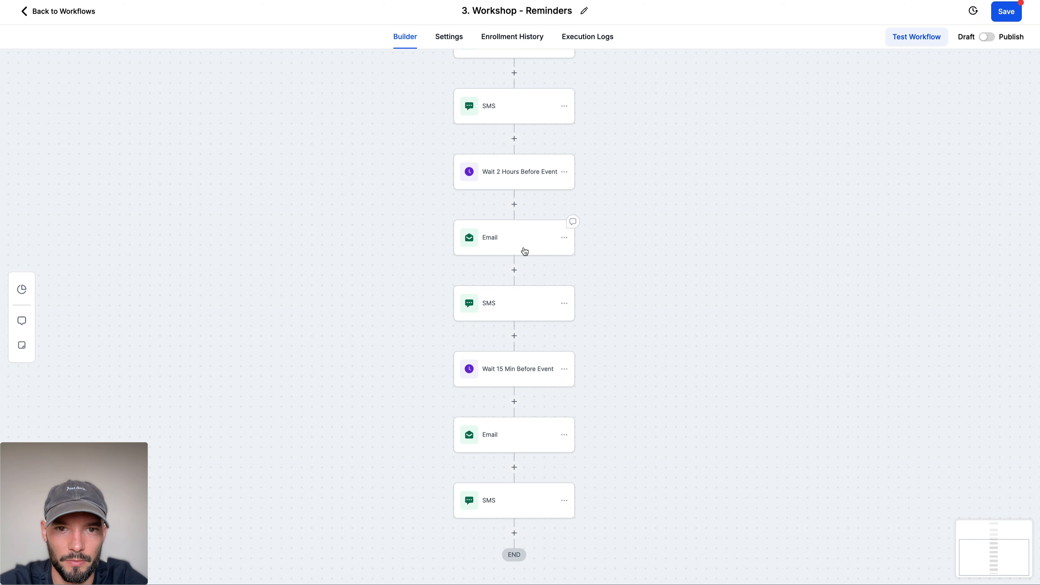
{"action": "left_click", "coordinate": [517, 241]}
{"action": "key", "text": "ctrl+a"}
{"action": "key", "text": "ctrl+v"}
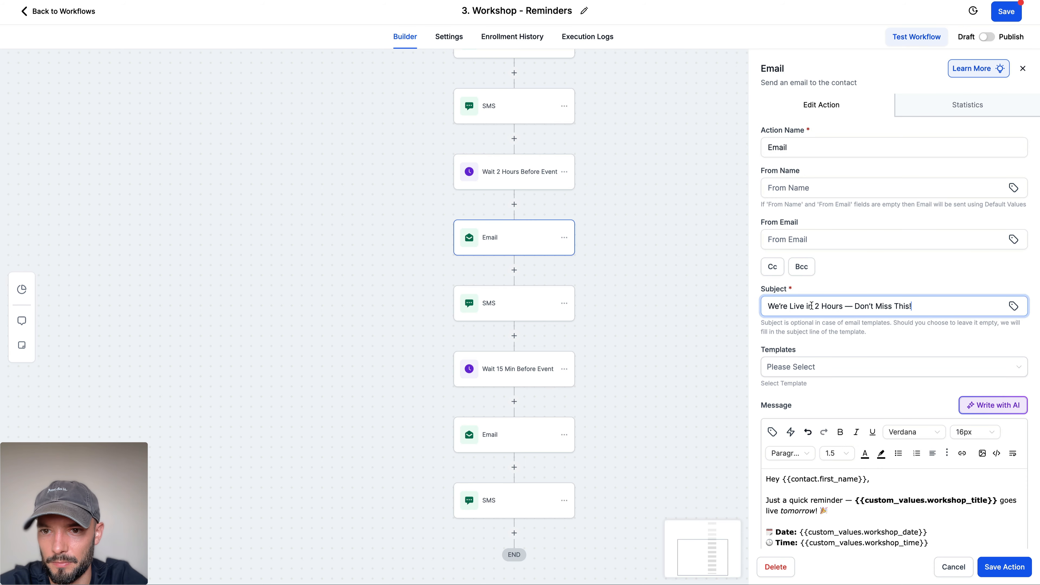
Step: Replace the message of the 2-hour Email with the 2 Hours Before email body from ChatGPT
{"action": "key", "text": "ctrl+Tab"}
{"action": "left_click_drag", "start_coordinate": [337, 188], "coordinate": [585, 316]}
{"action": "key", "text": "ctrl+c"}
{"action": "key", "text": "ctrl+Tab"}
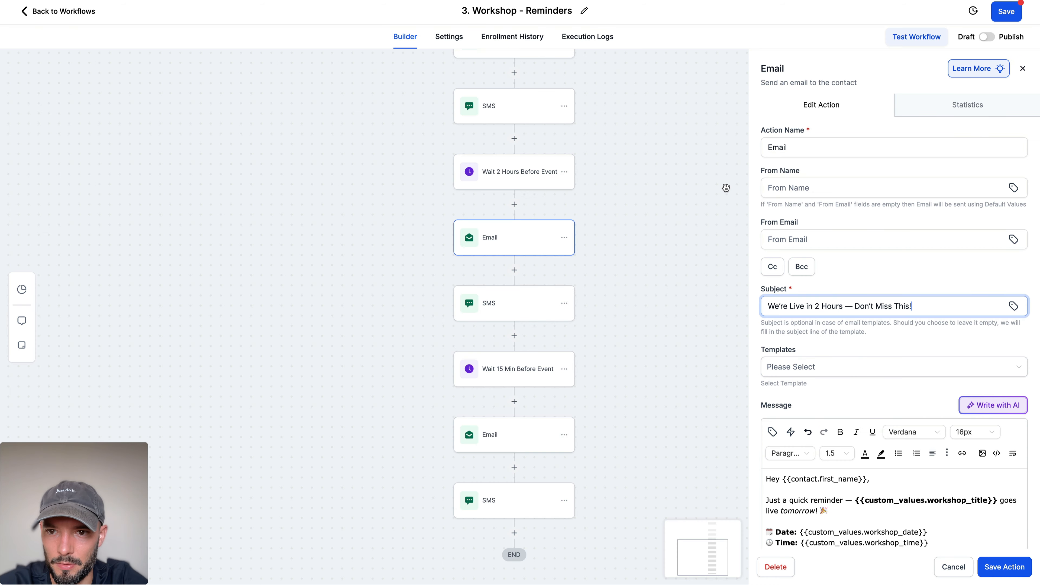
{"action": "left_click", "coordinate": [862, 495]}
{"action": "key", "text": "ctrl+a"}
{"action": "key", "text": "ctrl+v"}
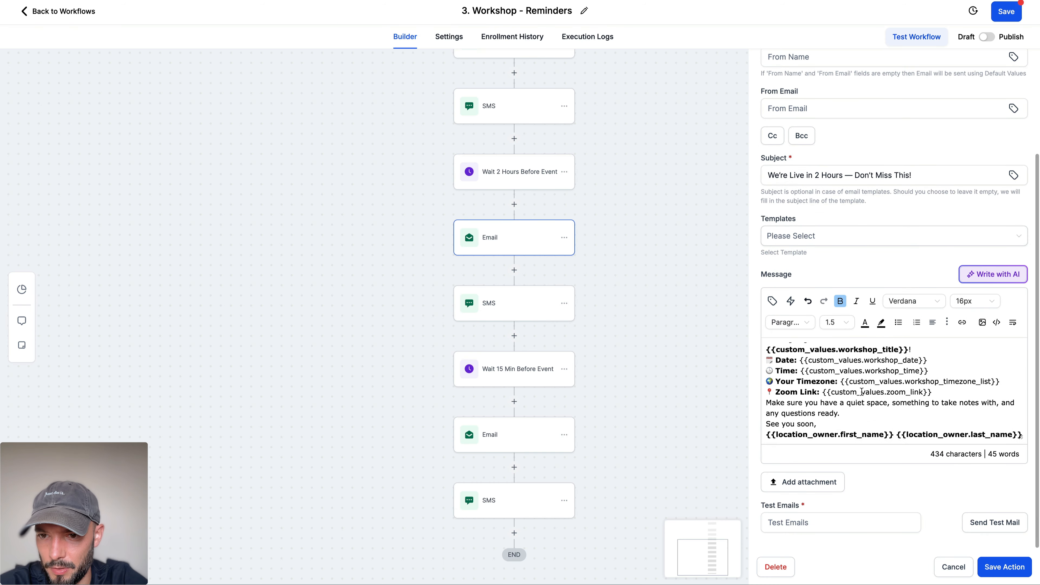
Step: Add blank lines between the paragraphs of the 2-hour Email's message and save the action
{"action": "scroll", "coordinate": [819, 366], "scroll_direction": "up", "scroll_amount": 3}
{"action": "left_click", "coordinate": [819, 365]}
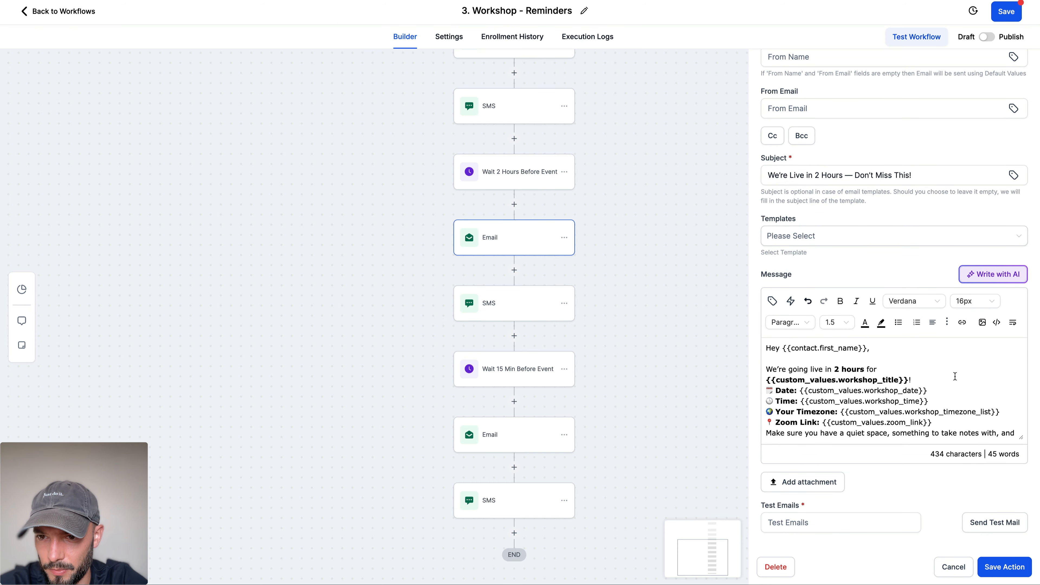
{"action": "key", "text": "Return"}
{"action": "scroll", "coordinate": [865, 412], "scroll_direction": "down", "scroll_amount": 3}
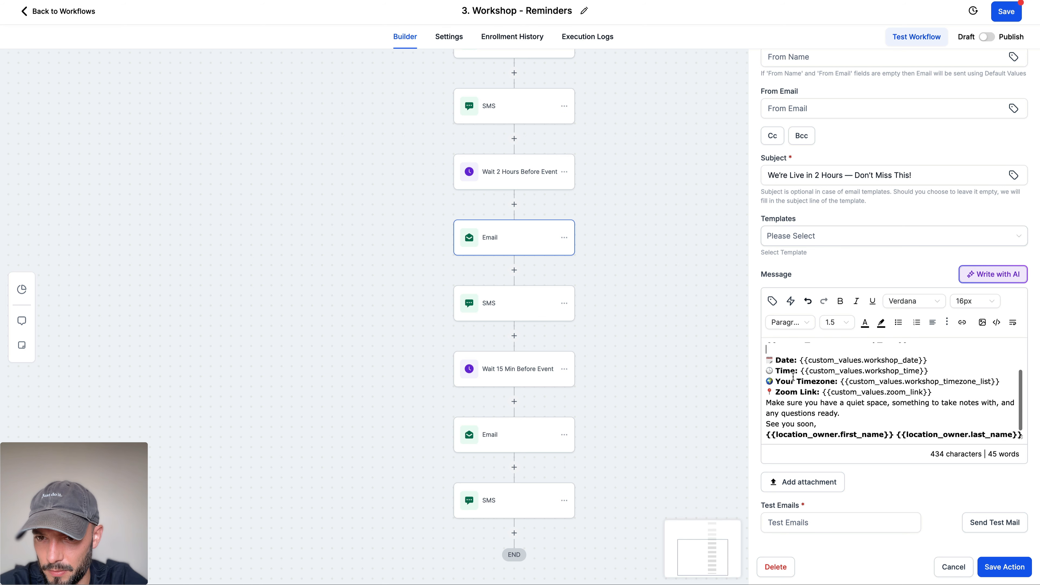
{"action": "left_click", "coordinate": [852, 408]}
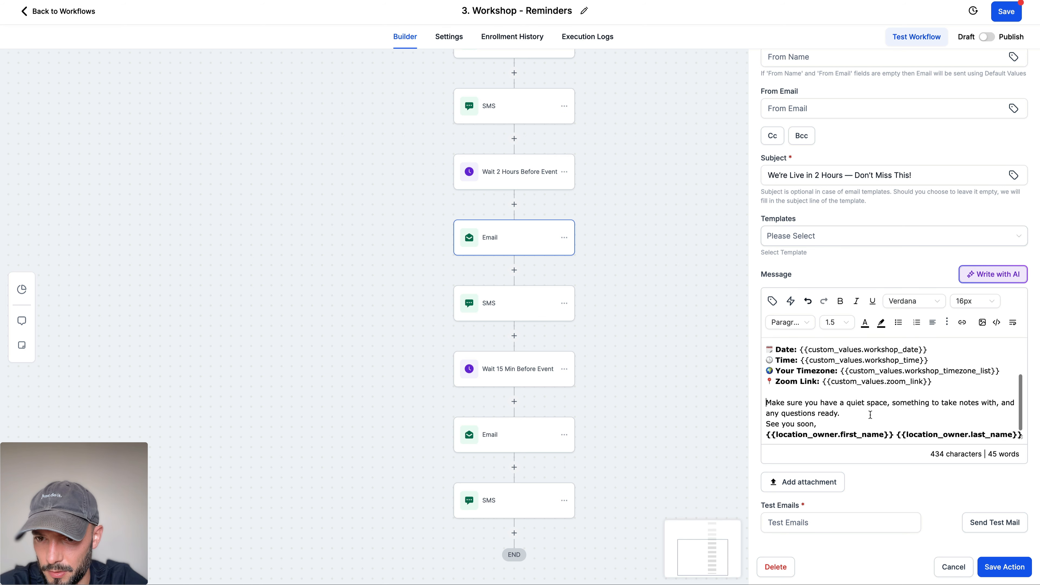
{"action": "key", "text": "Return"}
{"action": "left_click", "coordinate": [988, 565]}
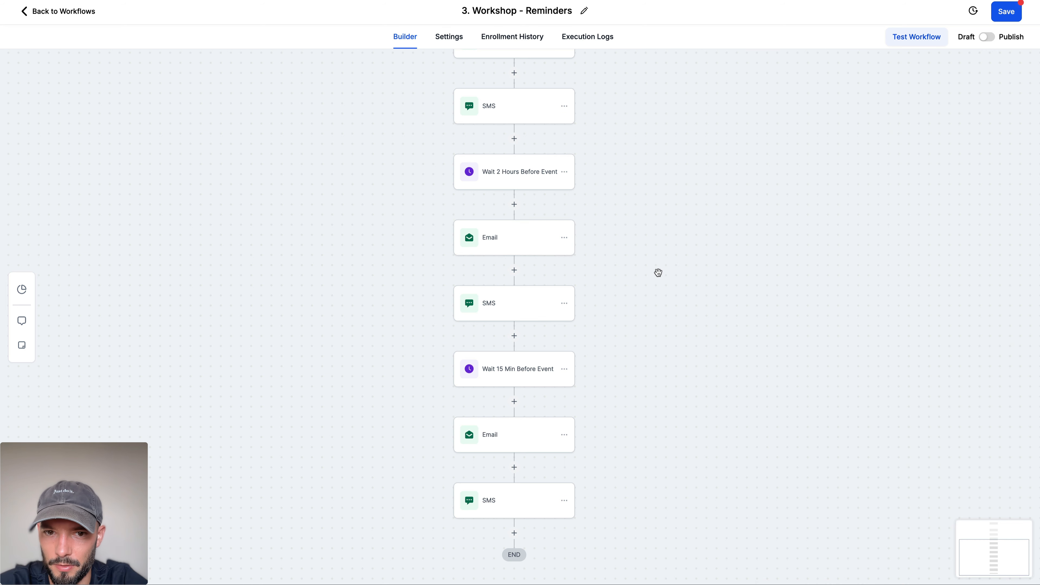
Step: Replace the message of the SMS after the 2-hour wait with ChatGPT's 2 Hours Before SMS text, without the sign-off
{"action": "key", "text": "super+Tab"}
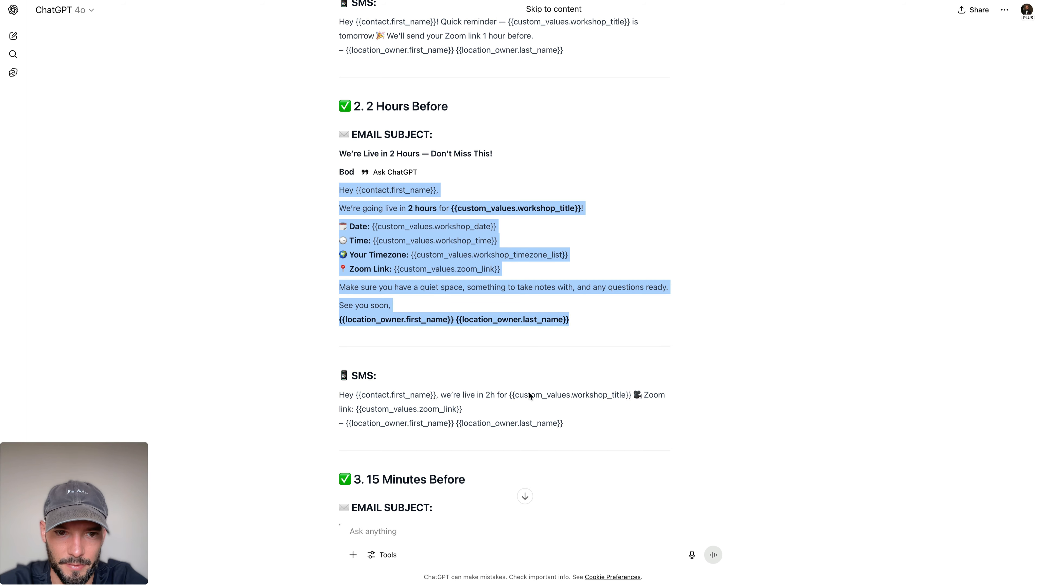
{"action": "left_click_drag", "start_coordinate": [339, 396], "coordinate": [463, 411]}
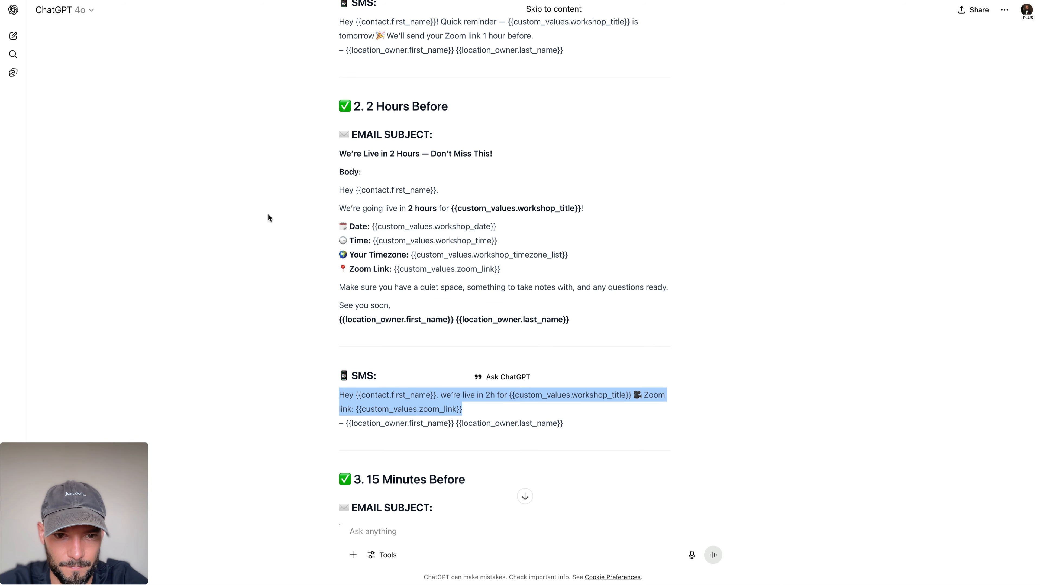
{"action": "key", "text": "super+Tab"}
{"action": "left_click", "coordinate": [499, 302]}
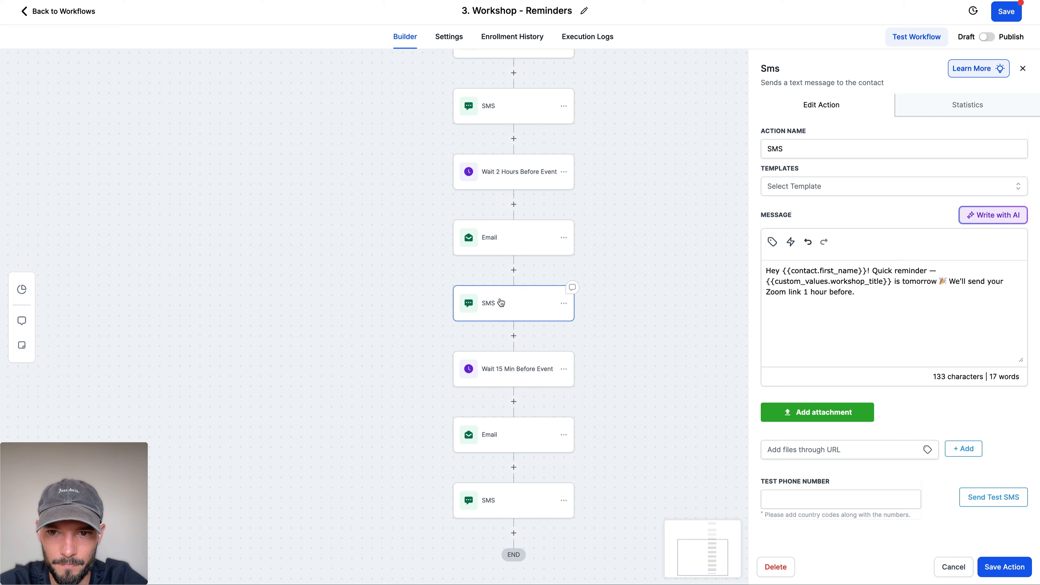
{"action": "left_click", "coordinate": [855, 303]}
{"action": "key", "text": "ctrl+a"}
{"action": "key", "text": "ctrl+v"}
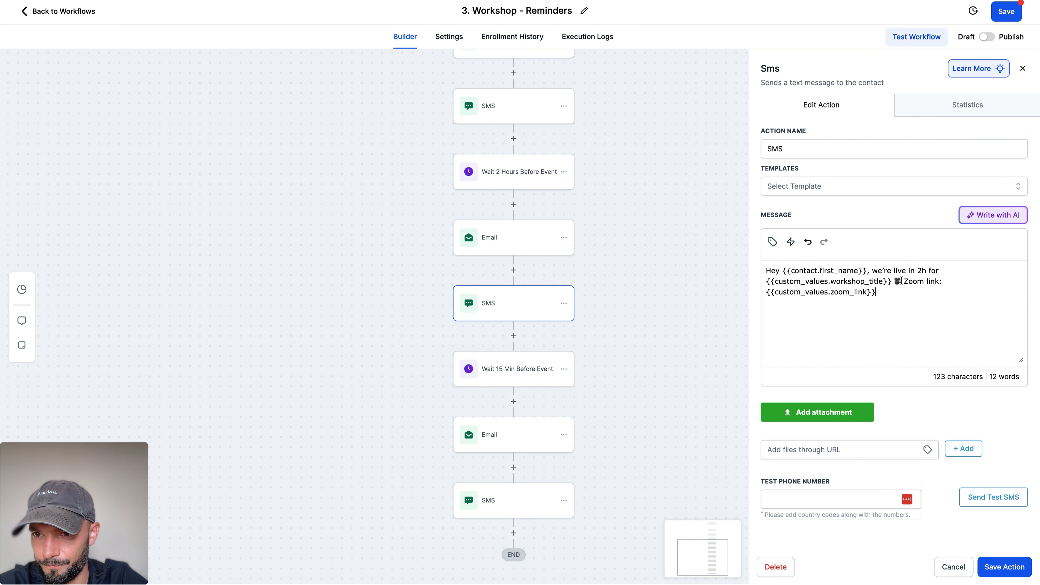
Step: Move the Zoom link in the 2-hour SMS to its own paragraph after a blank line and save the action
{"action": "left_click", "coordinate": [897, 281]}
{"action": "key", "text": "BackSpace"}
{"action": "key", "text": "Return"}
{"action": "key", "text": "Return"}
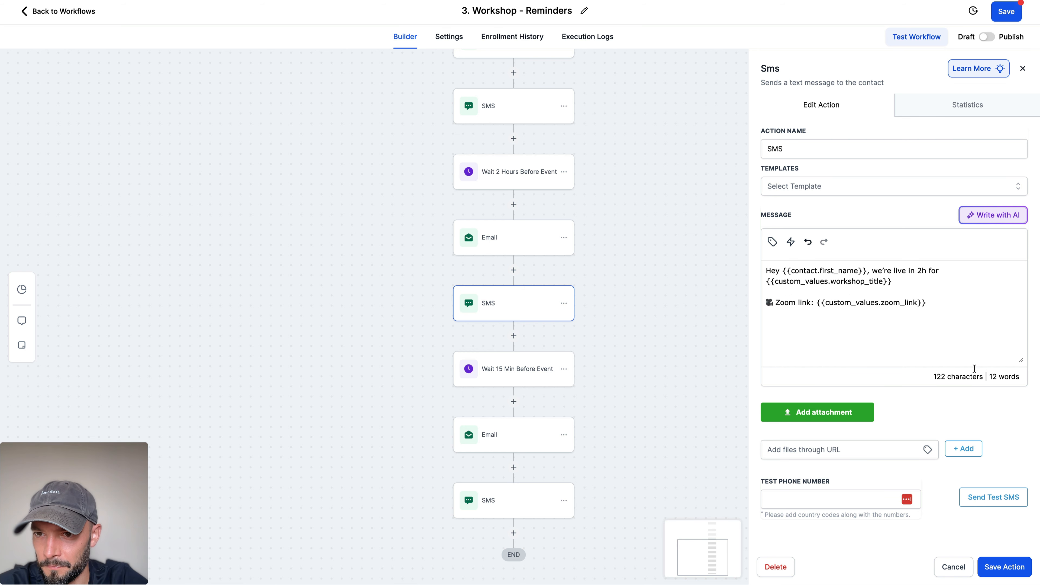
{"action": "left_click", "coordinate": [1002, 565]}
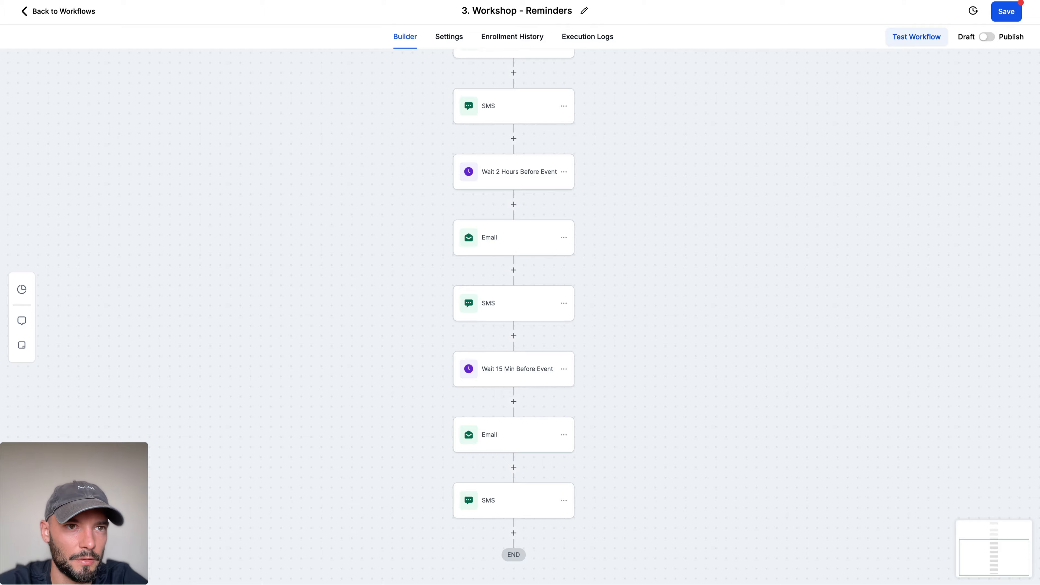
Step: Replace the message of the Email after the 15-minute wait with the 15 Minutes Before email body from ChatGPT
{"action": "key", "text": "super+Tab"}
{"action": "scroll", "coordinate": [296, 201], "scroll_direction": "down", "scroll_amount": 5}
{"action": "mouse_move", "coordinate": [341, 191]}
{"action": "left_mouse_down"}
{"action": "mouse_move", "coordinate": [508, 262]}
{"action": "mouse_move", "coordinate": [595, 325]}
{"action": "left_mouse_up"}
{"action": "key", "text": "super+Tab"}
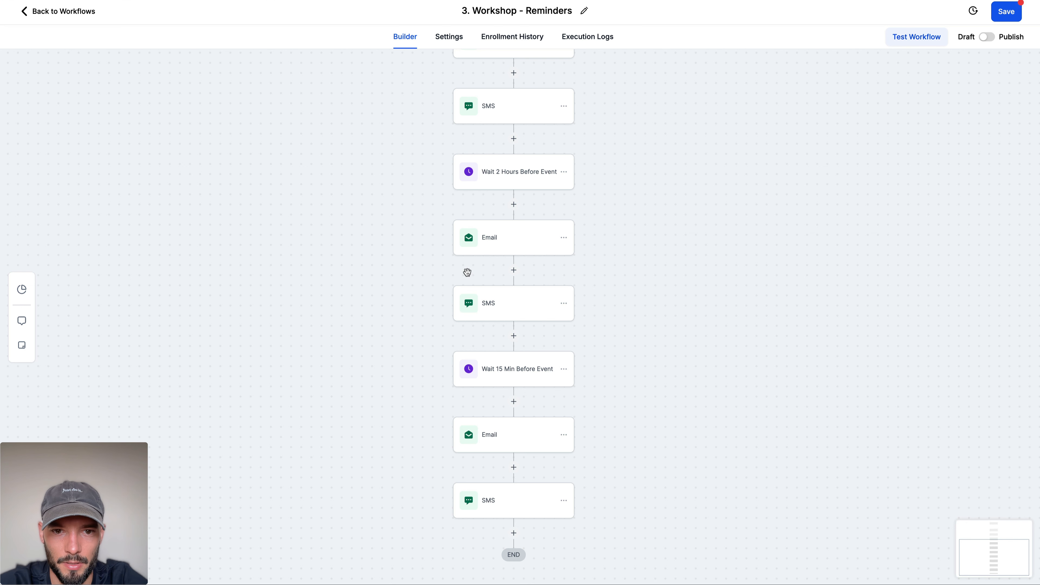
{"action": "left_click", "coordinate": [499, 446]}
{"action": "scroll", "coordinate": [792, 312], "scroll_direction": "down", "scroll_amount": 4}
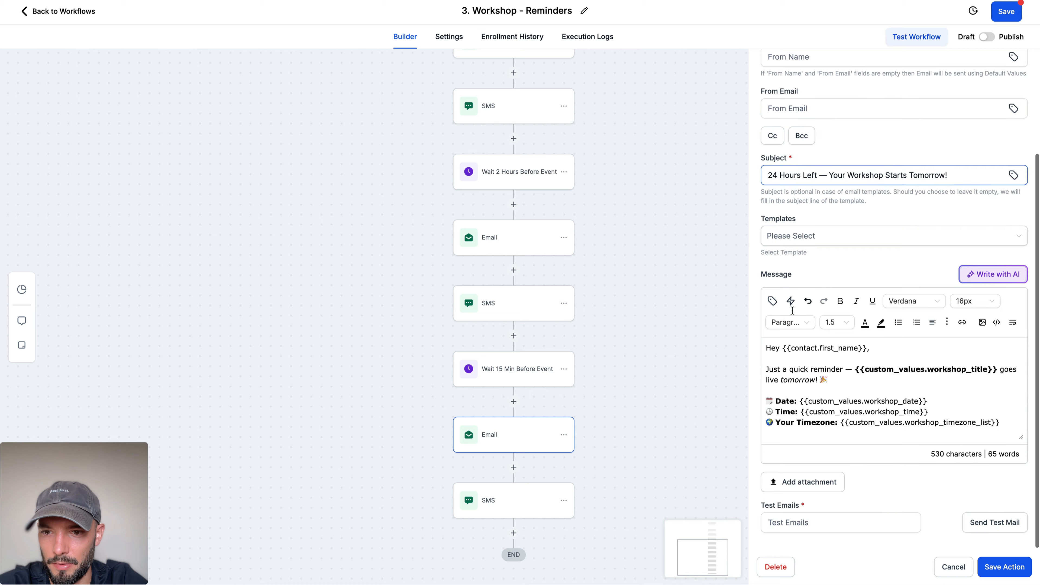
{"action": "left_click", "coordinate": [840, 380]}
{"action": "key", "text": "ctrl+a"}
{"action": "key", "text": "ctrl+v"}
Step: Add blank lines after the greeting, the intro, the details block and "Grab your seat, we're starting shortly!" in the 15-minute Email's message
{"action": "left_click", "coordinate": [898, 349]}
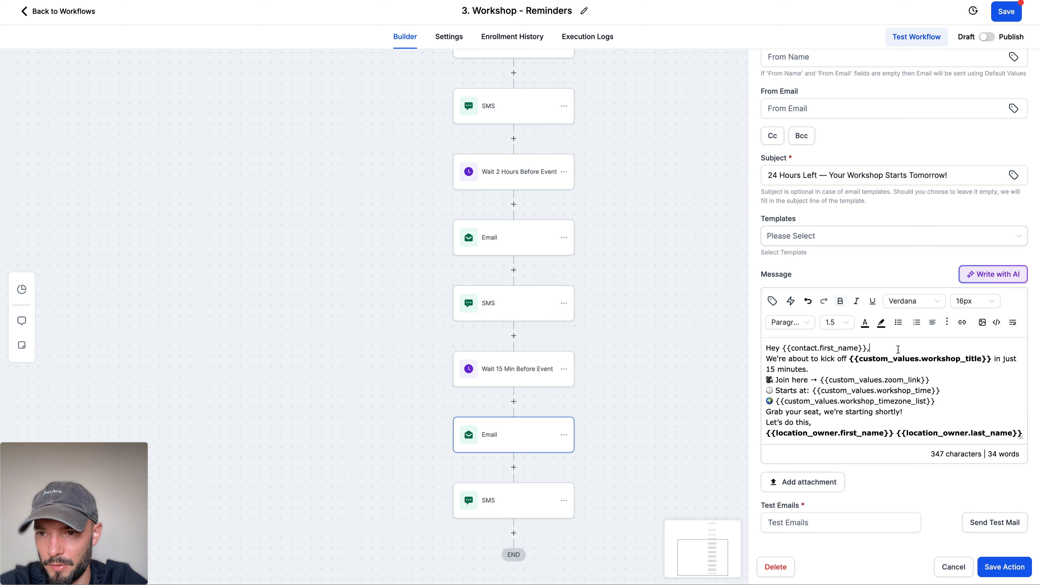
{"action": "key", "text": "Return"}
{"action": "left_click", "coordinate": [883, 376]}
{"action": "key", "text": "Return"}
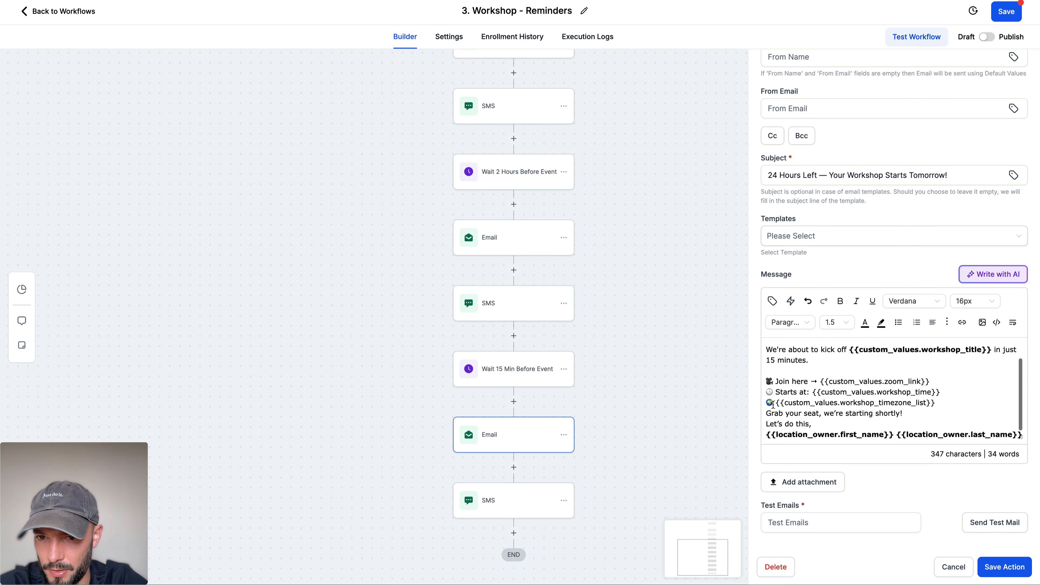
{"action": "left_click", "coordinate": [767, 413]}
{"action": "key", "text": "Return"}
{"action": "scroll", "coordinate": [907, 408], "scroll_direction": "down", "scroll_amount": 1}
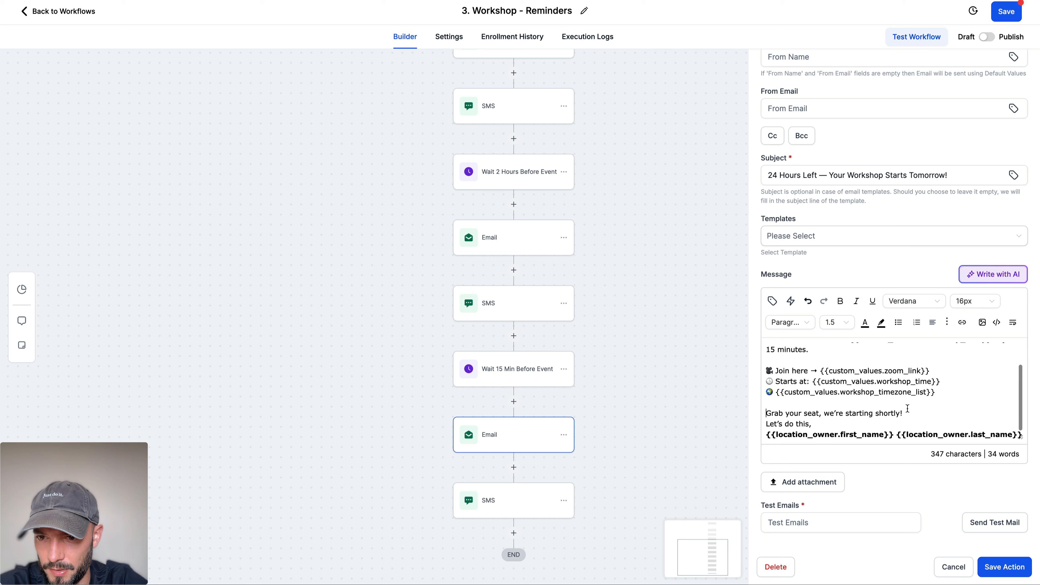
{"action": "left_click", "coordinate": [907, 410]}
{"action": "key", "text": "Return"}
{"action": "scroll", "coordinate": [881, 400], "scroll_direction": "down", "scroll_amount": 1}
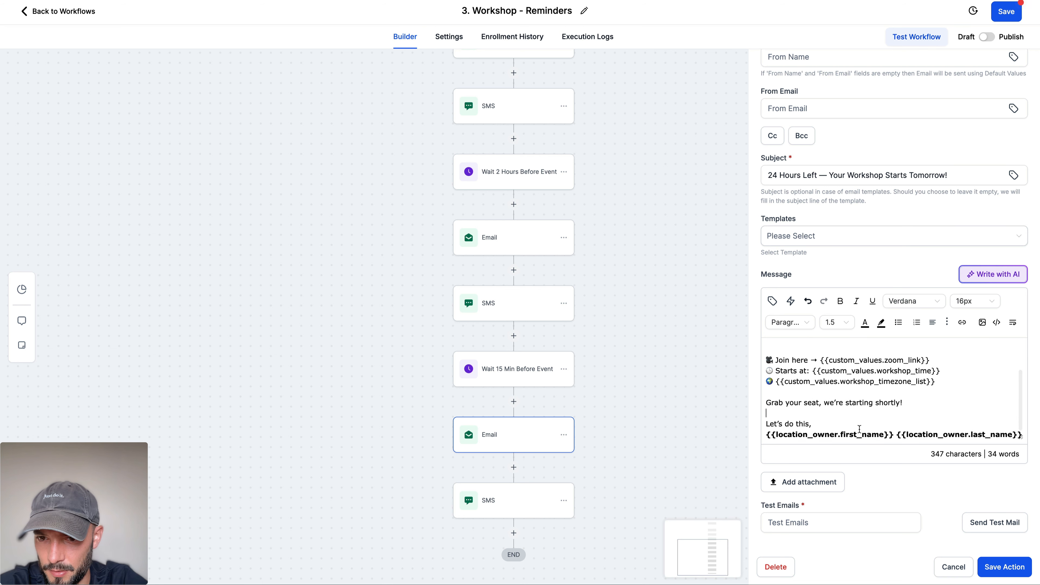
{"action": "left_click", "coordinate": [859, 427]}
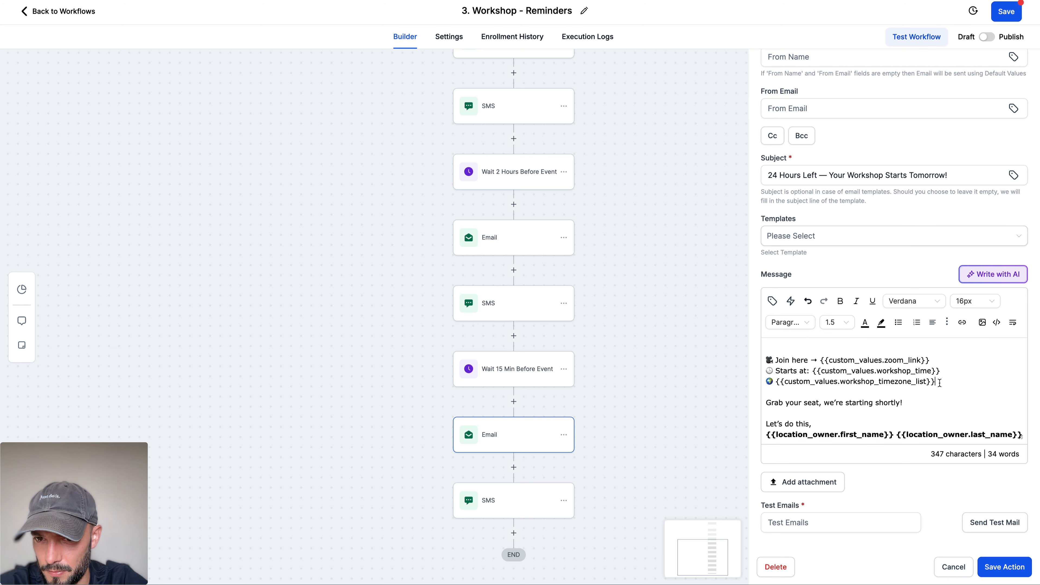
Step: Remove the workshop time zone list line and the "Starts at" line from the message of the Email after the 15-minute wait
{"action": "left_click_drag", "start_coordinate": [756, 393], "coordinate": [750, 384]}
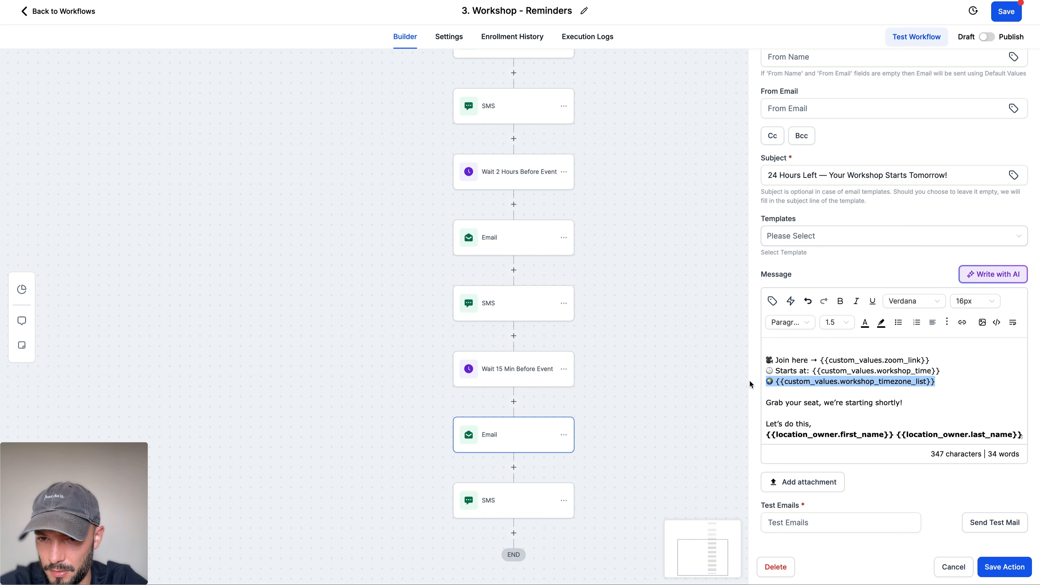
{"action": "key", "text": "BackSpace"}
{"action": "key", "text": "BackSpace"}
{"action": "left_click_drag", "start_coordinate": [958, 378], "coordinate": [716, 379]}
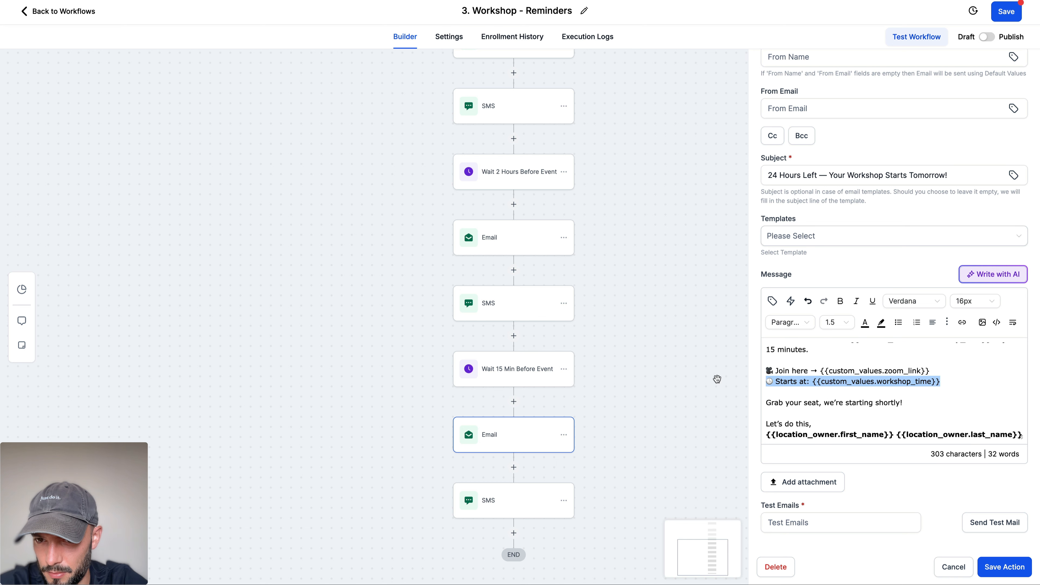
{"action": "key", "text": "BackSpace"}
{"action": "key", "text": "BackSpace"}
Step: Make the {{custom_values.zoom_link}} merge field bold in the 15-minute Email's message and save the action
{"action": "scroll", "coordinate": [873, 408], "scroll_direction": "up", "scroll_amount": 1}
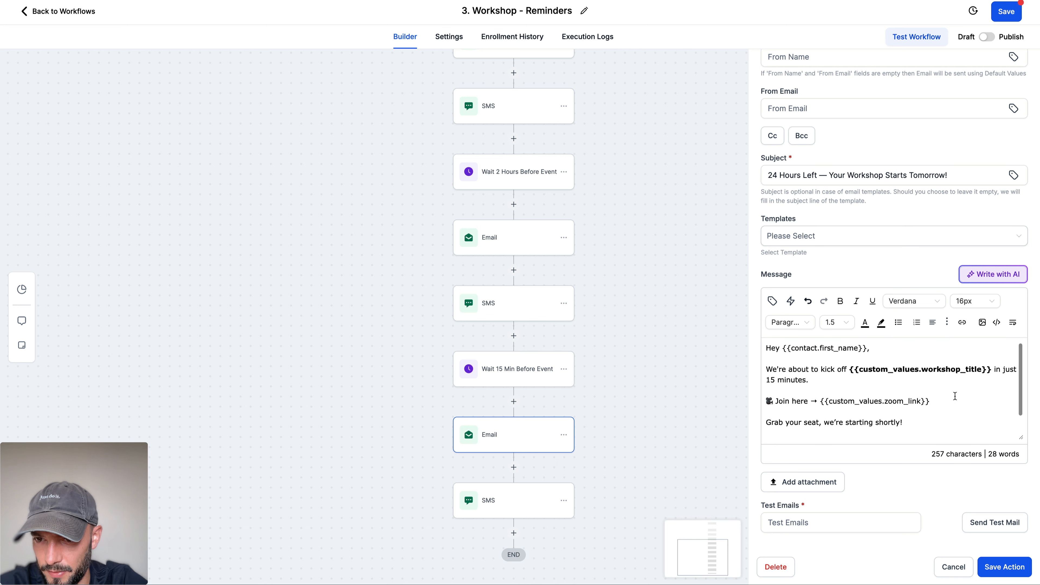
{"action": "left_click_drag", "start_coordinate": [930, 401], "coordinate": [821, 402]}
{"action": "key", "text": "ctrl+b"}
{"action": "left_click", "coordinate": [892, 402]}
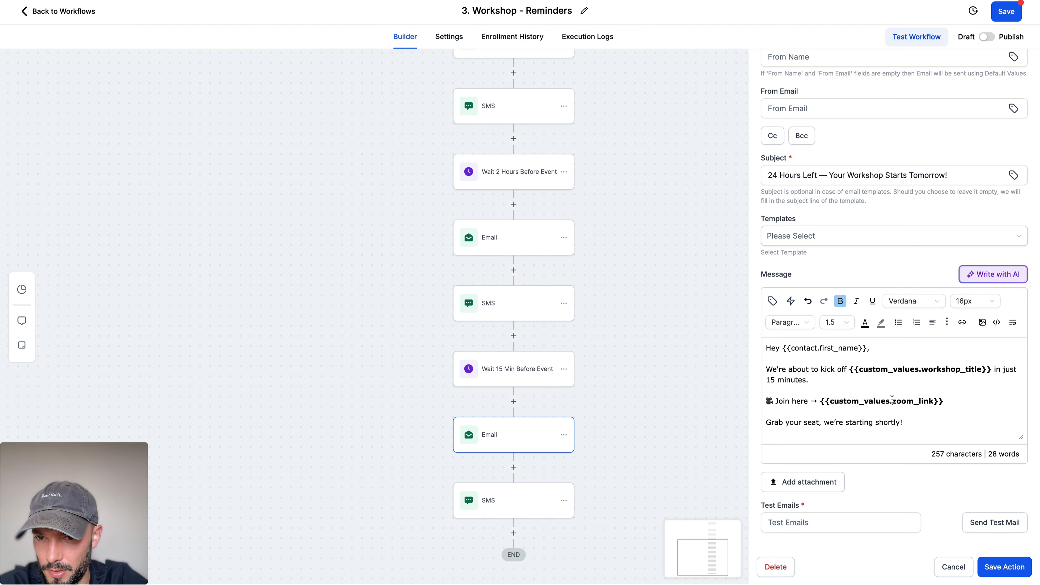
{"action": "scroll", "coordinate": [892, 400], "scroll_direction": "down", "scroll_amount": 1}
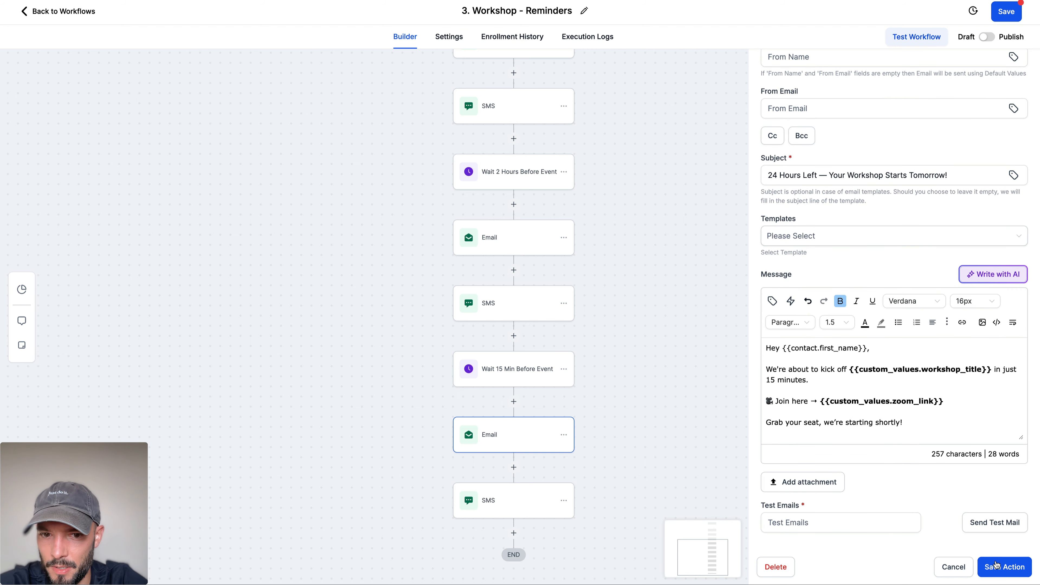
{"action": "left_click", "coordinate": [996, 562]}
Step: Replace the message of the SMS after the 15-minute wait with ChatGPT's 15 Minutes Before SMS text, without the sign-off, and save the action and workflow
{"action": "key", "text": "ctrl+Tab"}
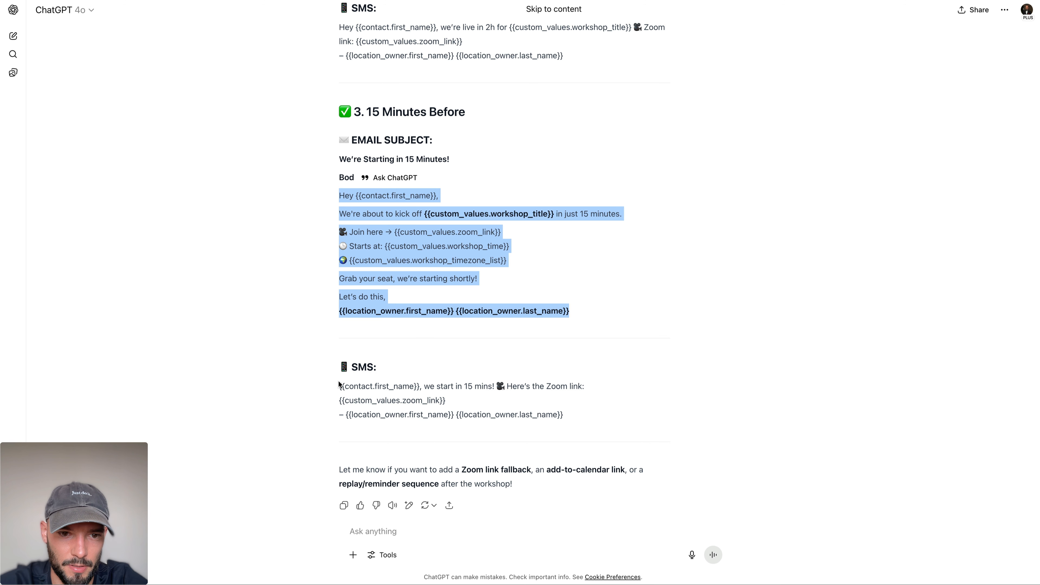
{"action": "left_click_drag", "start_coordinate": [339, 385], "coordinate": [476, 397]}
{"action": "key", "text": "ctrl+Tab"}
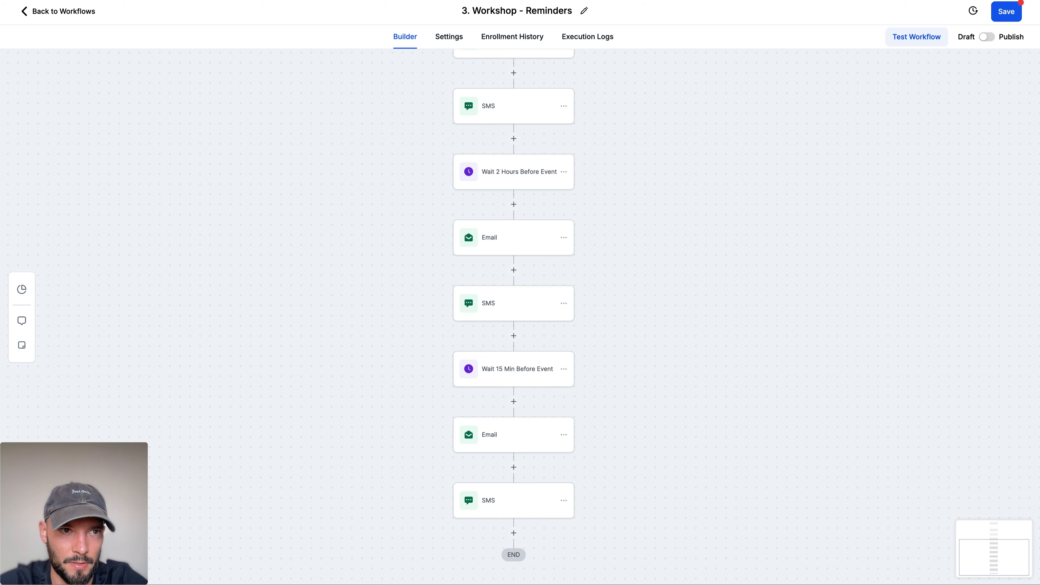
{"action": "left_click", "coordinate": [513, 494]}
{"action": "left_click", "coordinate": [865, 333]}
{"action": "key", "text": "ctrl+a"}
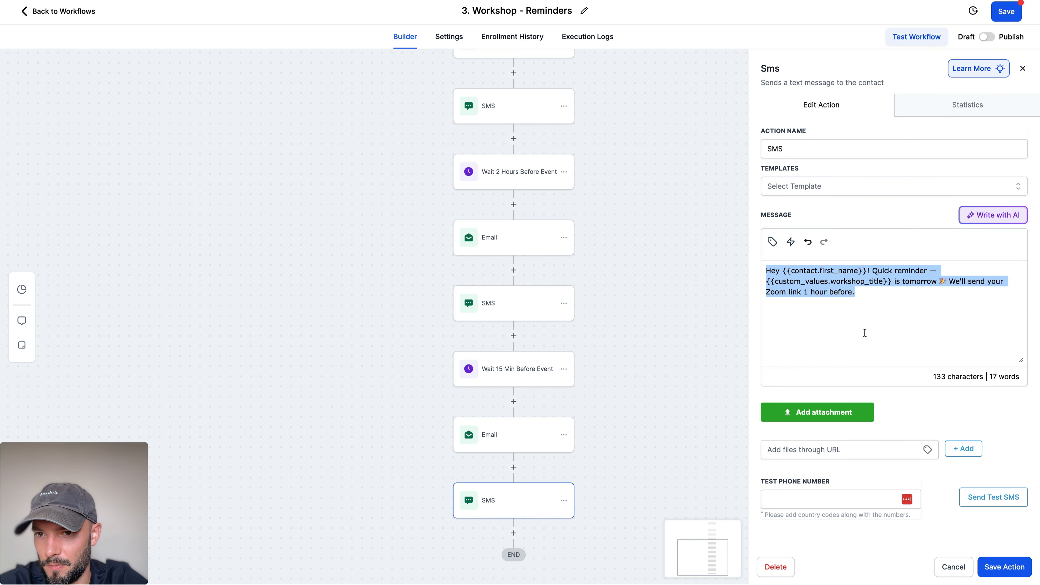
{"action": "type", "text": "{{contact.first_name}}, we start in 10 mins! 🎉 Here's the Zoom link: {{custom_values.zoom_link}}"}
{"action": "left_click", "coordinate": [1004, 567]}
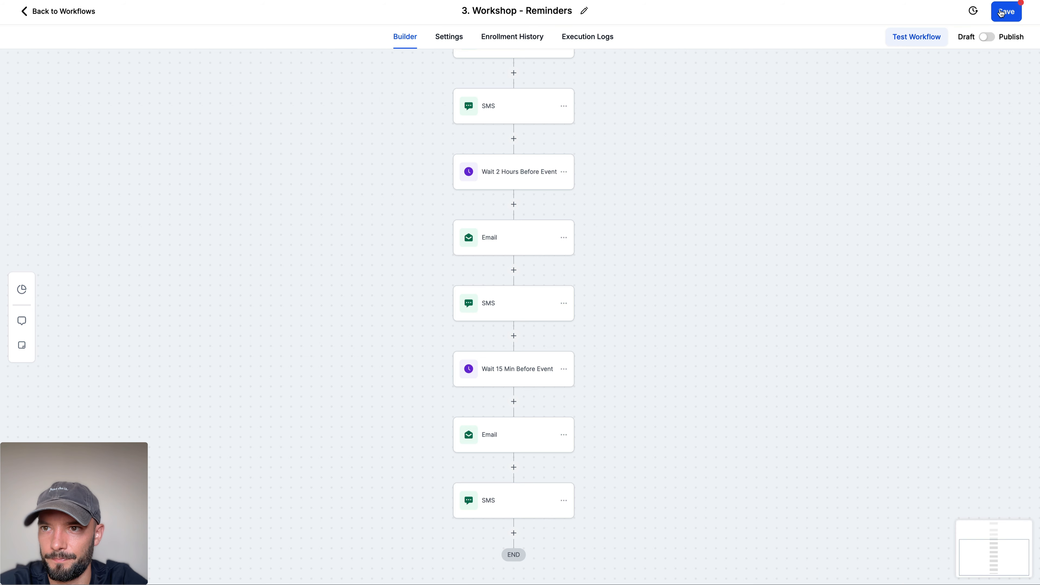
{"action": "left_click", "coordinate": [1005, 12]}
Step: Review the follow-up suggestions below ChatGPT's 15 Minutes Before copy and leave the saved reminders workflow for the workflow list
{"action": "key", "text": "ctrl+shift+Tab"}
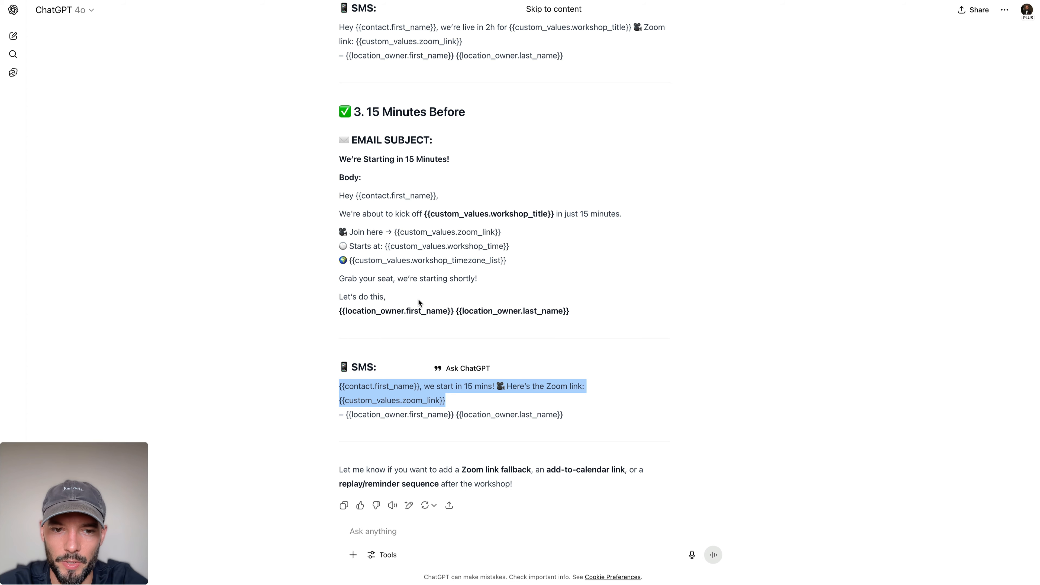
{"action": "left_click", "coordinate": [418, 299]}
{"action": "scroll", "coordinate": [418, 298], "scroll_direction": "down", "scroll_amount": 1}
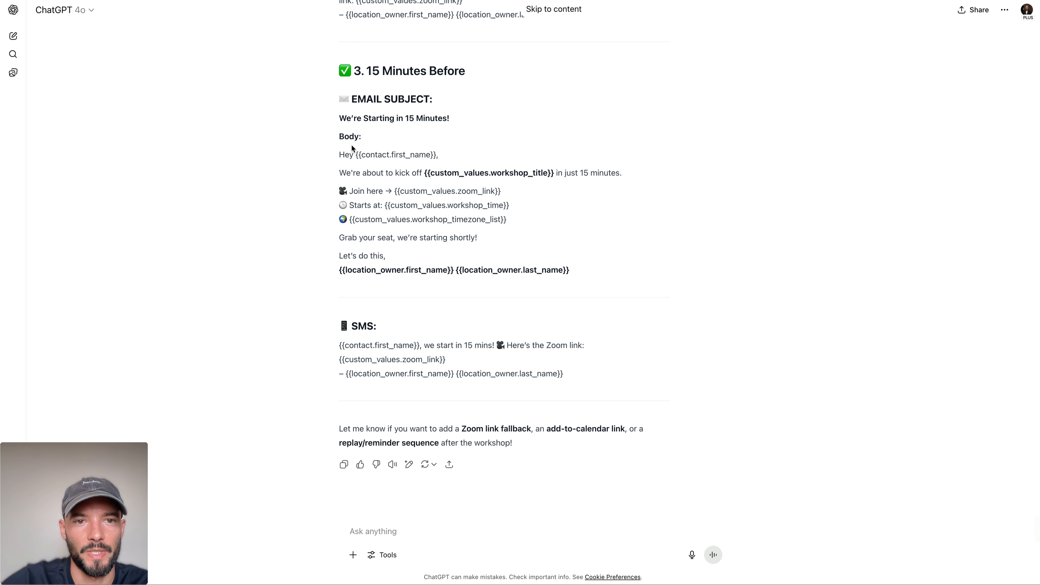
{"action": "left_click_drag", "start_coordinate": [357, 440], "coordinate": [433, 440]}
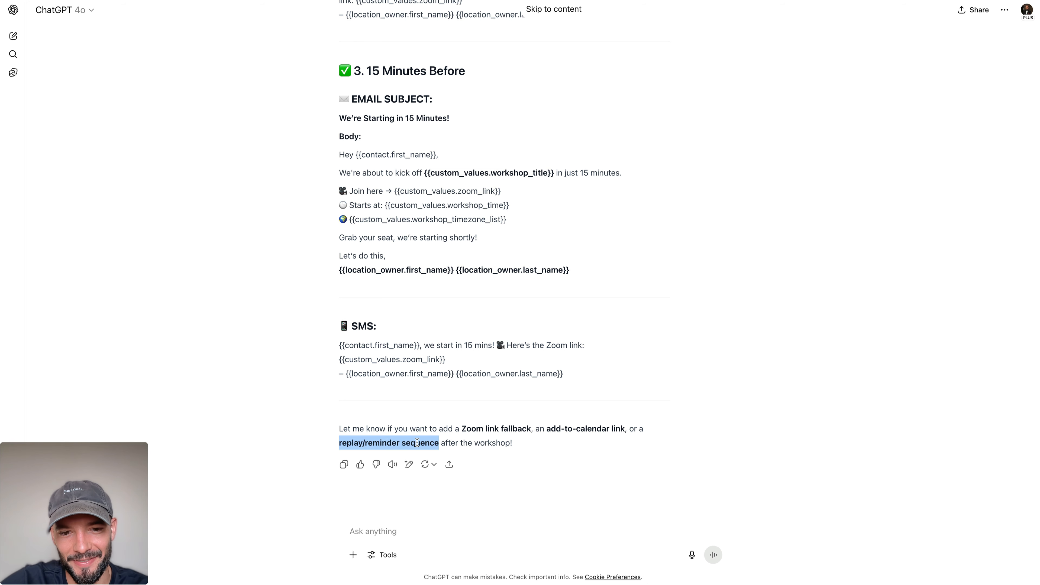
{"action": "left_click", "coordinate": [434, 440]}
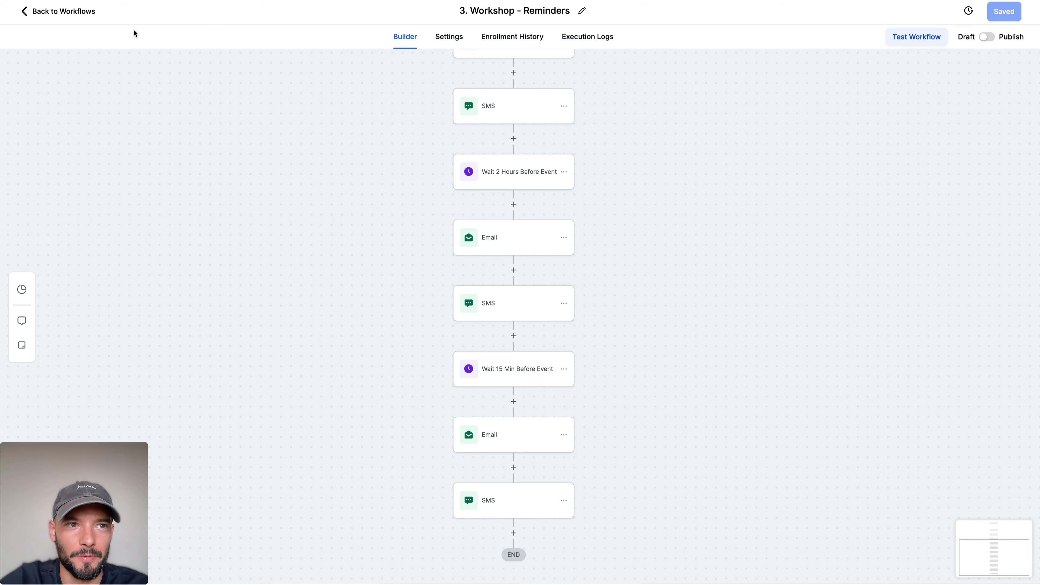
{"action": "left_click", "coordinate": [22, 10]}
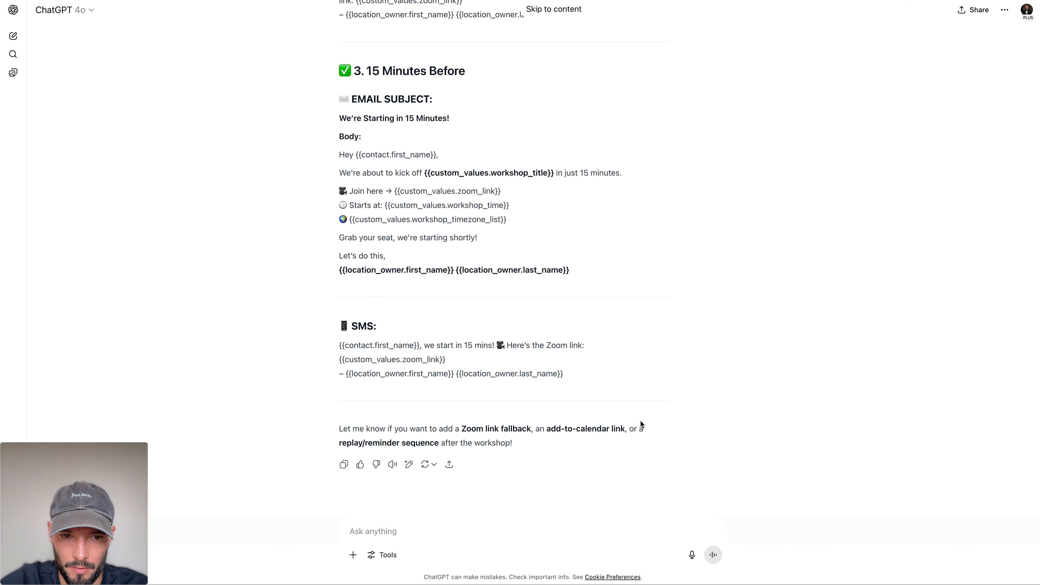
Step: Send ChatGPT the request "Let's build a replay sequence"
{"action": "left_click", "coordinate": [425, 528]}
{"action": "type", "text": "Let's build a replay"}
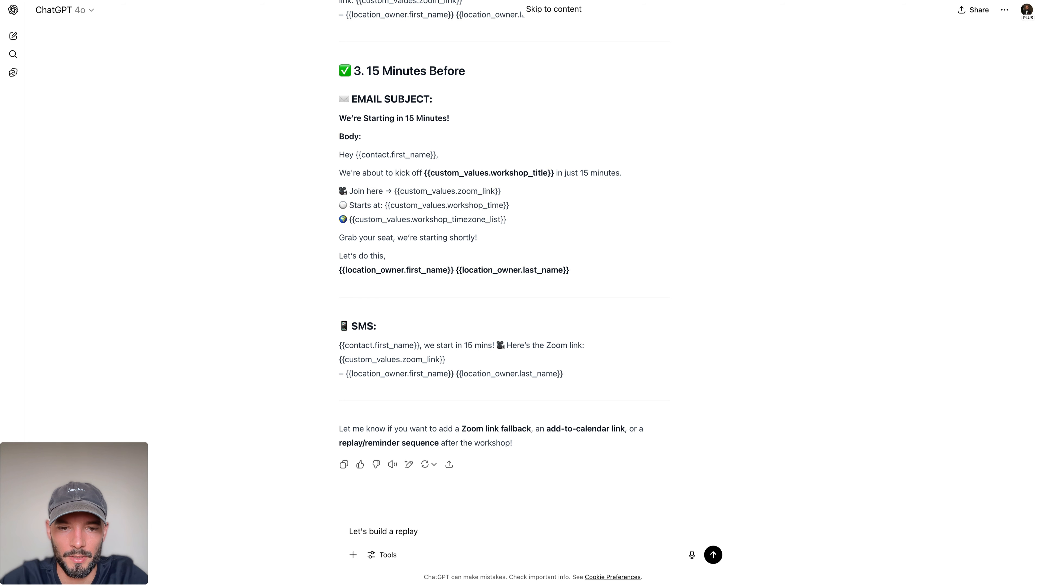
{"action": "type", "text": "sequence"}
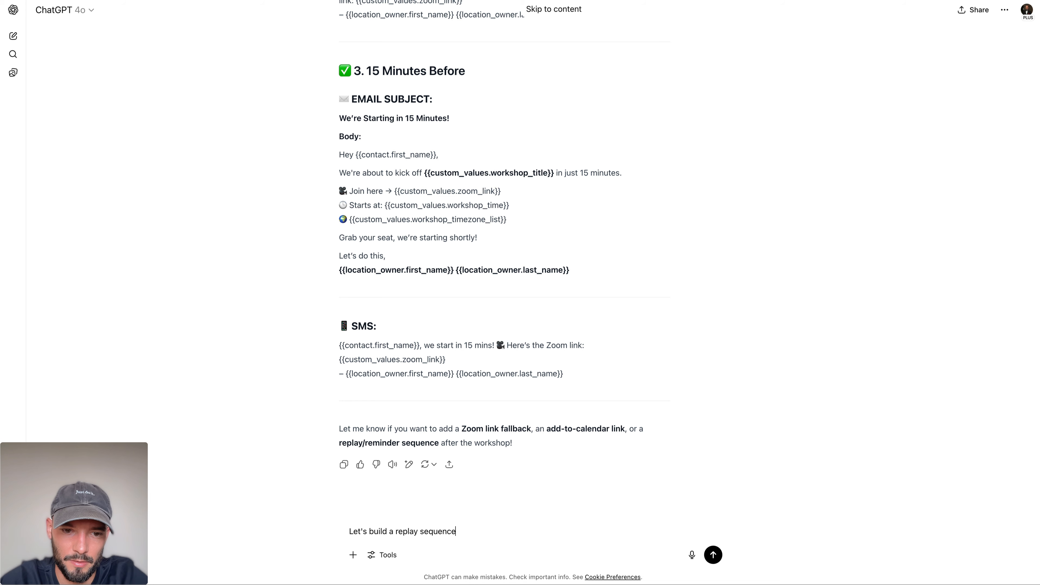
{"action": "key", "text": "shift+Return"}
{"action": "key", "text": "shift+Return"}
{"action": "key", "text": "BackSpace"}
{"action": "key", "text": "BackSpace"}
{"action": "key", "text": "Return"}
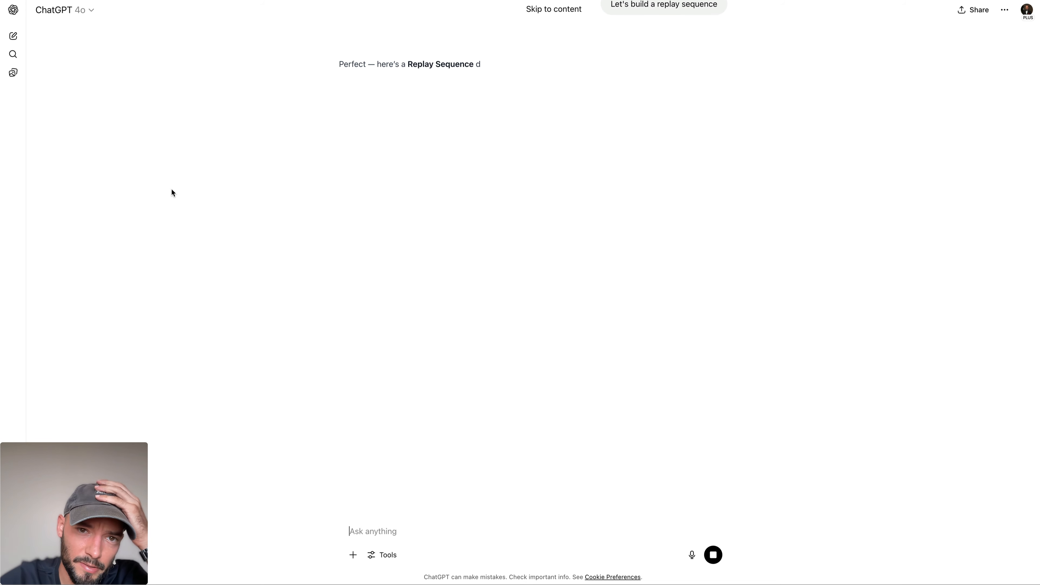
Step: Read through ChatGPT's replay sequence, covering its goals and the immediate, 24-hour and 48-hour emails and SMS messages
{"action": "left_click_drag", "start_coordinate": [332, 76], "coordinate": [629, 132]}
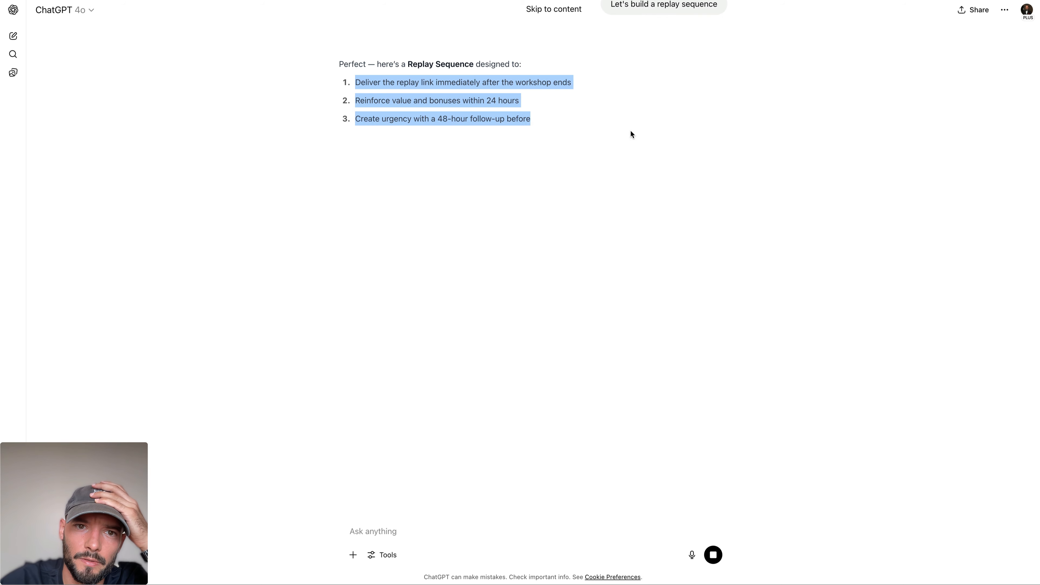
{"action": "triple_click", "coordinate": [477, 107]}
{"action": "triple_click", "coordinate": [483, 116]}
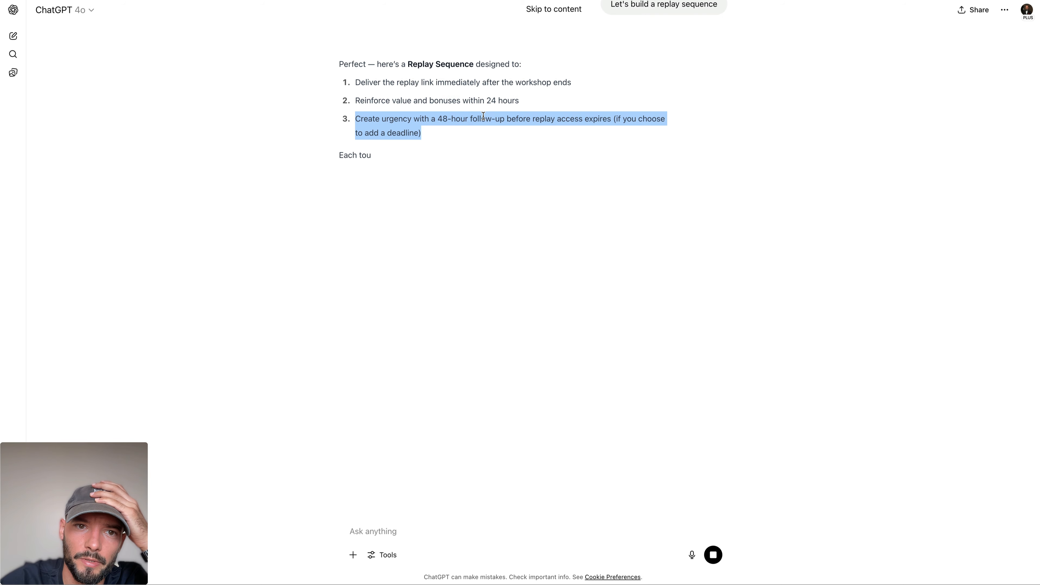
{"action": "left_click", "coordinate": [459, 125]}
{"action": "triple_click", "coordinate": [477, 125]}
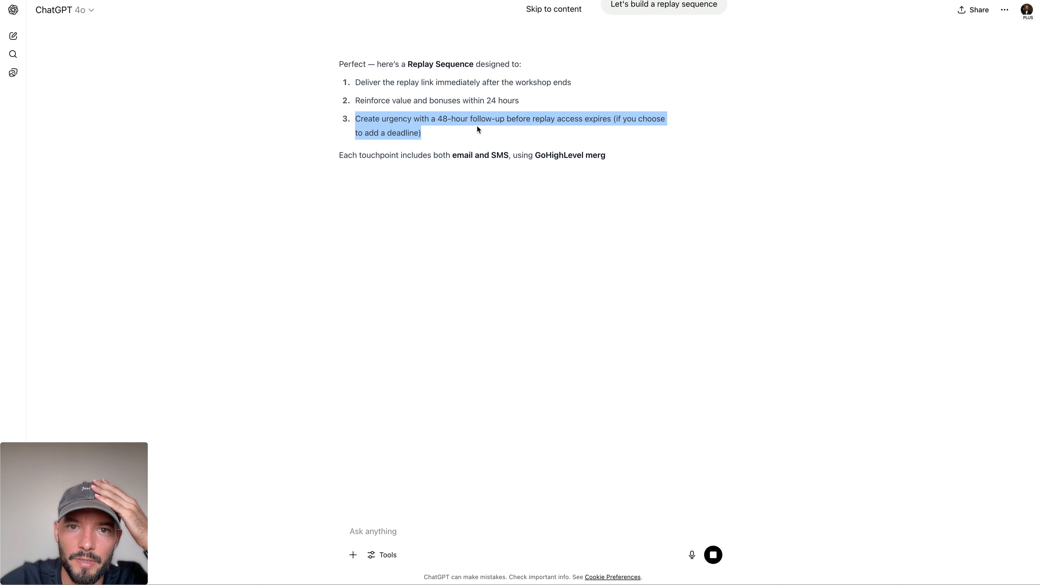
{"action": "left_click", "coordinate": [477, 126]}
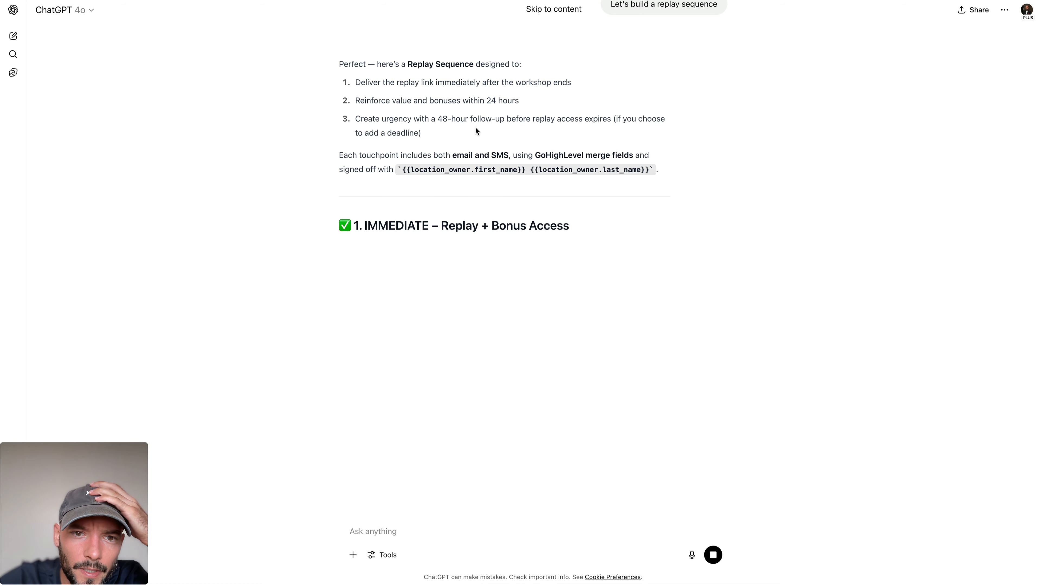
{"action": "double_click", "coordinate": [324, 159]}
{"action": "triple_click", "coordinate": [324, 159]}
{"action": "left_click", "coordinate": [318, 185]}
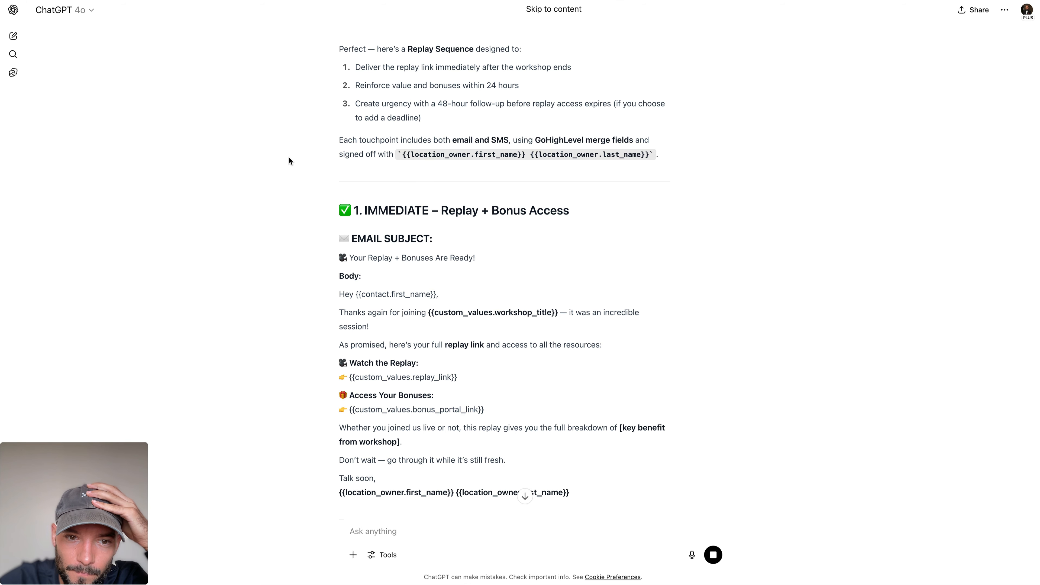
{"action": "scroll", "coordinate": [290, 161], "scroll_direction": "down", "scroll_amount": 5}
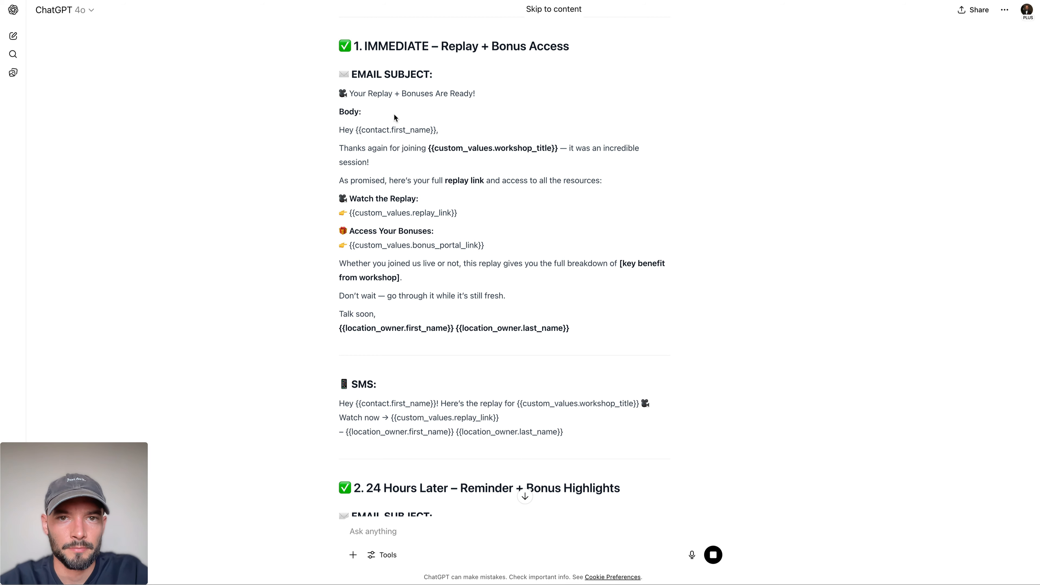
{"action": "scroll", "coordinate": [394, 117], "scroll_direction": "down", "scroll_amount": 9}
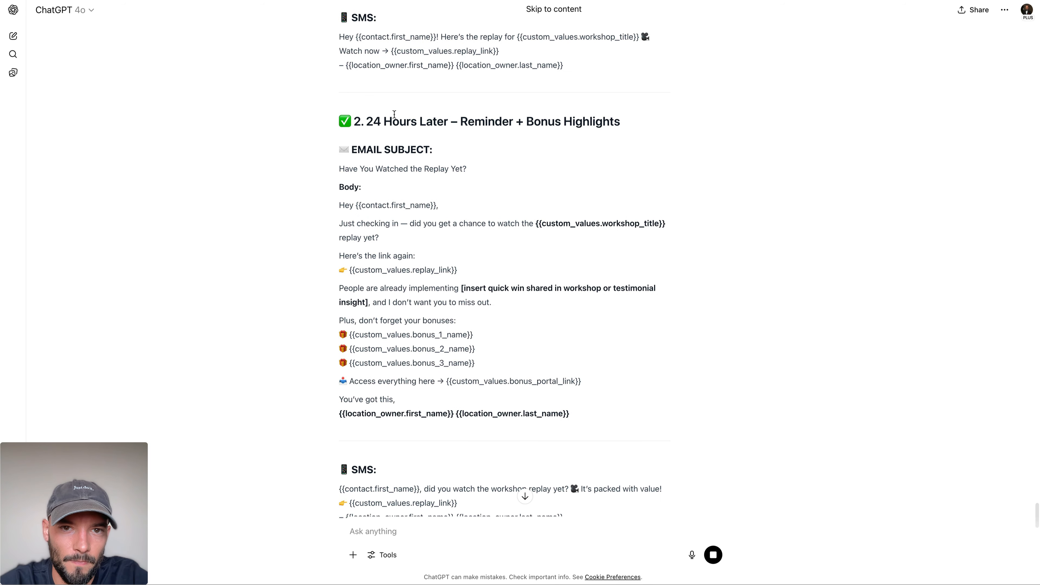
{"action": "scroll", "coordinate": [394, 114], "scroll_direction": "down", "scroll_amount": 8}
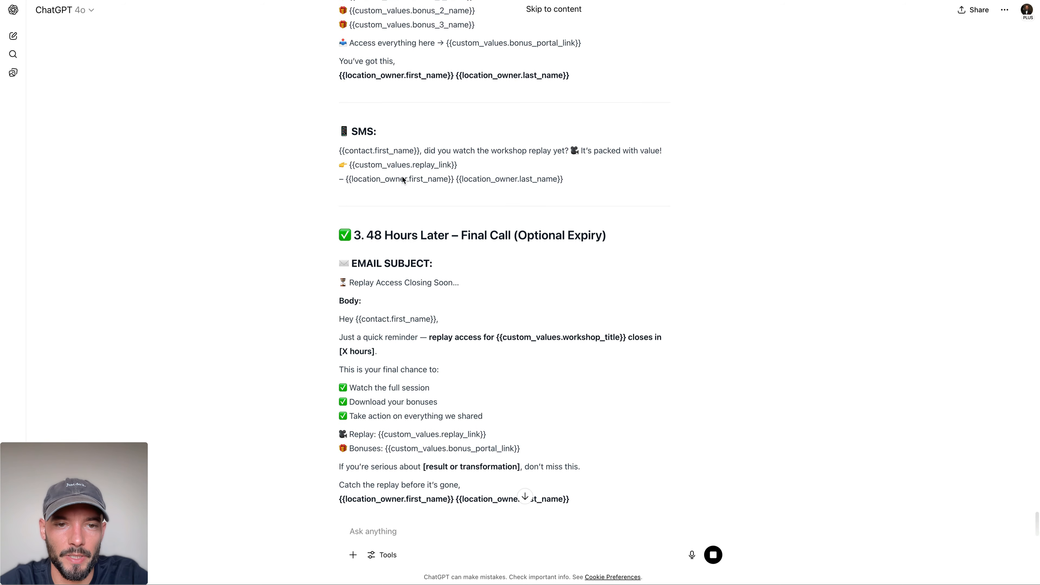
{"action": "scroll", "coordinate": [445, 262], "scroll_direction": "down", "scroll_amount": 6}
{"action": "scroll", "coordinate": [445, 262], "scroll_direction": "up", "scroll_amount": 3}
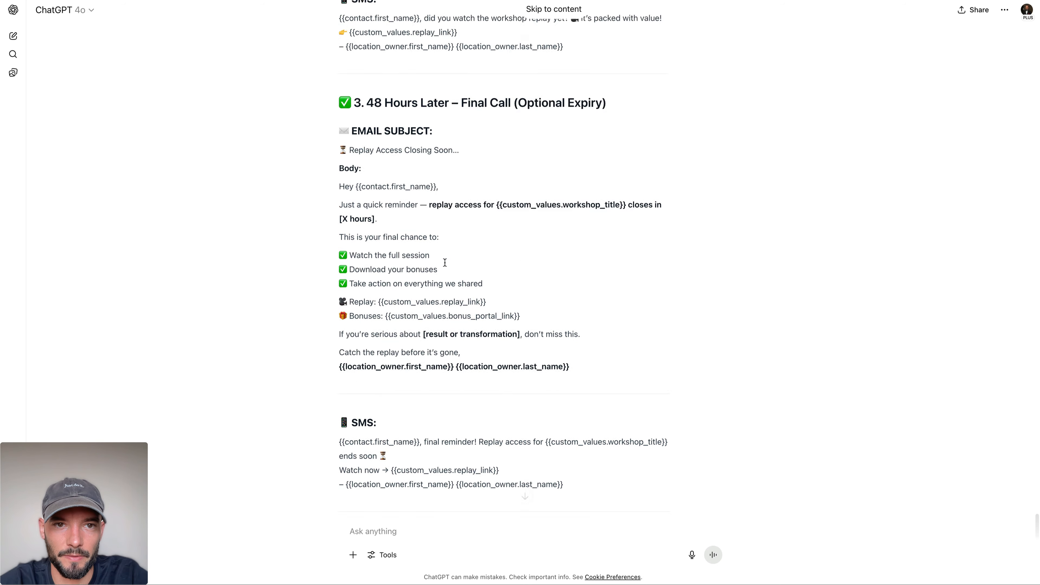
{"action": "scroll", "coordinate": [444, 262], "scroll_direction": "up", "scroll_amount": 6}
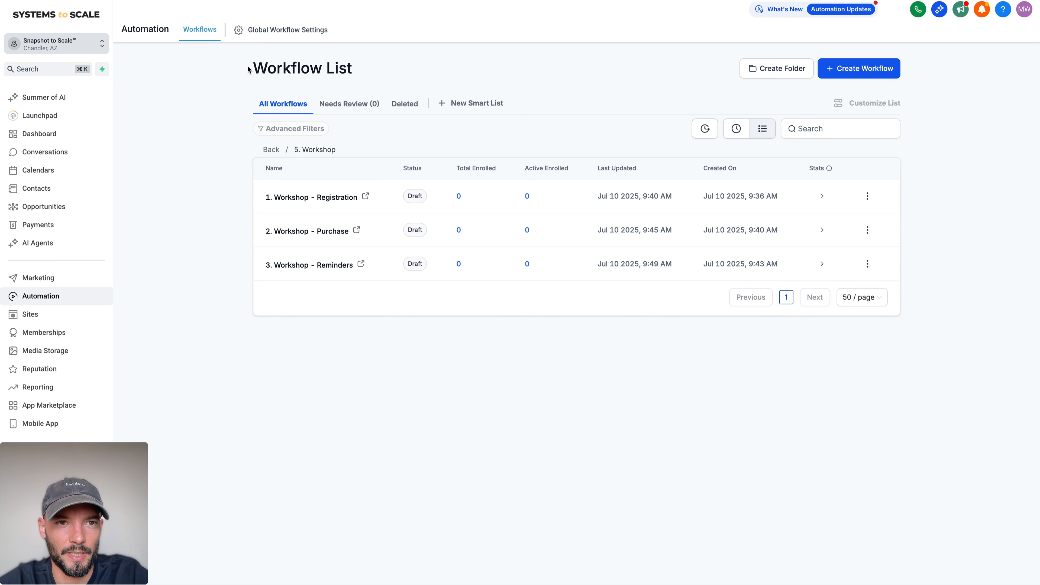
Step: Switch back to the workflow account and open the Workshop product for editing at its prices
{"action": "left_click_drag", "start_coordinate": [248, 69], "coordinate": [437, 68]}
{"action": "left_click", "coordinate": [437, 68]}
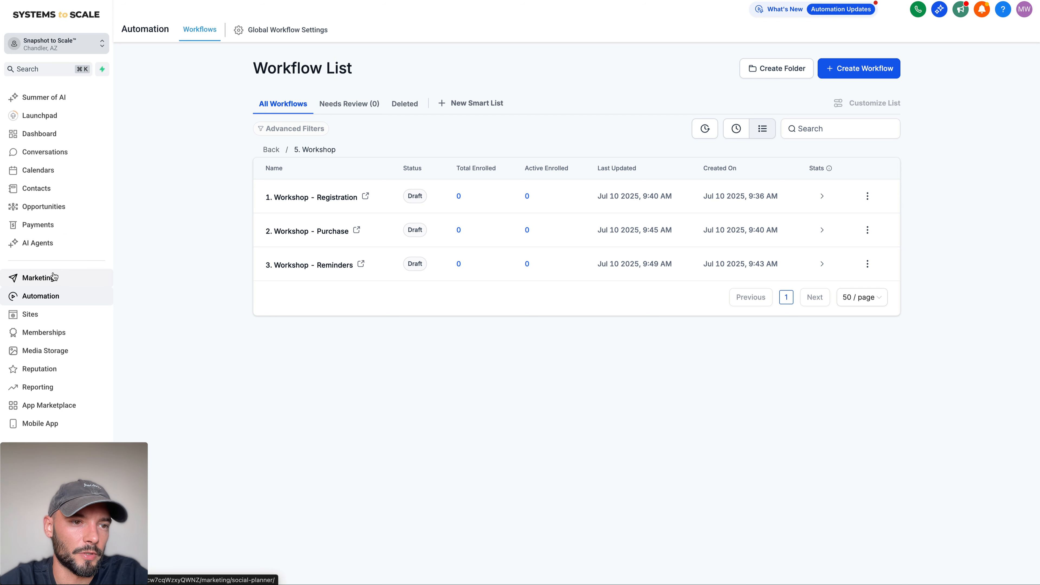
{"action": "left_click", "coordinate": [49, 225]}
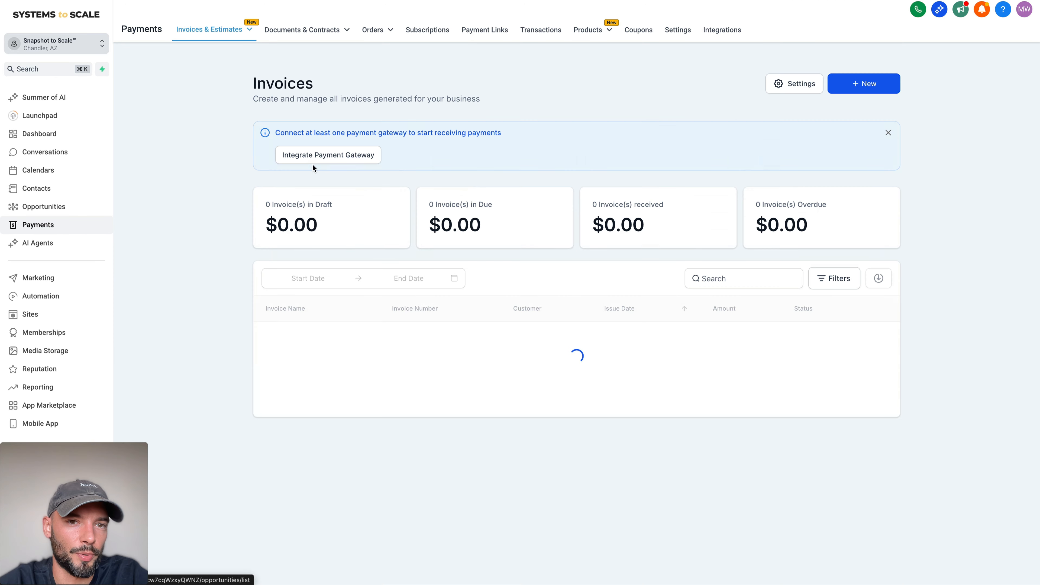
{"action": "left_click", "coordinate": [590, 30]}
{"action": "left_click", "coordinate": [599, 200]}
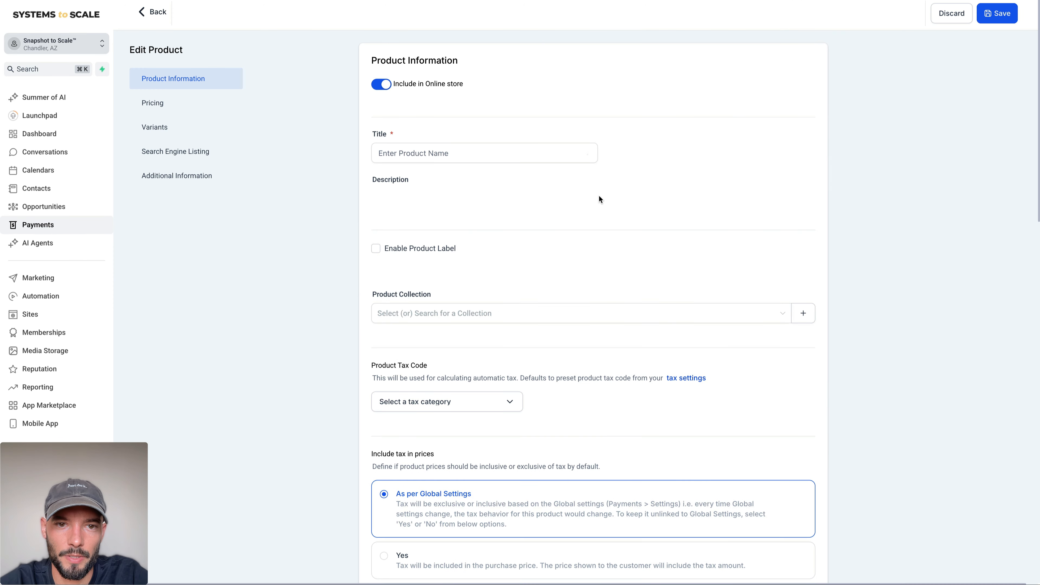
{"action": "scroll", "coordinate": [599, 199], "scroll_direction": "down", "scroll_amount": 15}
{"action": "scroll", "coordinate": [599, 199], "scroll_direction": "up", "scroll_amount": 10}
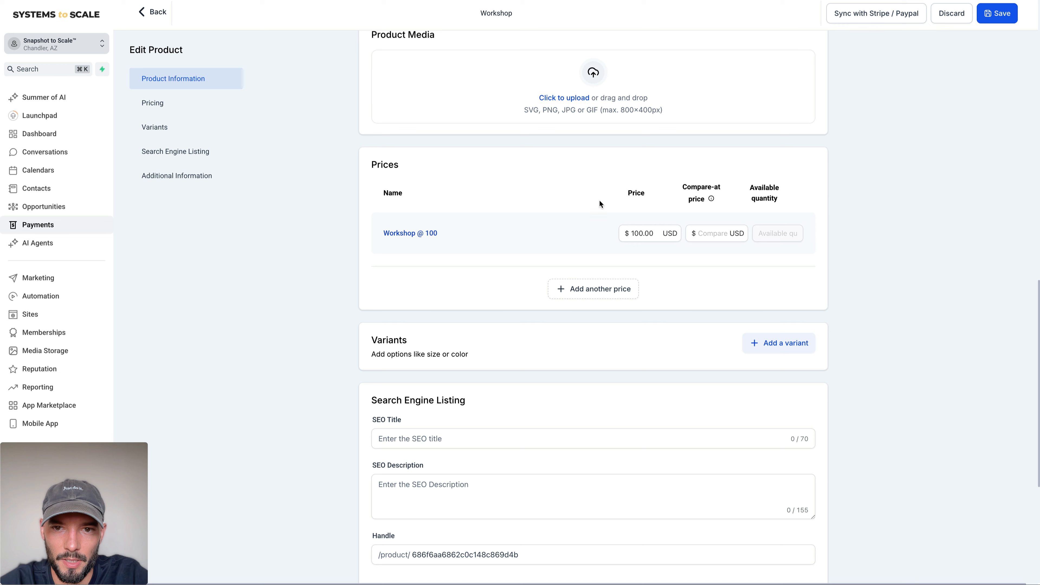
Step: Add another one-time price named "Replay @ 100" with an amount of $100 USD to the Workshop product
{"action": "left_click", "coordinate": [586, 287]}
{"action": "left_click", "coordinate": [466, 306]}
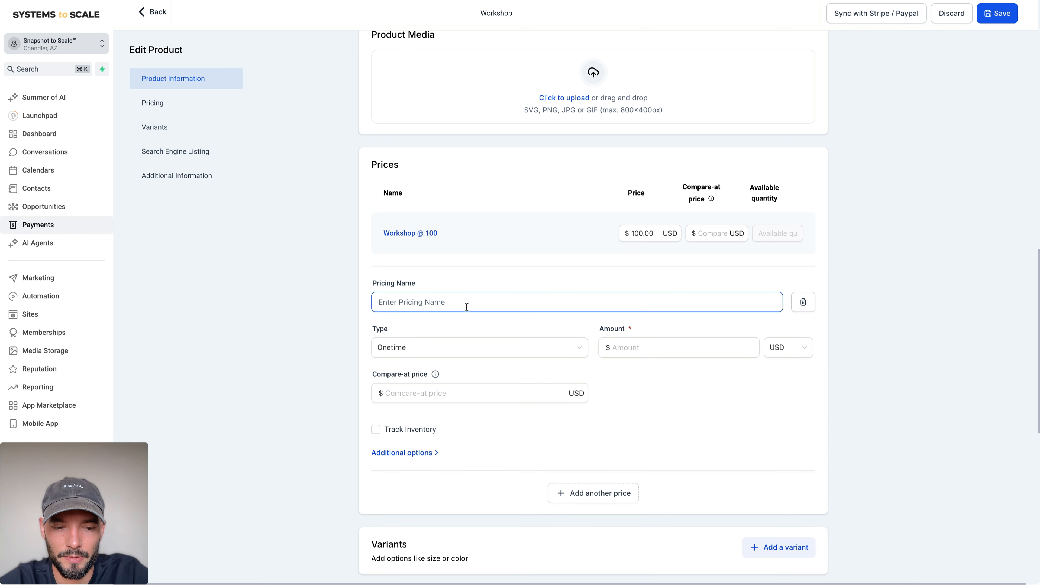
{"action": "type", "text": "Replay @ 100"}
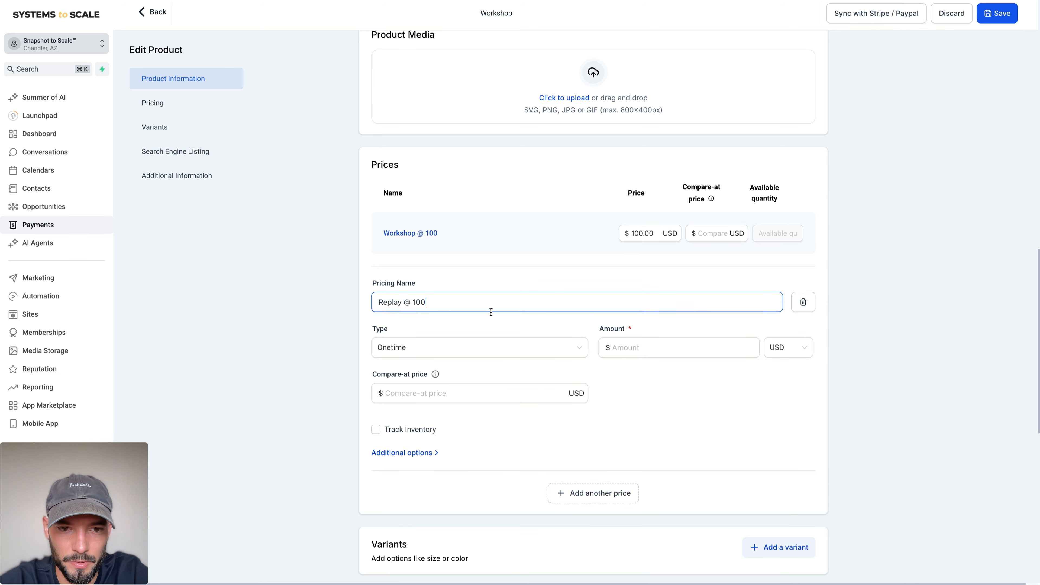
{"action": "key", "text": "Tab"}
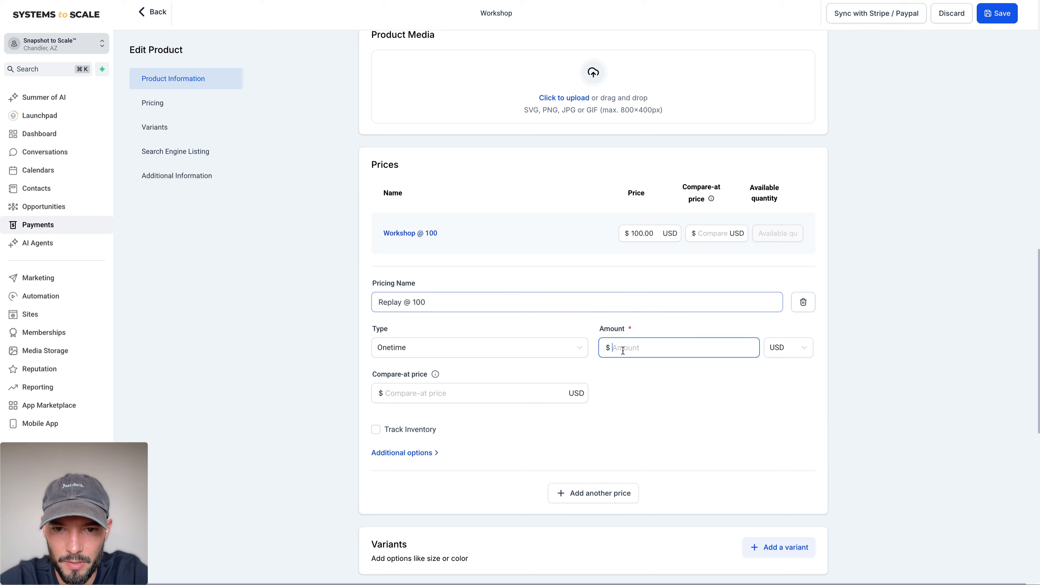
{"action": "type", "text": "100"}
{"action": "left_click", "coordinate": [692, 395]}
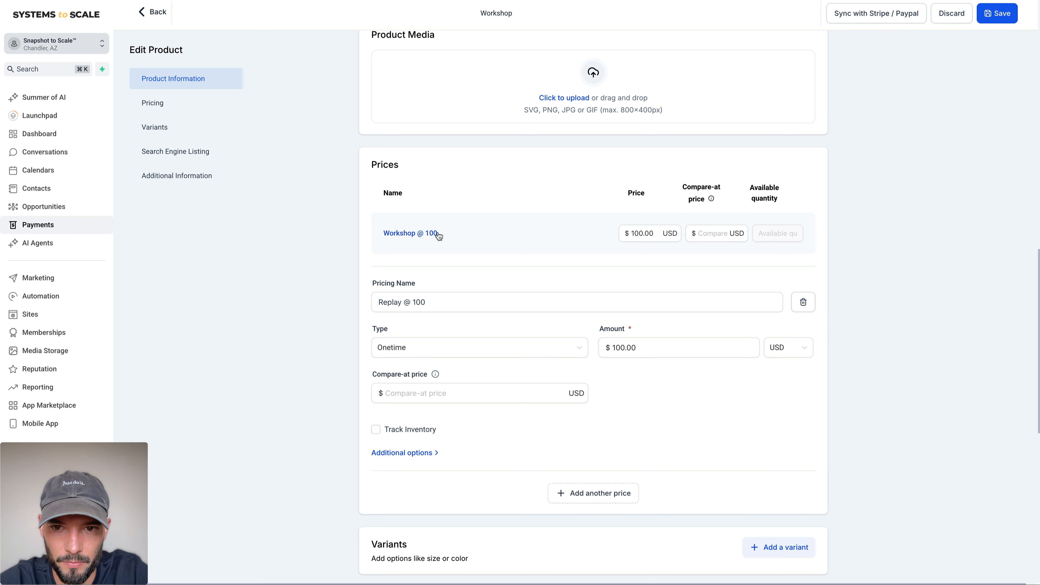
Step: Save the Workshop product with its new replay price and return to the product list
{"action": "scroll", "coordinate": [627, 293], "scroll_direction": "down", "scroll_amount": 2}
{"action": "left_click", "coordinate": [1000, 19]}
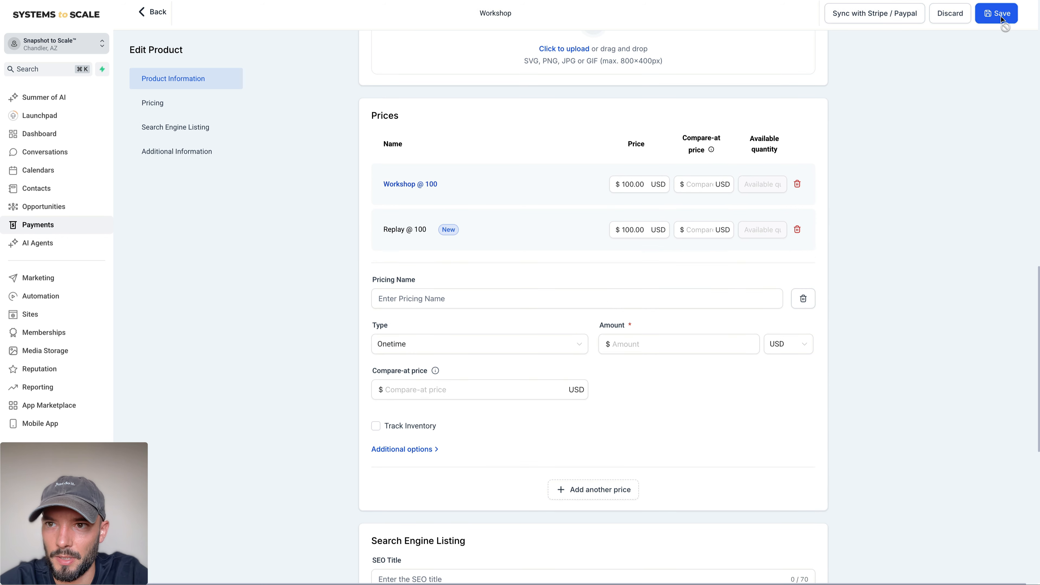
{"action": "left_click", "coordinate": [145, 18]}
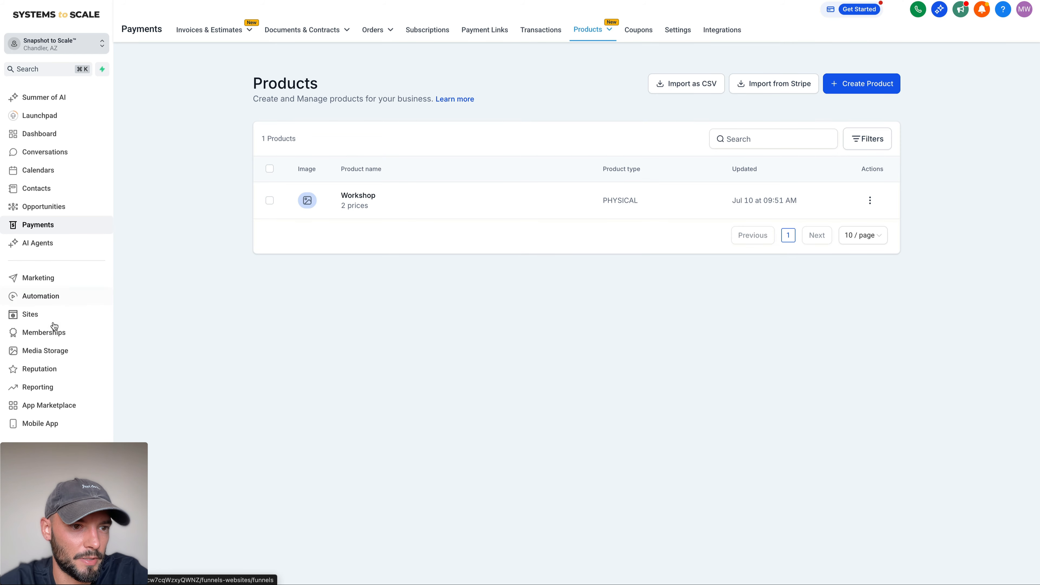
Step: Open the products of the Expired Page step in the Workshop Funnel
{"action": "left_click", "coordinate": [45, 315]}
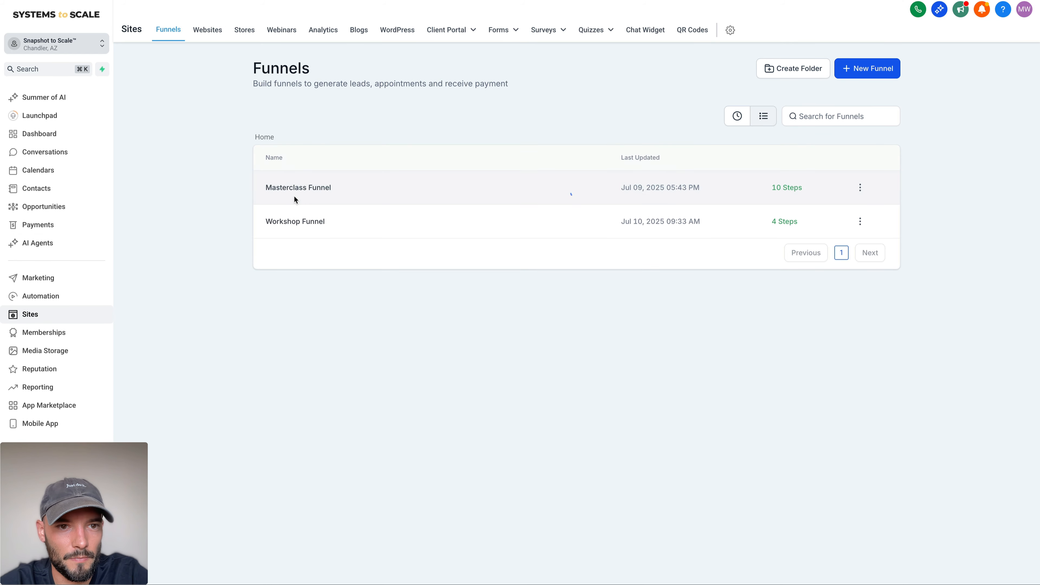
{"action": "left_click", "coordinate": [302, 222]}
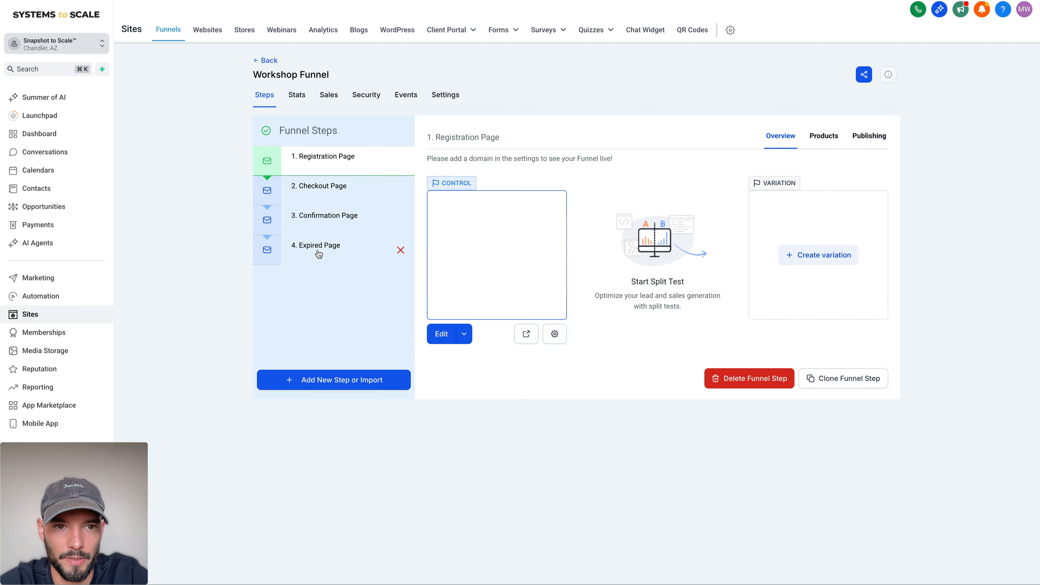
{"action": "left_click", "coordinate": [319, 254]}
{"action": "left_click", "coordinate": [822, 146]}
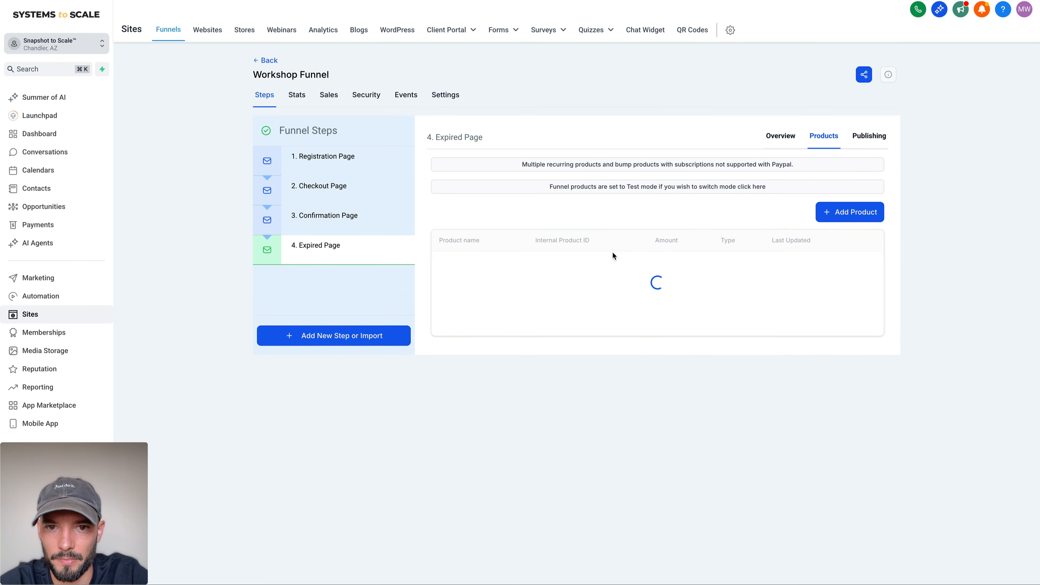
Step: Delete the existing Workshop product from the Expired Page step, confirming with "DELETE"
{"action": "left_click", "coordinate": [860, 244]}
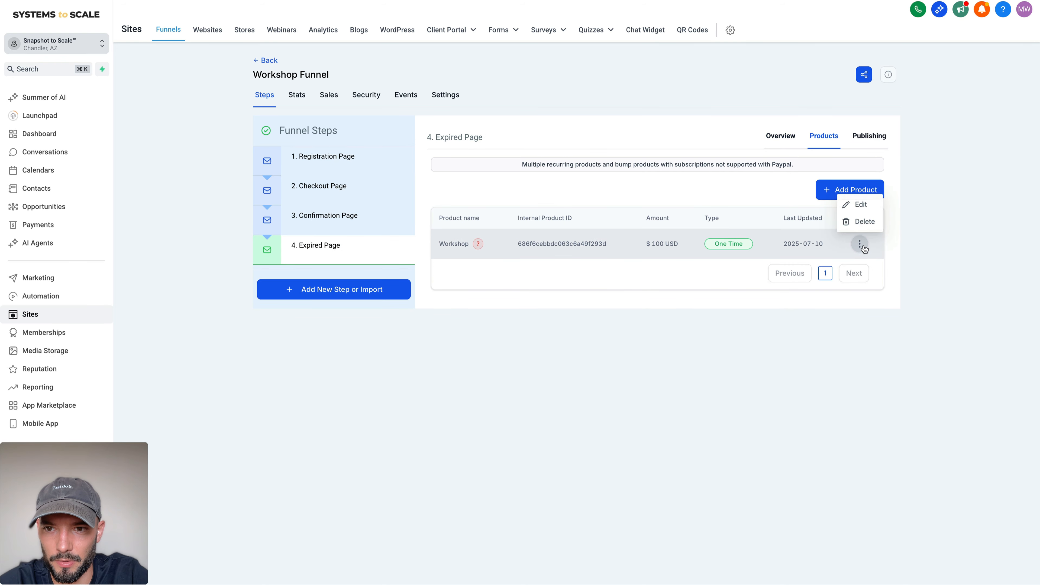
{"action": "left_click", "coordinate": [858, 224]}
{"action": "double_click", "coordinate": [488, 314]}
{"action": "key", "text": "super+c"}
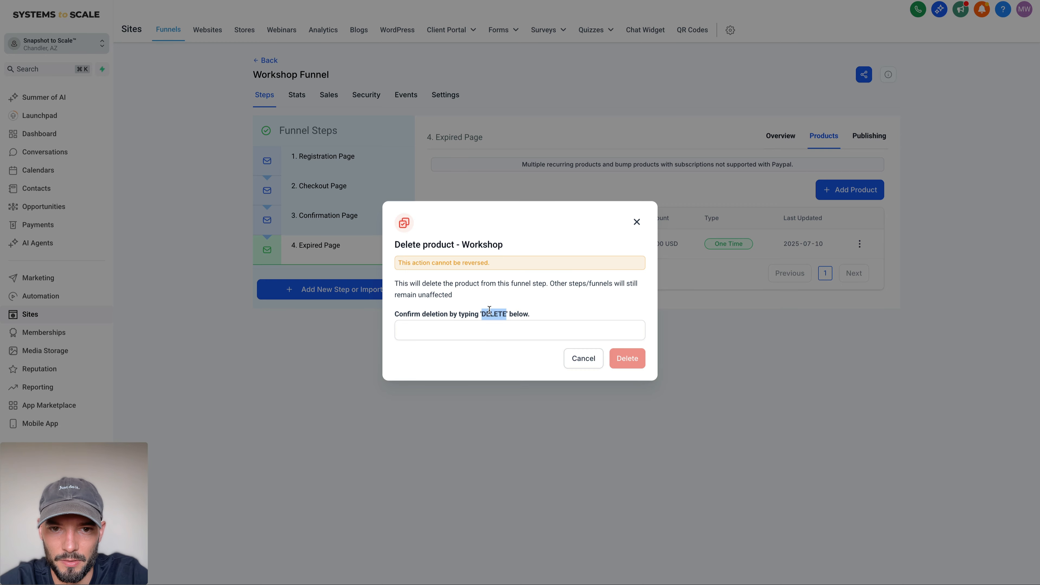
{"action": "left_click", "coordinate": [493, 331]}
{"action": "key", "text": "super+v"}
{"action": "left_click", "coordinate": [637, 361]}
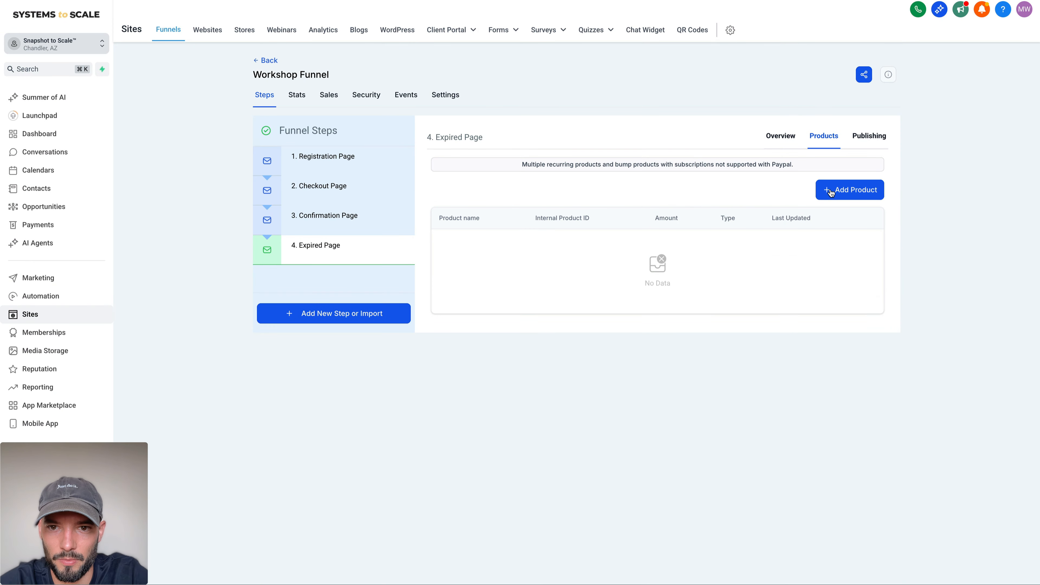
Step: Add the Workshop product to the Expired Page at the "Replay @ 100" price, name it "Workshop Replay" and save it
{"action": "left_click", "coordinate": [856, 190]}
{"action": "left_click", "coordinate": [508, 224]}
{"action": "left_click", "coordinate": [504, 250]}
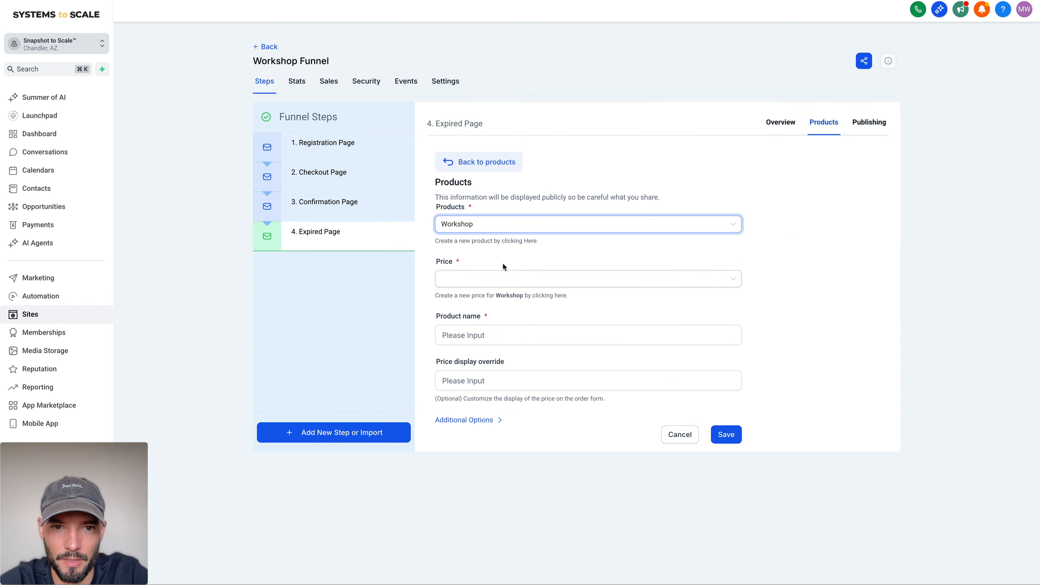
{"action": "left_click", "coordinate": [503, 279]}
{"action": "left_click", "coordinate": [497, 320]}
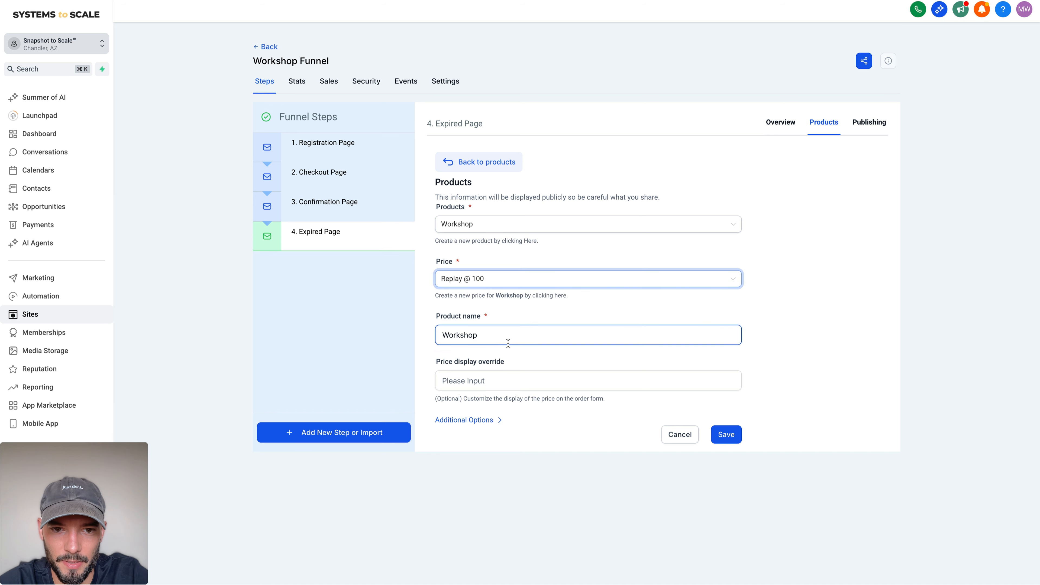
{"action": "double_click", "coordinate": [494, 337]}
{"action": "key", "text": "Right"}
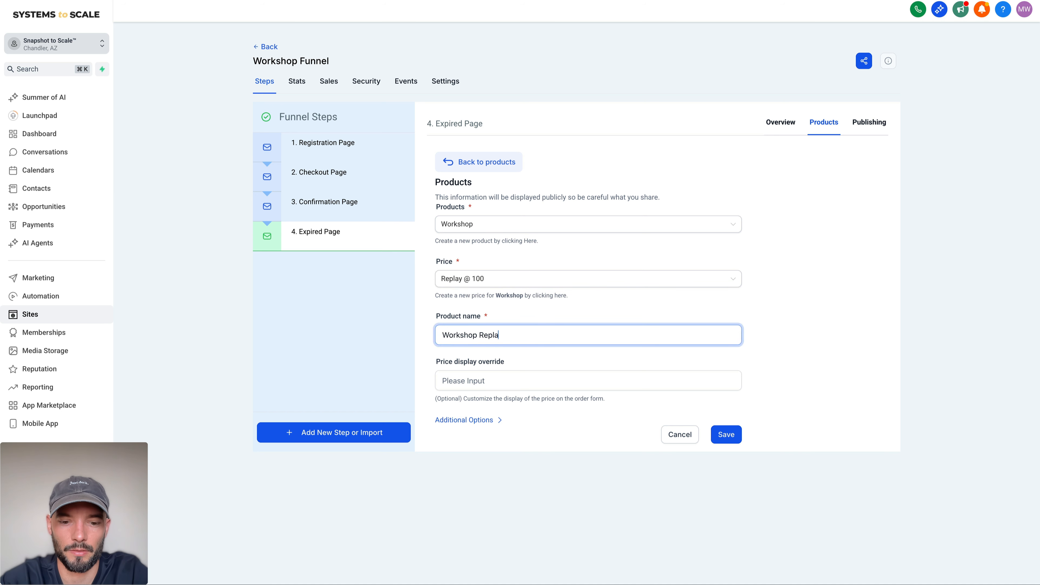
{"action": "left_click", "coordinate": [733, 435]}
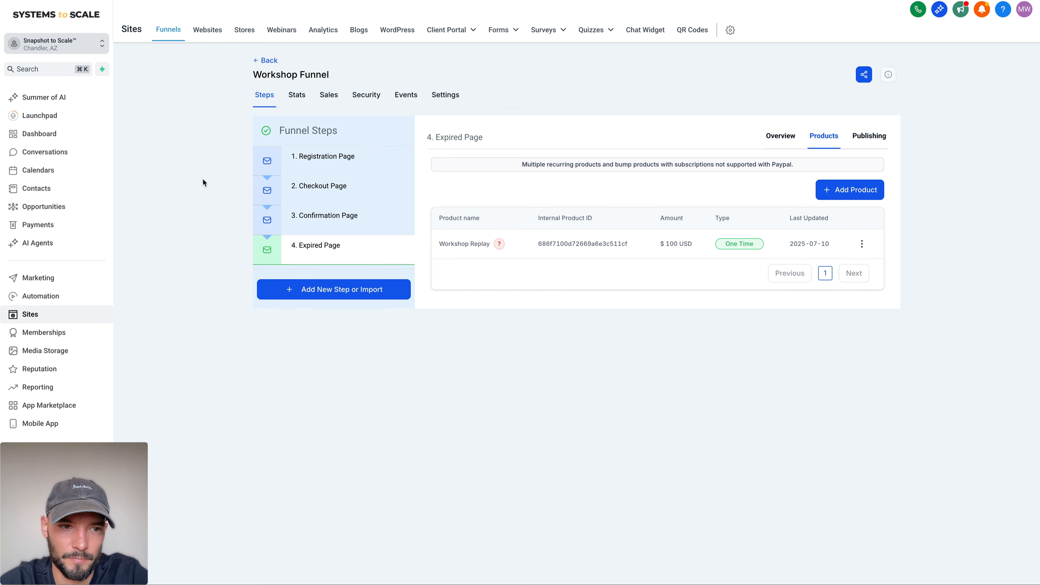
Step: Duplicate the "2. Workshop - Purchase" workflow in the "5. Workshop" folder as "4. Workshop - Purchase Replay"
{"action": "left_click", "coordinate": [56, 294]}
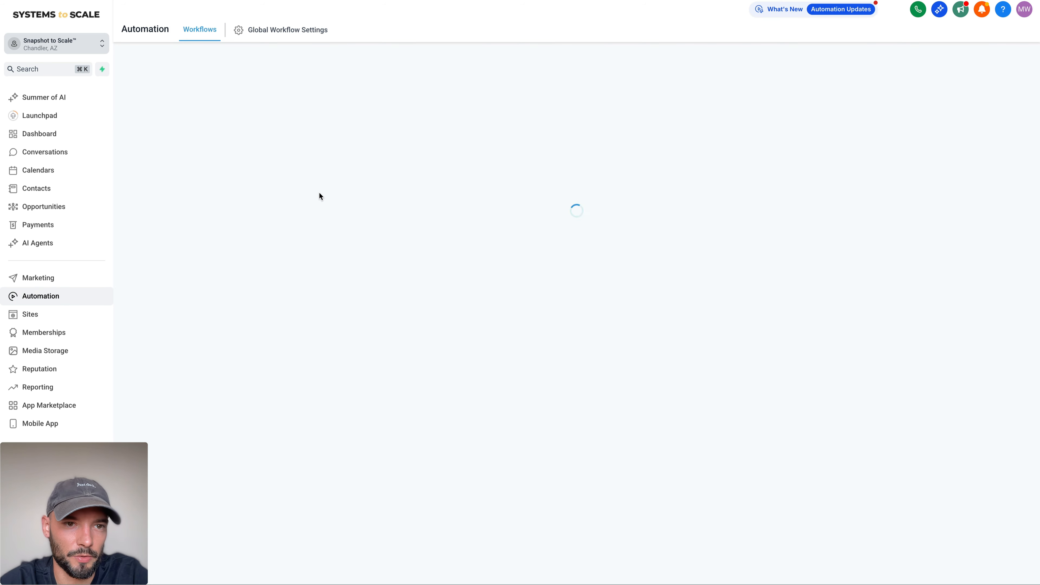
{"action": "left_click", "coordinate": [295, 332]}
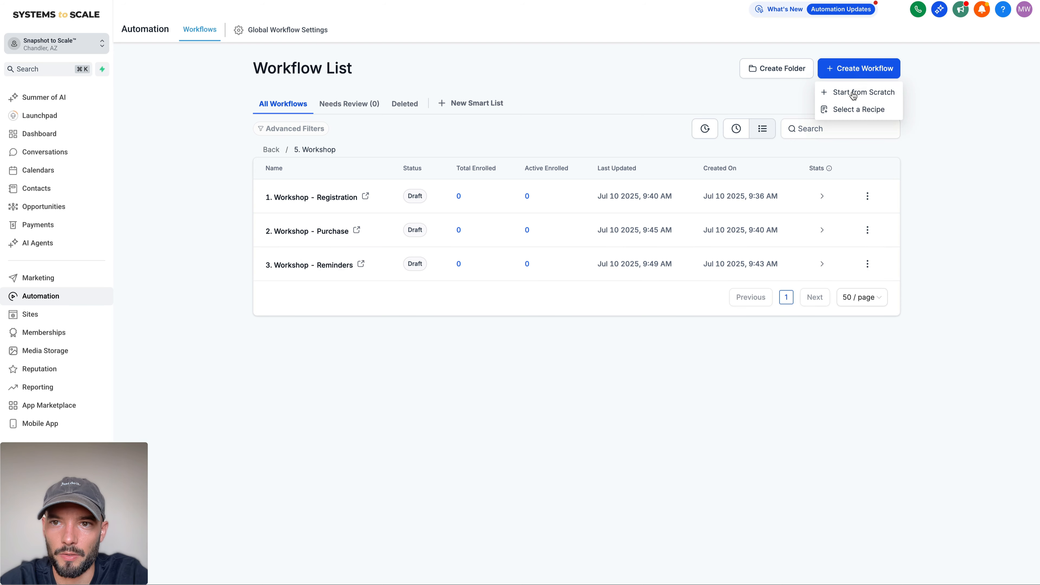
{"action": "left_click", "coordinate": [866, 230]}
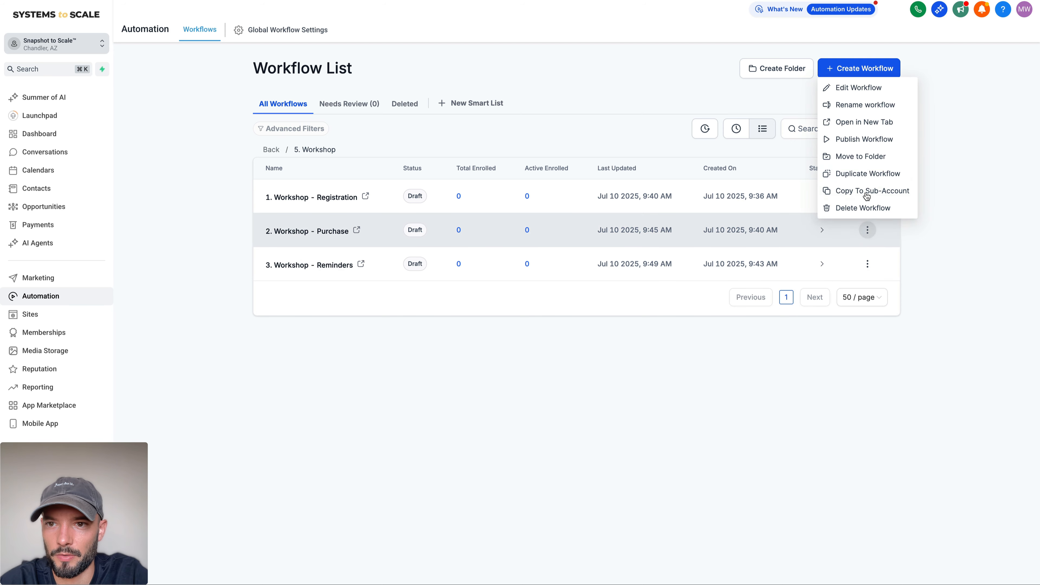
{"action": "left_click", "coordinate": [865, 173]}
{"action": "left_click", "coordinate": [499, 323]}
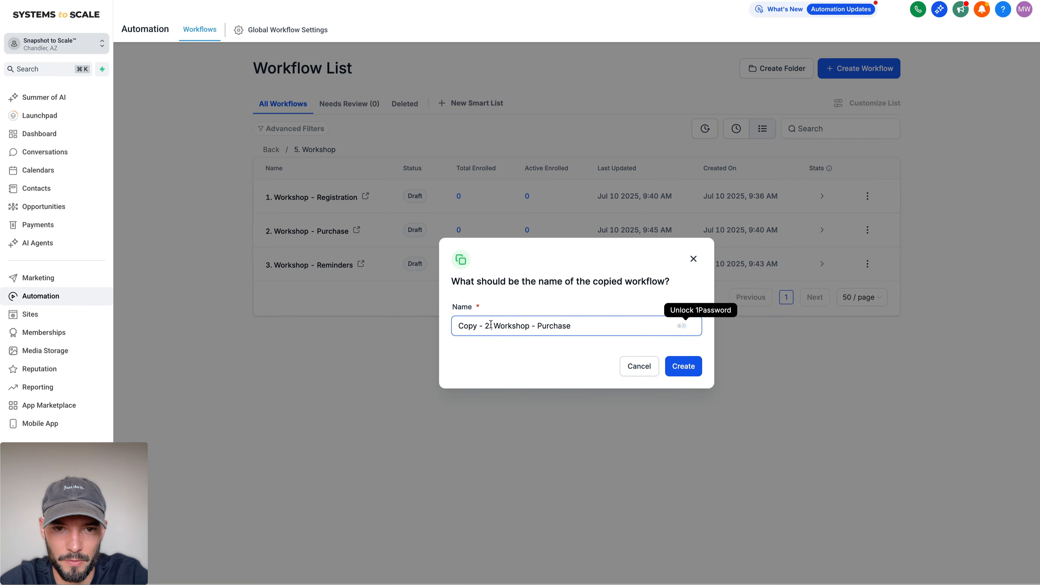
{"action": "left_click_drag", "start_coordinate": [489, 323], "coordinate": [384, 327]}
{"action": "type", "text": "4"}
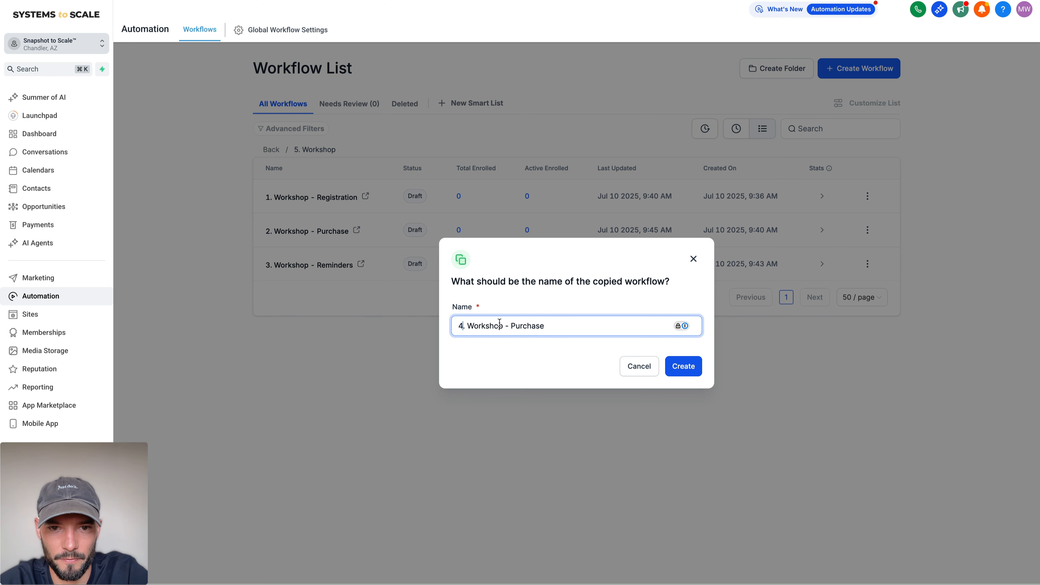
{"action": "double_click", "coordinate": [522, 326]}
{"action": "type", "text": "Replay"}
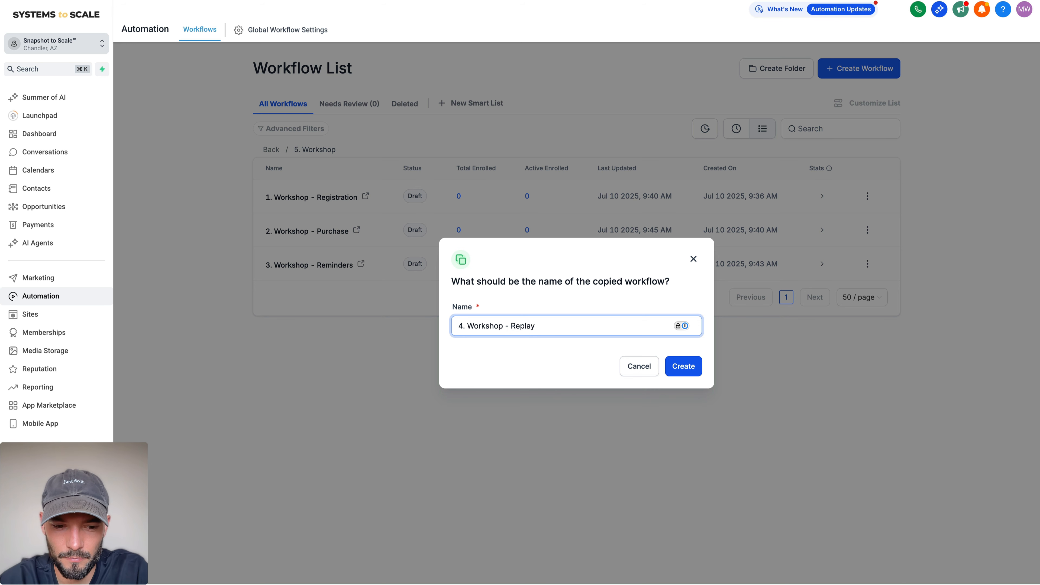
{"action": "type", "text": "Purchase"}
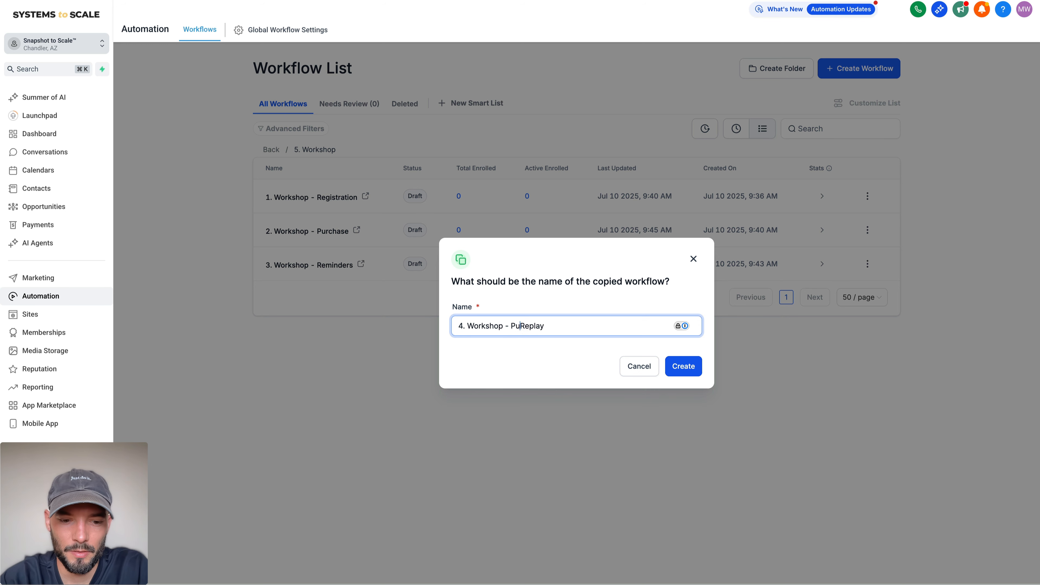
{"action": "left_click", "coordinate": [683, 366]}
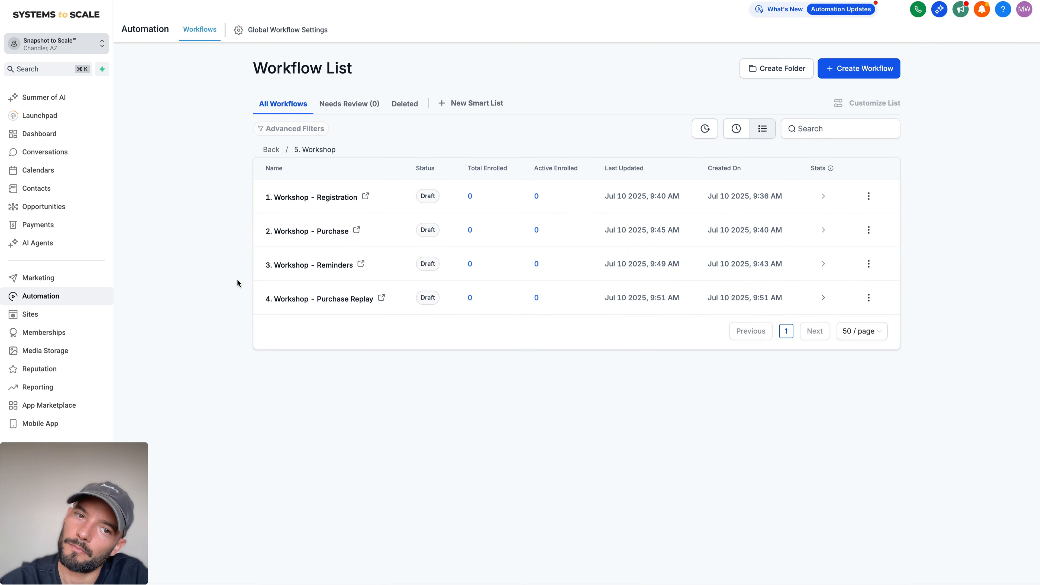
Step: In the Purchase Replay workflow, set the trigger's product price filter to "Replay @ 100", rename it "$100 Workshop Replay Success" and save
{"action": "left_click", "coordinate": [359, 303]}
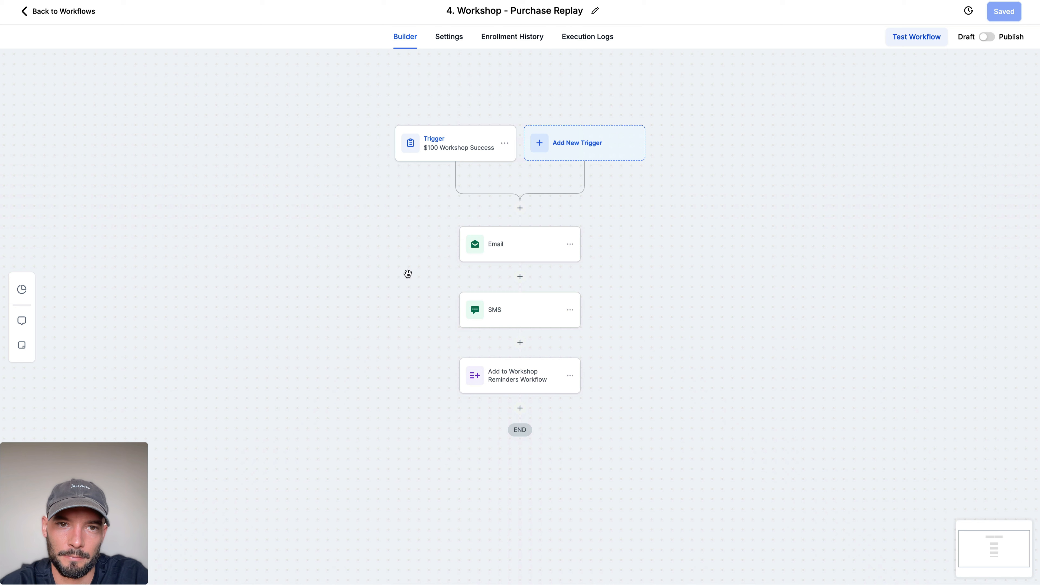
{"action": "left_click", "coordinate": [470, 149]}
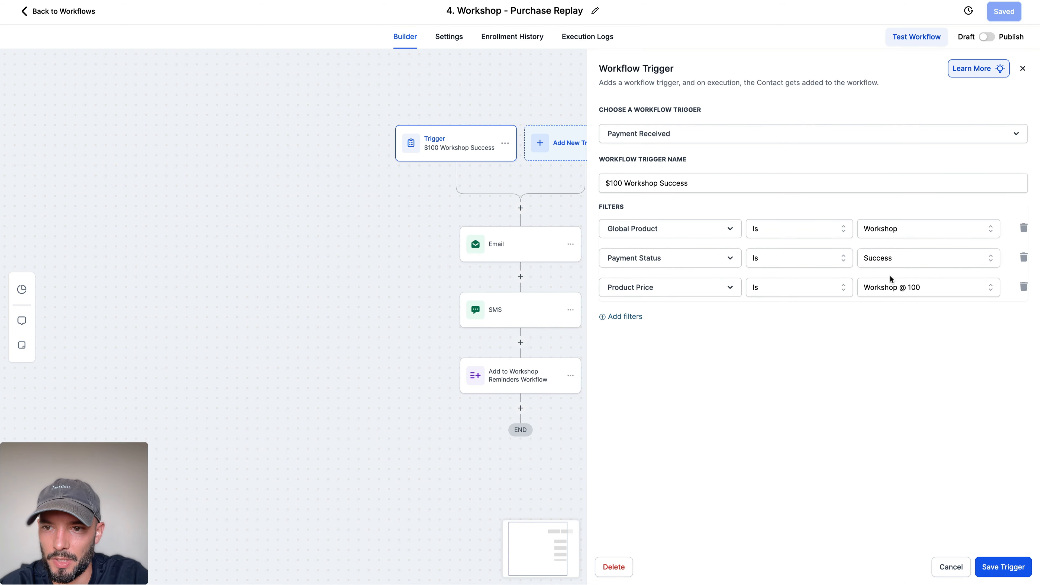
{"action": "left_click", "coordinate": [893, 287]}
{"action": "left_click", "coordinate": [903, 335]}
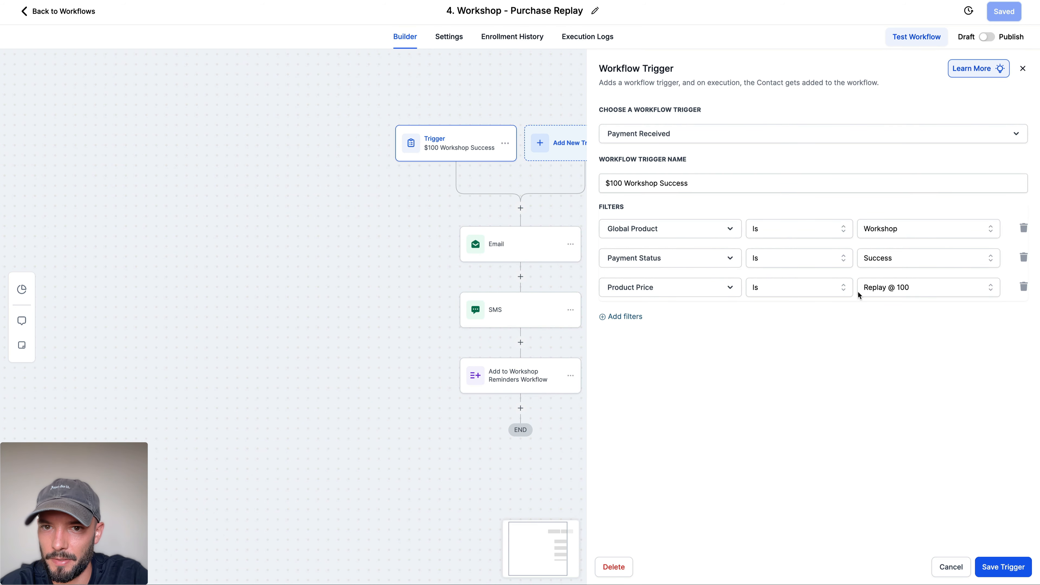
{"action": "left_click", "coordinate": [661, 185]}
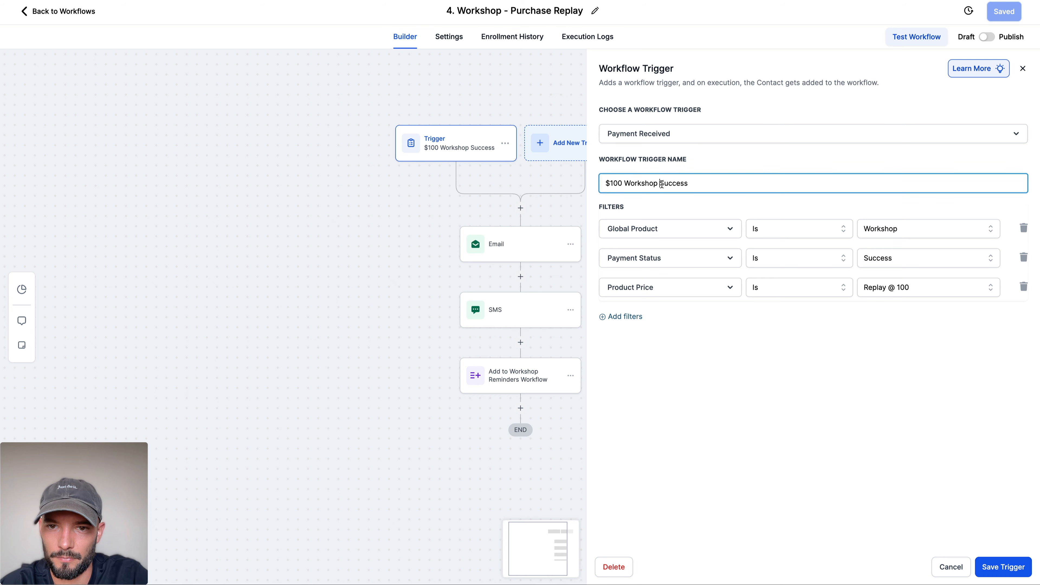
{"action": "type", "text": "Replay"}
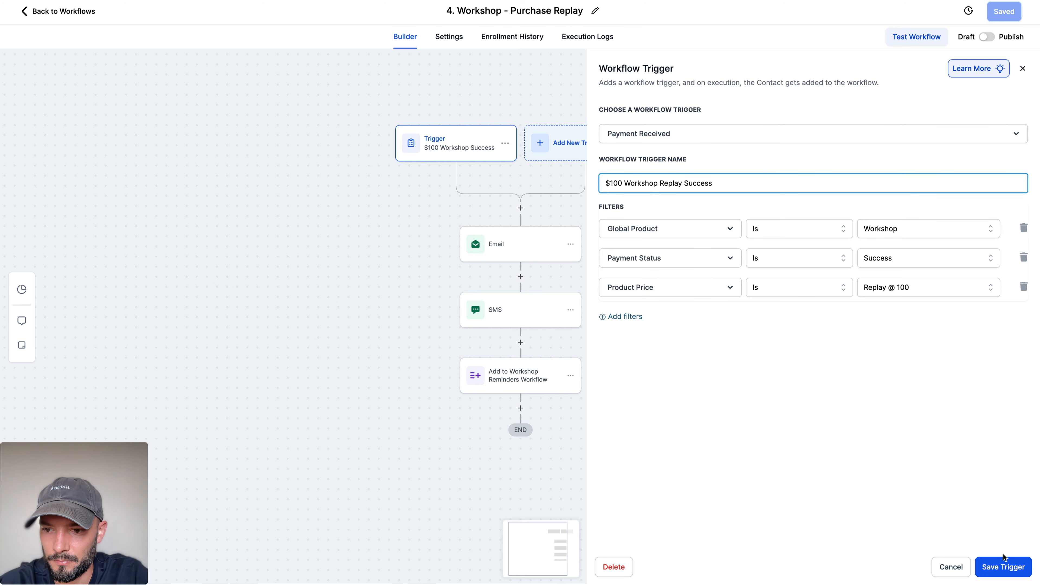
{"action": "left_click", "coordinate": [1003, 567]}
{"action": "left_click", "coordinate": [1008, 13]}
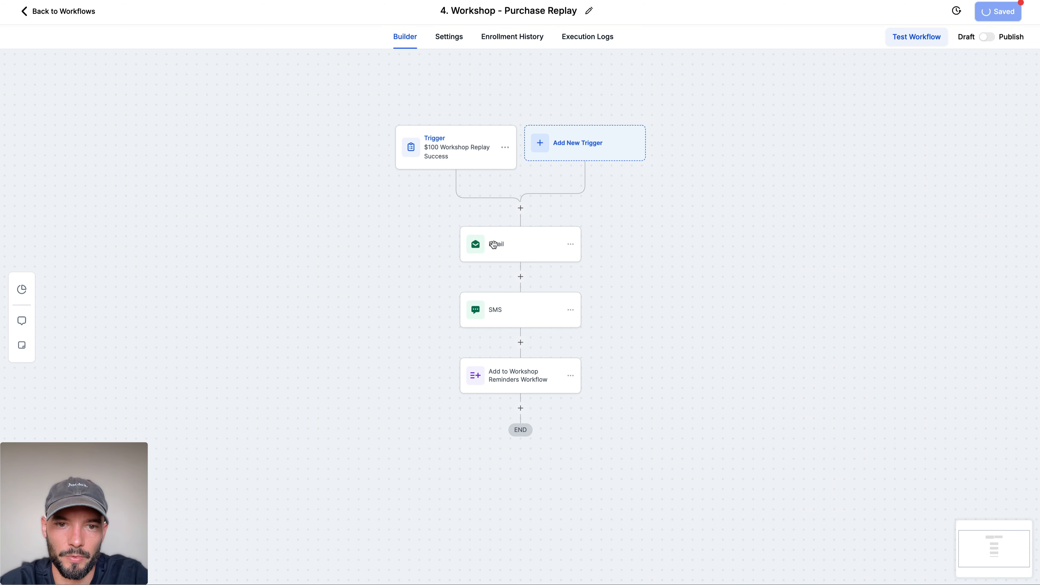
Step: Switch to ChatGPT and review the replay sequence's immediate, 24-hour and 48-hour emails and SMS messages against the Purchase Replay workflow
{"action": "left_click", "coordinate": [248, 0]}
{"action": "scroll", "coordinate": [315, 173], "scroll_direction": "up", "scroll_amount": 10}
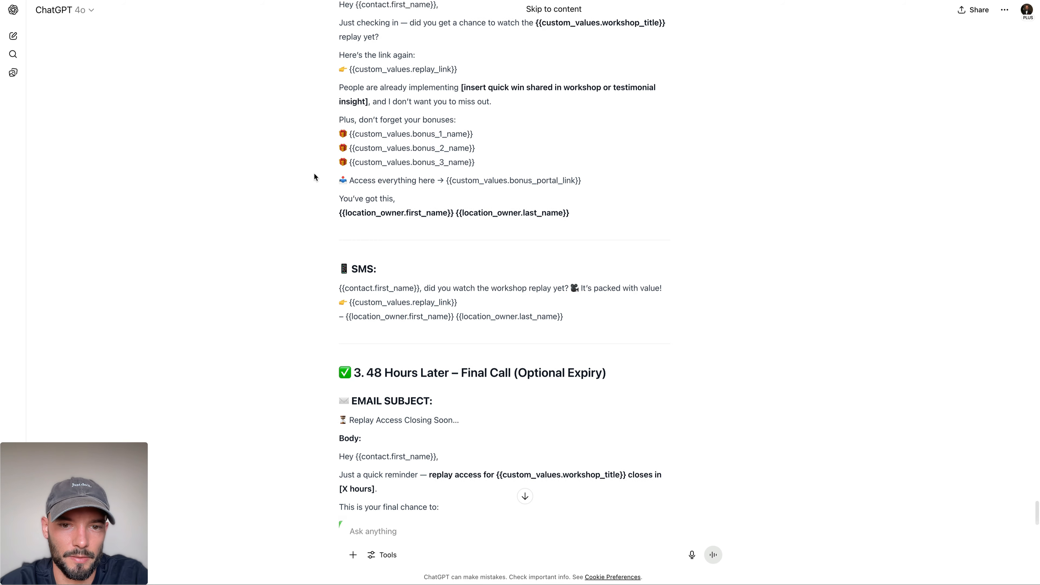
{"action": "scroll", "coordinate": [329, 136], "scroll_direction": "up", "scroll_amount": 6}
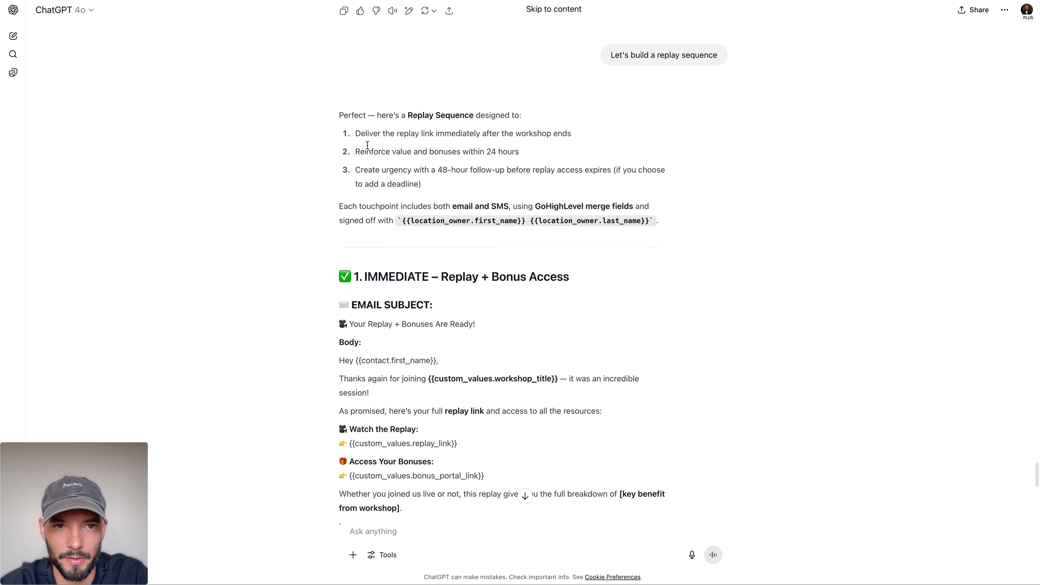
{"action": "scroll", "coordinate": [367, 145], "scroll_direction": "down", "scroll_amount": 5}
{"action": "left_click_drag", "start_coordinate": [441, 43], "coordinate": [589, 44]}
{"action": "left_click", "coordinate": [591, 43]}
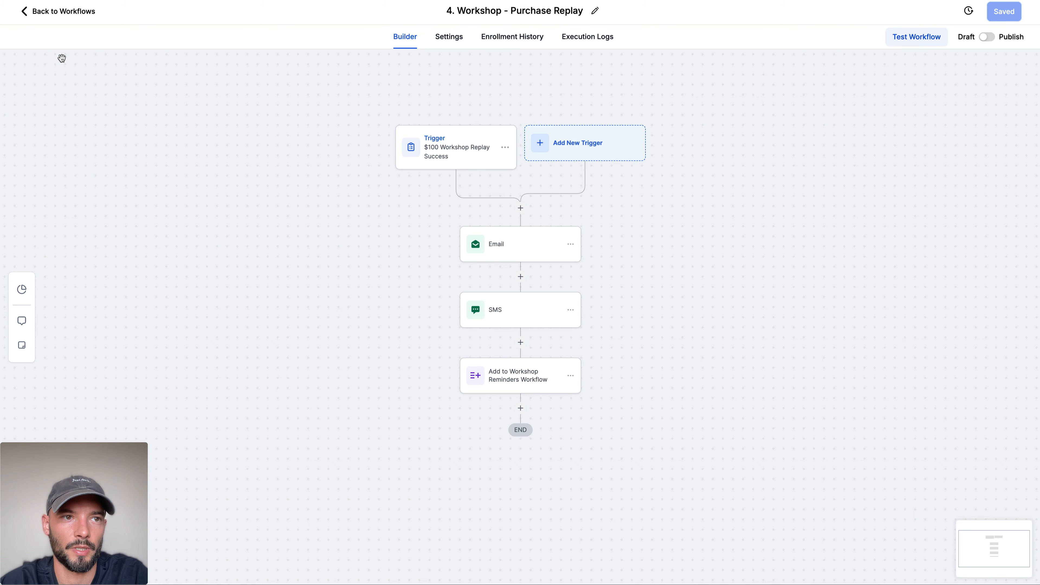
{"action": "left_click", "coordinate": [24, 14]}
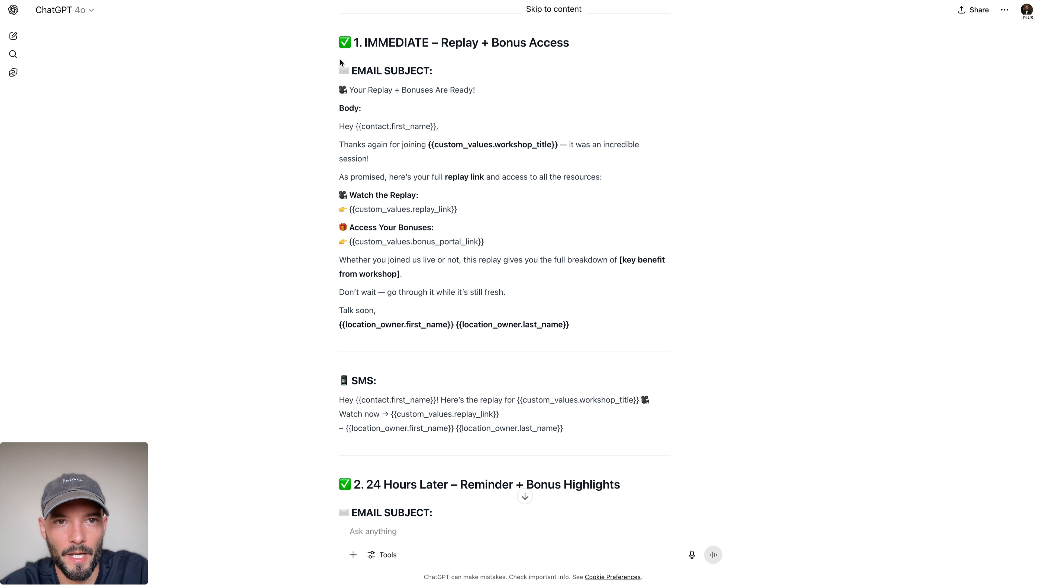
{"action": "left_click_drag", "start_coordinate": [340, 60], "coordinate": [625, 325]}
{"action": "left_click", "coordinate": [642, 337]}
{"action": "scroll", "coordinate": [495, 196], "scroll_direction": "down", "scroll_amount": 6}
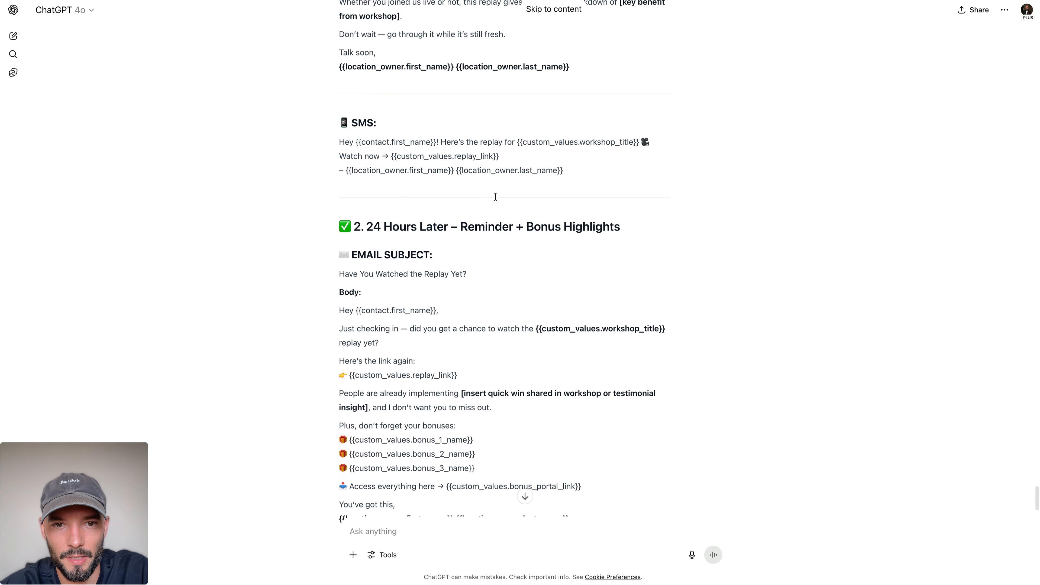
{"action": "scroll", "coordinate": [496, 196], "scroll_direction": "down", "scroll_amount": 10}
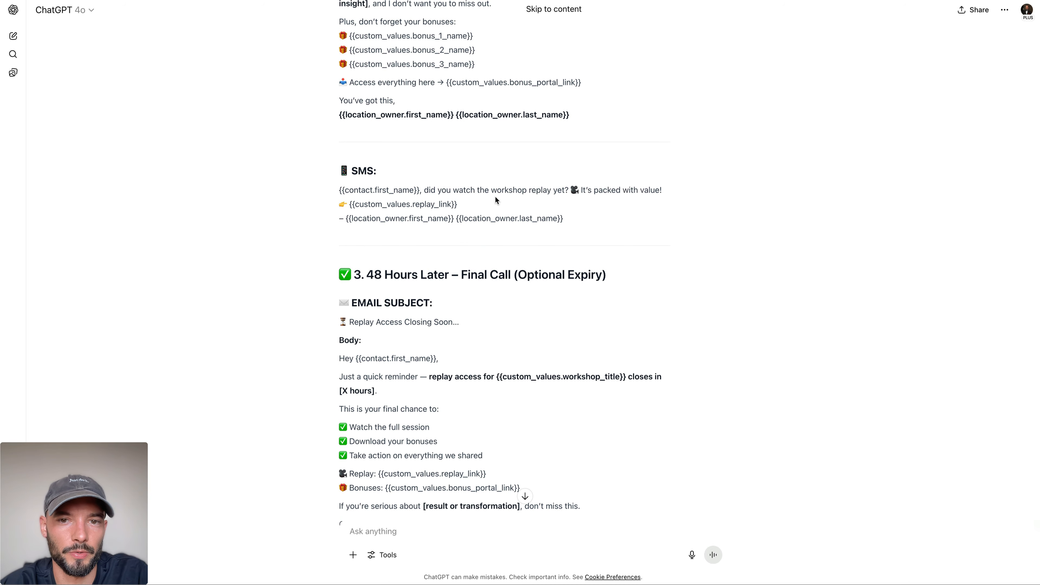